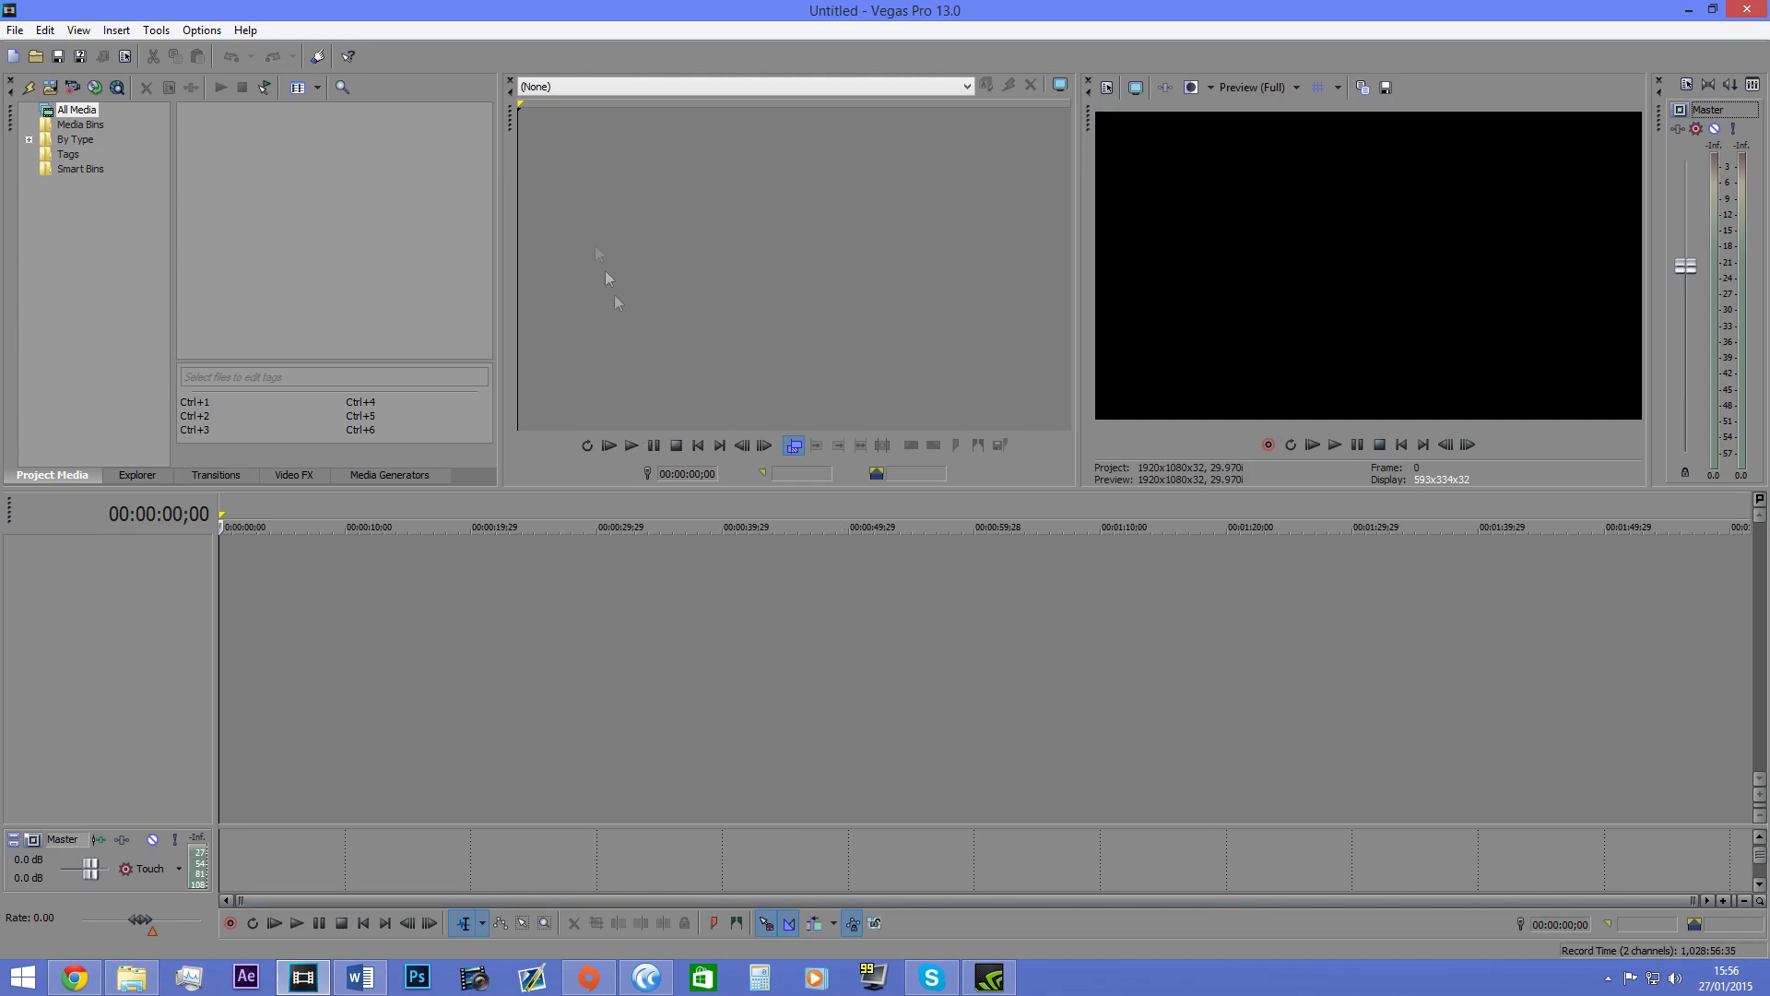
Step: Close the Trimmer, then widen the video preview and increase the height of the upper workspace area
click(514, 82)
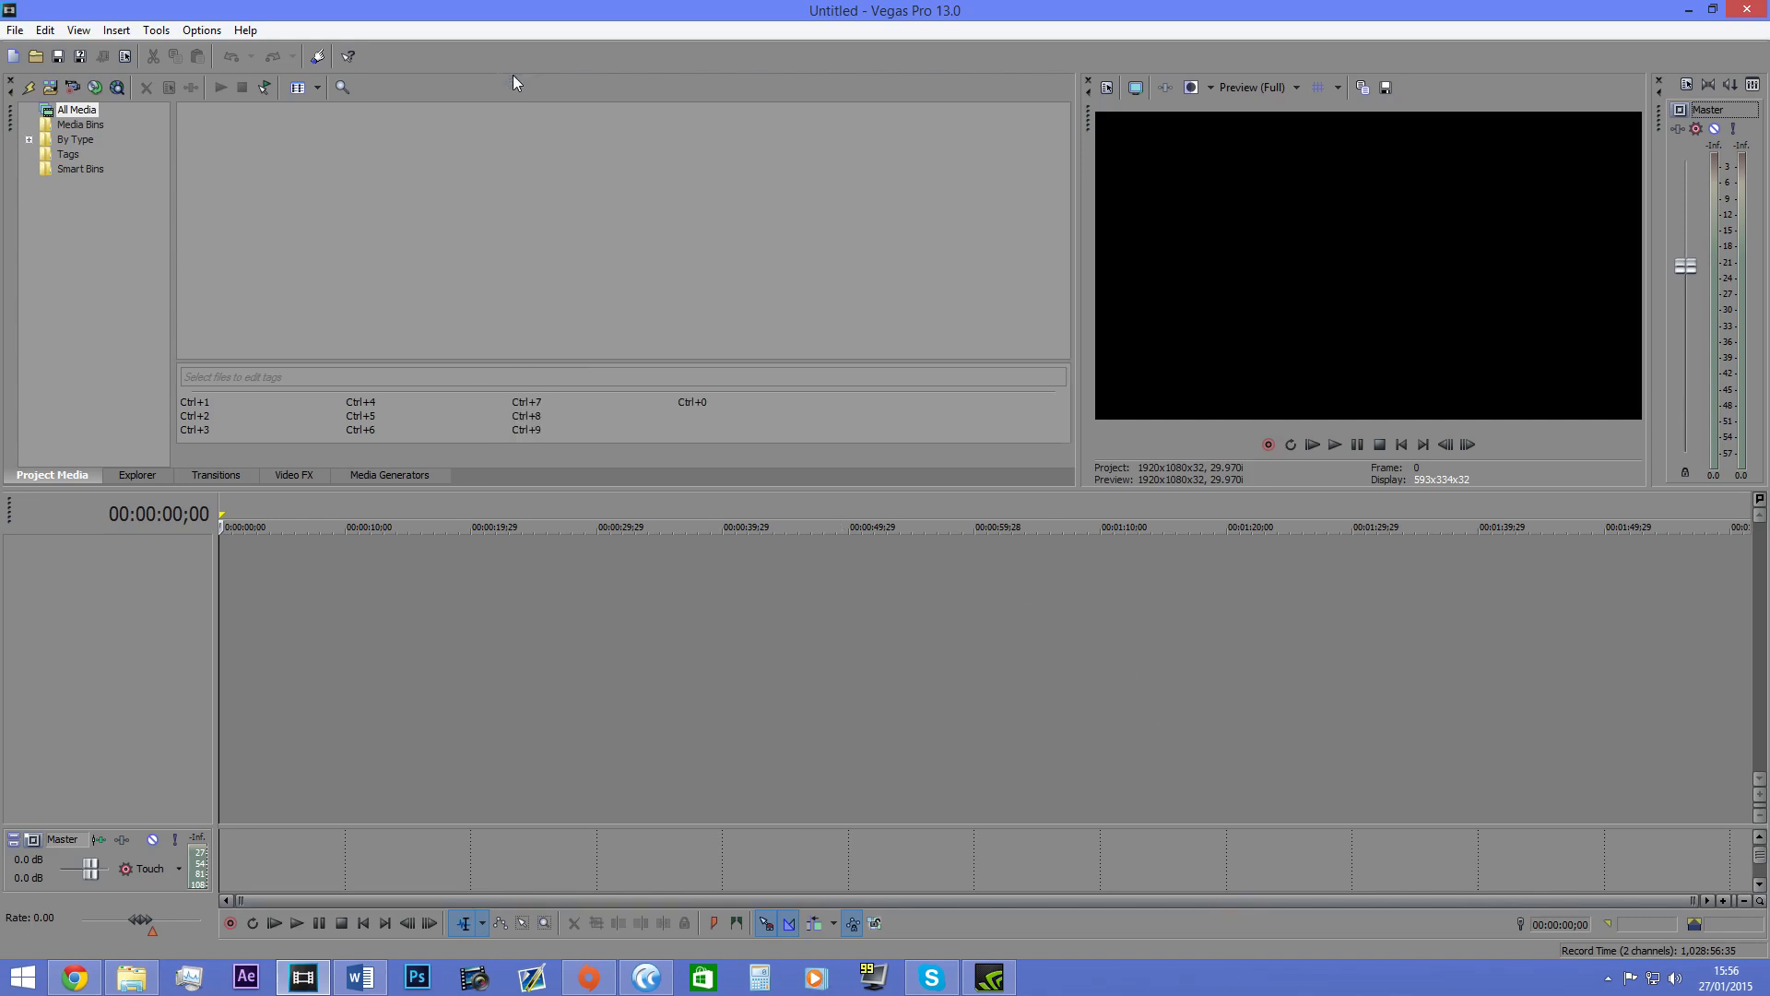
drag(1075, 237, 1051, 241)
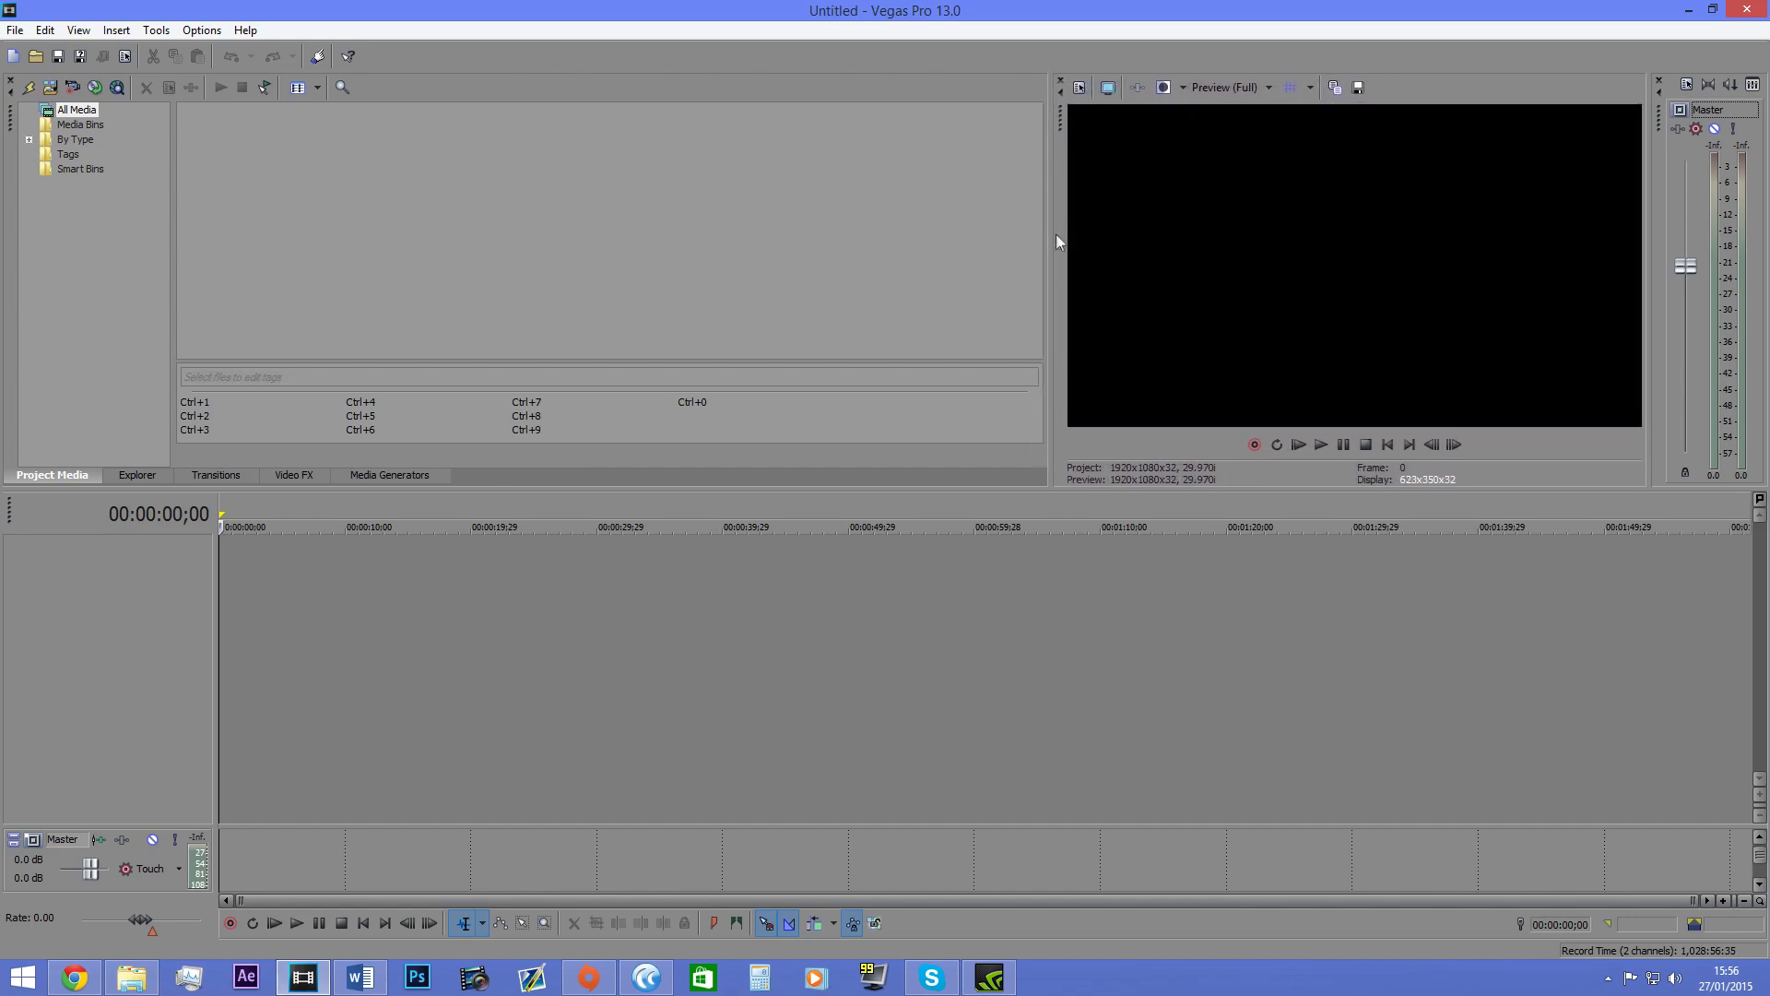
drag(1050, 220, 921, 249)
drag(962, 492, 1035, 586)
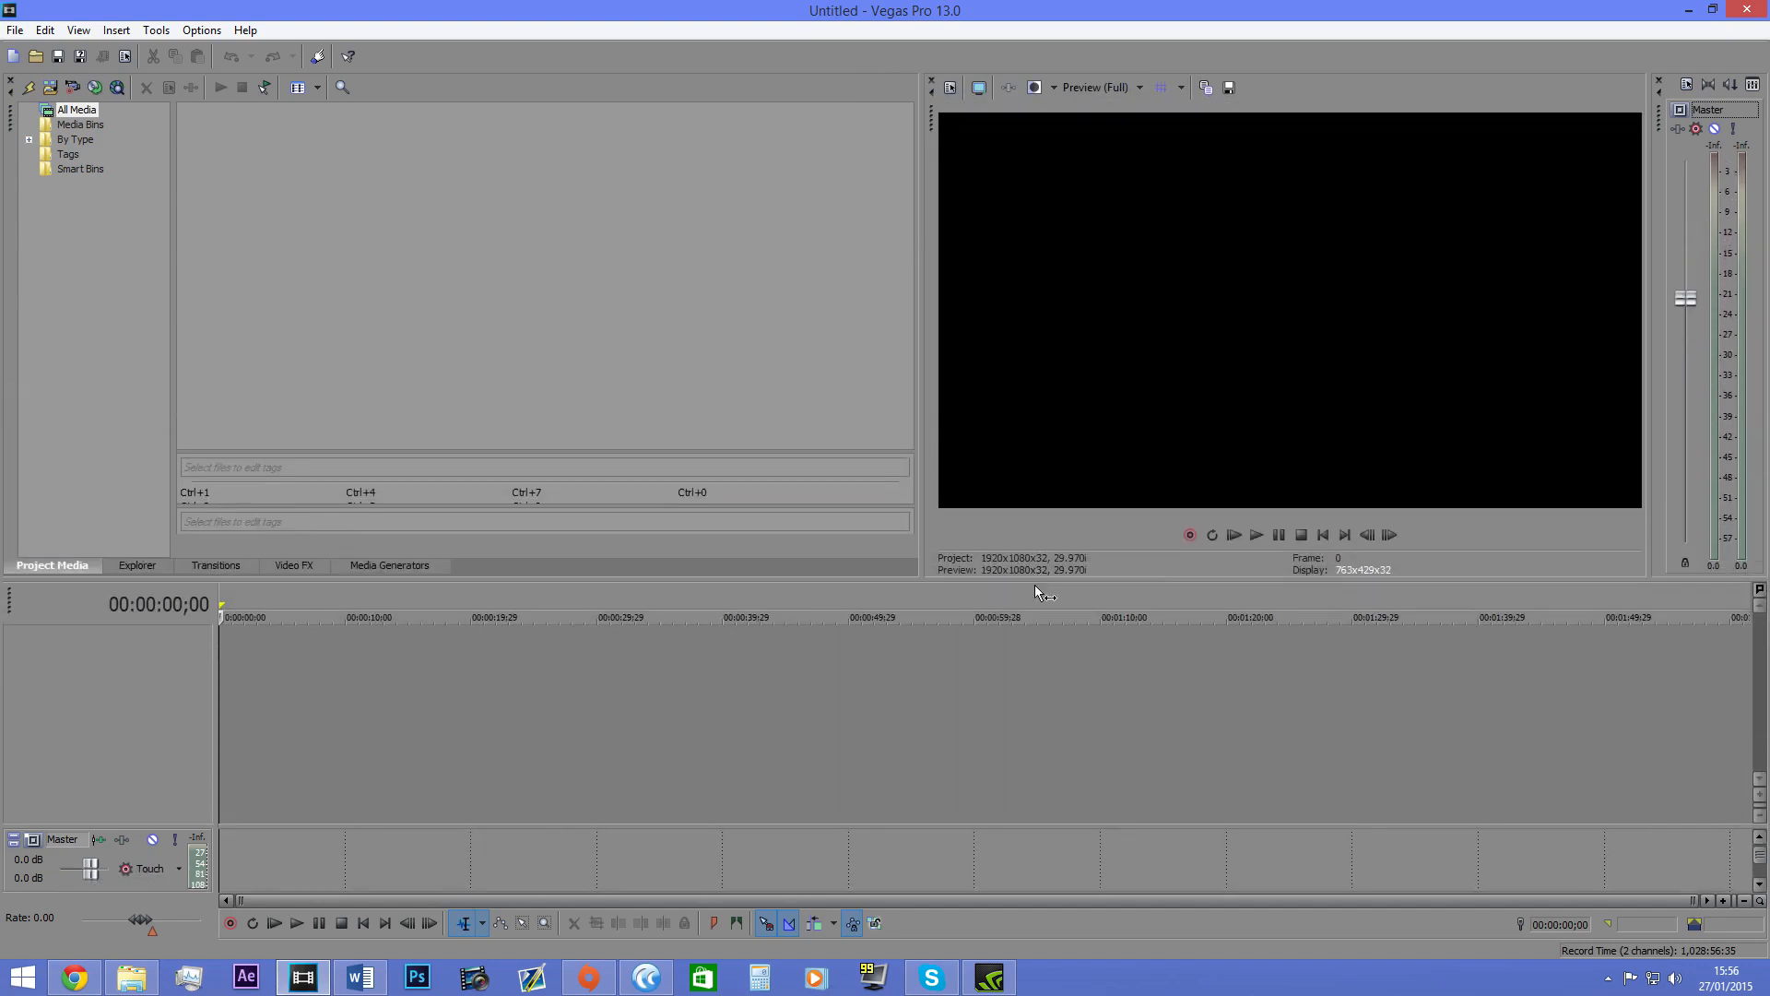
Step: Place picture 015 from the Pictures folder 2015-01-26 in File Explorer at the start of the empty timeline
click(154, 565)
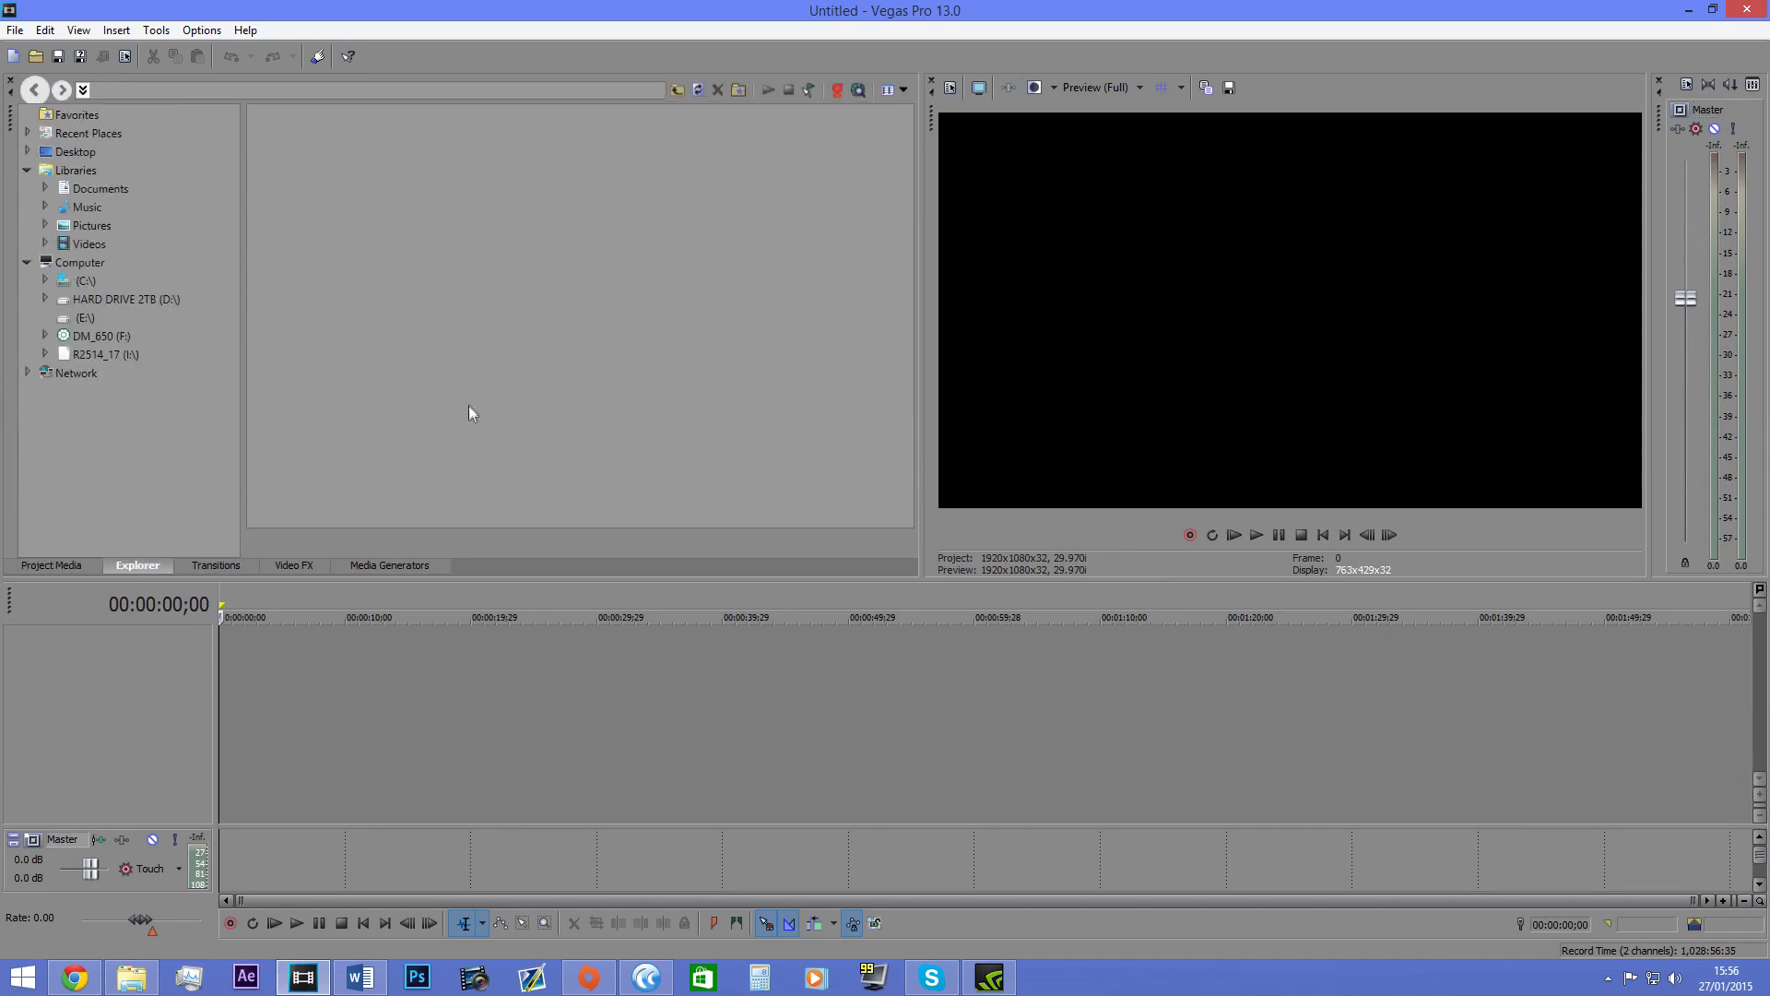
click(67, 565)
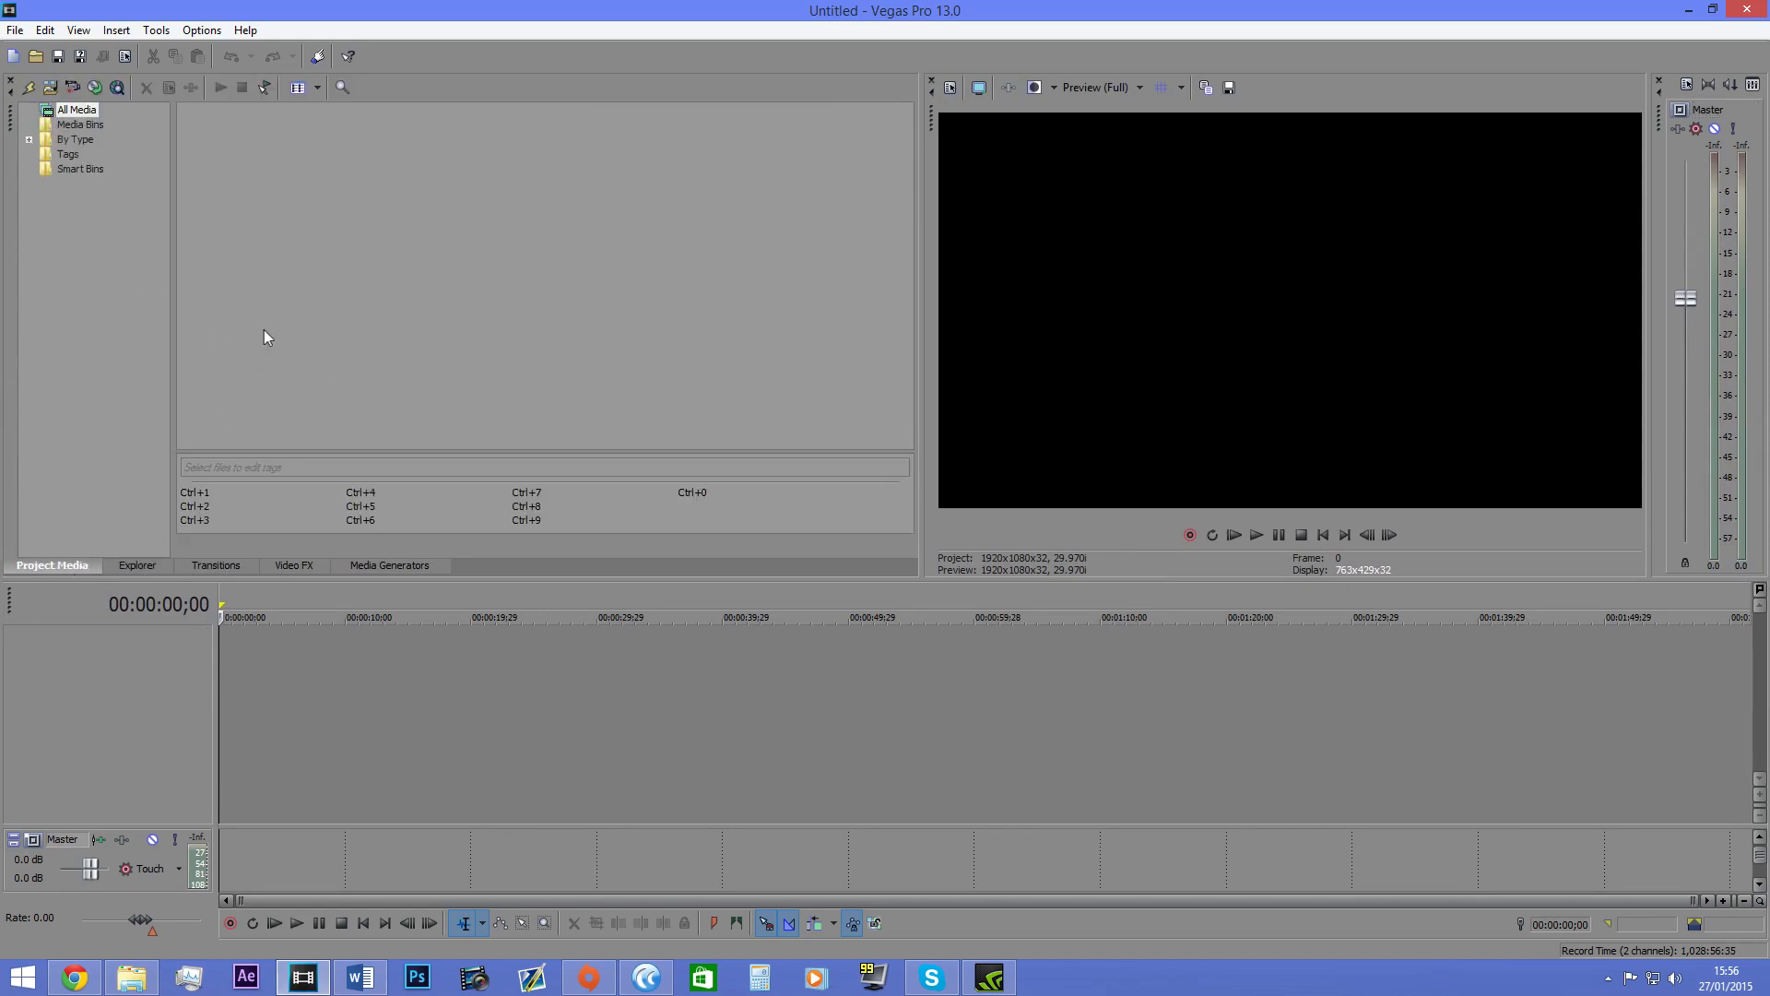
click(131, 977)
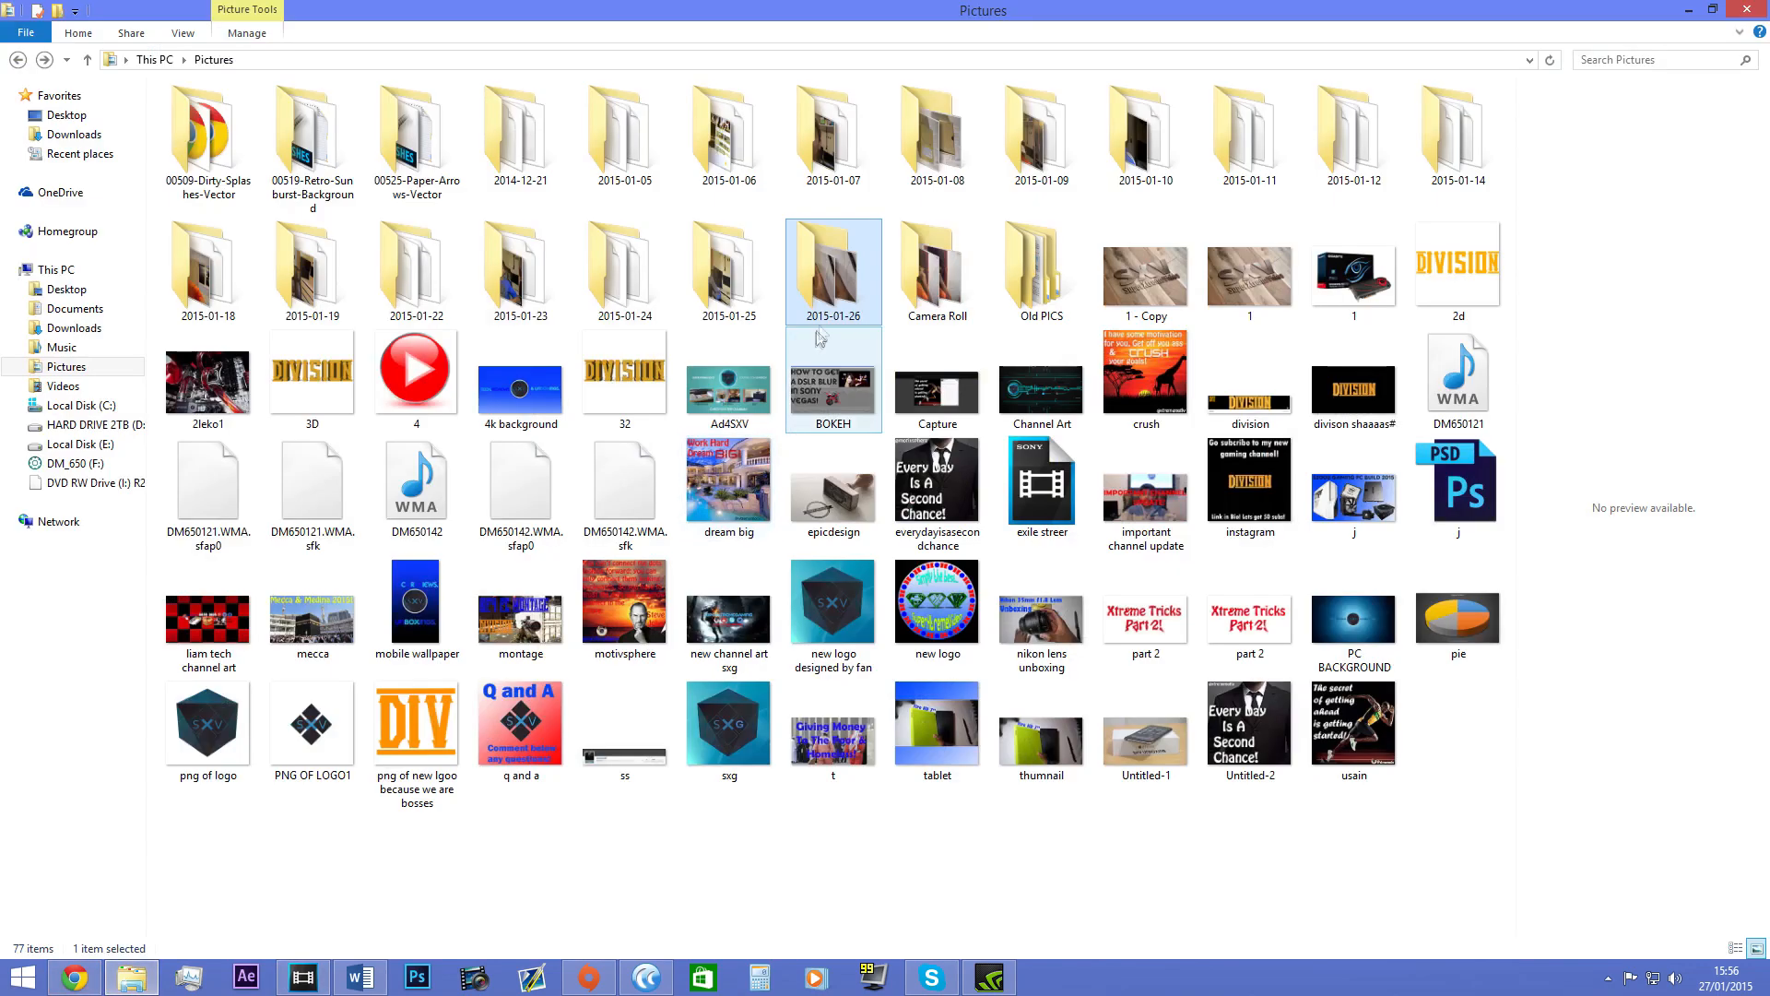
double_click(839, 278)
click(450, 353)
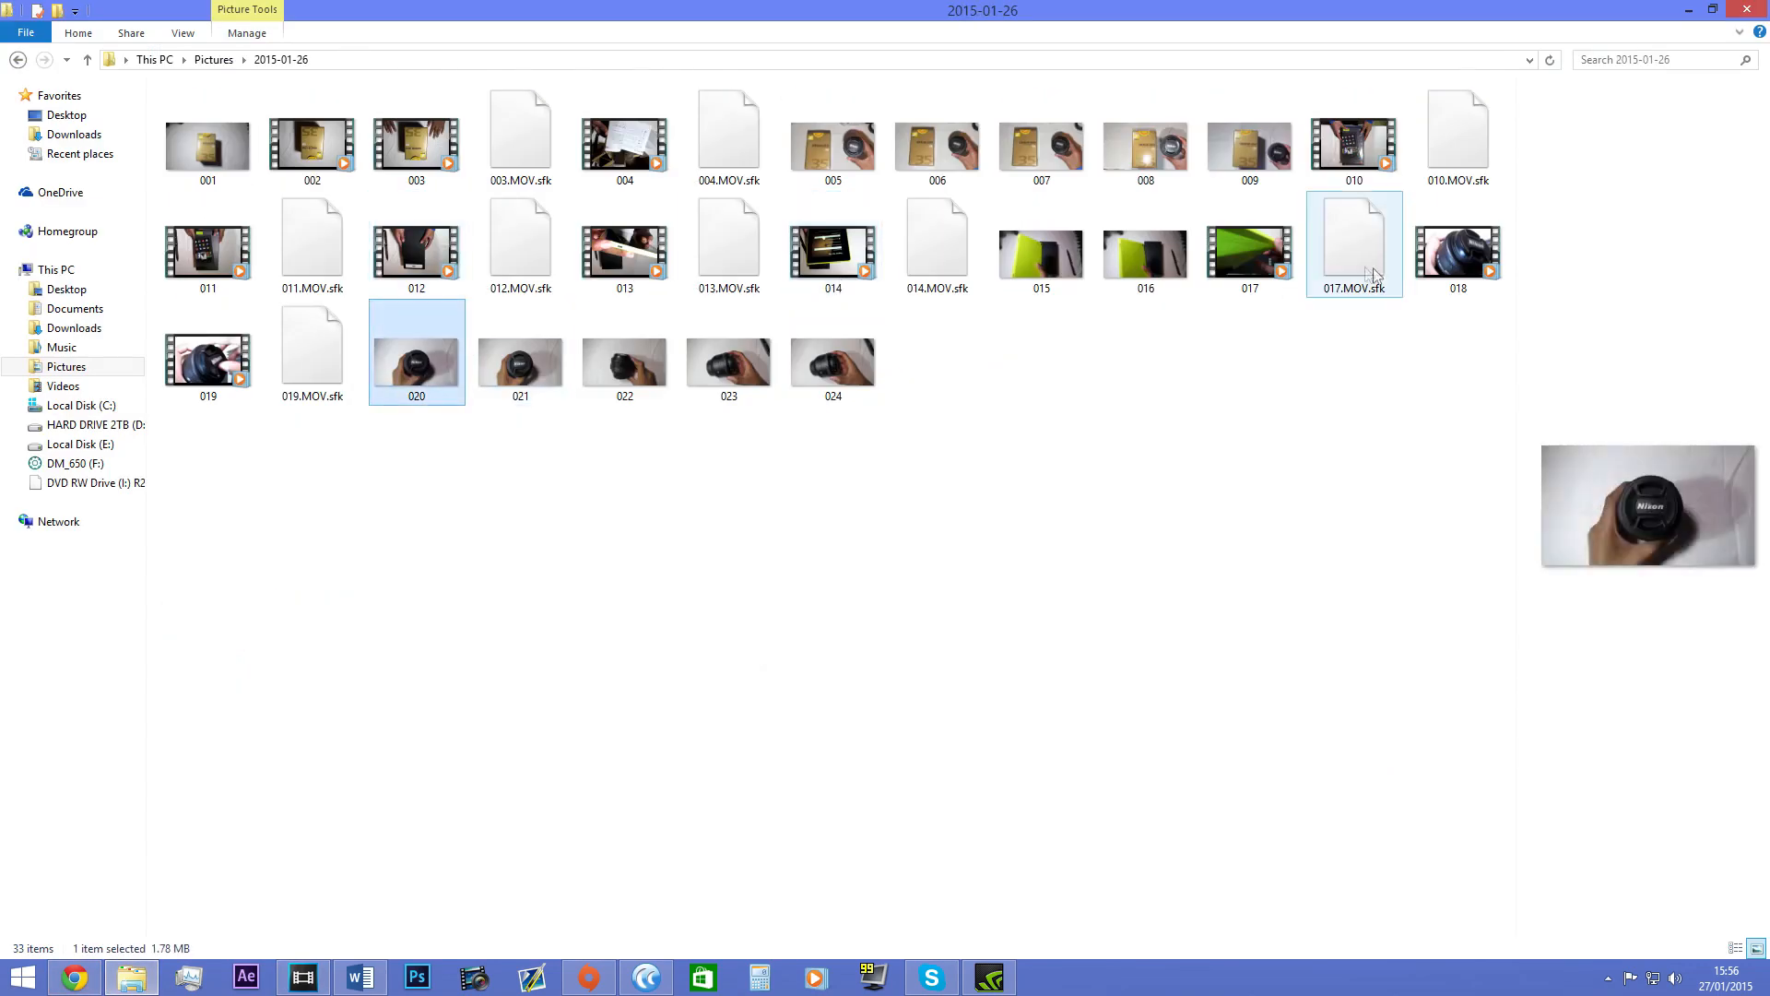
drag(1042, 269, 244, 654)
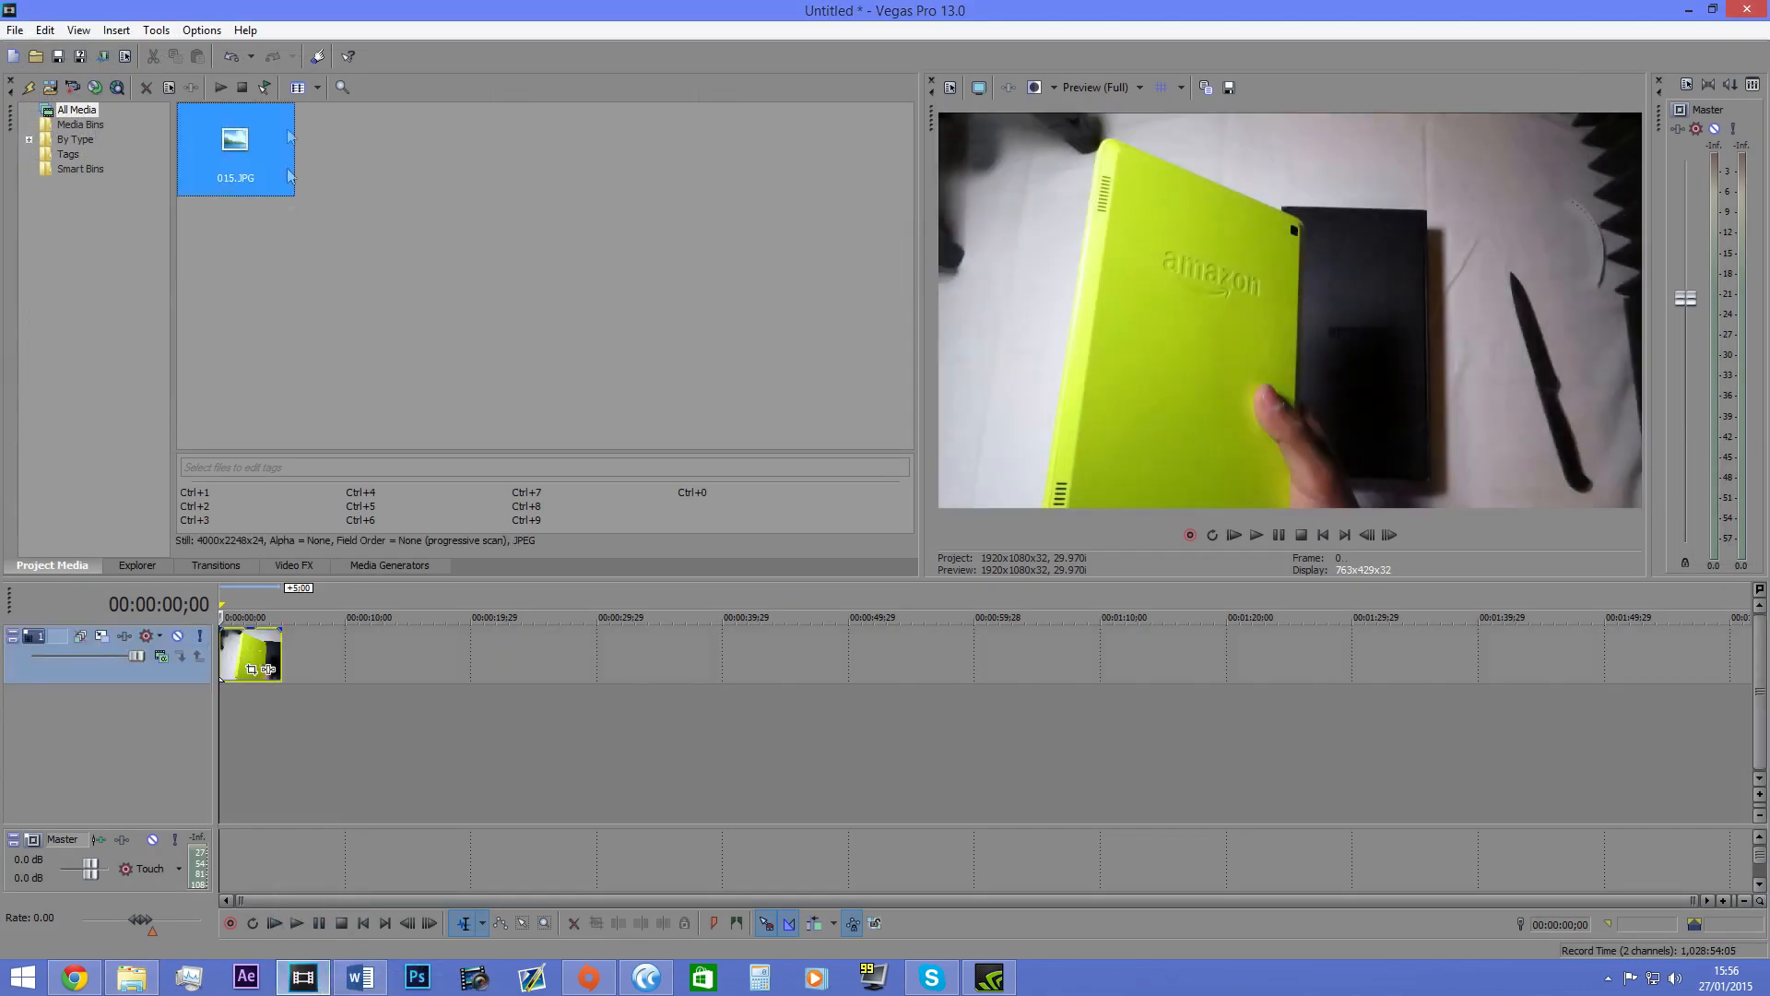
double_click(238, 159)
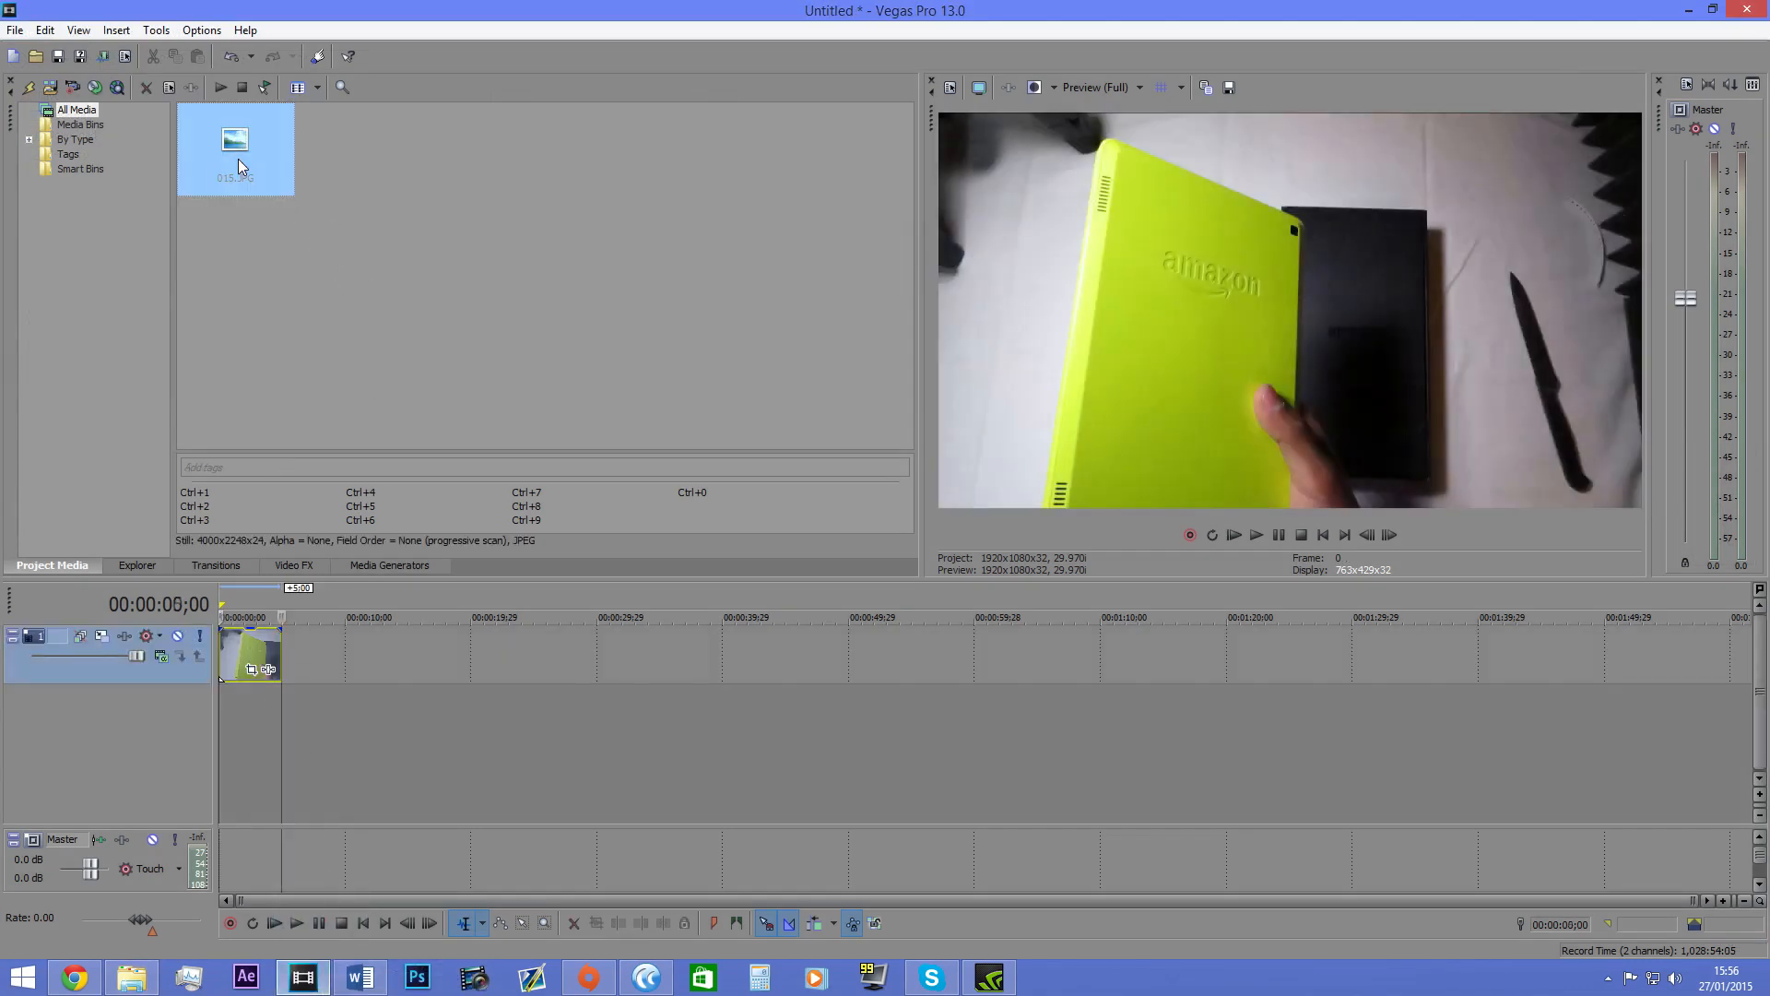
click(249, 649)
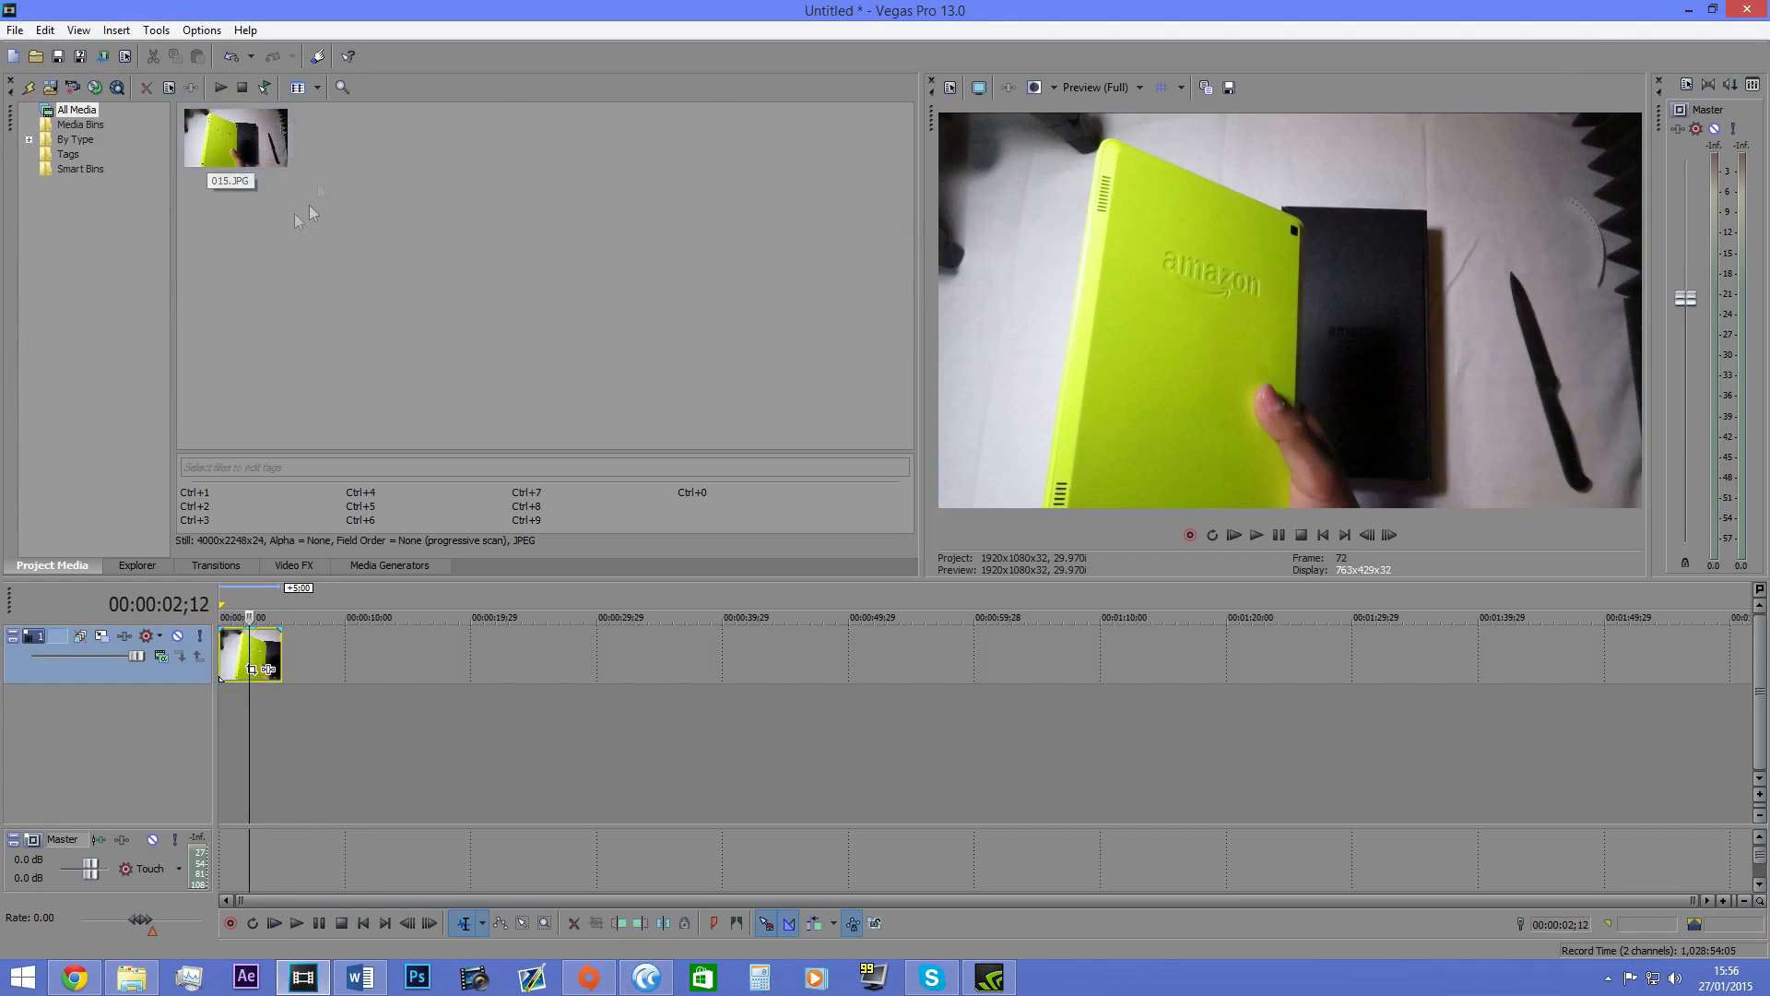
Step: Add picture 007 from File Explorer's 2015-01-26 folder to the video track, leaving a gap after the first clip
click(152, 979)
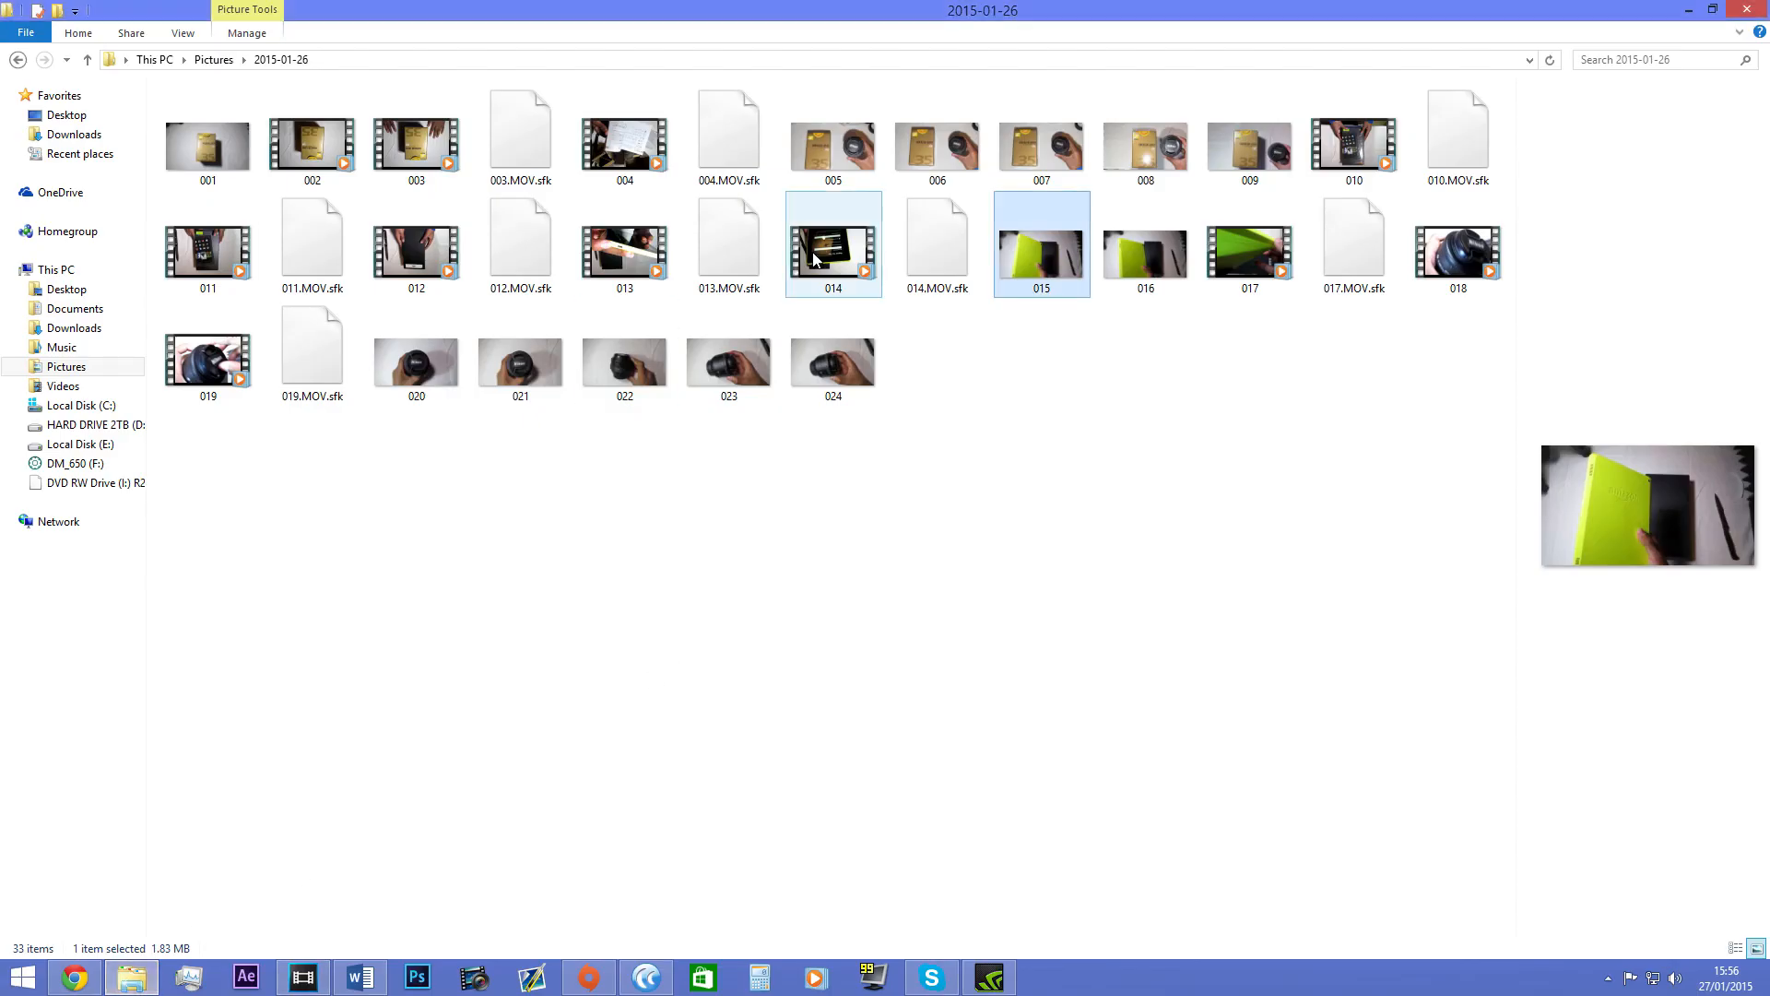
drag(1080, 153, 330, 681)
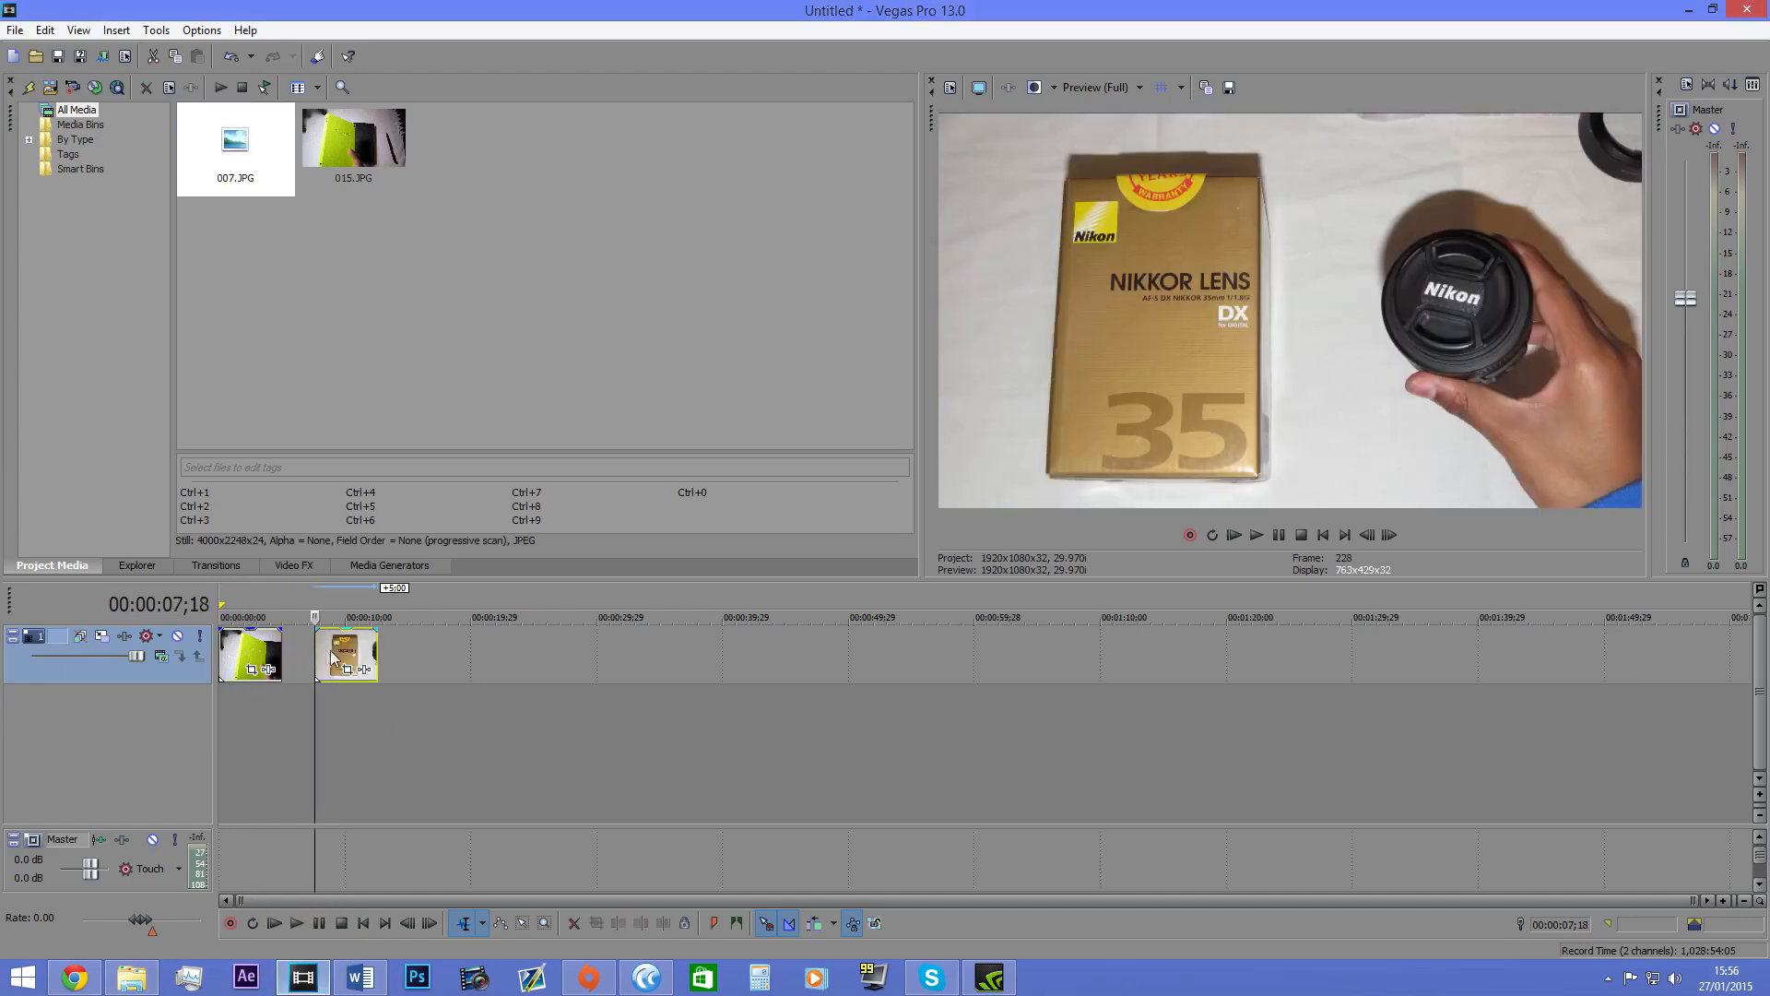
drag(571, 285, 324, 180)
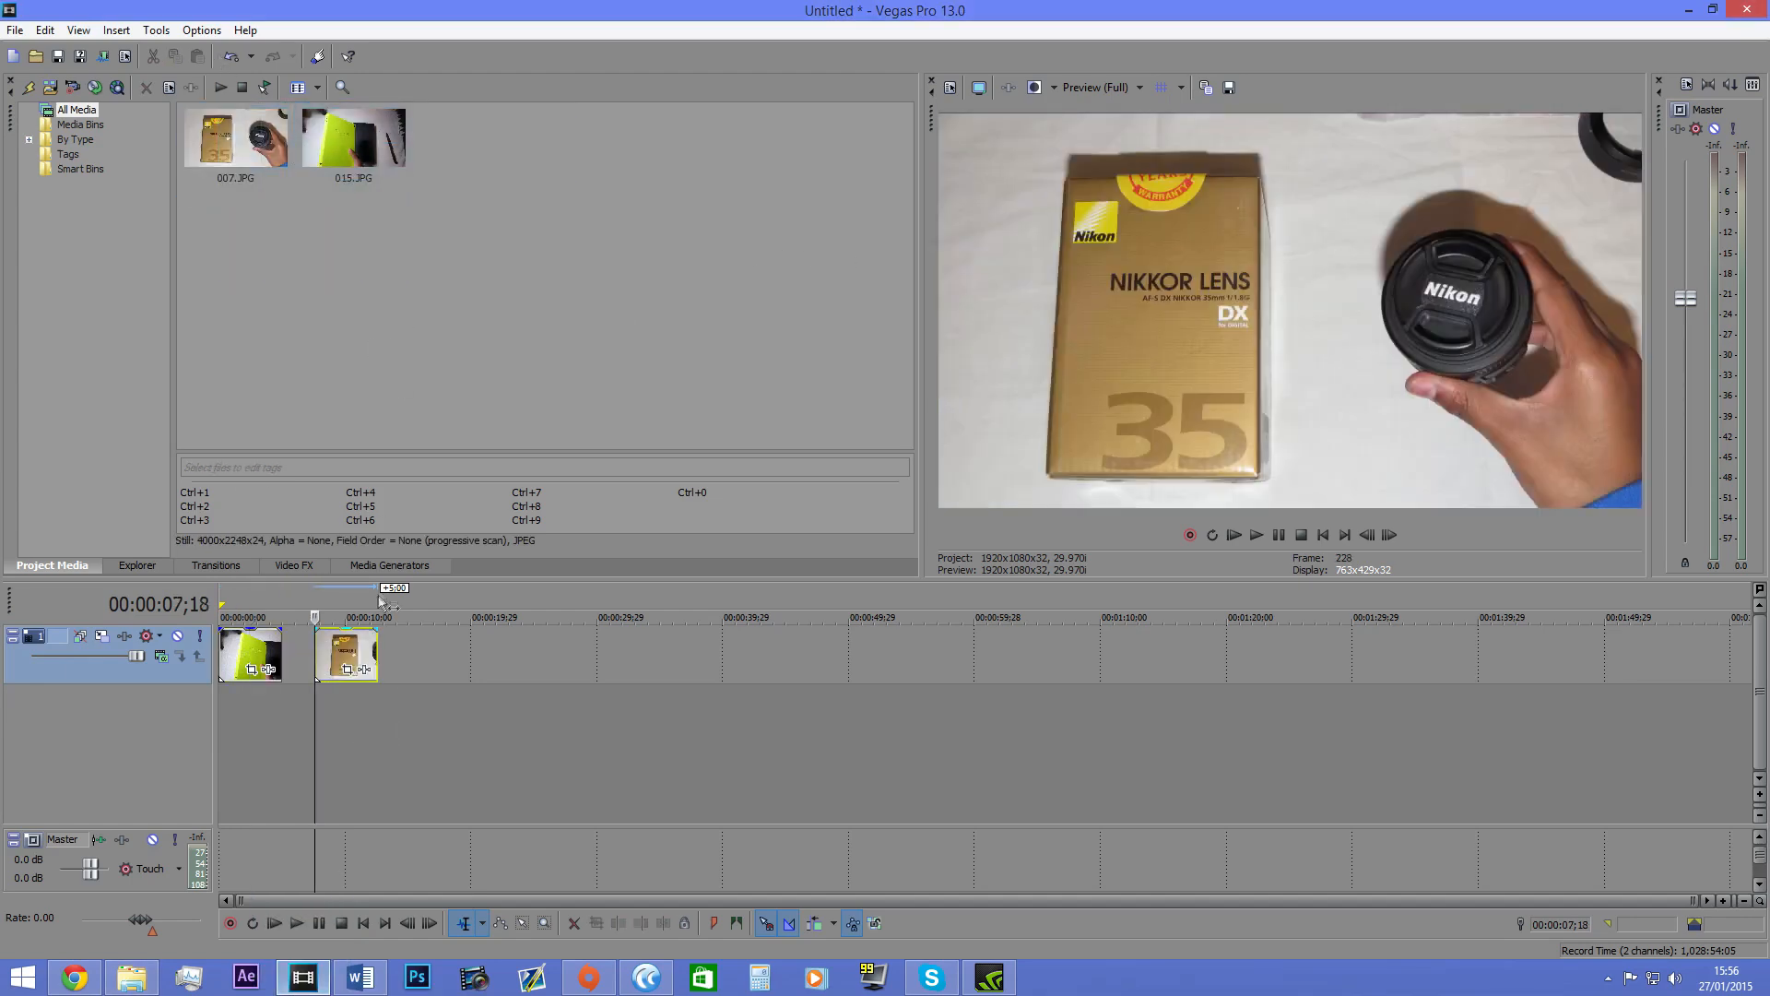
Step: Delete the 007 clip from the timeline and place 007.JPG there again from the project media
click(347, 652)
key(Delete)
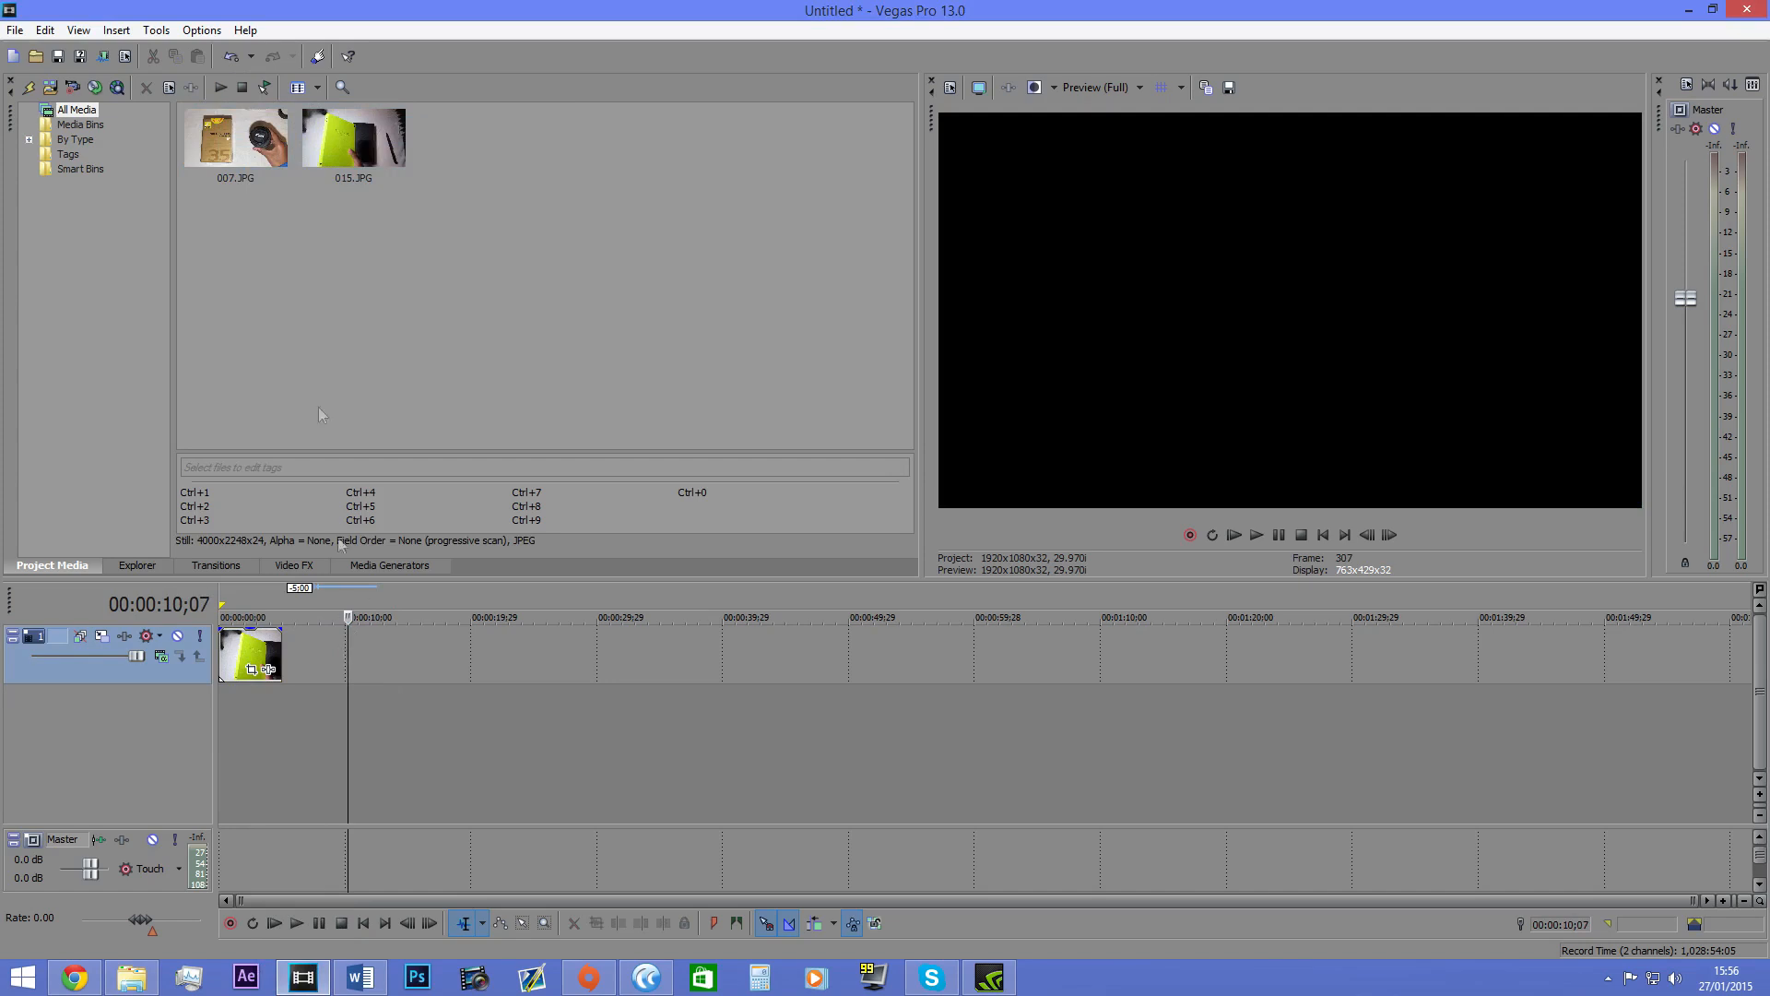
click(263, 175)
drag(236, 180, 328, 671)
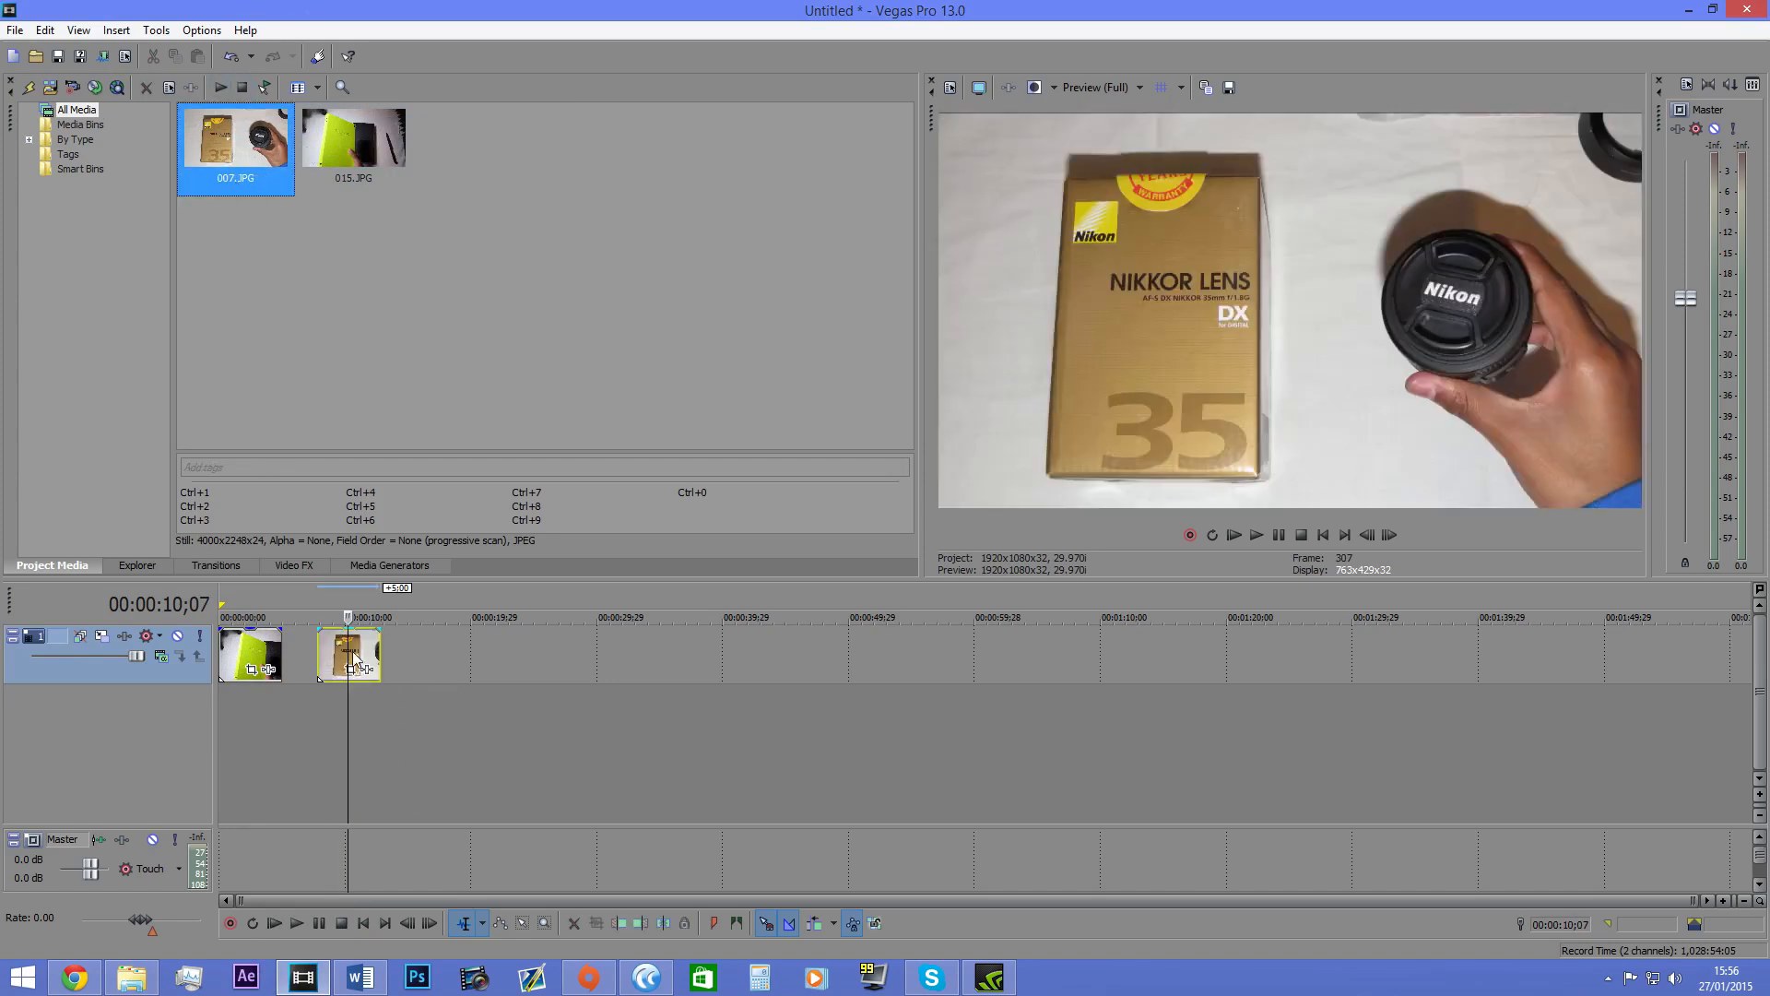
Step: Remove 007.JPG from the project media together with all its timeline references
key(Delete)
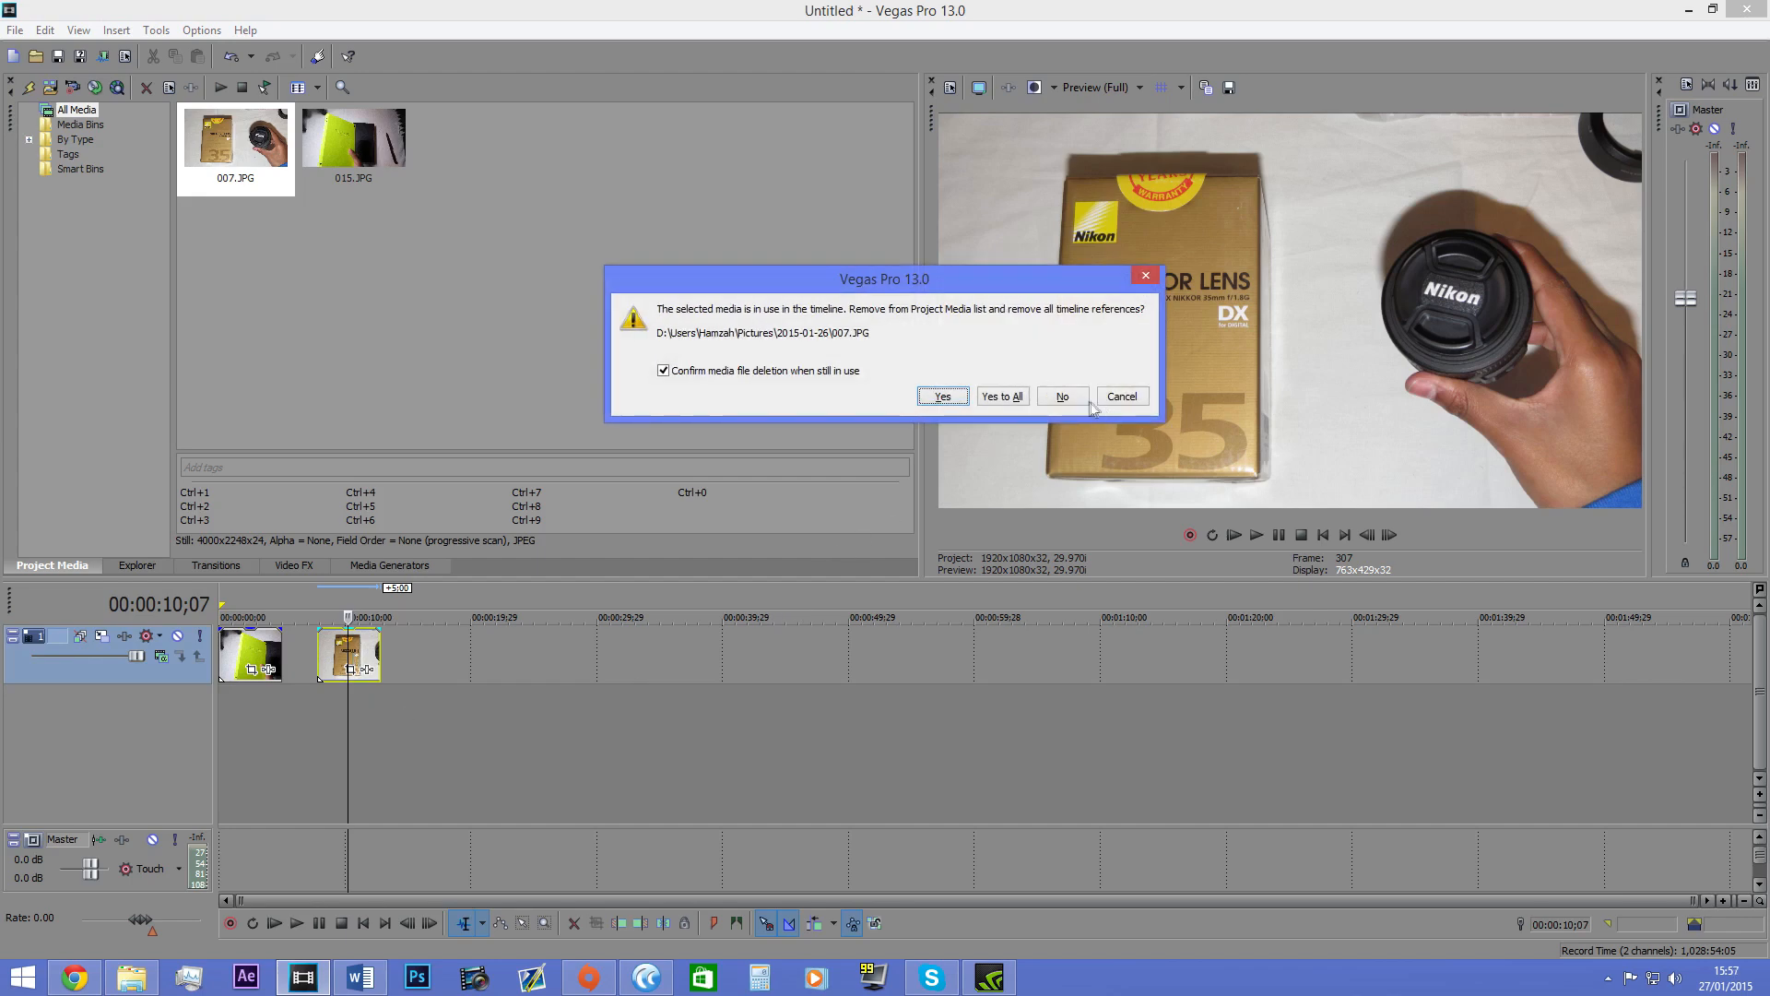
click(1147, 396)
click(270, 162)
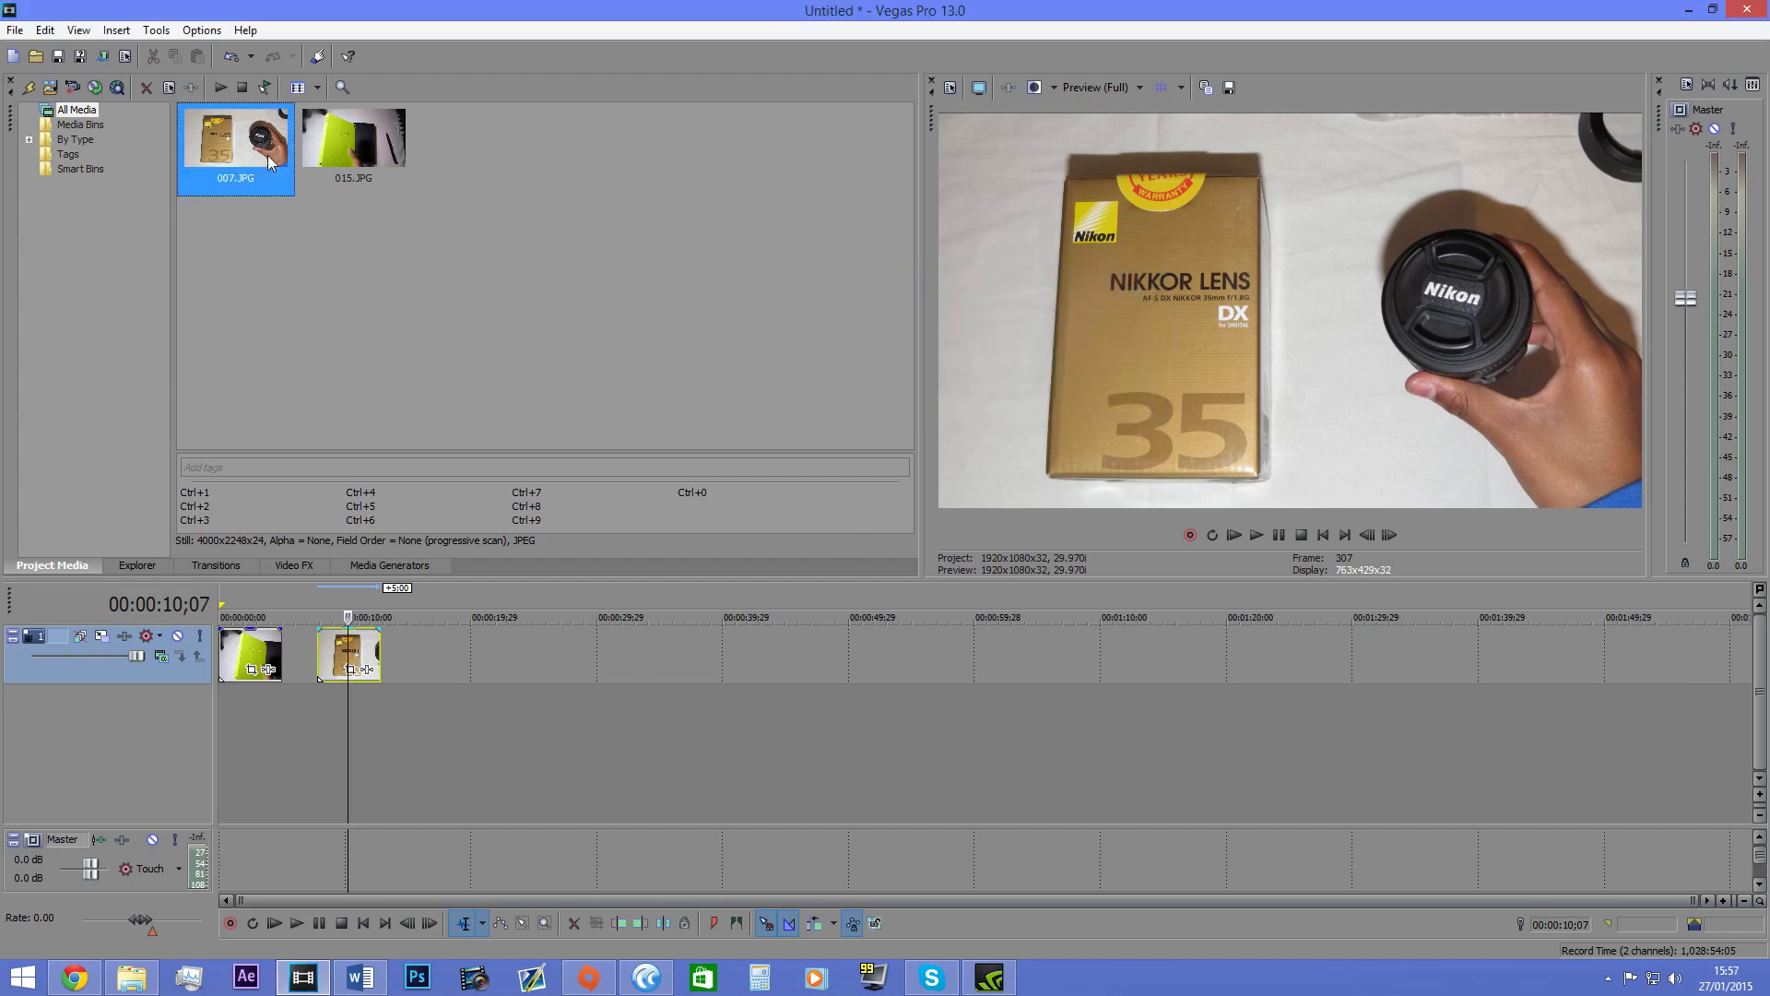
key(Delete)
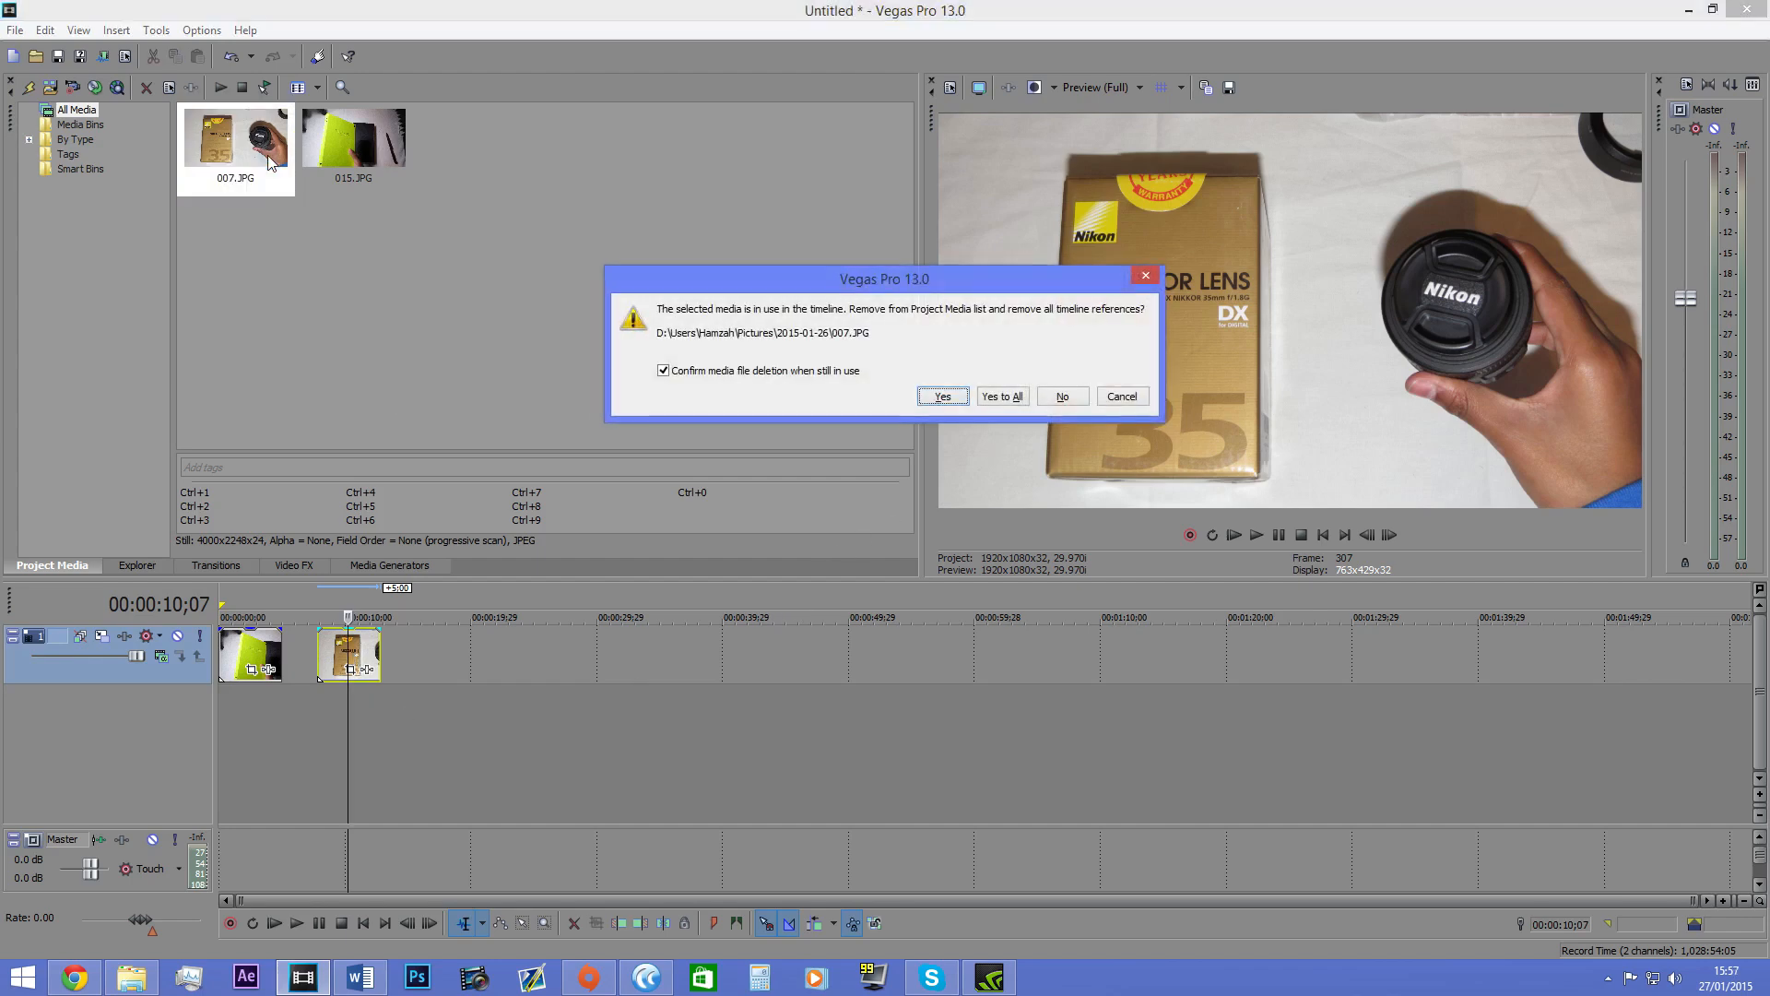
click(1003, 397)
click(278, 635)
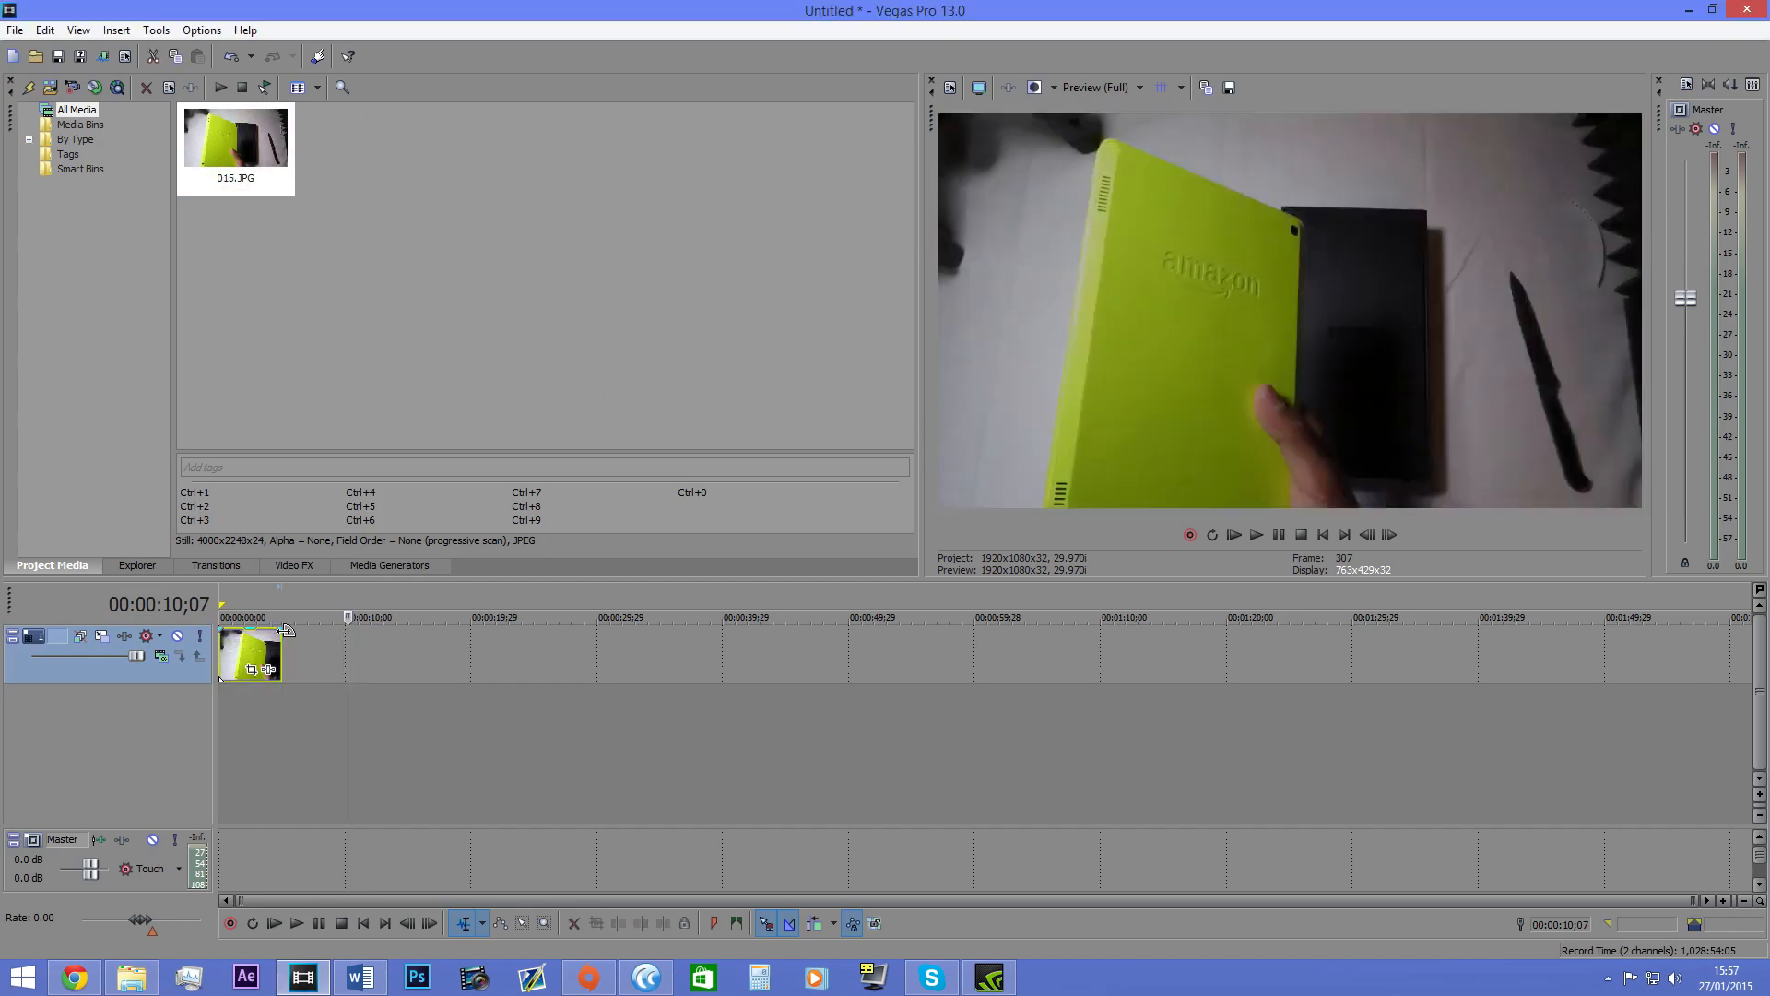
Step: View the empty Media Bins folder, return to All Media and try to move 015.JPG into a folder
drag(388, 257, 459, 305)
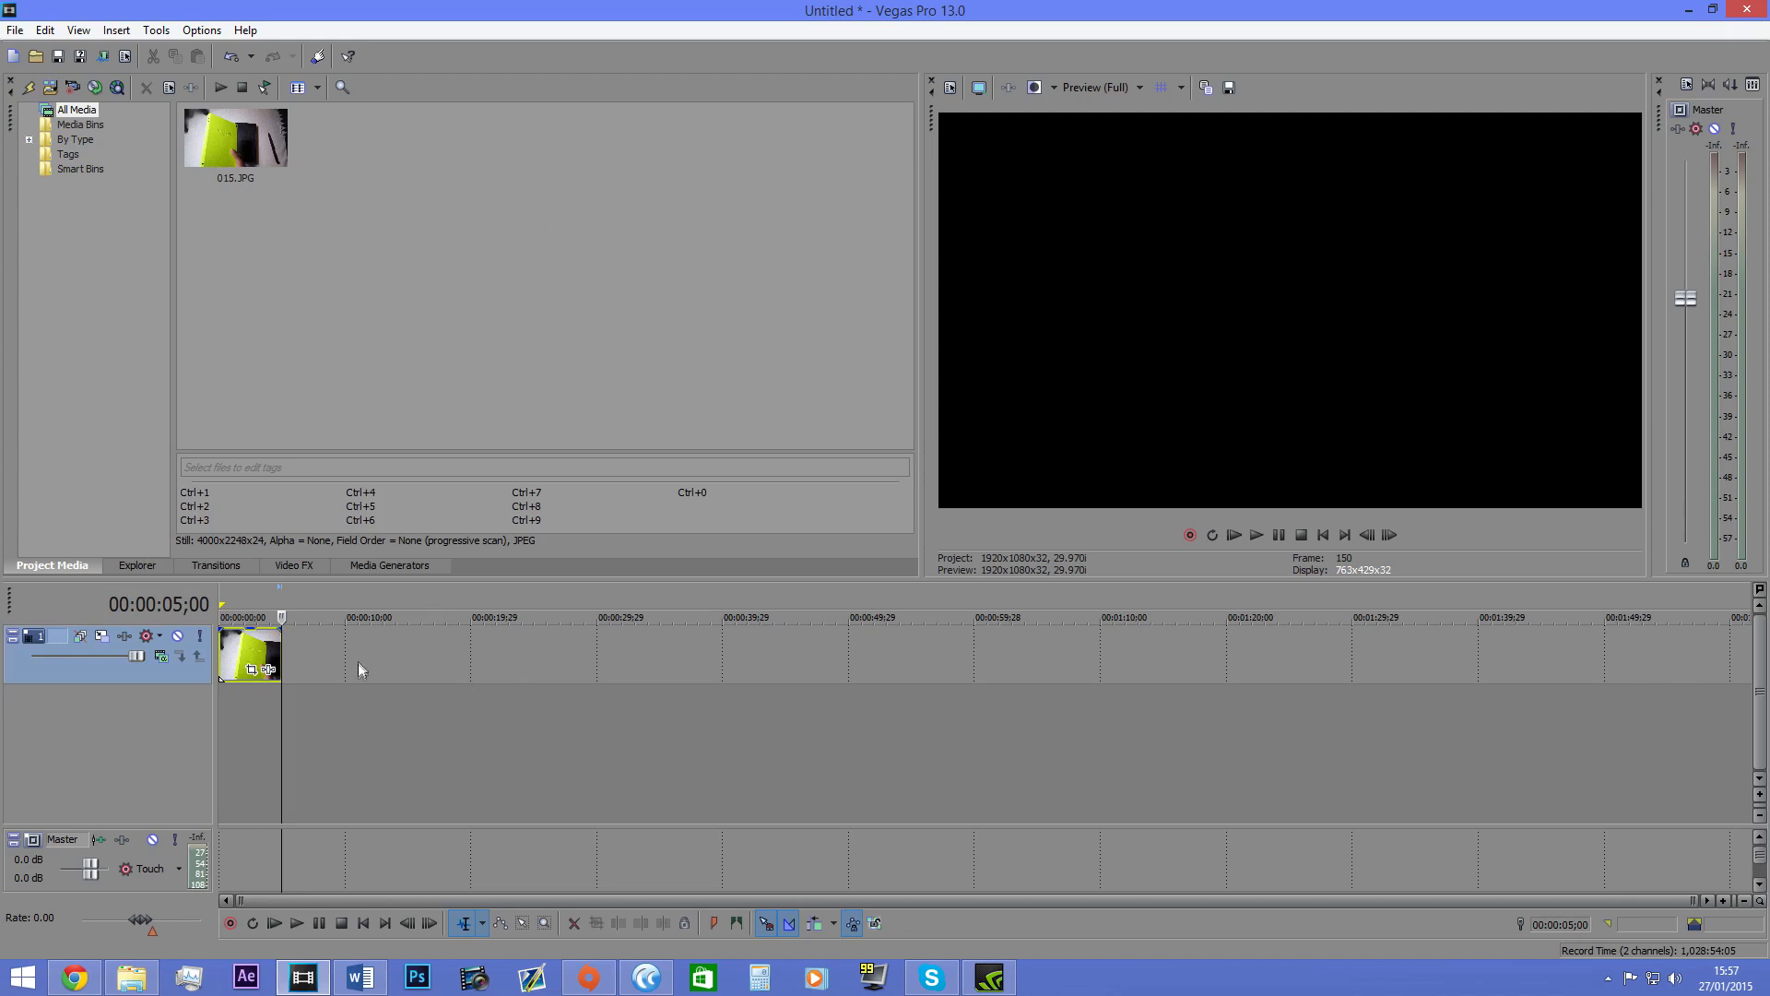
click(79, 137)
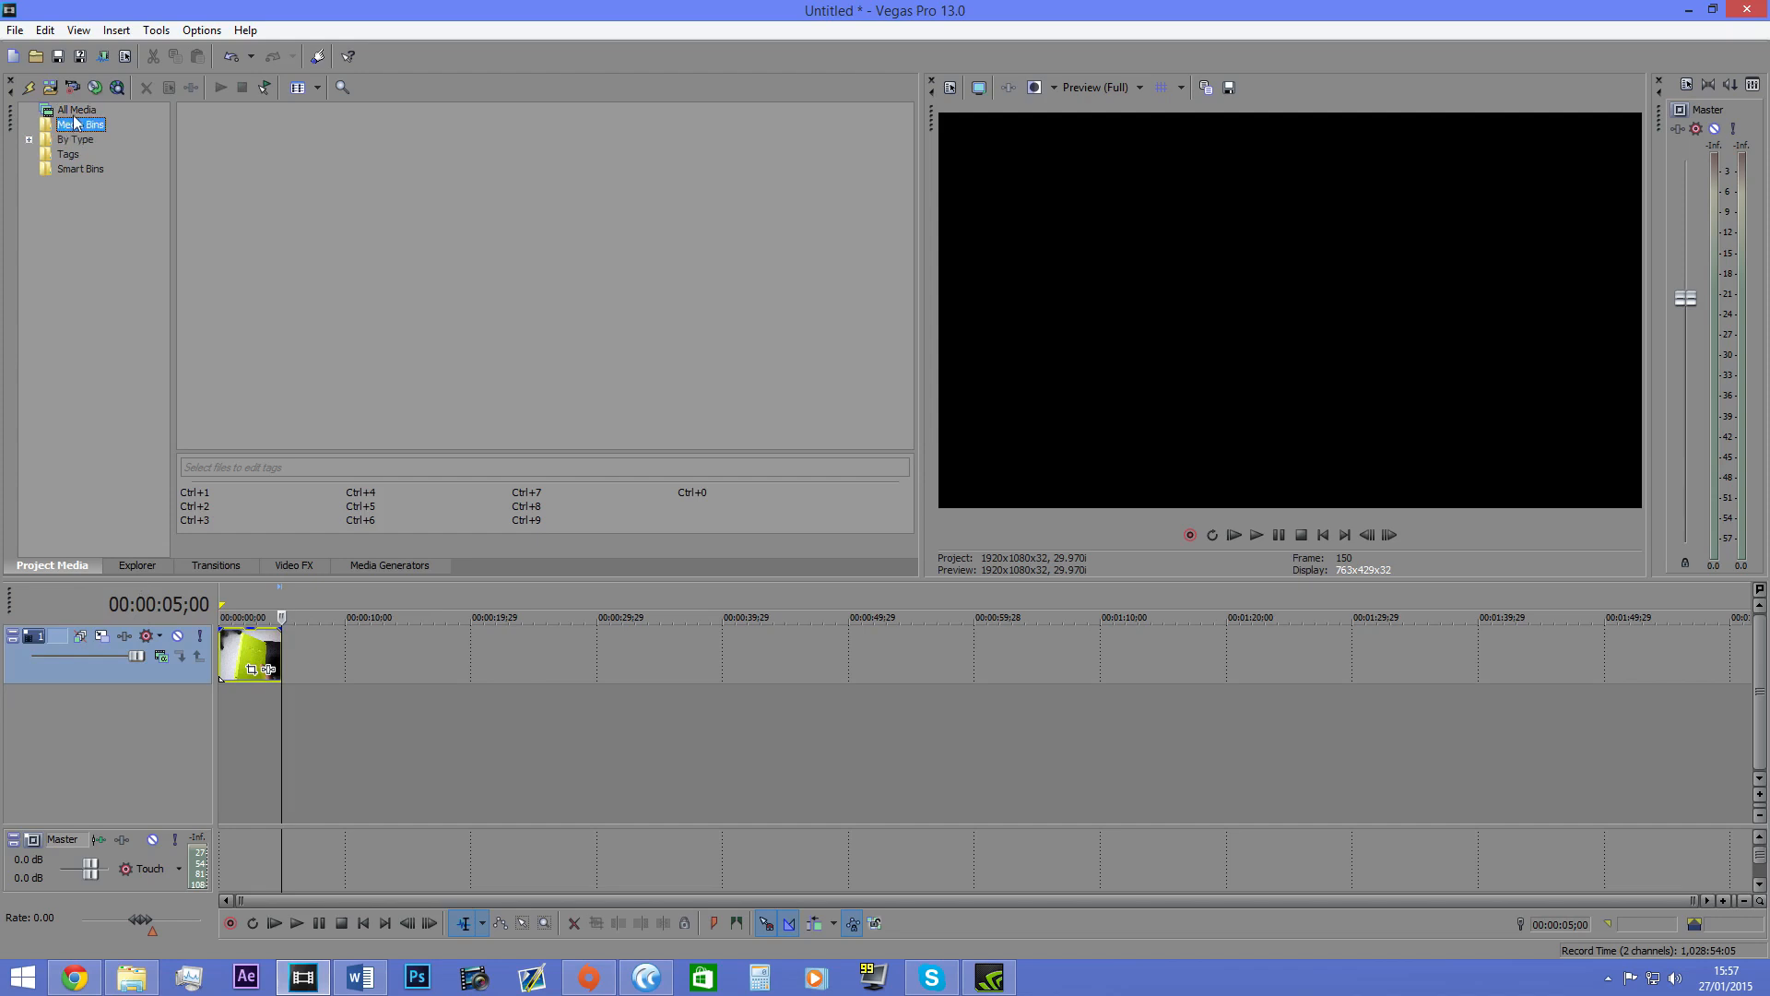
click(73, 114)
drag(205, 143, 93, 135)
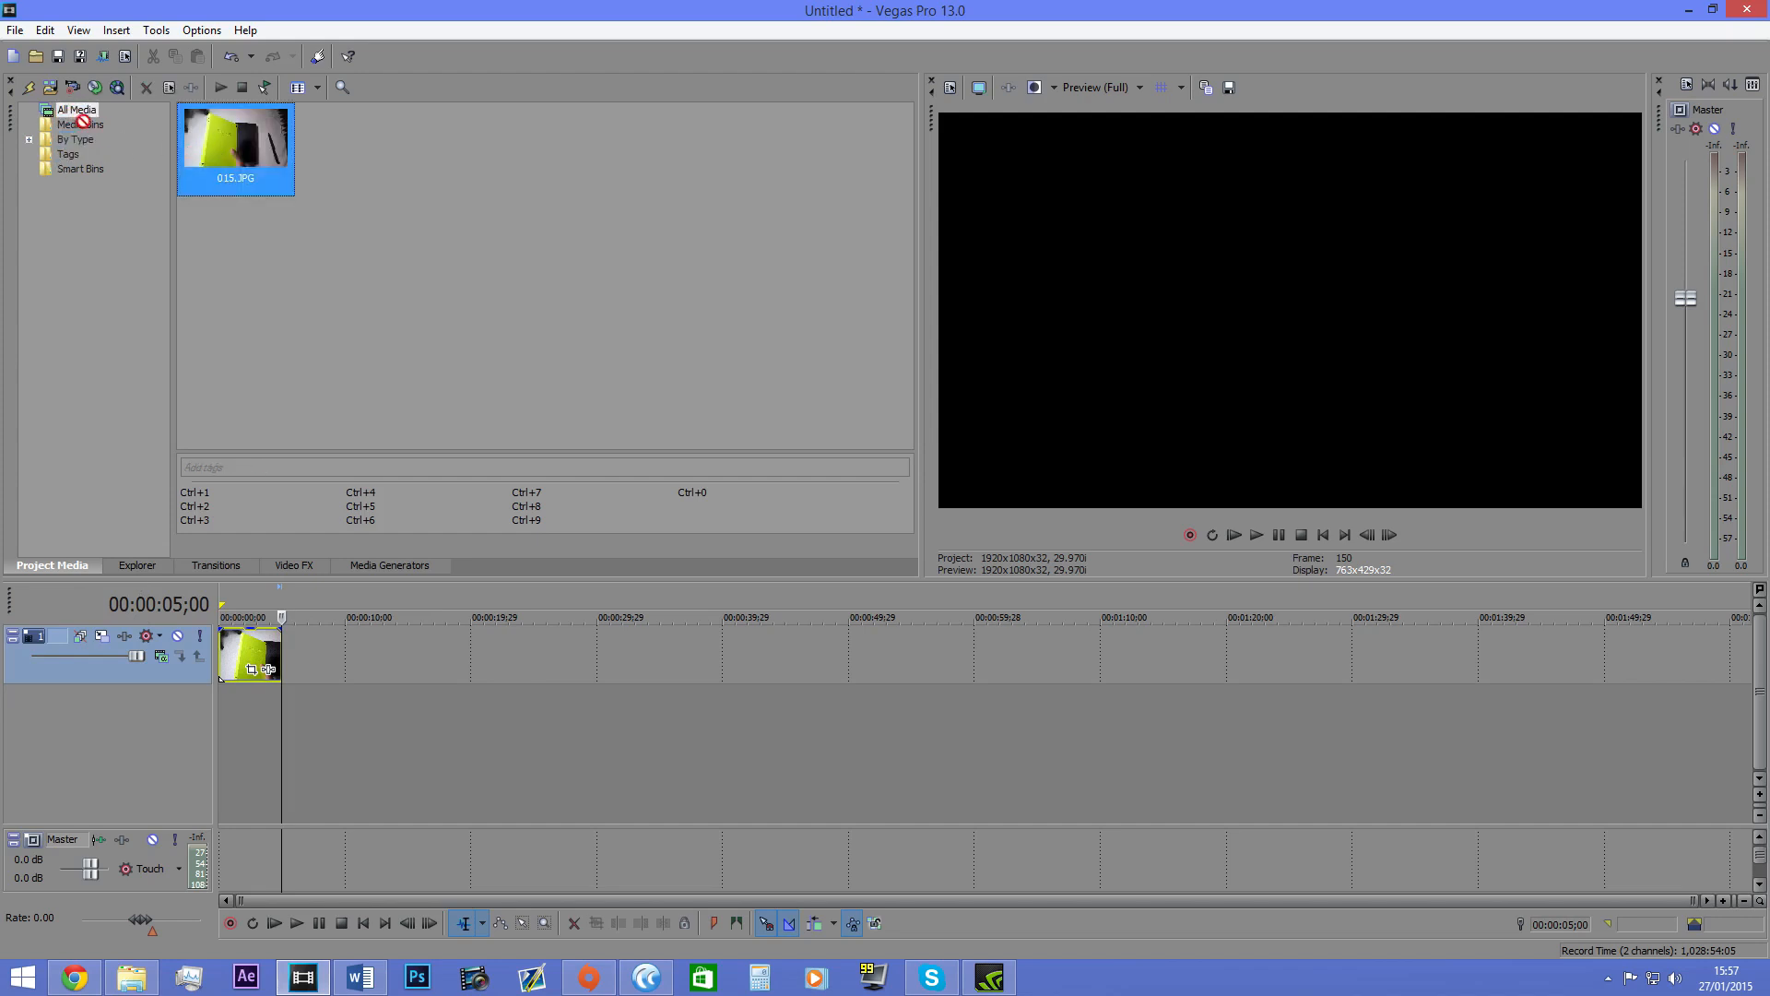
click(445, 216)
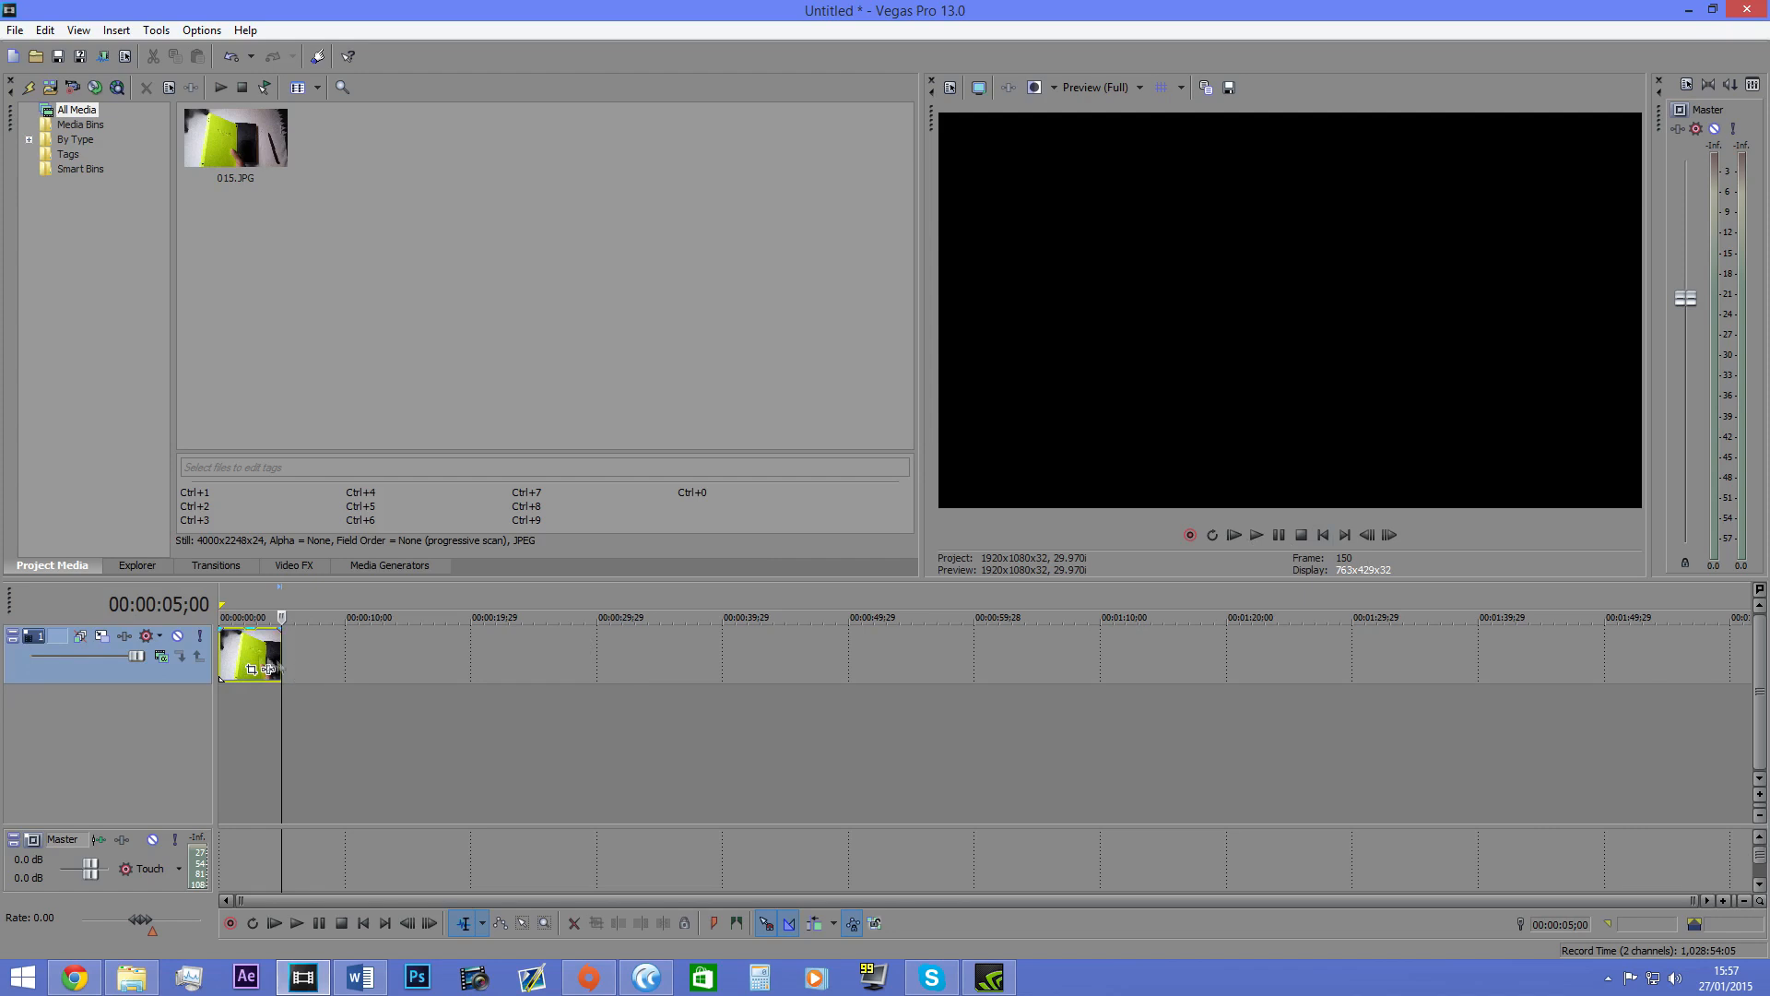
Step: Return the playhead to the timeline start and browse the Videos, Pictures and Music libraries in the built-in media explorer
click(223, 646)
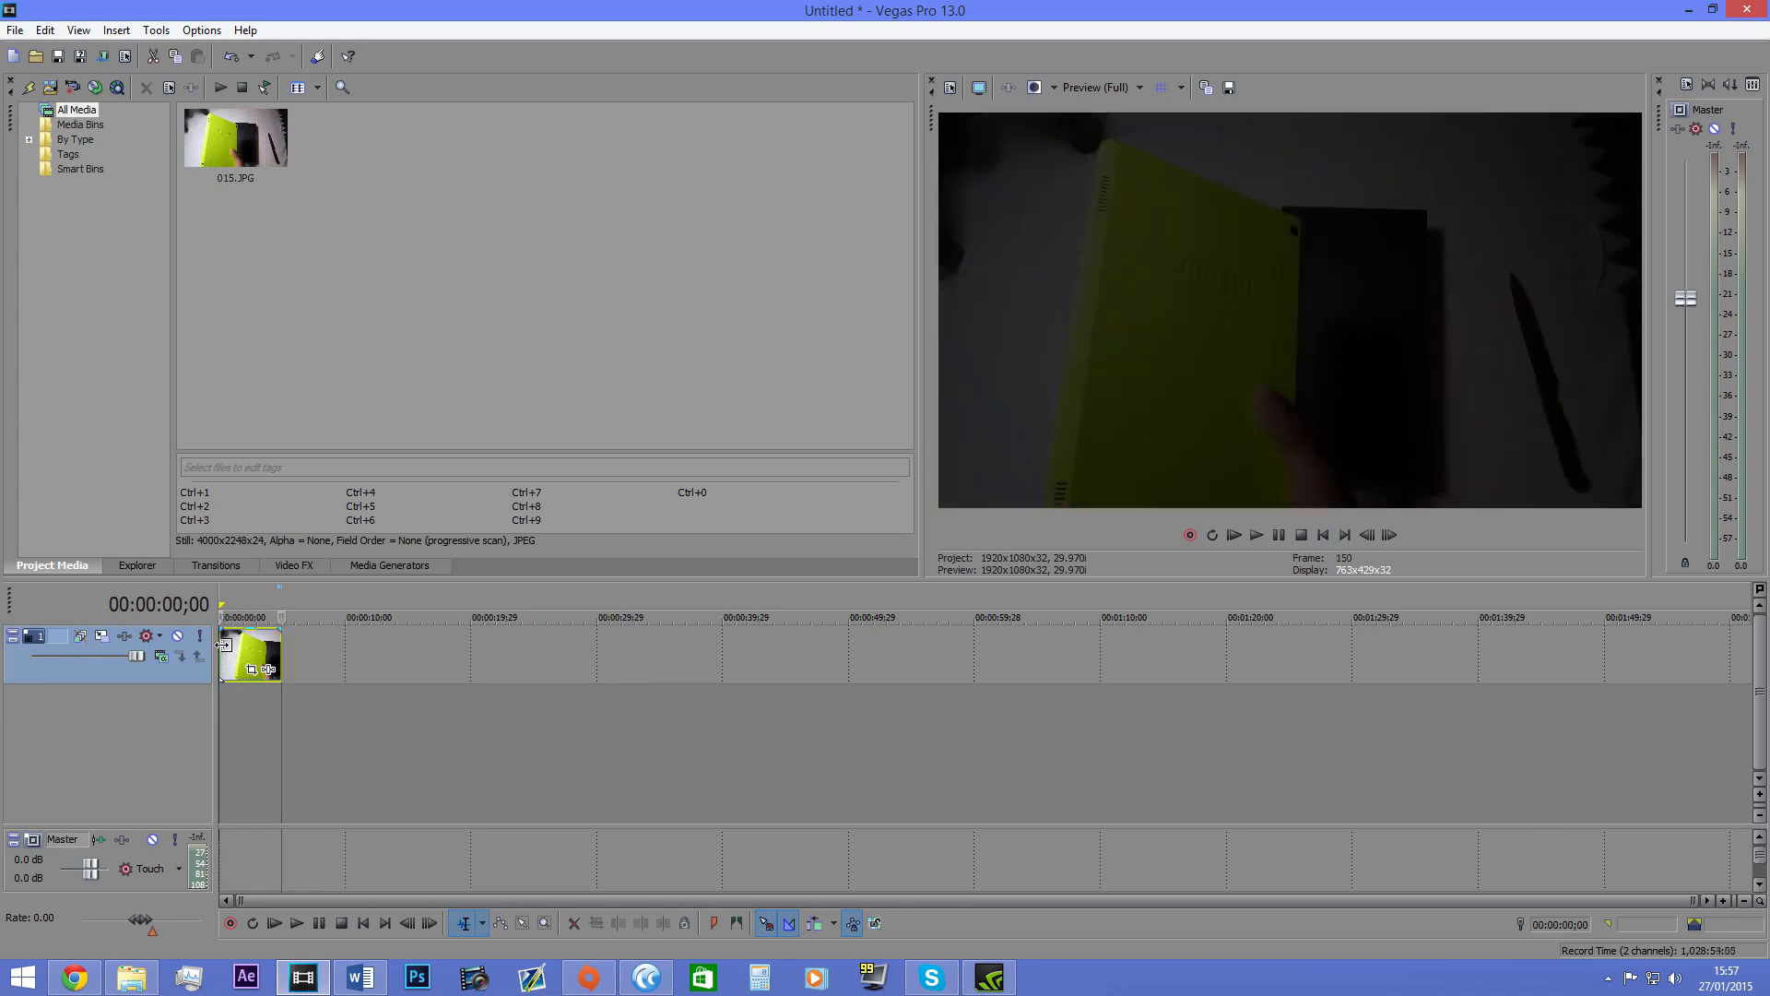
click(128, 566)
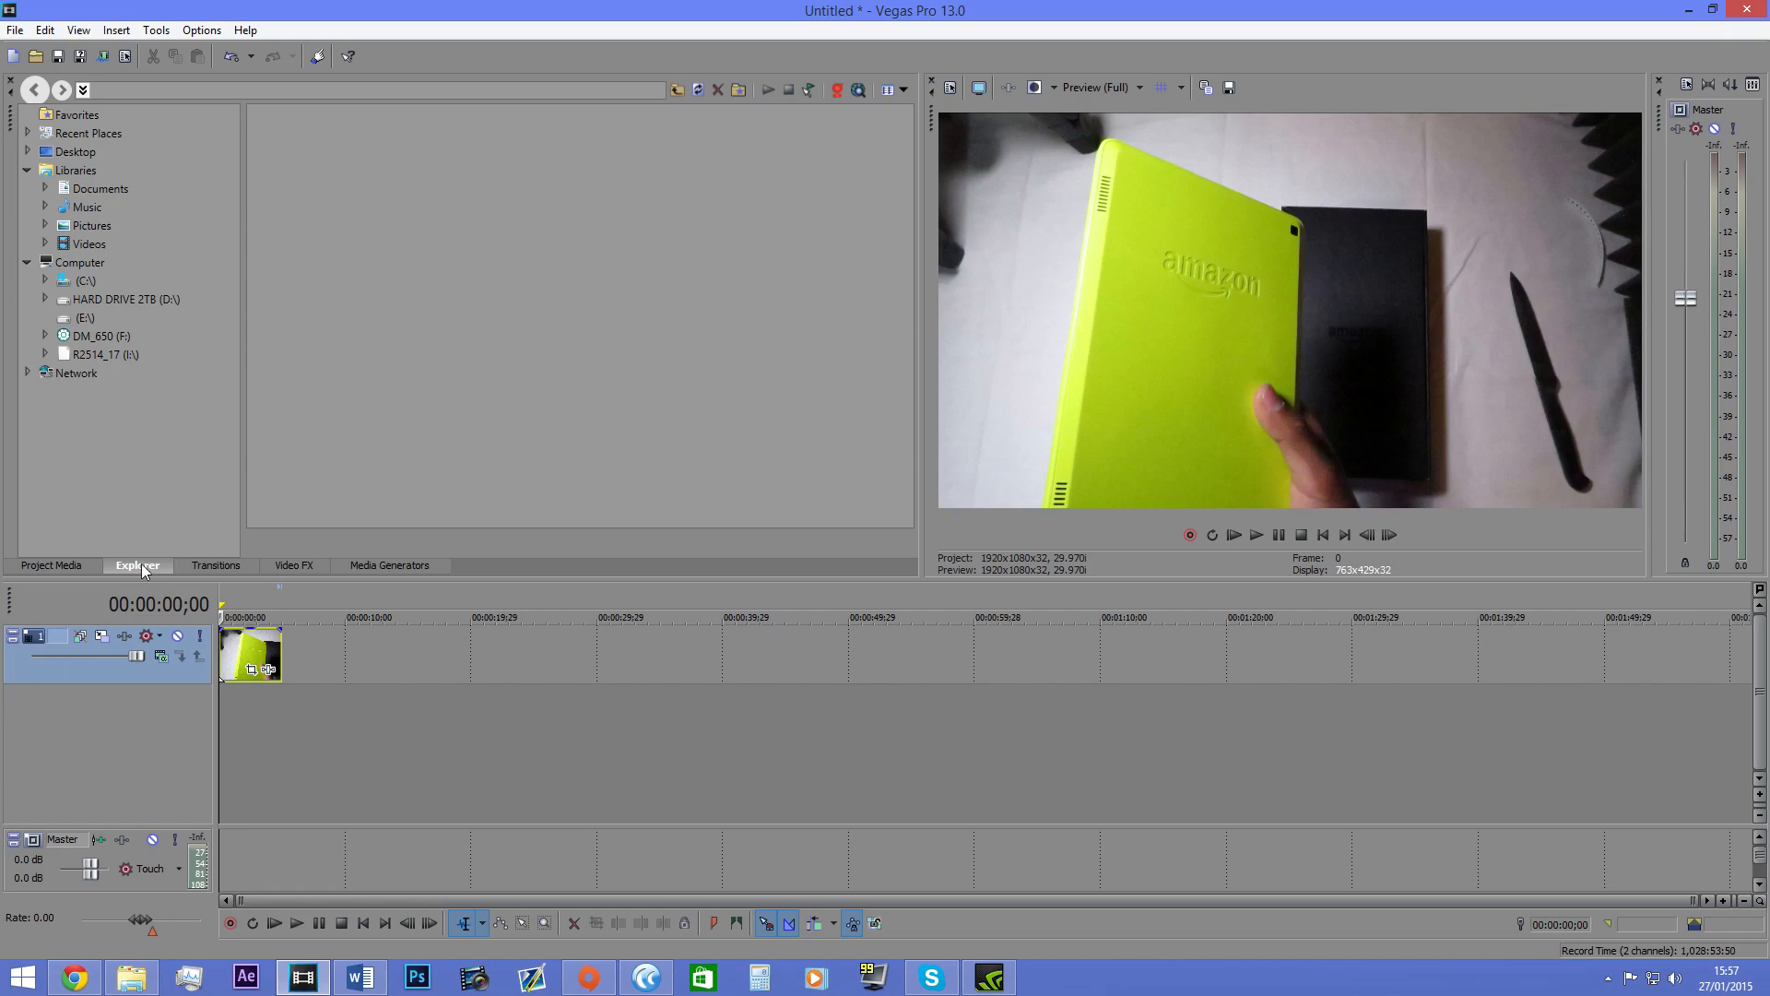
click(97, 243)
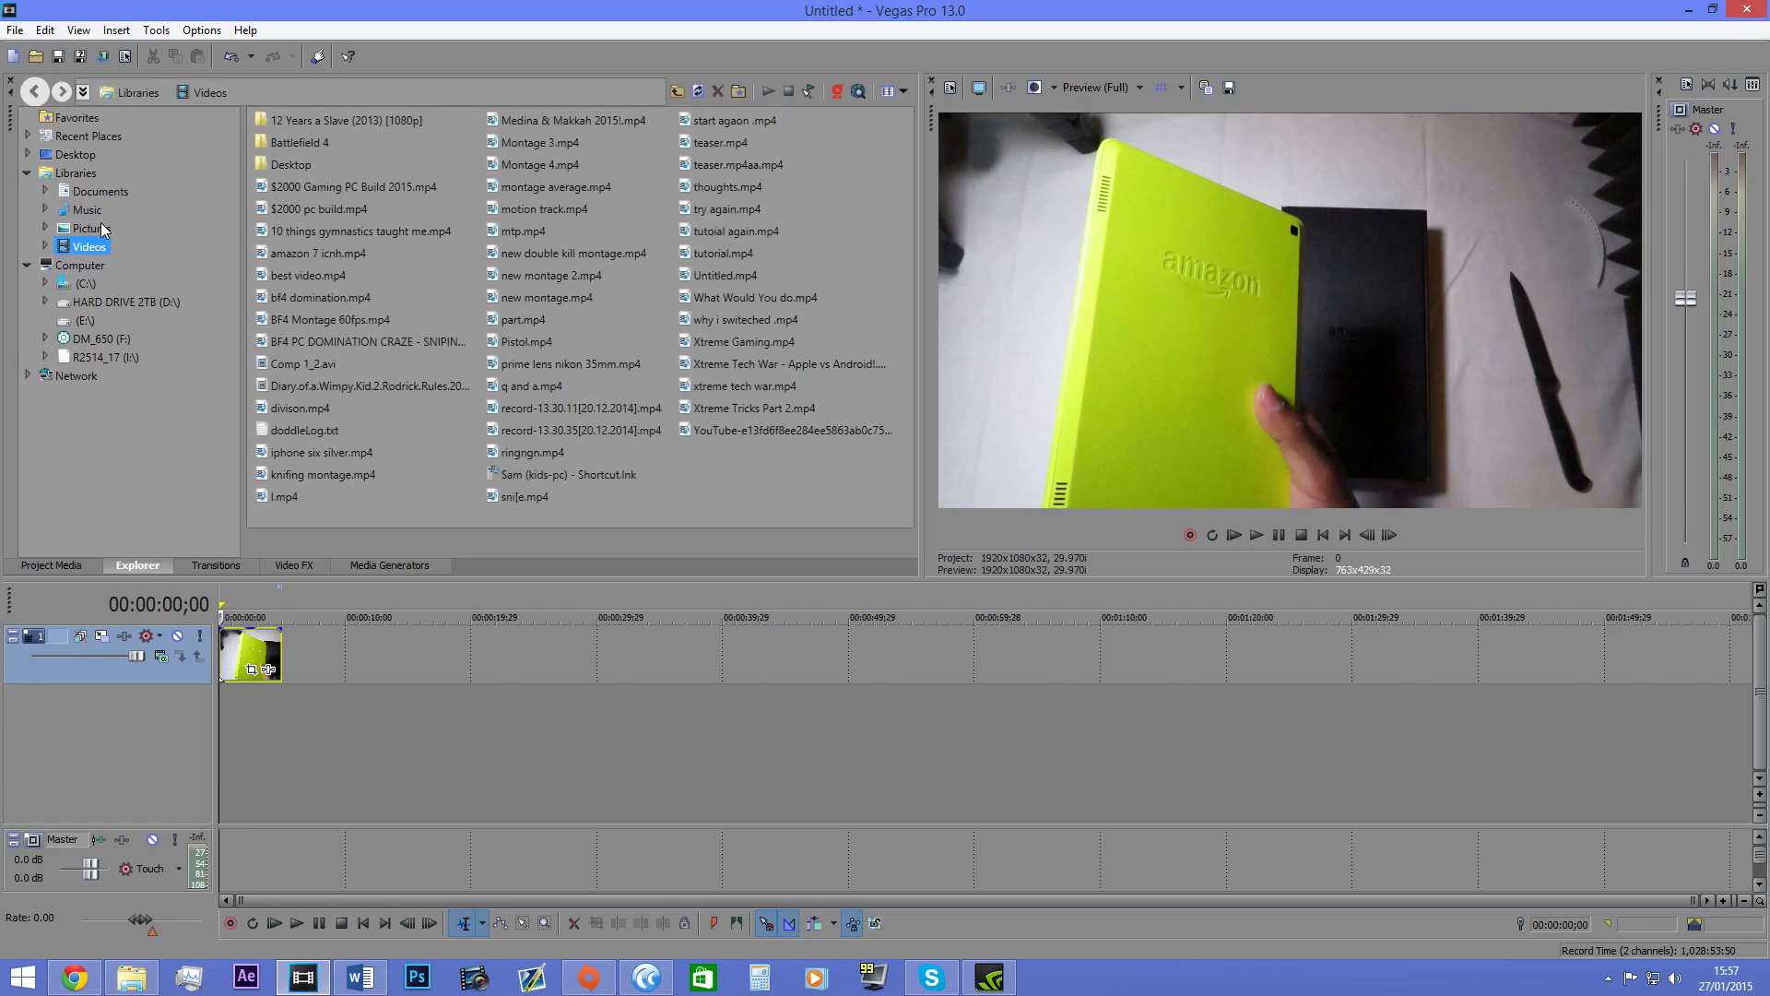
click(101, 229)
right_click(130, 977)
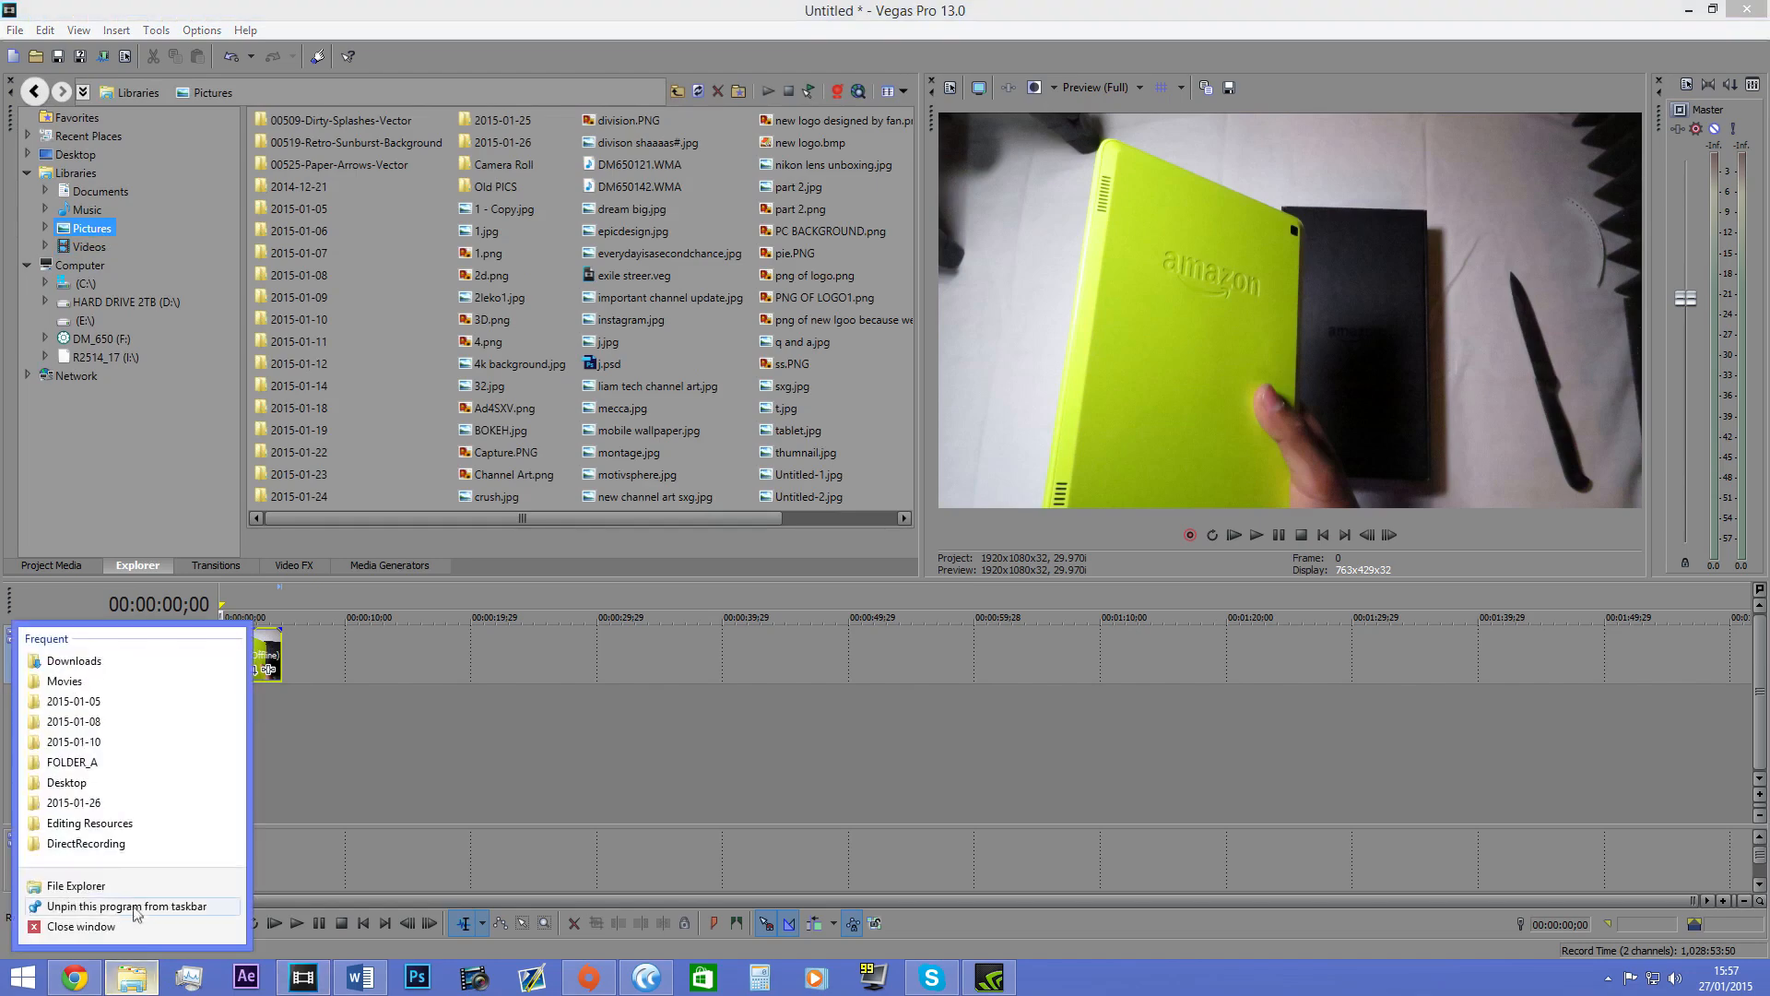
click(69, 916)
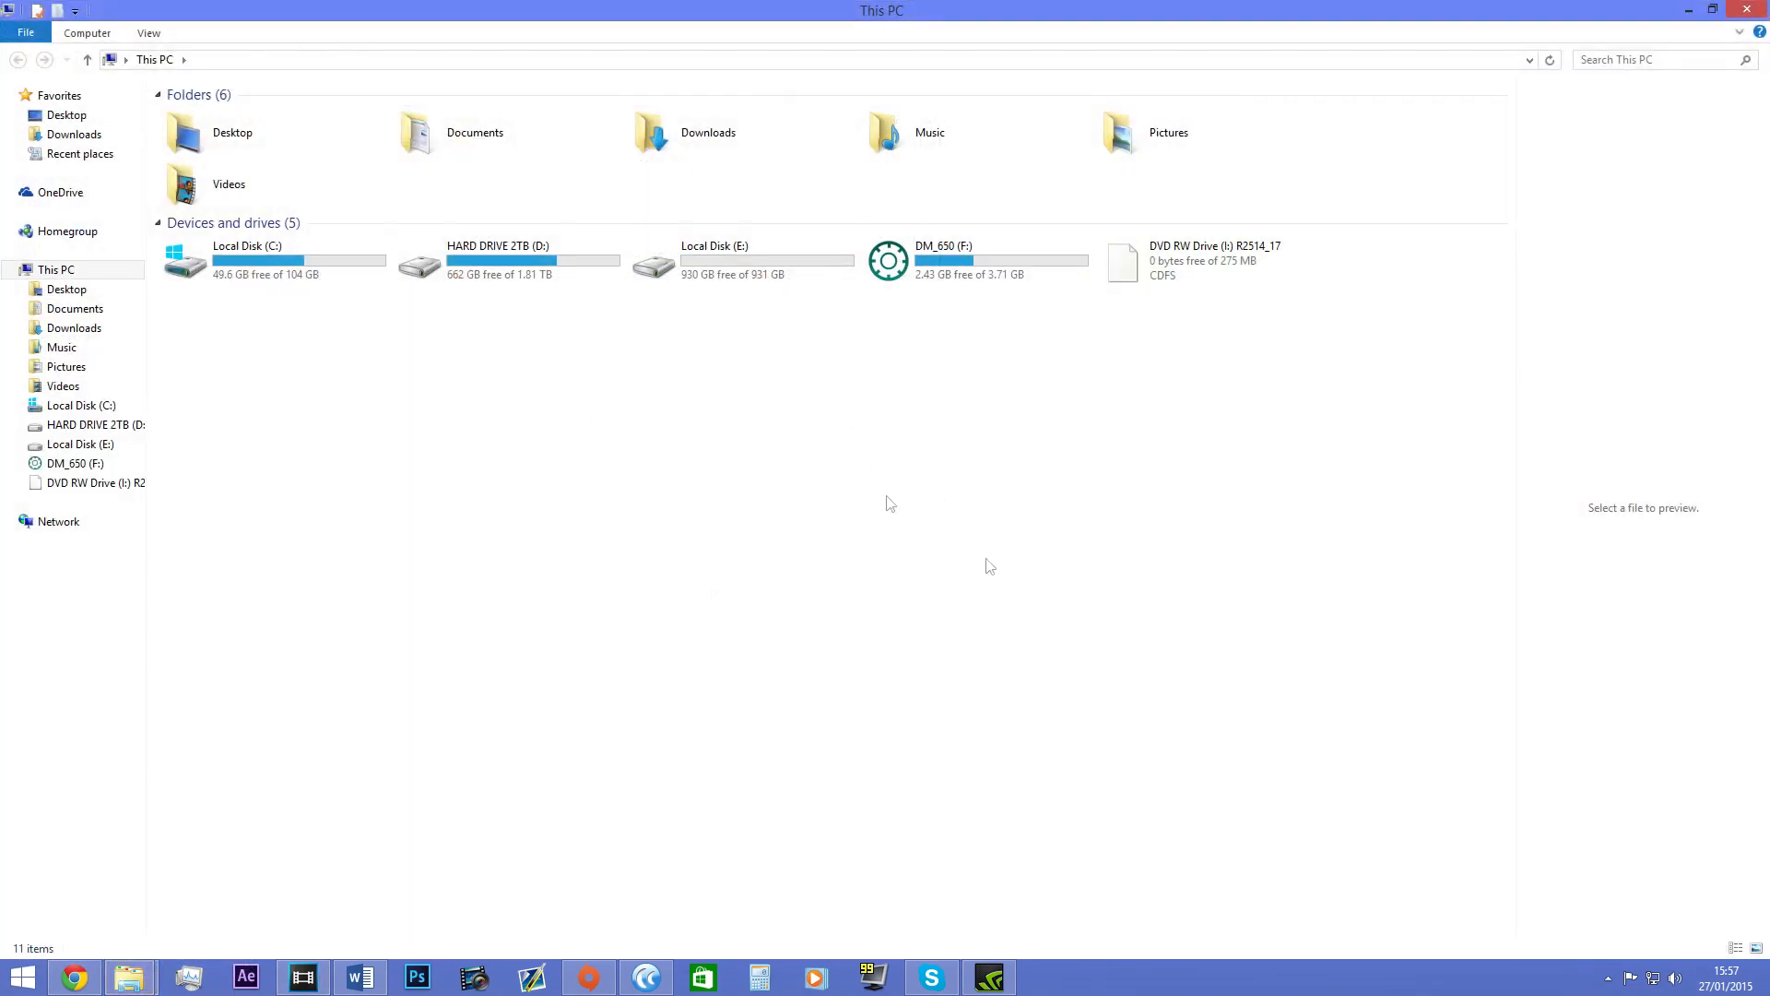
click(1688, 10)
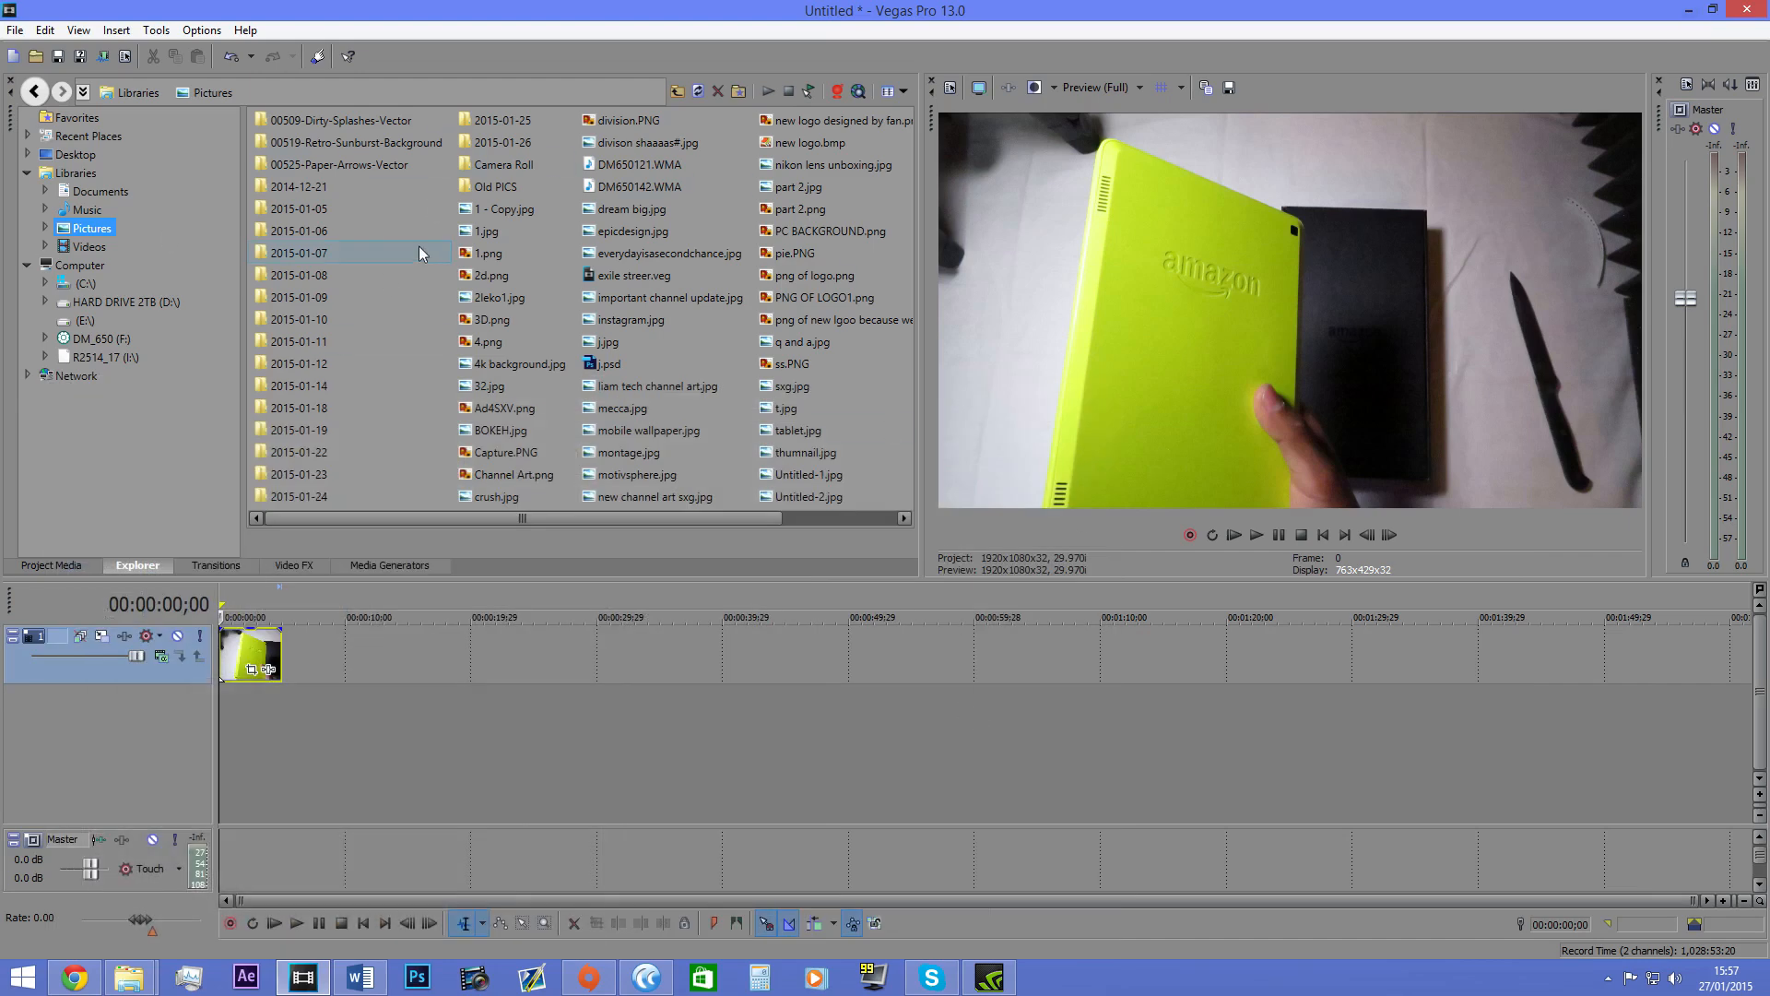
click(87, 247)
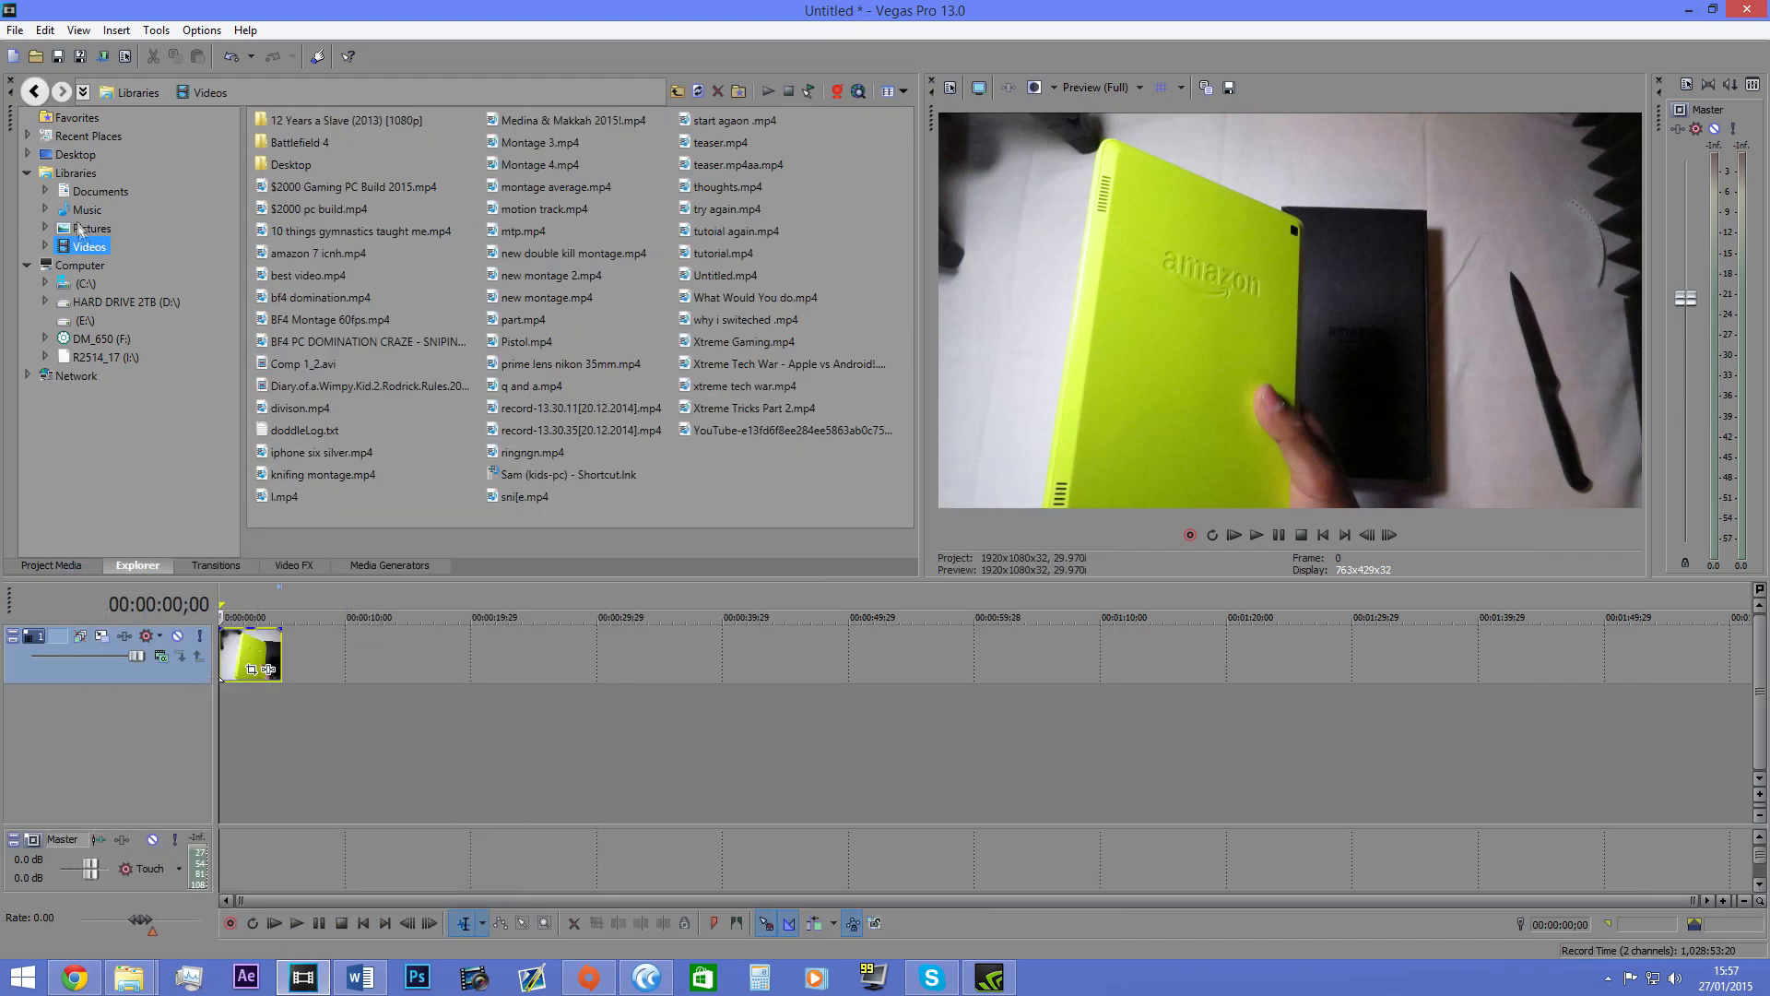
click(83, 192)
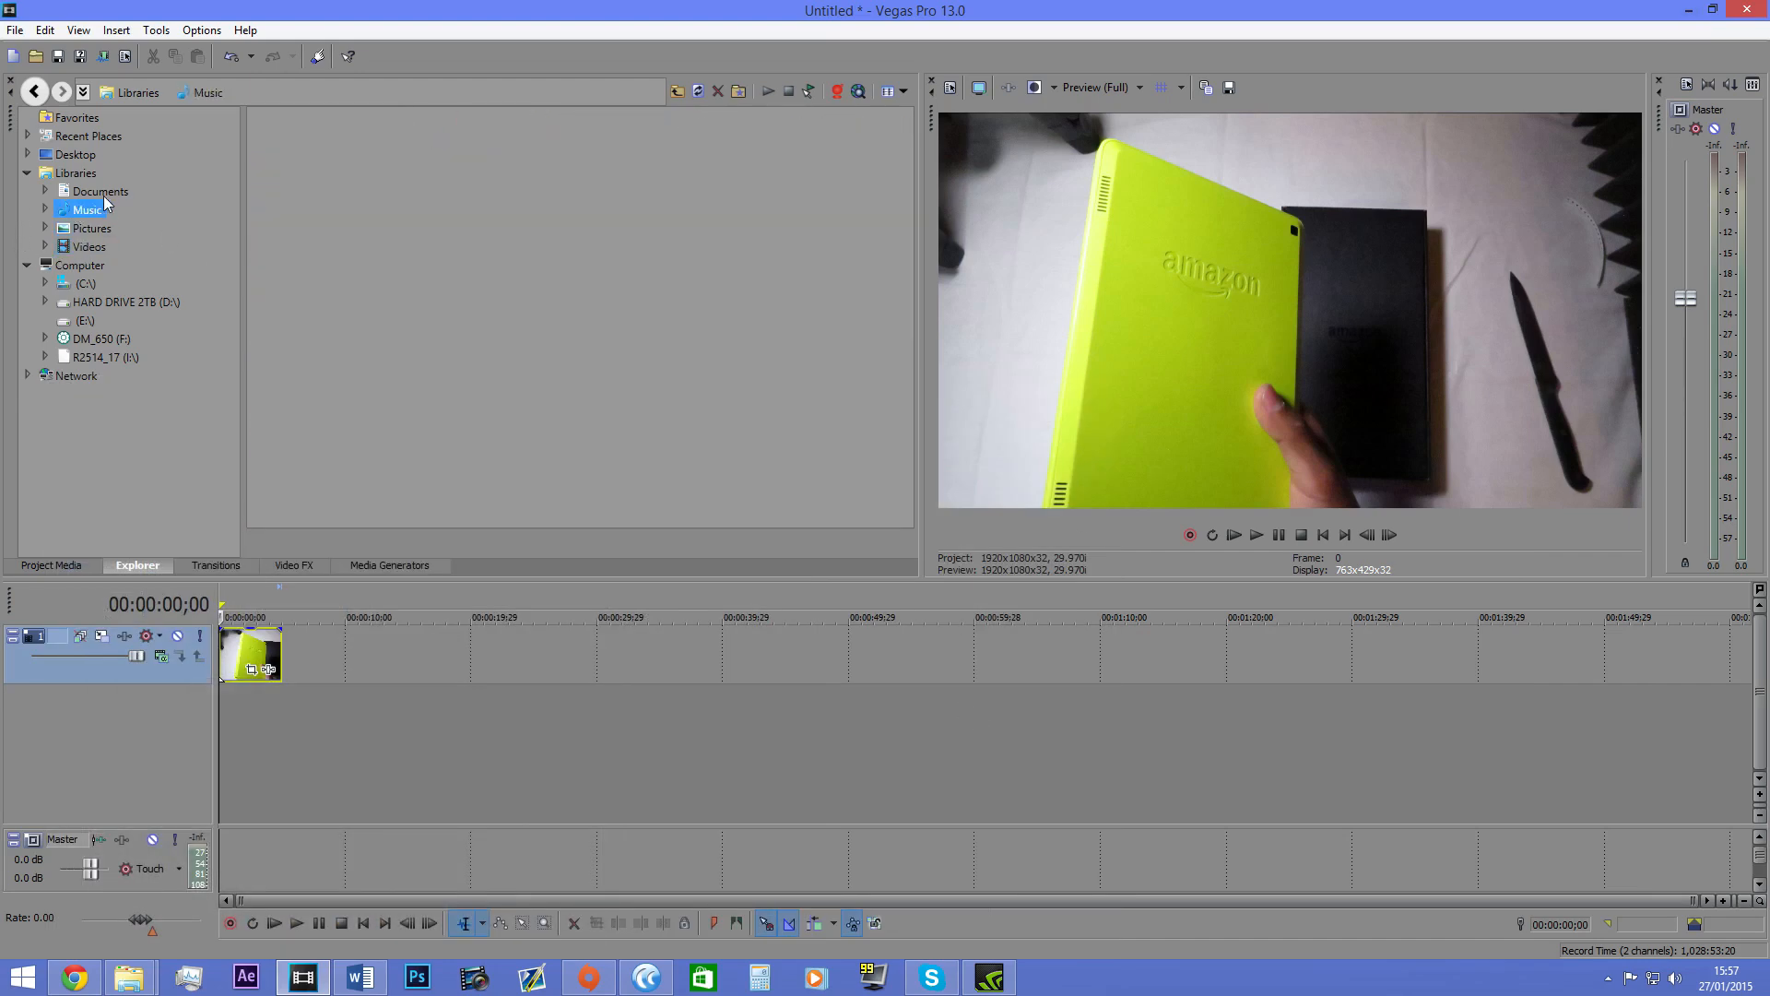
click(49, 175)
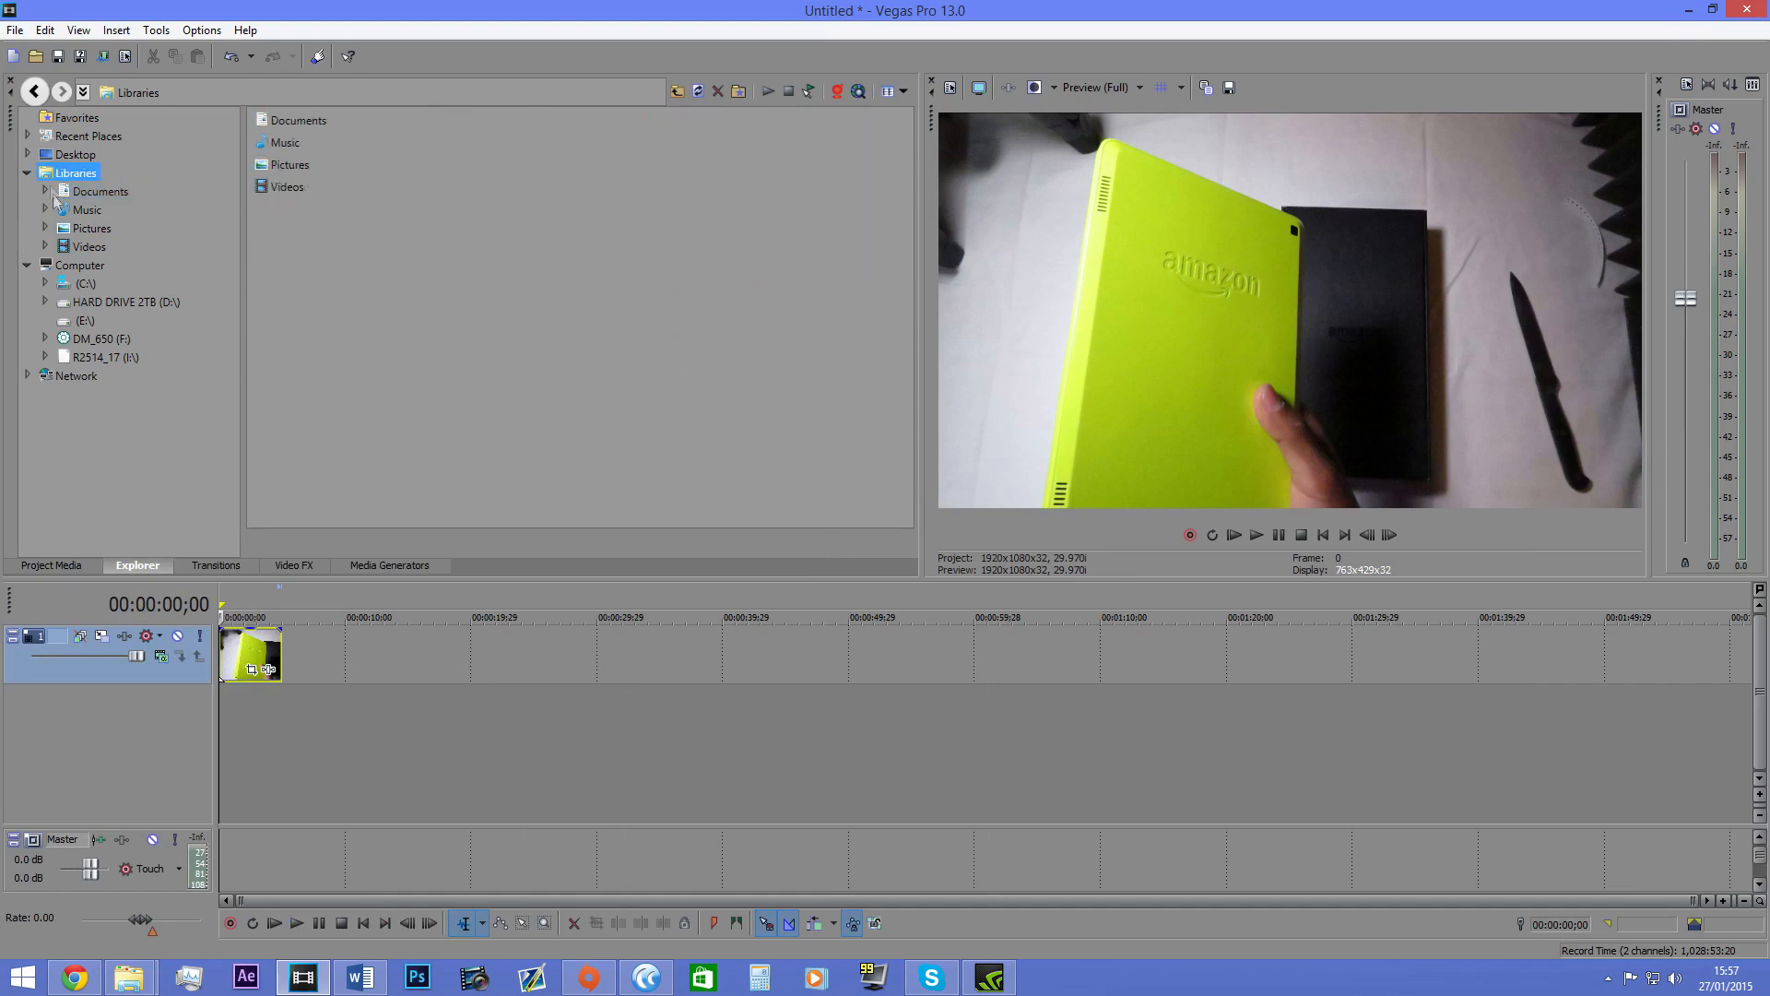
Step: Add a video from the 2015-01-23 pictures folder in File Explorer to the timeline and match the project video settings to it
click(227, 570)
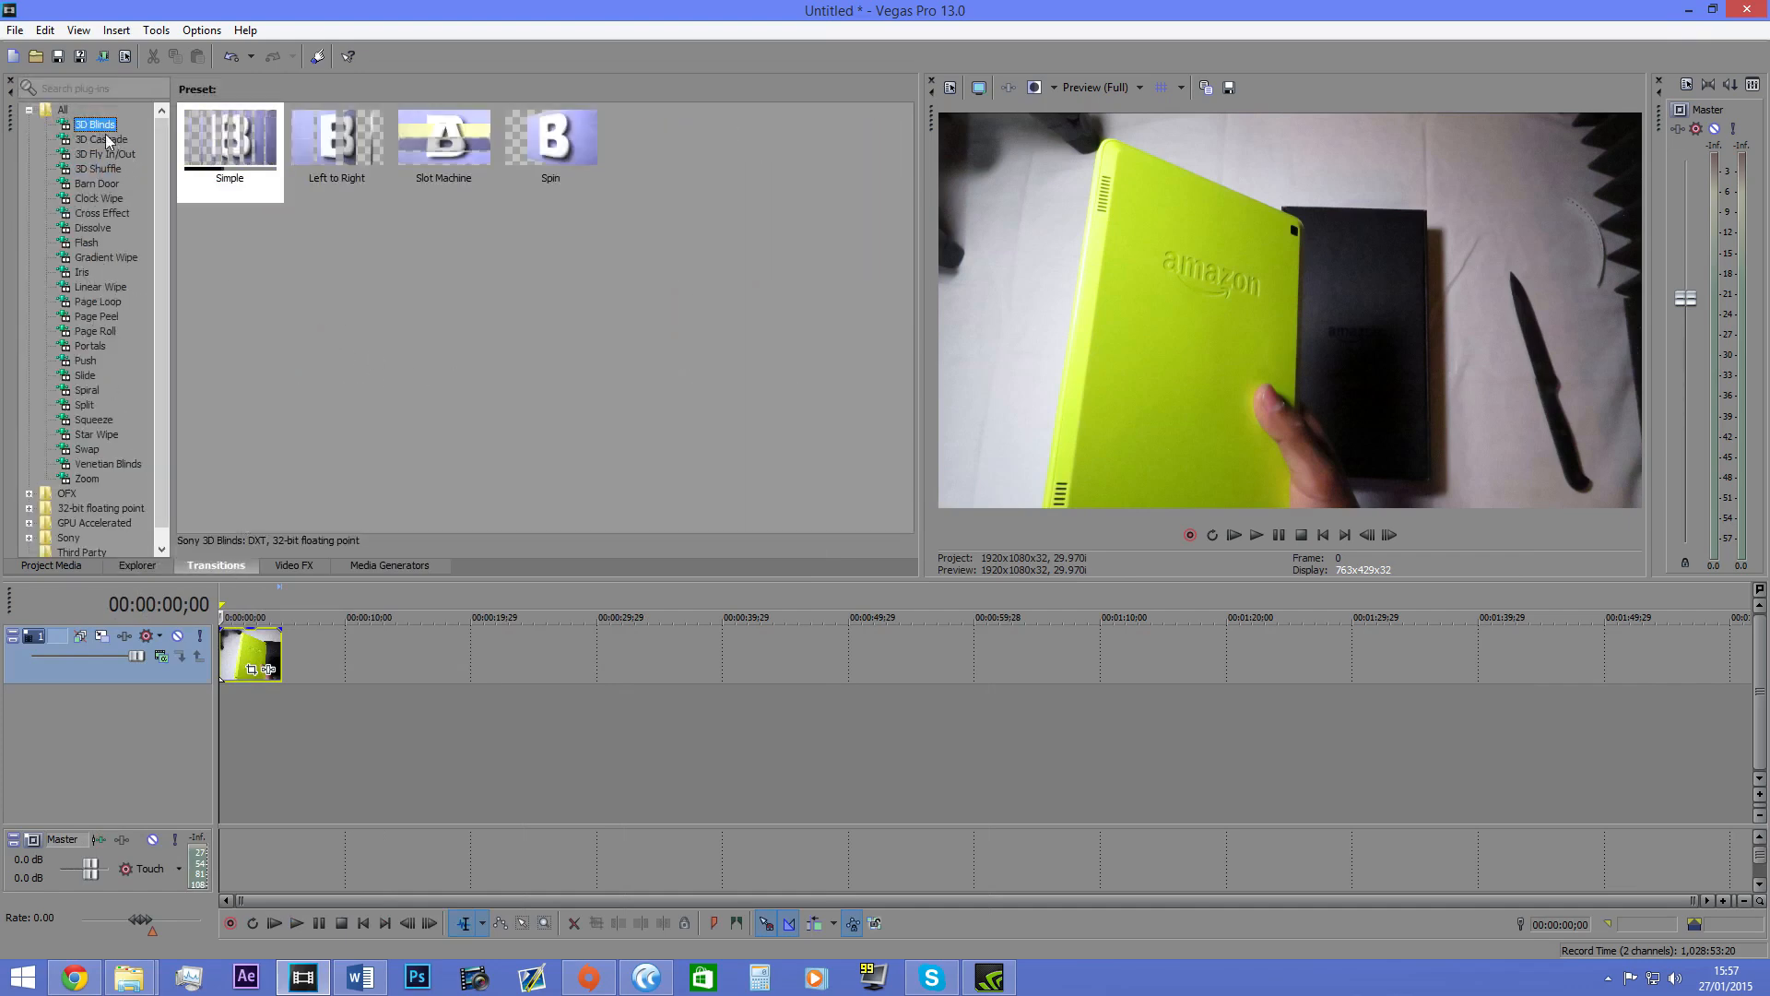
mouse_move(164, 975)
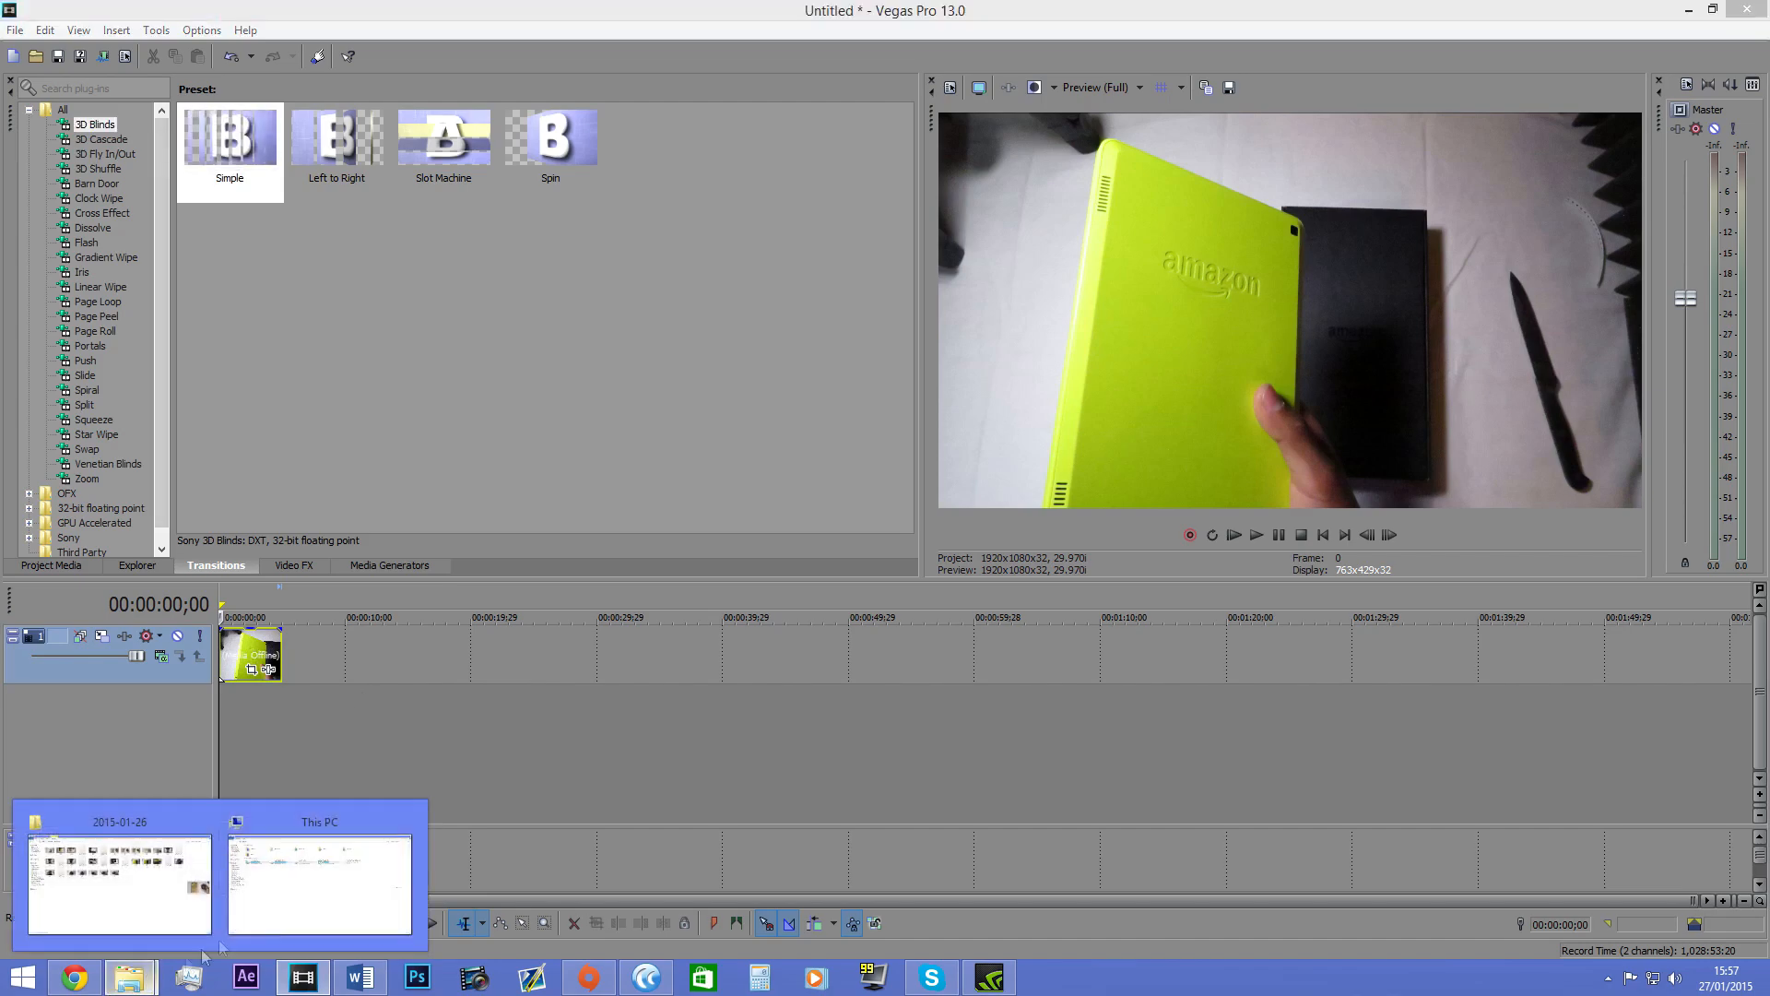
click(120, 883)
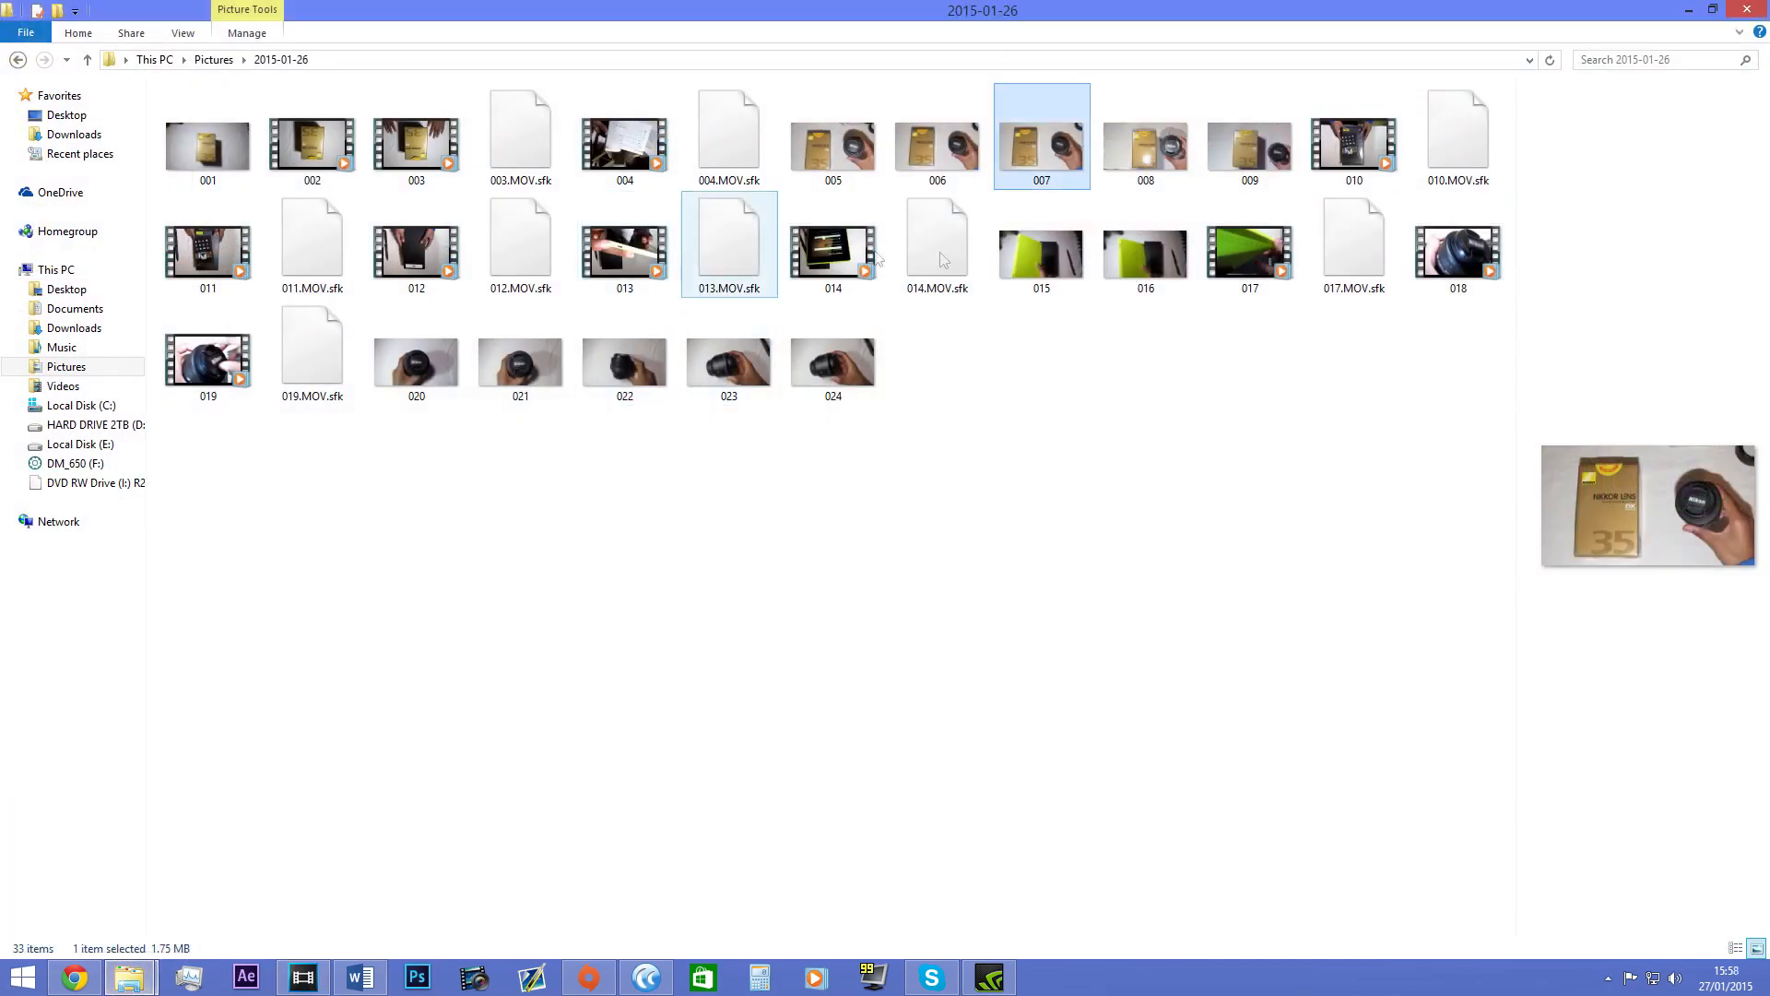
key(BackSpace)
click(548, 289)
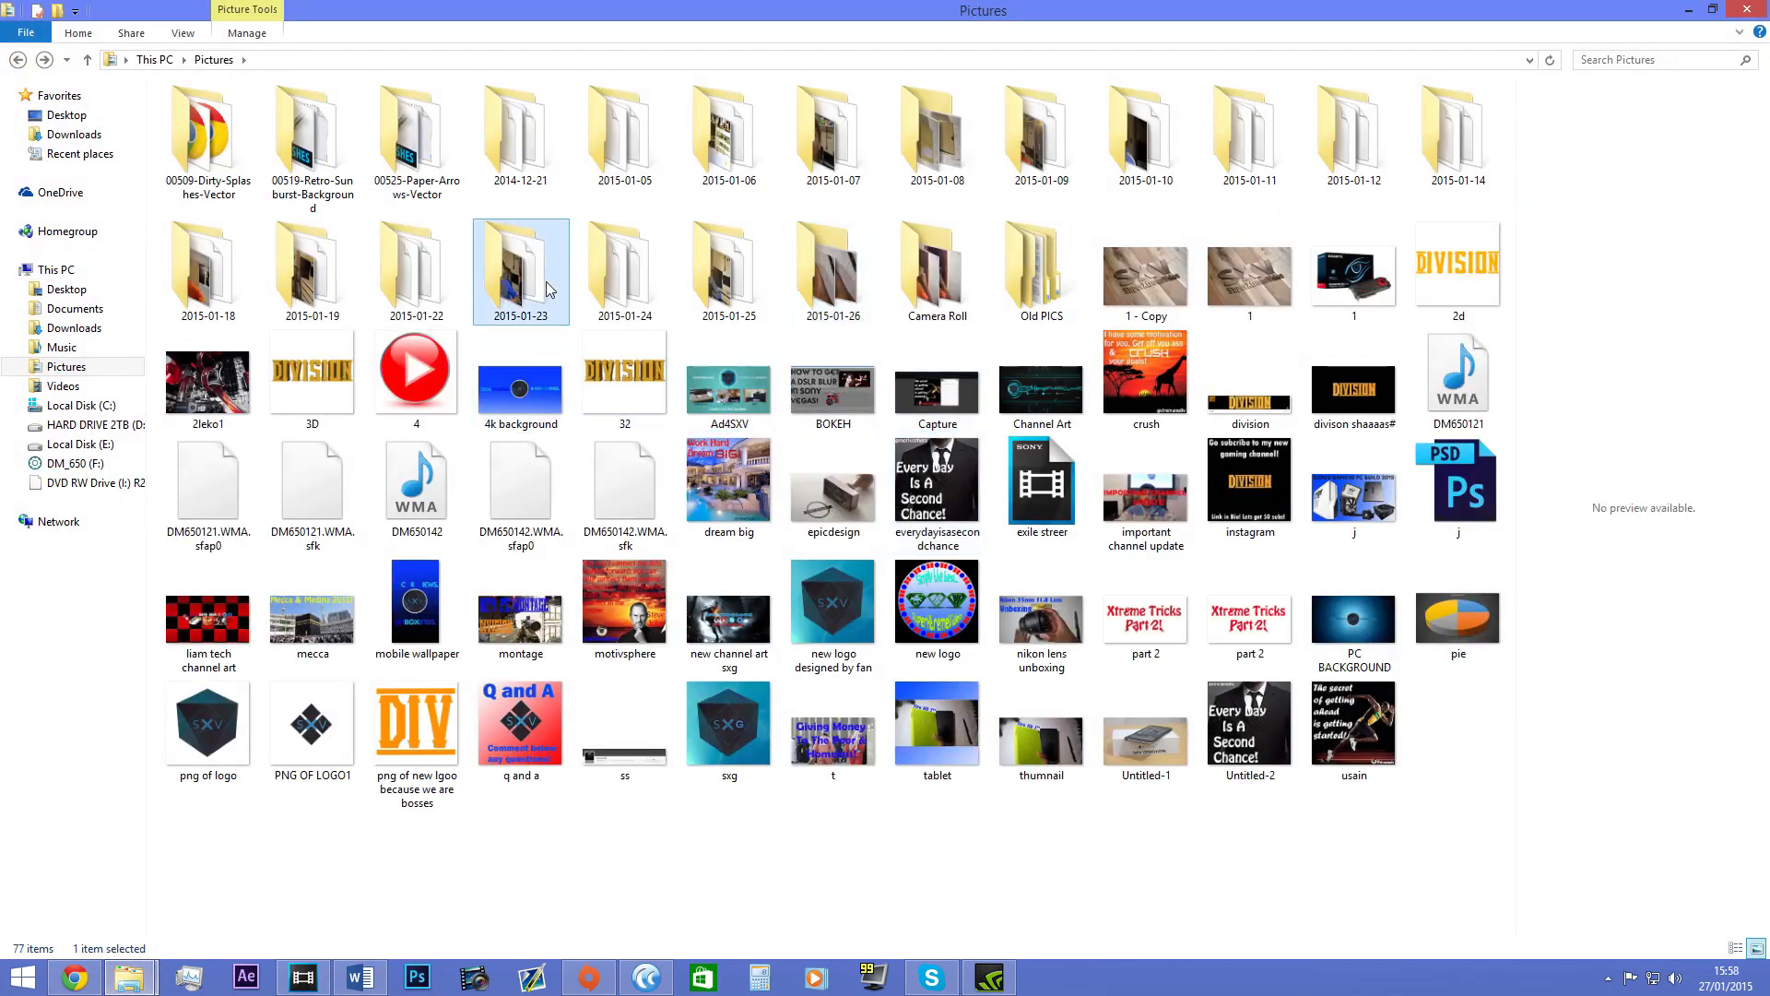
double_click(548, 288)
drag(437, 138, 472, 643)
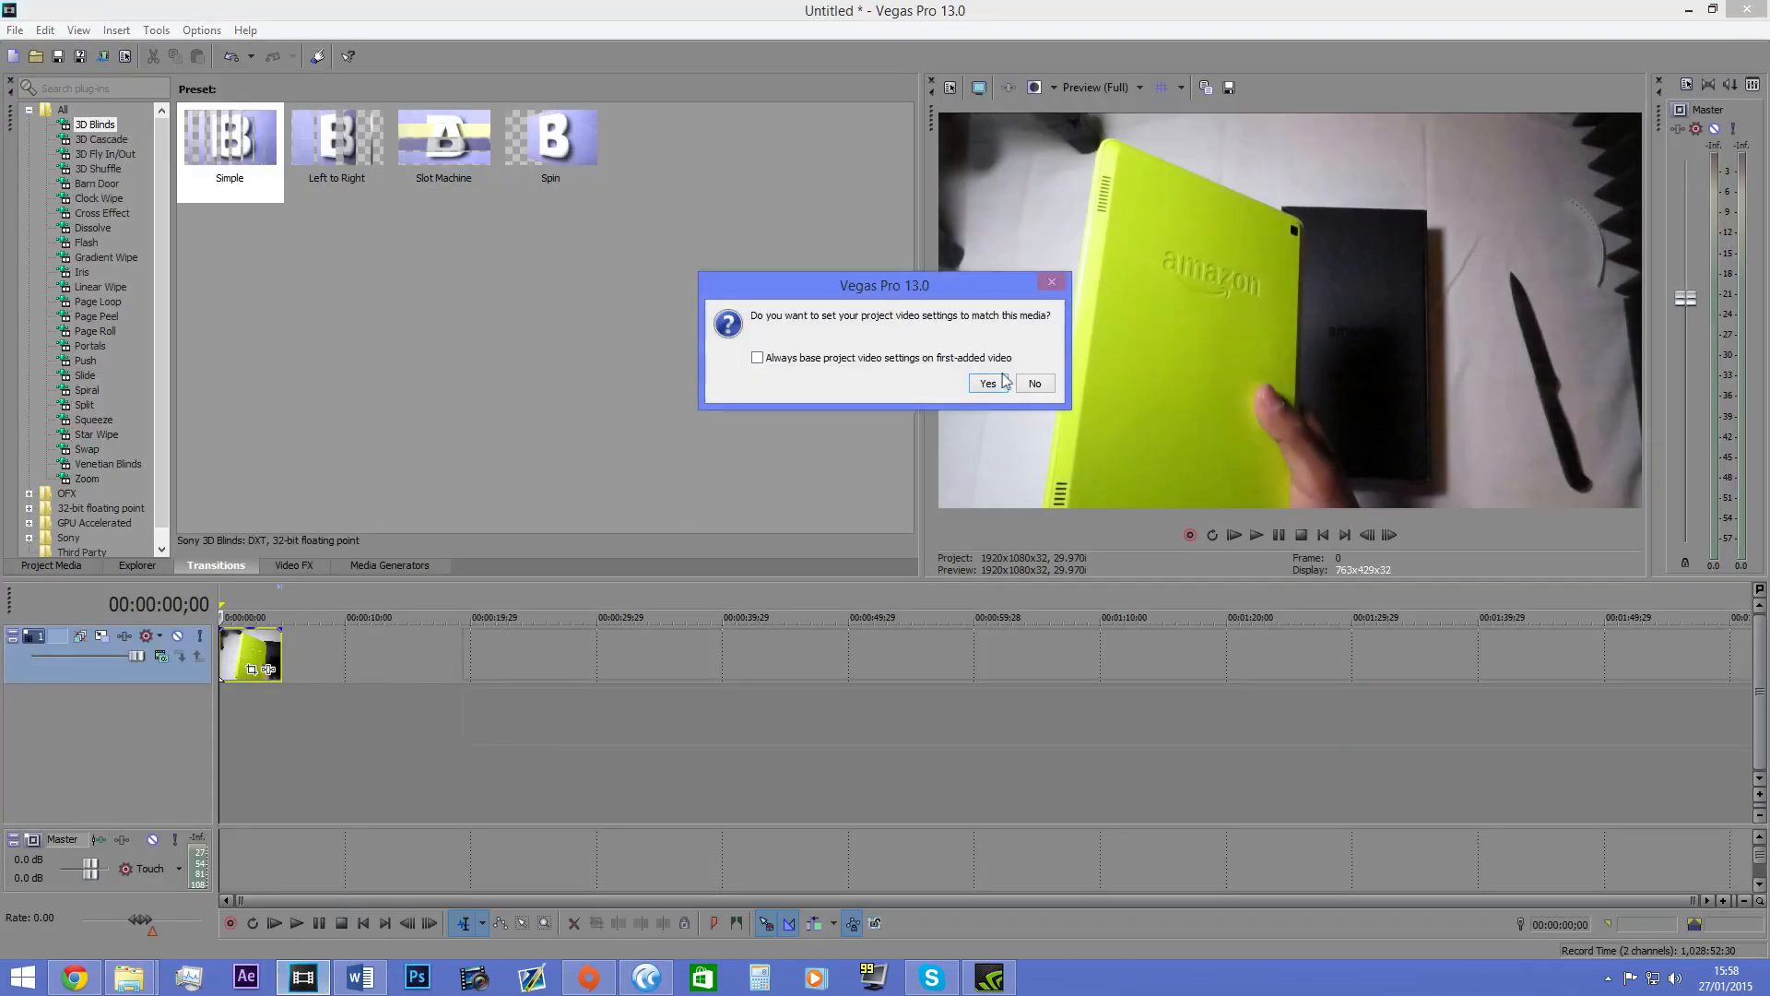
click(1003, 381)
Step: Mute the audio track of the added video
right_click(138, 737)
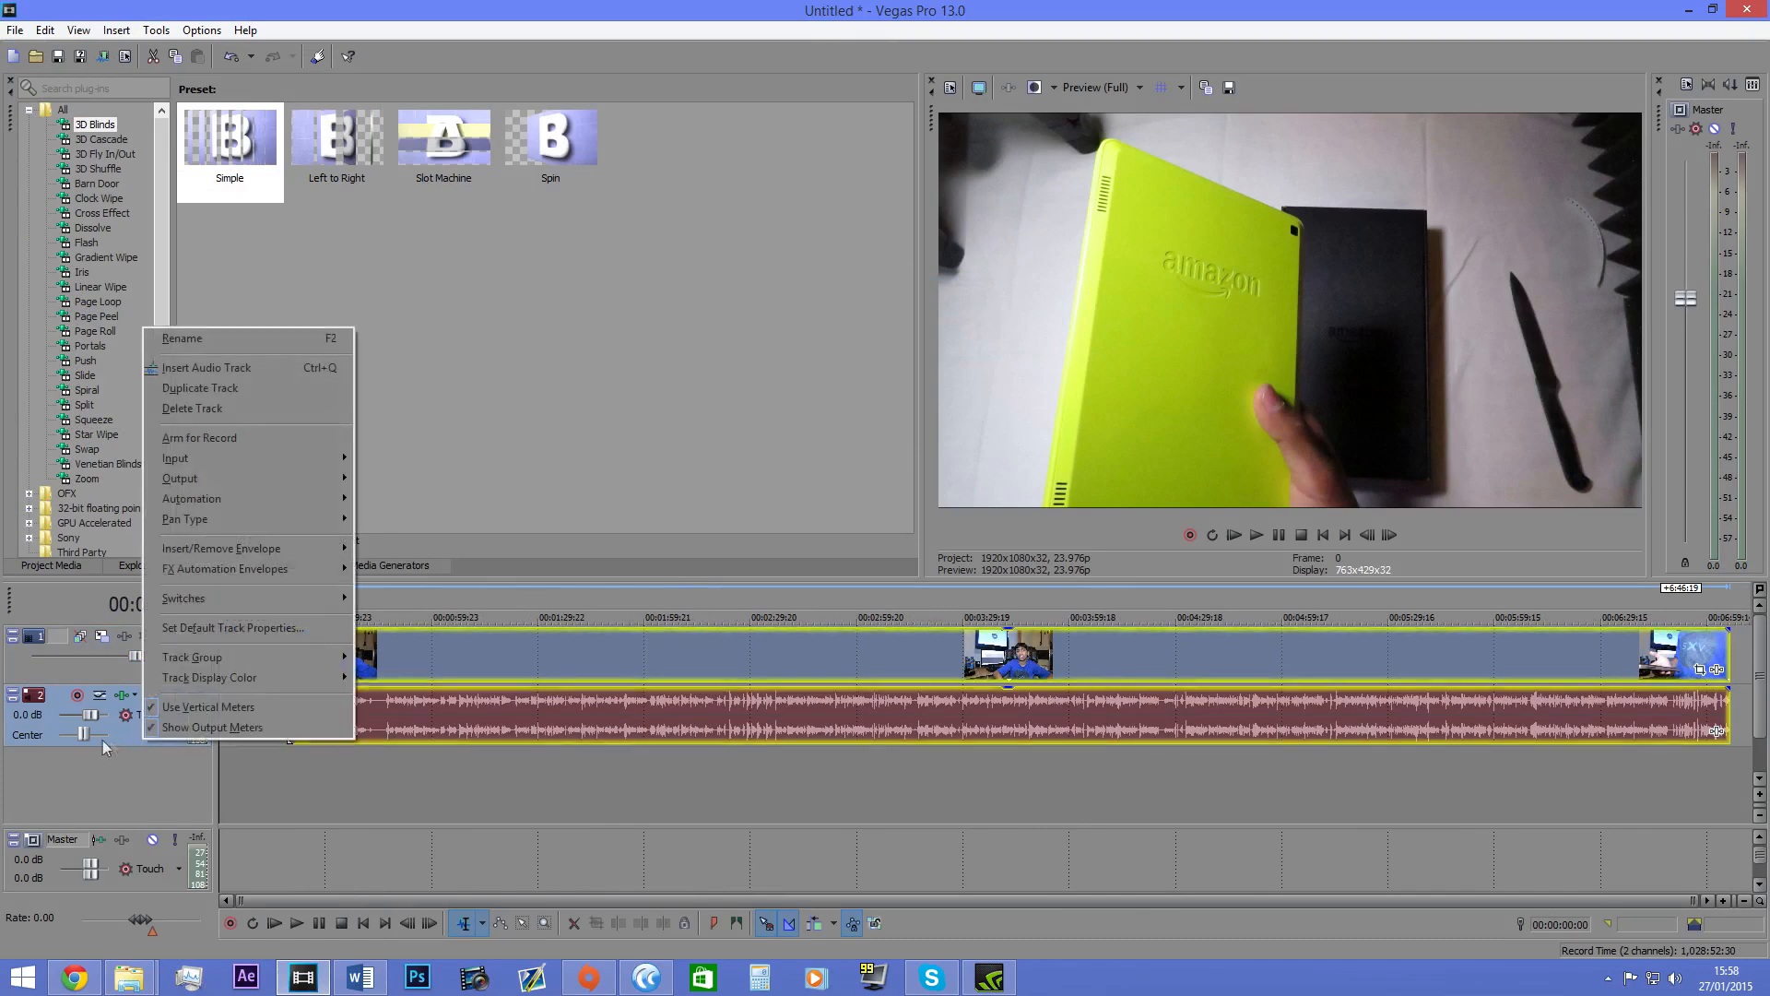
click(103, 741)
click(153, 695)
Step: Split the video clip at 00:00:55:21 and delete the part before it
click(418, 663)
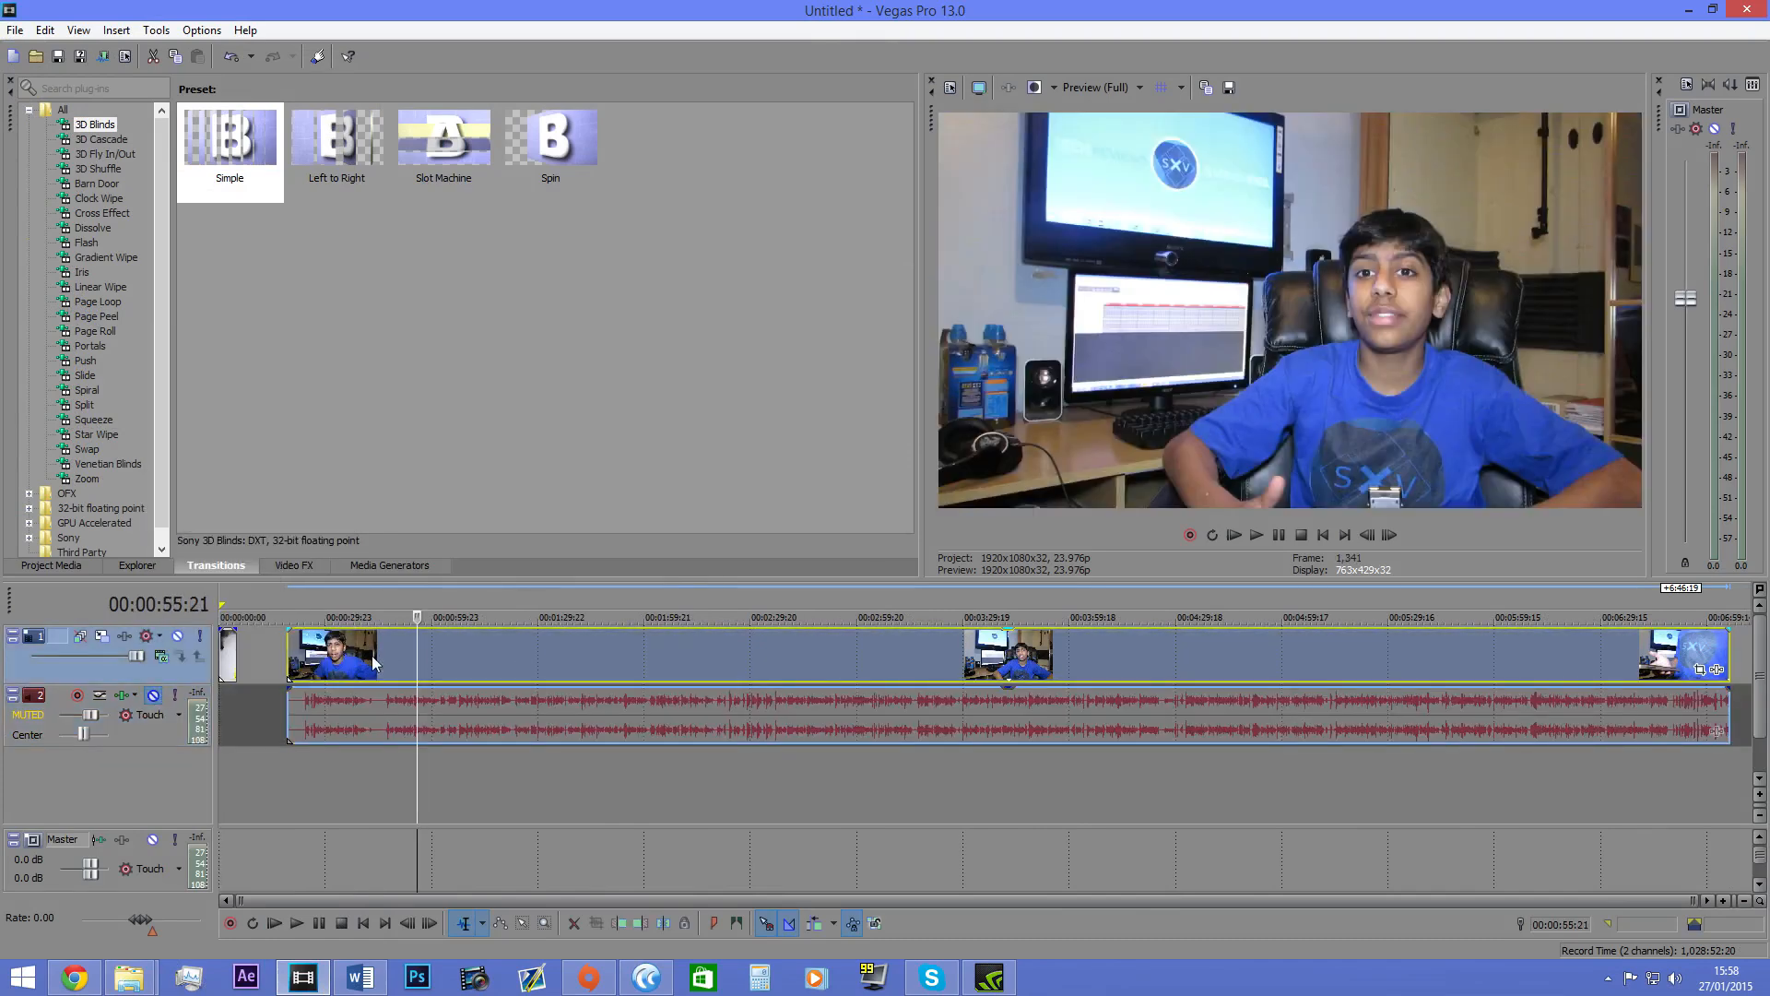
right_click(373, 662)
click(447, 259)
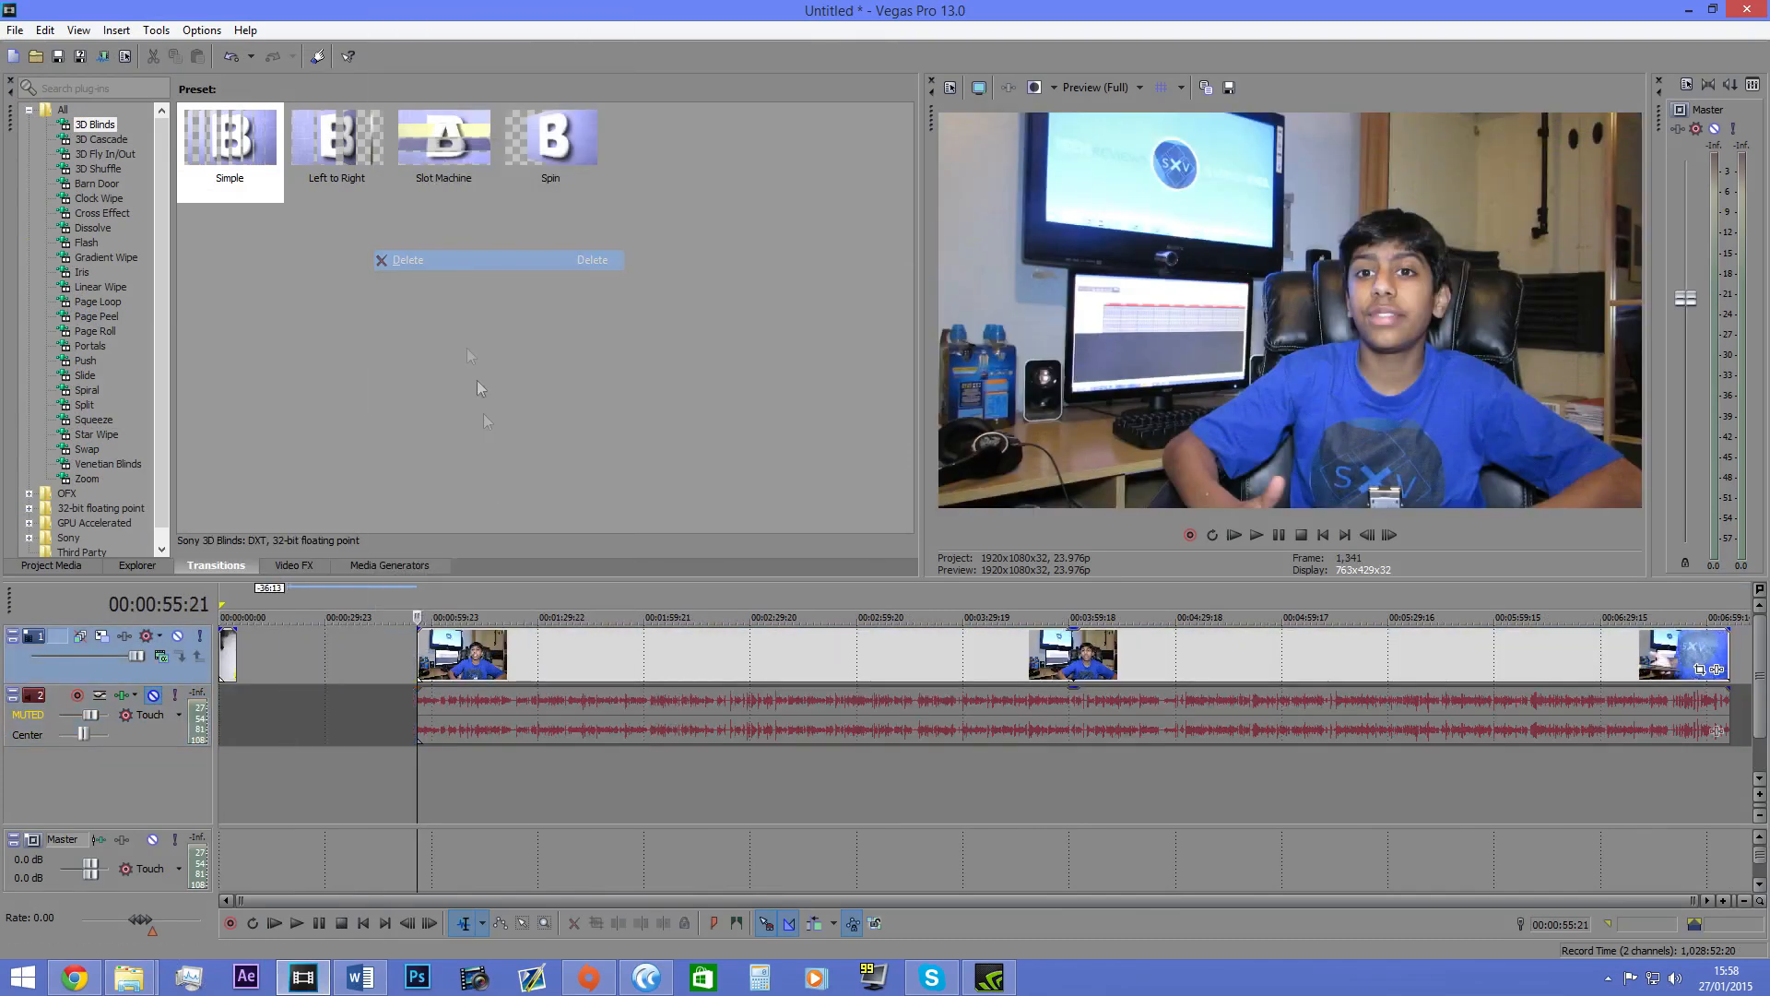
Step: Split the remaining clip at 00:01:08:03 and move the second part further along the timeline to leave a gap
click(460, 661)
key(s)
drag(511, 652, 545, 650)
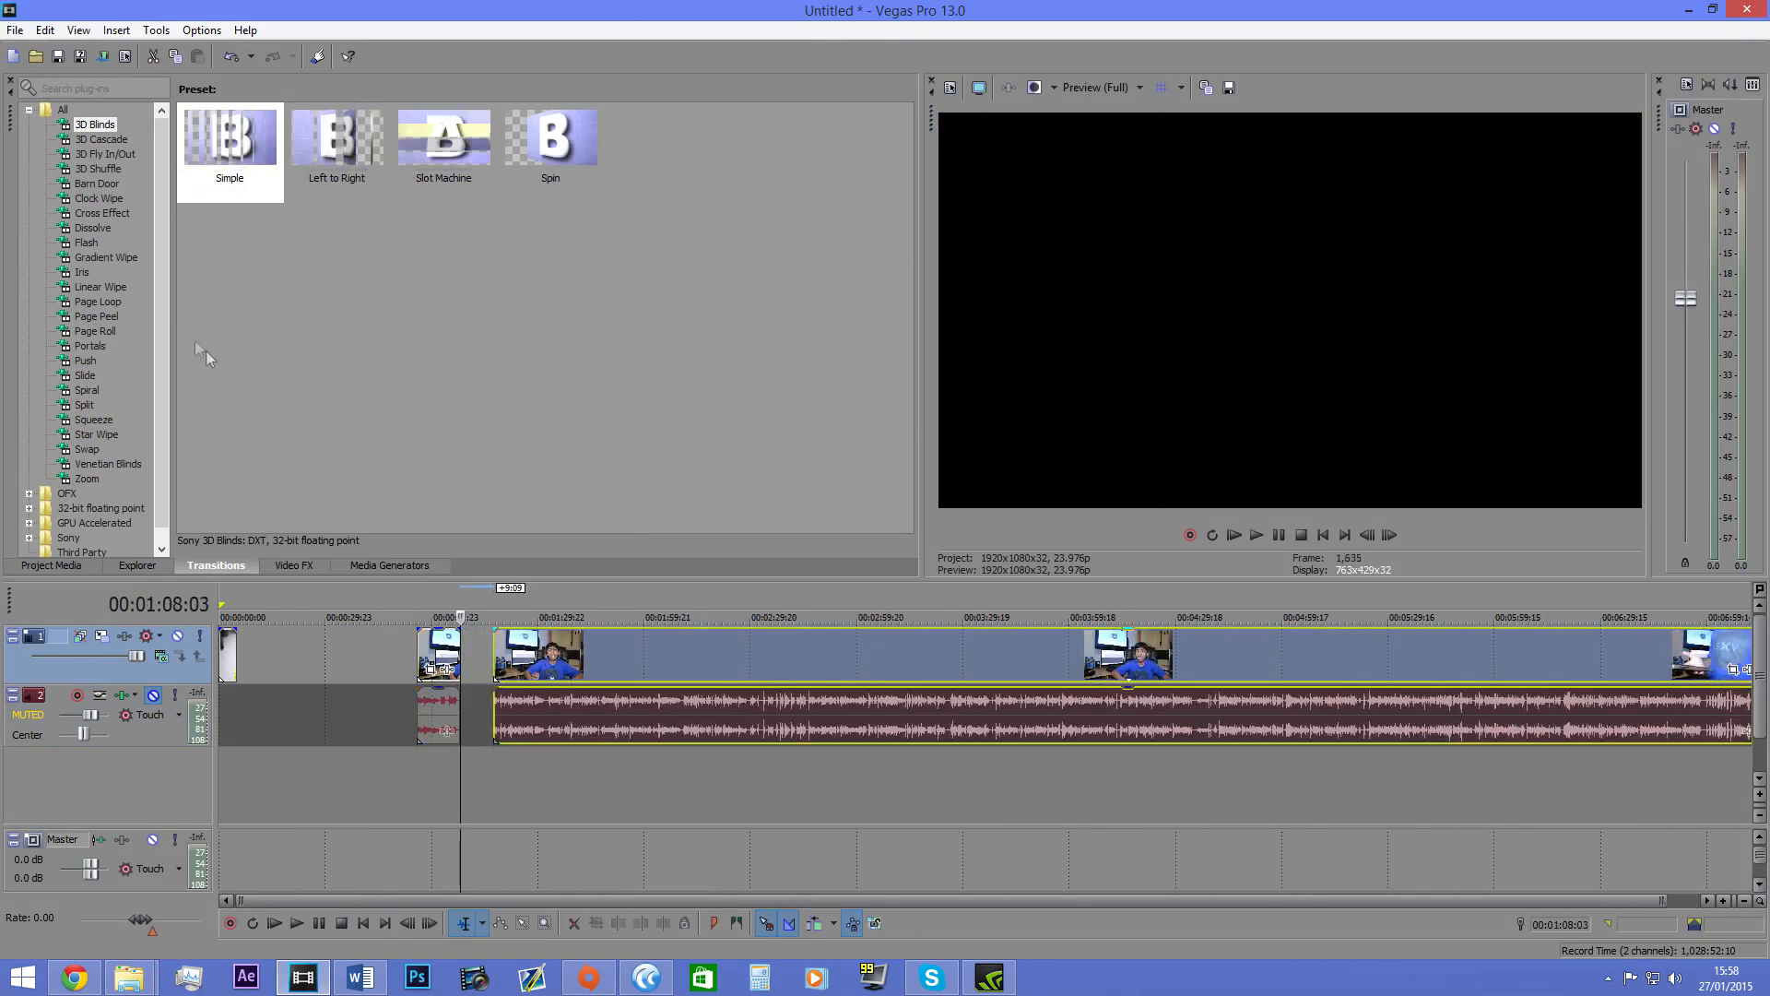
Step: Browse the presets of the transition categories from 3D Cascade through Dissolve to Flash
click(92, 140)
click(99, 154)
click(107, 167)
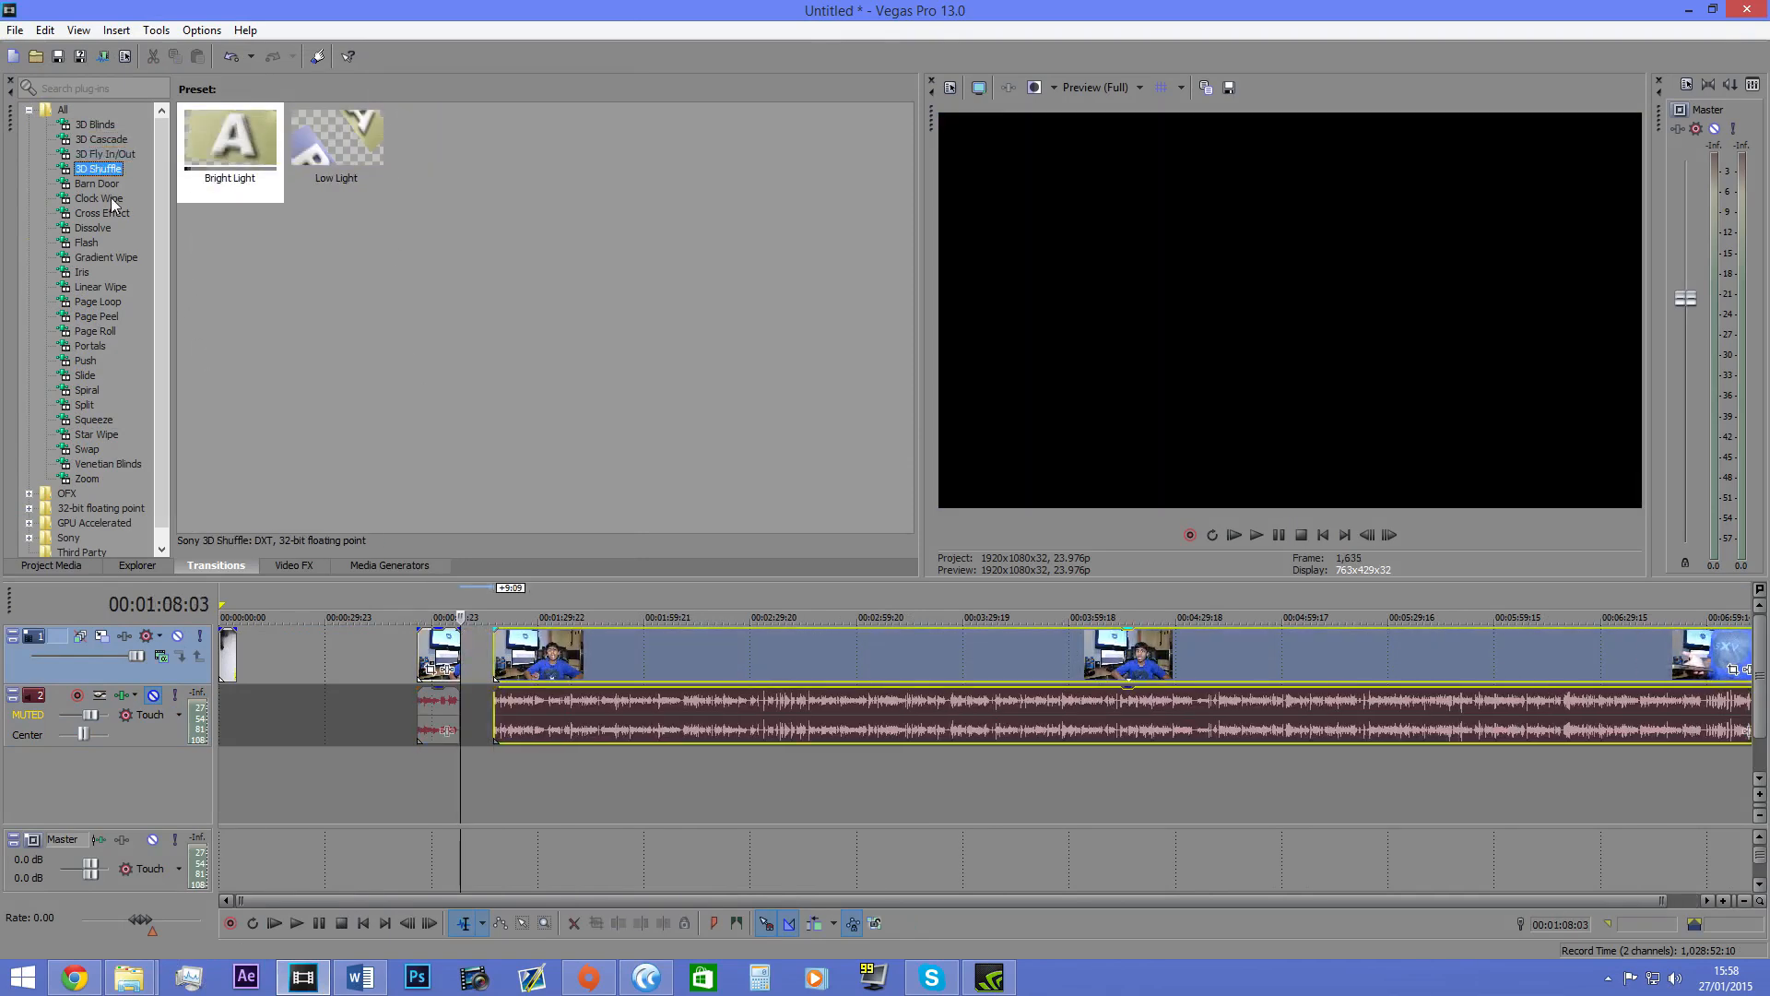
key(Down)
key(Down)
key(Down)
key(Down)
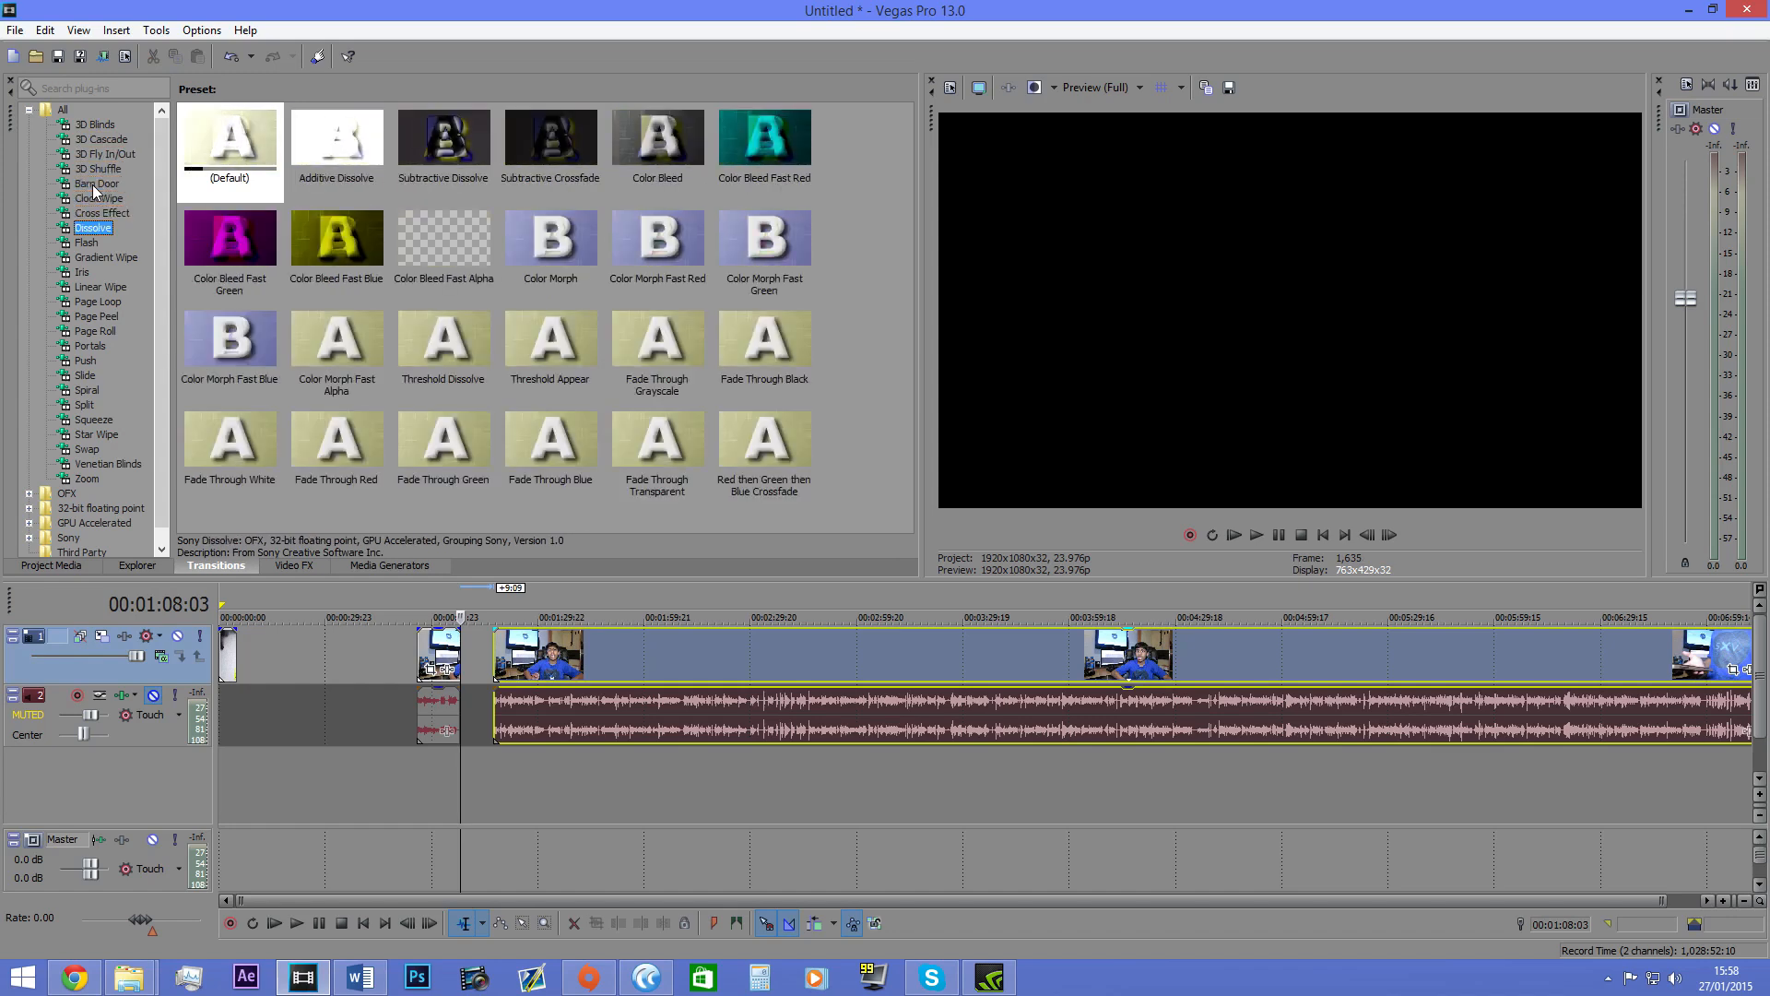
key(Down)
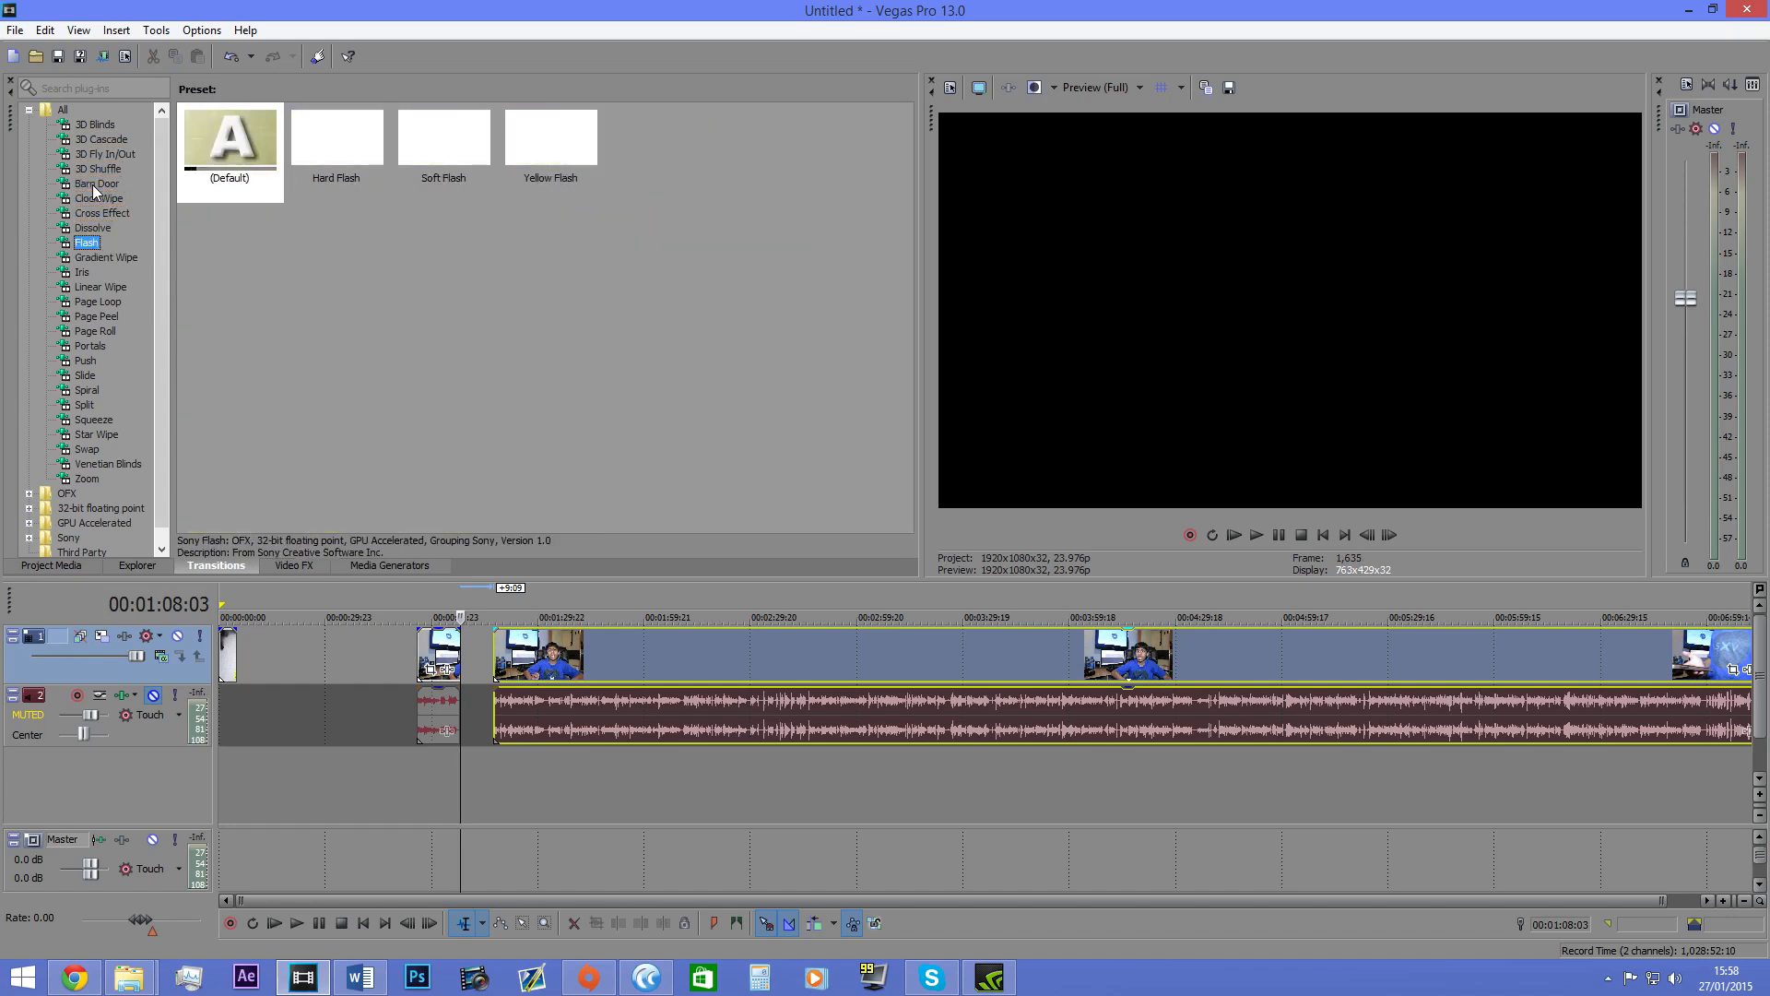
Step: Apply the Hard Flash transition to the start of the second clip and move that clip back against the first
drag(317, 164, 483, 660)
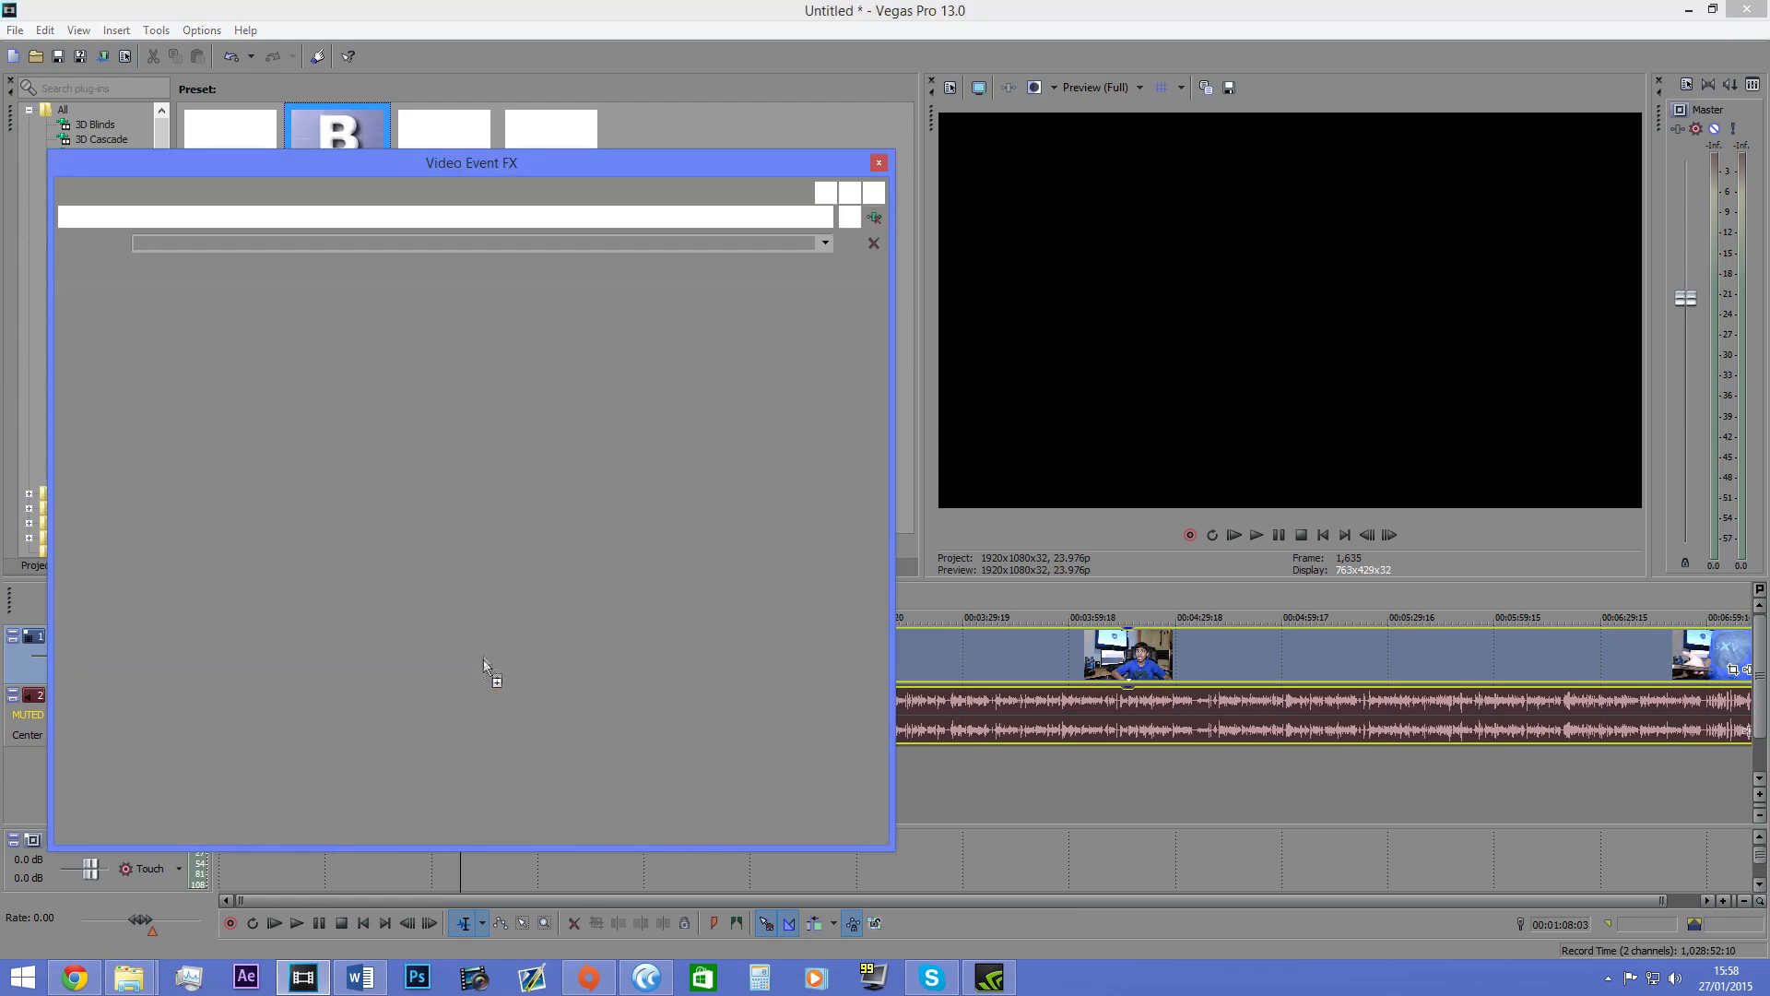
click(880, 163)
drag(609, 660, 577, 660)
scroll(562, 662, up, 4)
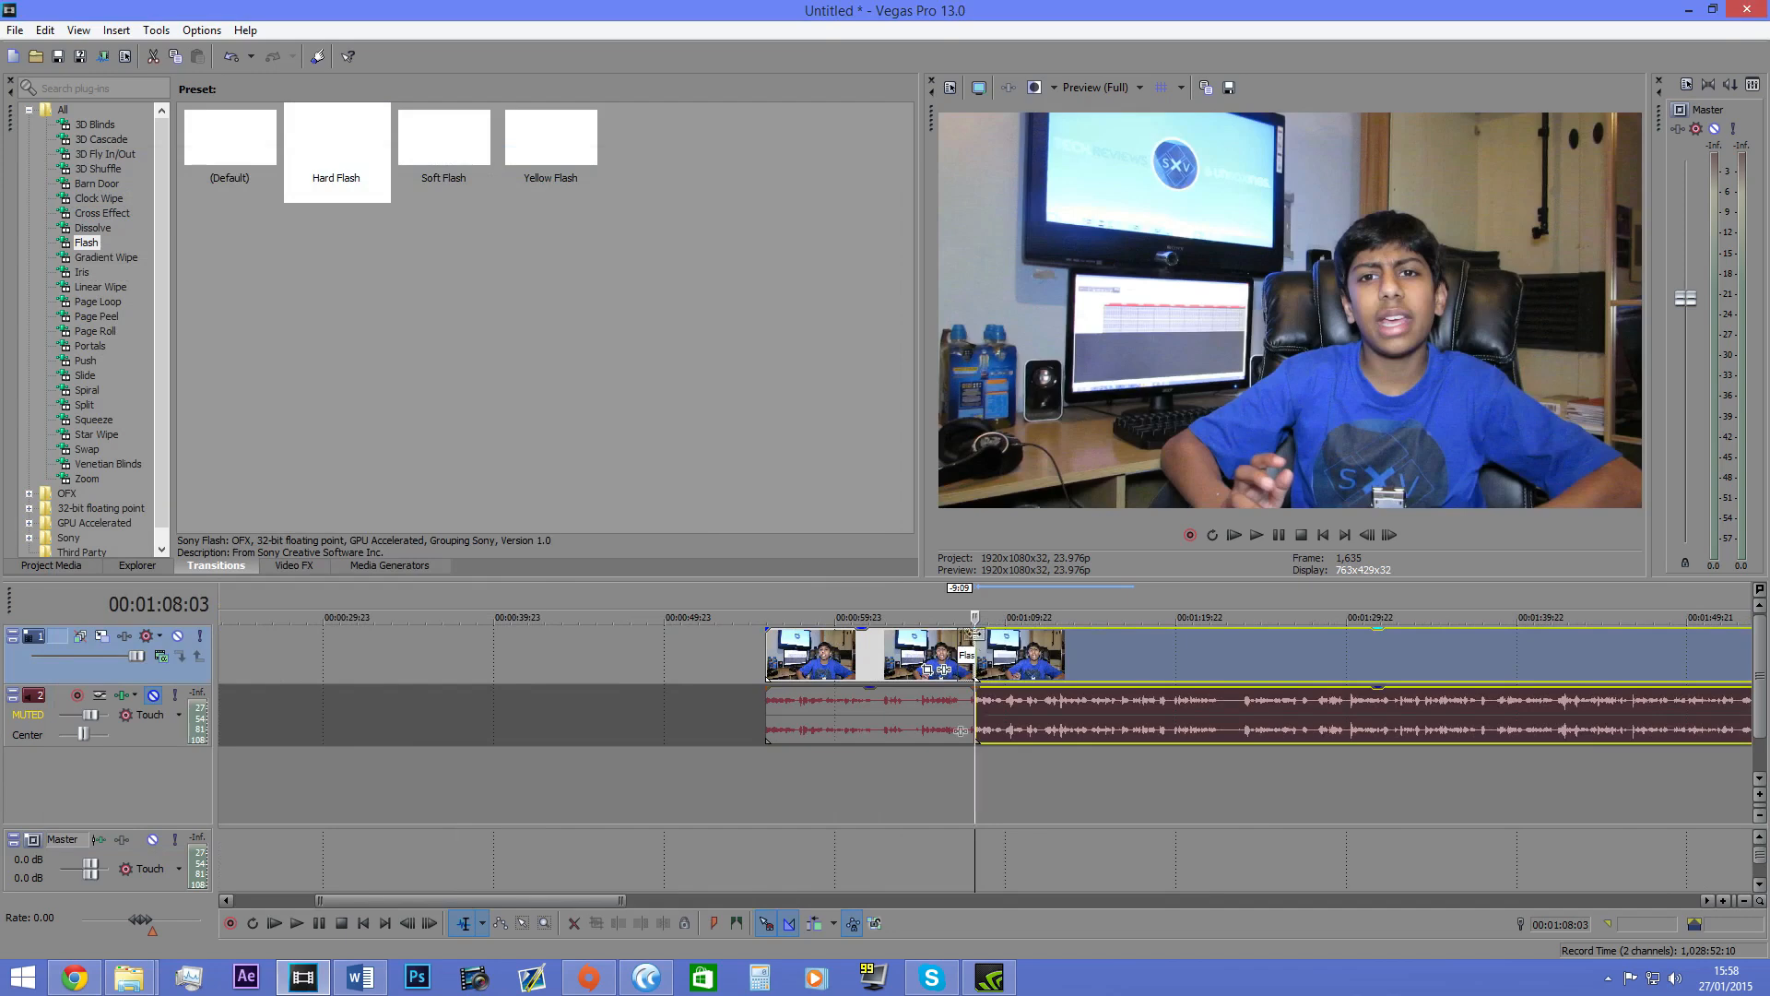
Step: Play the timeline from just before the cut to preview the flash transition
click(949, 646)
click(1261, 534)
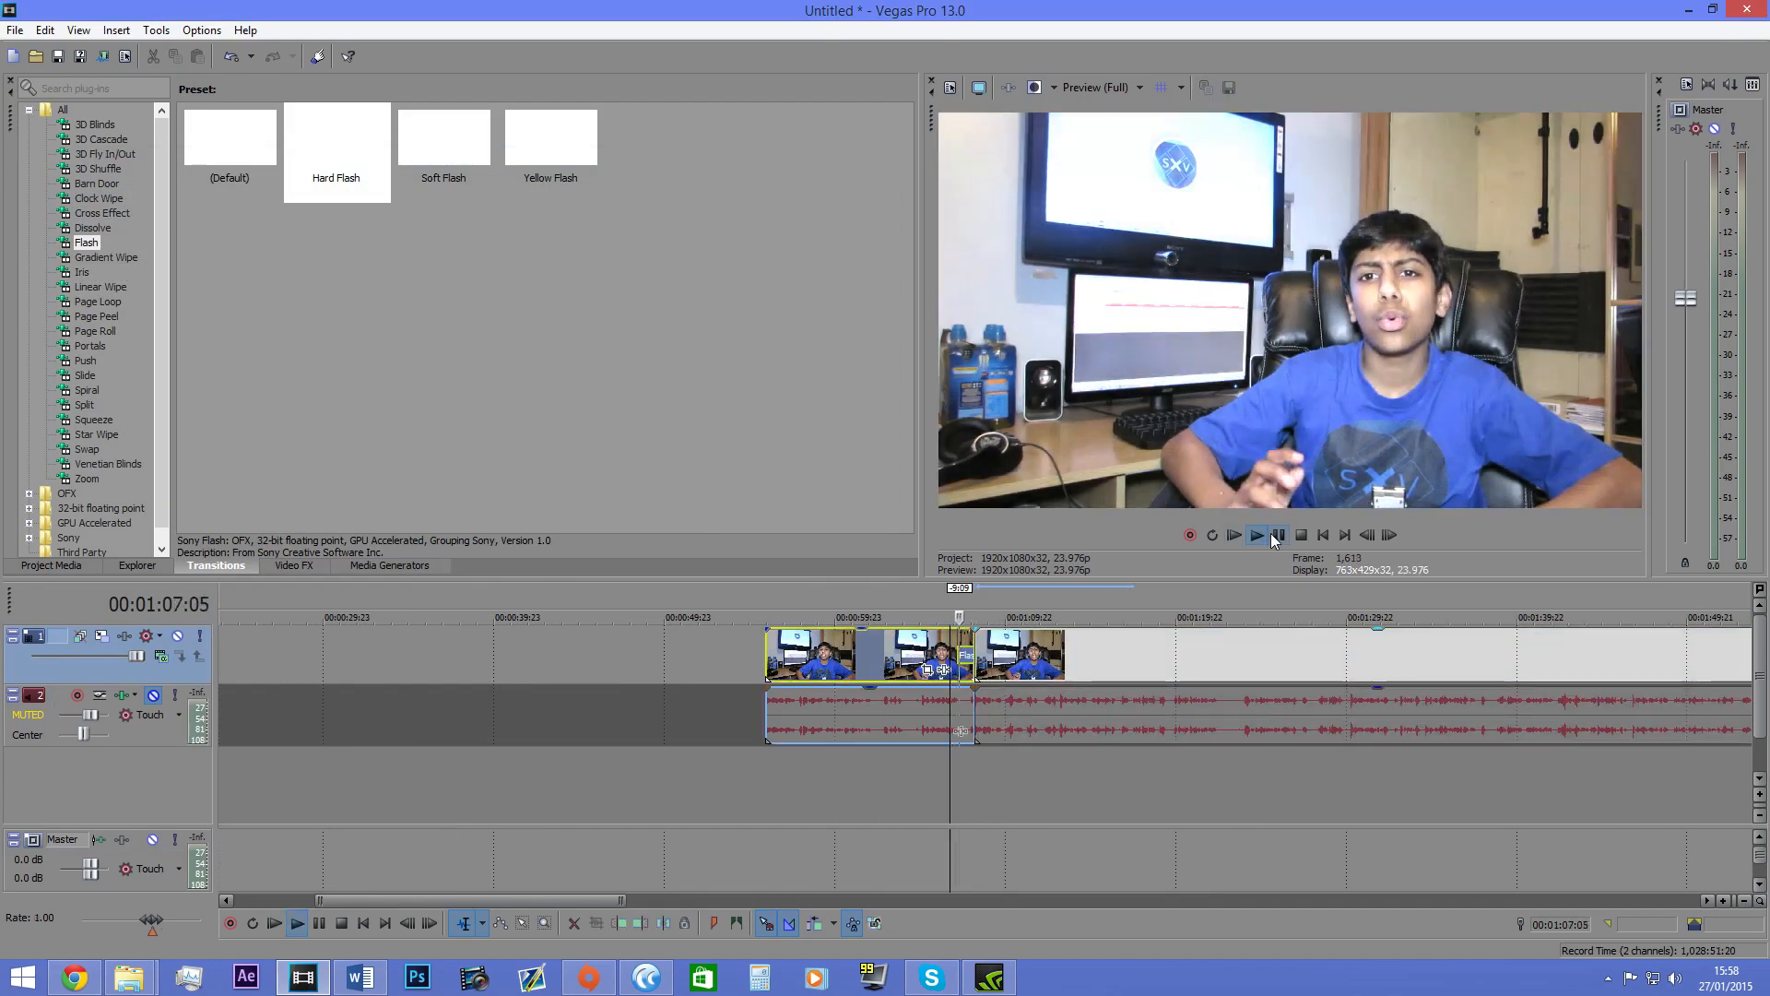
click(1278, 535)
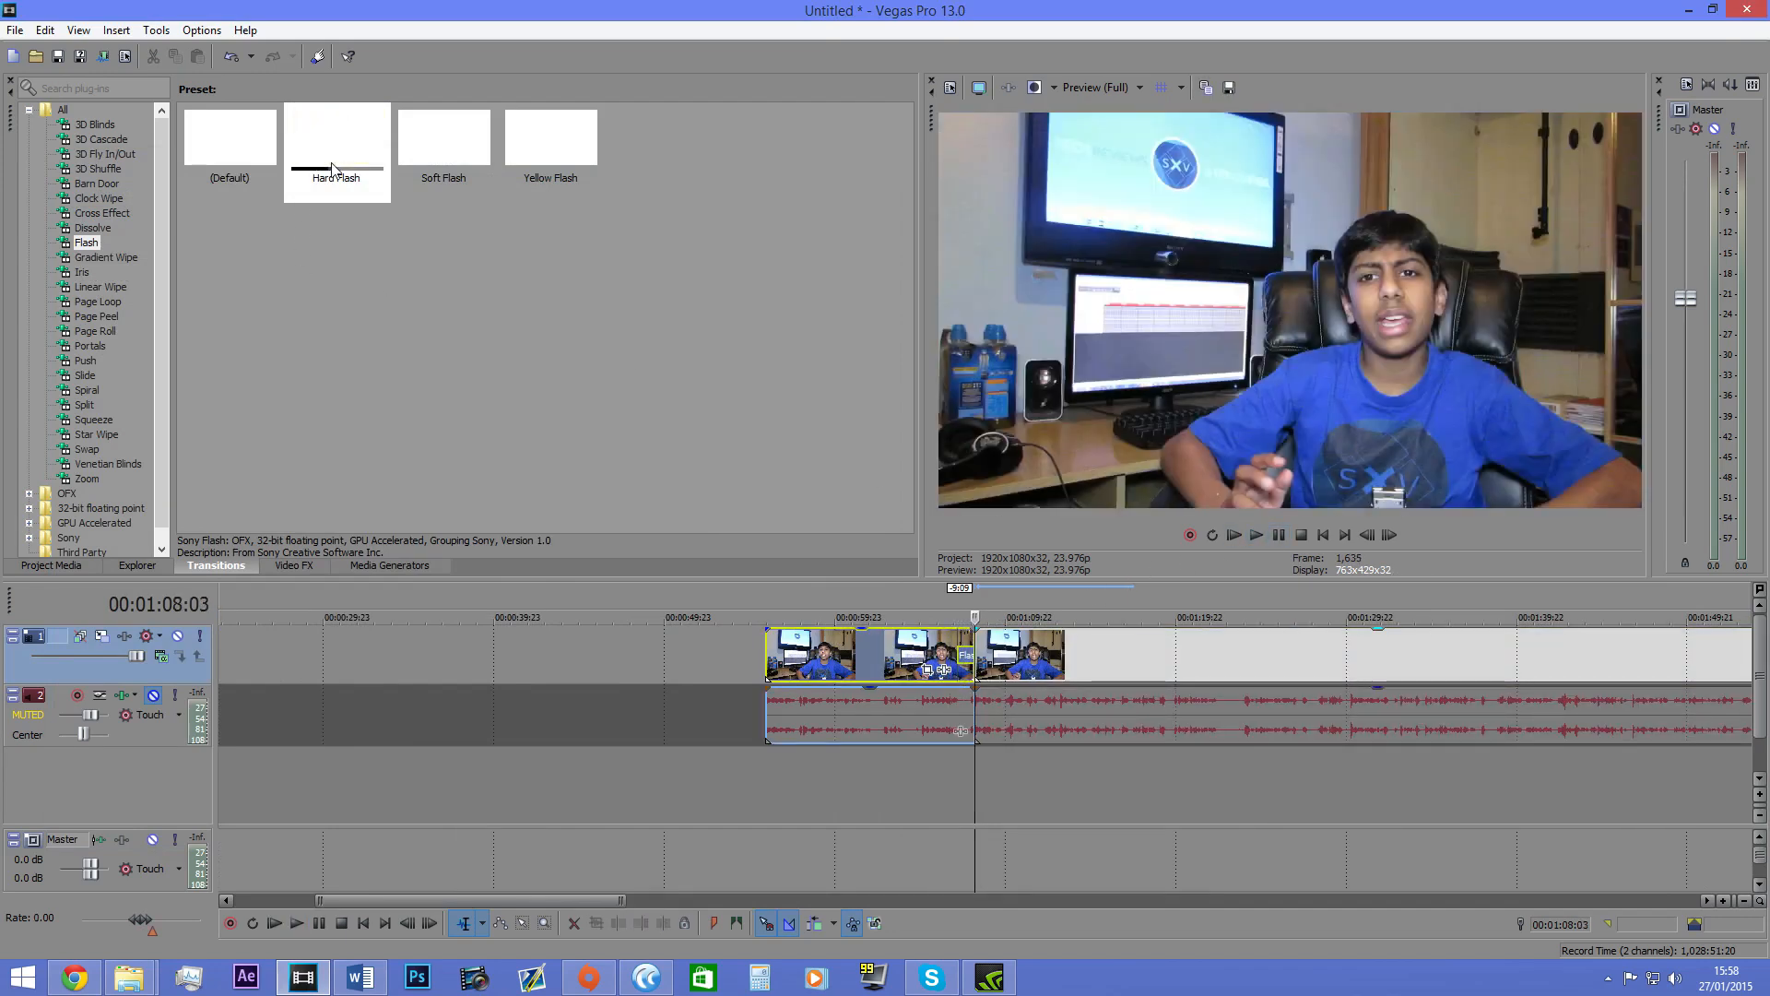
Step: Apply the Turbulent Noise preset of Gradient Wipe between the two clips and play the transition
click(104, 257)
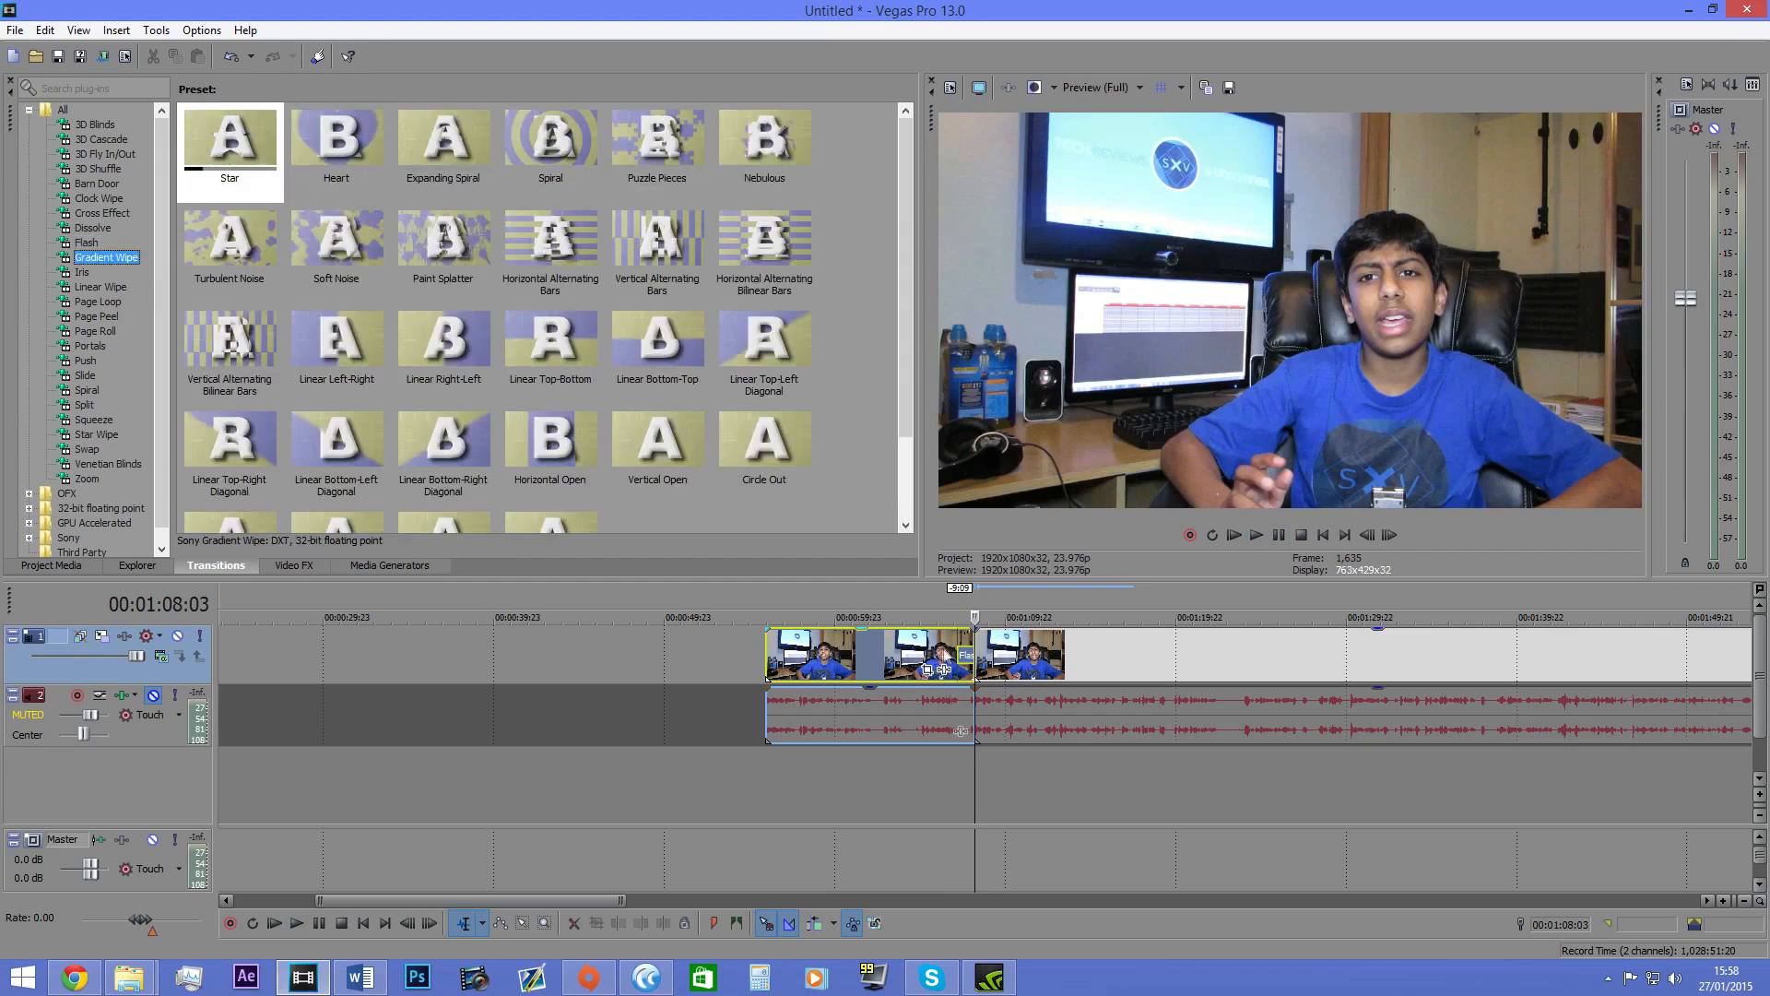
drag(230, 242, 966, 669)
click(1261, 535)
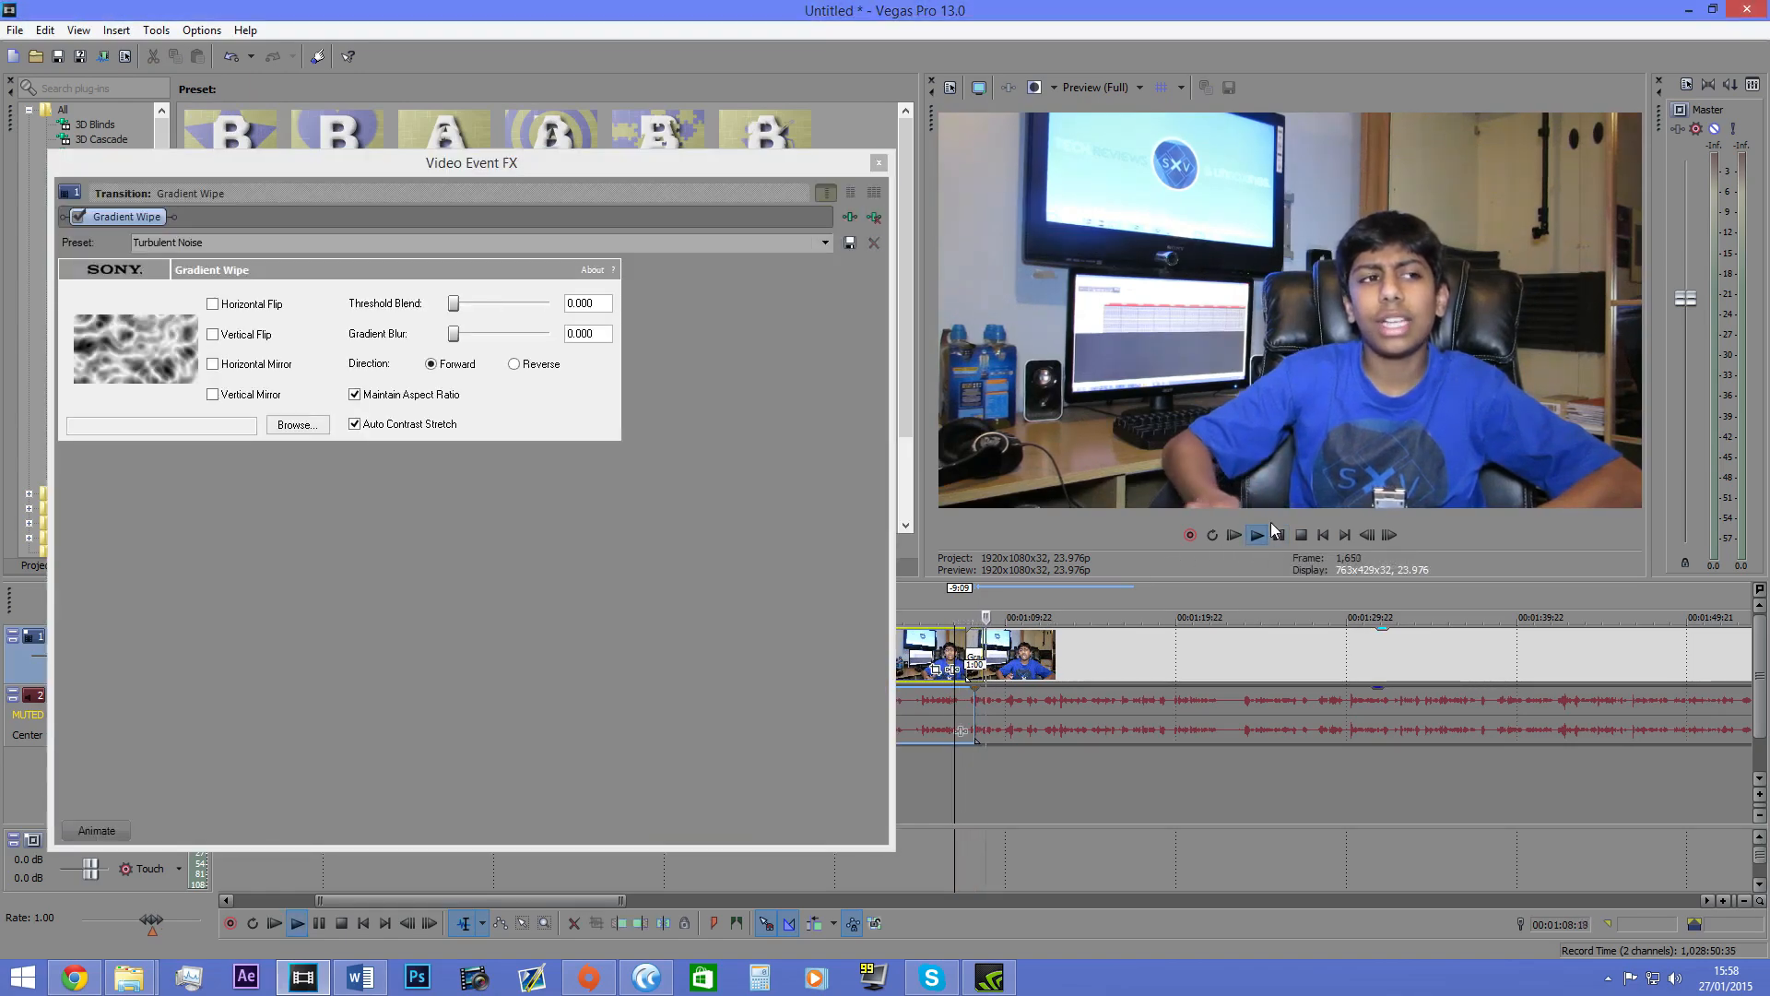
click(1281, 542)
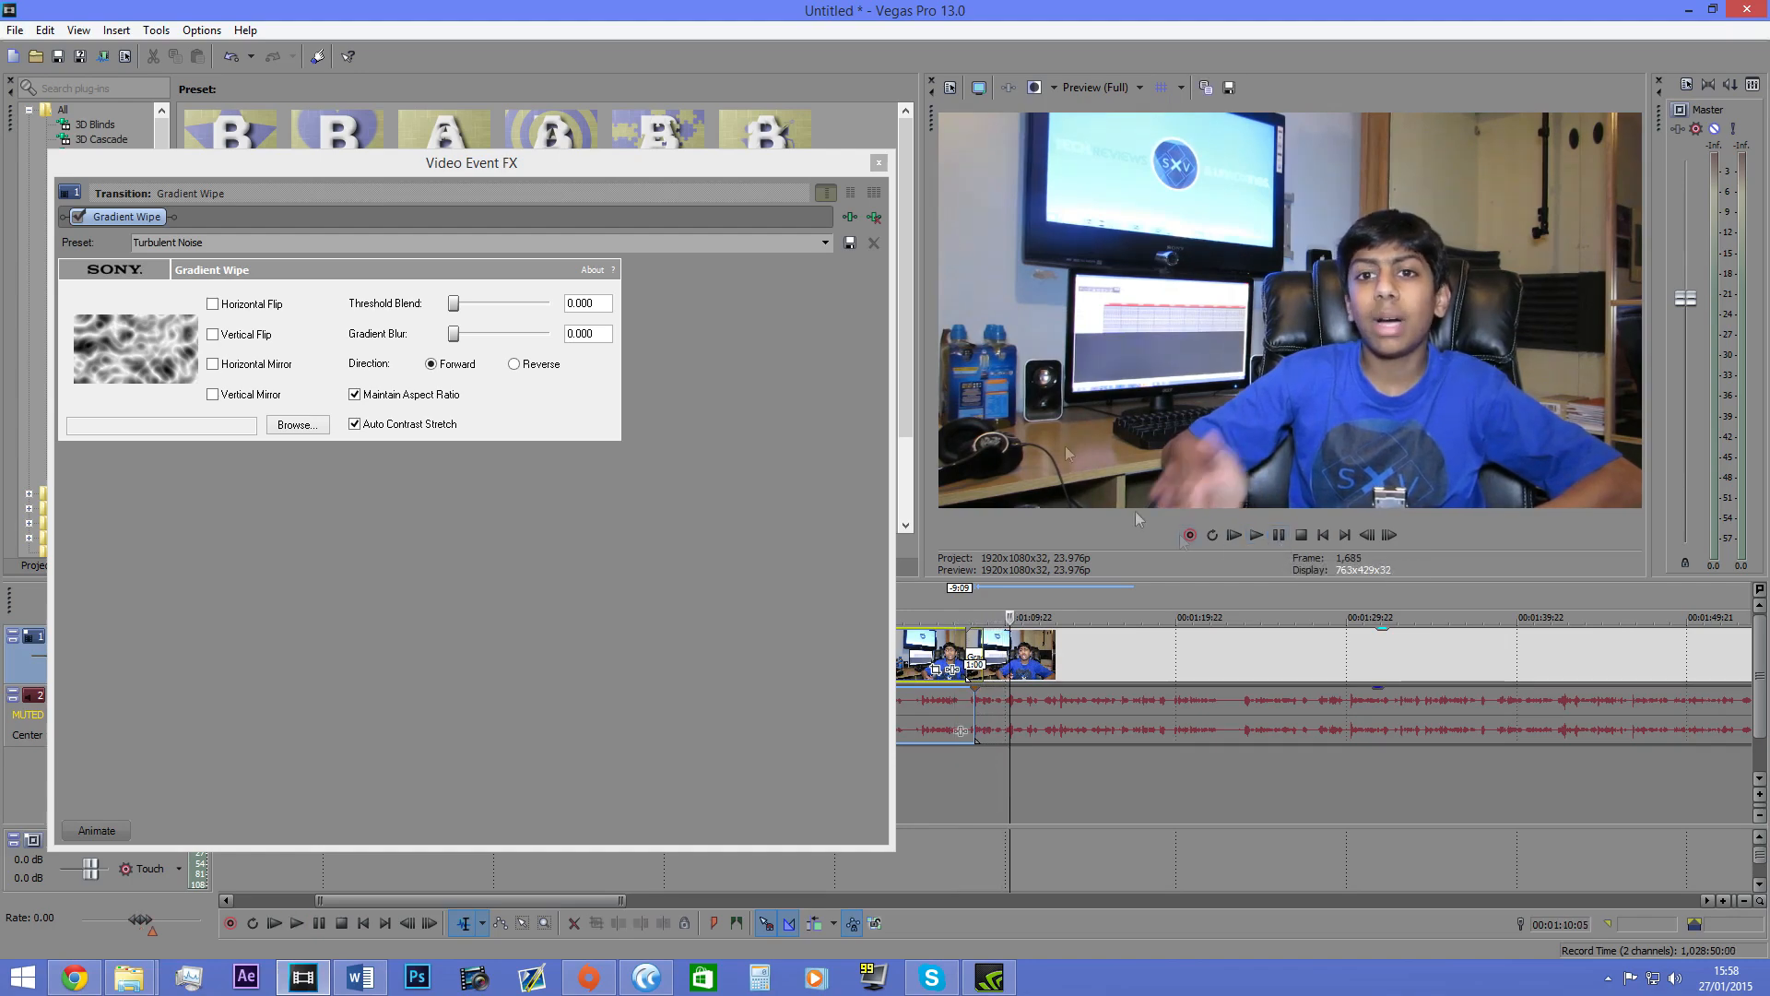
click(877, 163)
Step: Move the second clip away from the first one, further along the timeline
scroll(976, 605, up, 5)
drag(880, 670, 1019, 673)
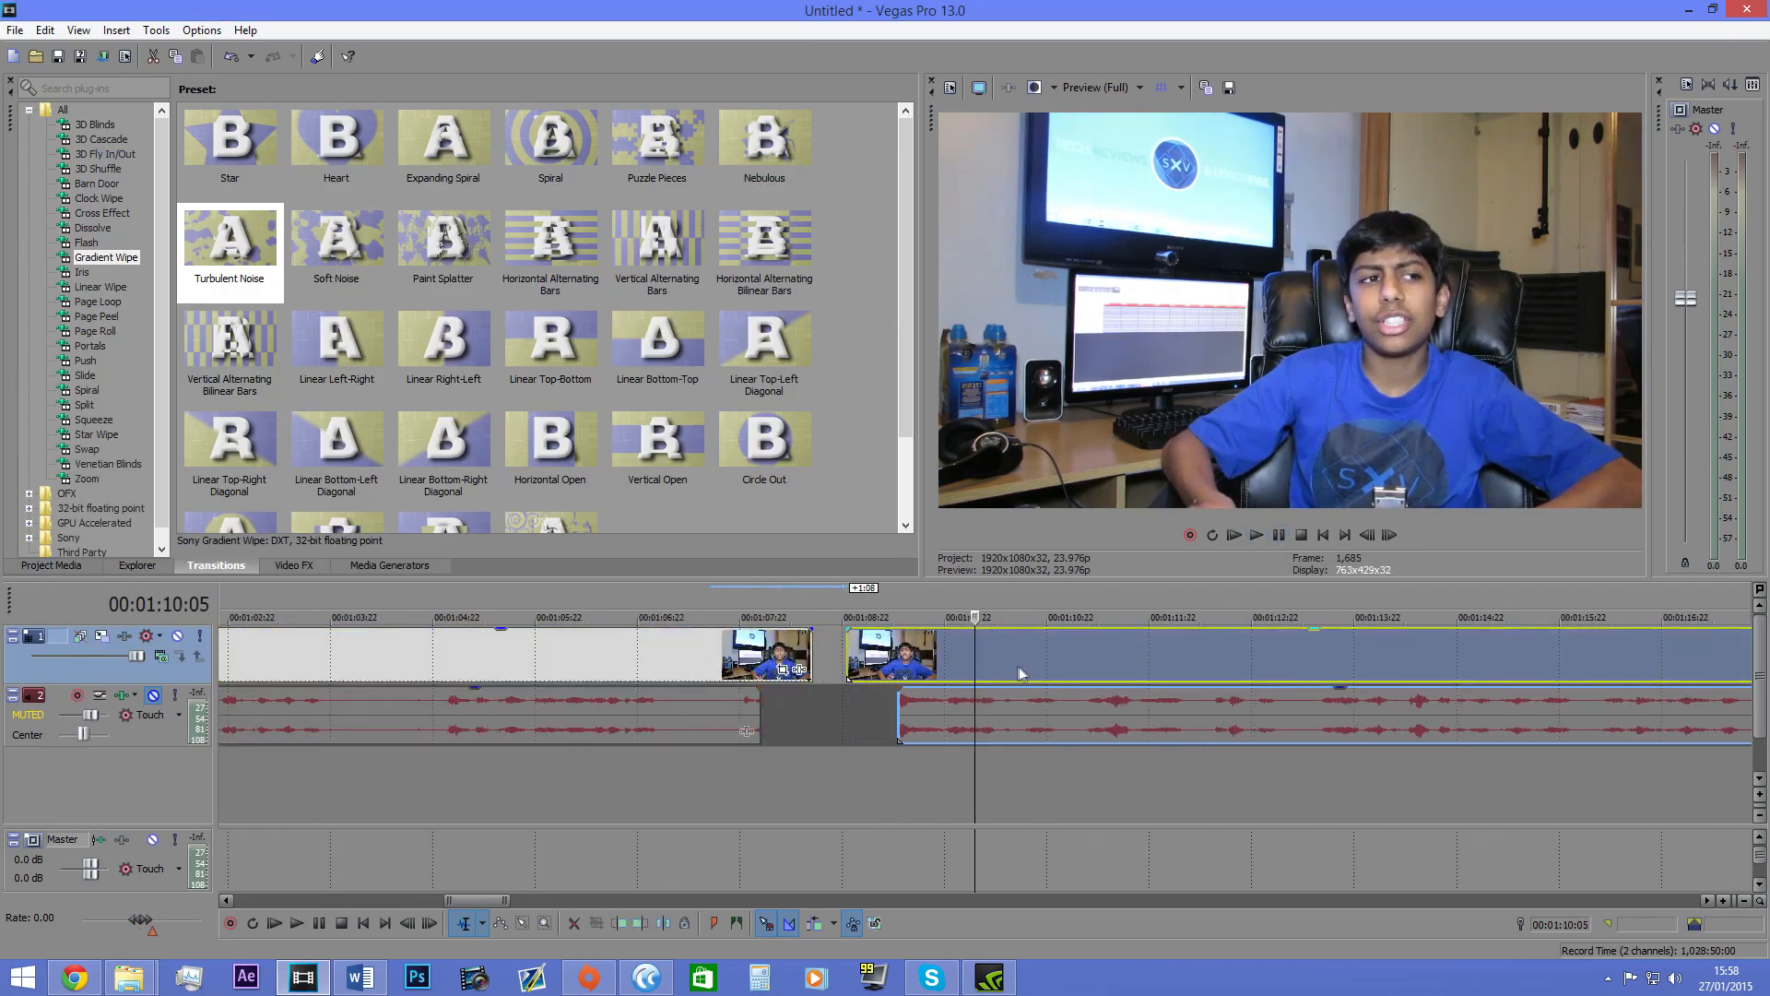
drag(845, 660, 905, 660)
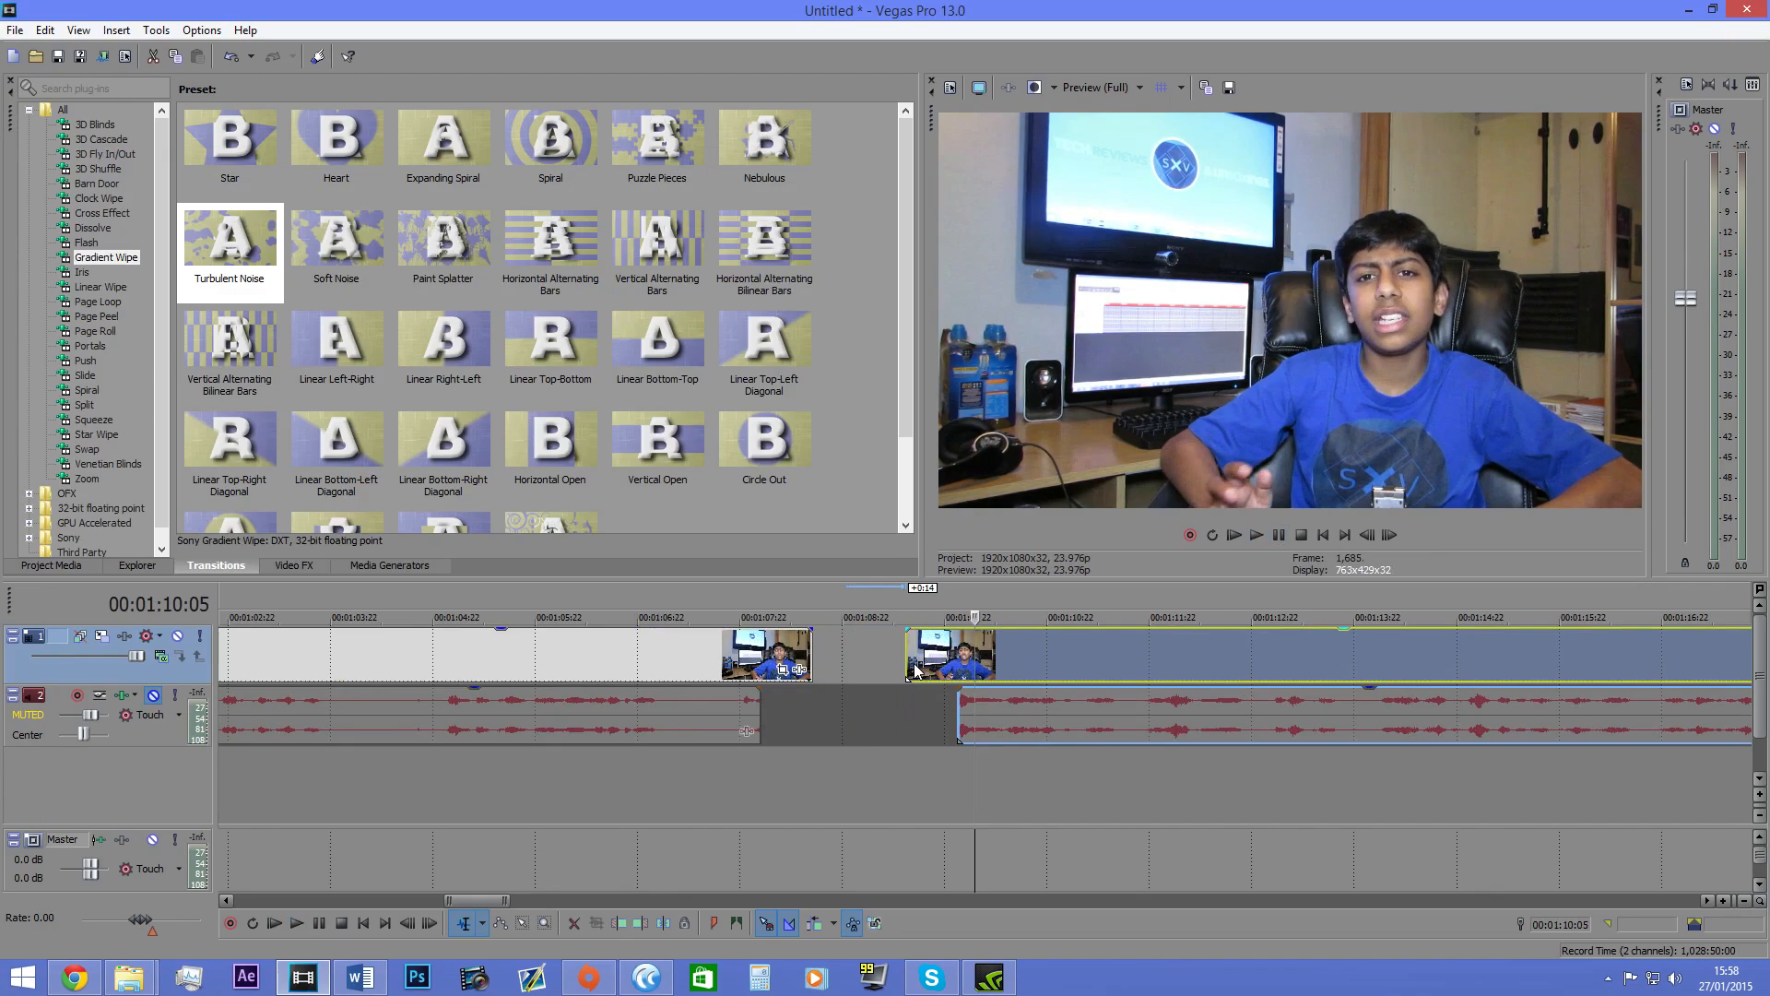
Step: Delete both video clips with their audio from the timeline and unmute the audio track
click(1164, 690)
scroll(1163, 689, down, 5)
click(808, 671)
ctrl+click(1123, 673)
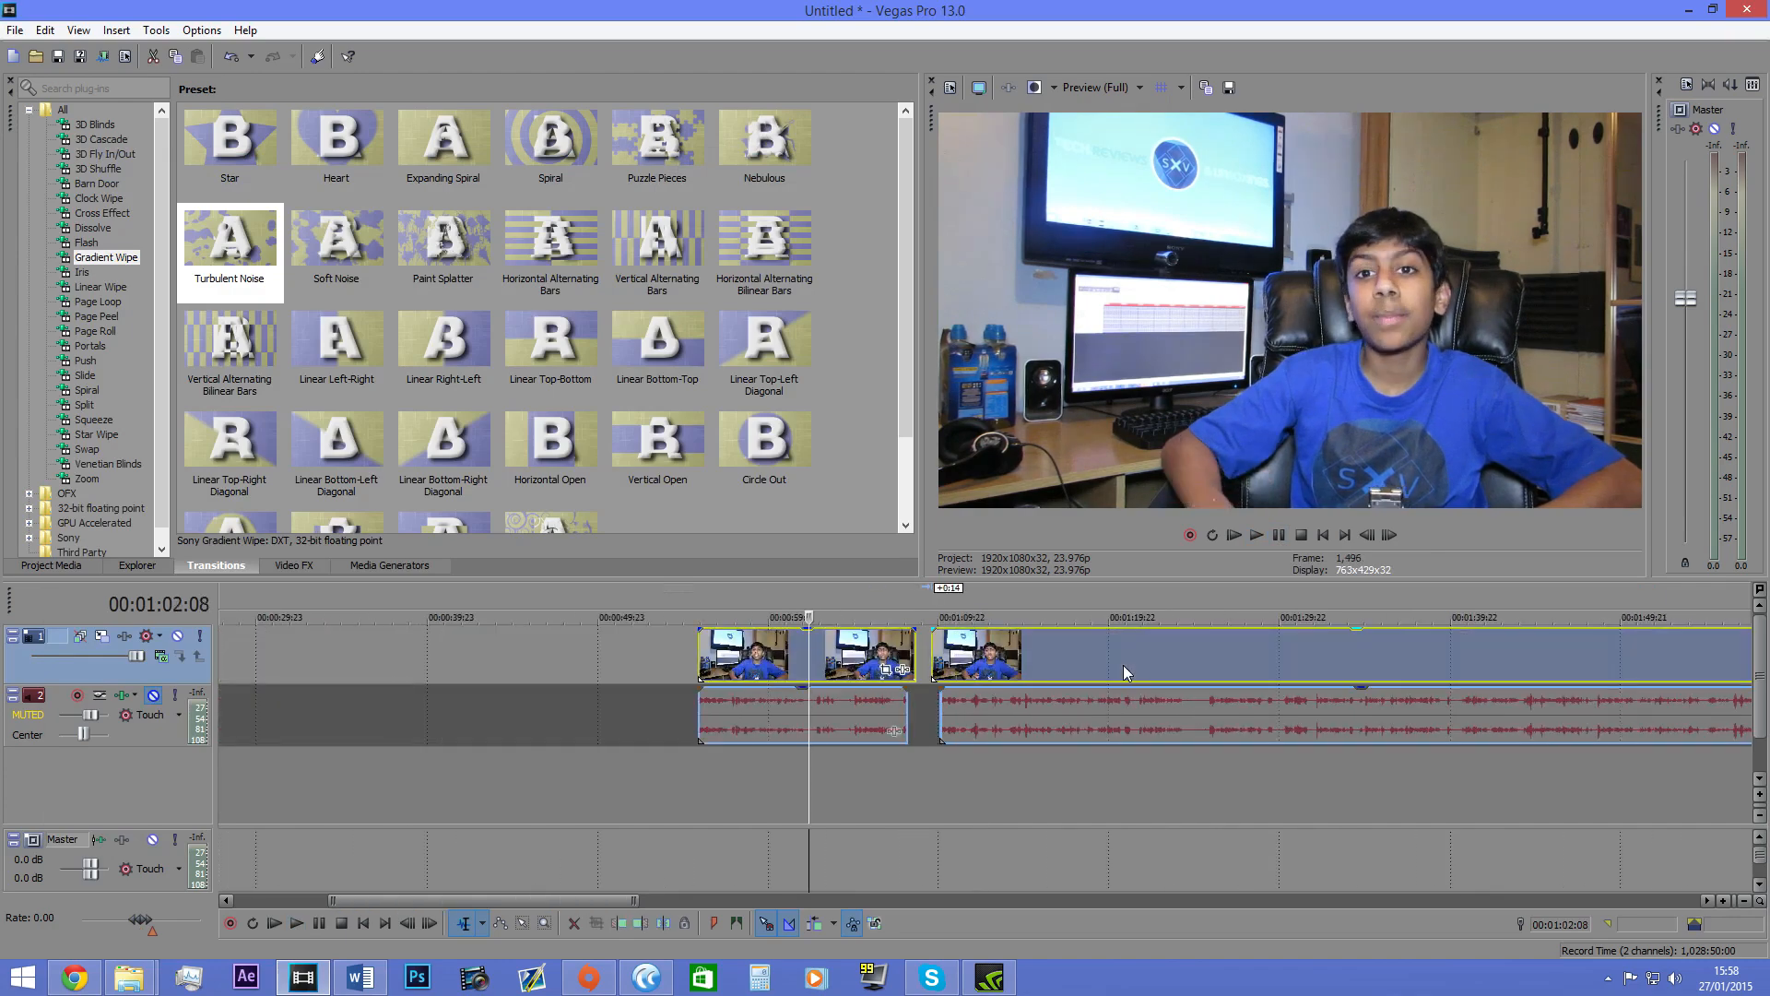
key(Delete)
scroll(1122, 673, down, 5)
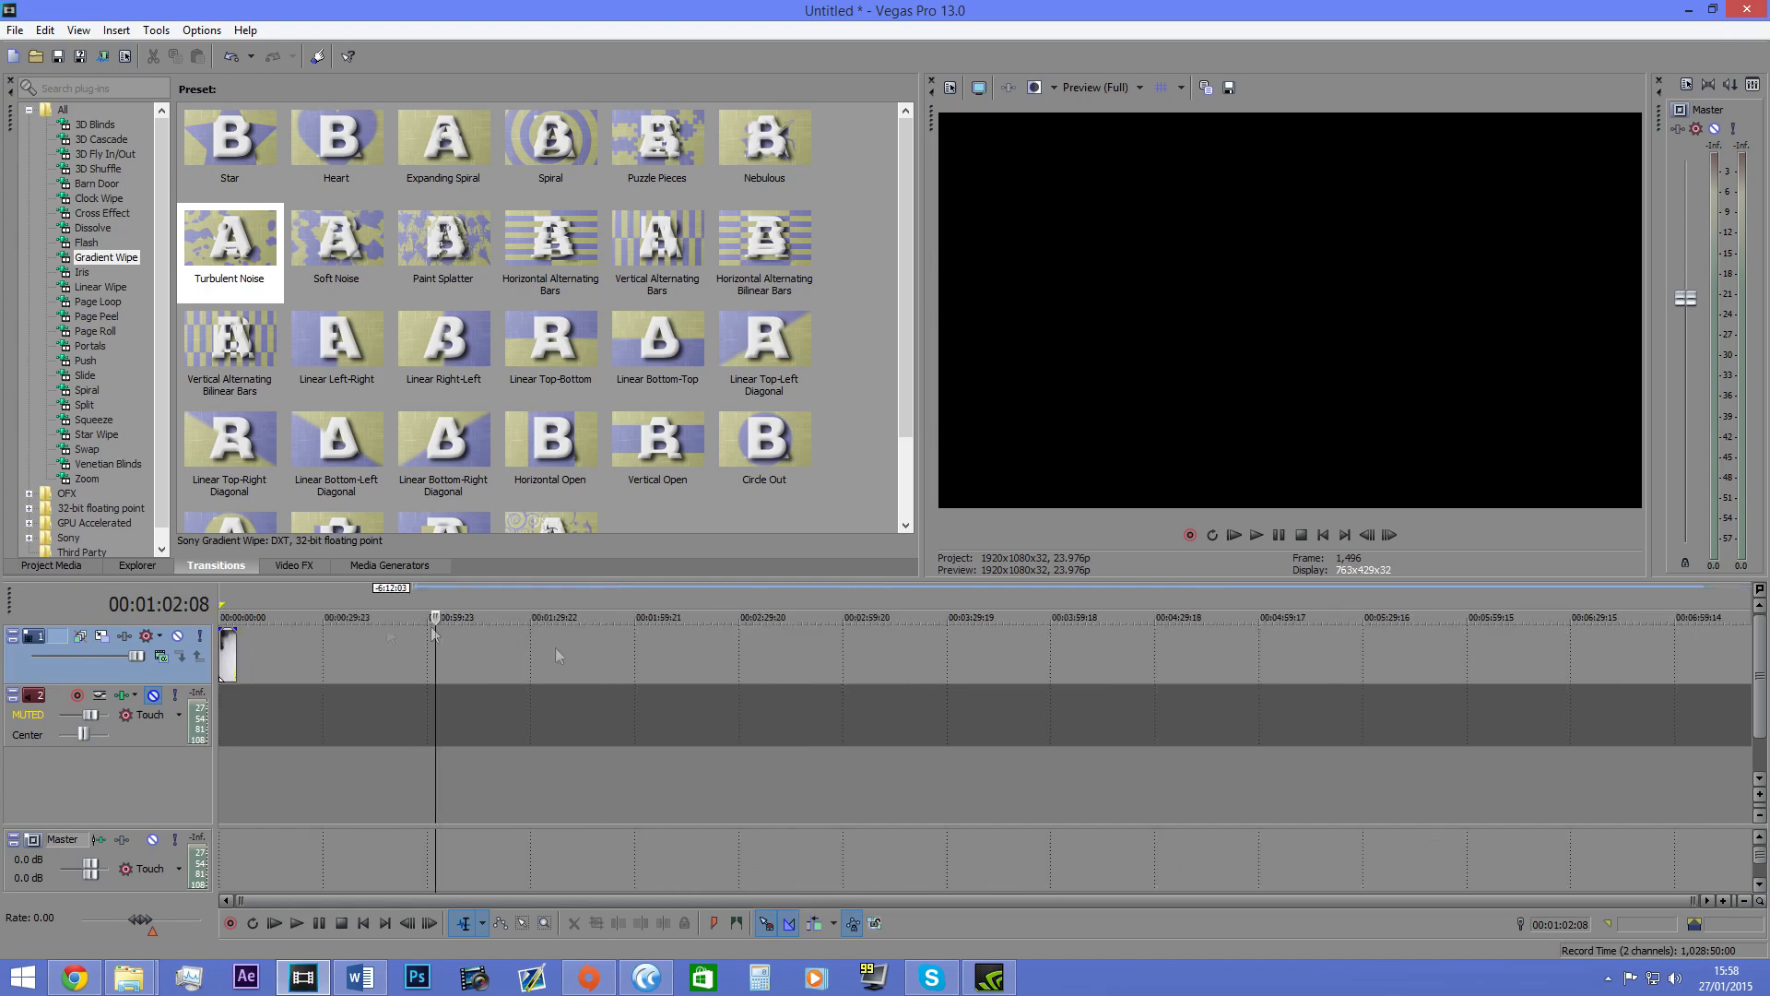
click(154, 697)
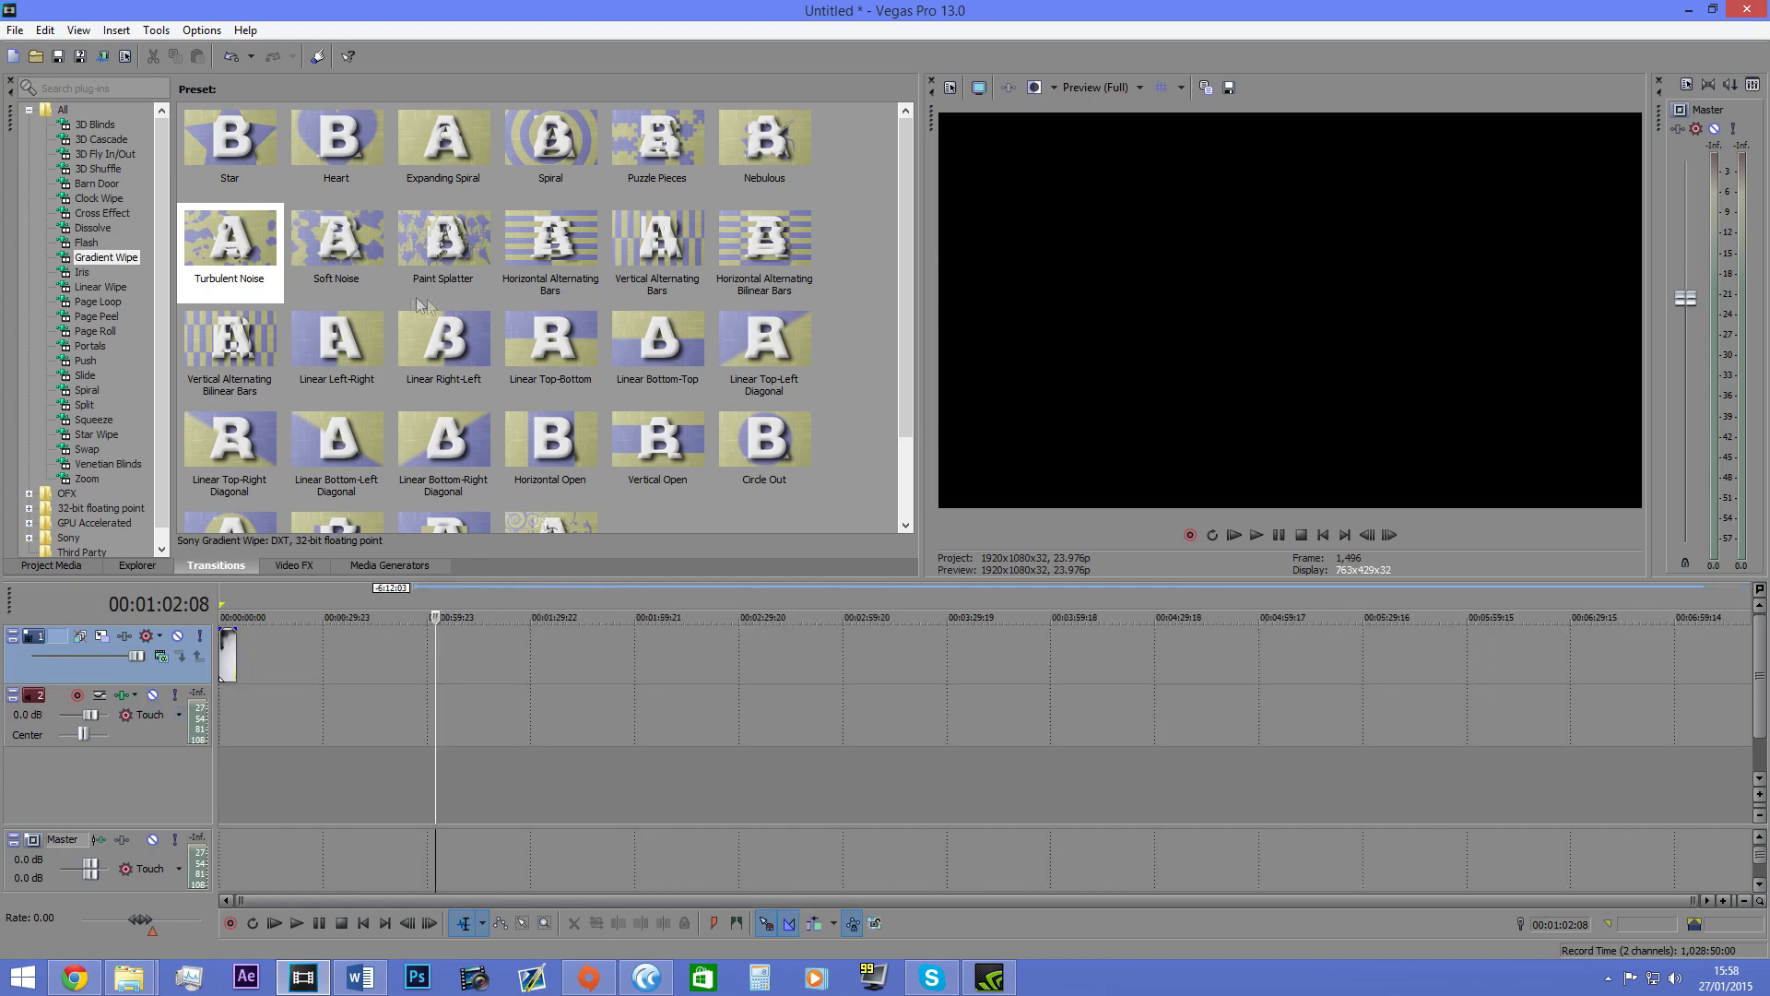
Step: View the Iris transition presets, switch to Word to review the tutorial topic outline, and return to Vegas Pro
click(82, 273)
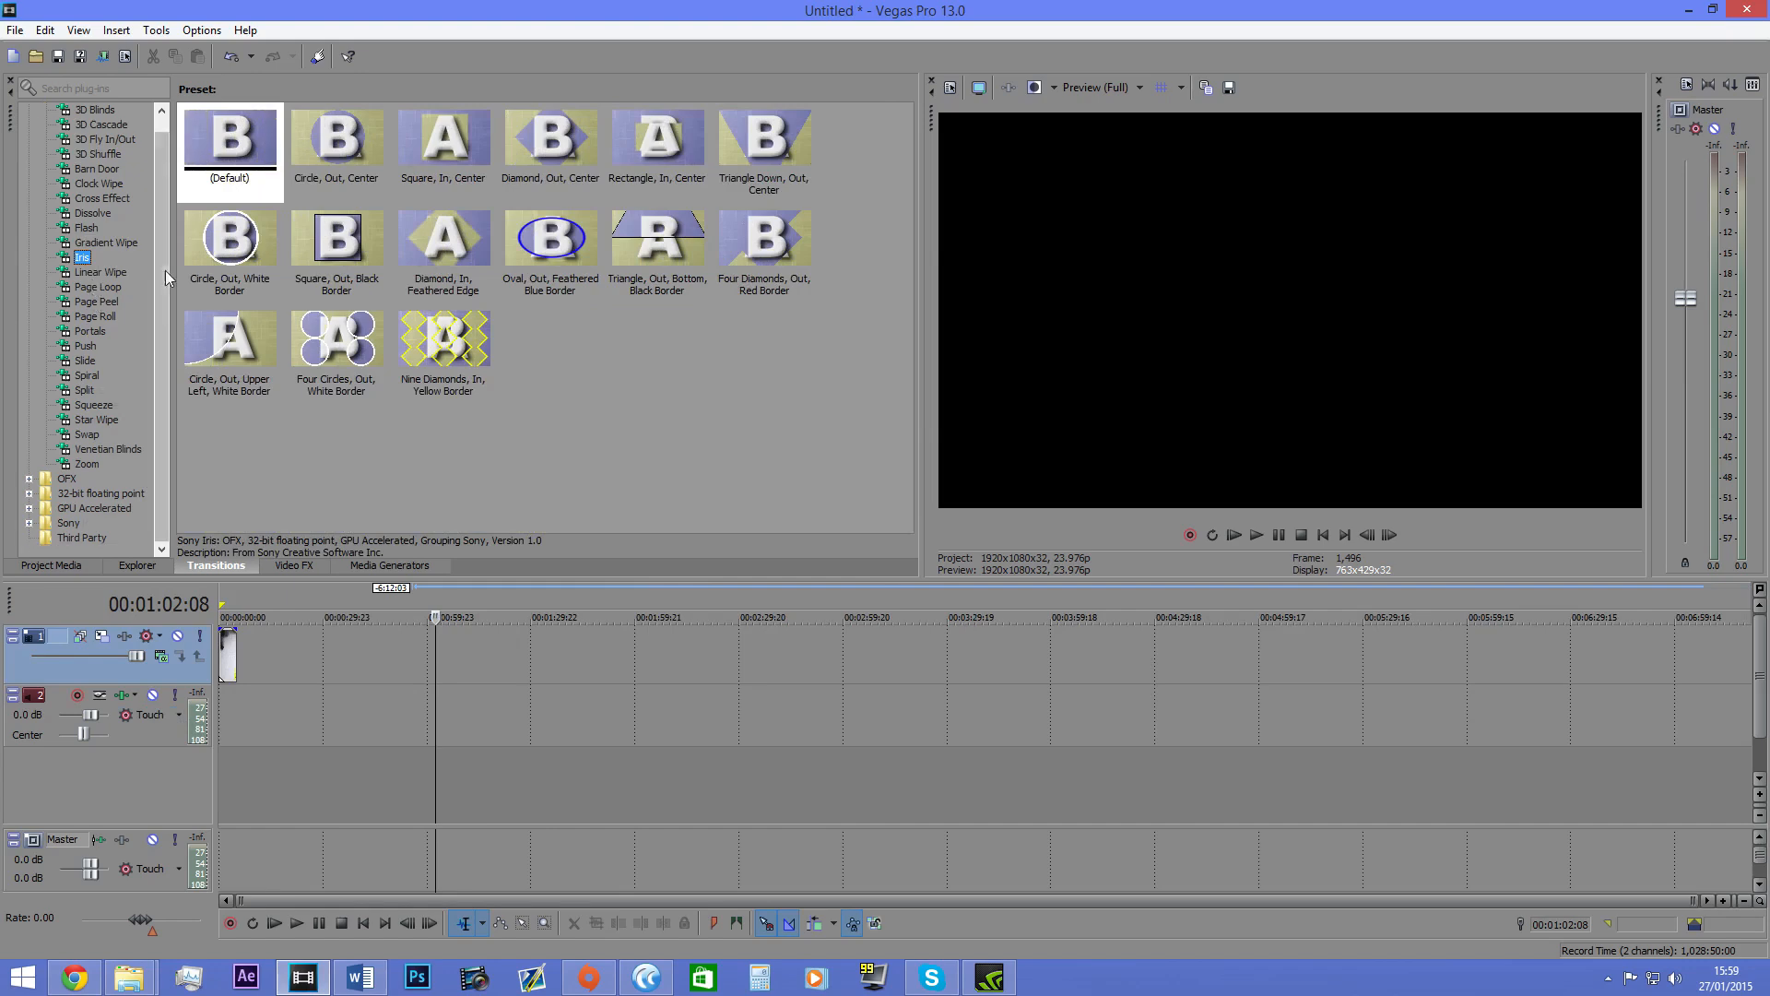
click(366, 980)
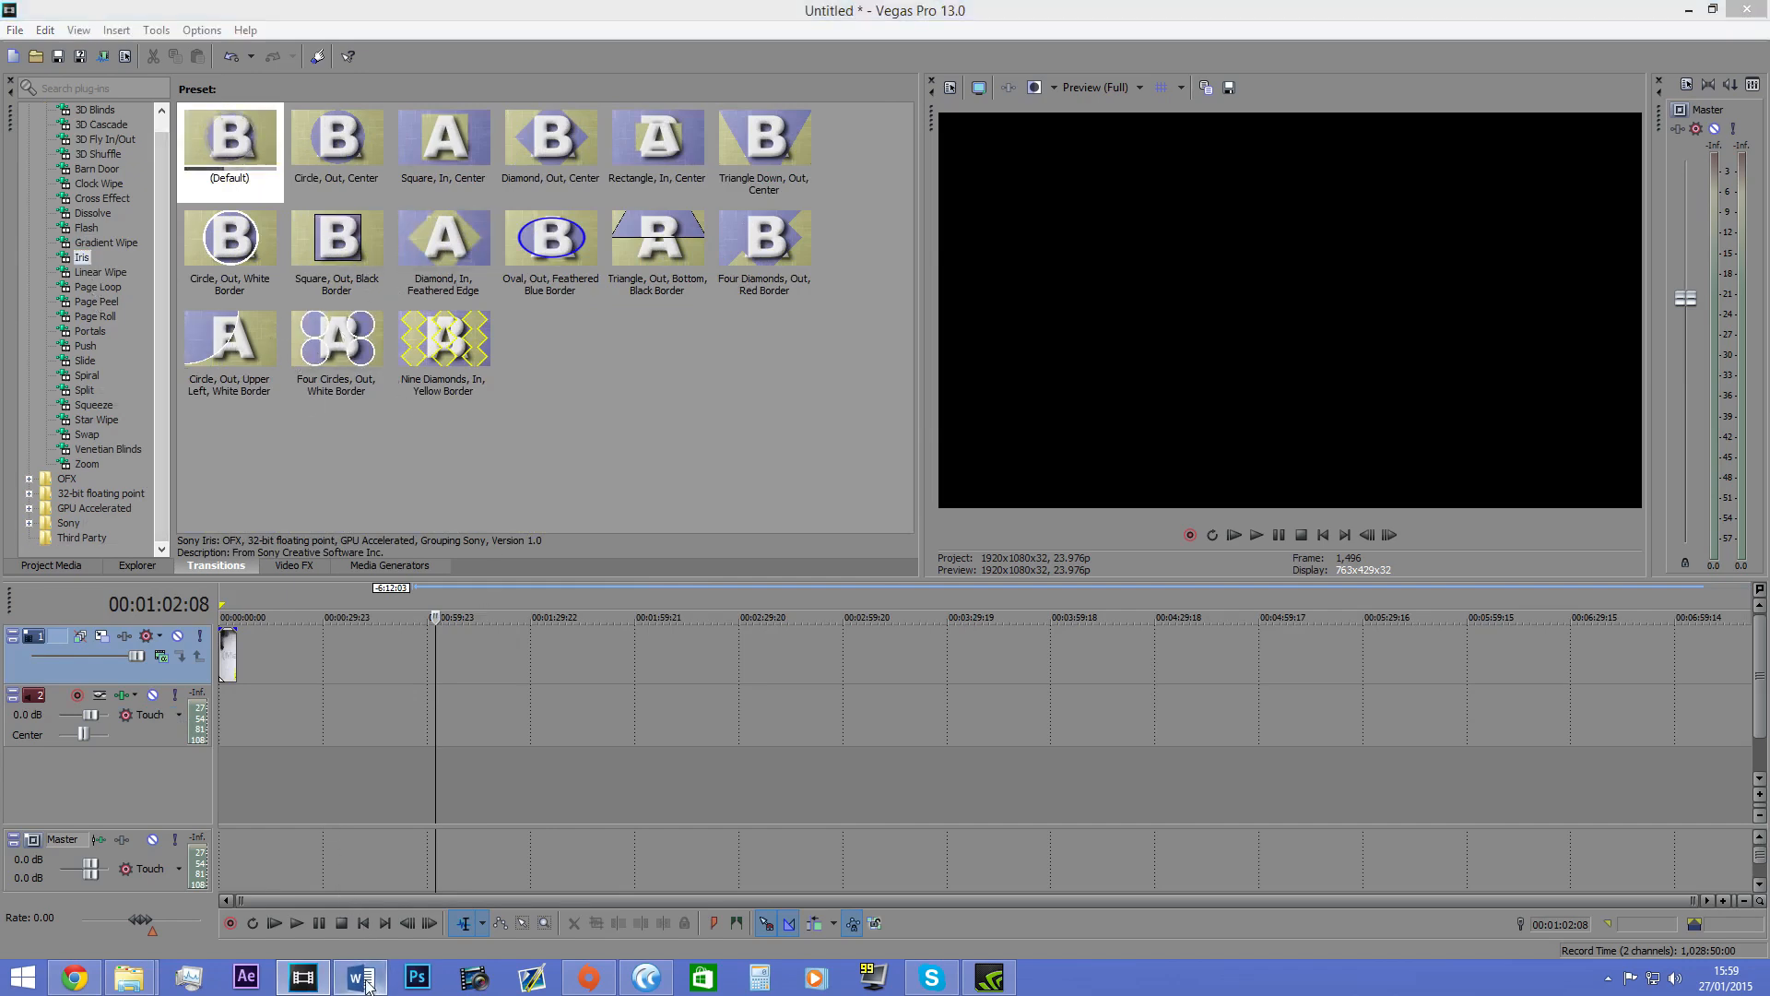
drag(741, 287, 443, 272)
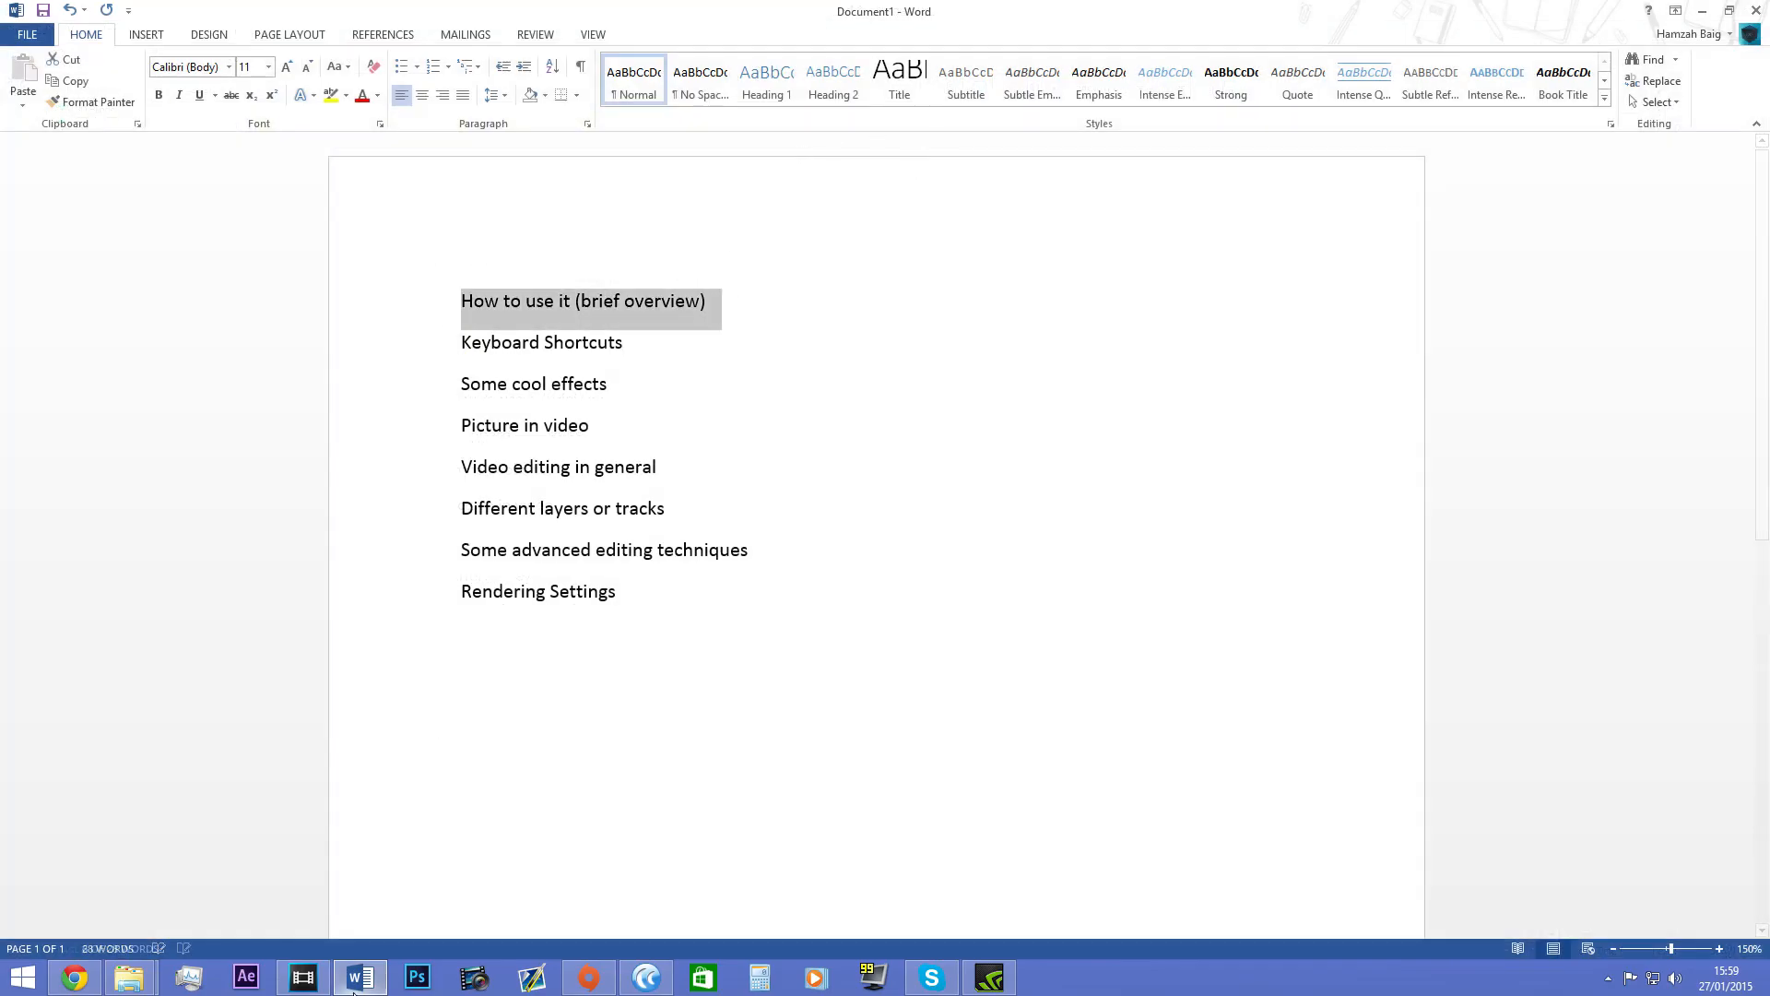
key(alt+Tab)
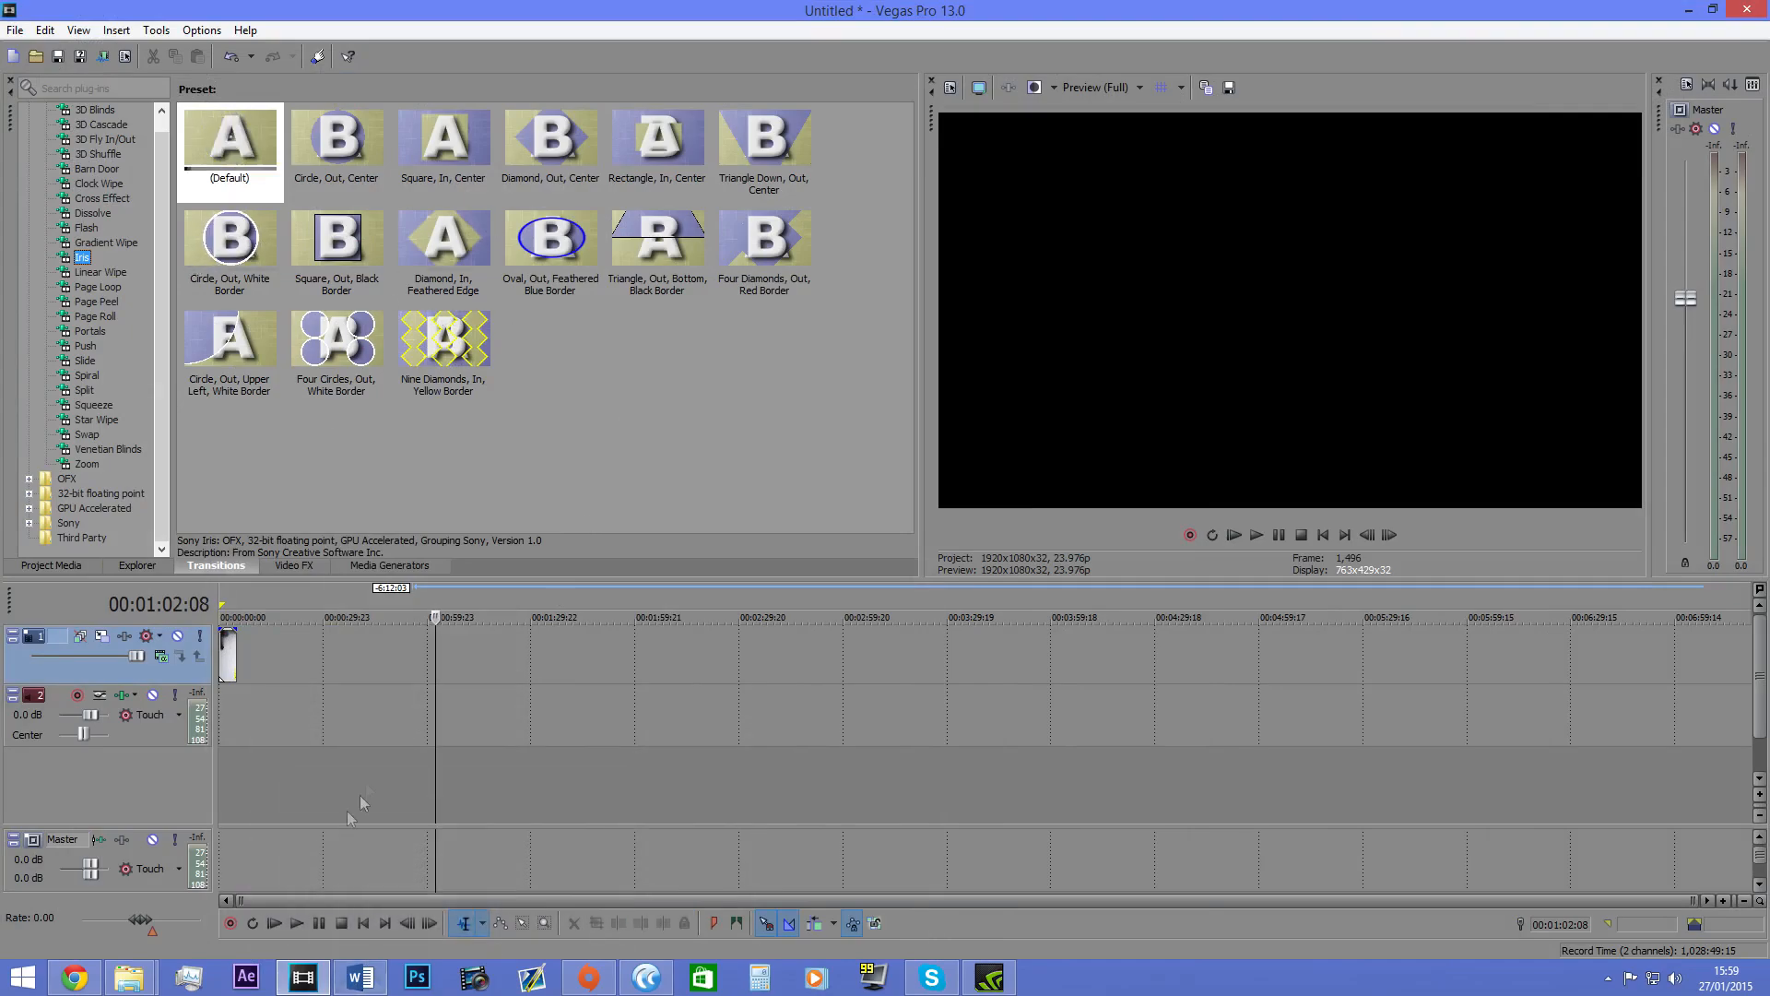
key(alt+Tab)
key(alt+Tab)
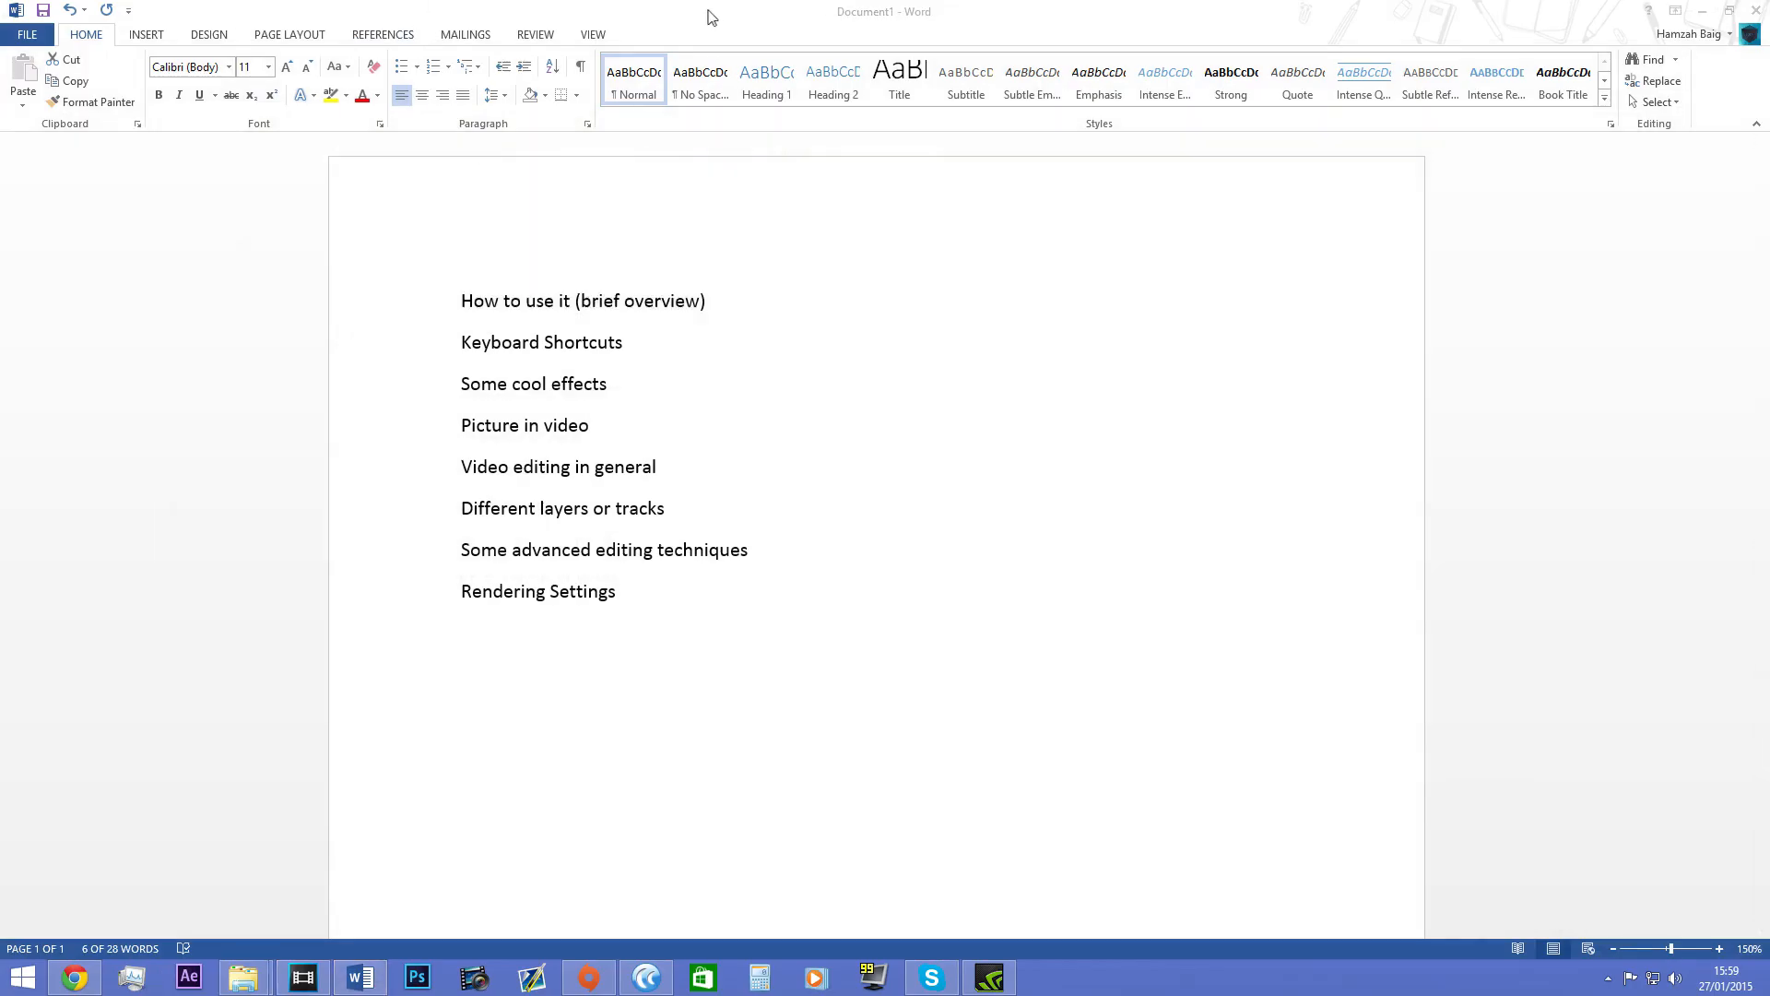
drag(708, 16, 674, 0)
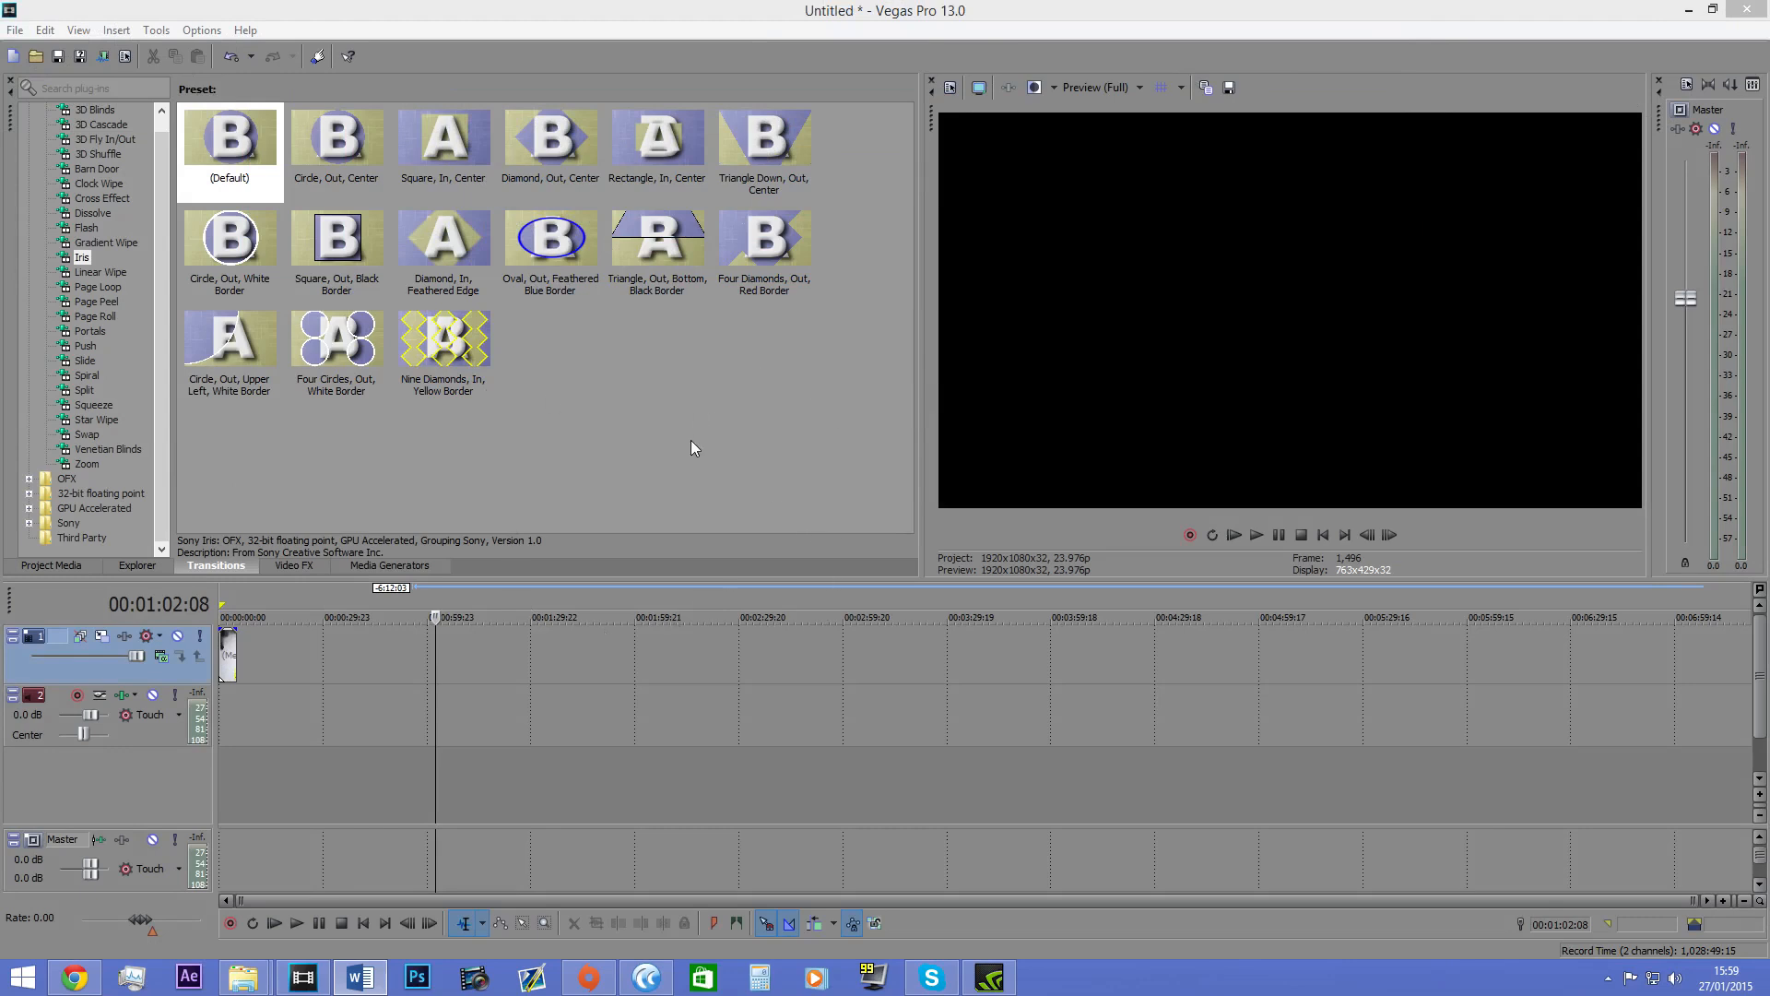
Step: Show the list of video effects and place the playhead on the tablet picture at 00:00:01:03
scroll(242, 651, up, 3)
click(237, 643)
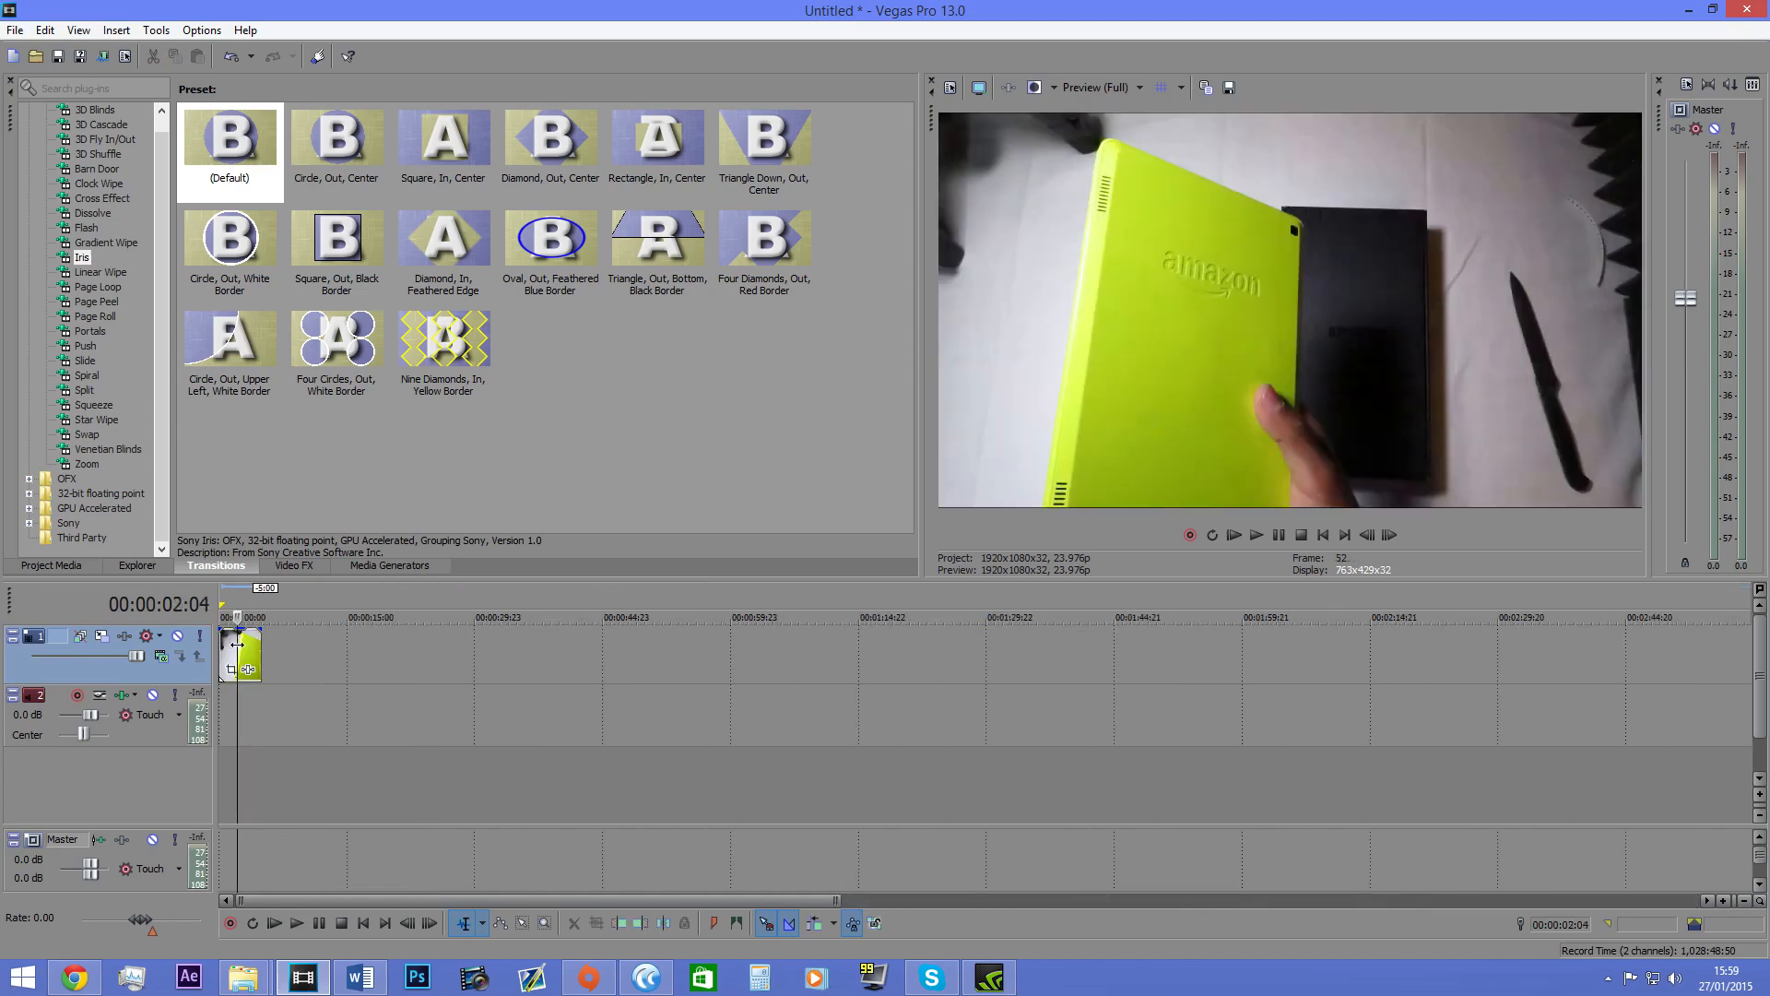
click(289, 647)
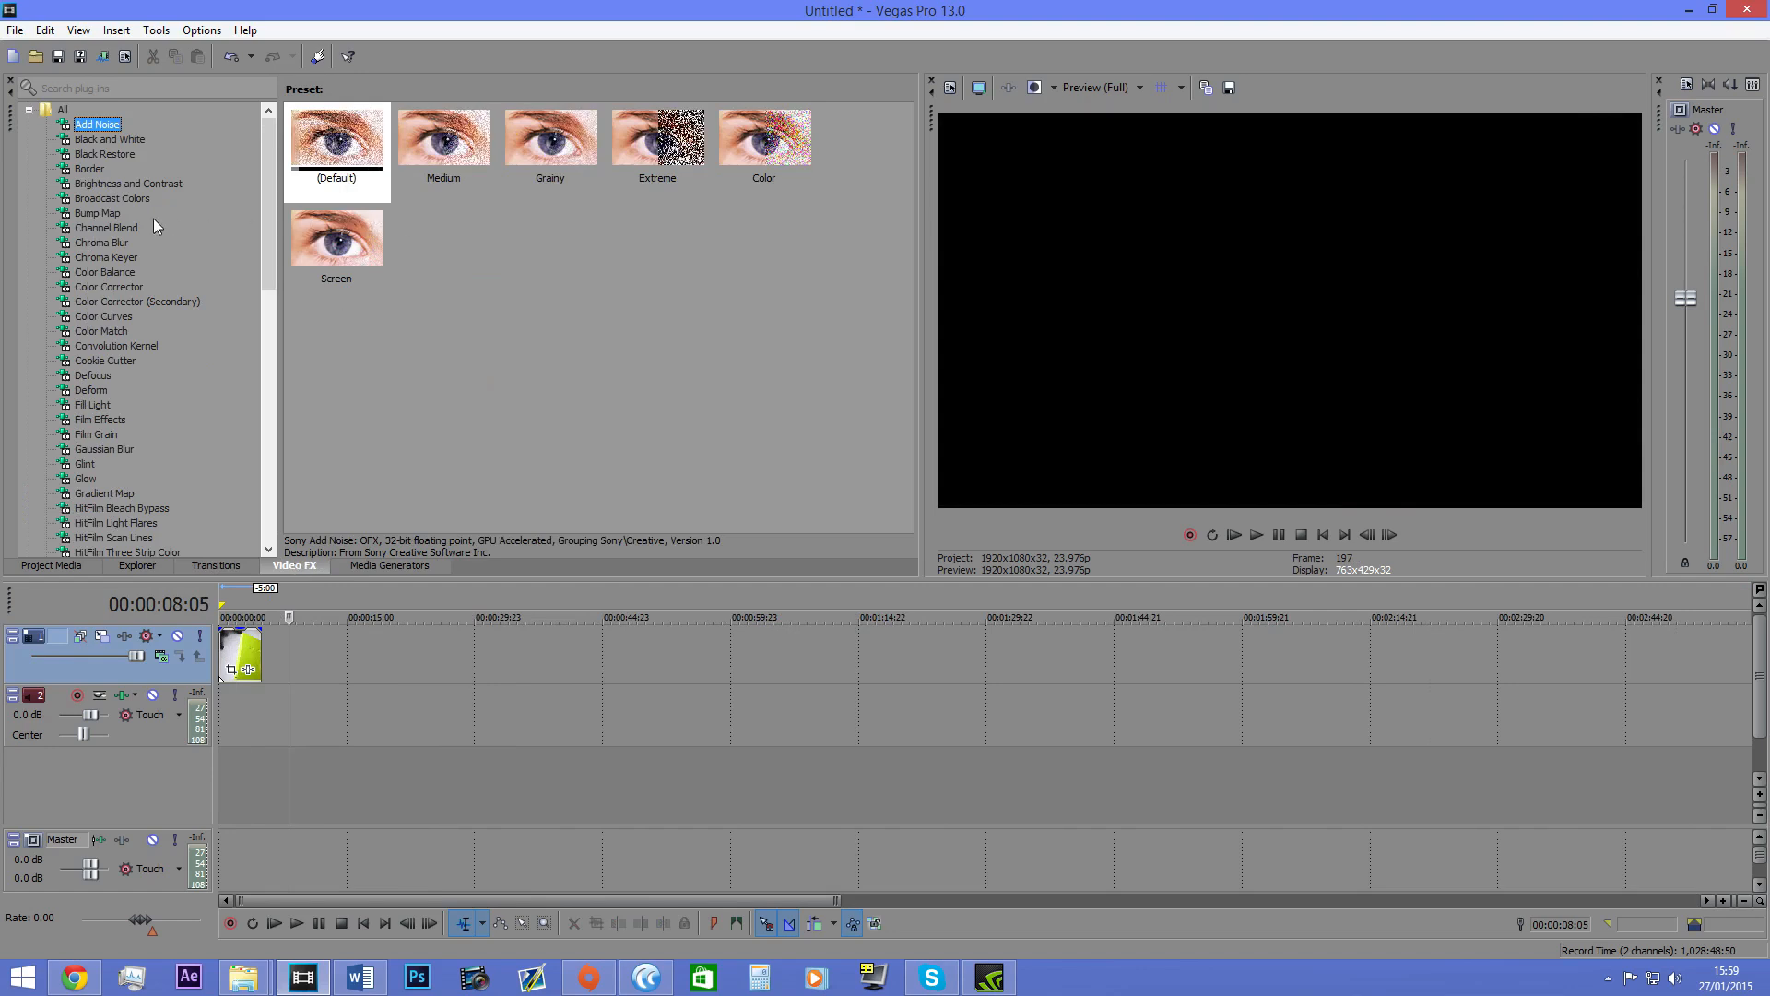
scroll(276, 488, down, 1)
click(262, 643)
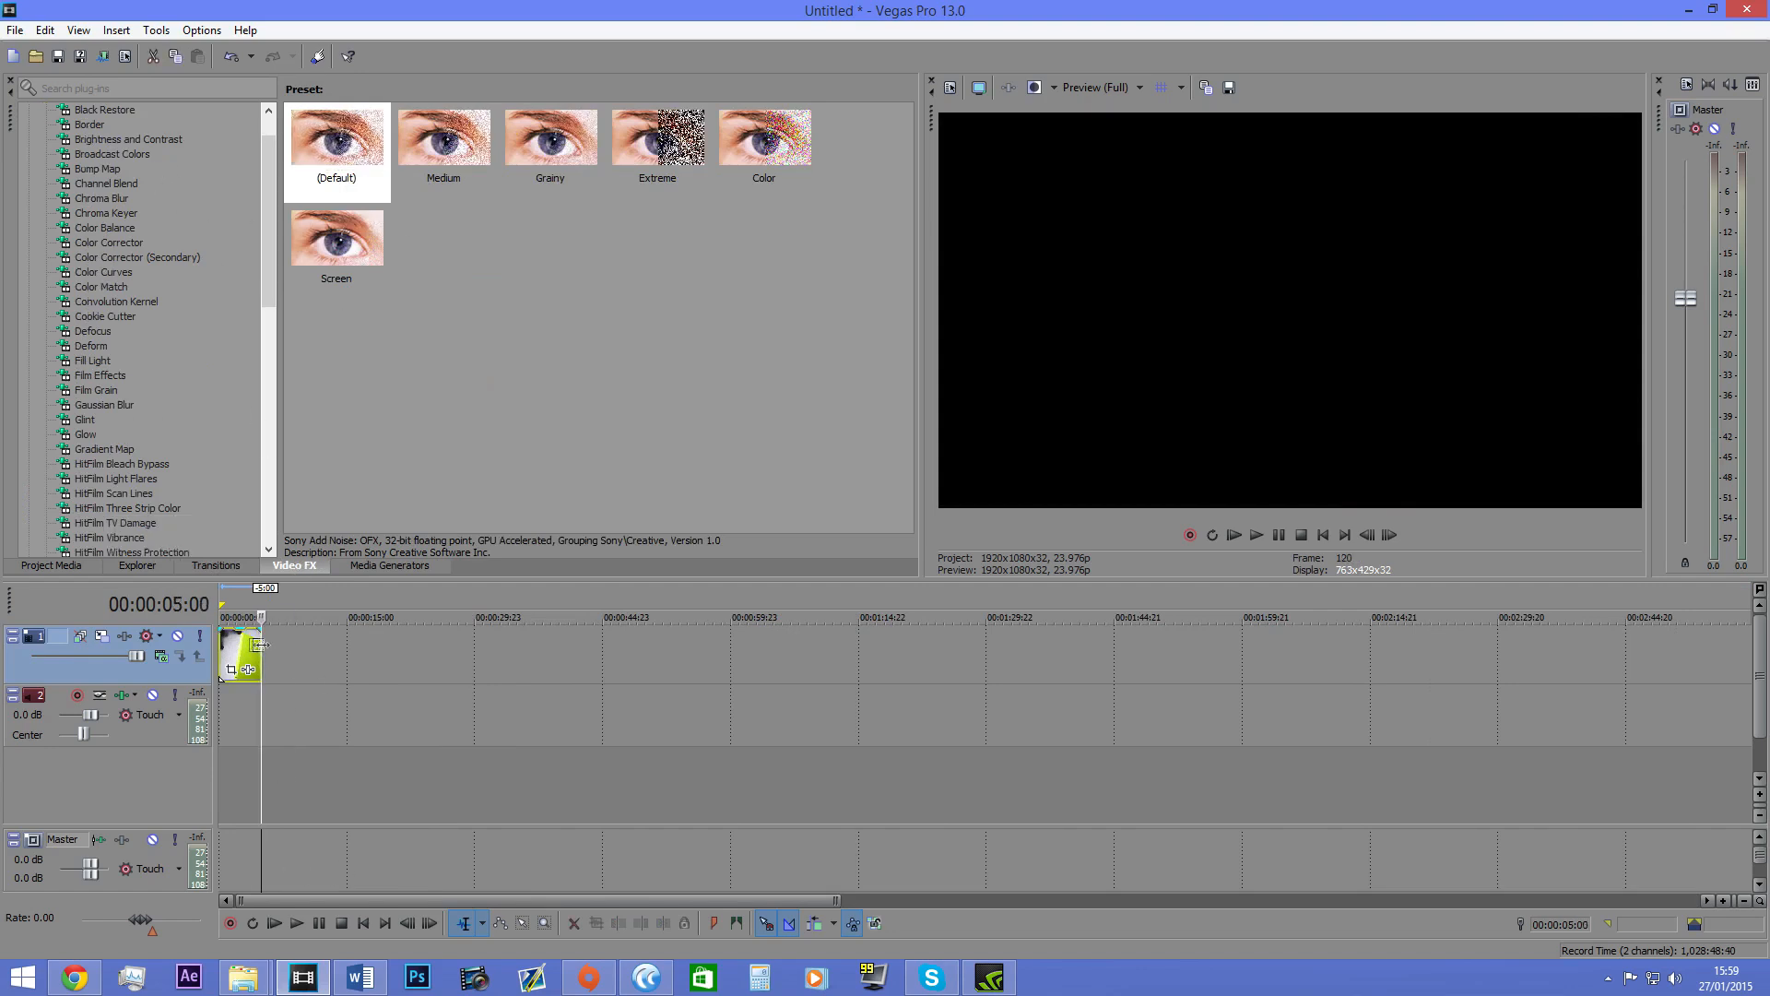
scroll(240, 654, up, 2)
click(238, 650)
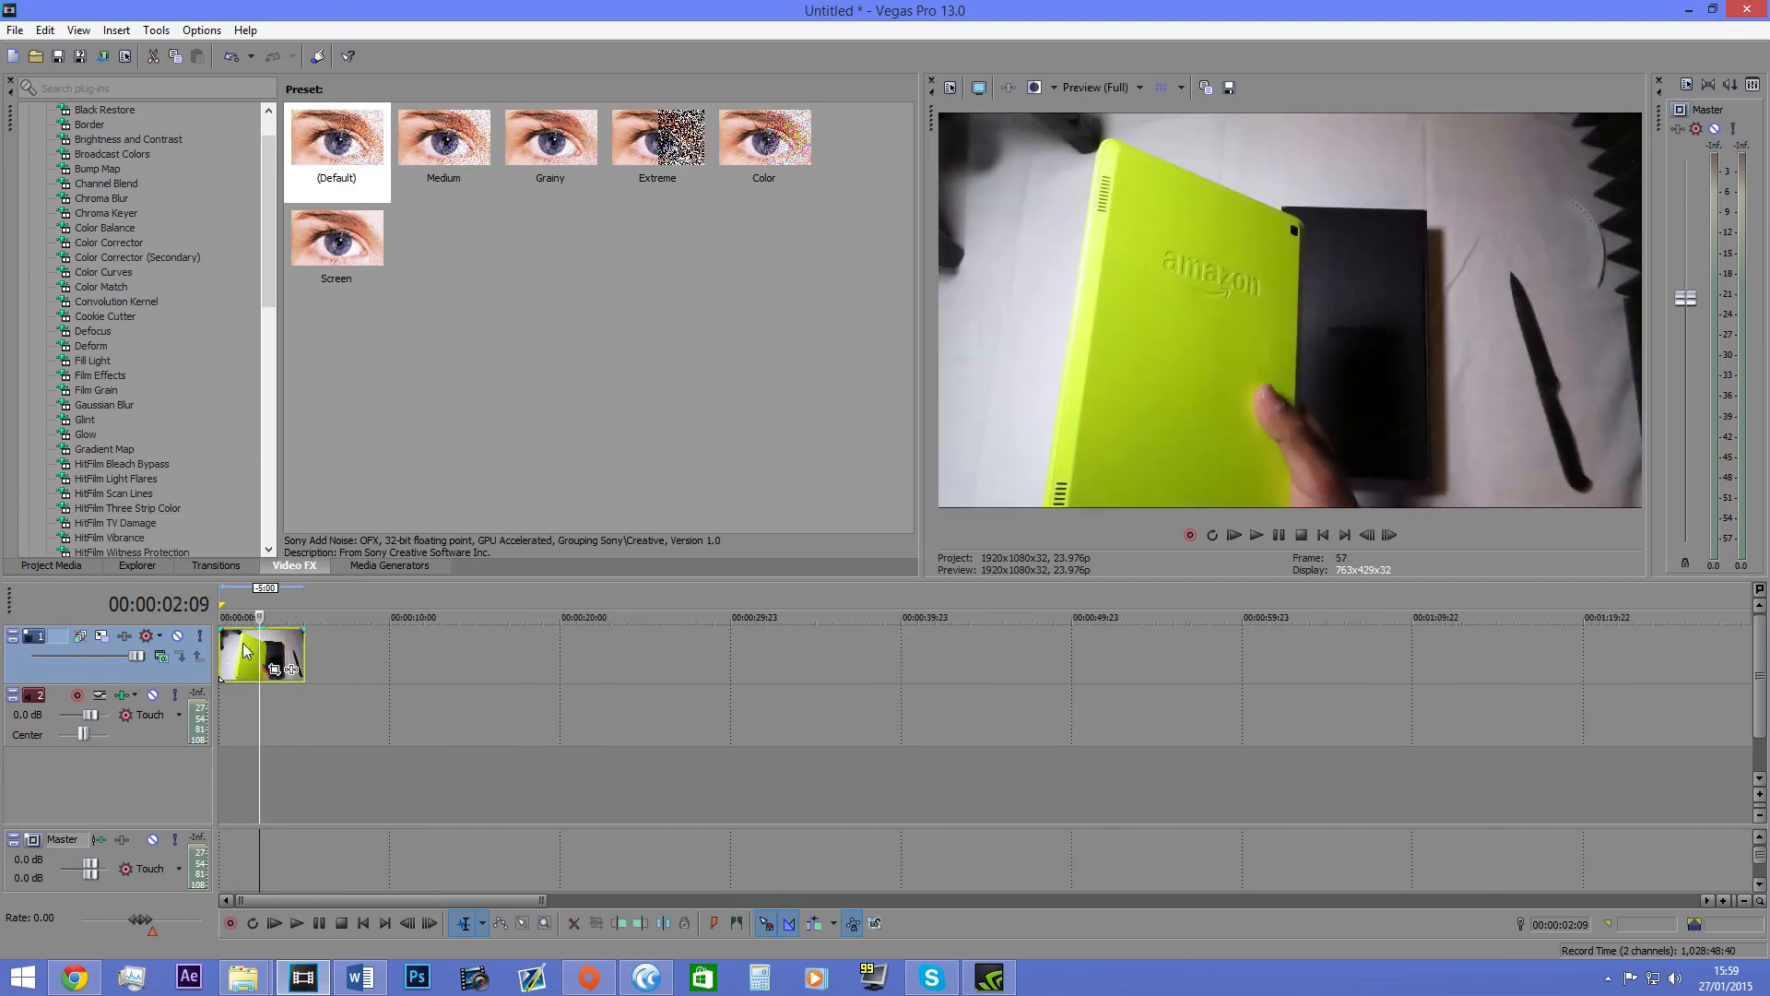
click(238, 650)
scroll(129, 184, up, 1)
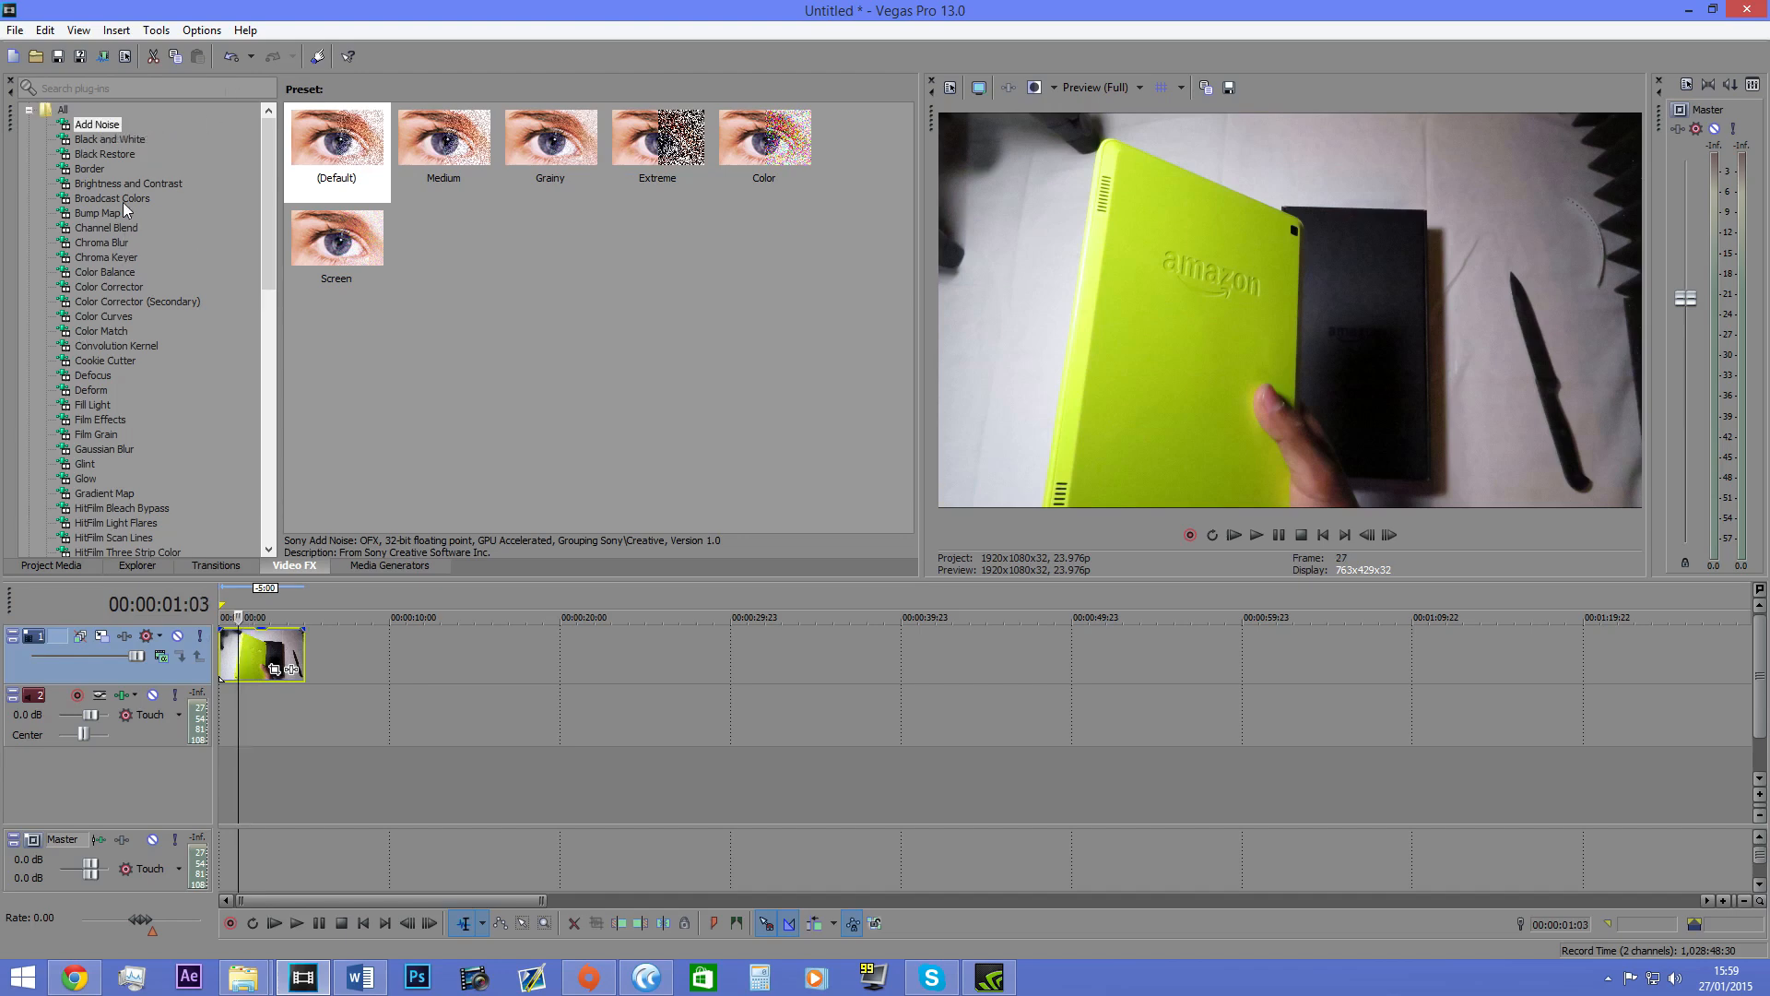
Step: Apply the 75% Black and White preset to the tablet picture, switch the effect off and close its settings
click(112, 146)
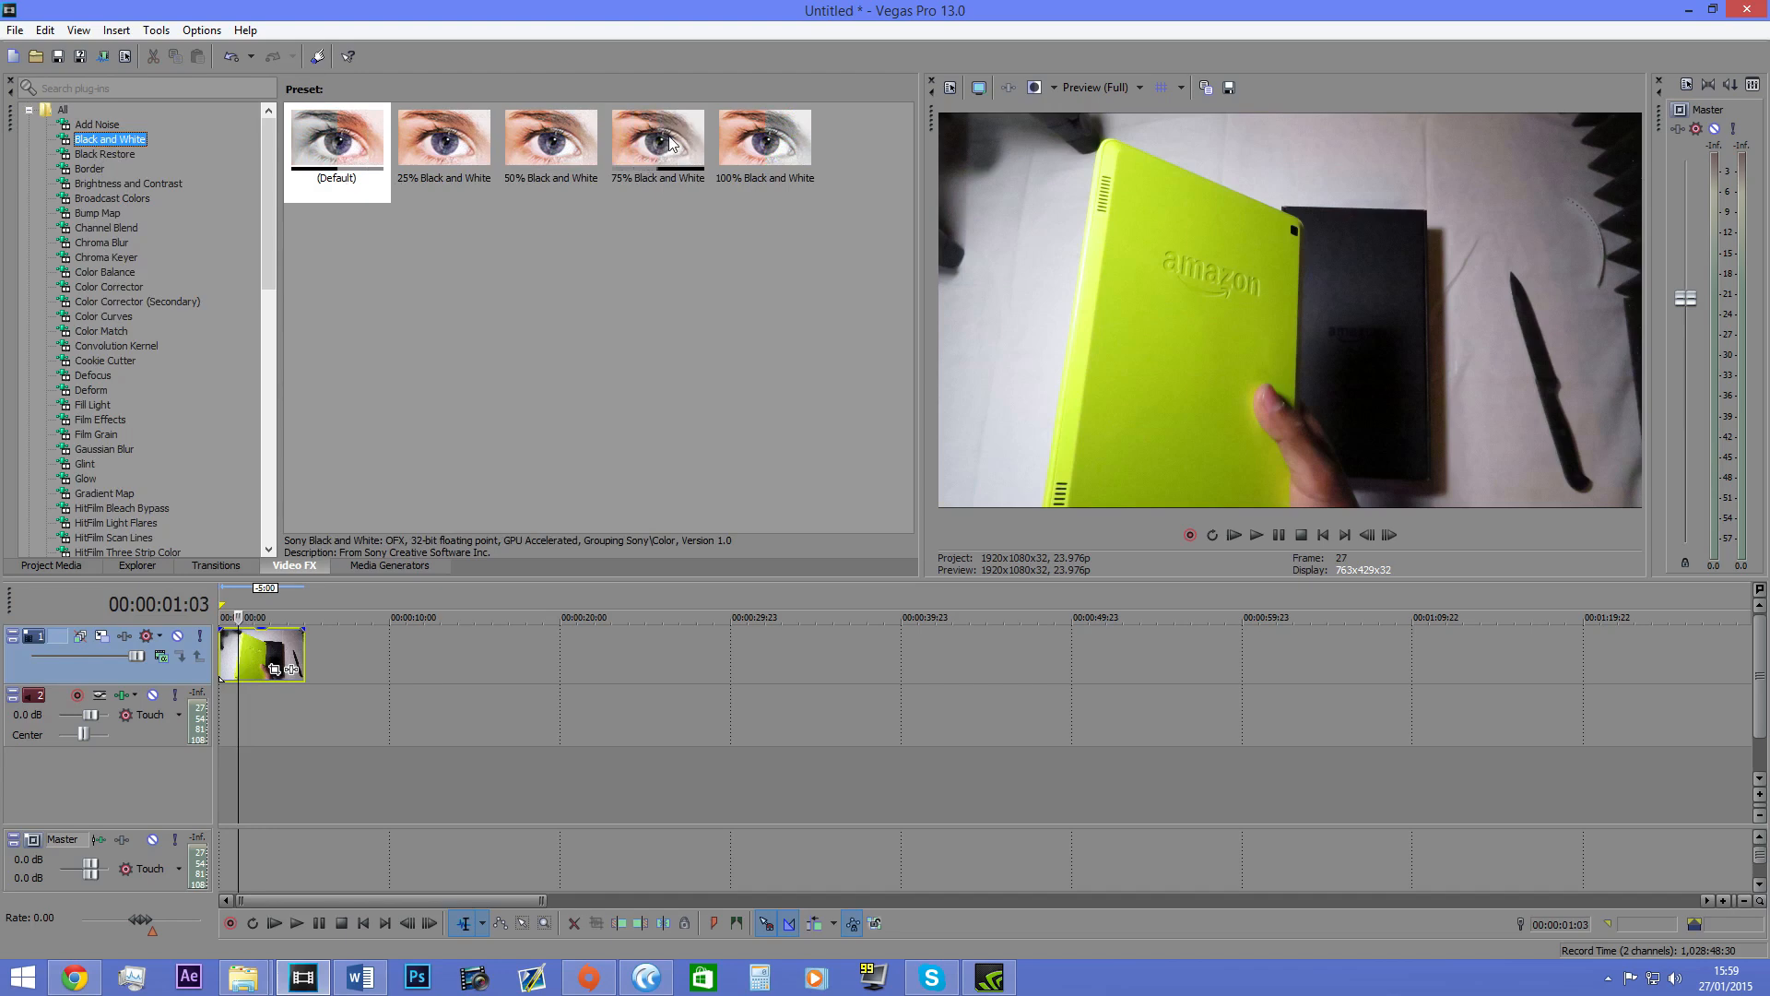
drag(672, 143, 259, 662)
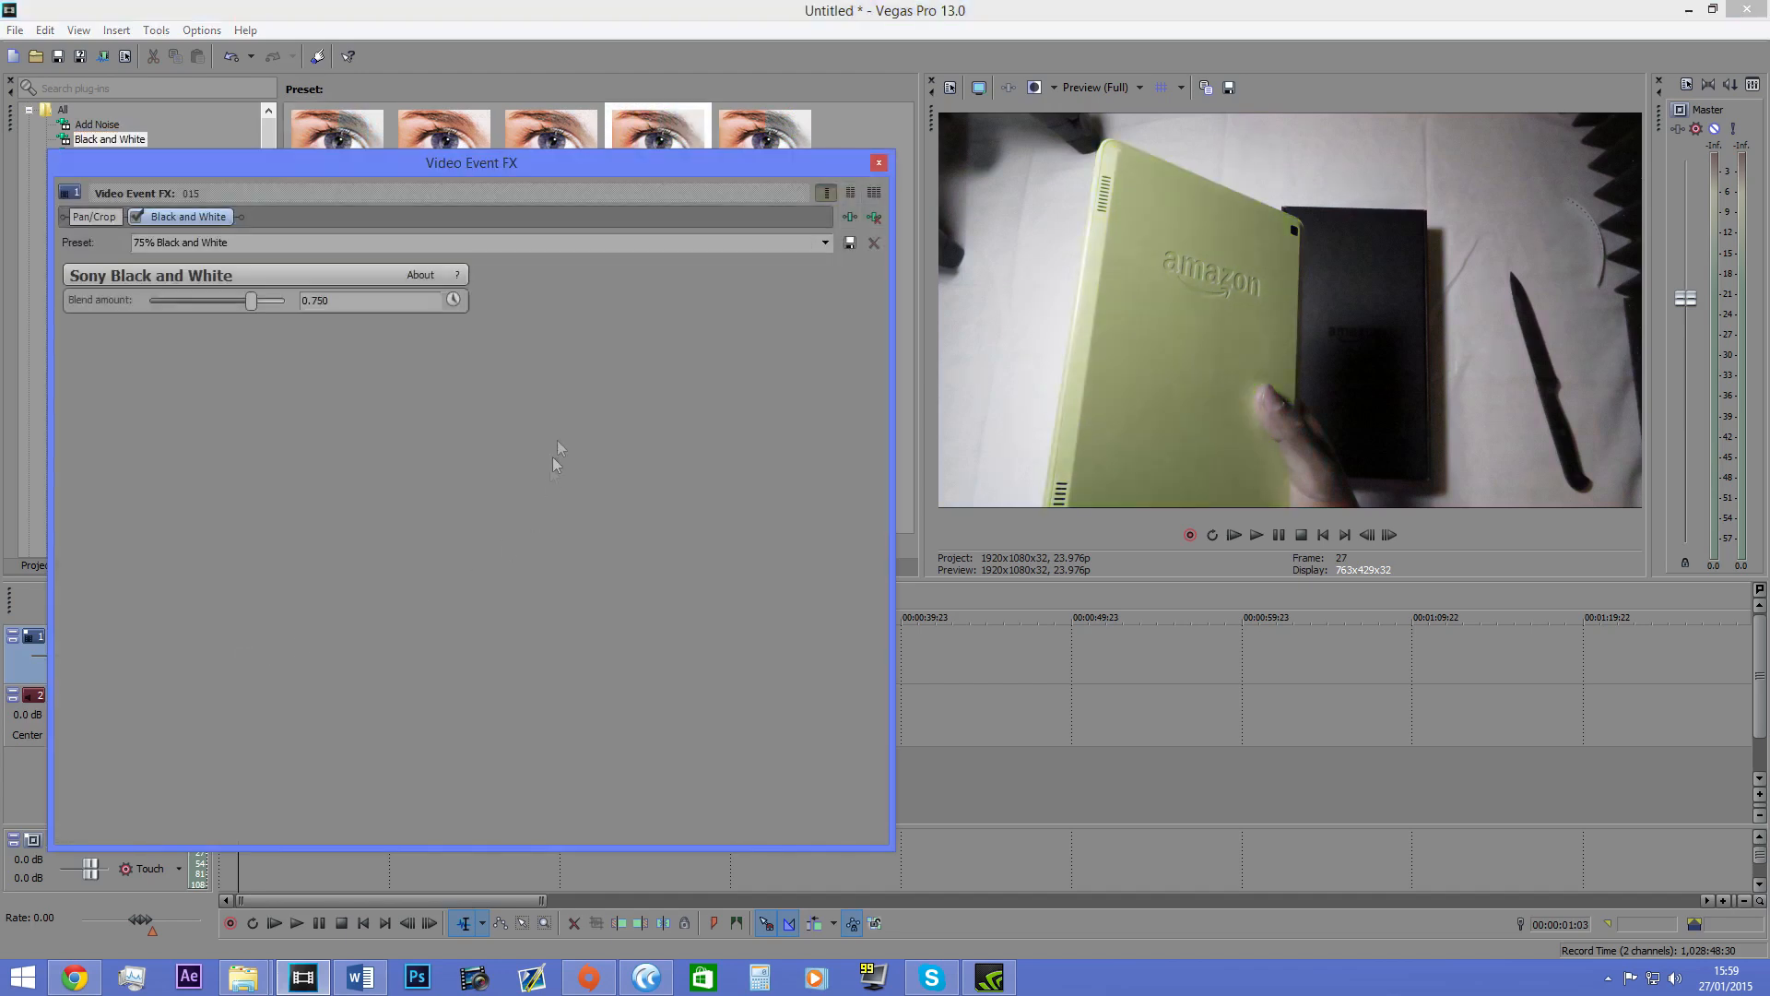
click(136, 217)
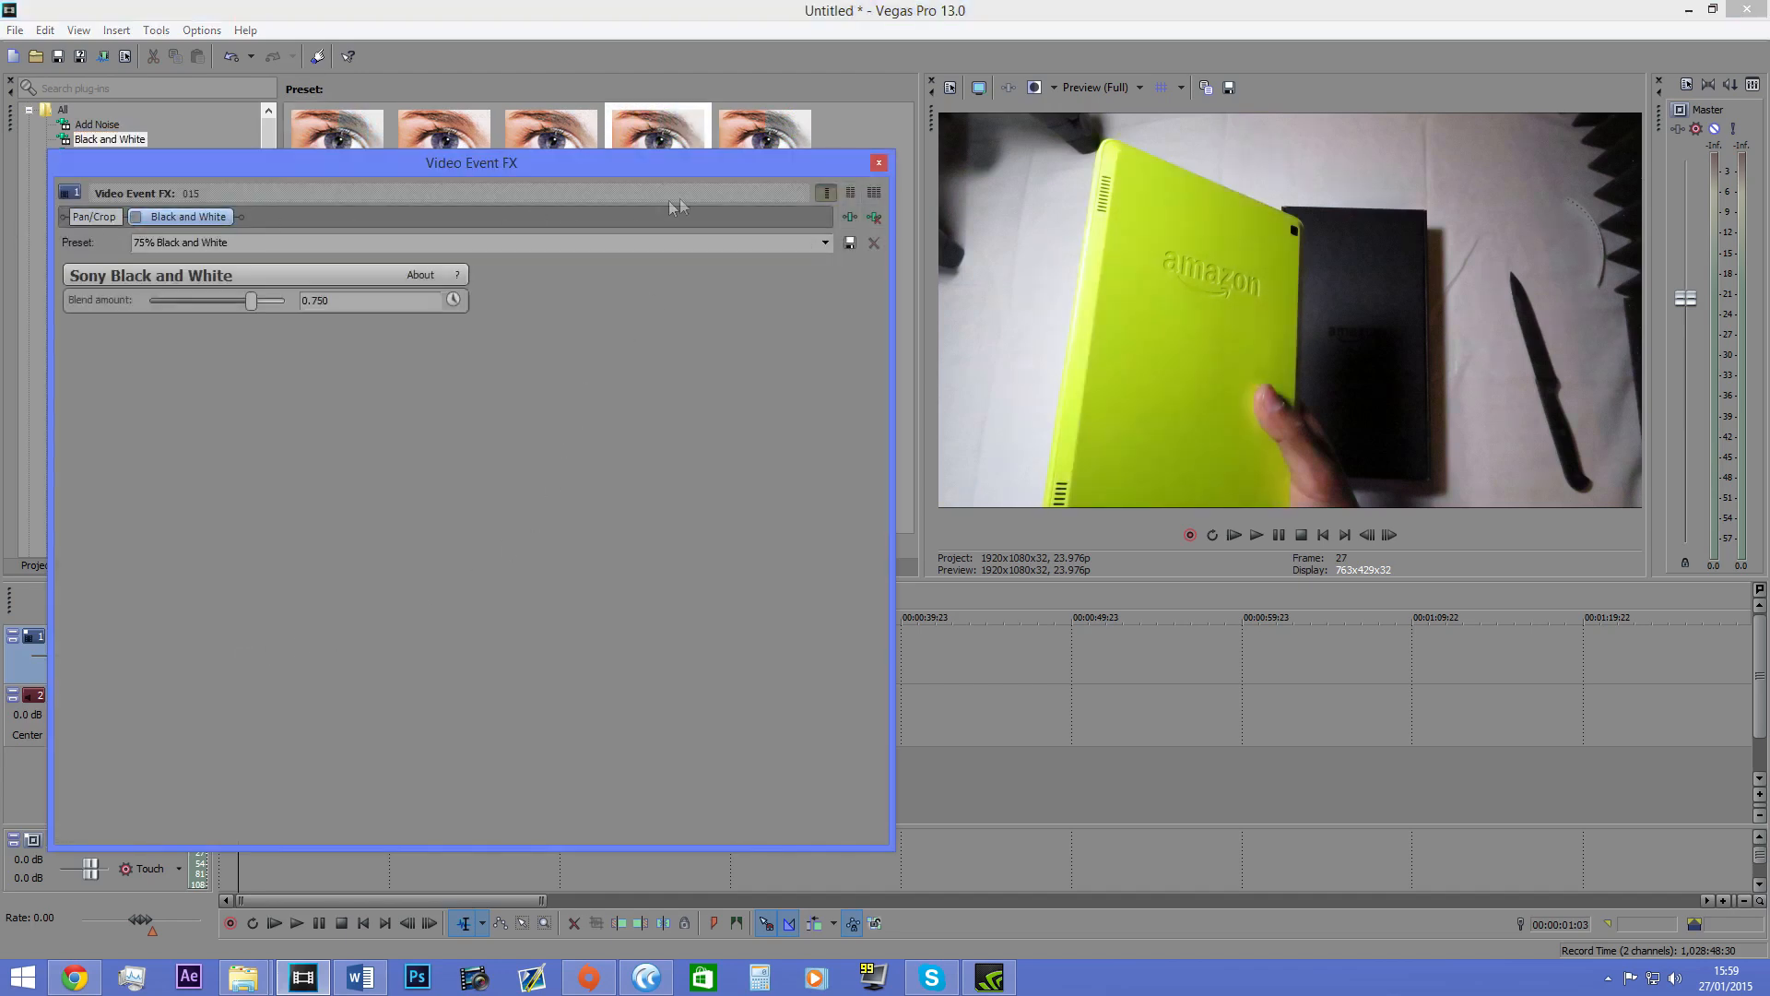
click(878, 163)
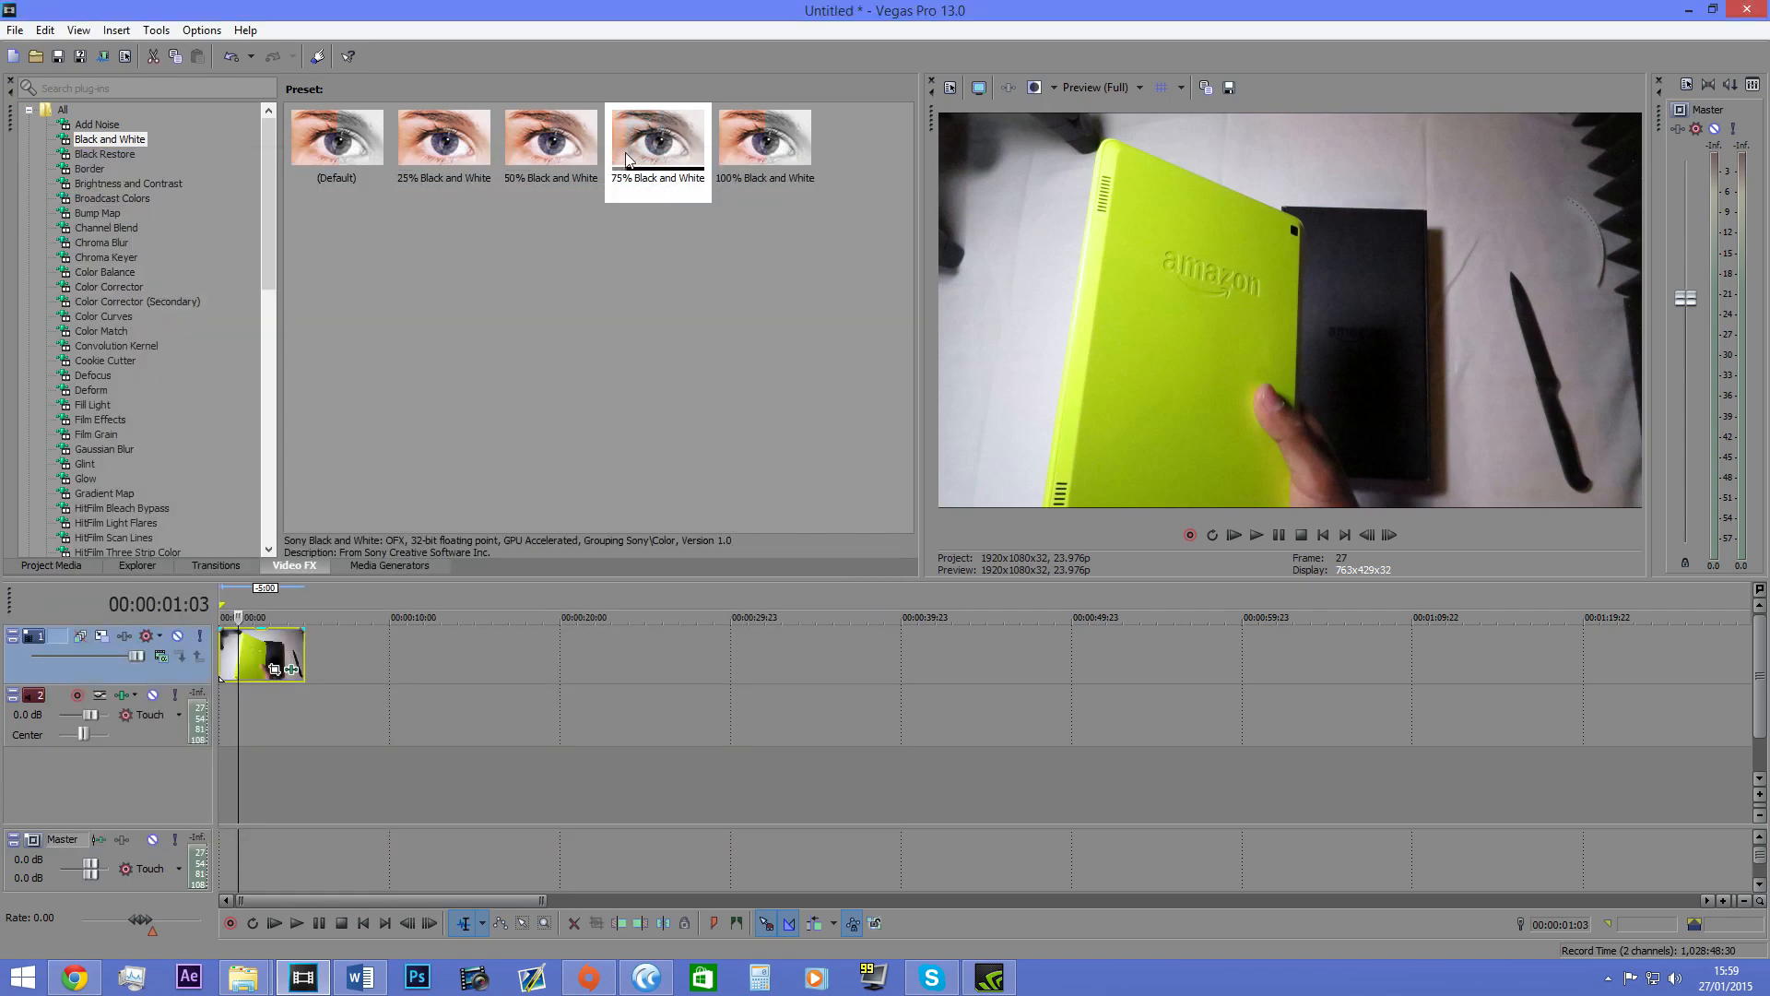
Step: Add the 75% Black and White preset to the tablet picture a second time and disable this copy too
mouse_move(641, 166)
mouse_down()
mouse_move(636, 224)
mouse_move(682, 195)
mouse_move(657, 184)
mouse_up()
drag(275, 667, 277, 665)
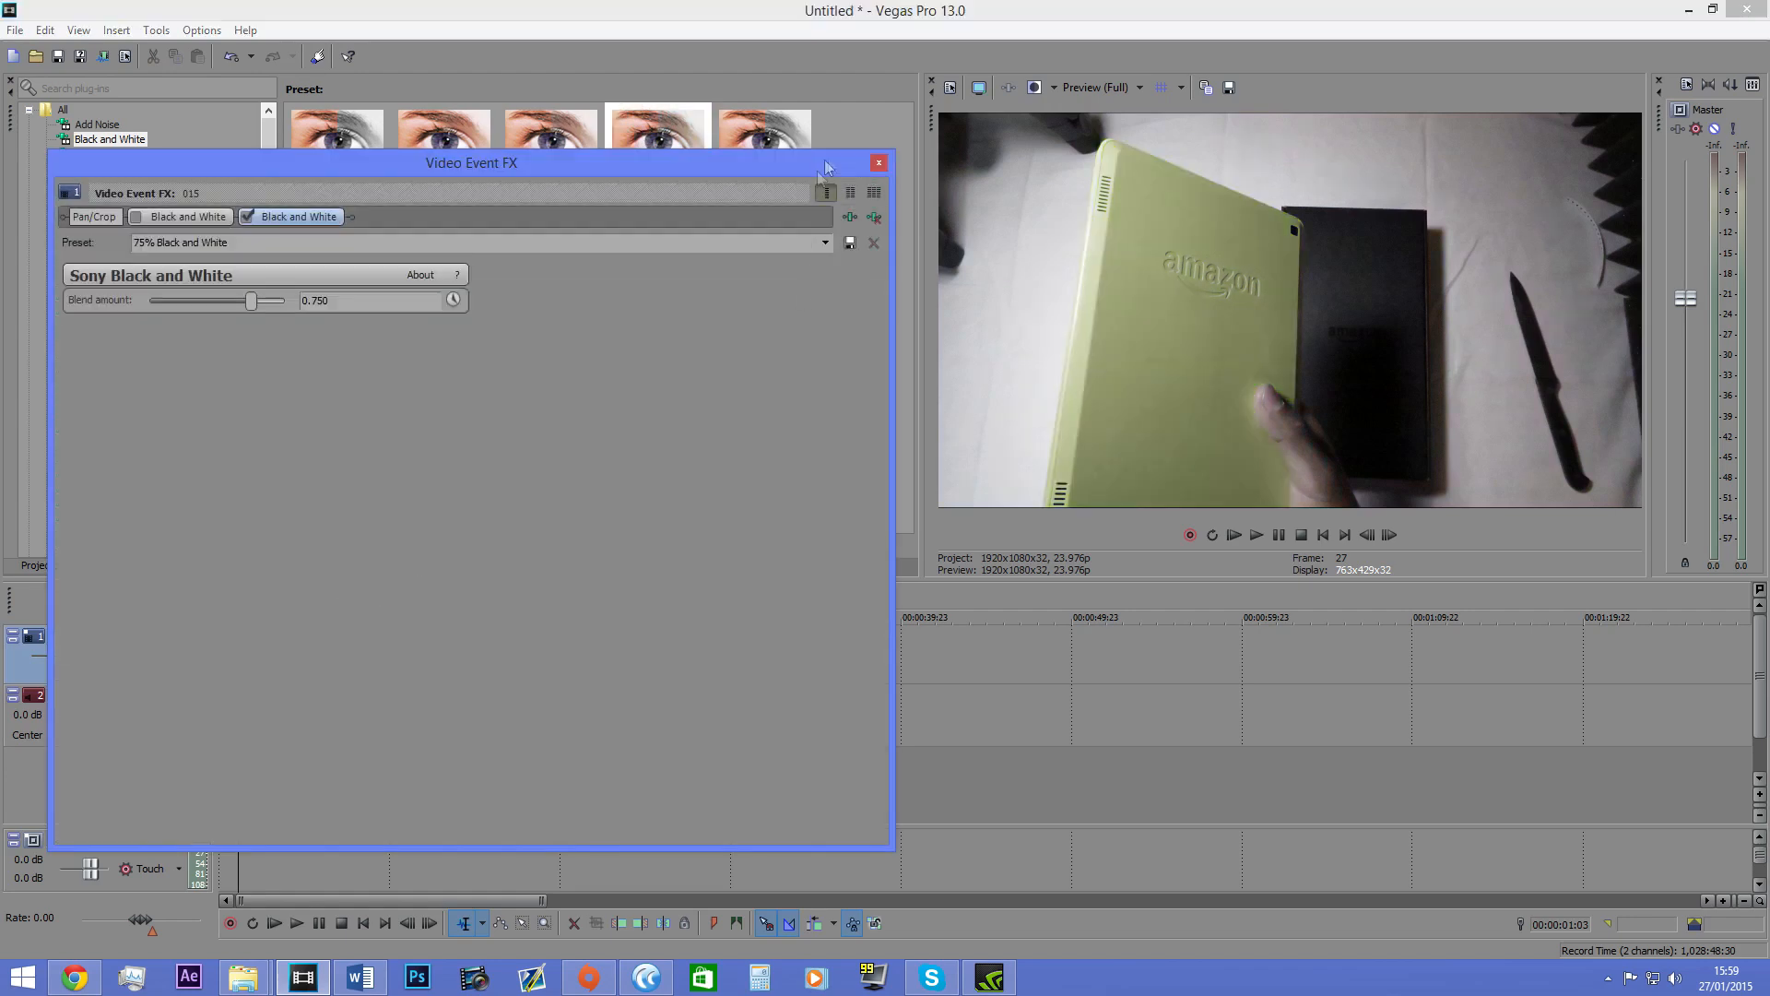
click(246, 217)
click(879, 163)
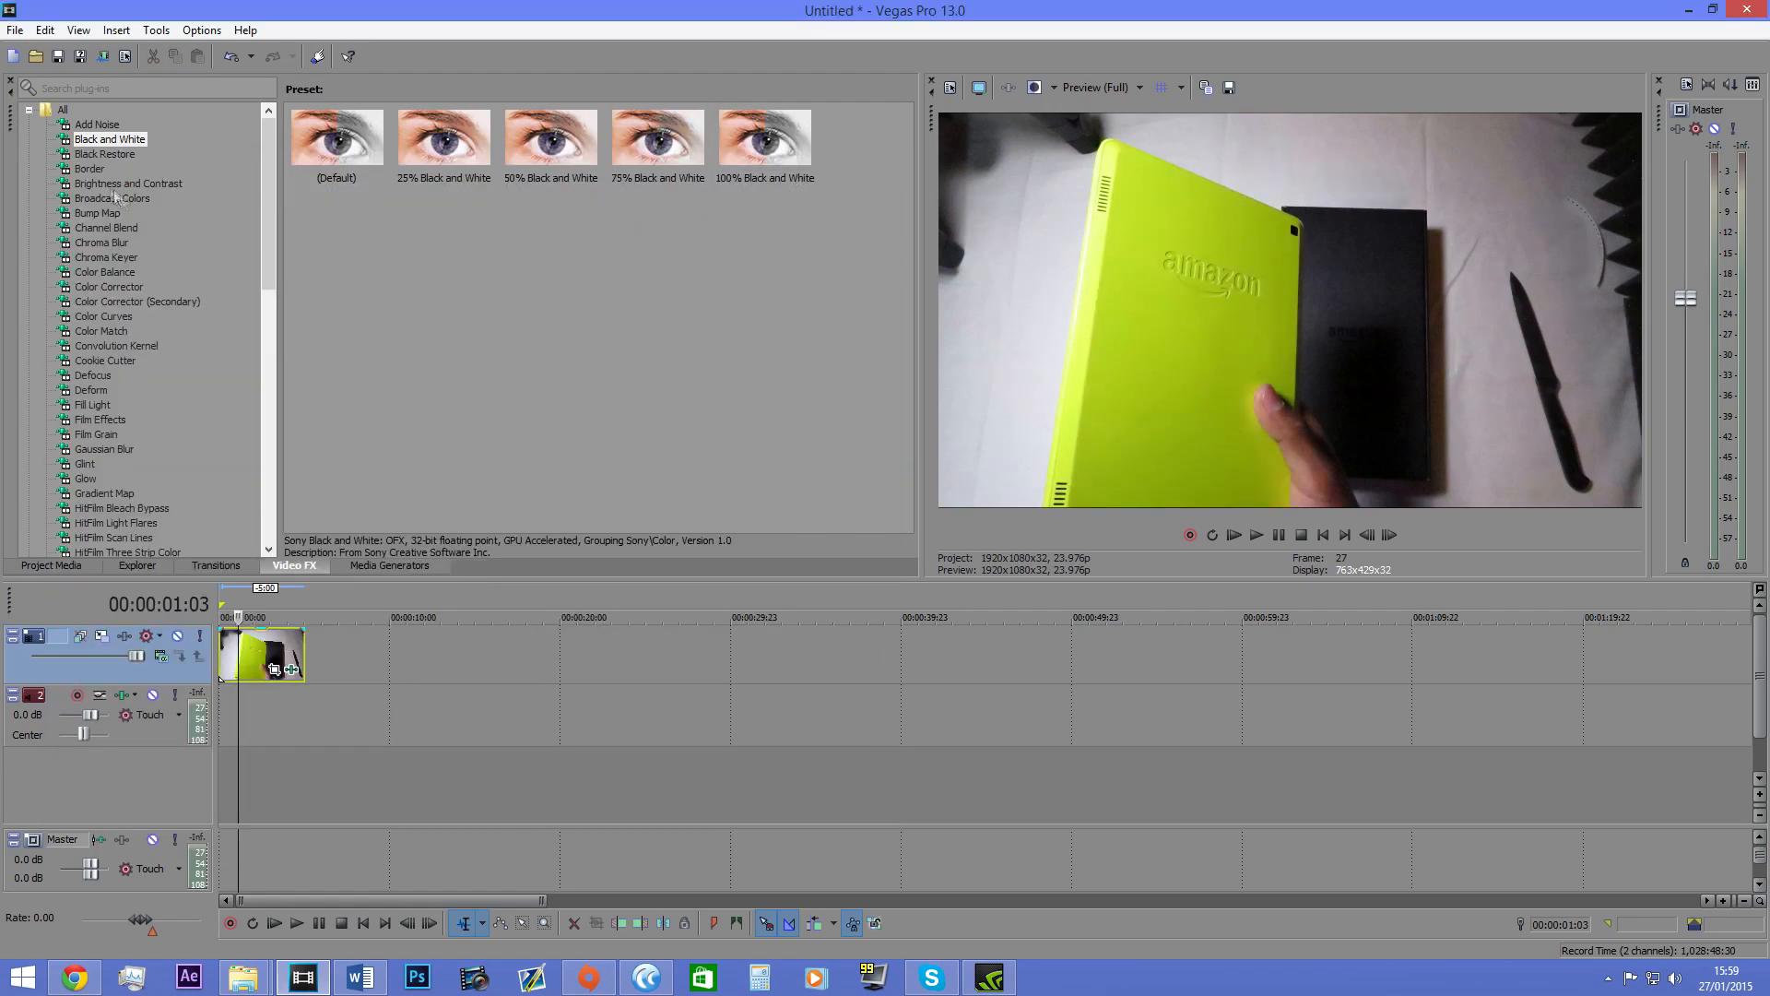
Step: Apply the Pyramid preset of the Border effect to the tablet picture, disable it and close the effect settings
click(90, 169)
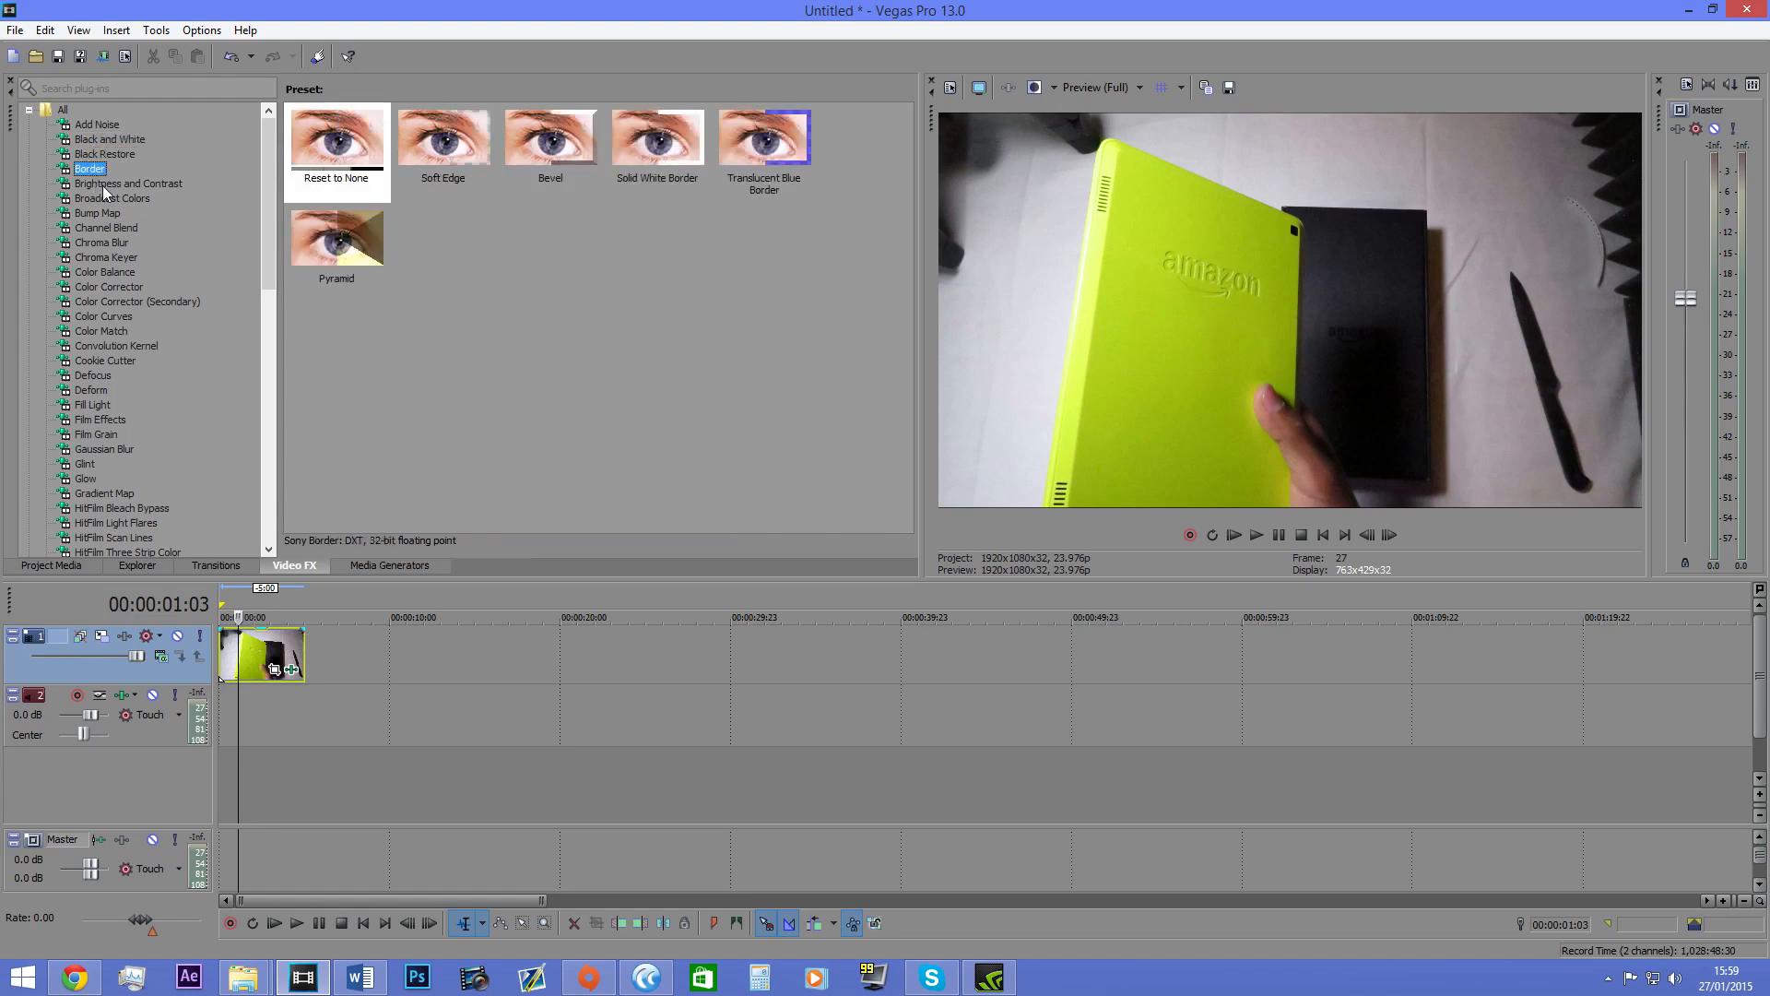
drag(337, 240, 276, 664)
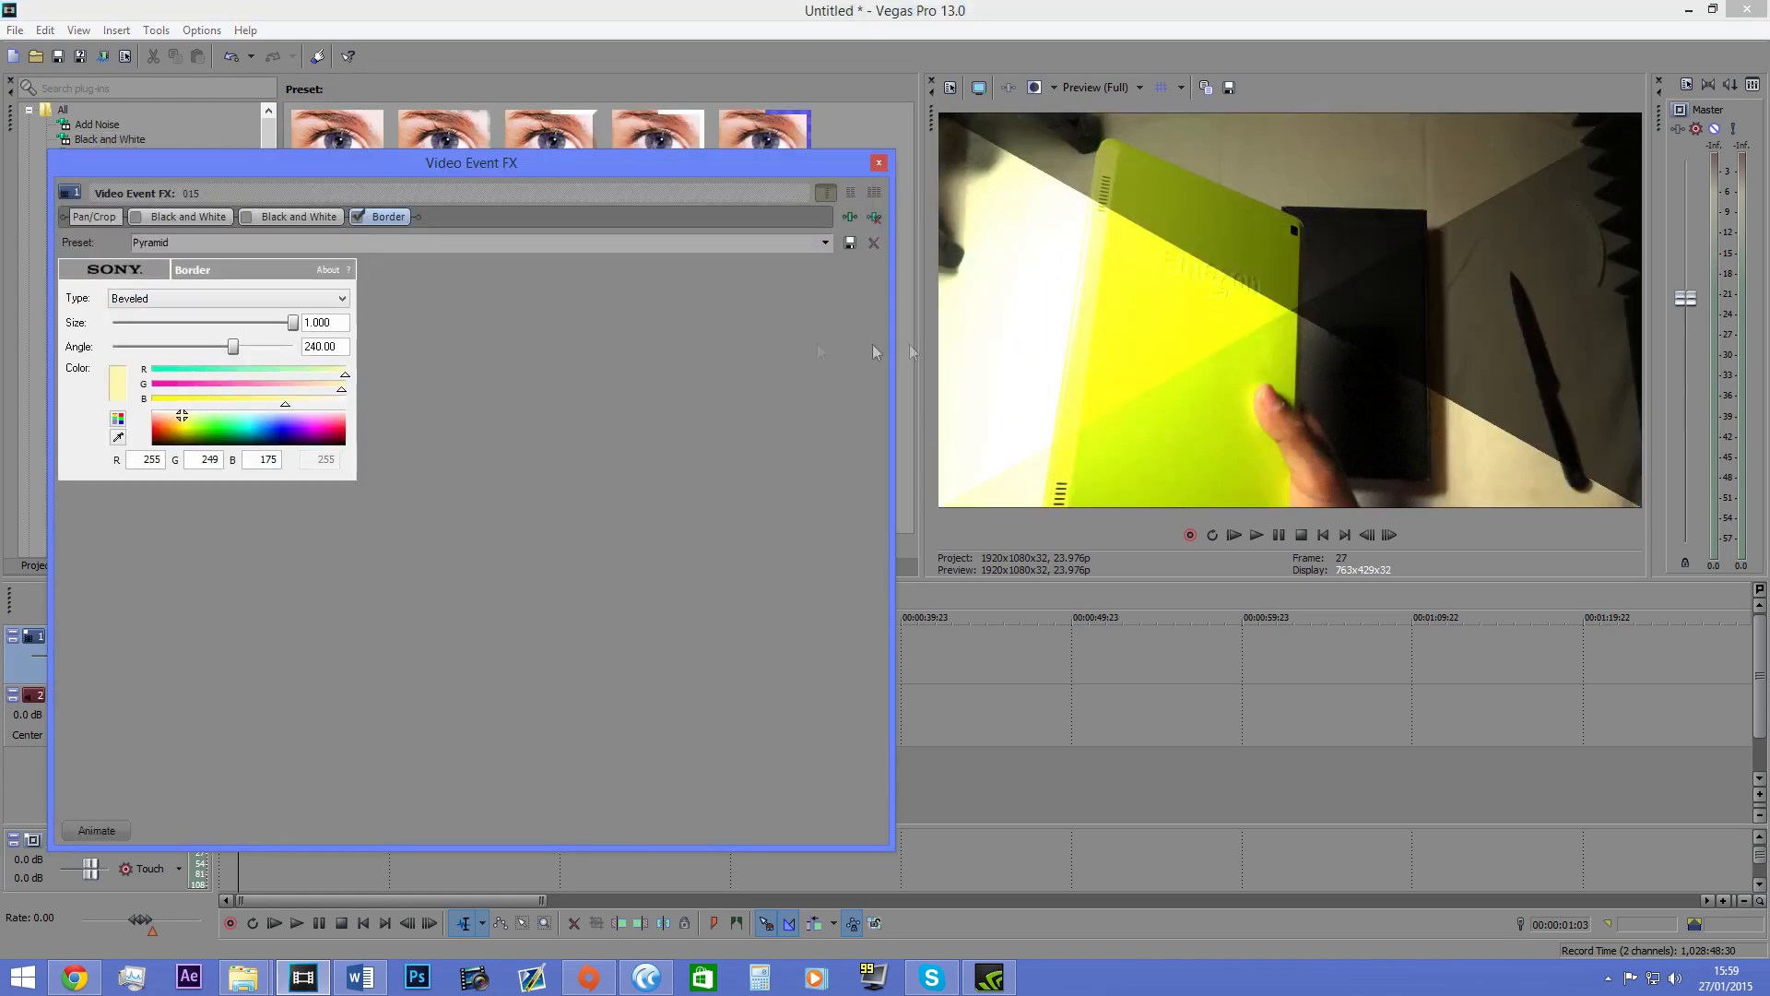
click(358, 216)
click(879, 162)
Step: Add the Translucent Blue Border preset to the tablet picture, turn it off and close the effect settings
drag(765, 139, 277, 657)
click(878, 163)
click(291, 671)
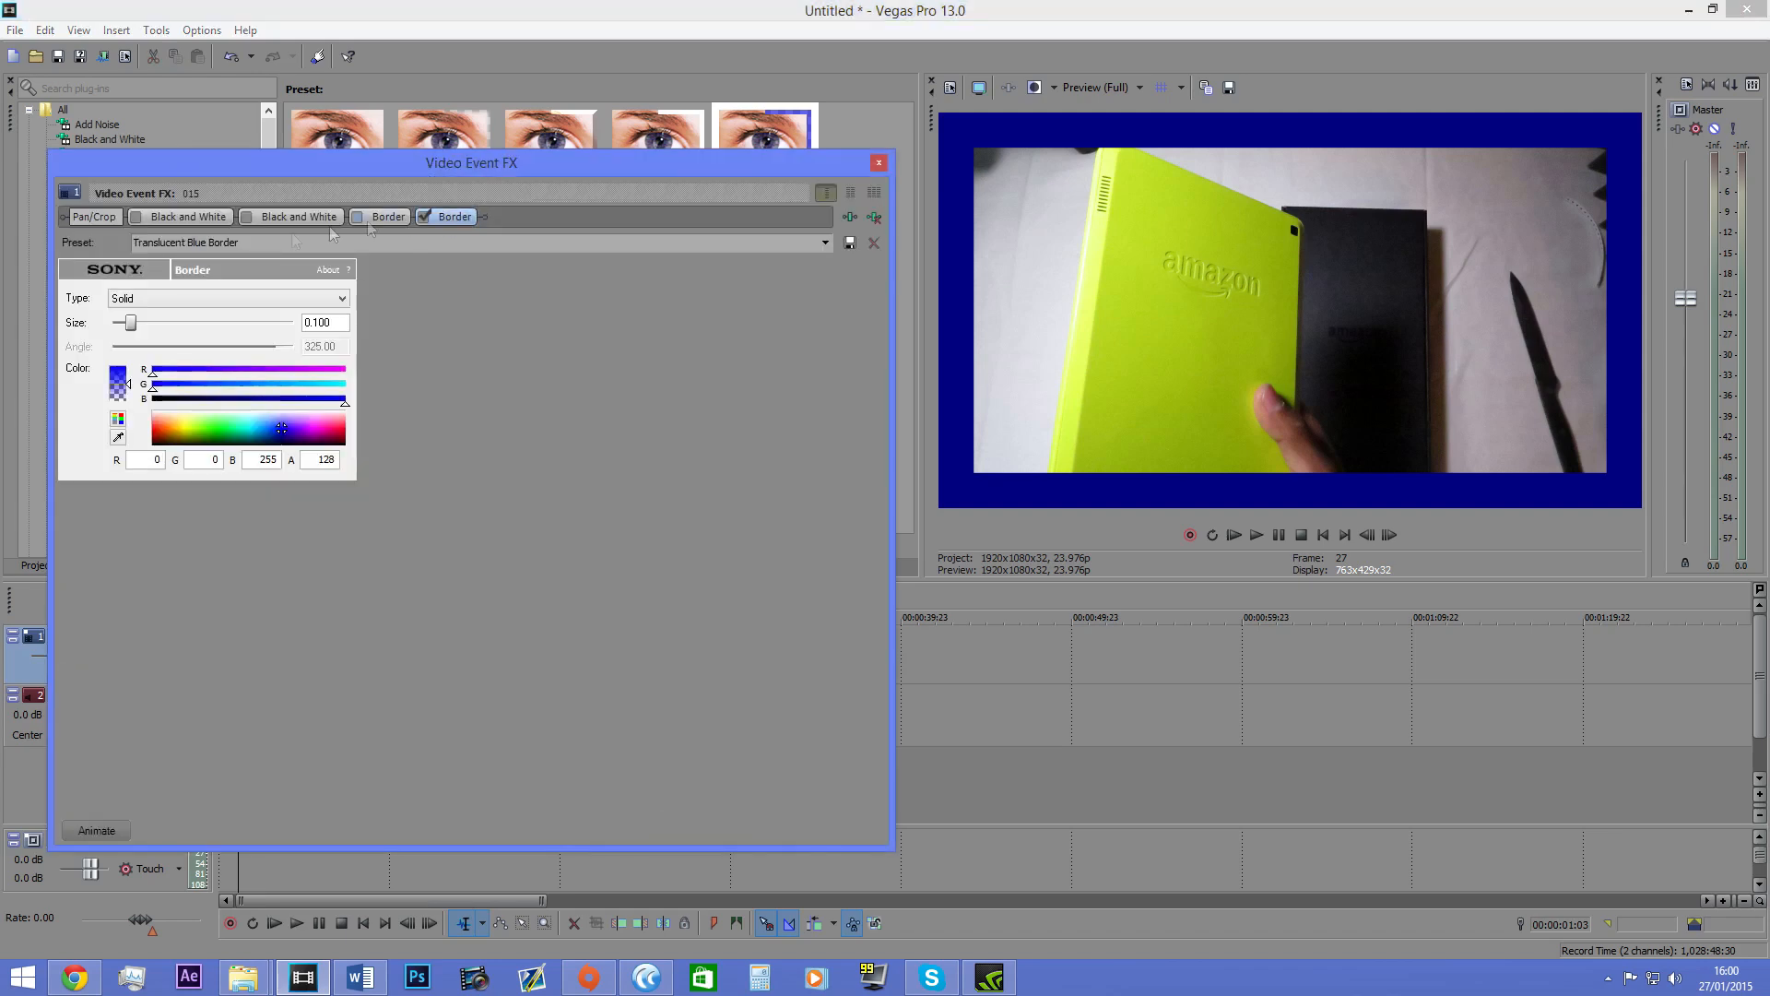
click(424, 217)
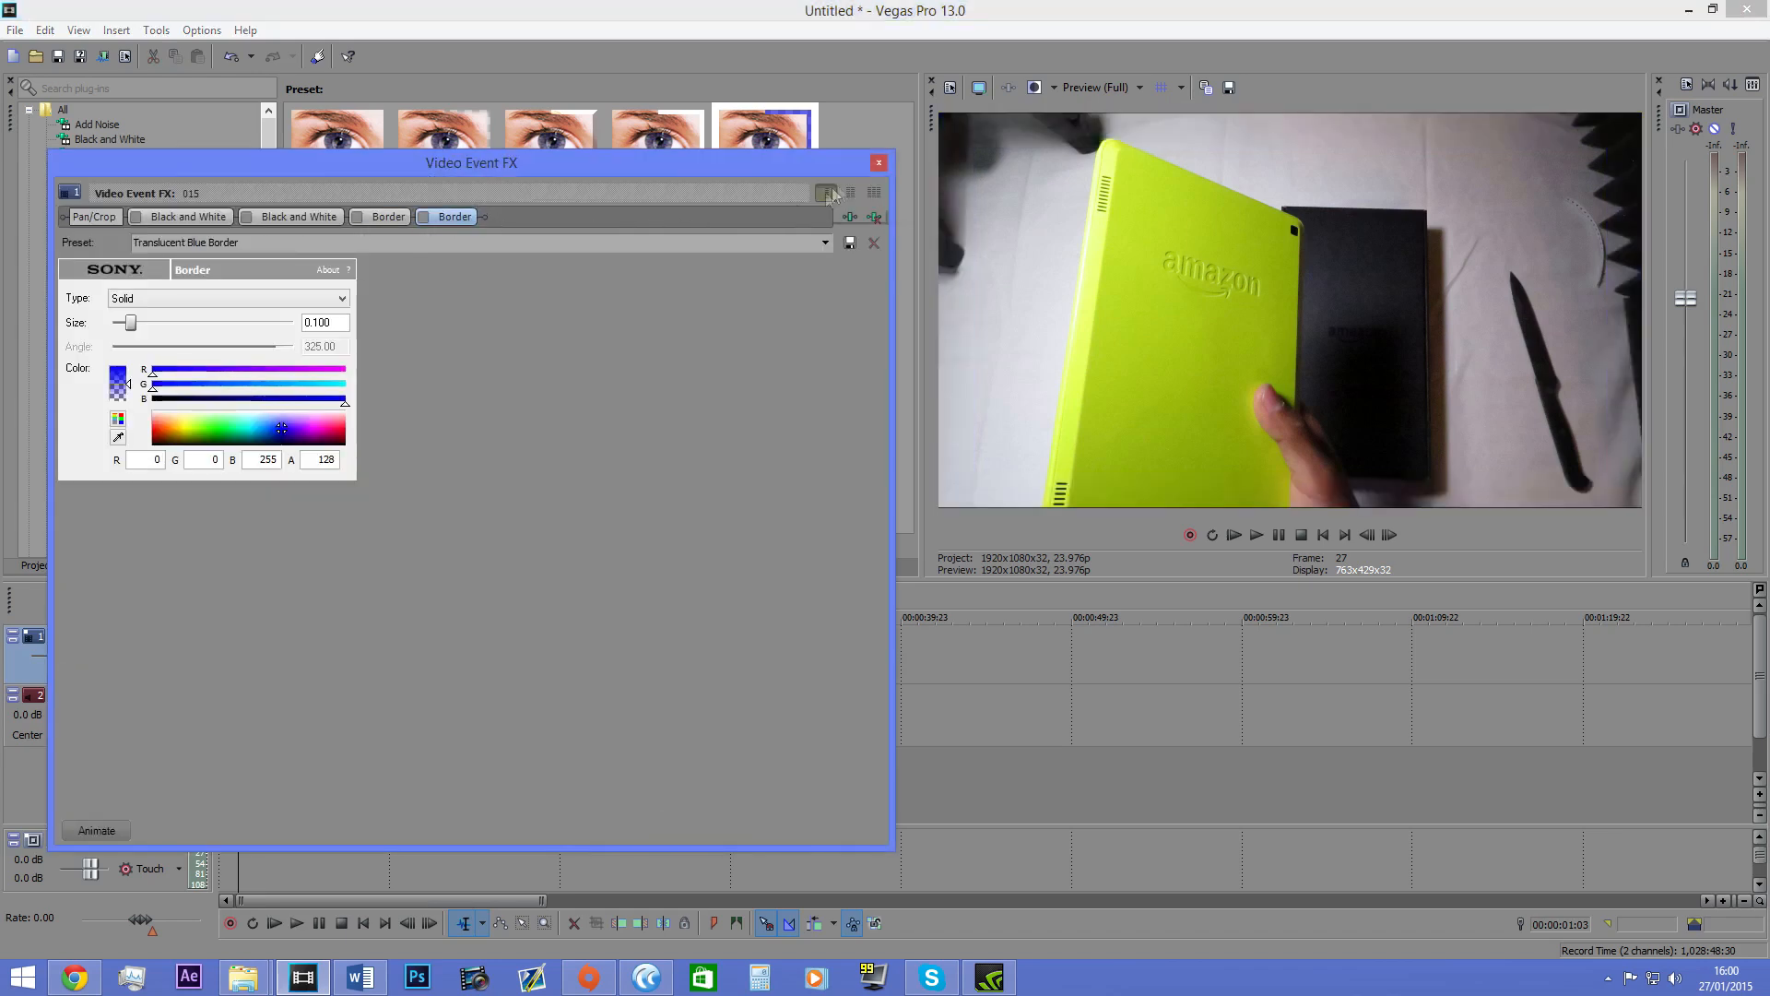
click(878, 162)
Step: Look through the presets of the video effects from Broadcast Colors down to Chroma Keyer
click(145, 199)
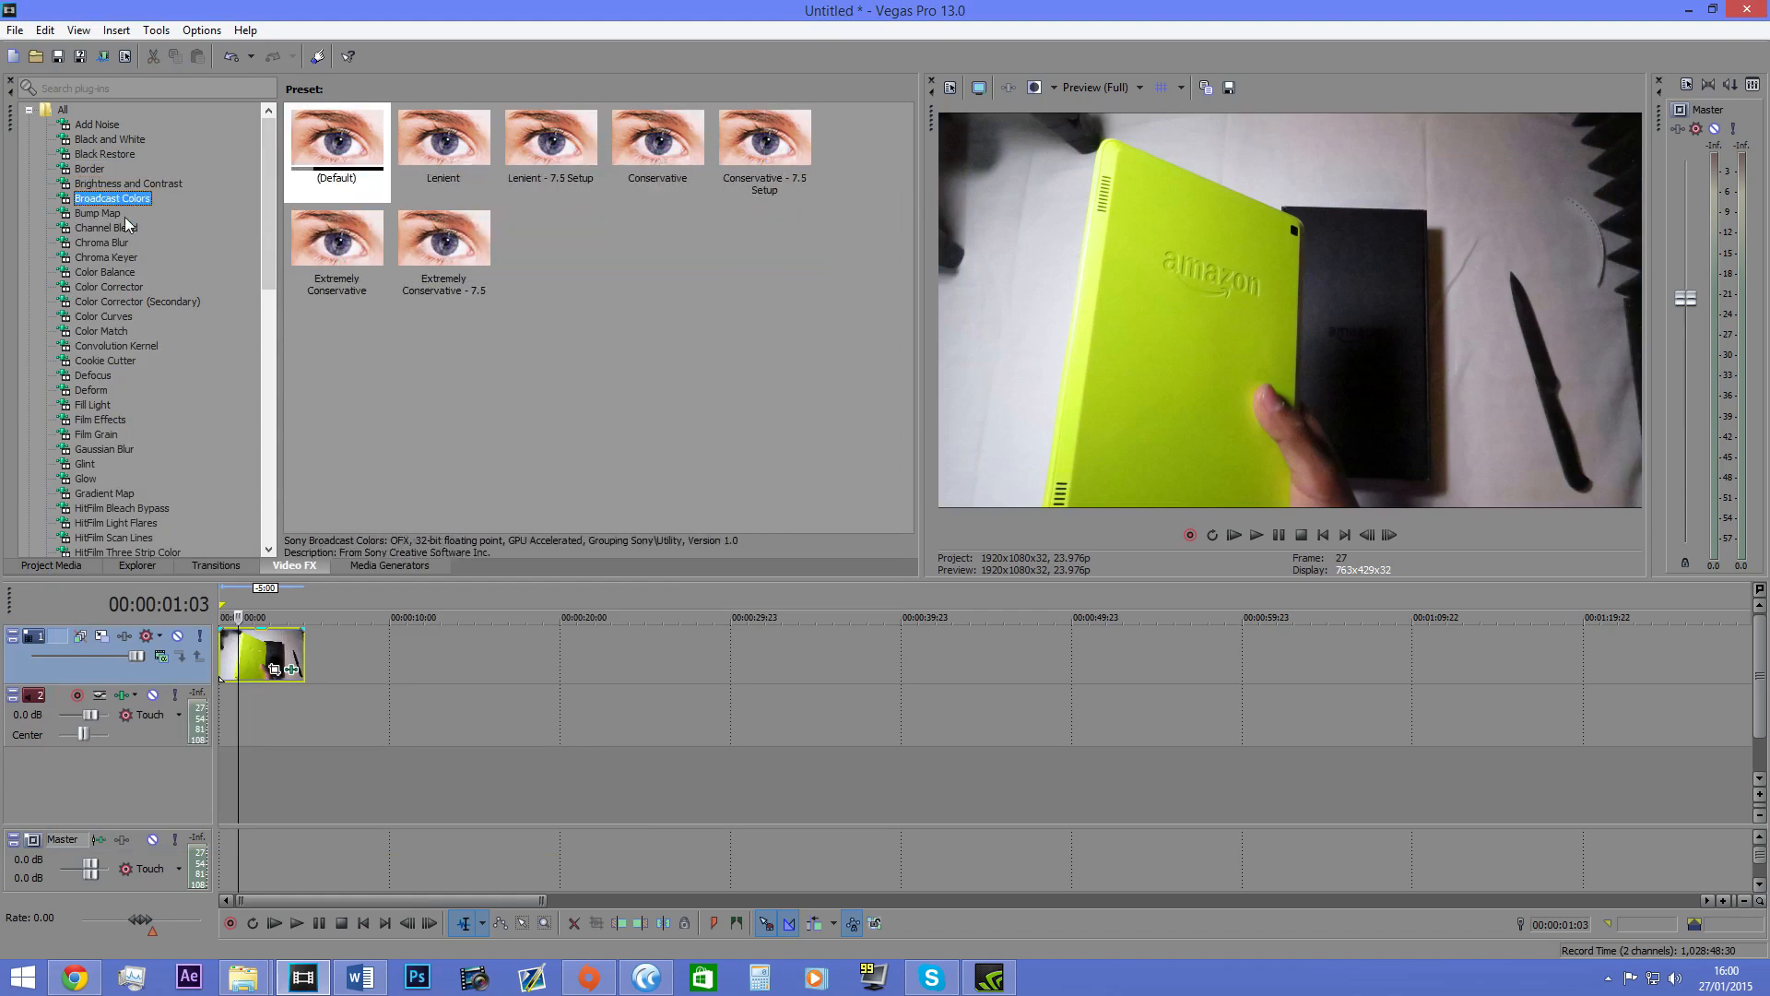
click(110, 213)
key(Down)
key(Down)
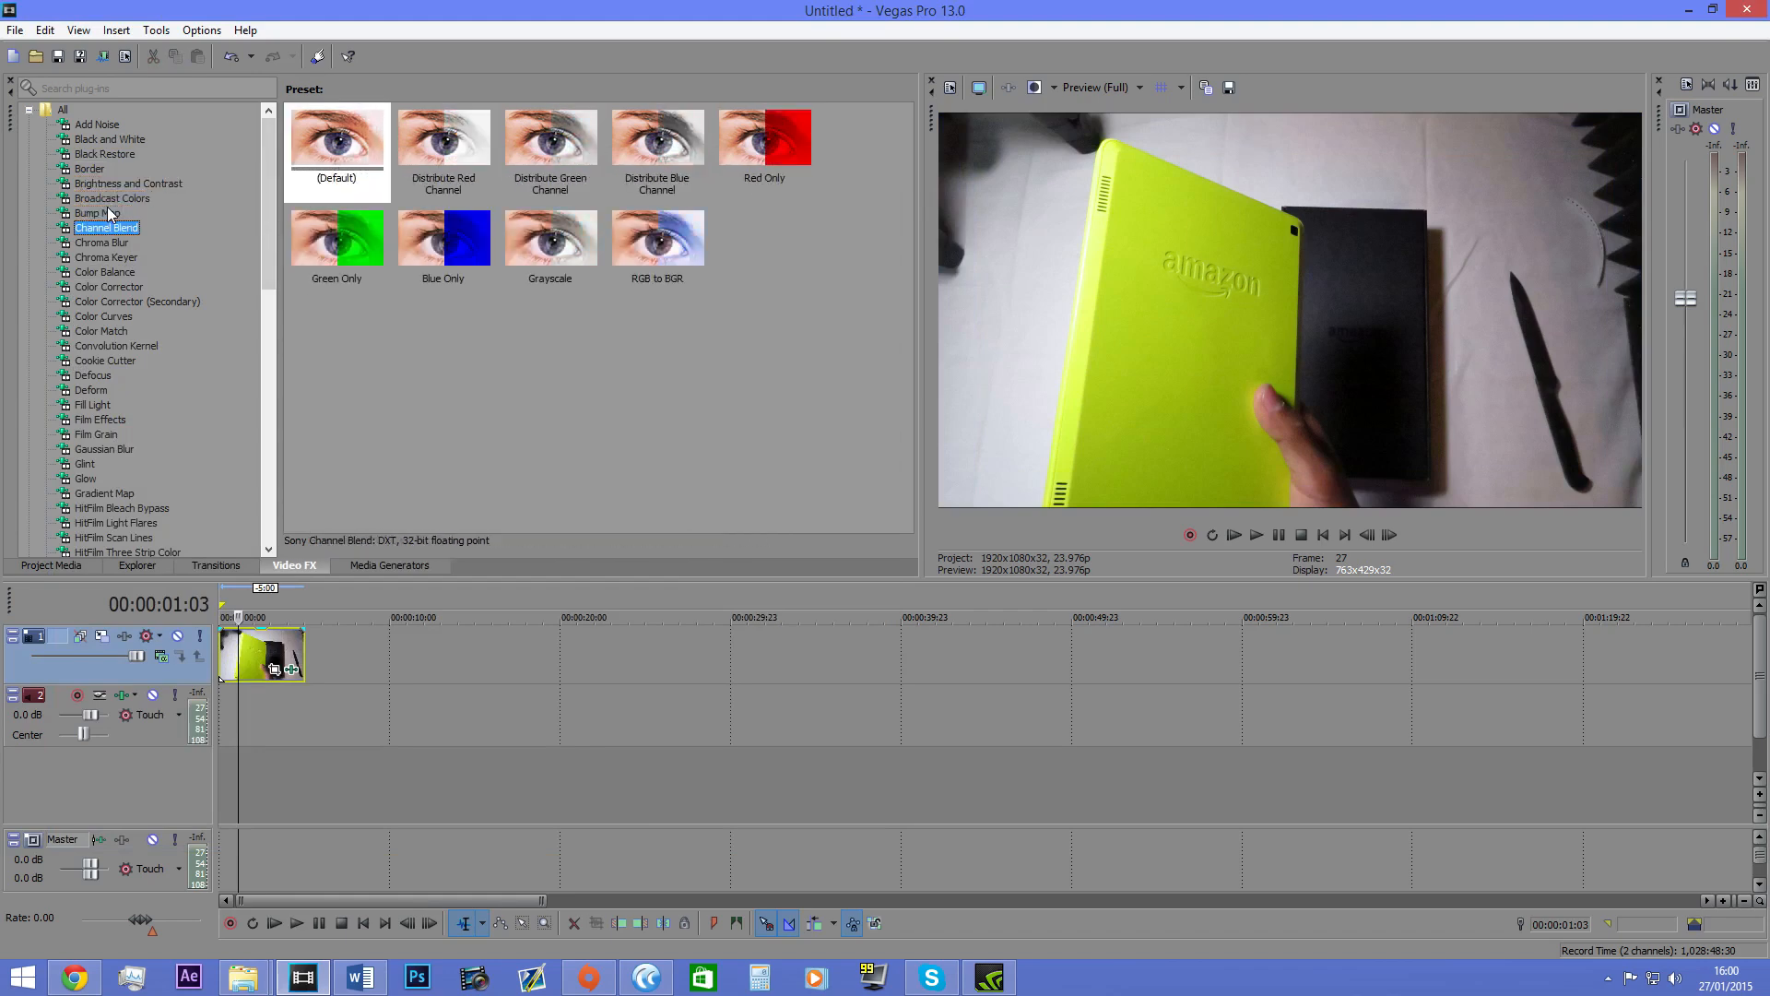
key(Up)
key(Down)
key(Down)
key(Down)
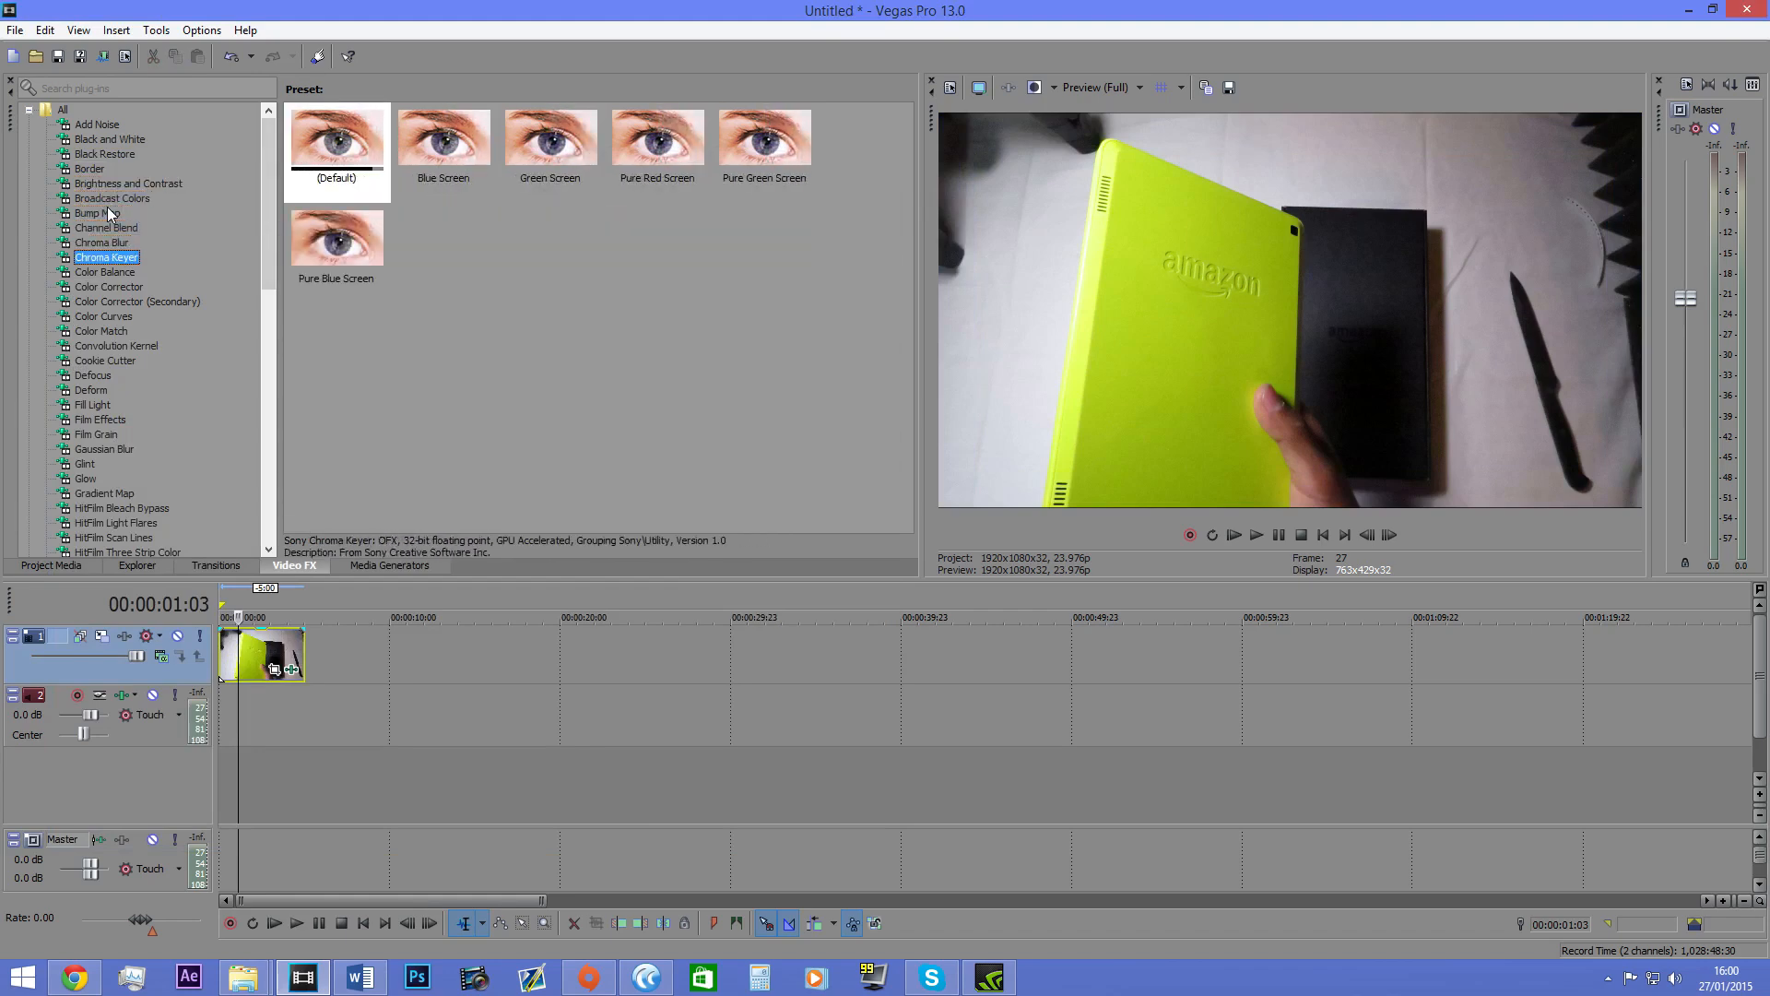
key(Up)
Step: Apply the Chroma Keyer's Green Screen preset to the tablet picture, disable it and close its settings
drag(553, 143, 406, 726)
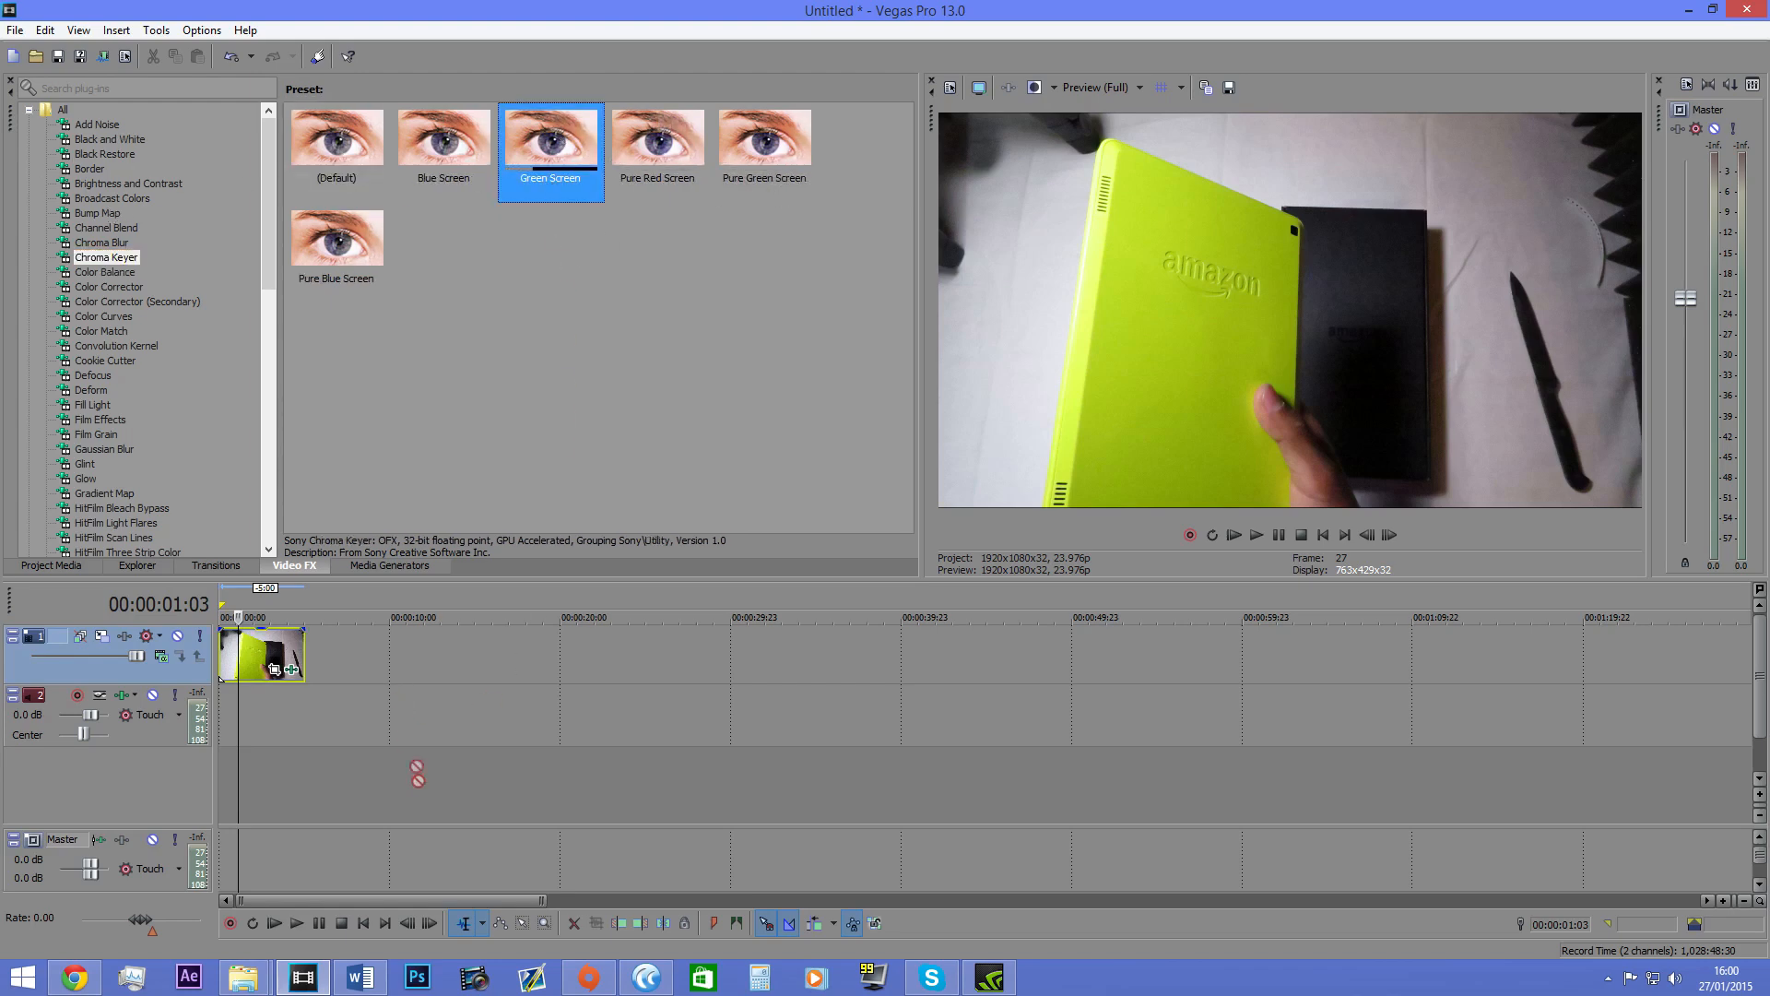
drag(277, 646, 277, 645)
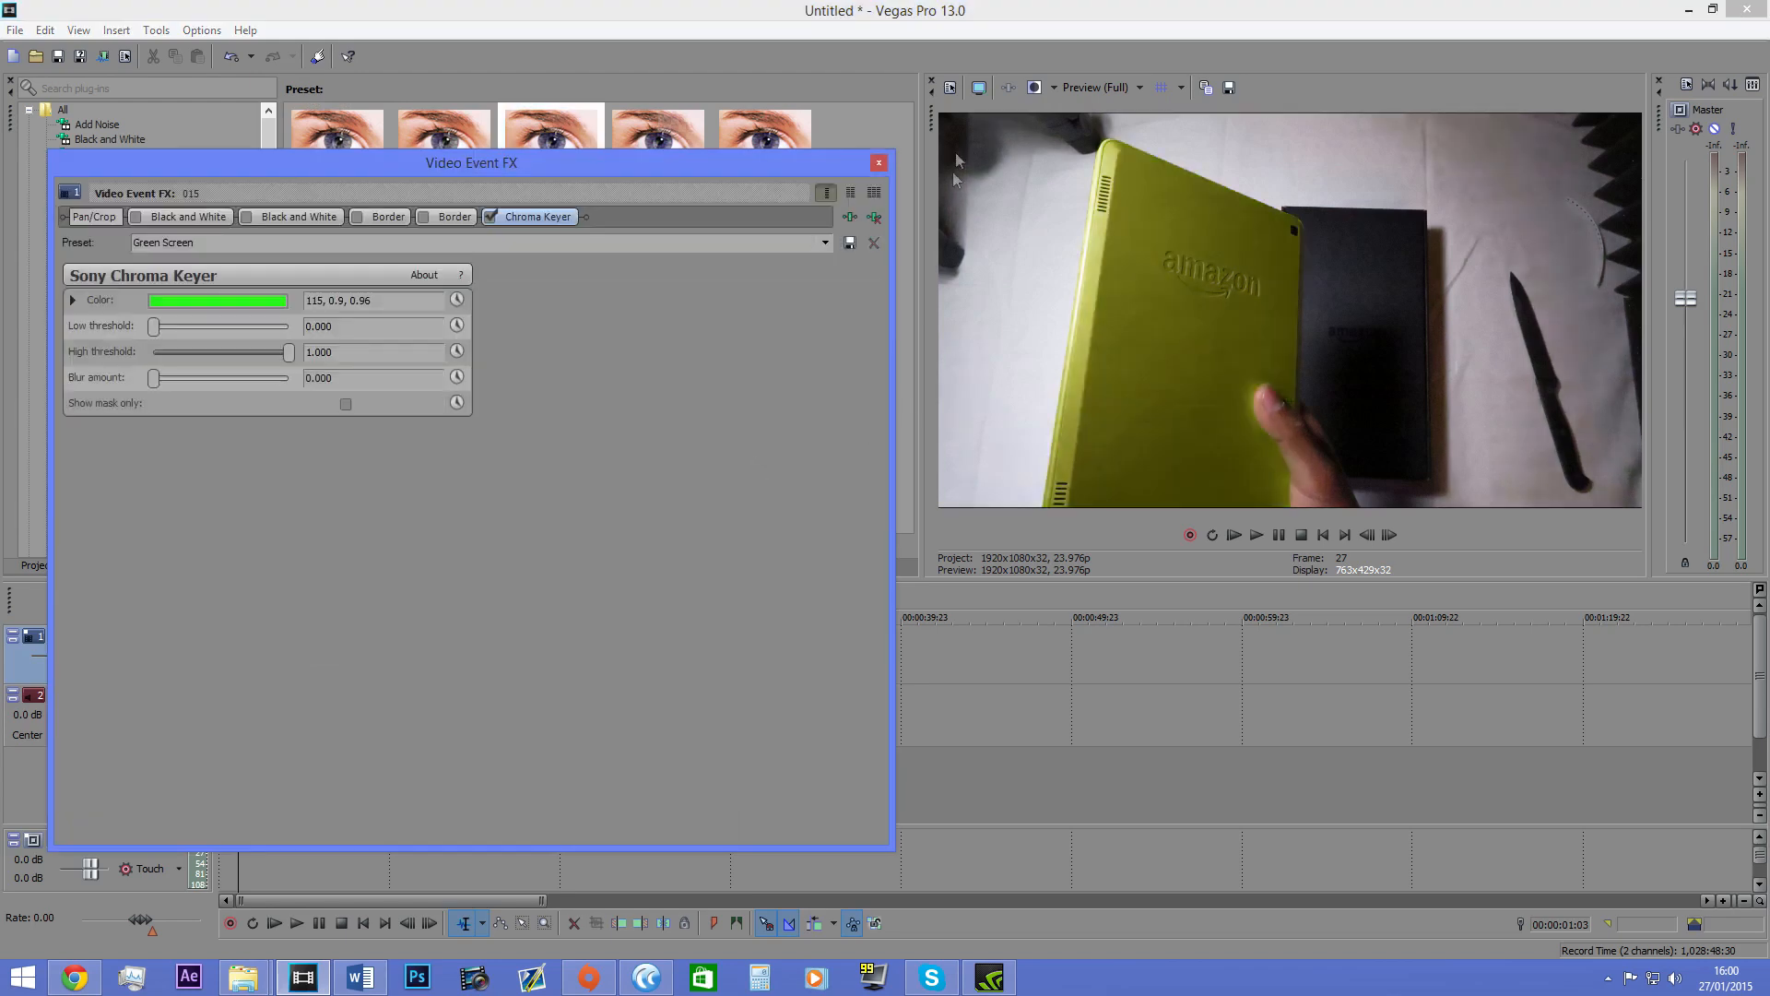
click(489, 216)
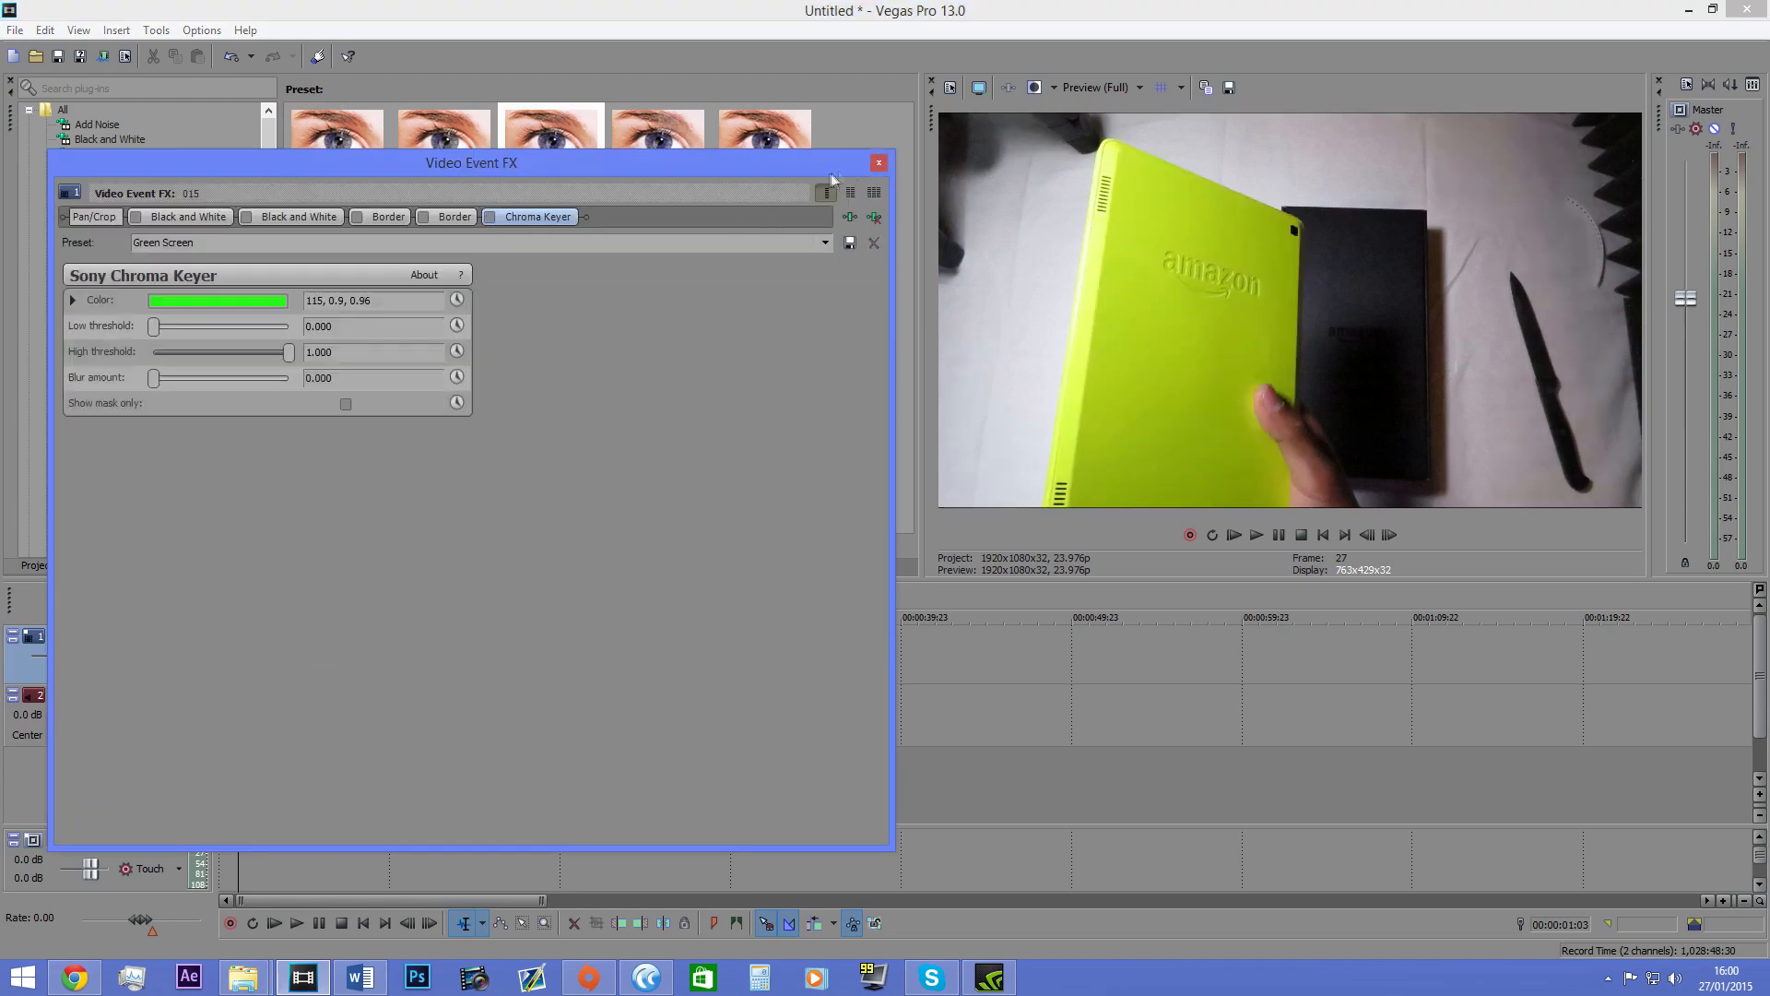
click(881, 163)
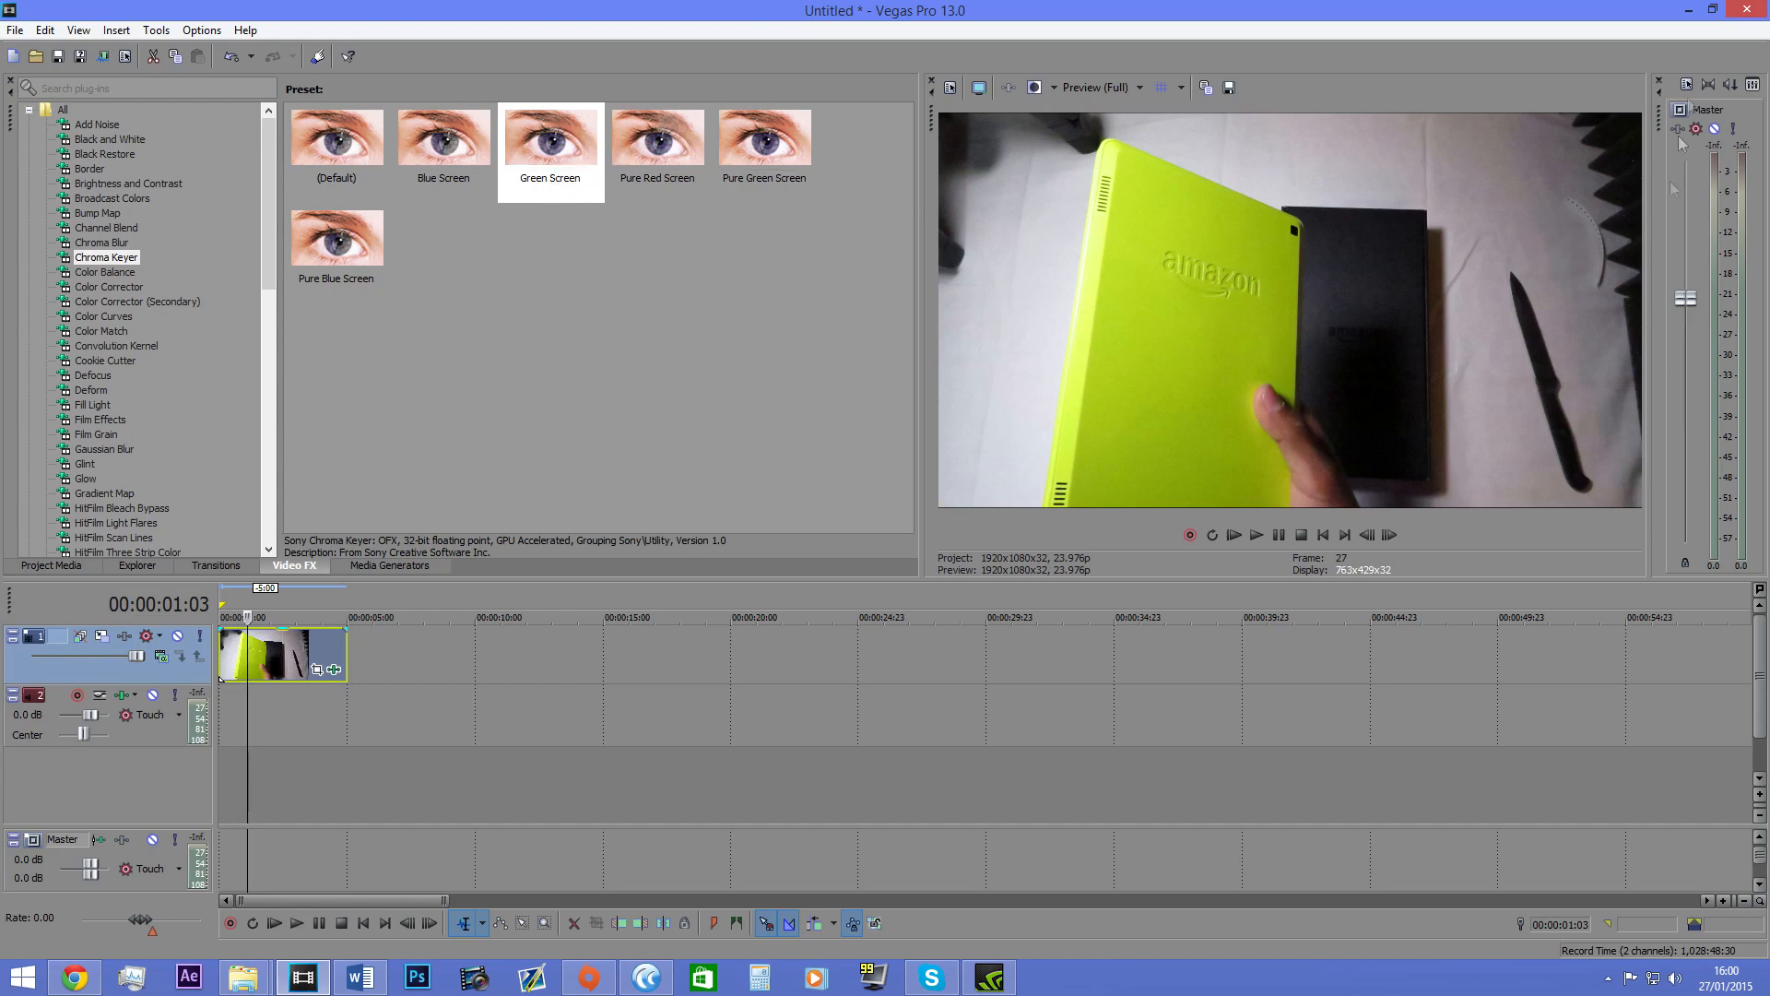
Step: Select the Green Screen preset and place the playhead at the end of the tablet picture, at 00:00:05:00
click(507, 249)
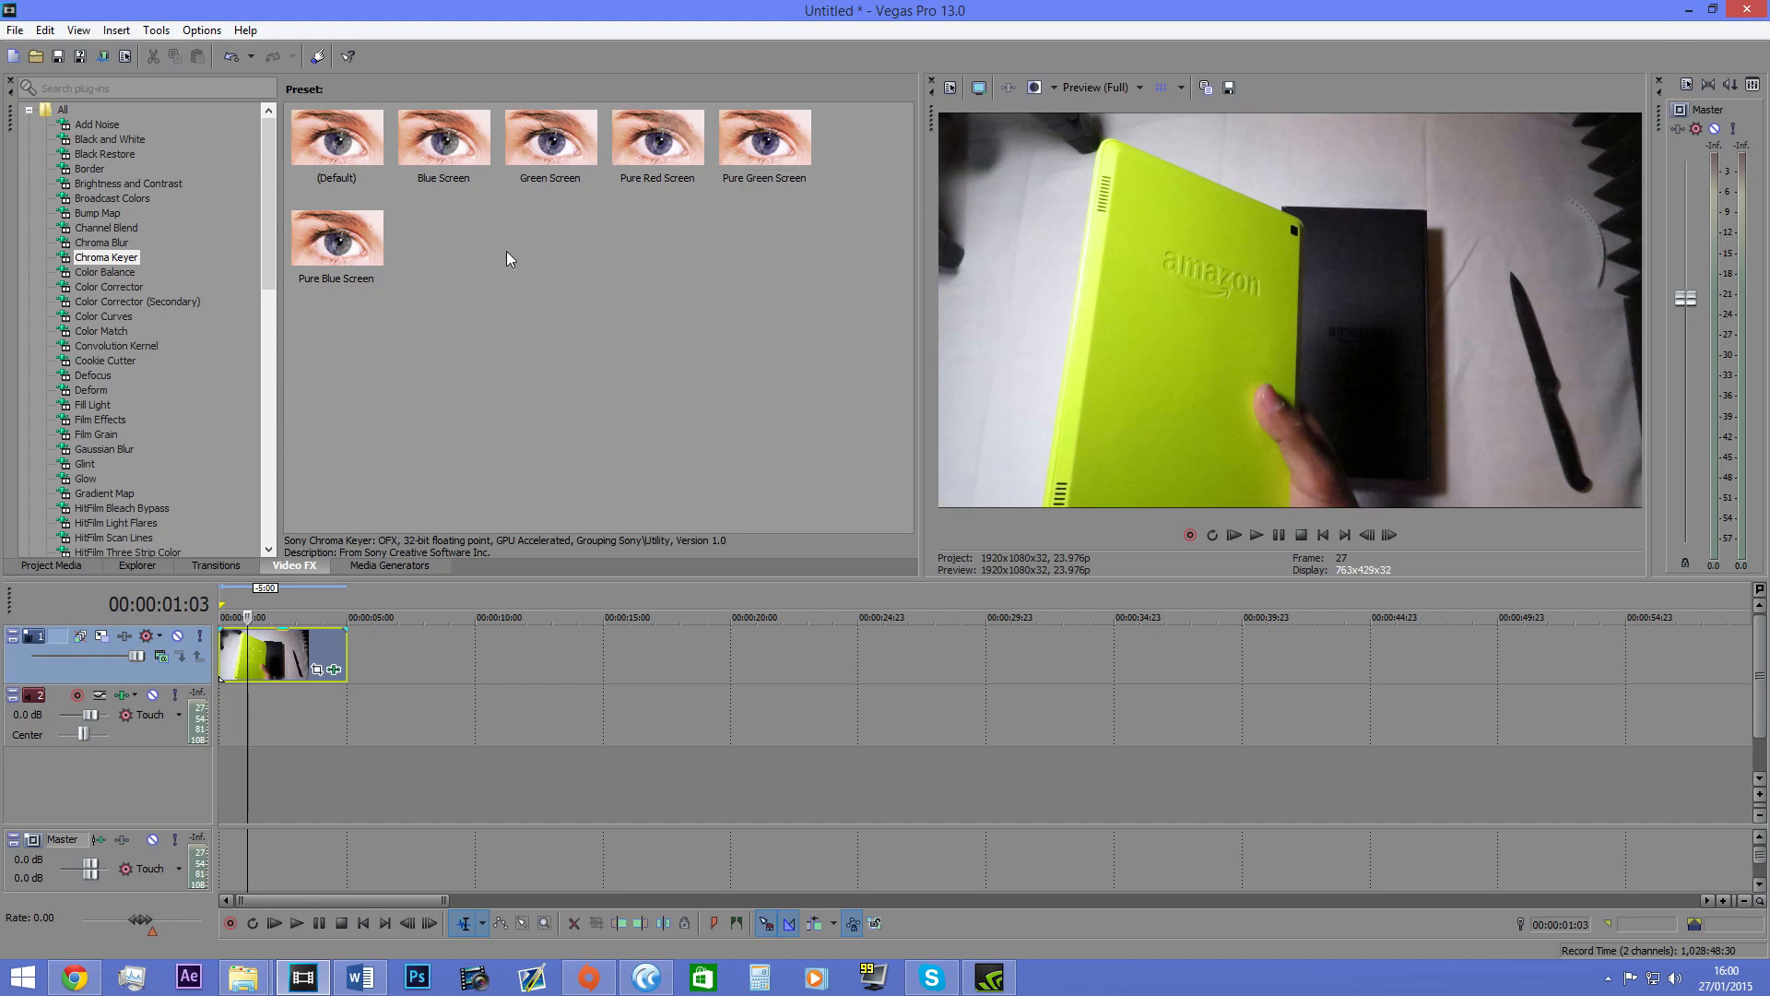
click(559, 143)
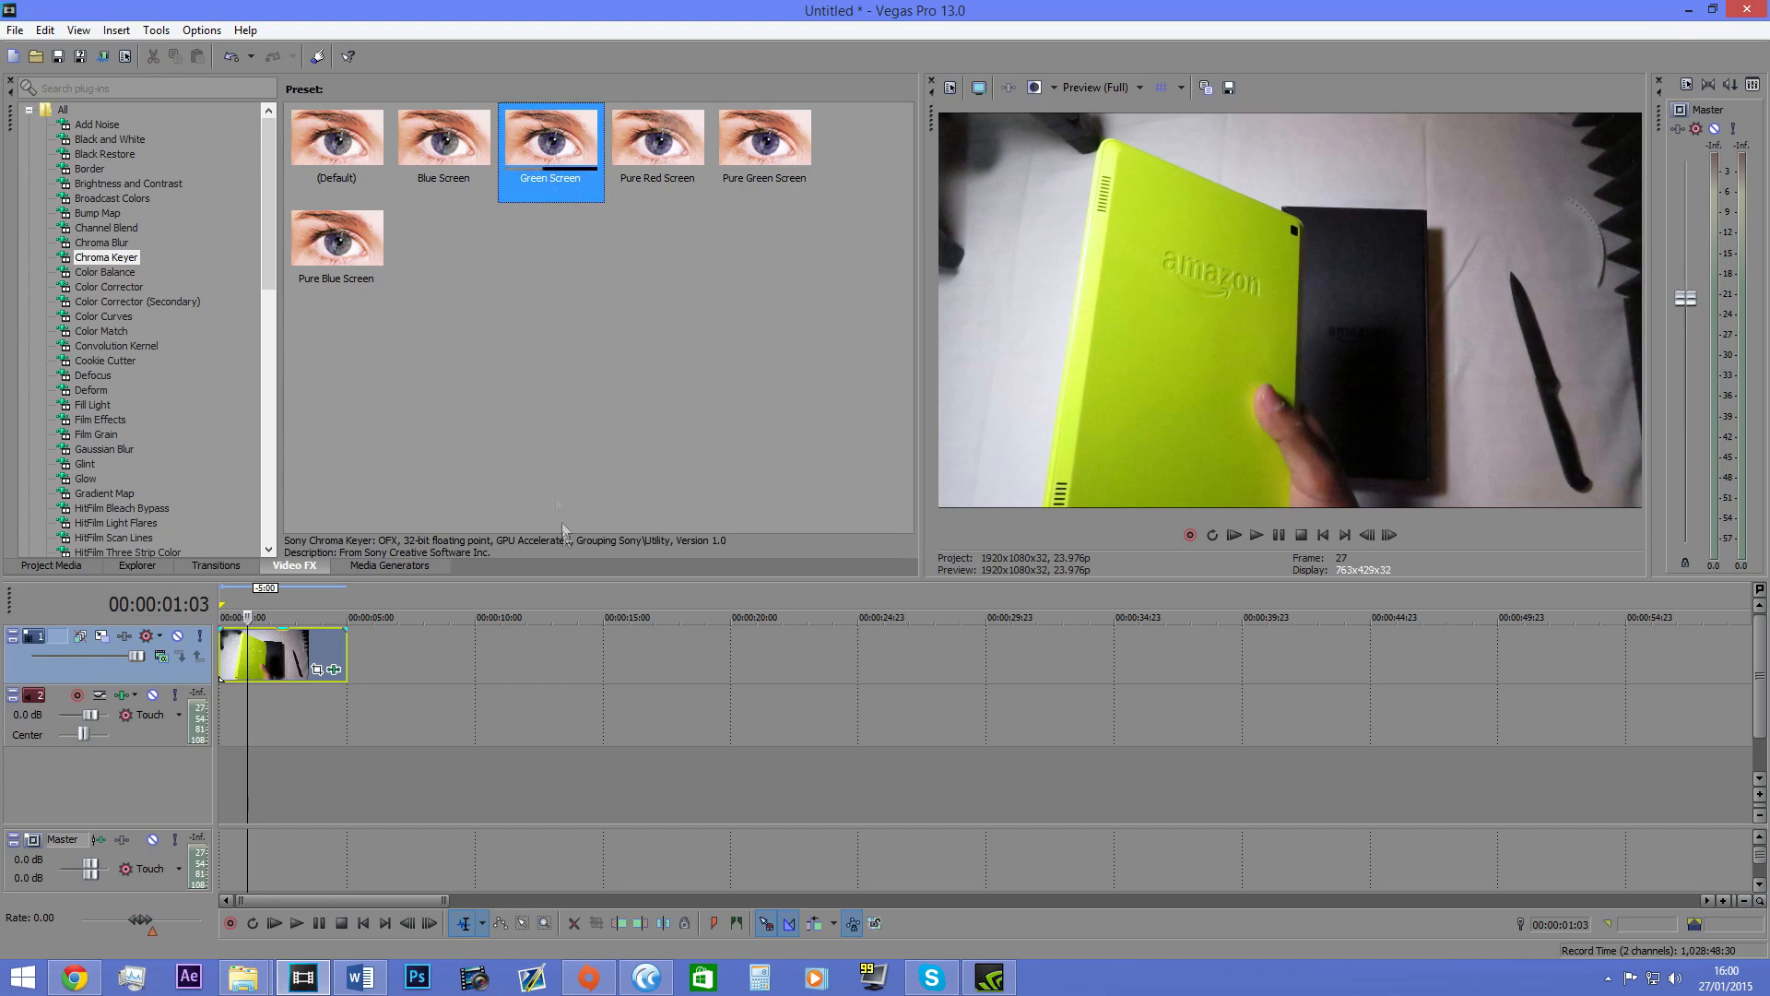
click(342, 640)
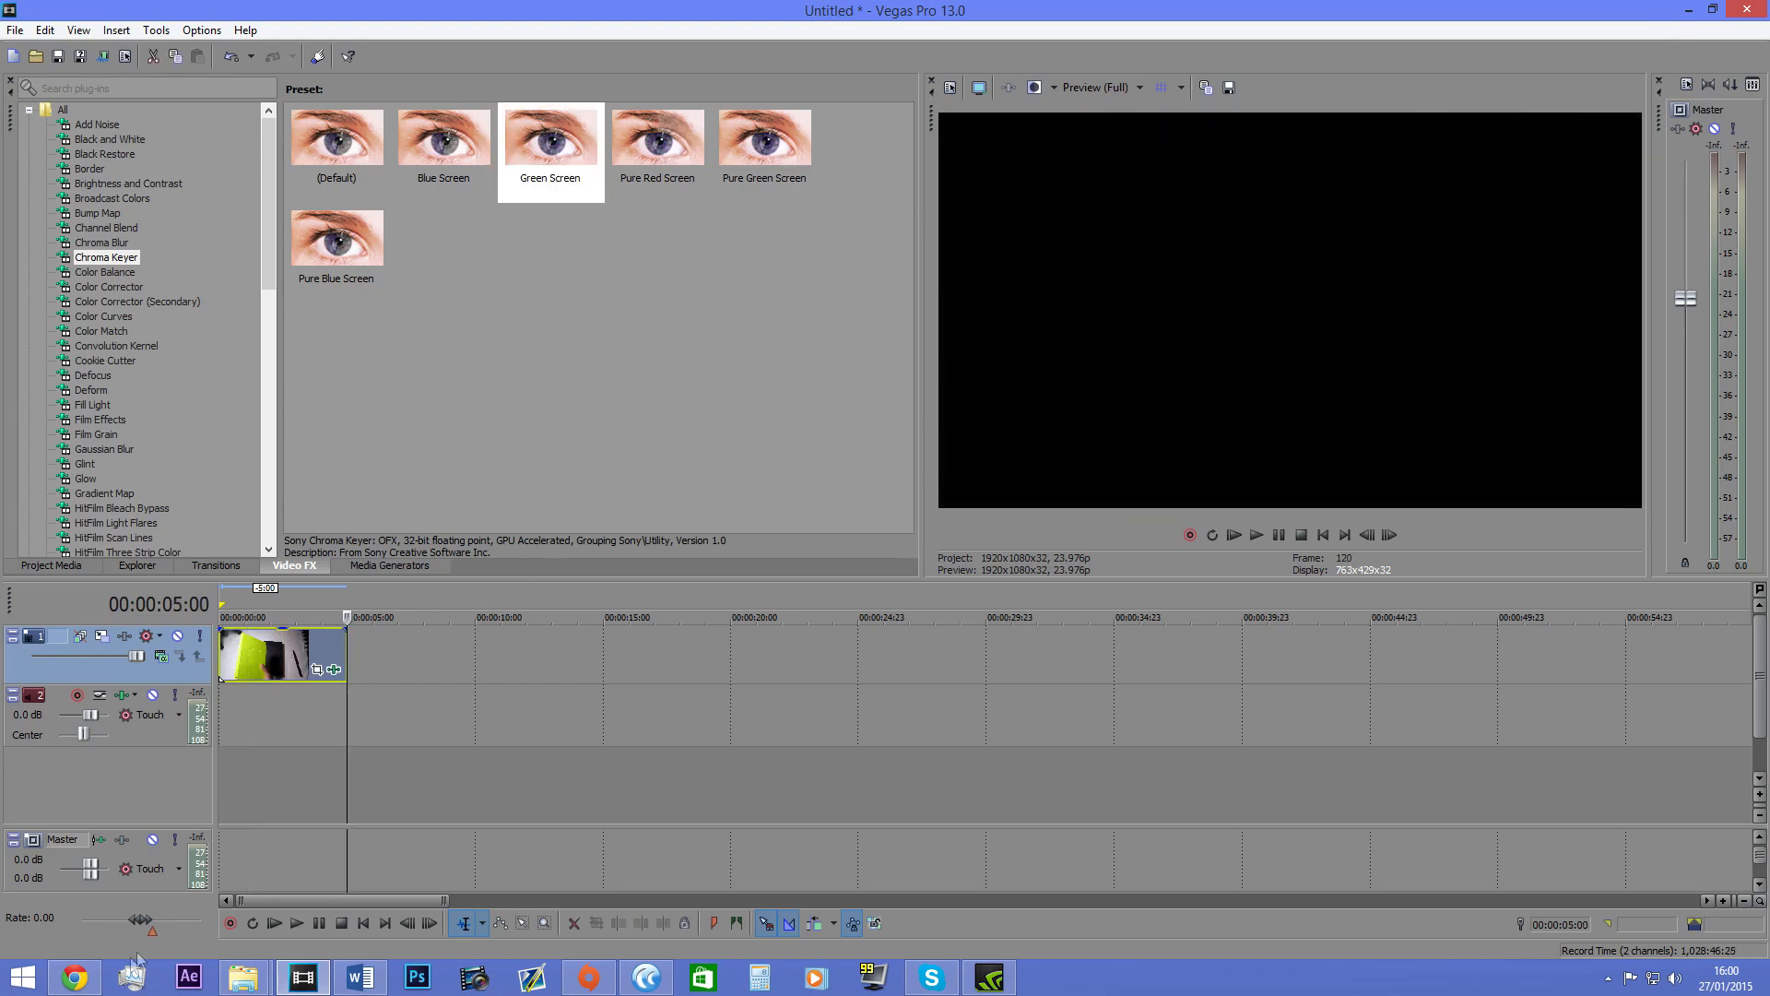
Step: Open a new maximized Chrome window and search Google Images for "green screen"
right_click(73, 977)
click(83, 888)
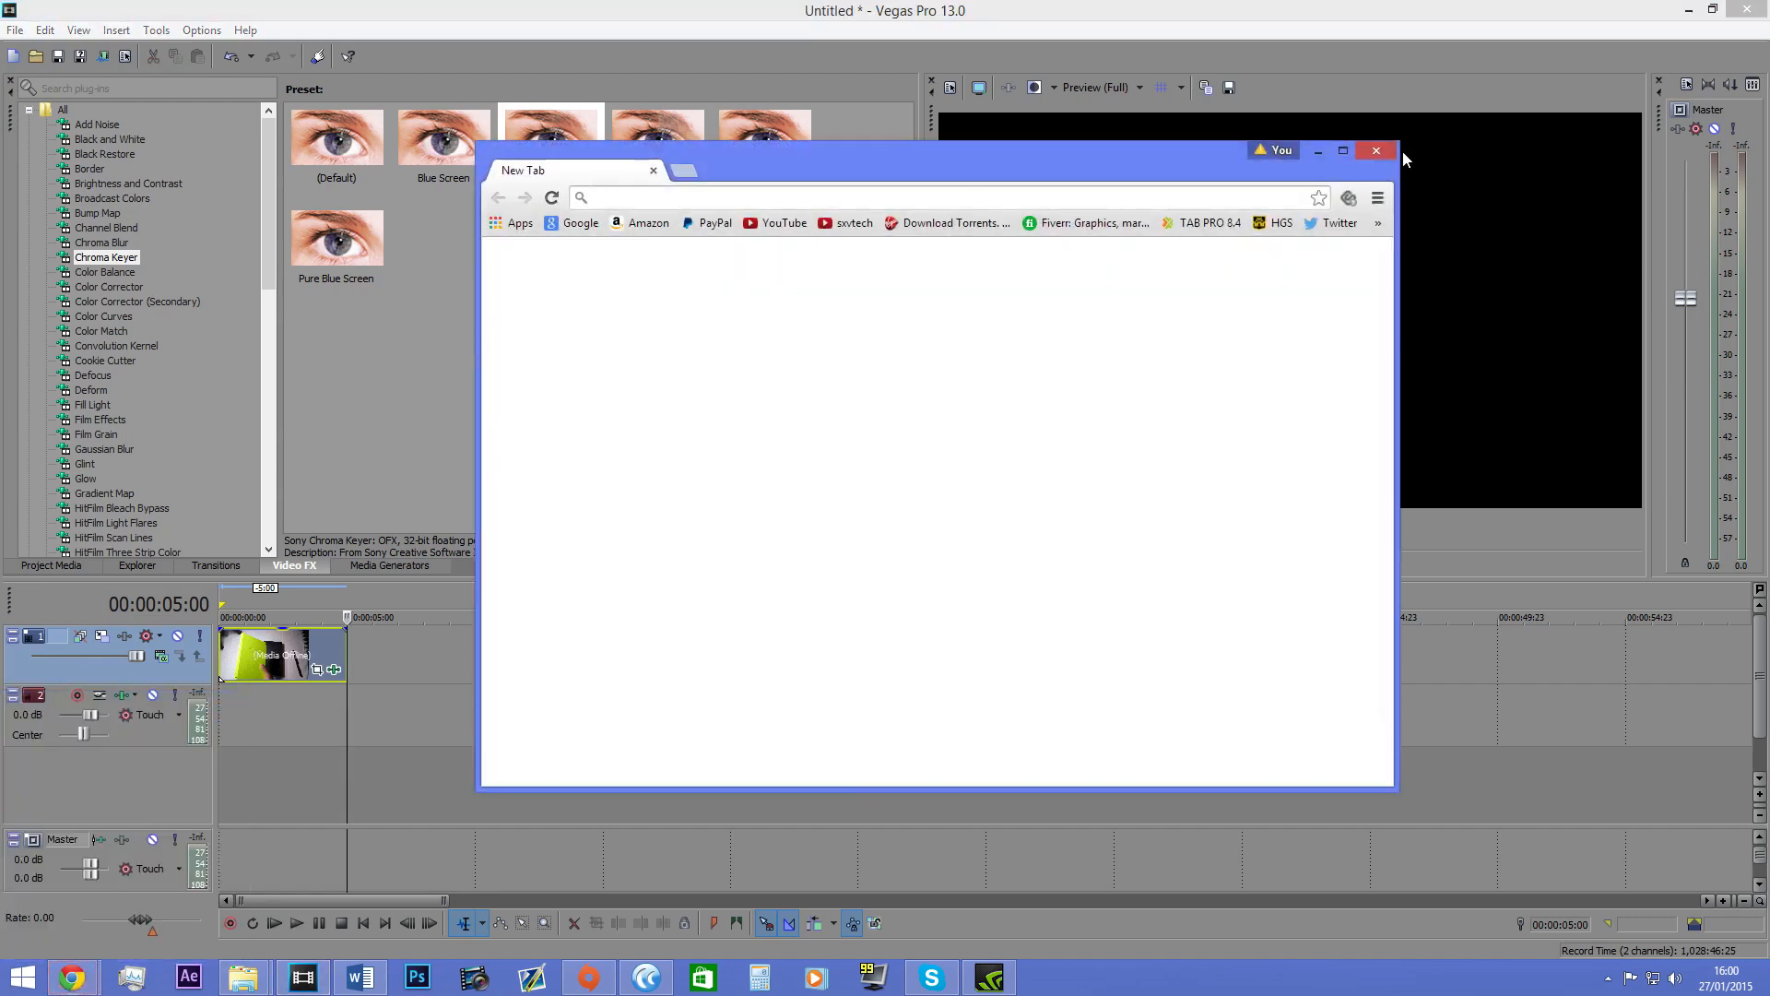
click(1340, 152)
click(652, 341)
text(green screen)
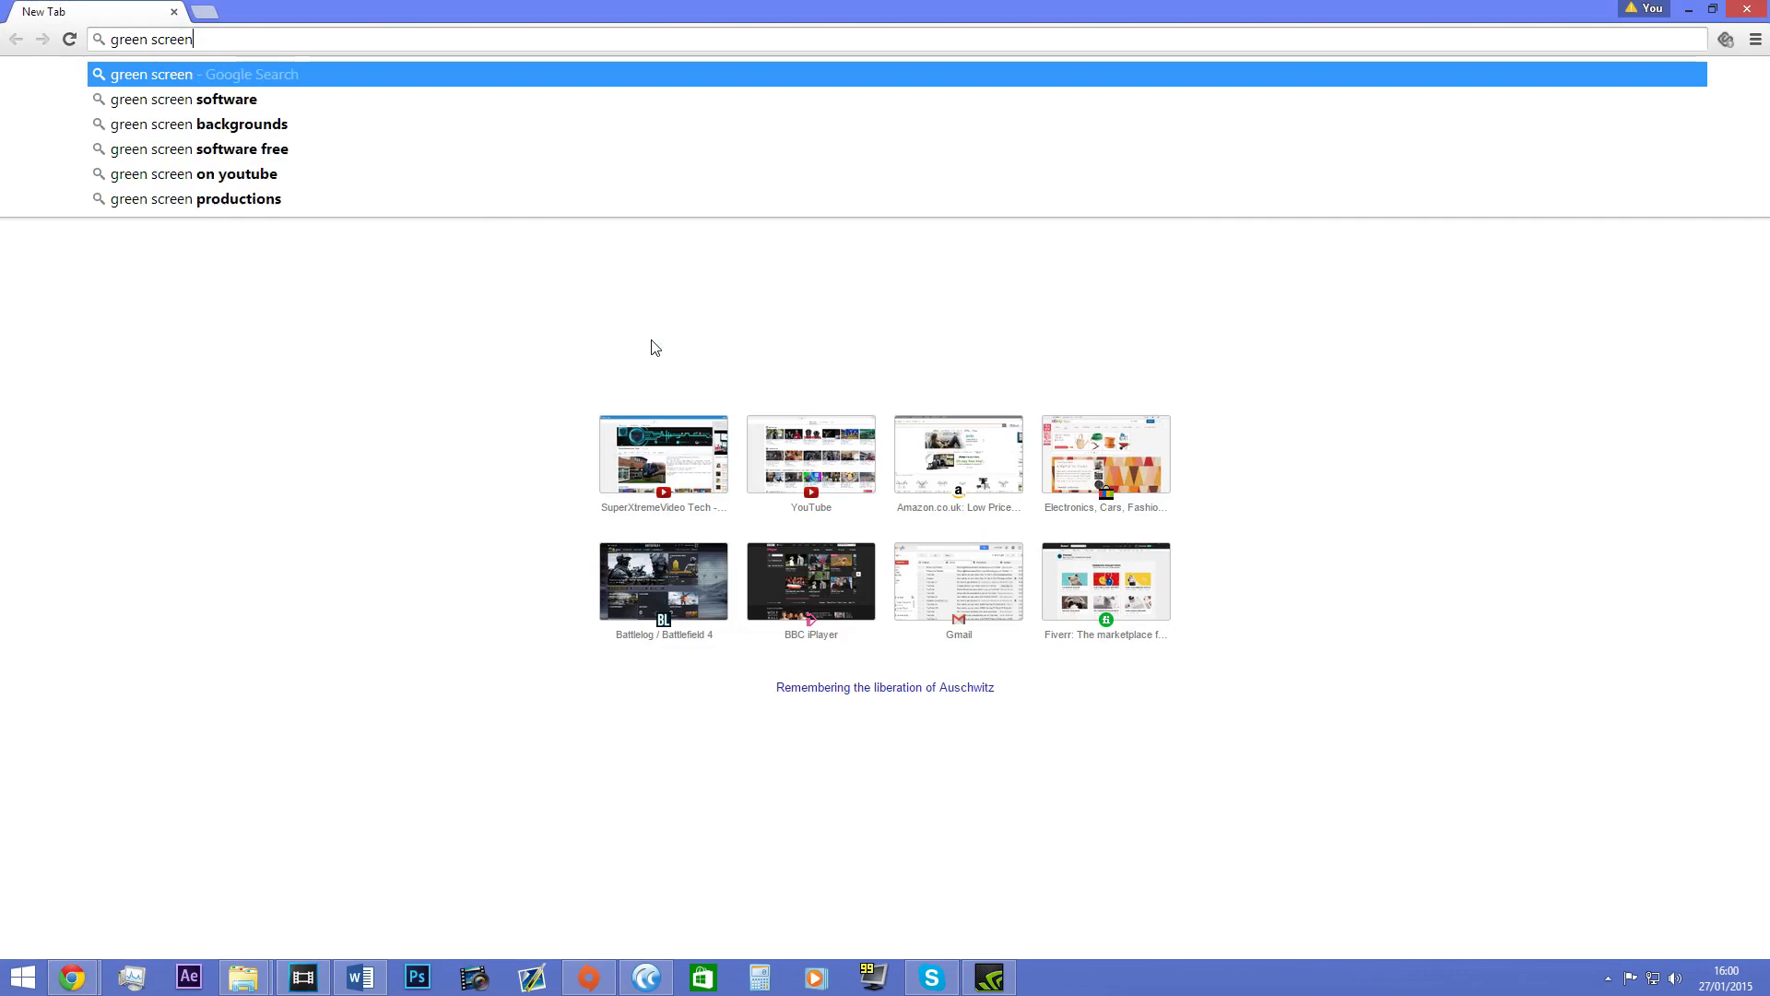
key(Return)
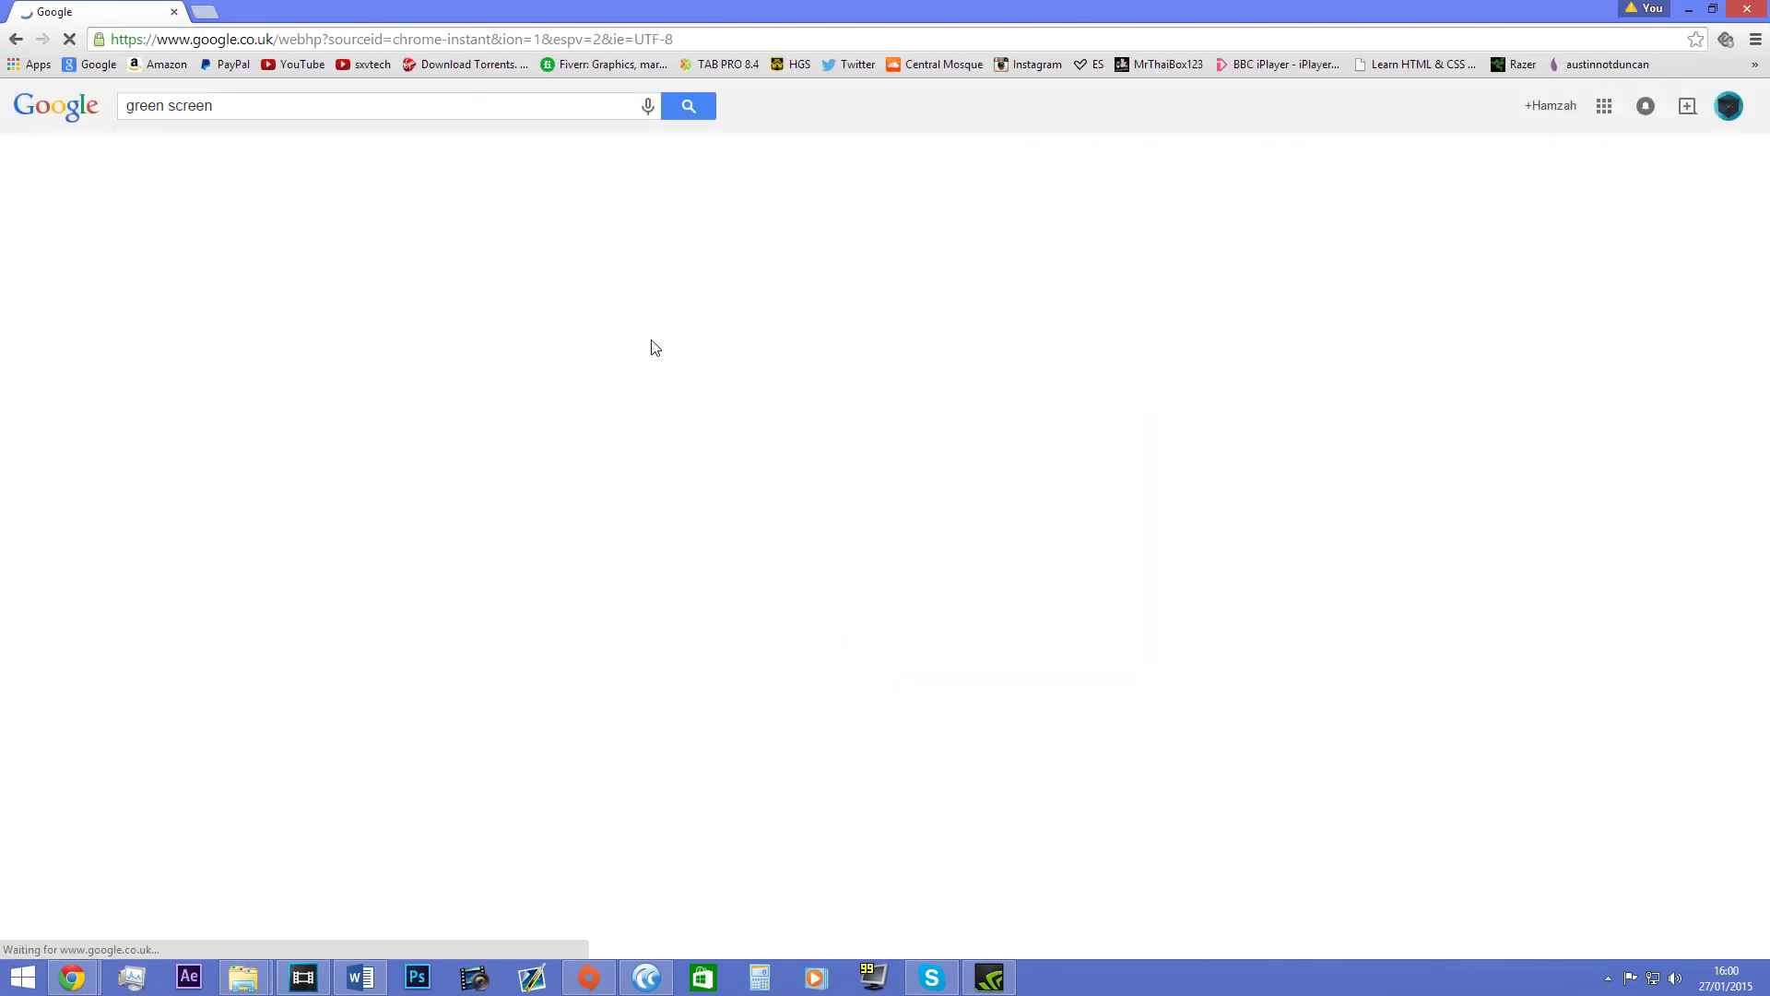
click(210, 162)
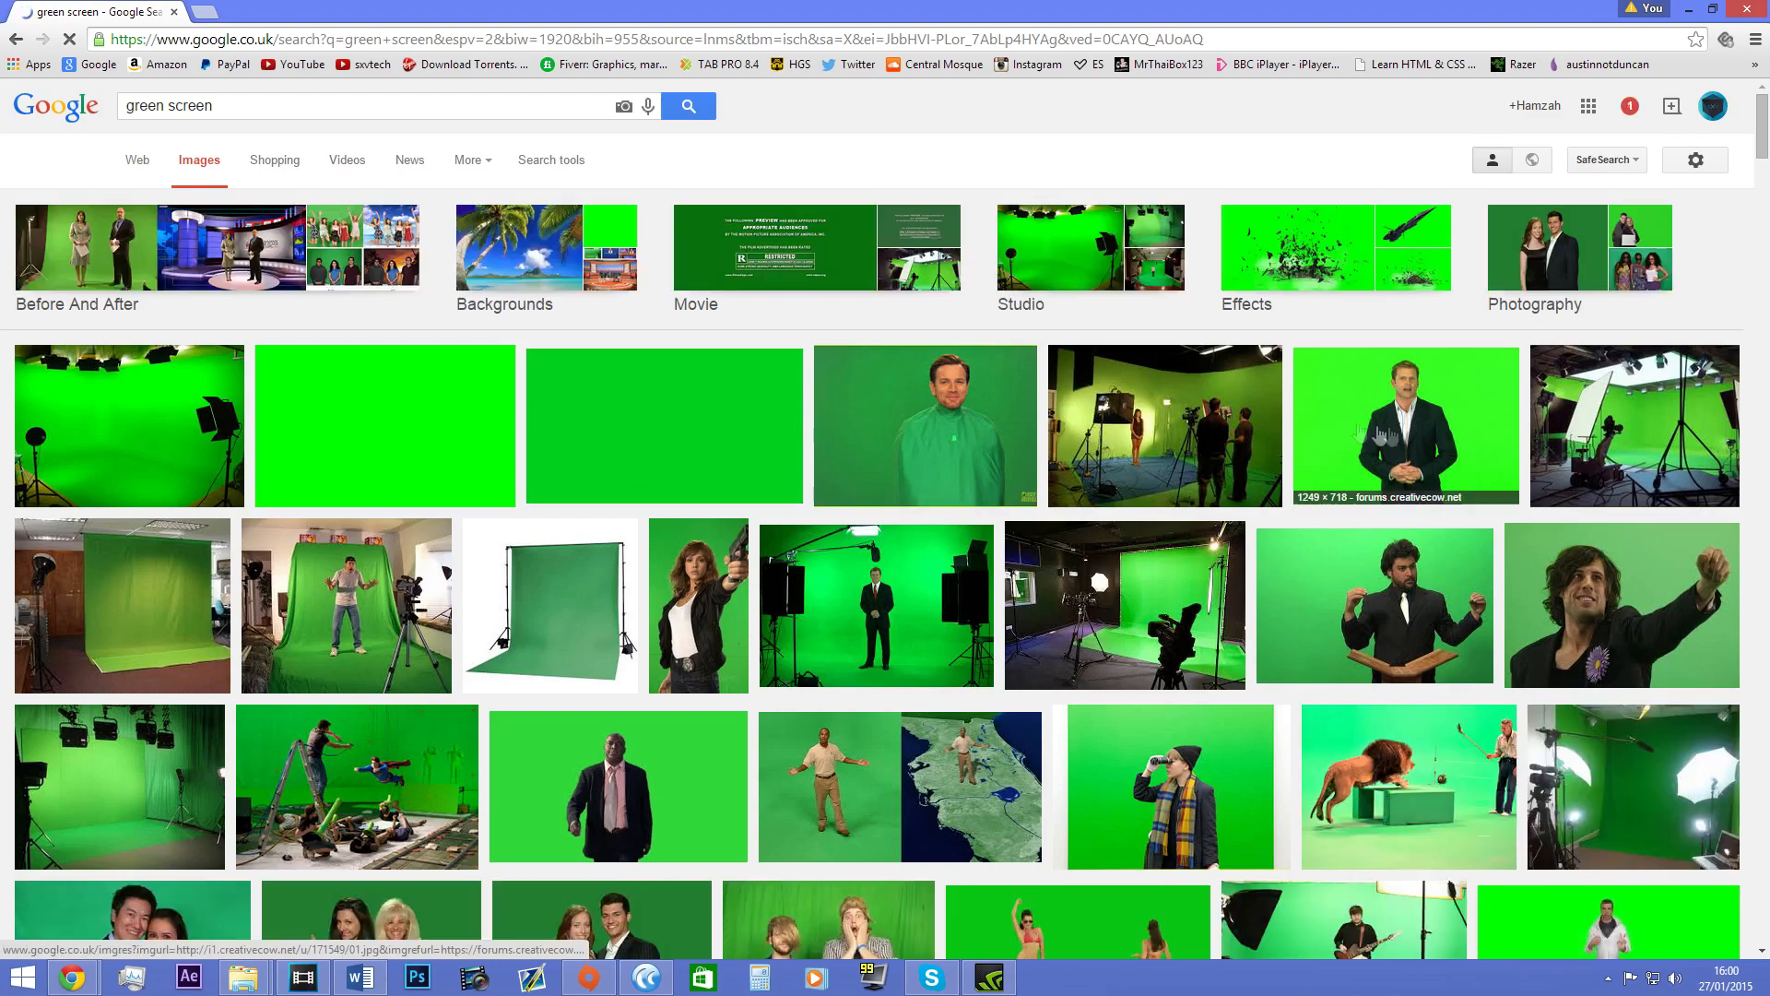
Step: Open the image result of the man in a dark suit on a green background and save the picture
click(1404, 419)
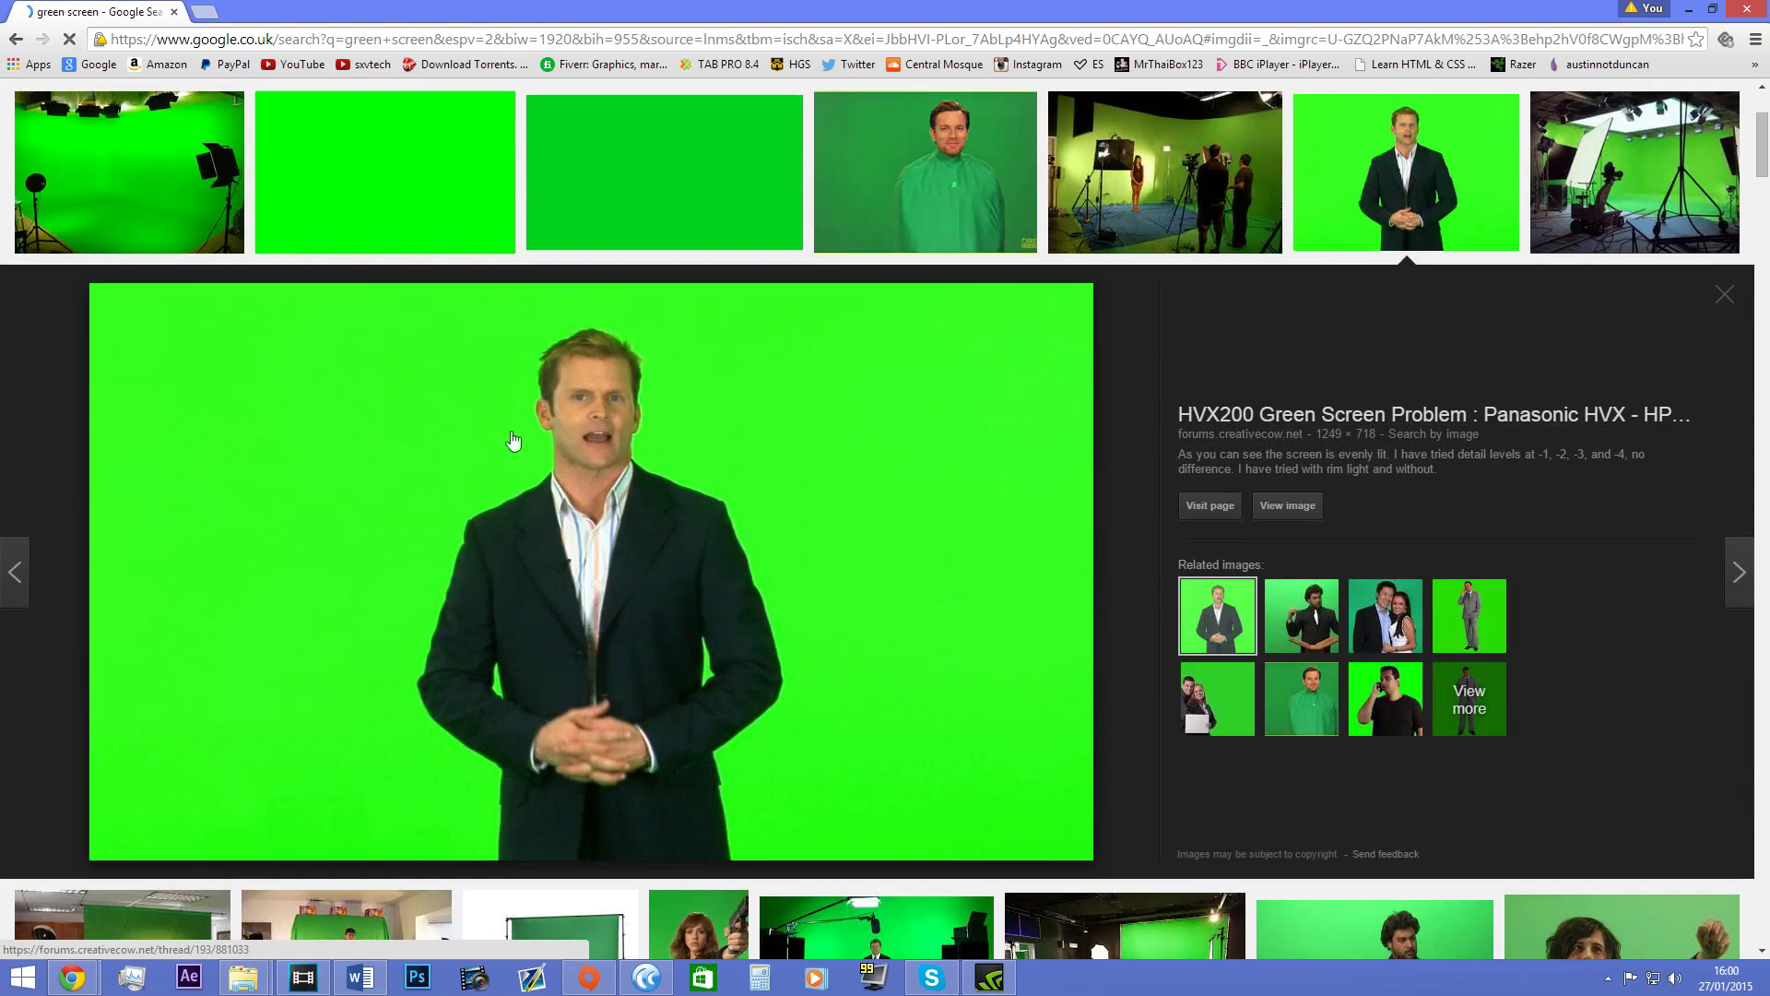
right_click(874, 450)
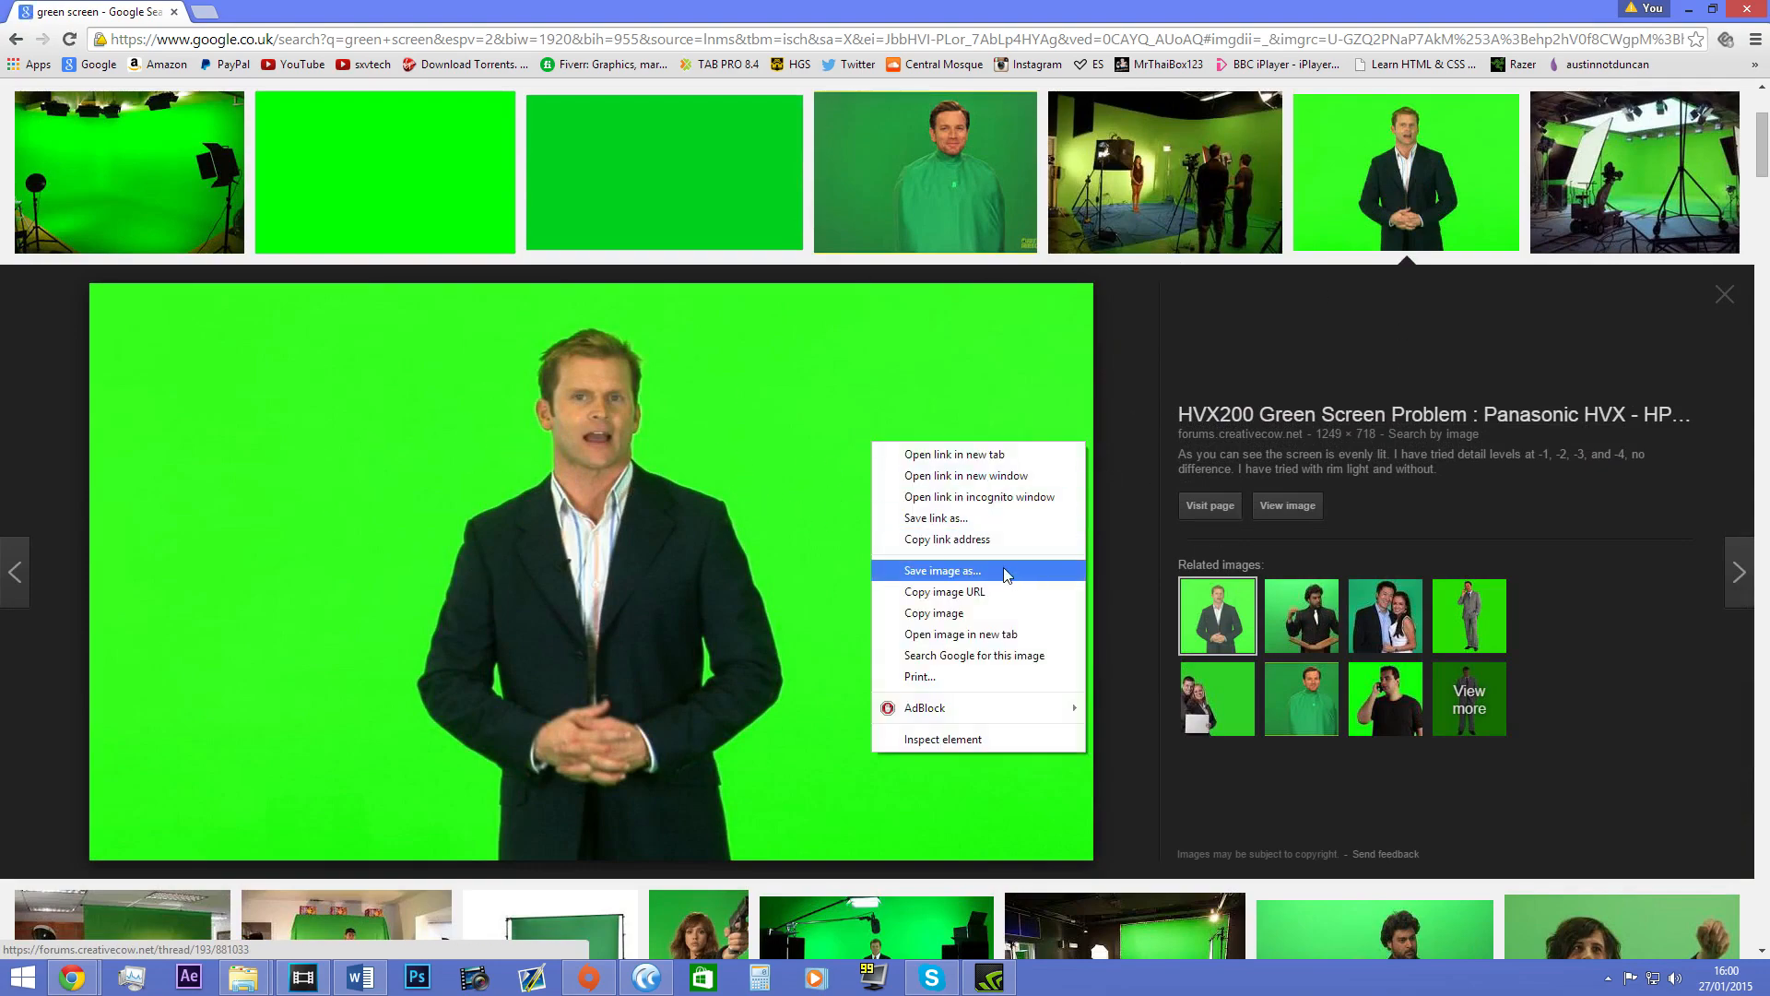
click(1014, 572)
key(Return)
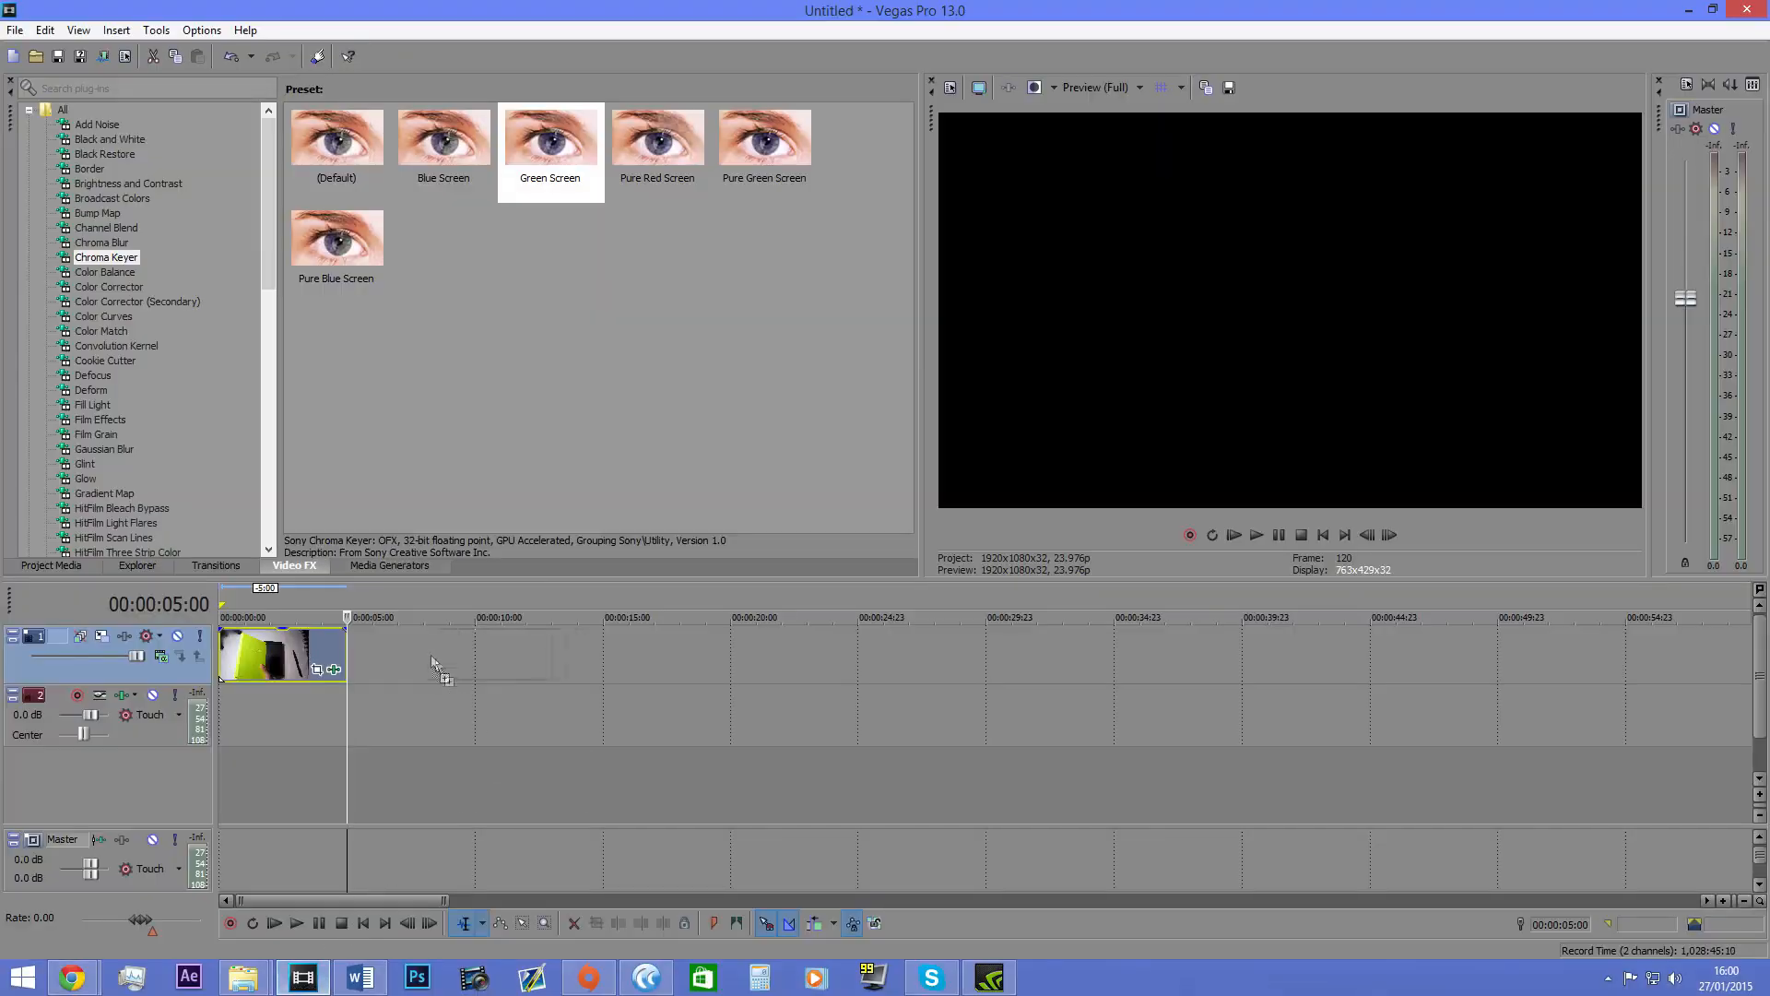
Step: Place the saved green-screen picture at 00:00:07:14 on the video track in Vegas Pro and apply the Chroma Keyer's Green Screen preset
drag(433, 664, 419, 653)
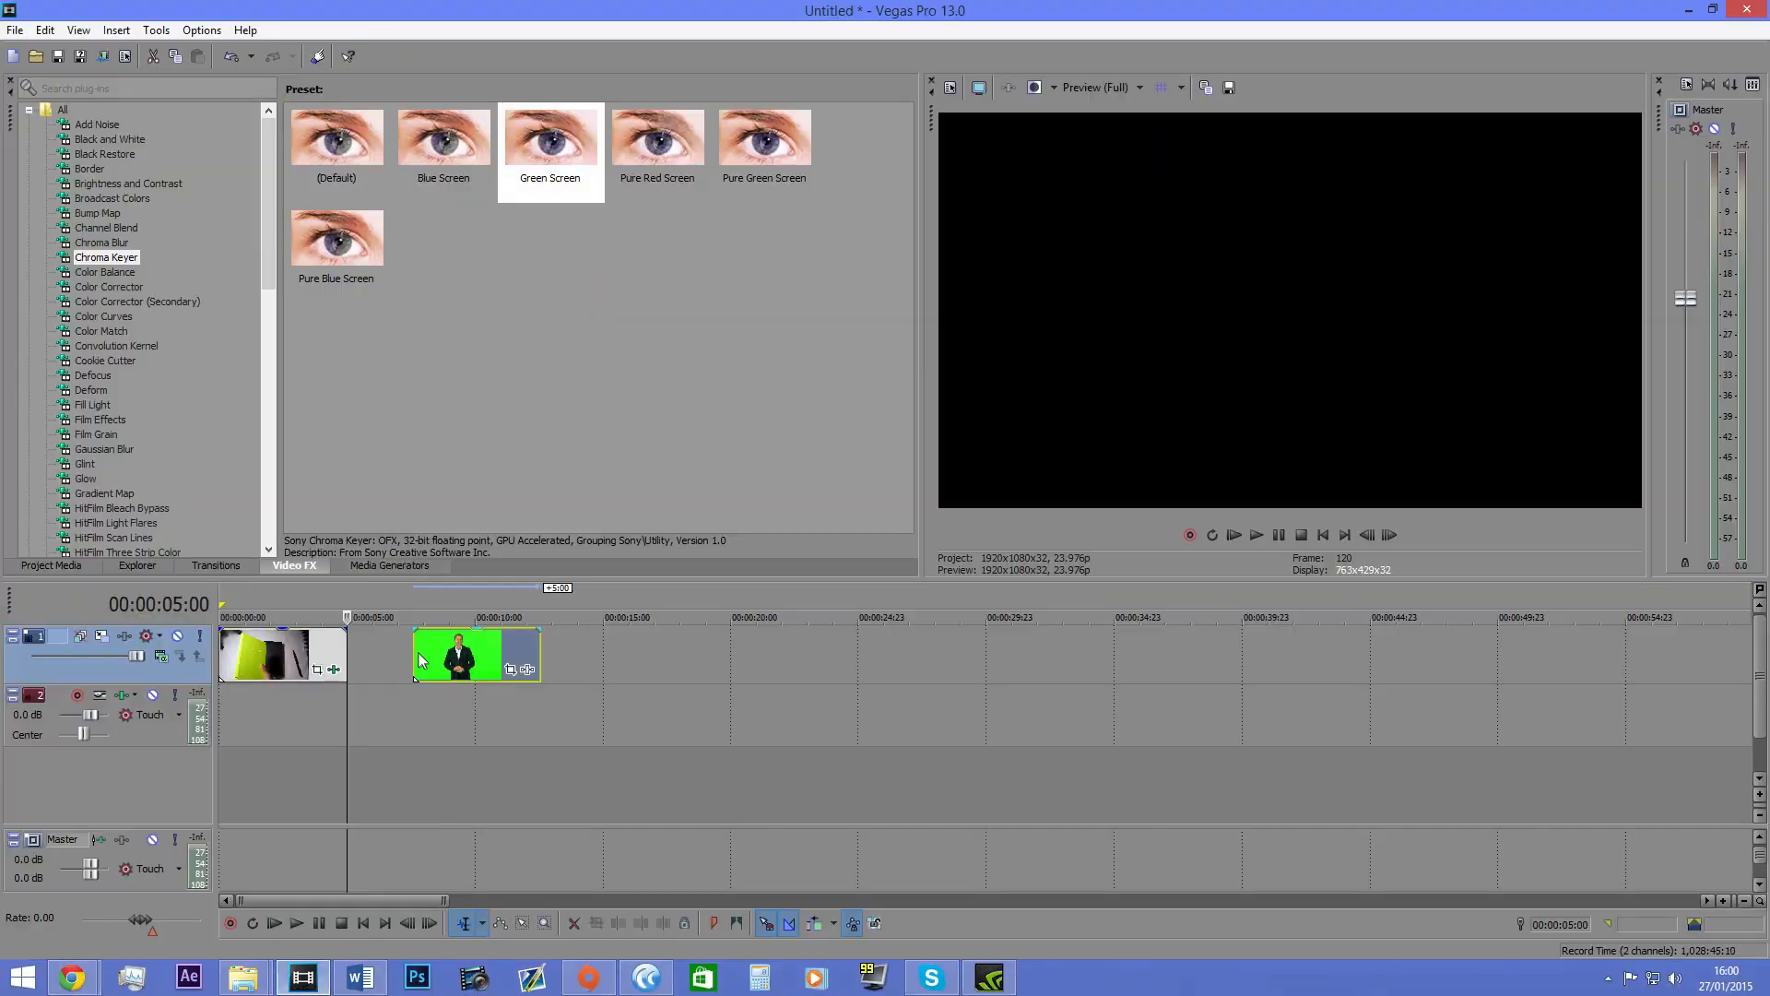
click(413, 665)
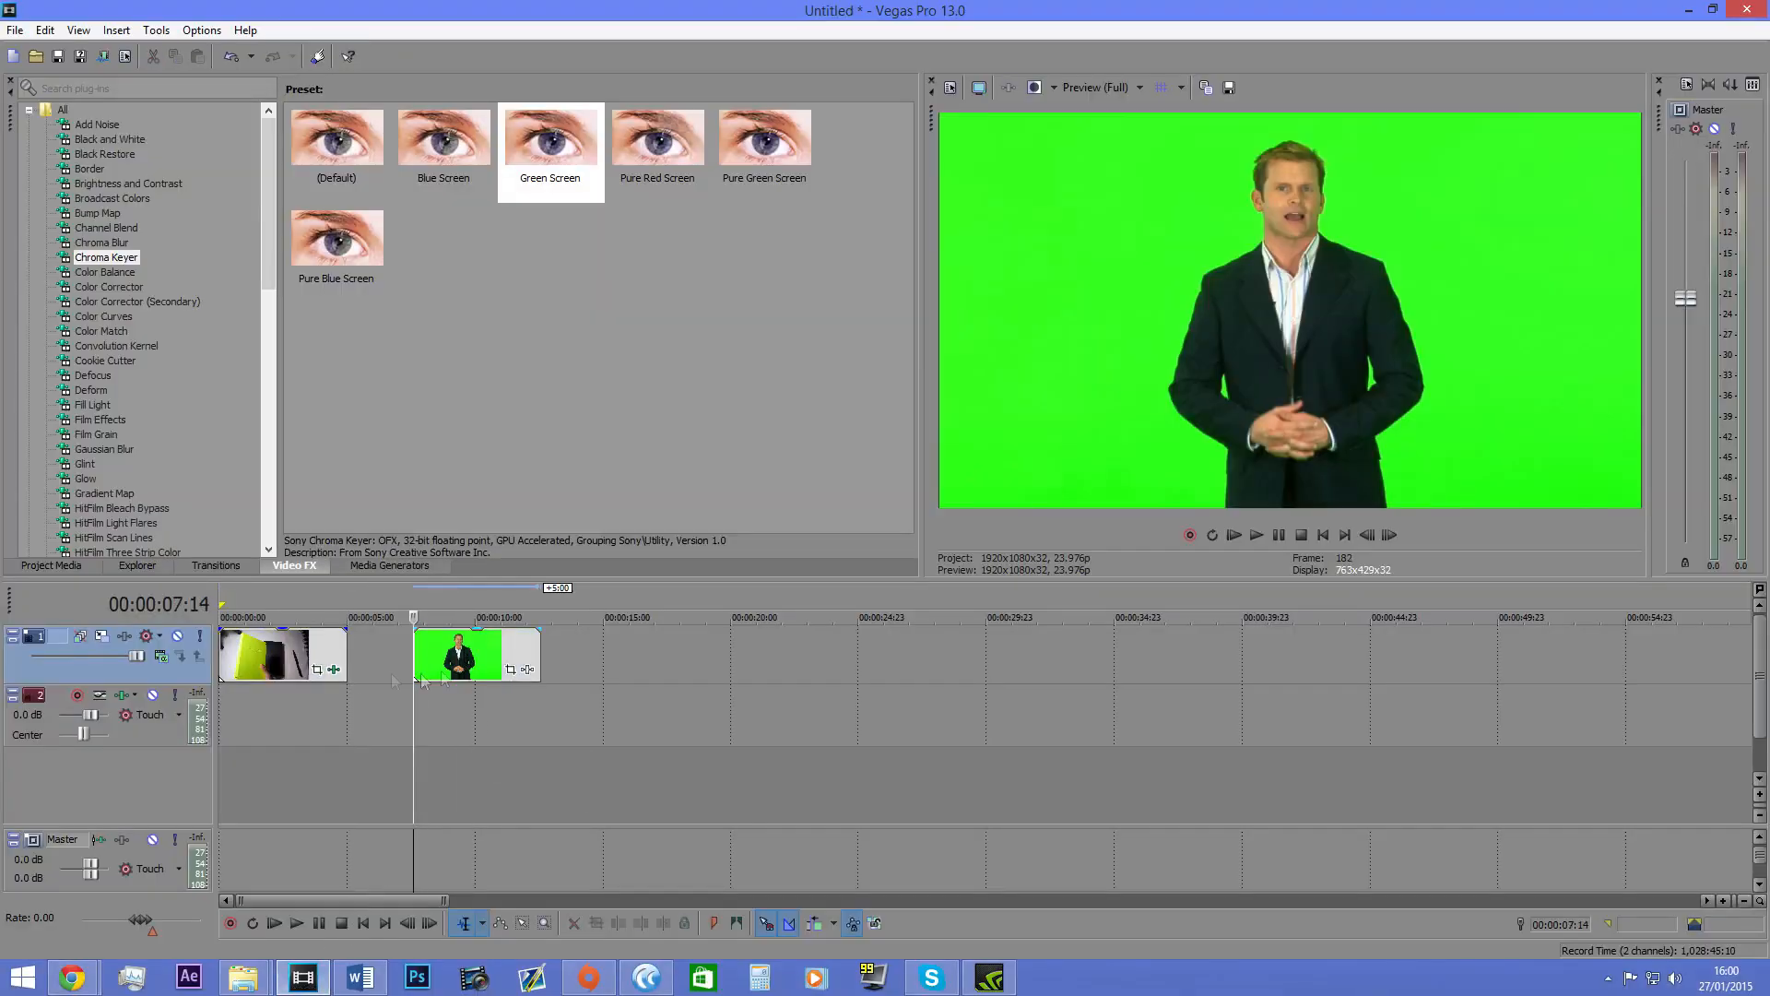
drag(579, 152, 472, 658)
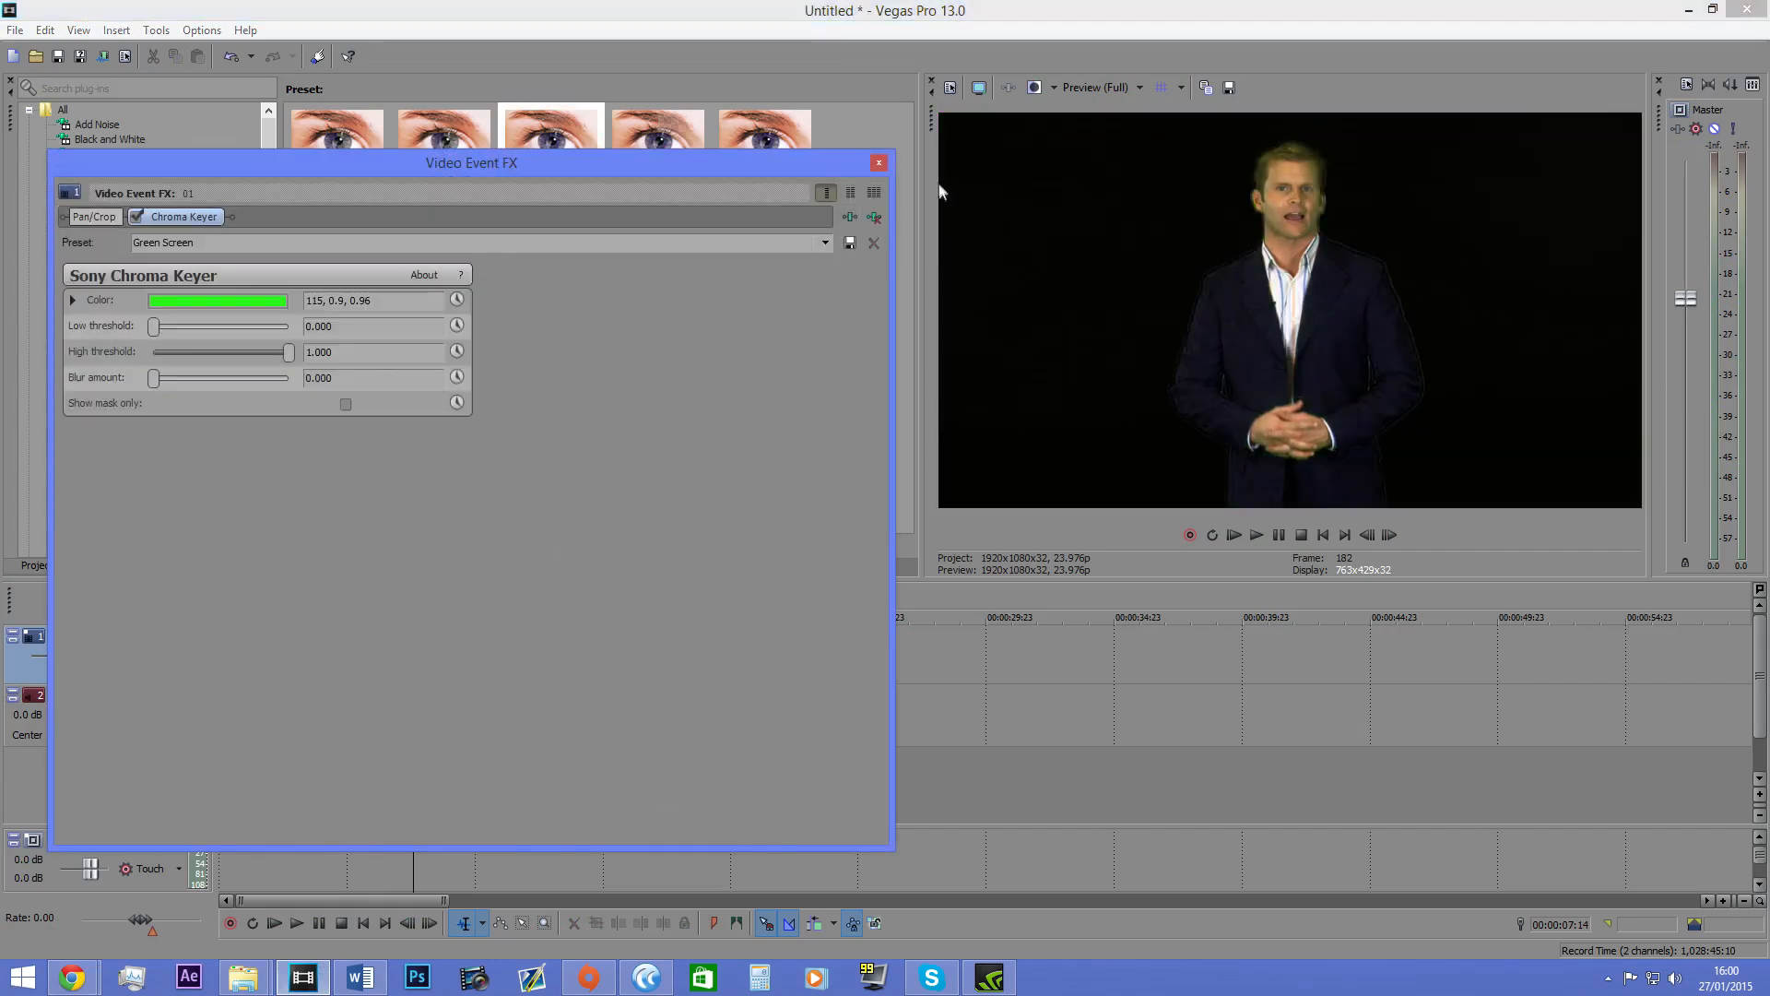
click(880, 163)
Step: Add the lens picture from the 2015-01-26 folder in File Explorer to a new video track, aligned below the green-screen picture
mouse_move(243, 976)
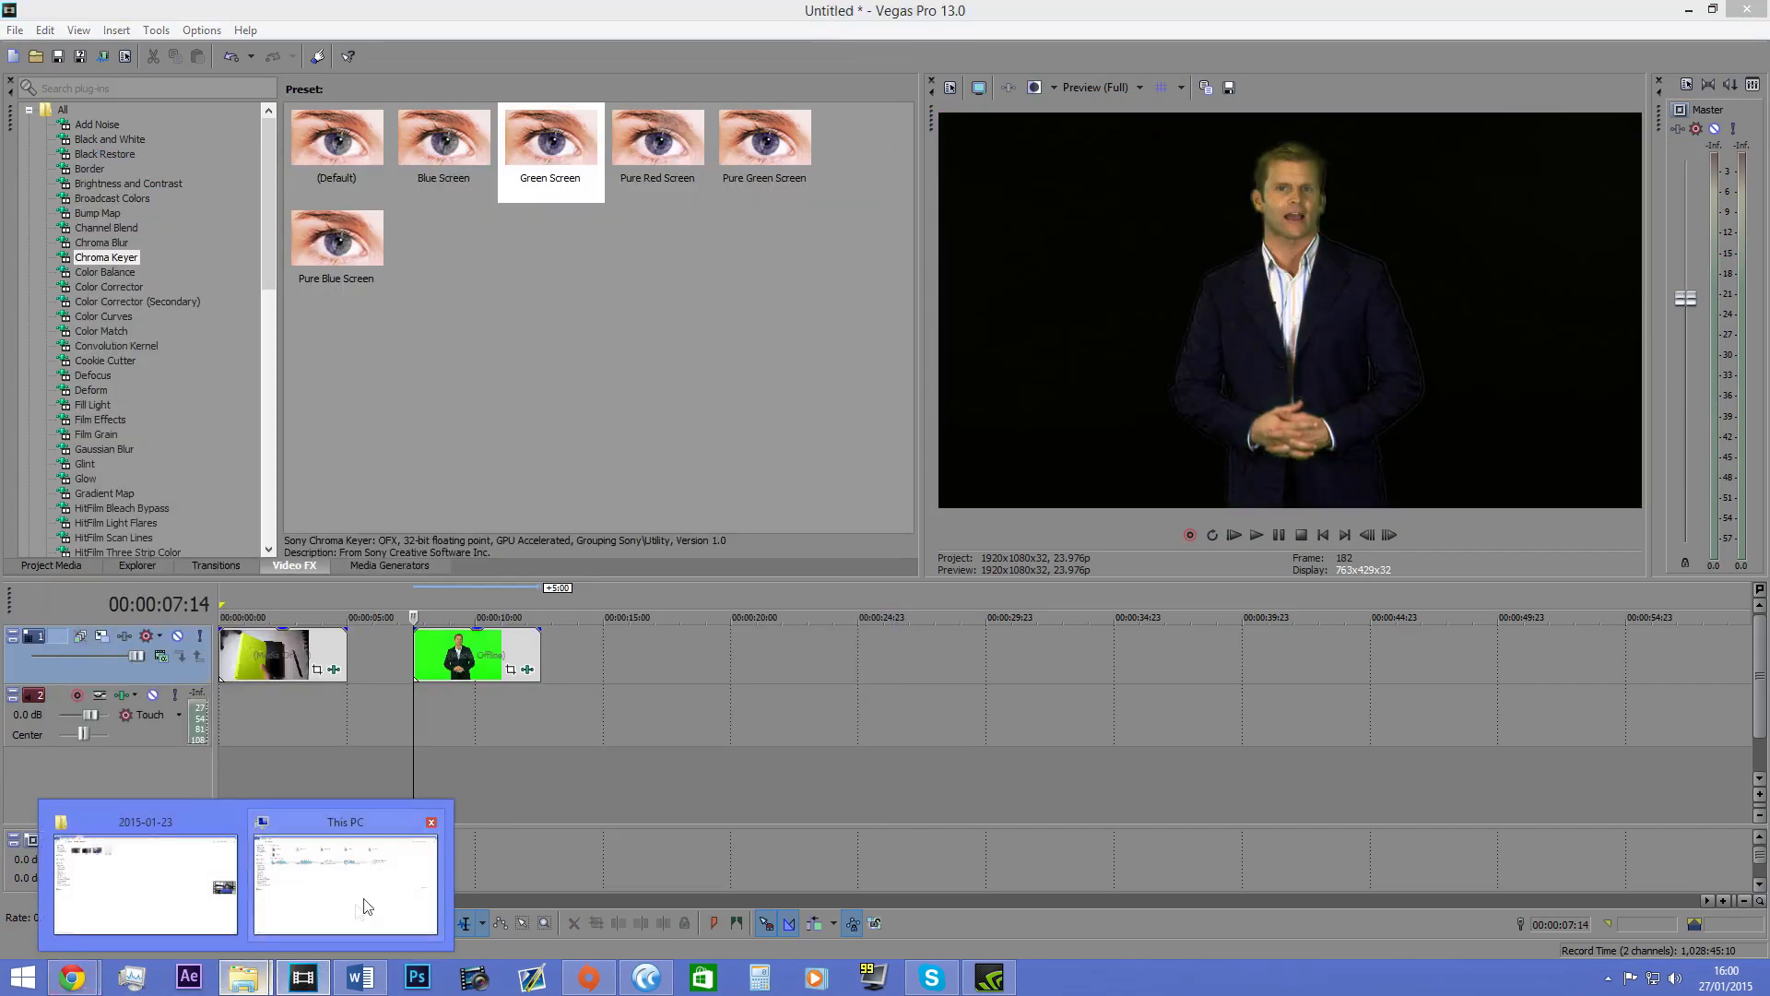
click(107, 883)
key(BackSpace)
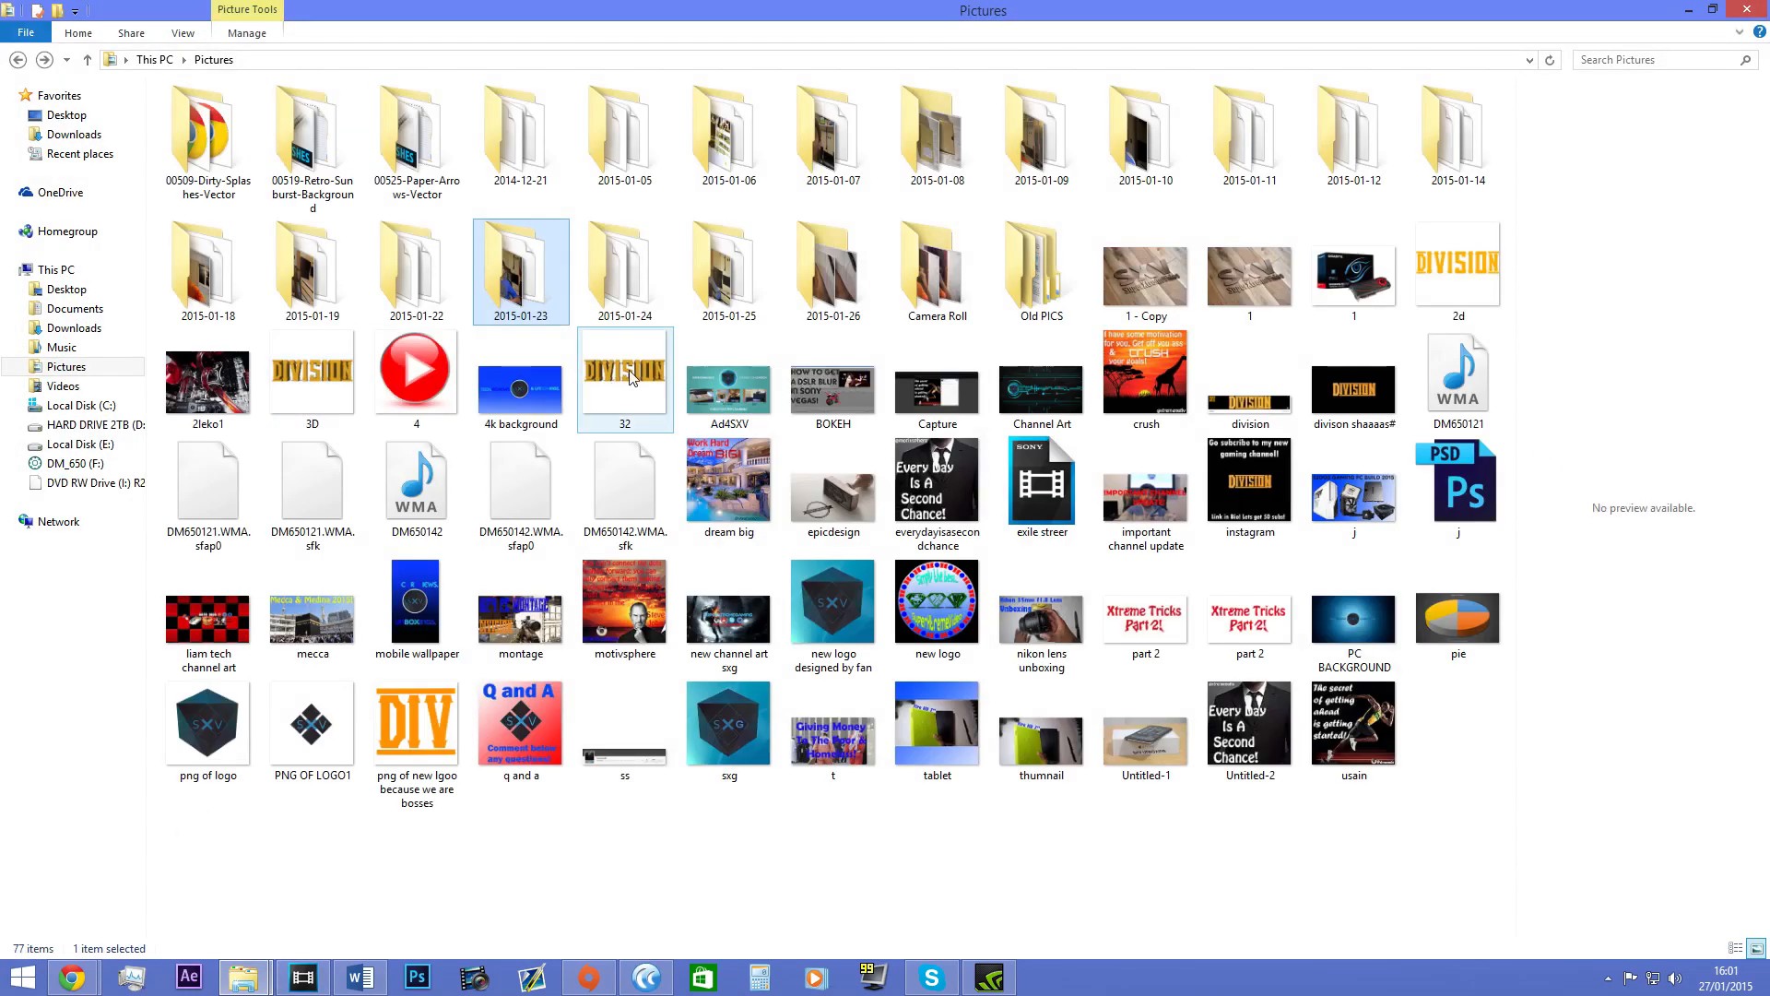
double_click(755, 300)
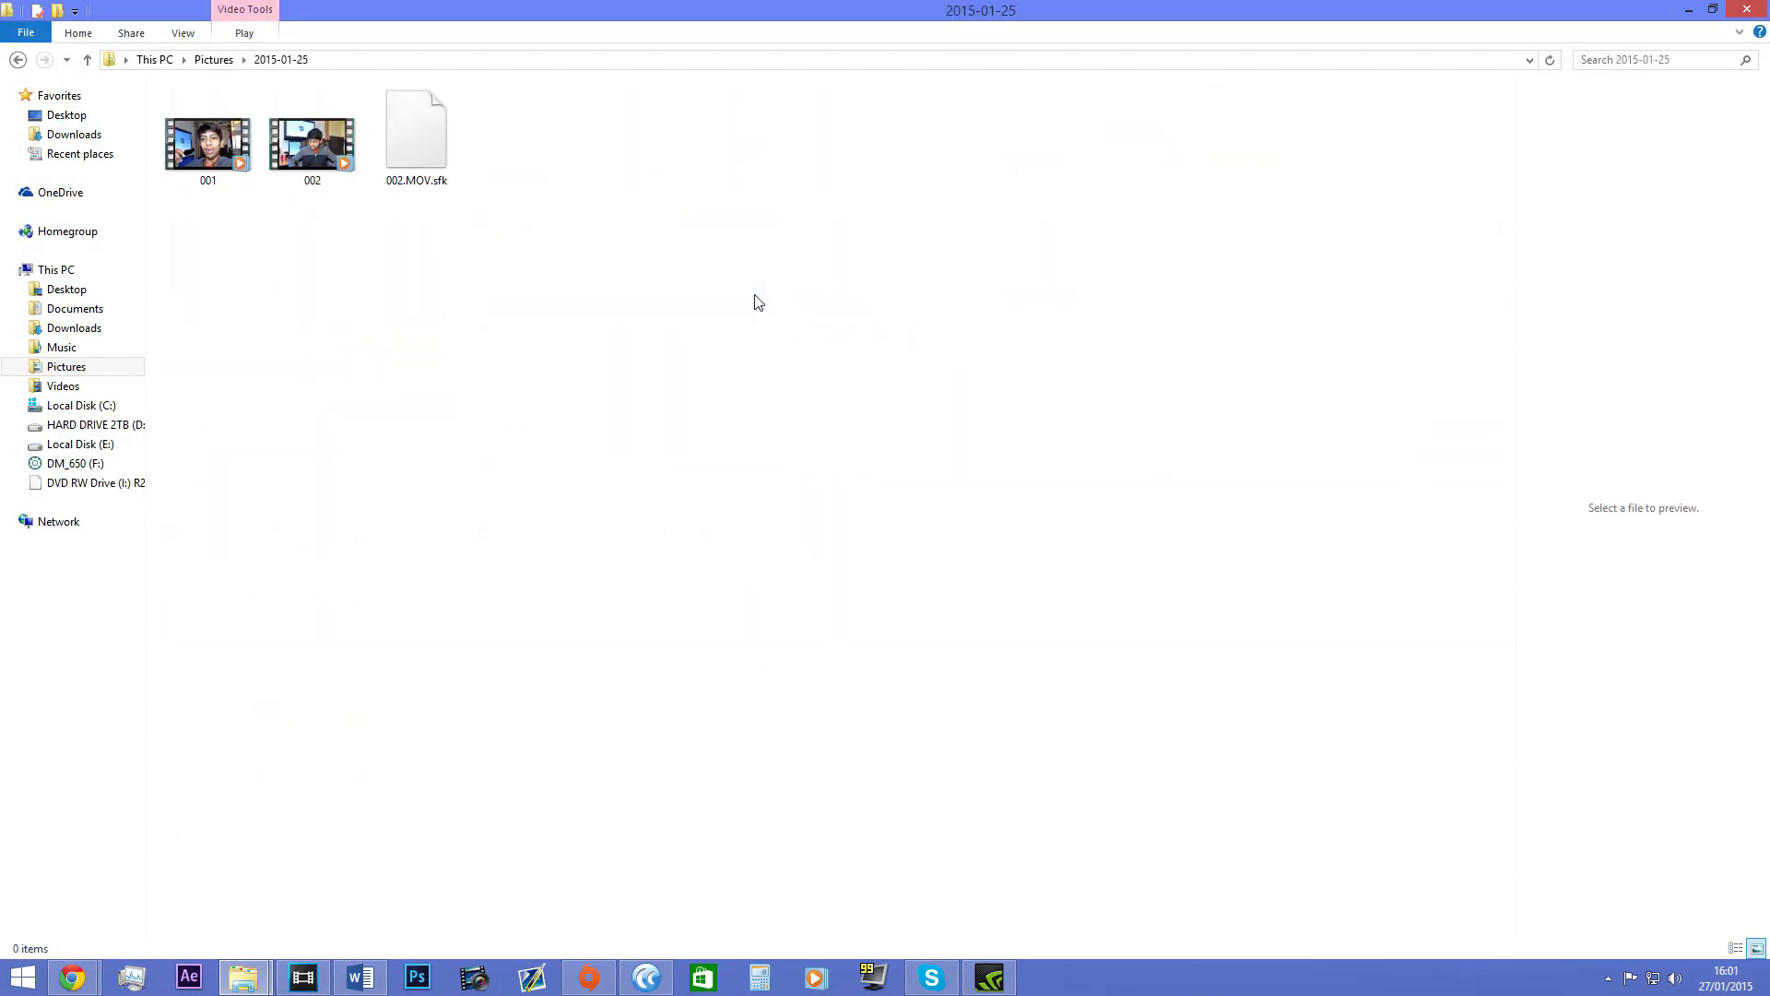
key(BackSpace)
click(845, 295)
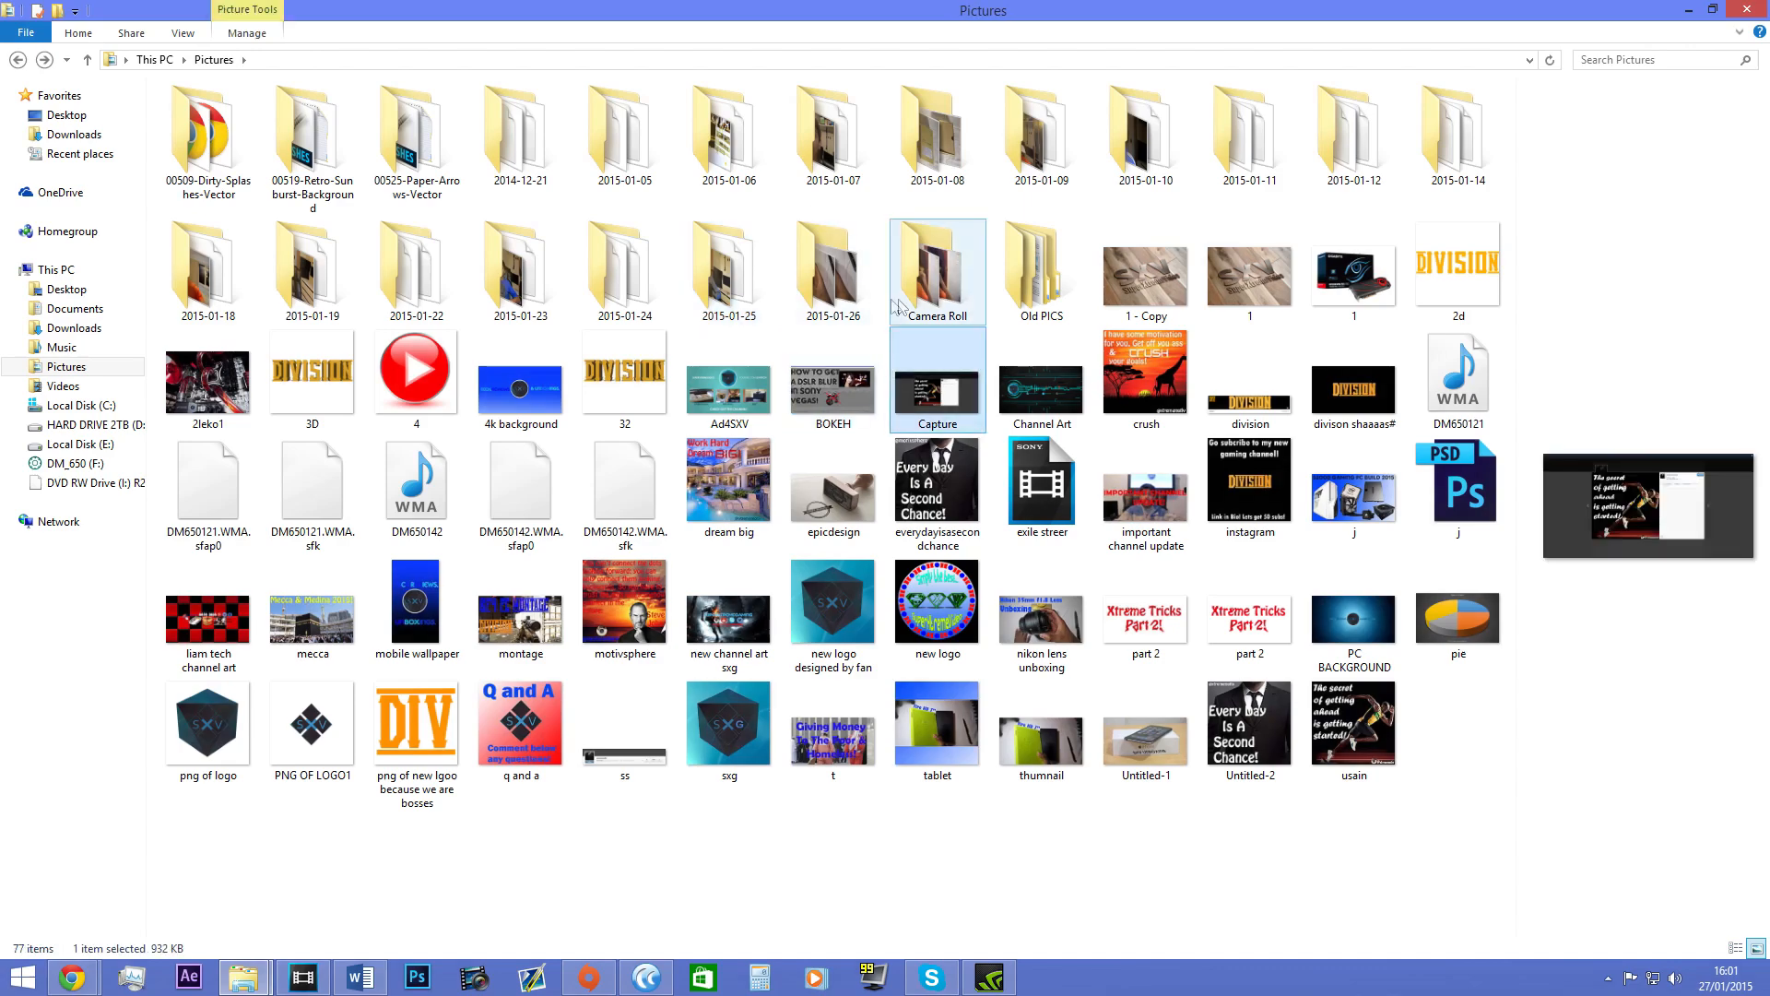
double_click(848, 297)
drag(521, 364, 465, 772)
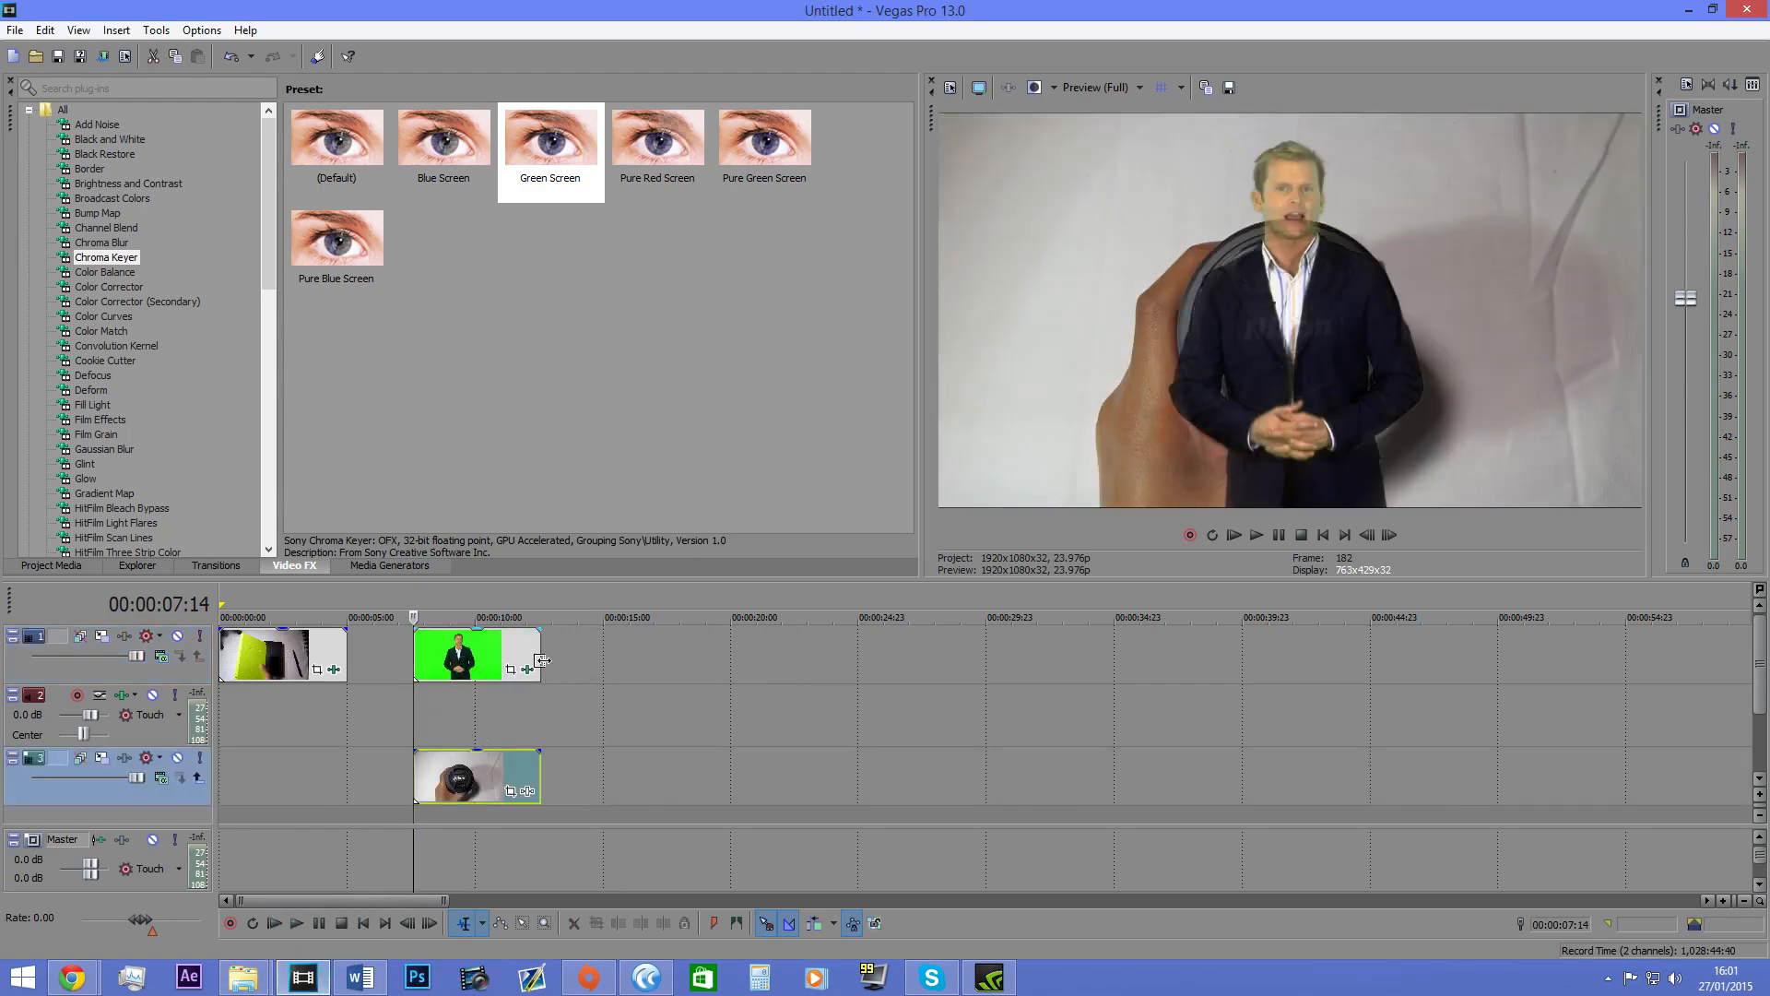
Step: Check the green-screen picture's Pan/Crop settings without changing them, and play a short stretch of the keyed composite
click(510, 670)
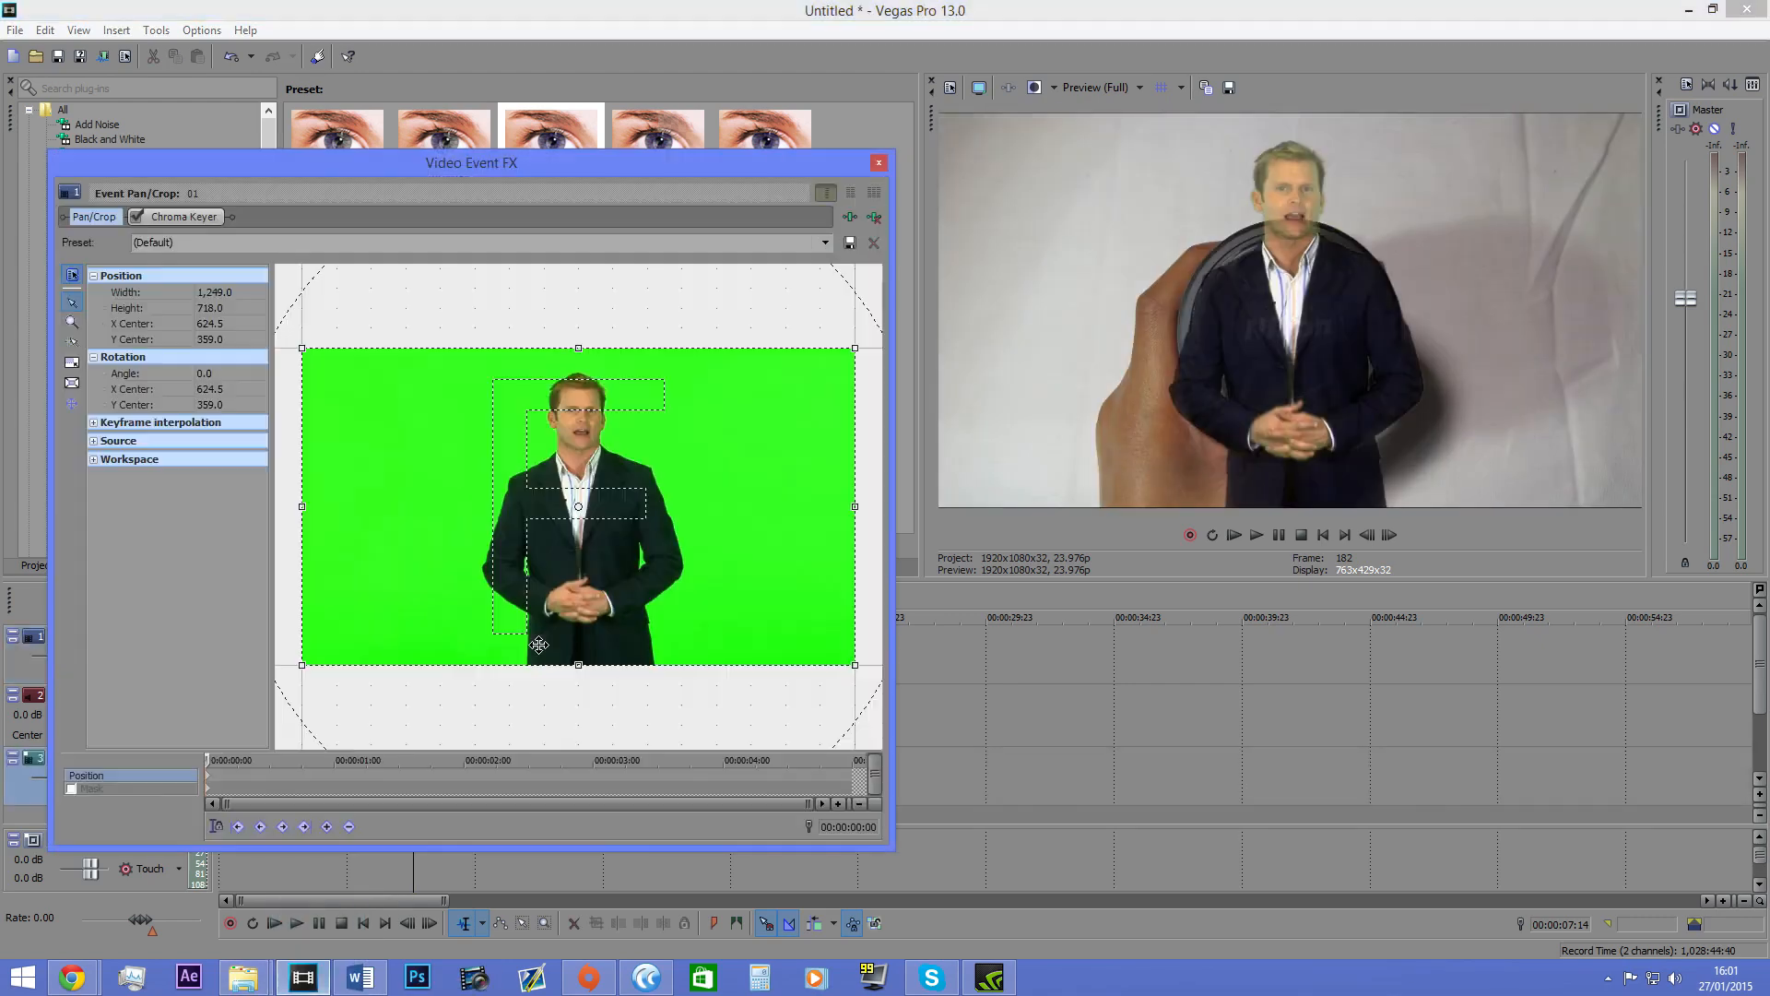
click(882, 158)
click(1258, 535)
click(1280, 535)
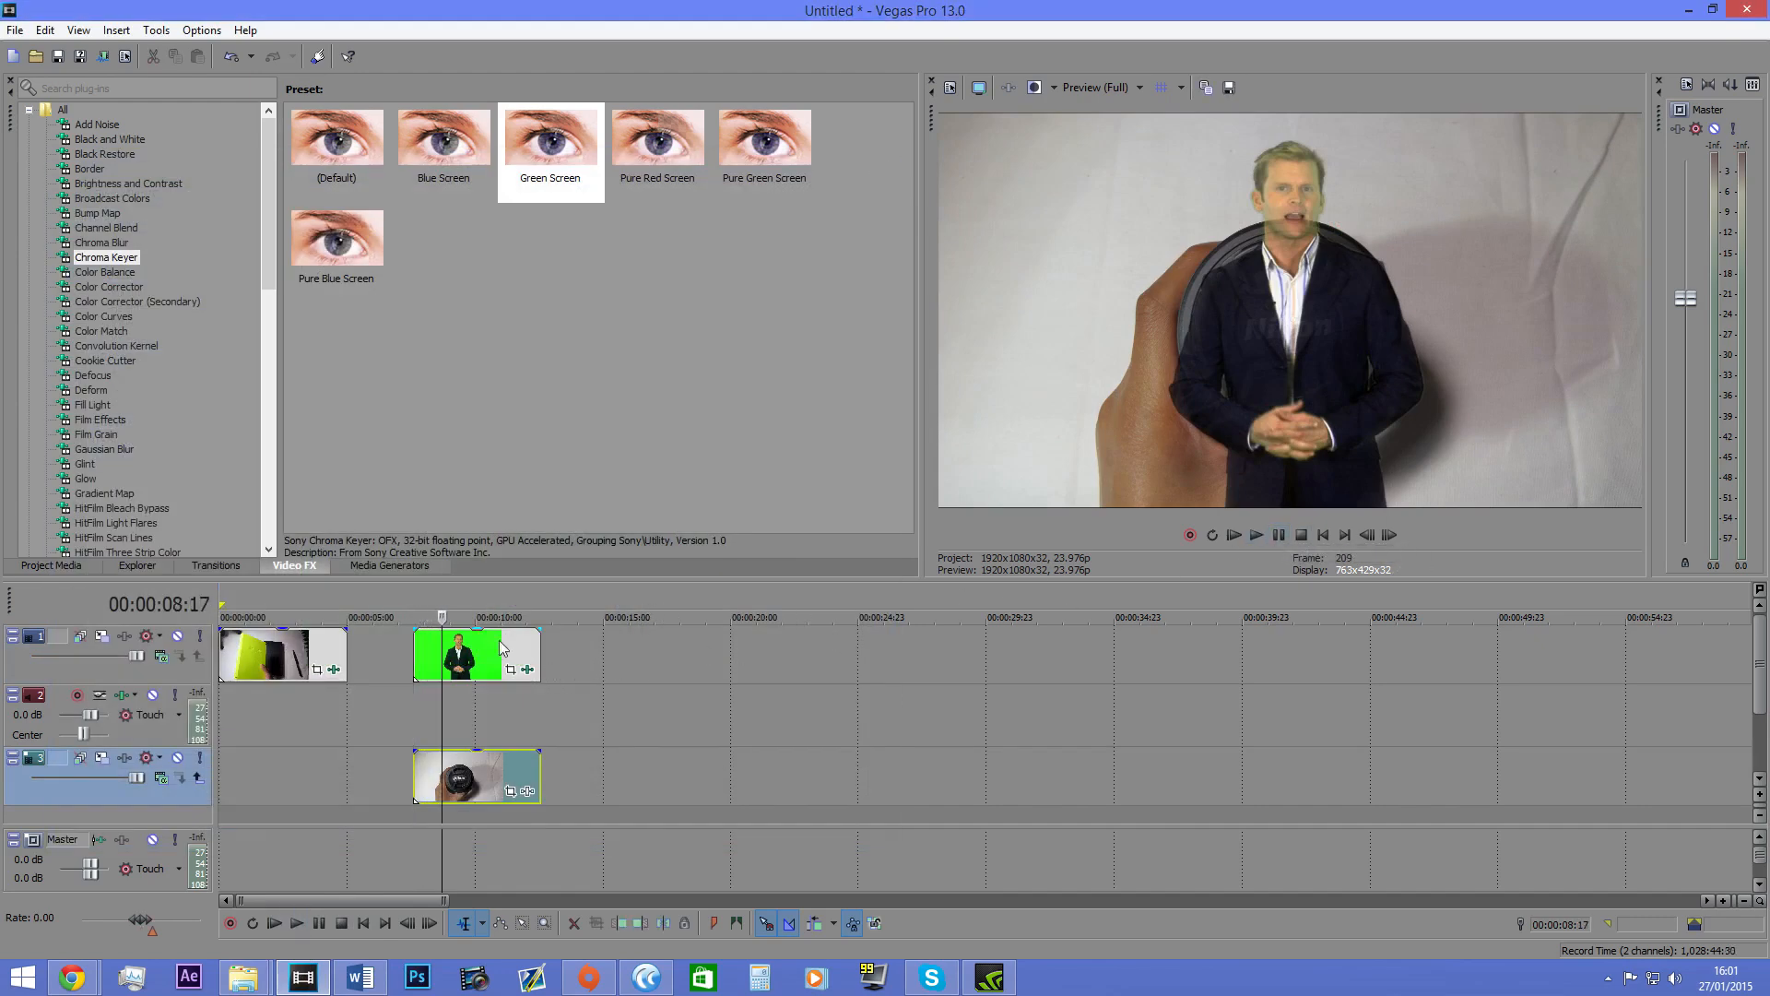
Step: Delete both the green-screen picture and the lens picture beneath it from the timeline
click(498, 665)
ctrl+click(466, 777)
key(Delete)
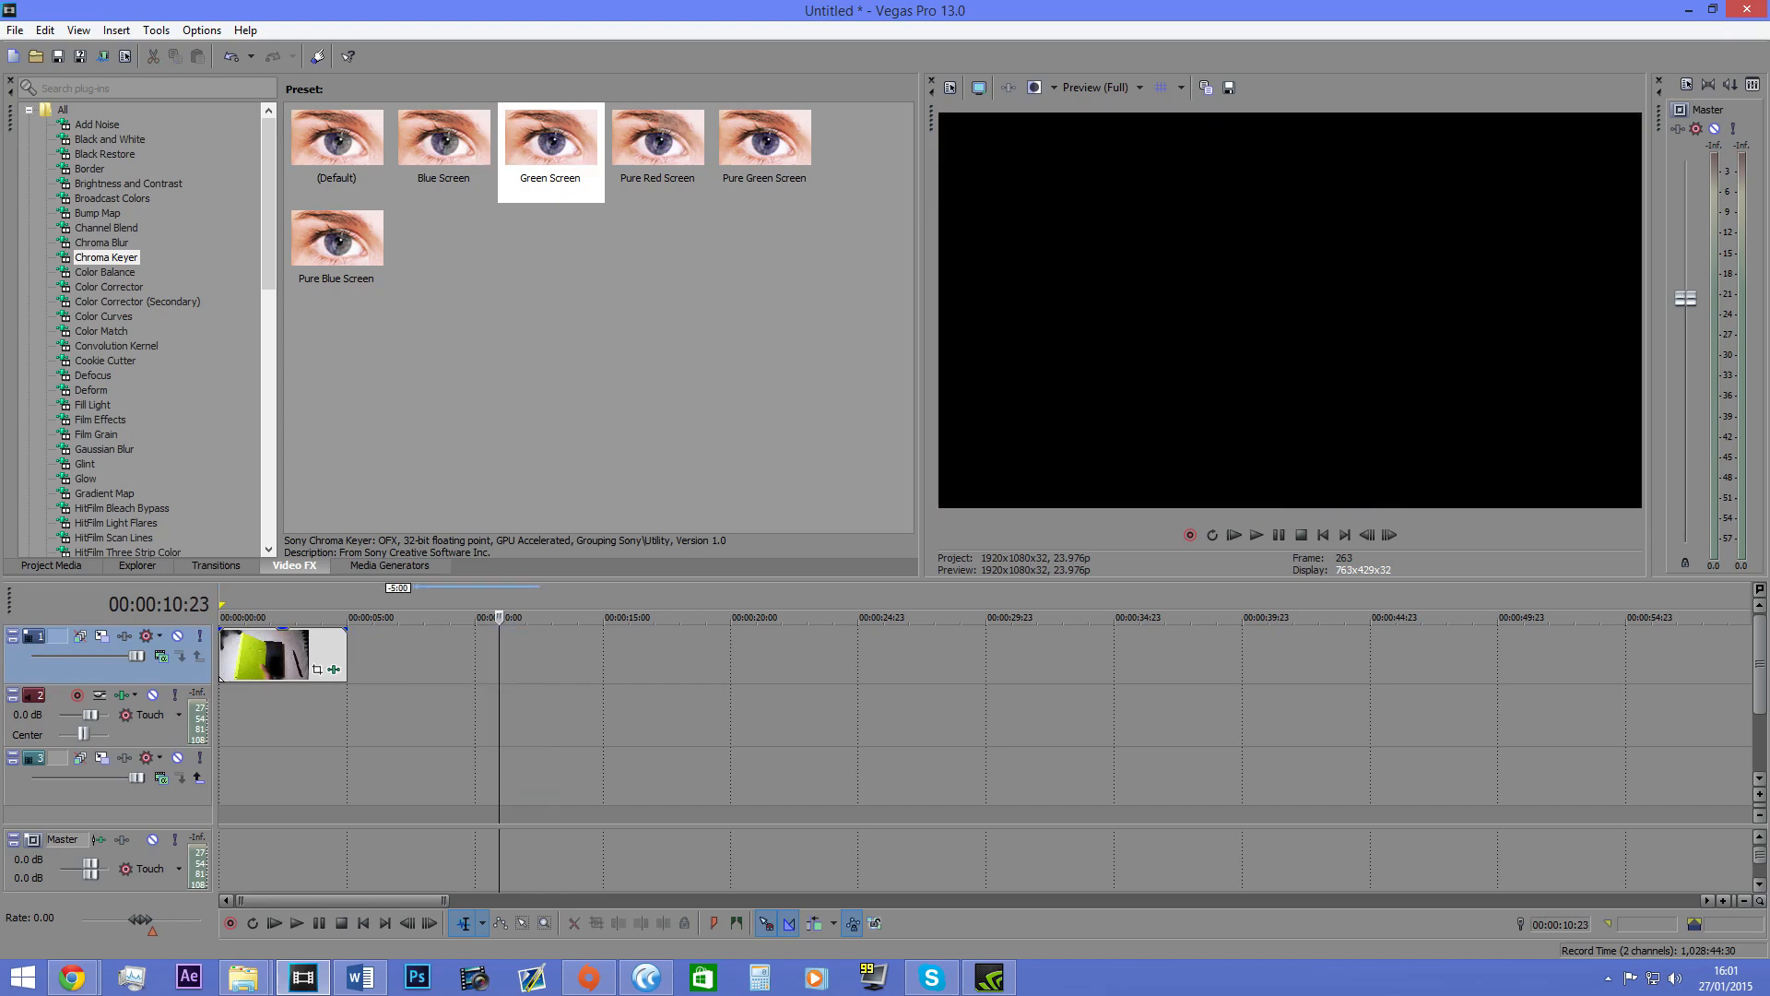
Step: Move the playhead to the end of the remaining clip at 00:00:05:00 and delete the empty audio track
key(alt+Tab)
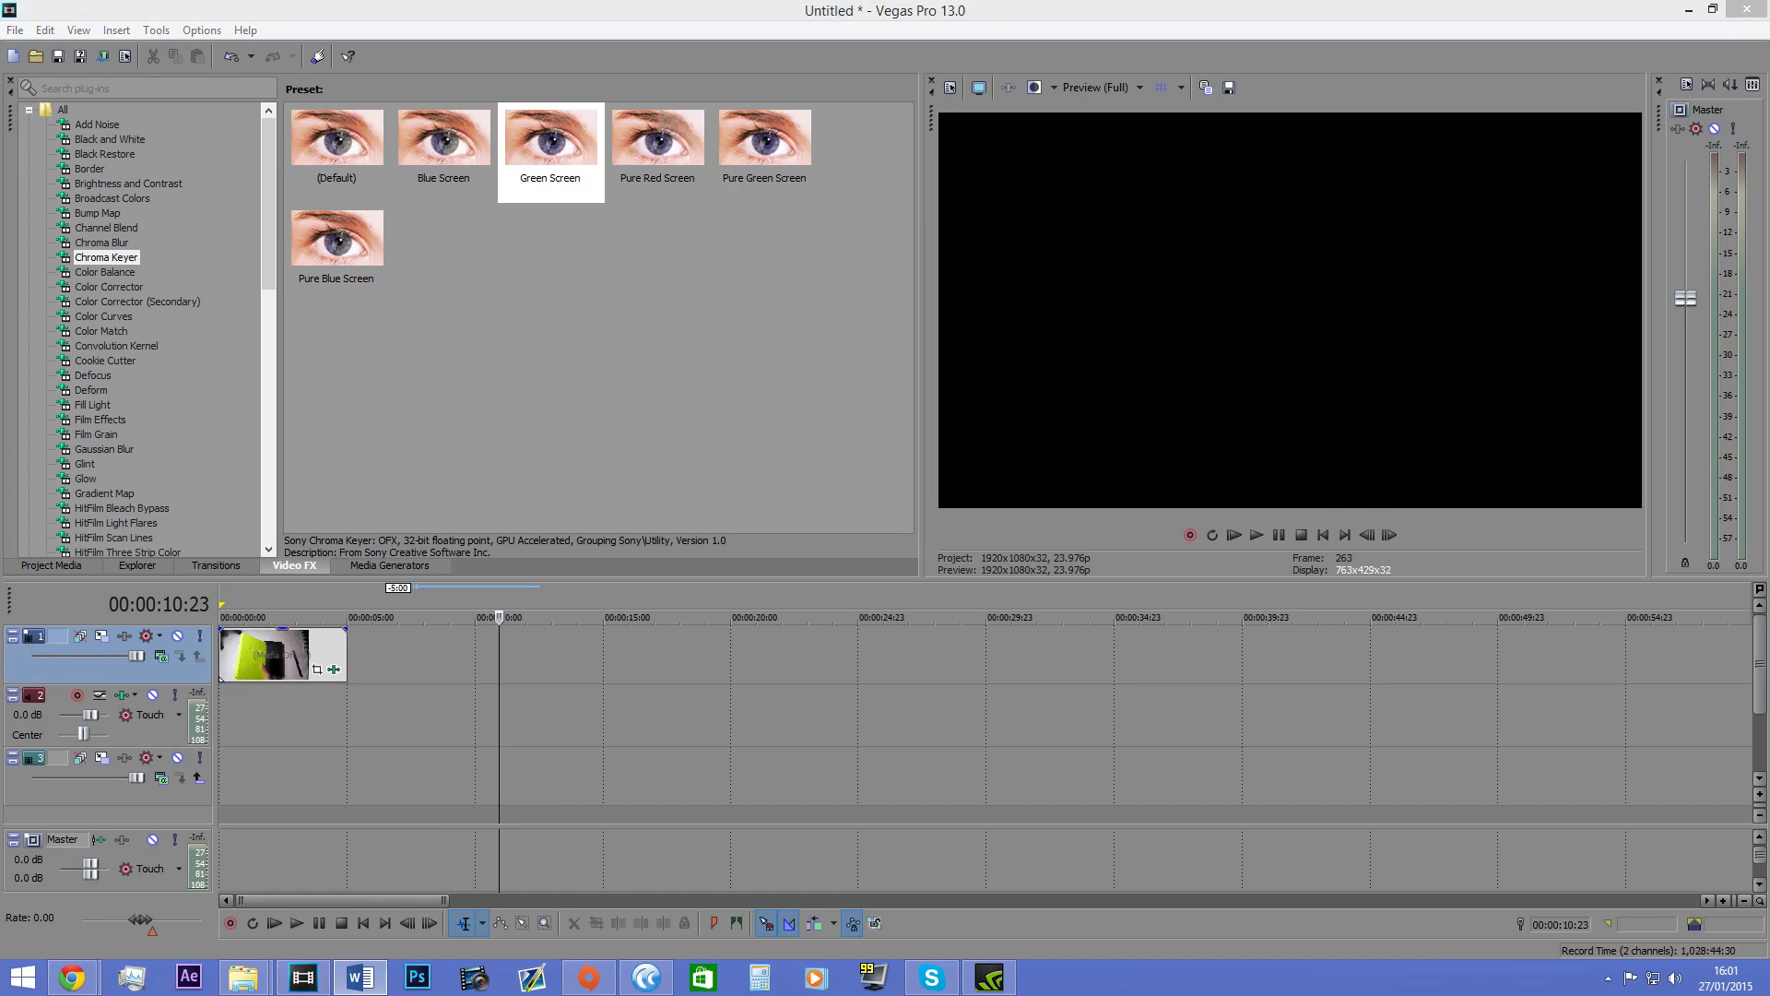
click(356, 645)
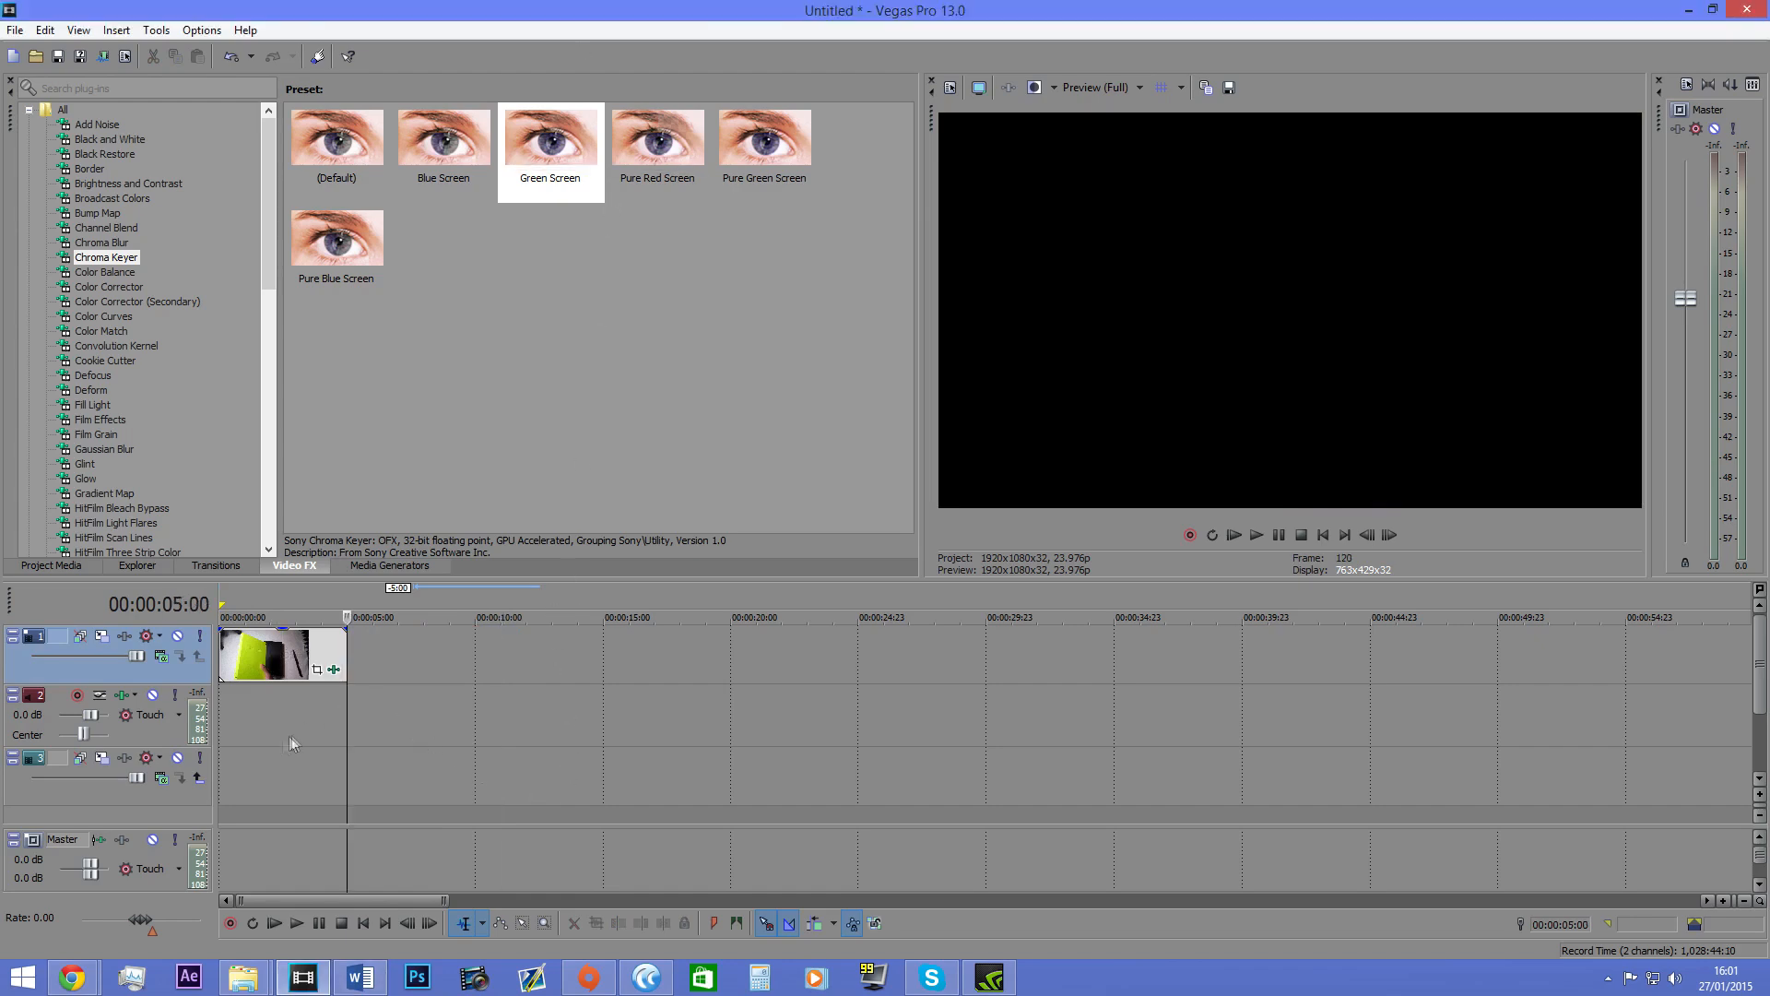
right_click(161, 729)
click(205, 400)
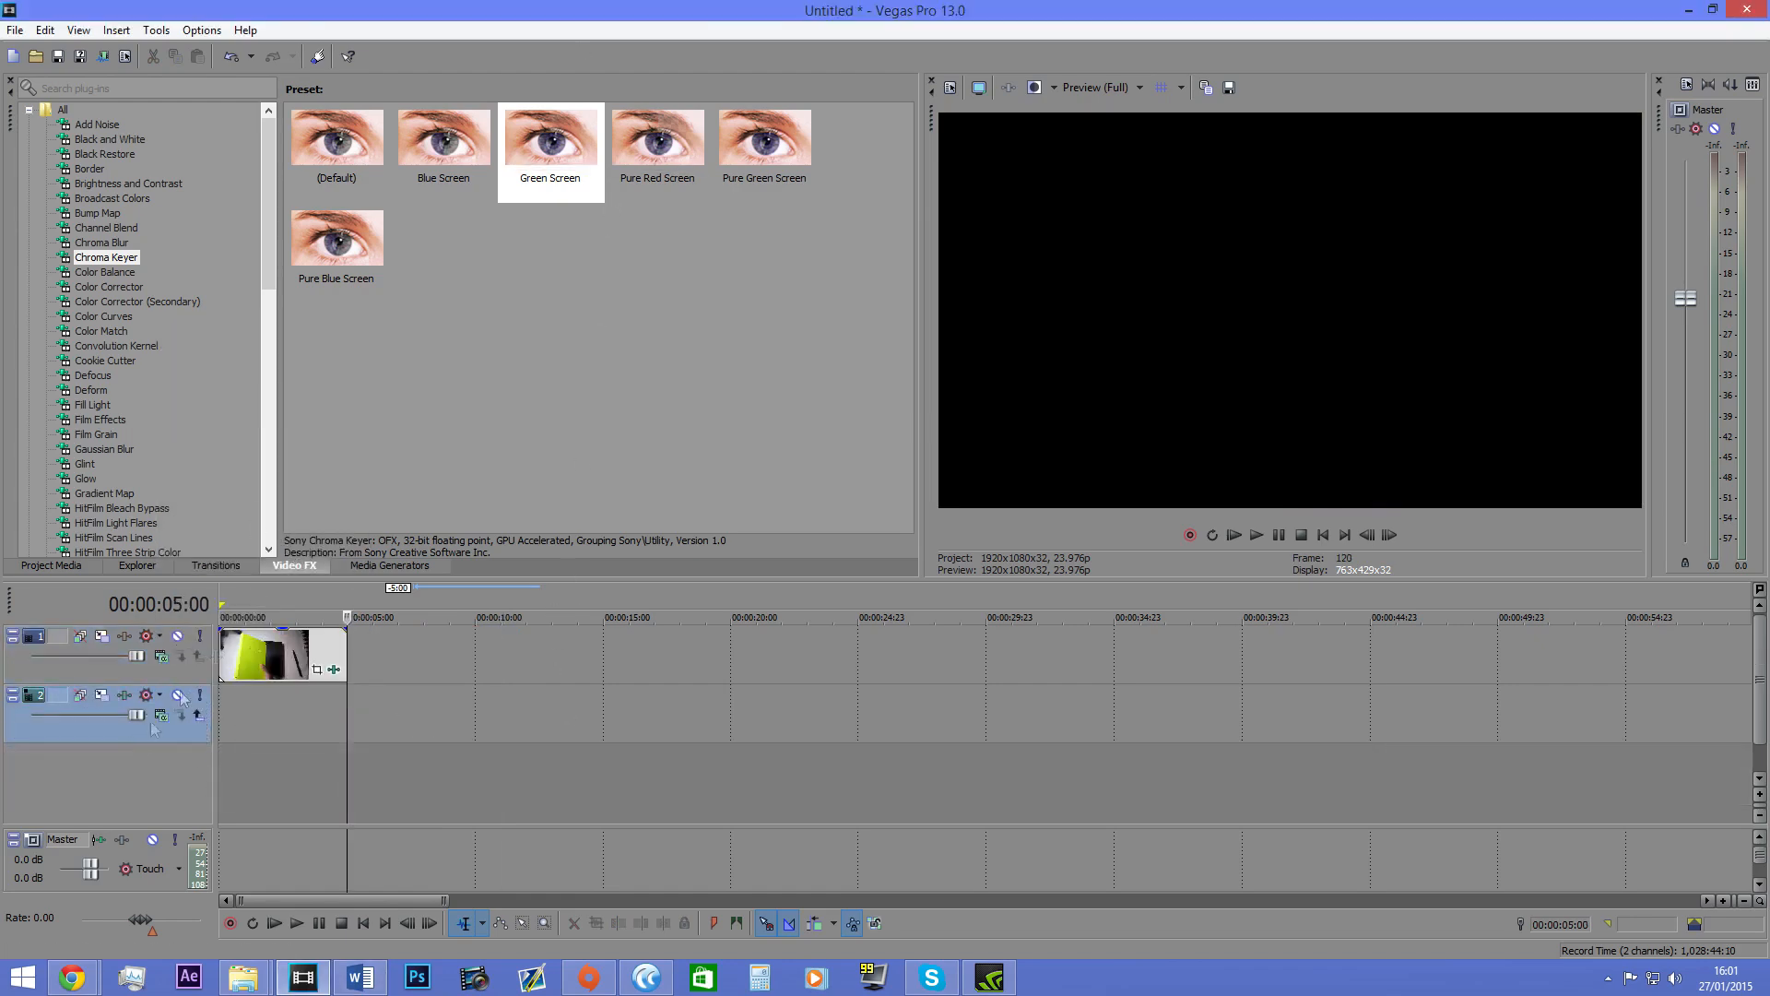
Step: Browse the Checkerboard and Color Gradient presets among the media generators
click(356, 565)
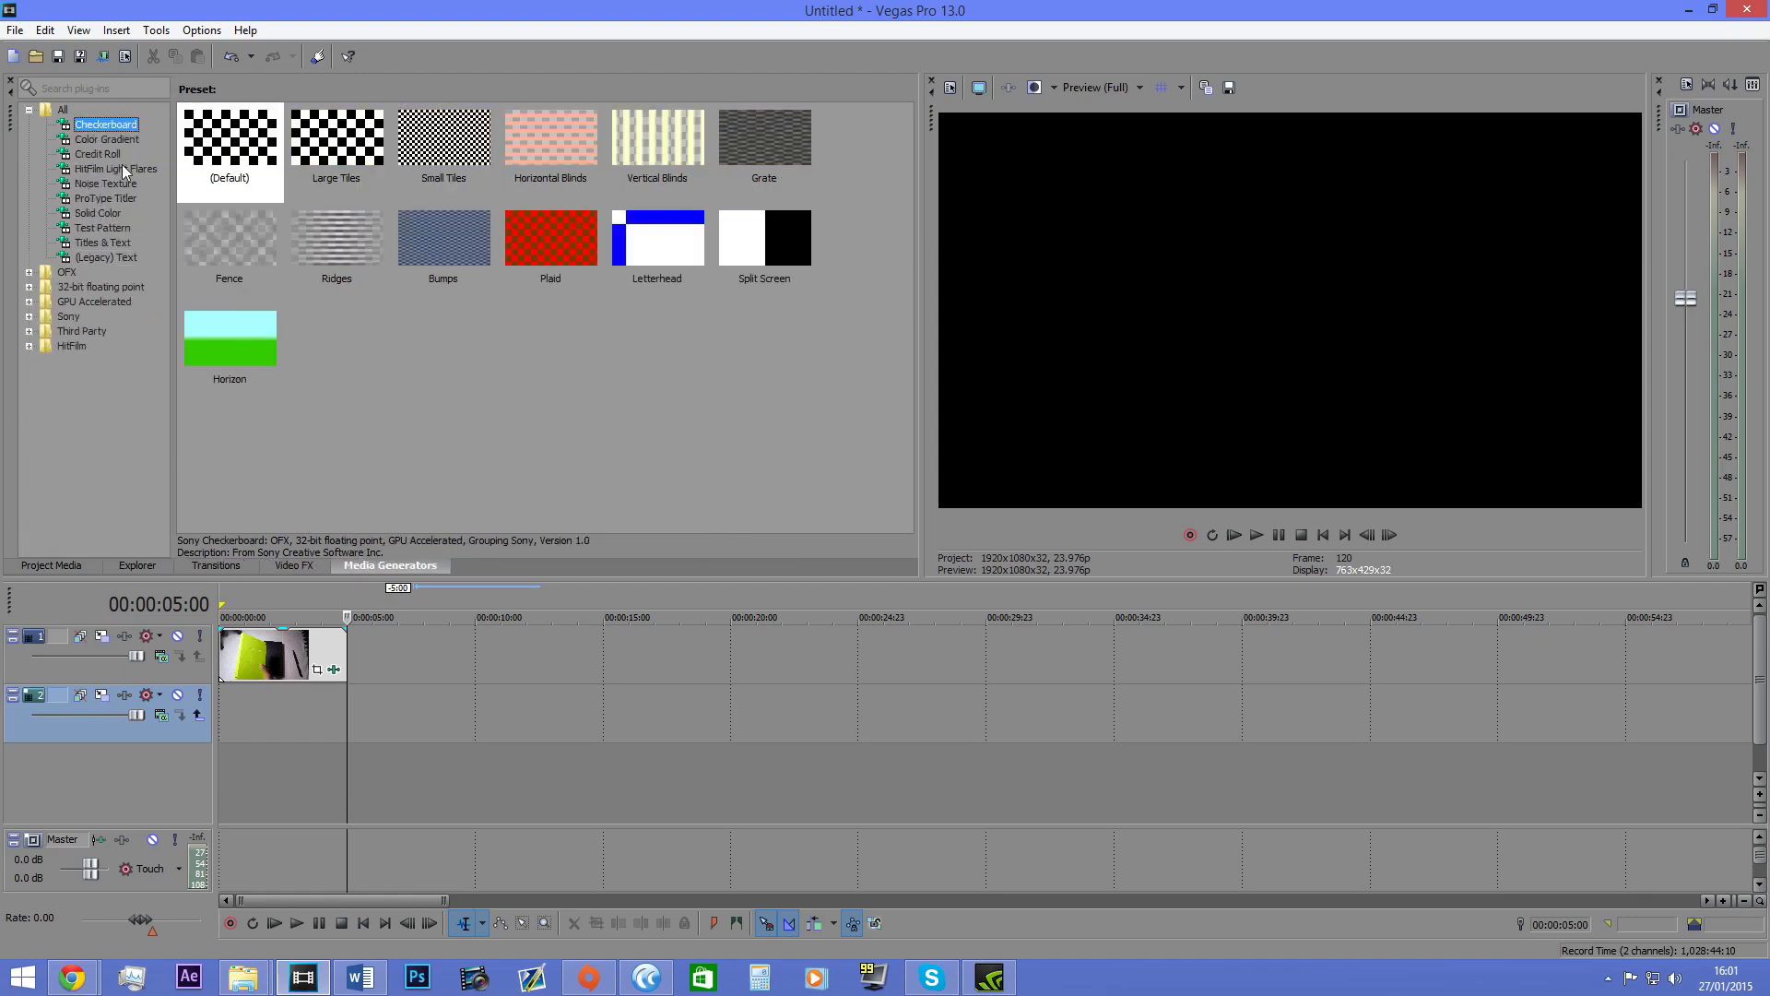
click(108, 137)
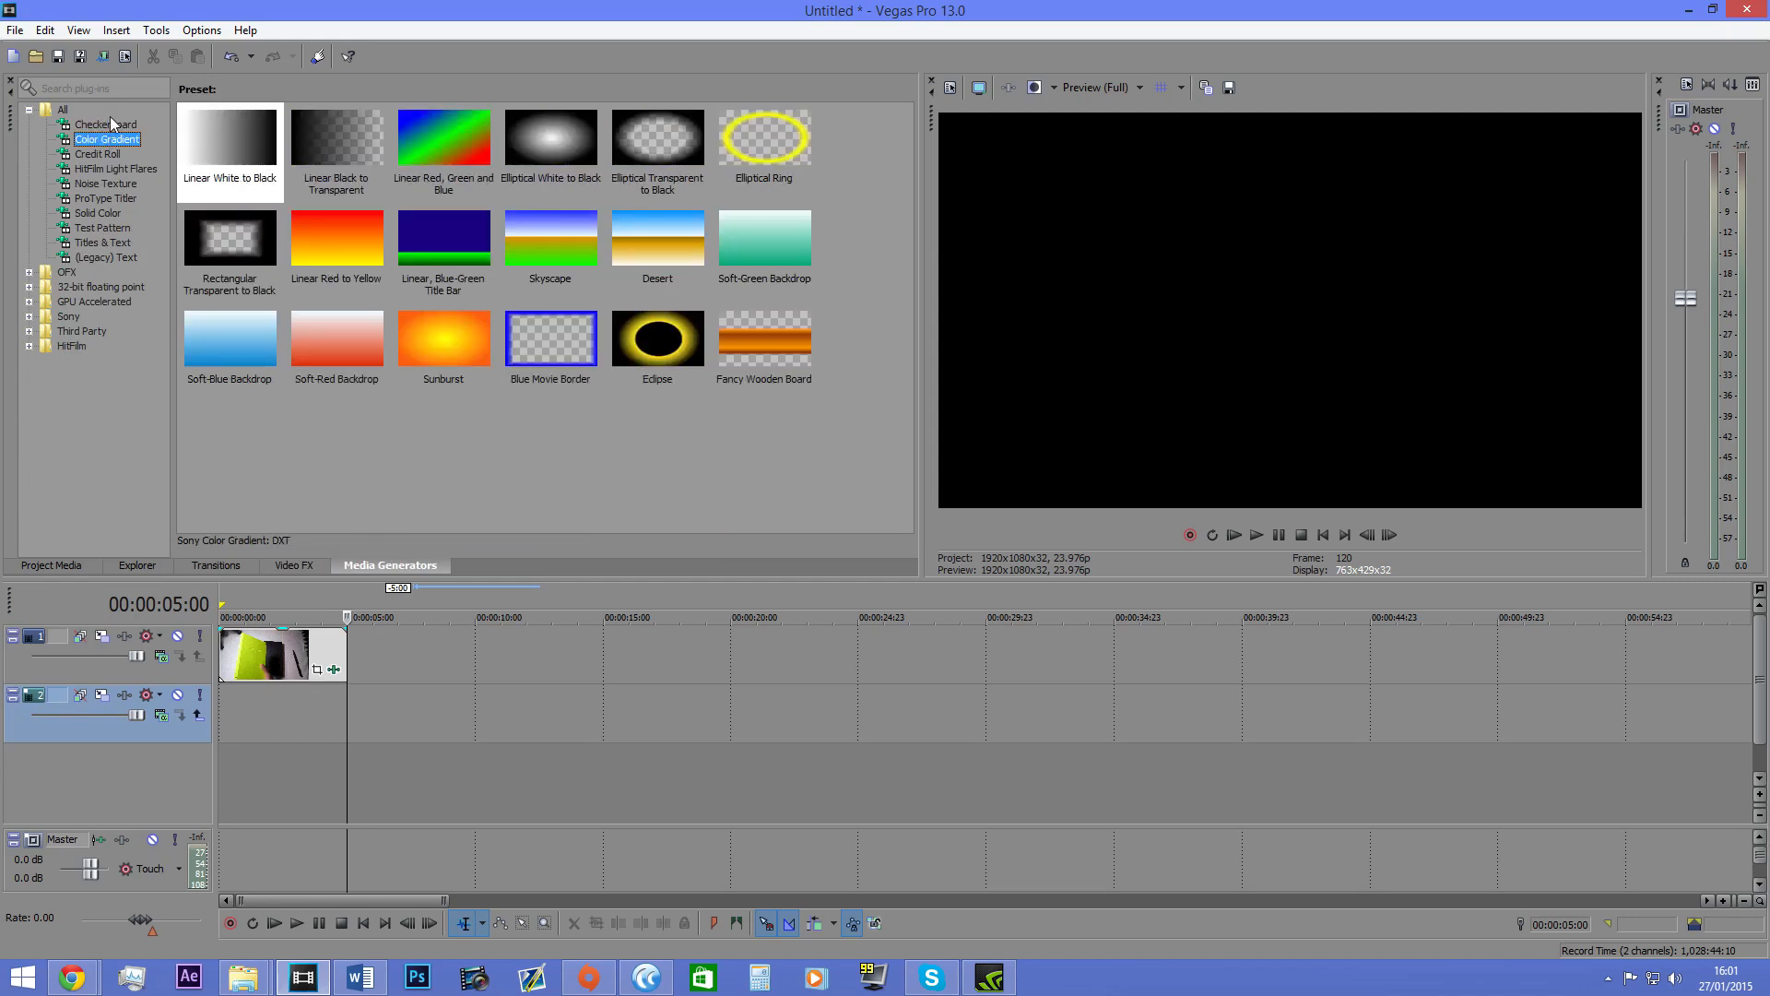
click(114, 123)
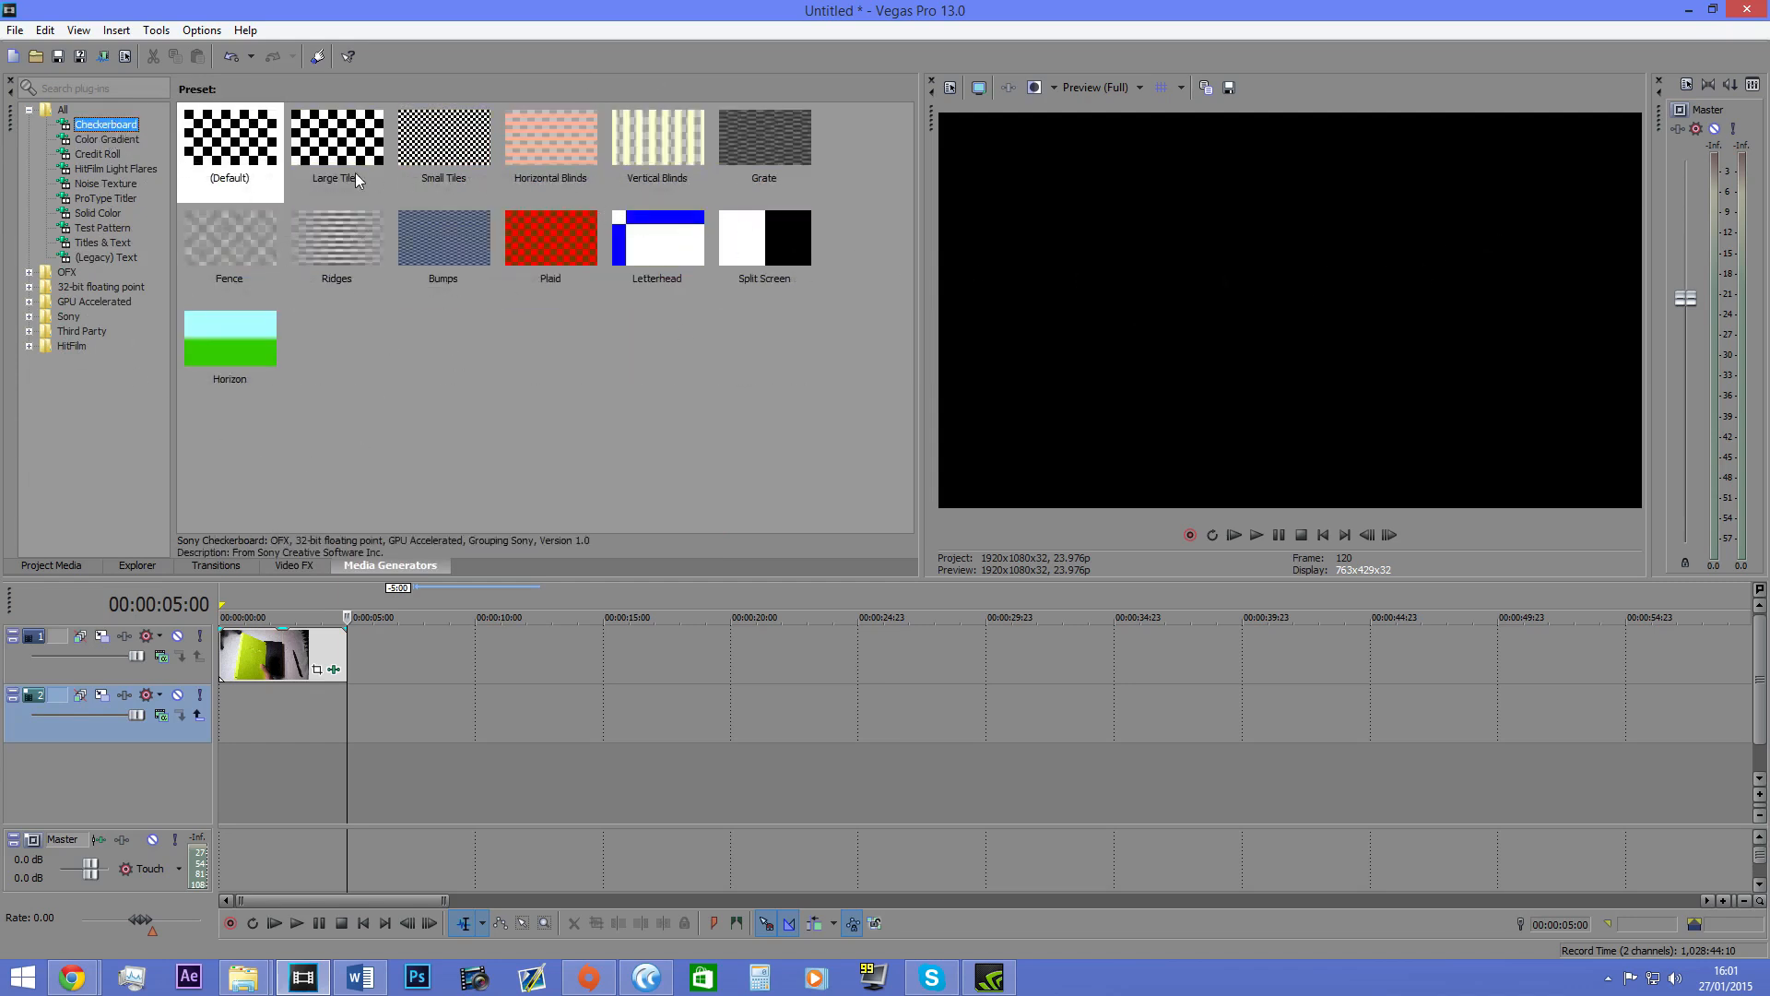
click(90, 142)
Step: Add the Credit Roll generator's Scrolling on Transparent preset to the top video track at about 00:00:07, keeping its default settings
click(107, 153)
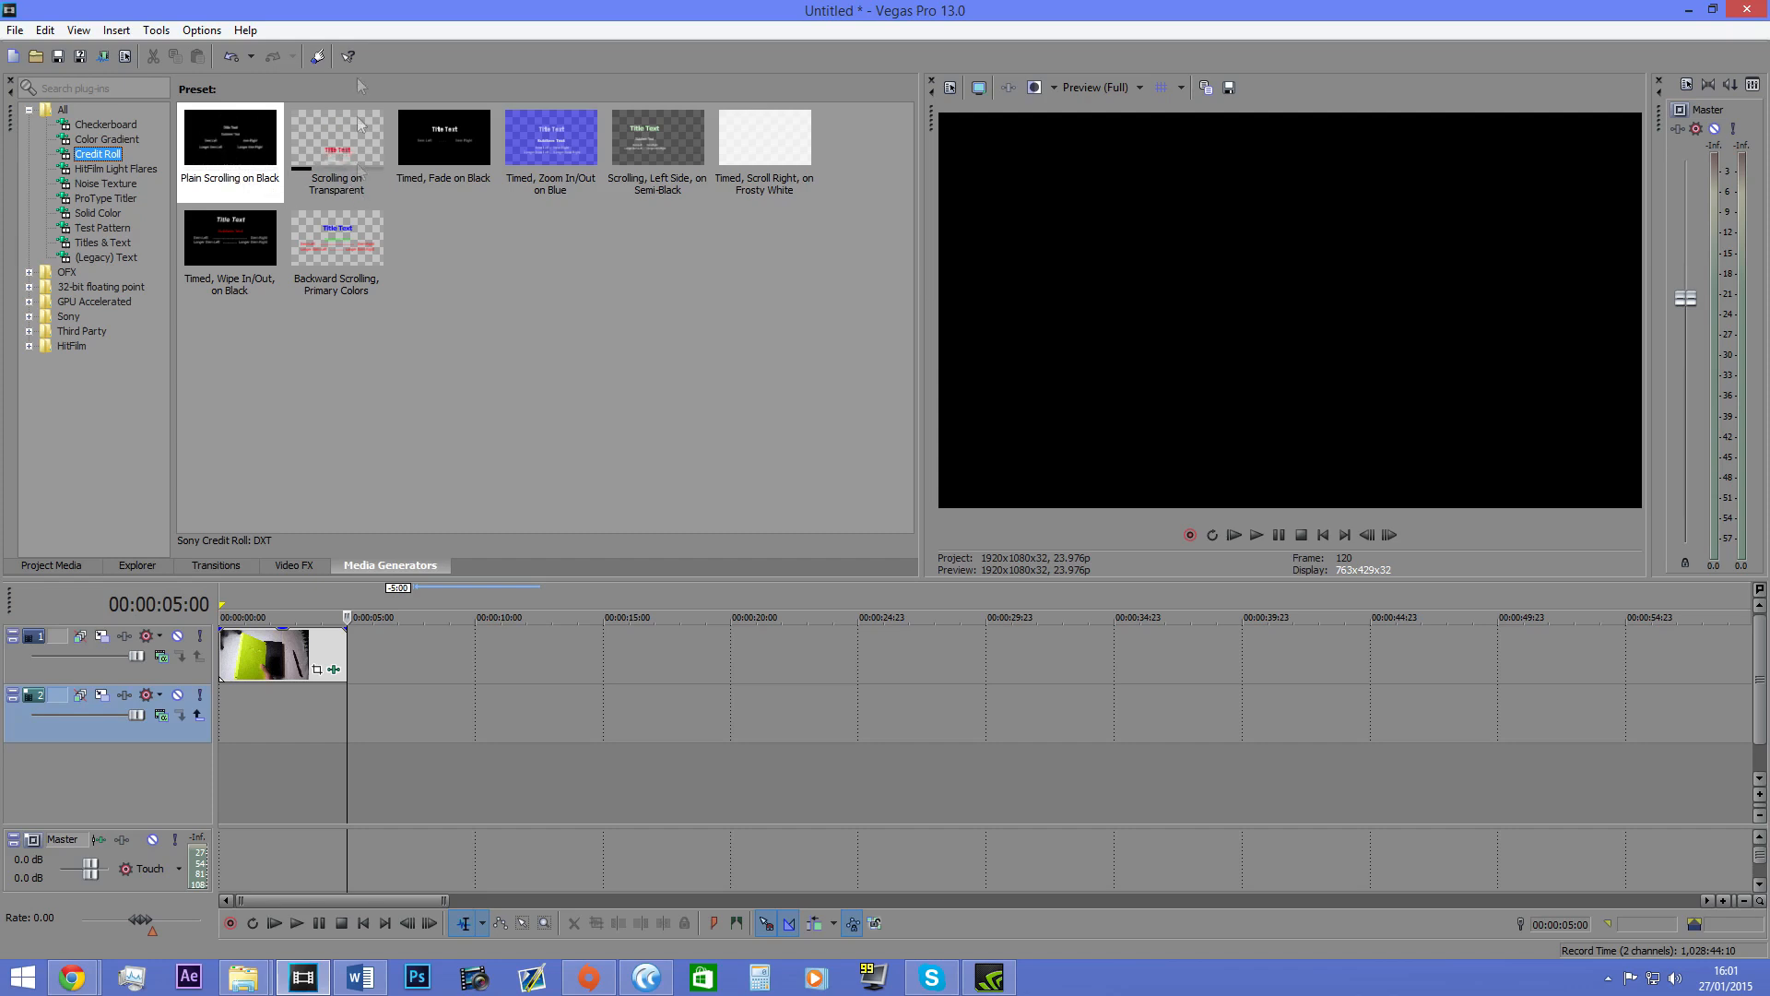
drag(339, 144, 636, 654)
click(844, 264)
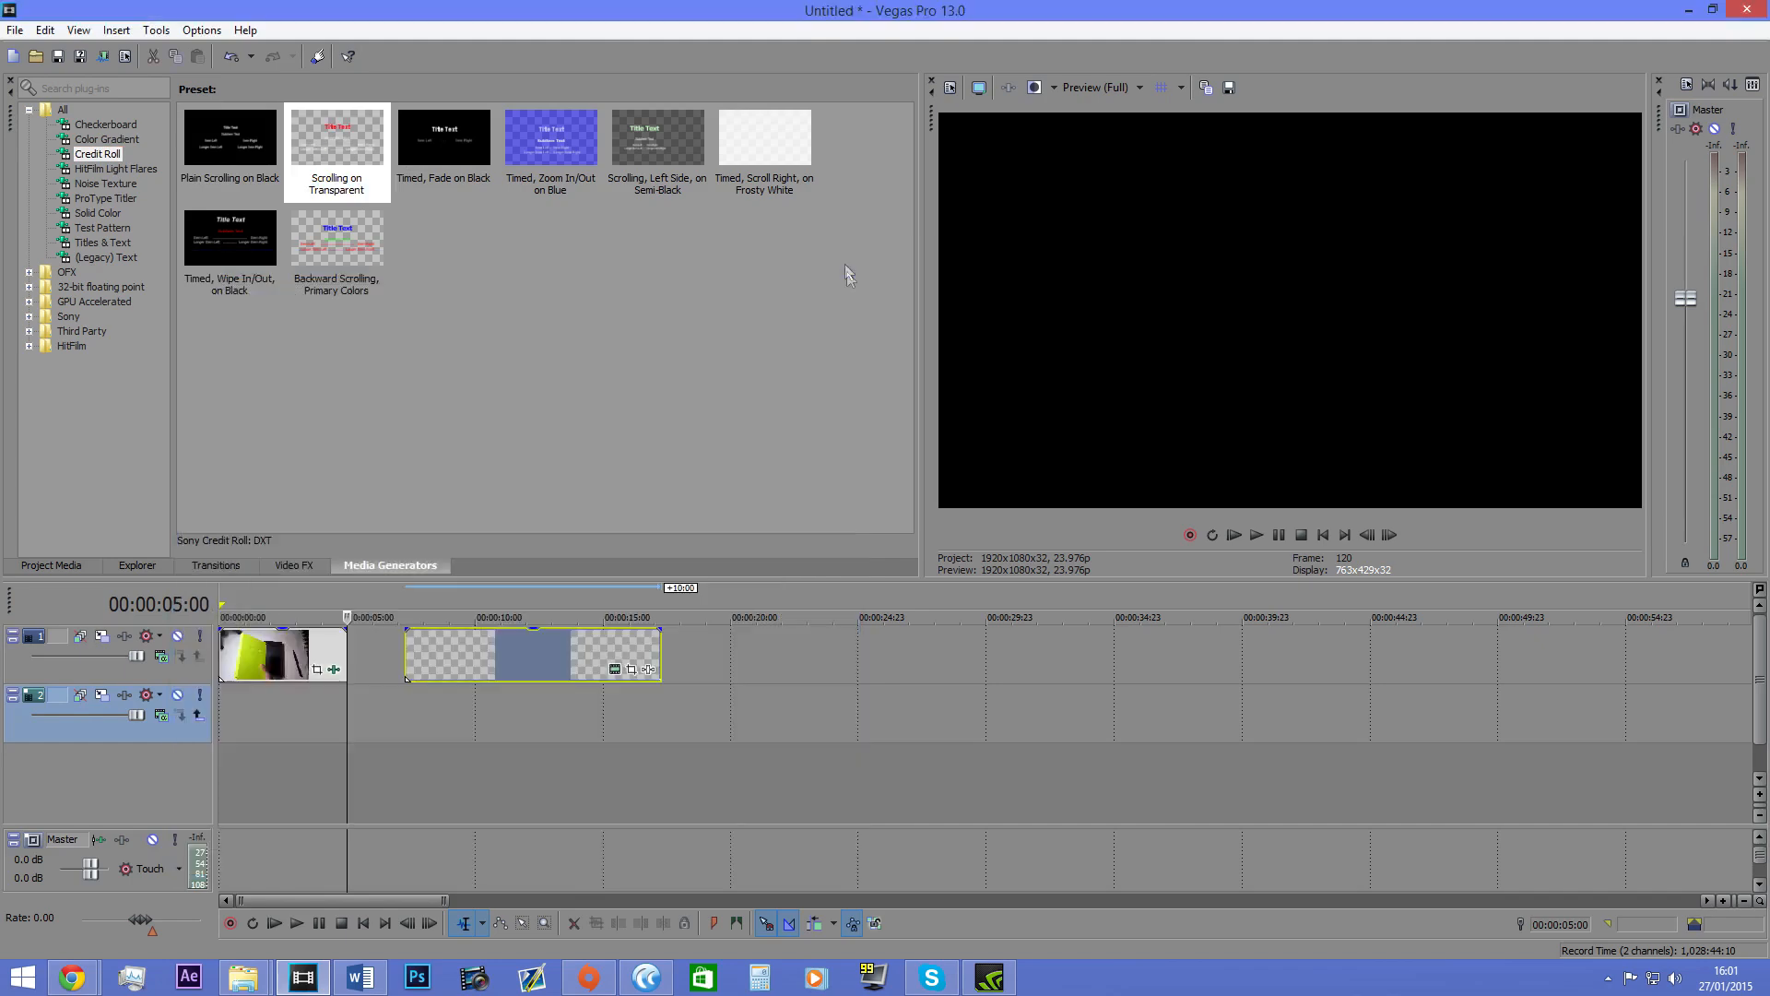
Step: Move the tablet clip to the second video track, aligned with the credit roll's start, and place the playhead just inside it
click(530, 660)
drag(221, 671, 441, 710)
click(437, 708)
click(417, 708)
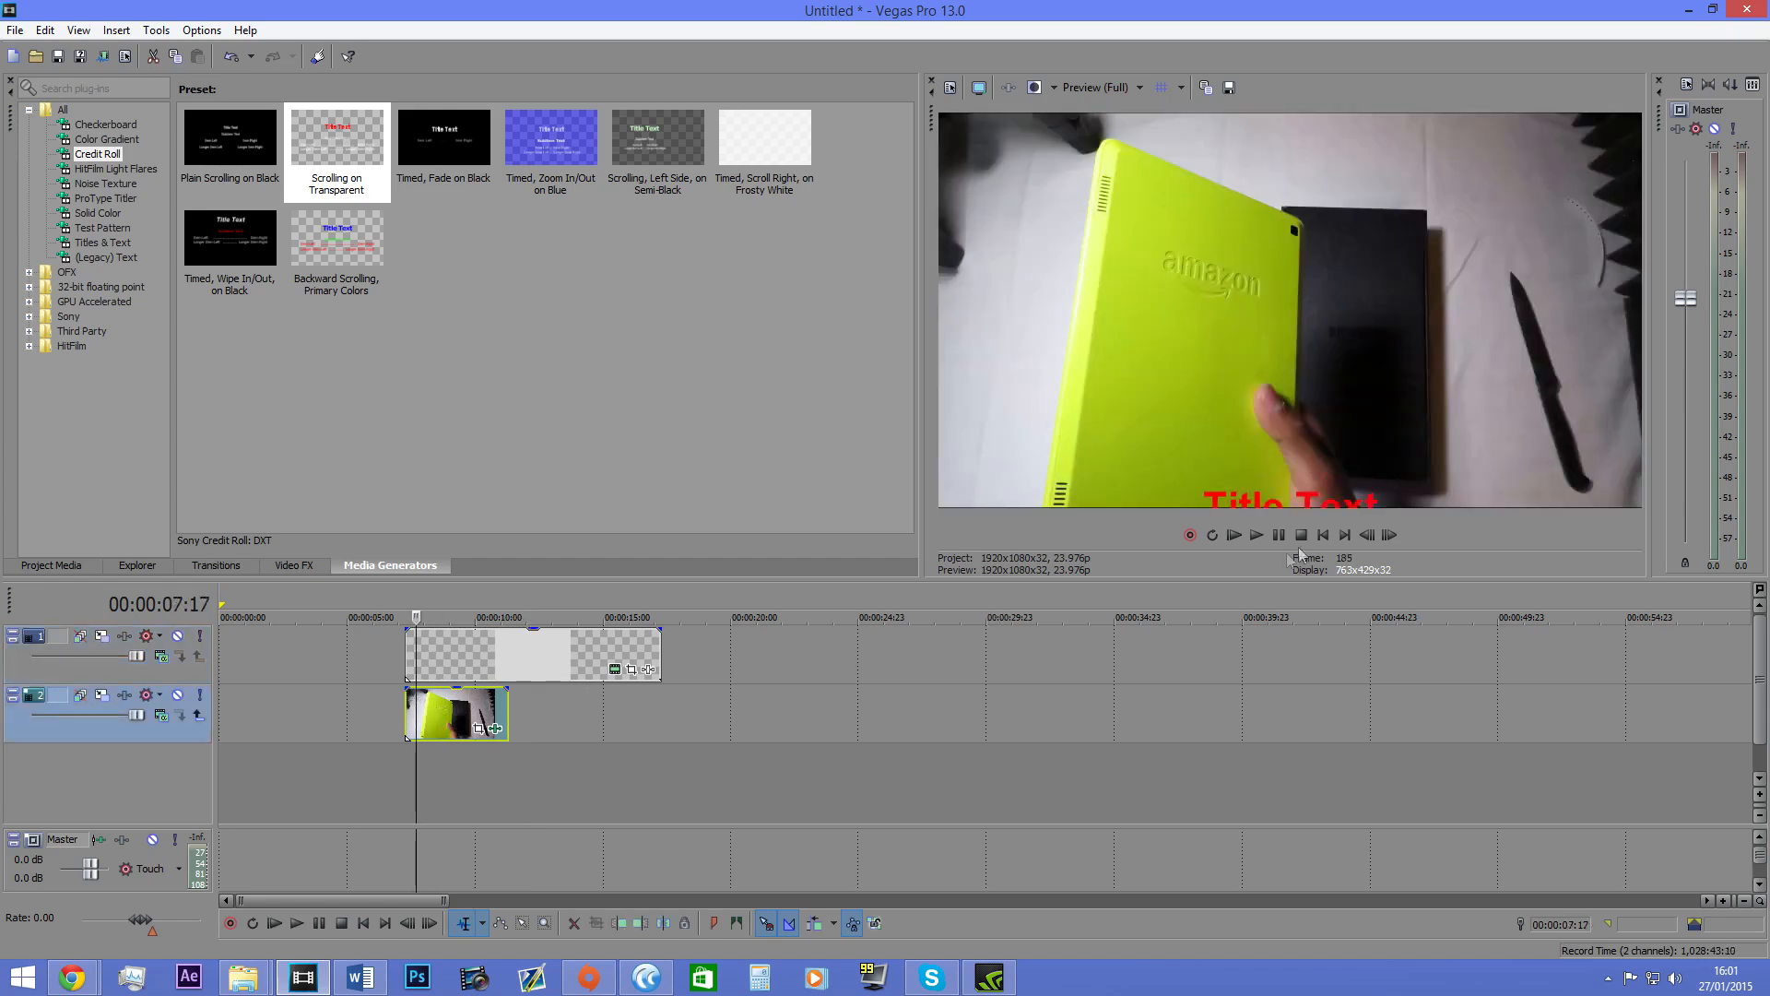
Step: Play the credit roll over the tablet clip and move the clip back to the start of the second track
click(1257, 535)
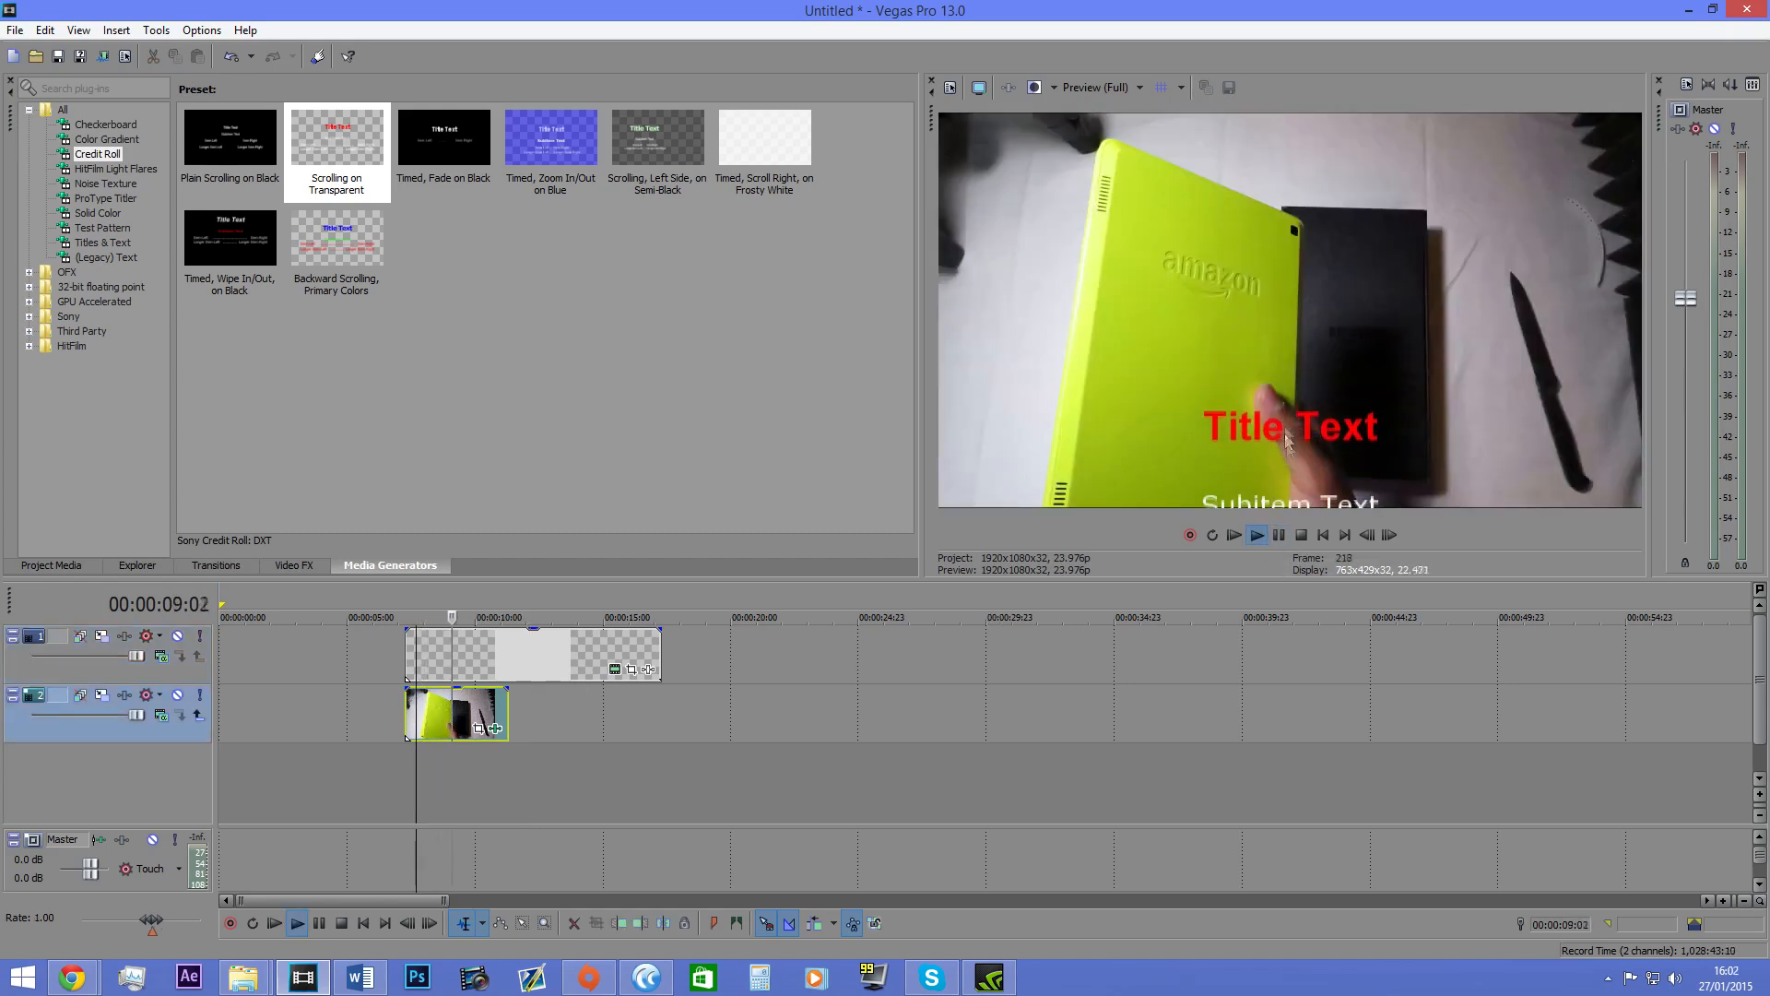
click(1278, 534)
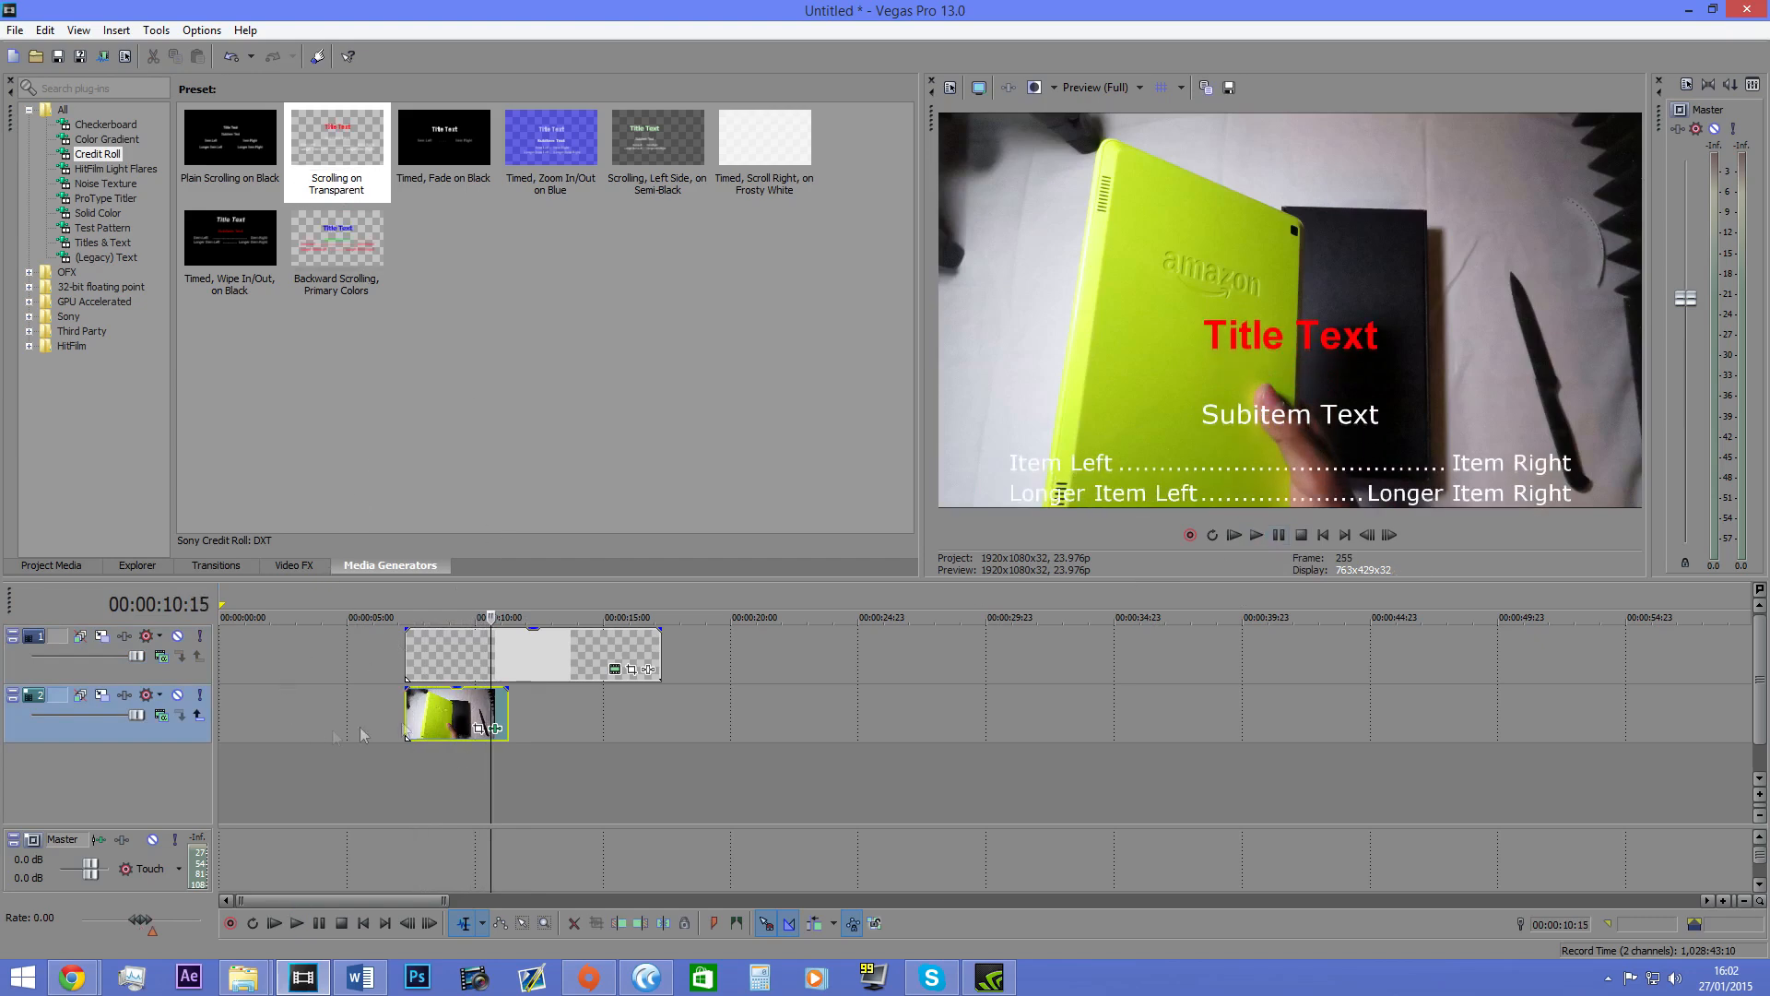
drag(465, 722, 210, 698)
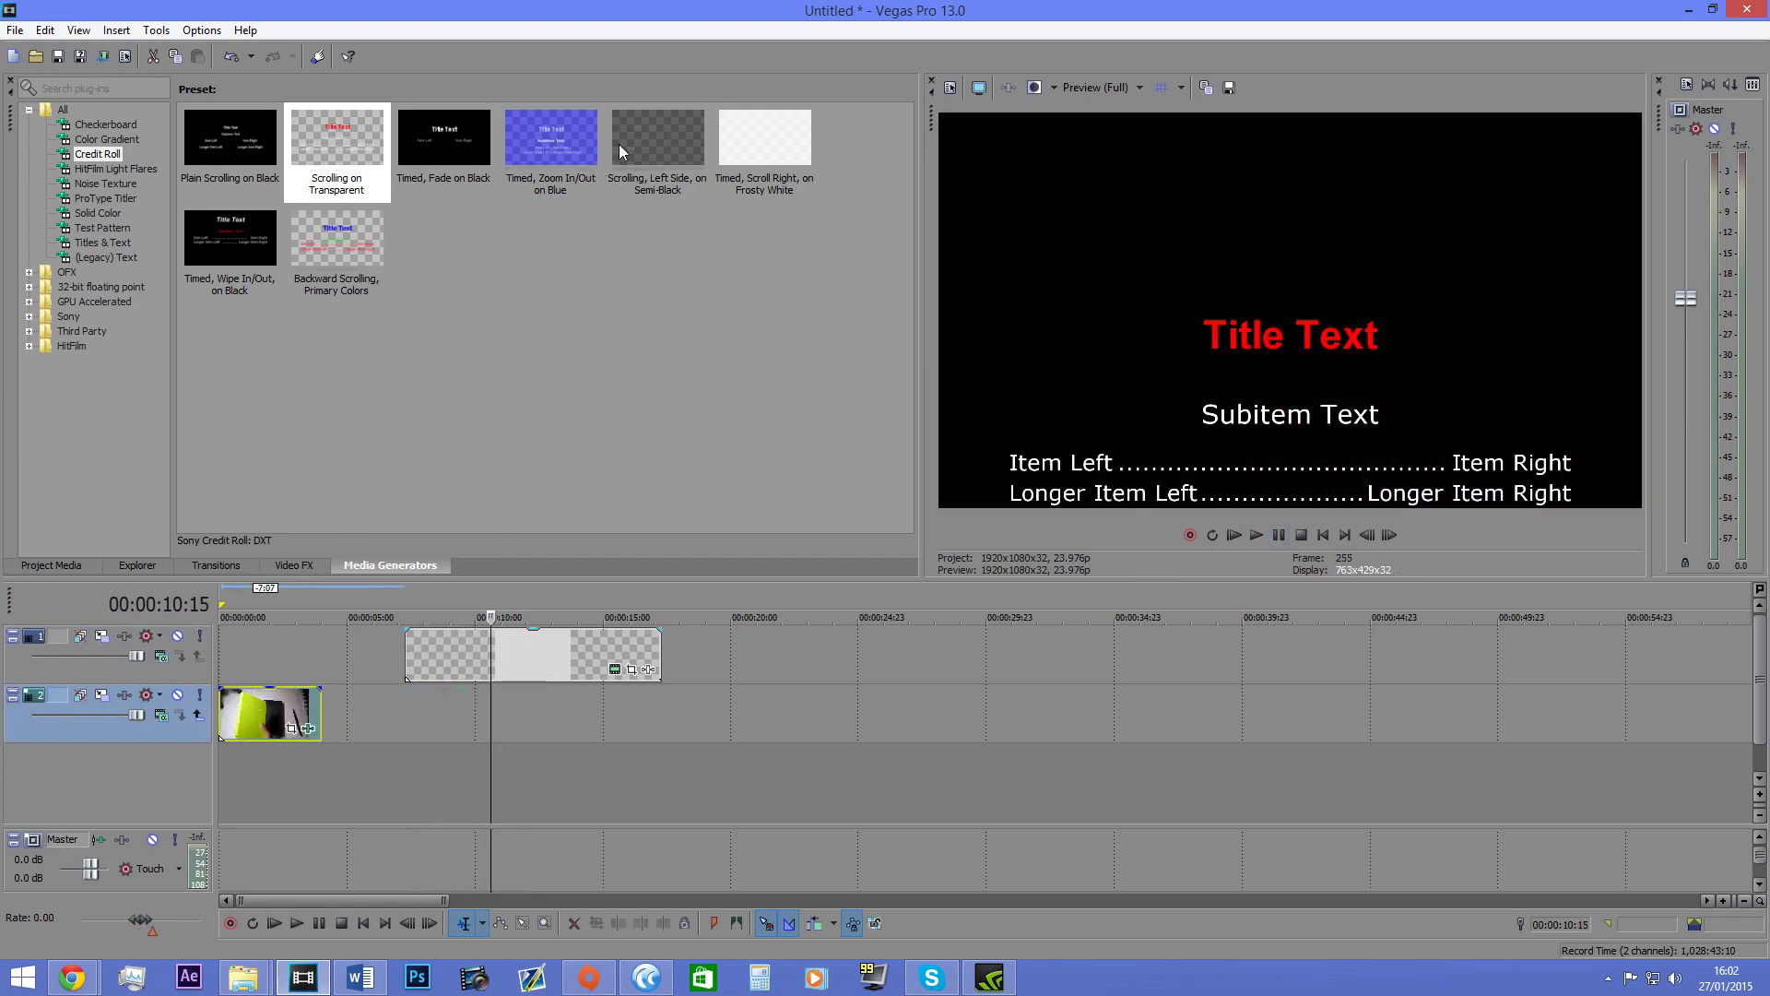
Step: Browse the HitFilm Light Flares and Noise Texture generator presets
click(157, 169)
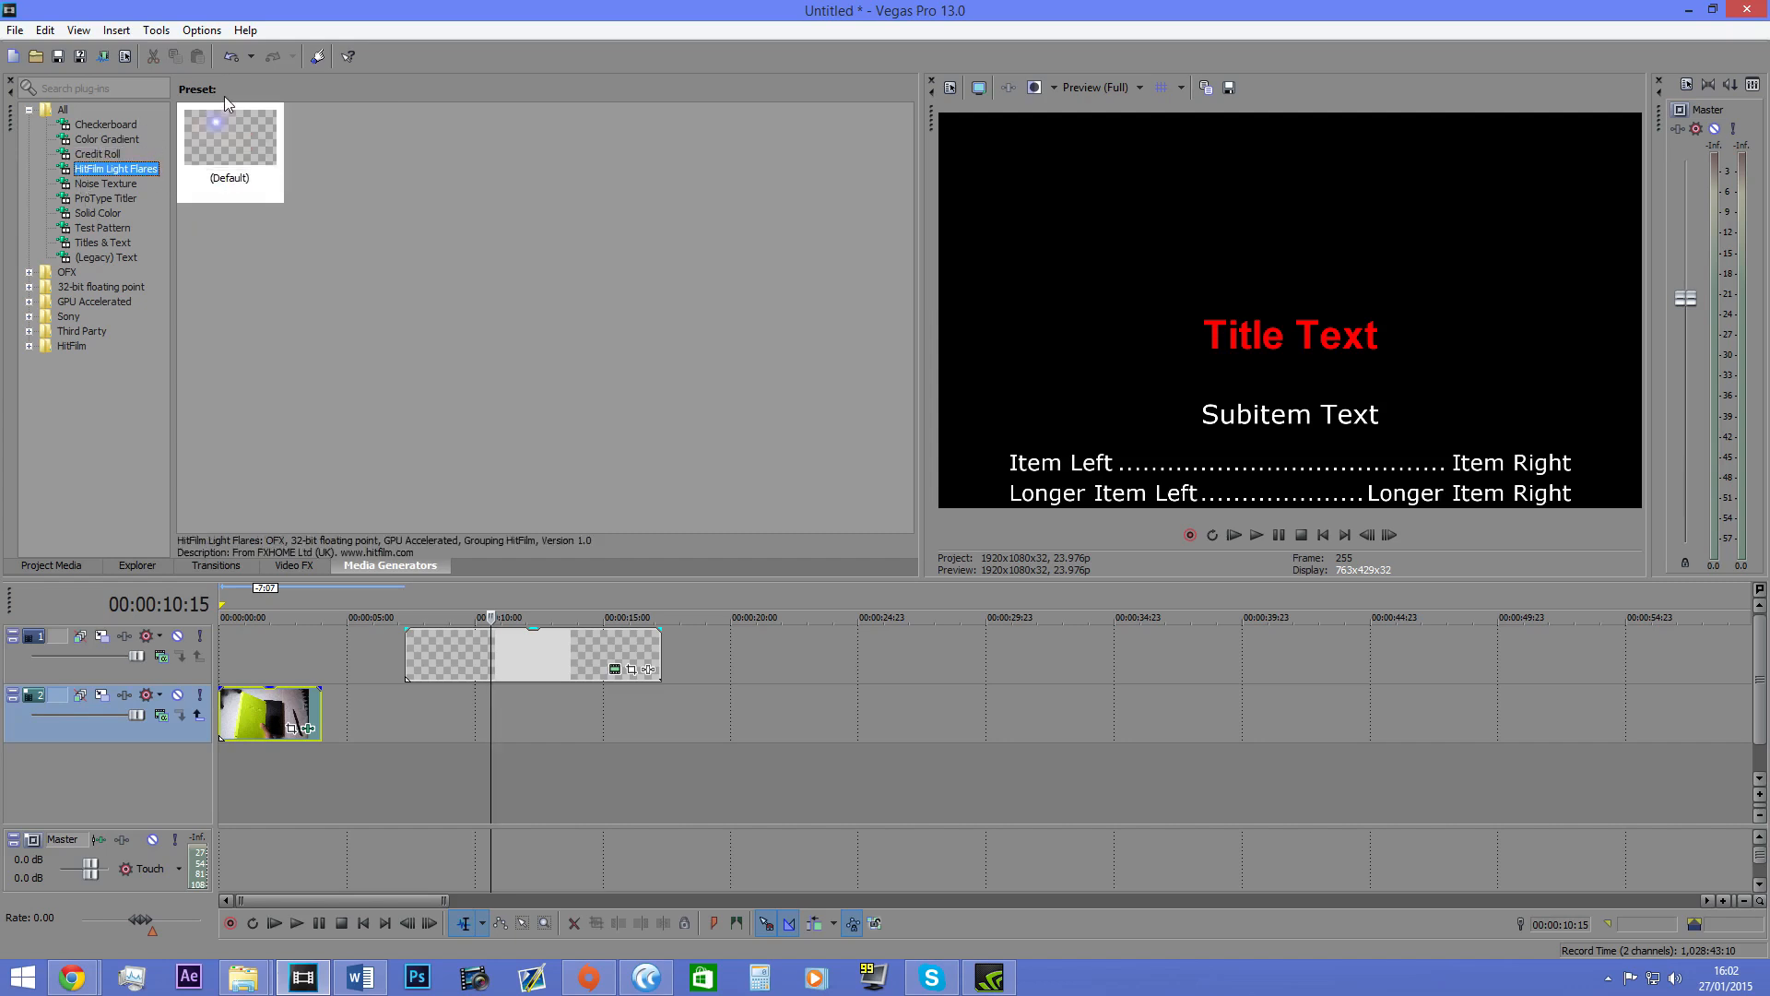
click(126, 187)
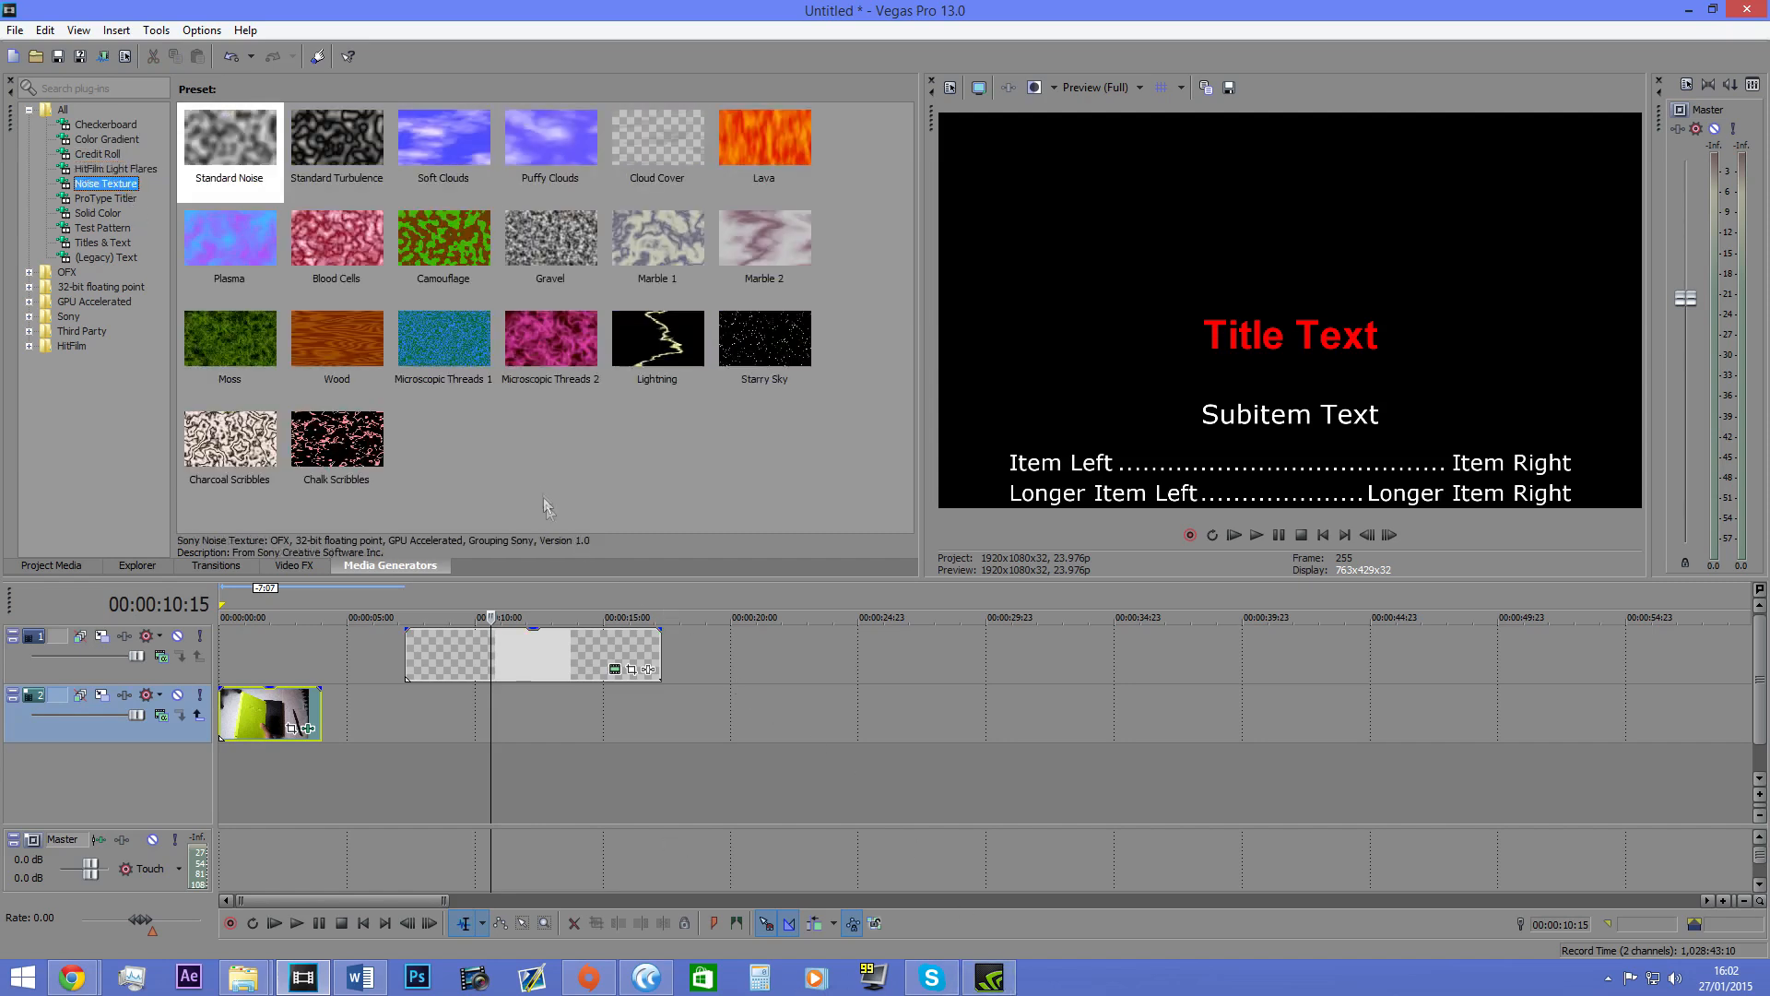
drag(245, 112, 407, 233)
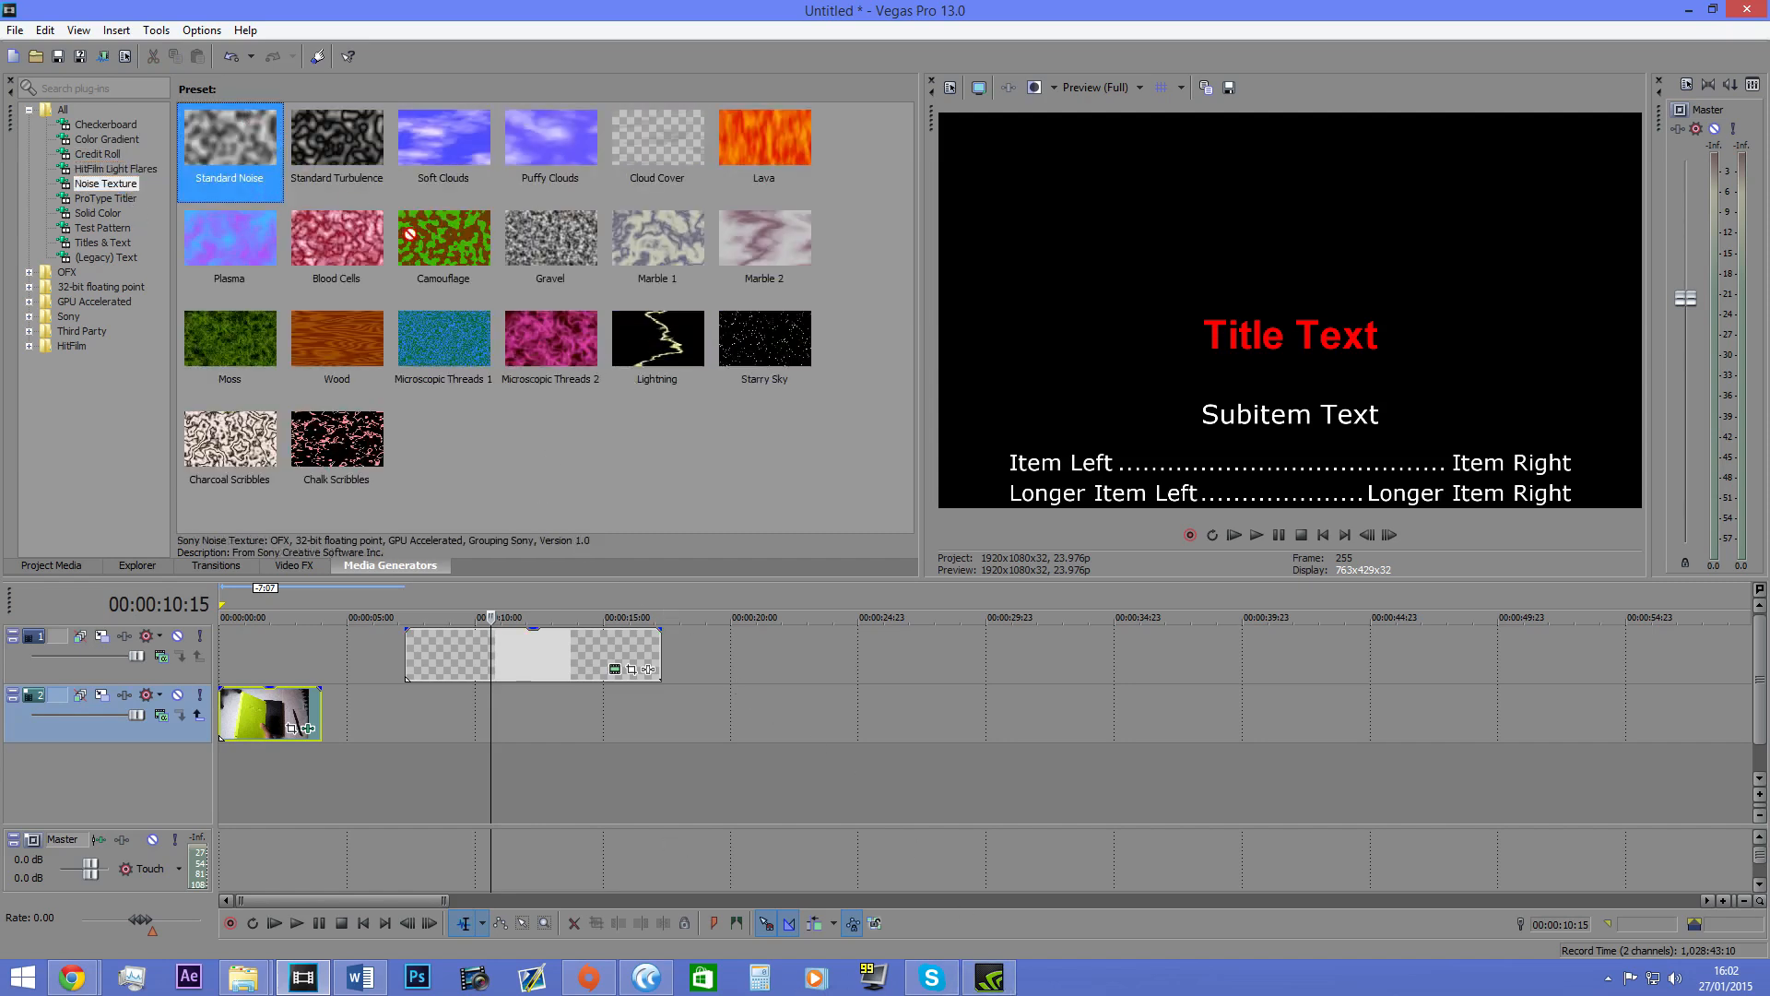
Step: Add the ProType Titler's Centered preset at 00:00:10:15 on a new video track above the credit roll, with default settings
click(90, 196)
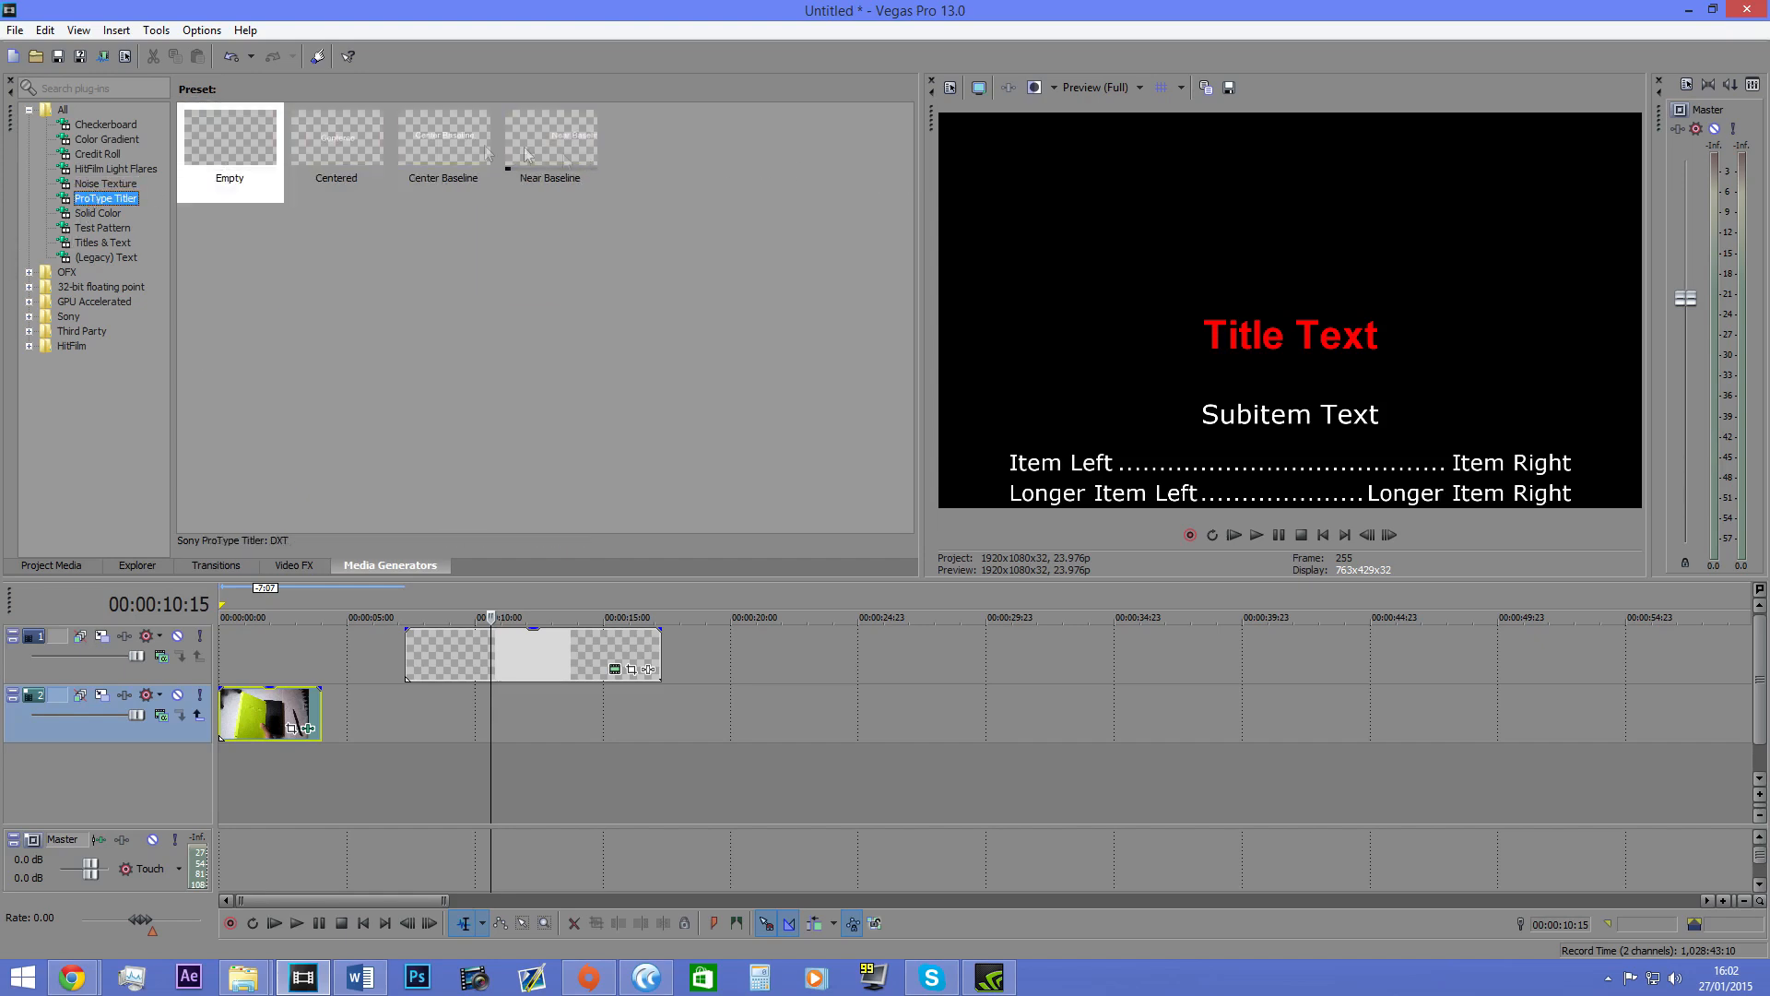
drag(356, 140, 498, 623)
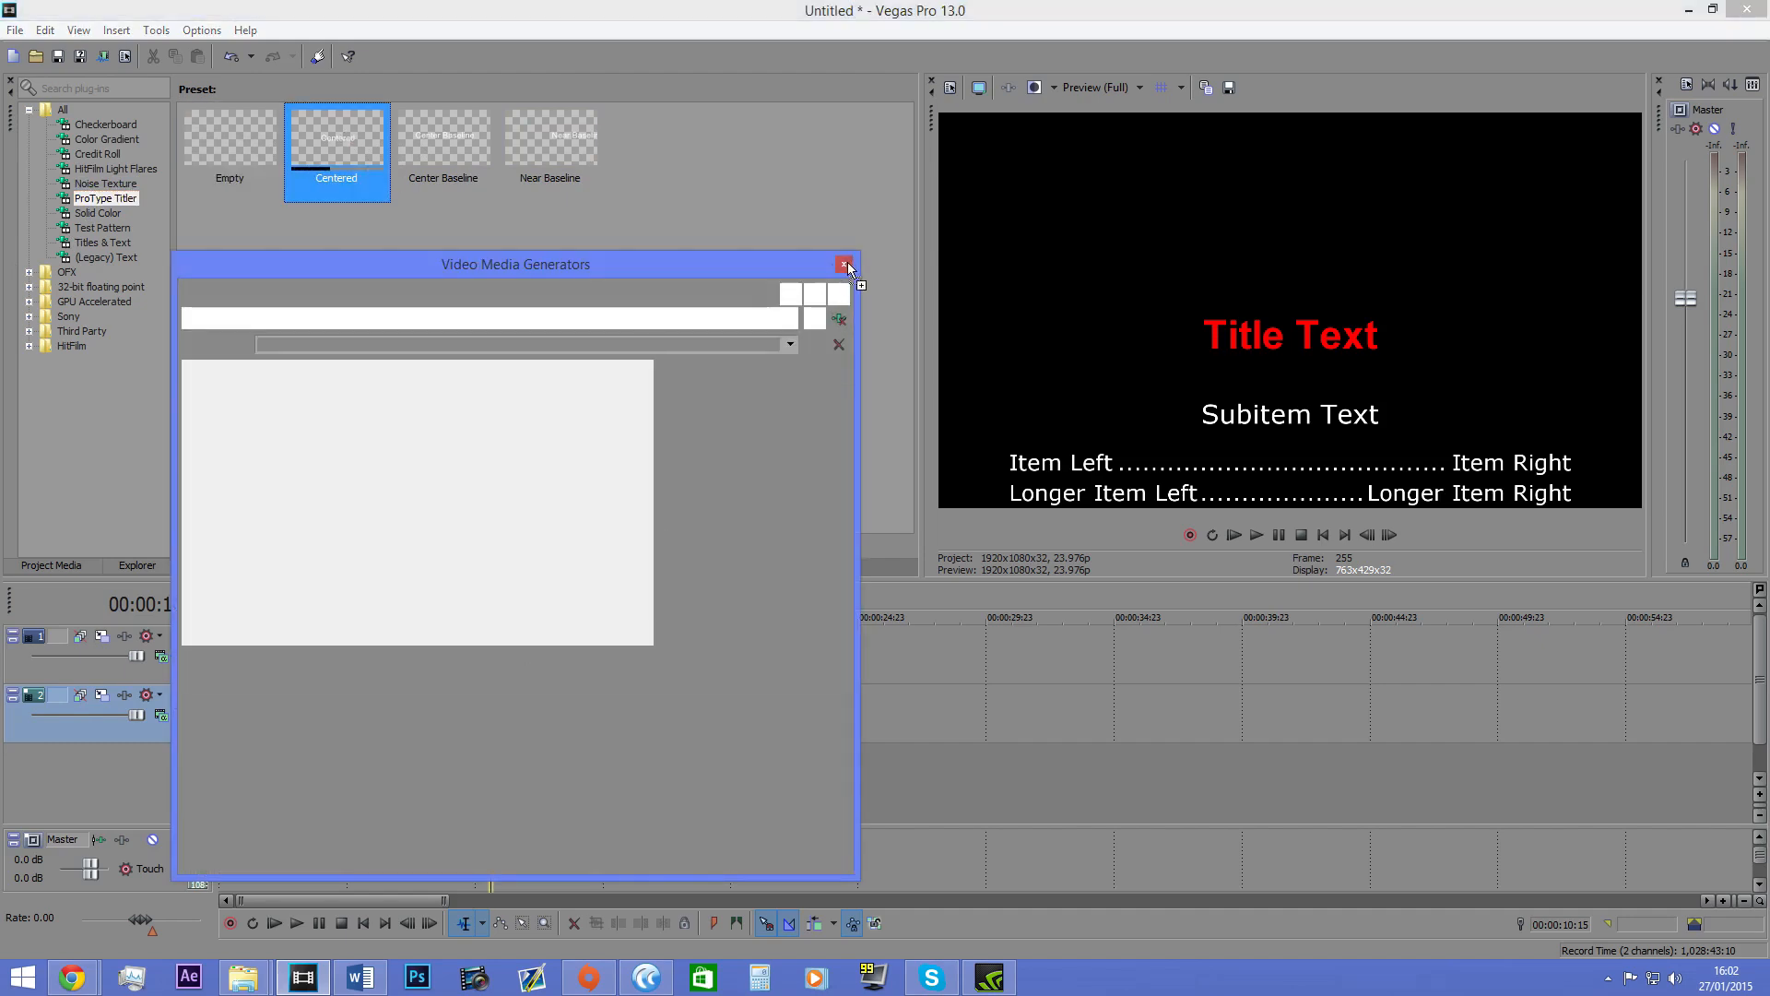
click(847, 263)
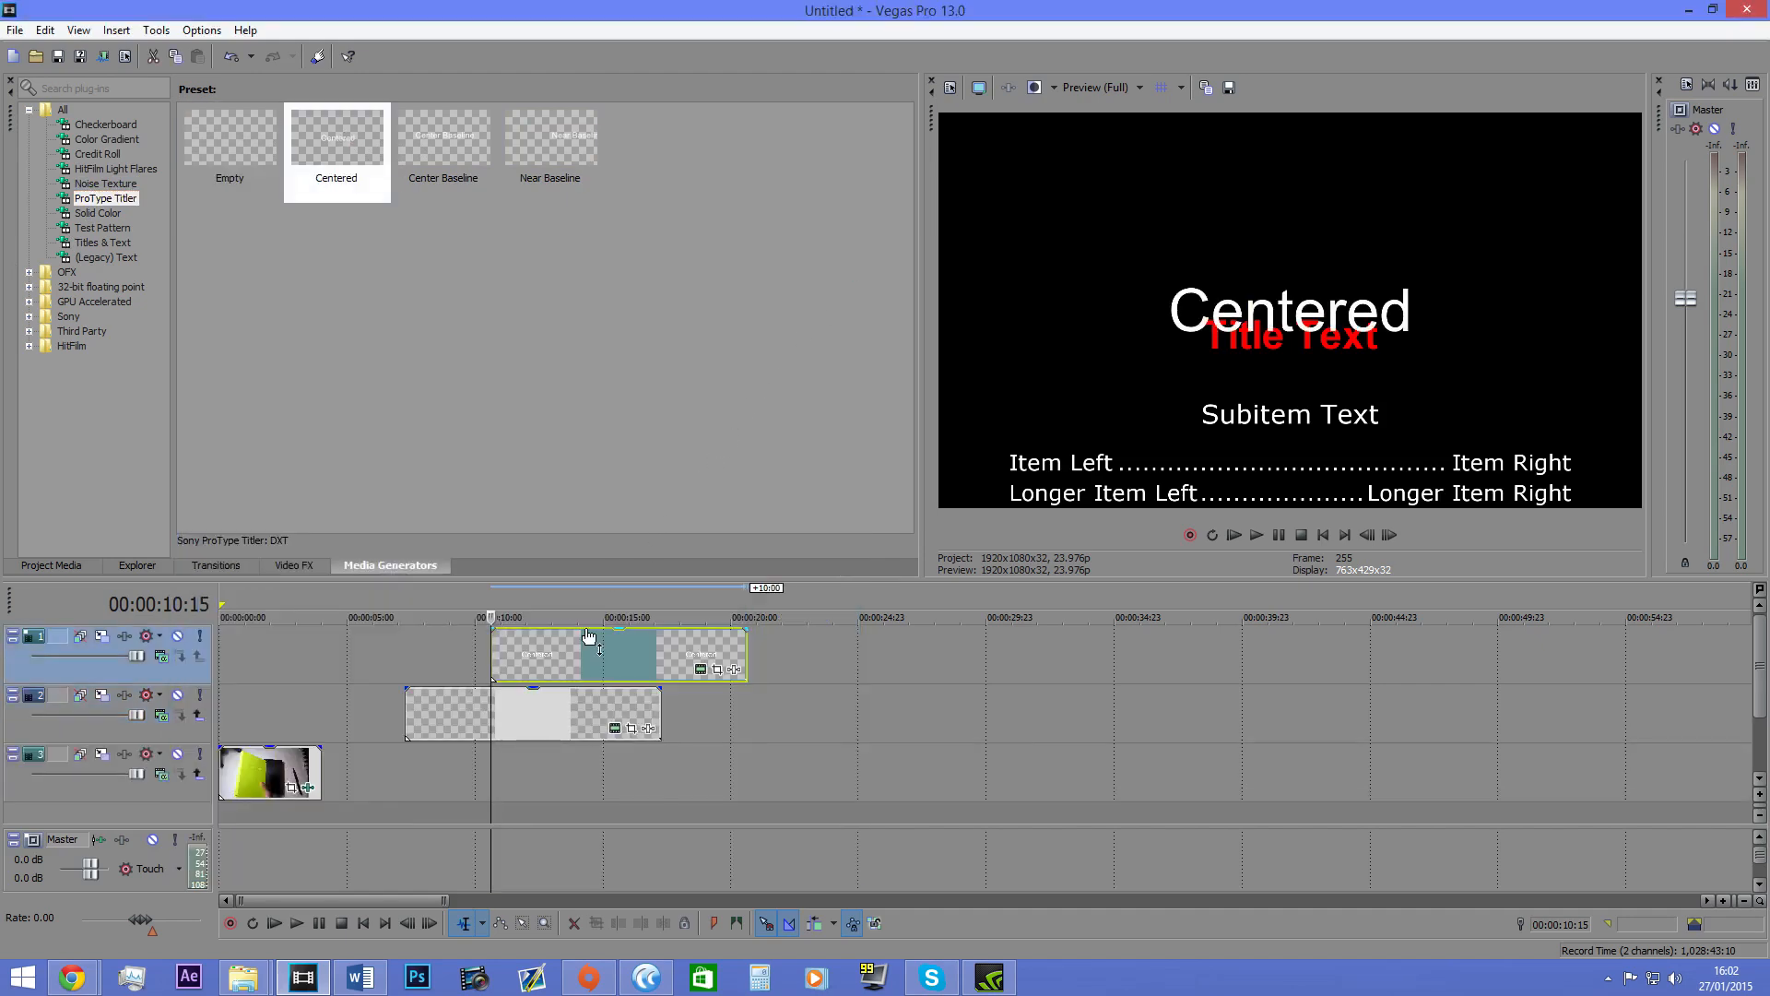
Step: Delete the Centered title event and remove the empty top video track
key(Delete)
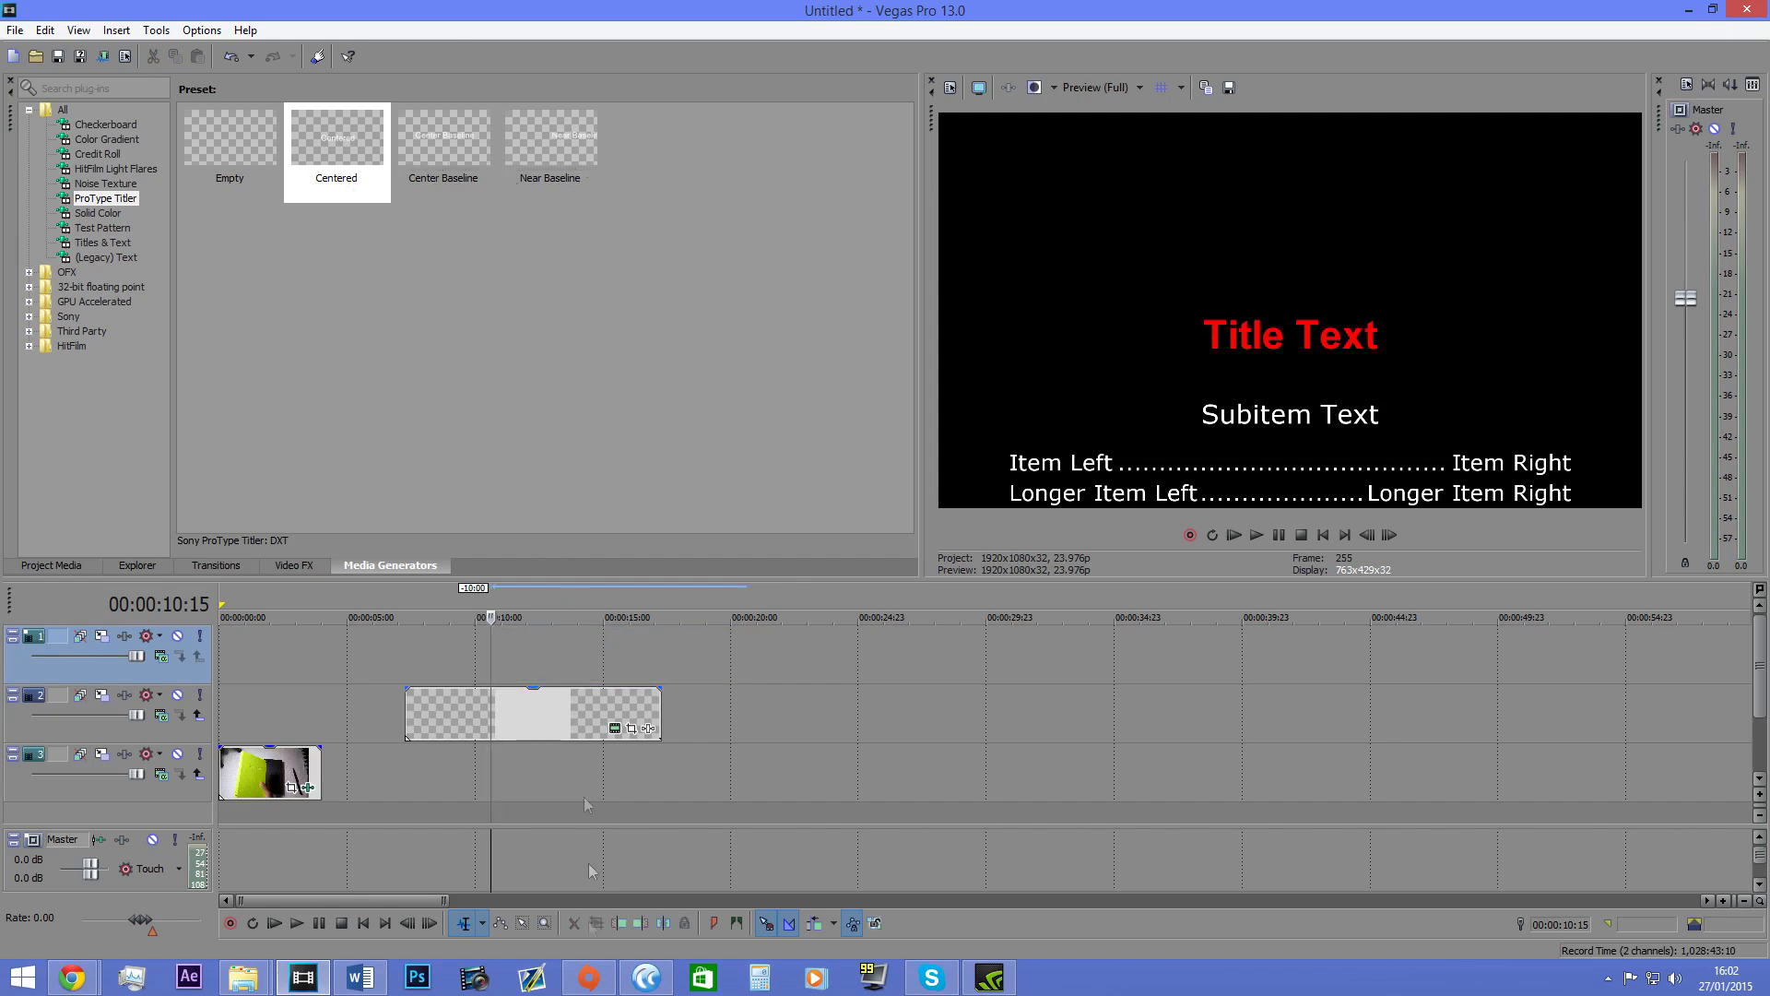
scroll(498, 817, down, 3)
scroll(538, 722, up, 1)
scroll(490, 706, down, 3)
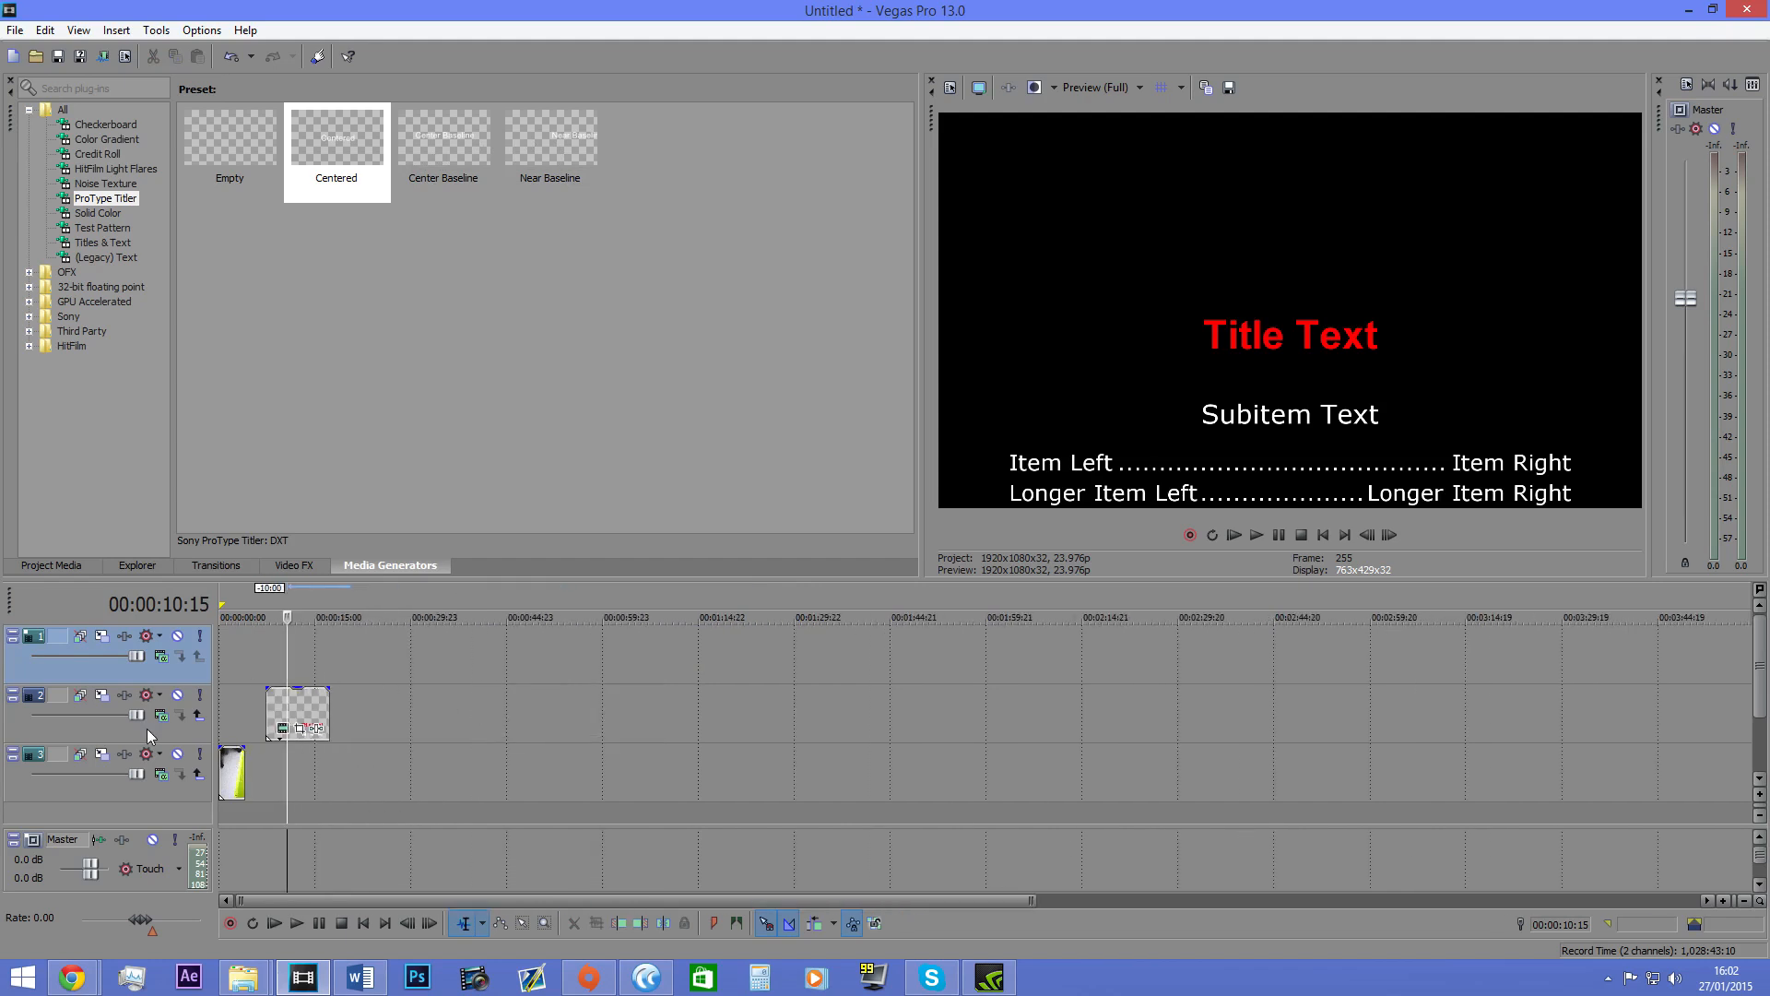
right_click(147, 673)
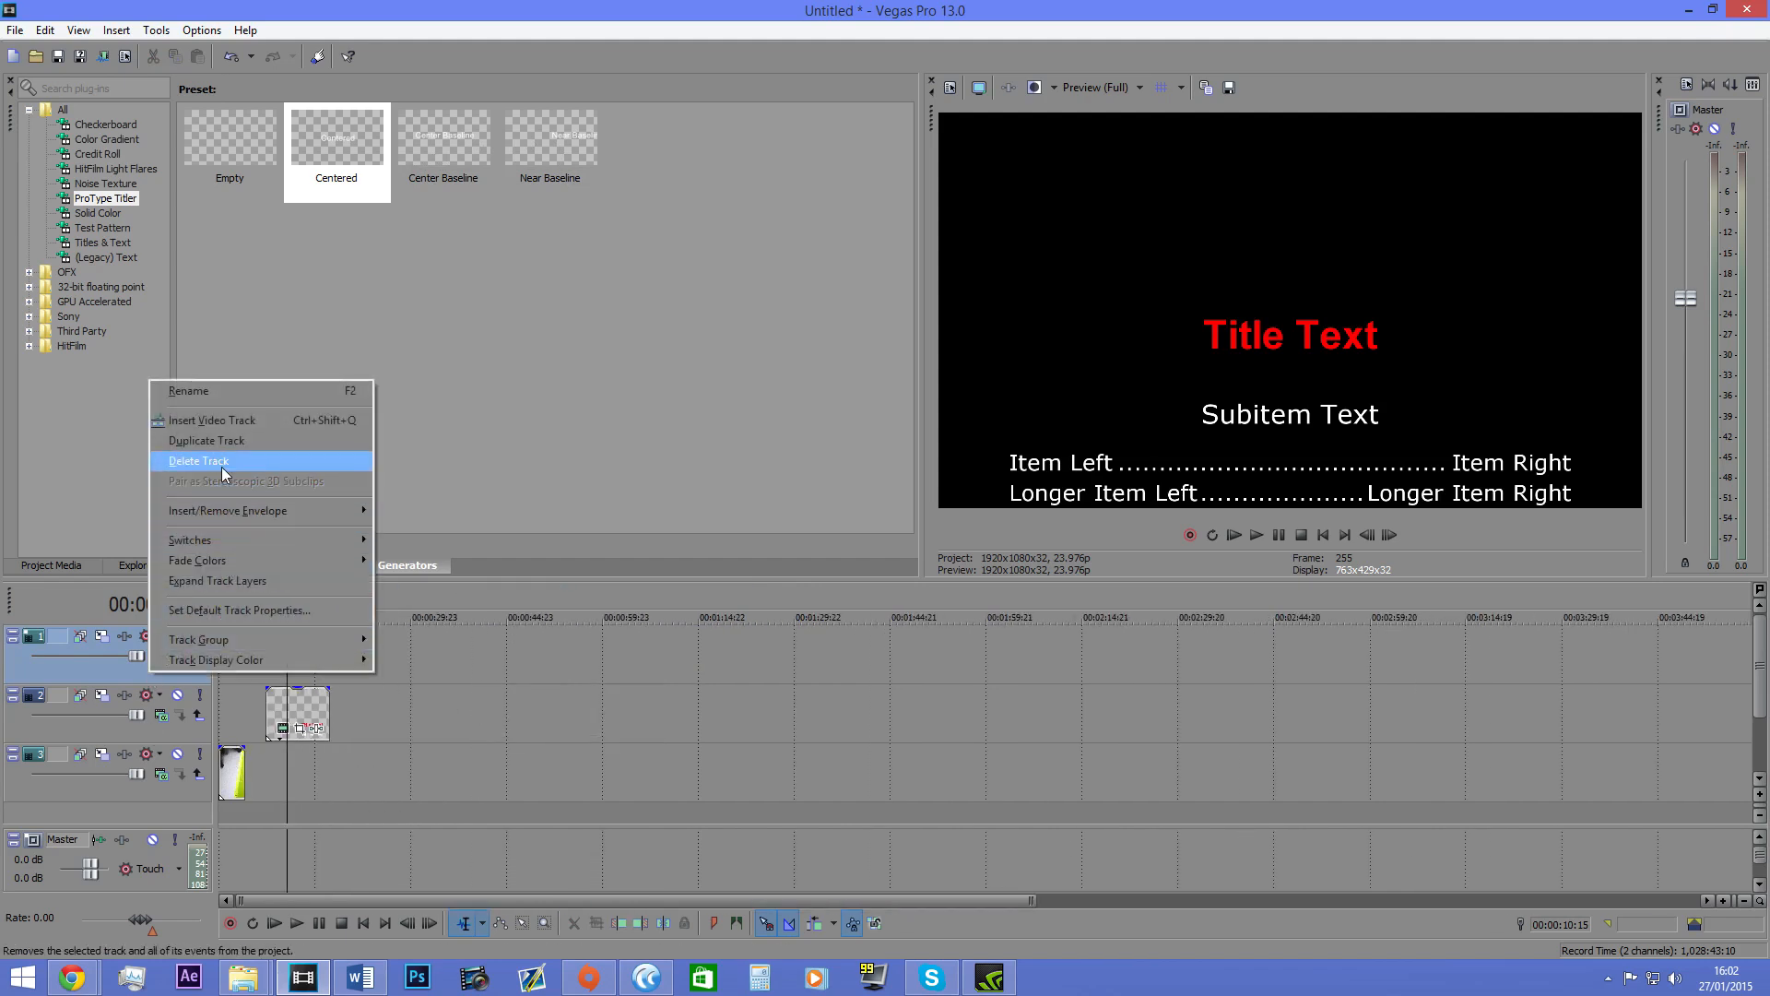
click(221, 465)
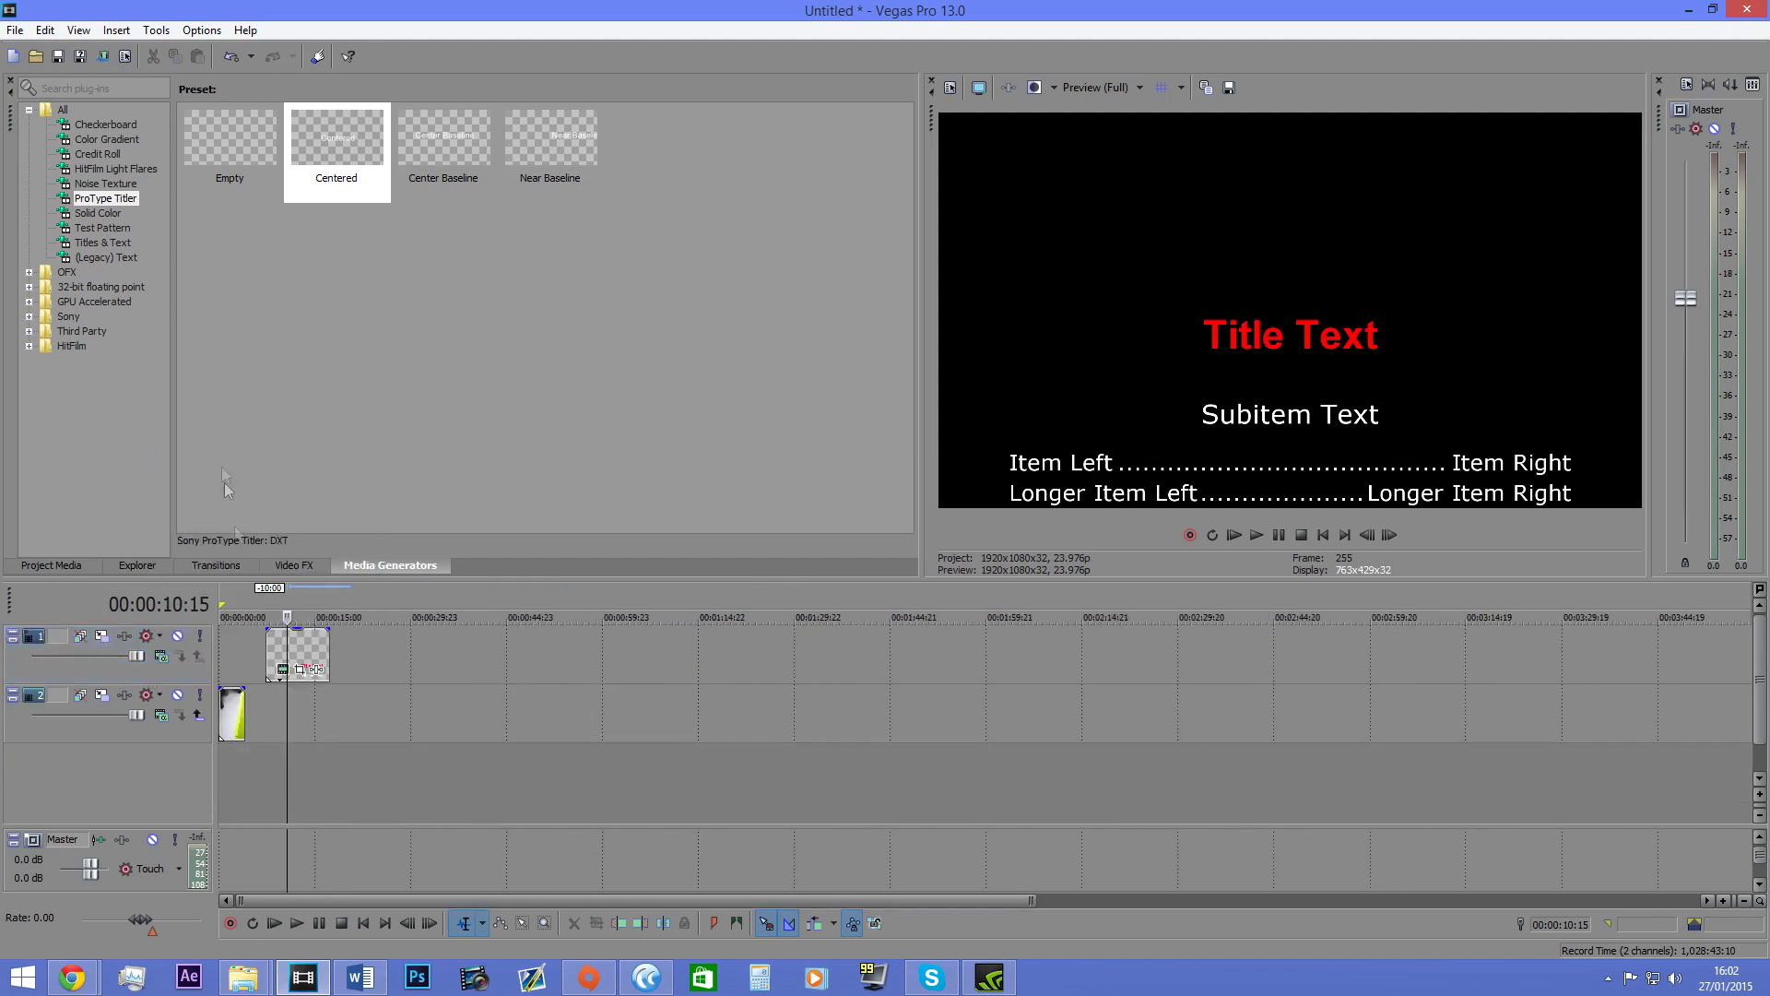
Step: Browse the Solid Color and Test Pattern generator presets
click(114, 213)
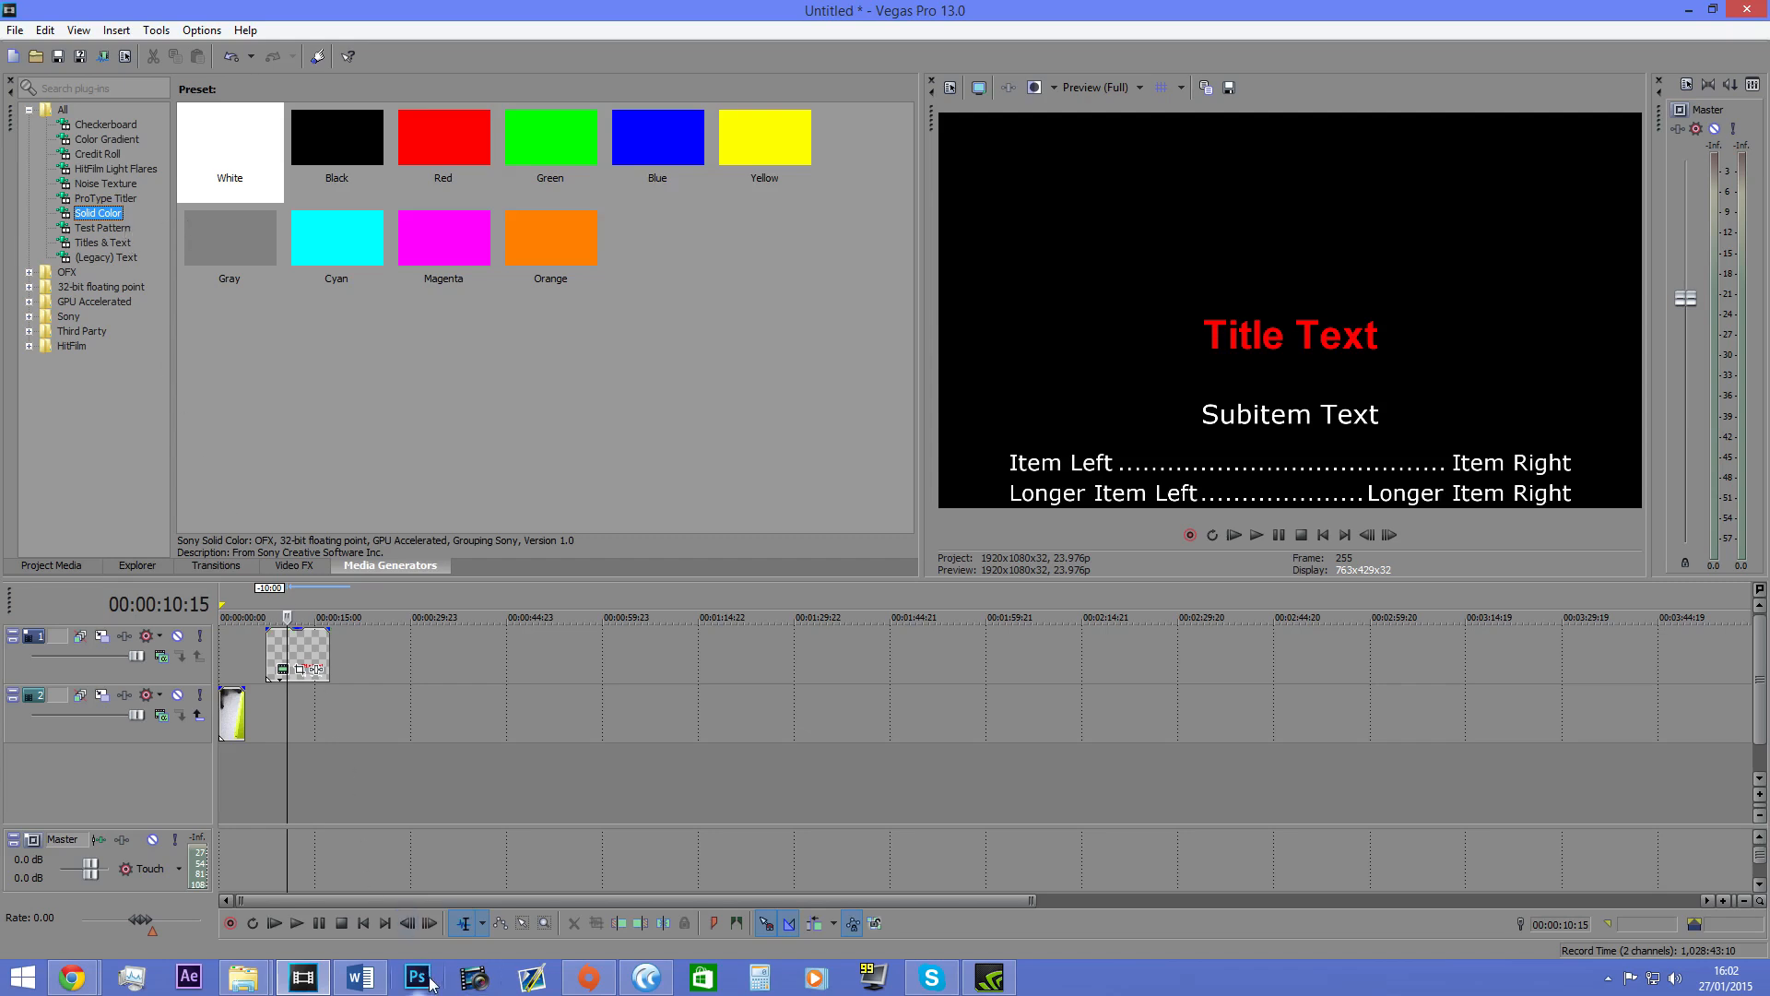
click(115, 228)
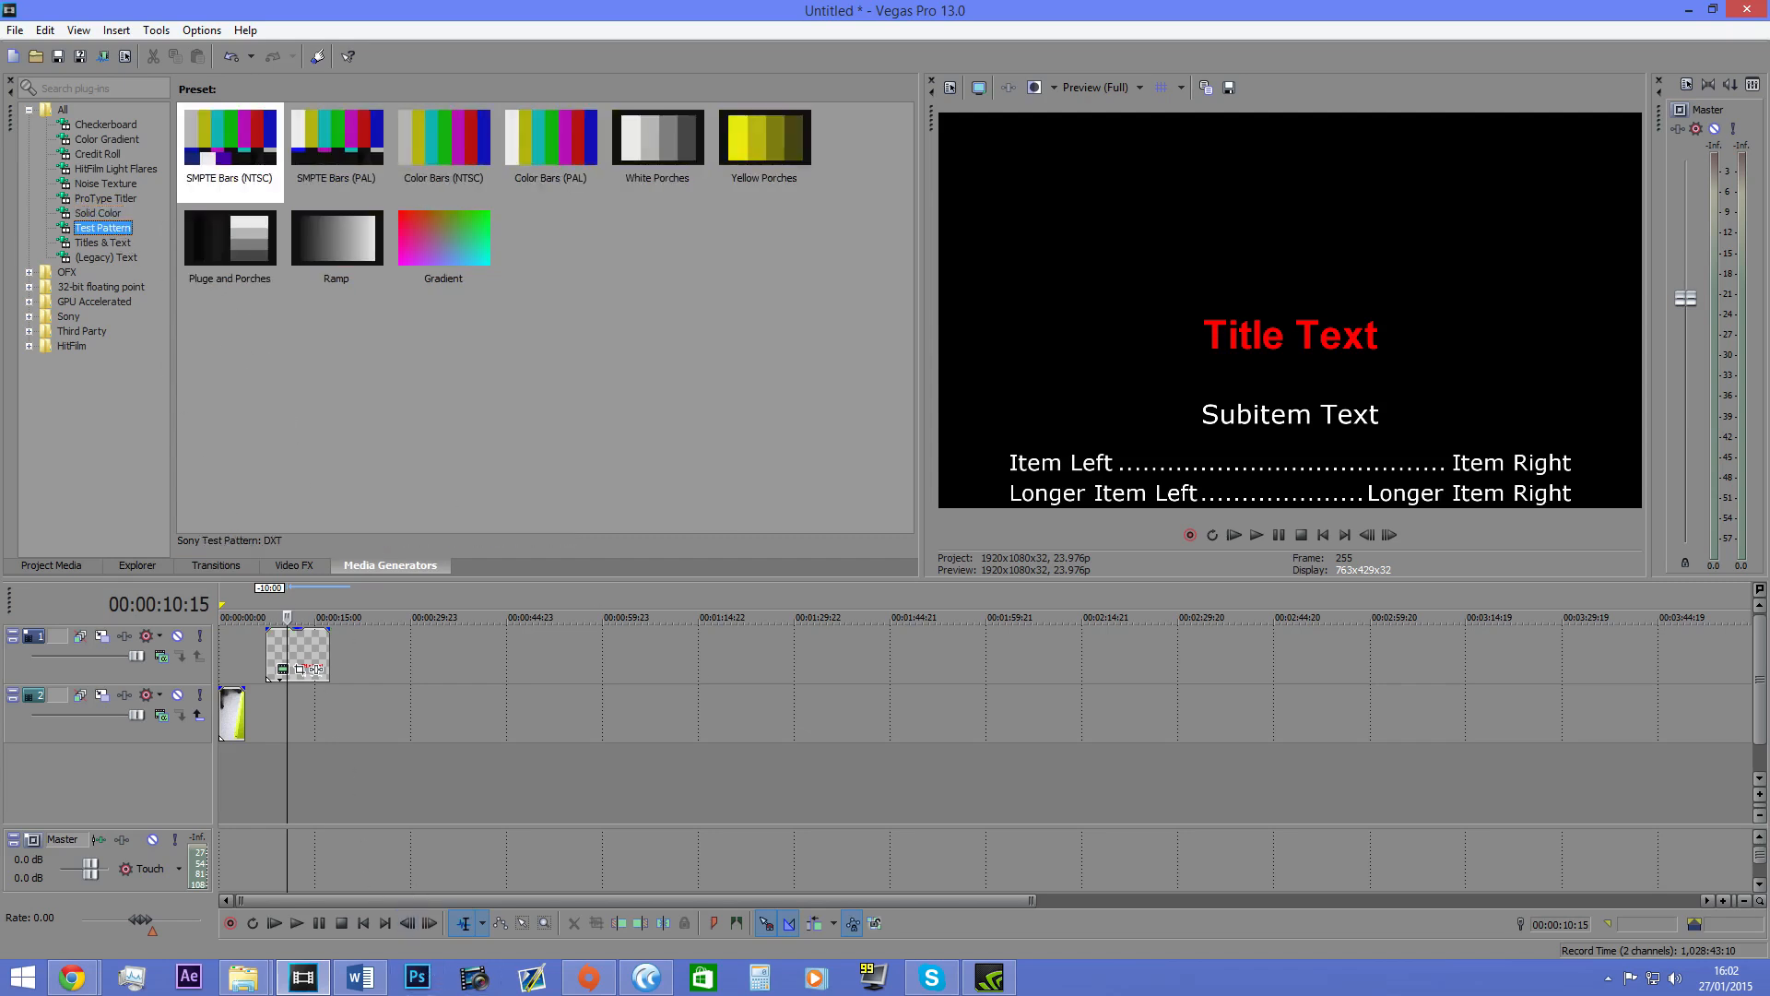
click(104, 215)
Step: Add the Test Pattern generator's Color Bars (NTSC) preset to the top video track after the credit roll, with default settings
click(112, 230)
drag(444, 151, 407, 678)
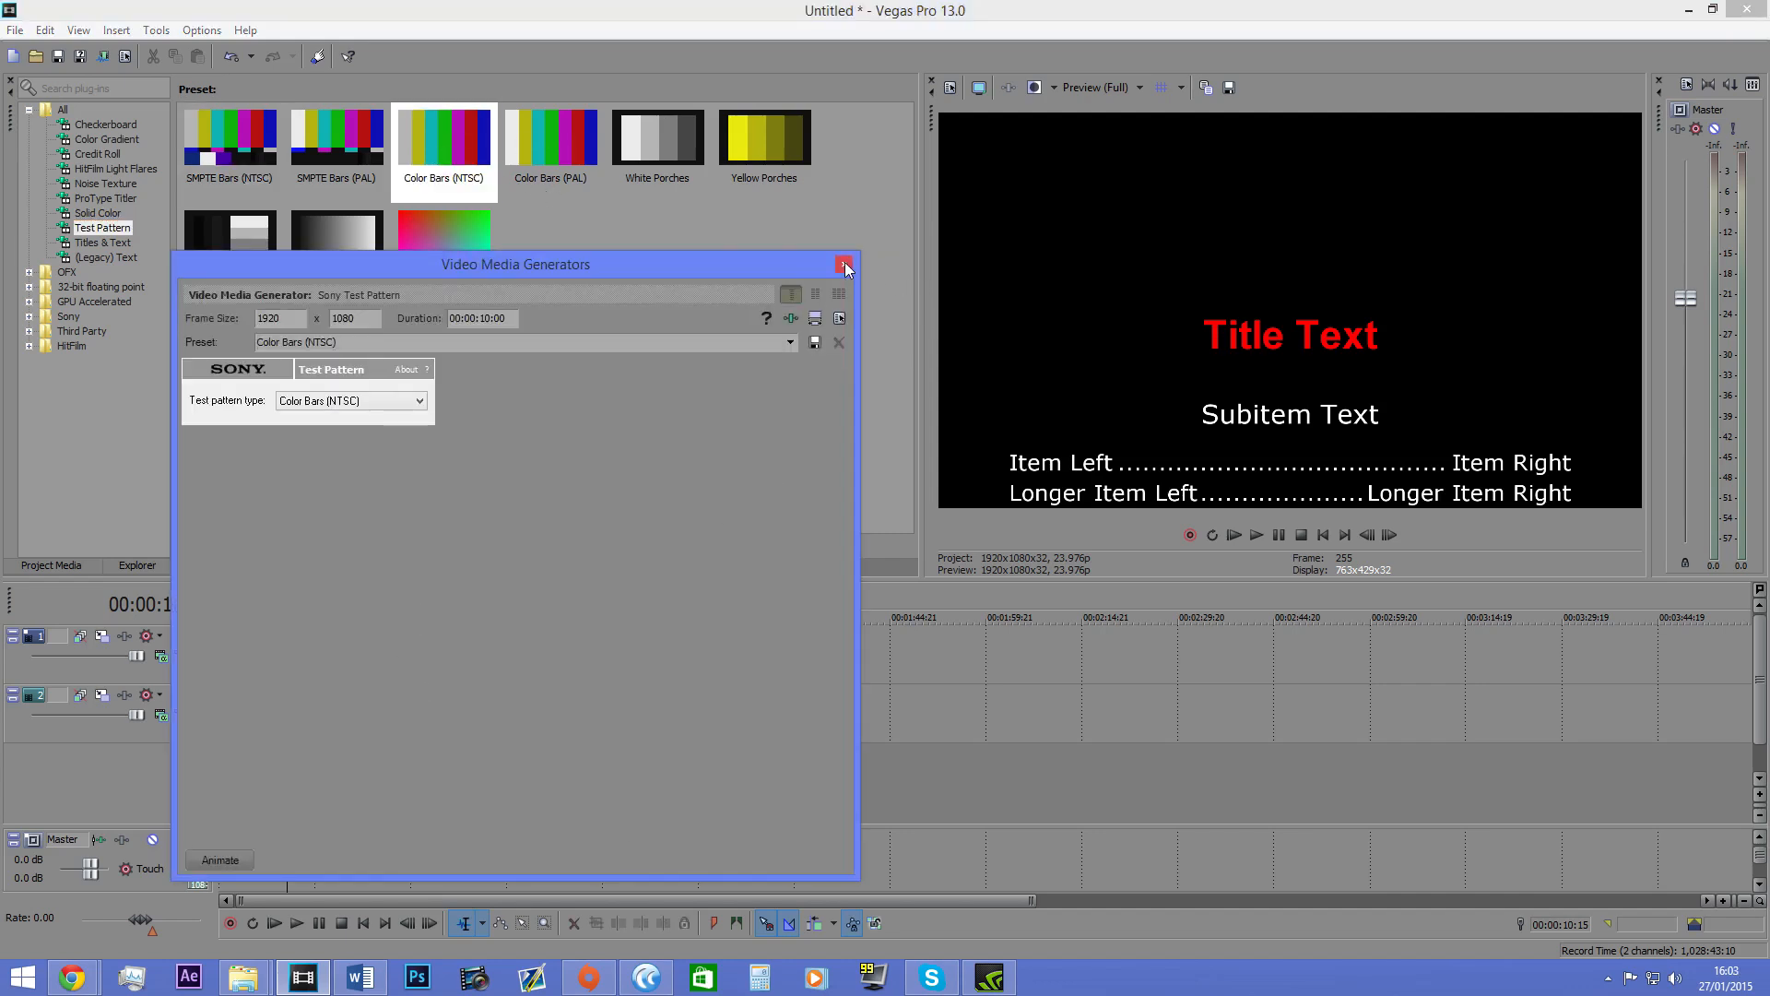
click(846, 267)
Step: Preview the colour bars event at 00:00:29:23 and delete it from the timeline
click(418, 650)
click(400, 636)
click(413, 647)
click(411, 653)
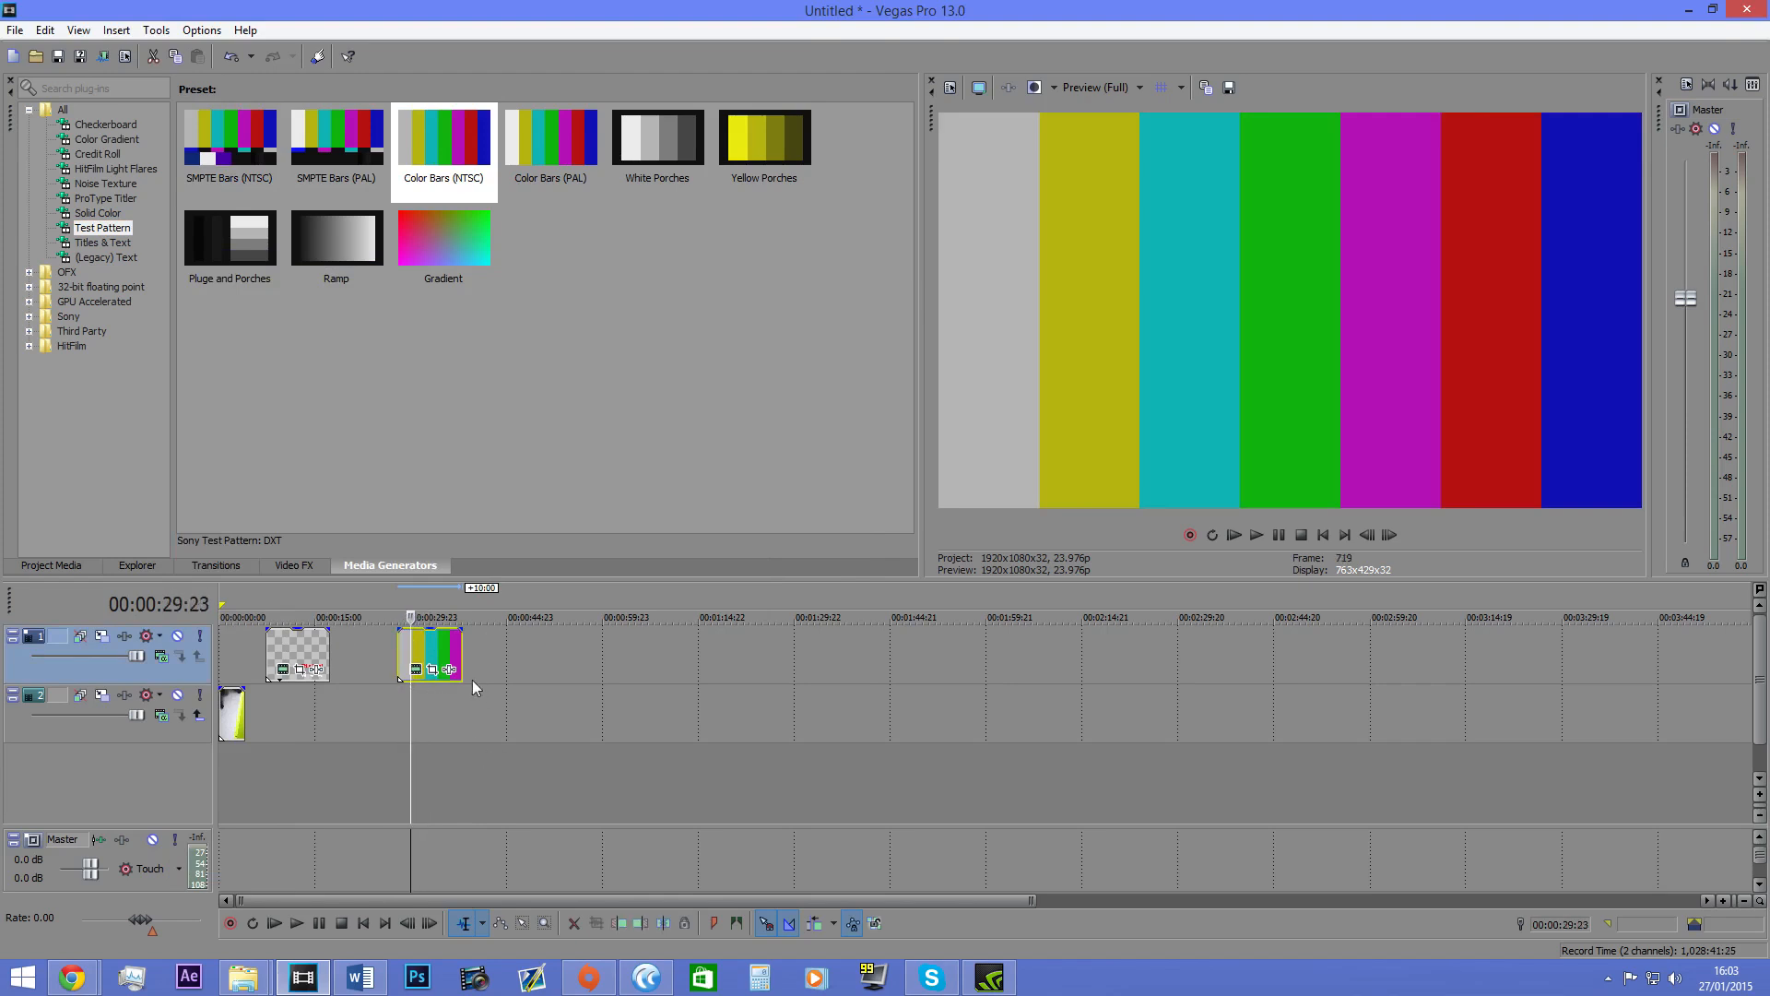
key(Delete)
scroll(443, 651, up, 2)
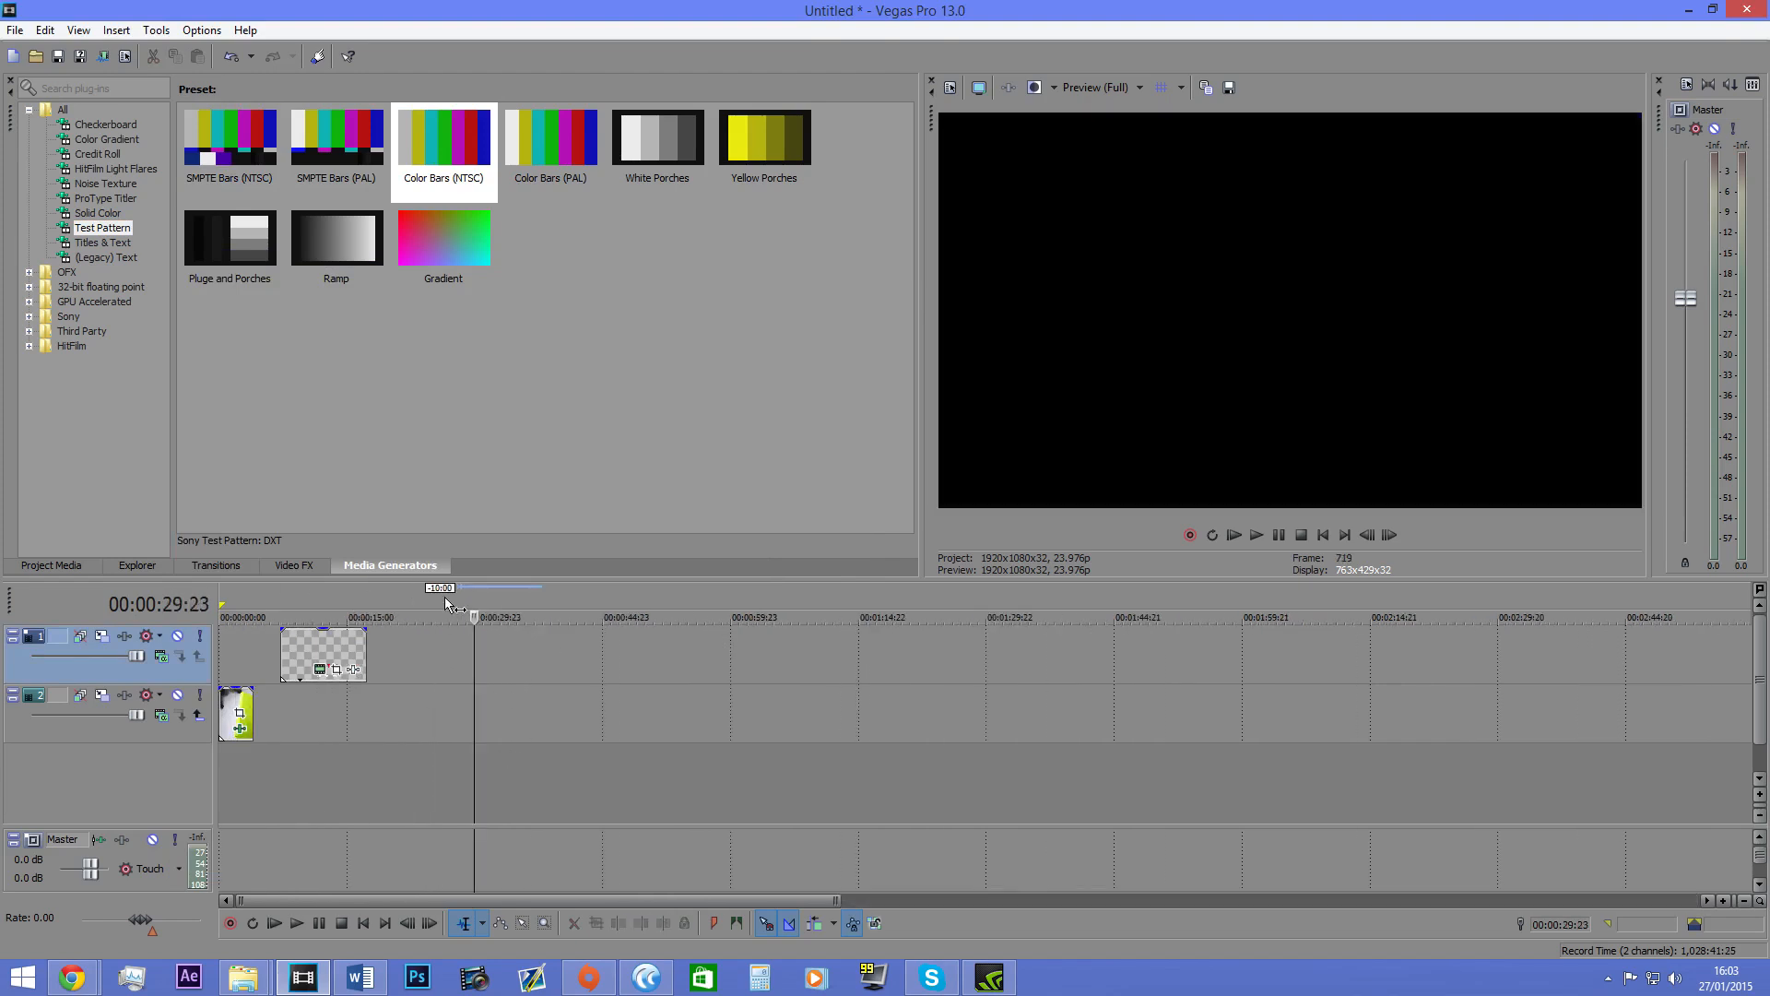
Step: Add the Titles & Text generator's Action Flip preset to the top video track at about 00:00:27
click(97, 243)
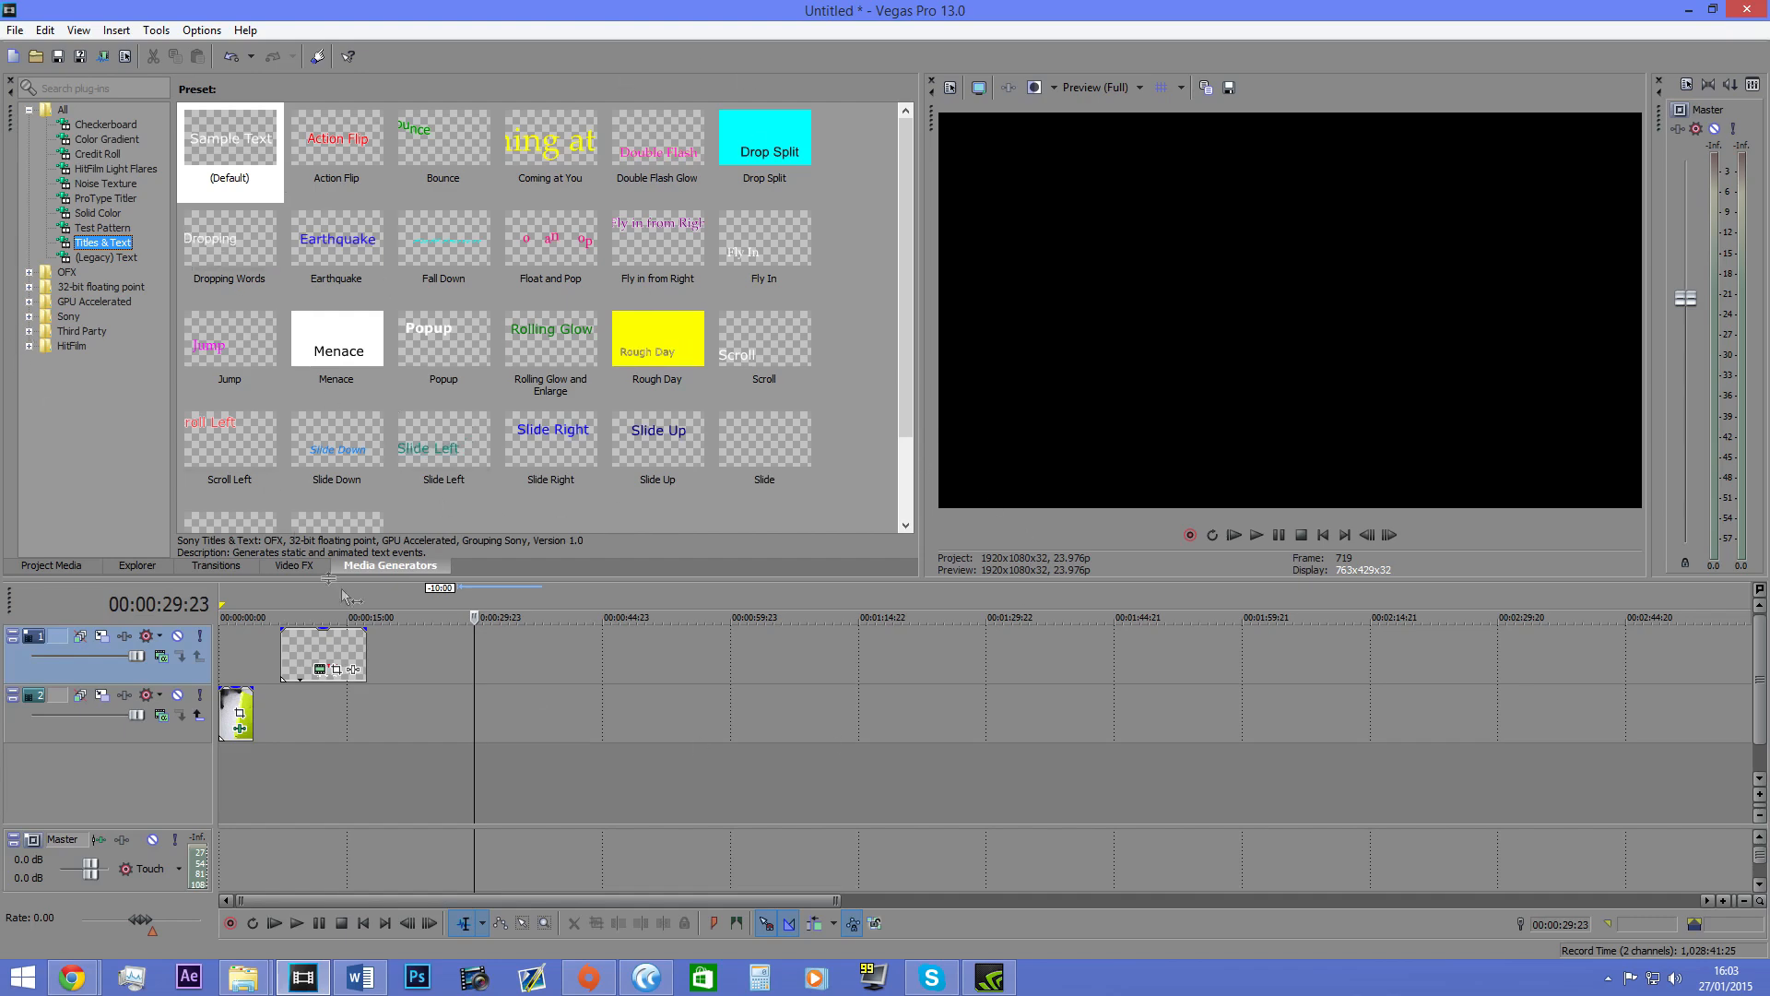
click(310, 567)
click(392, 566)
drag(336, 140, 461, 643)
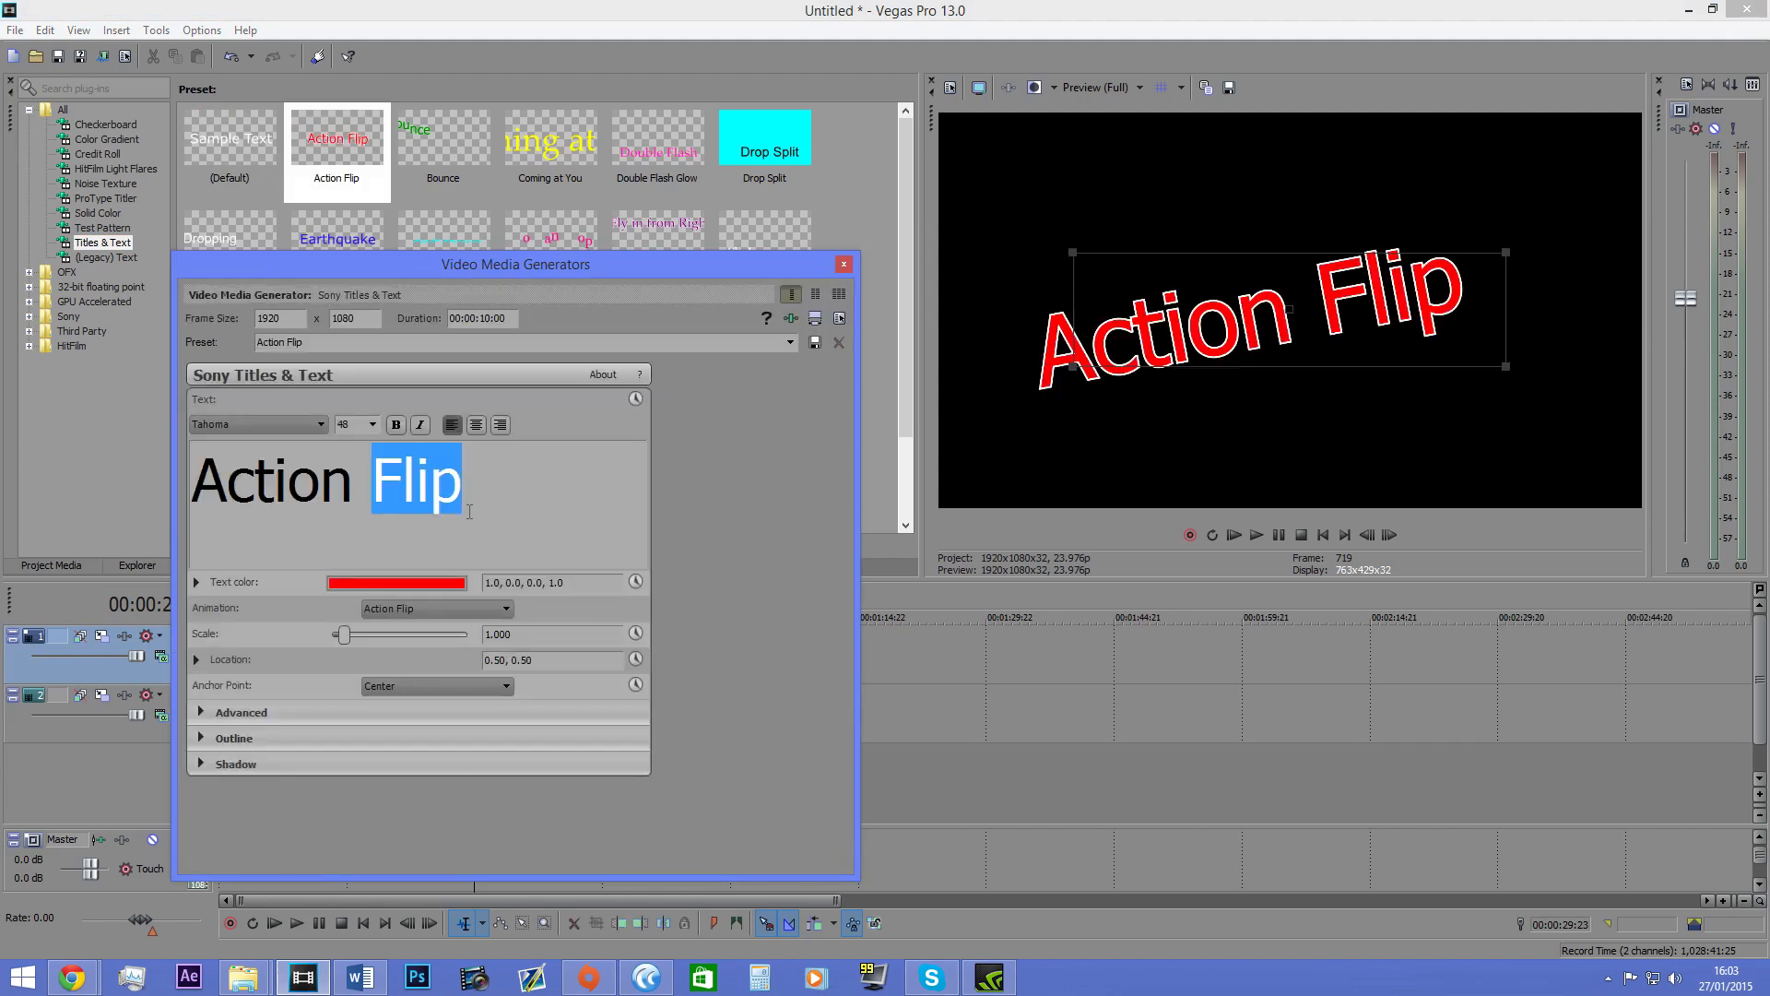
Step: Replace the Action Flip title's text with "Sony Vegas" and close the generator settings
text(Somn)
key(BackSpace)
key(BackSpace)
text(ny Vegas)
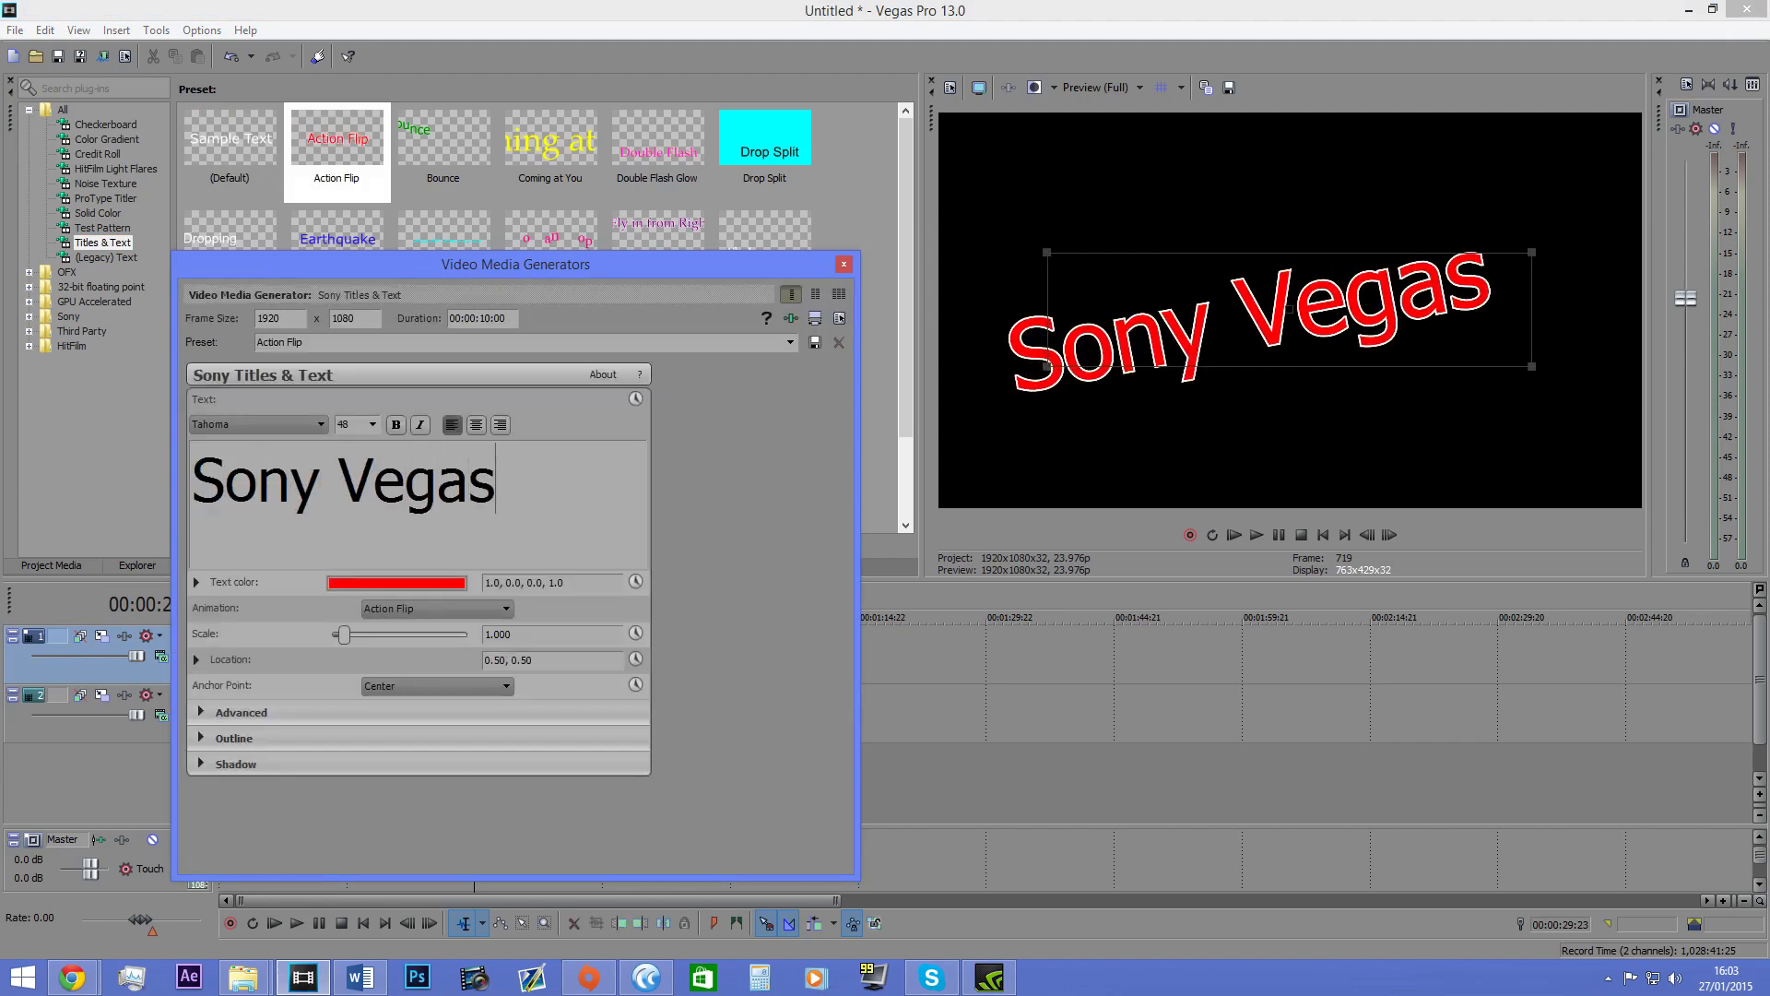
click(844, 264)
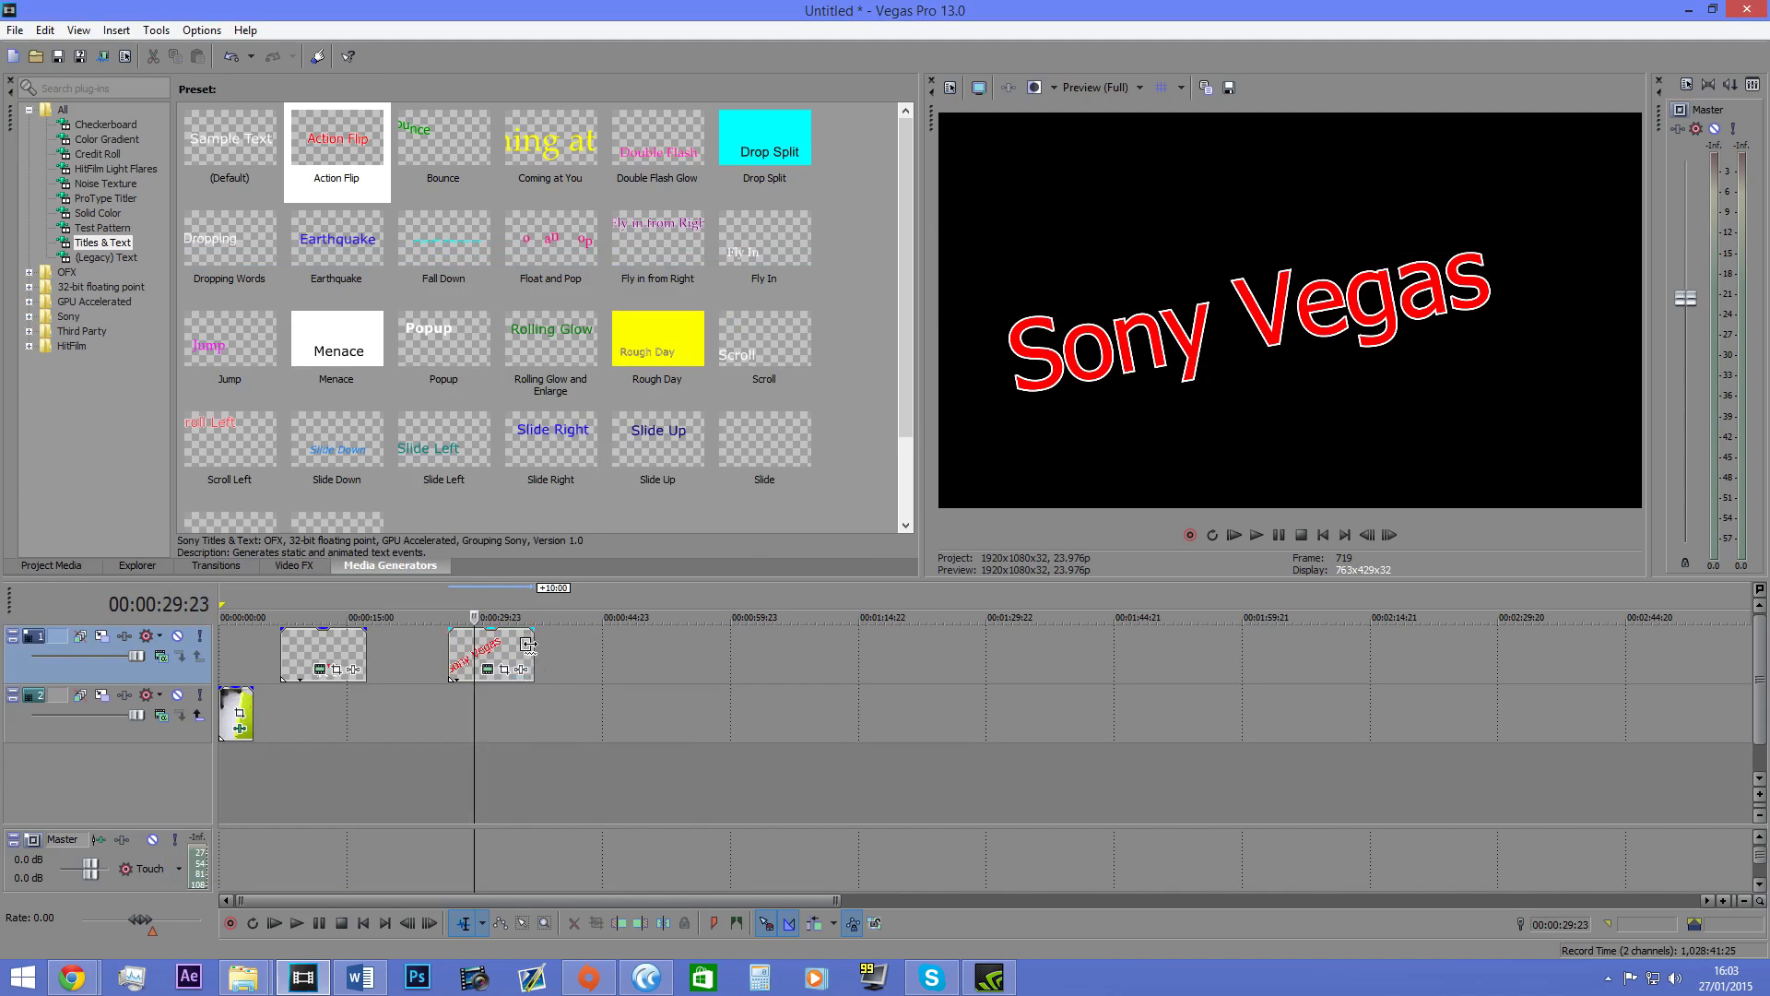
Step: Trim the end of the Sony Vegas title event to a length of about 2.5 seconds and play it from its start
drag(527, 644, 431, 662)
click(450, 656)
click(1257, 535)
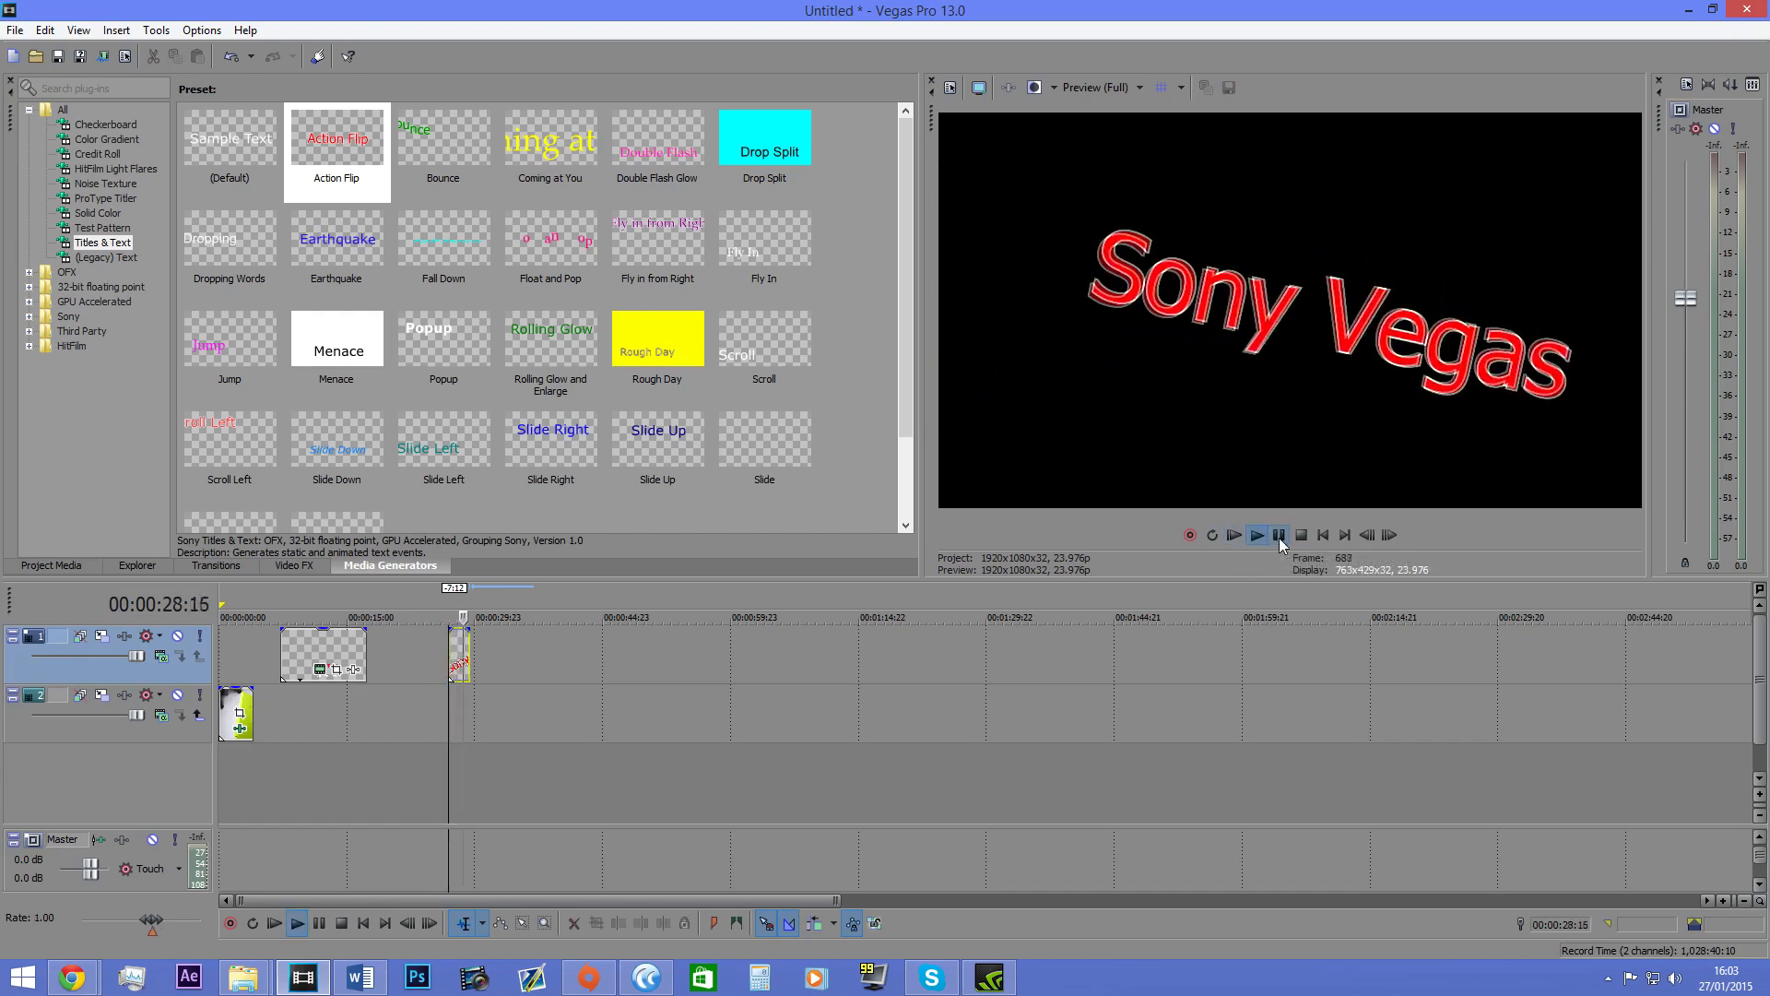
Step: Pause the playback and delete the Sony Vegas title event from the top video track
click(1278, 535)
scroll(866, 661, up, 5)
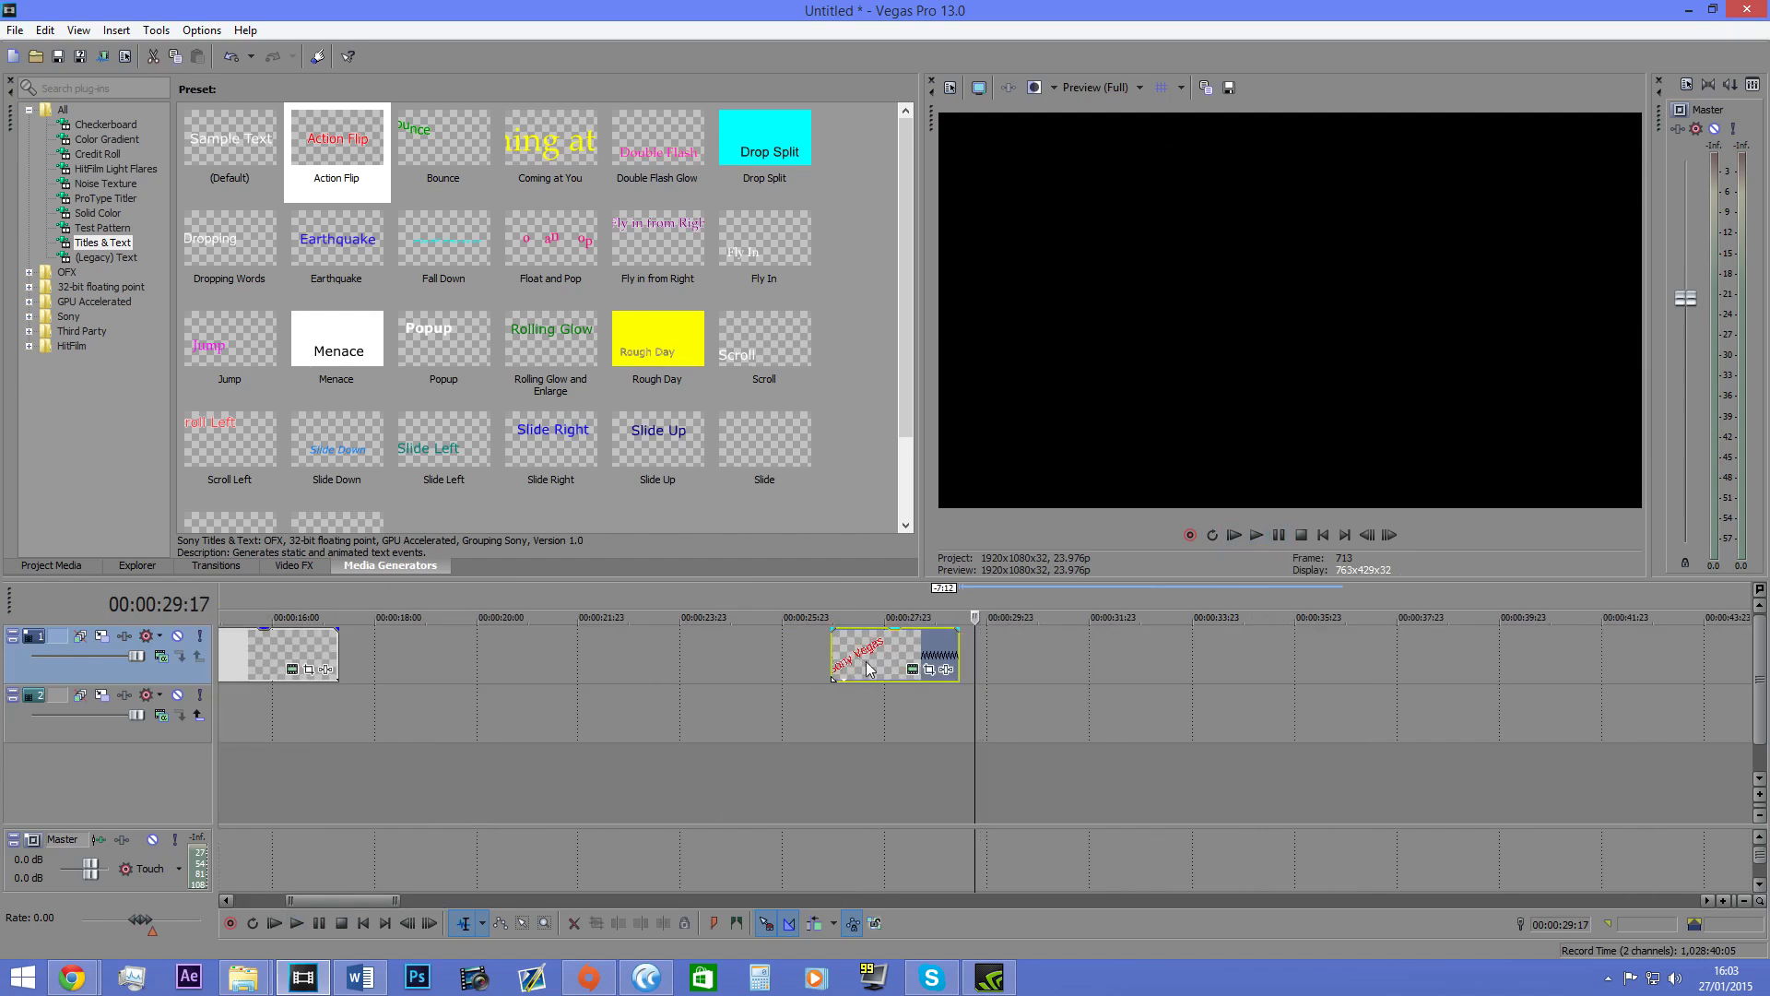
click(865, 661)
key(Delete)
scroll(1185, 701, down, 2)
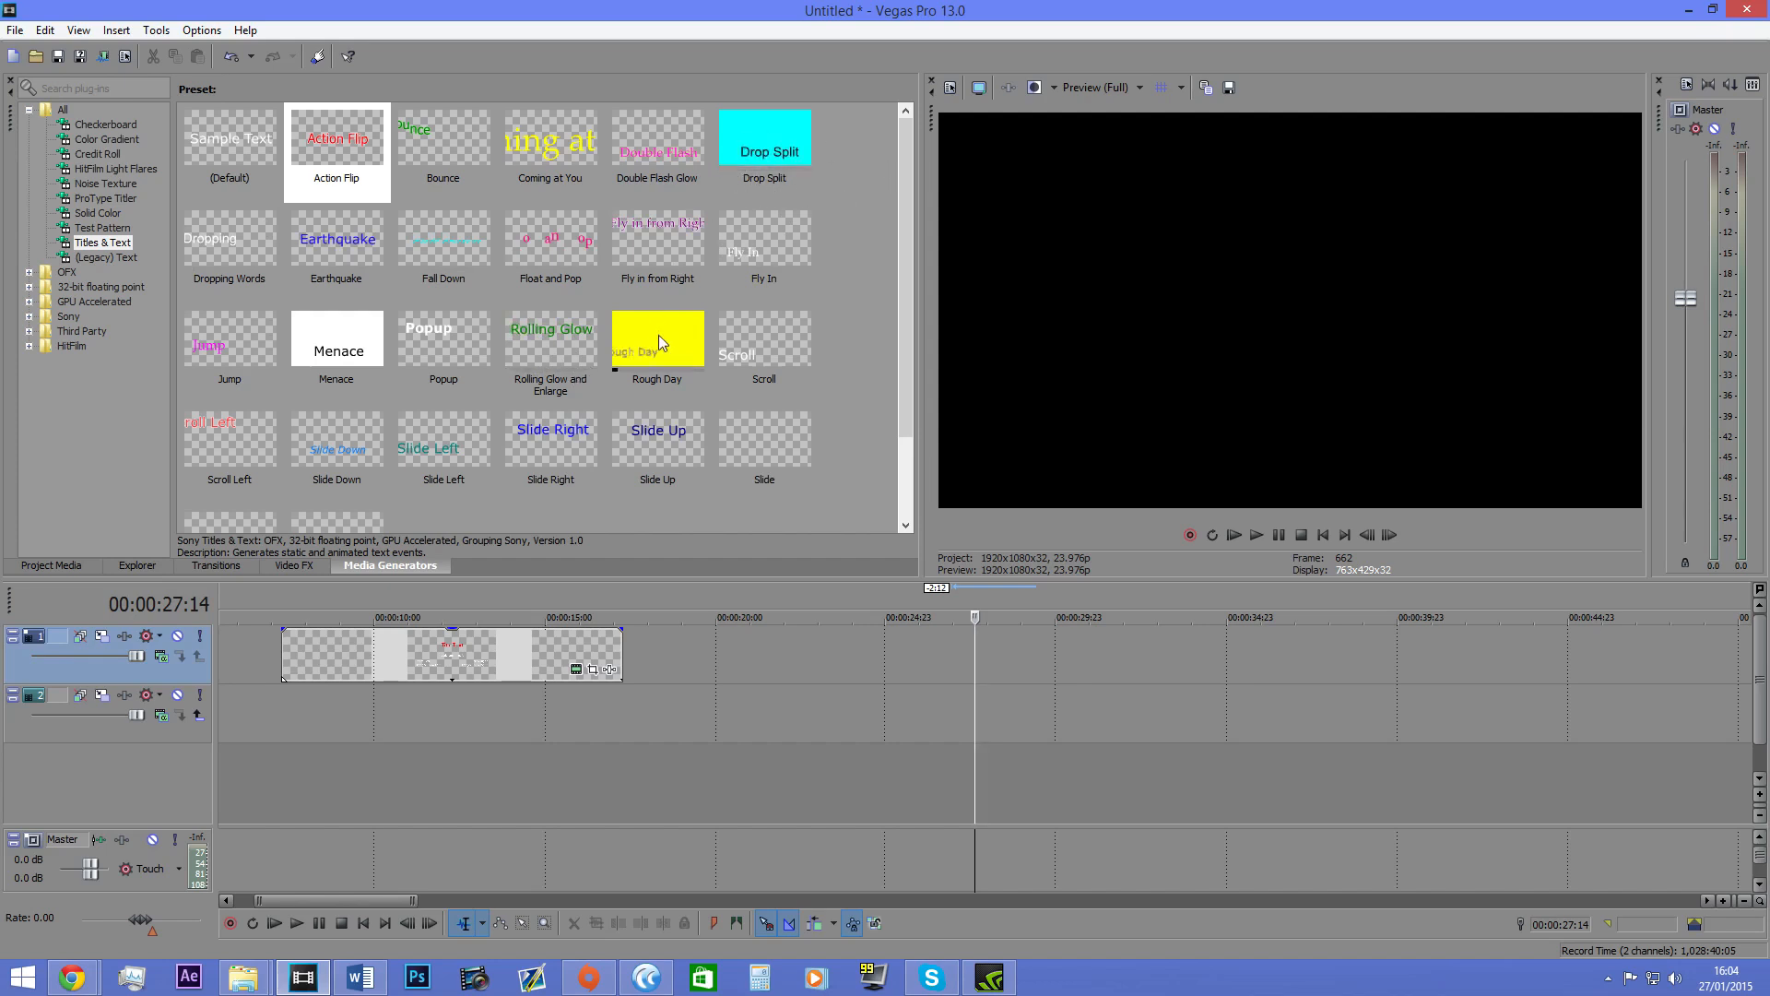
Step: Add the Titles & Text generator's Rolling Glow and Enlarge preset to the top video track at about 00:00:24 and close its settings
scroll(655, 323, down, 3)
scroll(649, 338, up, 1)
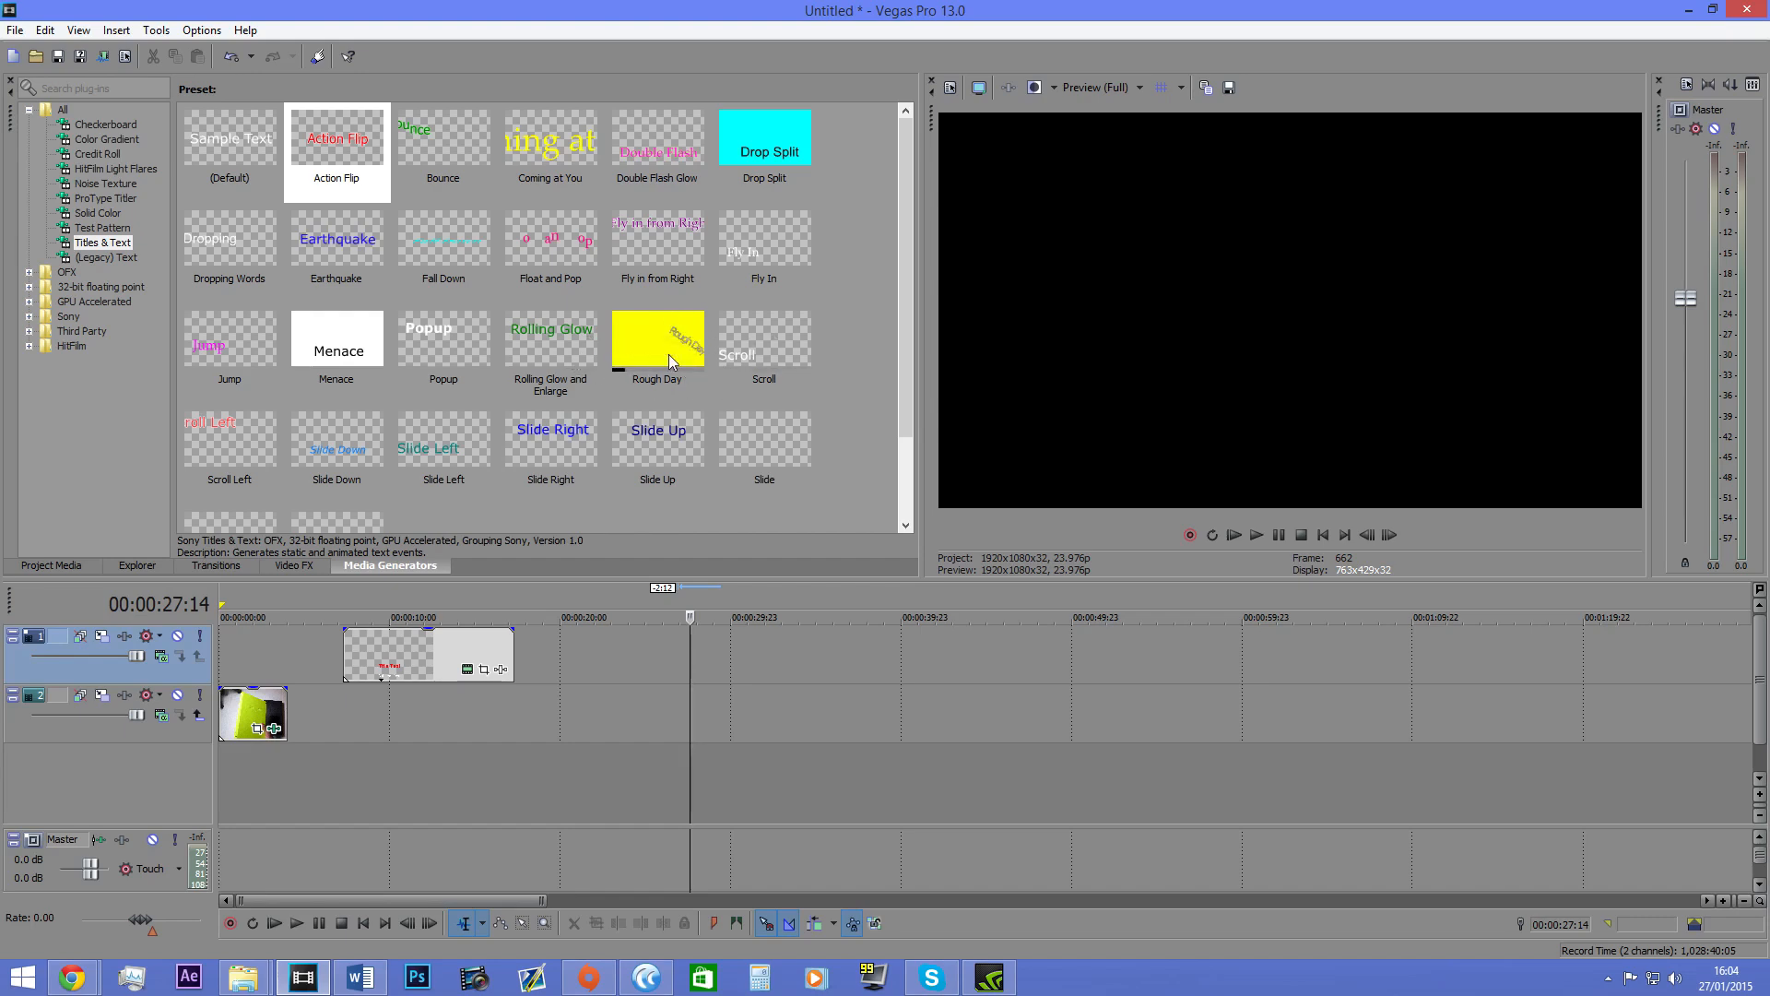
scroll(701, 415, down, 1)
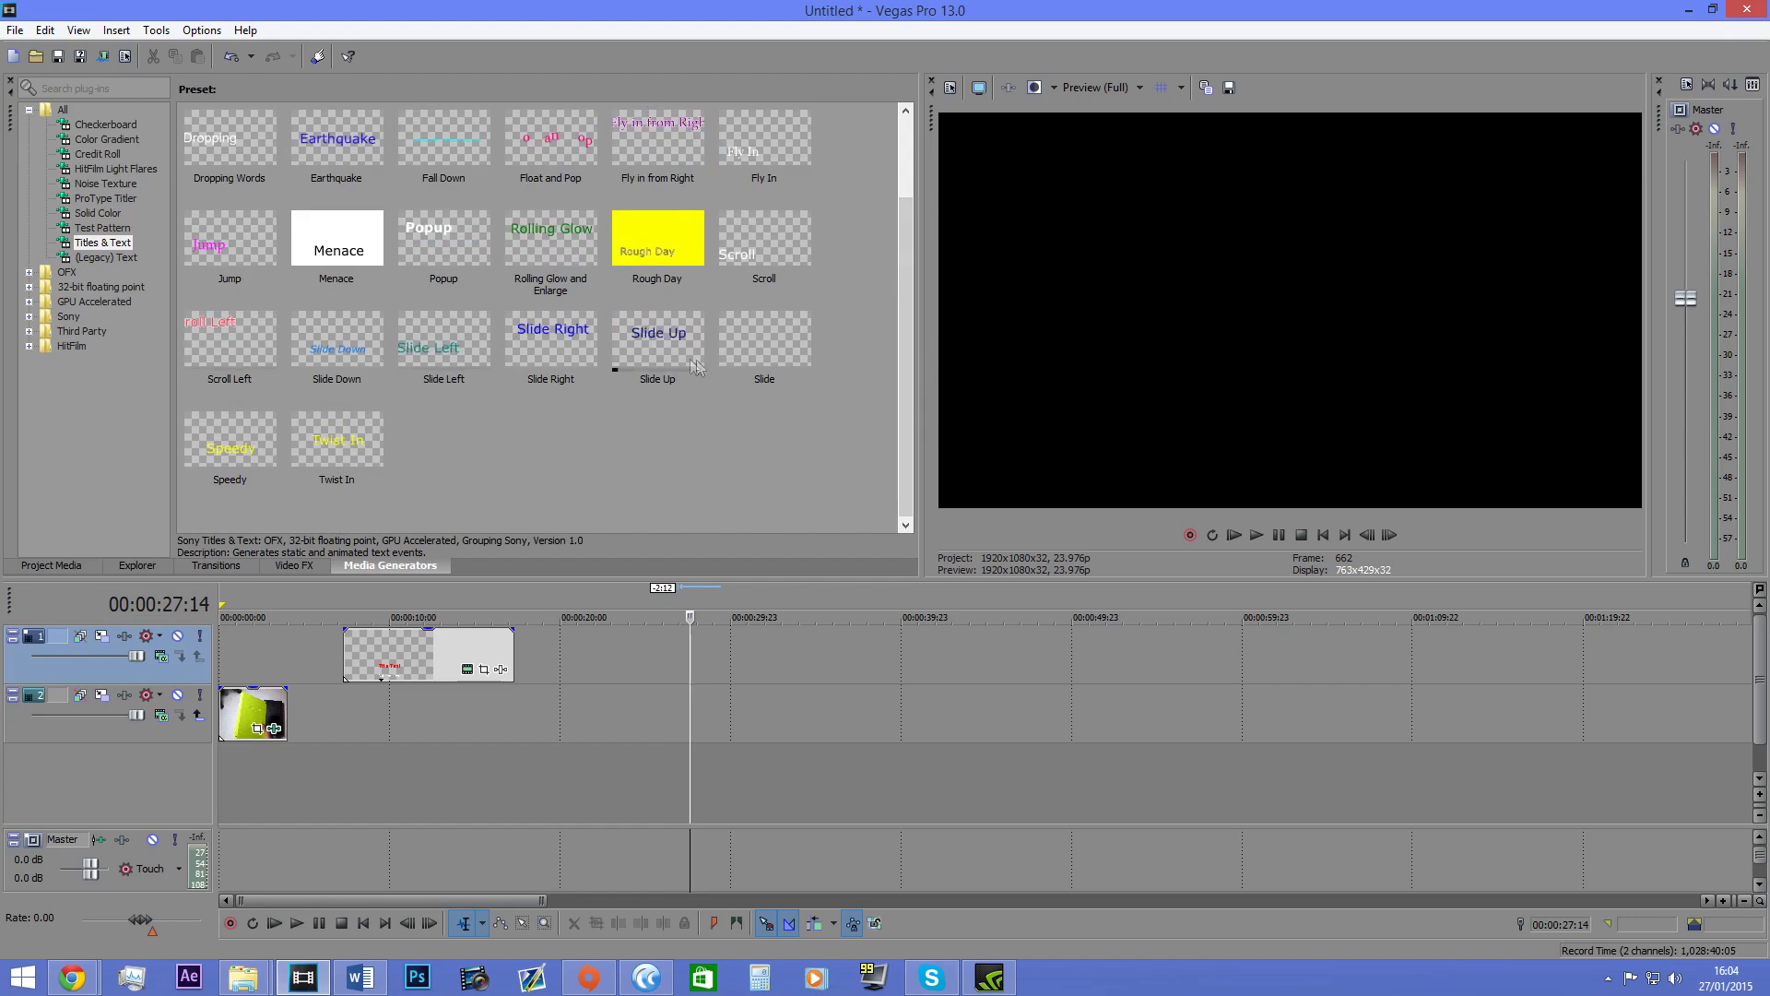
drag(904, 409, 895, 331)
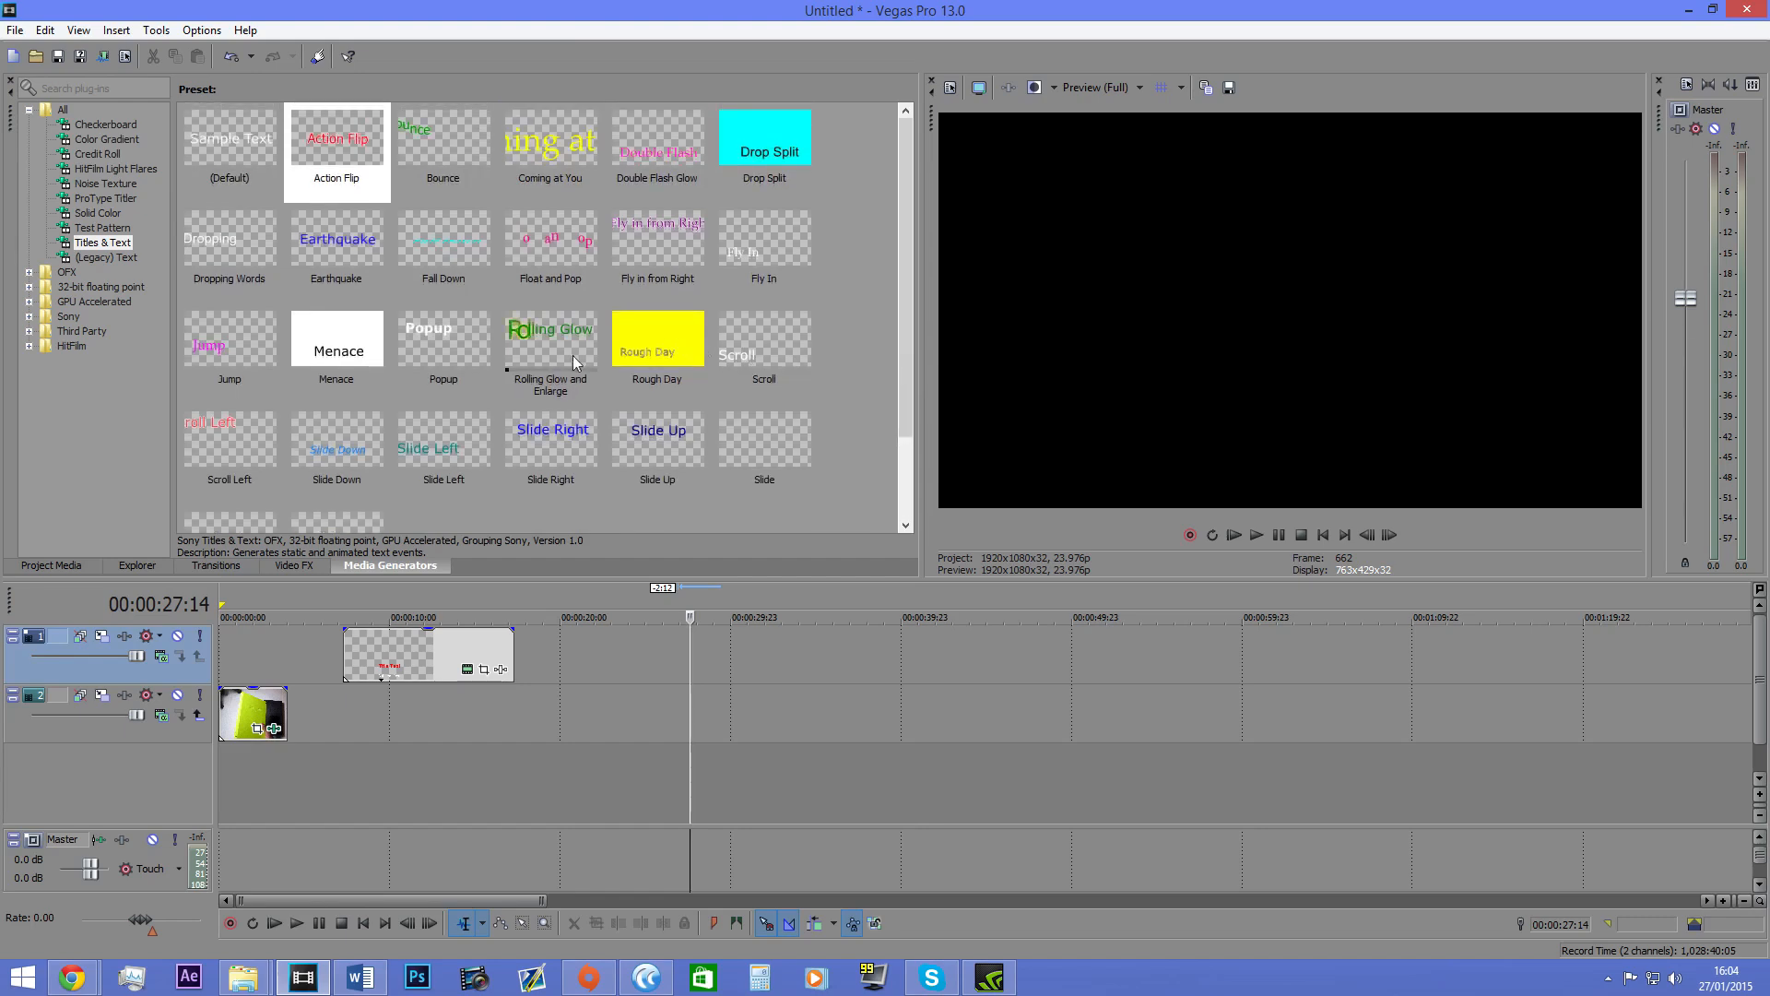
click(520, 333)
drag(521, 334, 636, 671)
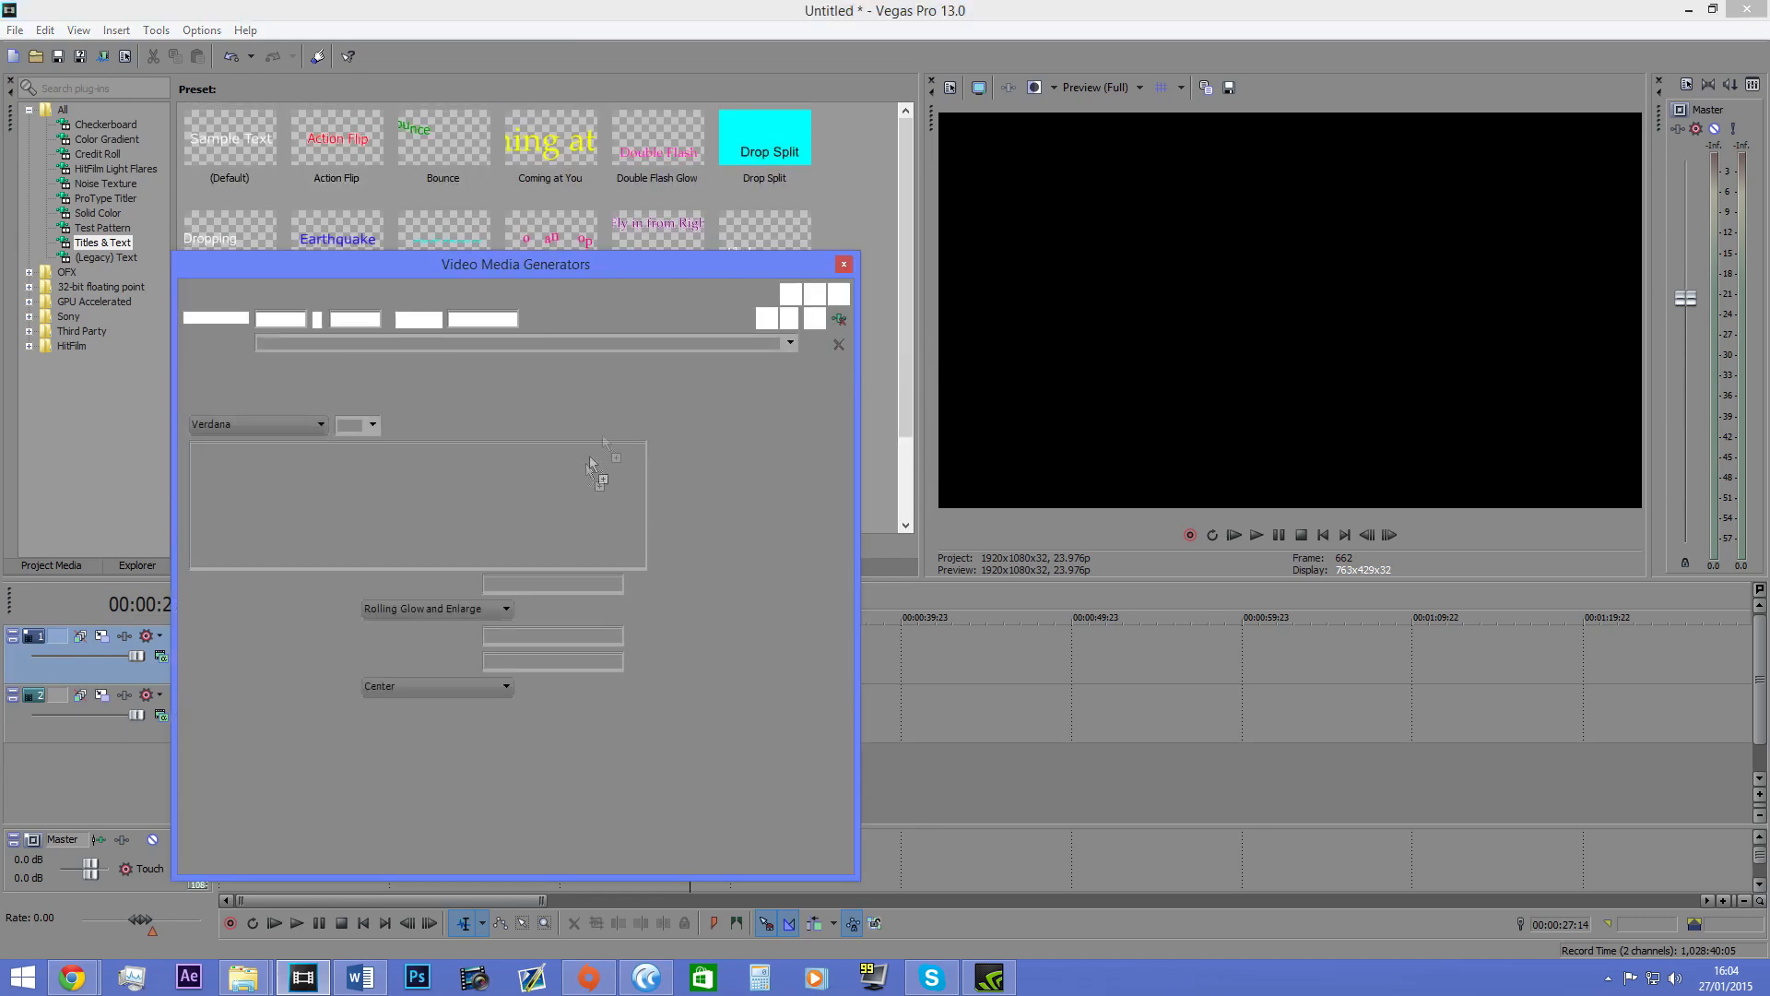
double_click(461, 491)
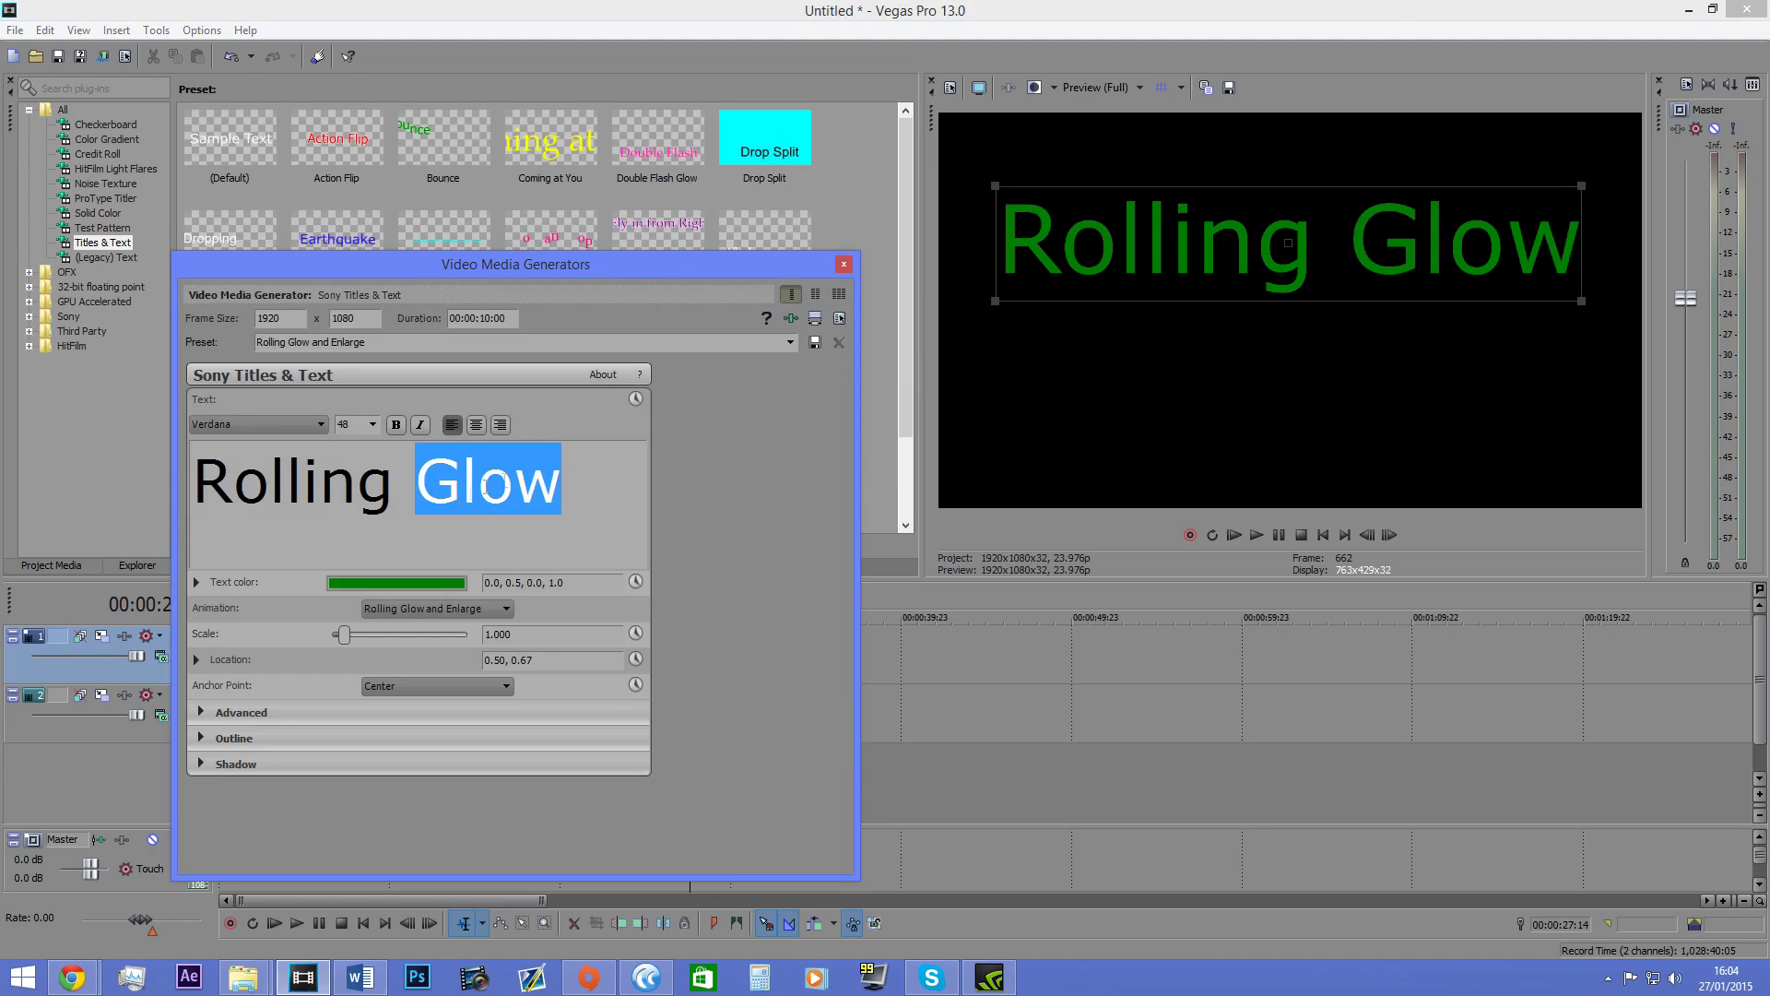
click(843, 264)
Step: Play the Rolling Glow title from its start, pause it and delete the event
click(630, 656)
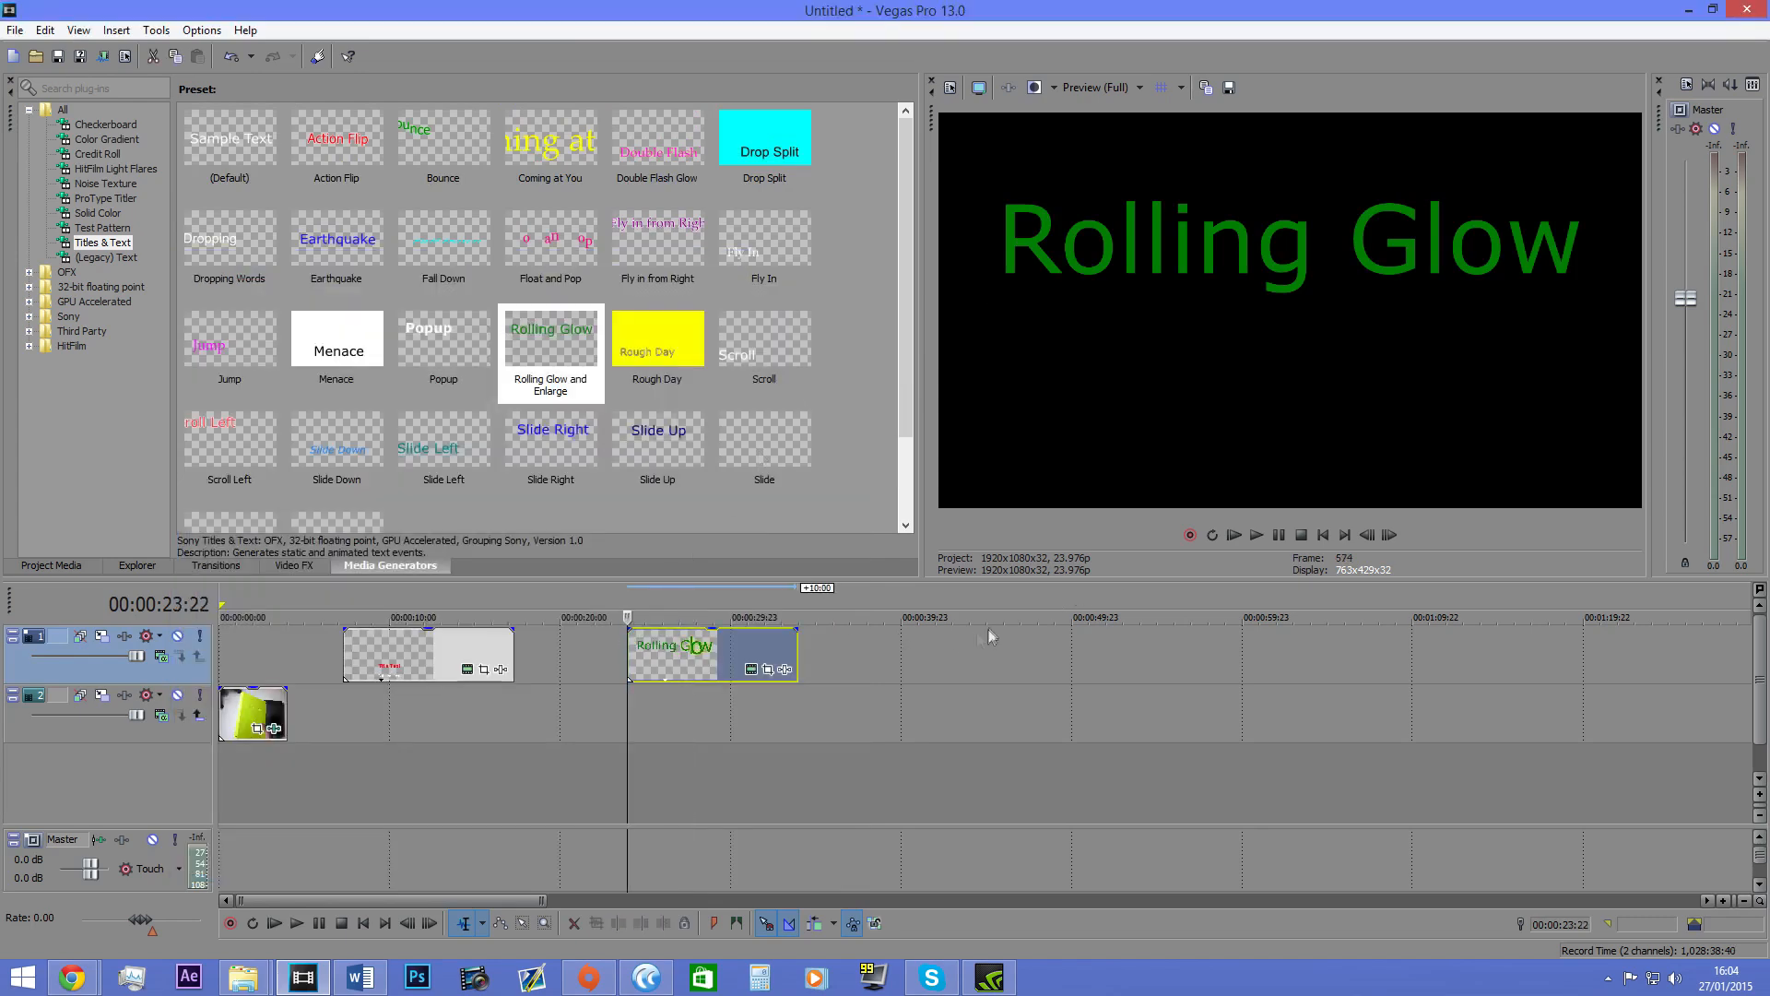
click(1277, 536)
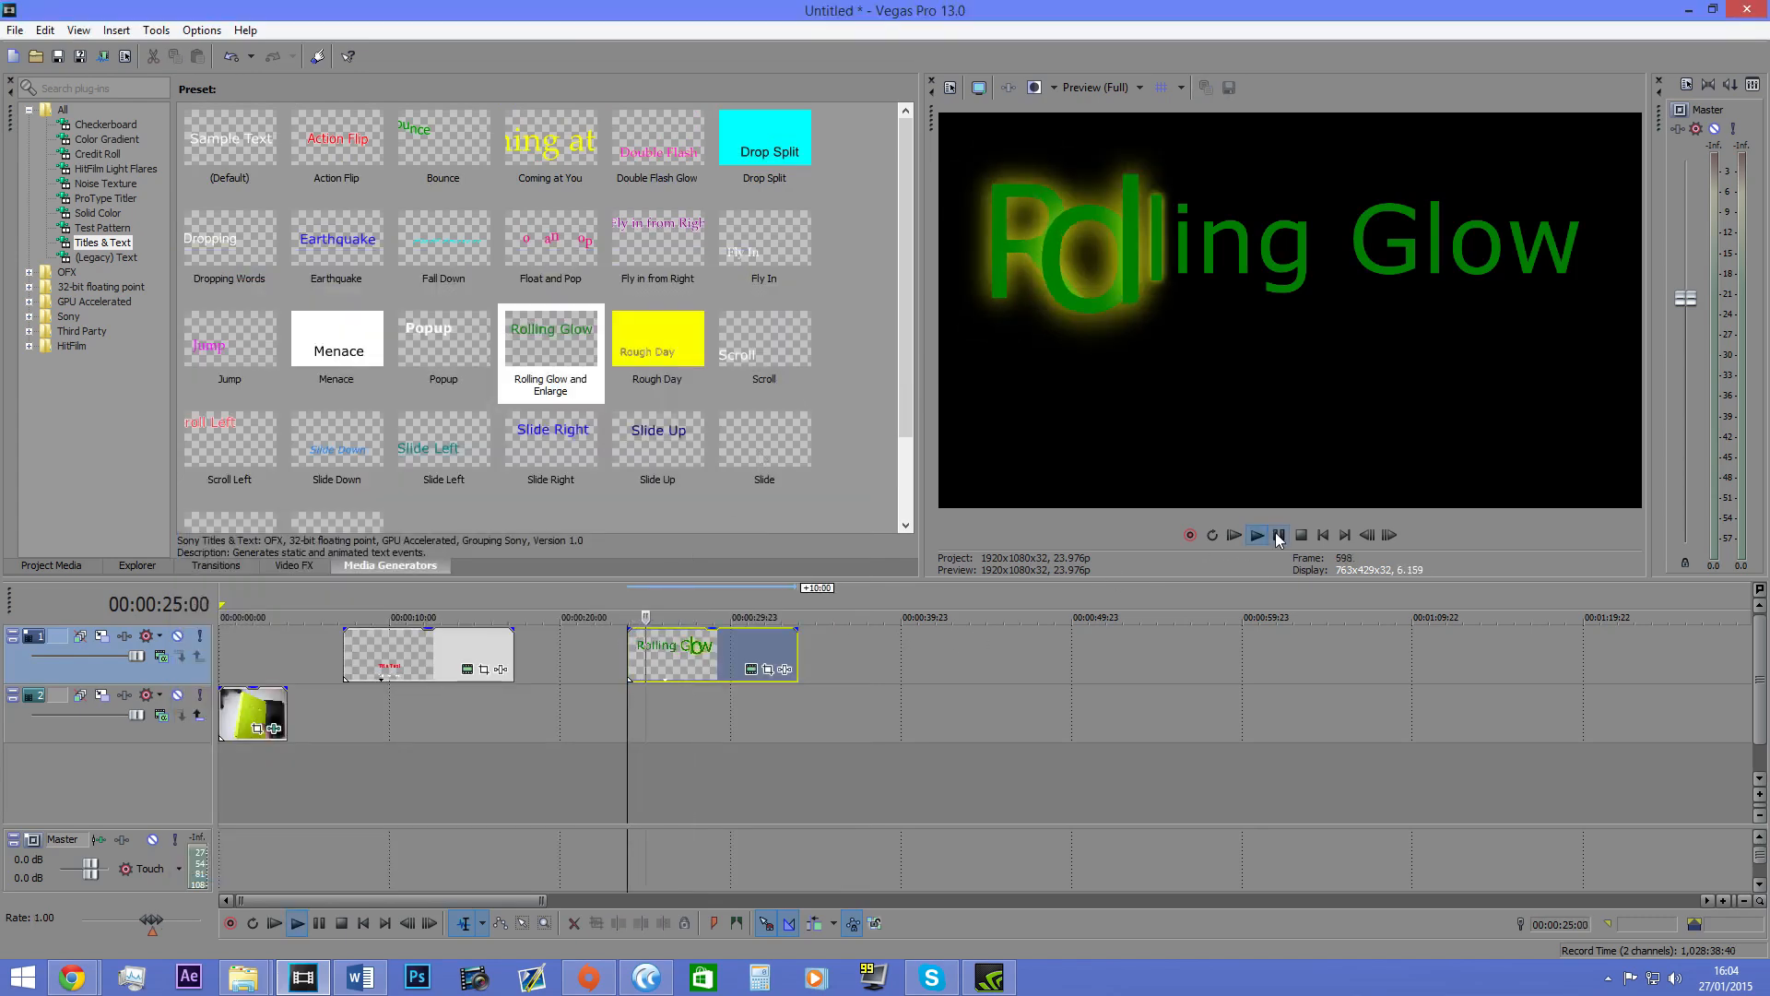
click(1278, 536)
key(Delete)
Step: Try the (Legacy) Text generator's Heavy Outline preset on the top video track, preview a frame and delete the event
scroll(618, 651, down, 5)
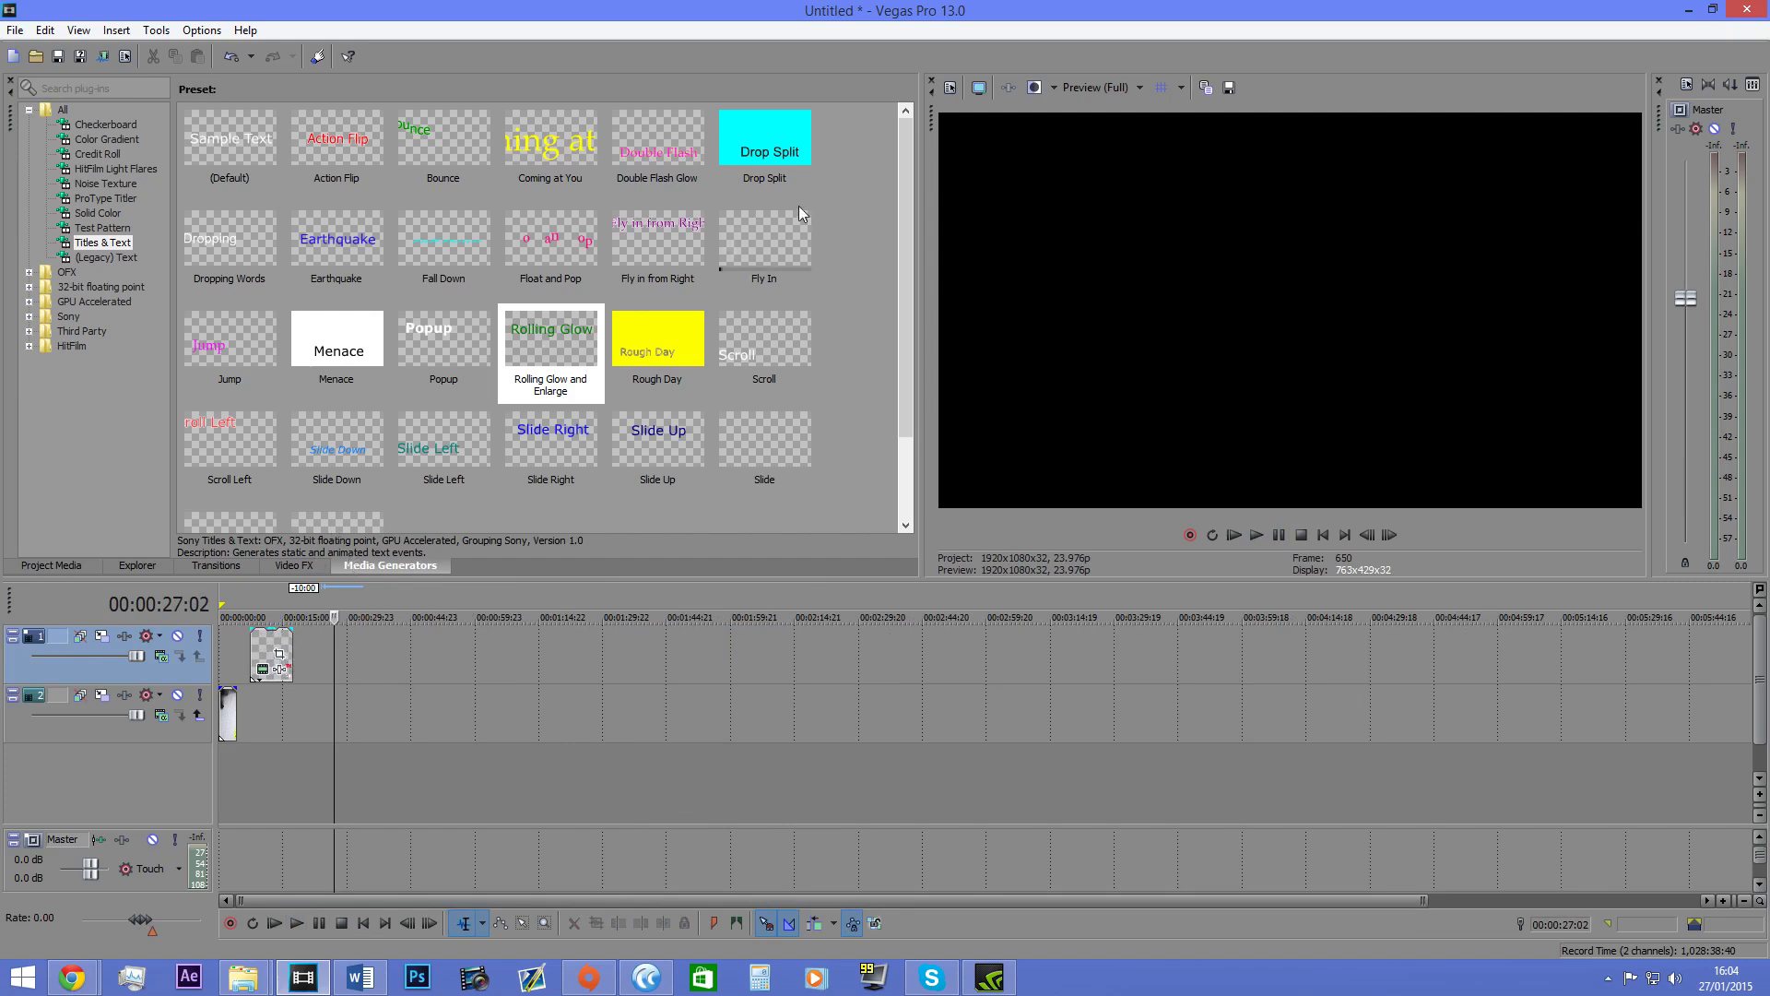
click(109, 258)
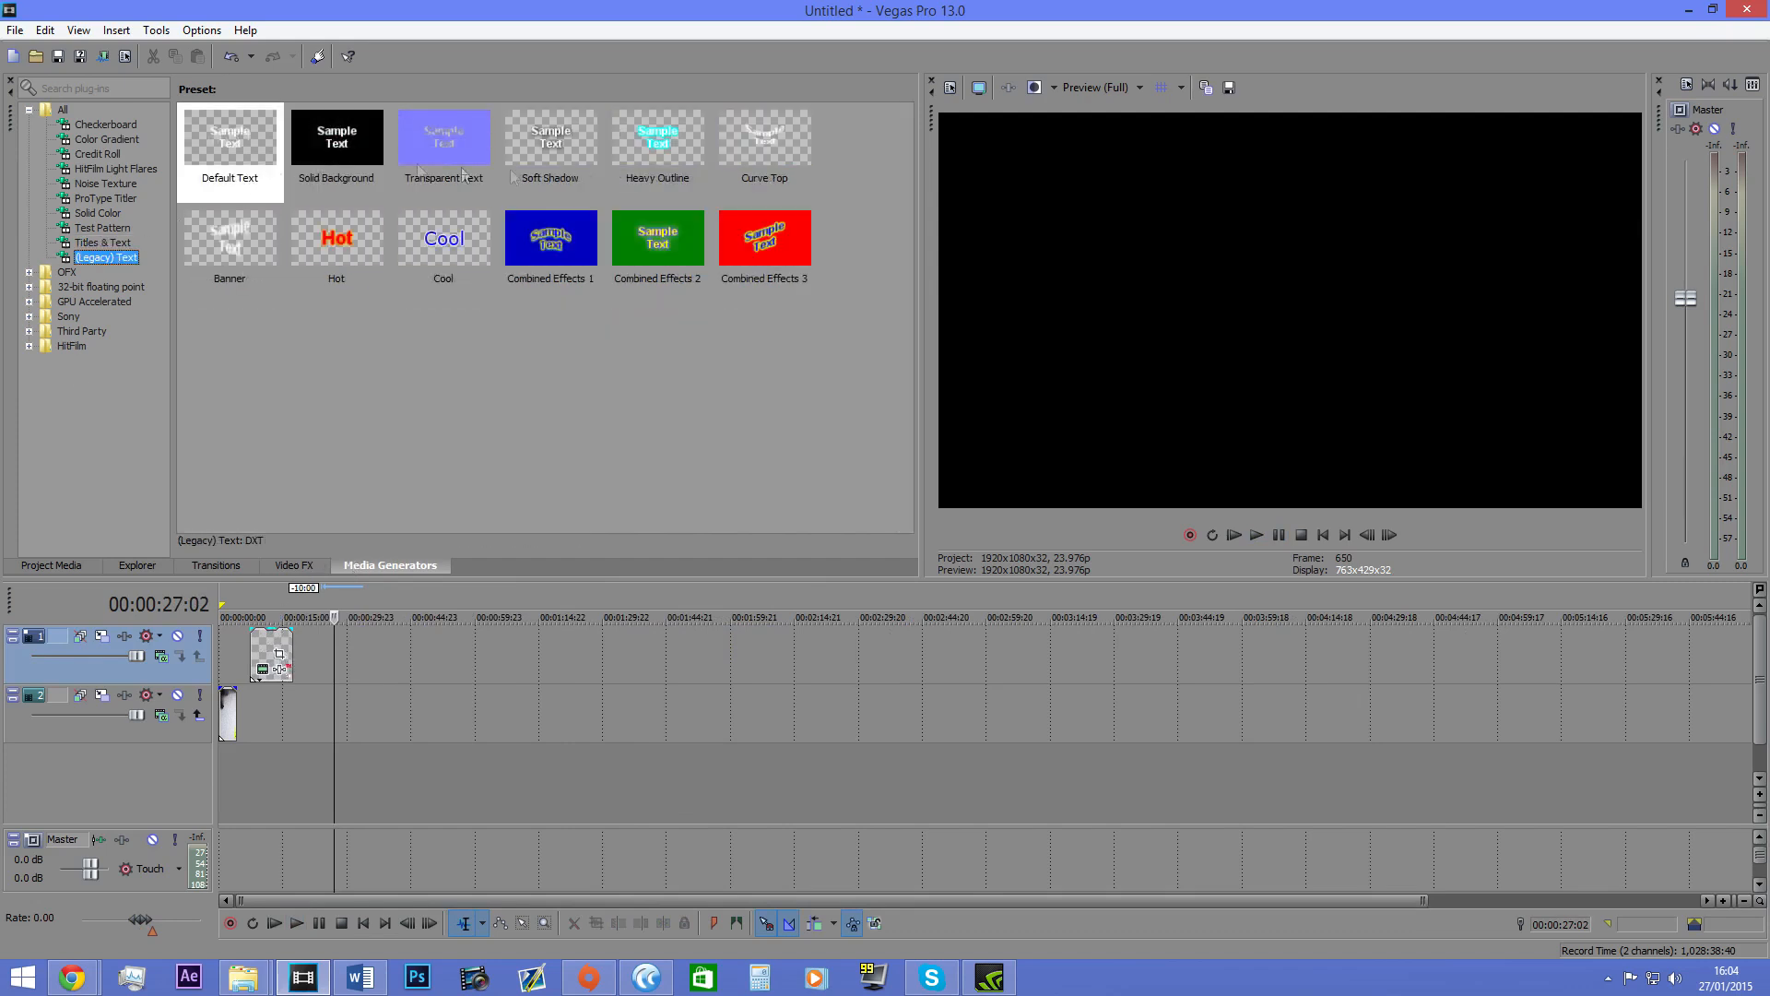
drag(664, 147, 423, 647)
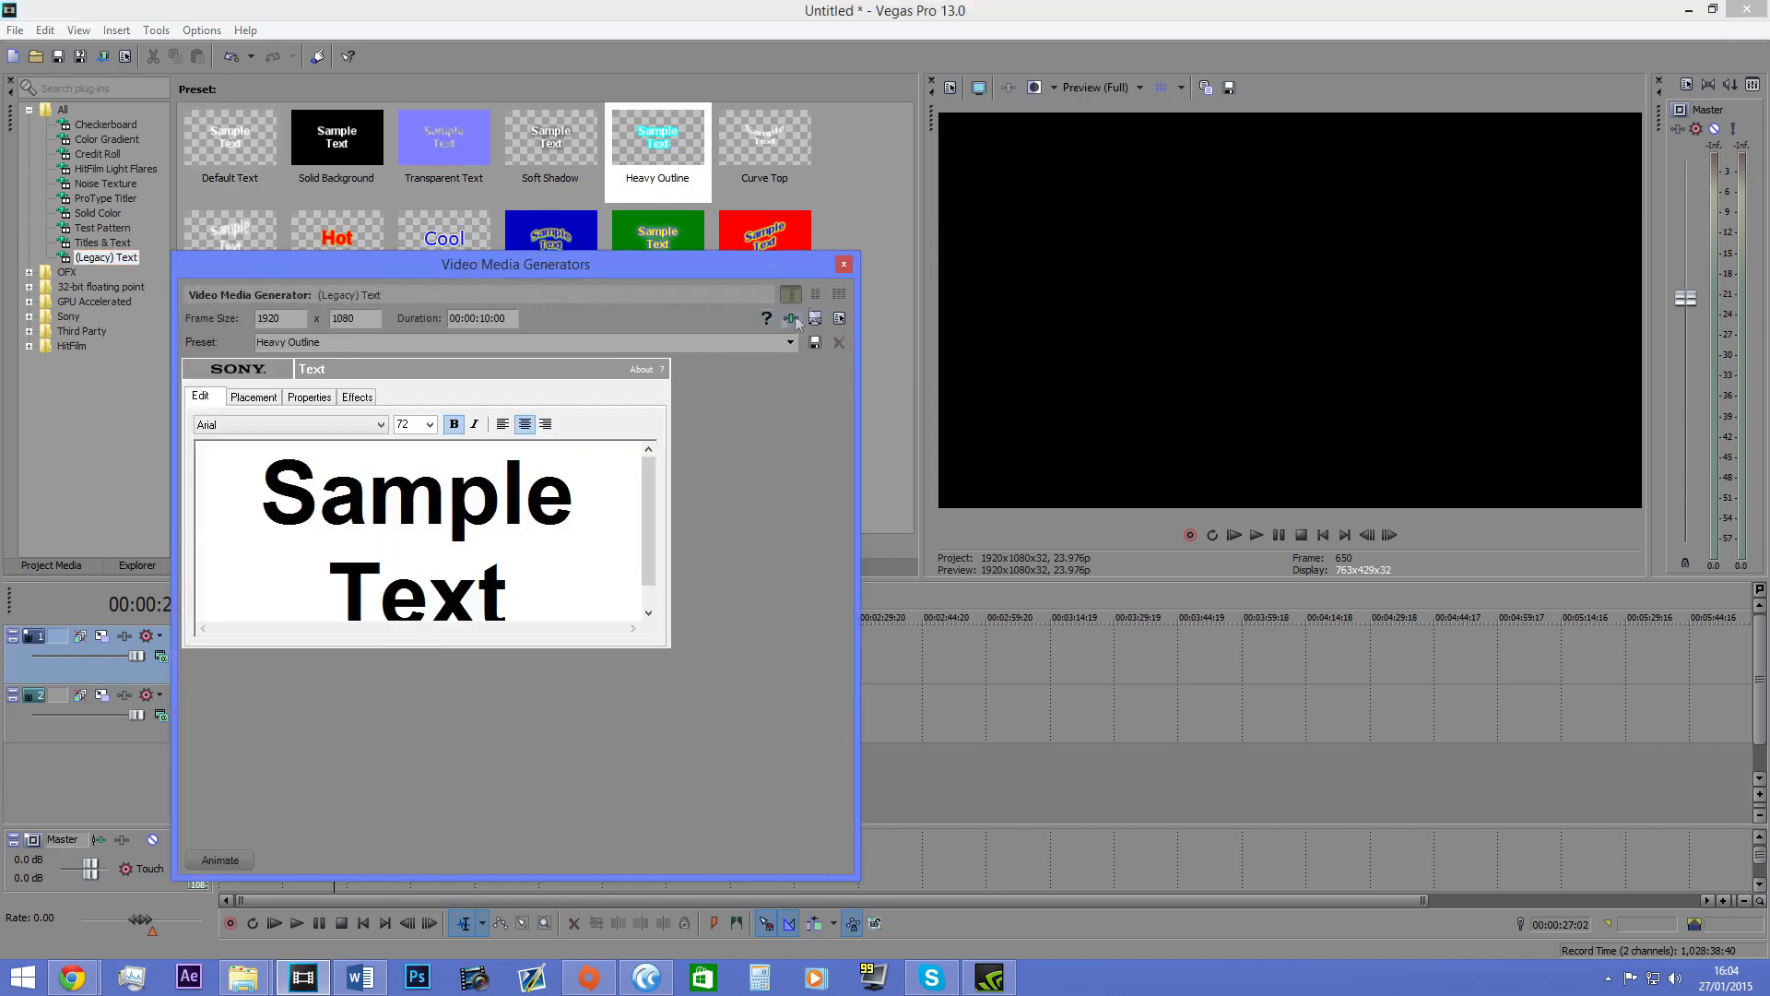
click(844, 264)
click(436, 644)
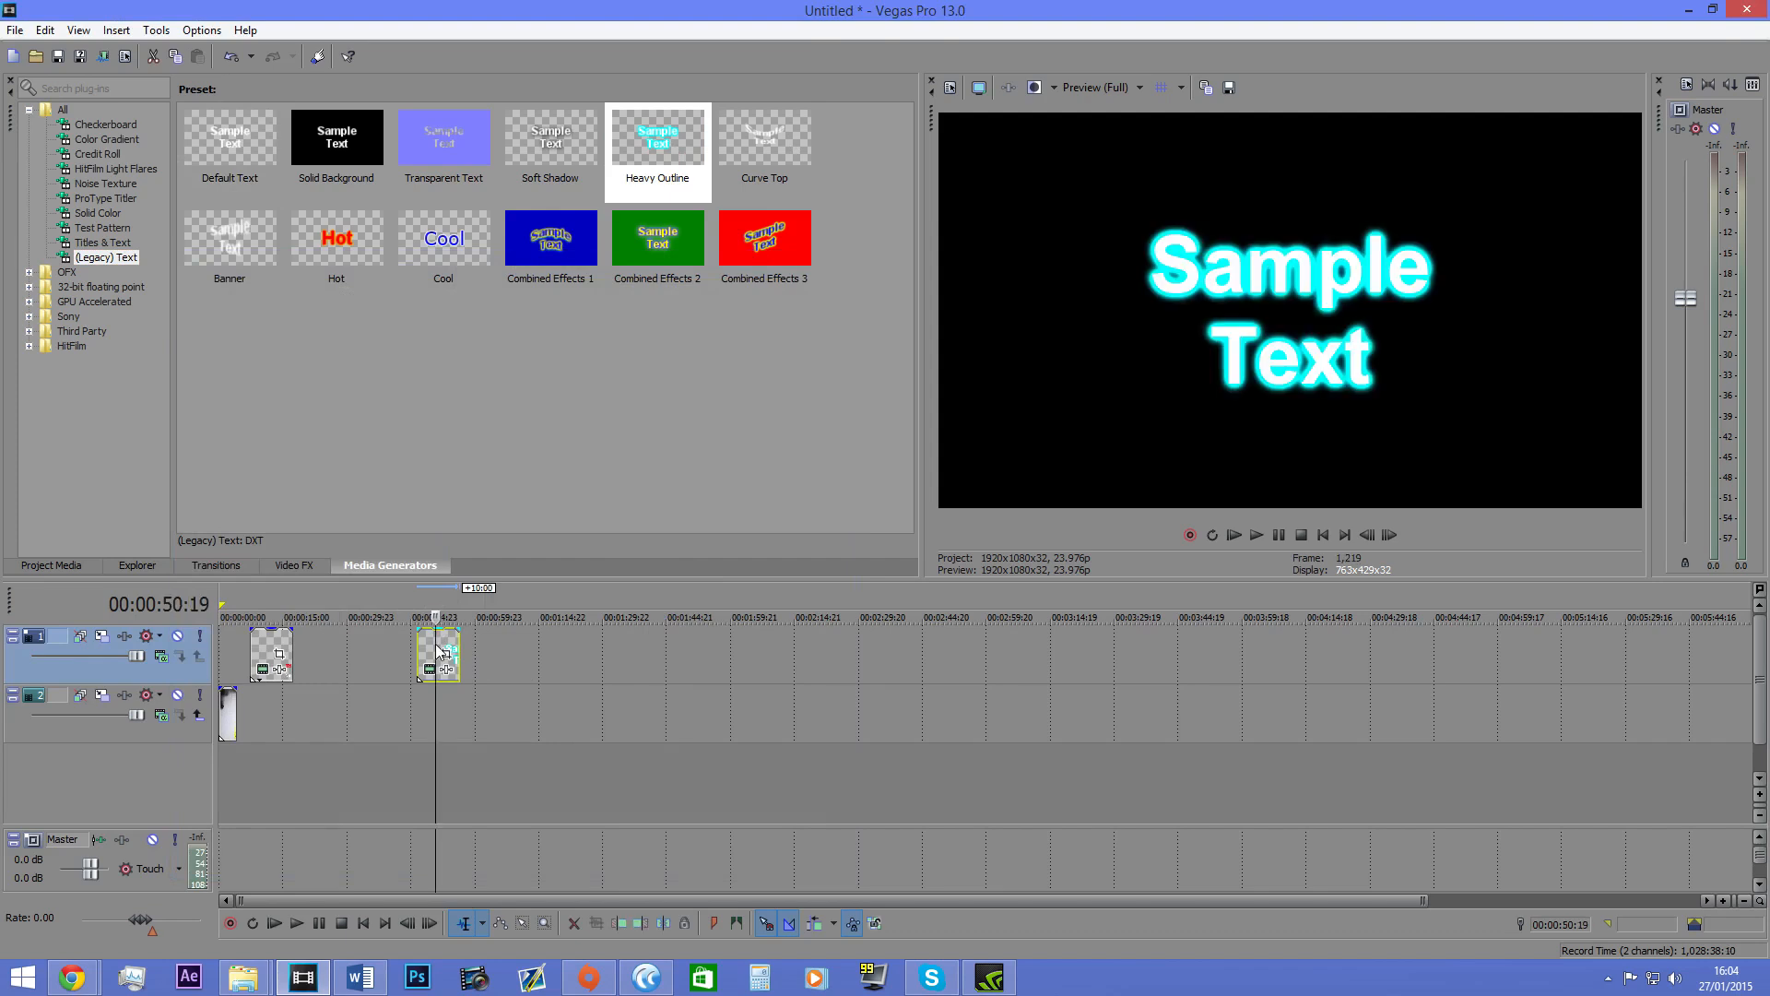
key(Delete)
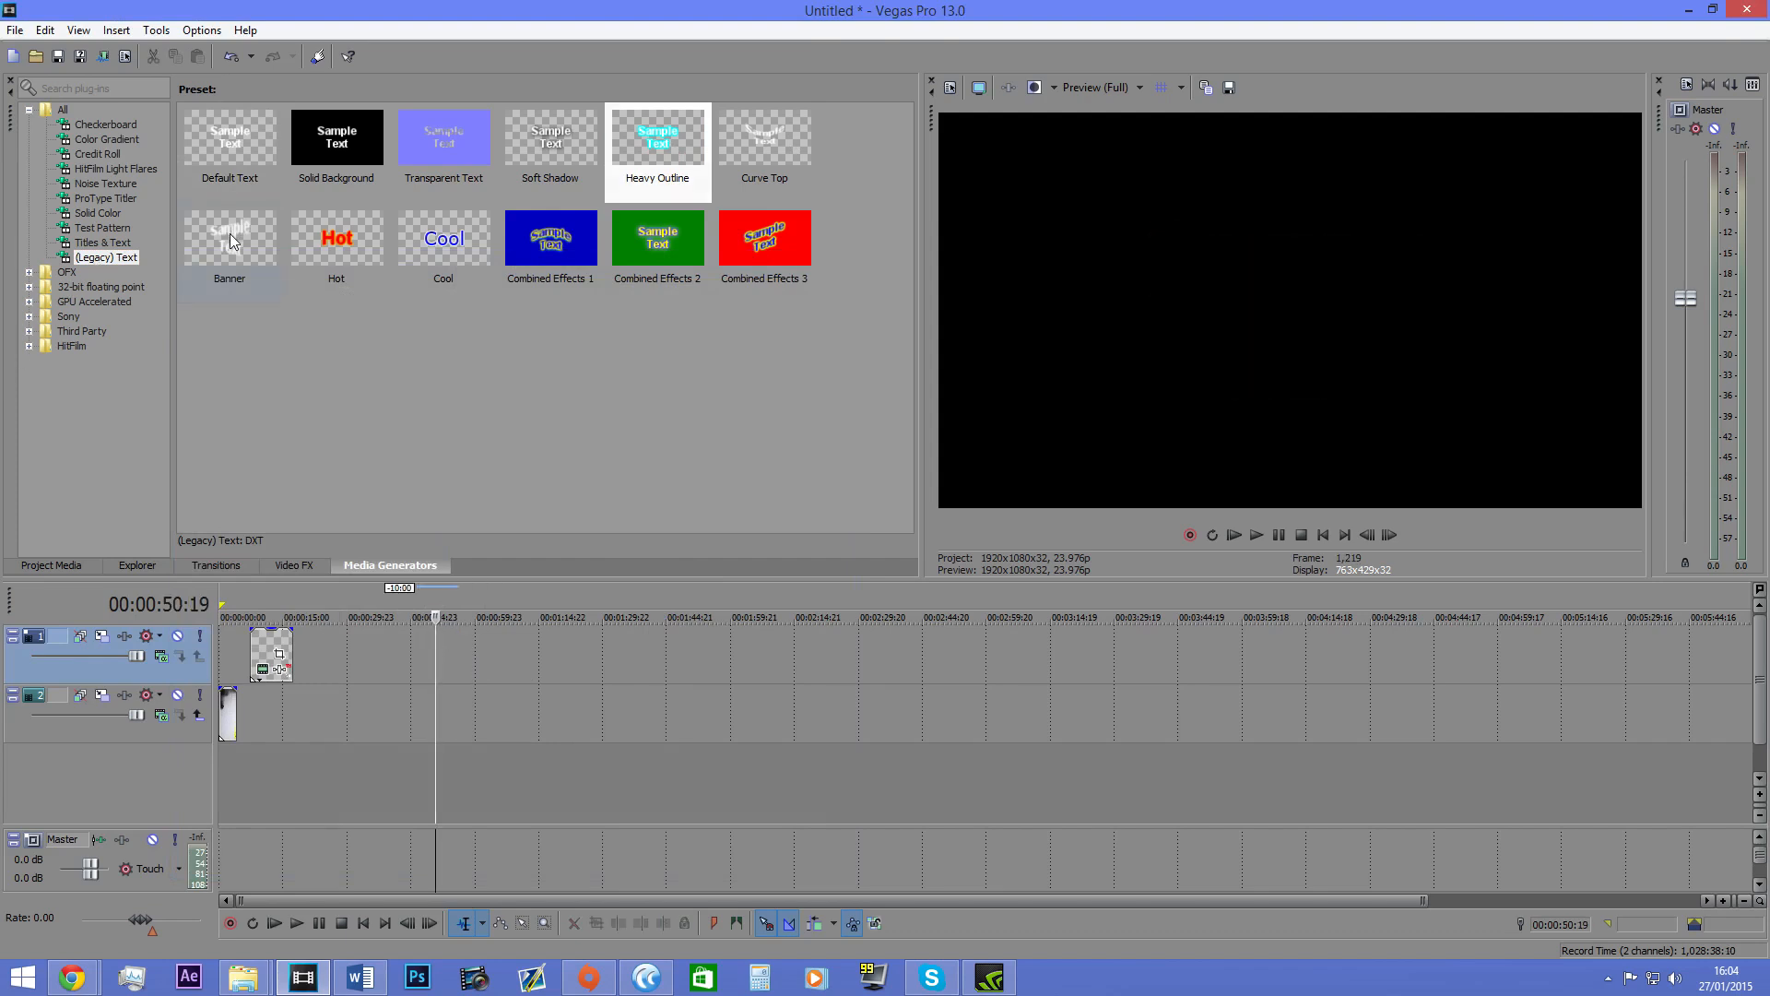
Step: Try the (Legacy) Text generator's Banner preset on the top video track and delete the event
drag(229, 234, 433, 684)
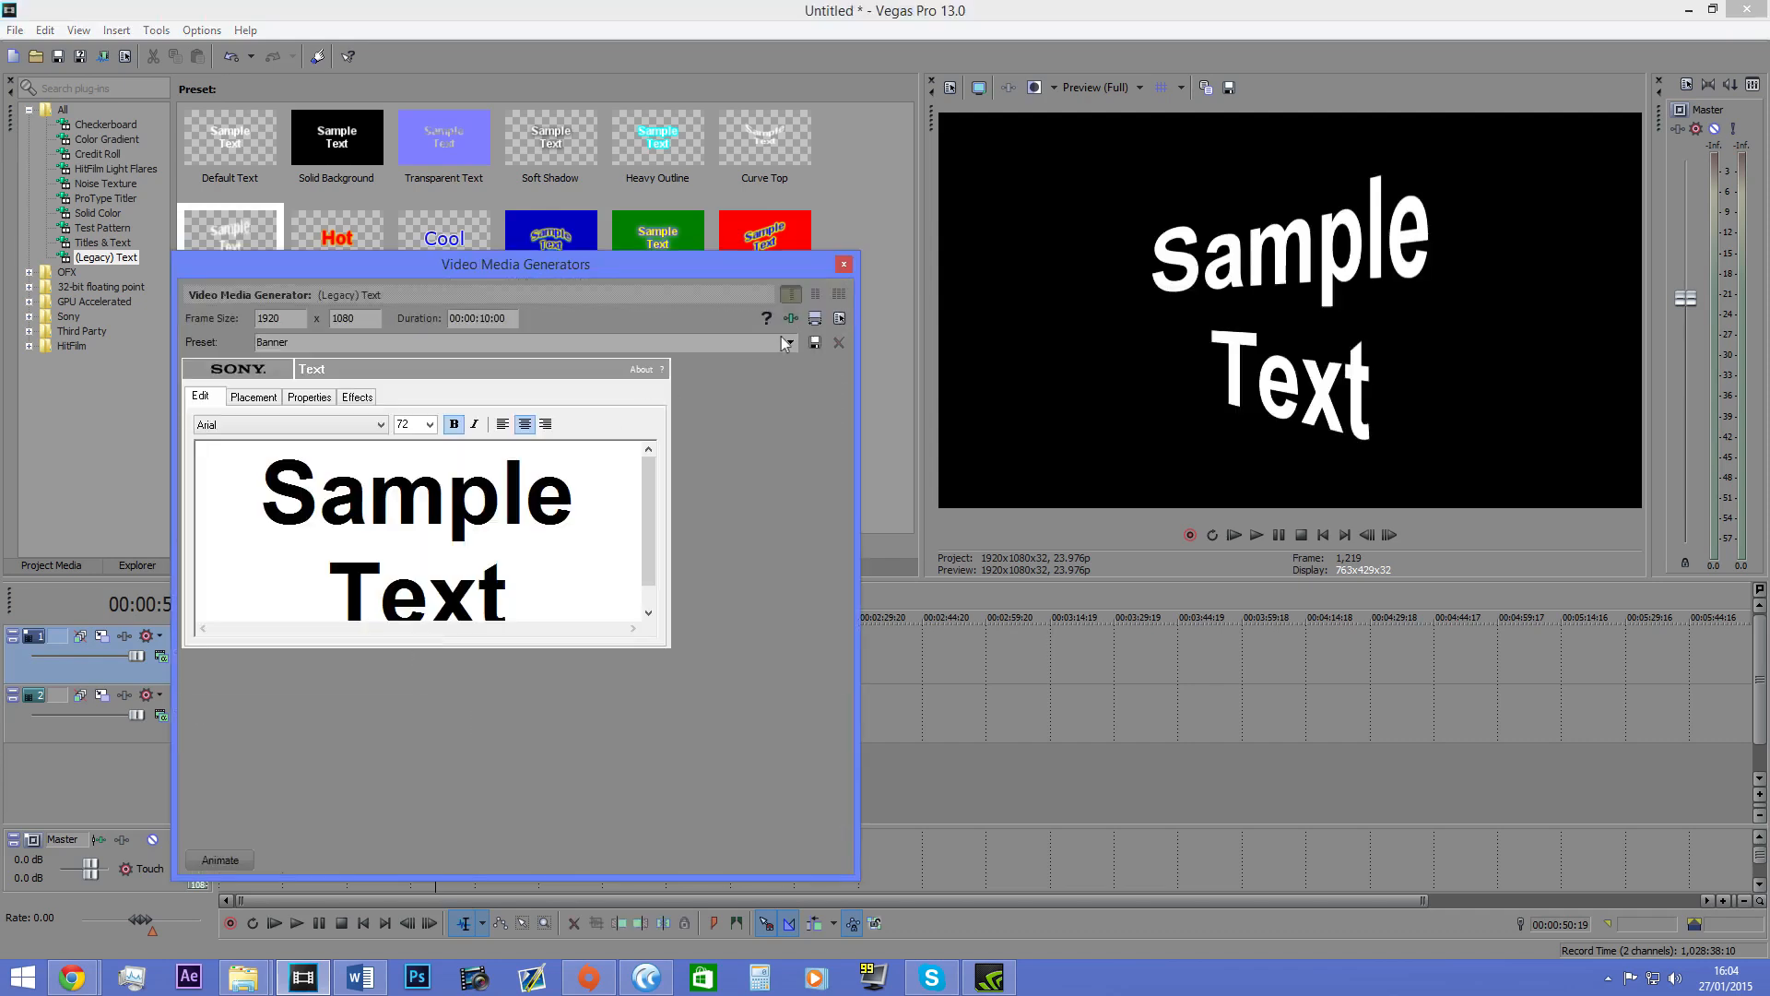
click(844, 265)
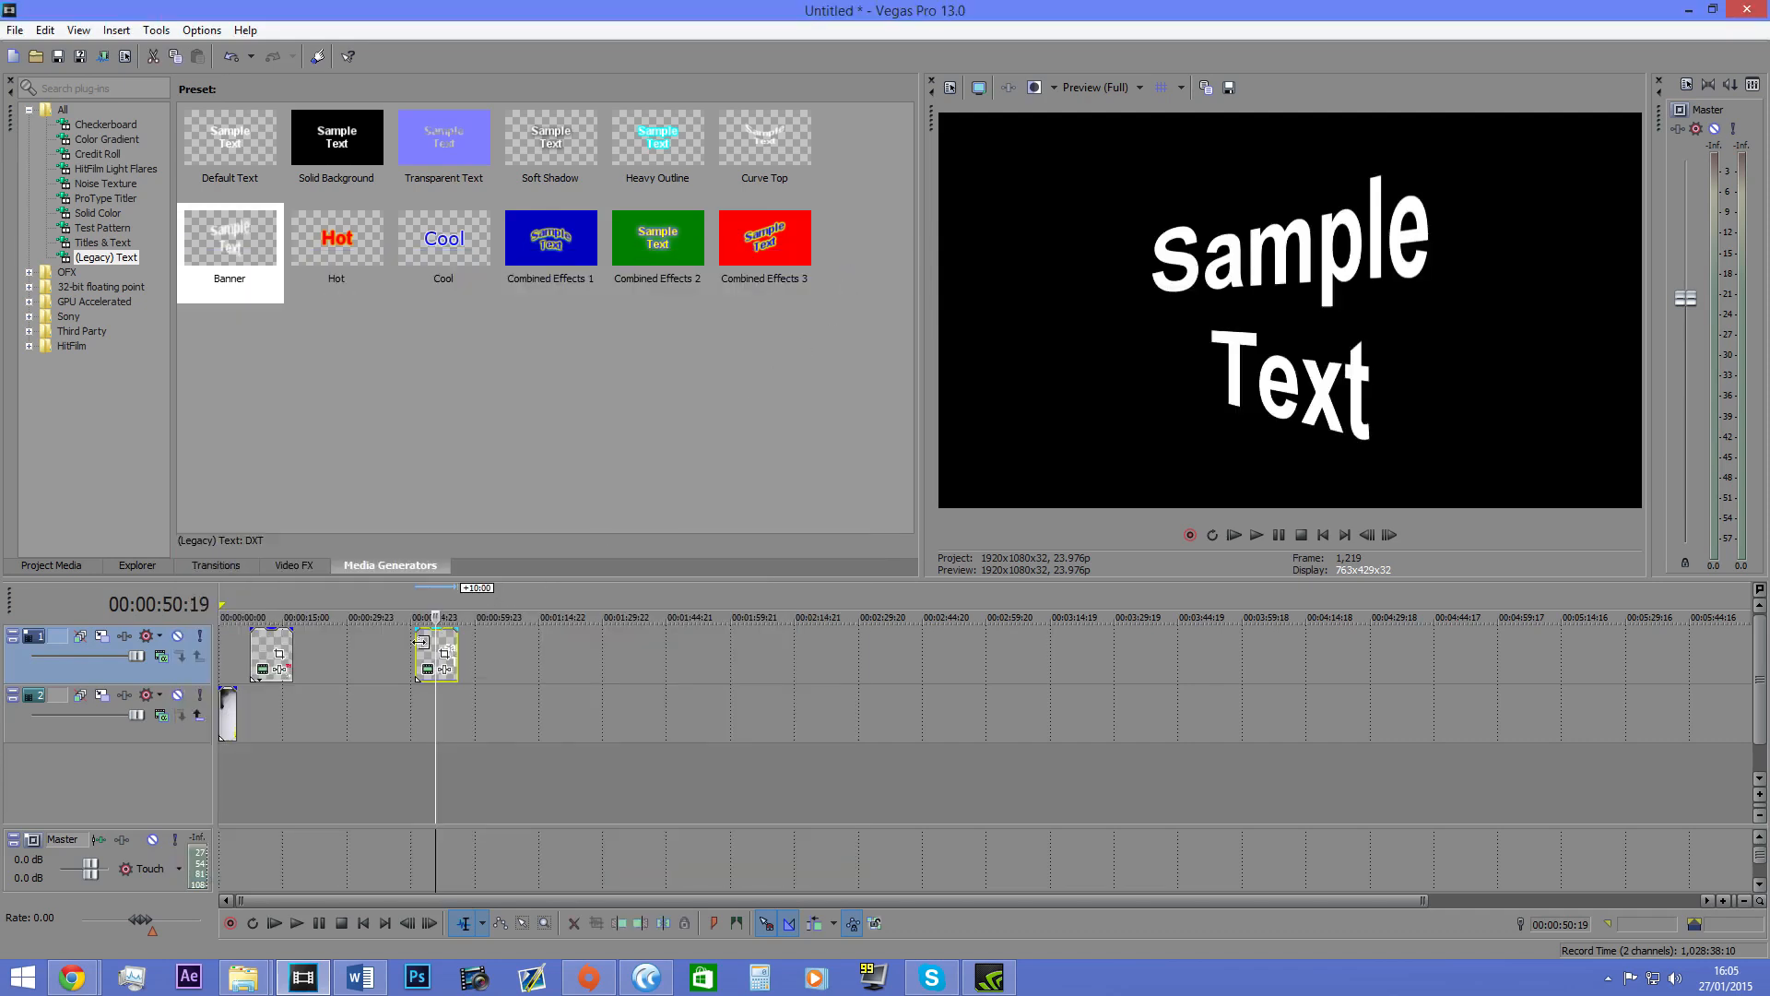
key(Delete)
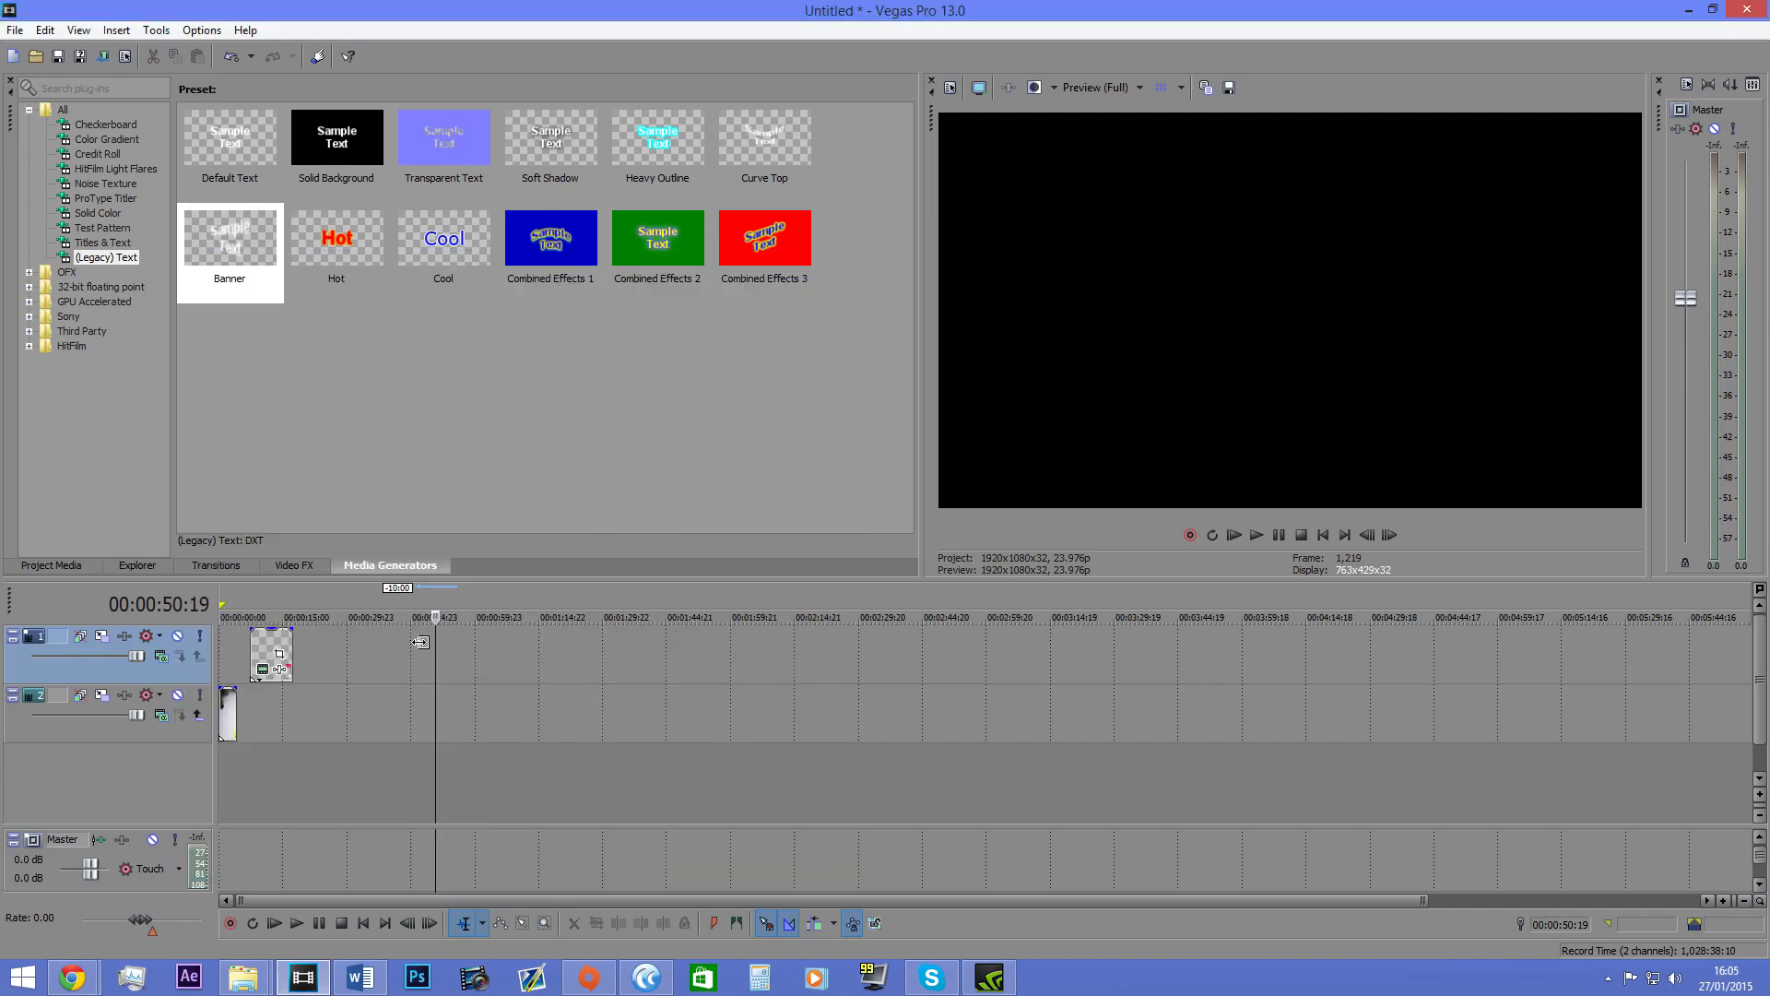
Step: Examine the media generators grouped under OFX, including the Titles & Text presets
click(65, 273)
click(30, 273)
click(103, 316)
click(117, 343)
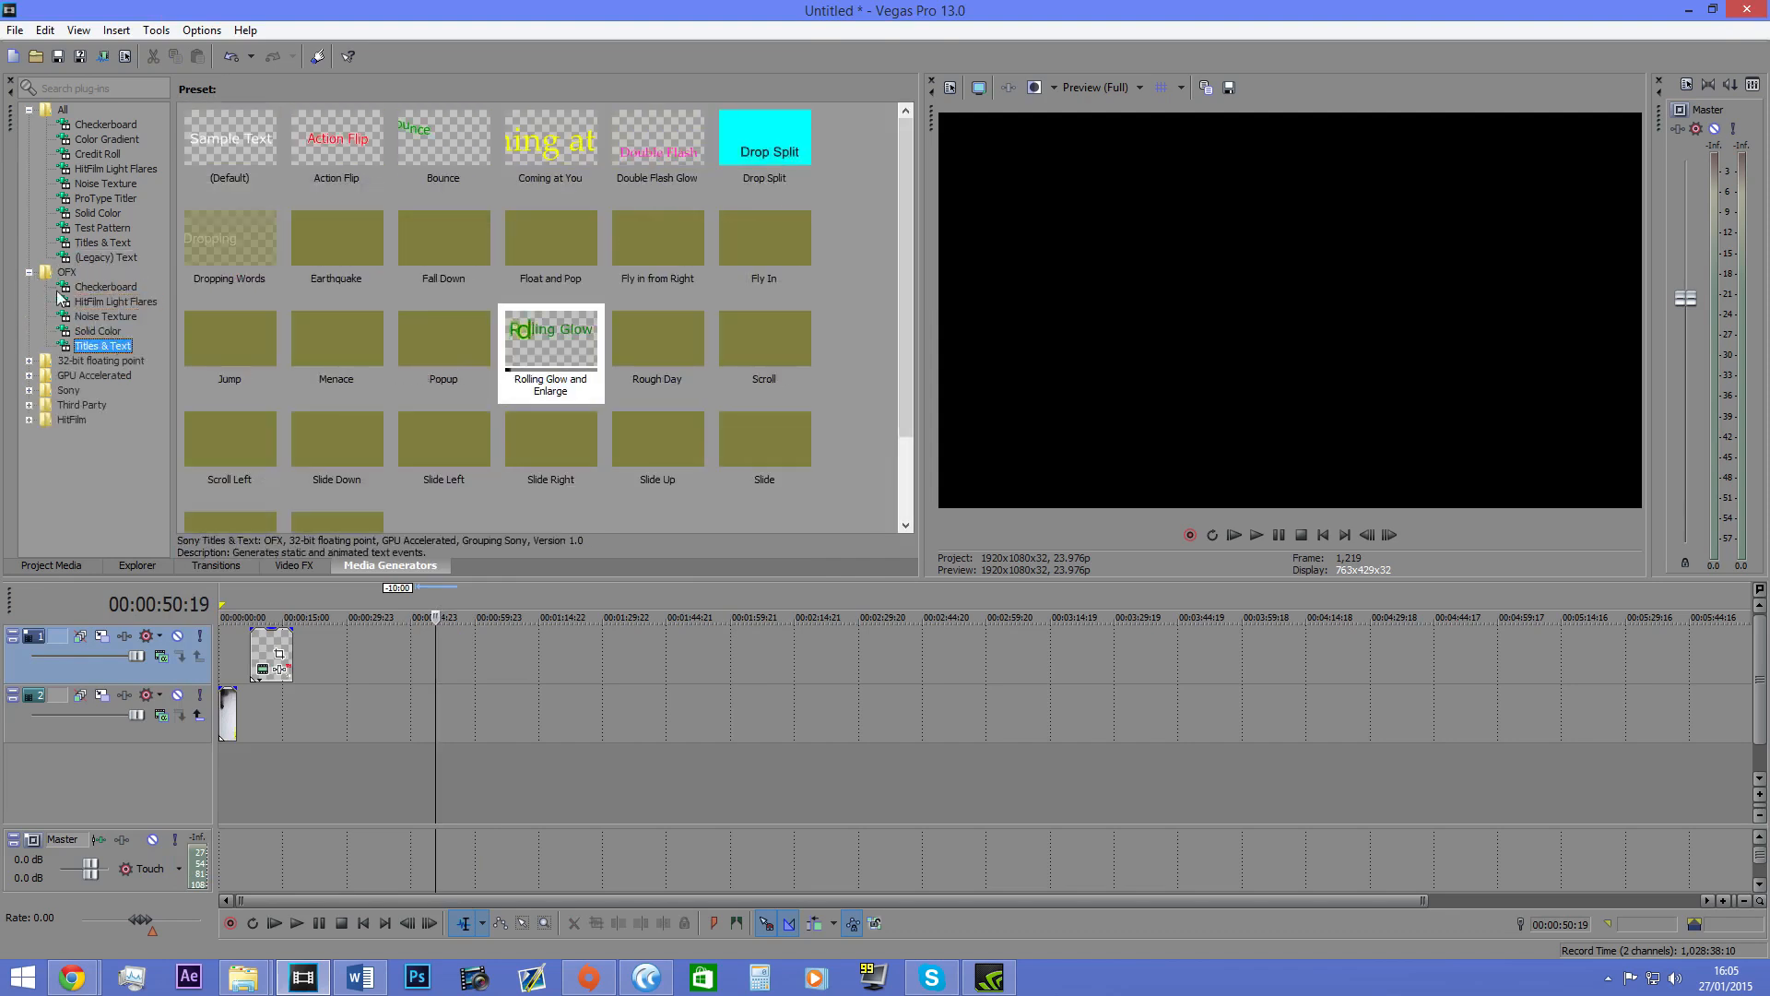
click(28, 272)
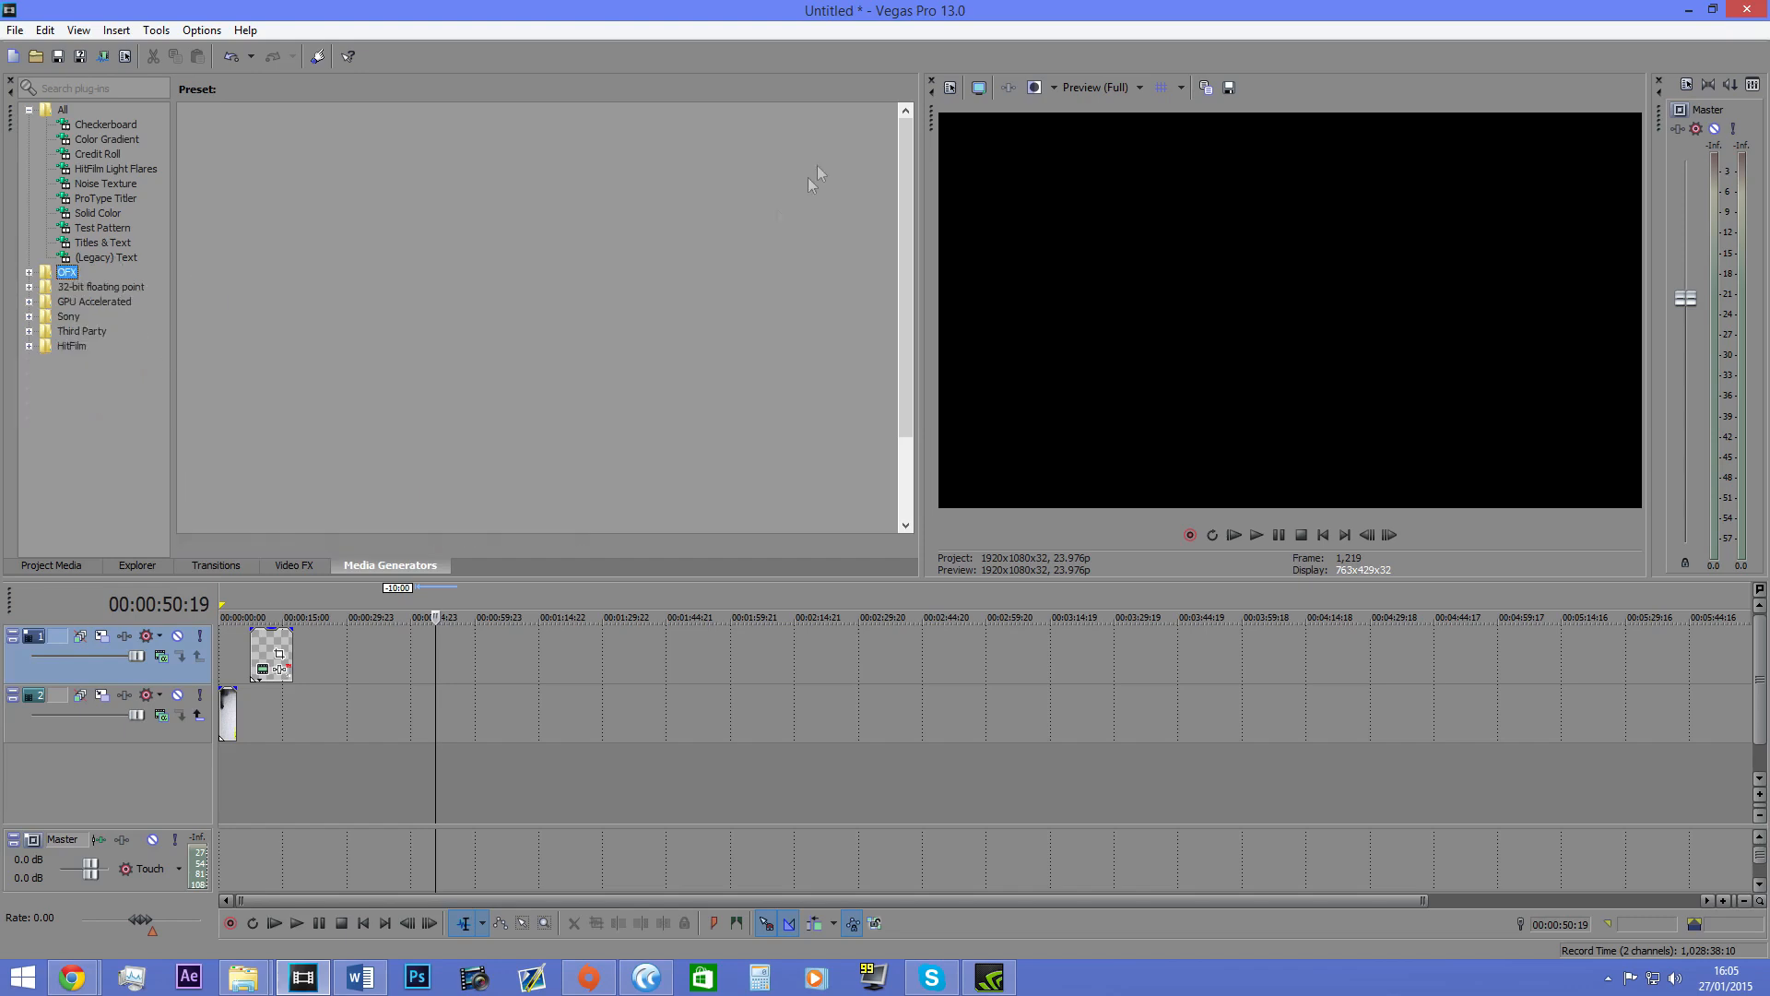
Step: Show the Video FX effects and enlarge the video preview by narrowing the effects area beside it
click(289, 566)
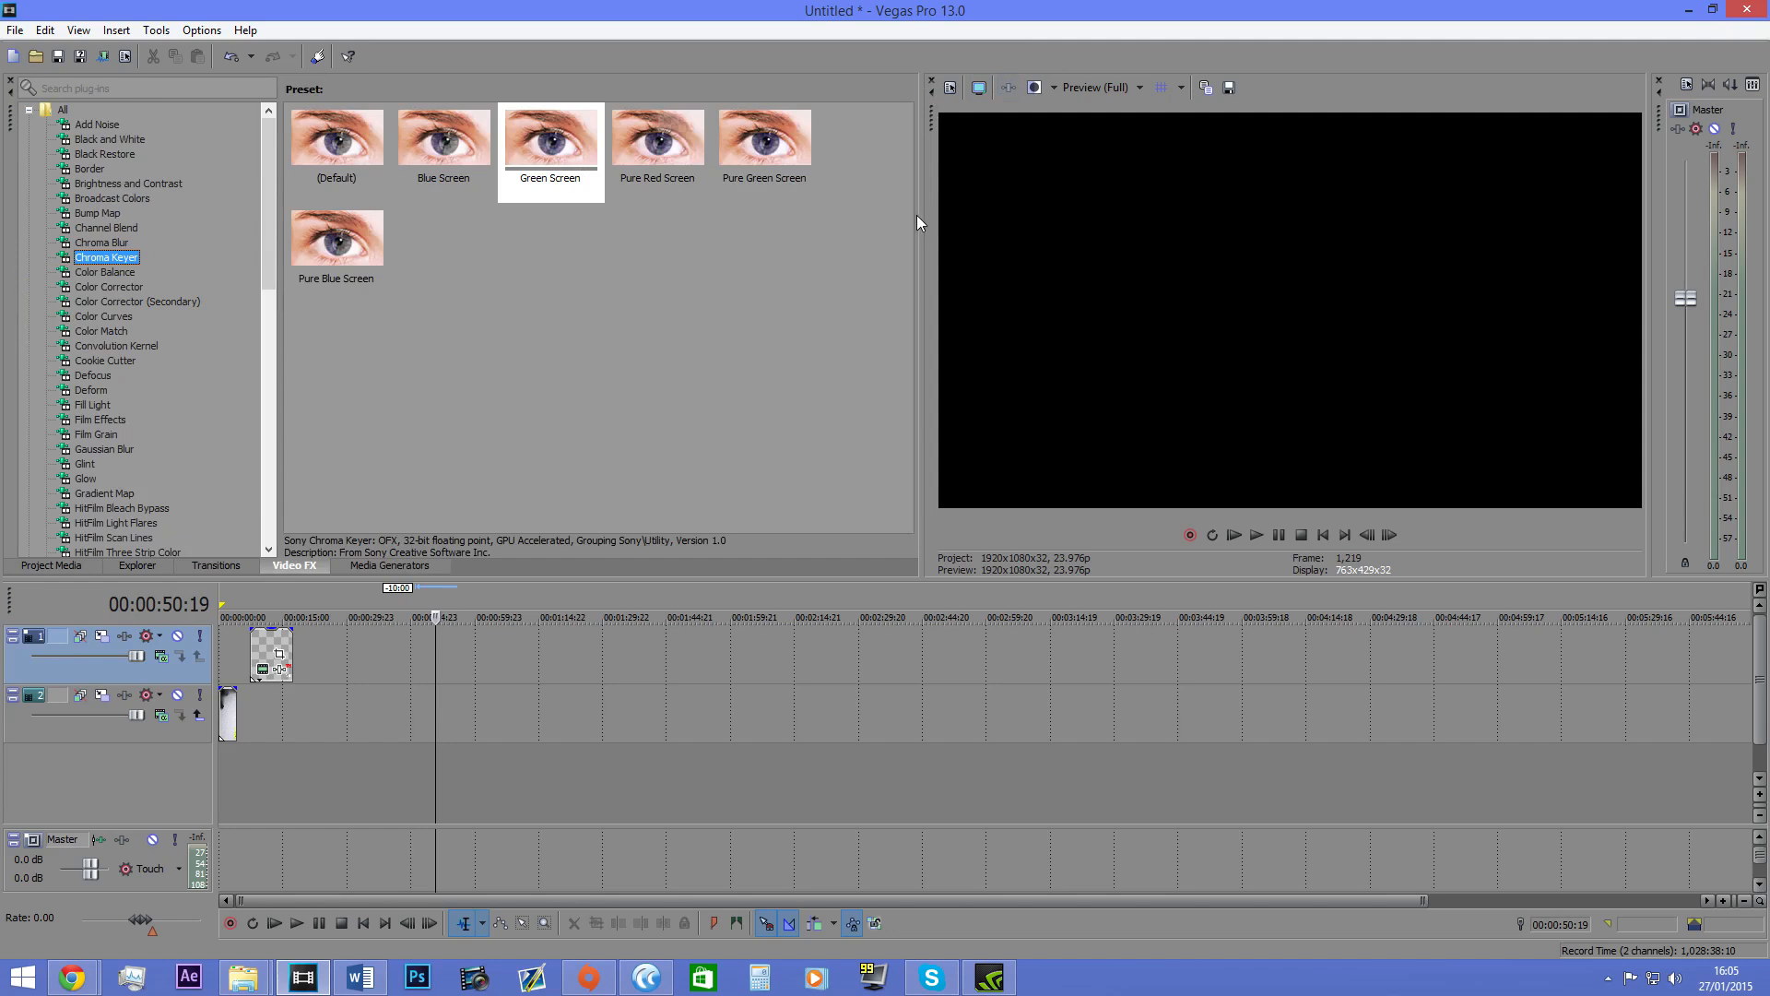
drag(916, 215, 452, 274)
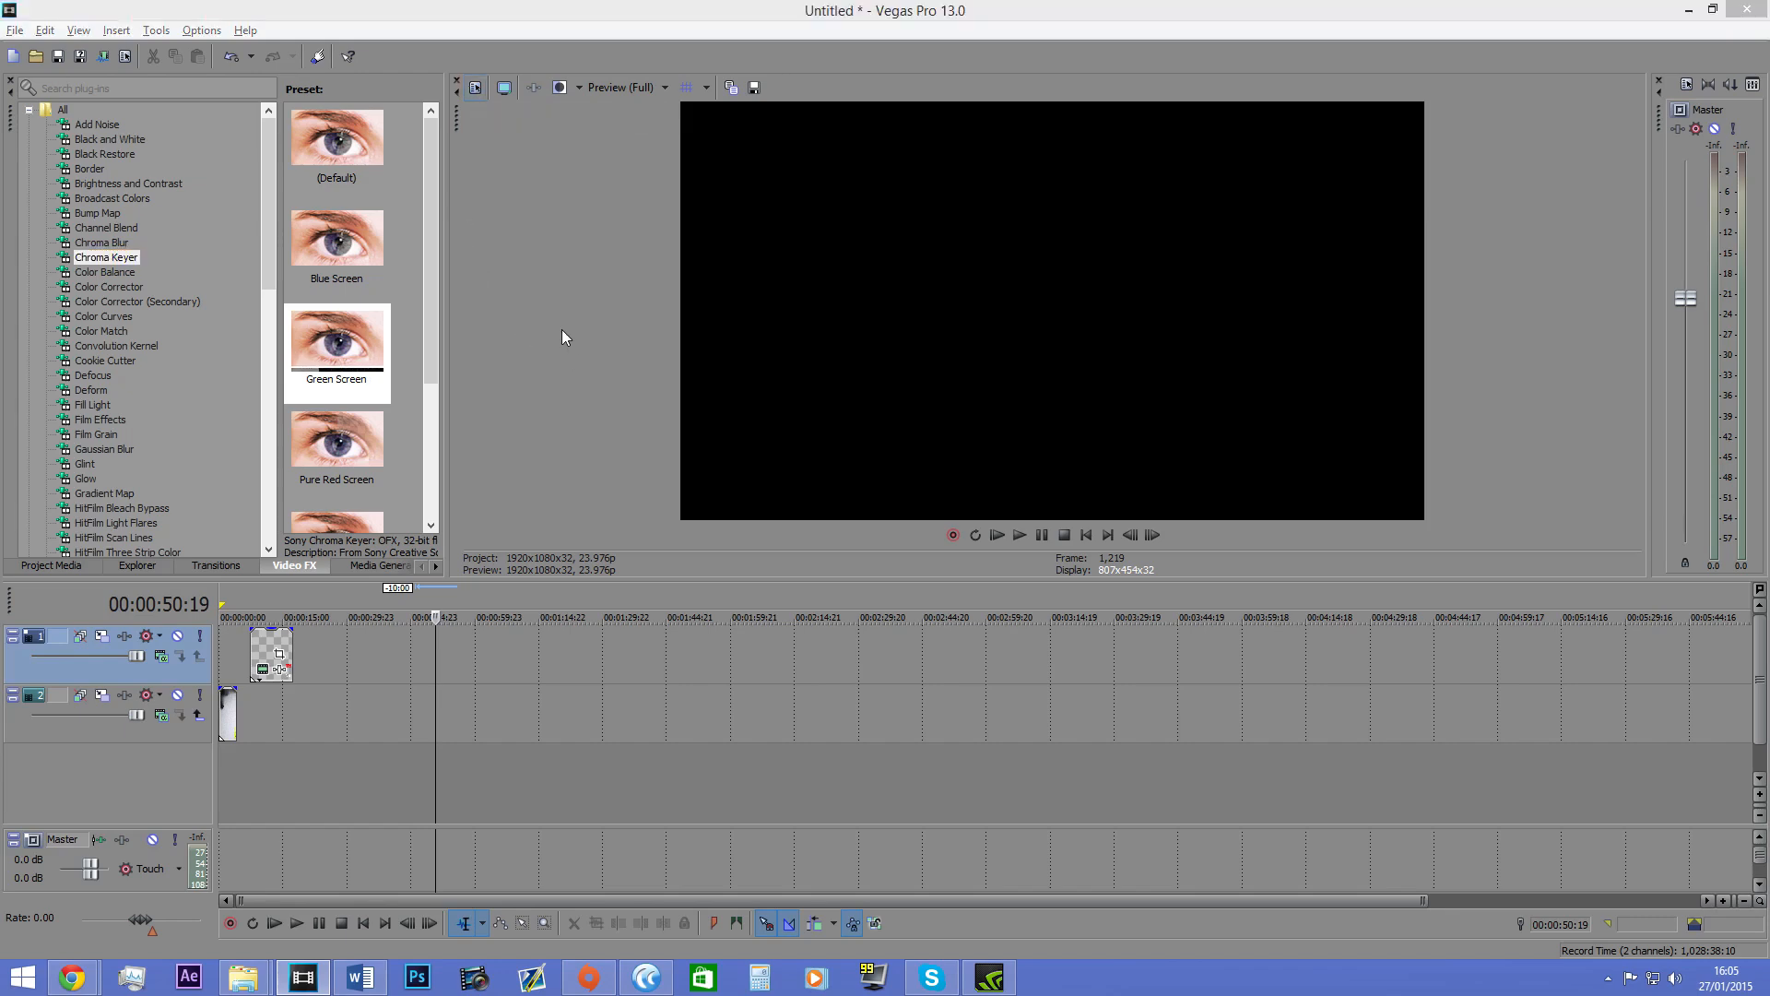
Step: Try entering a custom frame width such as 3840 in the project properties and cancel the changes
key(alt+Return)
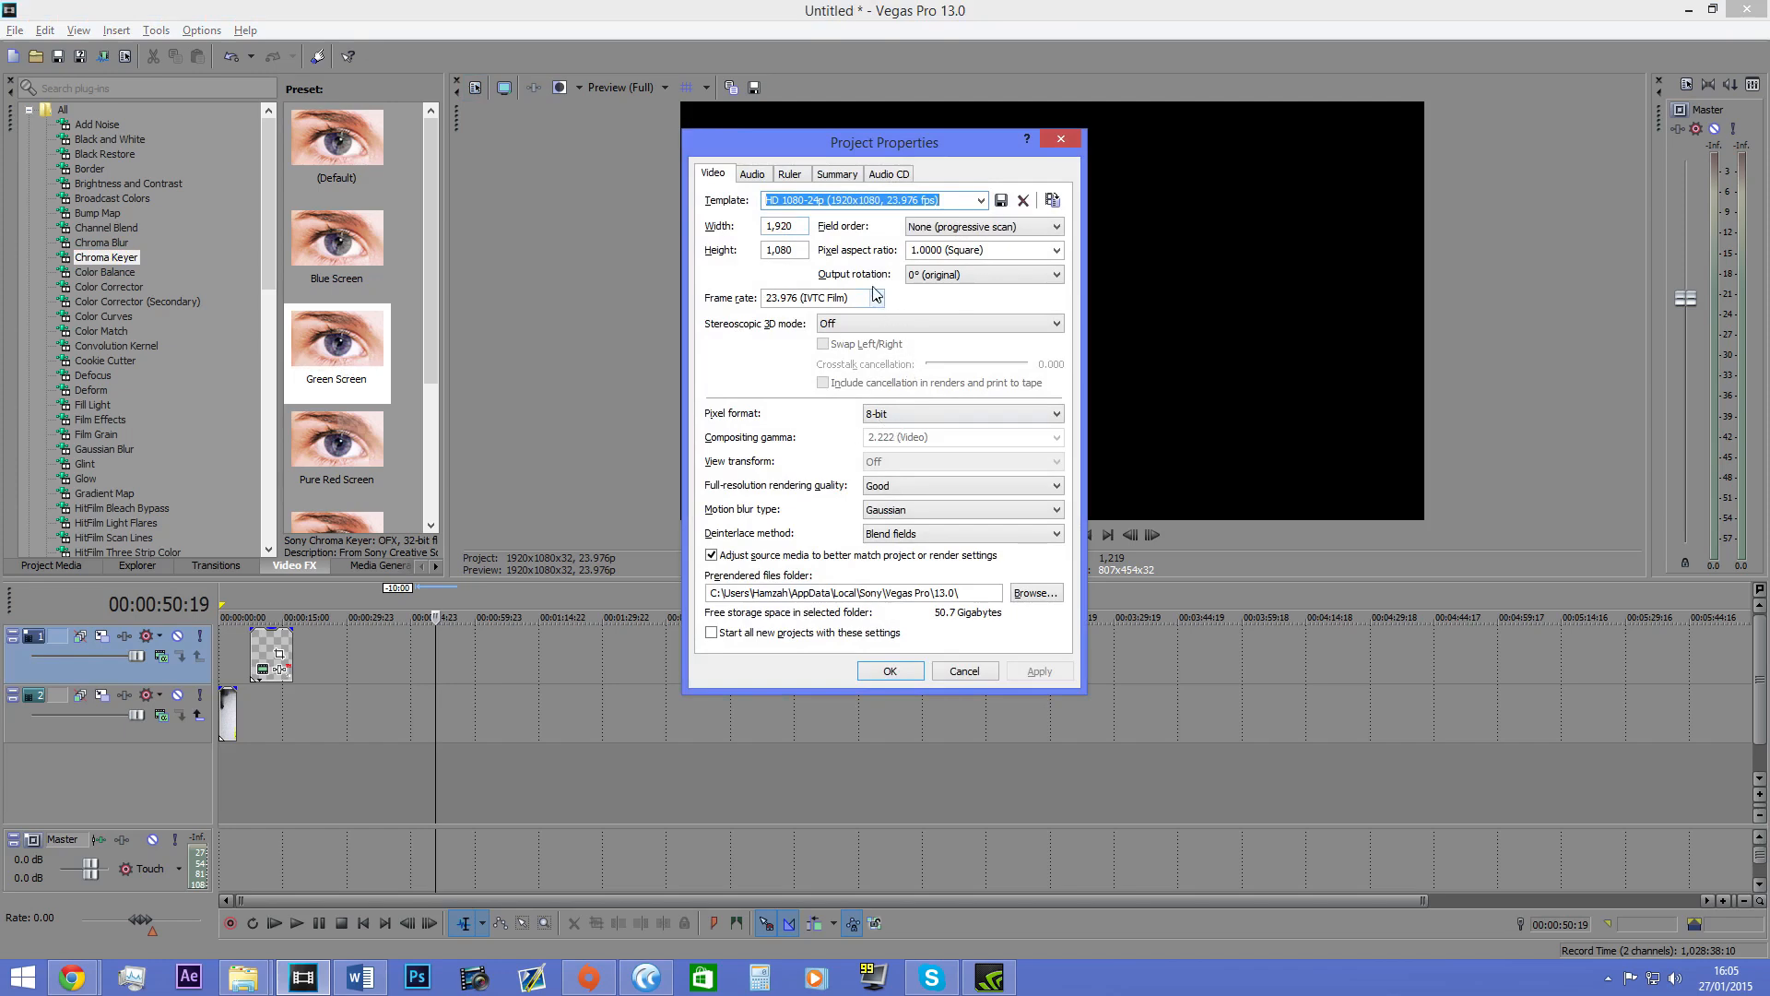
double_click(800, 227)
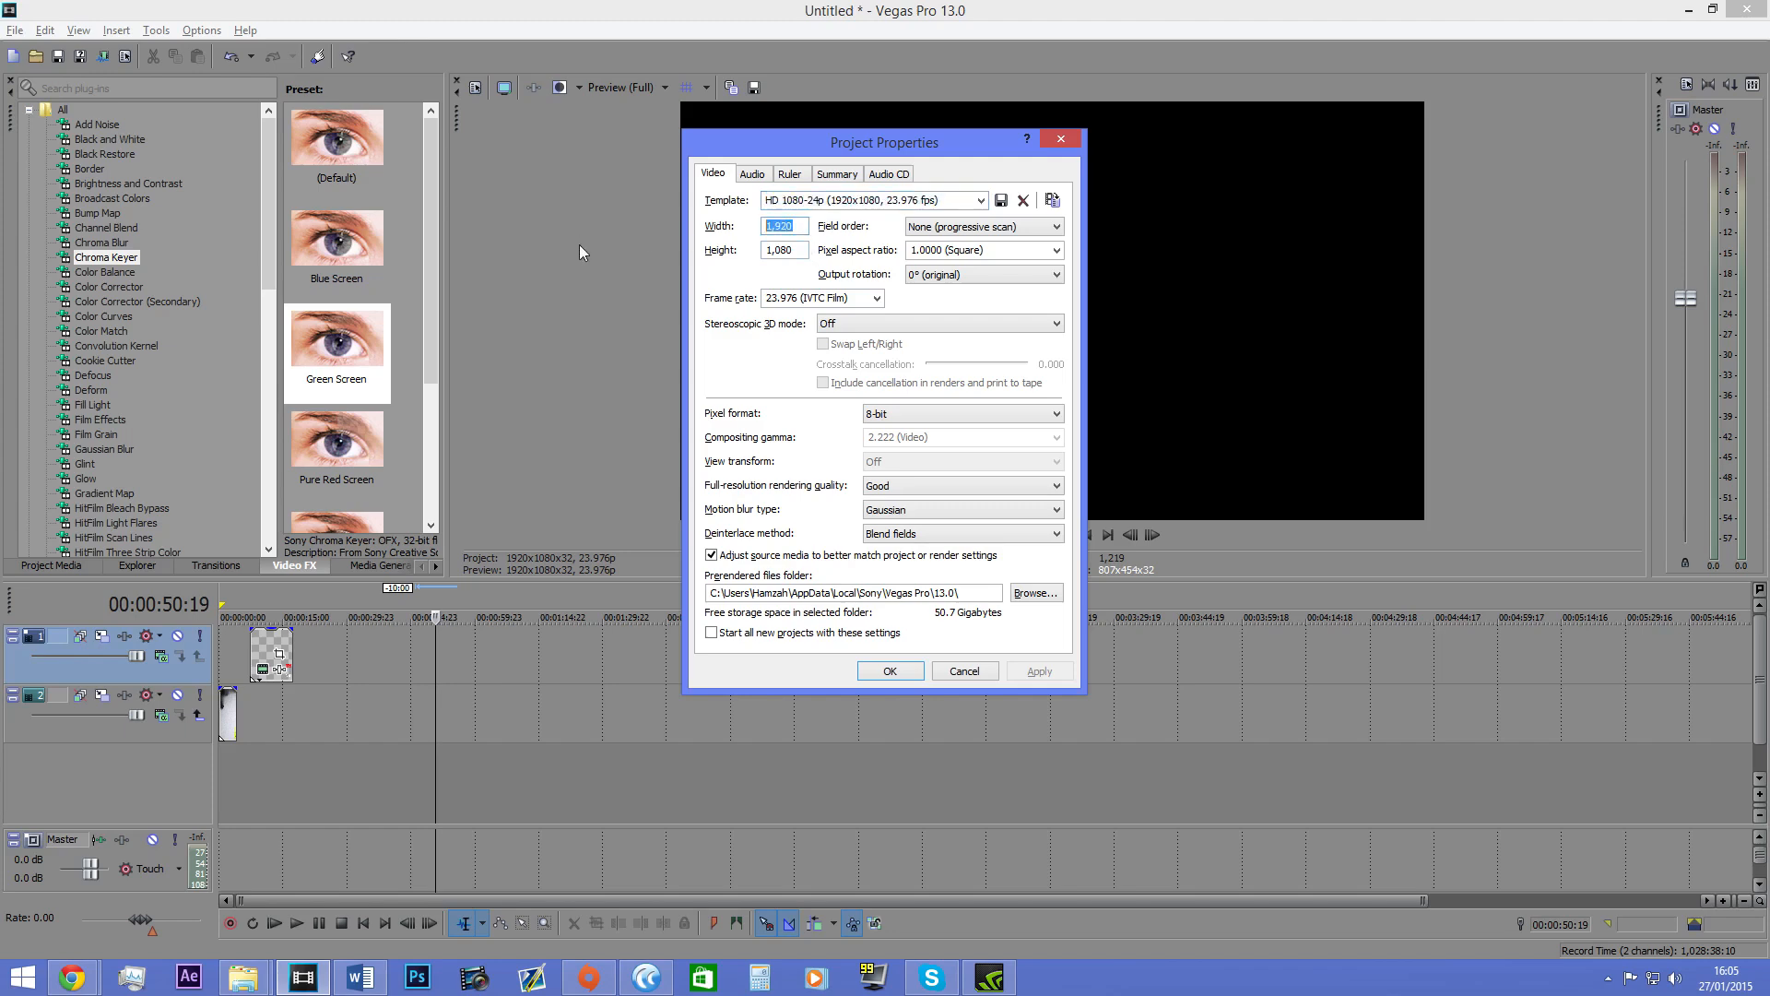
double_click(798, 227)
text(3840)
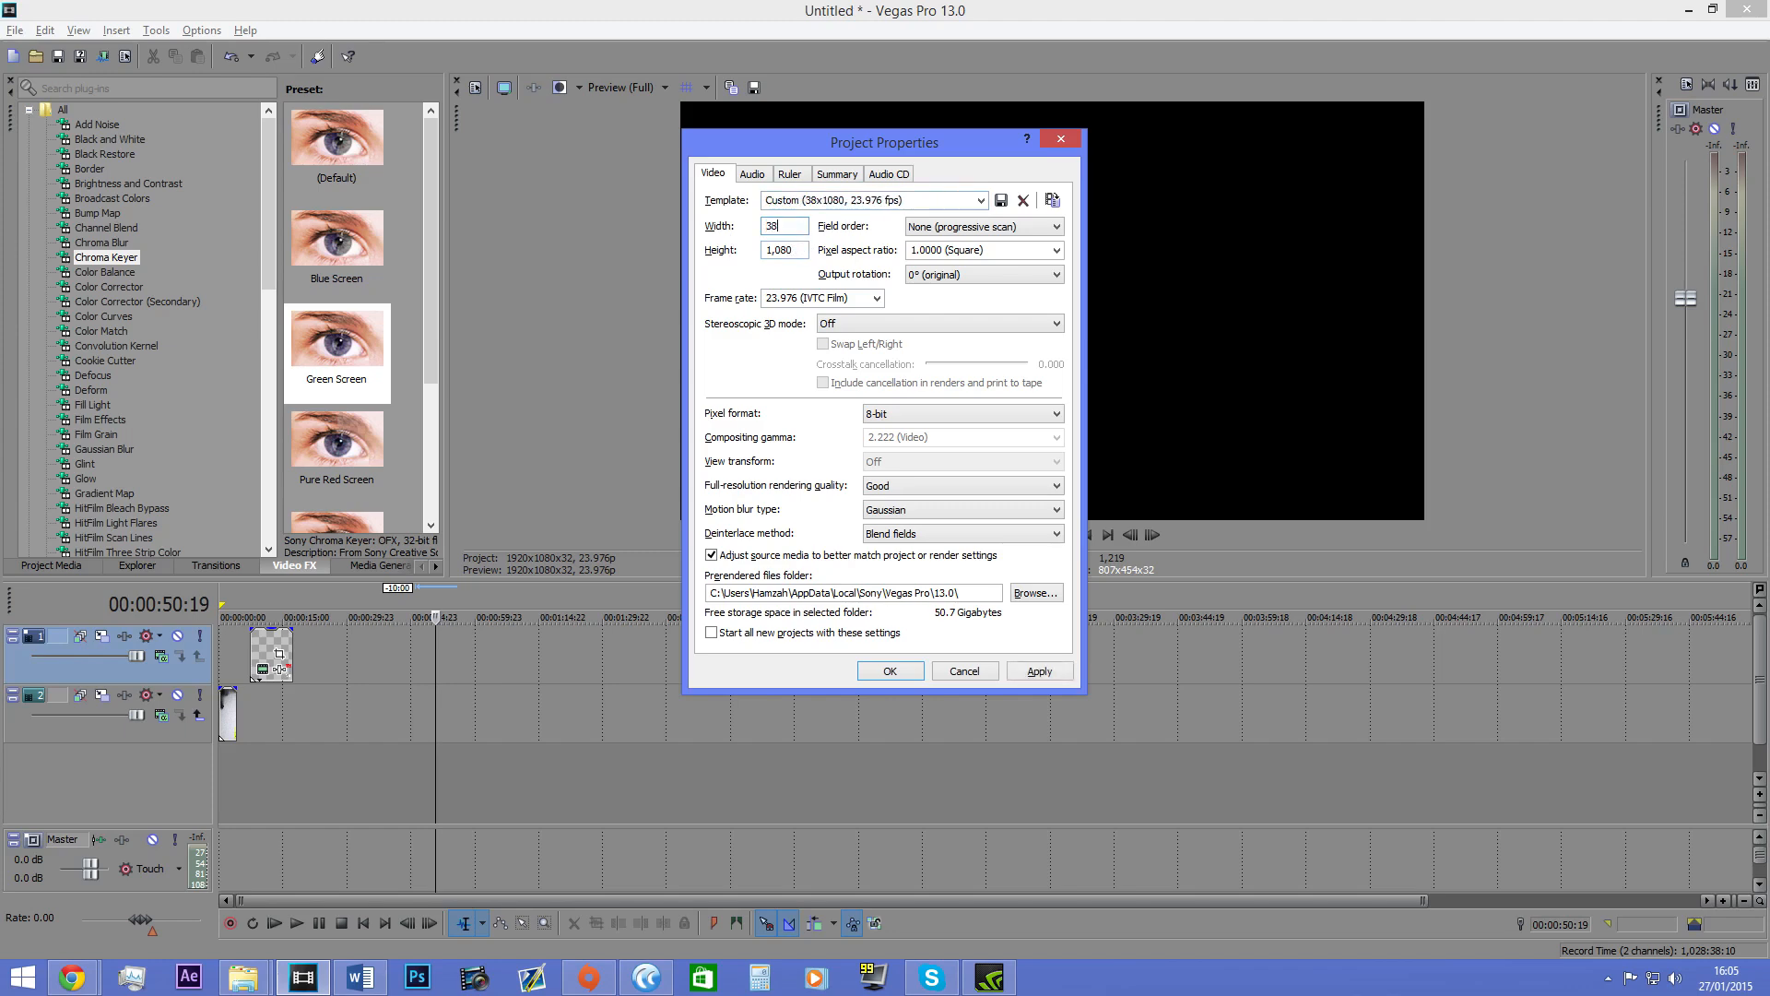
key(Tab)
key(Tab)
double_click(797, 251)
double_click(803, 225)
text(120)
key(BackSpace)
key(BackSpace)
click(964, 670)
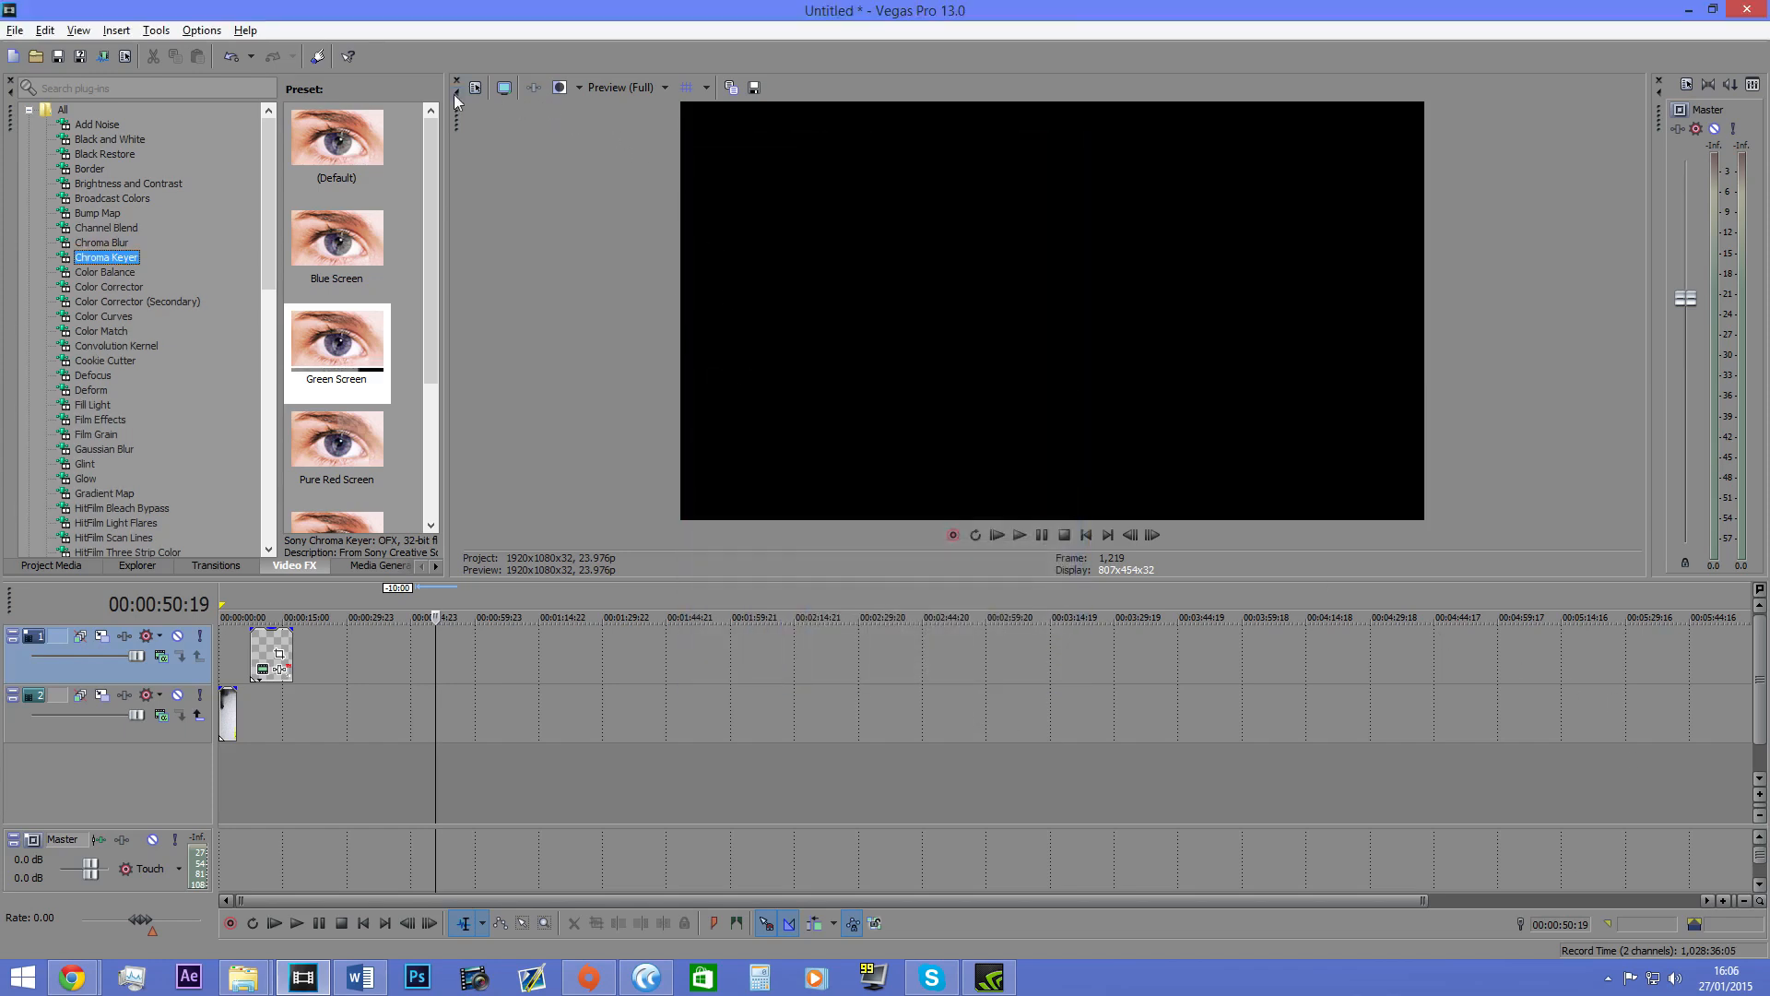
Step: Reopen the project properties and set the frame rate to 59.940 (Double NTSC)
click(477, 86)
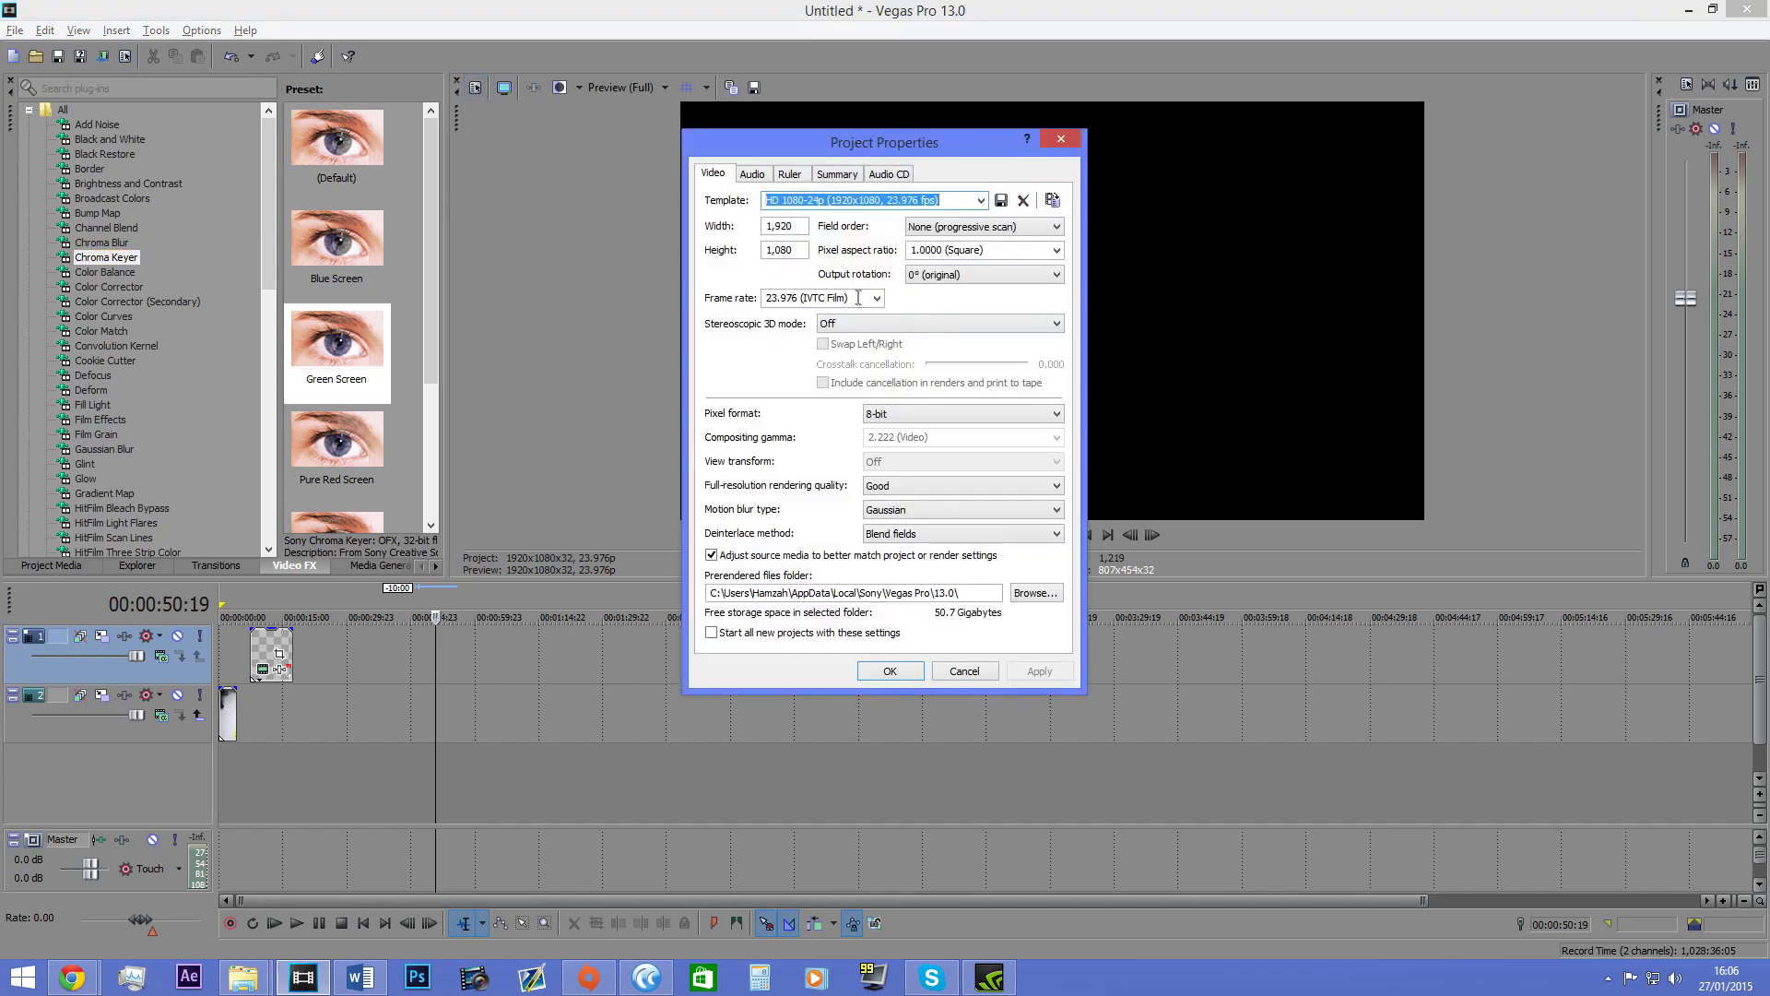
click(876, 298)
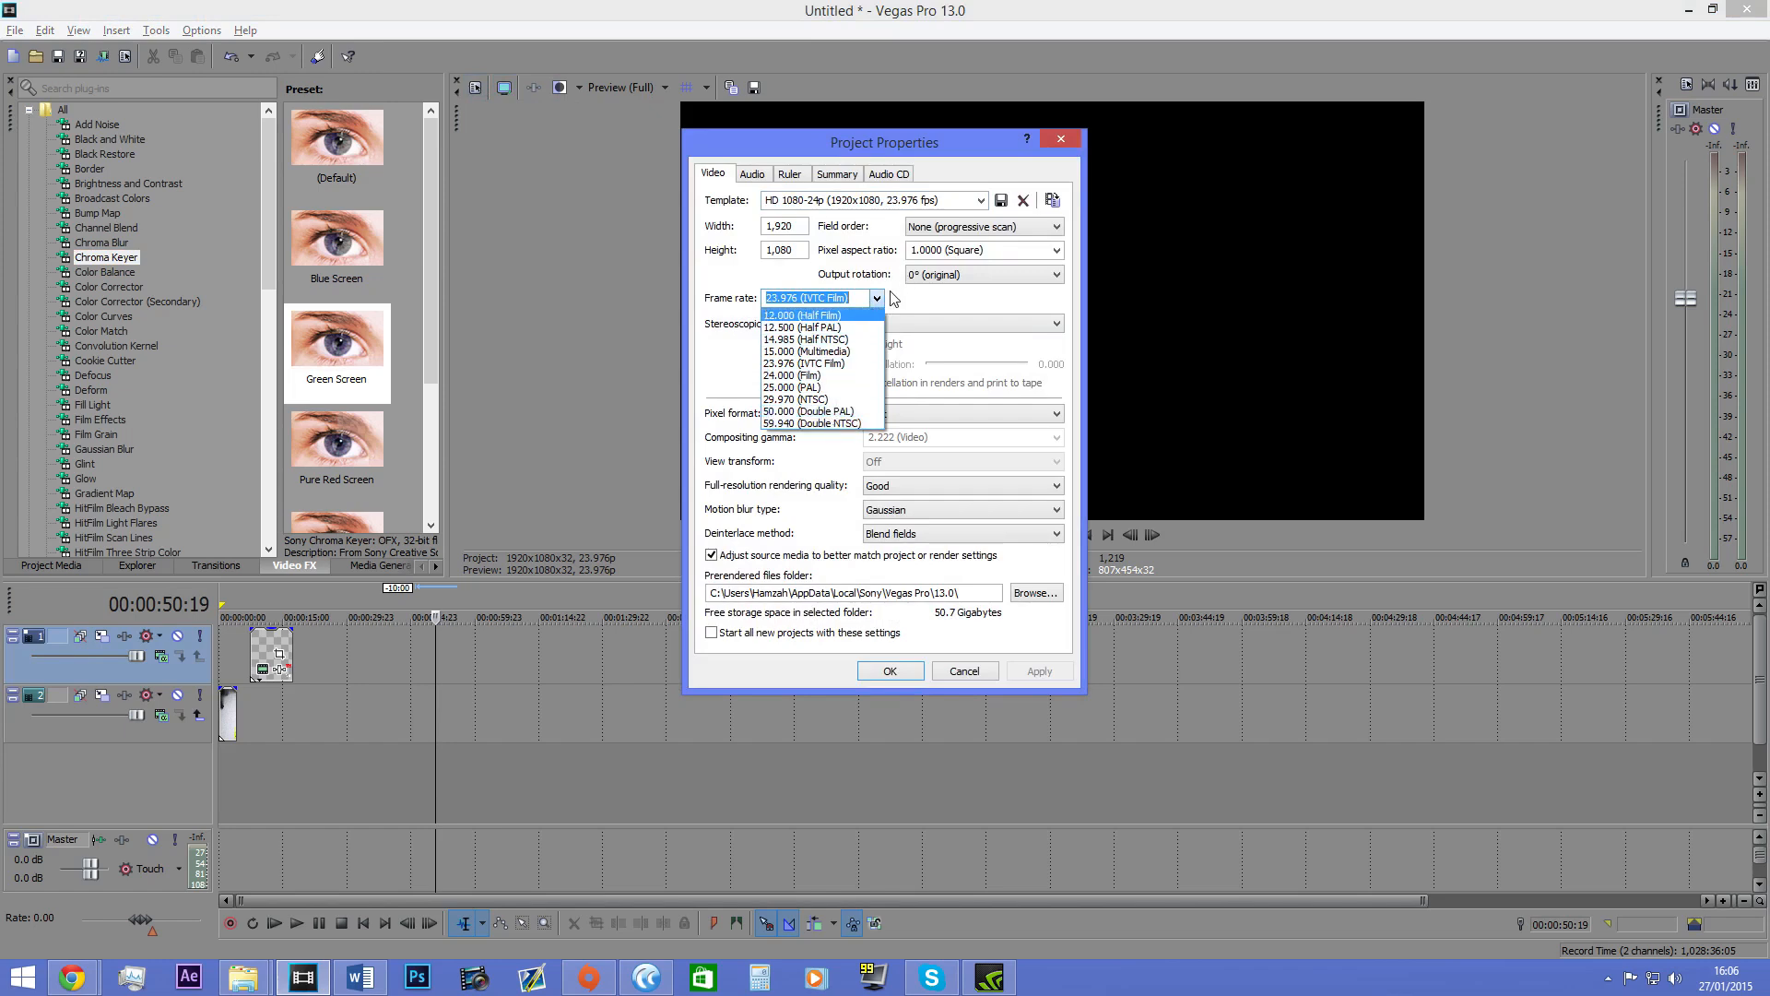
click(849, 424)
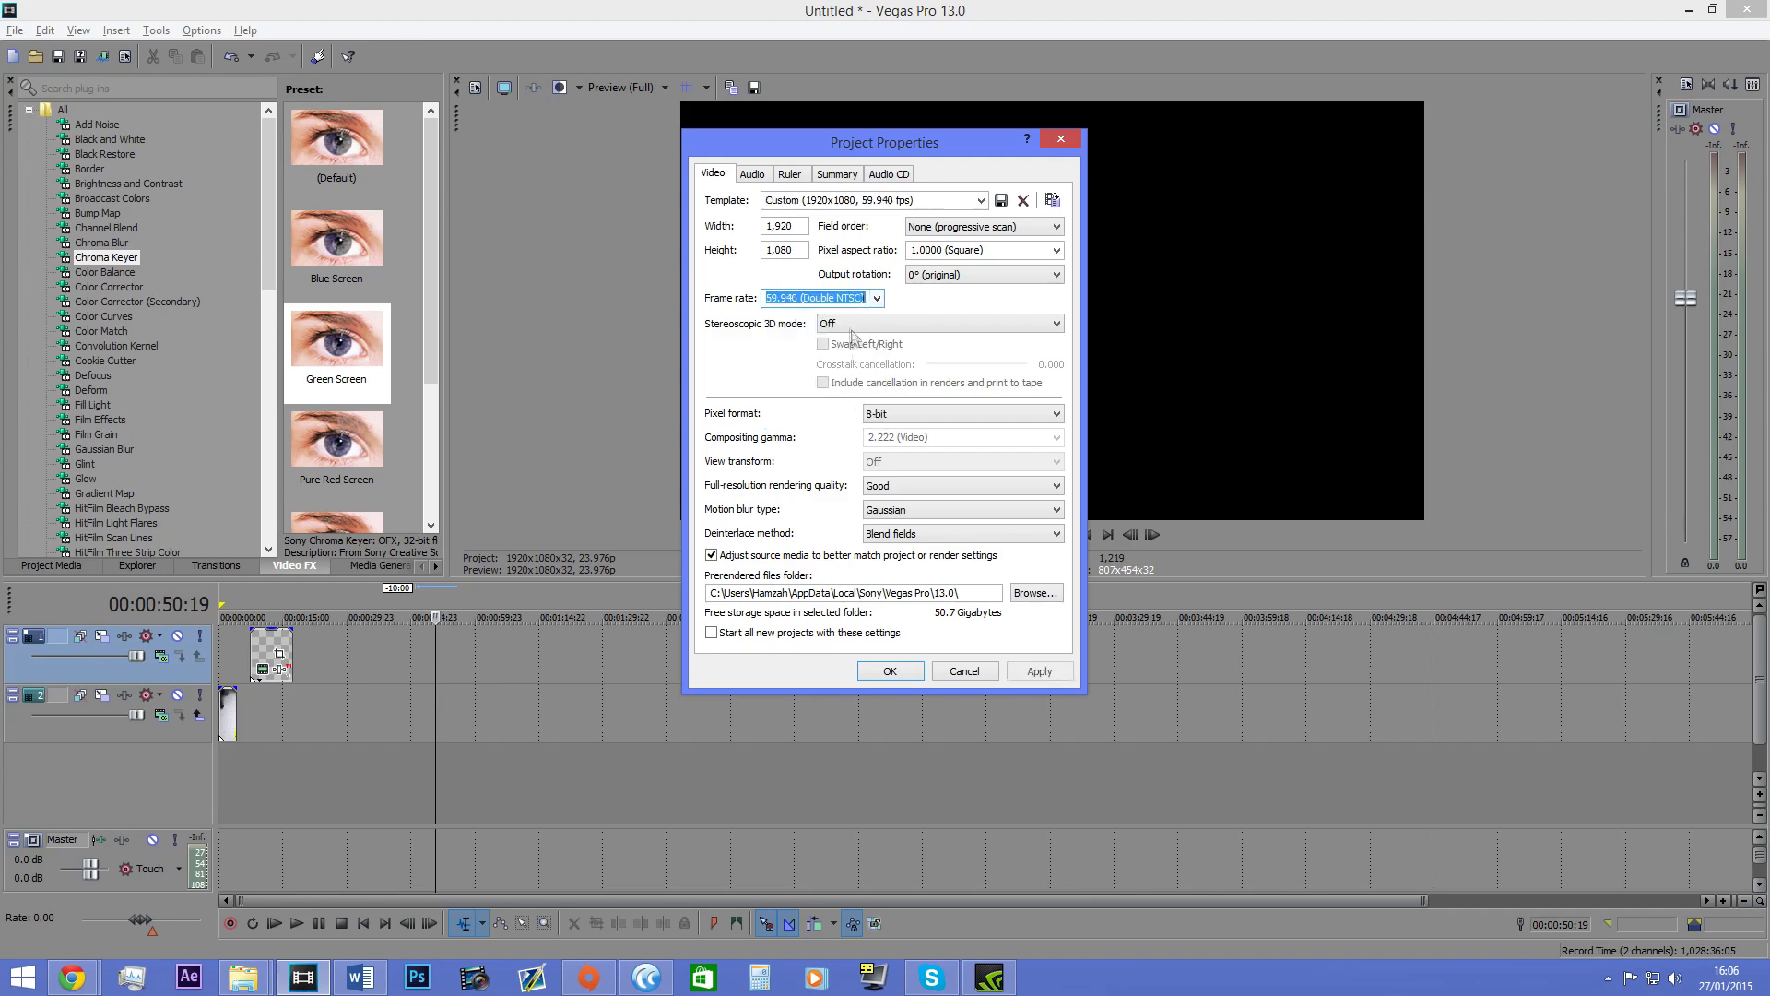
click(875, 299)
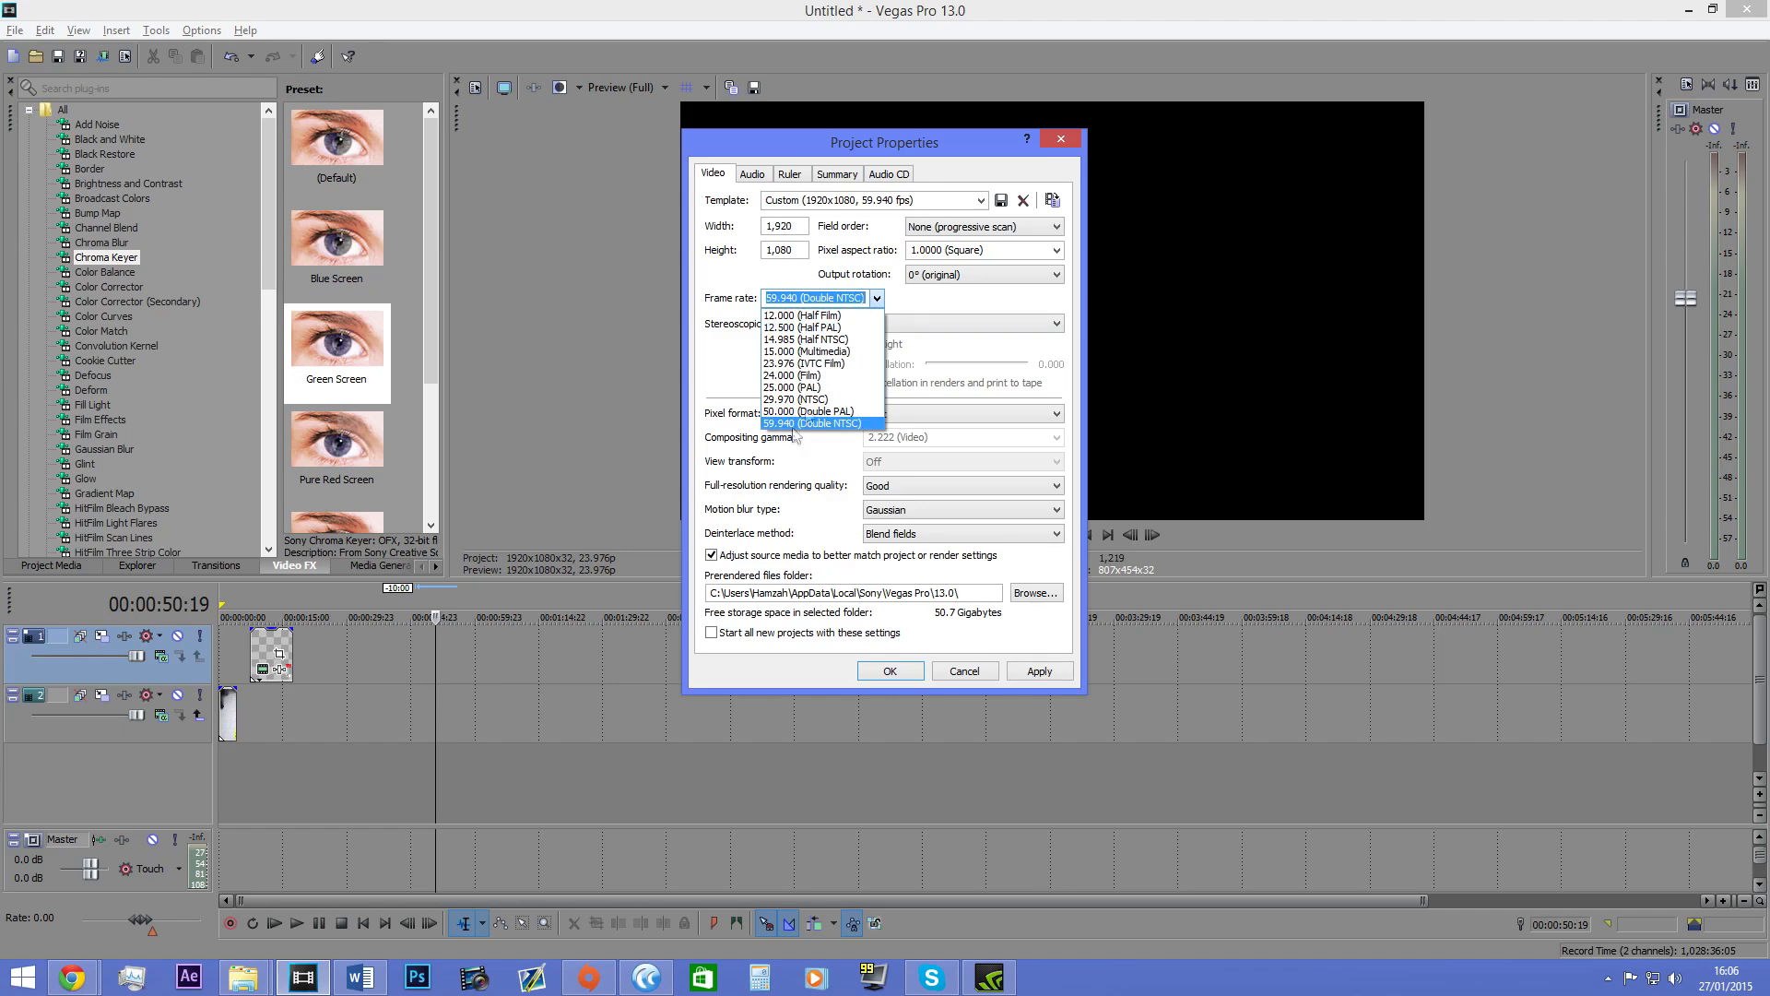
click(875, 300)
Step: Examine the project's options for field order, pixel format, full-resolution rendering quality and motion blur type
click(950, 228)
click(949, 242)
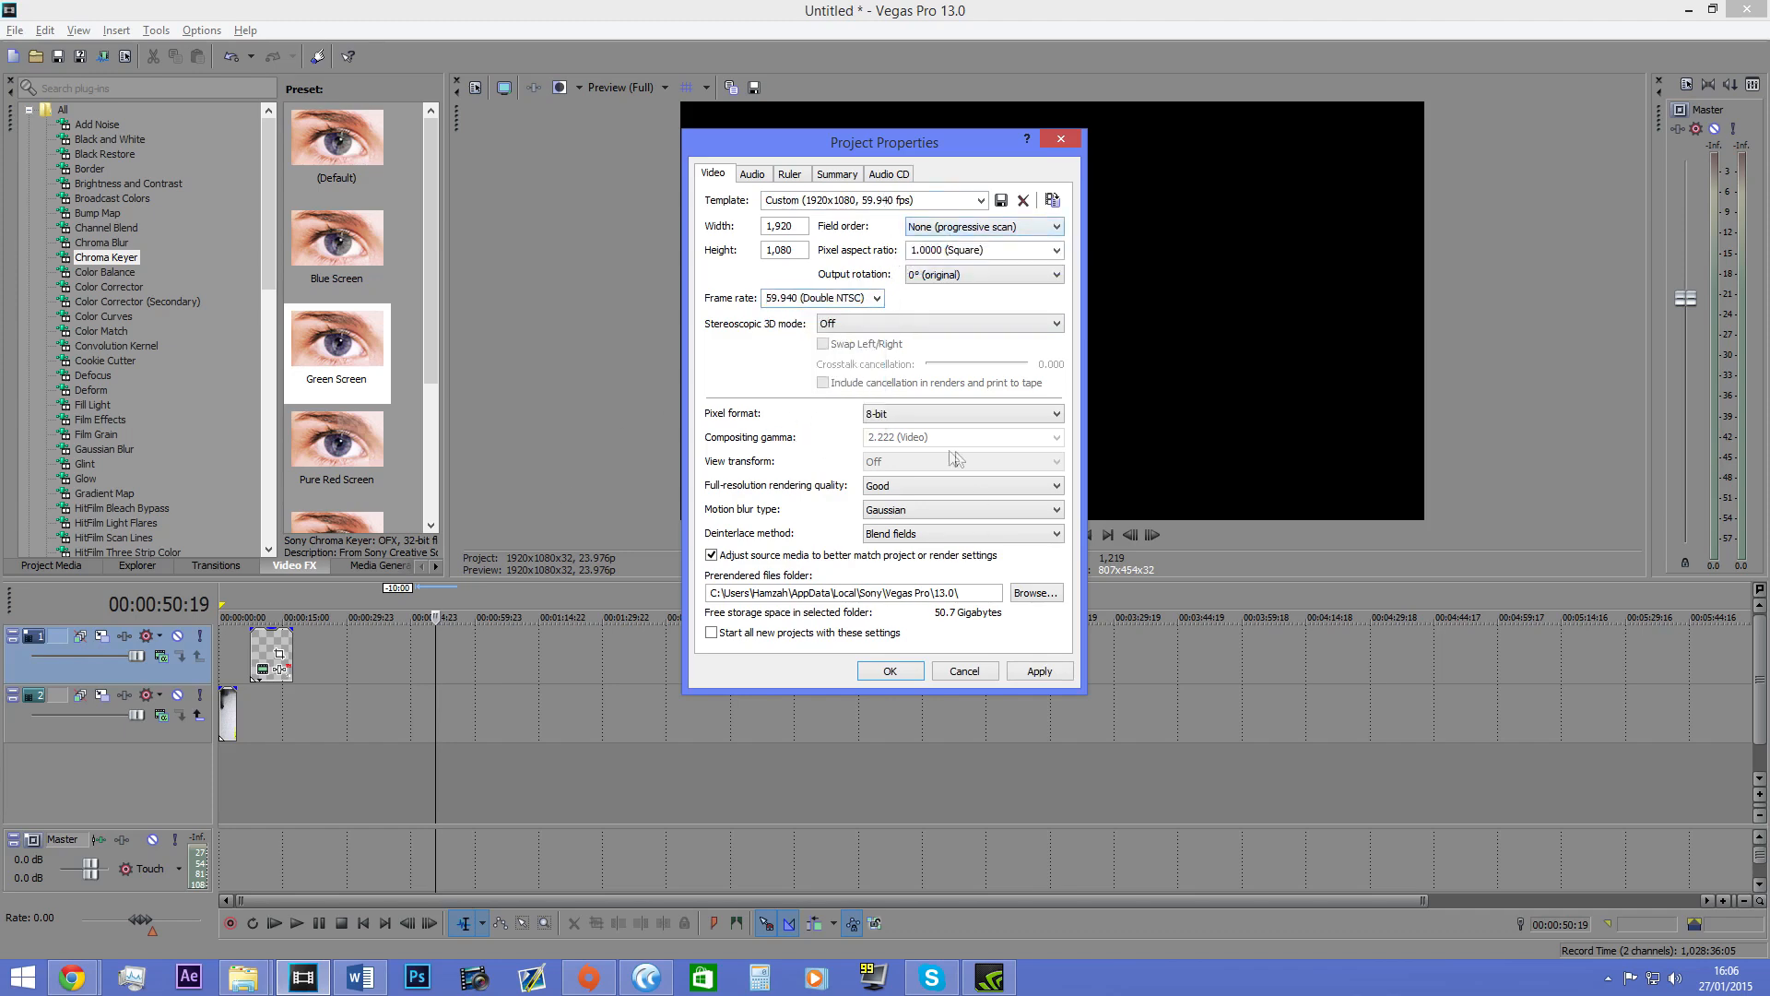
click(881, 416)
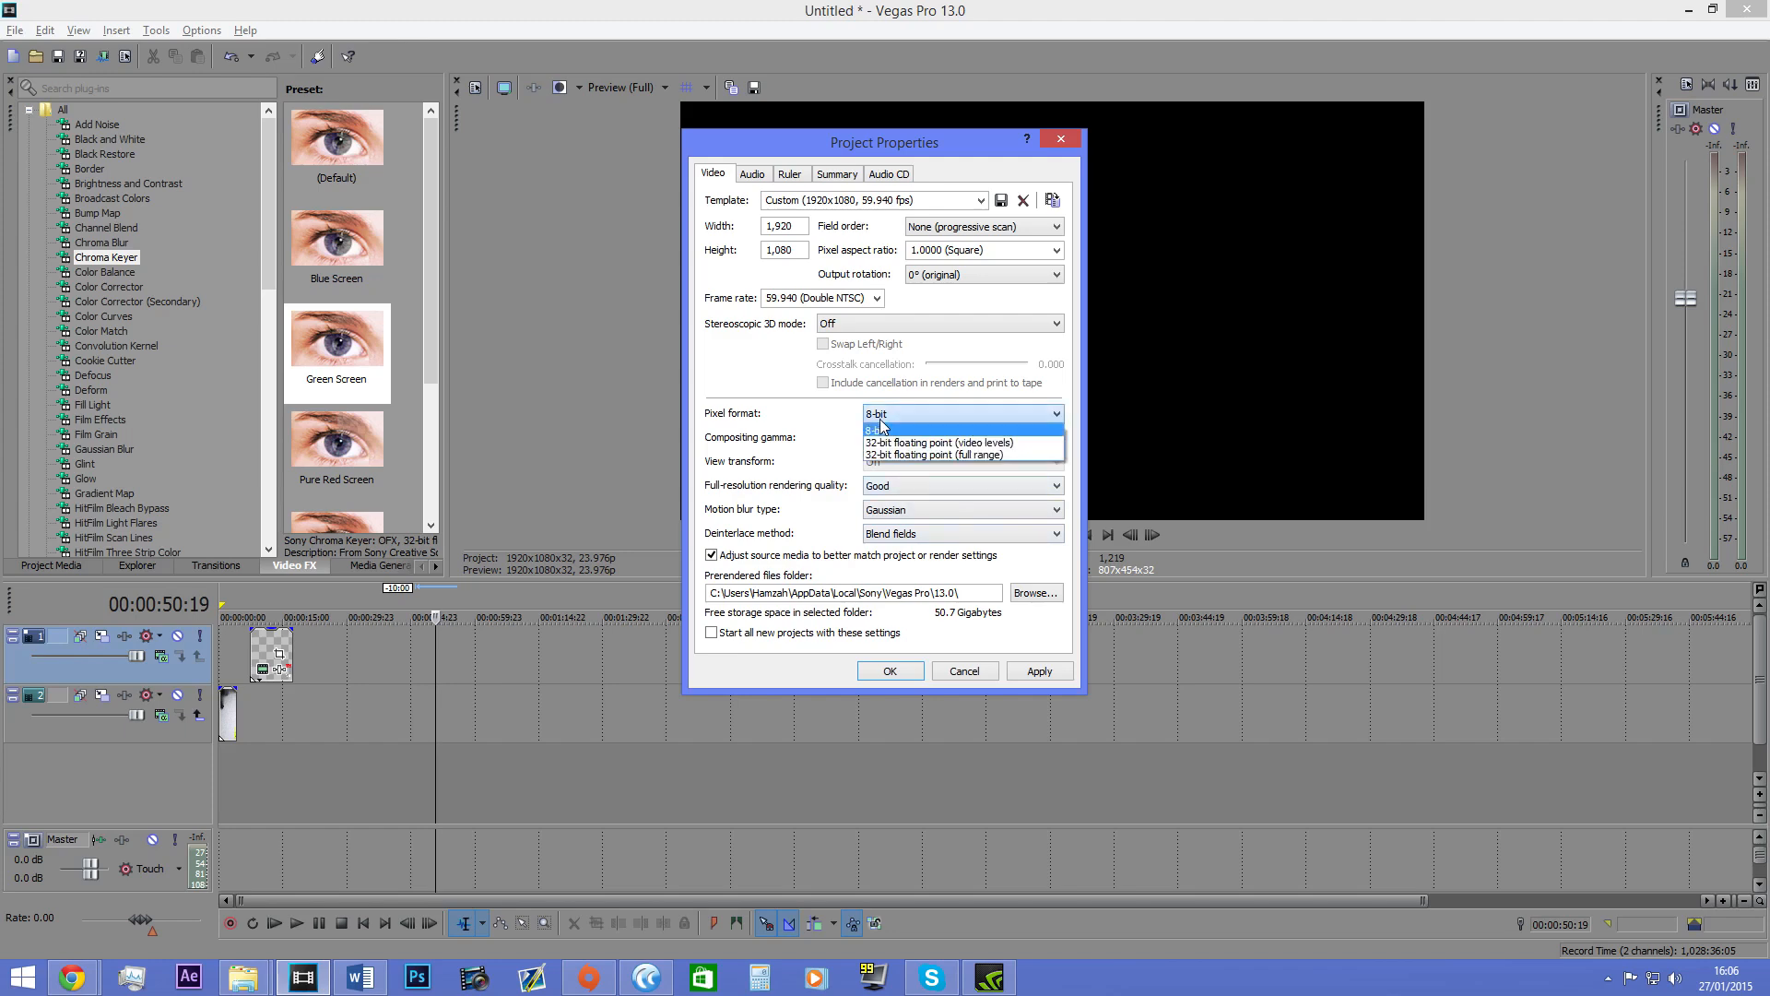
click(881, 429)
click(907, 487)
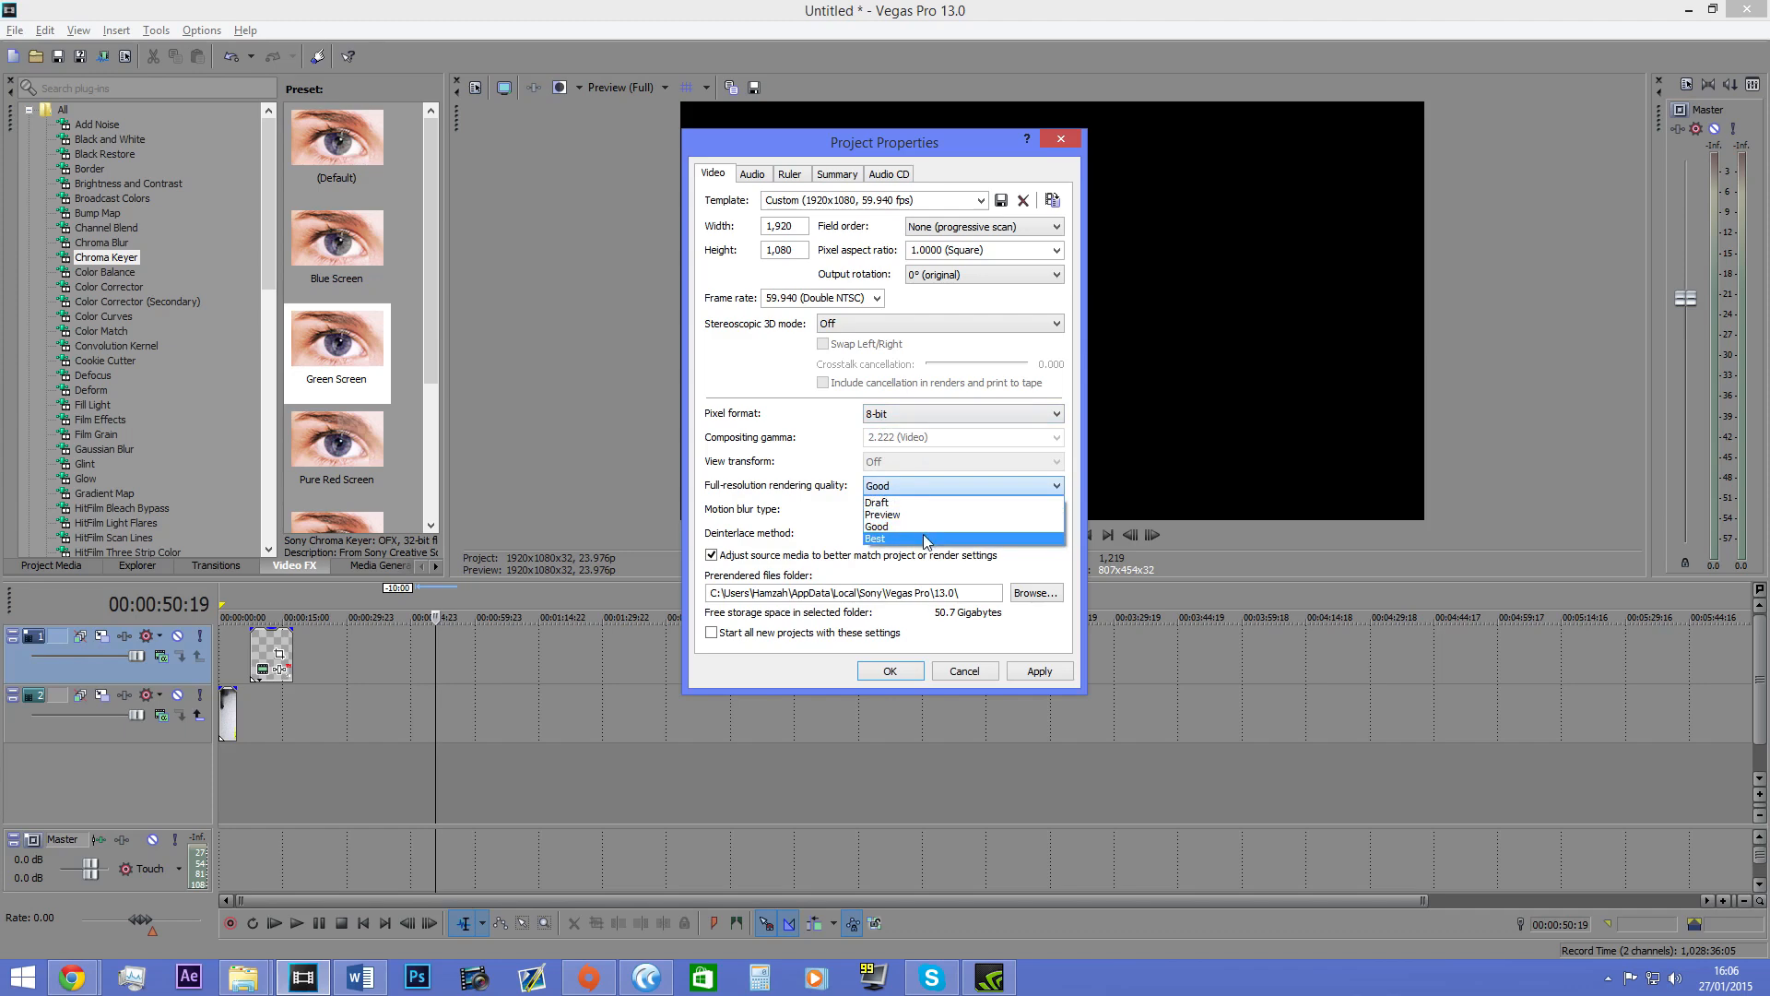
click(916, 483)
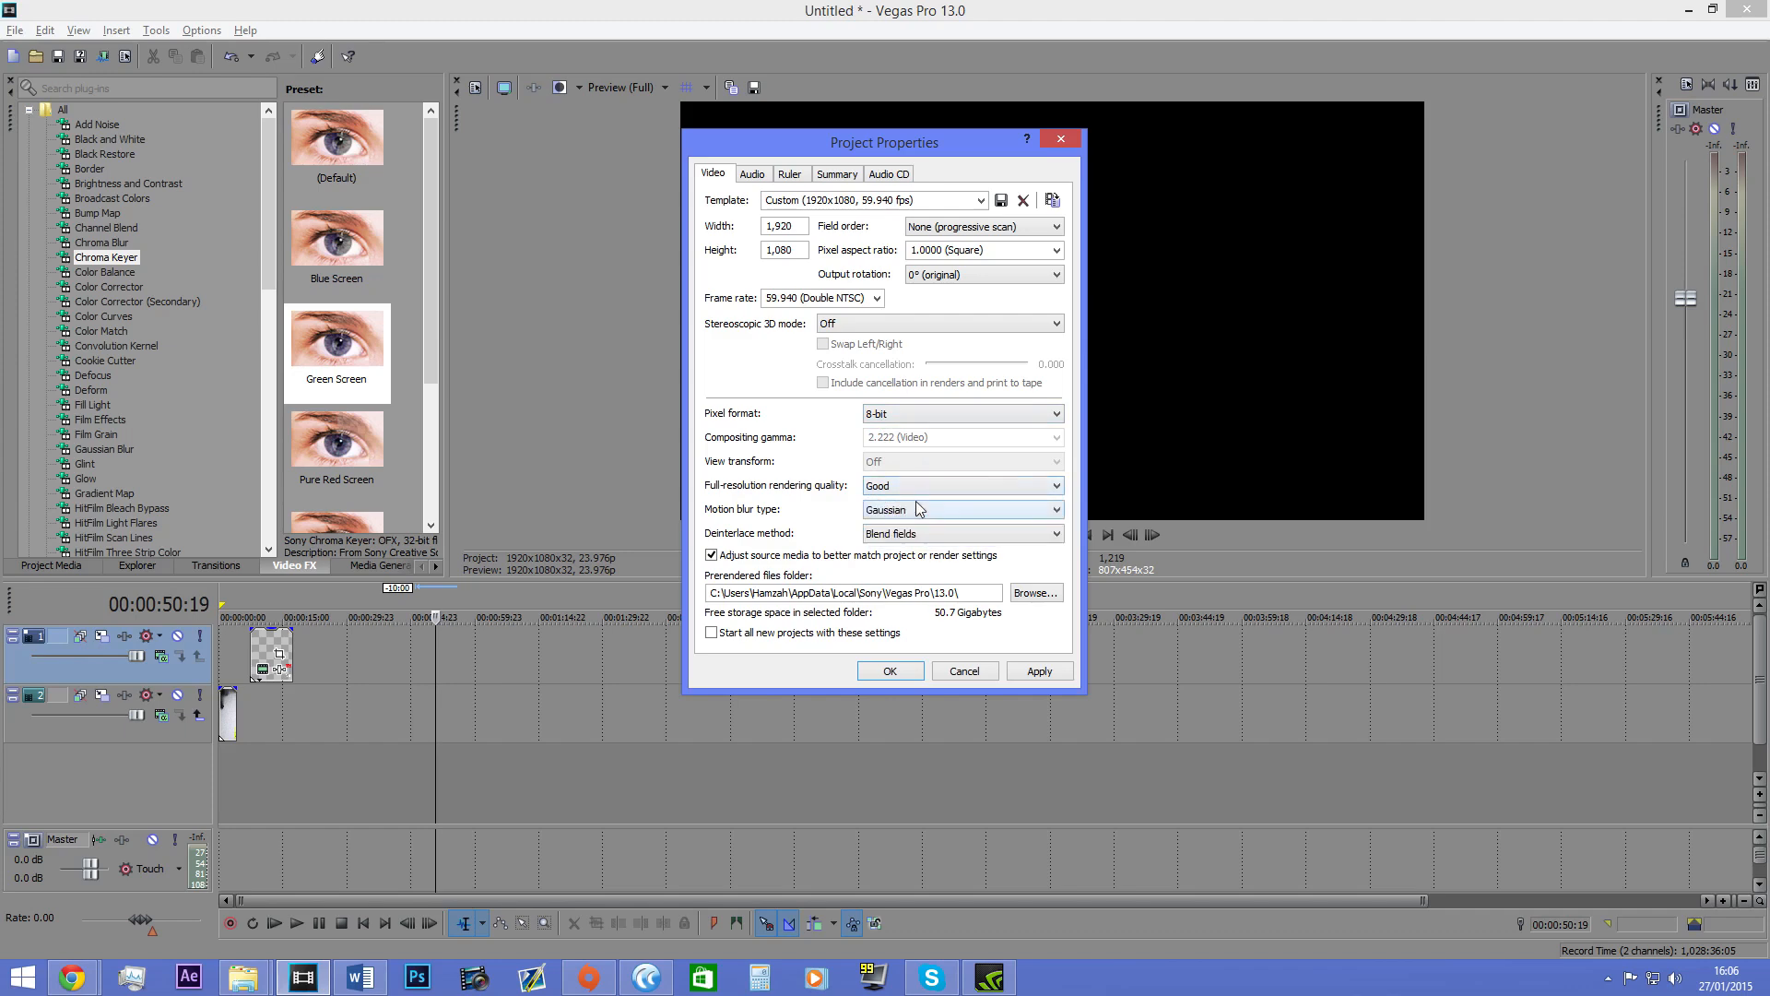
click(916, 502)
click(915, 505)
click(919, 513)
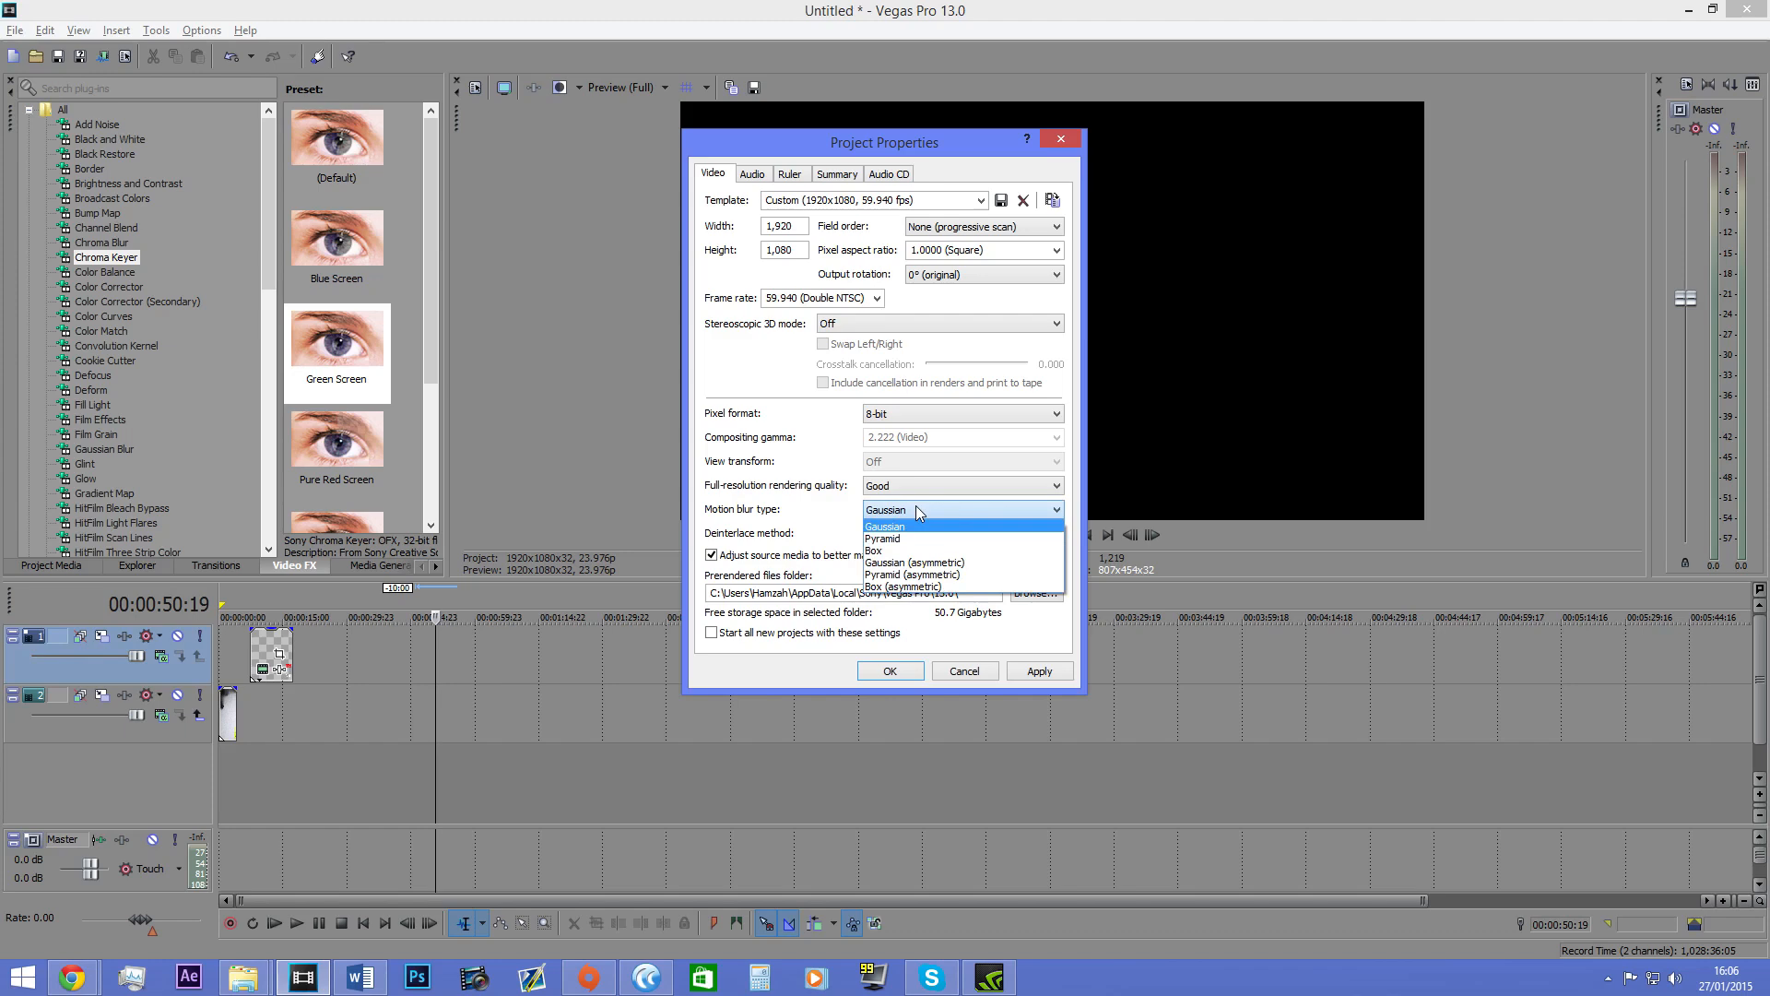
click(917, 508)
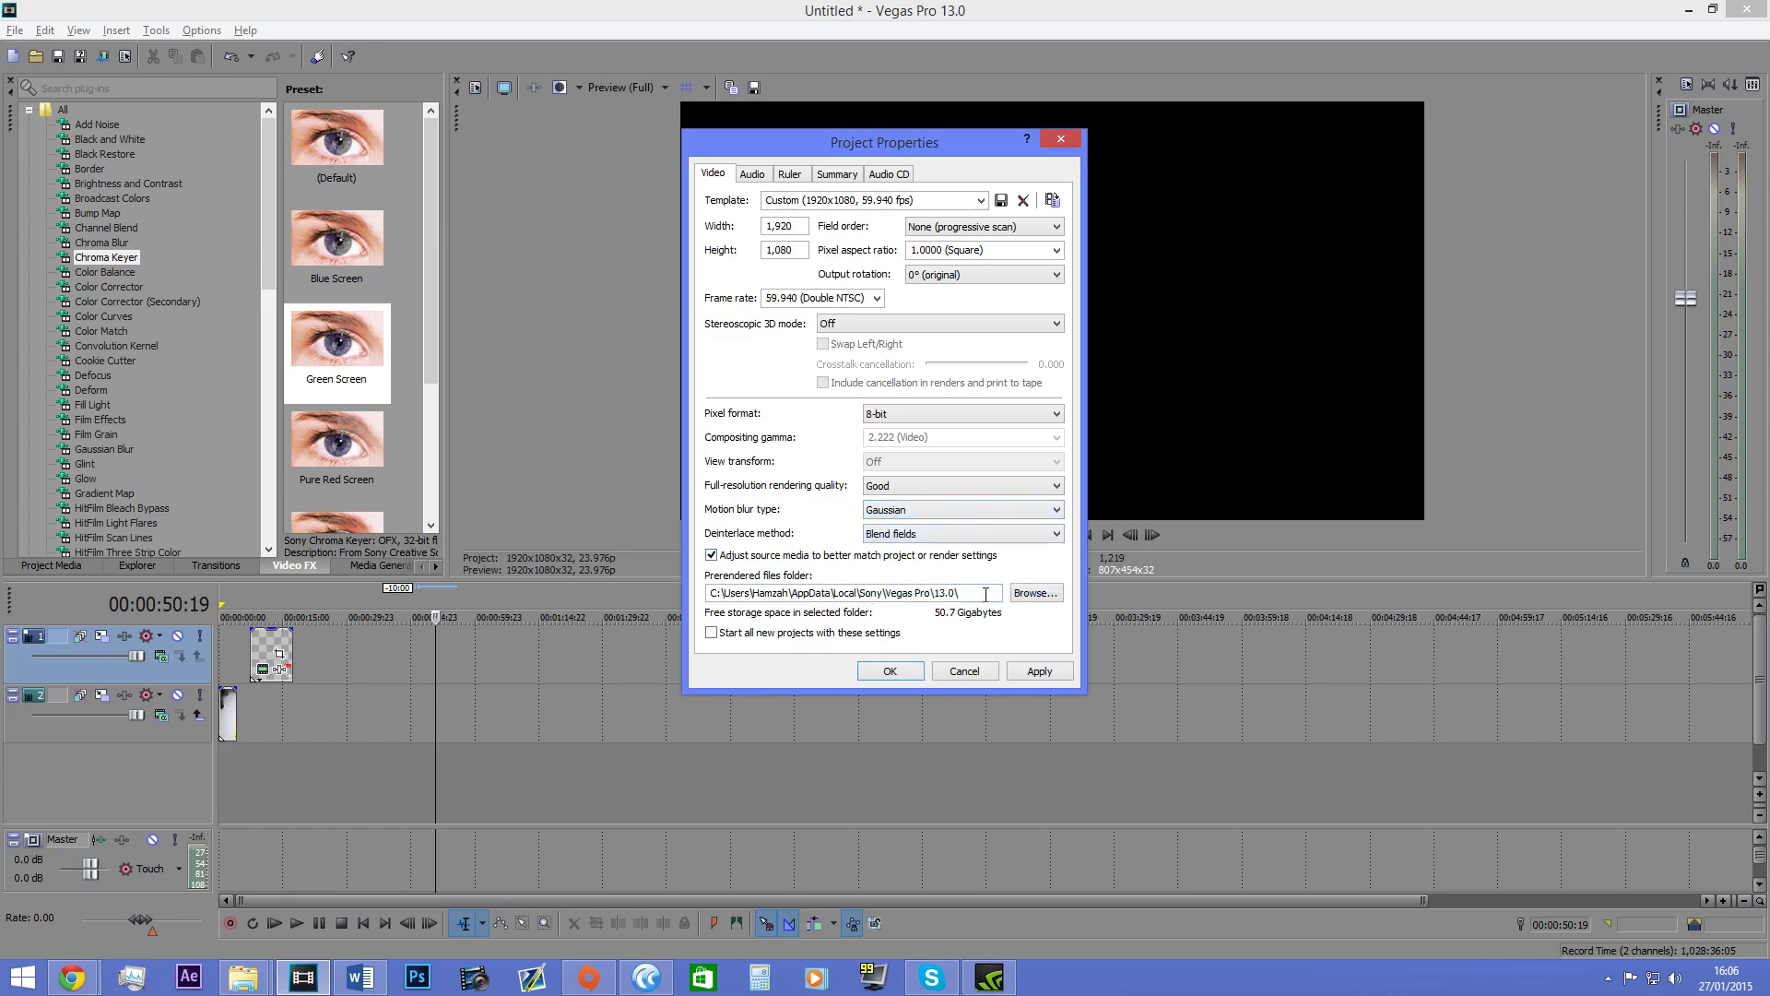
Step: Examine the prerendered files folder and the project's audio options for master bus mode, sample rate, bit depth and resample quality
drag(985, 594, 690, 606)
click(844, 592)
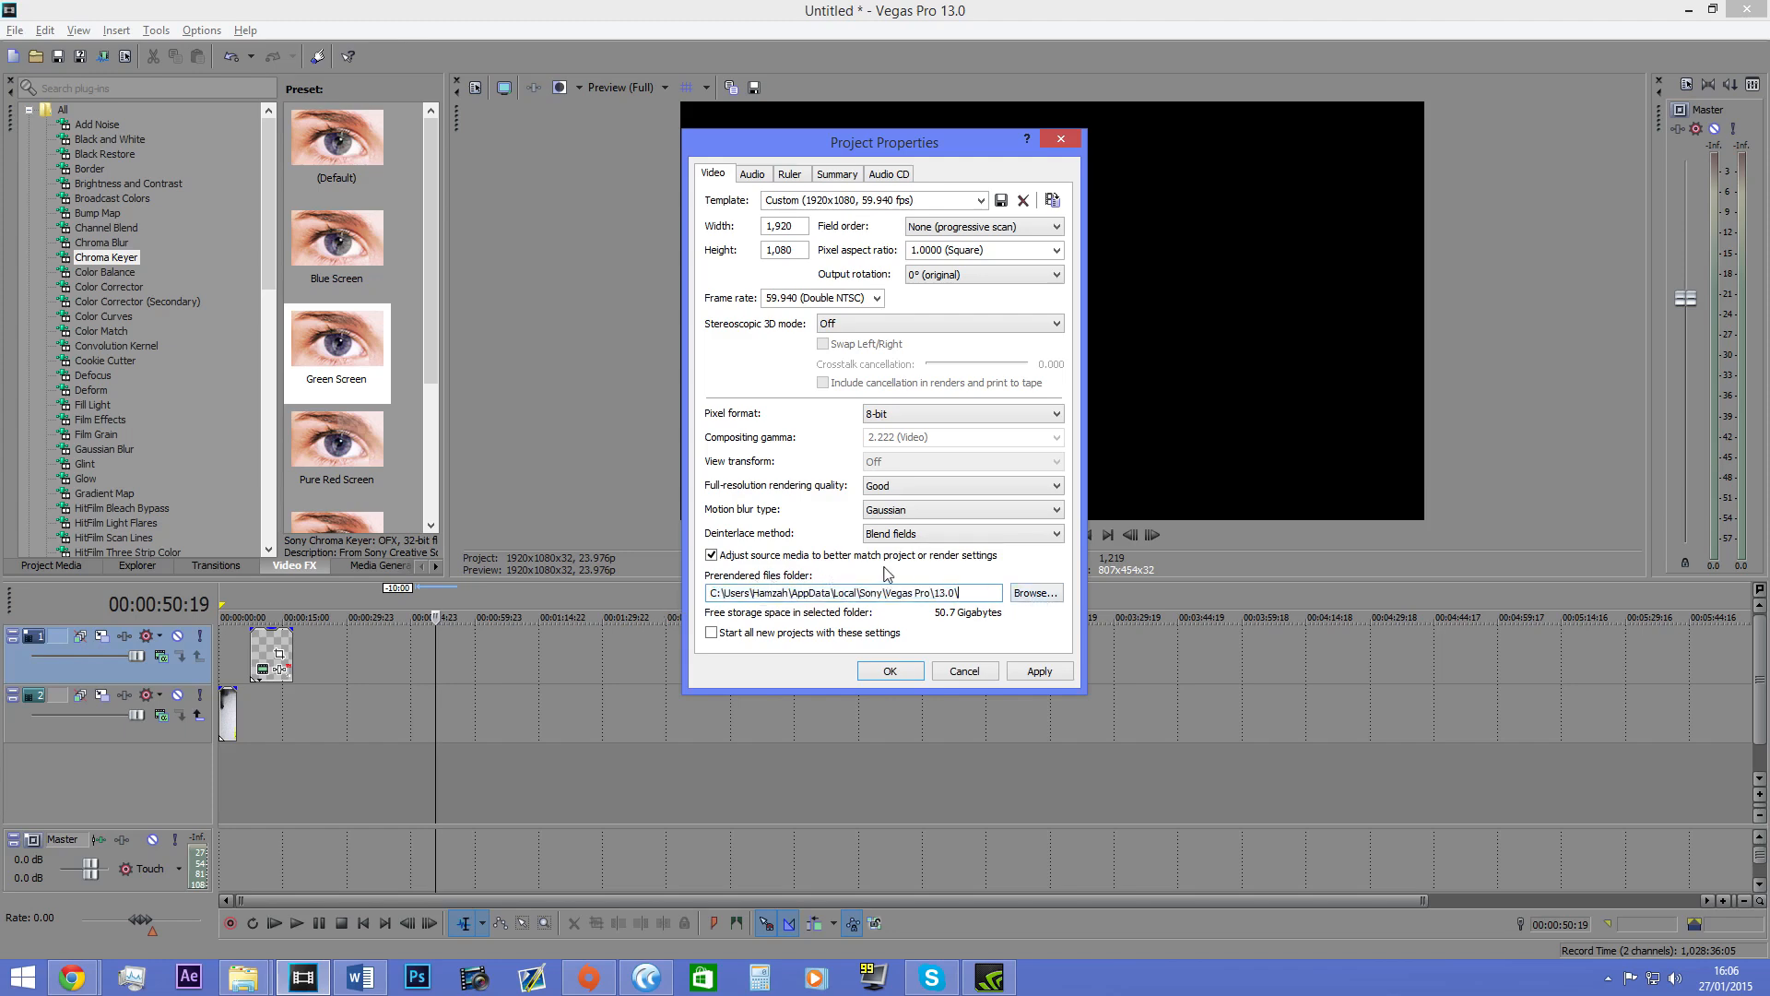
click(754, 175)
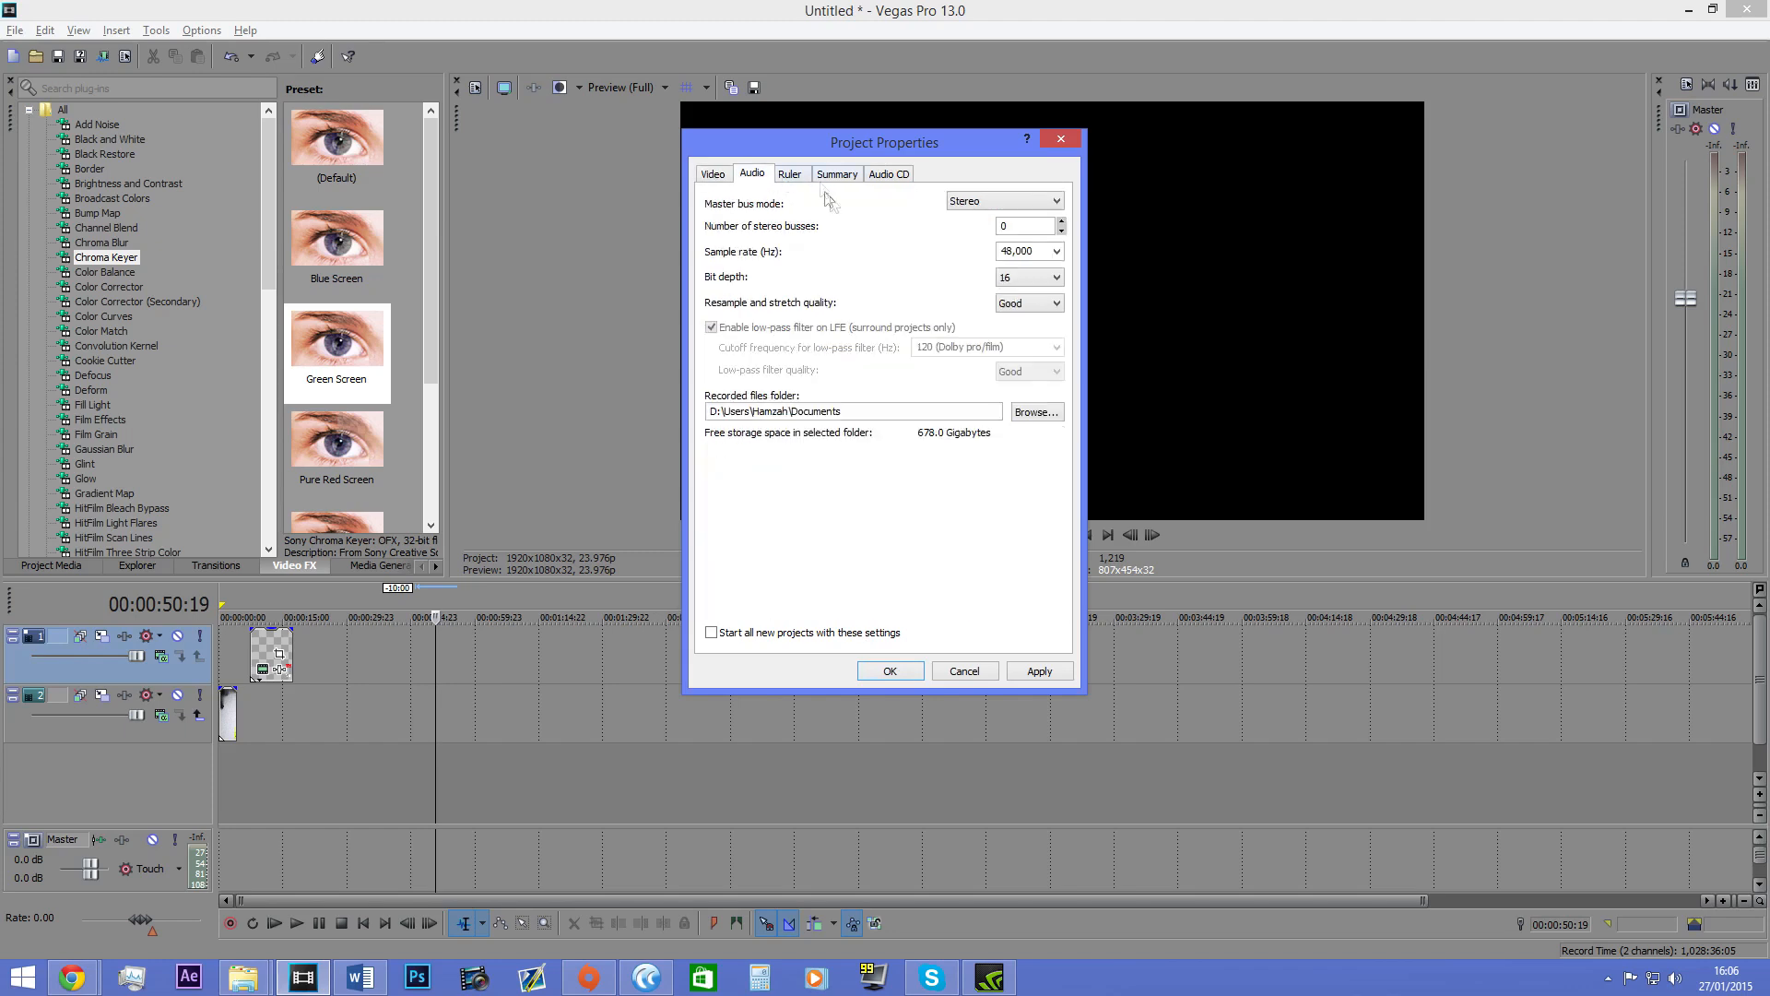
click(985, 201)
click(985, 214)
click(1058, 253)
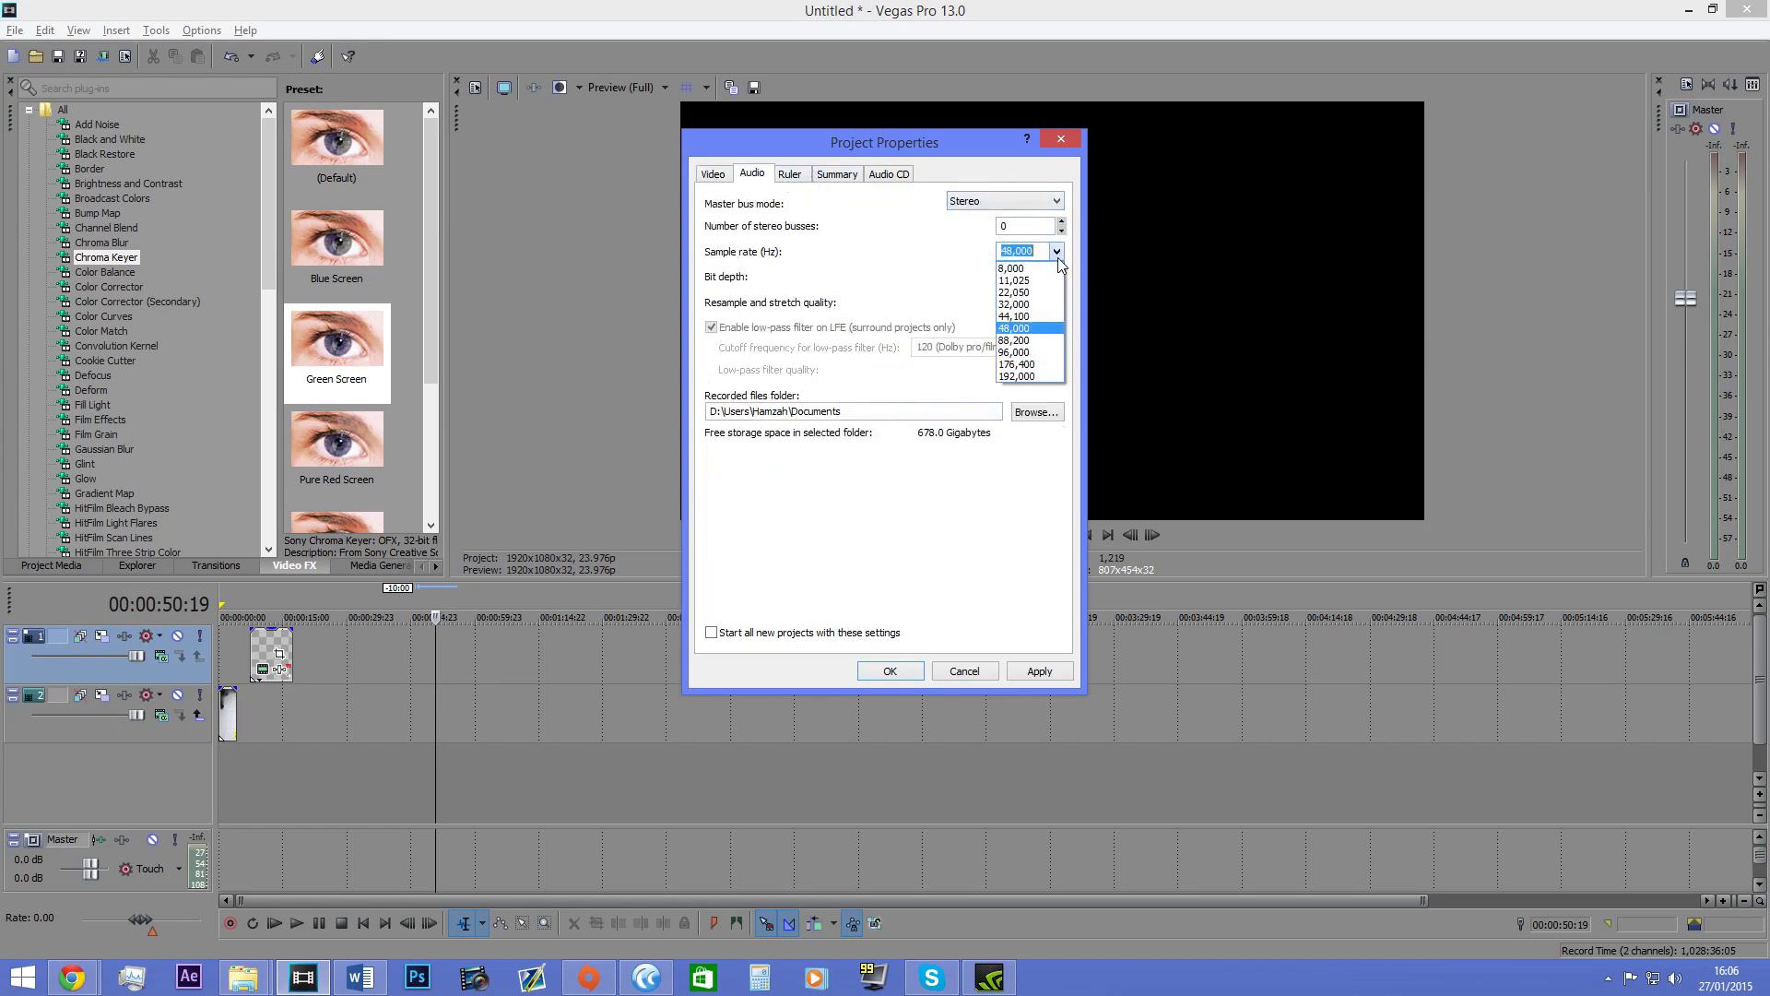
click(1058, 257)
click(1056, 252)
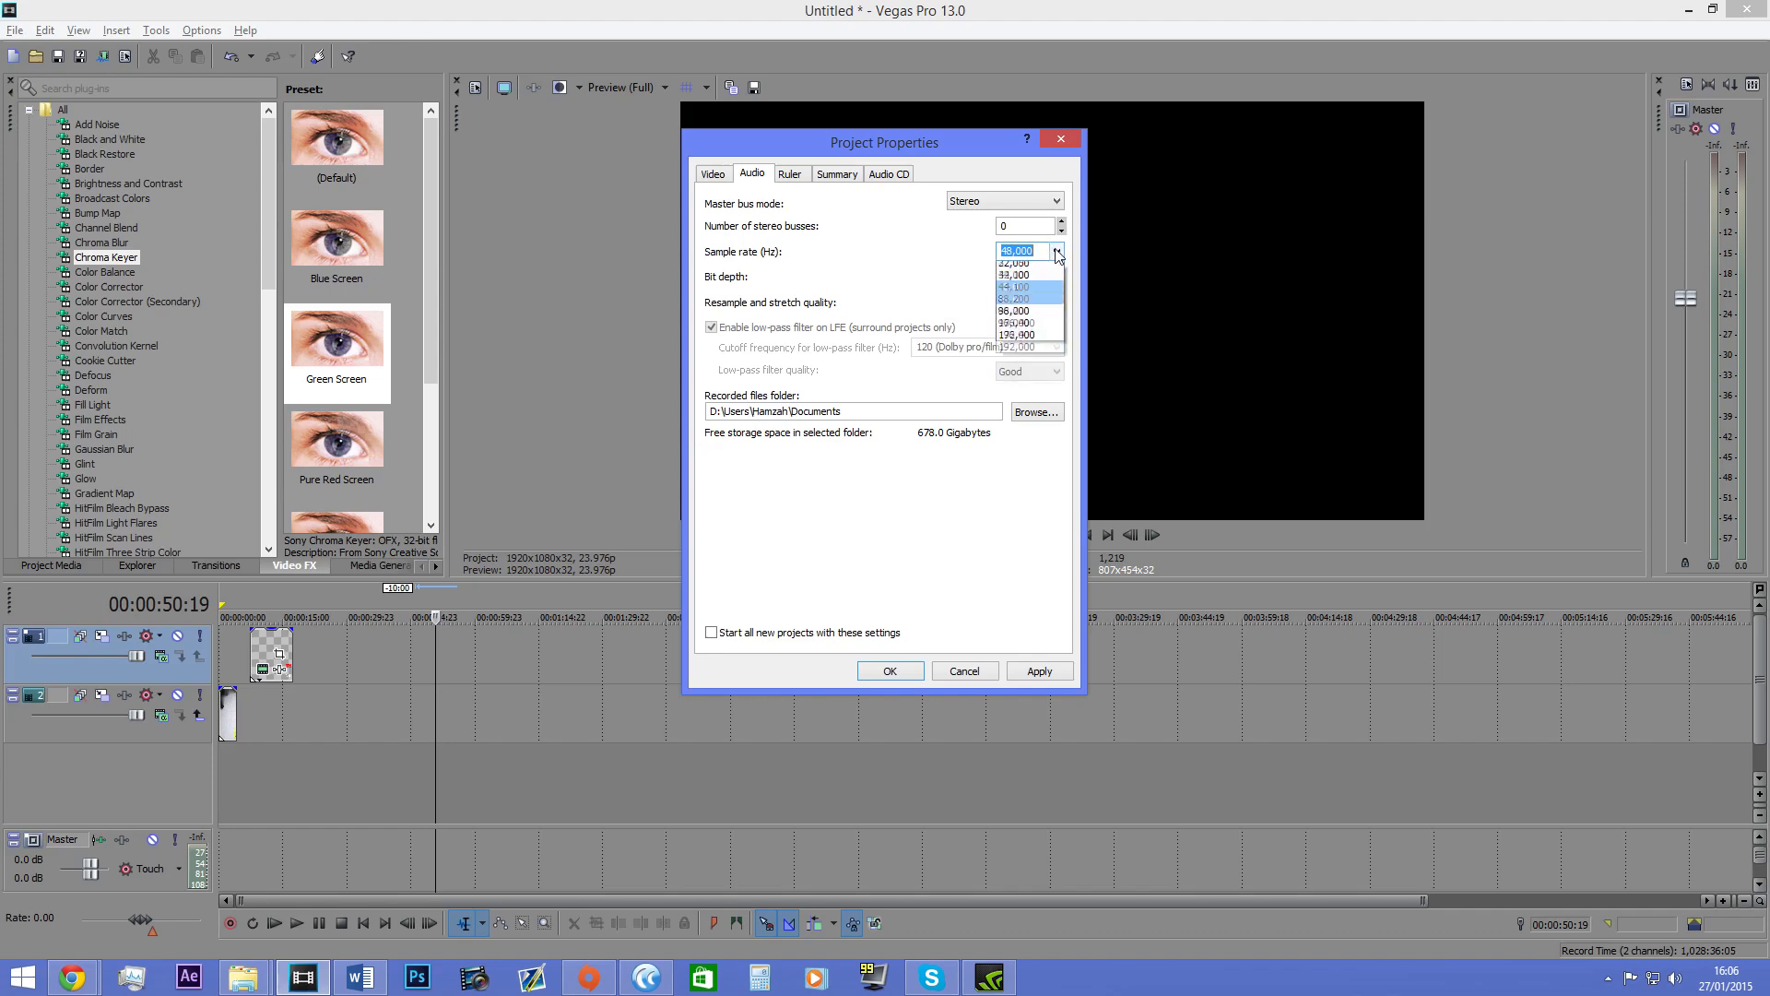
click(1058, 253)
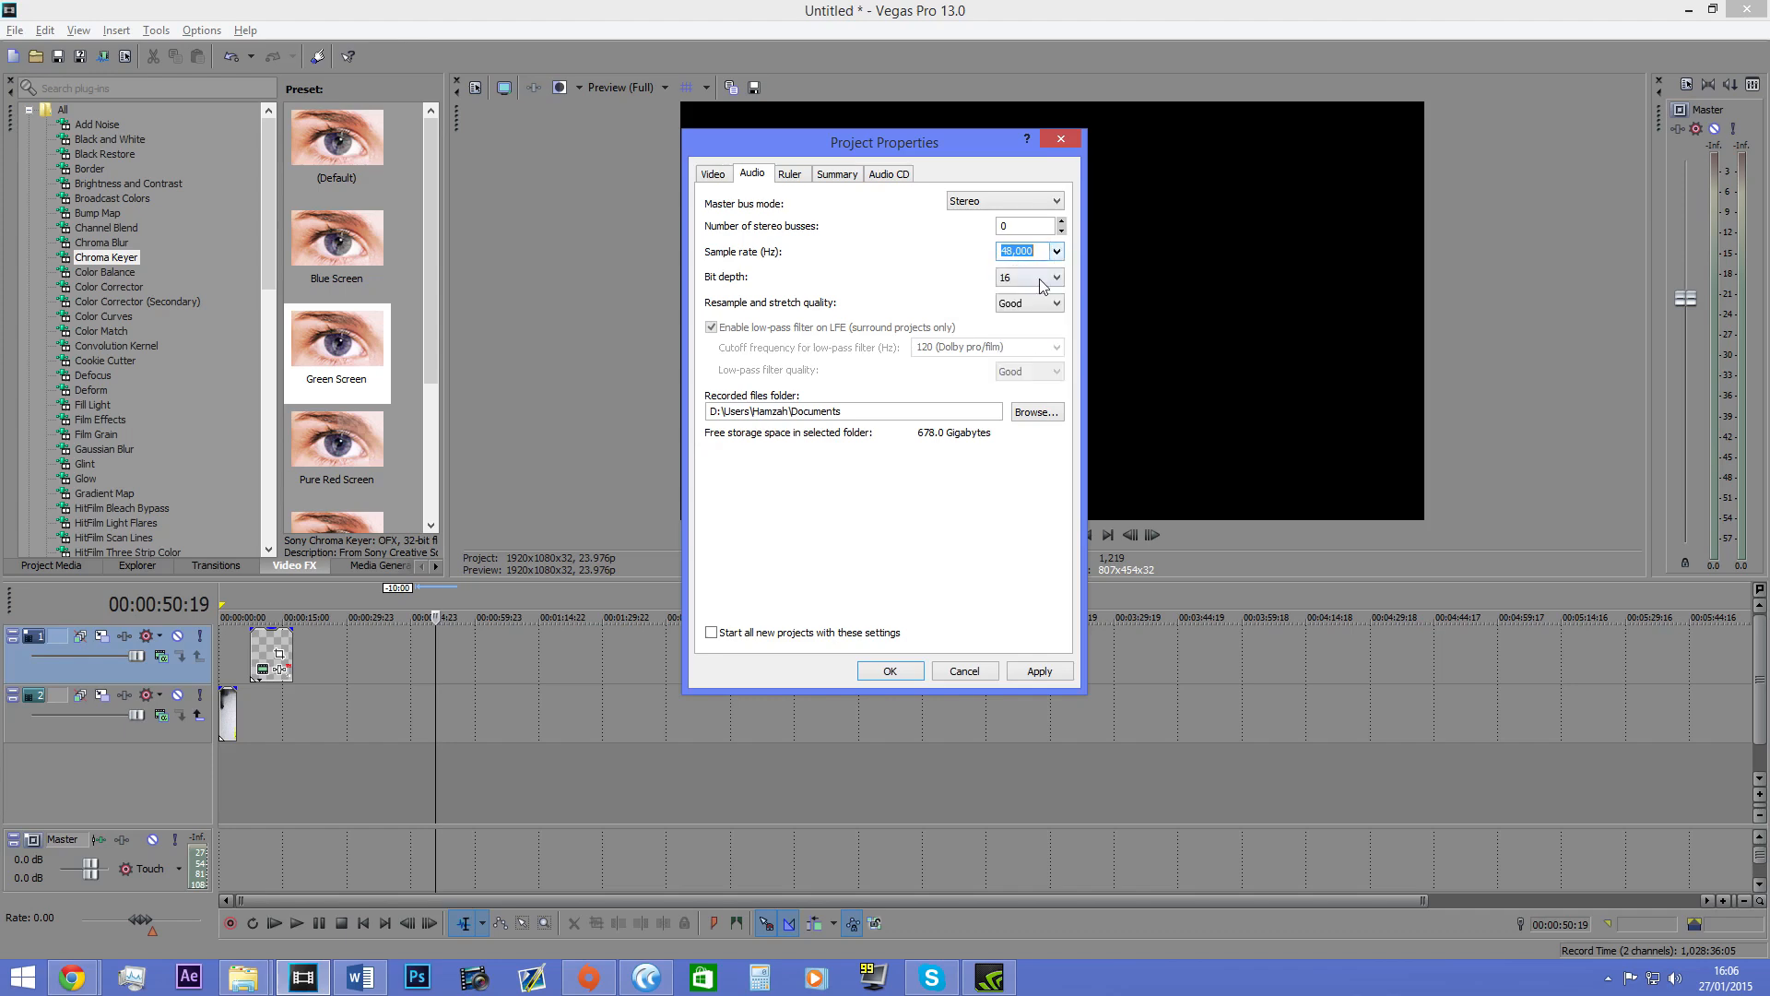
click(1038, 282)
click(1033, 293)
Step: Review the project's ruler, summary and audio CD properties, cancel, and briefly reopen the project properties
click(793, 175)
click(837, 177)
click(887, 175)
click(841, 175)
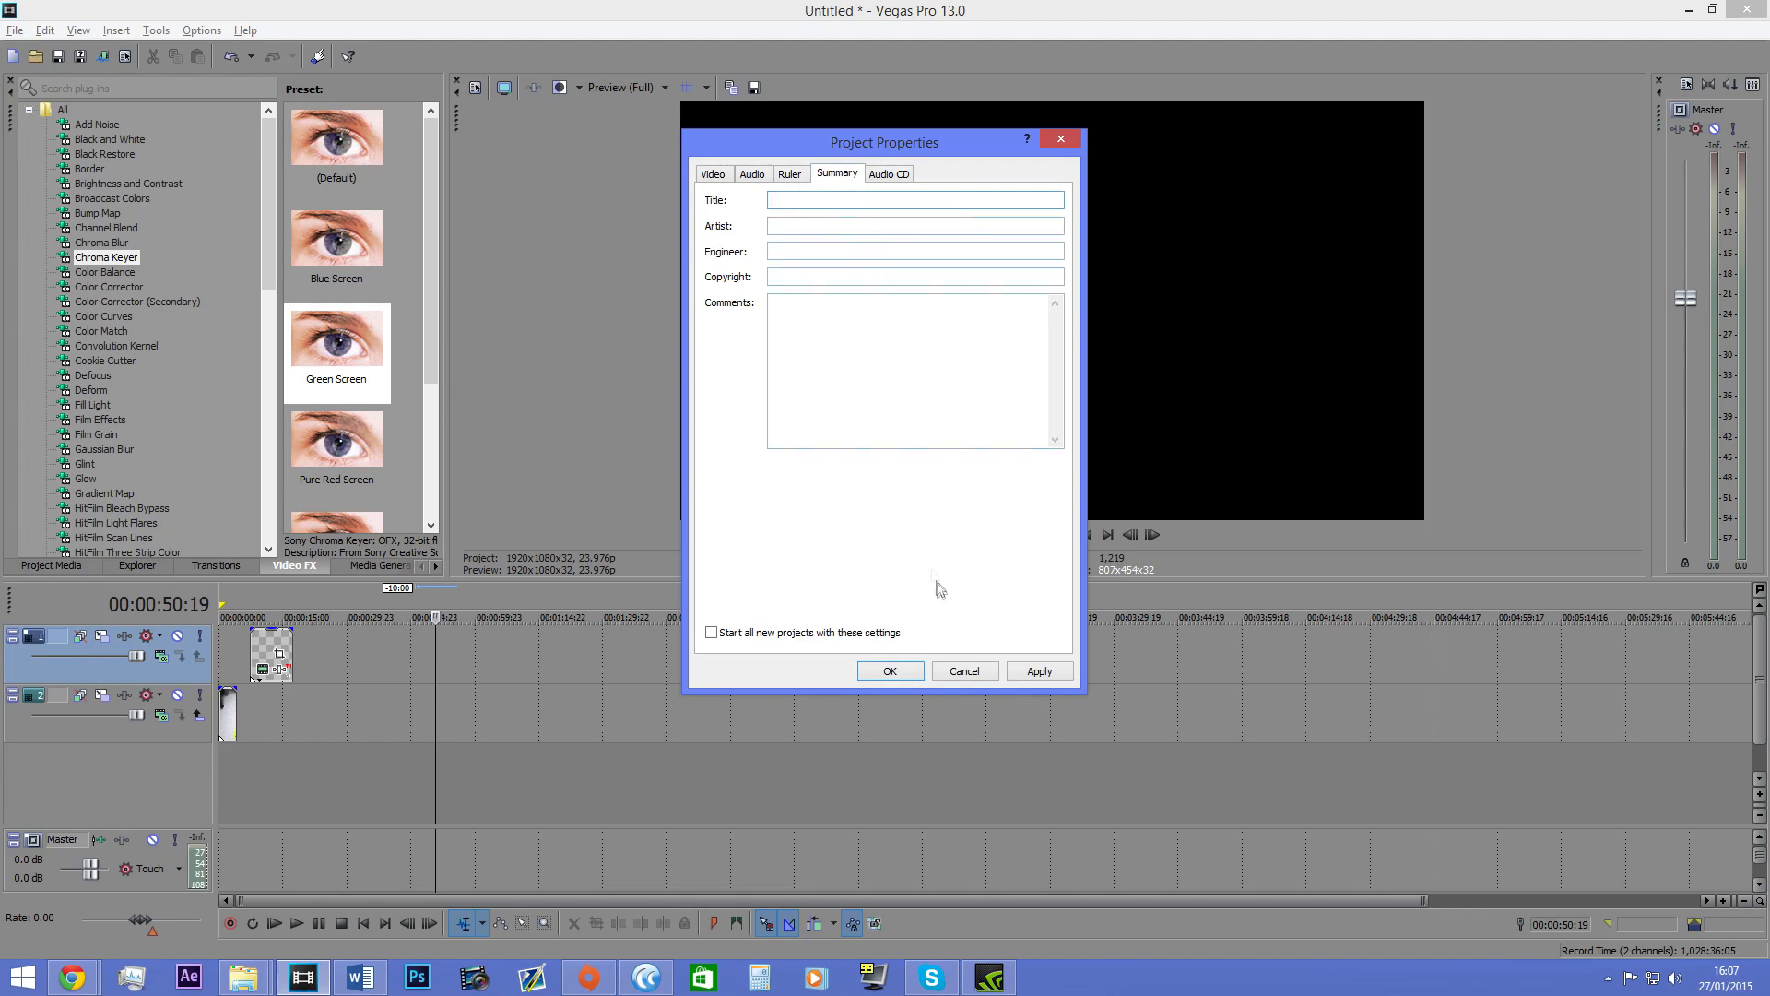
click(970, 673)
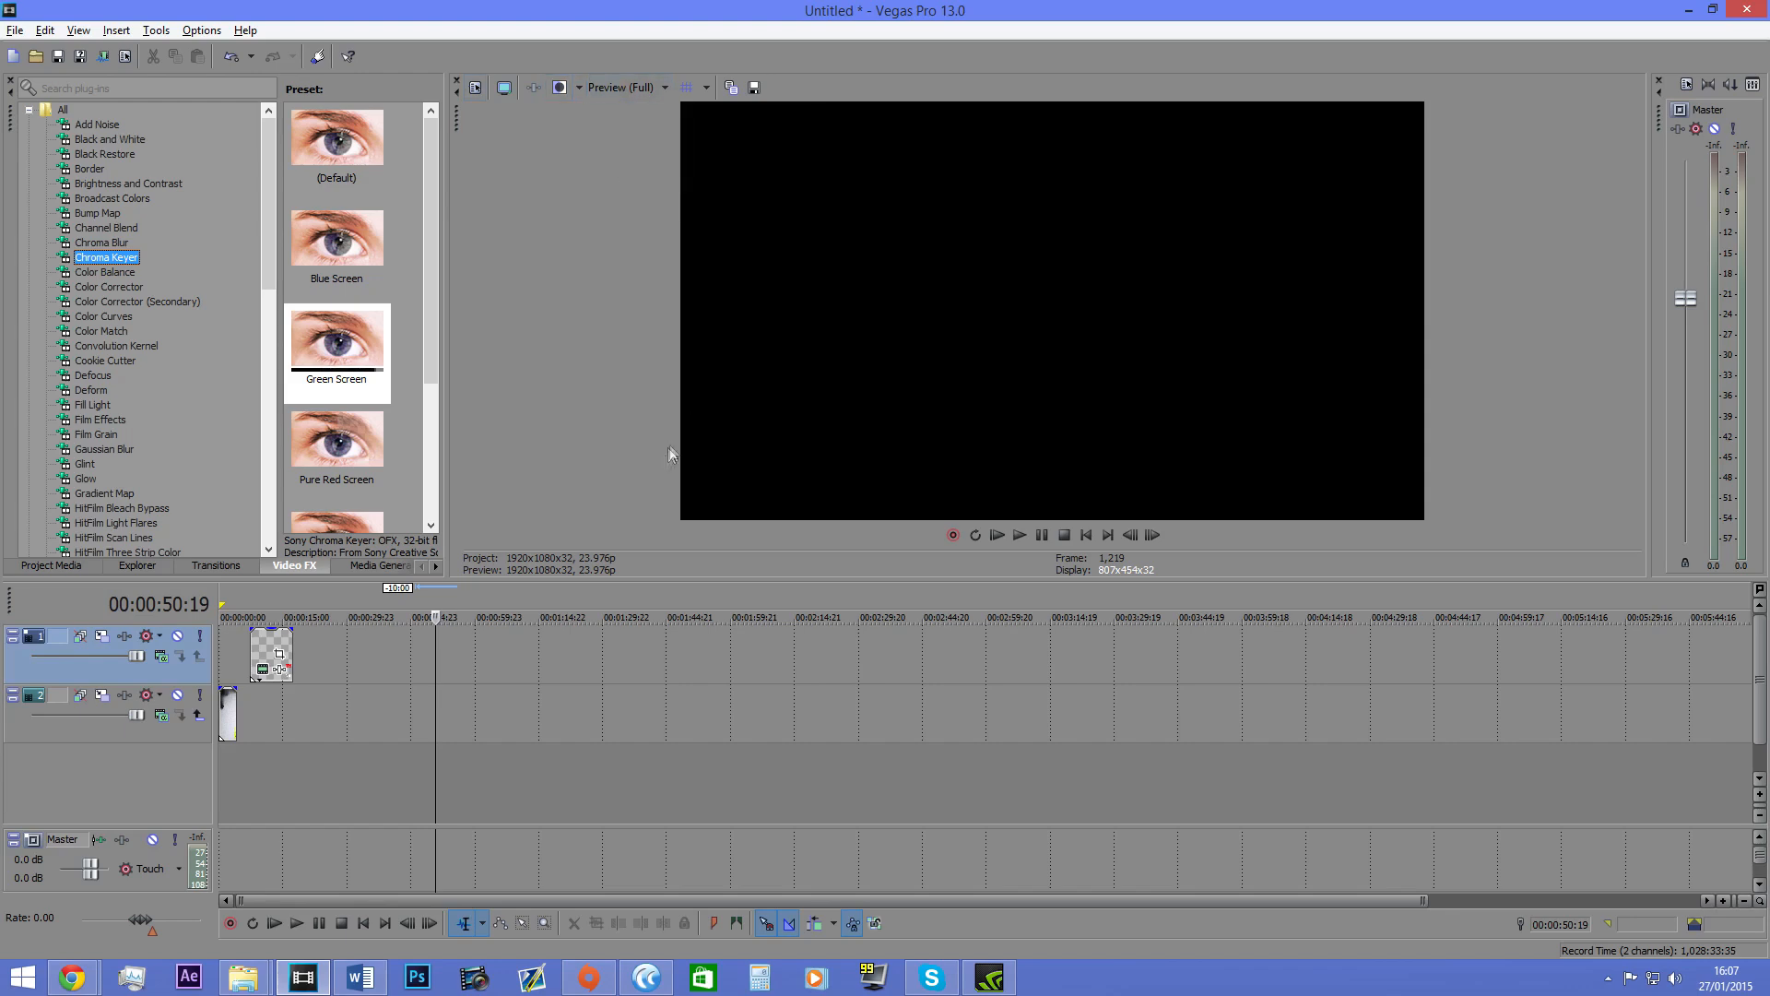
click(476, 87)
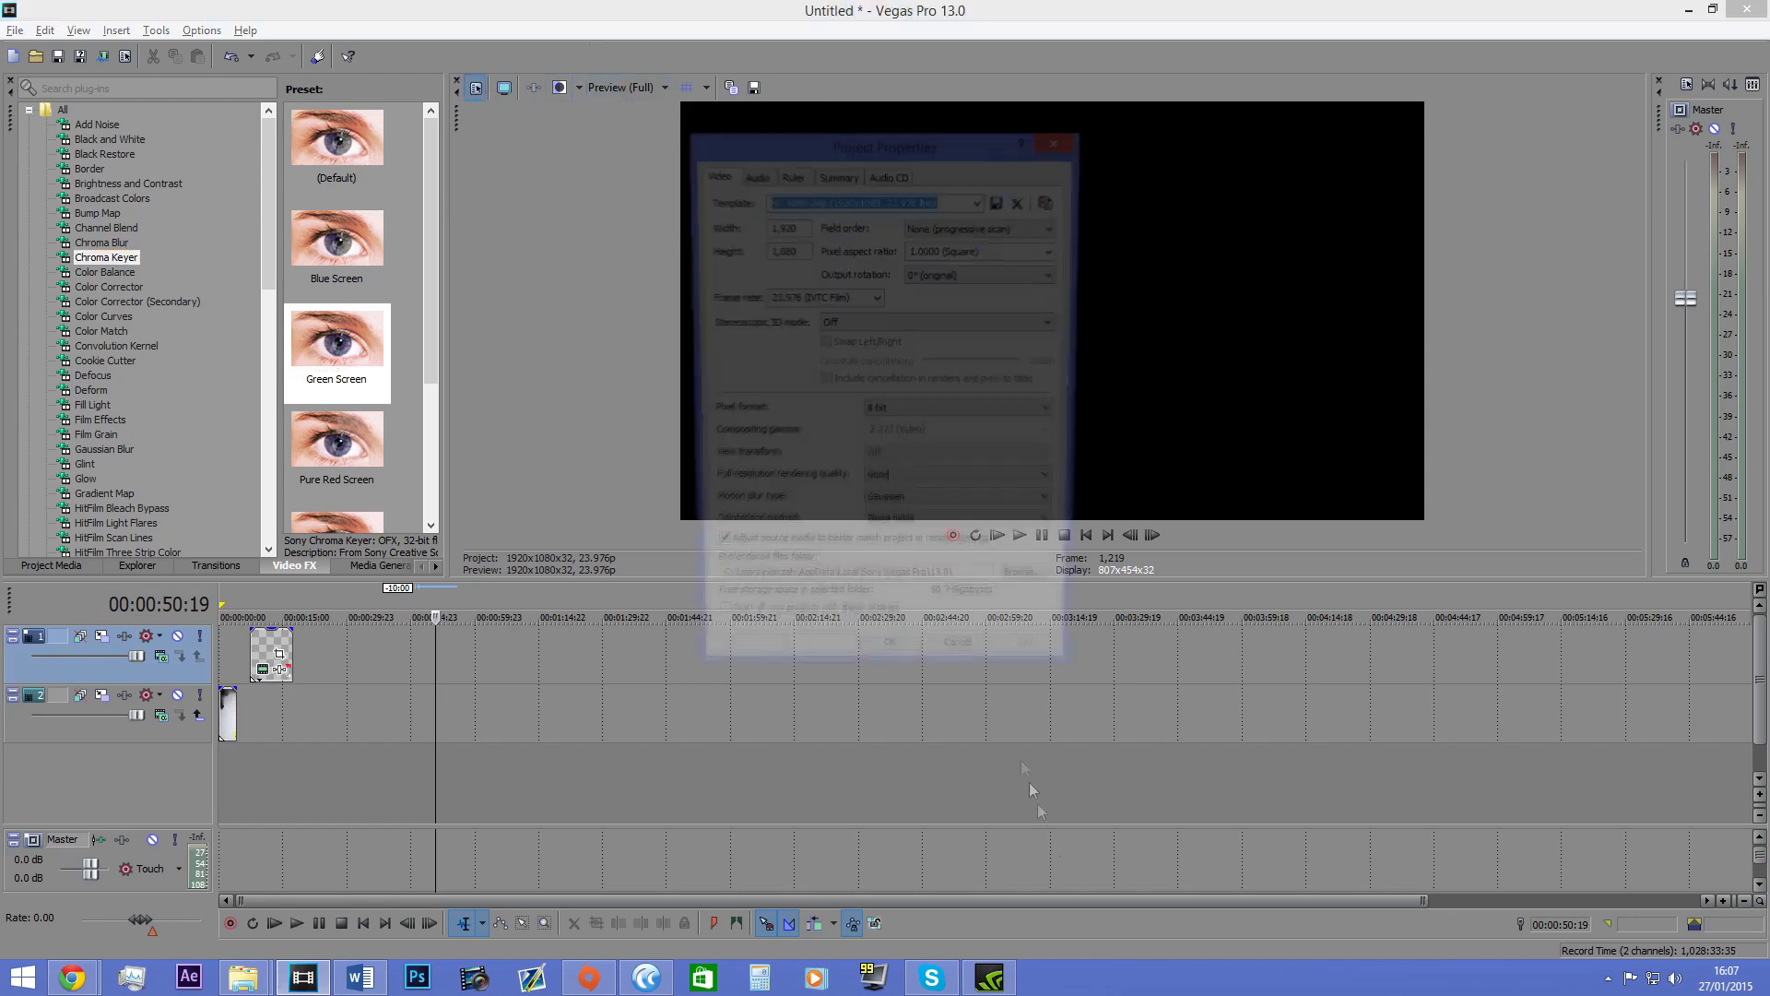
click(980, 679)
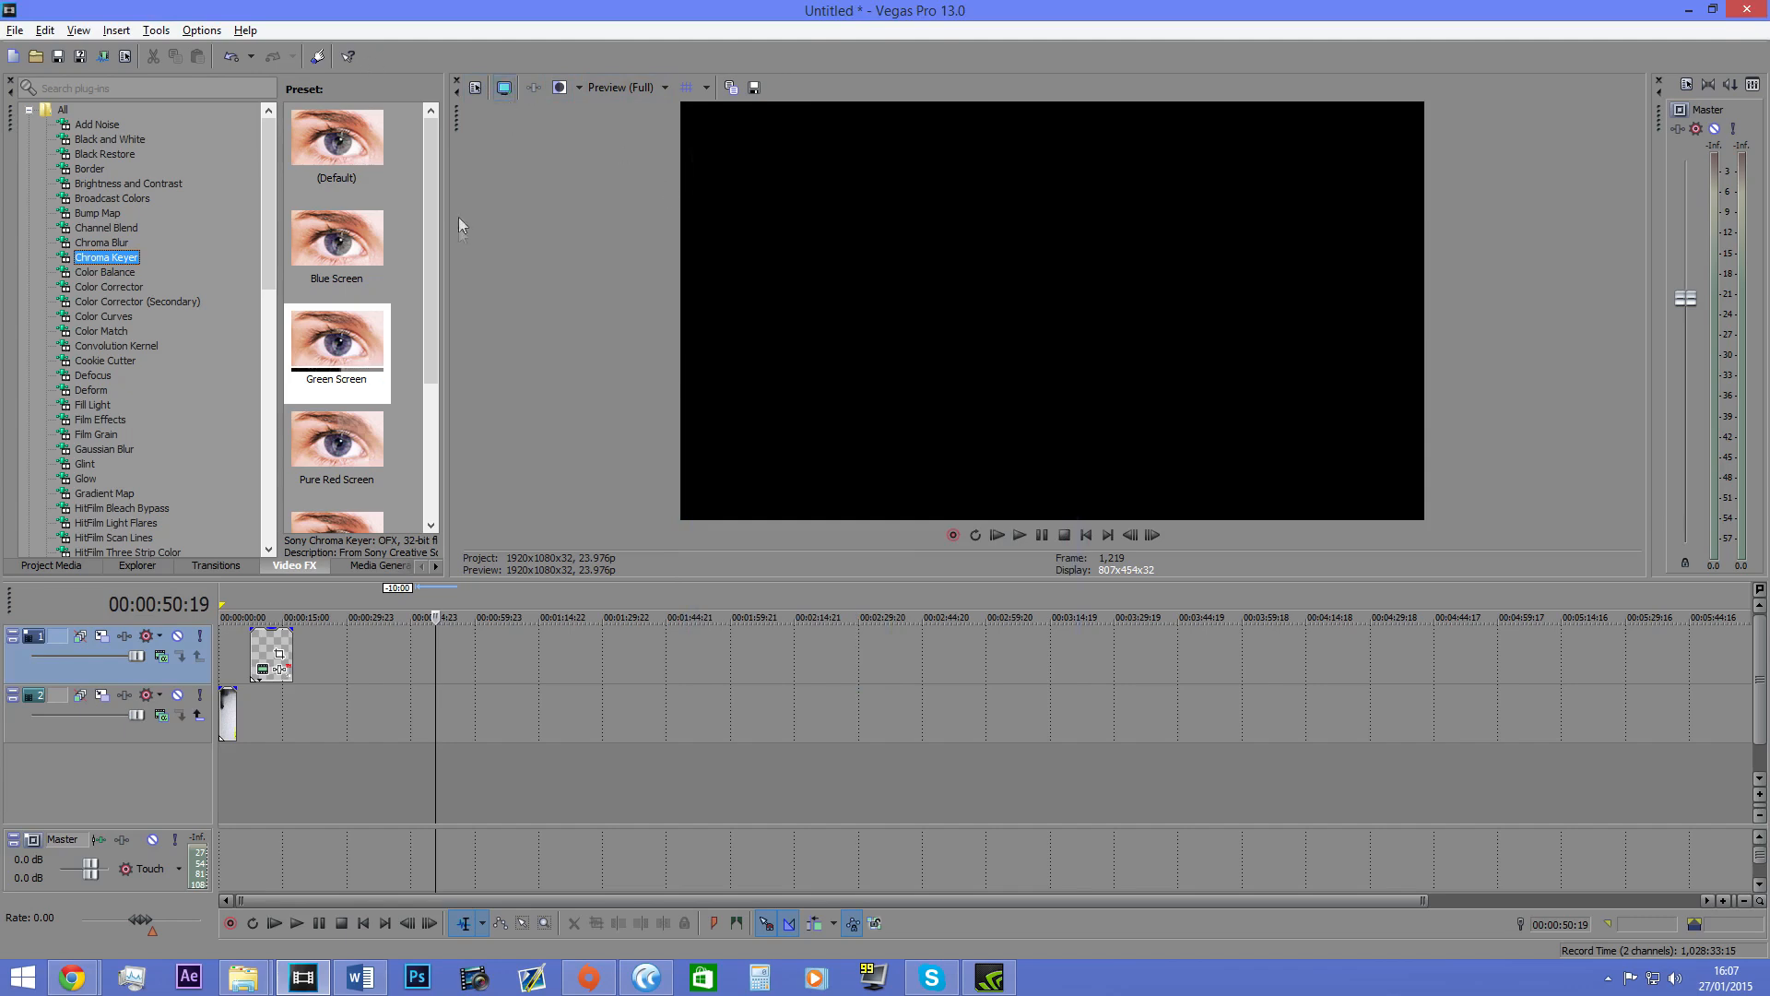
Step: Add the "montage average" video from the Videos folder to the timeline and match the project video settings to it
mouse_move(244, 978)
click(391, 849)
double_click(316, 178)
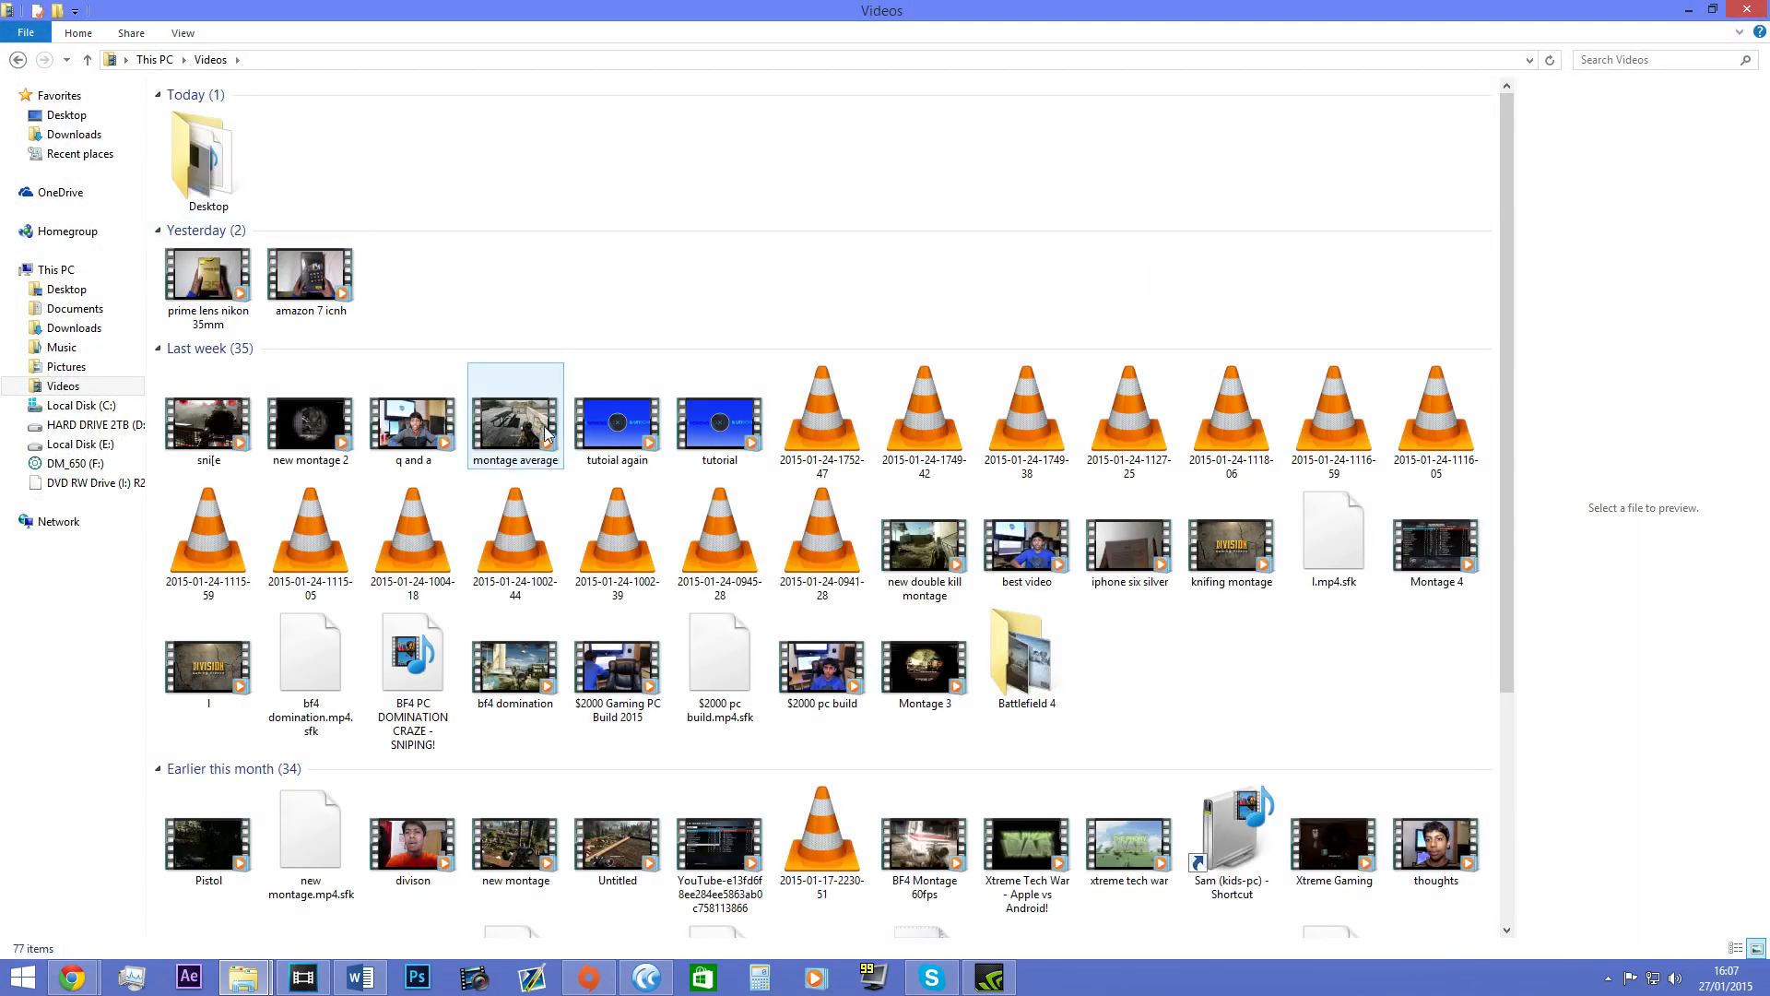
drag(516, 420, 346, 694)
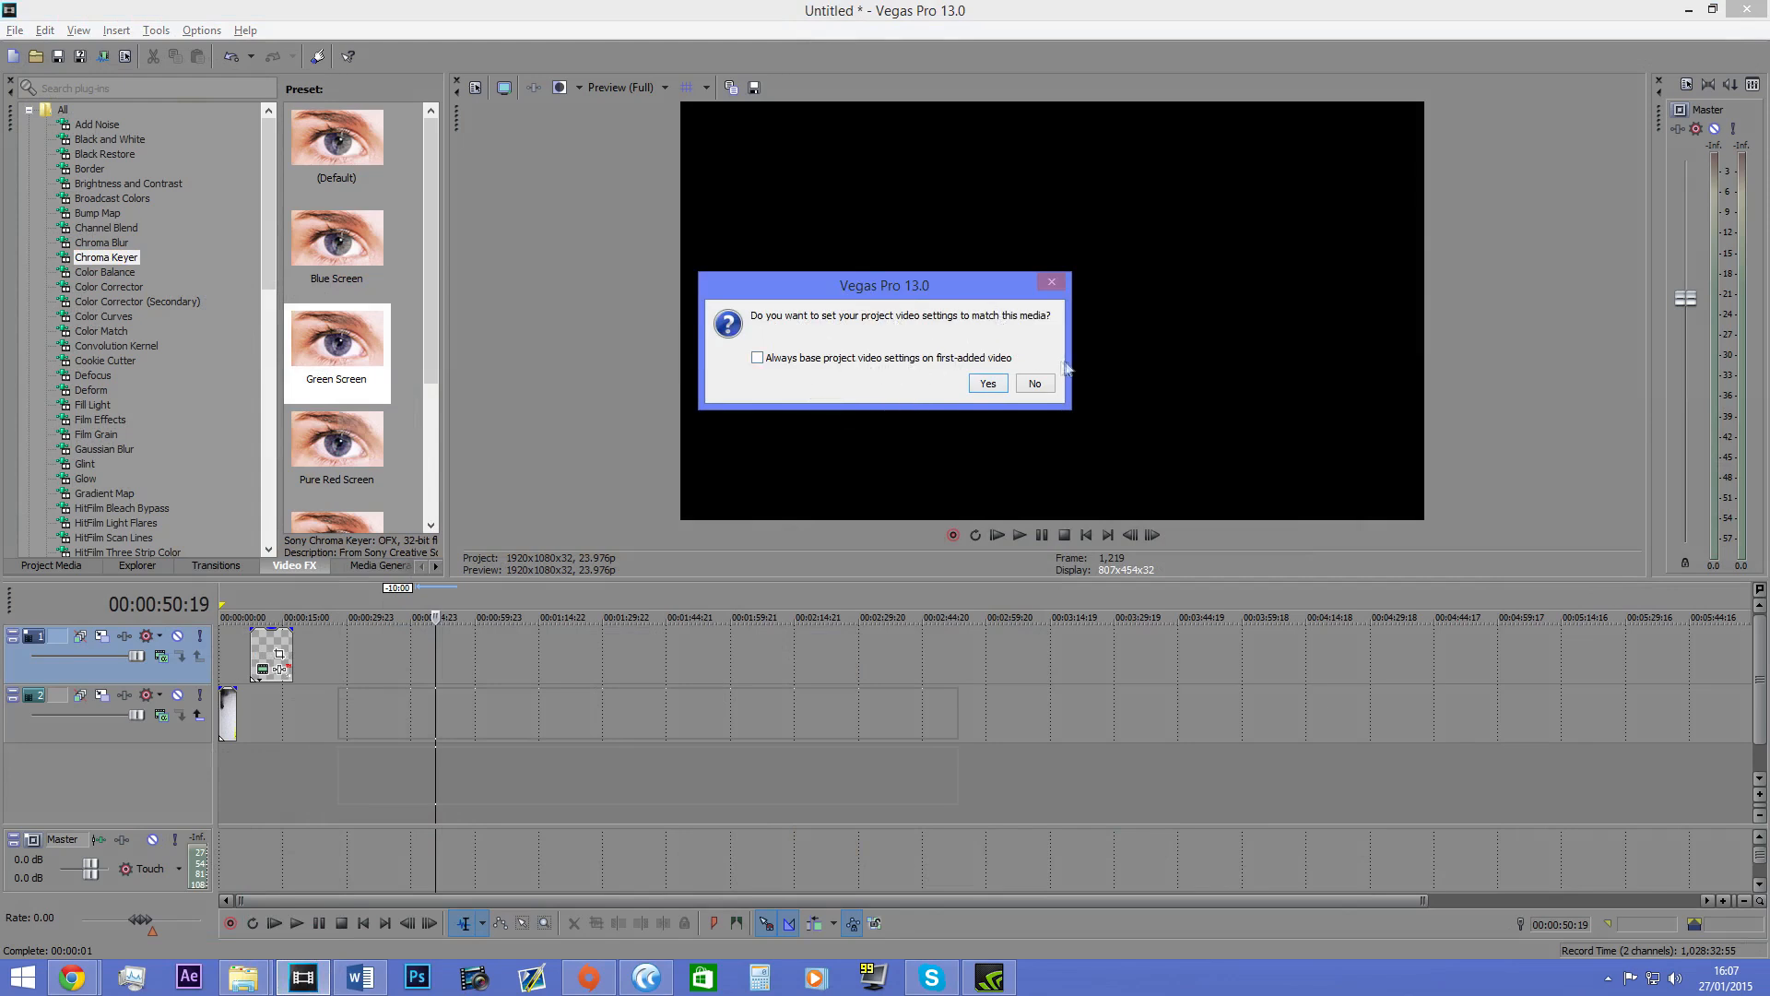
click(985, 384)
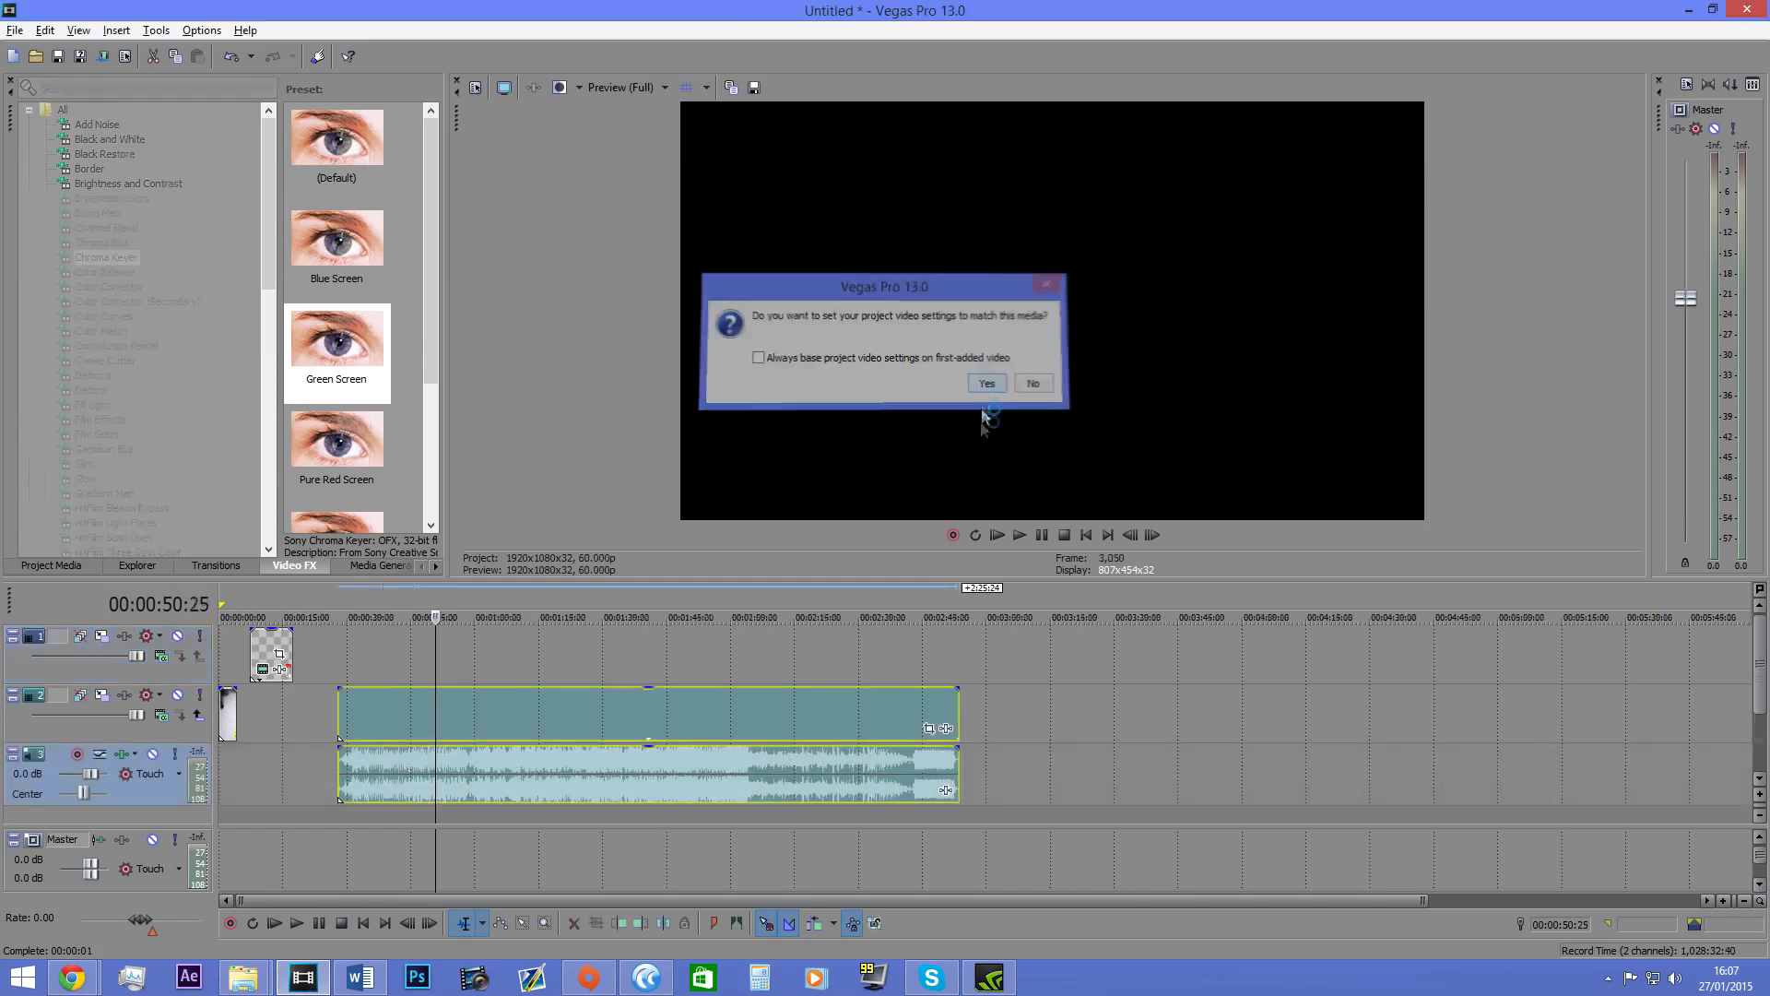
Step: Move the montage's video onto track 1 and delete the second video track
drag(537, 636, 539, 646)
drag(344, 793, 359, 729)
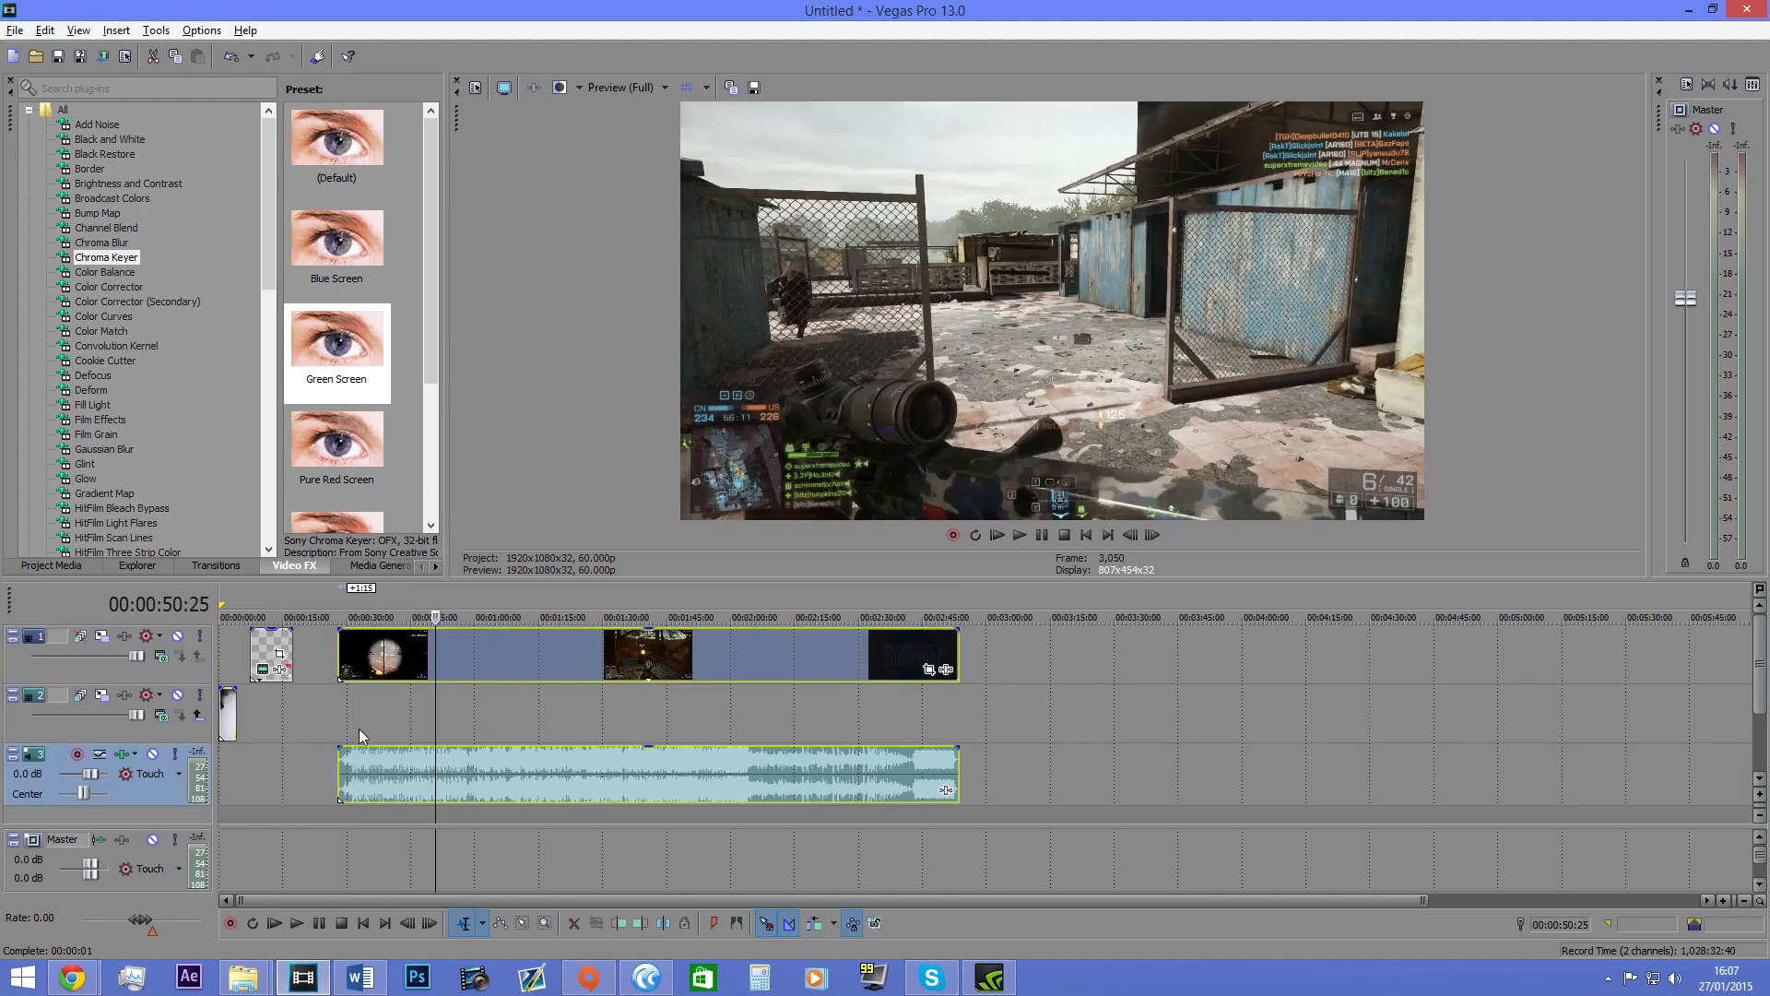
right_click(177, 739)
click(350, 517)
Step: Delete the short checkered clip from track 1 and move the montage clip to the start of the timeline
right_click(262, 642)
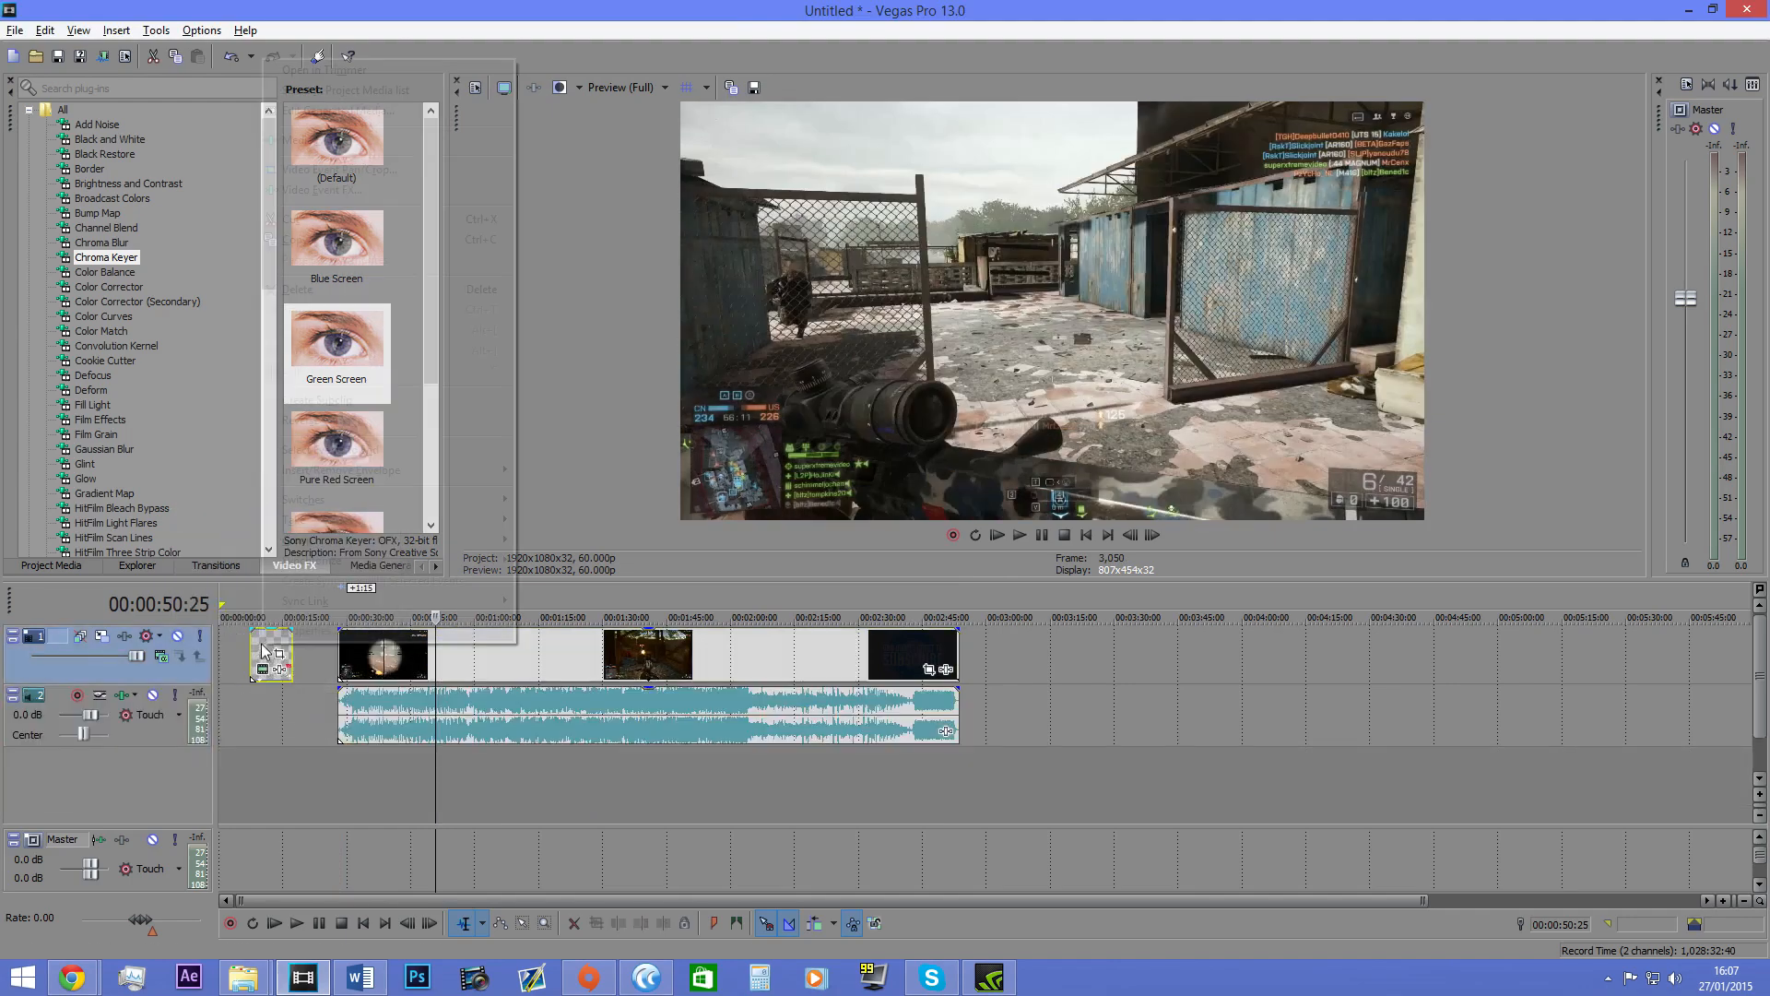
click(322, 289)
click(365, 668)
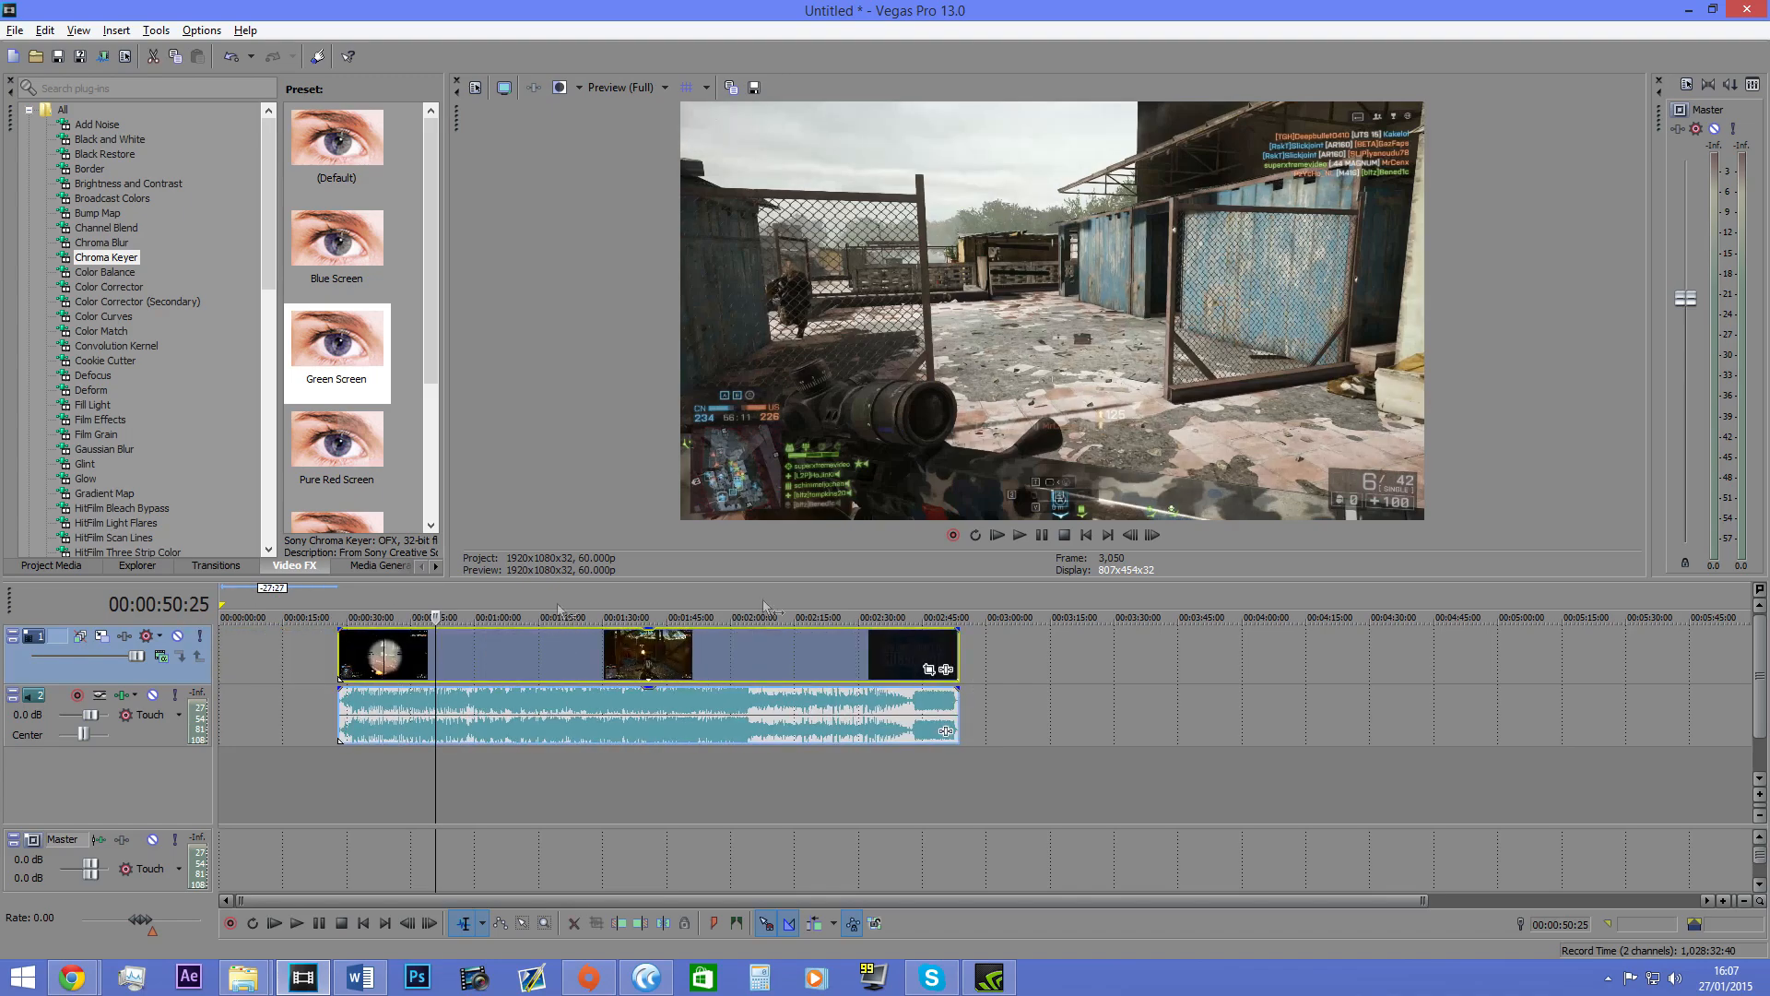
drag(664, 641, 547, 641)
Step: Play the montage, mute its audio track, and play a little more before pausing
click(1018, 536)
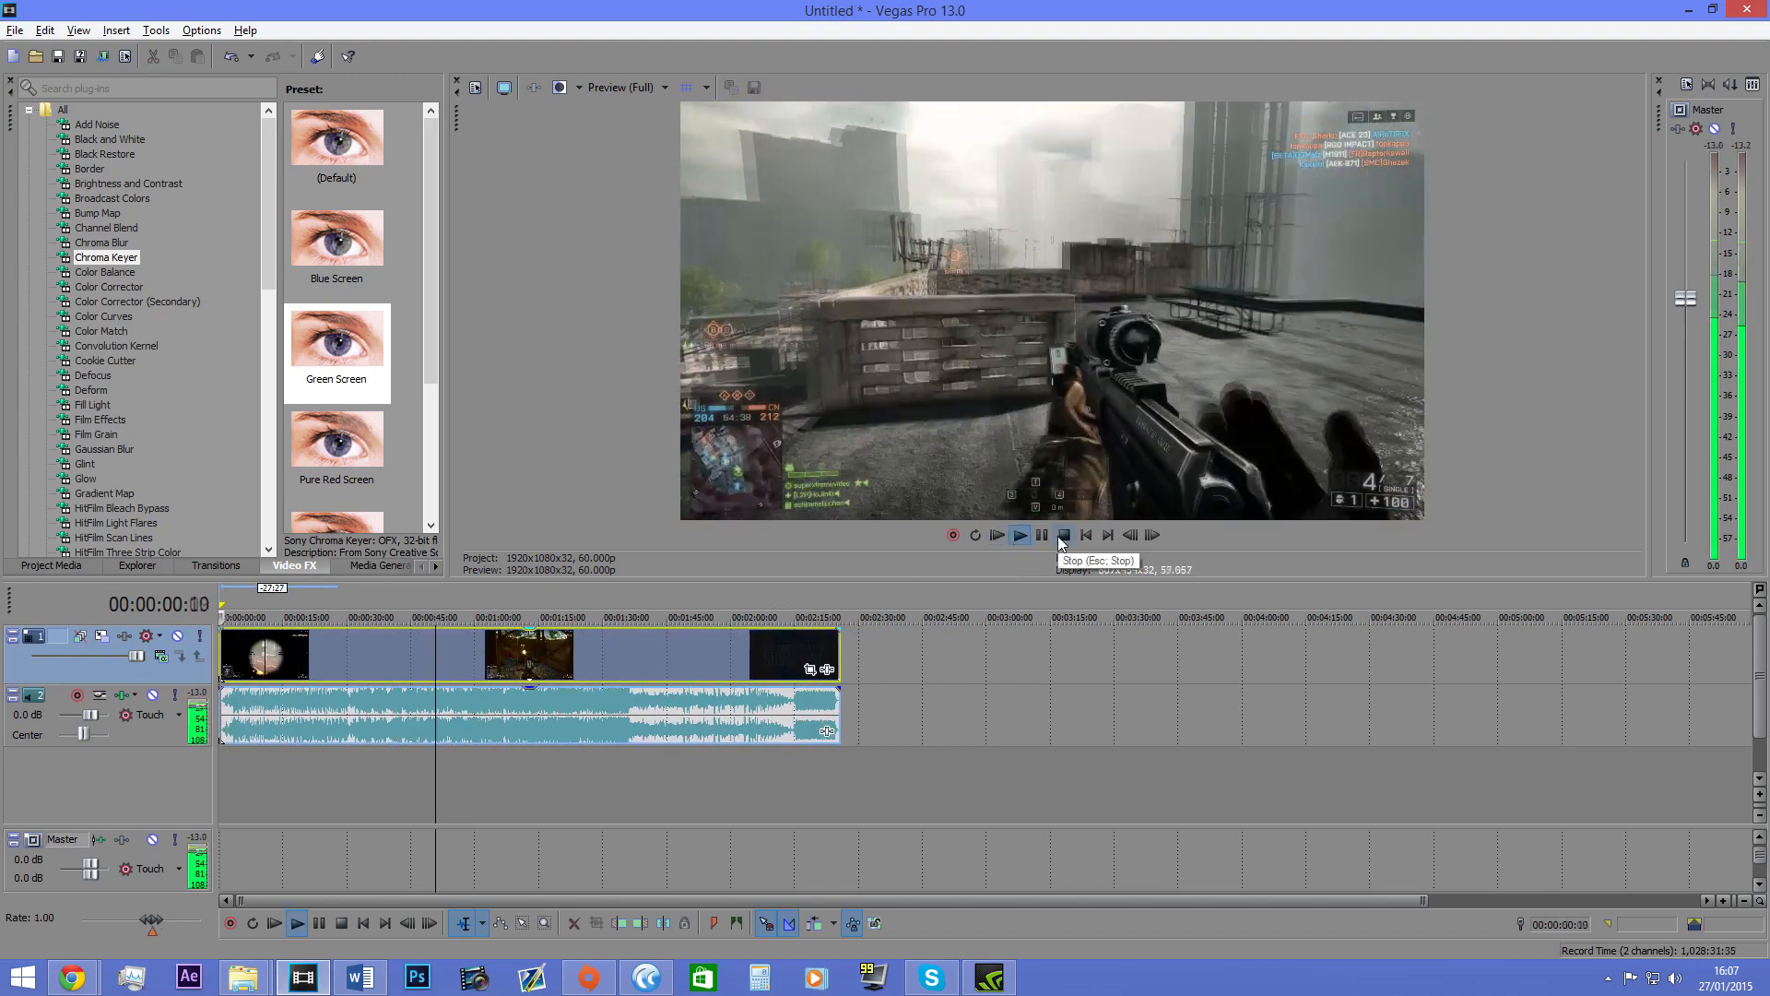
click(1051, 533)
click(153, 694)
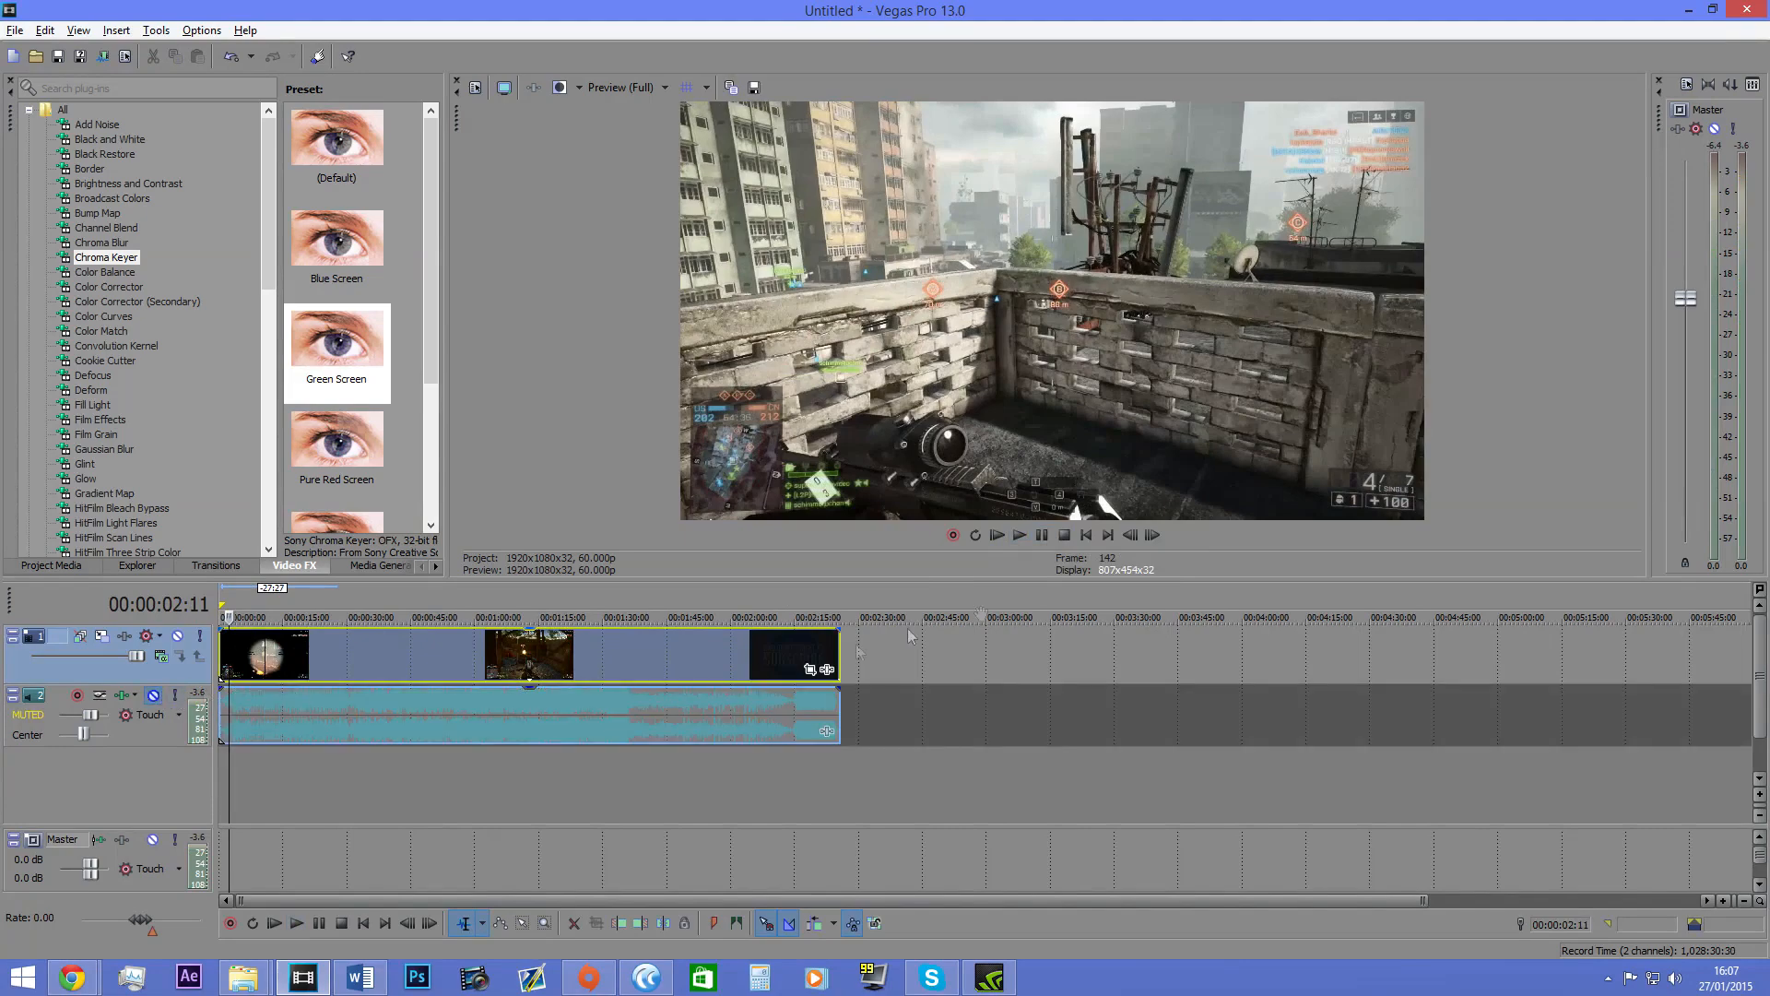
click(1042, 533)
click(1042, 533)
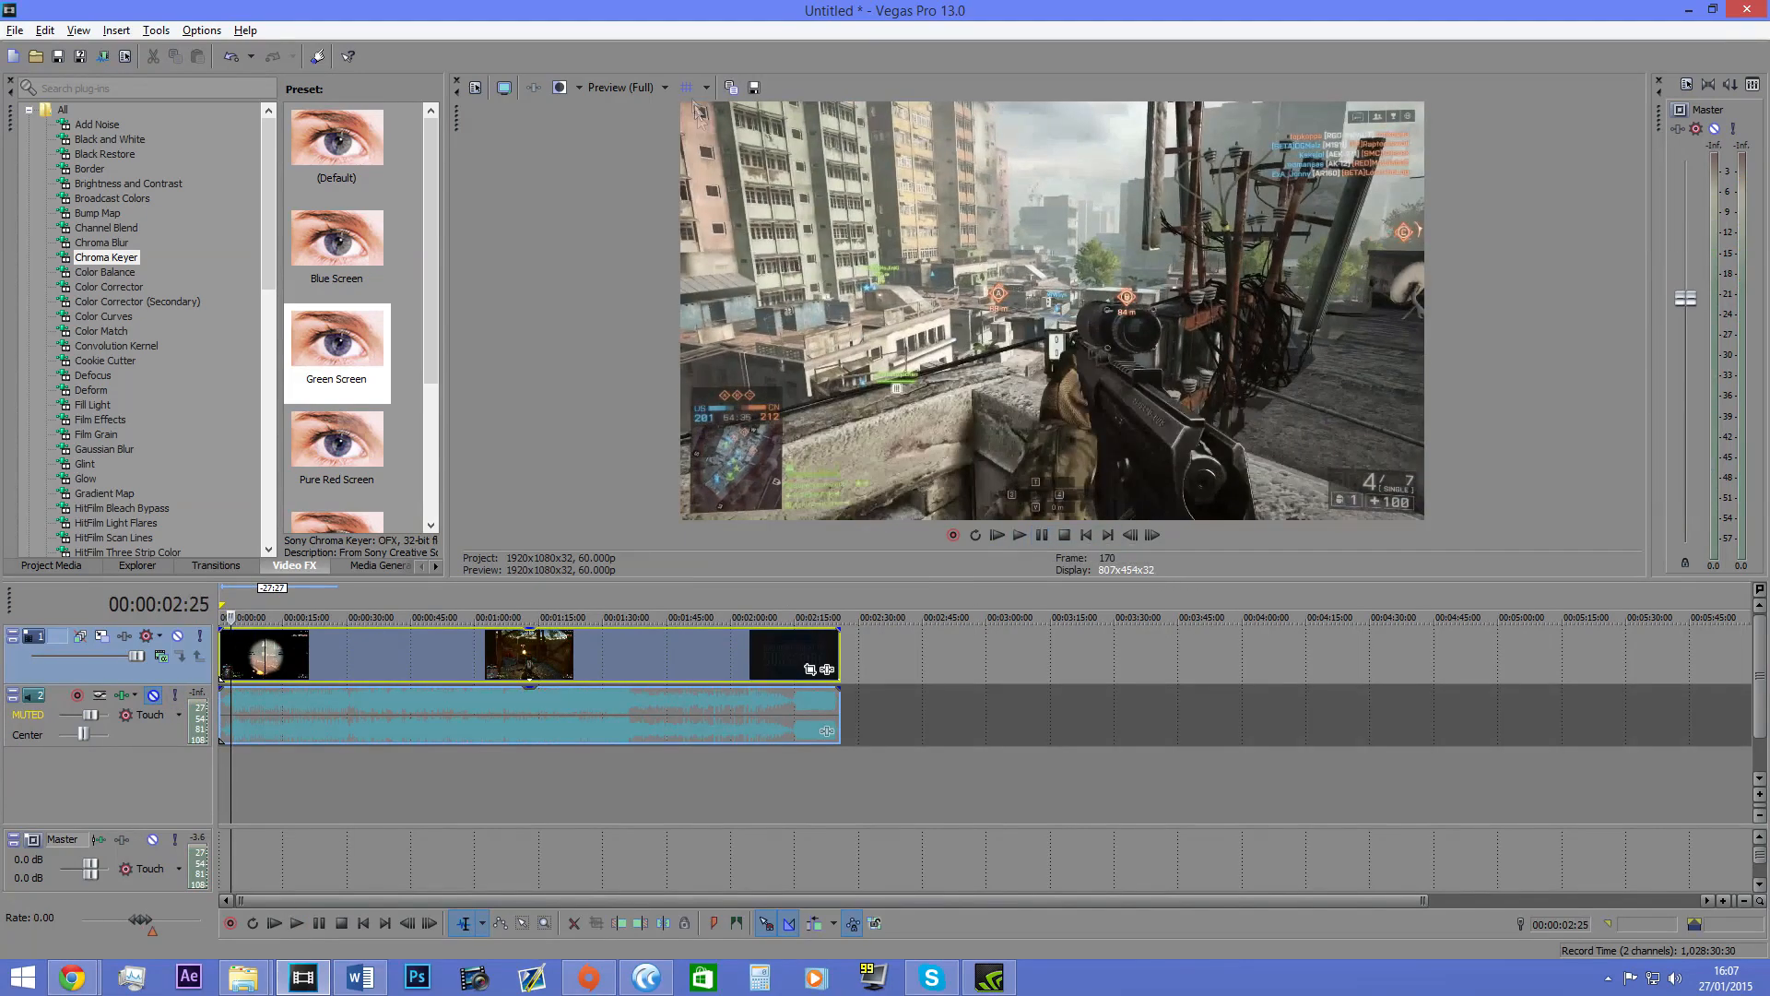
Step: Try the video preview on the external monitor, exit it, and return the cursor to the start of the timeline
click(505, 88)
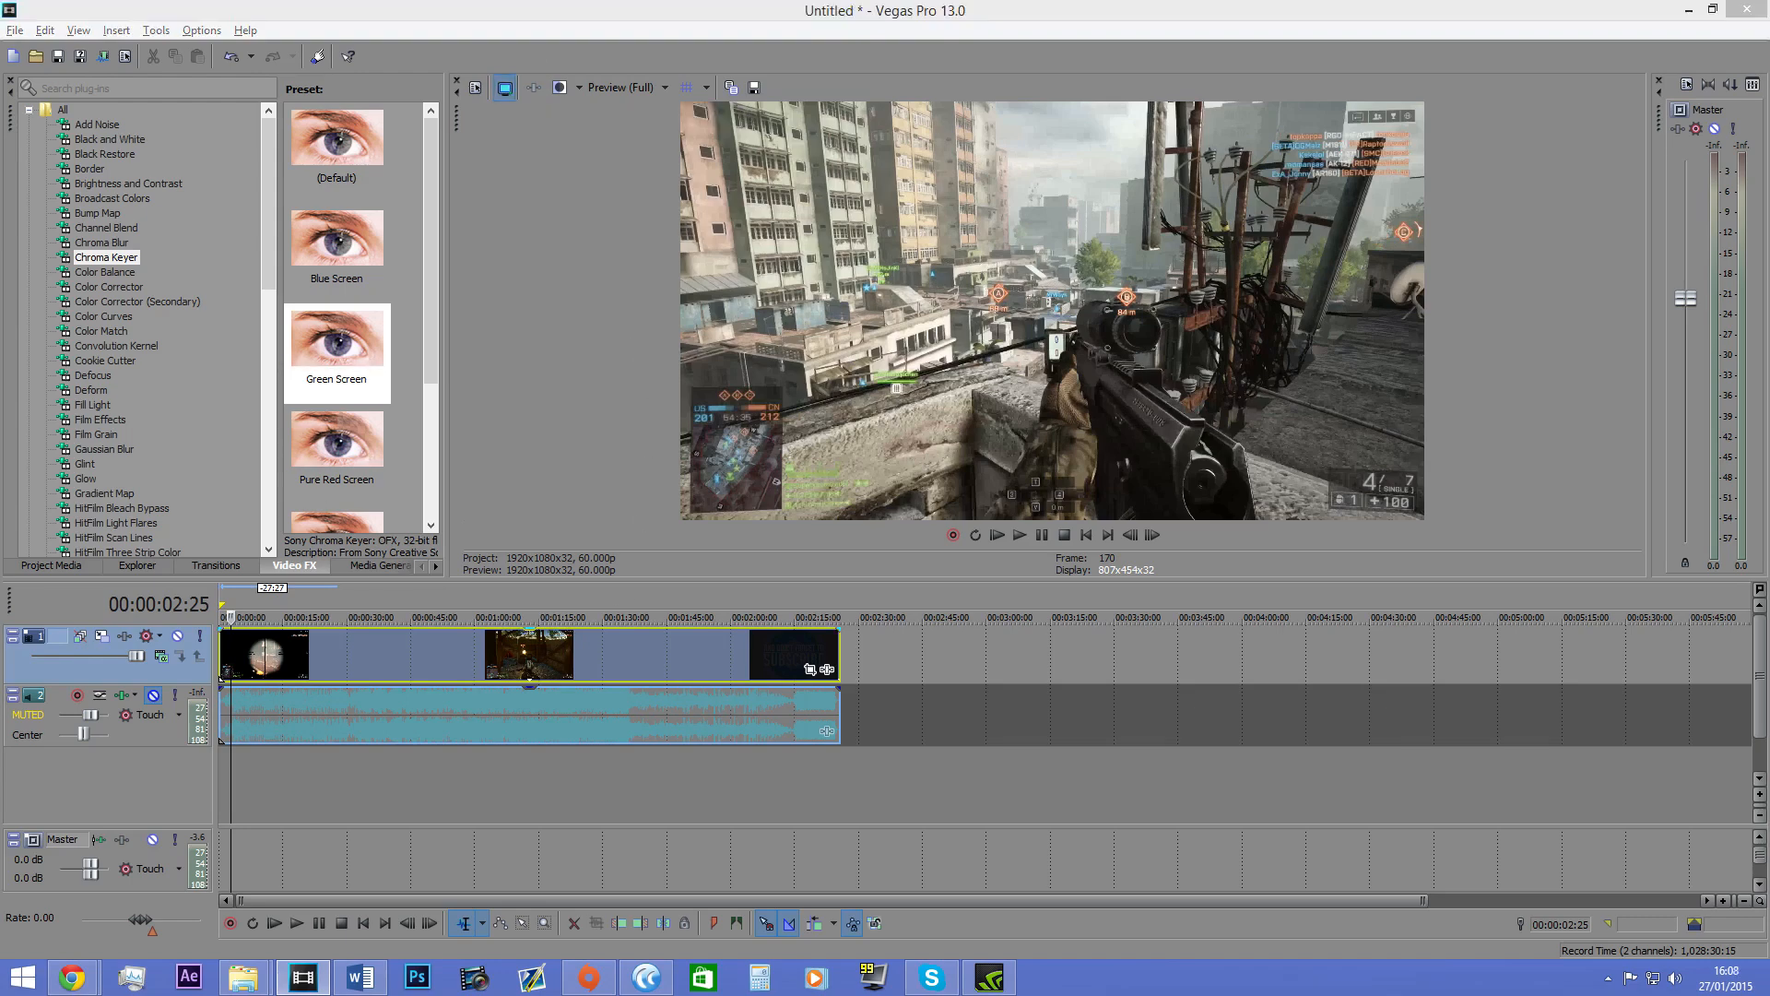
key(Escape)
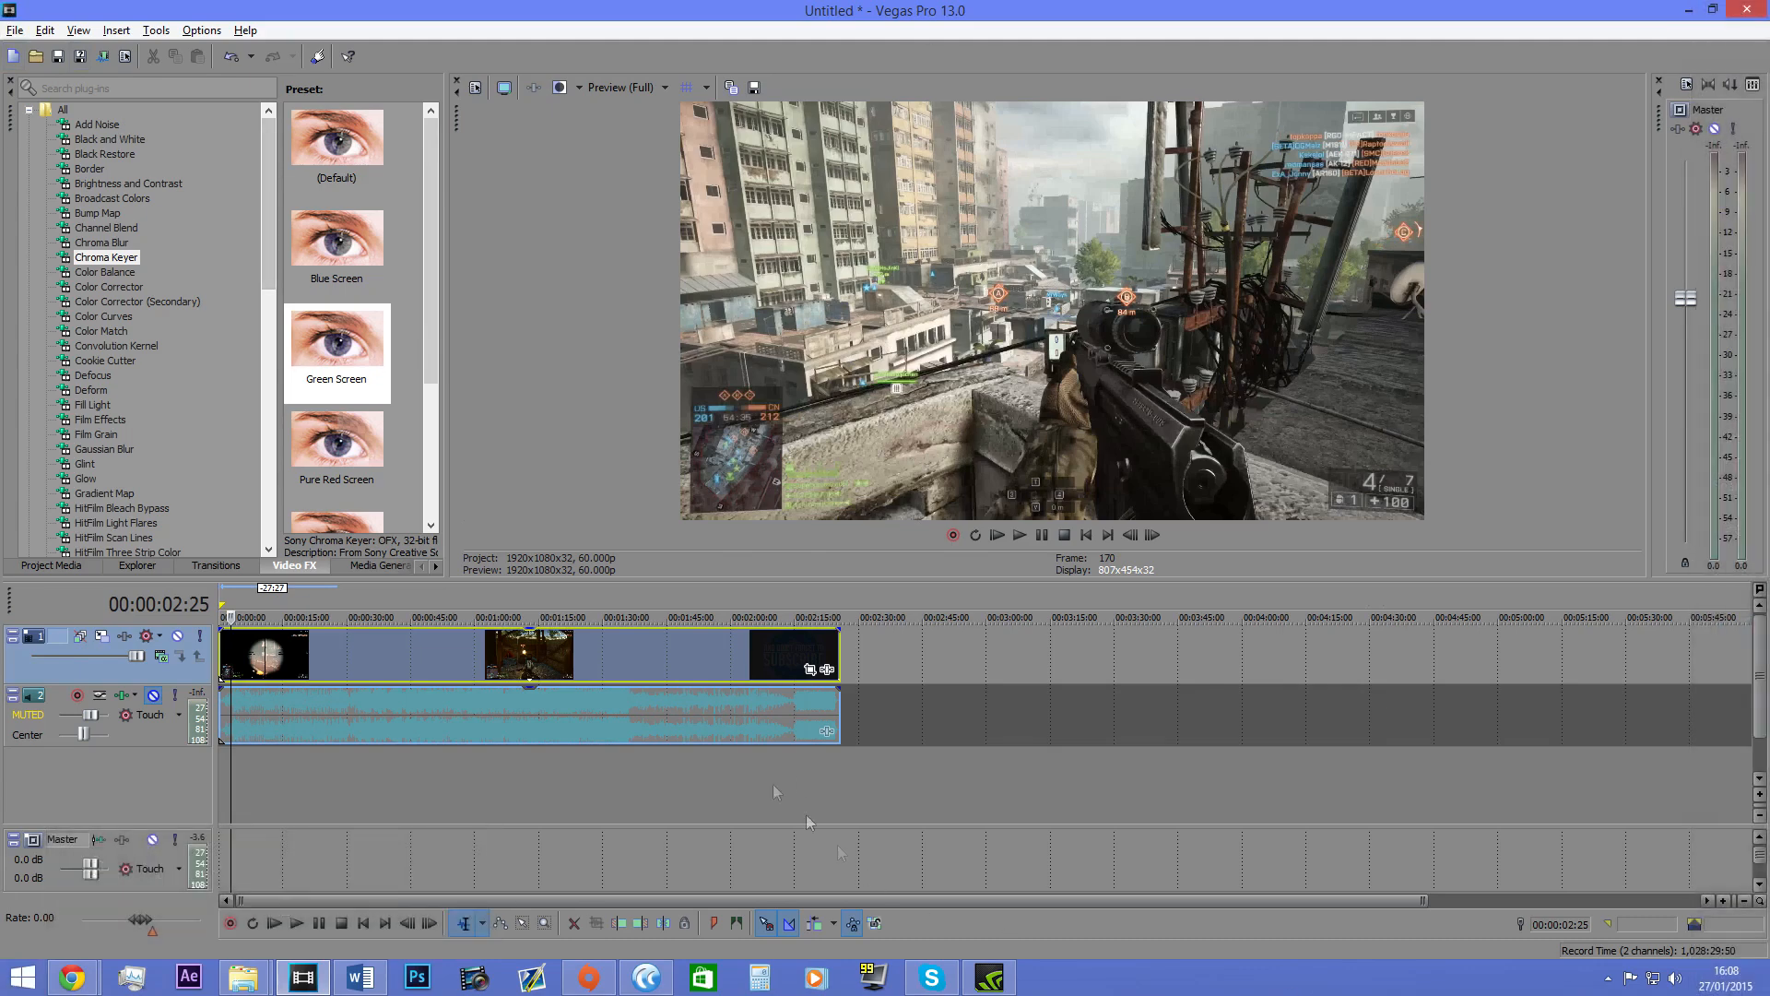
click(293, 643)
click(221, 641)
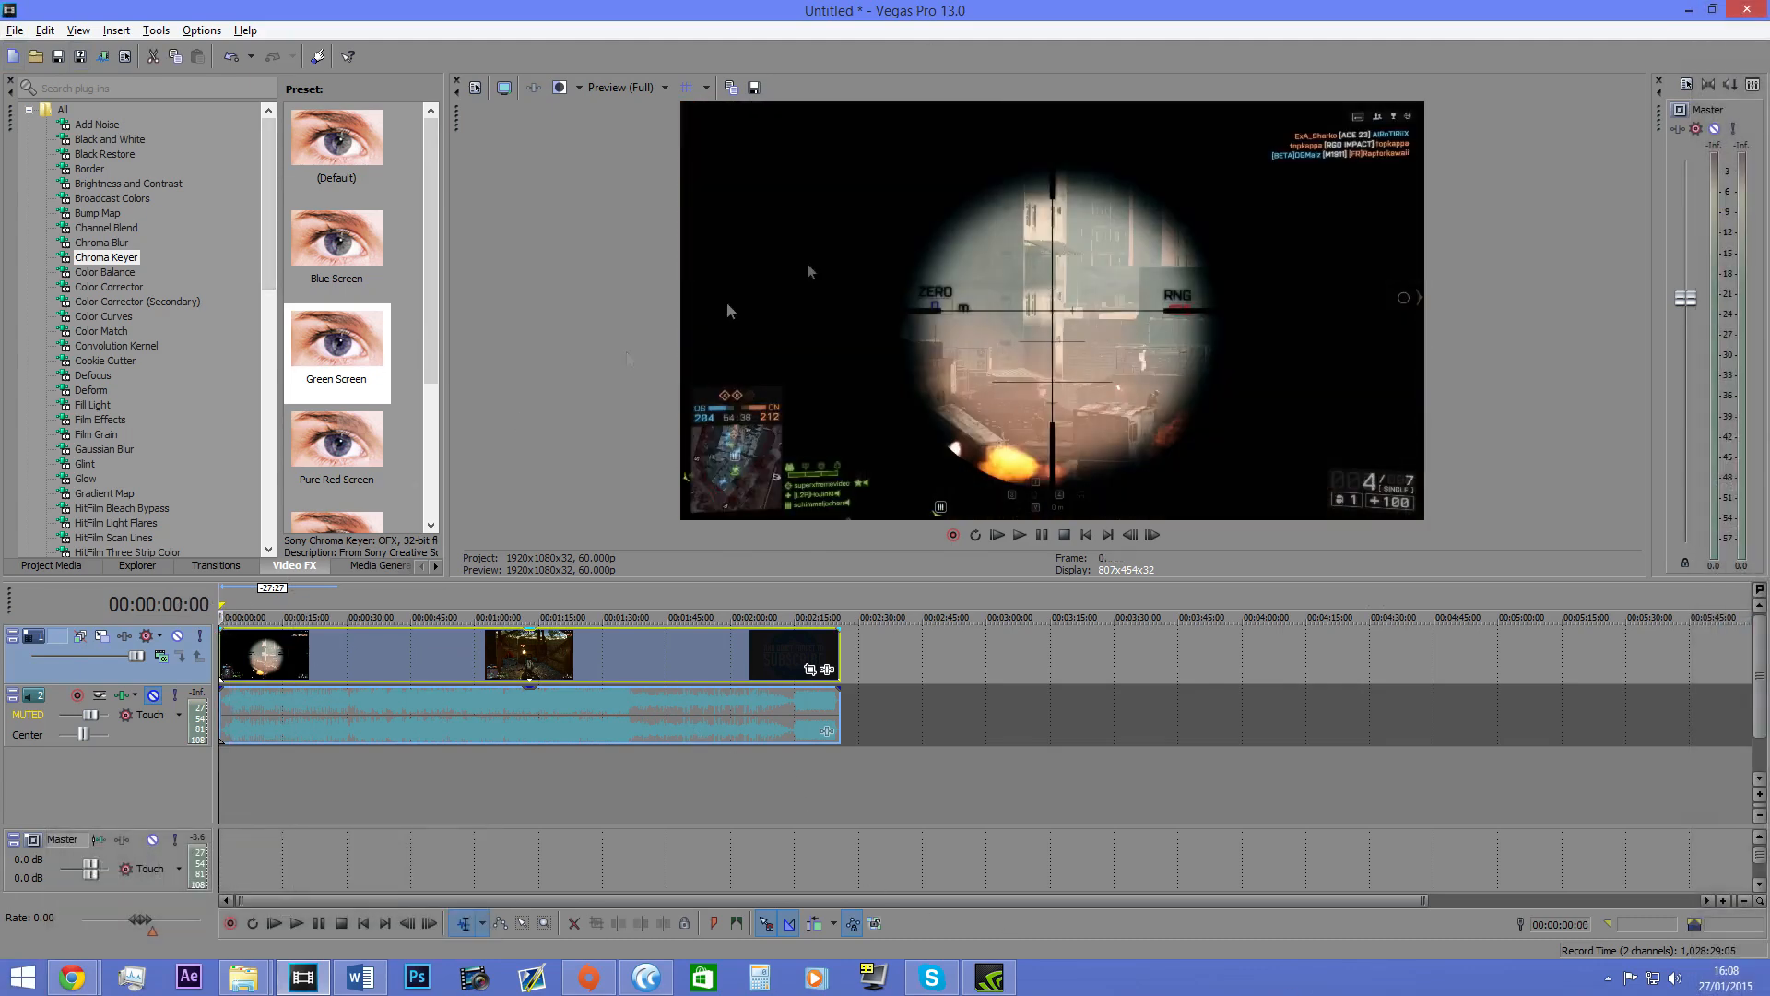
Step: Set the preview quality to Draft (Auto), followed by Draft (Full), to compare the picture
click(665, 87)
click(665, 87)
scroll(352, 745, up, 1)
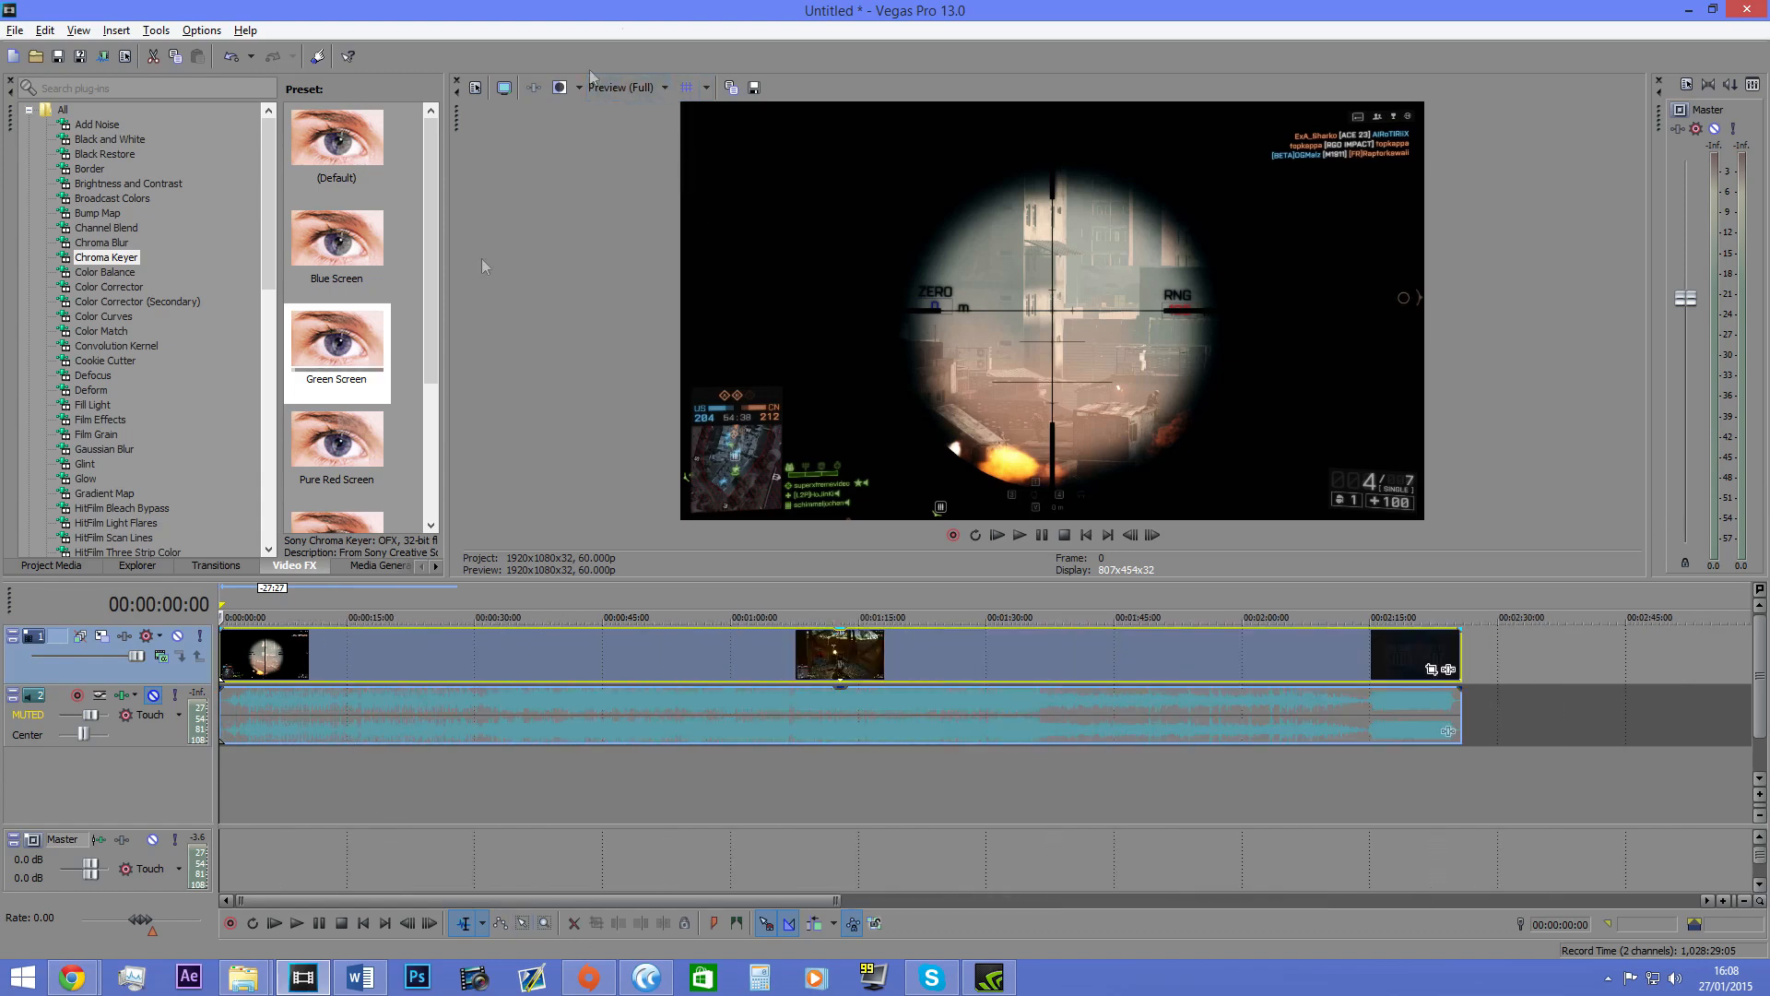
click(637, 88)
mouse_move(650, 113)
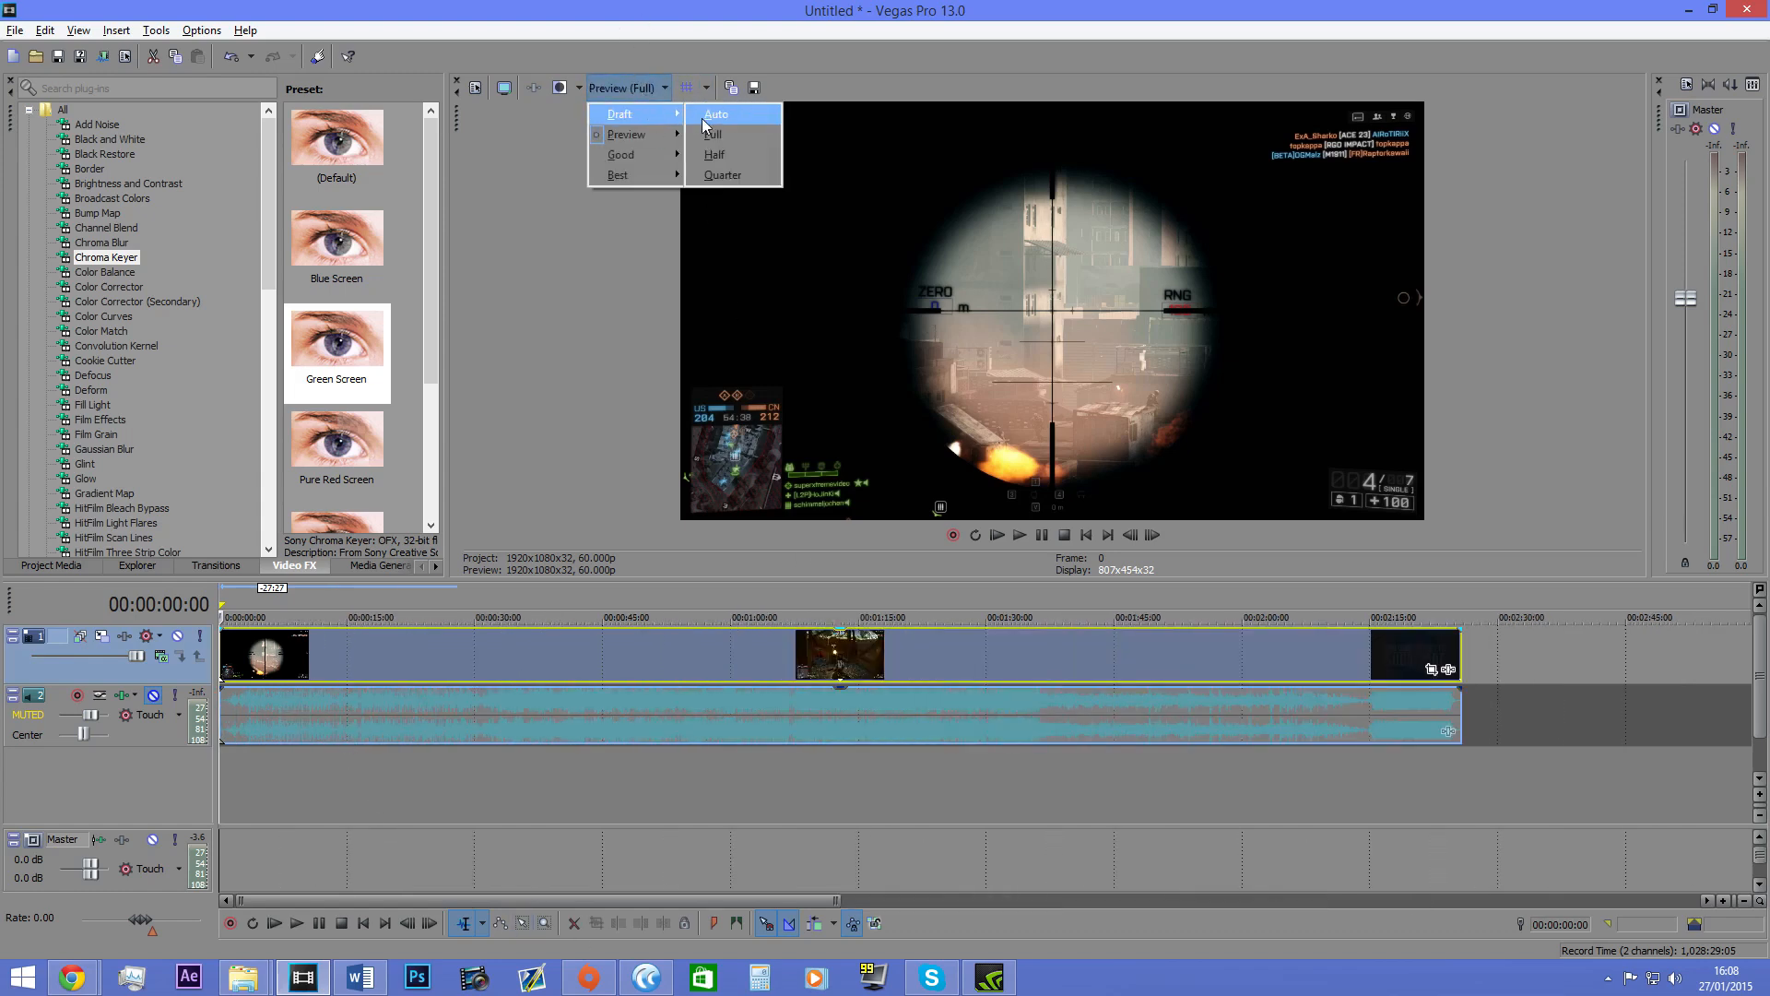
click(706, 115)
click(625, 87)
mouse_move(645, 113)
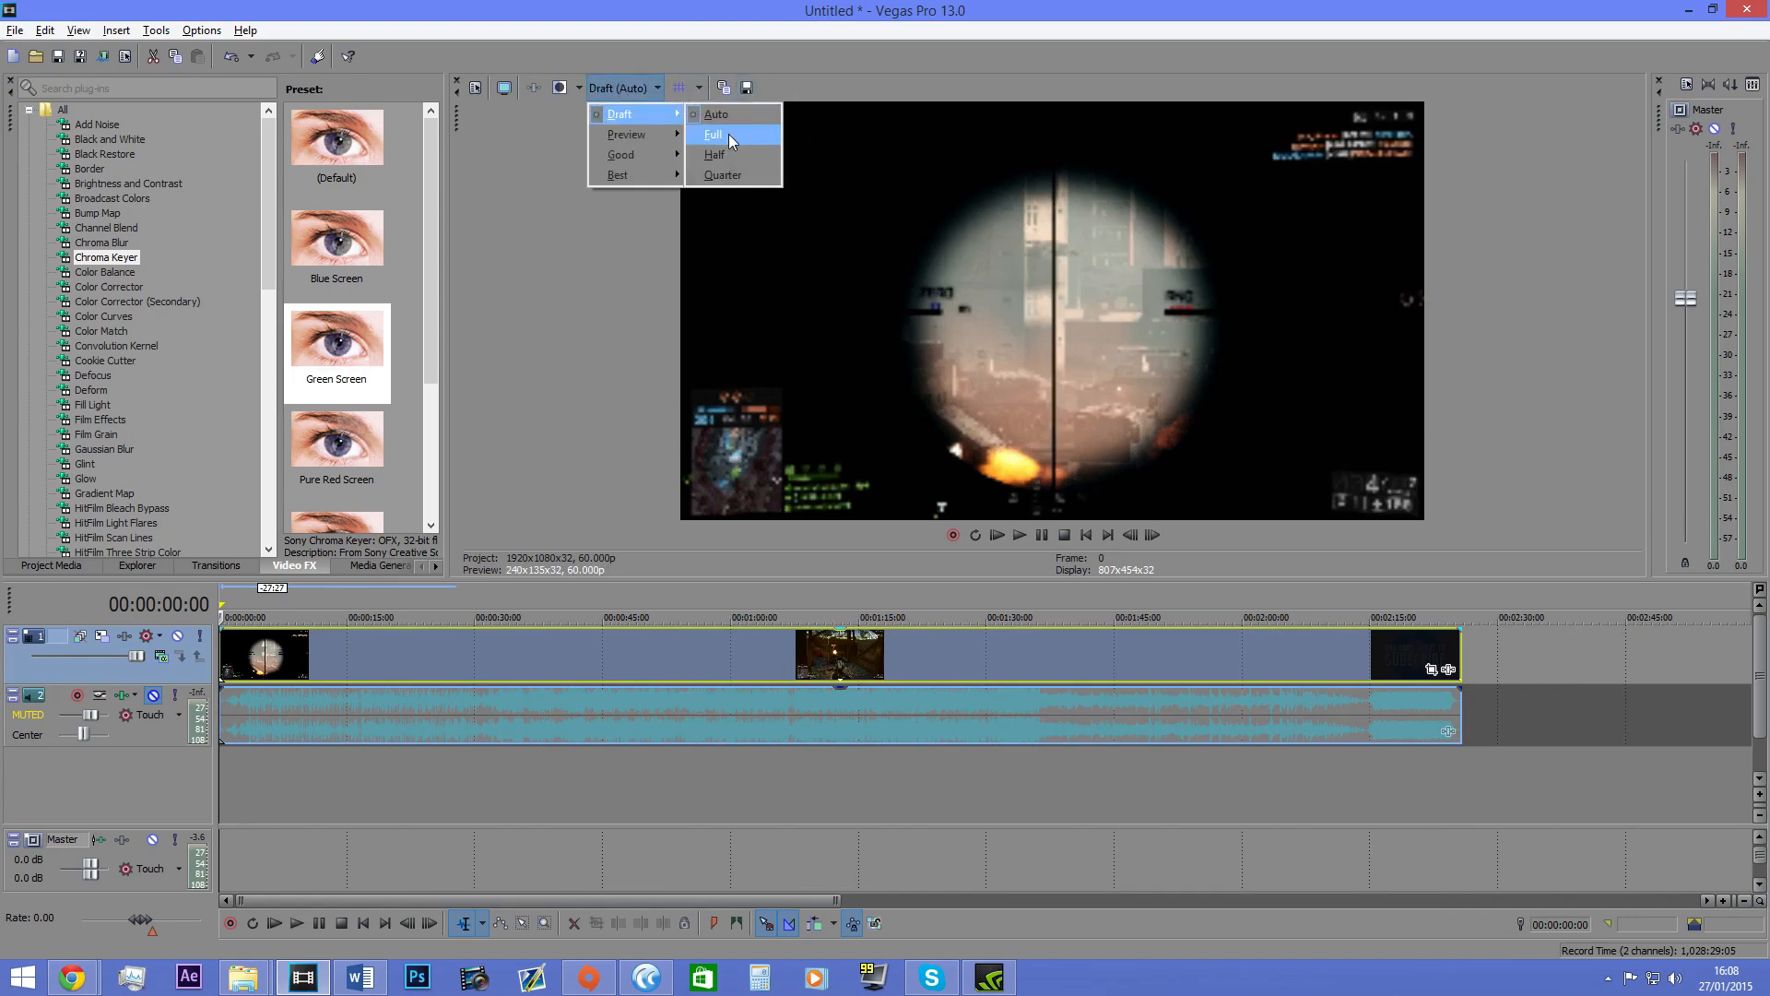
click(728, 135)
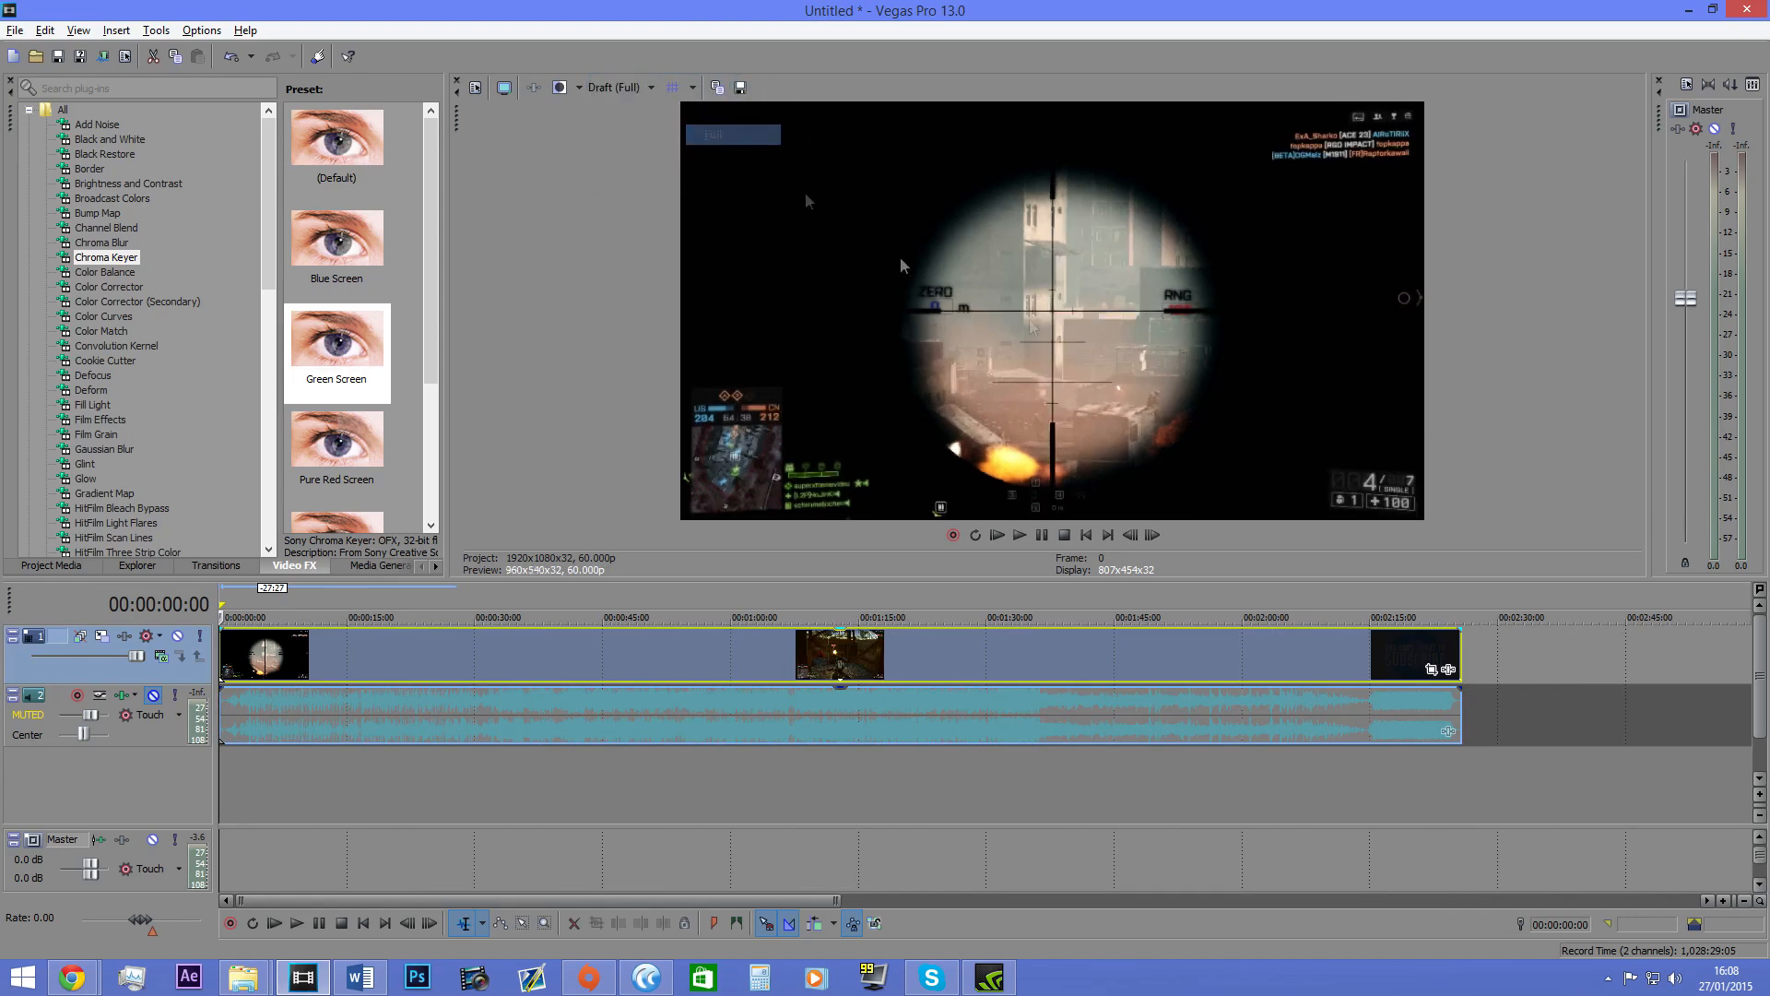
Step: Compare the Preview (Full) and Best (Full) preview qualities, finishing on Preview (Full)
mouse_move(627, 134)
click(728, 154)
click(622, 88)
mouse_move(636, 176)
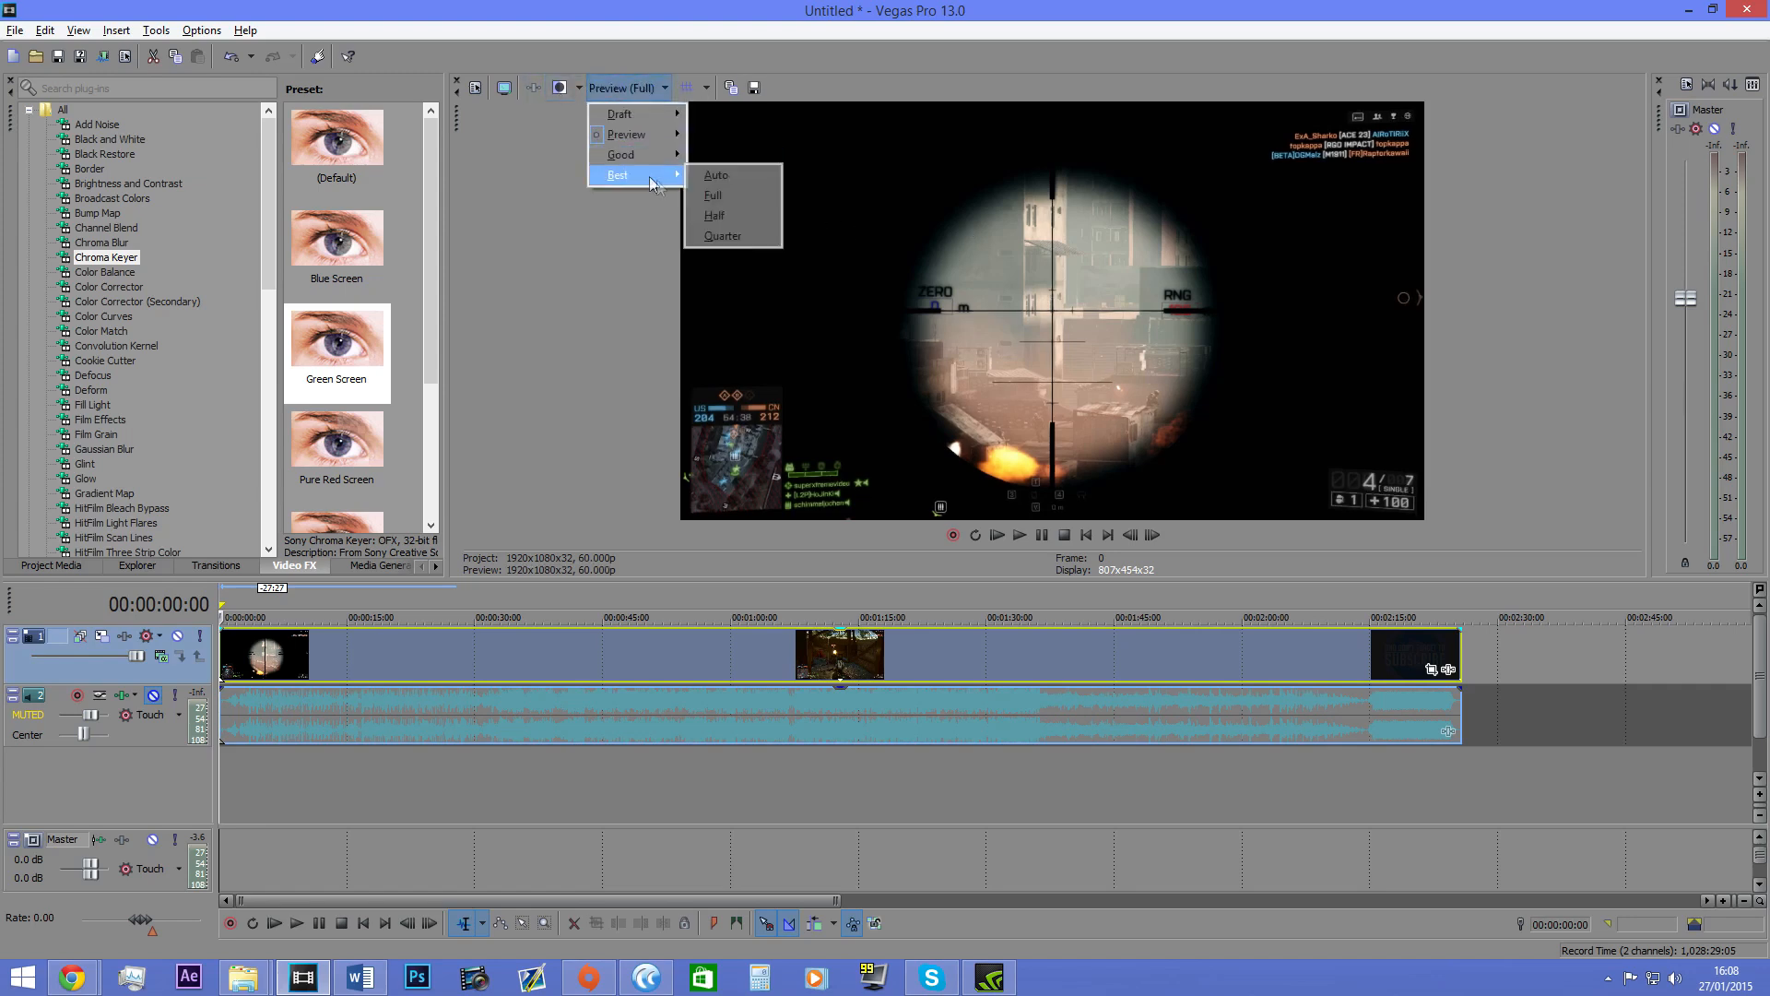
click(750, 198)
click(625, 88)
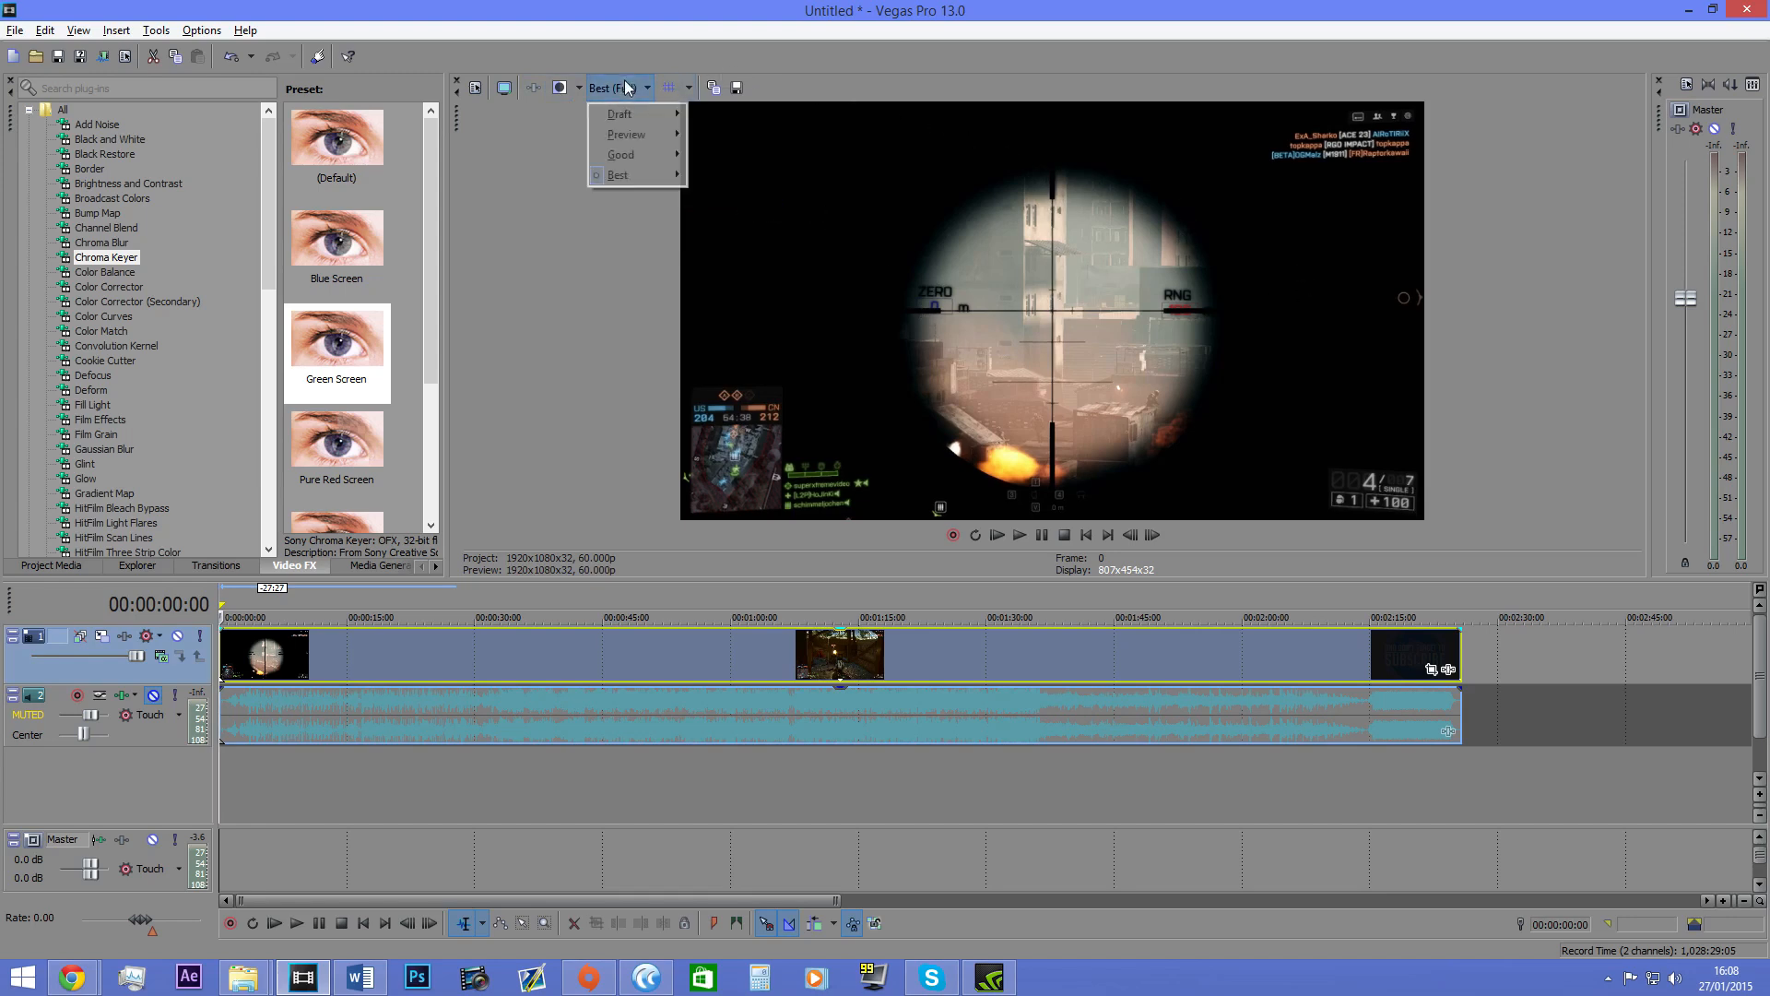
mouse_move(627, 135)
click(728, 155)
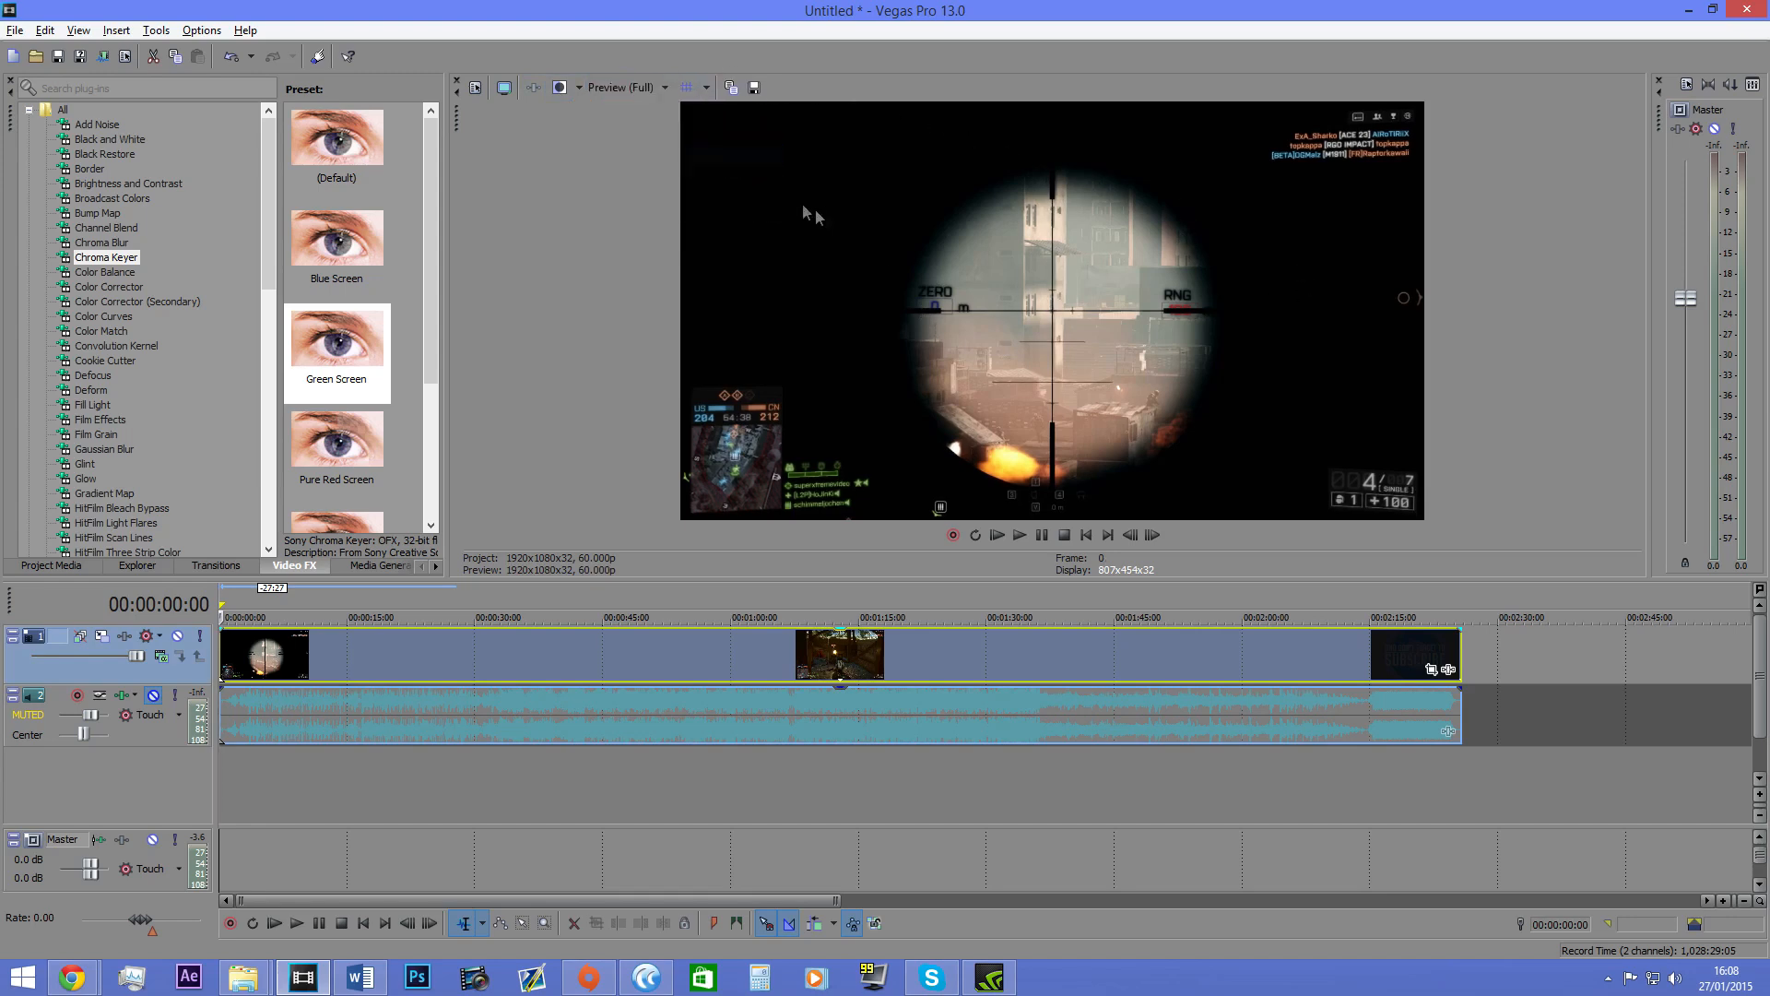
Step: Place the cursor at 00:01:16:23 in the montage and compare Draft (Auto) quality there, finishing on Draft (Full)
click(613, 663)
click(809, 642)
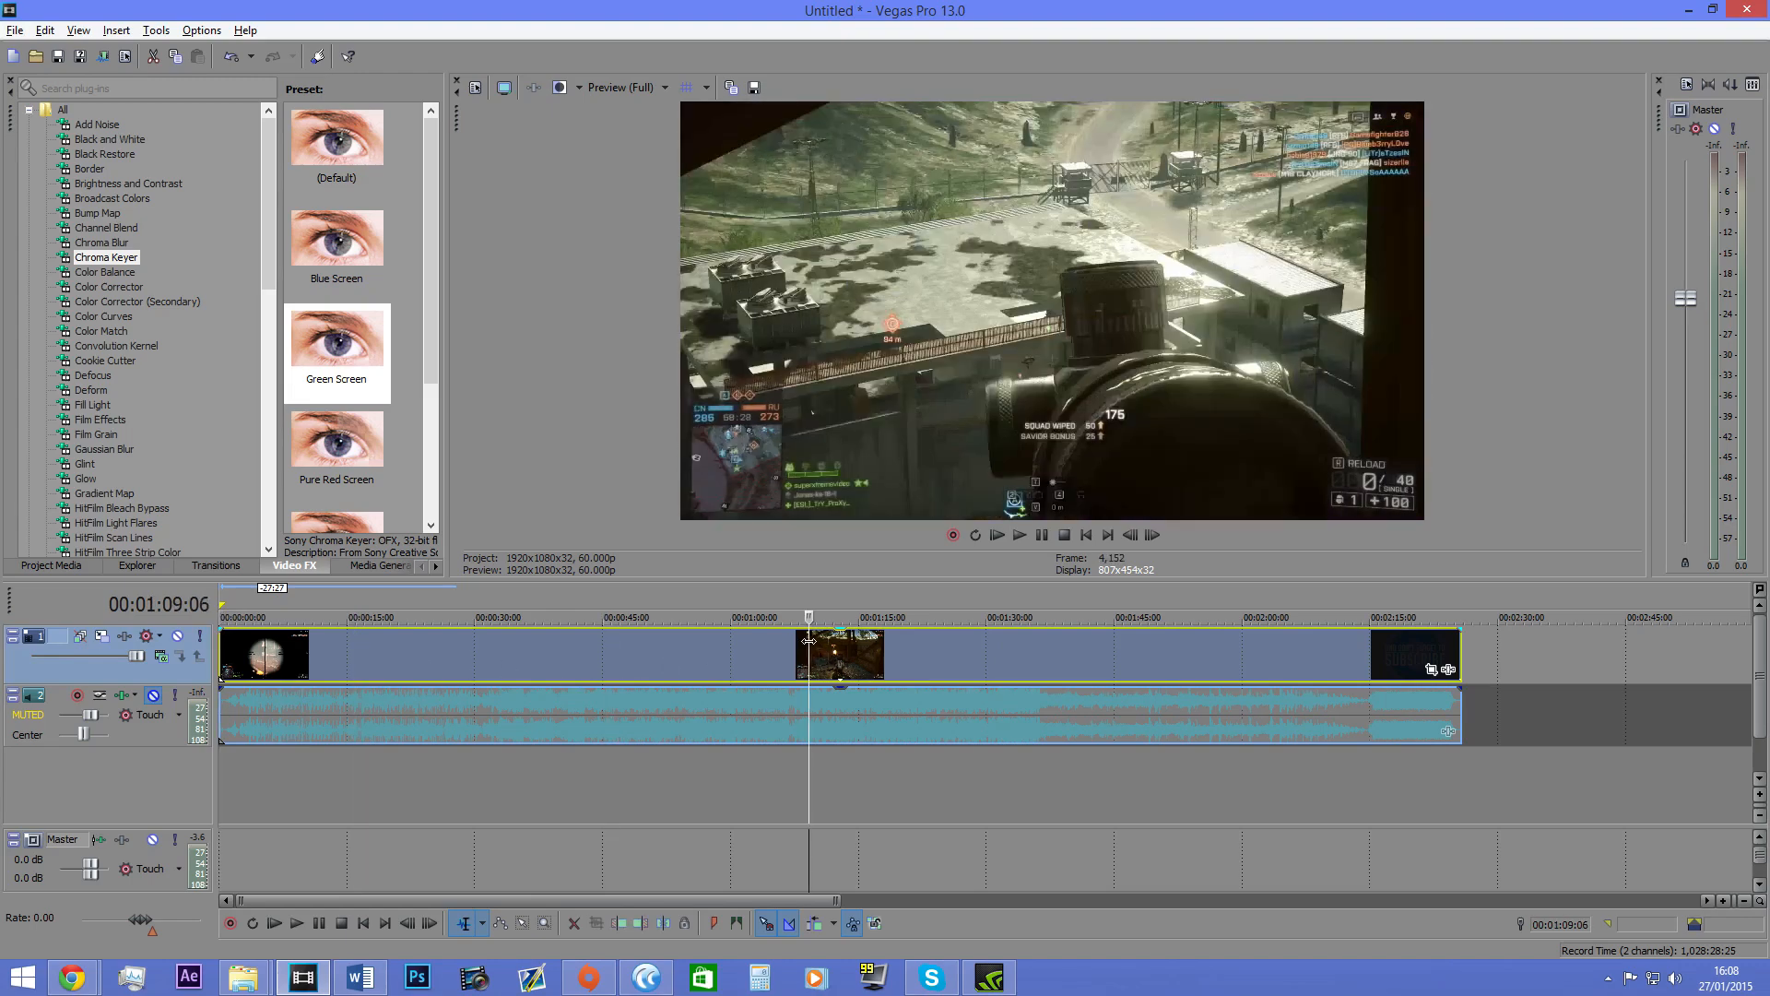
drag(808, 642, 873, 643)
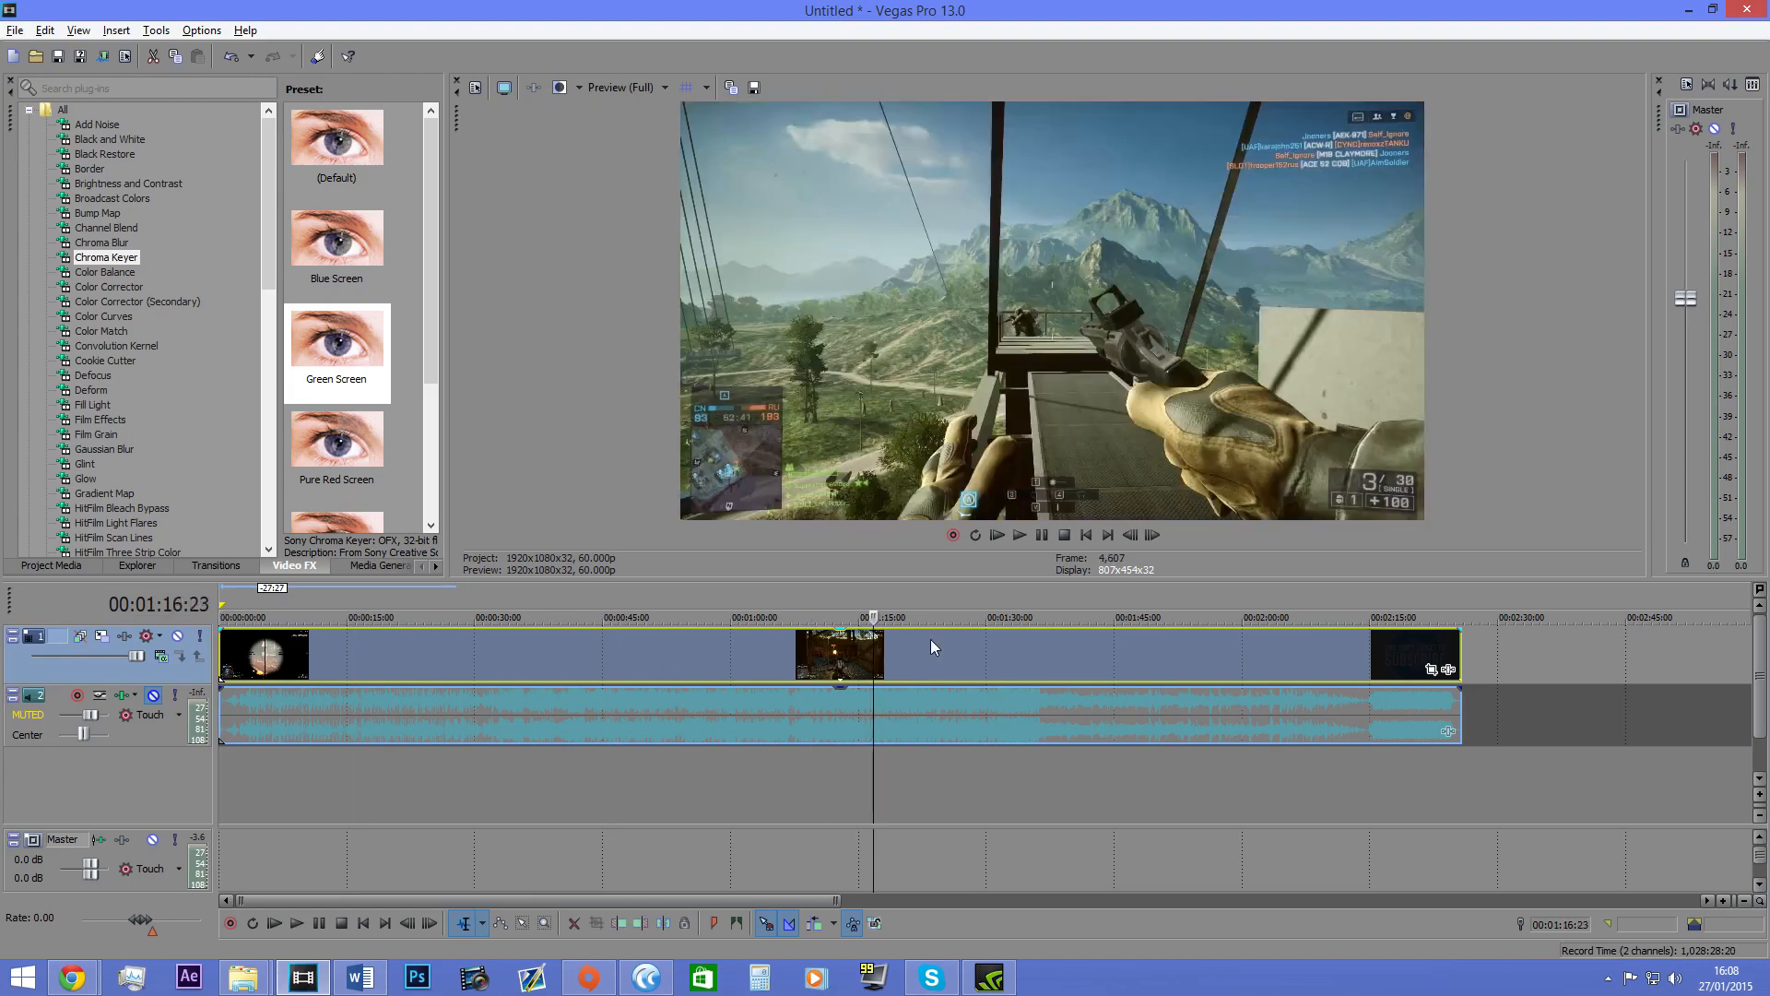
click(639, 88)
mouse_move(659, 114)
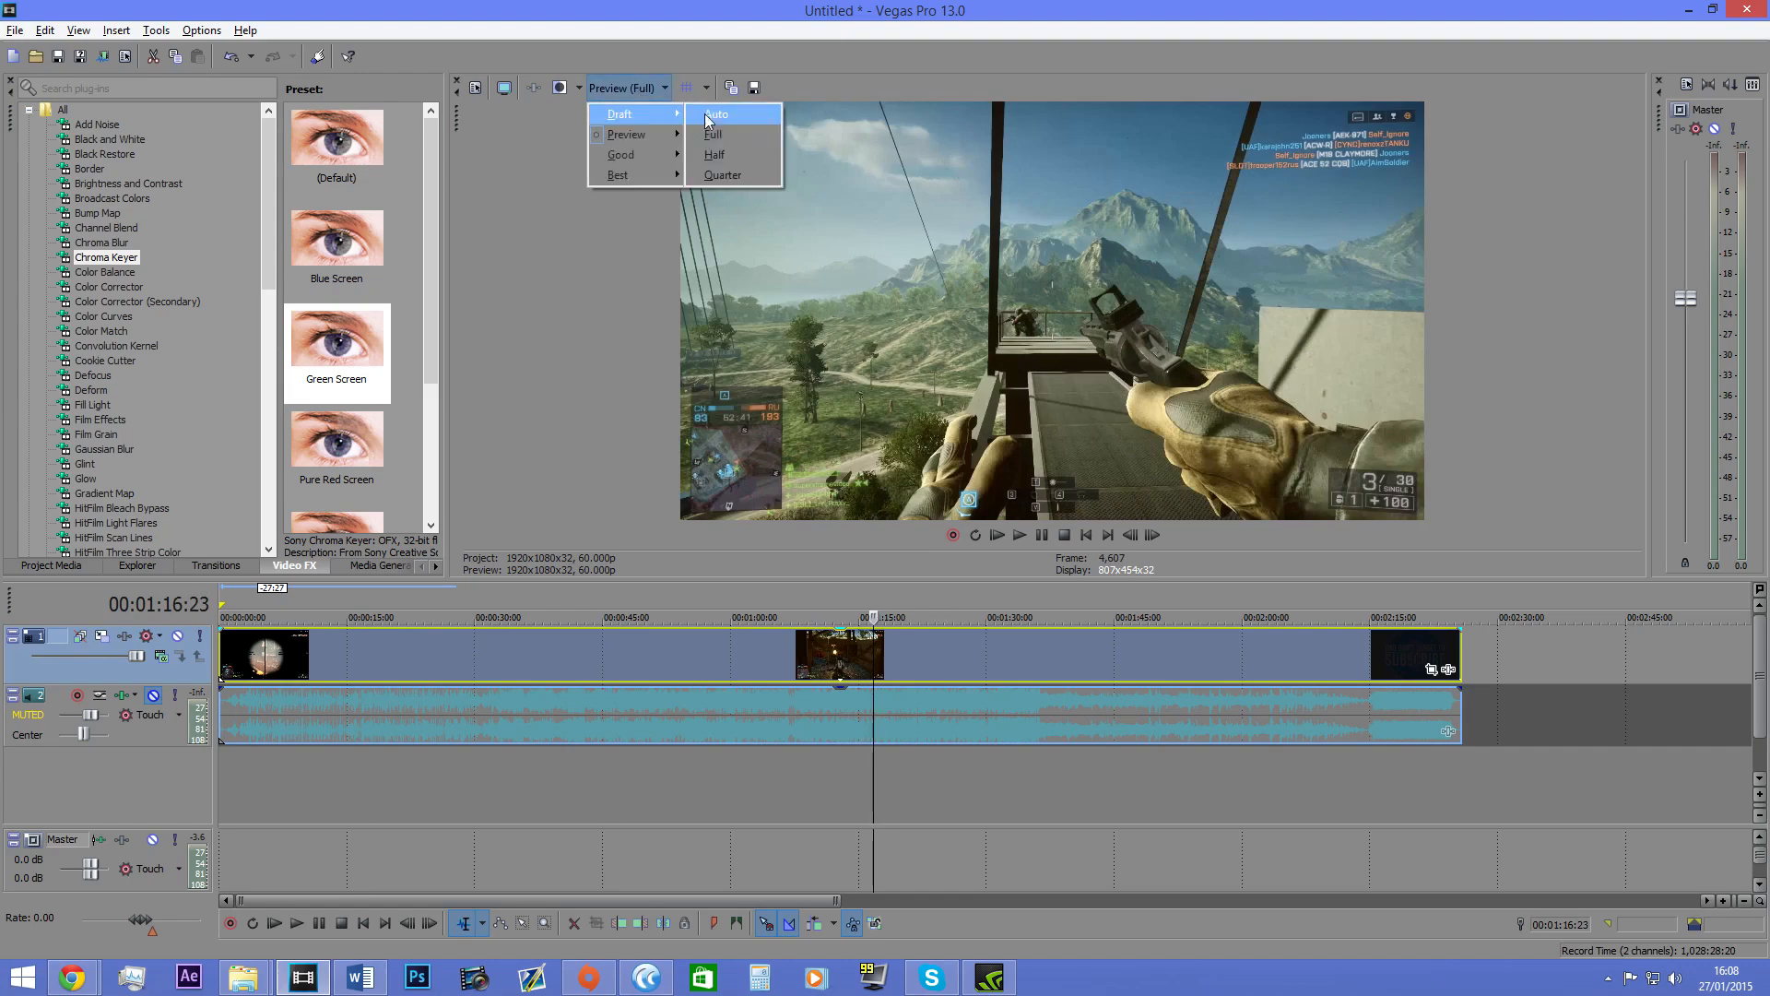
click(724, 114)
click(624, 88)
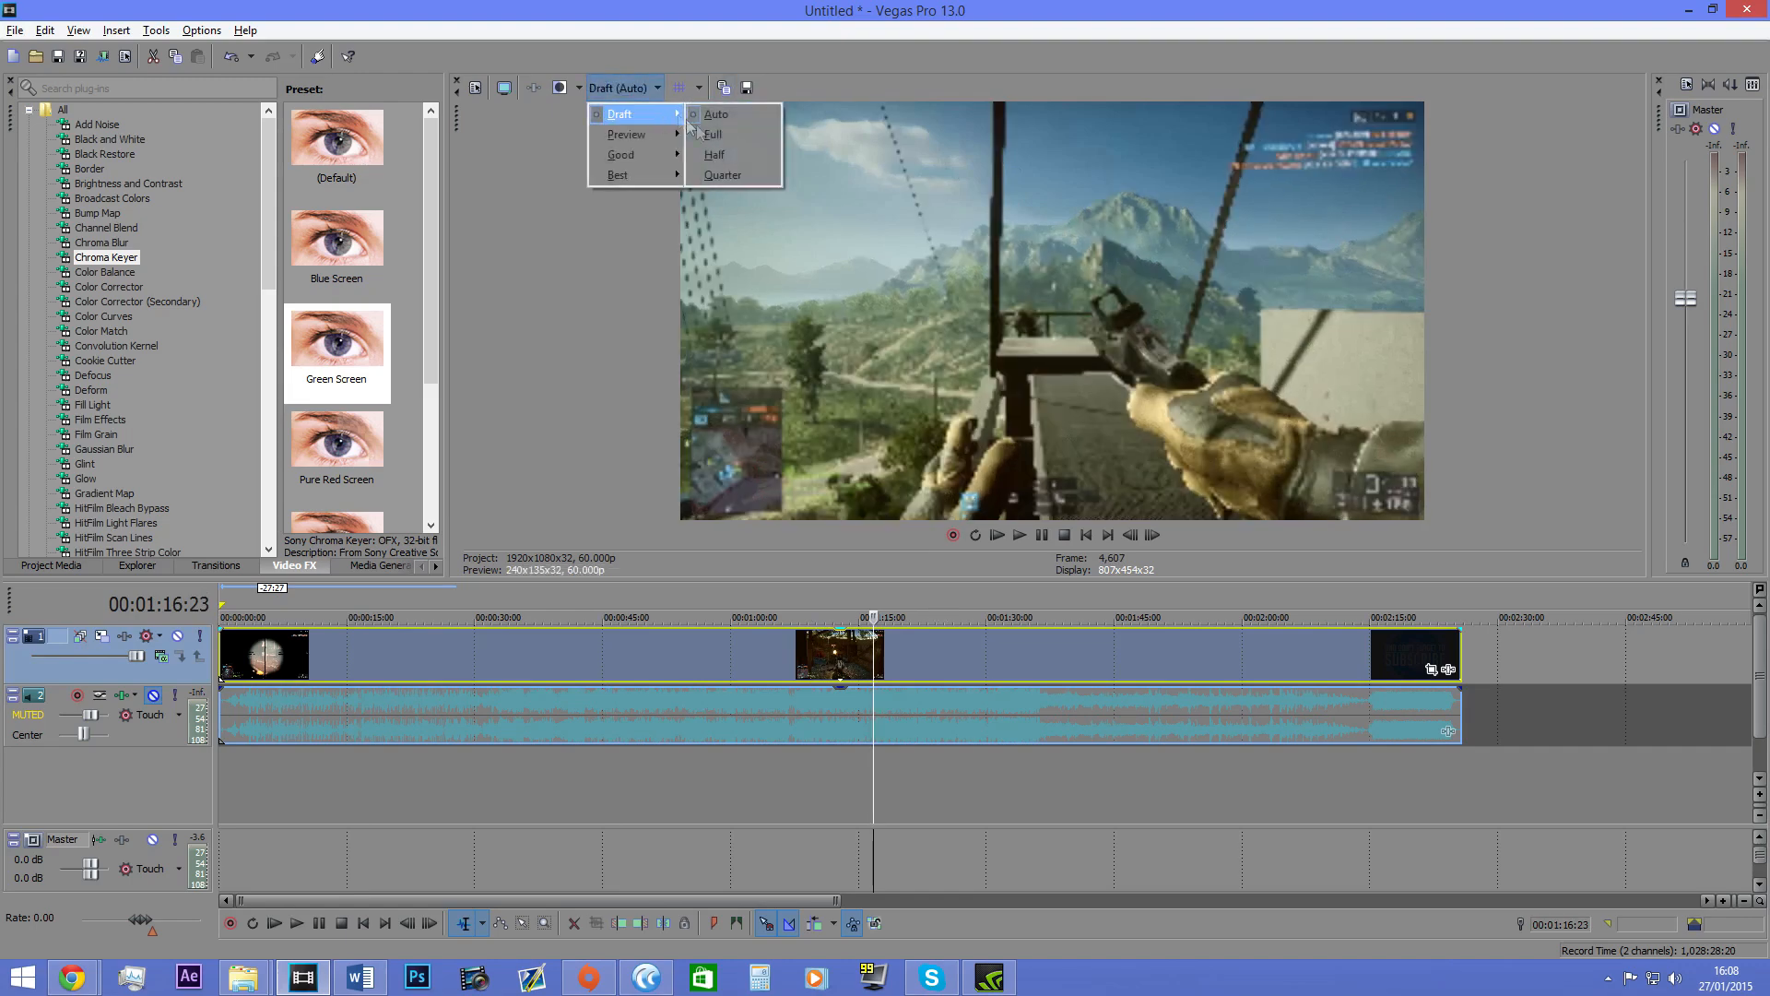
click(714, 135)
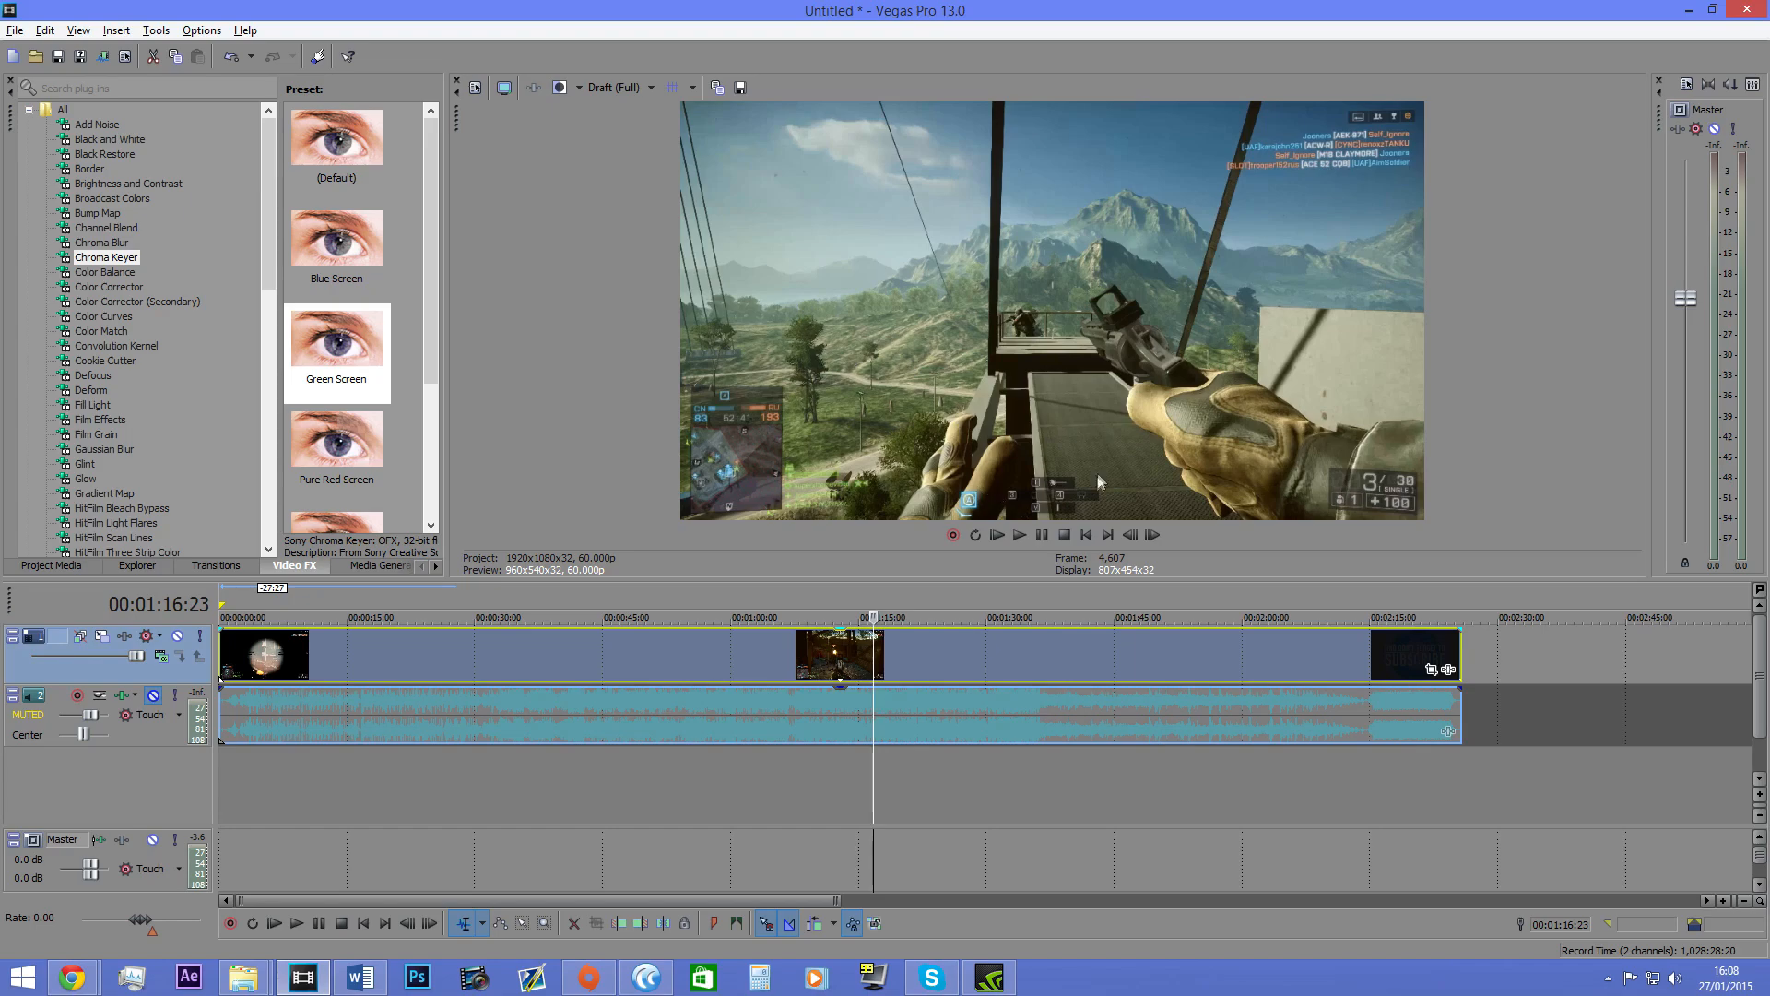
Step: Play the montage and compare the picture in Preview (Full) quality during playback, finishing on Draft (Full)
click(1042, 540)
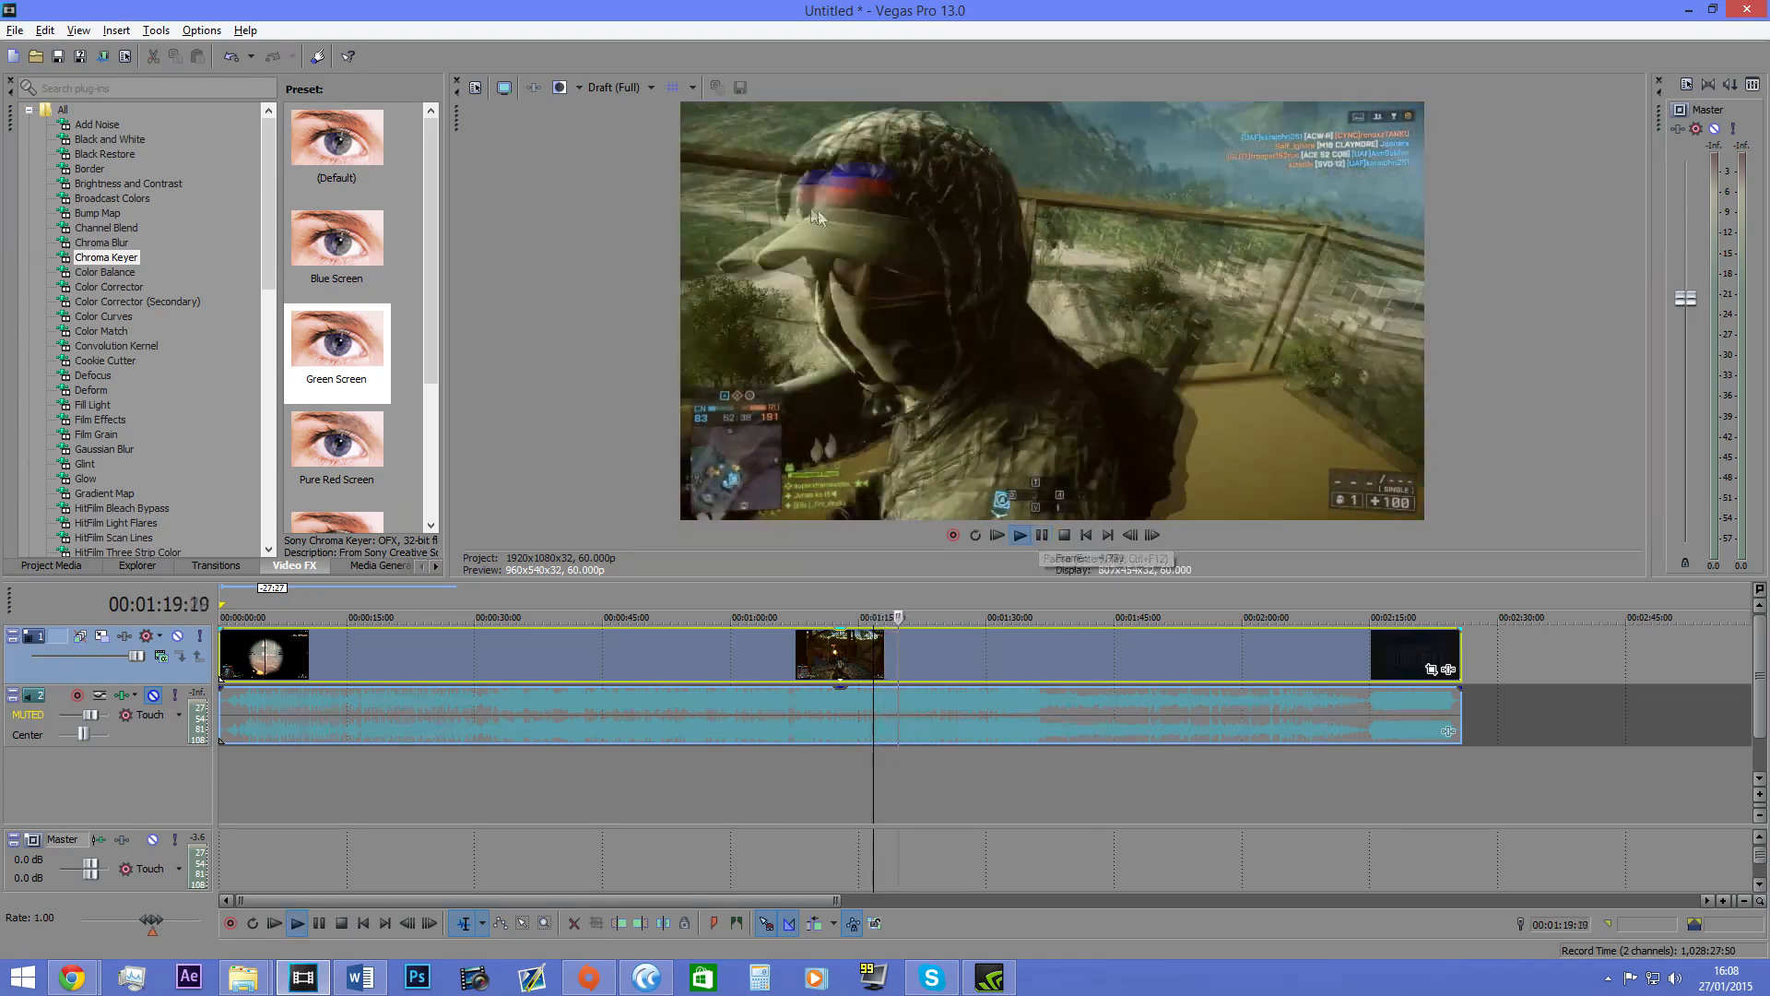
click(638, 87)
mouse_move(626, 136)
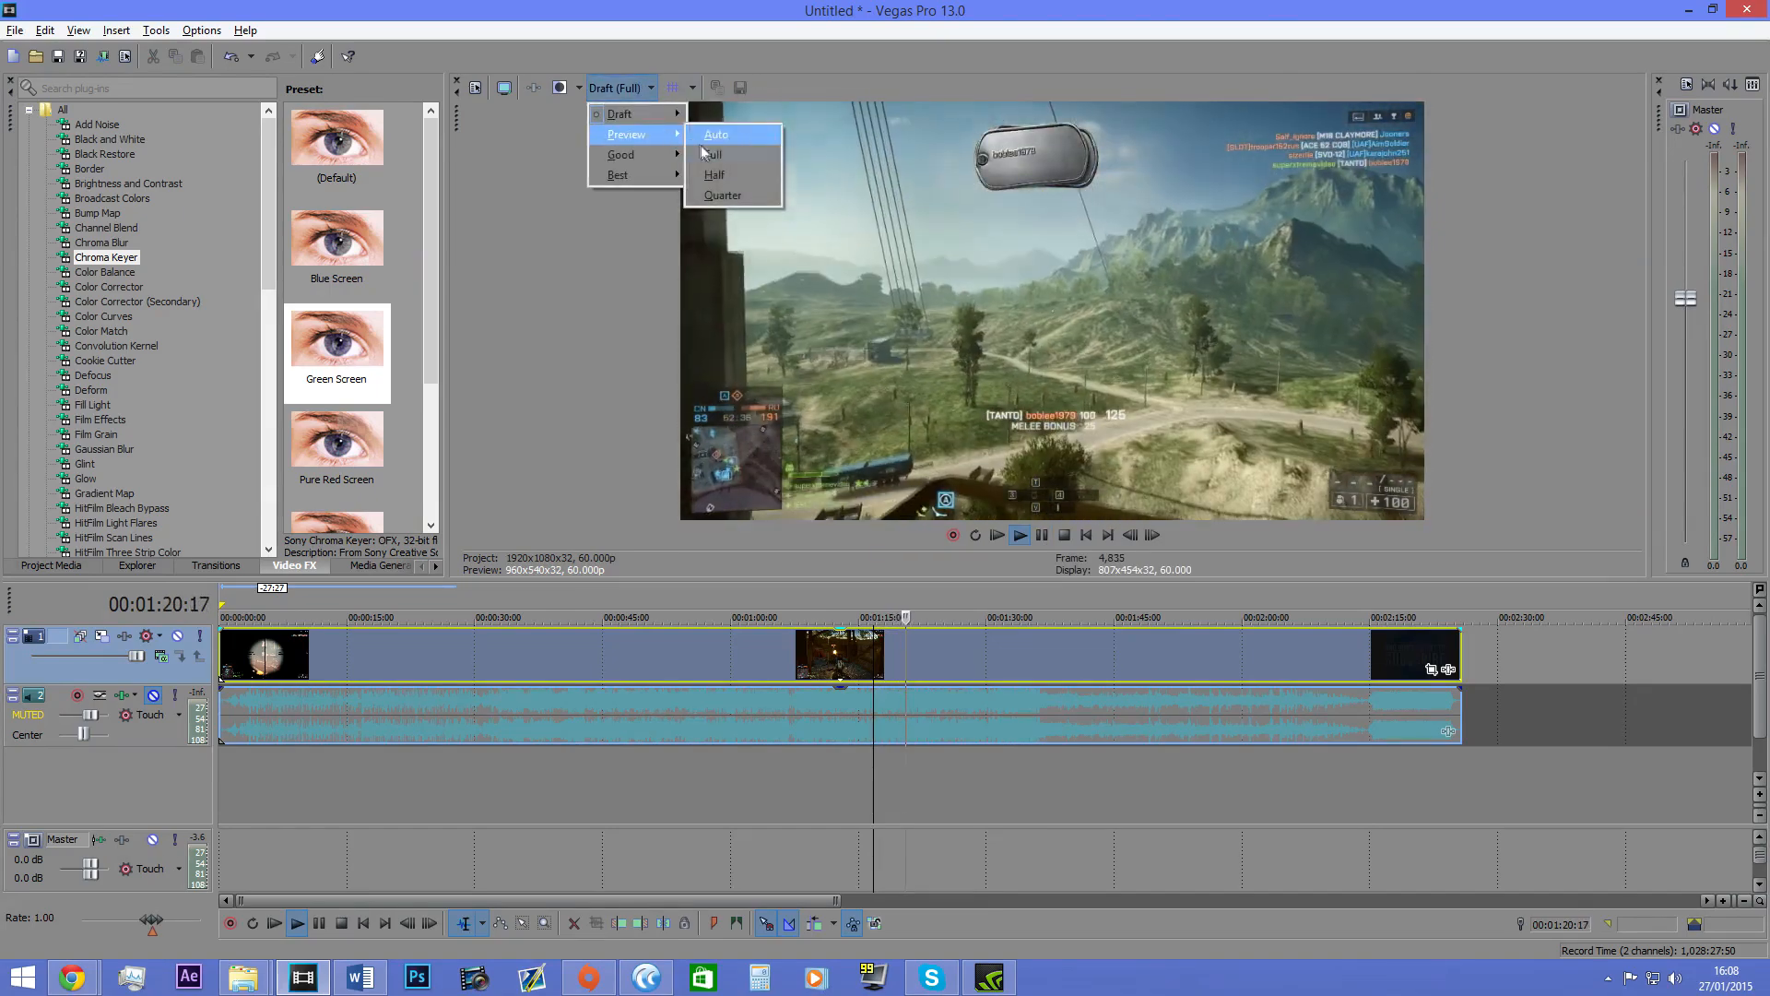
click(706, 155)
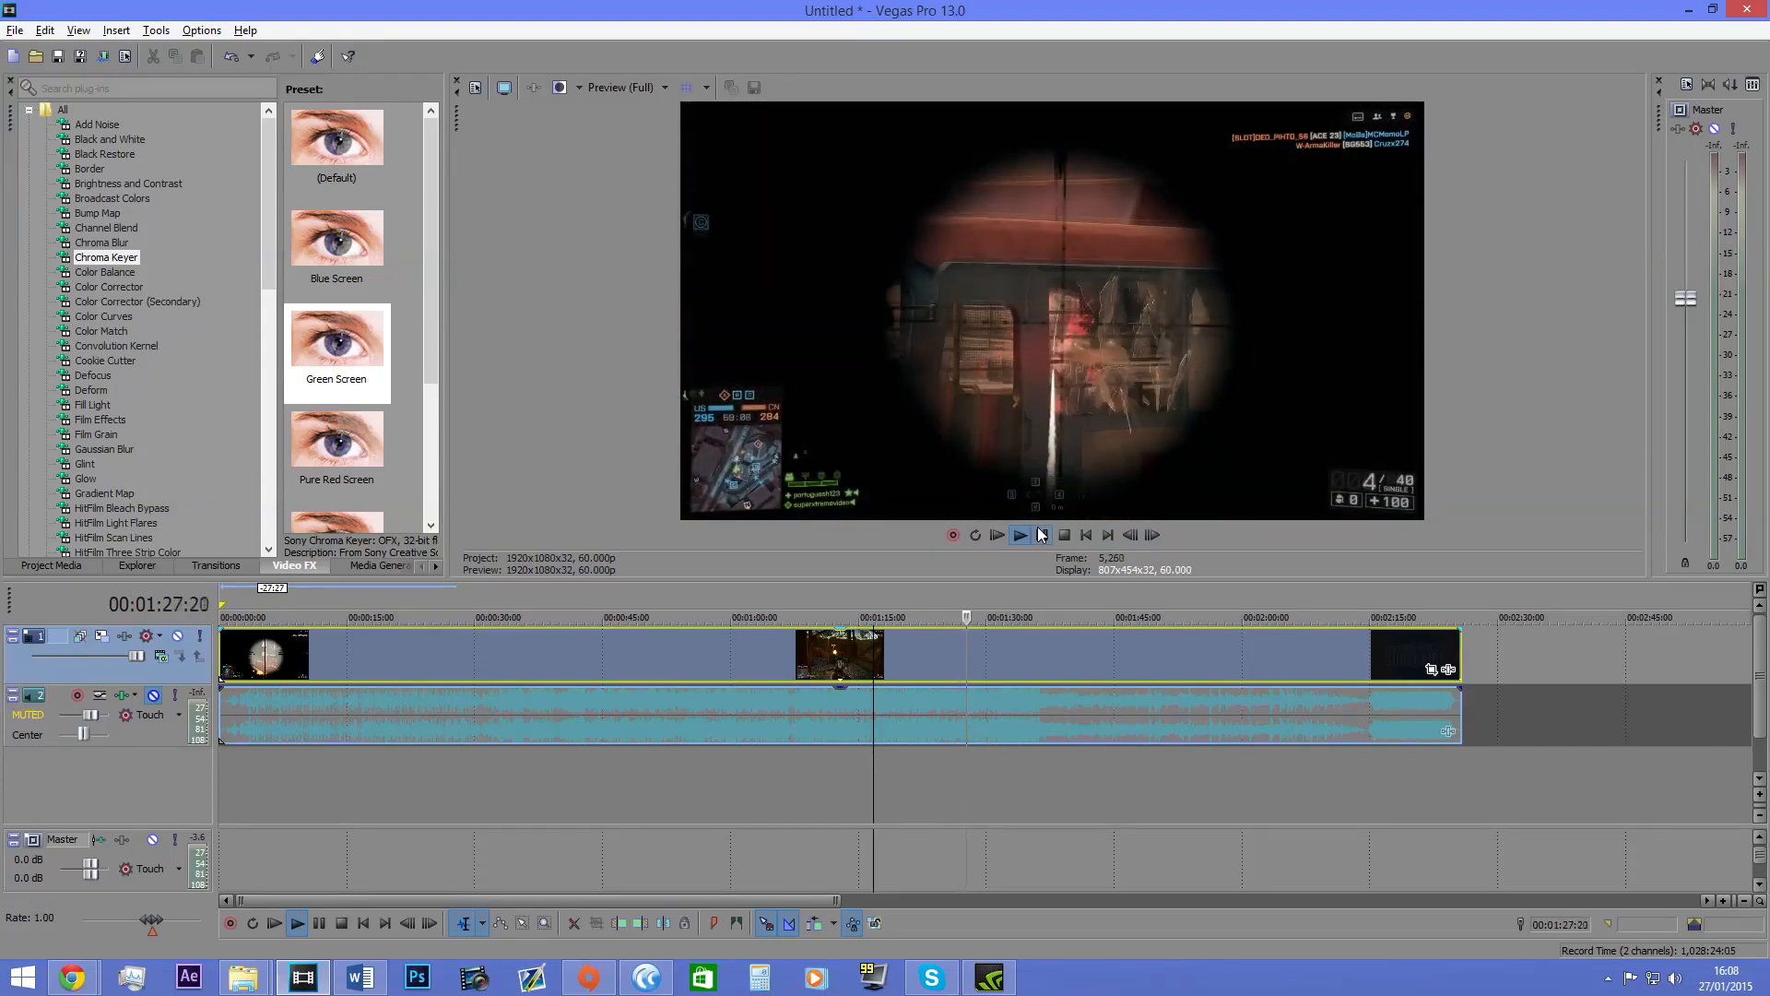
click(626, 87)
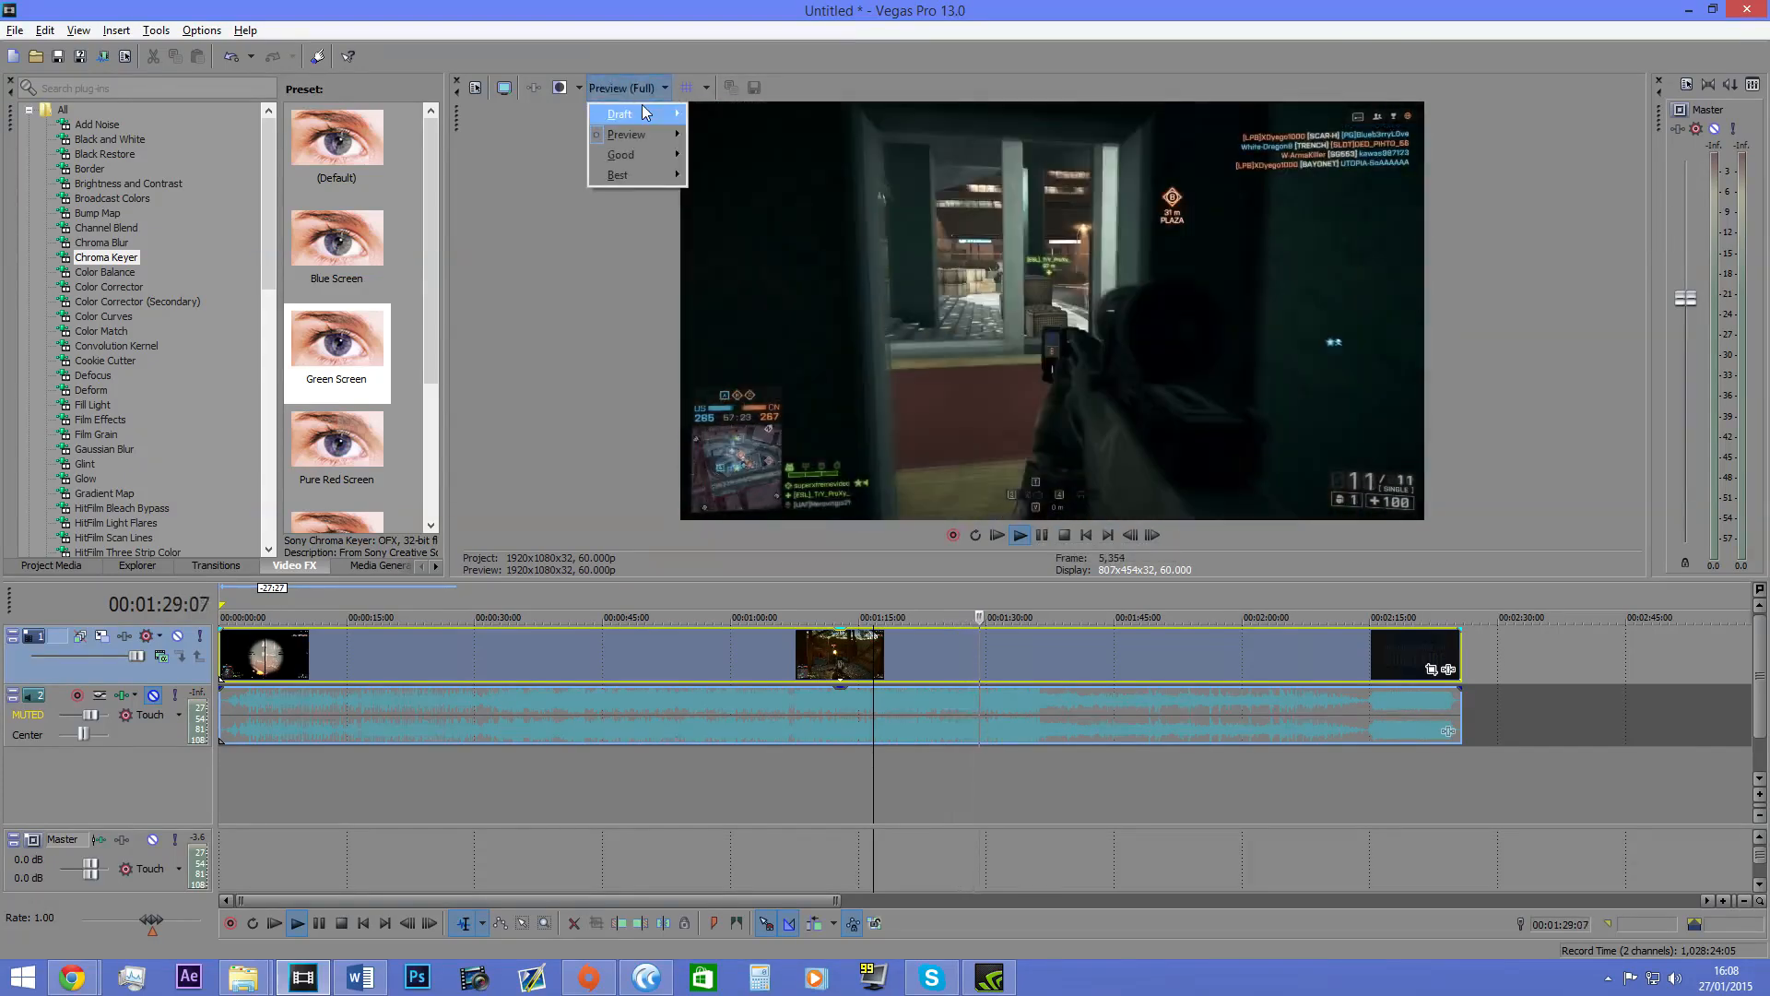
mouse_move(663, 114)
click(710, 133)
click(644, 87)
click(644, 87)
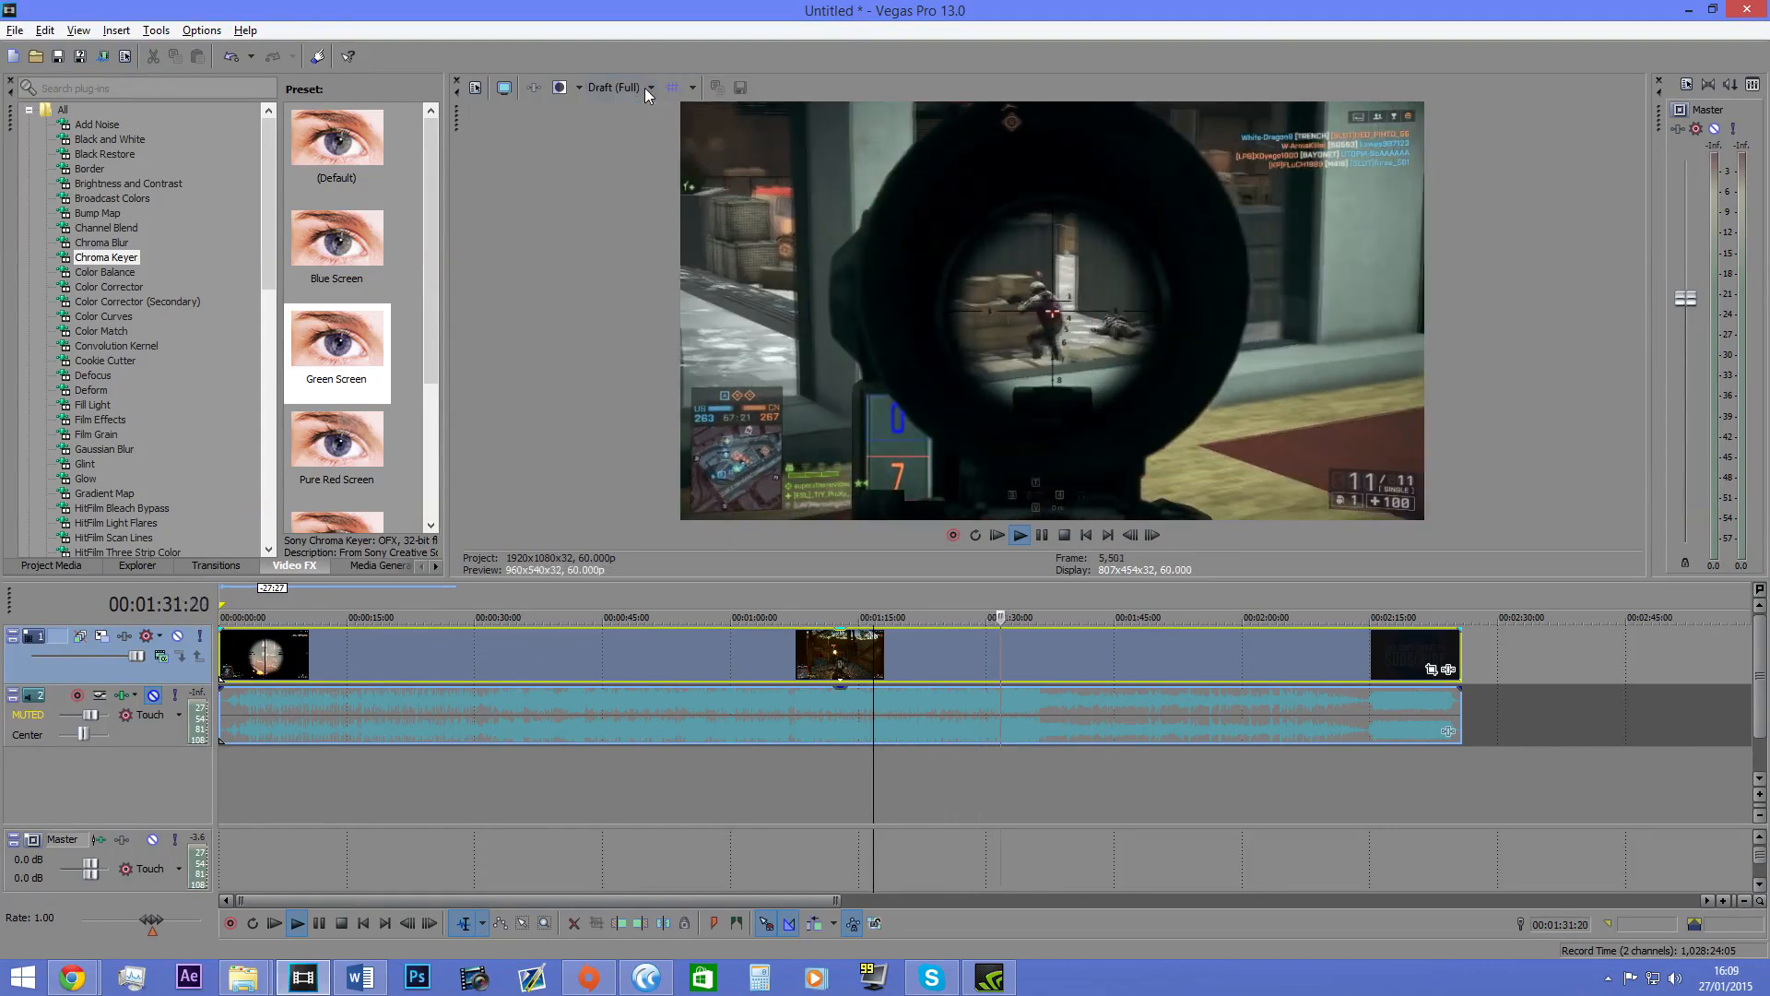
Step: Try Draft (Half) preview quality during playback, pause the montage, and restore Draft (Full)
click(618, 88)
mouse_move(645, 113)
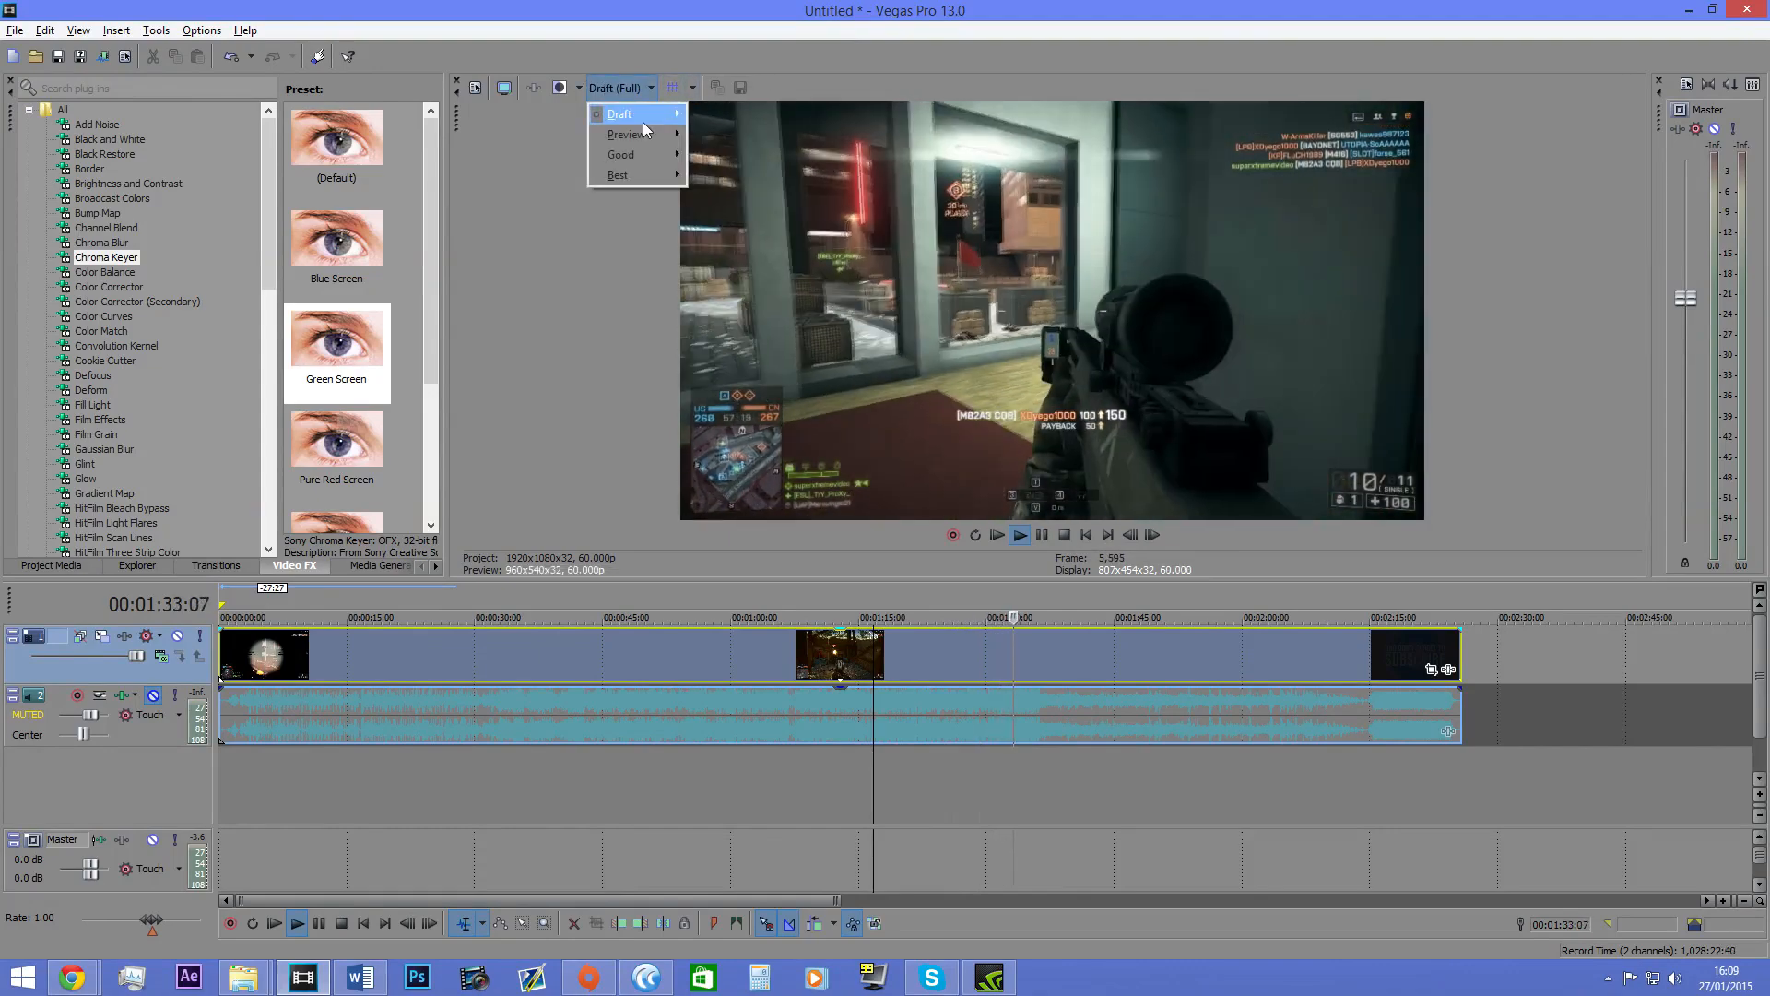
click(715, 154)
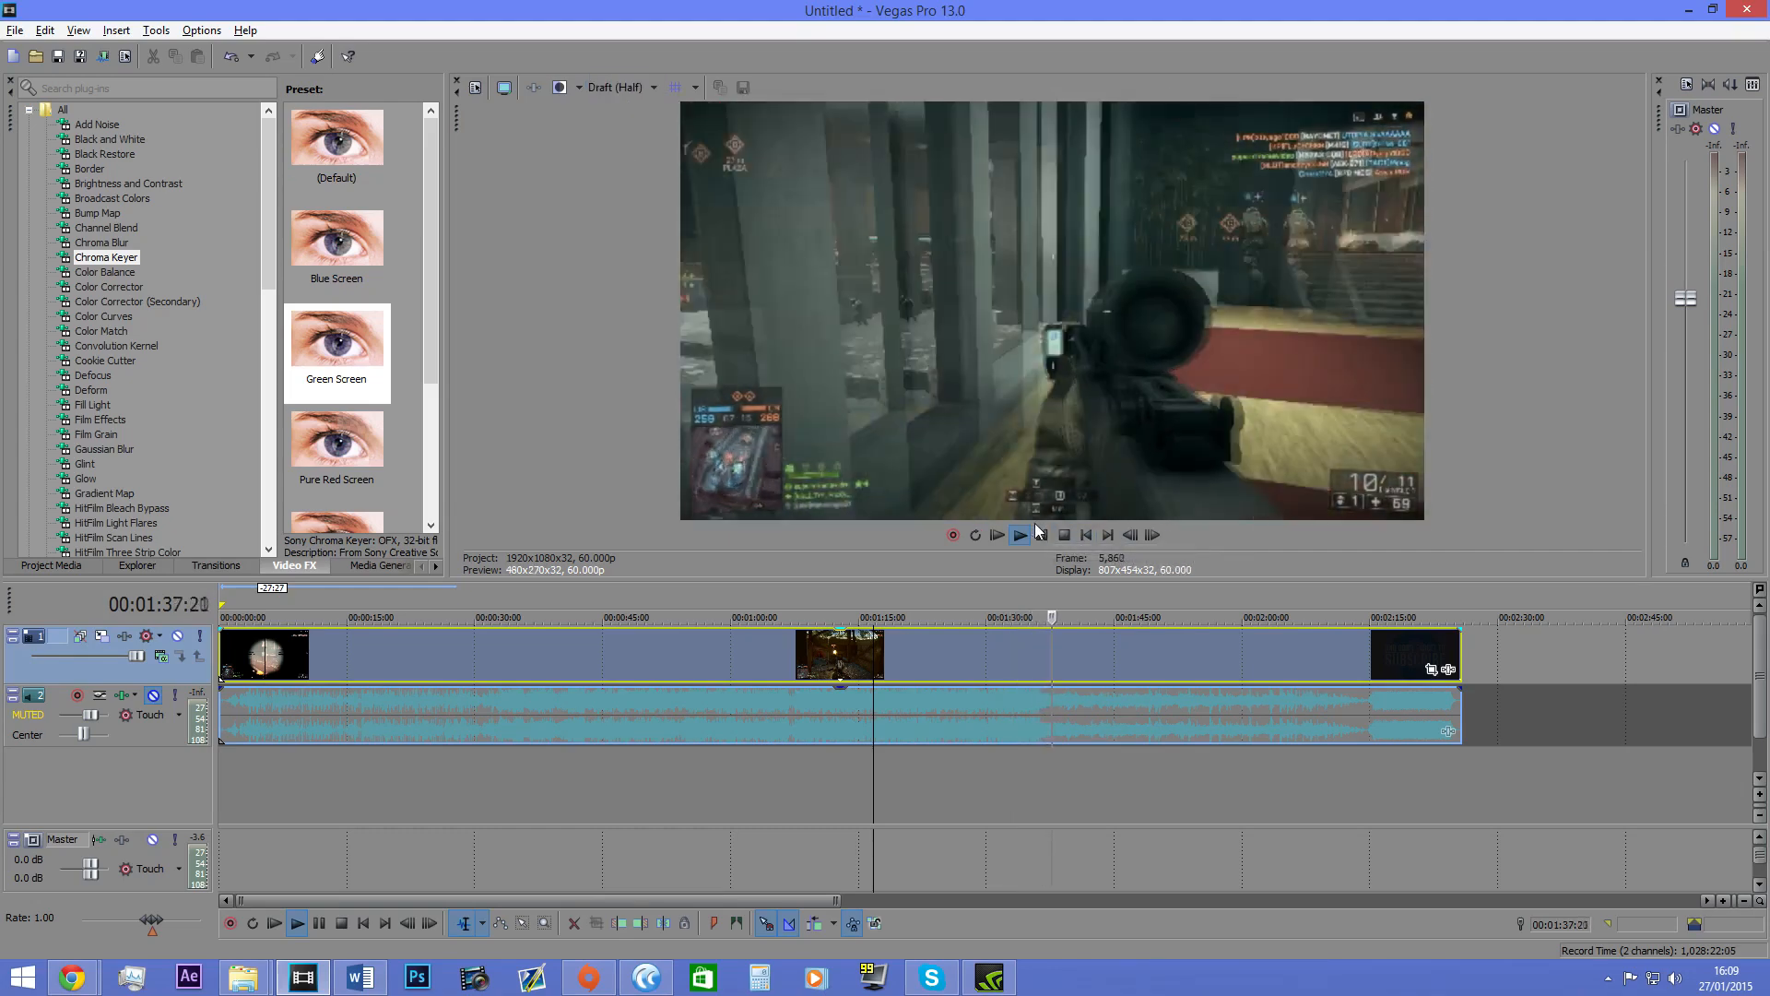
click(1042, 535)
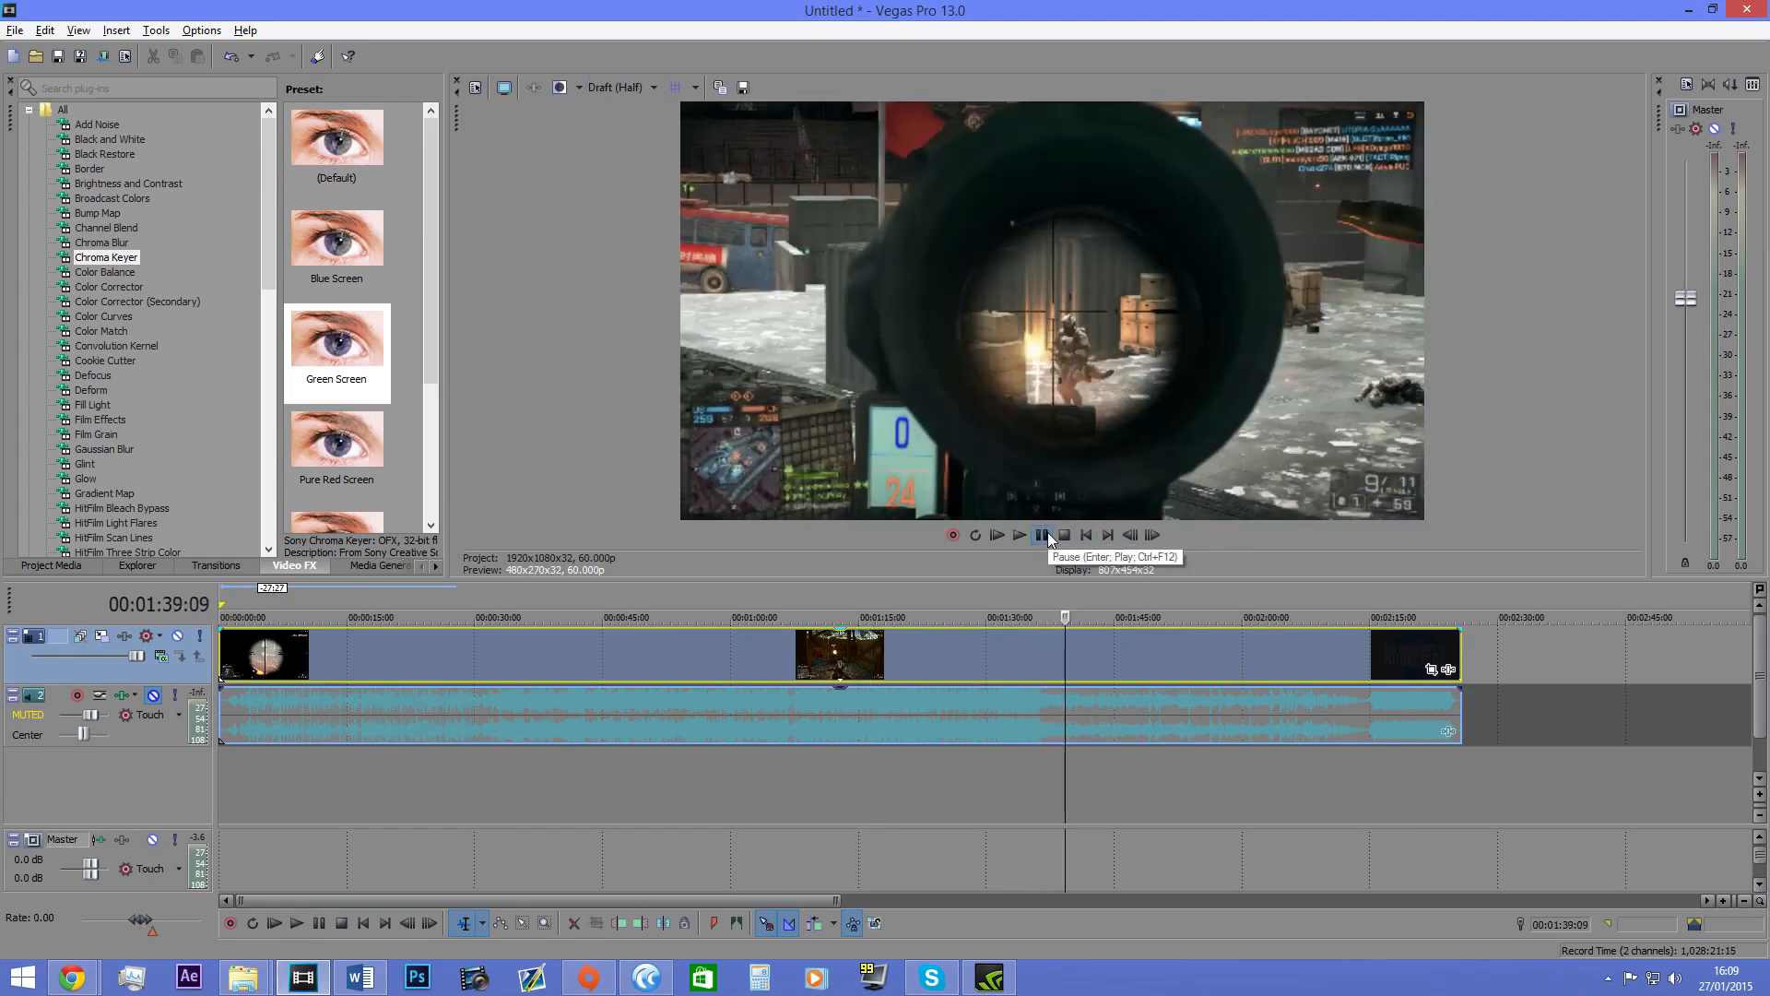
click(646, 88)
mouse_move(636, 114)
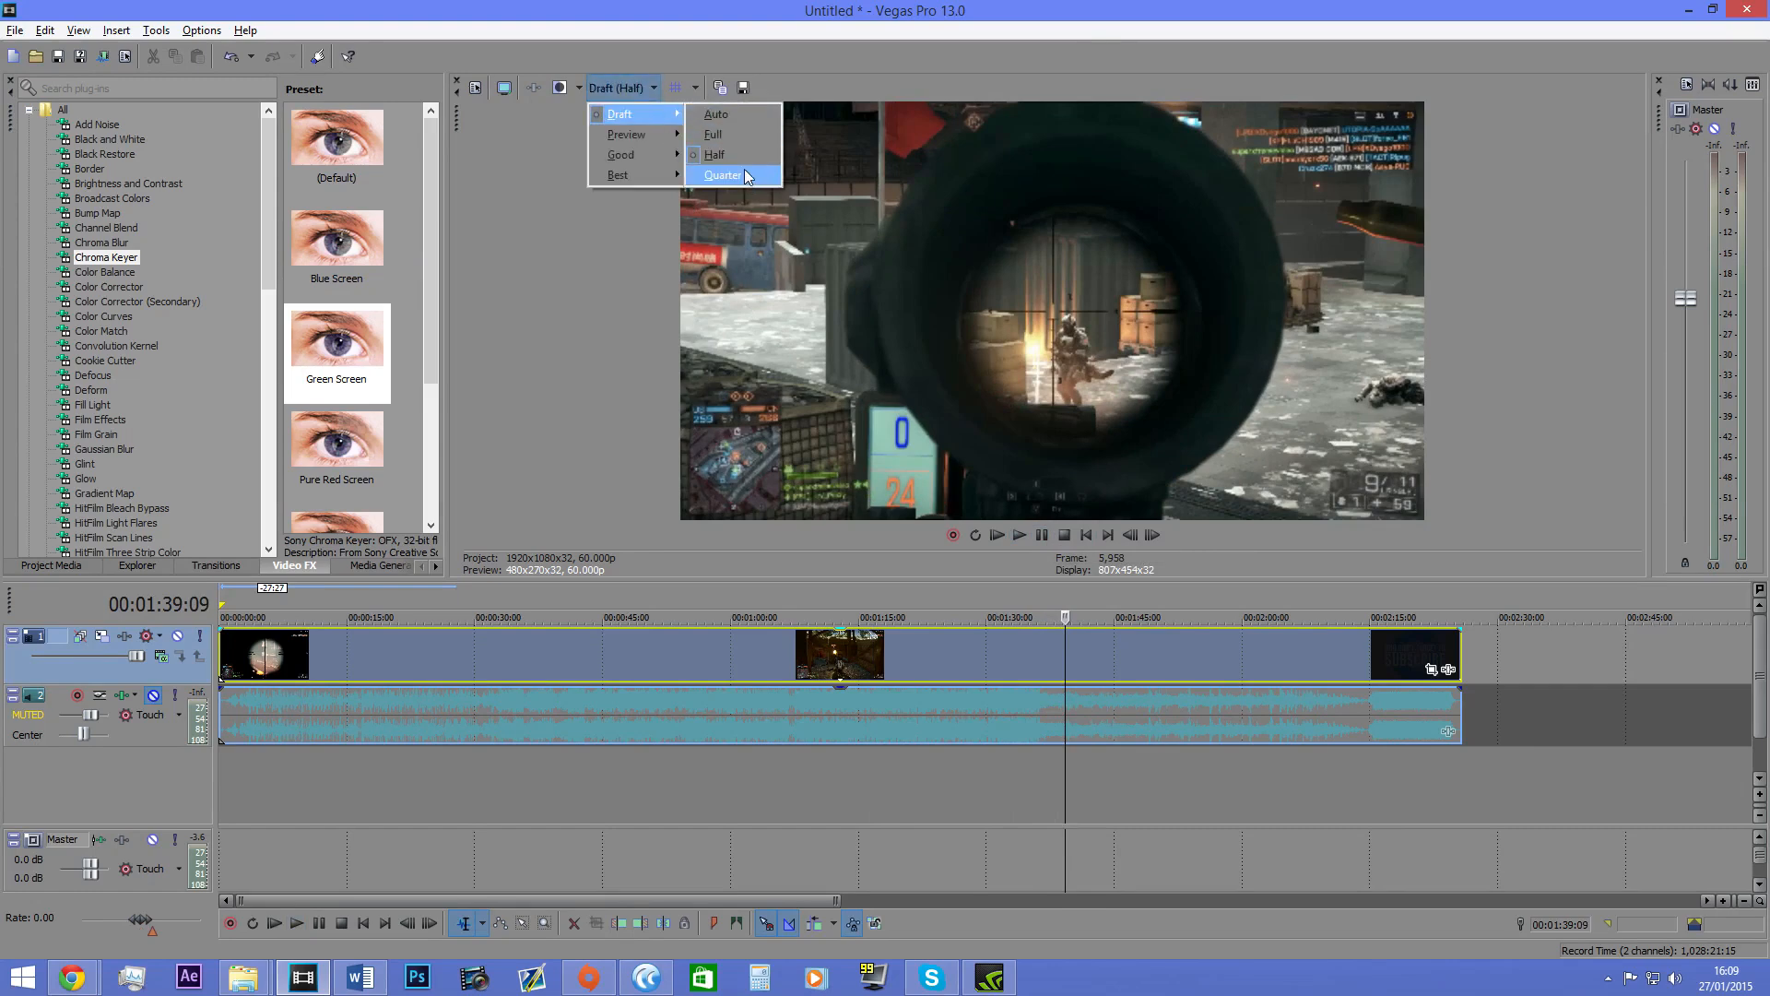
click(720, 138)
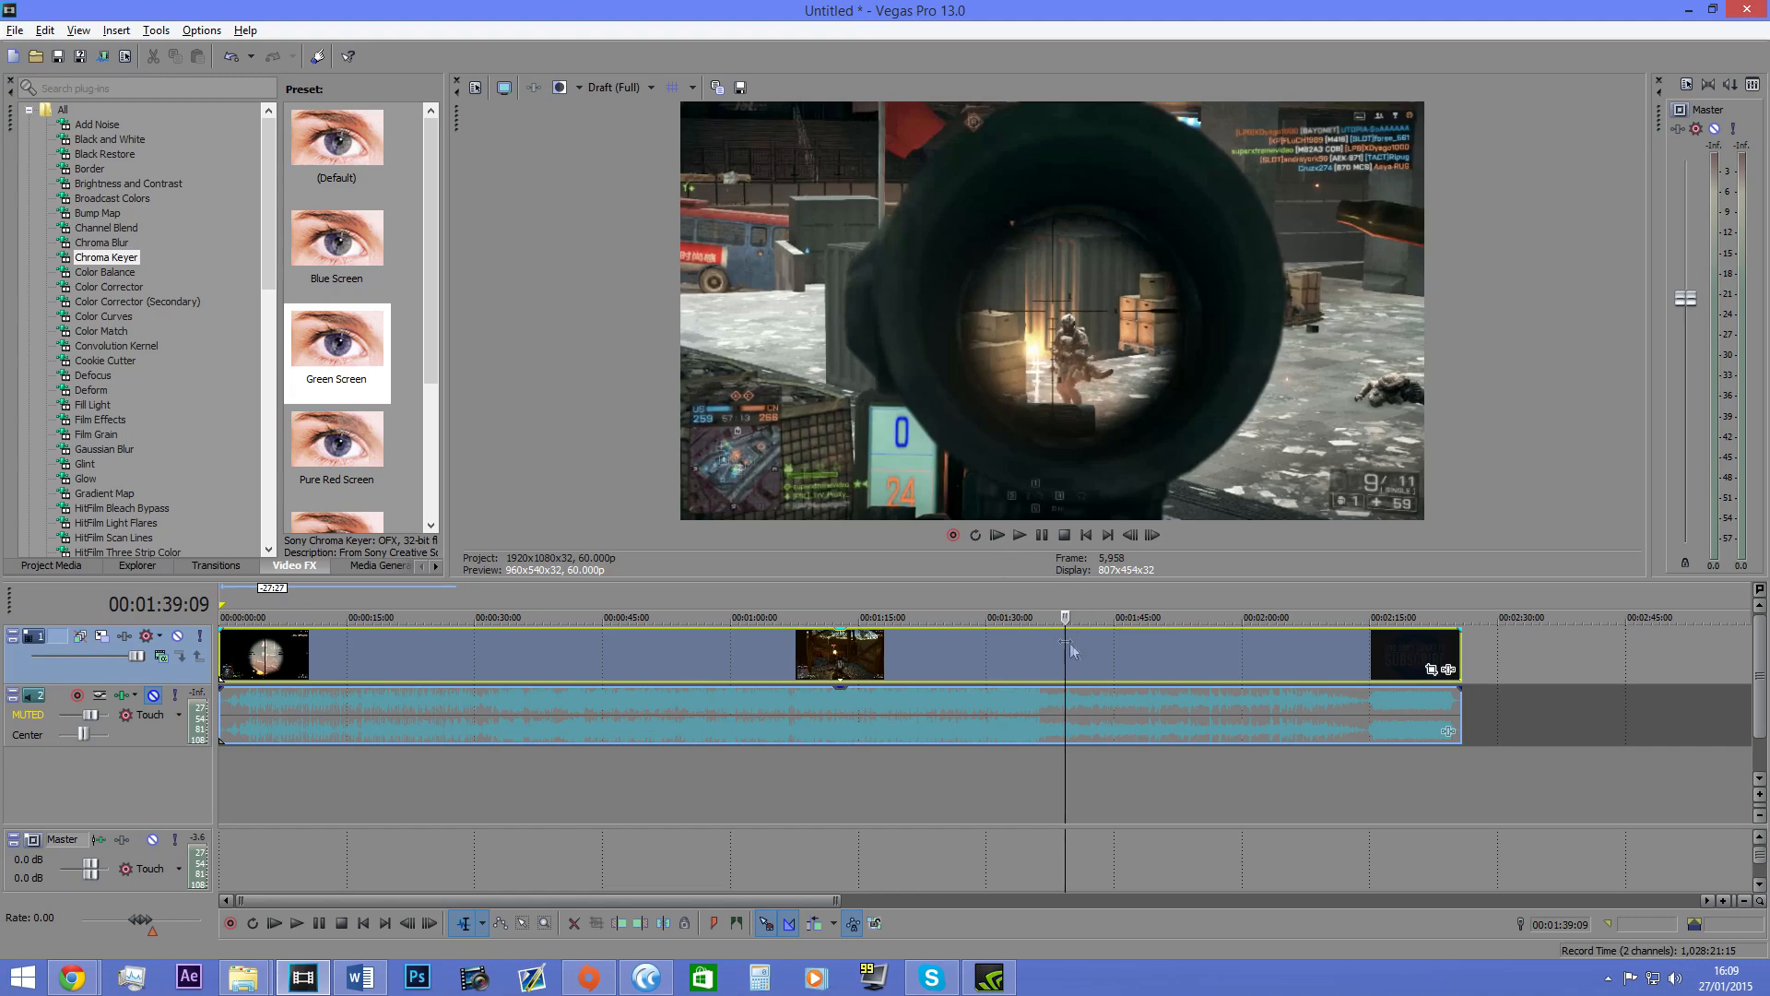
Step: Move the cursor to 00:01:34:18, switch to Olympus Sonority to check the audio recording, and return to Vegas Pro
drag(1065, 660, 1023, 668)
scroll(864, 648, down, 3)
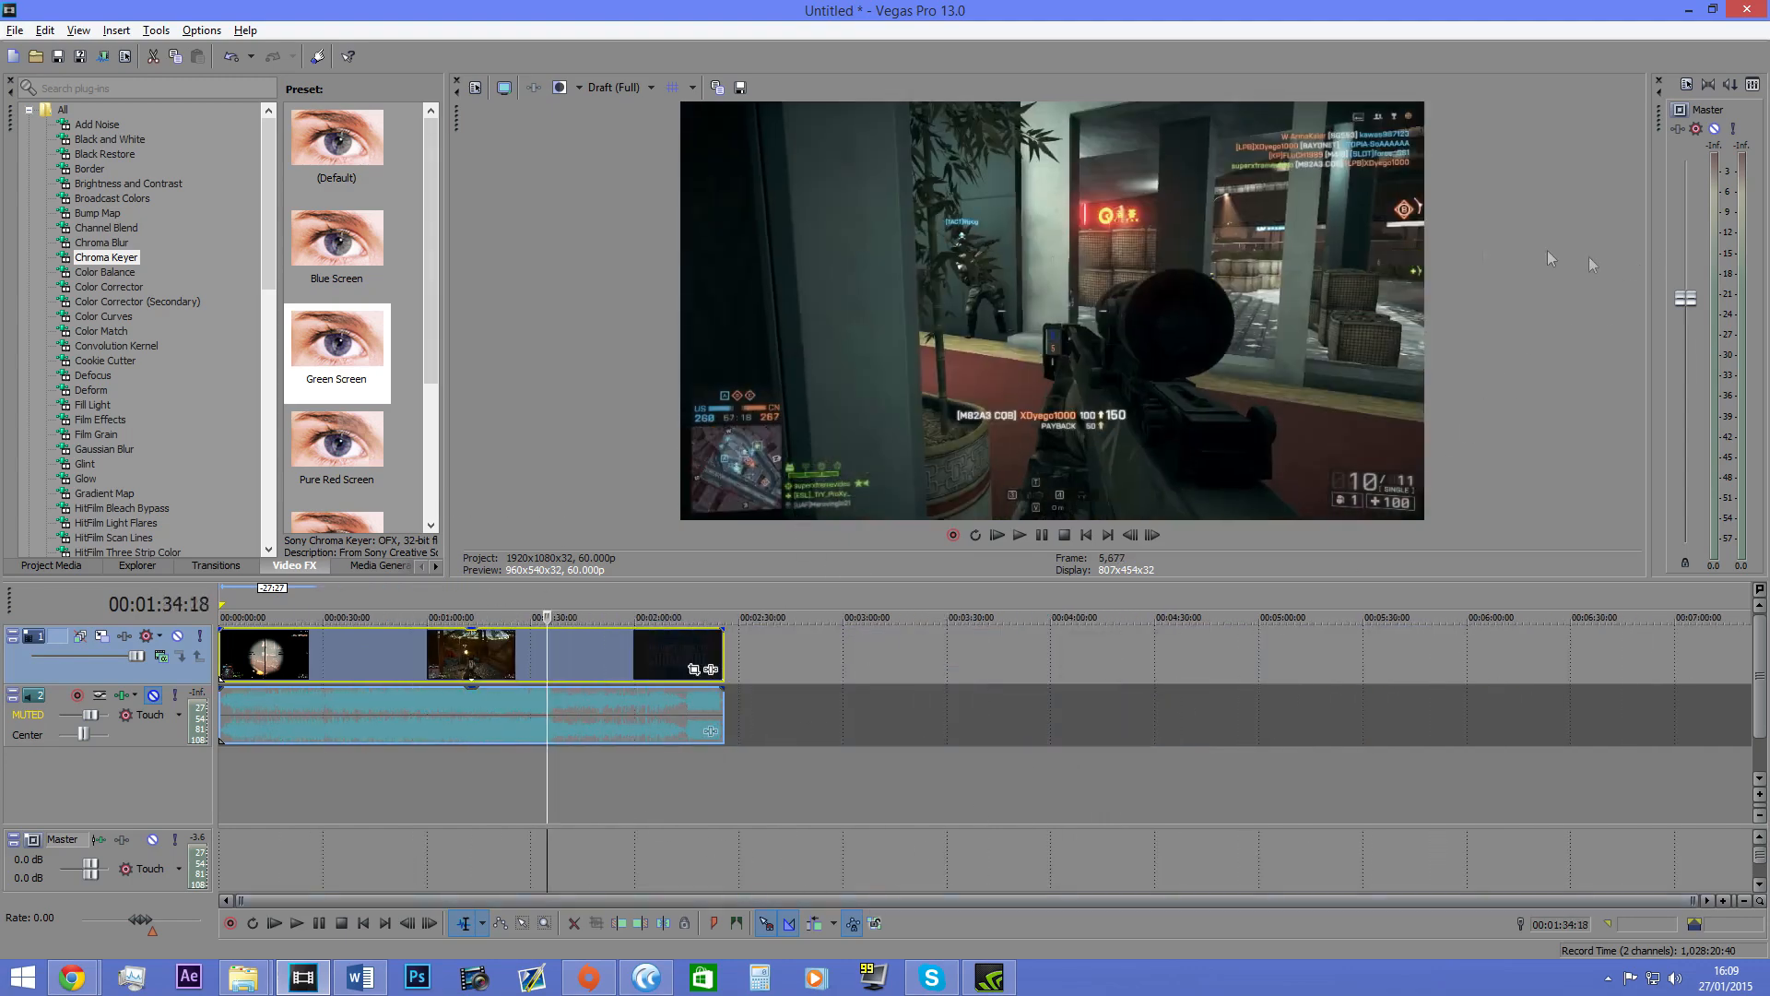
click(645, 977)
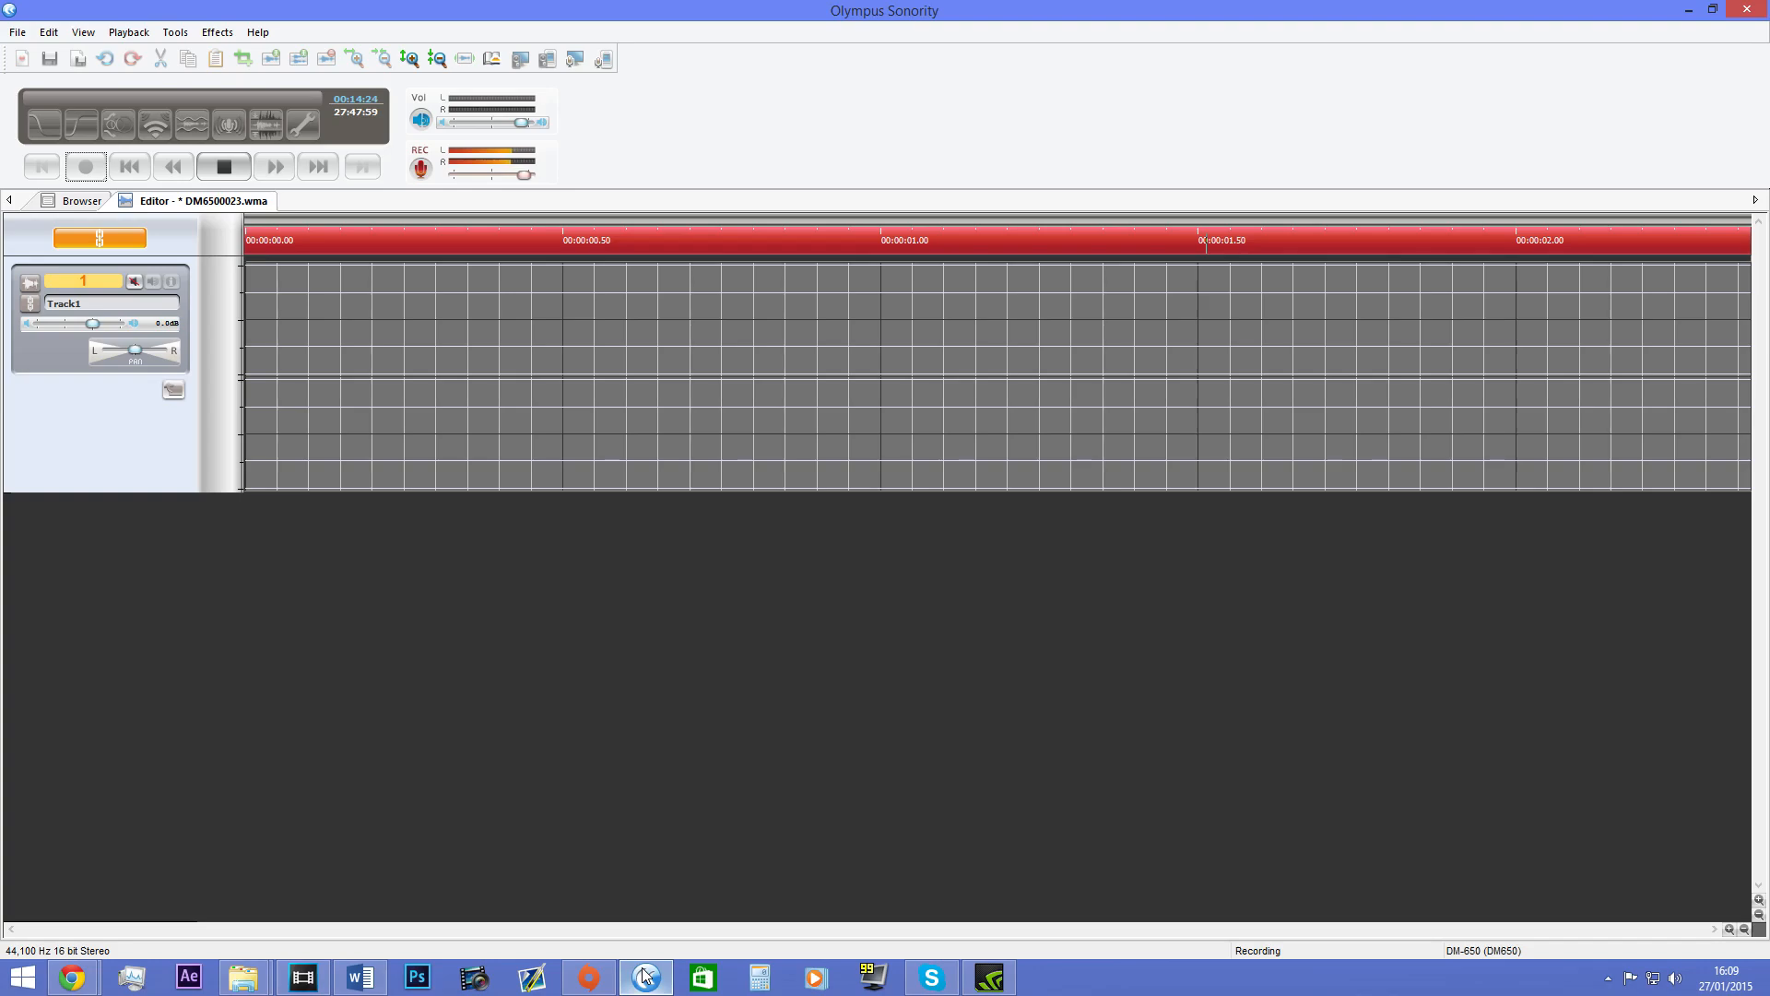
click(645, 975)
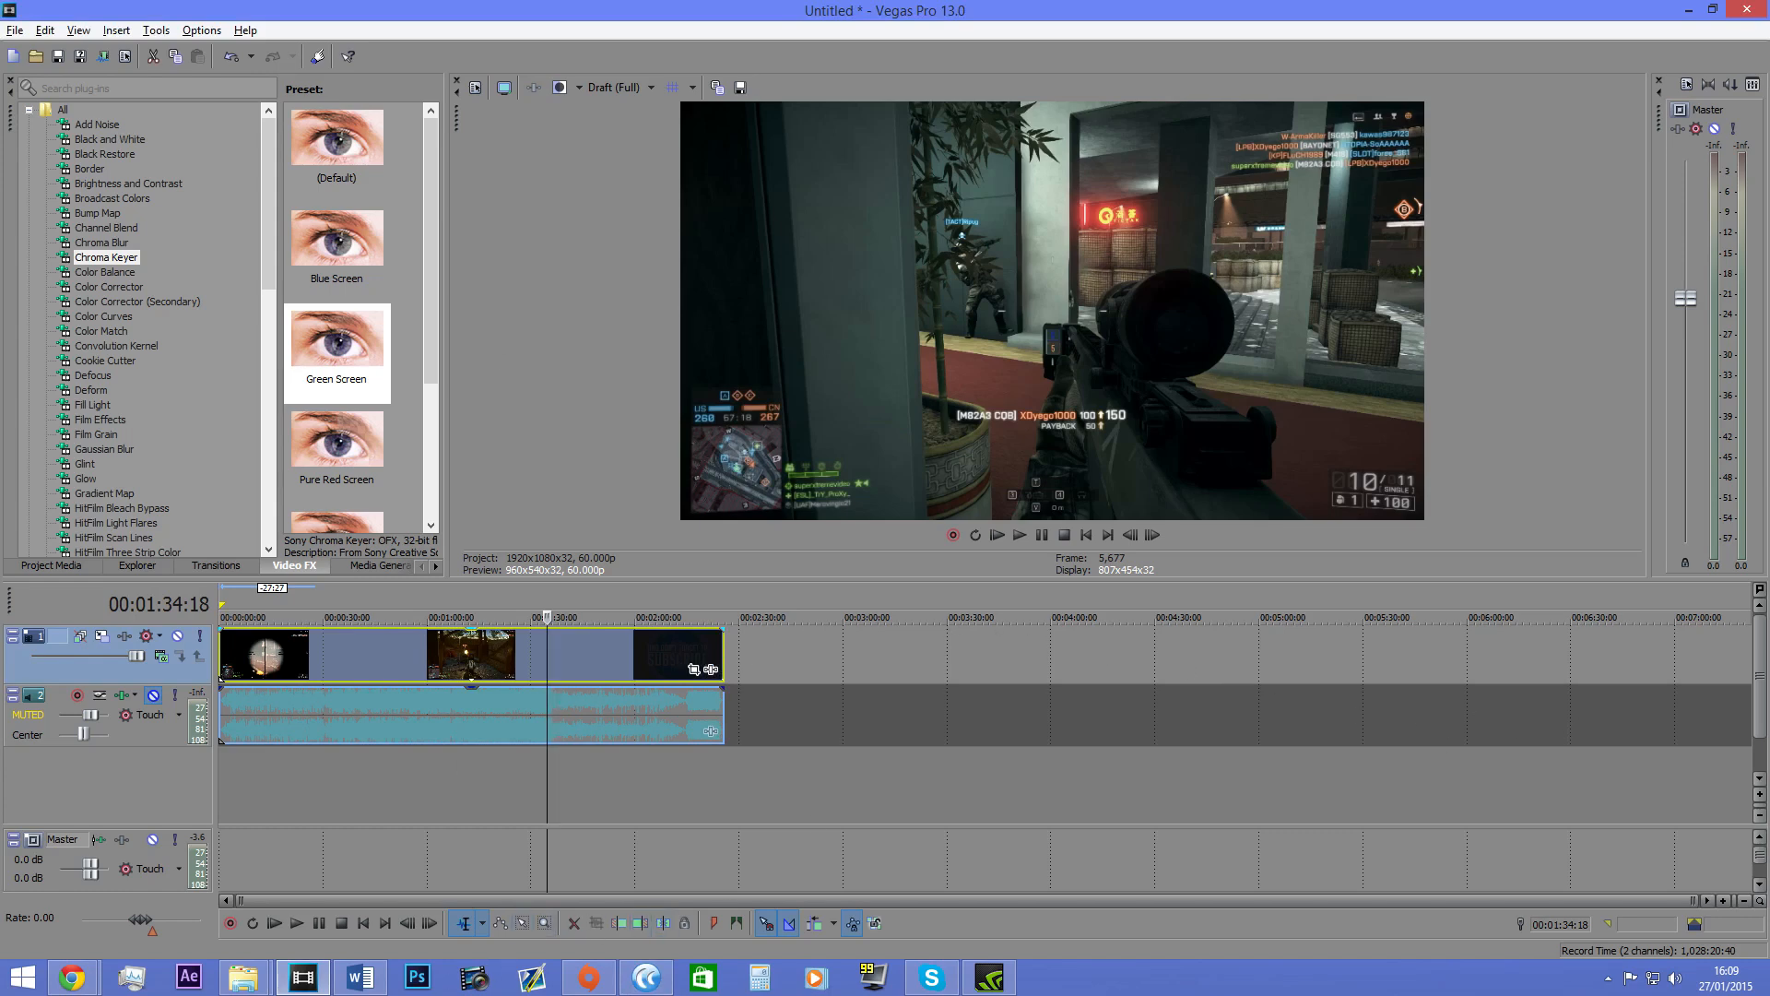
Step: Widen the track headers and delete the muted audio track beneath the montage video
click(251, 659)
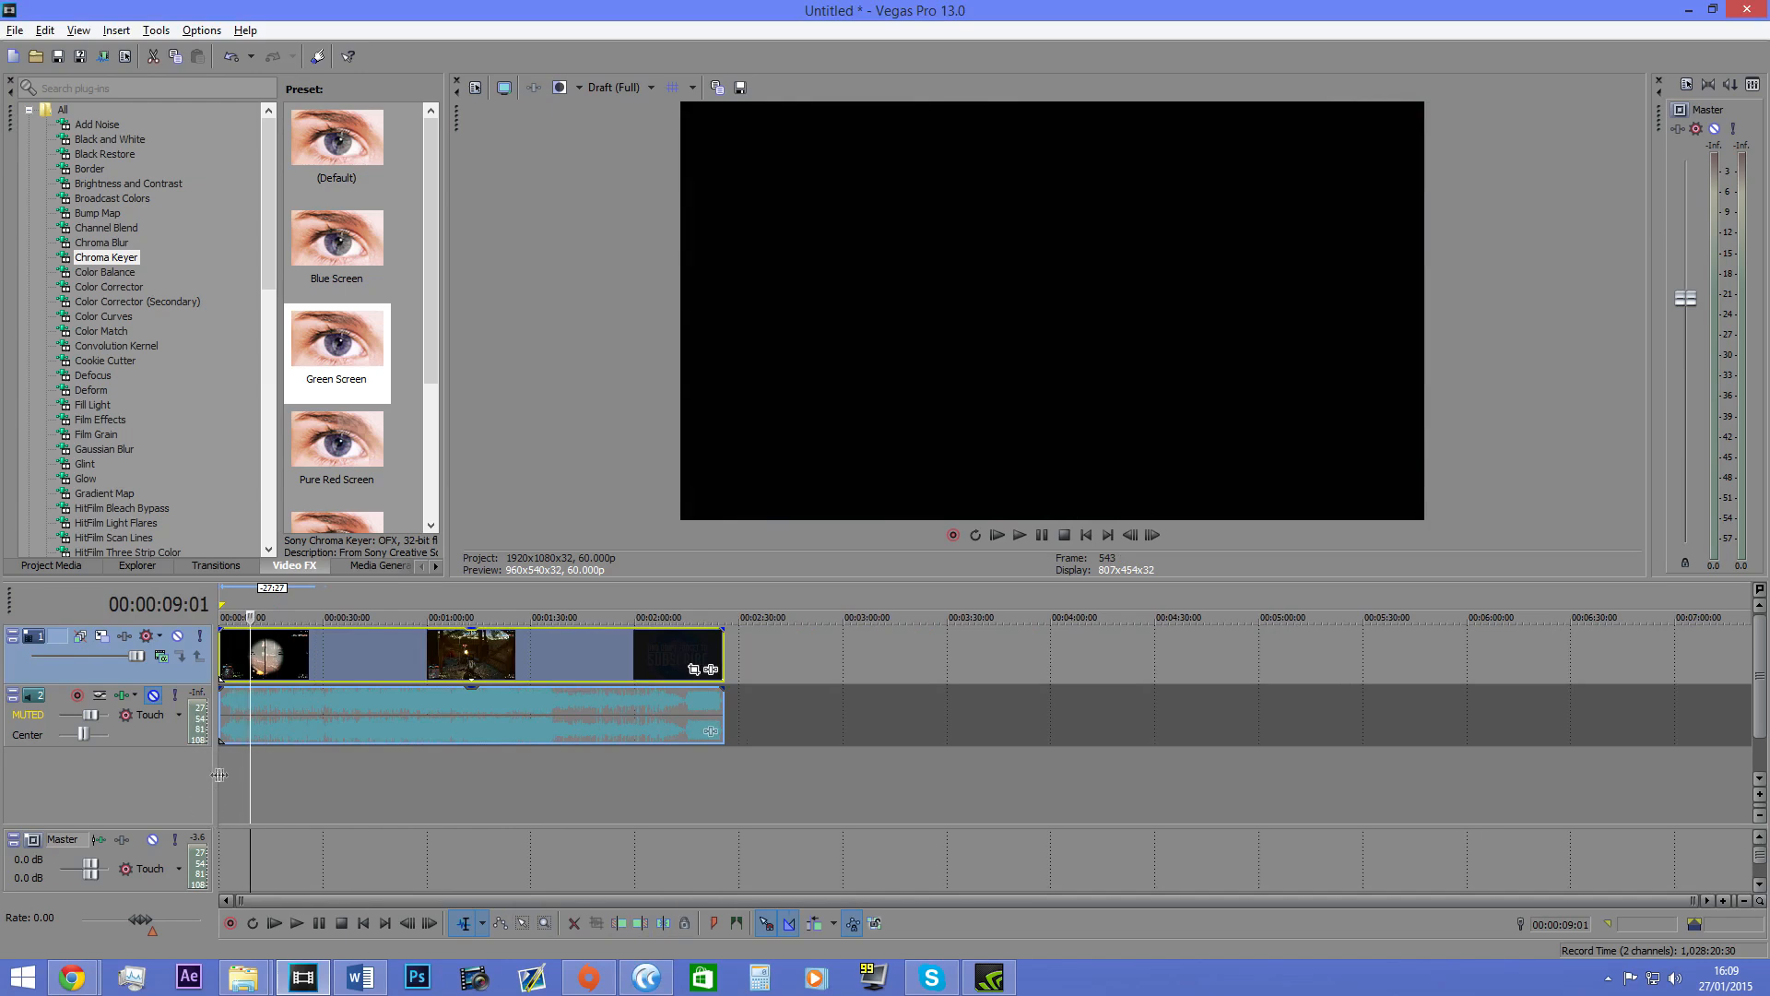
drag(213, 777, 232, 778)
click(170, 738)
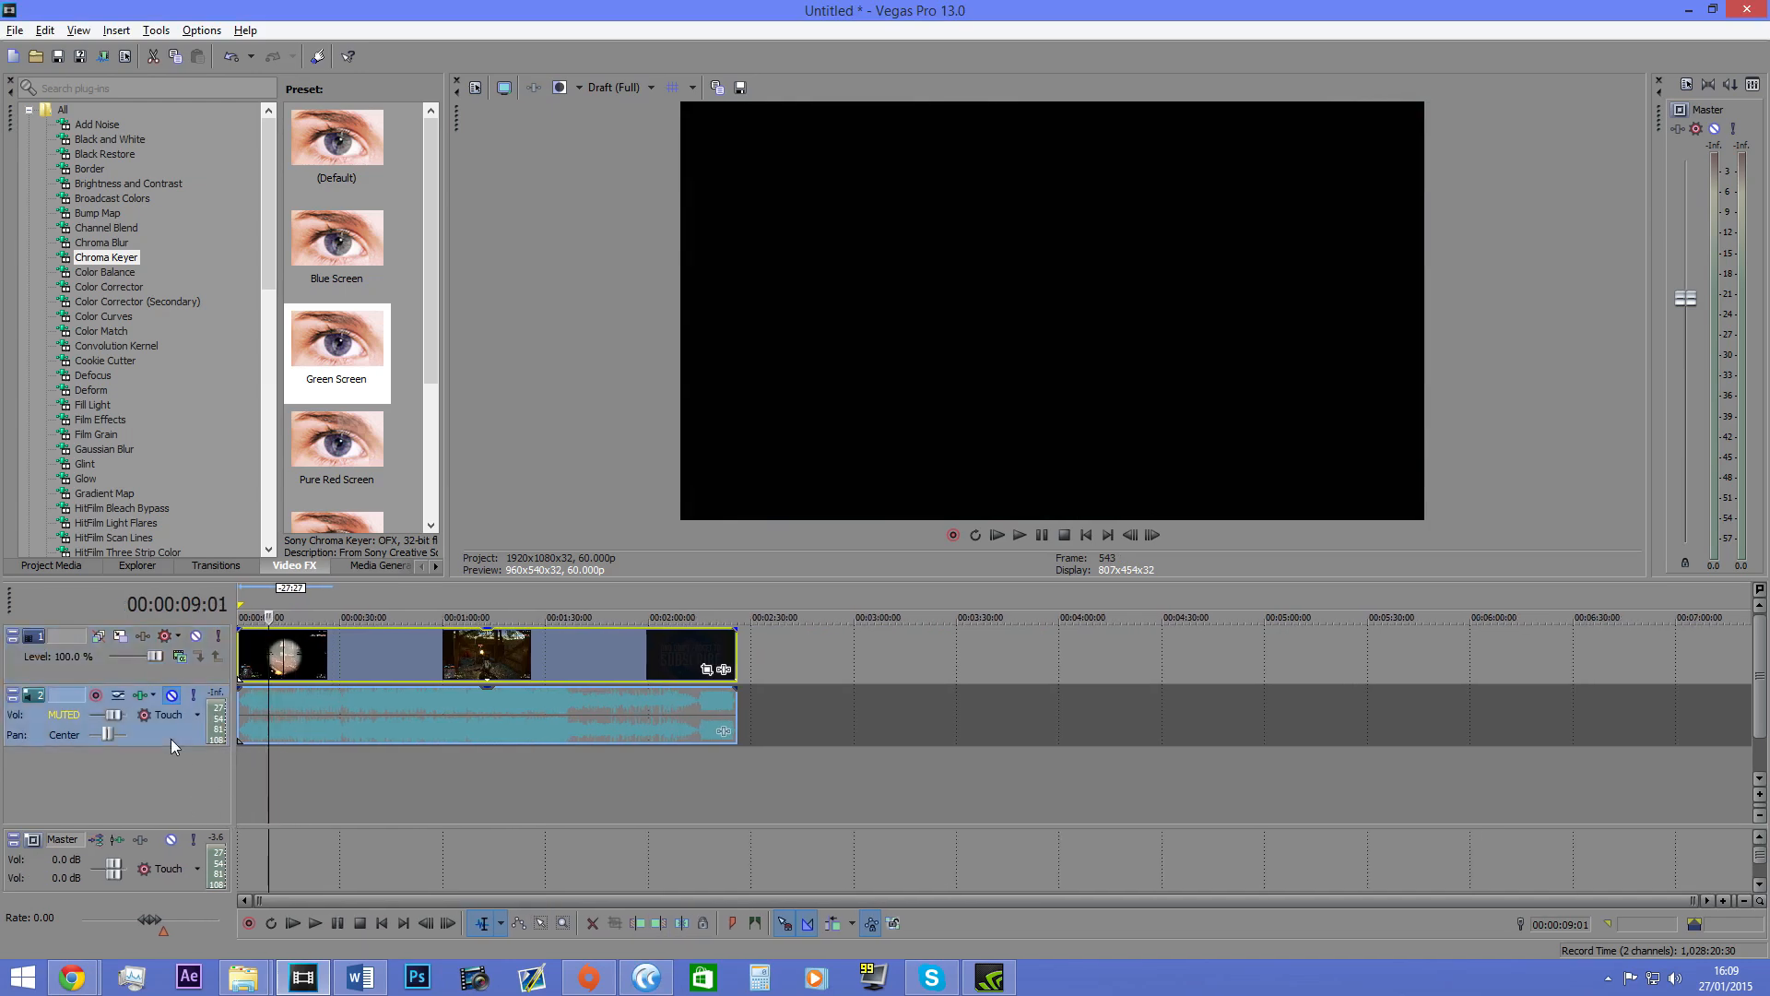
key(Delete)
click(141, 678)
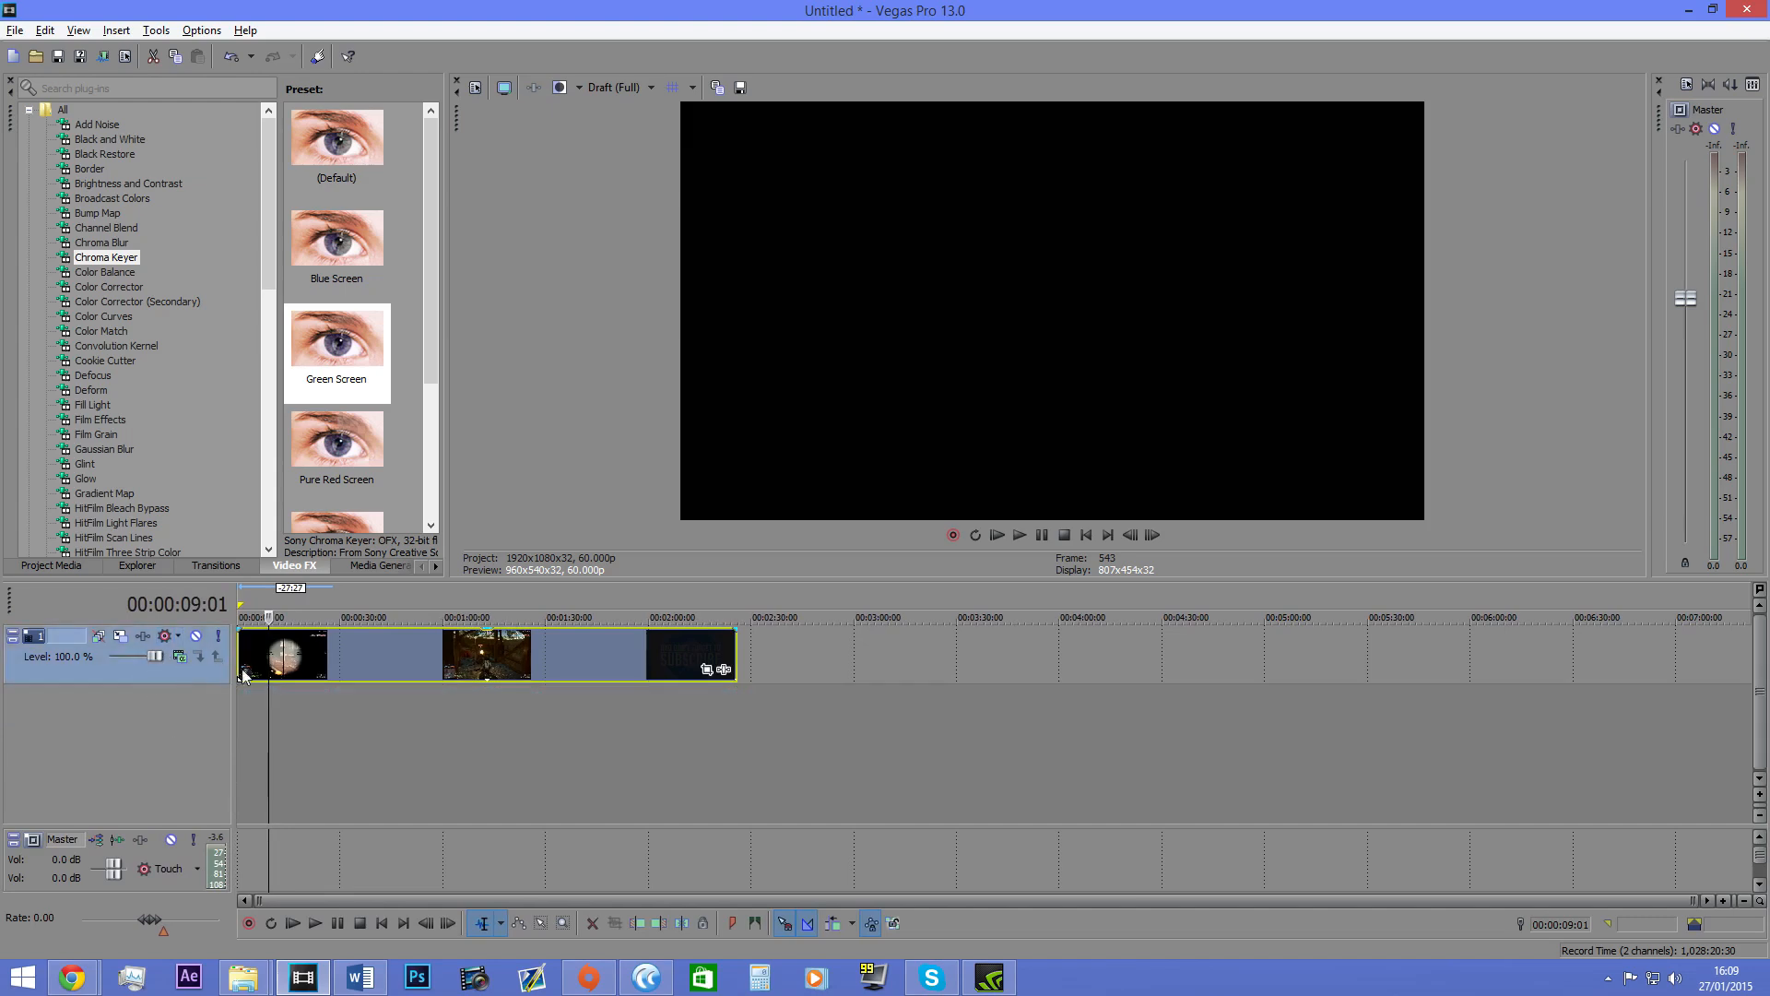
Step: Place the cursor at 00:00:46:09 and duplicate the montage's video track twice
click(315, 671)
click(395, 640)
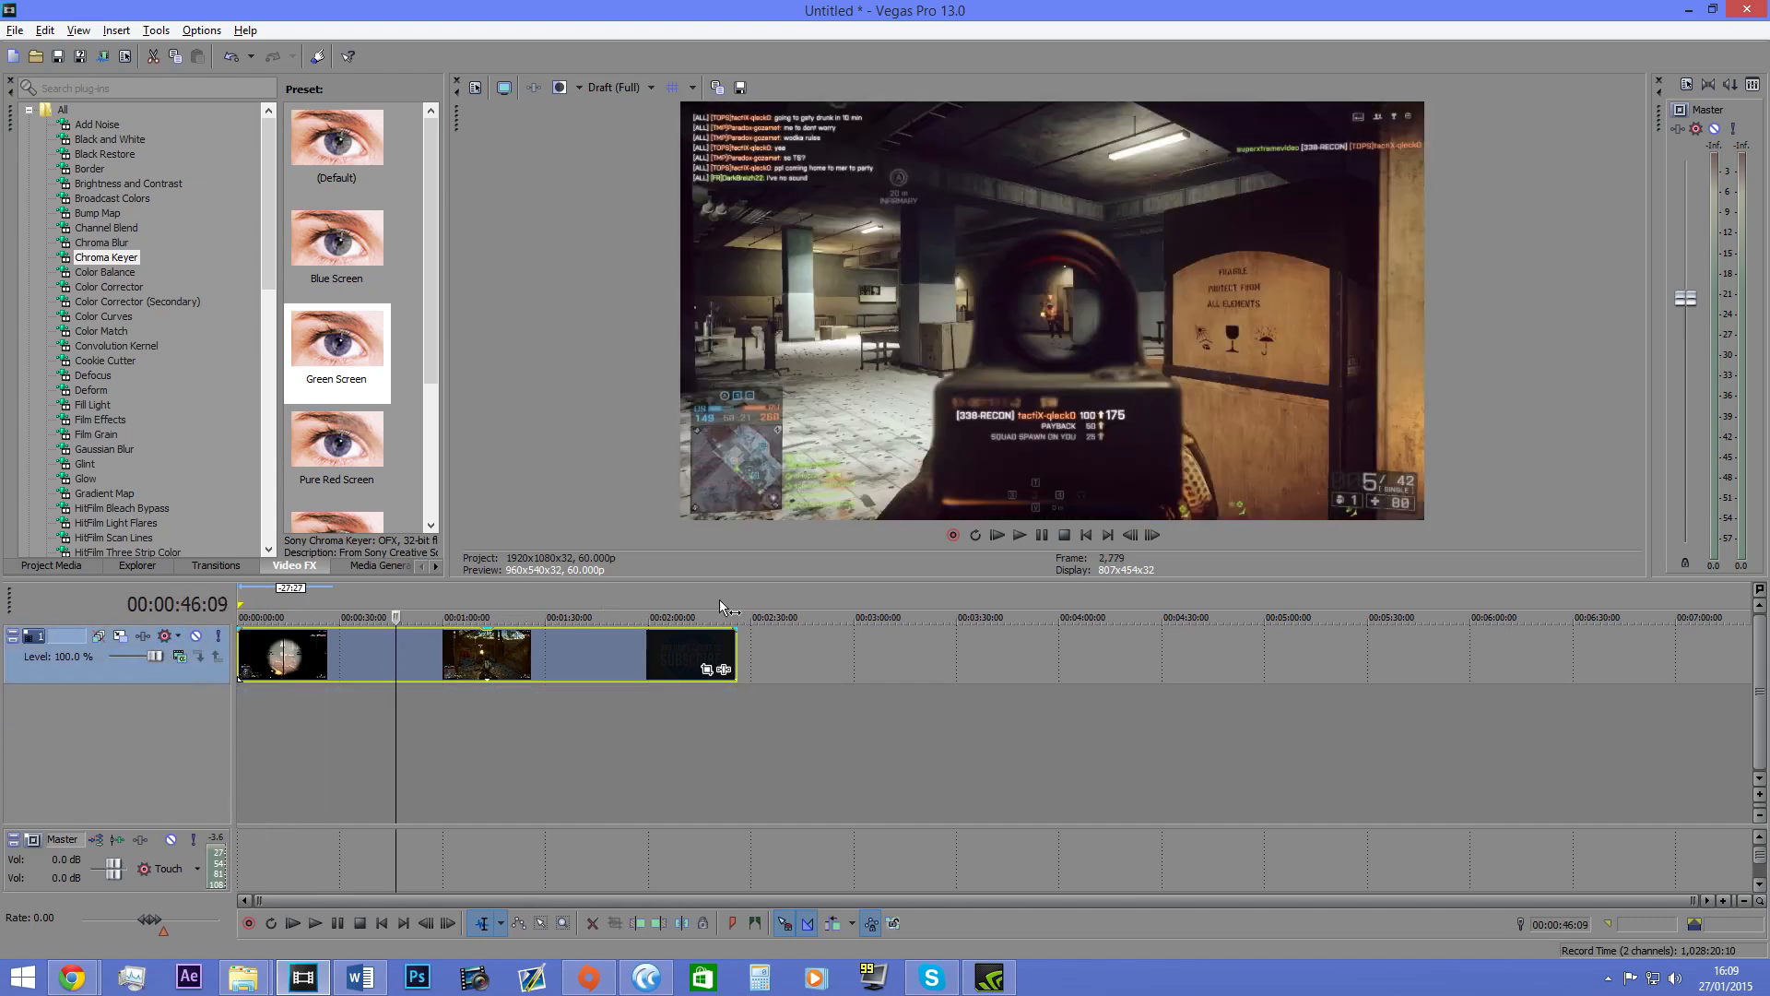
right_click(145, 675)
click(126, 668)
right_click(125, 668)
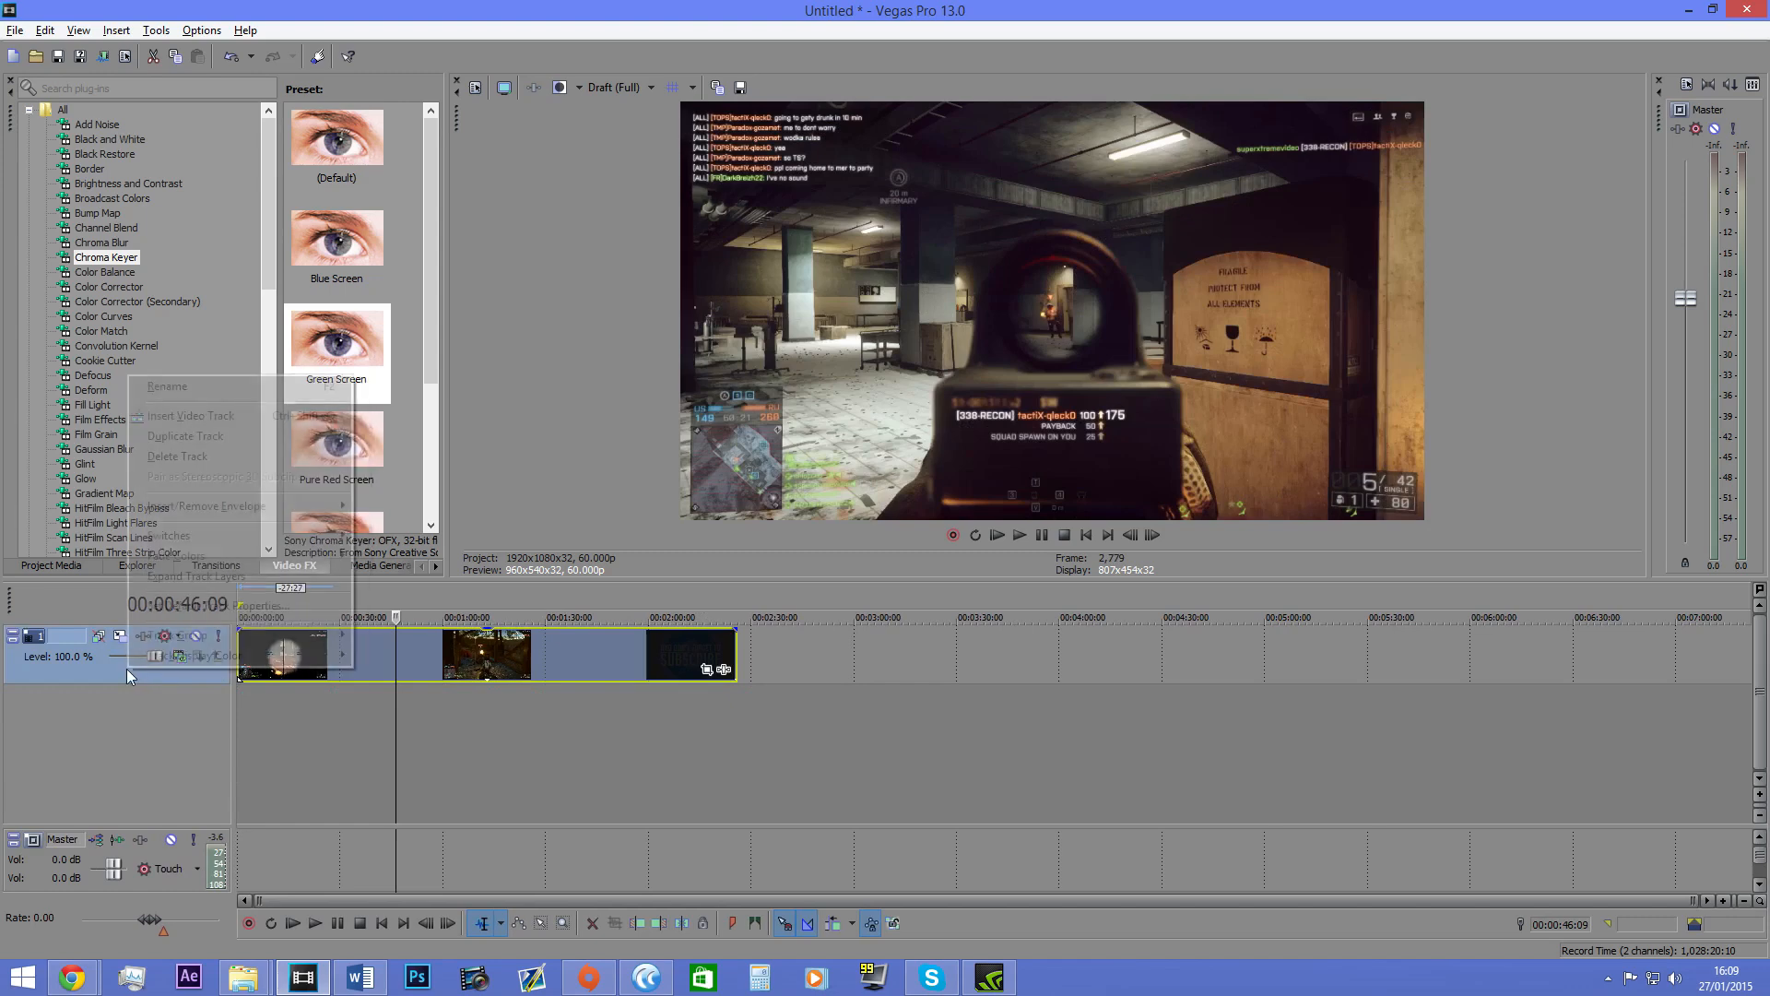
click(251, 438)
right_click(126, 725)
click(262, 488)
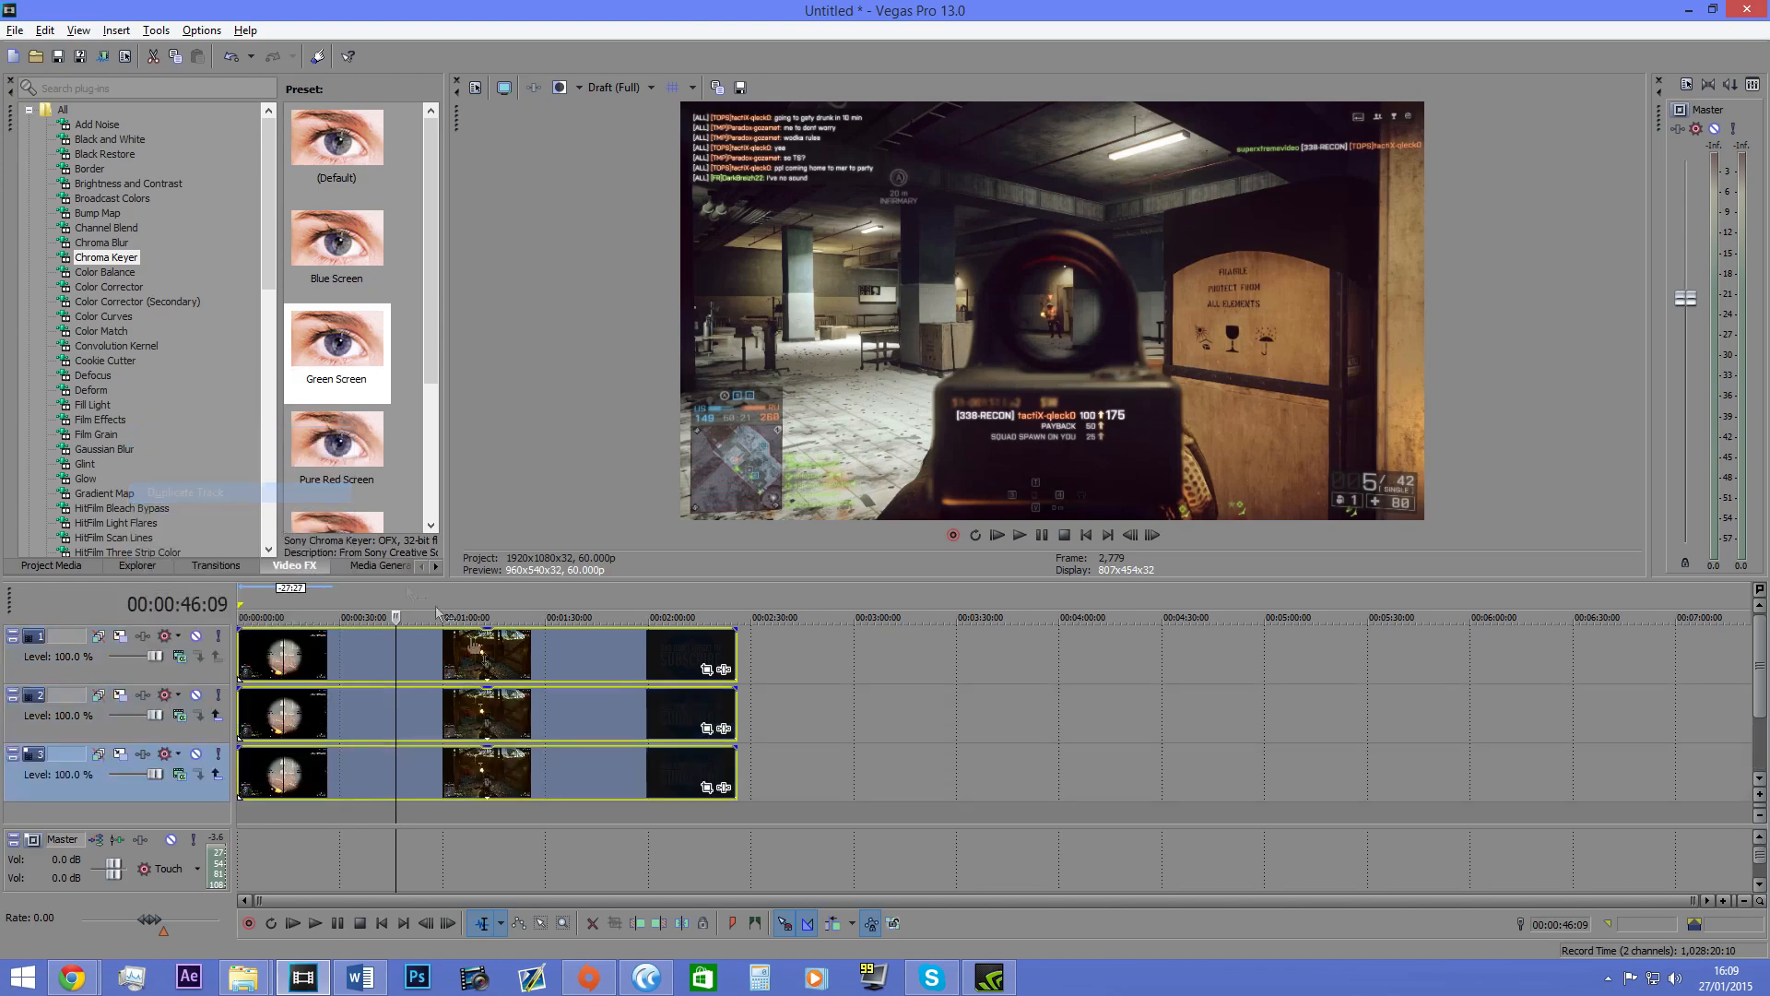
Step: Delete both duplicated video tracks, keeping only the original montage track
key(Delete)
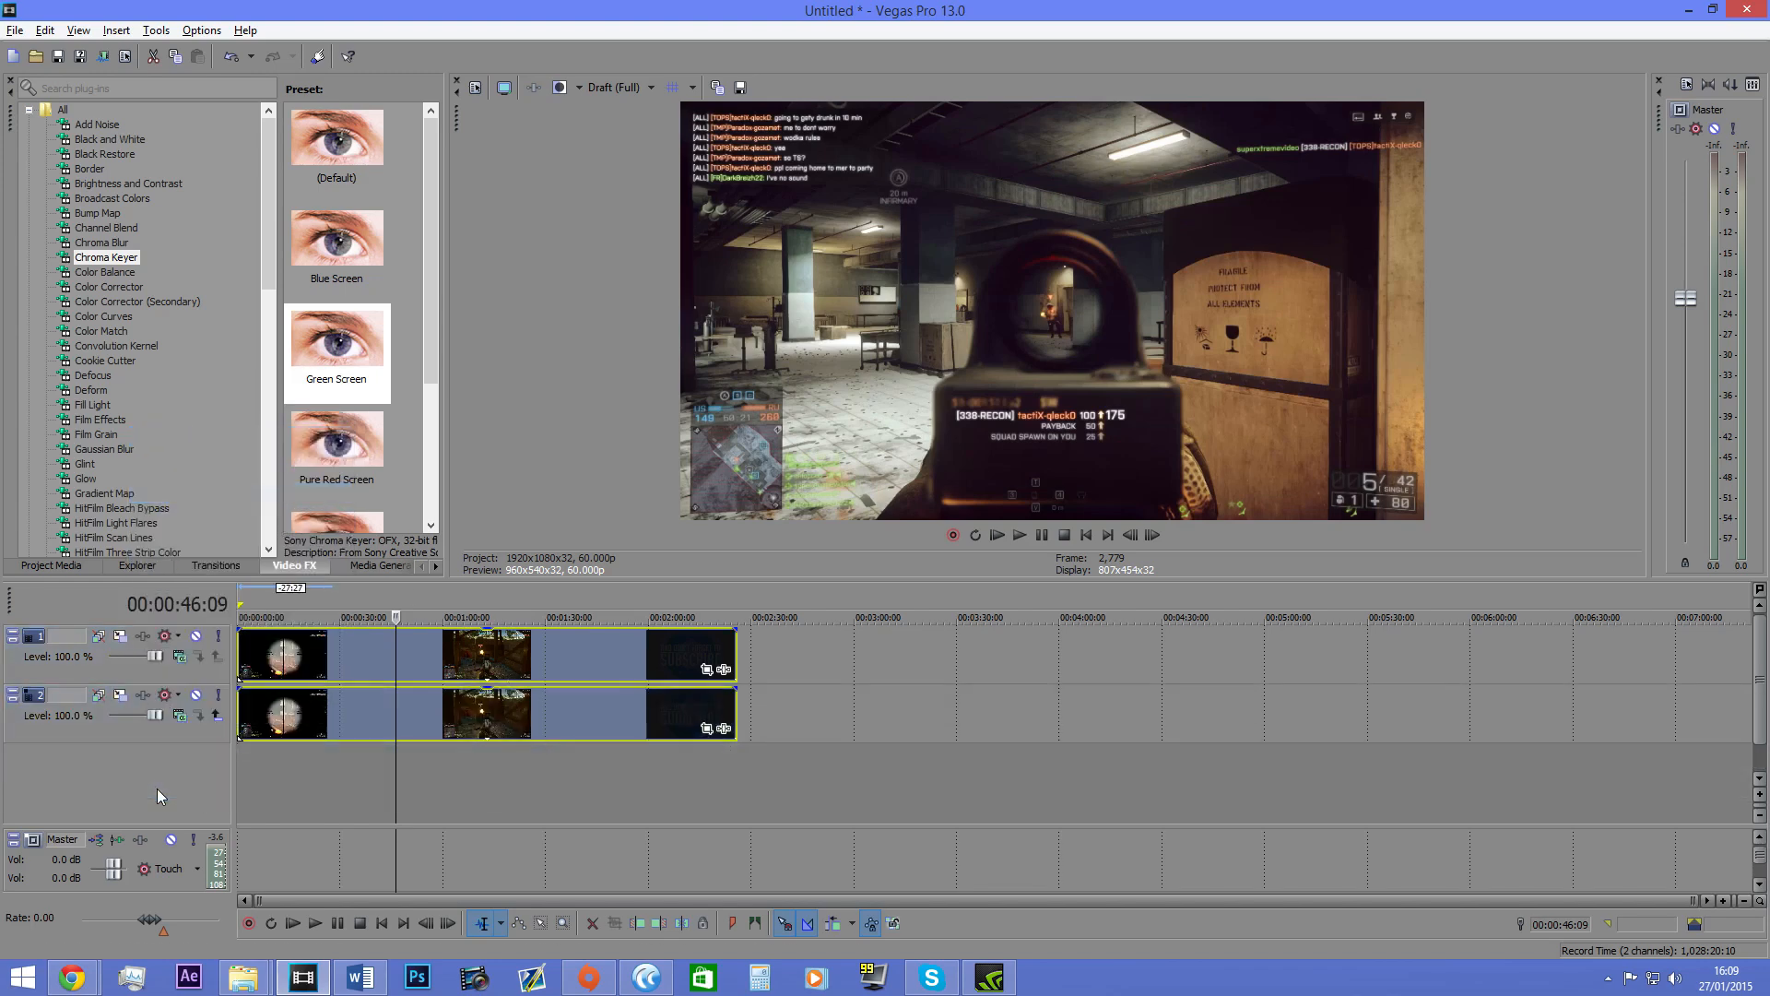
click(123, 734)
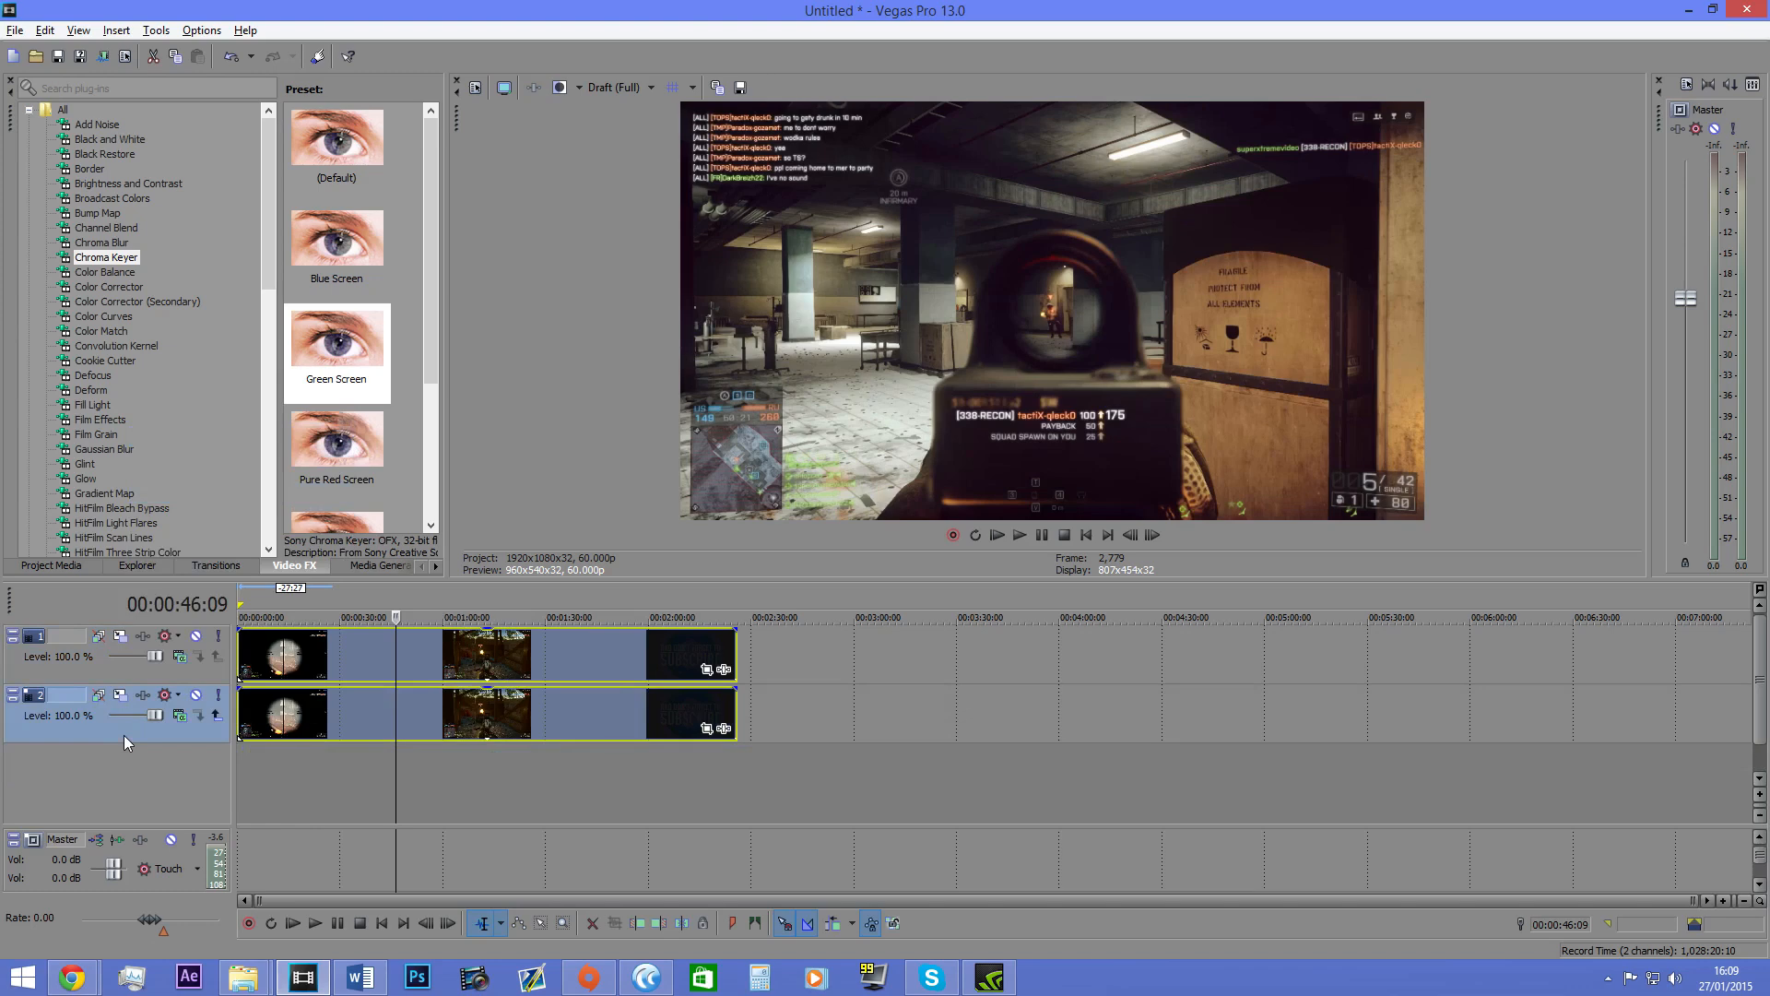
key(Delete)
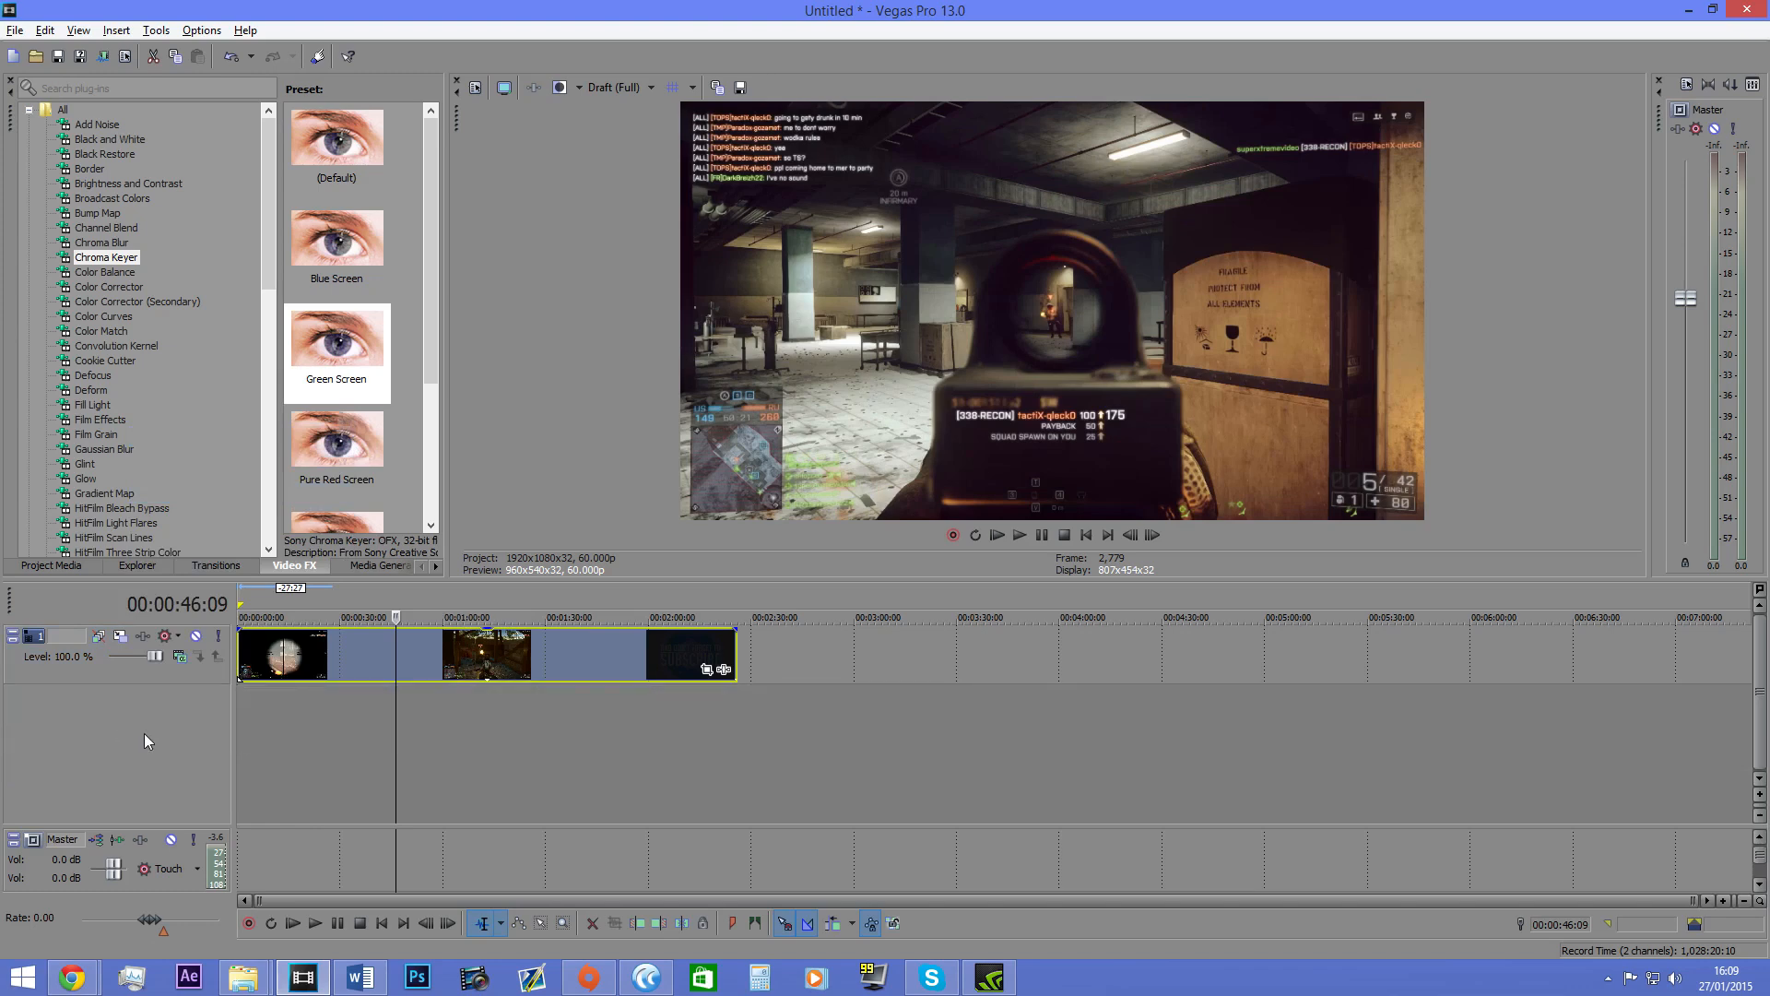
Step: Insert an empty audio track below the montage and an empty video track above it
right_click(135, 707)
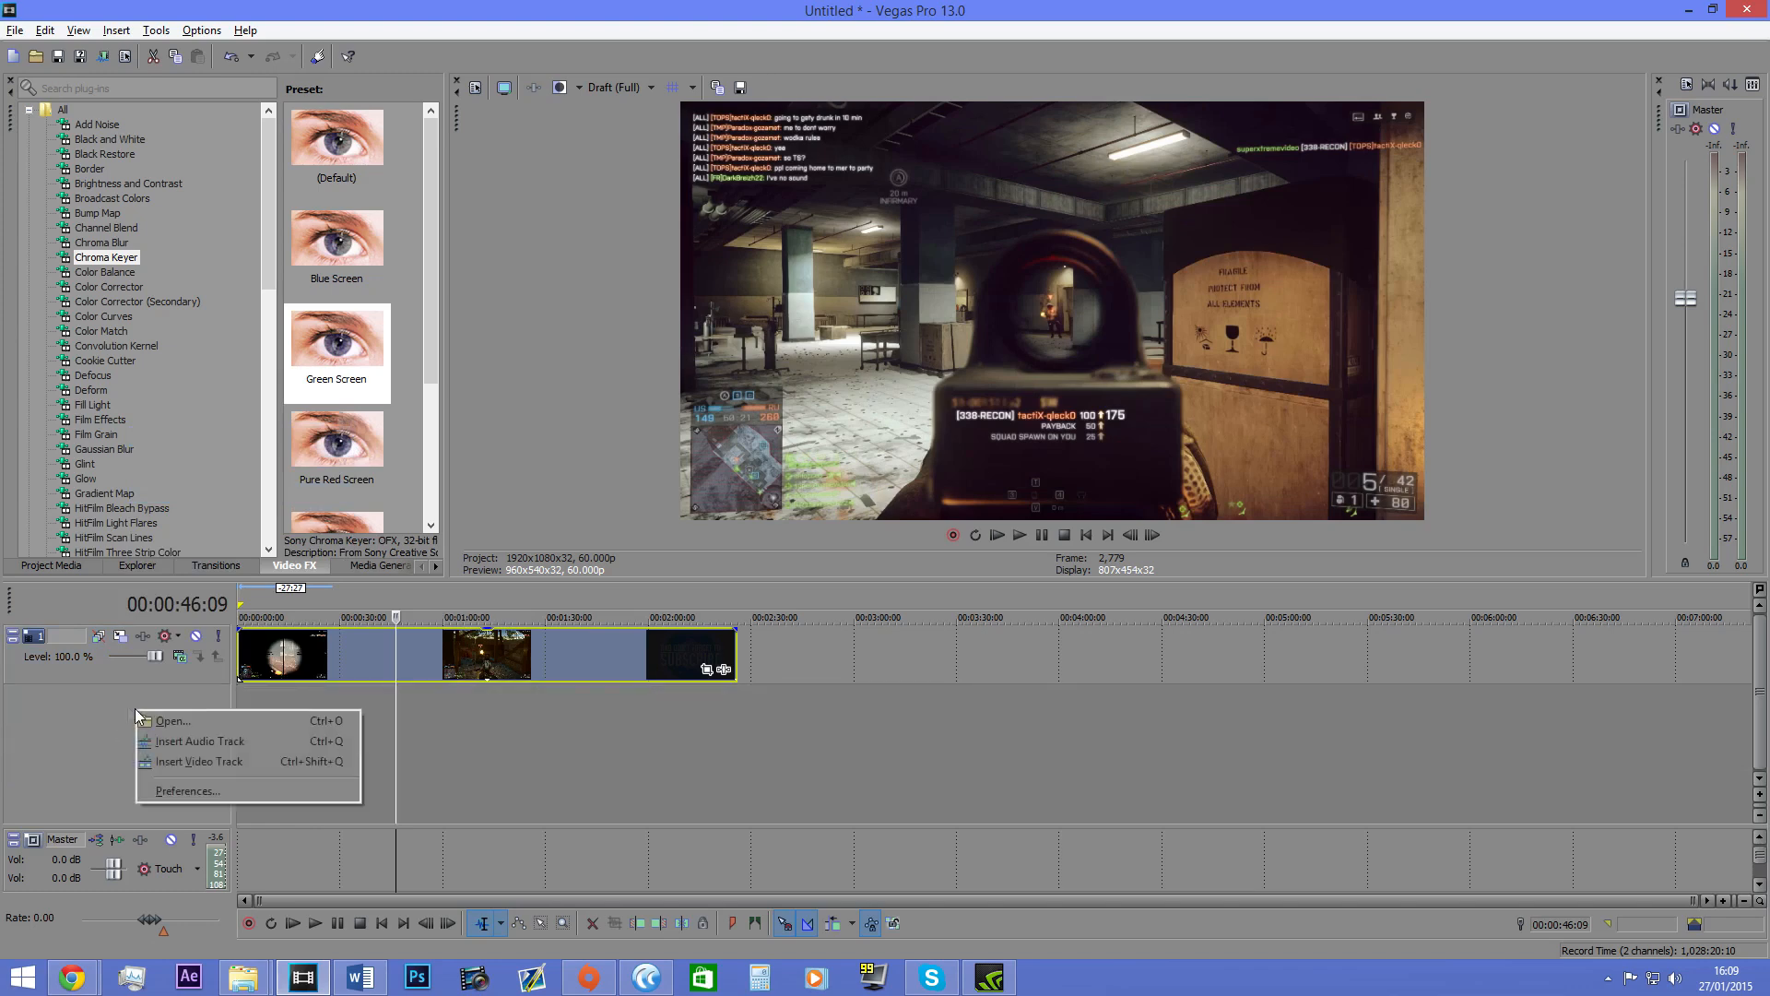
click(82, 701)
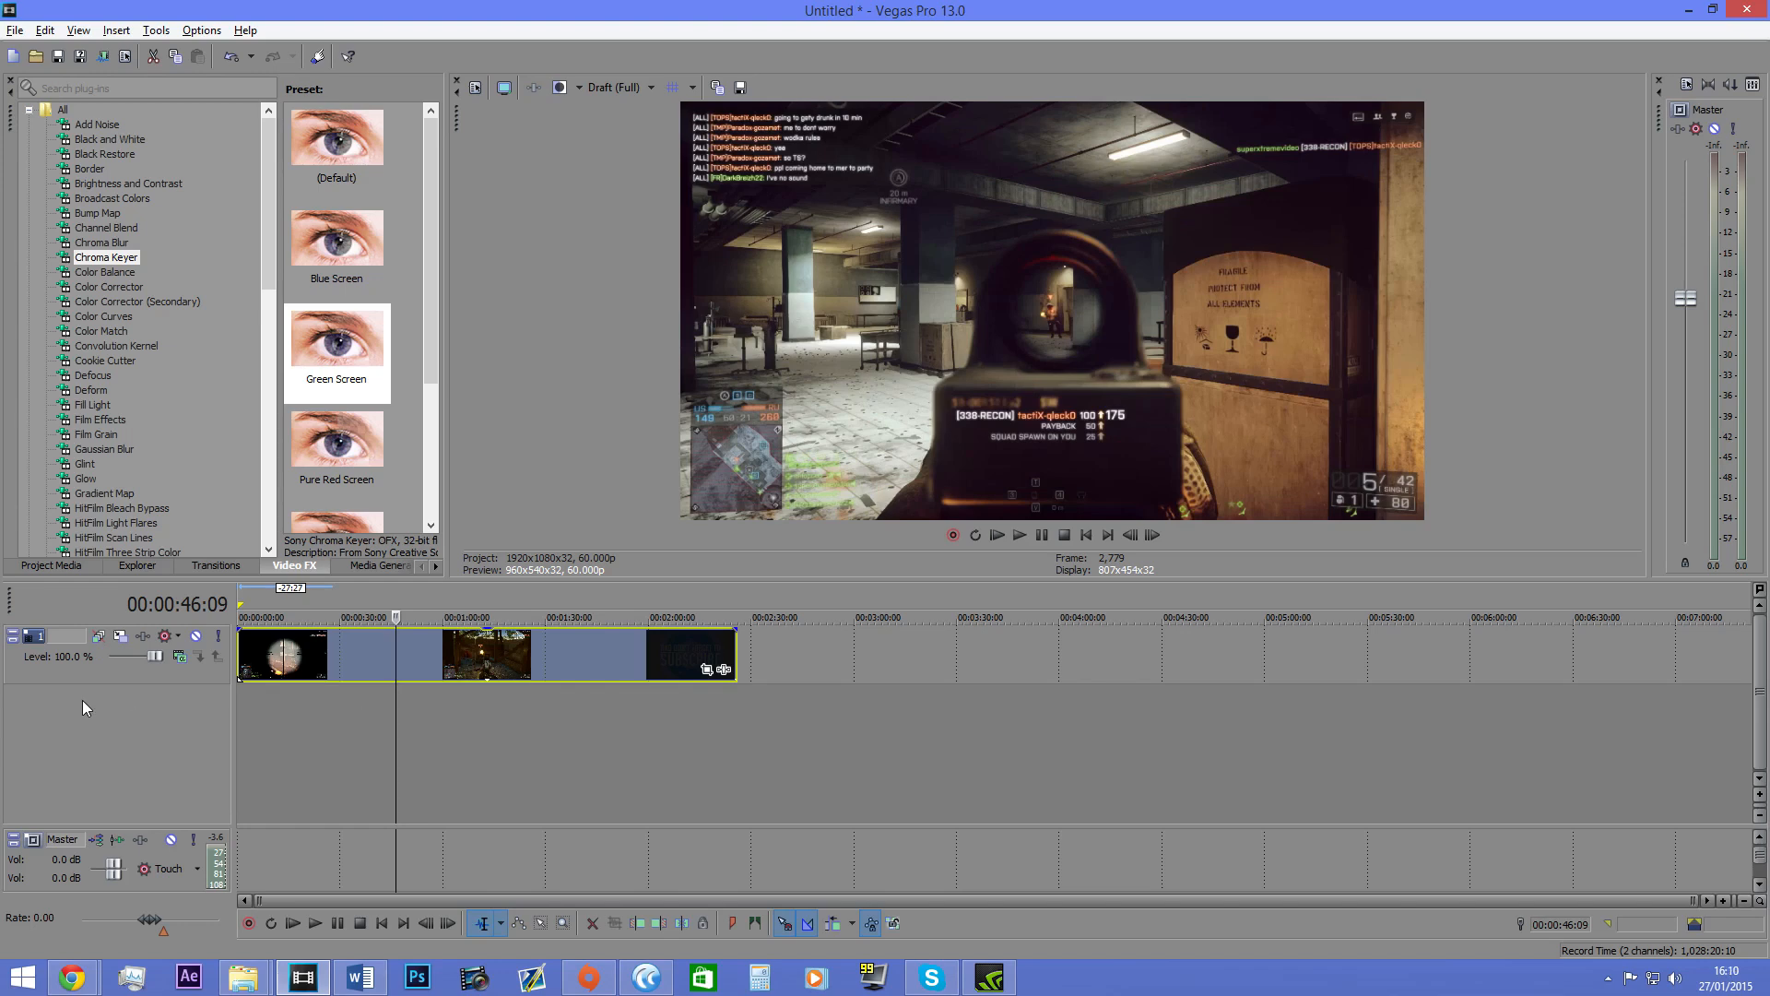
key(ctrl+q)
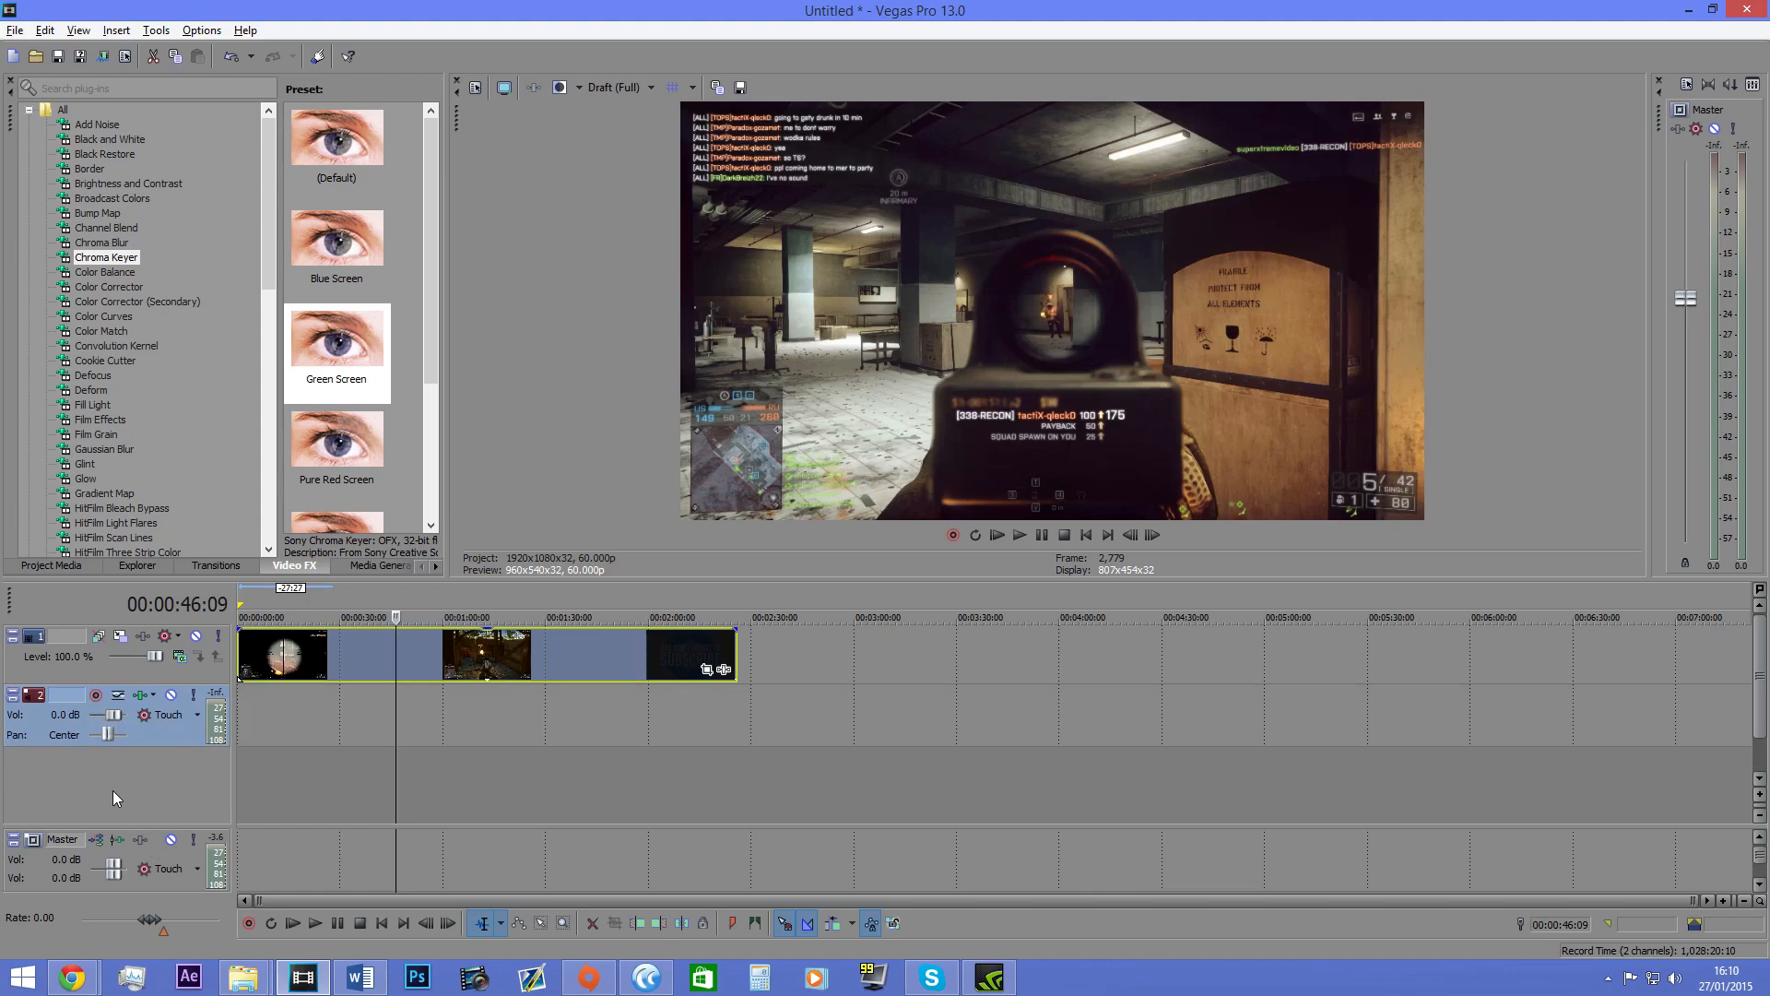
key(ctrl+shift+q)
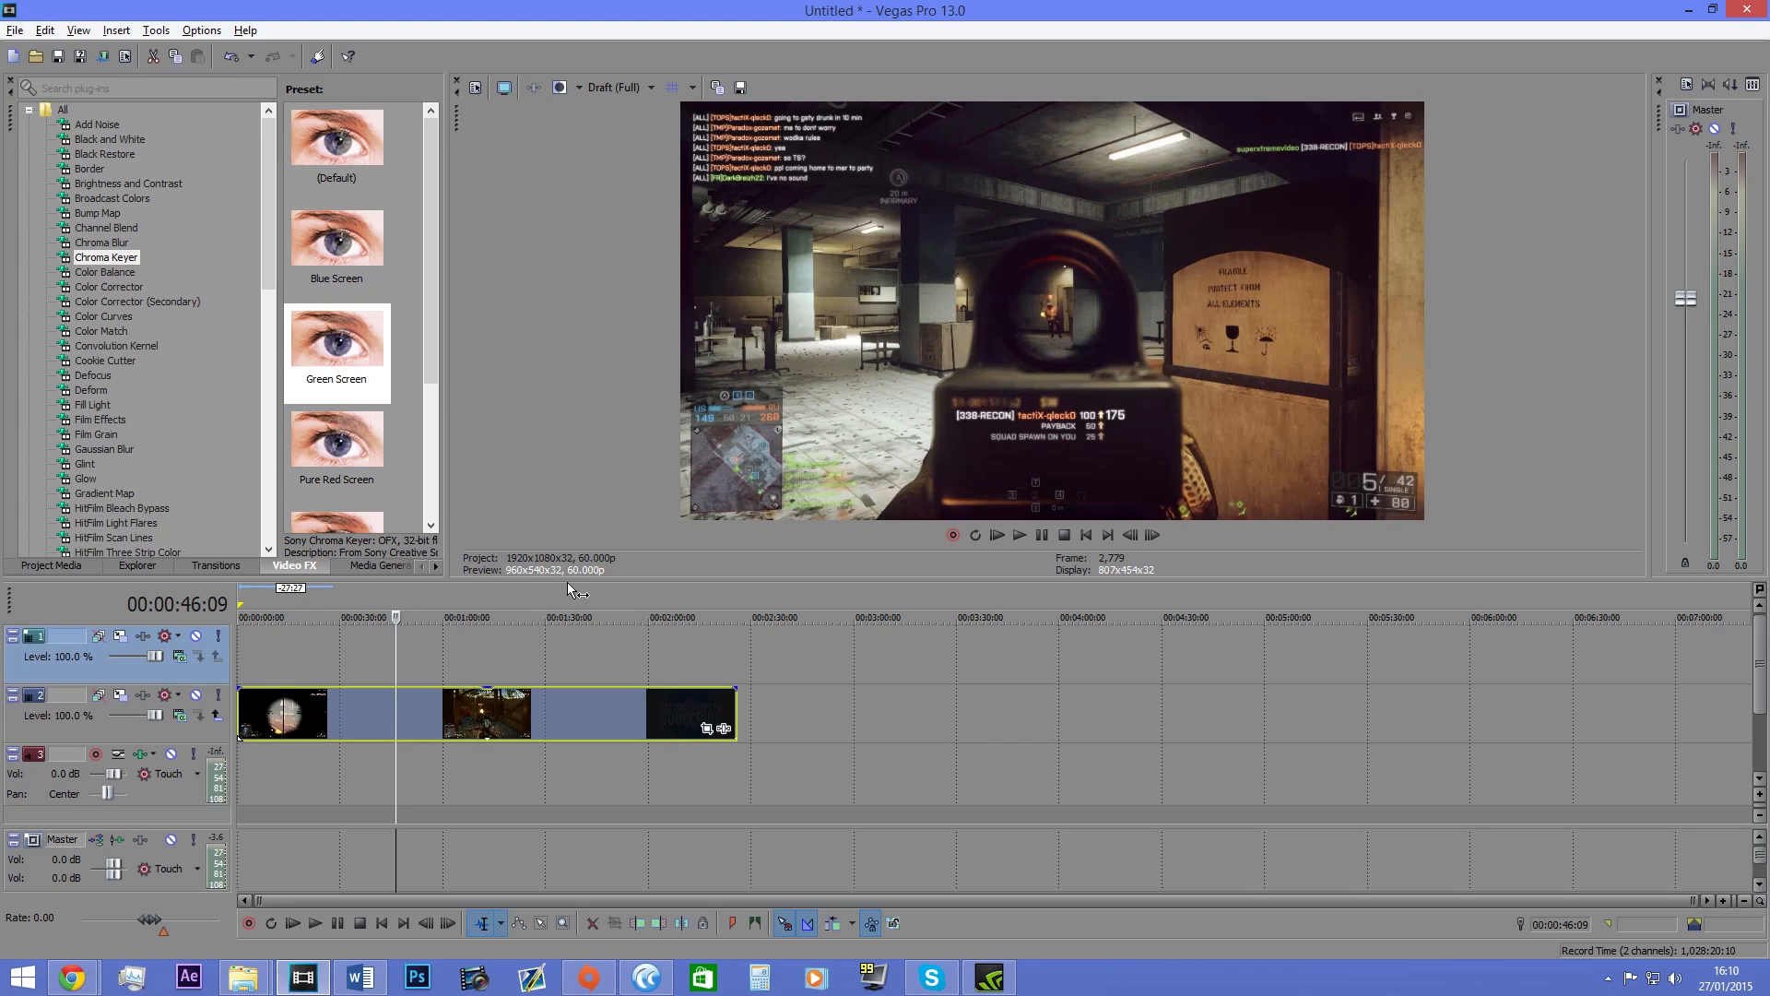
Step: Enlarge the timeline area and delete the empty audio track
drag(571, 579, 571, 497)
click(166, 717)
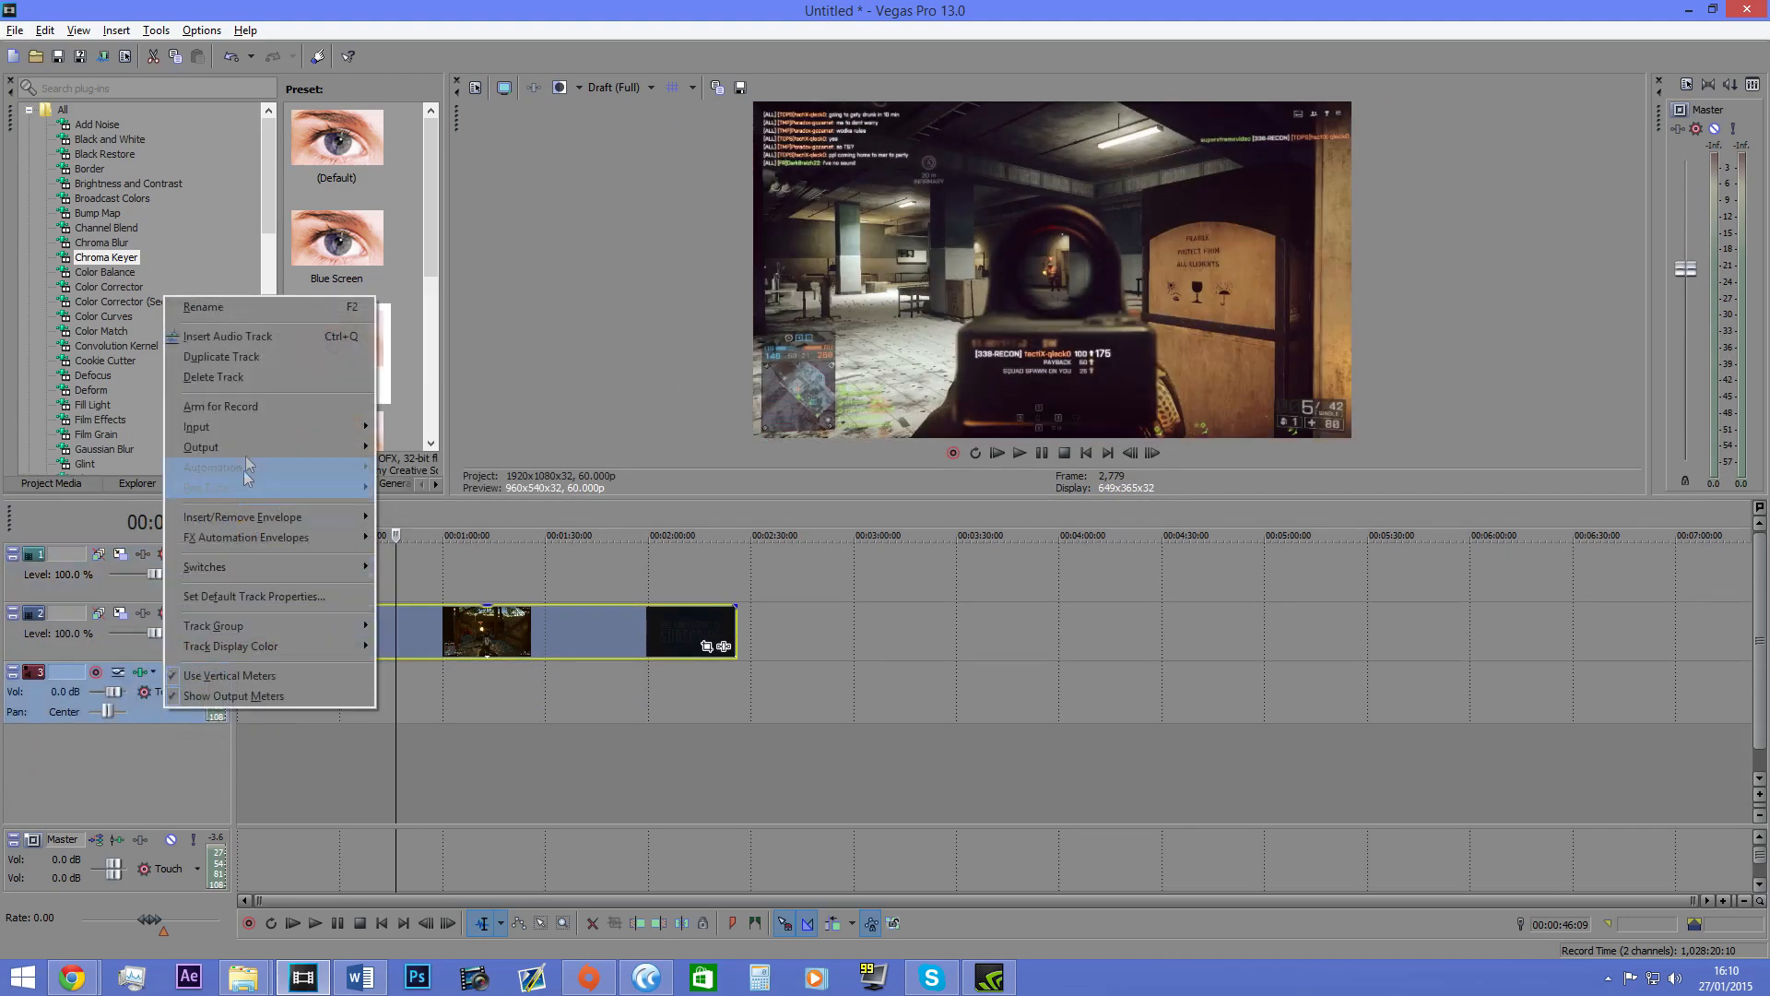
click(222, 376)
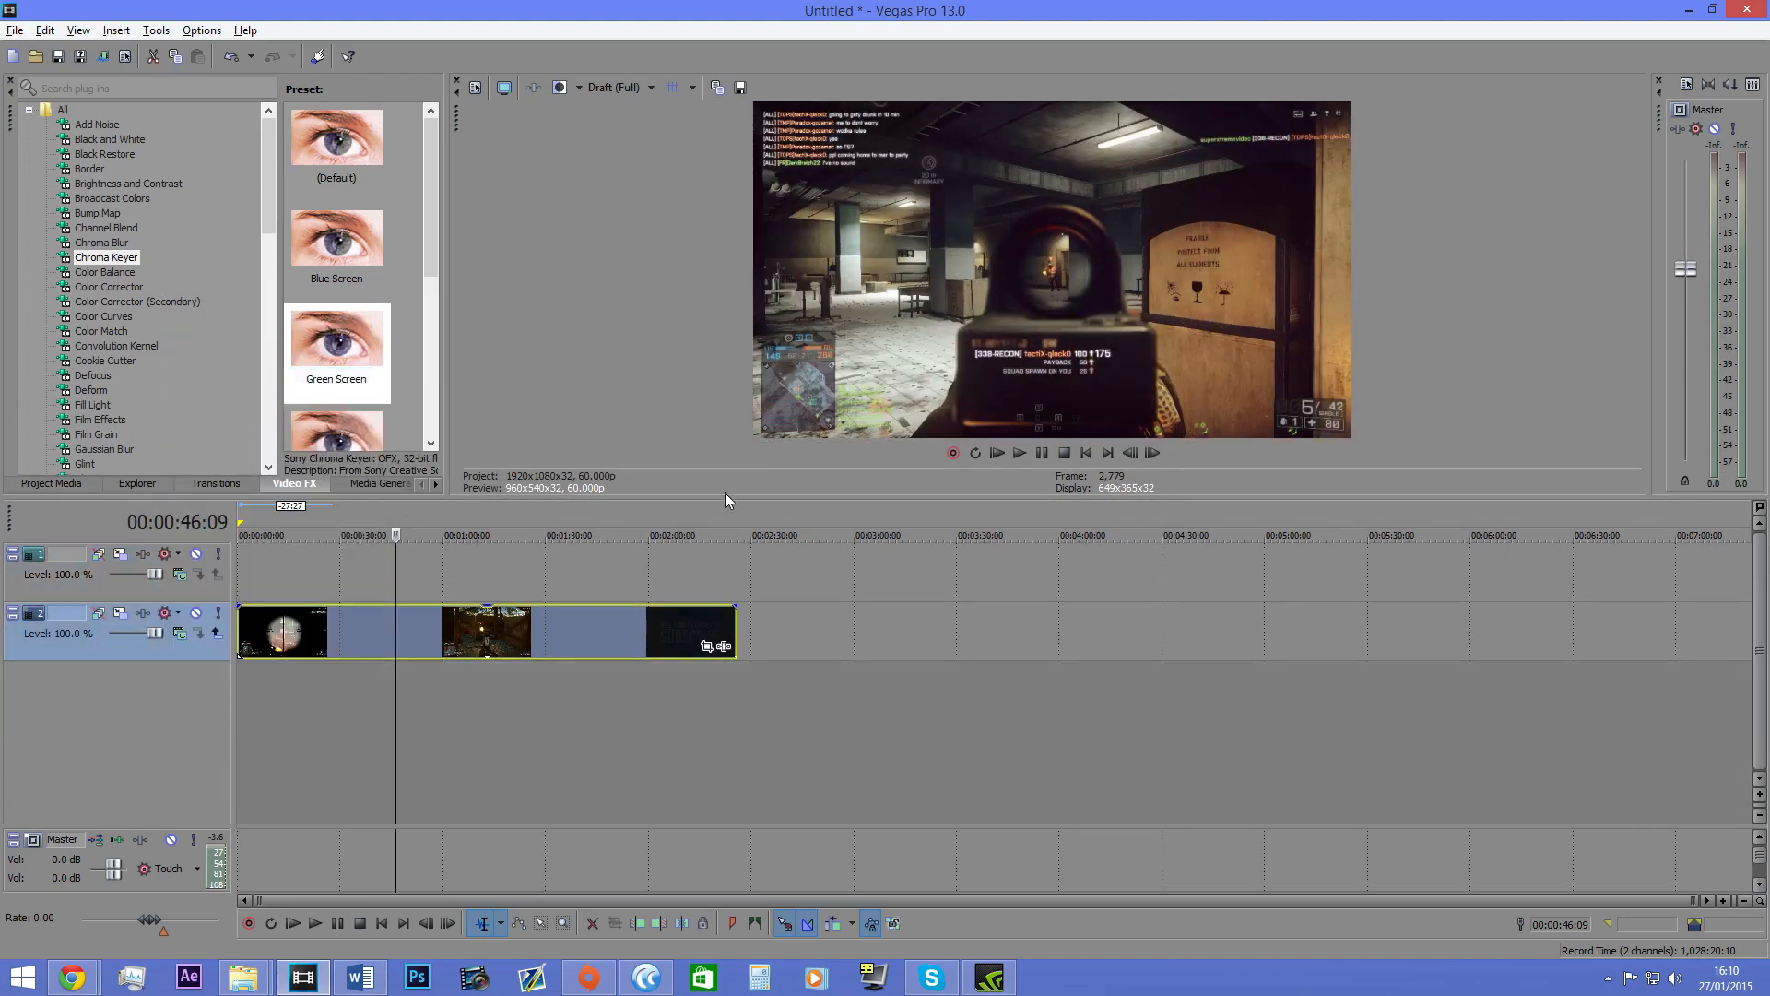
Step: Insert five empty audio tracks below the montage and enlarge the timeline area to show them
drag(726, 498, 708, 444)
right_click(147, 671)
click(71, 682)
key(ctrl+q)
key(ctrl+q)
key(ctrl+q)
key(ctrl+q)
key(ctrl+q)
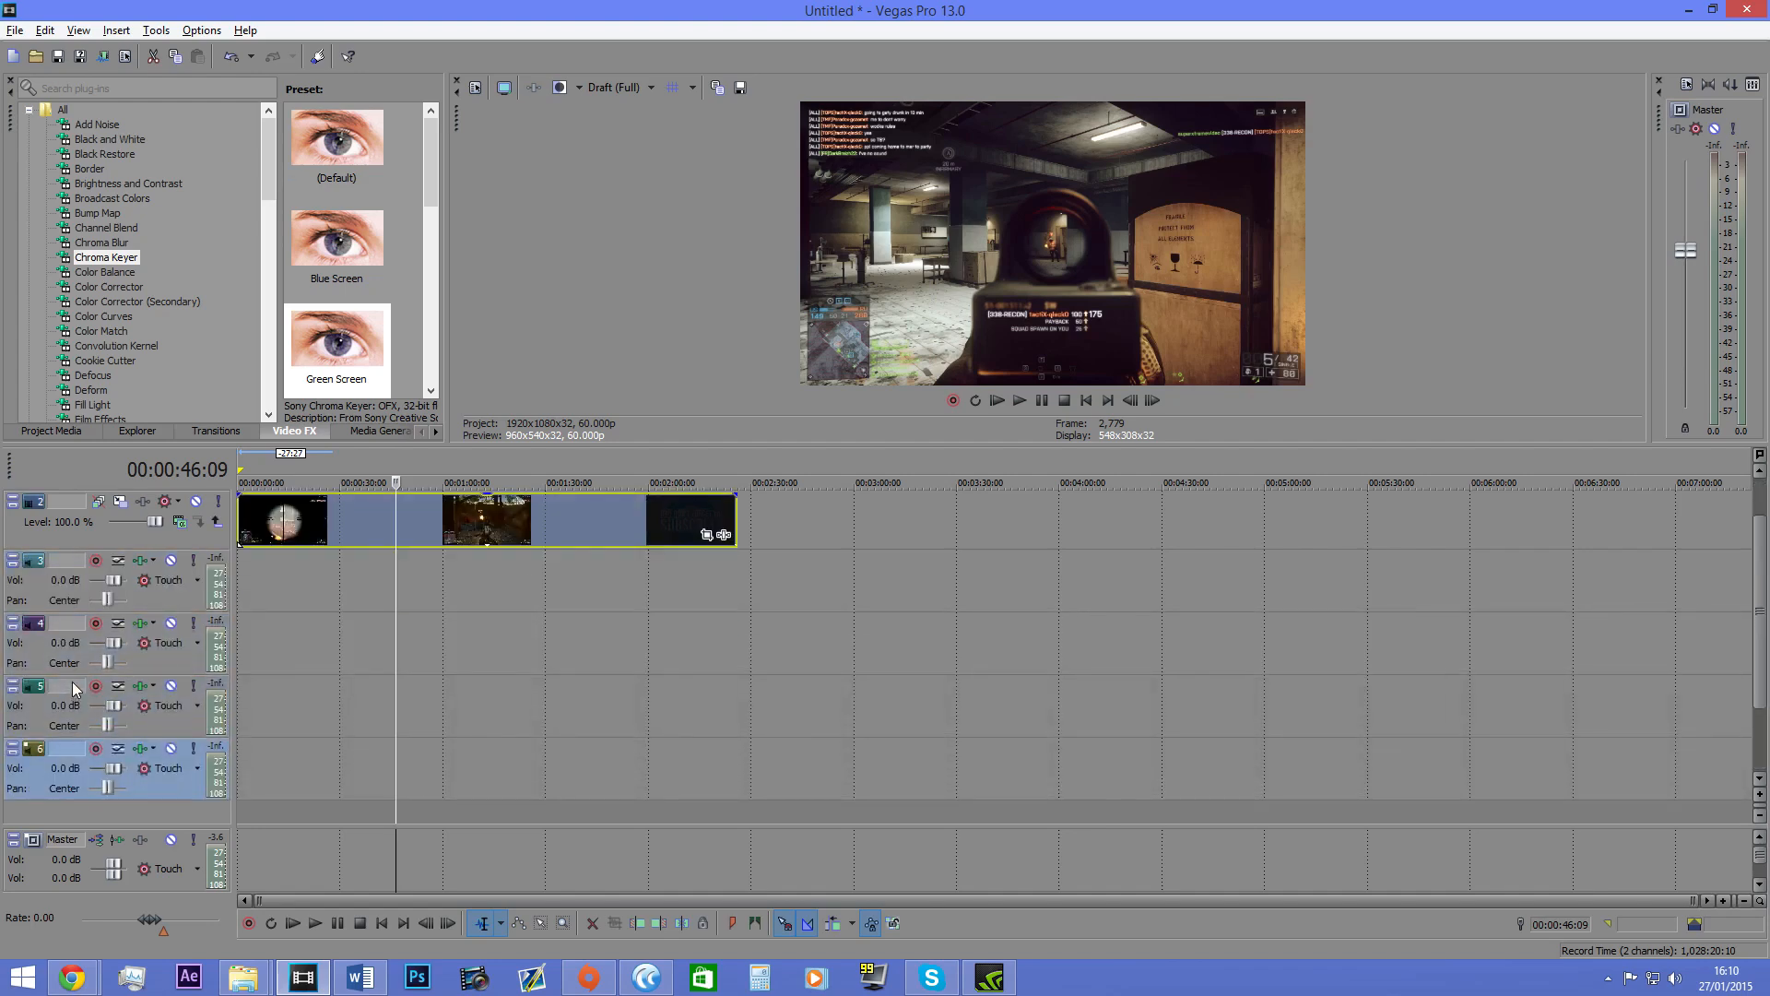
drag(801, 447, 777, 364)
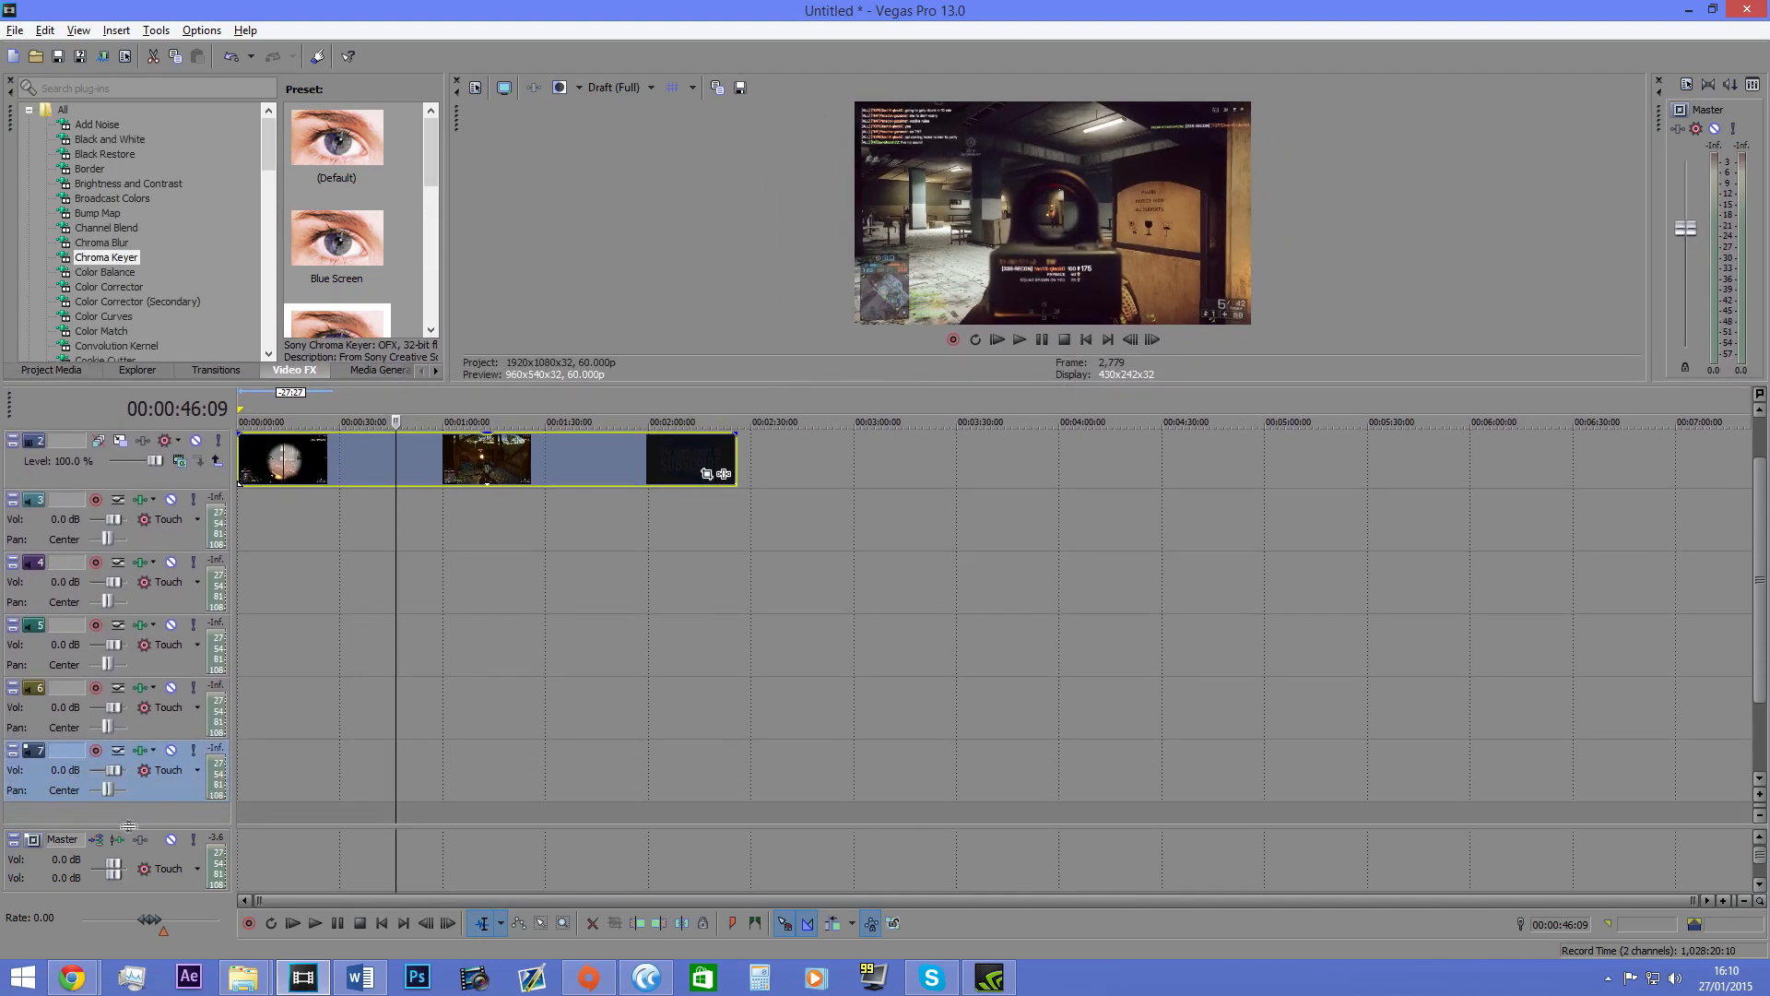
Step: Delete the five empty audio tracks and the empty video track above the montage
key(Delete)
click(187, 727)
key(Delete)
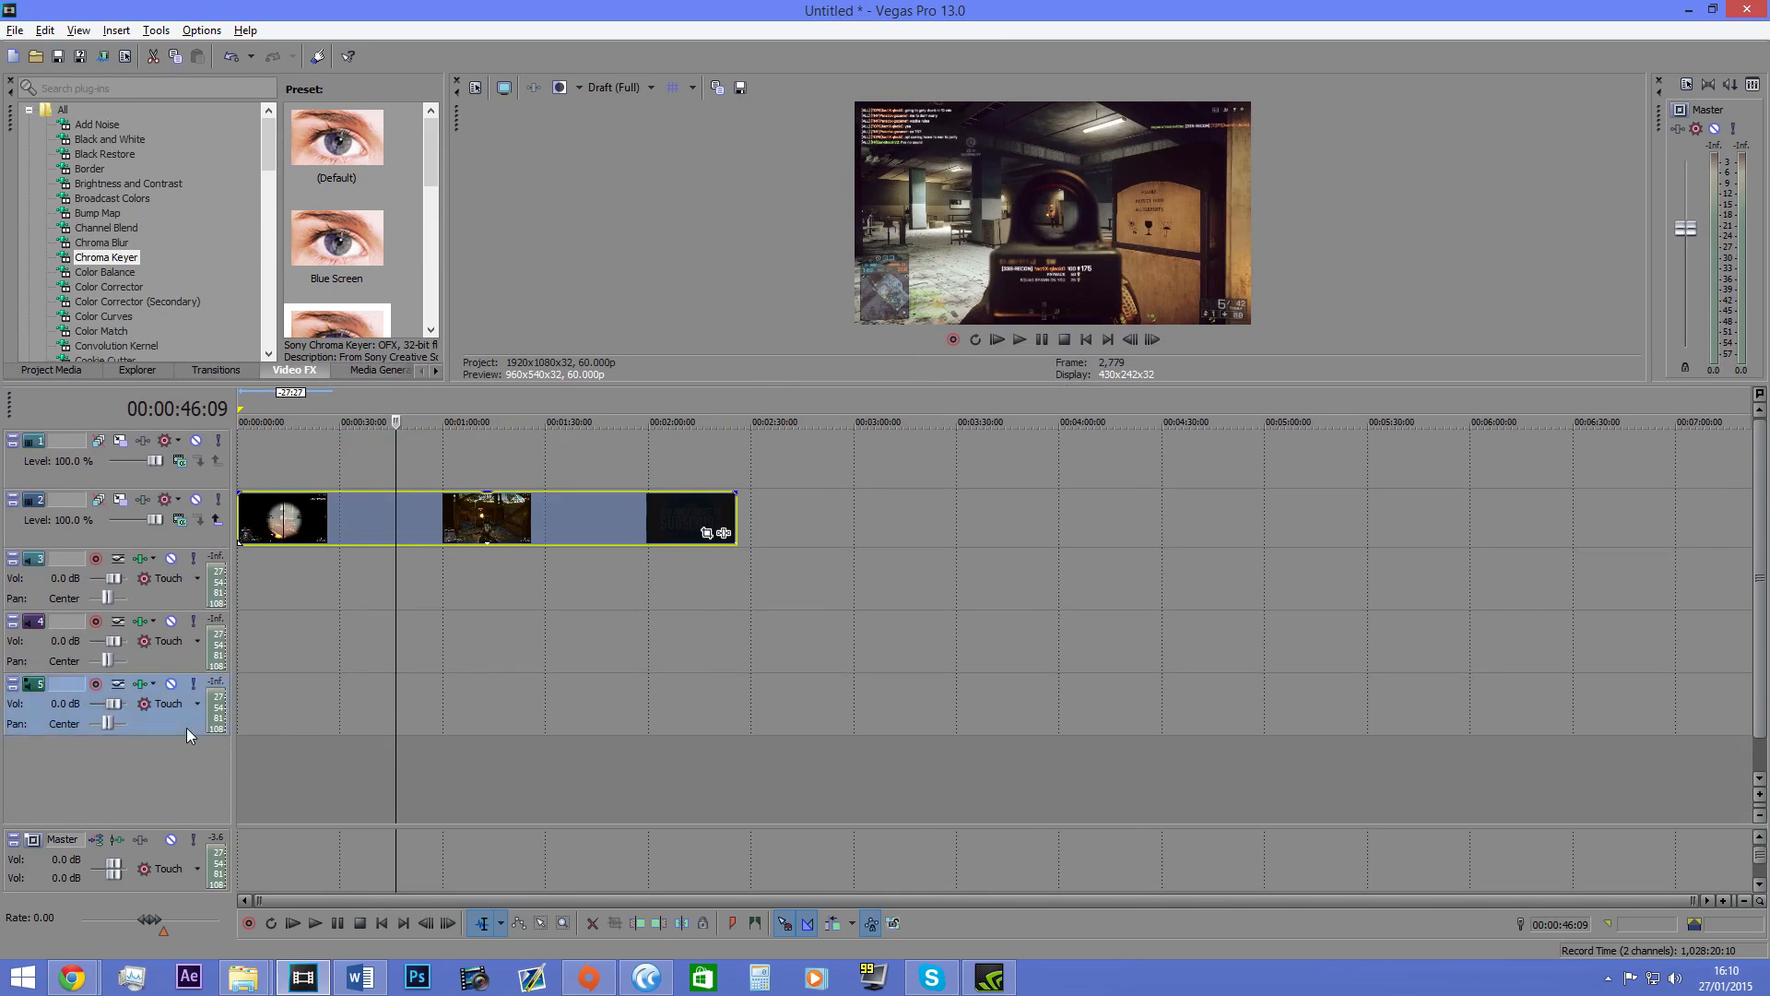
key(Delete)
click(174, 667)
key(Delete)
click(164, 599)
key(Delete)
click(179, 475)
key(Delete)
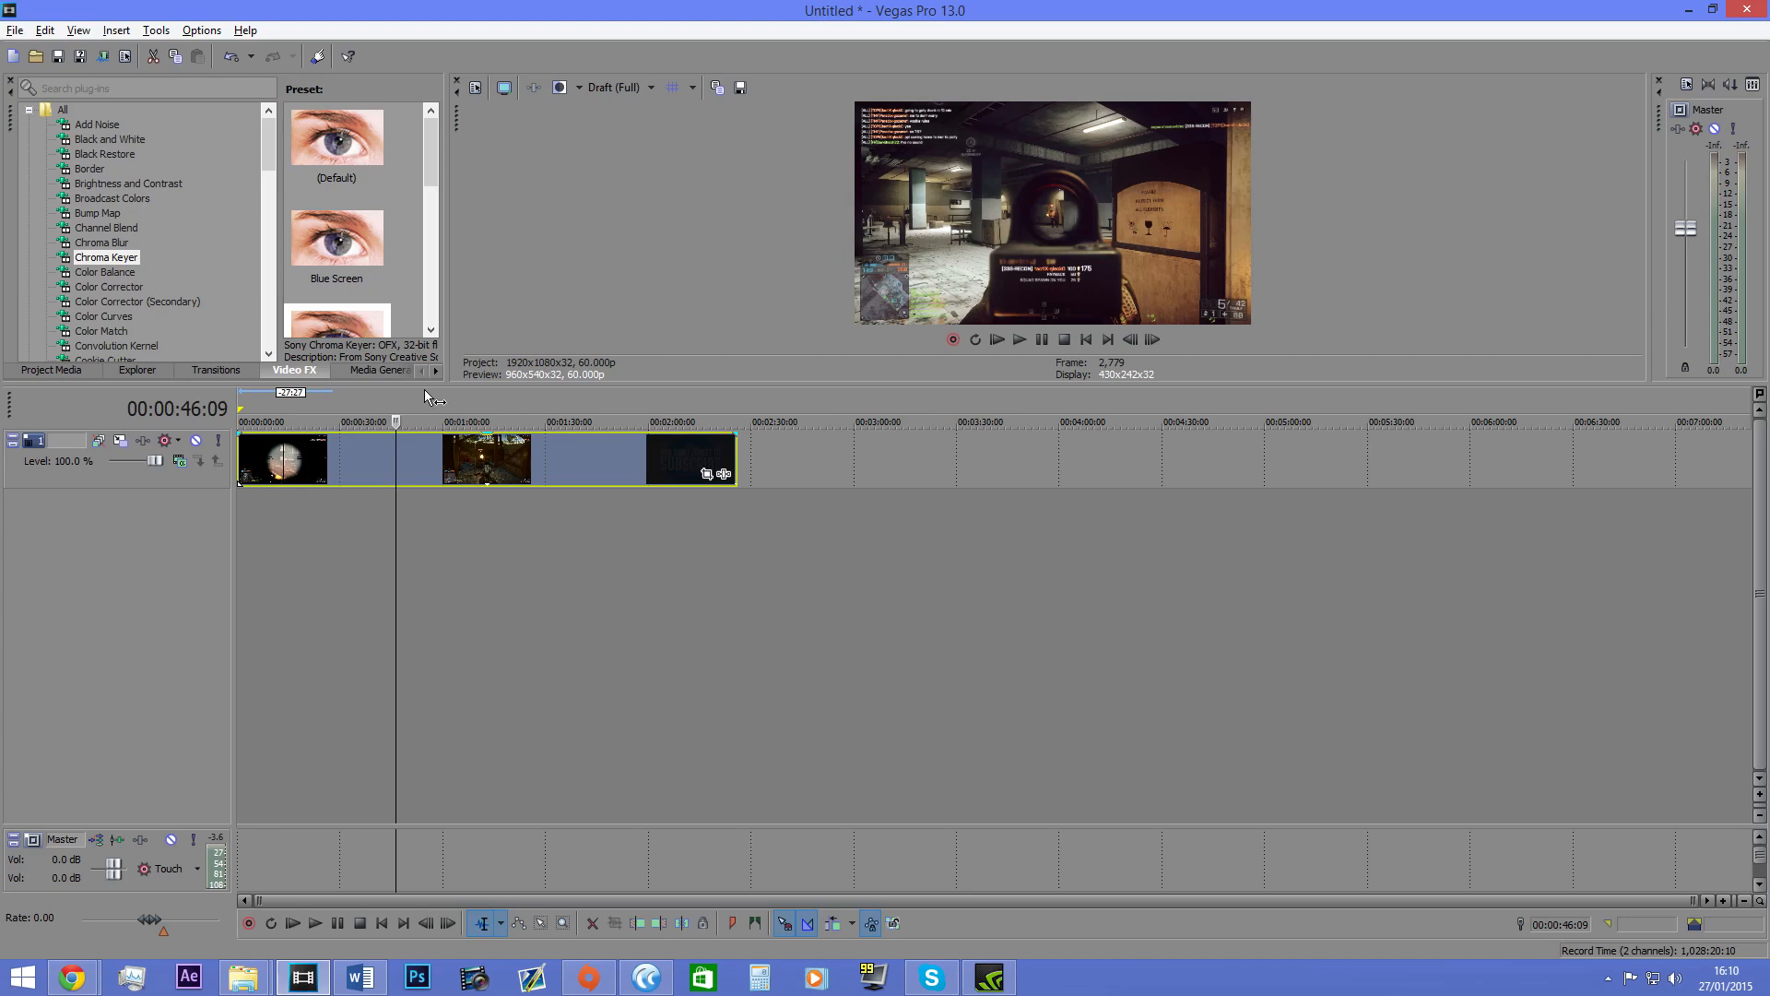
Step: Enlarge the video preview area and place the cursor at 00:00:04:06 in the montage
drag(423, 385, 423, 630)
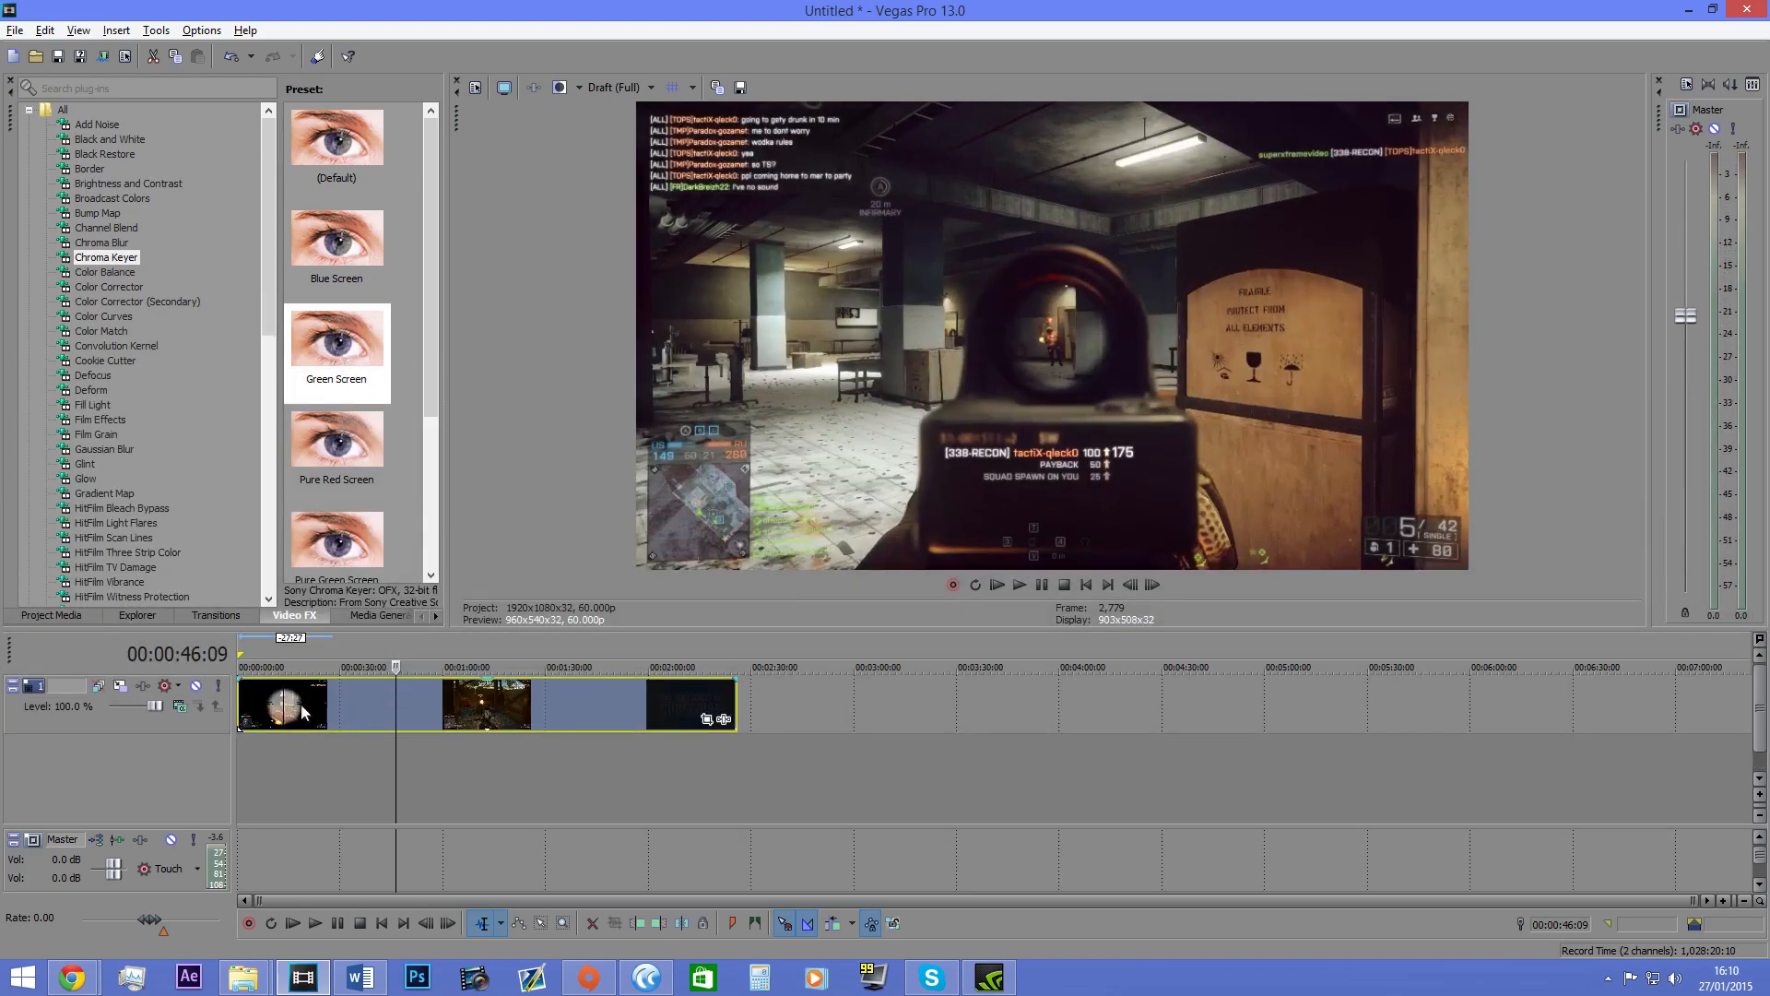
click(245, 706)
scroll(272, 722, up, 3)
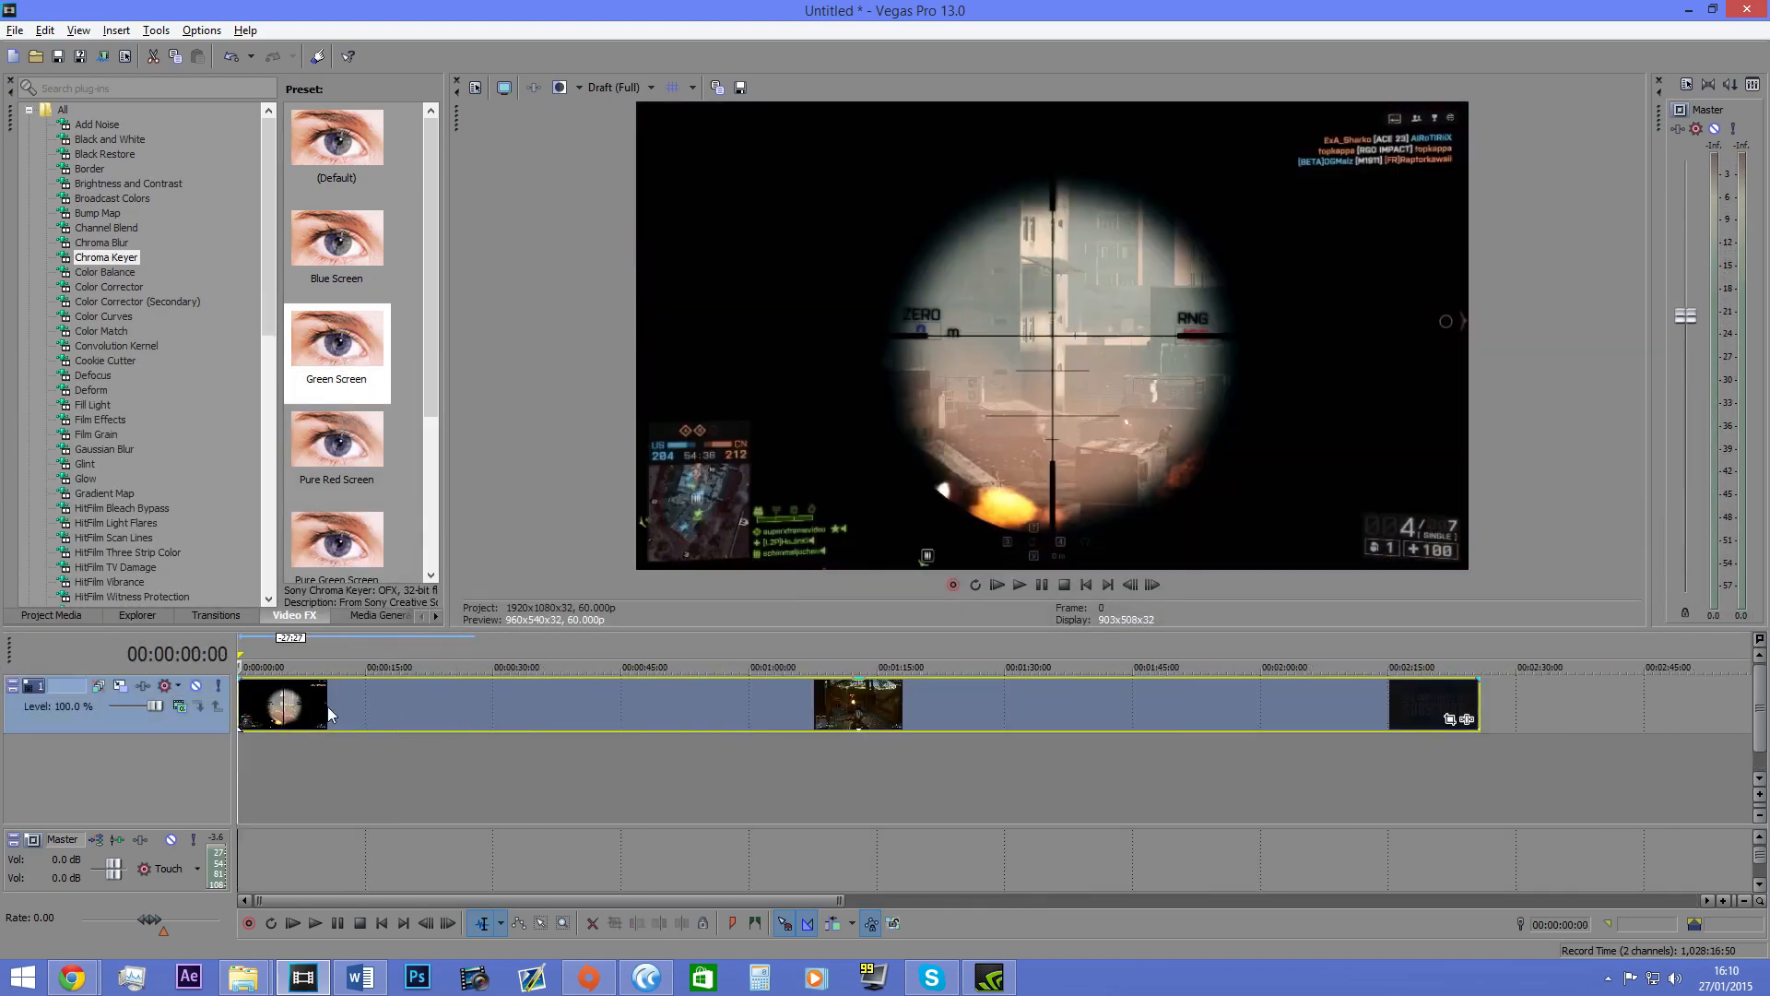
click(274, 703)
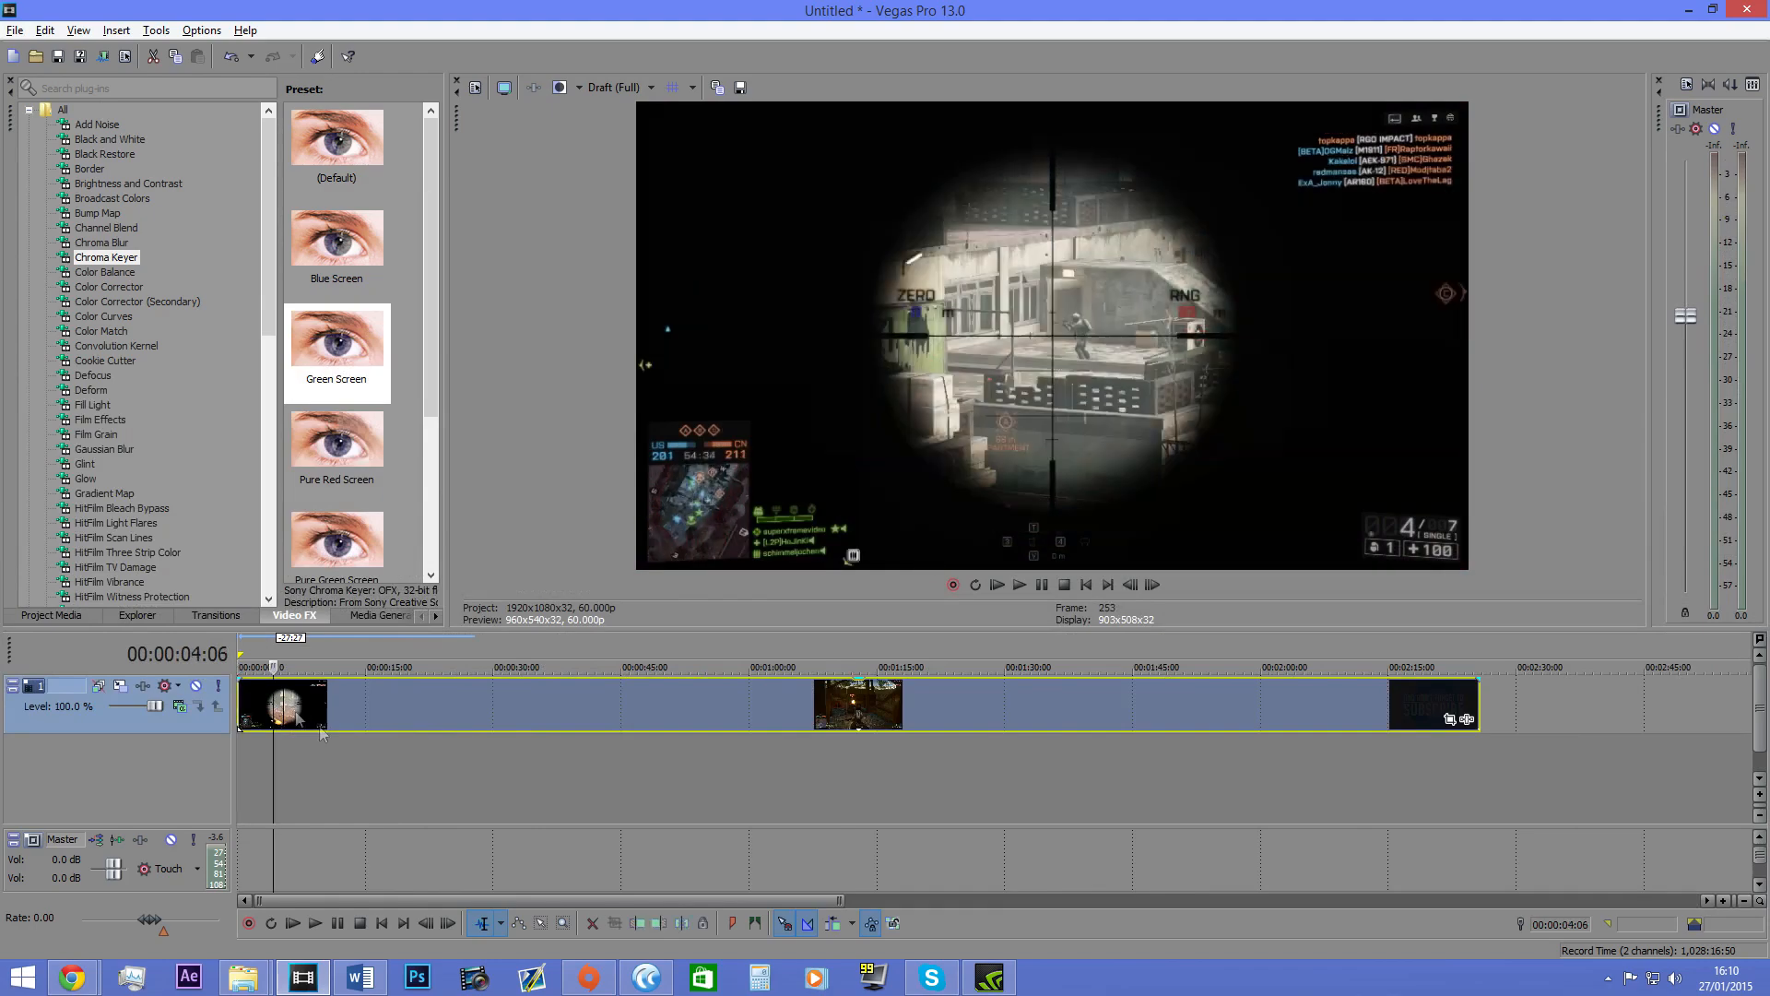
Step: Split the montage at 00:00:03:29, undo the split and cut at the same point again
scroll(396, 765, up, 2)
click(1038, 587)
scroll(544, 760, up, 2)
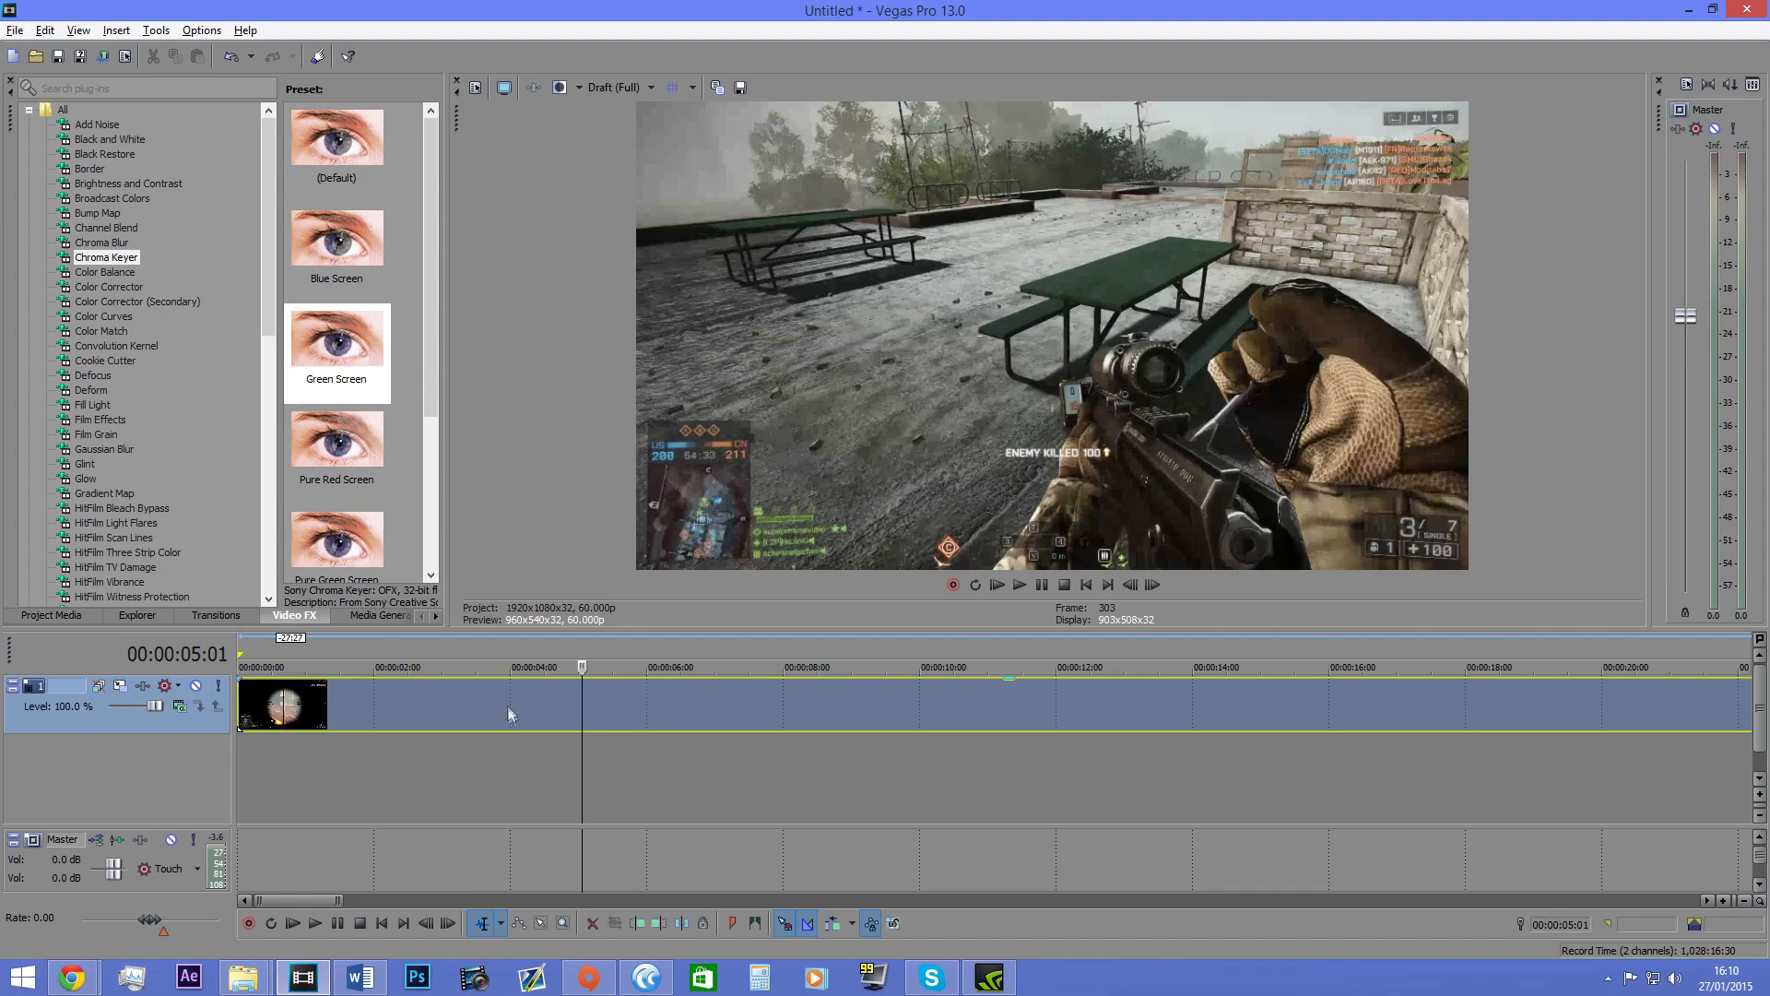
click(509, 718)
key(s)
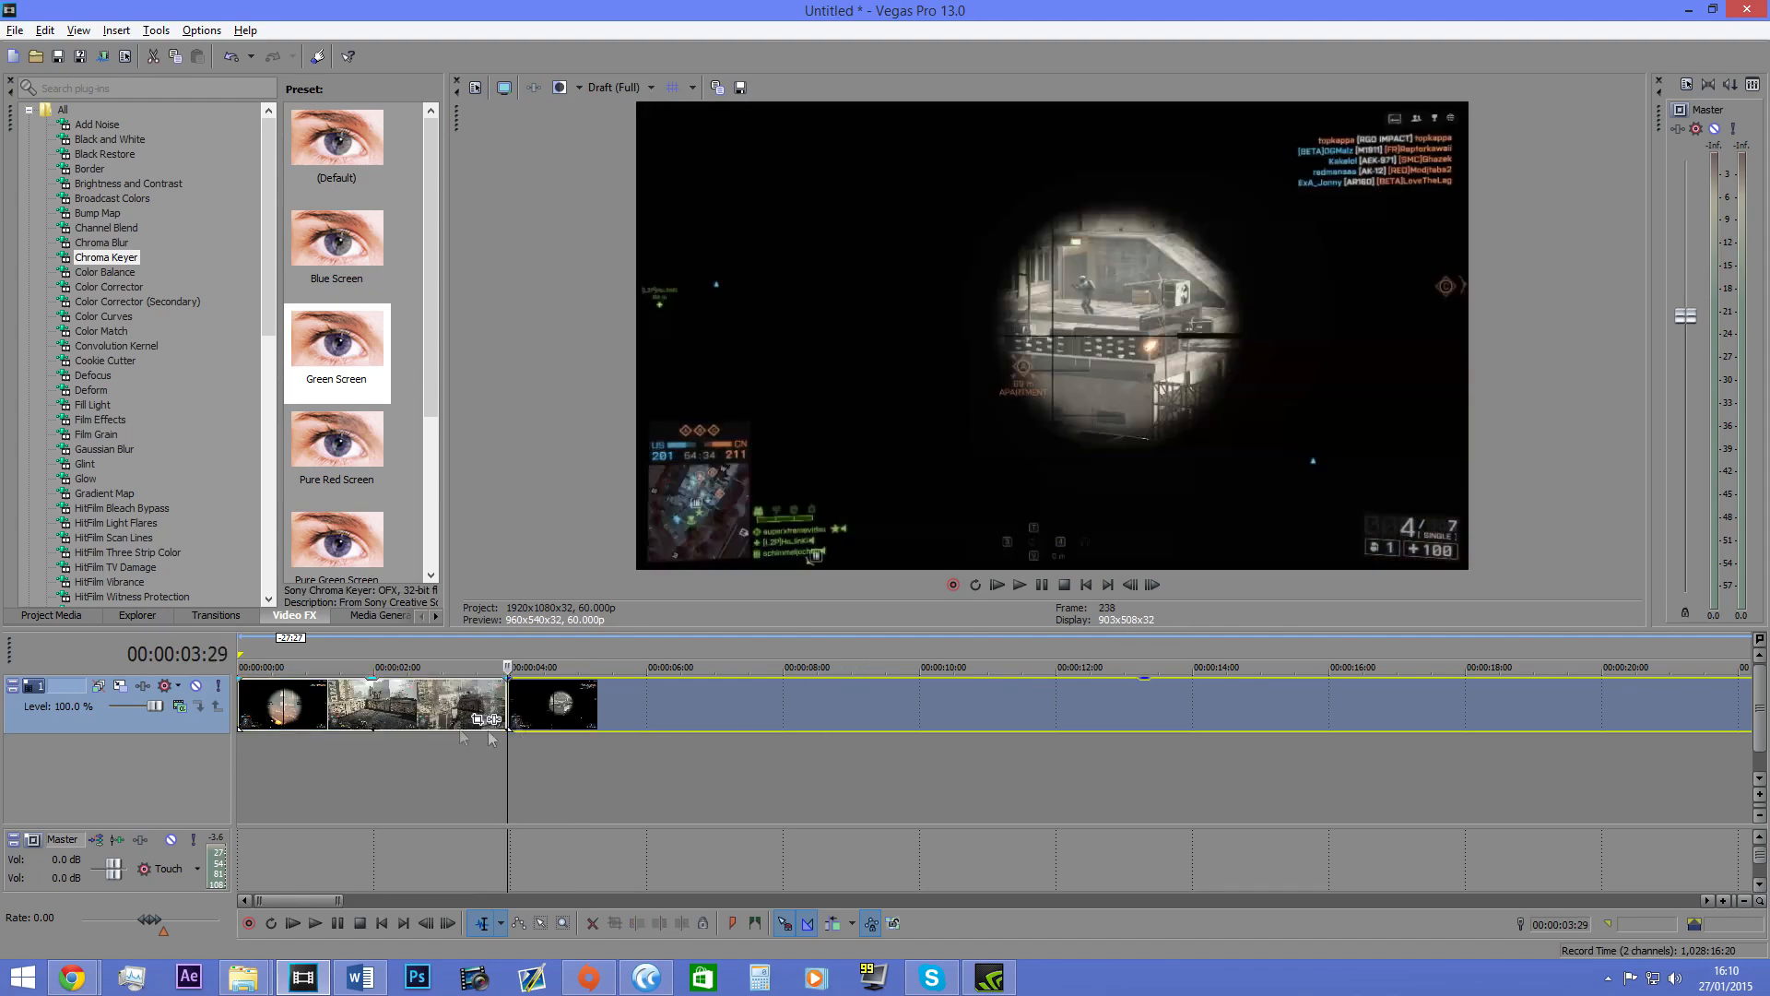
key(ctrl+z)
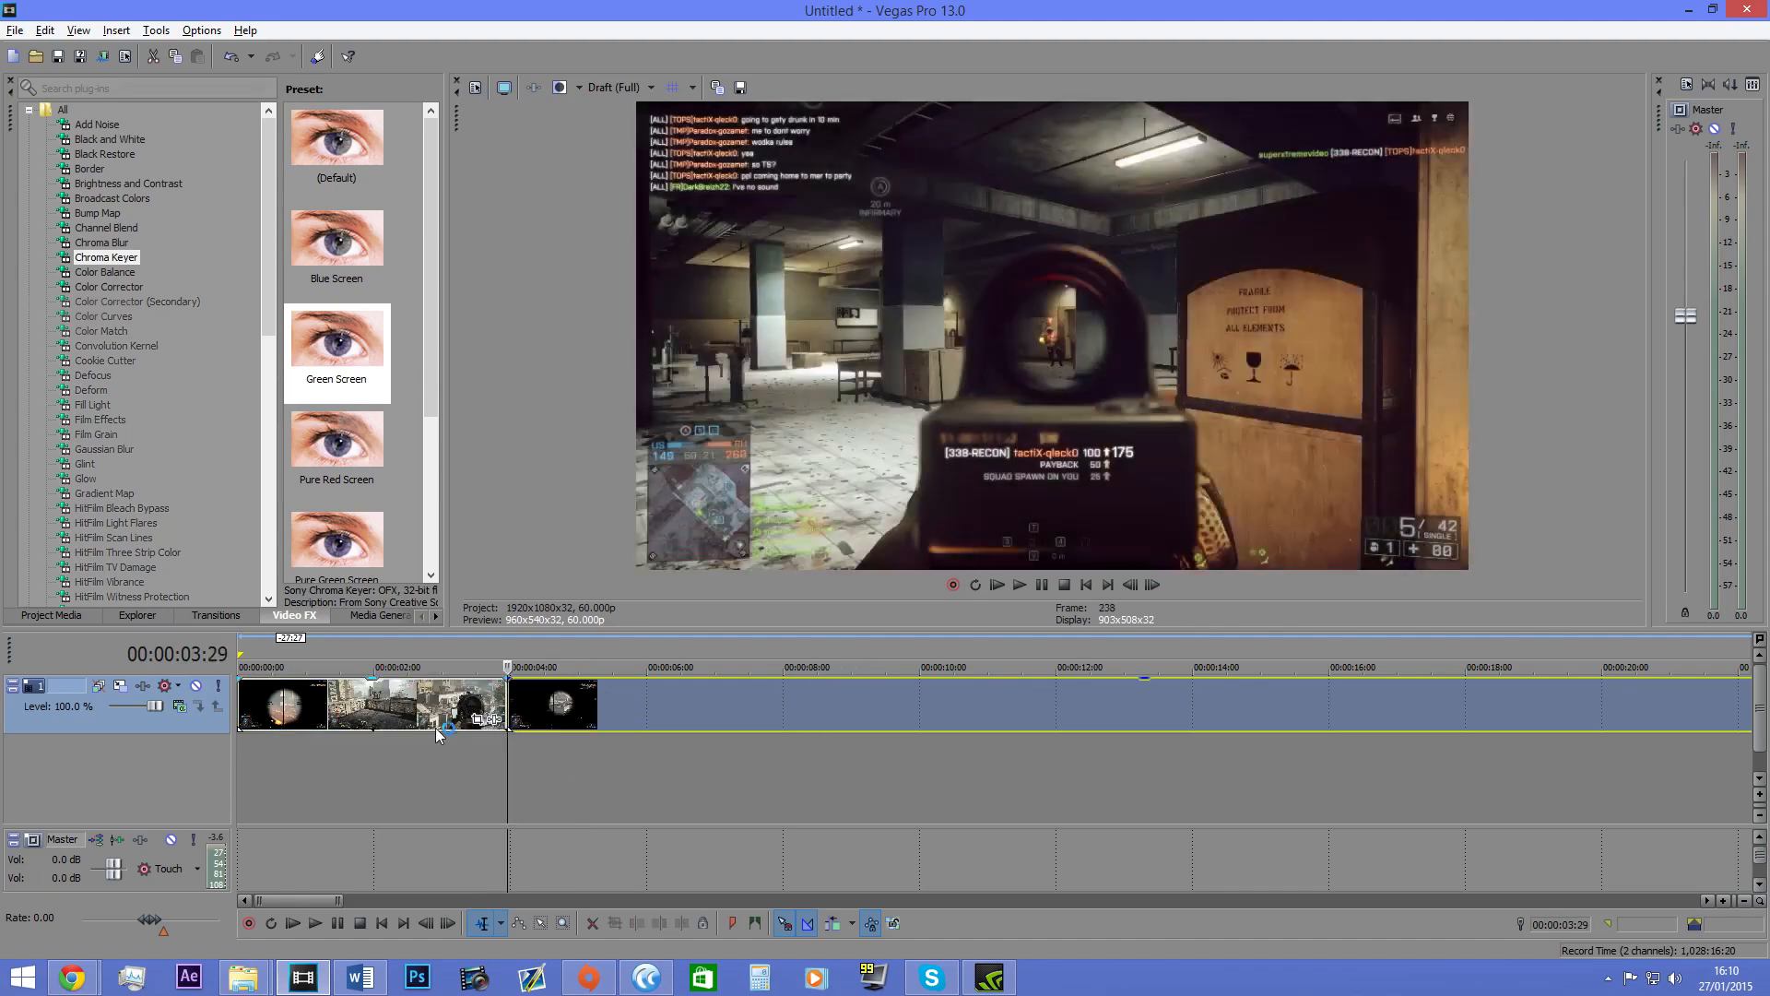
key(s)
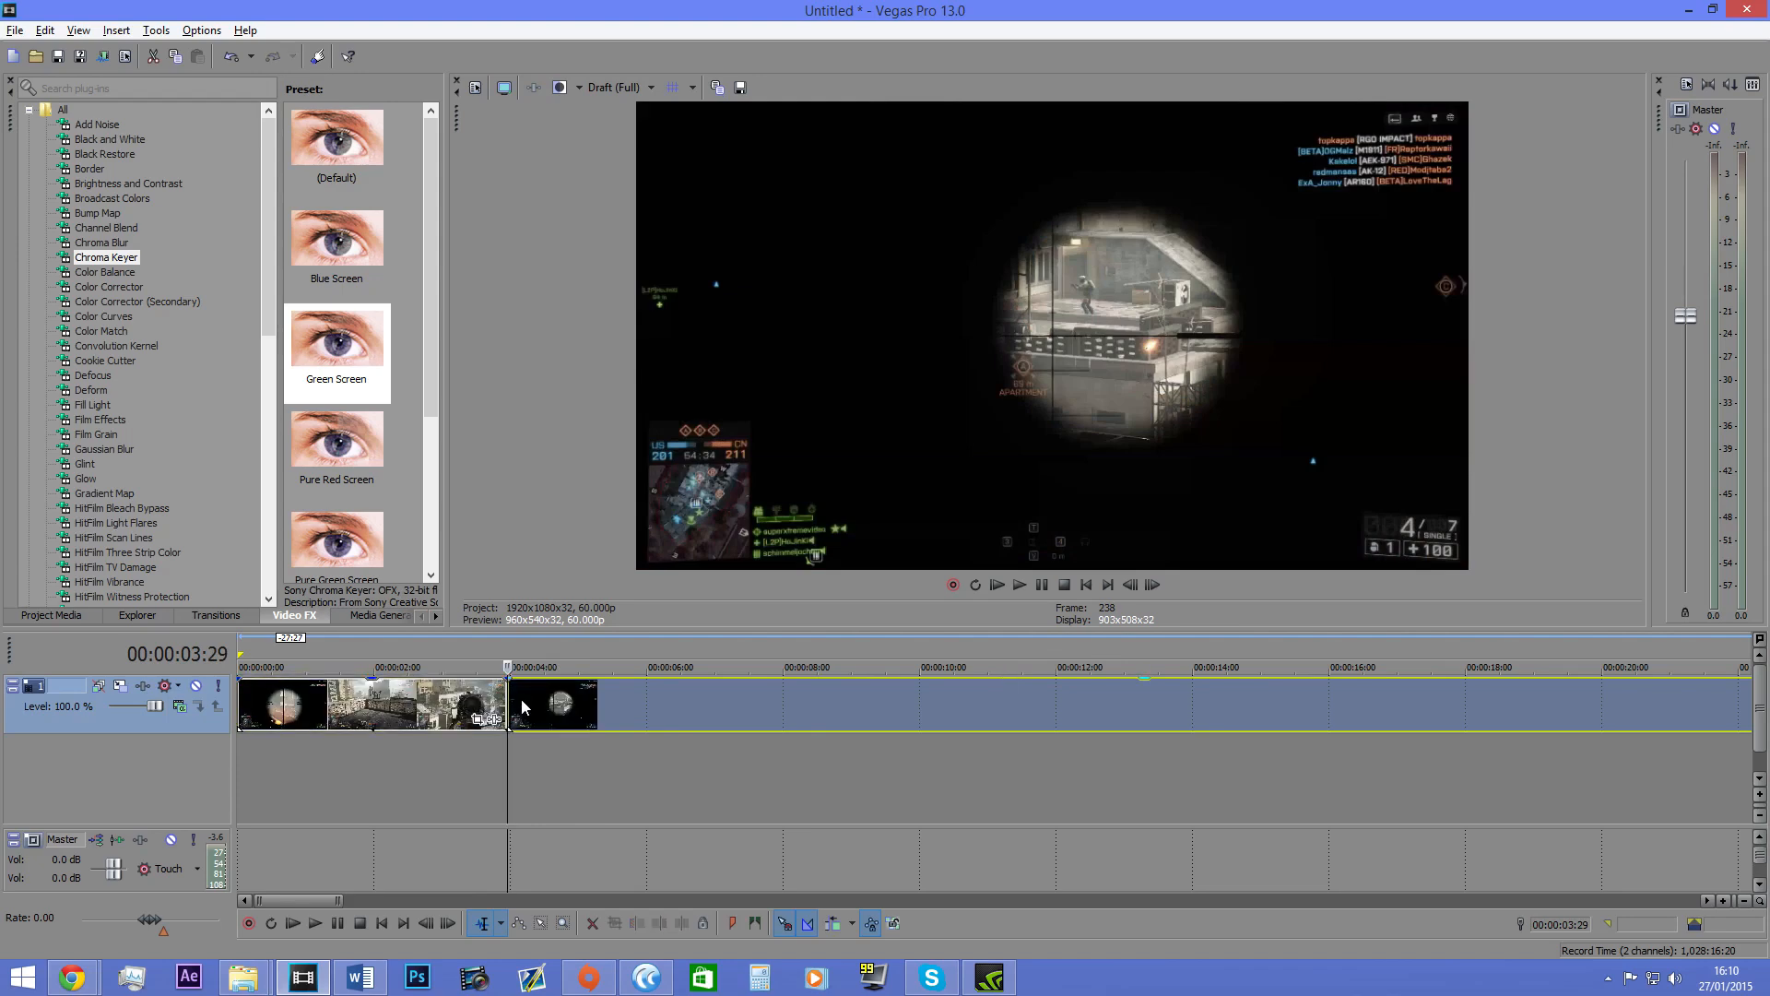
Step: Look at the event switch options available for the clip after the split
right_click(506, 698)
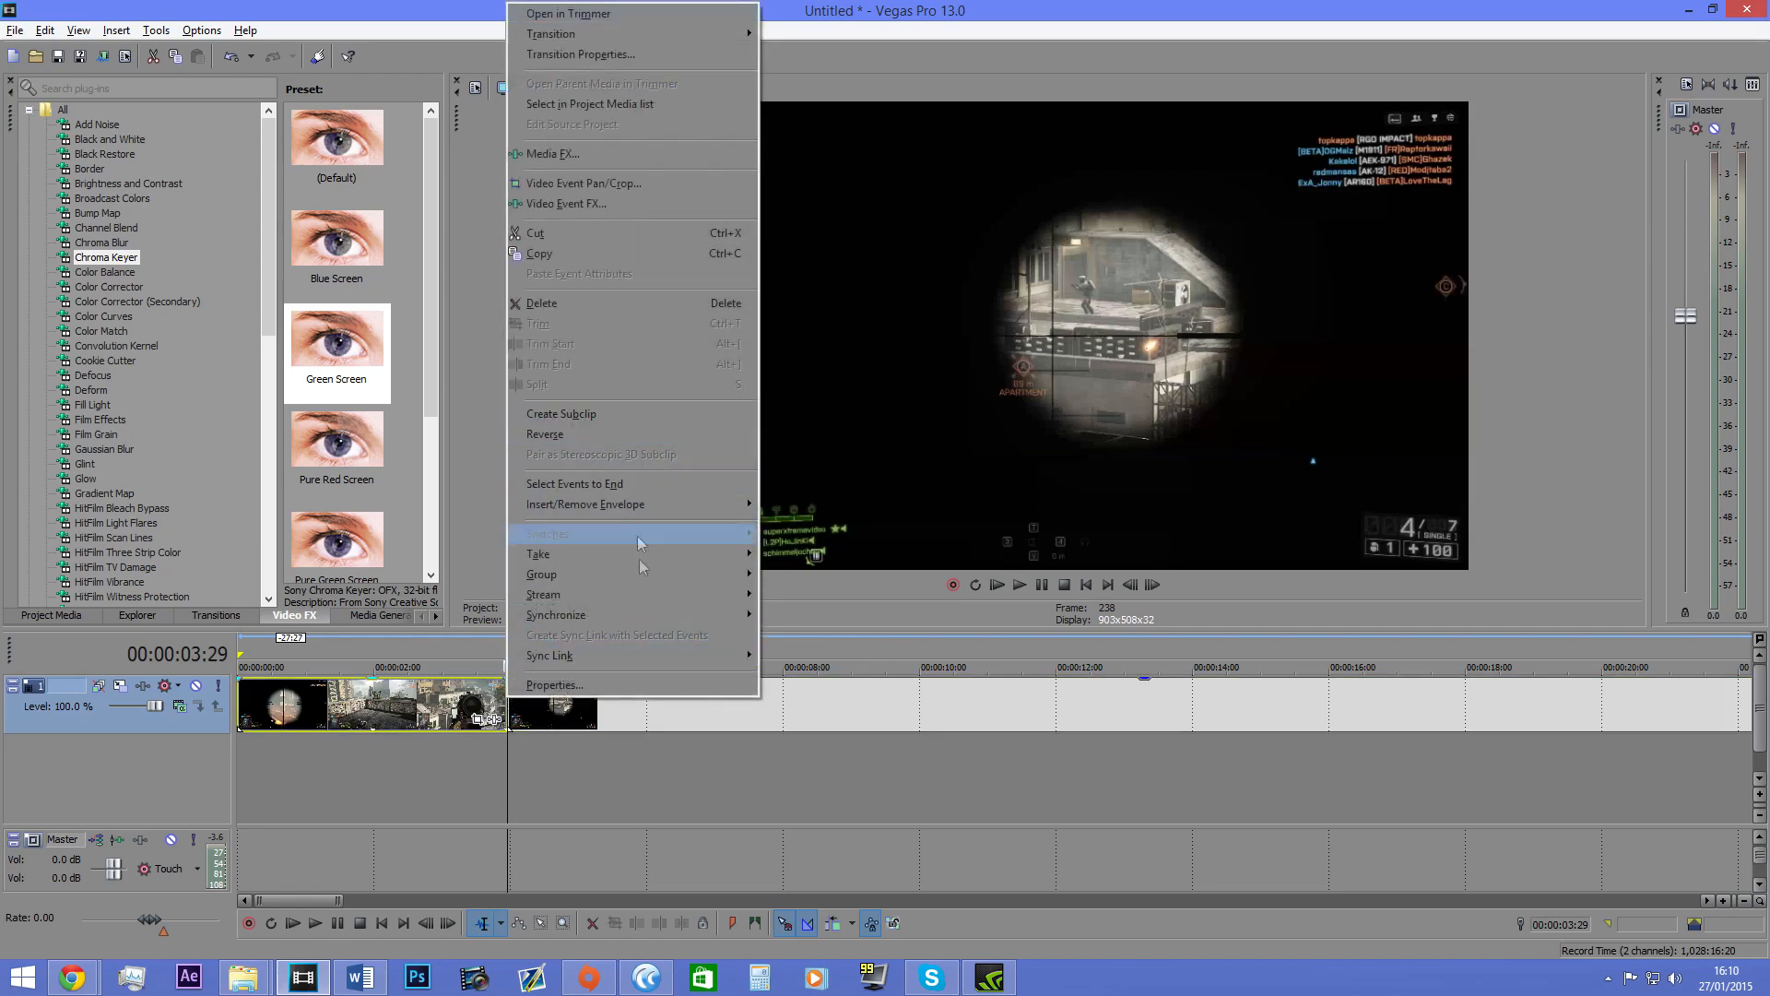
mouse_move(612, 534)
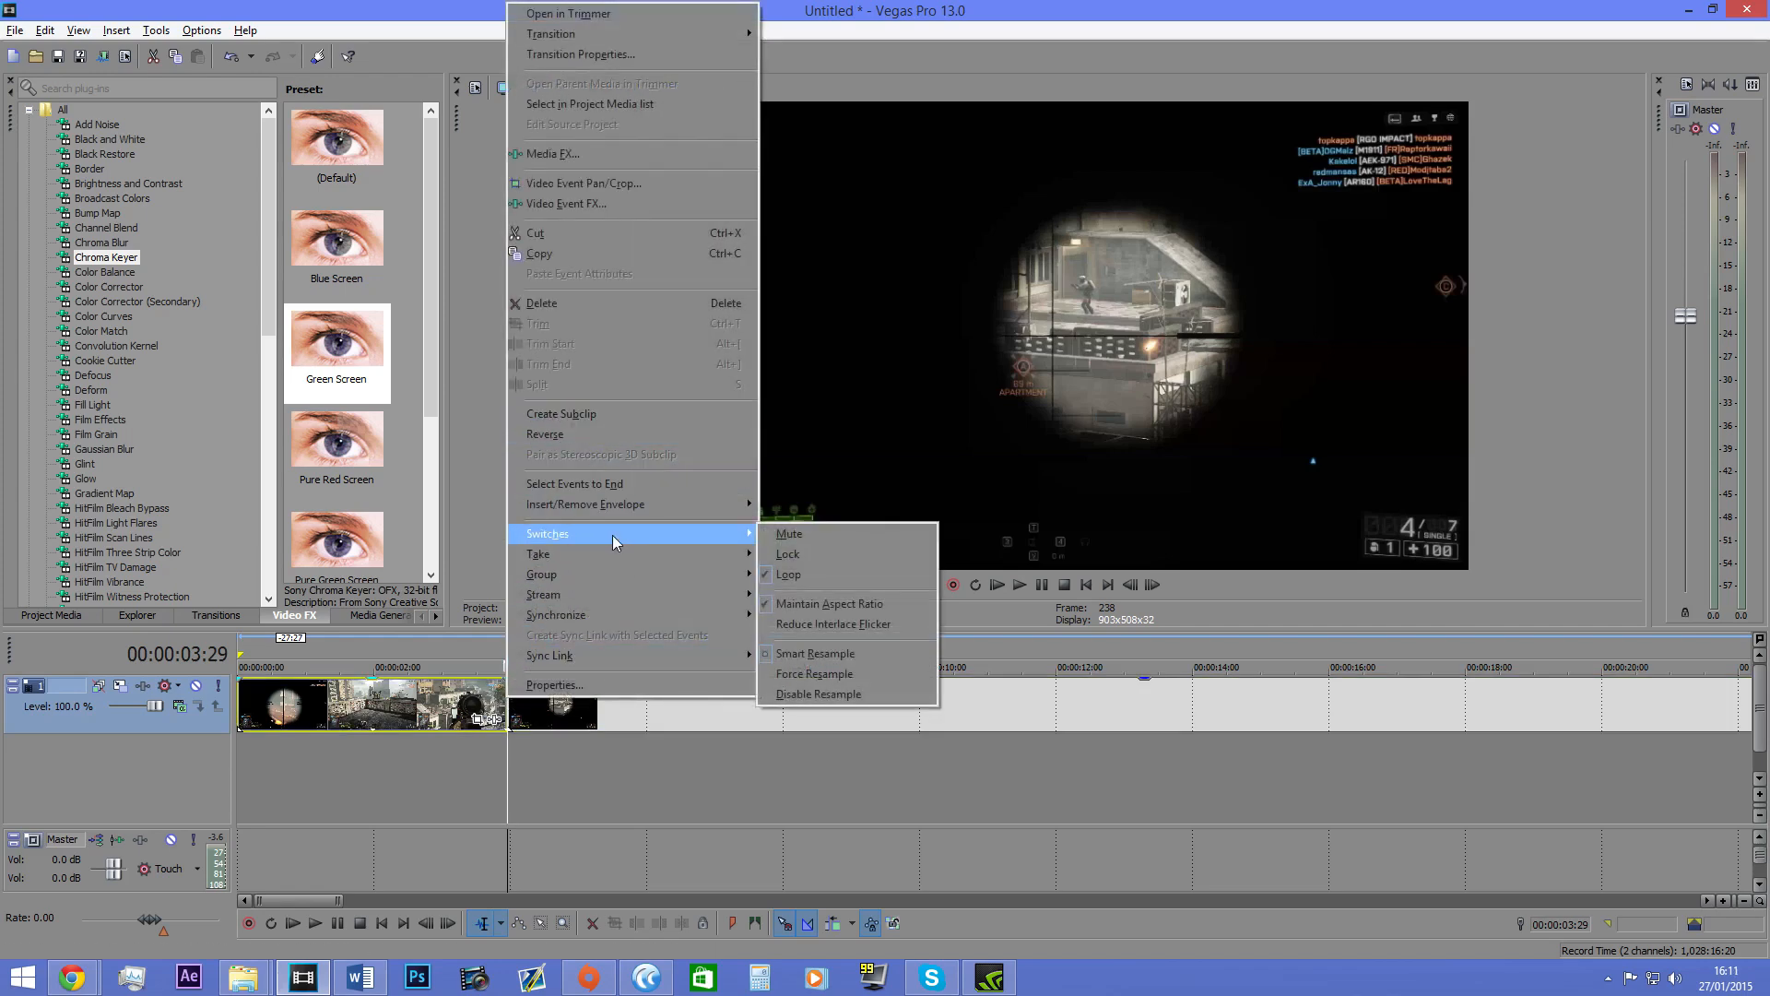
click(506, 774)
click(505, 749)
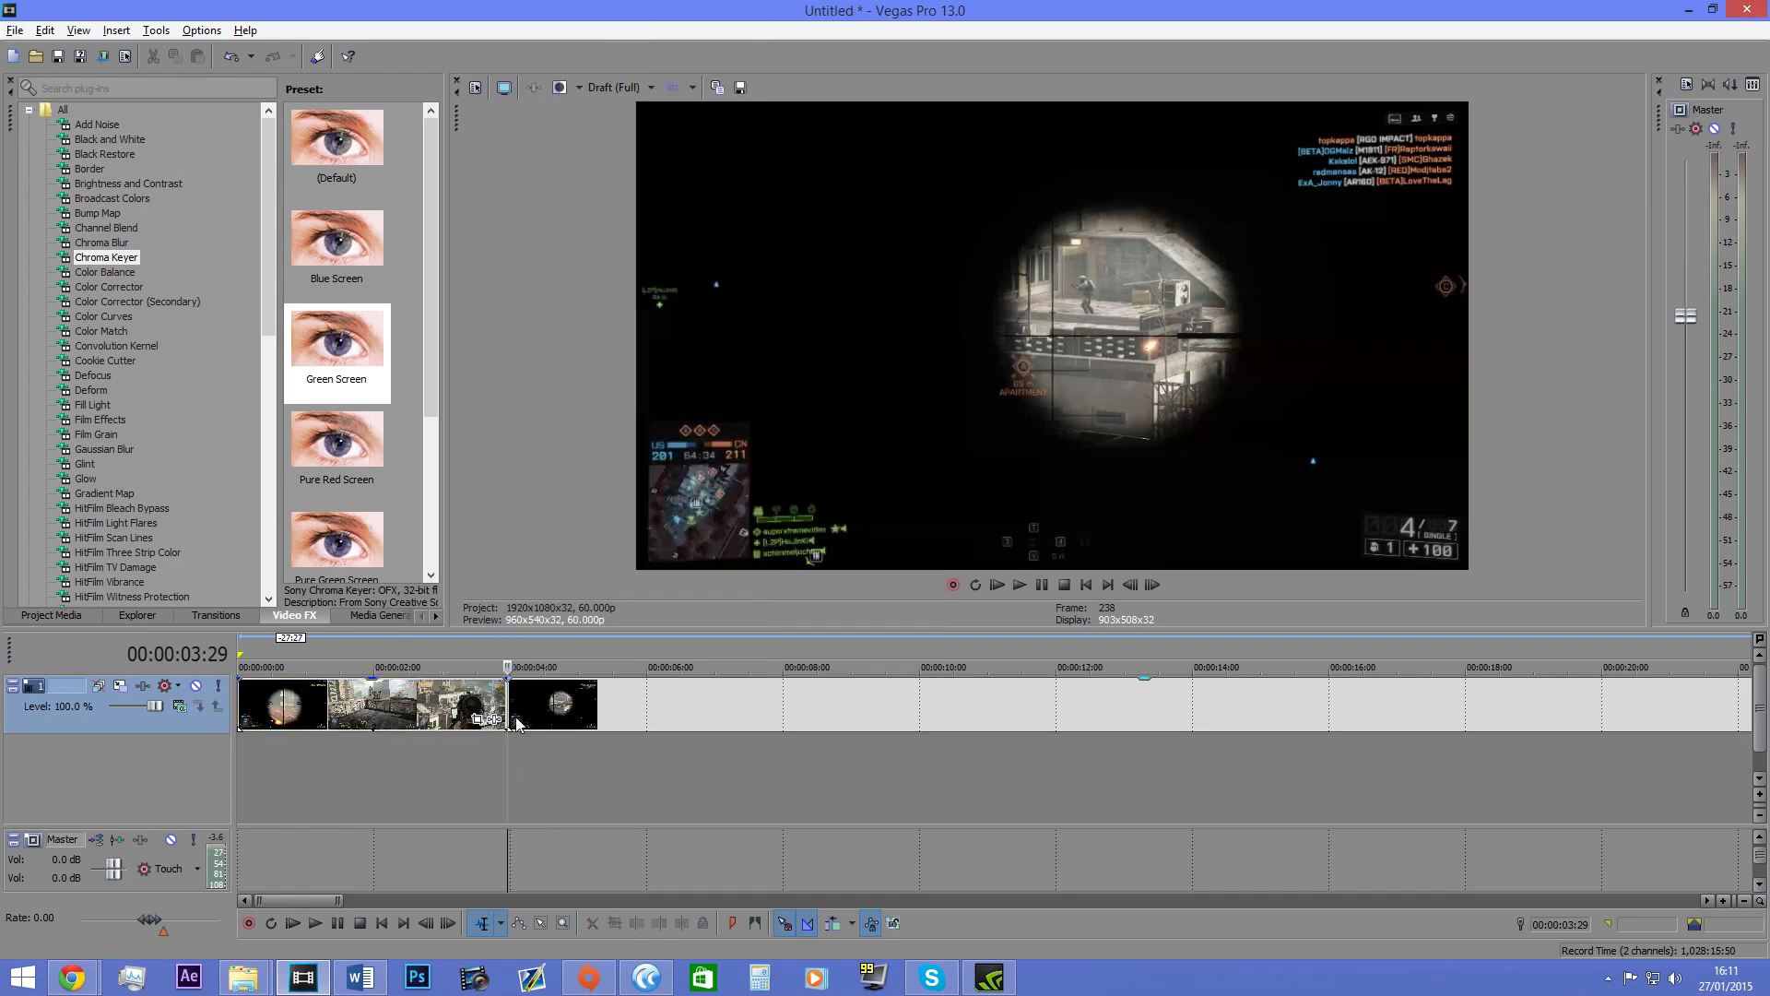
Step: Split the remaining clip shortly after the first cut and at 00:00:06:25, and undo all the montage splits
click(539, 701)
key(s)
click(704, 702)
key(s)
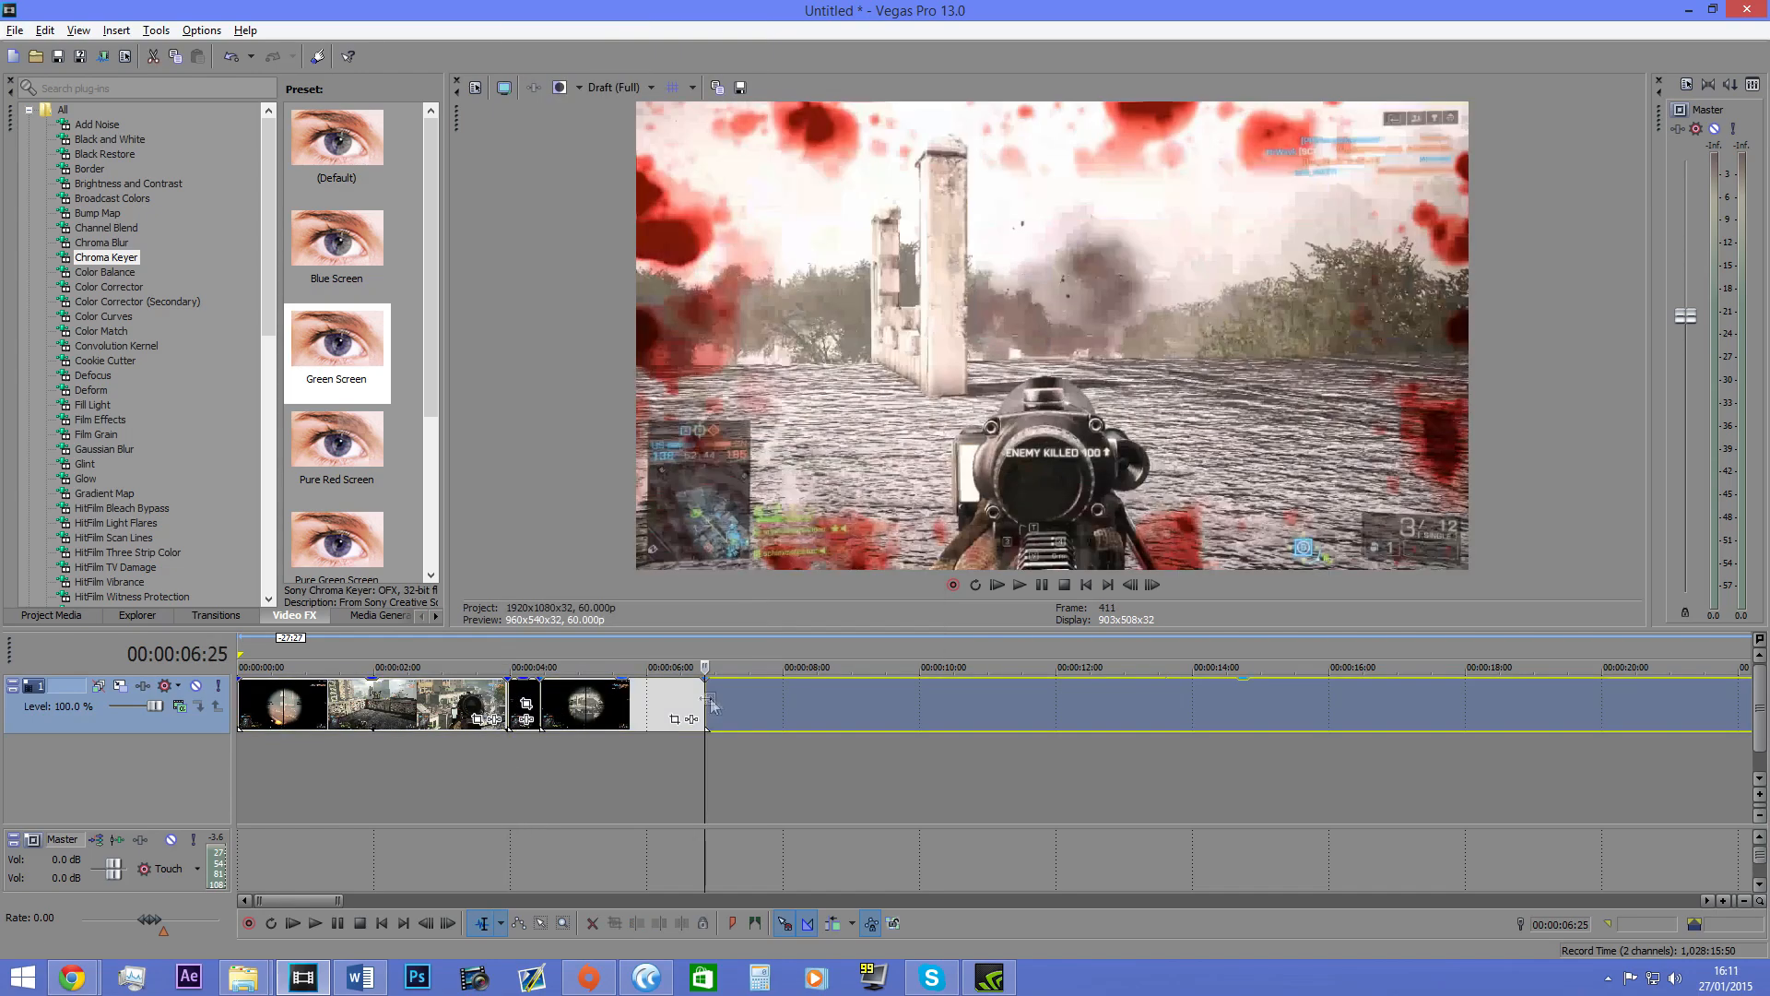
key(ctrl+z)
key(ctrl+z)
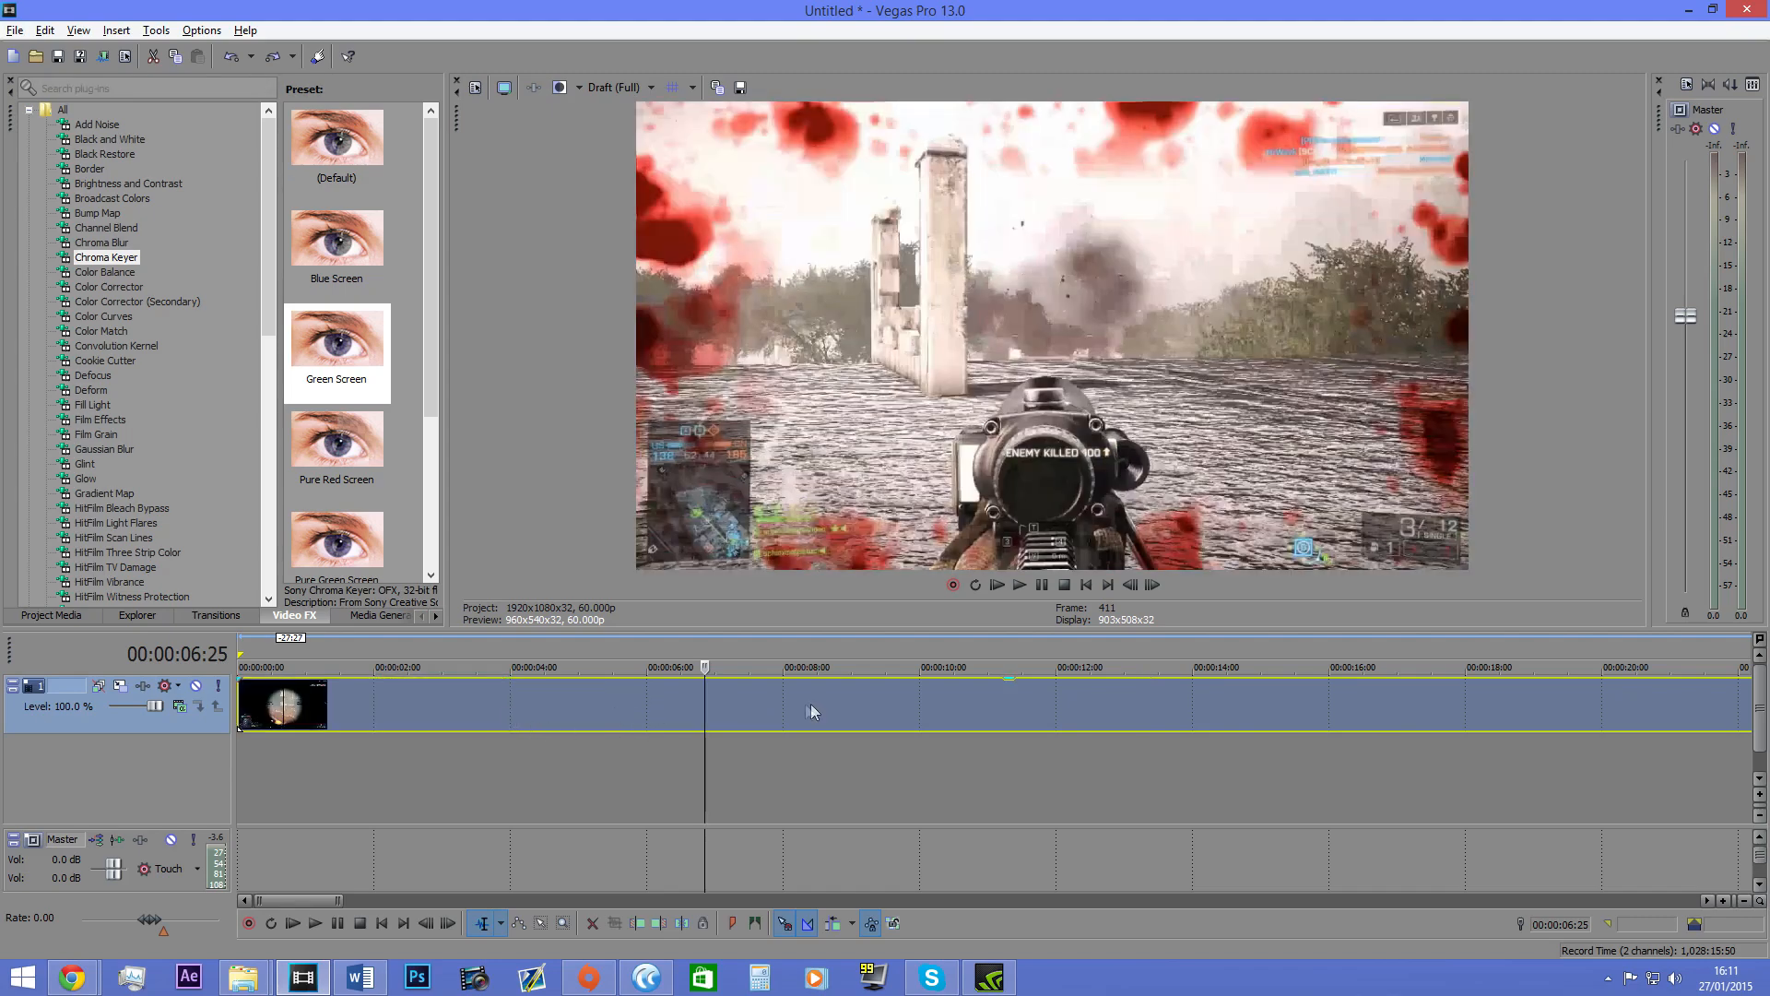
Step: Split the montage at 00:00:04:26
click(545, 703)
click(539, 699)
click(546, 705)
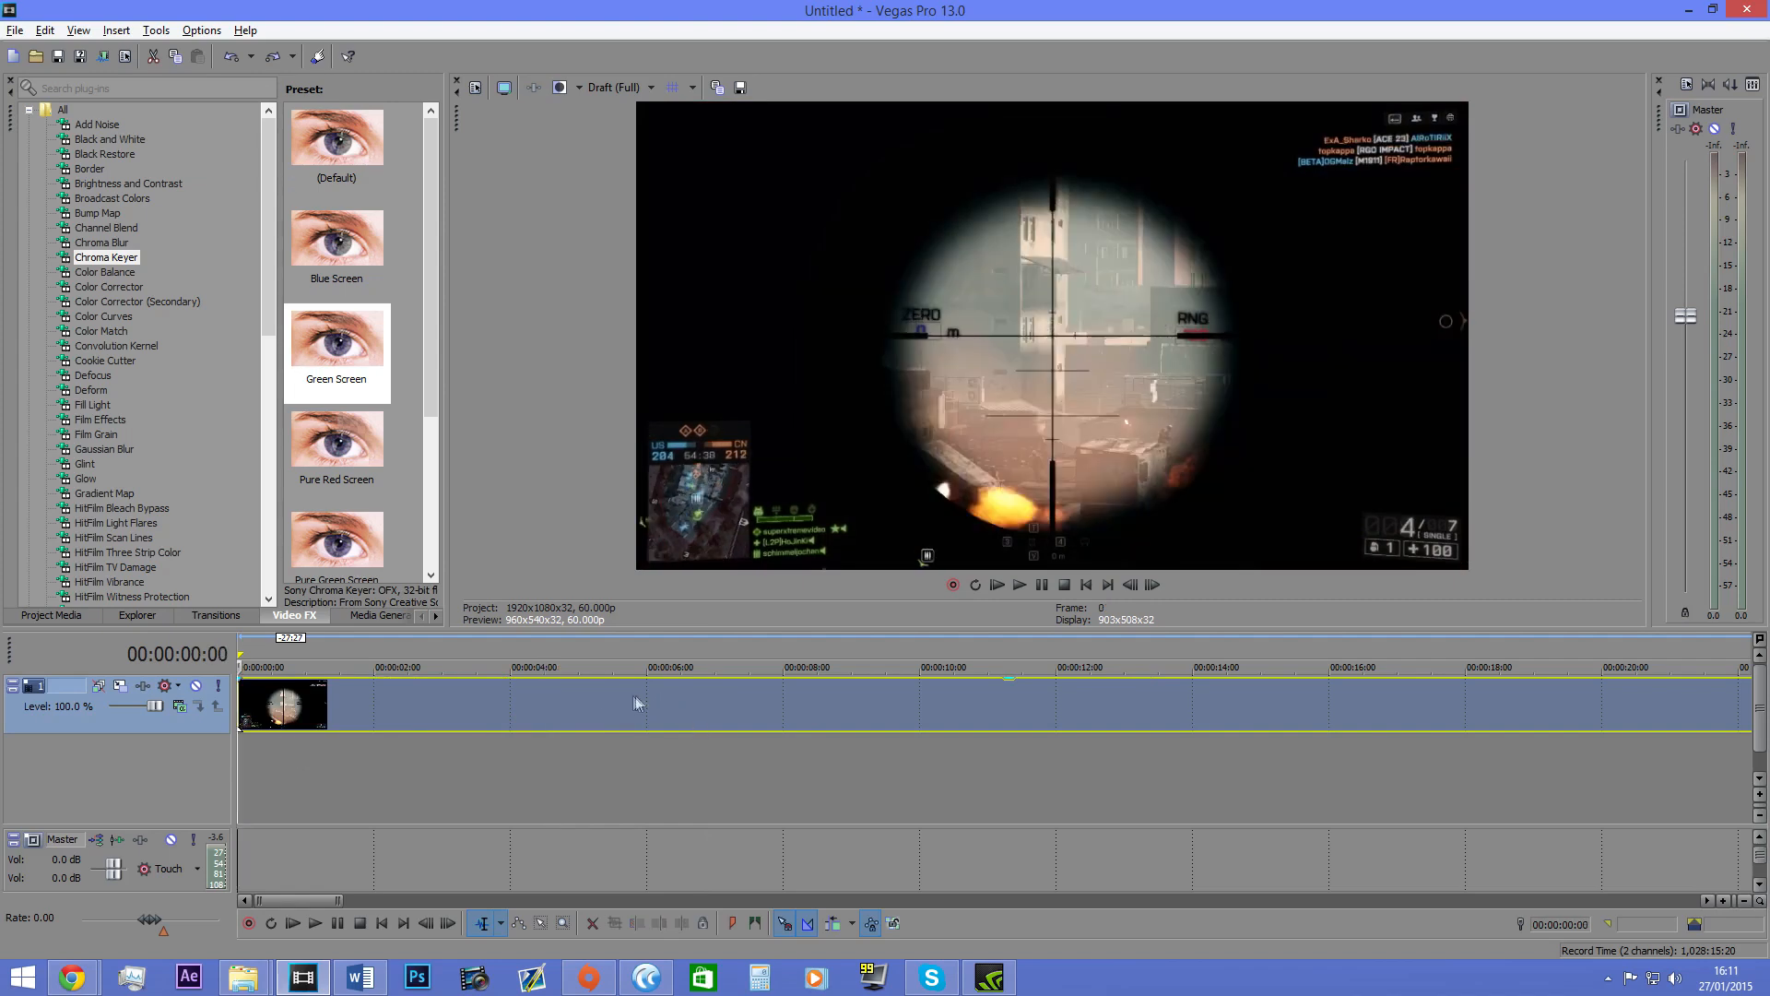
click(568, 702)
key(s)
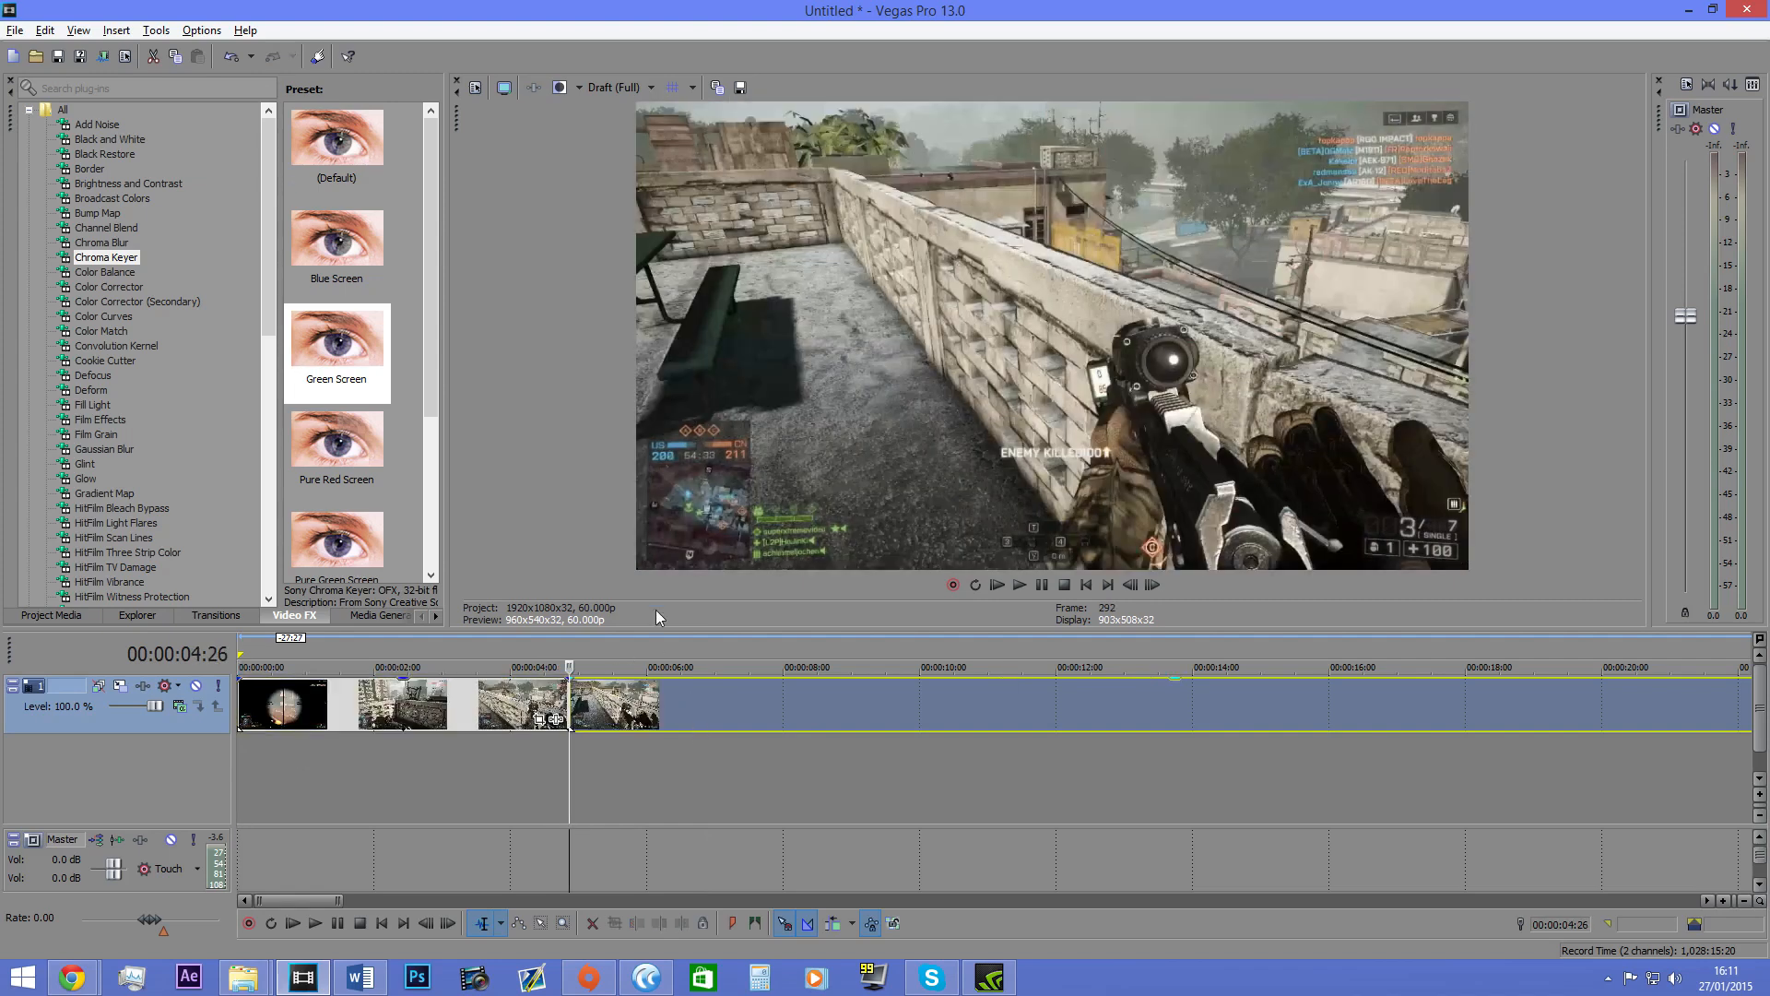
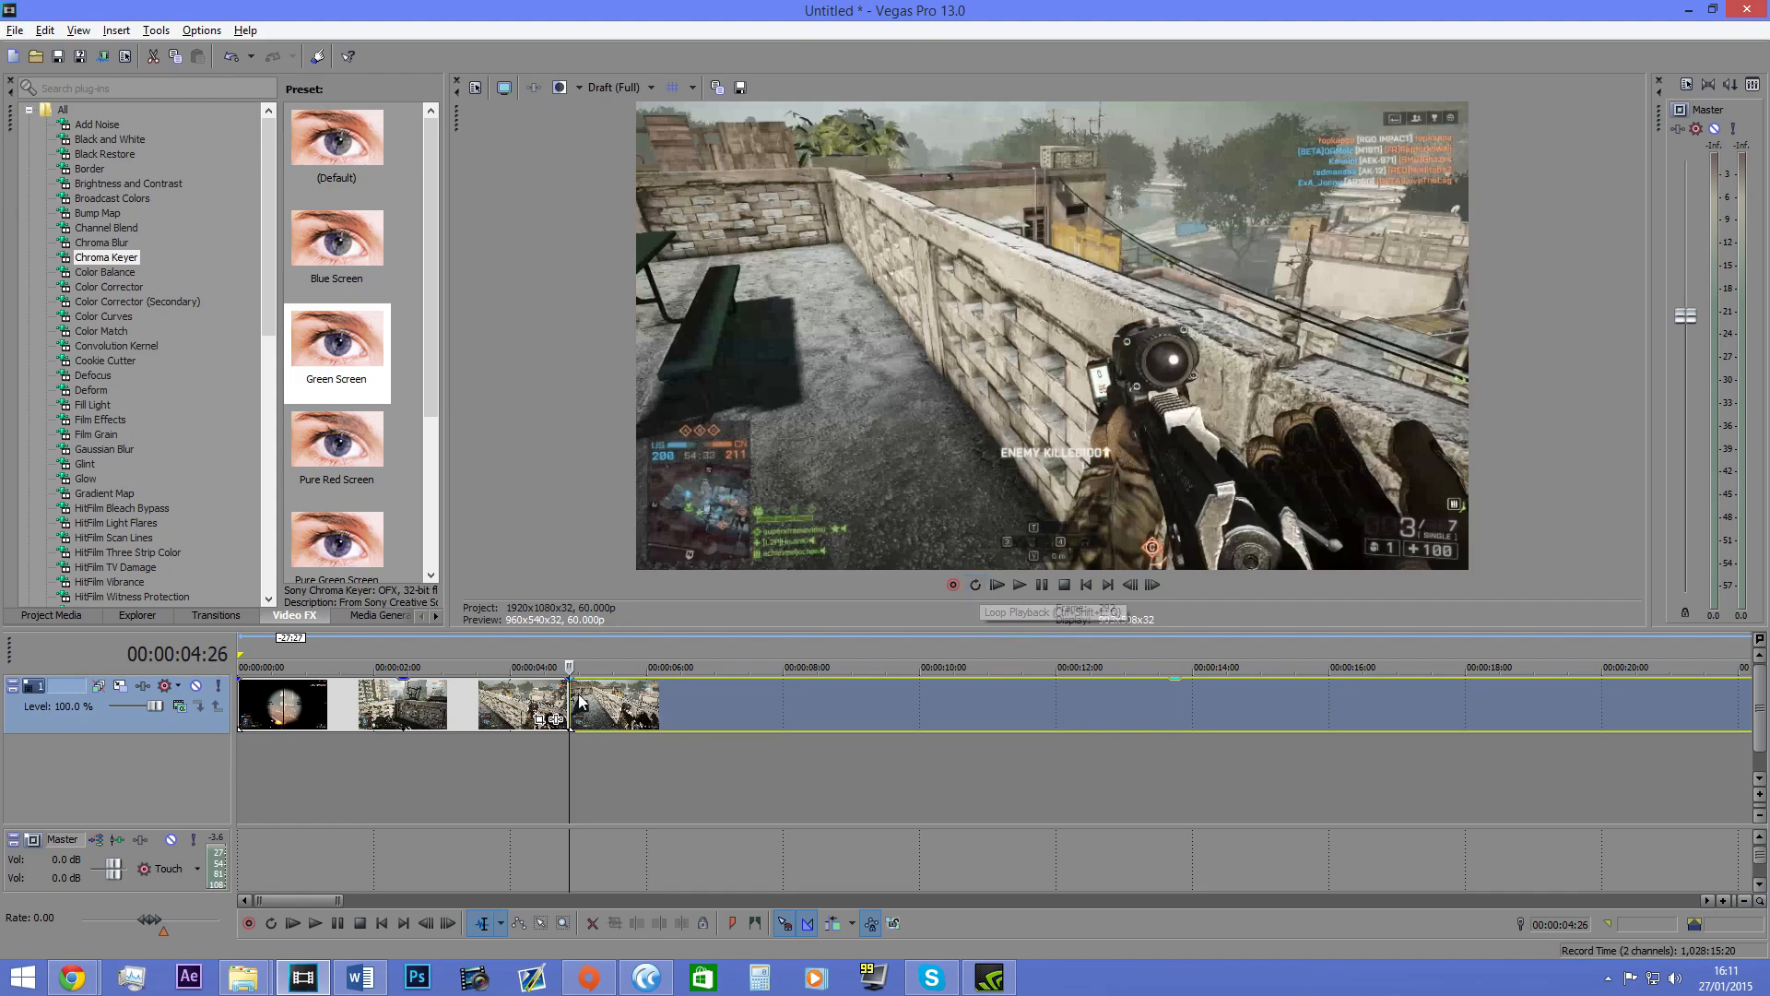
Step: Create a loop region from the timeline start to 00:00:15:01 and shorten it to end at 00:00:07:14
scroll(279, 659, down, 4)
scroll(280, 662, up, 2)
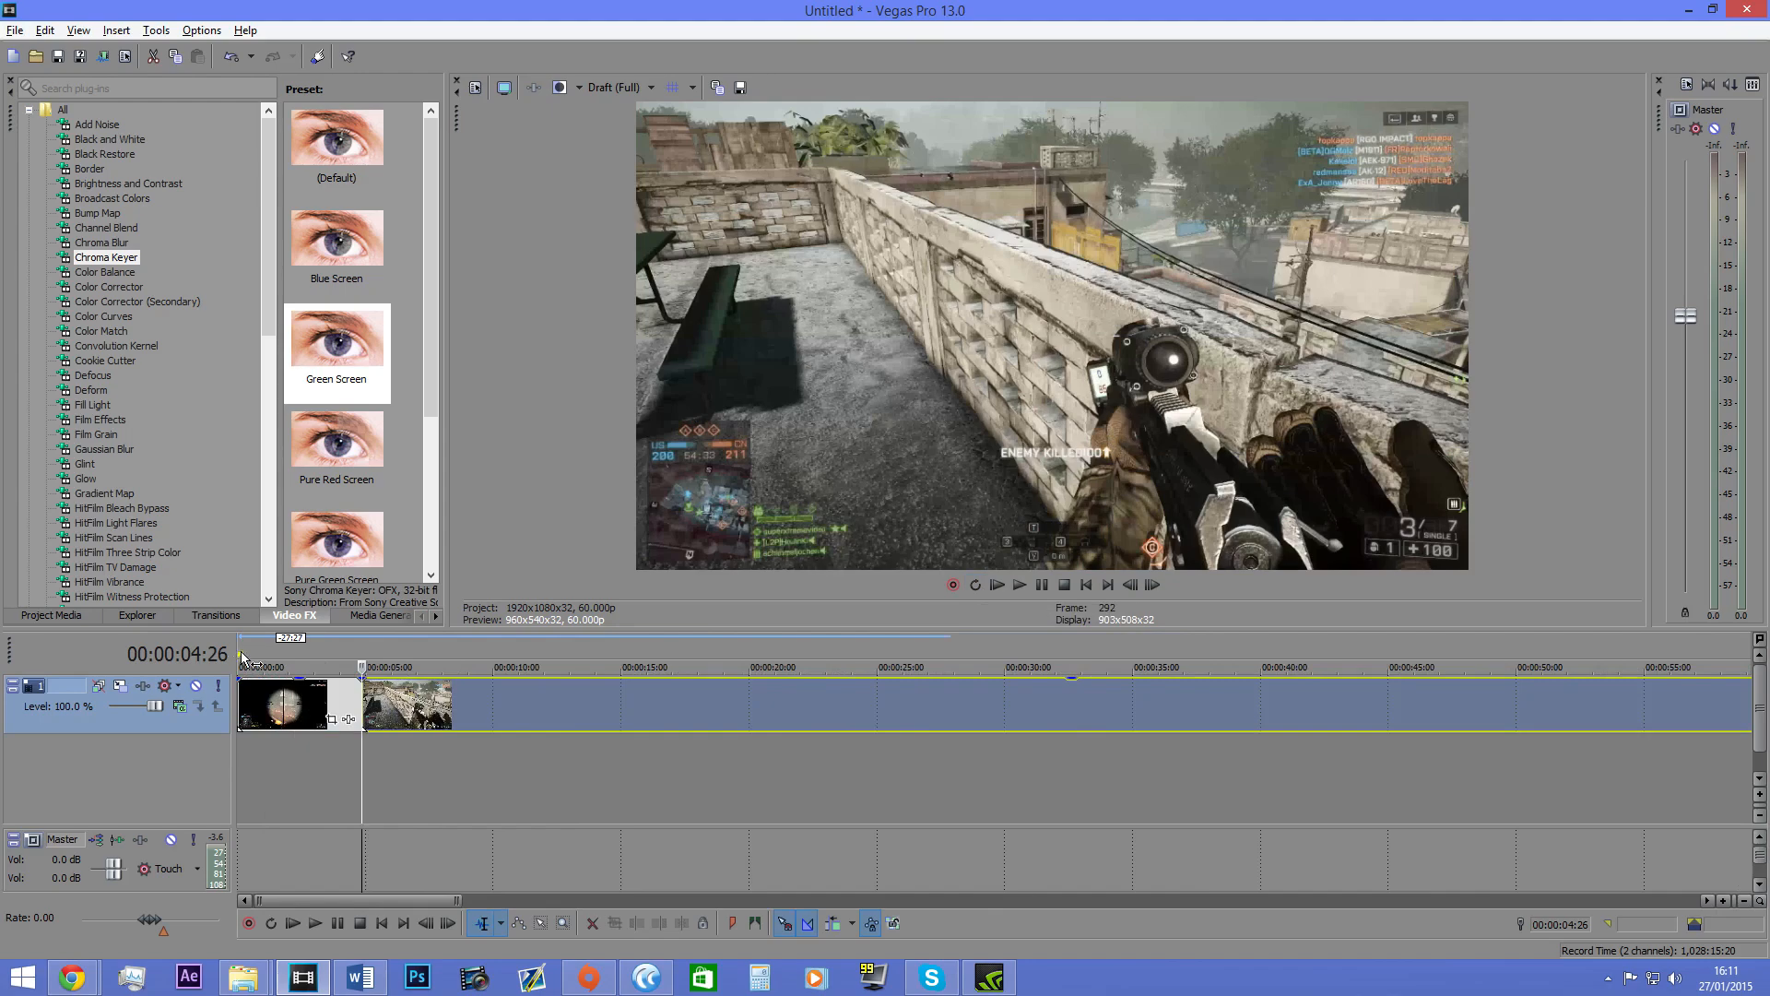
drag(251, 654, 622, 651)
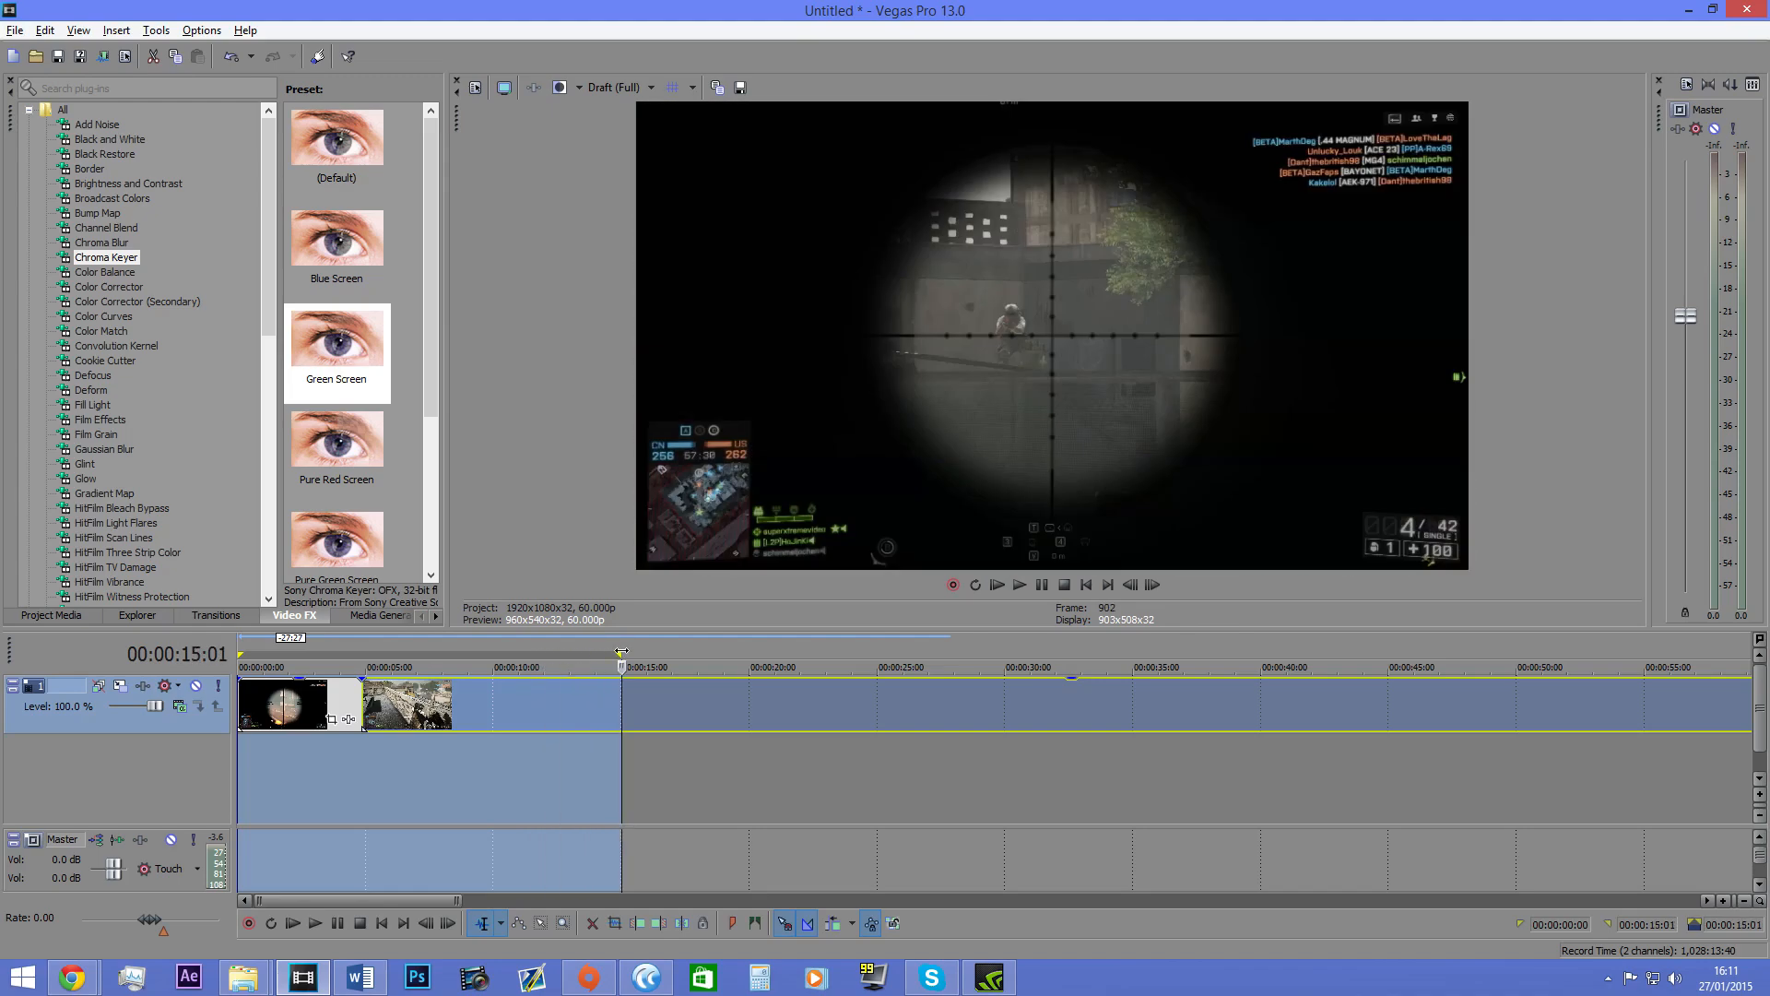
drag(621, 652, 280, 691)
scroll(288, 697, down, 3)
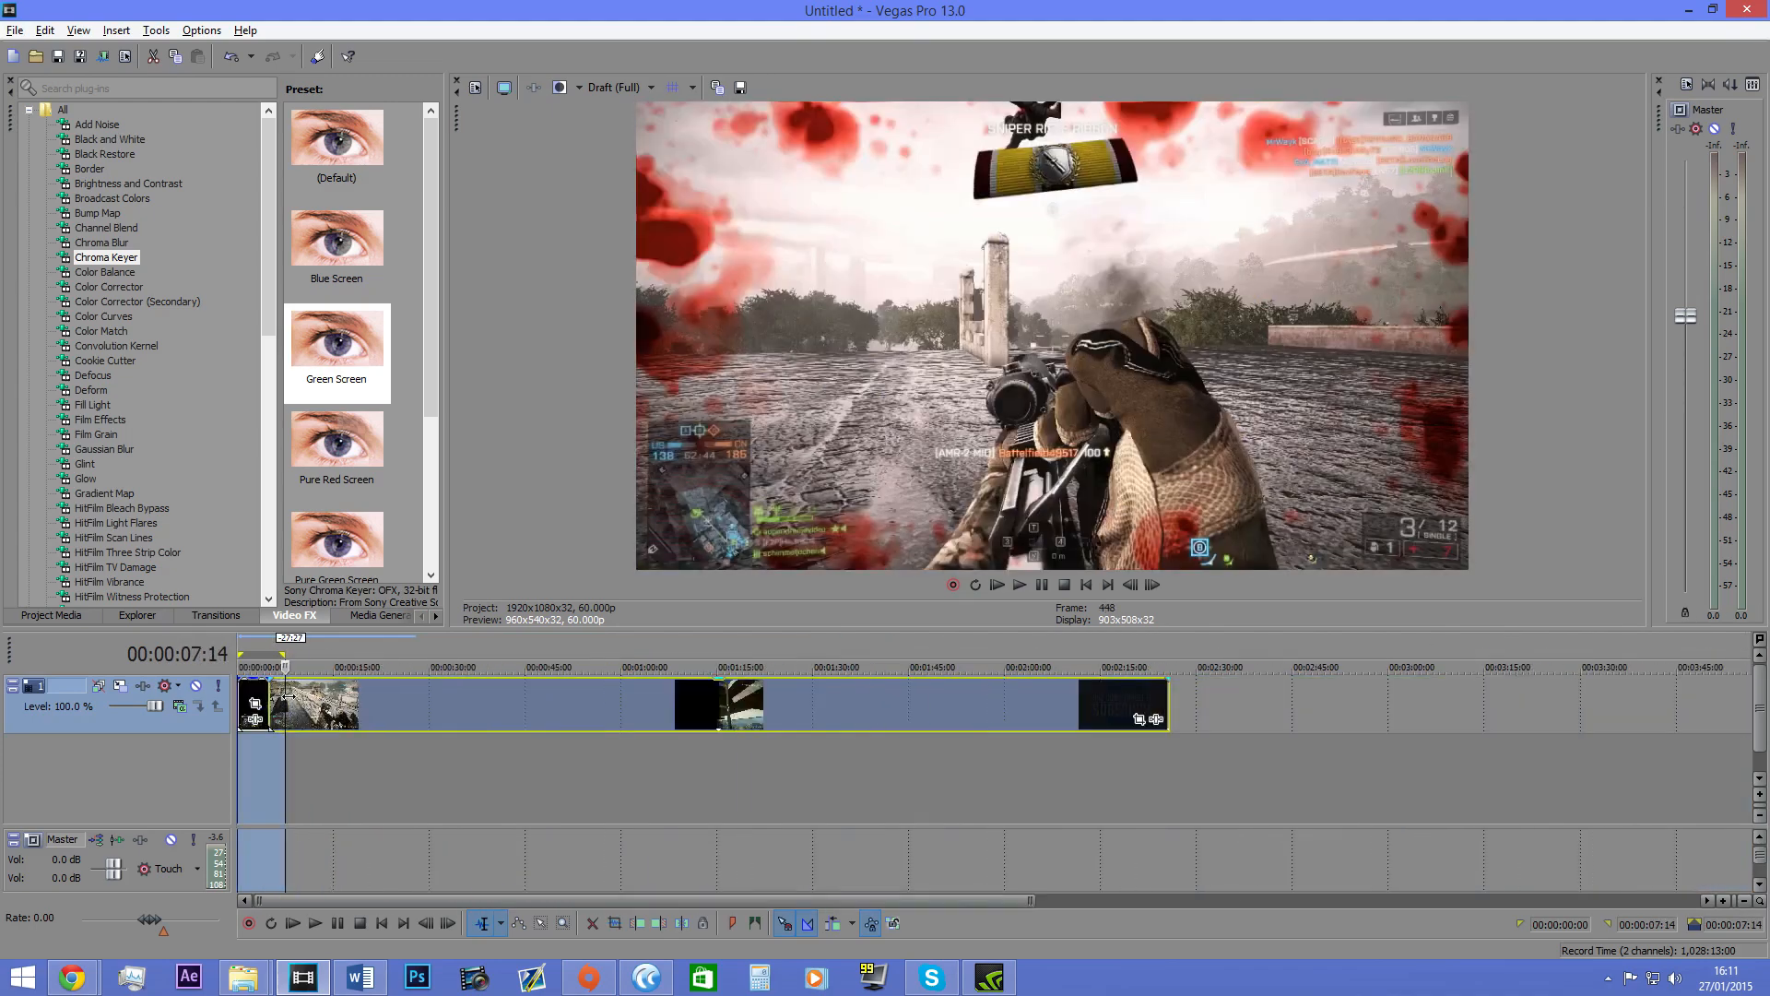
Step: Play the loop region from the start with loop playback on, turn looping off and pause at 00:00:03:00
click(975, 586)
click(996, 584)
scroll(892, 647, up, 5)
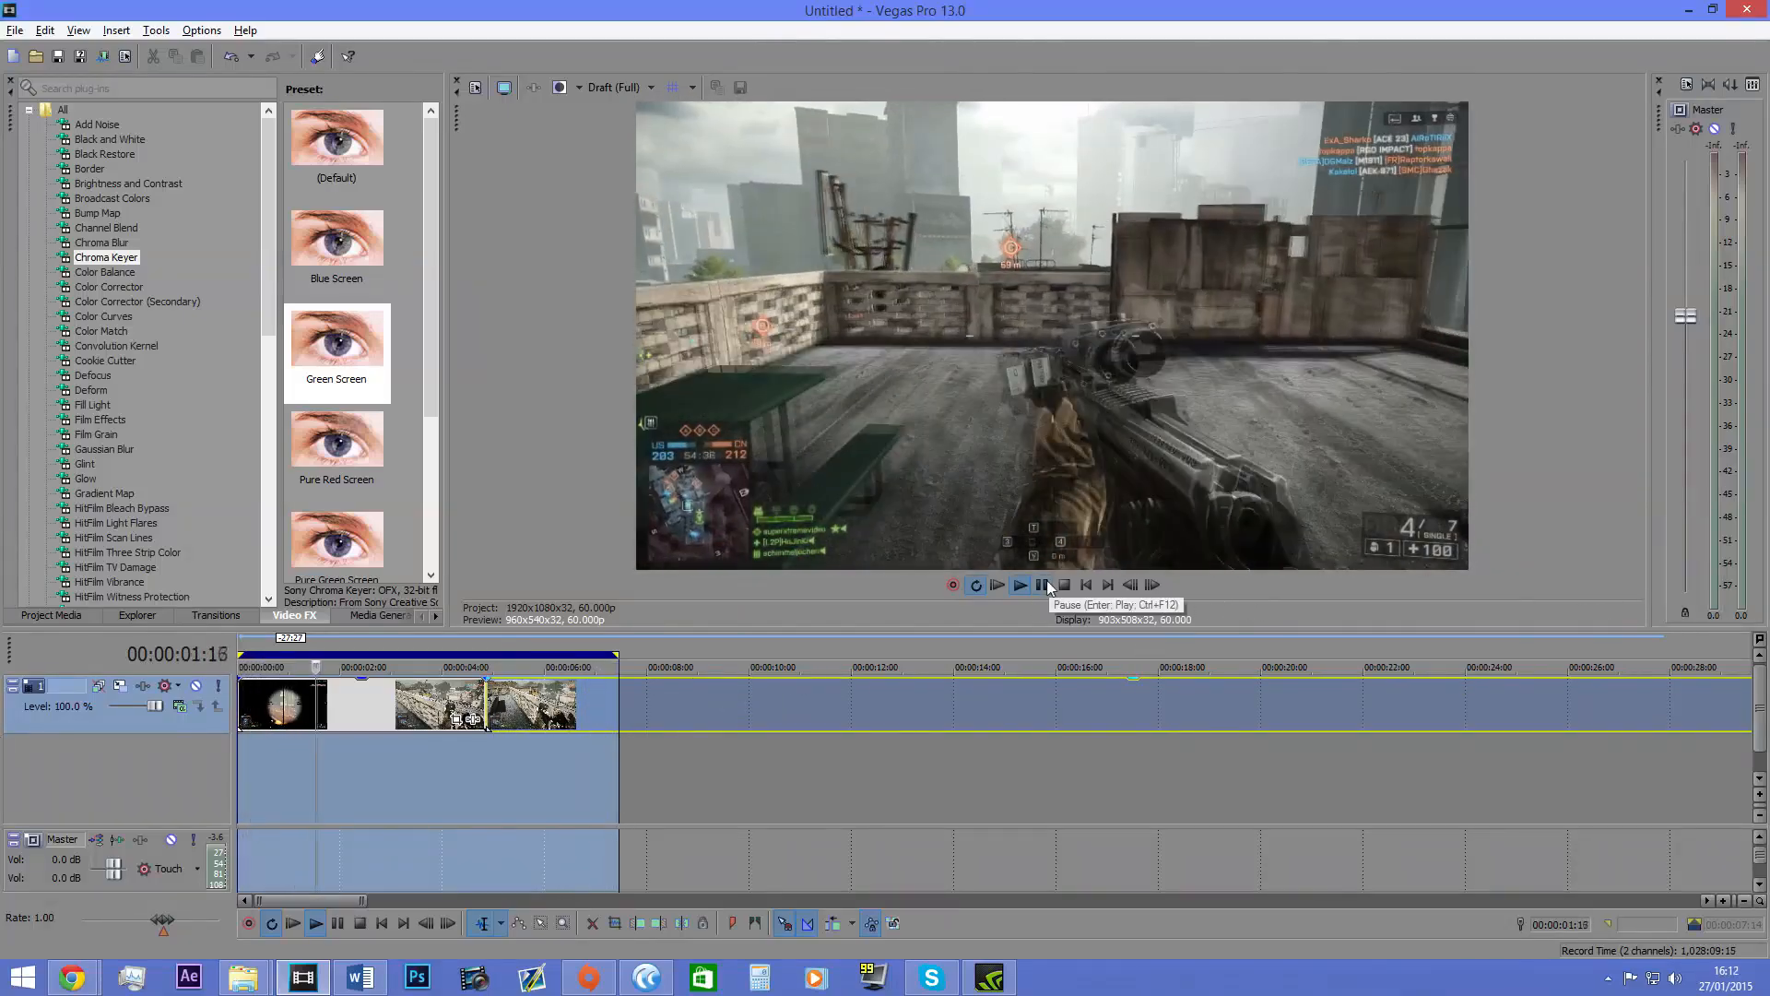
click(975, 585)
click(1042, 585)
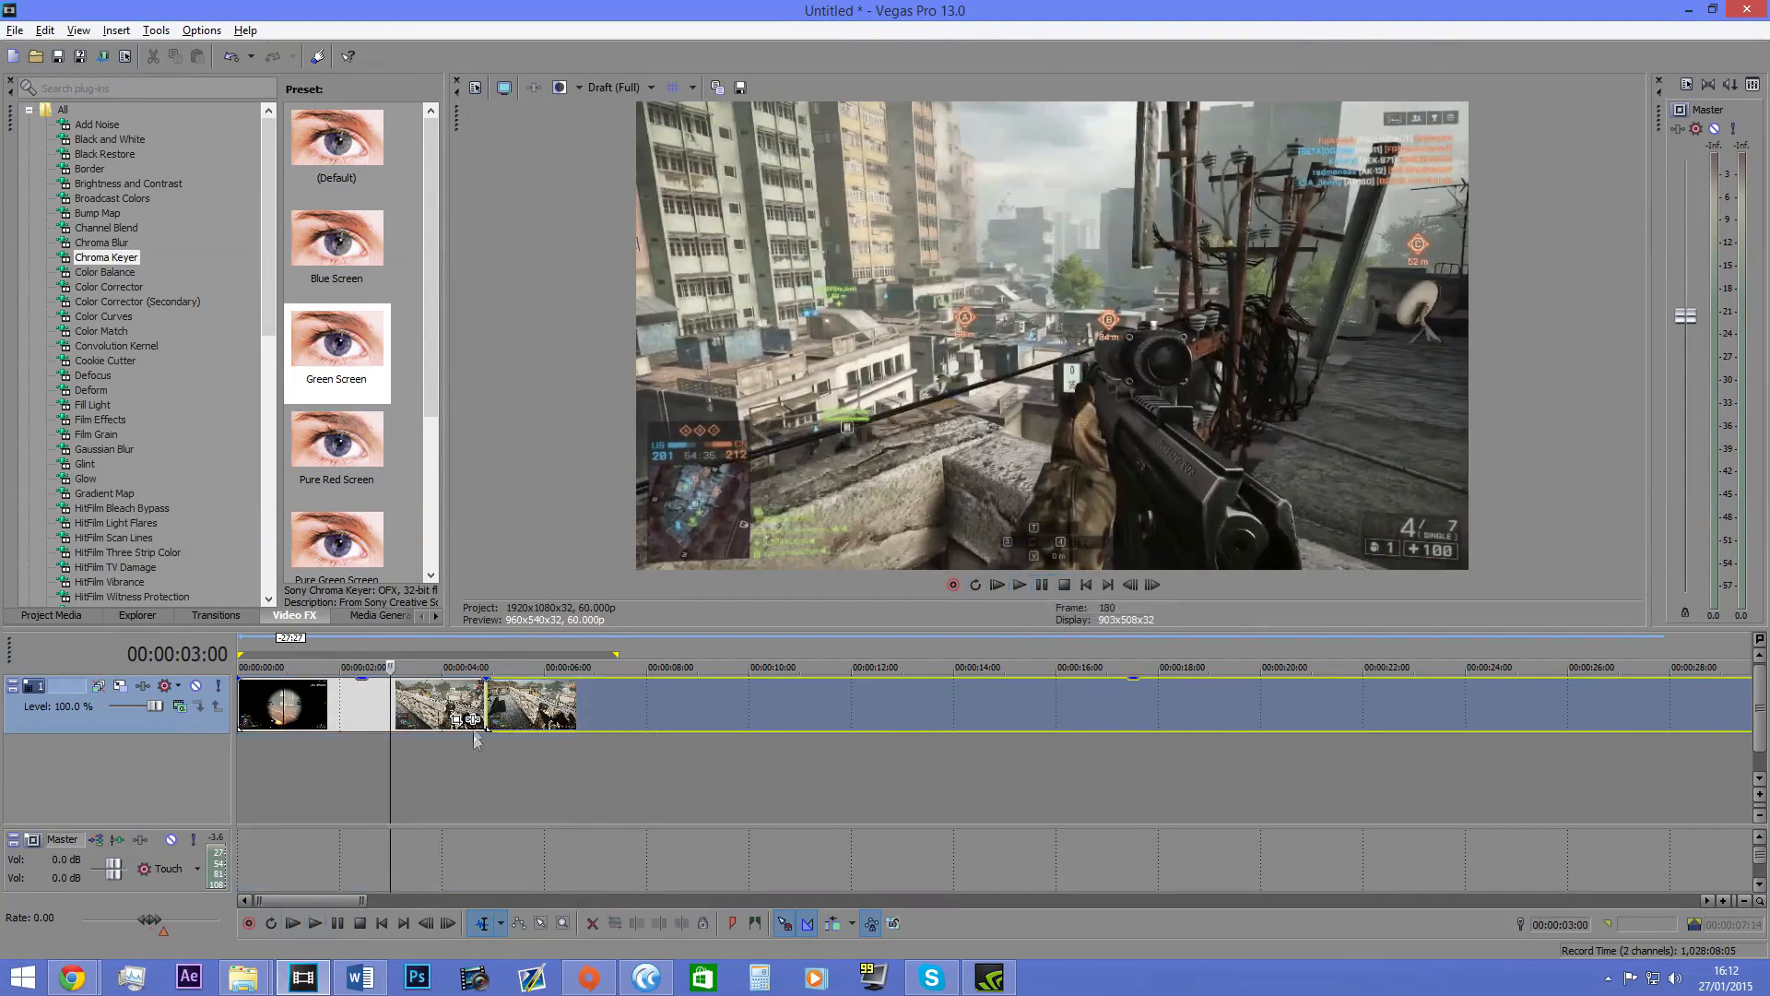
Step: Clear the loop region by collapsing its end back to the timeline start
drag(613, 649, 239, 652)
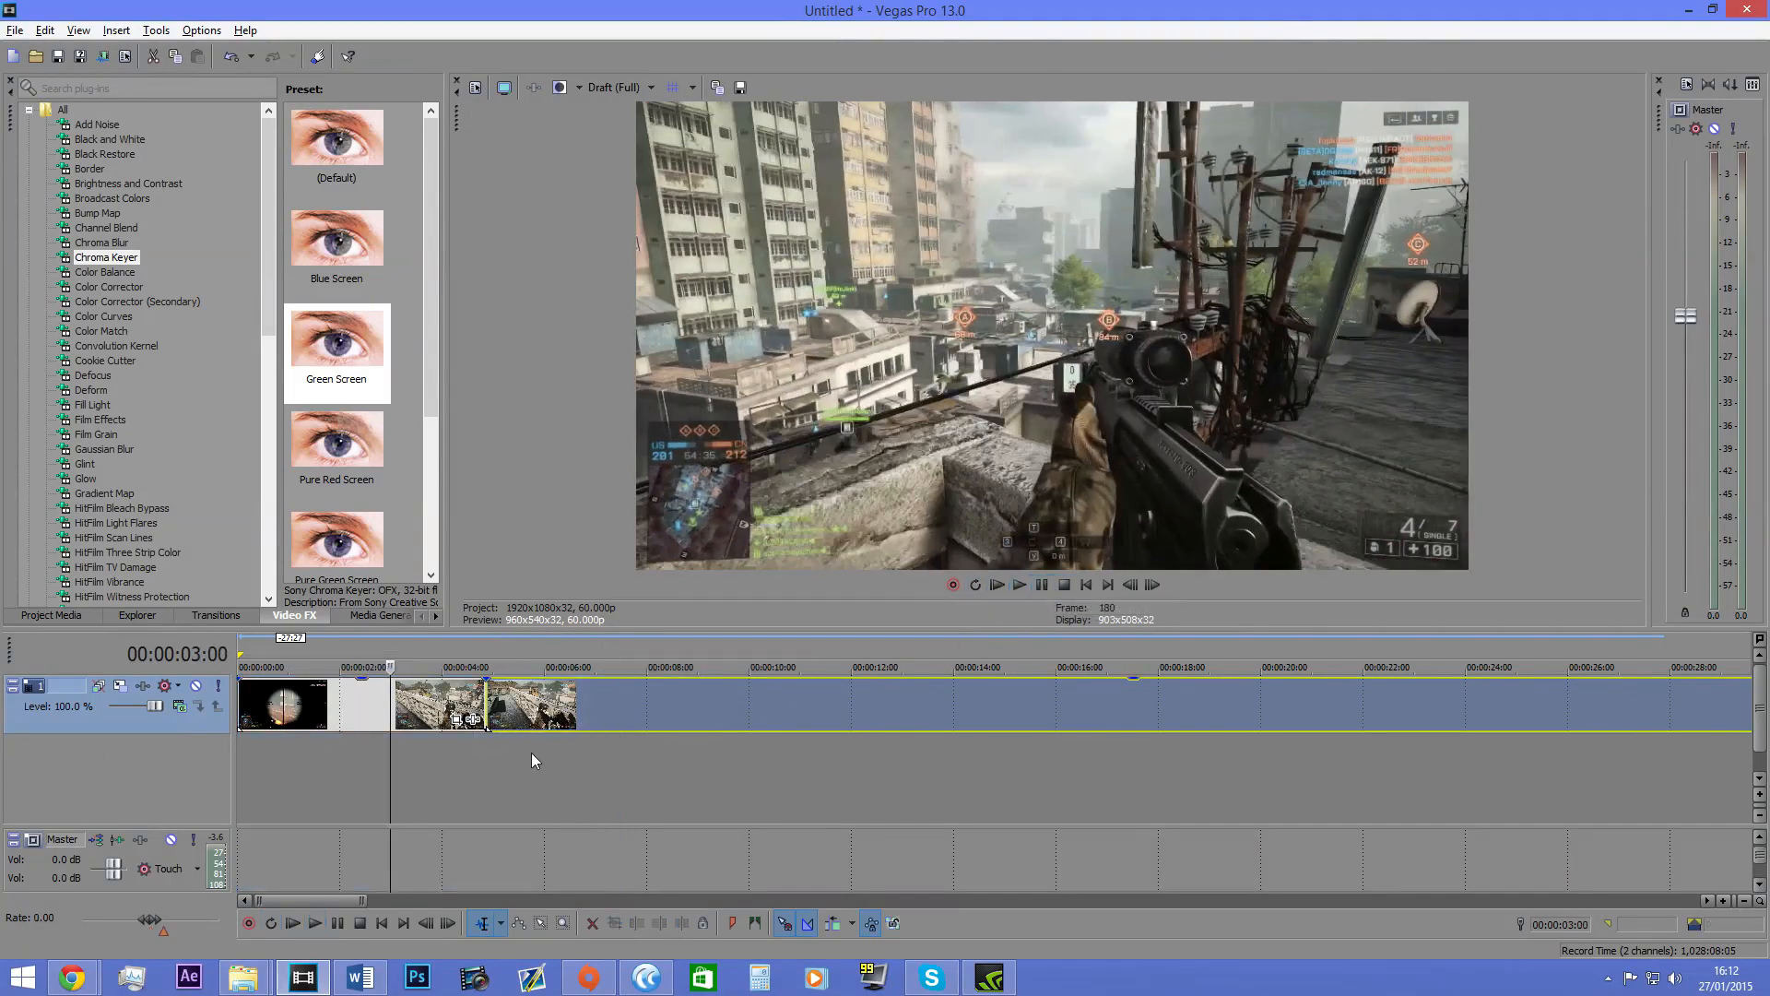
scroll(533, 755, down, 4)
scroll(533, 755, up, 3)
scroll(264, 768, down, 2)
drag(239, 653, 4, 845)
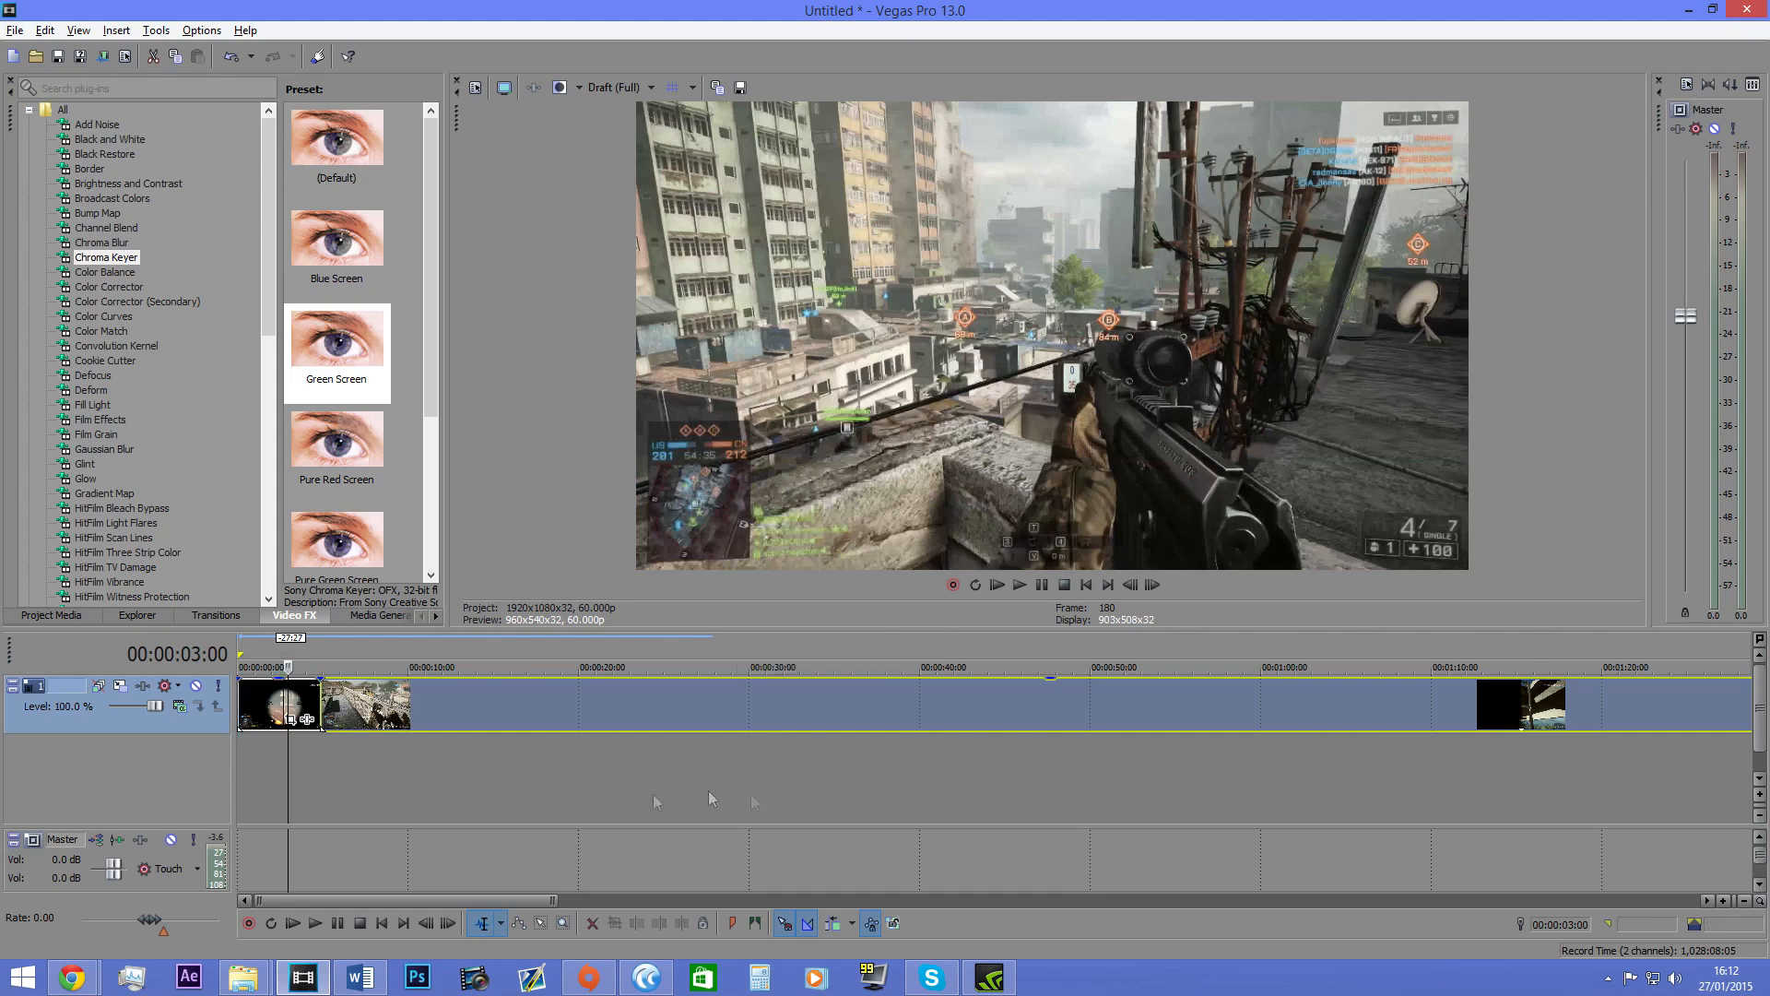
scroll(708, 789, down, 4)
mouse_move(238, 653)
mouse_down()
mouse_move(1042, 654)
mouse_move(5, 721)
mouse_up()
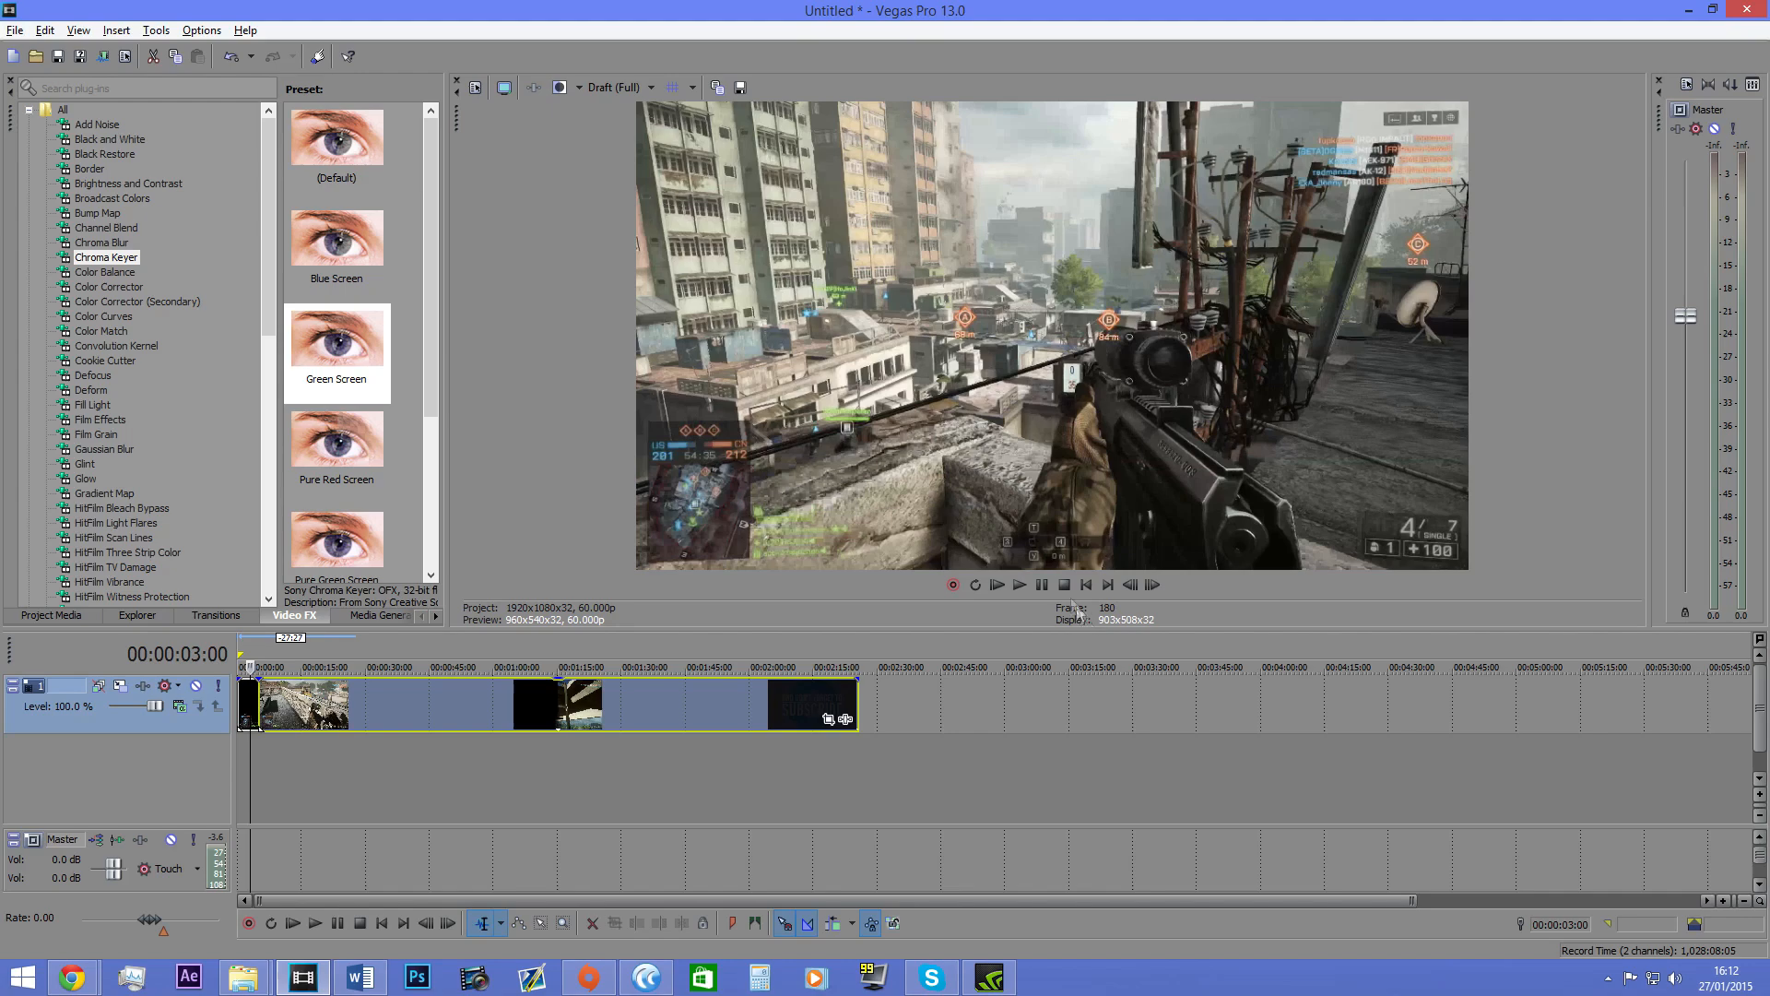
Step: Play the montage from the start, resume playback from the current position and pause it
click(997, 590)
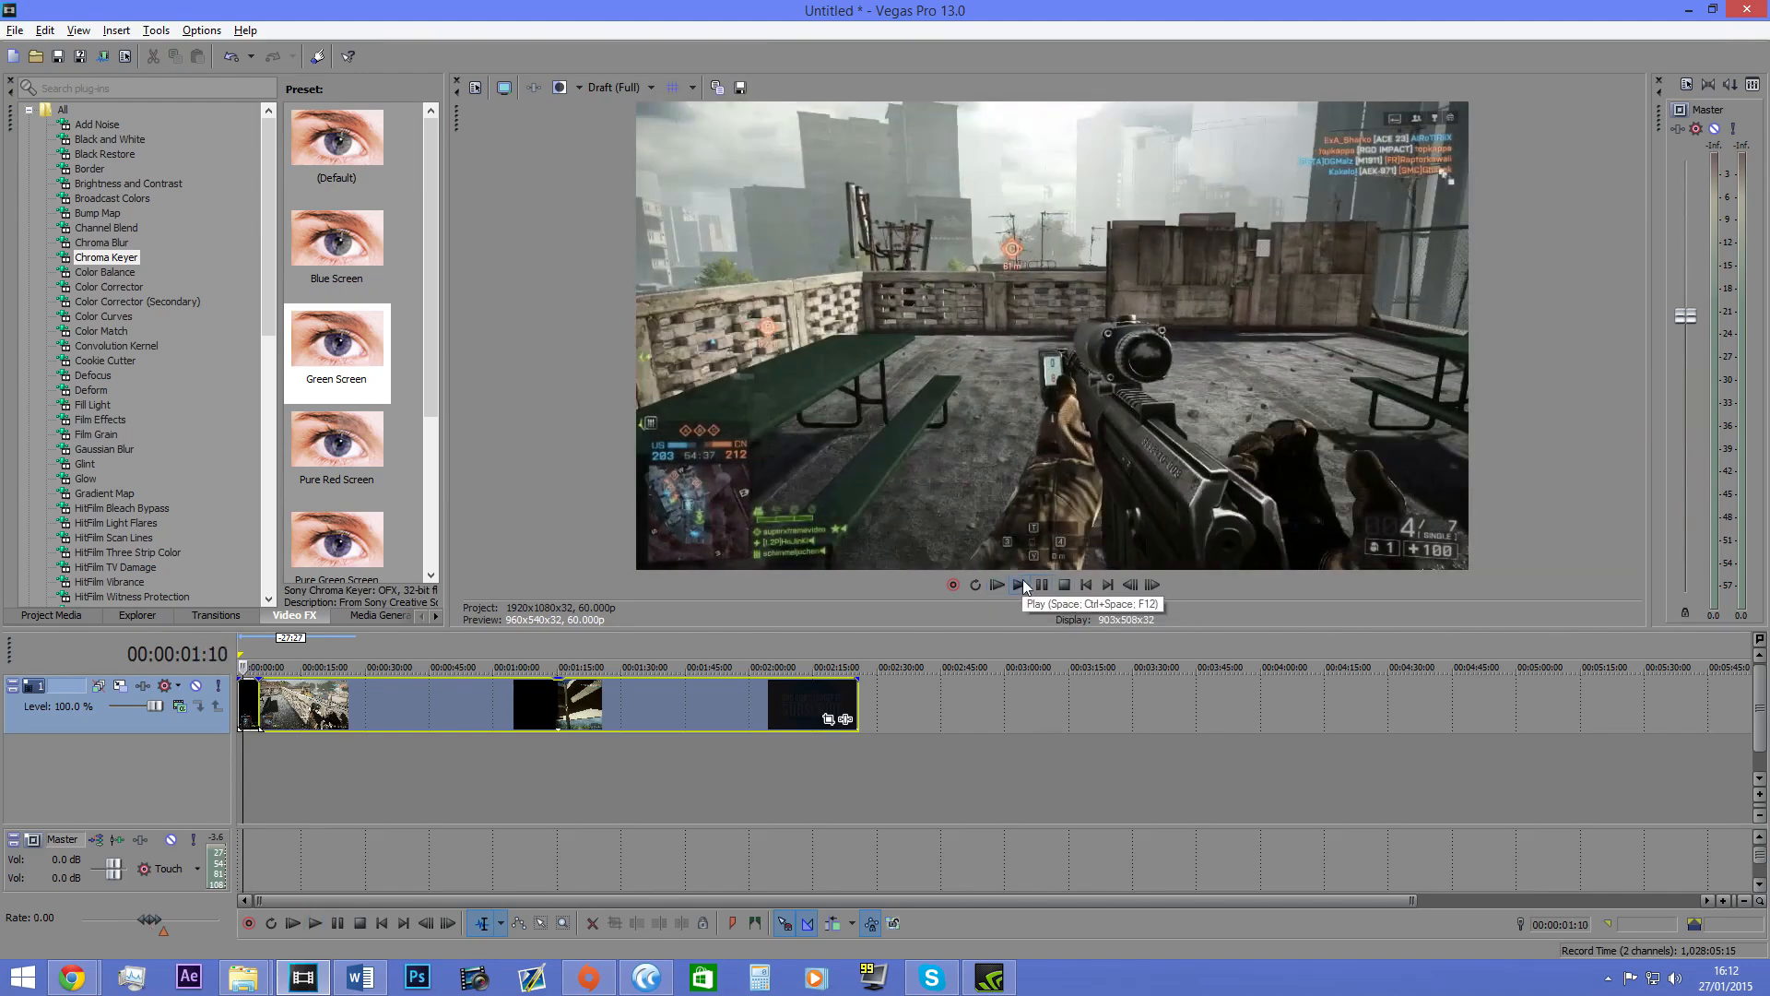
scroll(390, 743, up, 3)
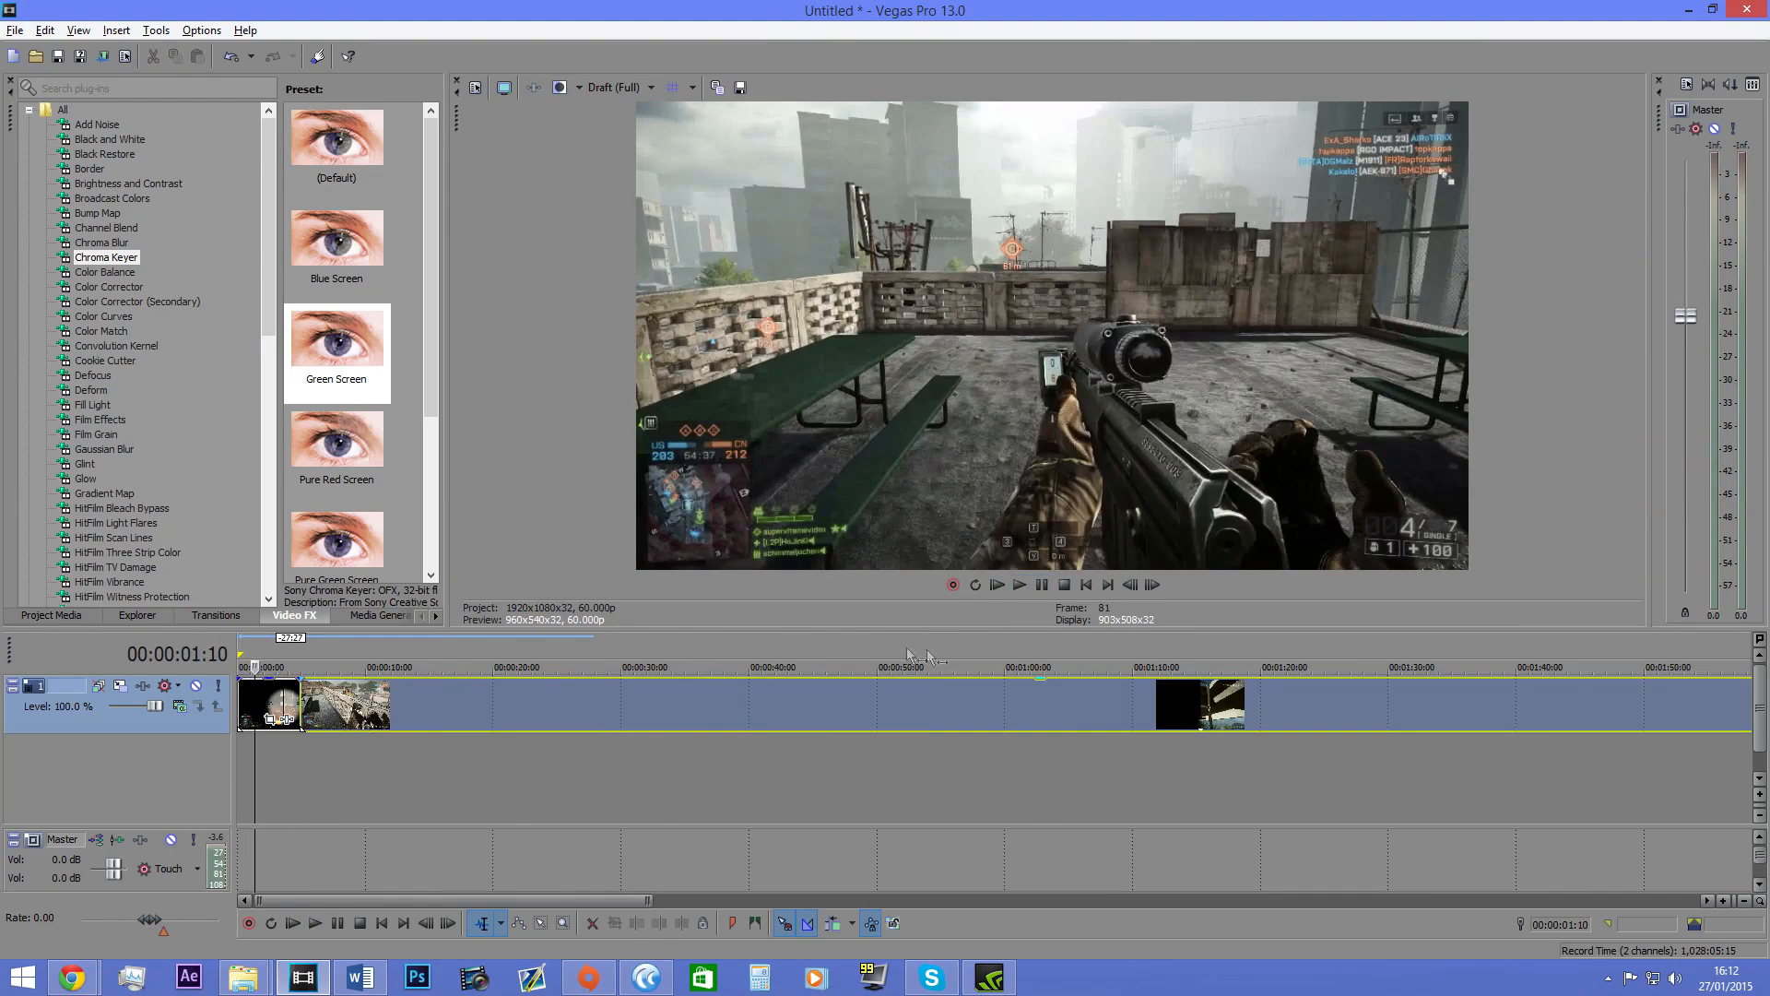
click(1018, 586)
click(1041, 584)
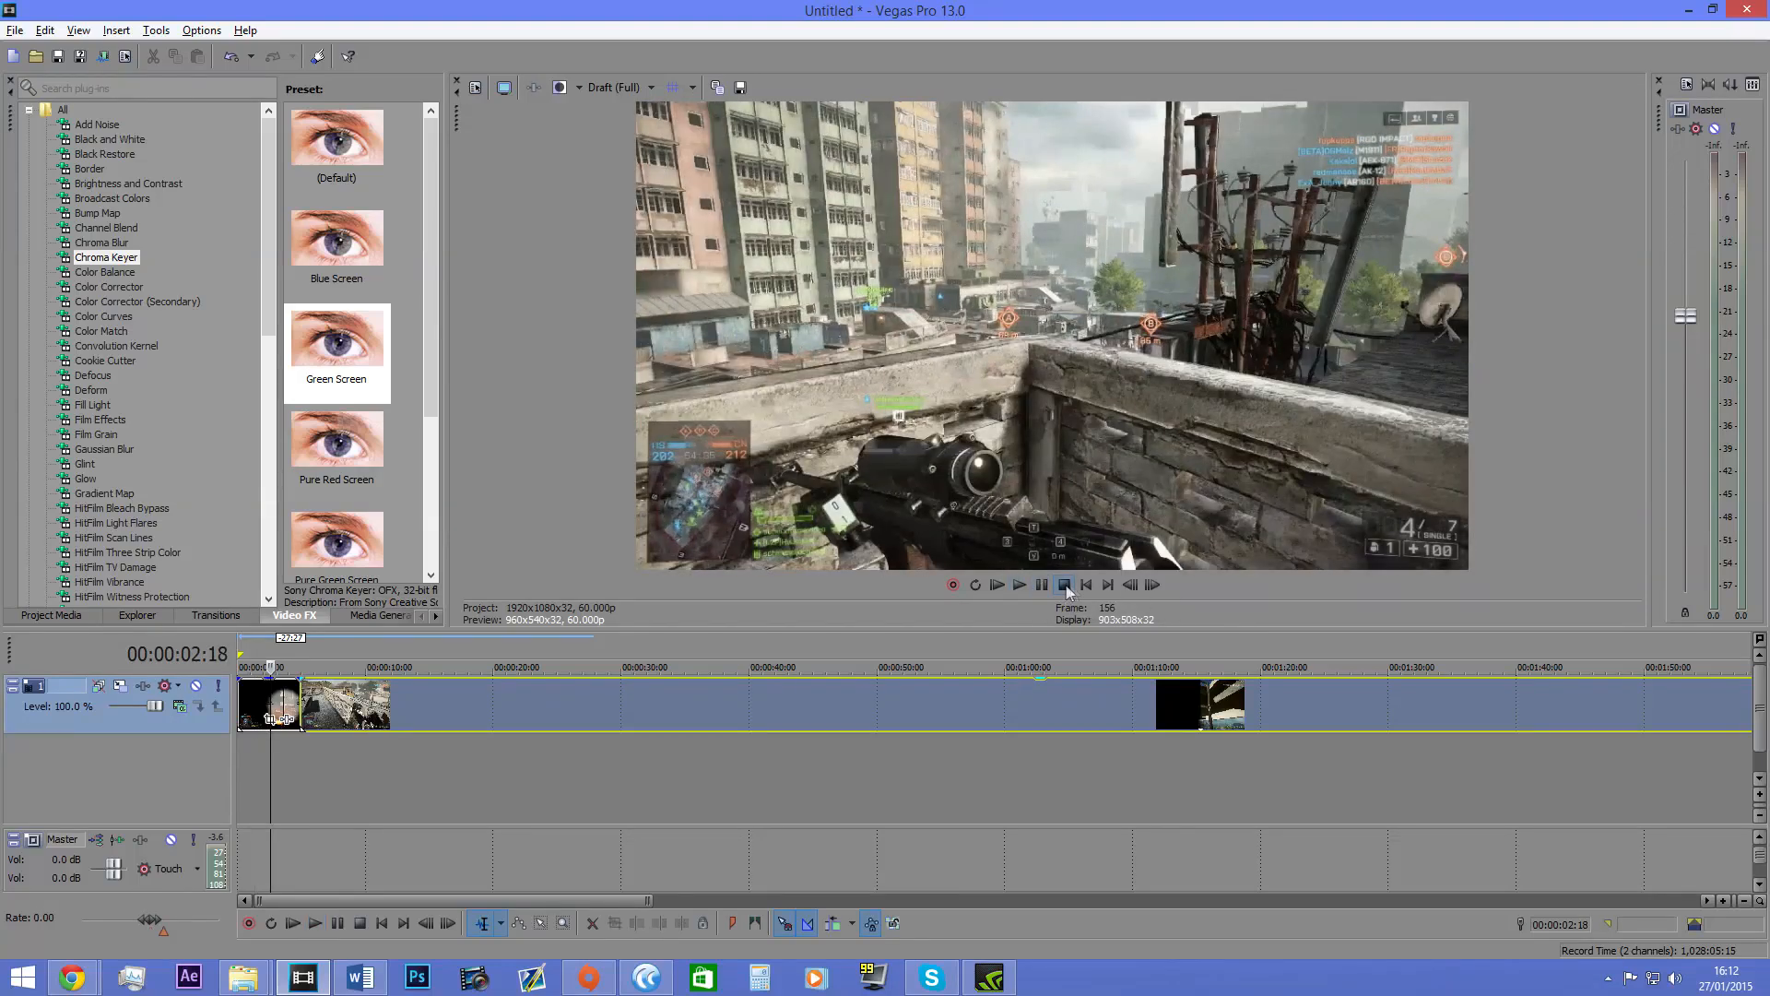
Step: Jump the cursor to the start of the project, to its end and back to the start
click(1086, 584)
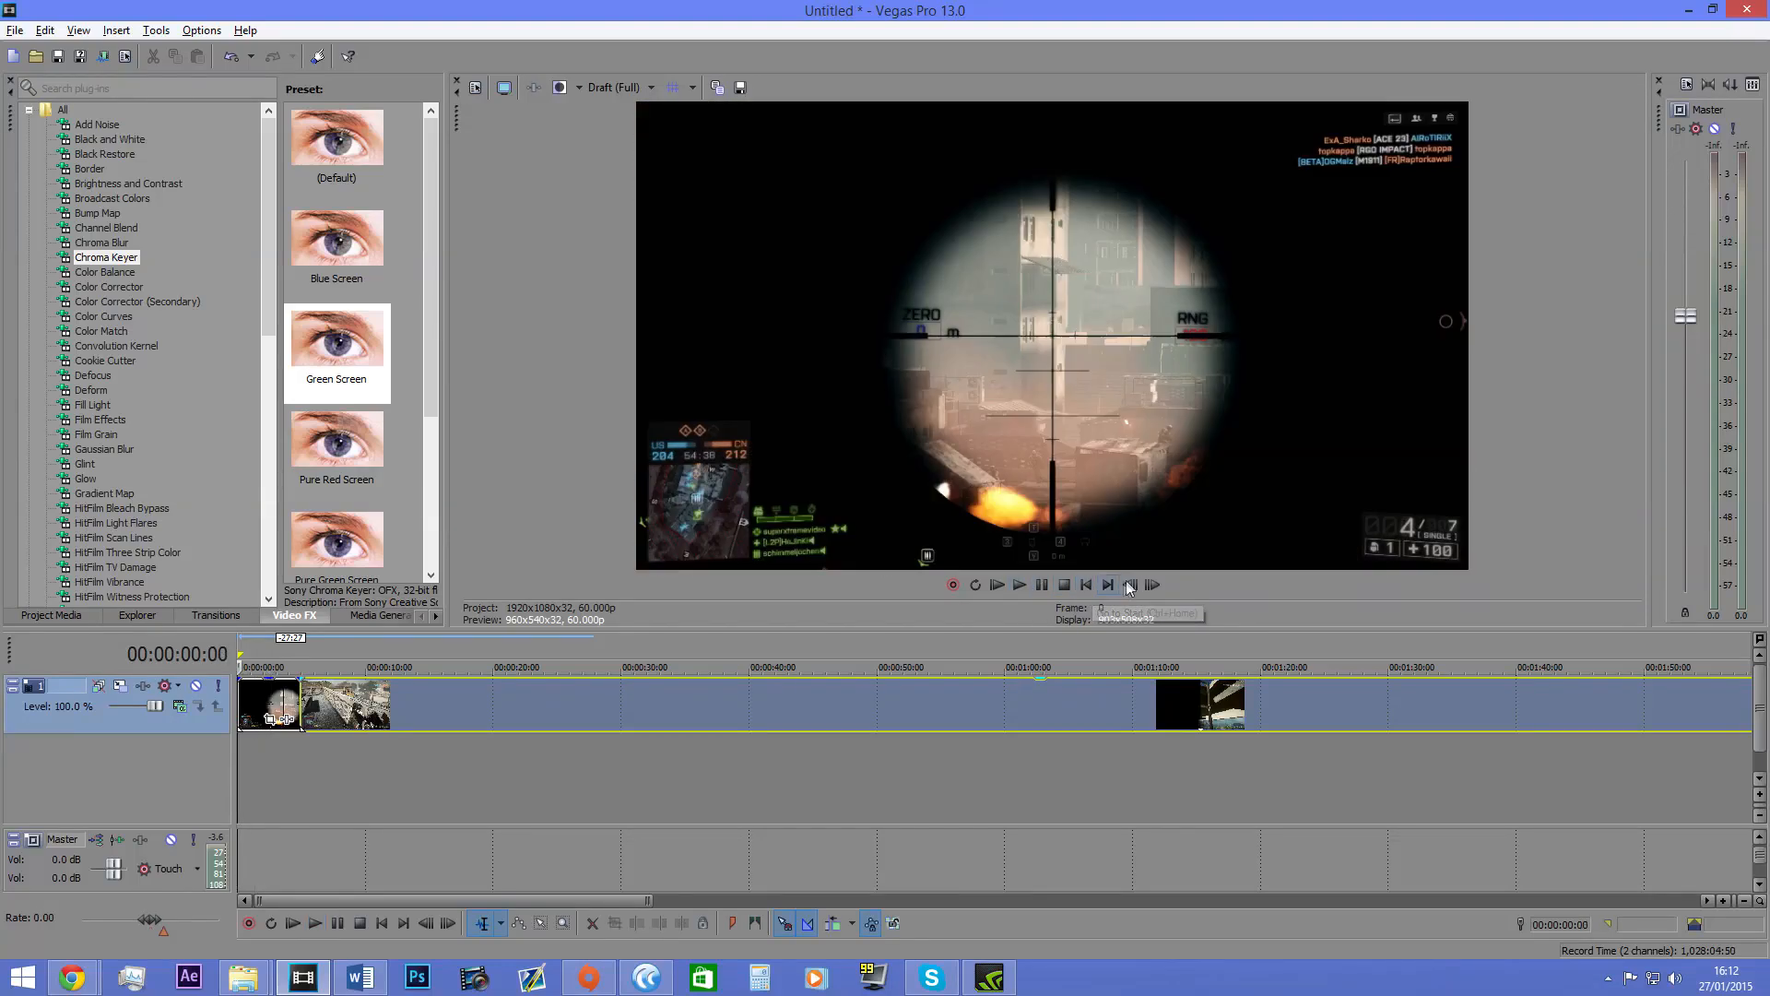
click(1108, 584)
click(1086, 585)
Step: Check several points early in the second clip, finishing with the cursor at 00:00:18:13
click(349, 728)
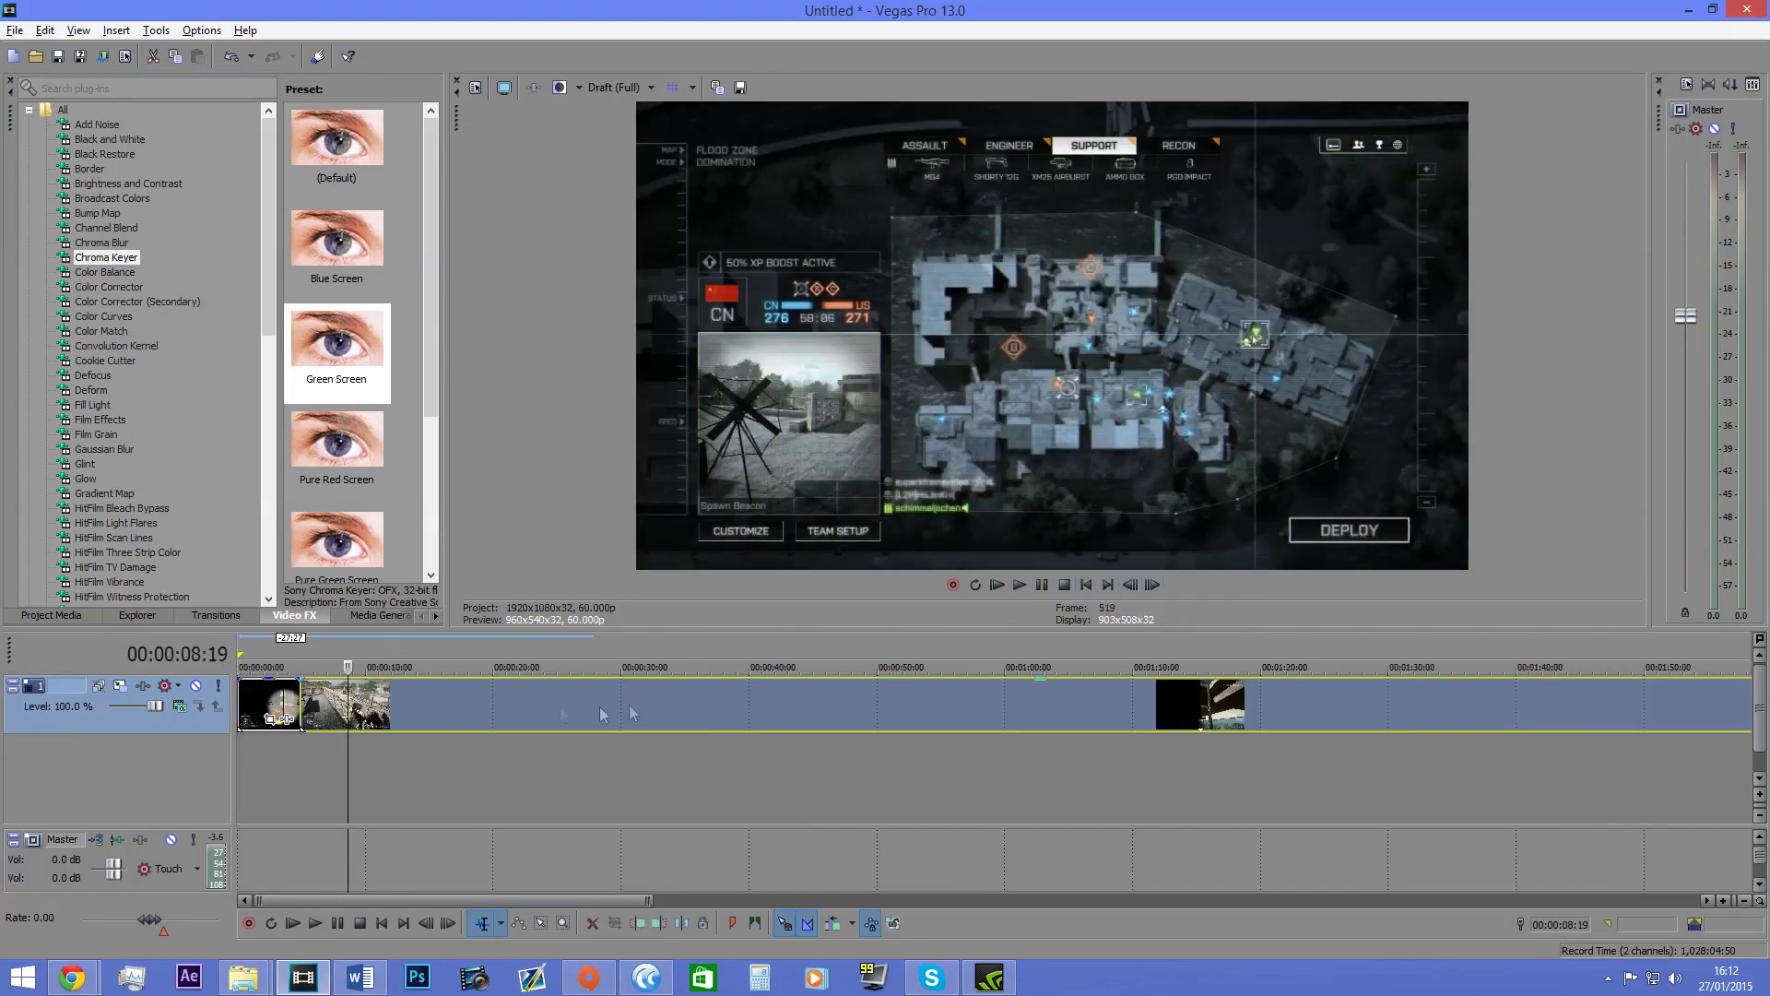
click(362, 708)
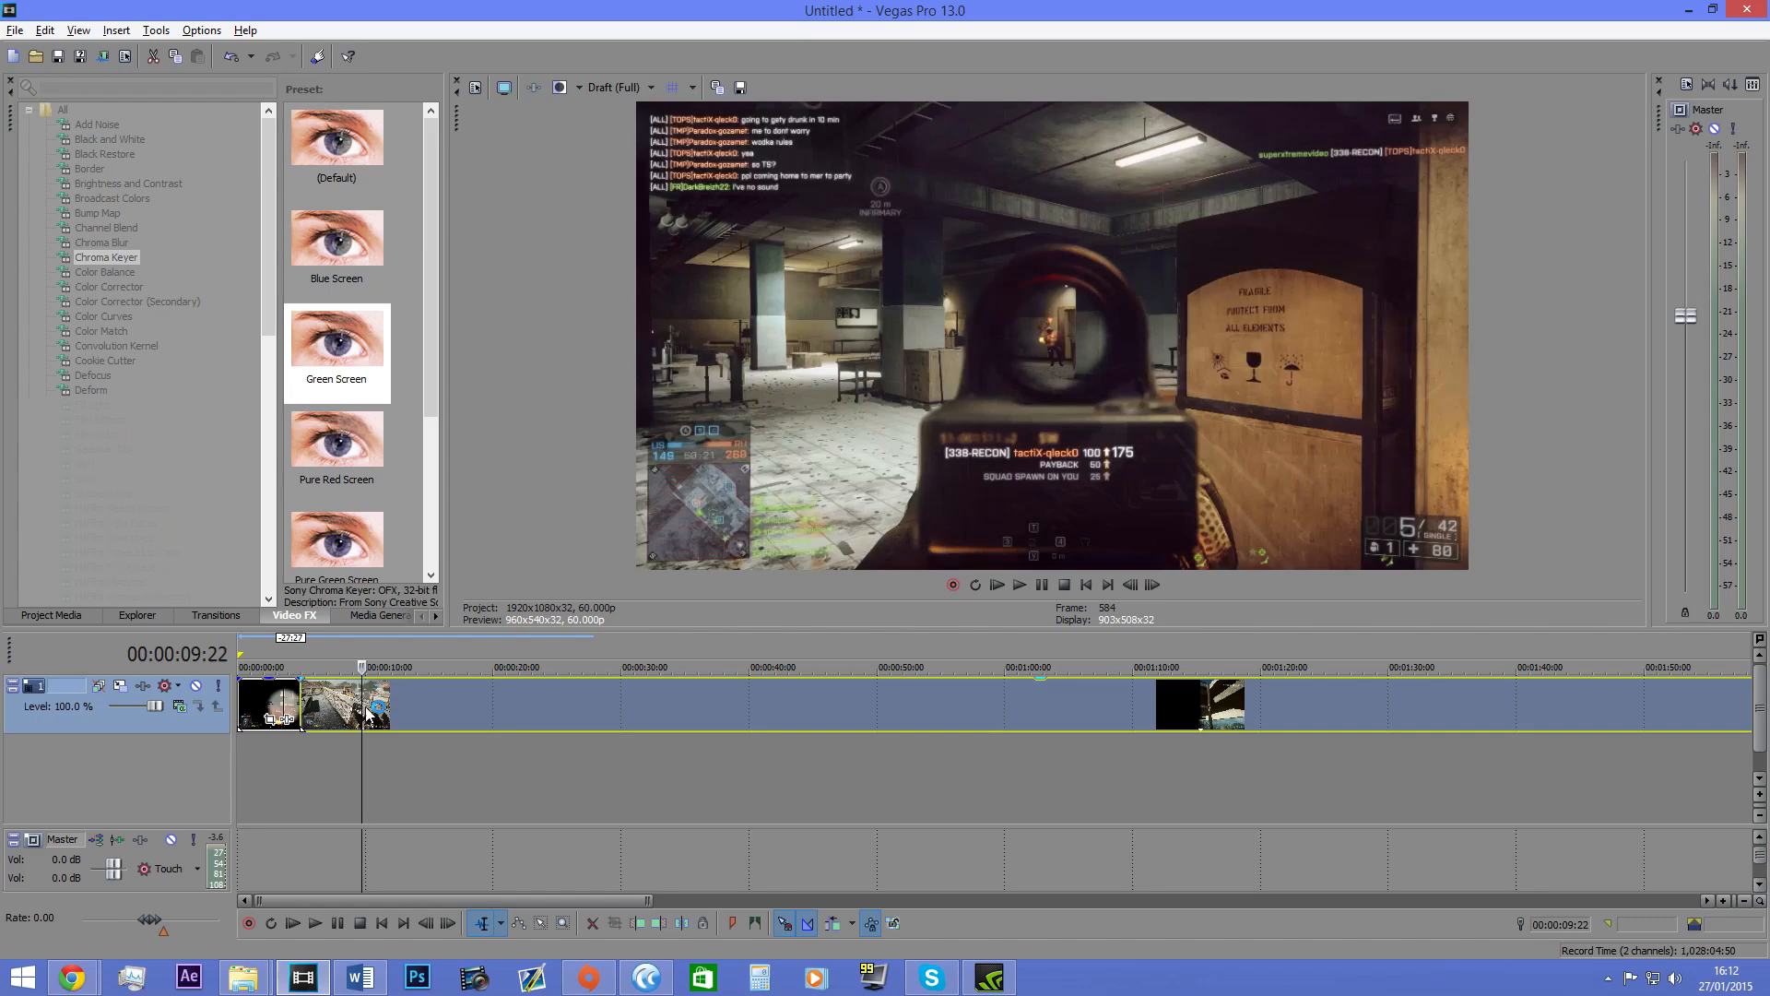
click(347, 705)
click(335, 706)
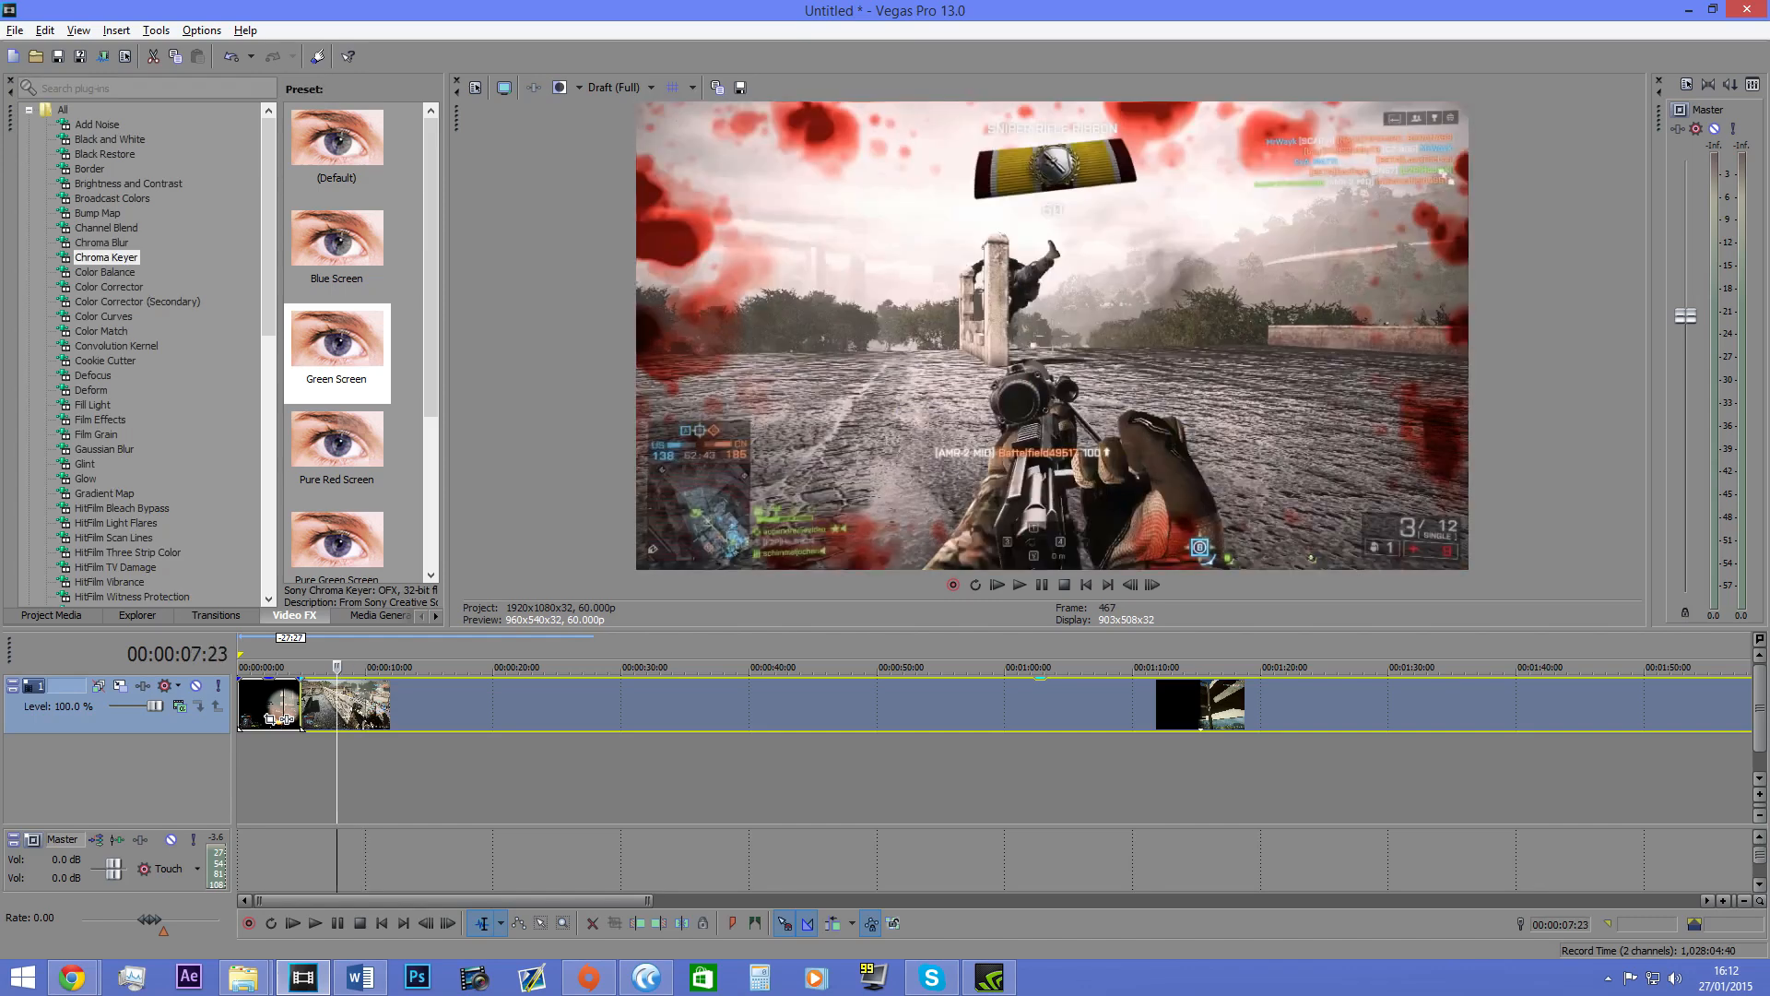
click(396, 706)
click(473, 709)
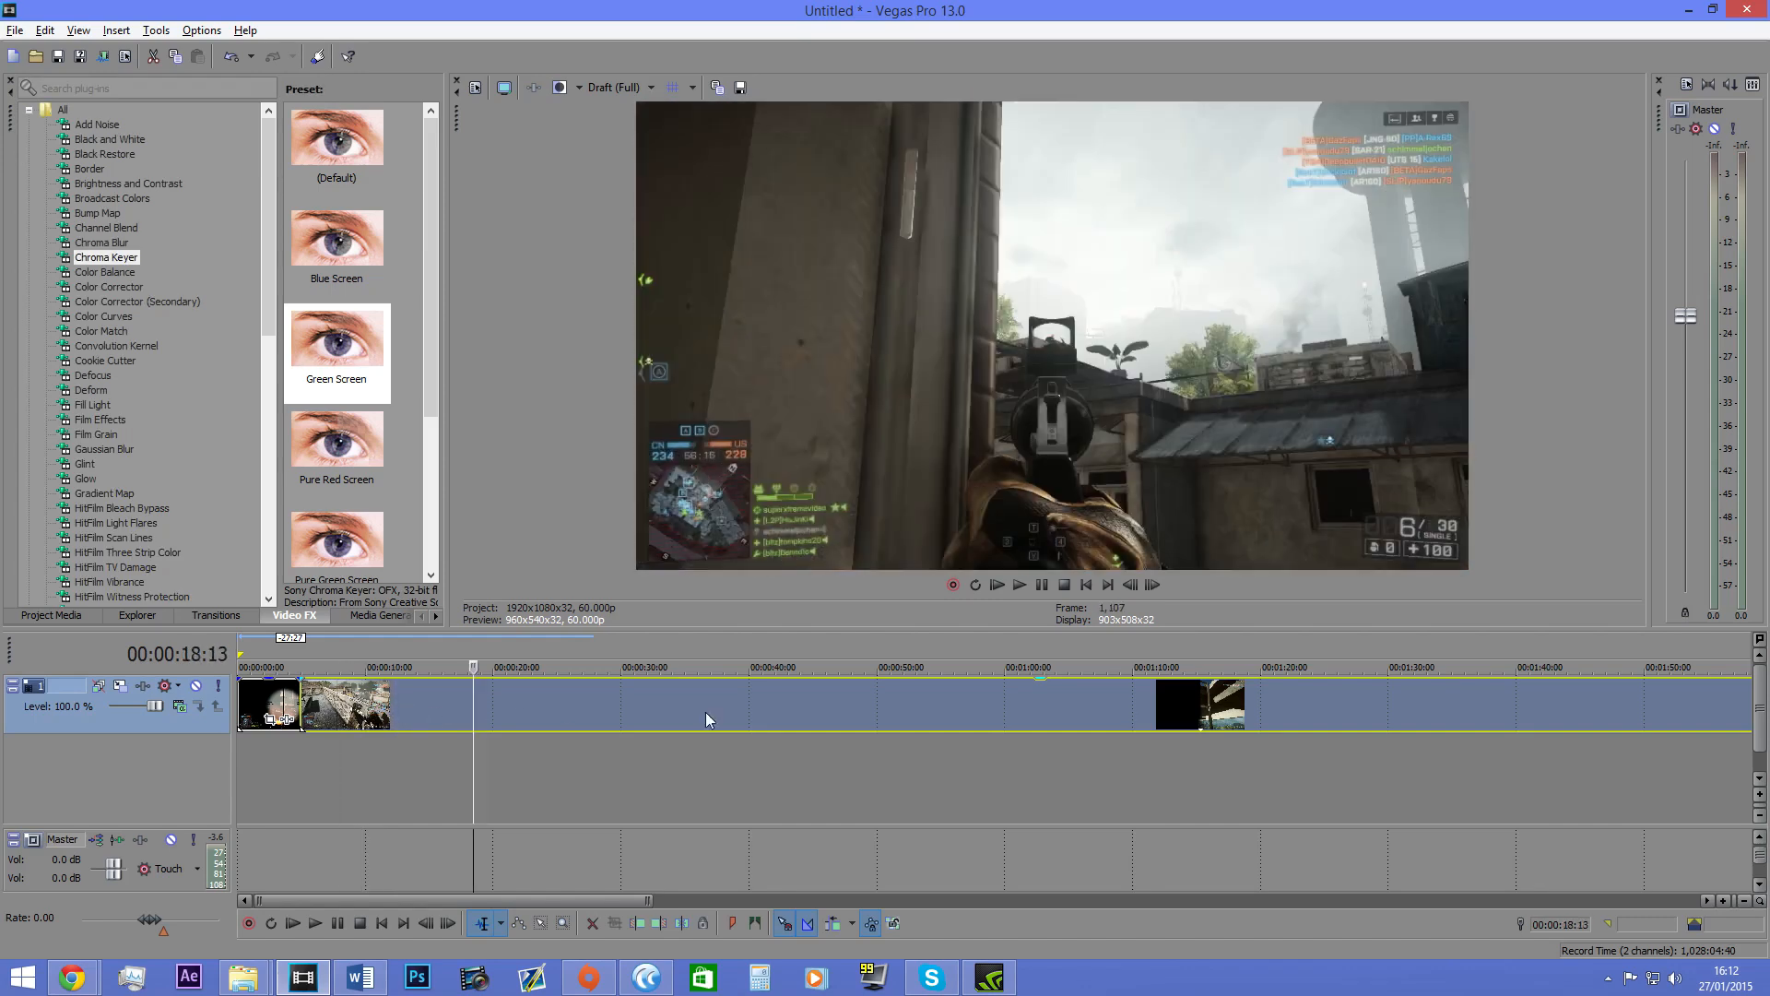
Step: Step frame by frame to the shot at 00:00:19:01 and split the second clip there
click(1154, 588)
click(1154, 588)
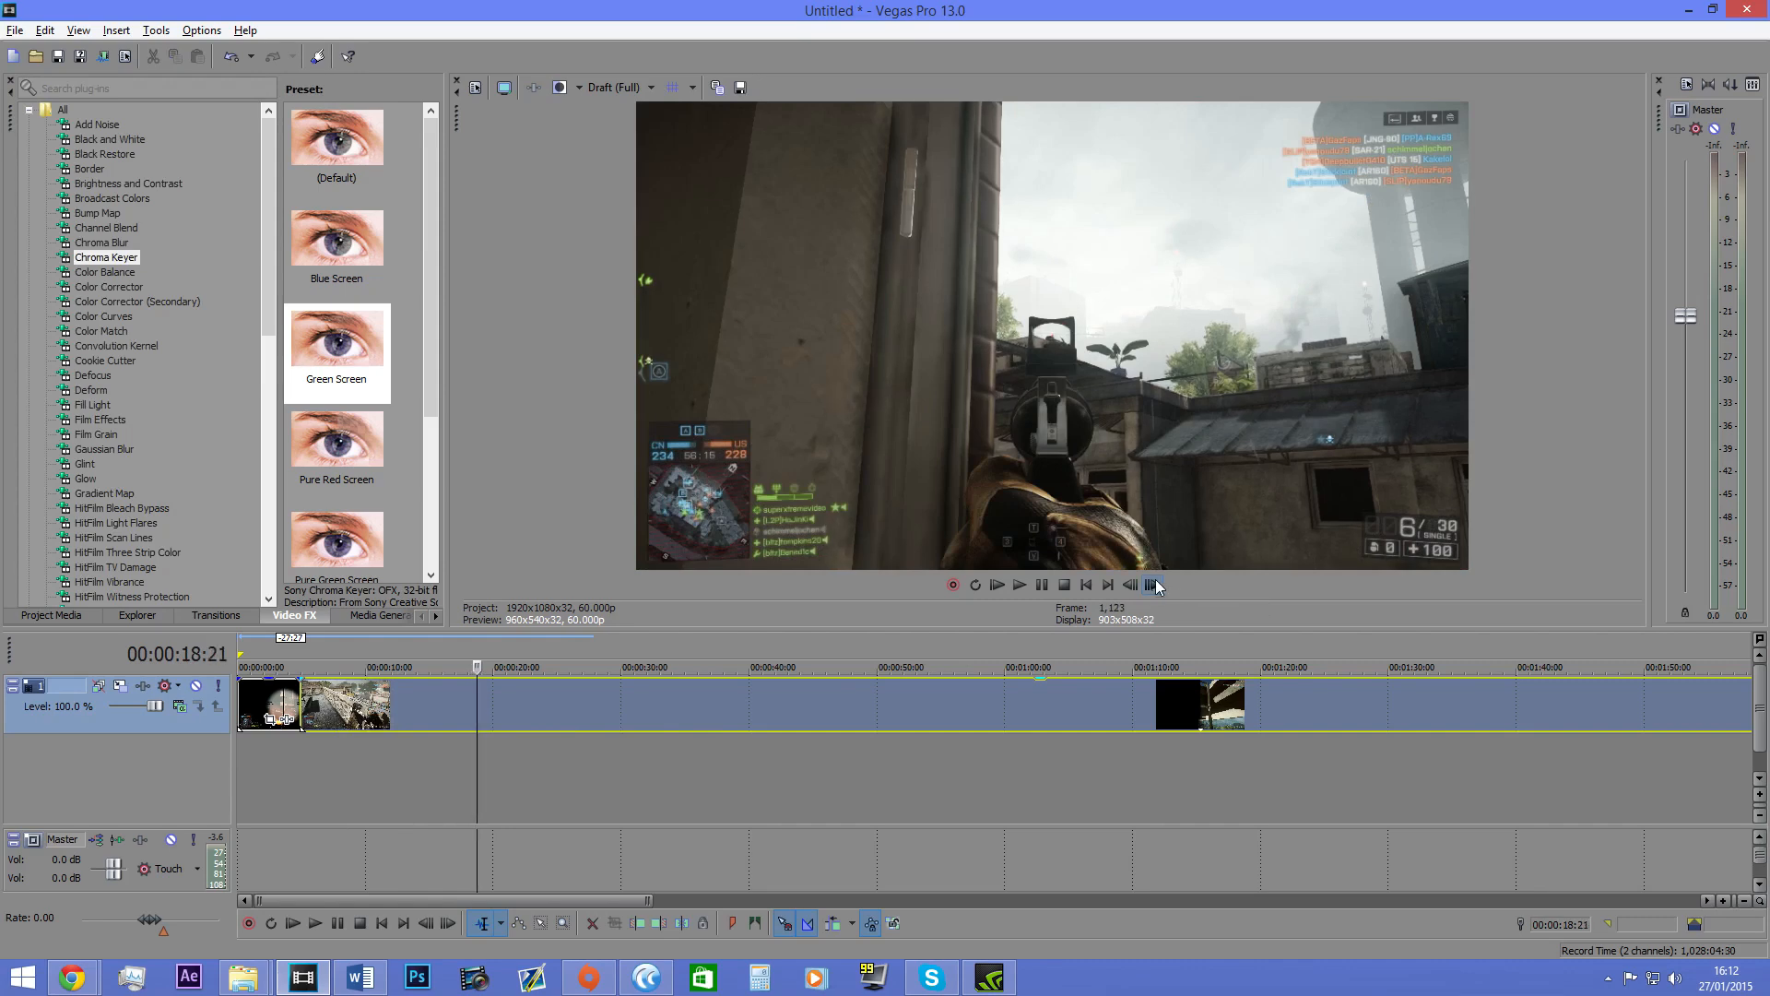
click(1154, 588)
click(1154, 588)
click(1154, 588)
click(1154, 588)
click(1154, 589)
click(1130, 585)
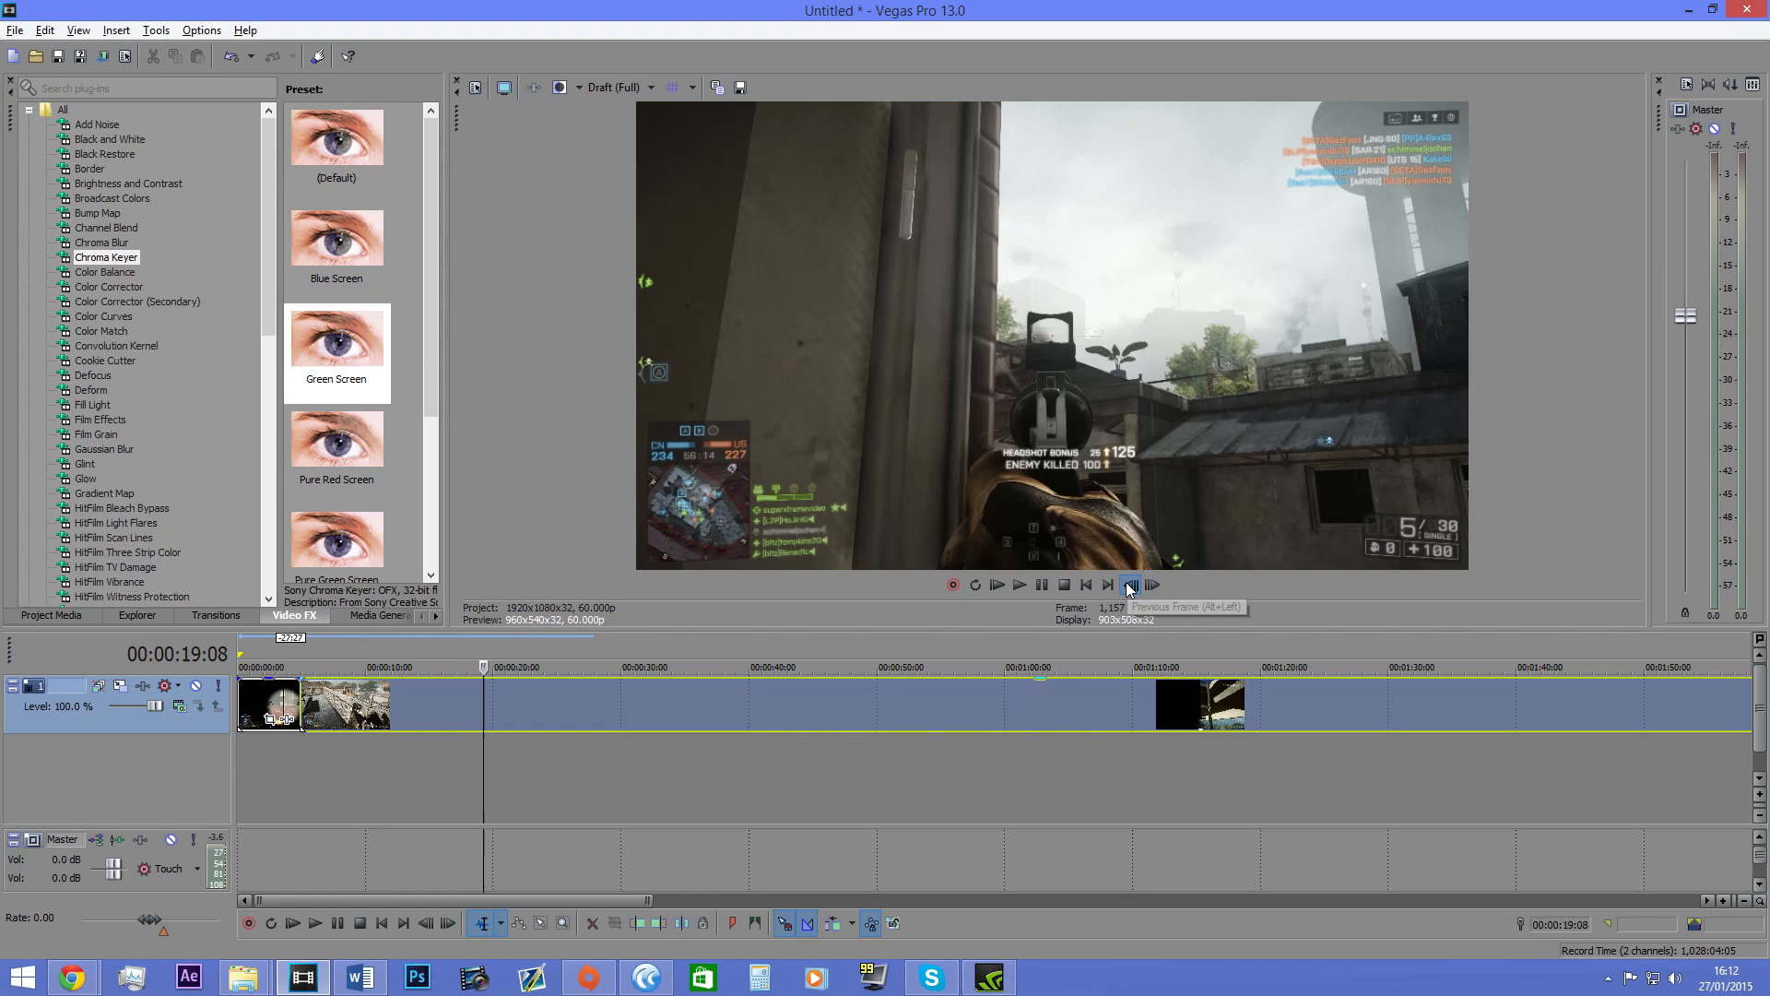
click(1131, 586)
key(s)
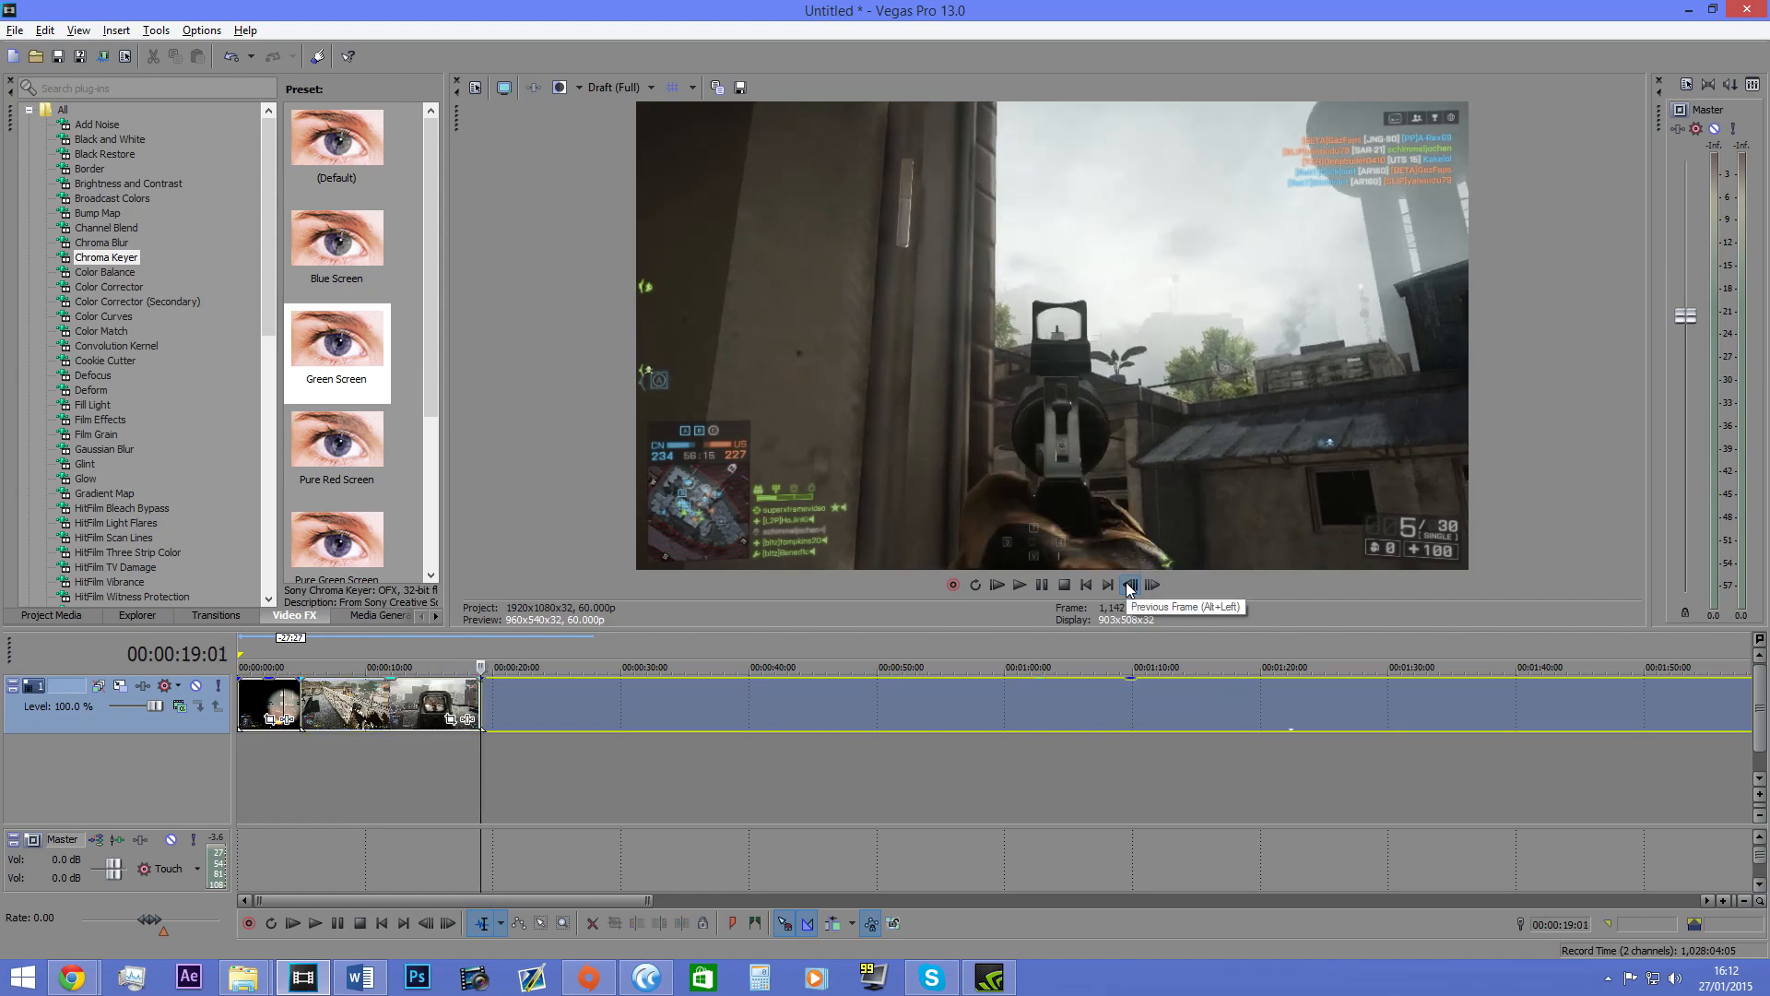
Step: Play past the shot, split the clip at 00:00:19:29, review the short segment and undo both splits around it
click(1039, 591)
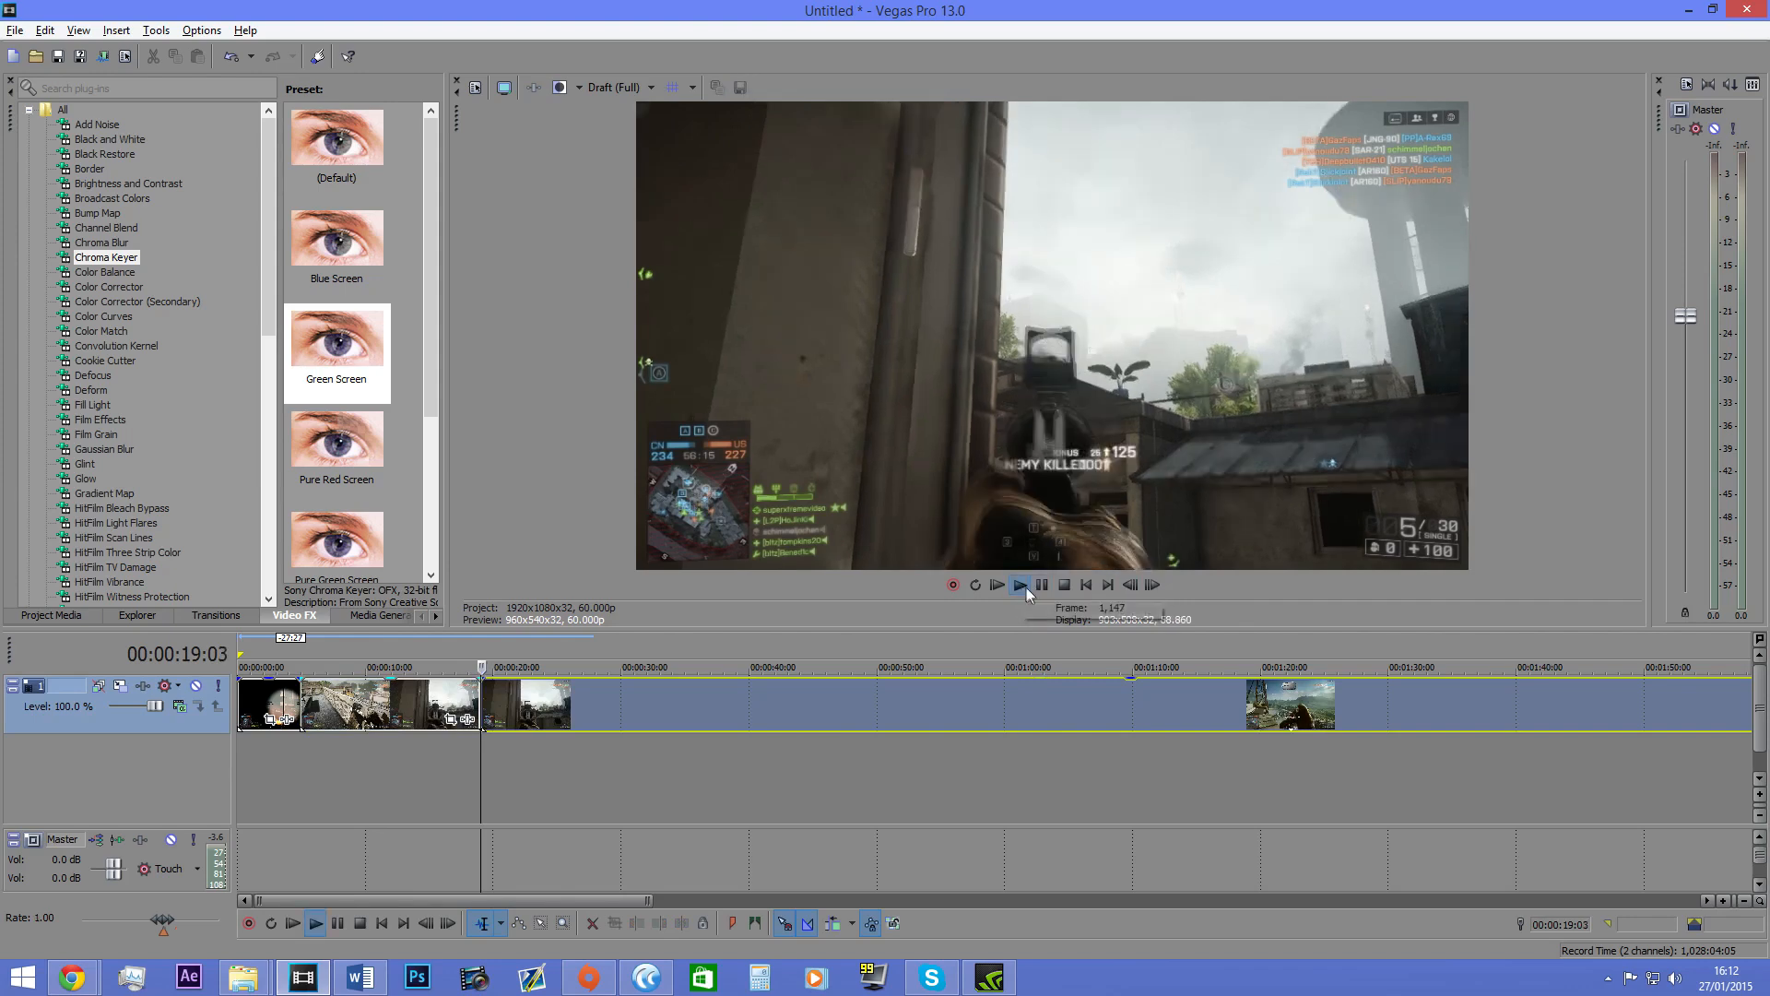
scroll(550, 717, up, 3)
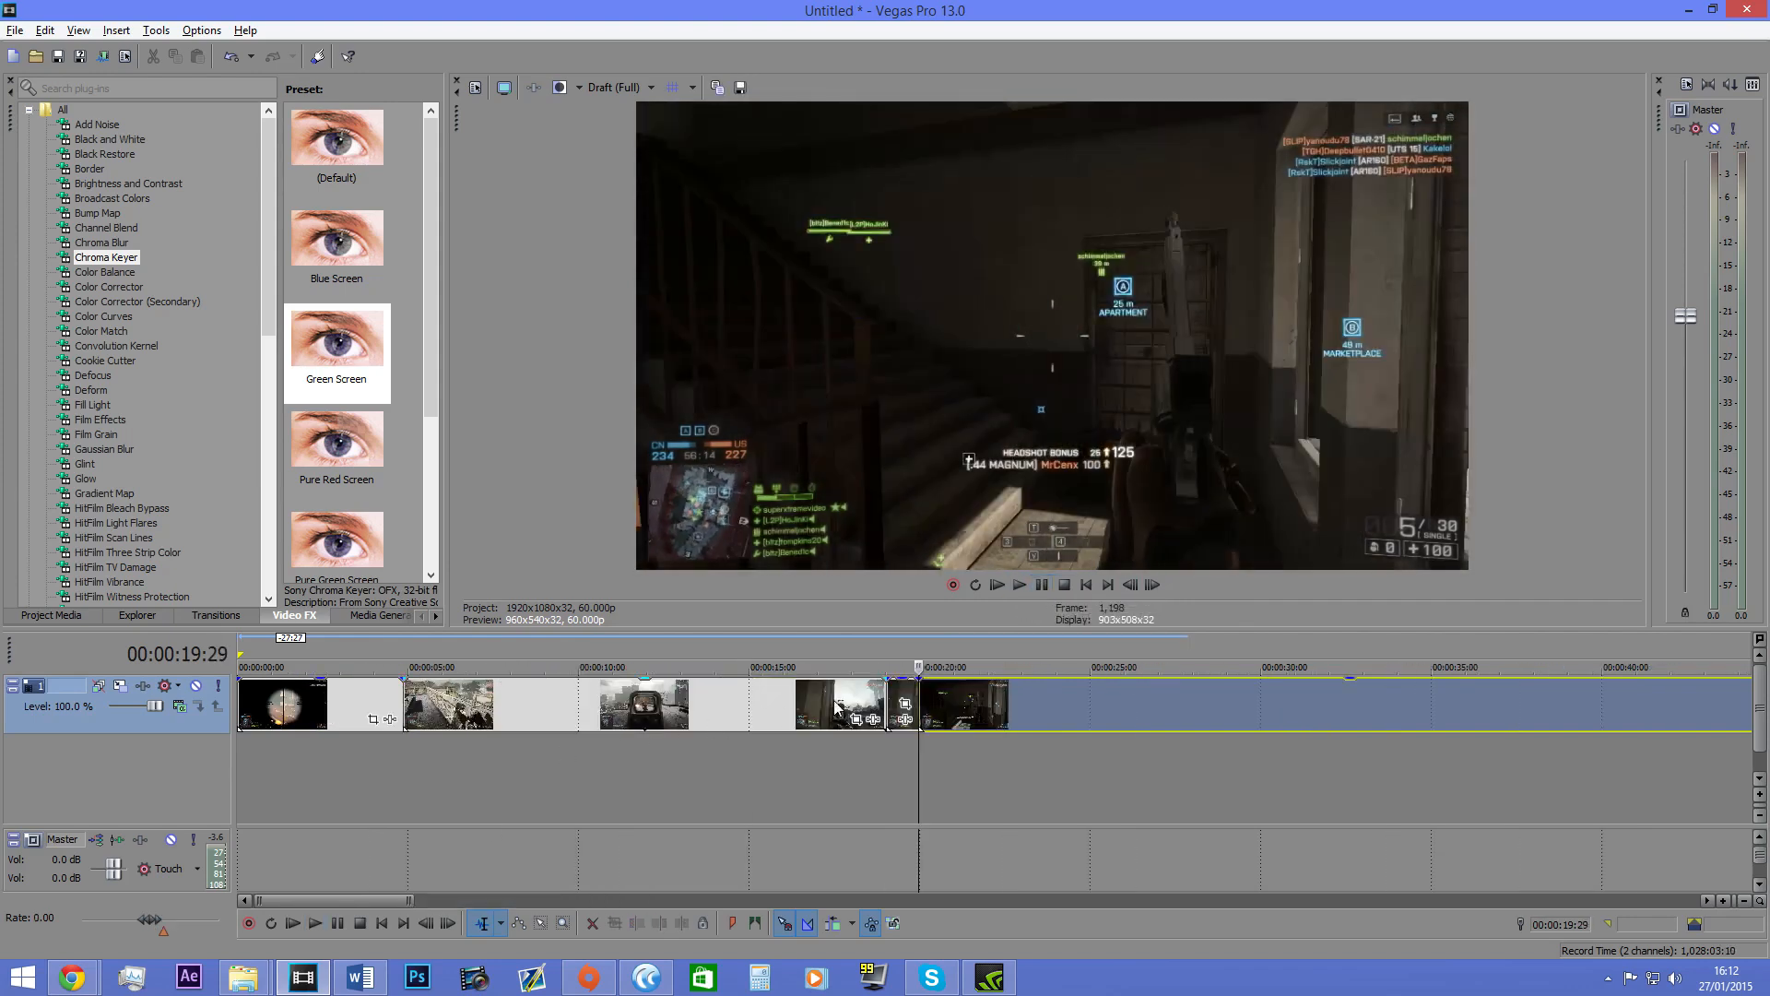
key(space)
click(1042, 586)
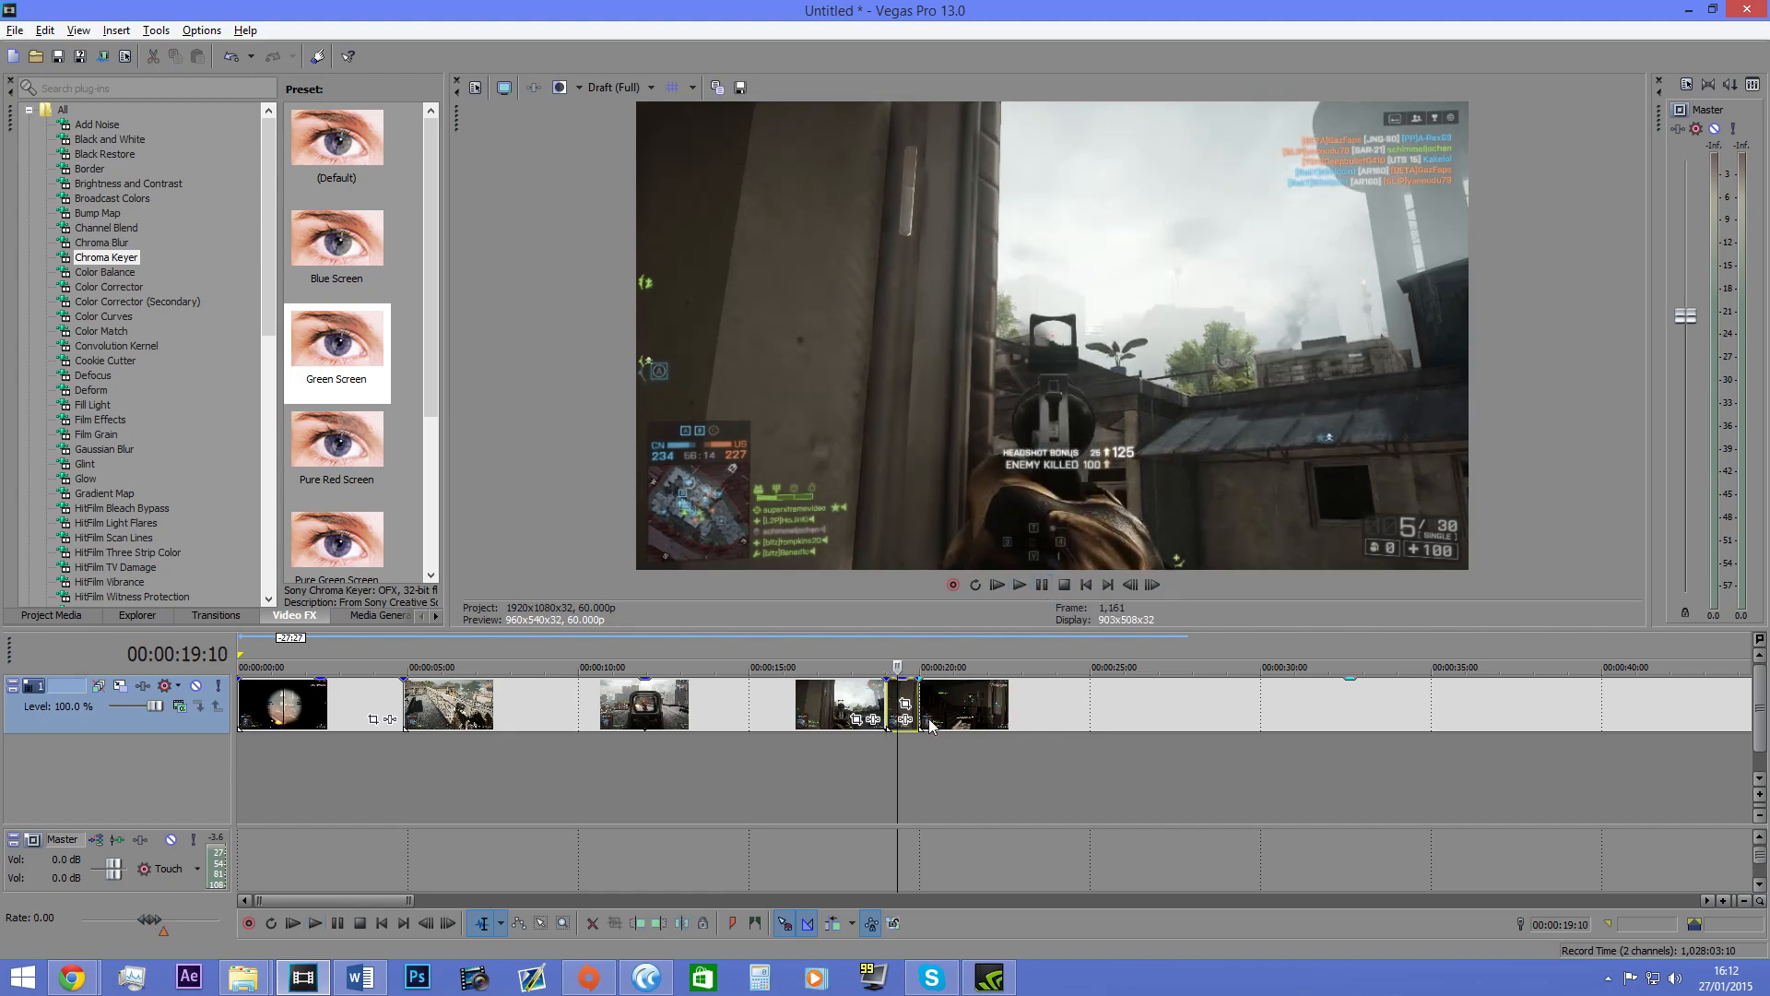
key(ctrl+z)
key(ctrl+z)
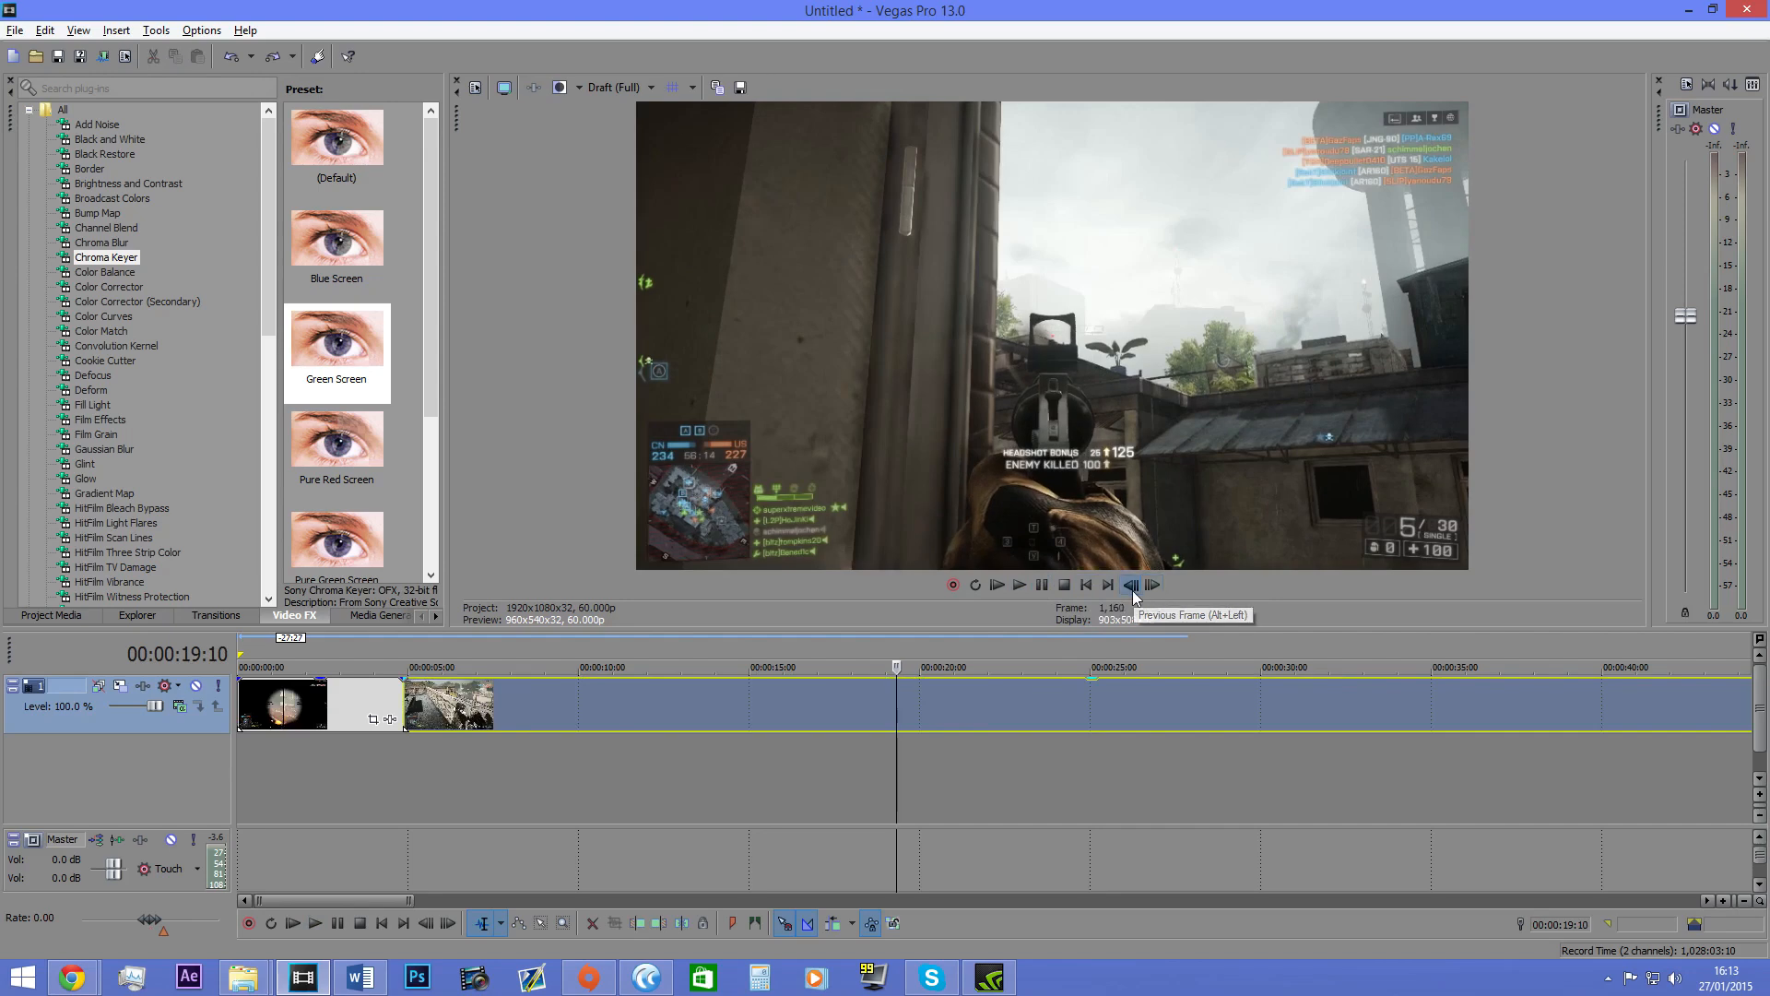
Step: Step backward and forward frame by frame around the shot, finishing with the cursor at 00:00:18:25
click(1132, 588)
click(1150, 590)
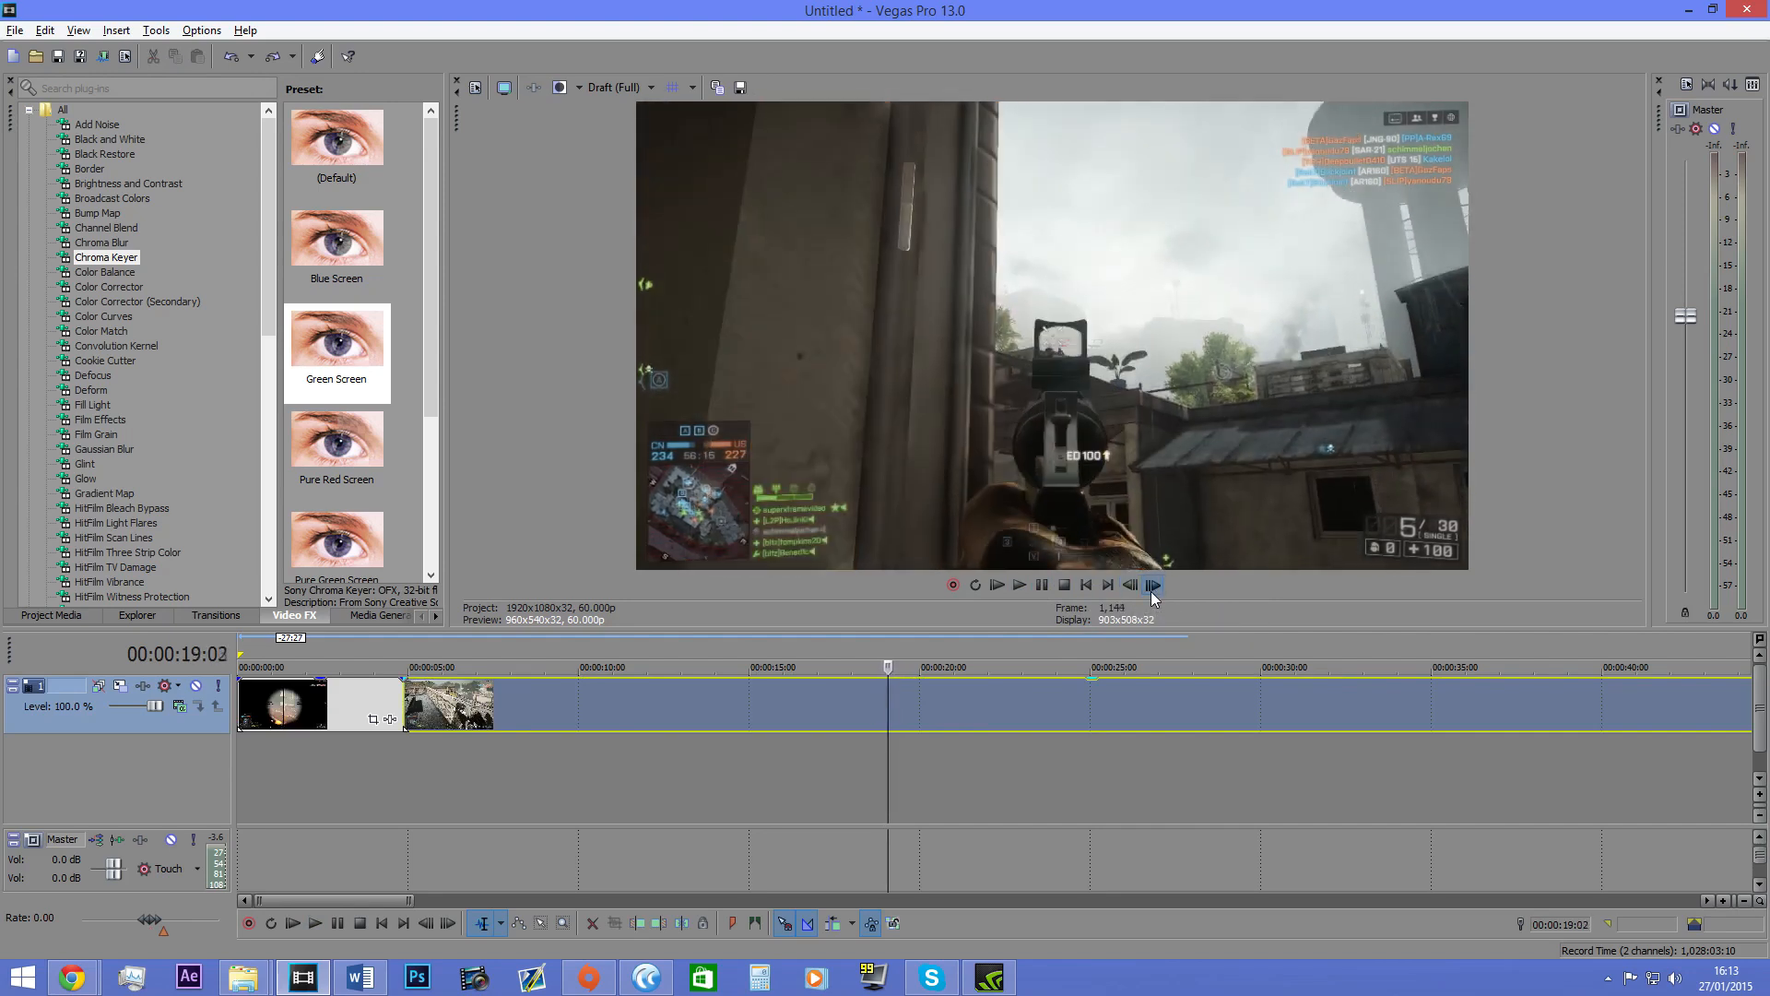
click(1133, 590)
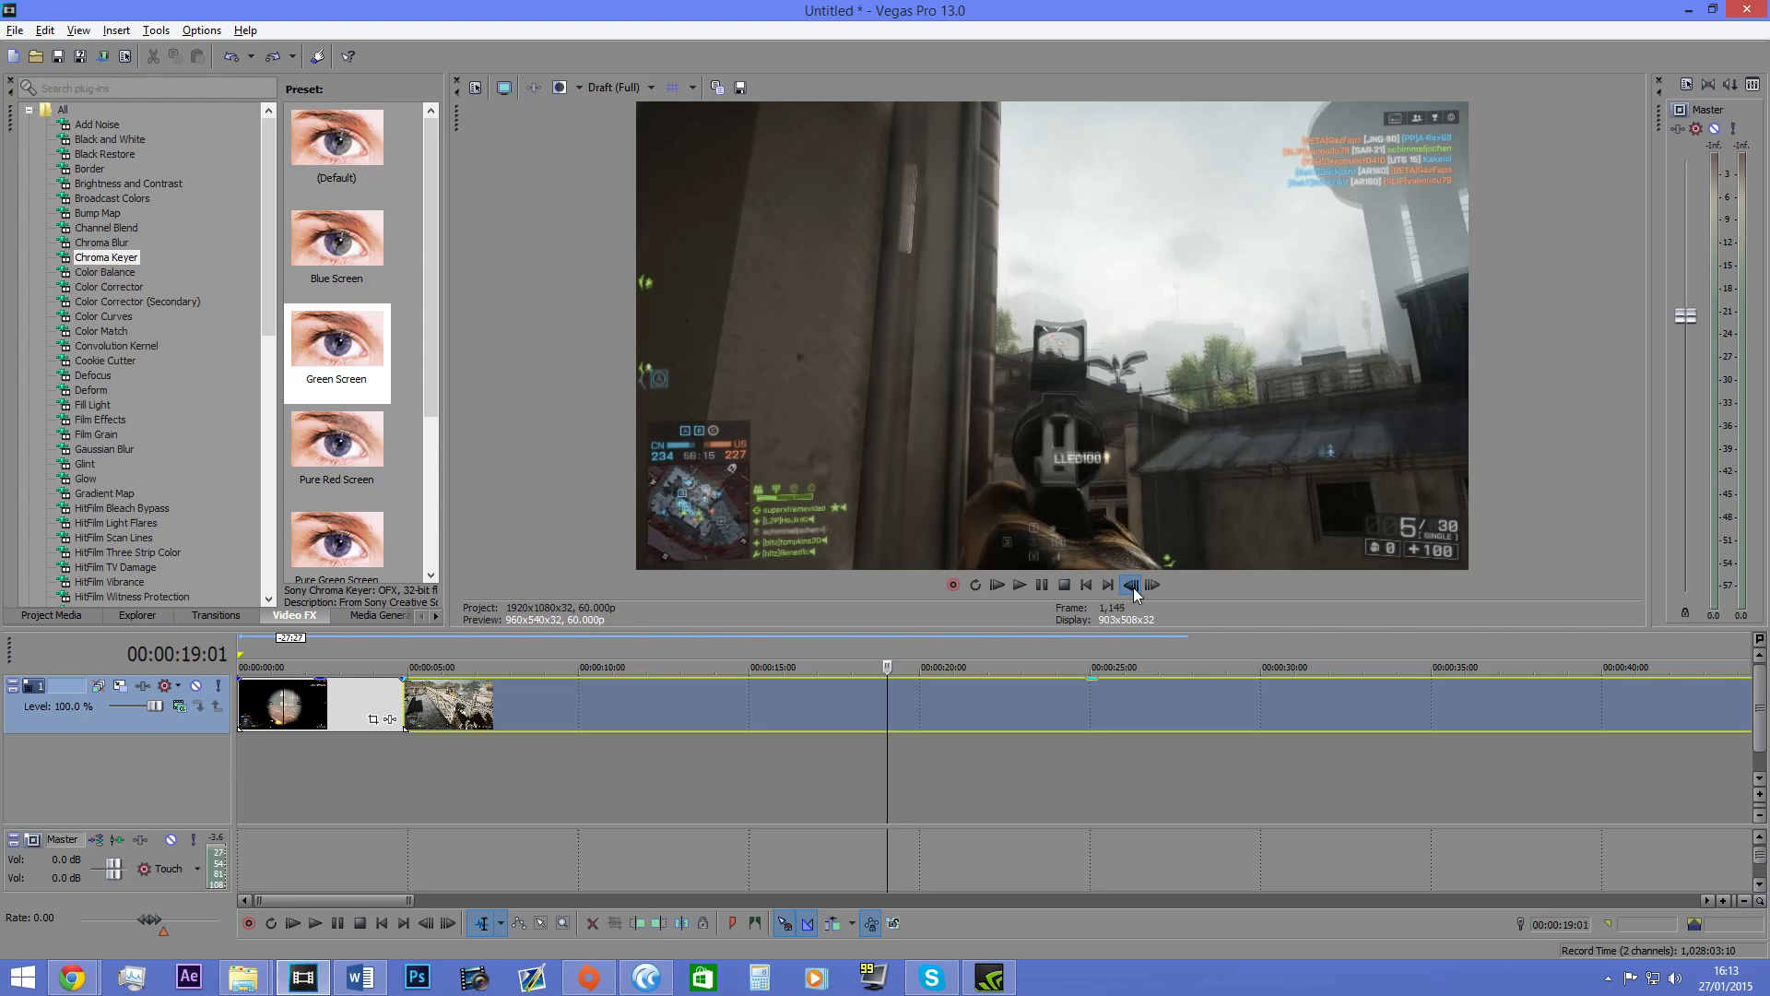
scroll(721, 756, down, 4)
scroll(722, 762, down, 2)
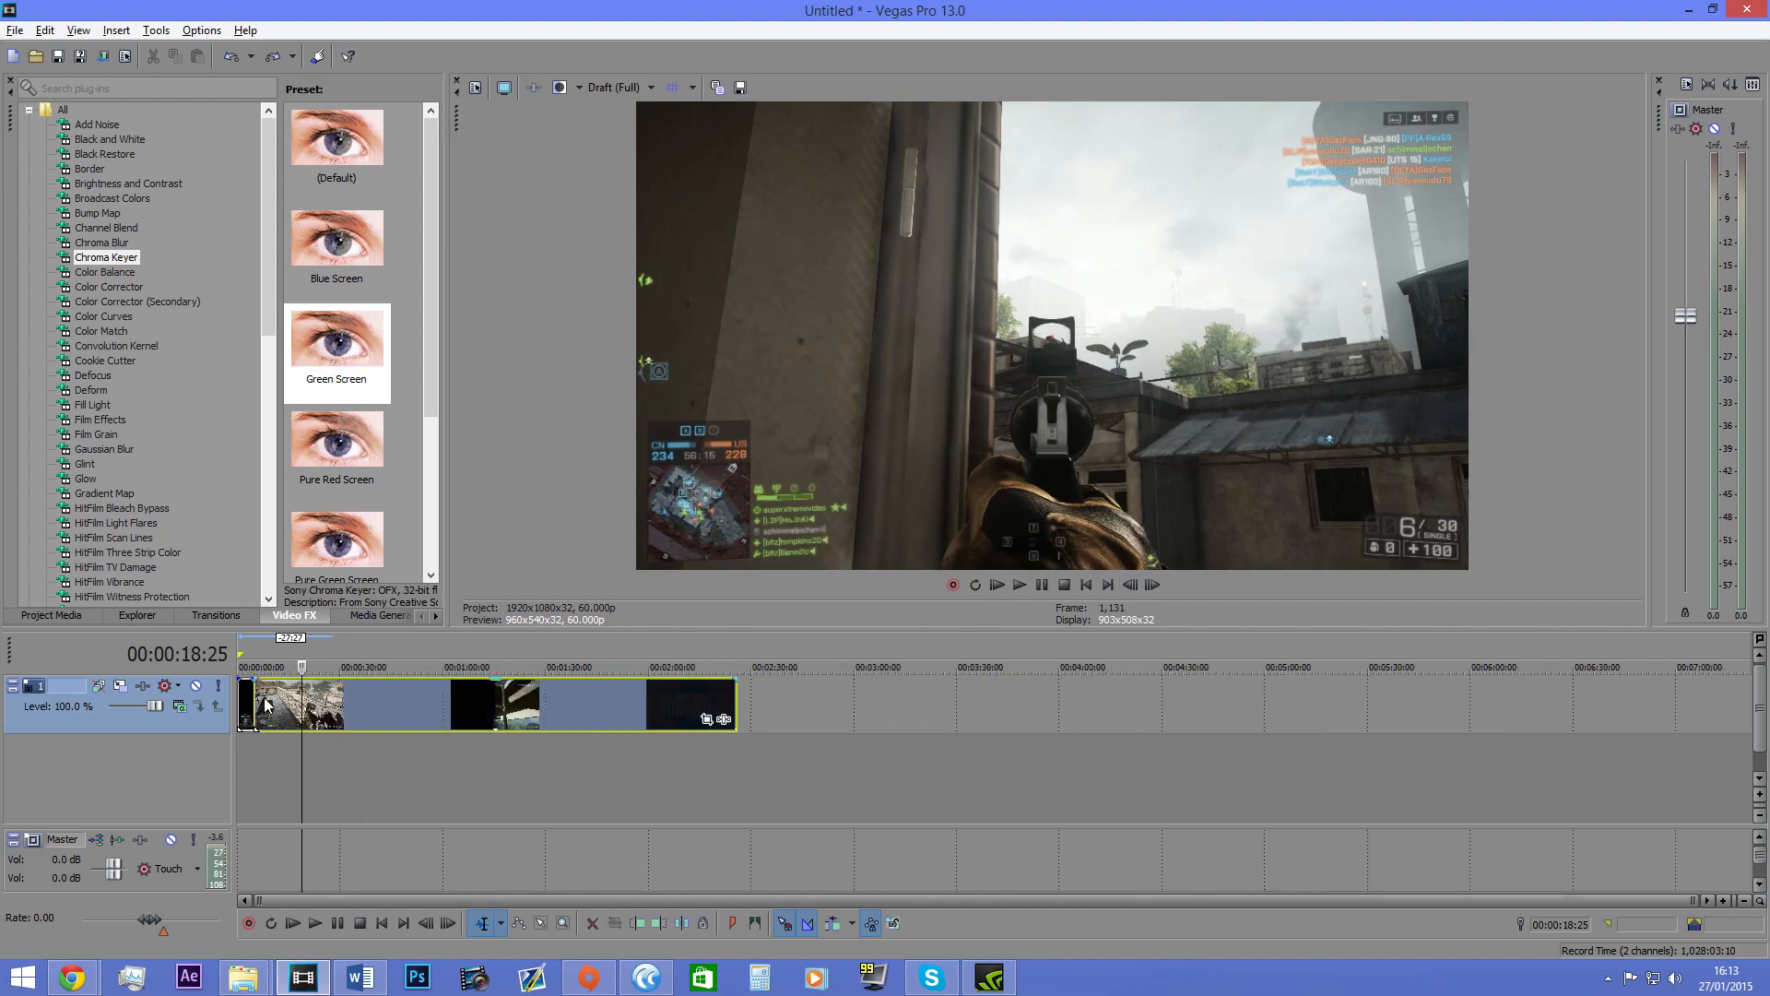
scroll(412, 715, up, 1)
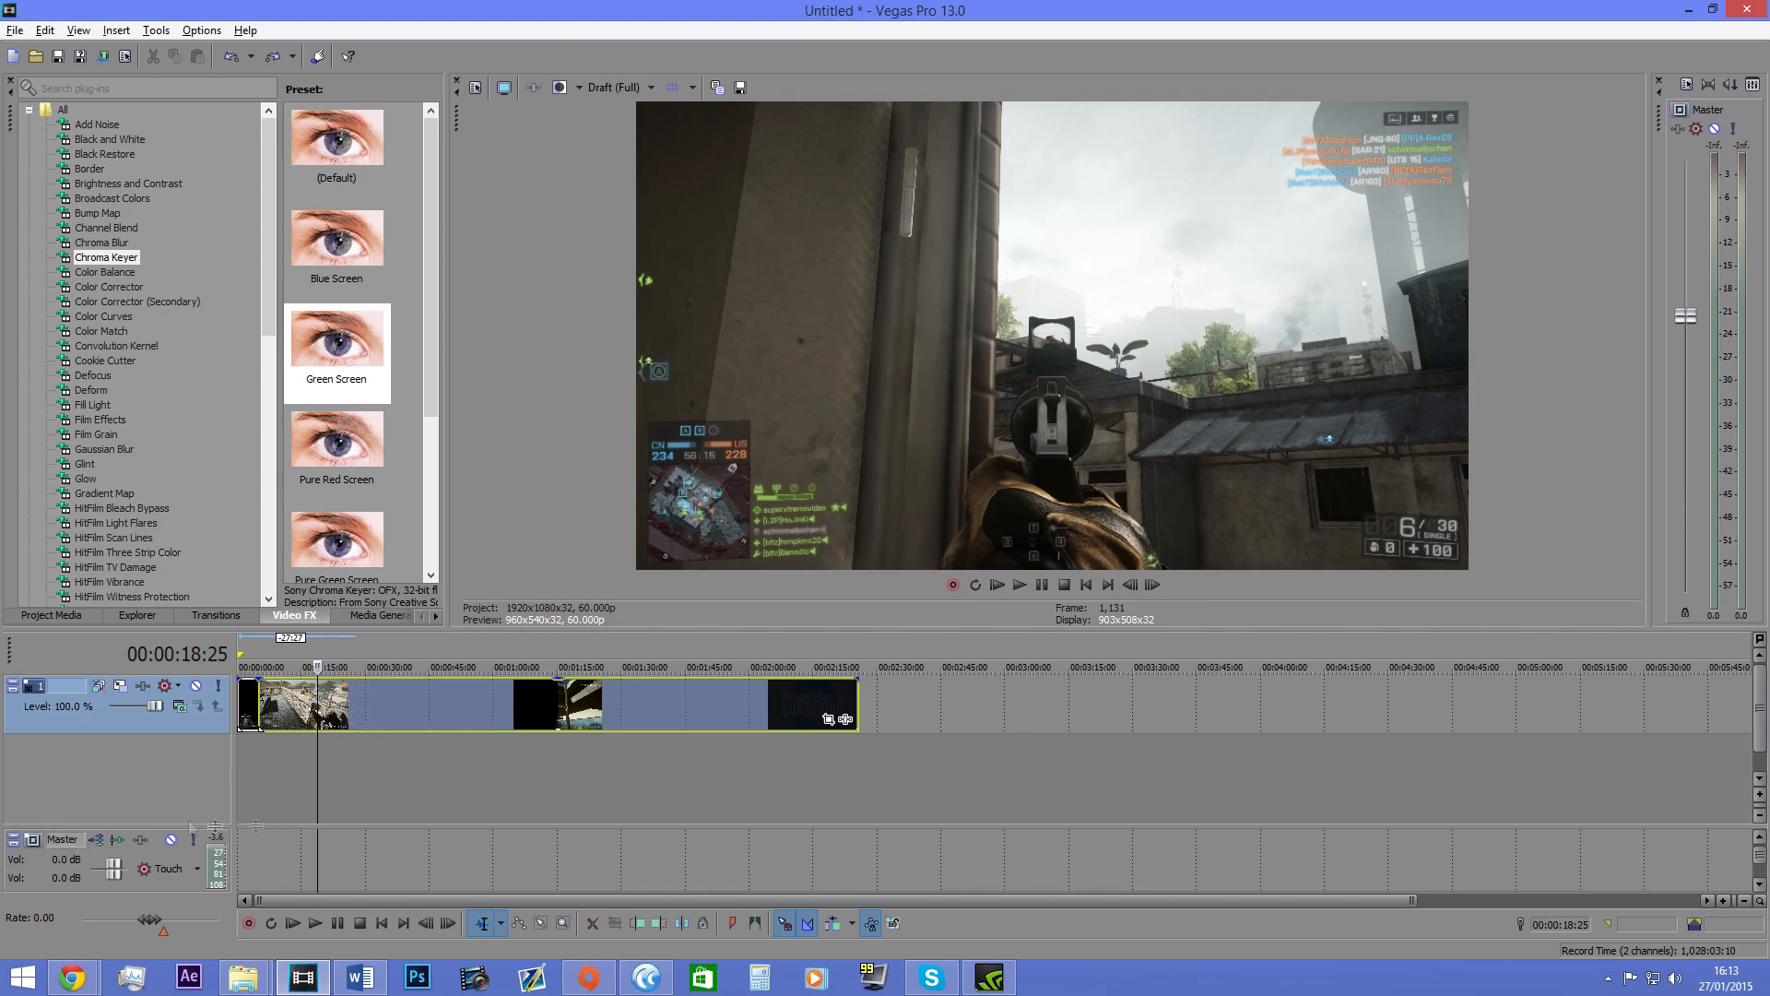
Step: Check the boundary between the clips and several points early in the second clip, finishing at 00:00:16:28
click(260, 707)
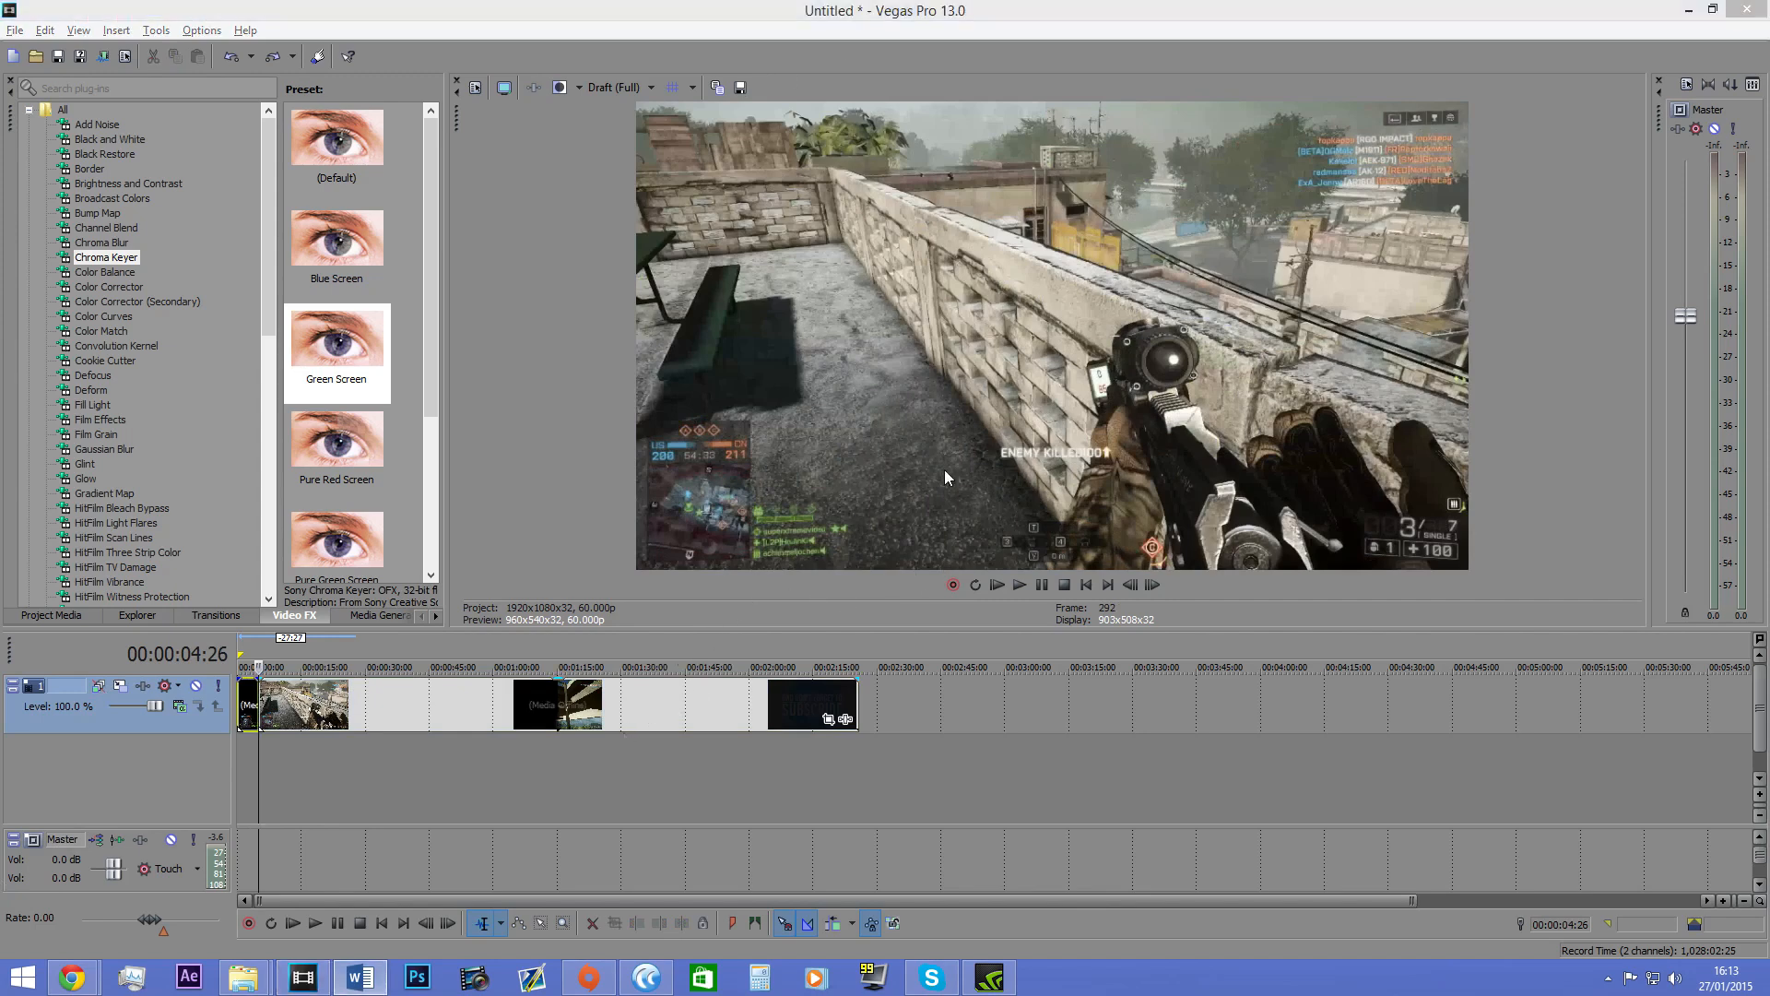
click(295, 690)
scroll(423, 722, up, 3)
click(385, 726)
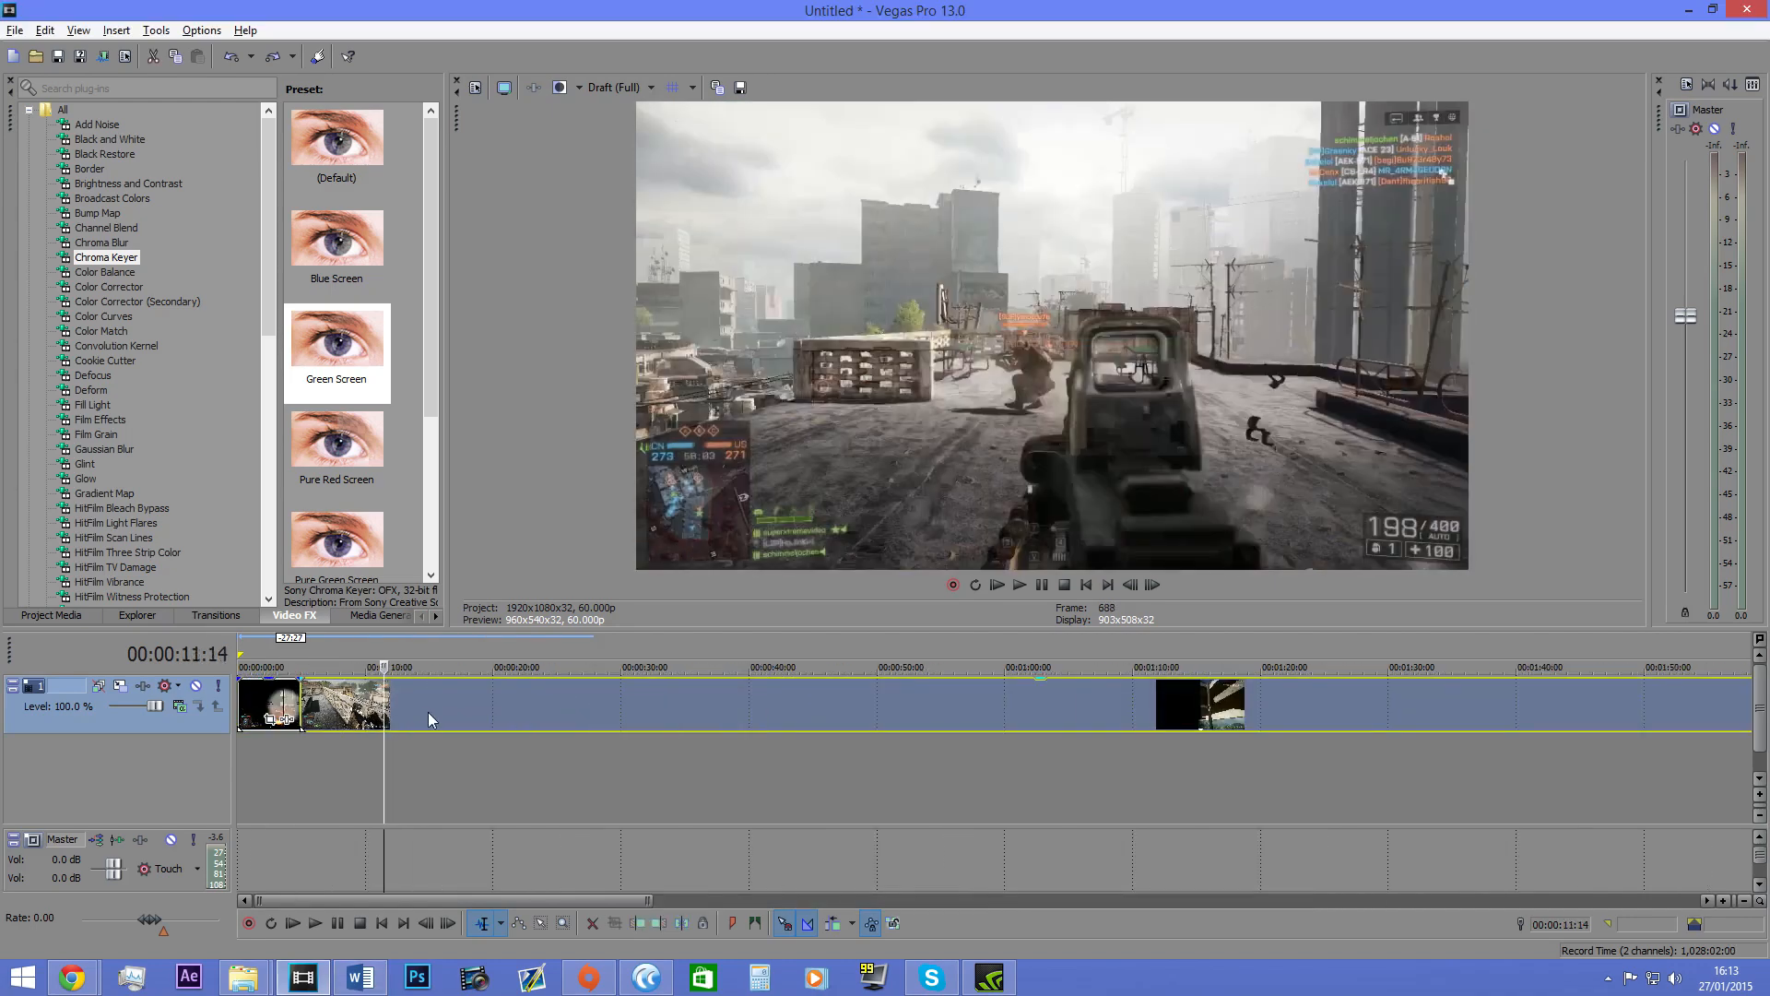
click(439, 715)
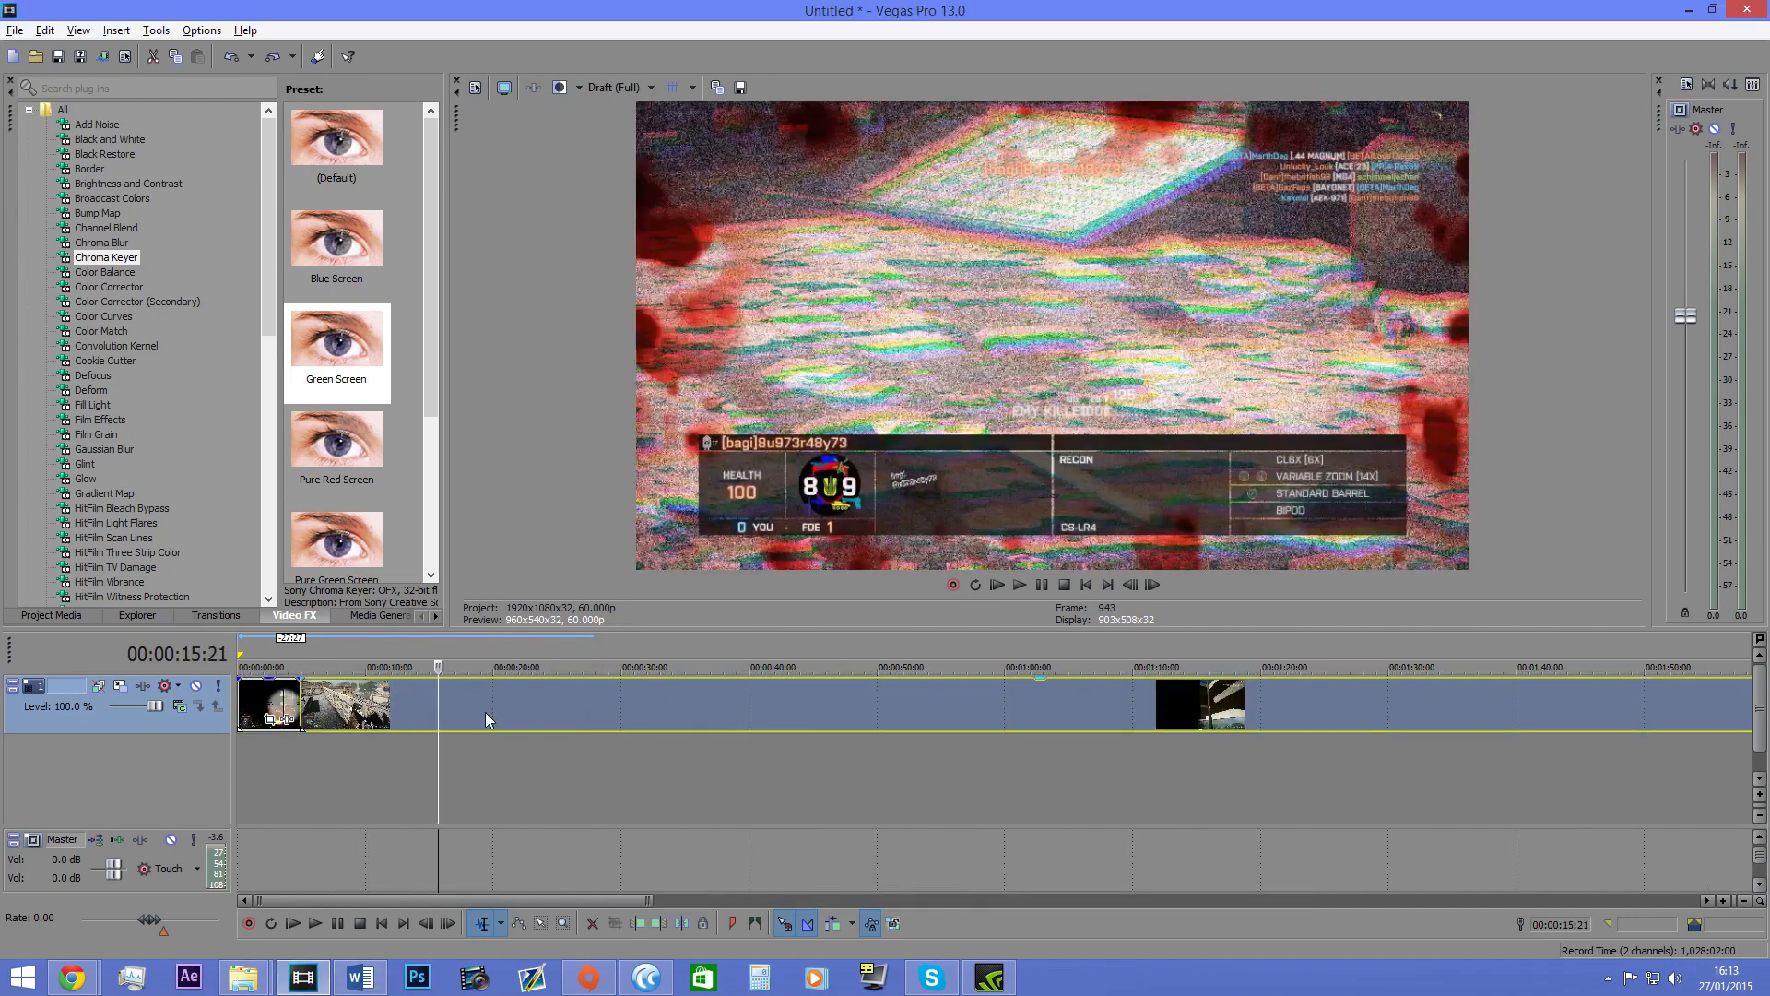
click(486, 719)
click(454, 704)
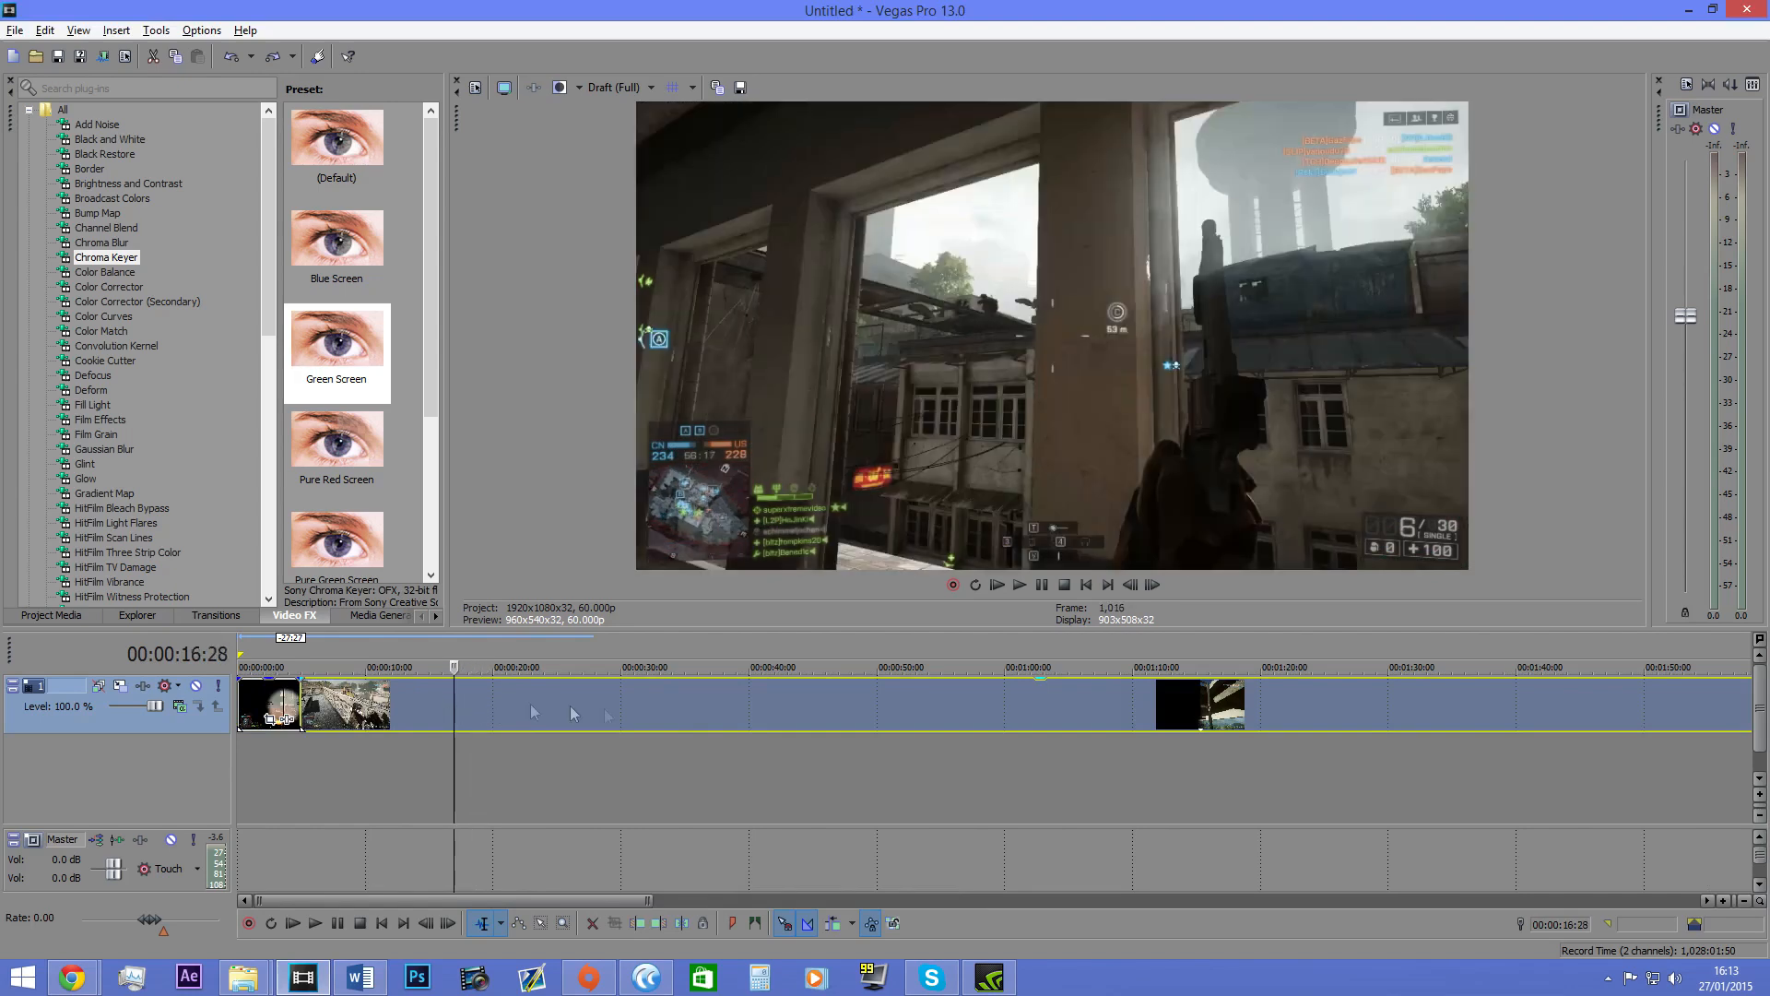
Step: Split the second clip at 00:00:28:01 and delete the part before the split
click(625, 710)
click(597, 710)
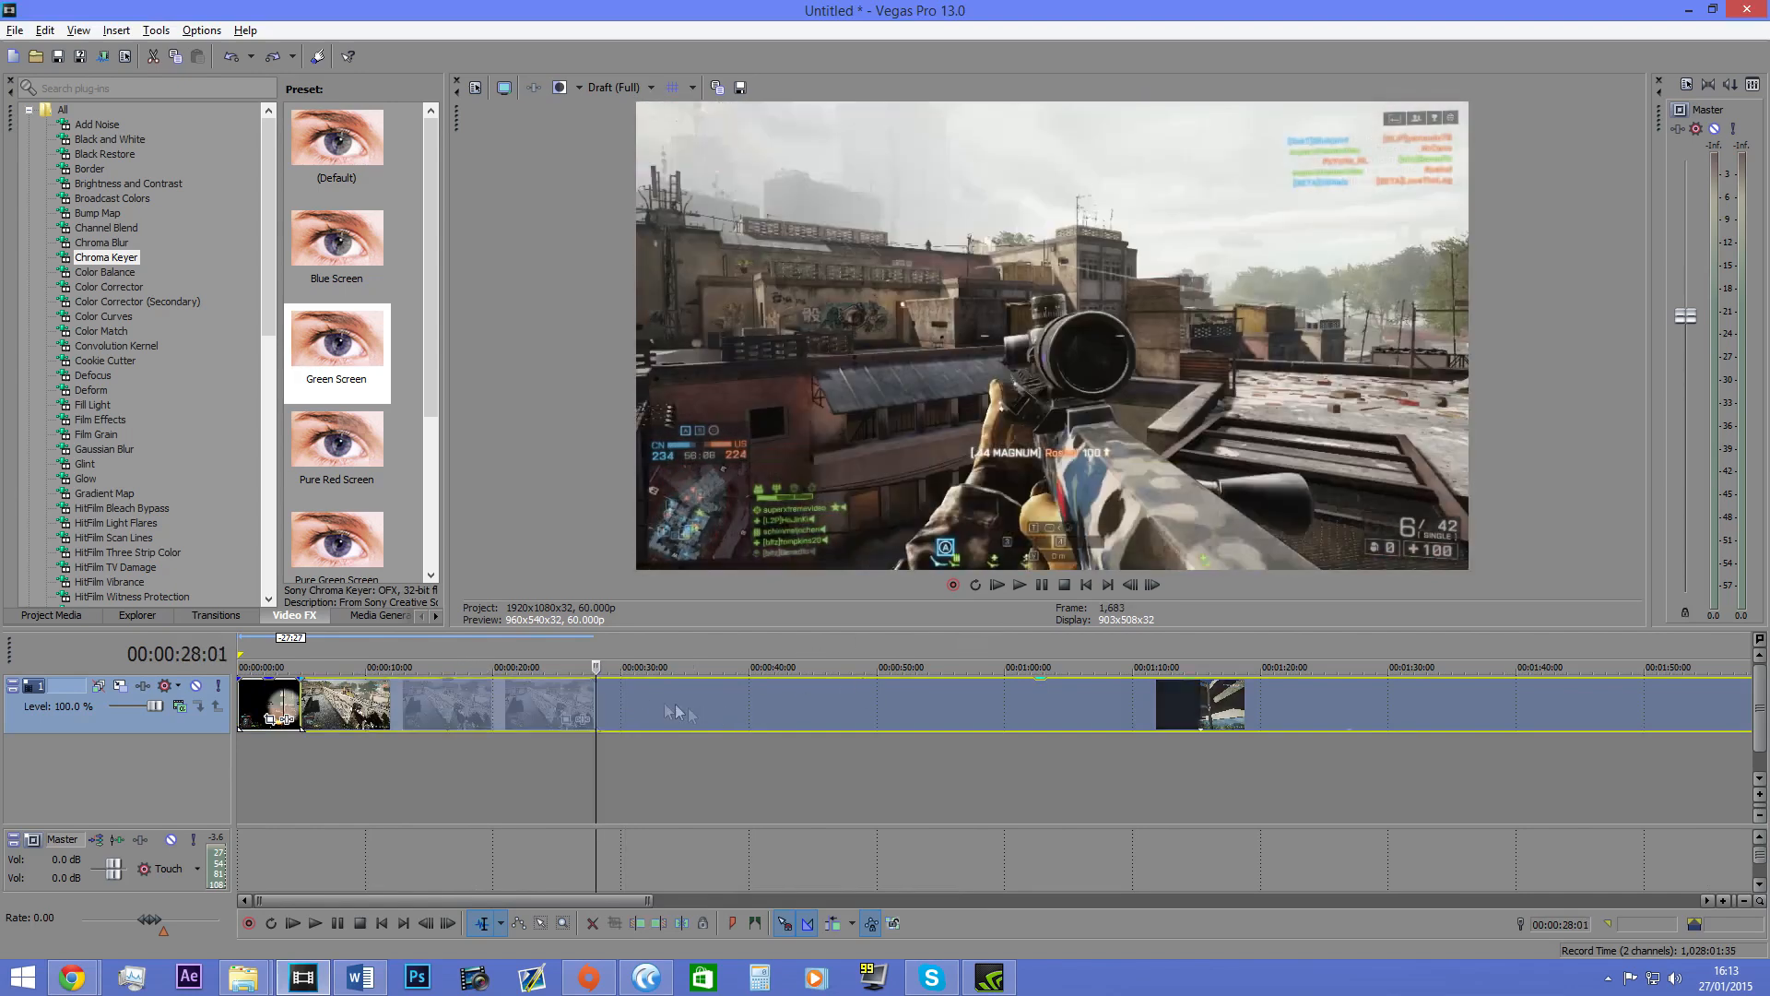
right_click(558, 701)
click(688, 296)
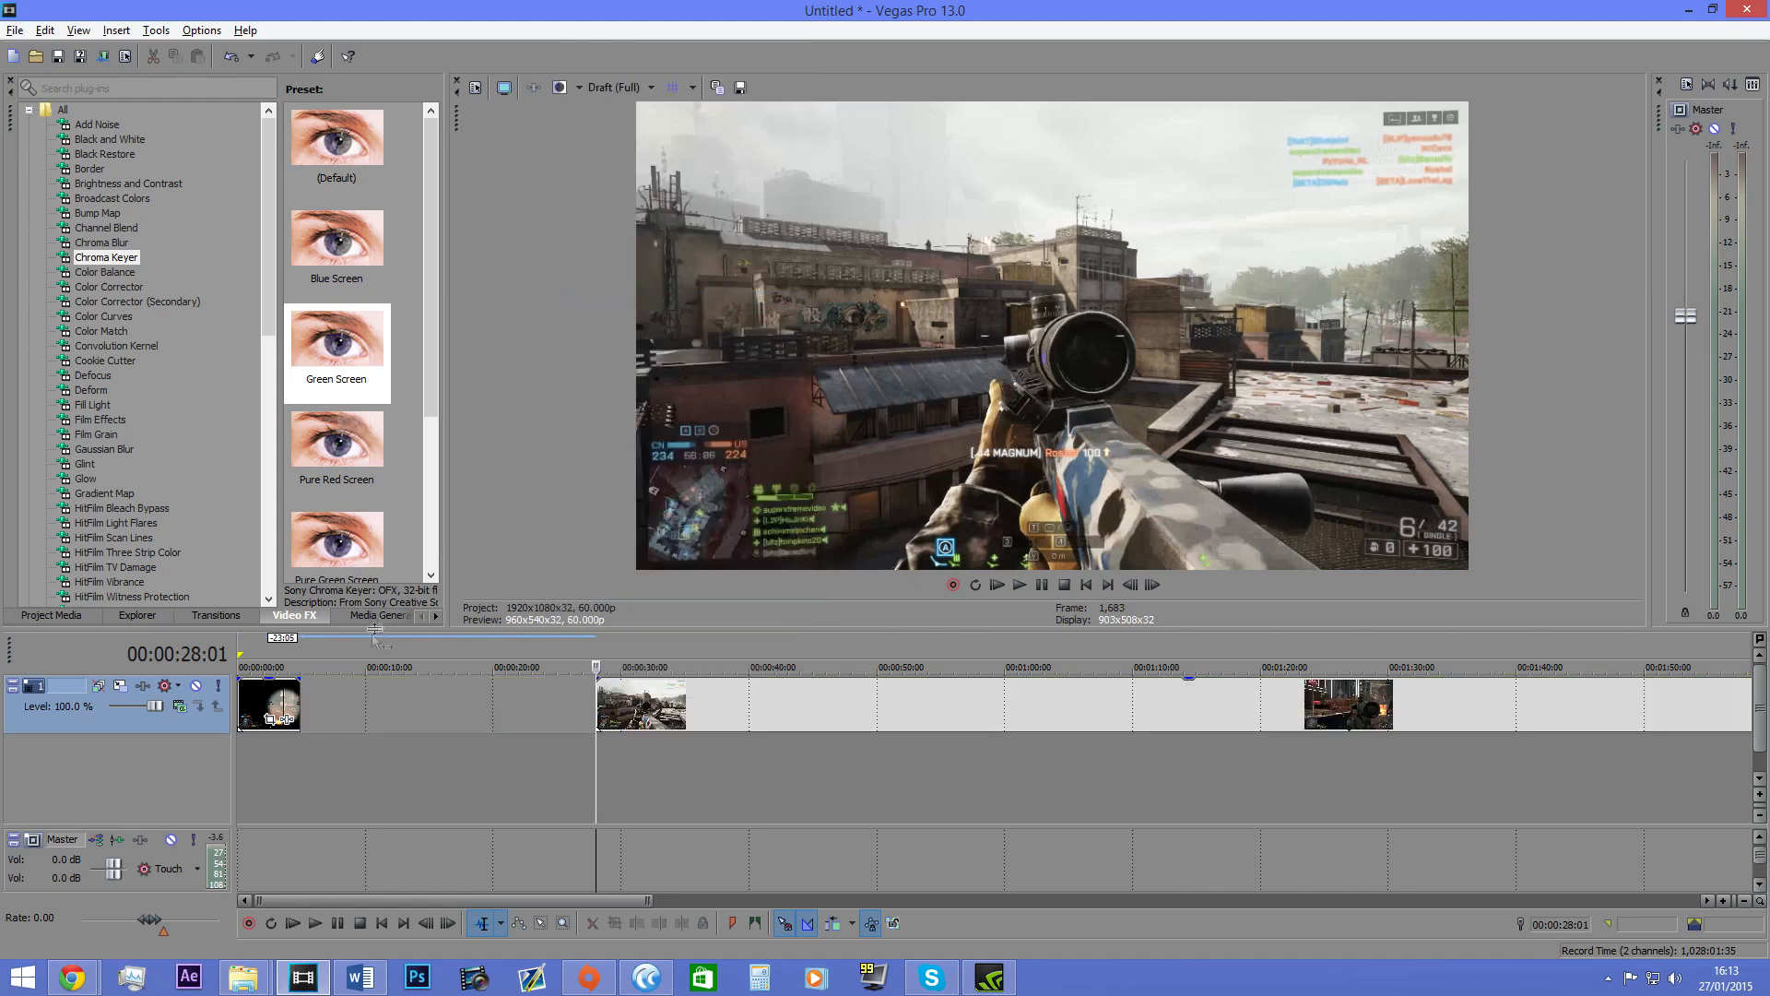
Step: Delete the short first clip and move the remaining clip to the start of the timeline
right_click(293, 705)
click(331, 304)
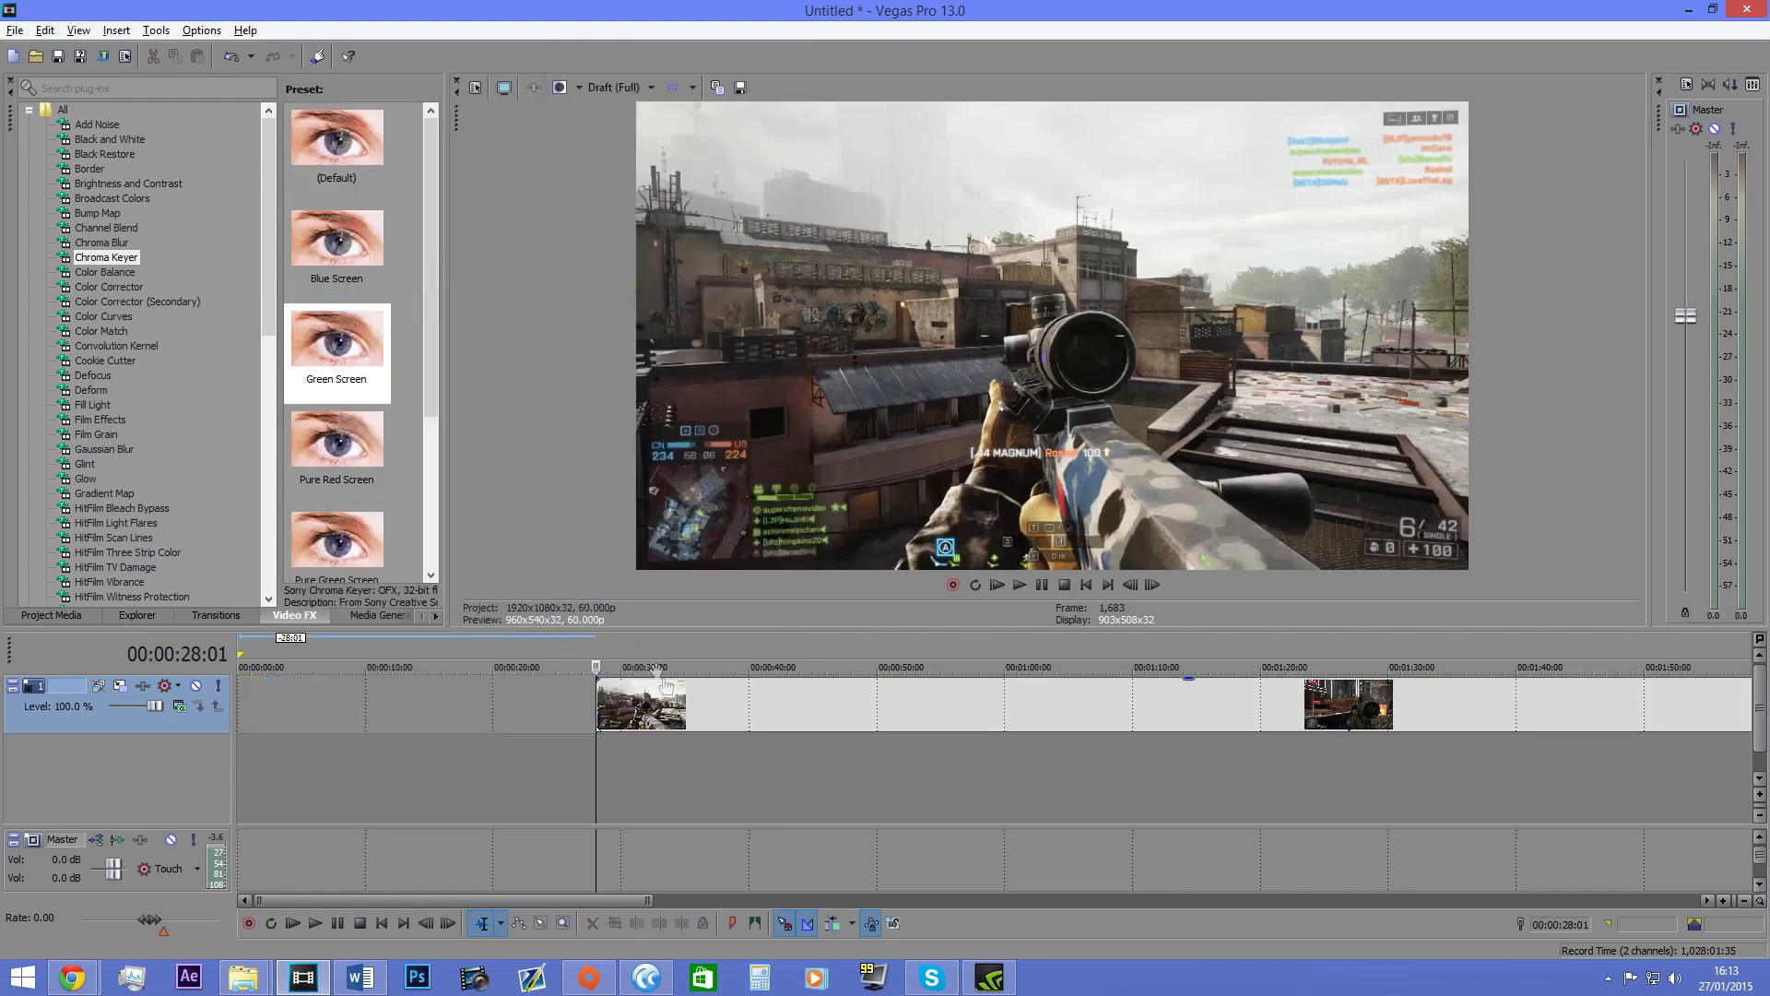
drag(64, 752, 138, 736)
scroll(293, 671, down, 3)
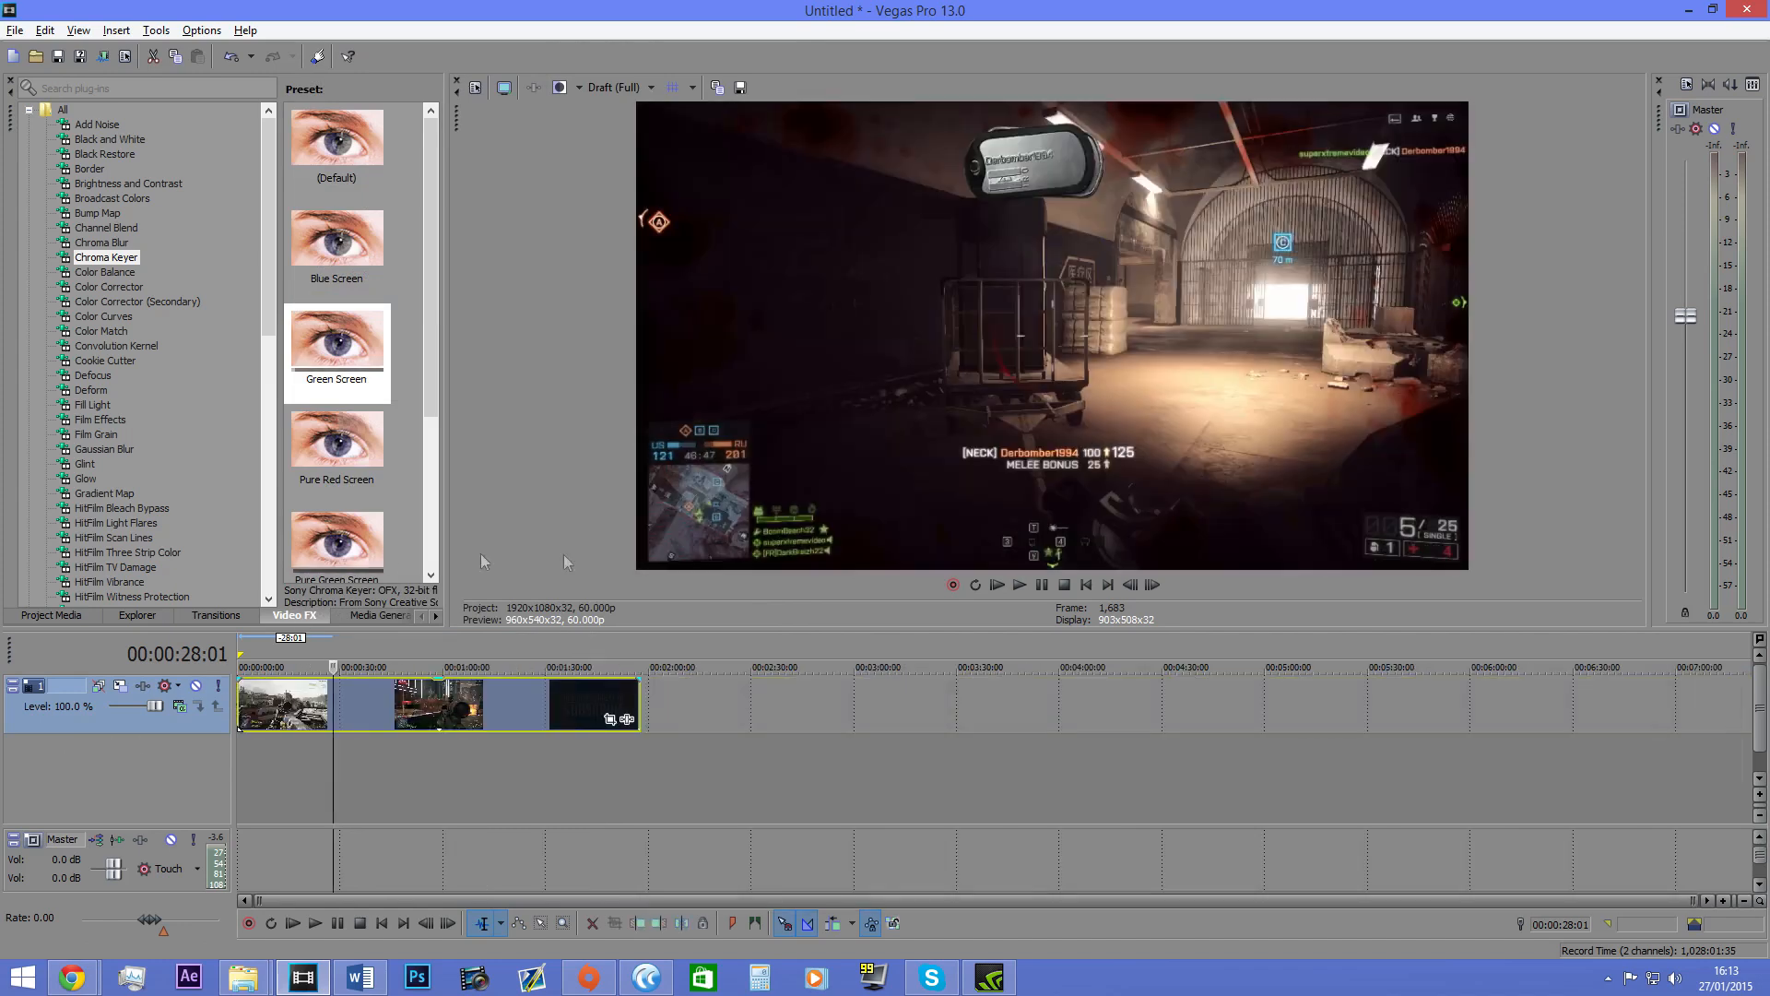
Step: Extend the clip's beginning to include slightly earlier footage and play briefly from the start of the project
click(1086, 586)
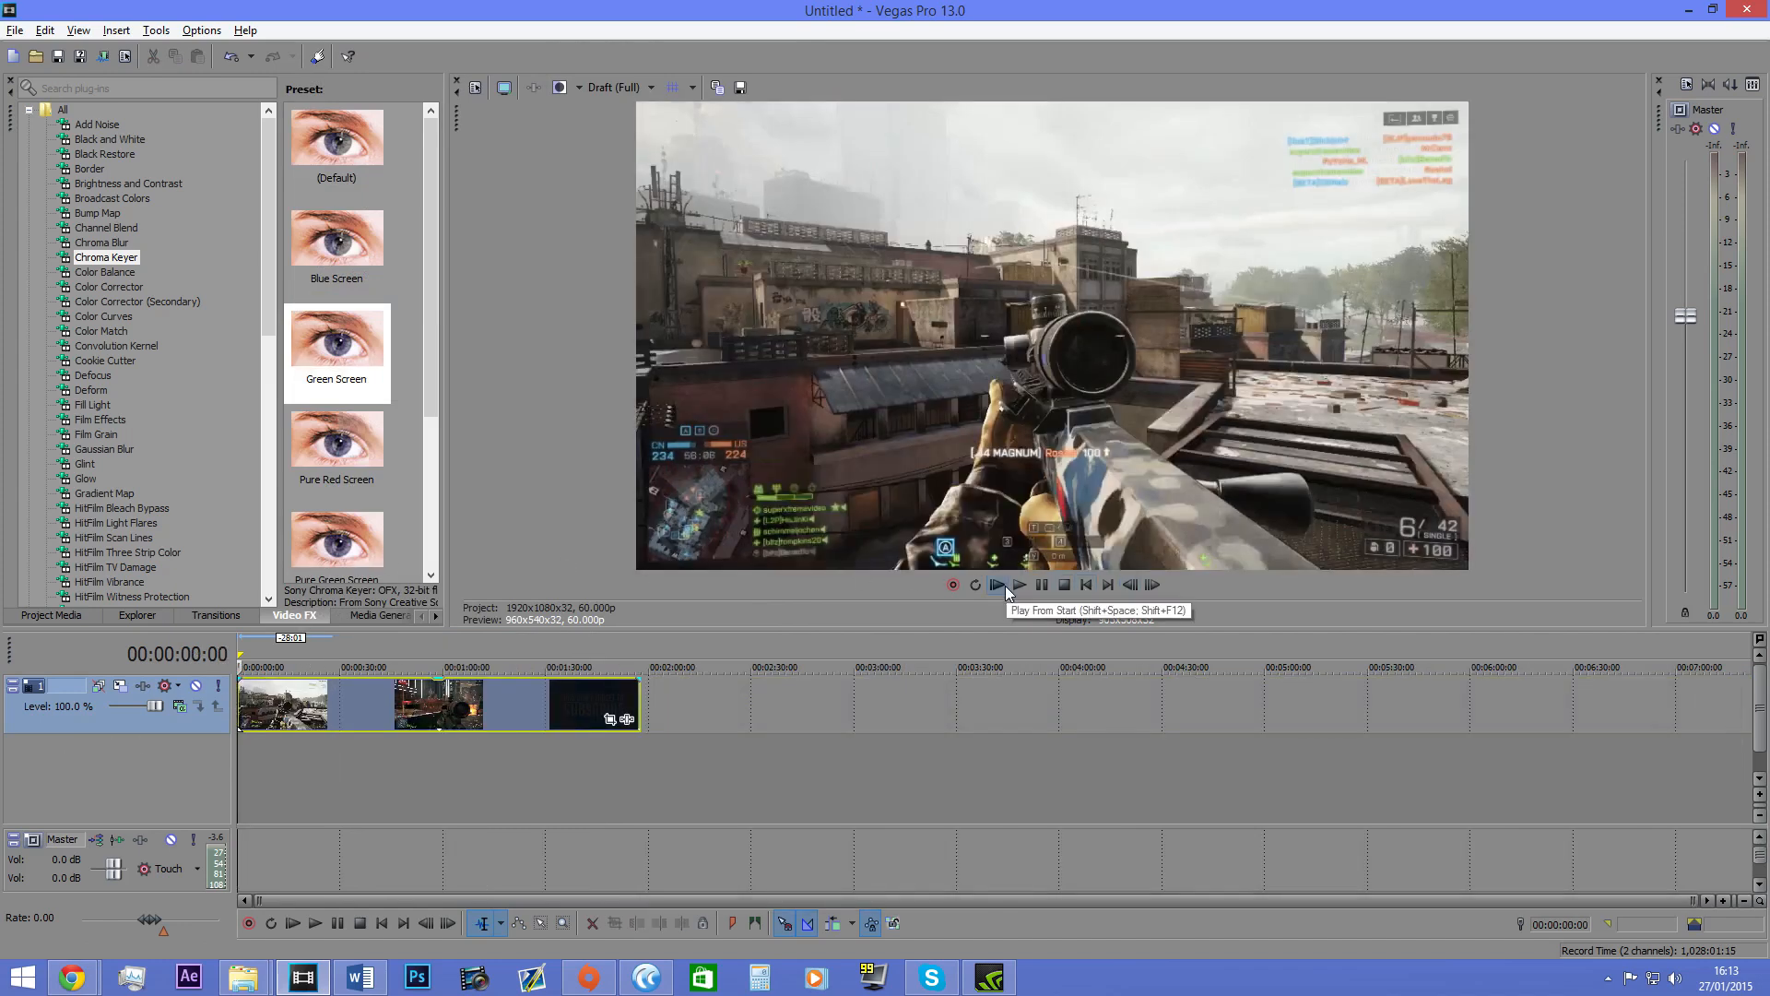
scroll(339, 722, up, 4)
mouse_move(243, 700)
mouse_down()
mouse_move(267, 698)
mouse_move(238, 698)
mouse_up()
click(1004, 585)
click(1039, 585)
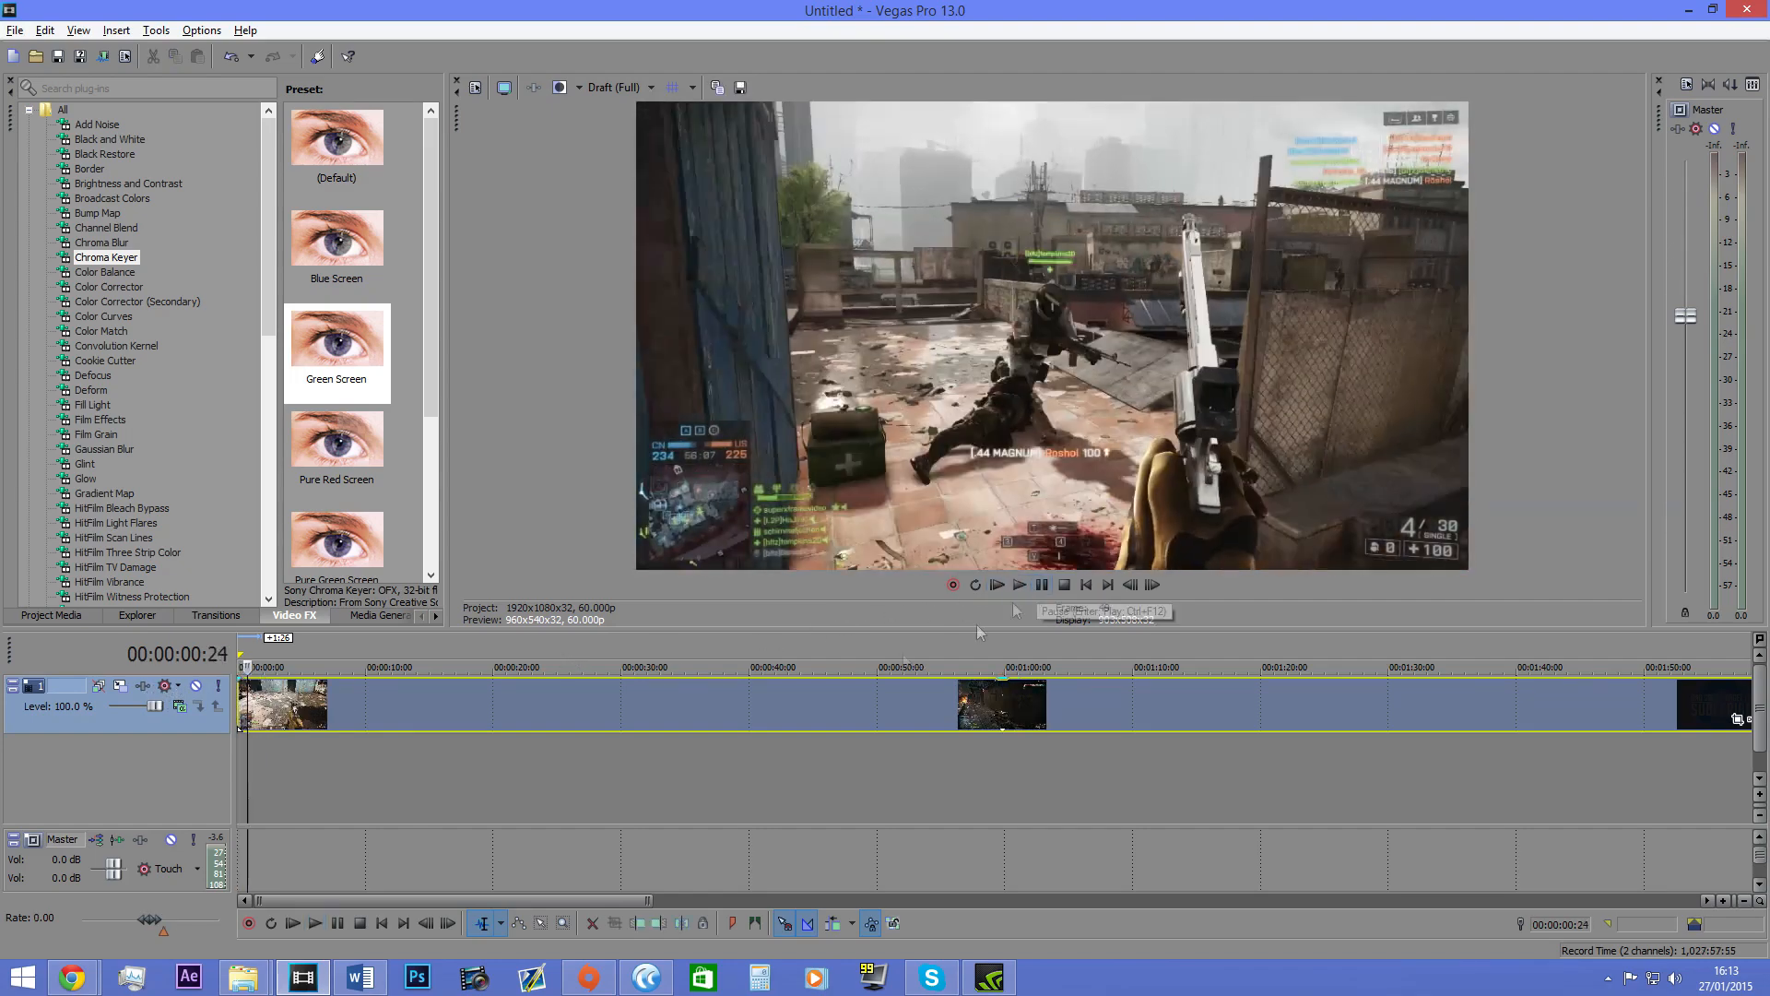
Step: Extend the clip's beginning further back in the footage, keeping it at the start of the timeline
scroll(340, 723, up, 3)
mouse_move(239, 696)
mouse_down()
mouse_move(263, 696)
mouse_move(241, 700)
mouse_up()
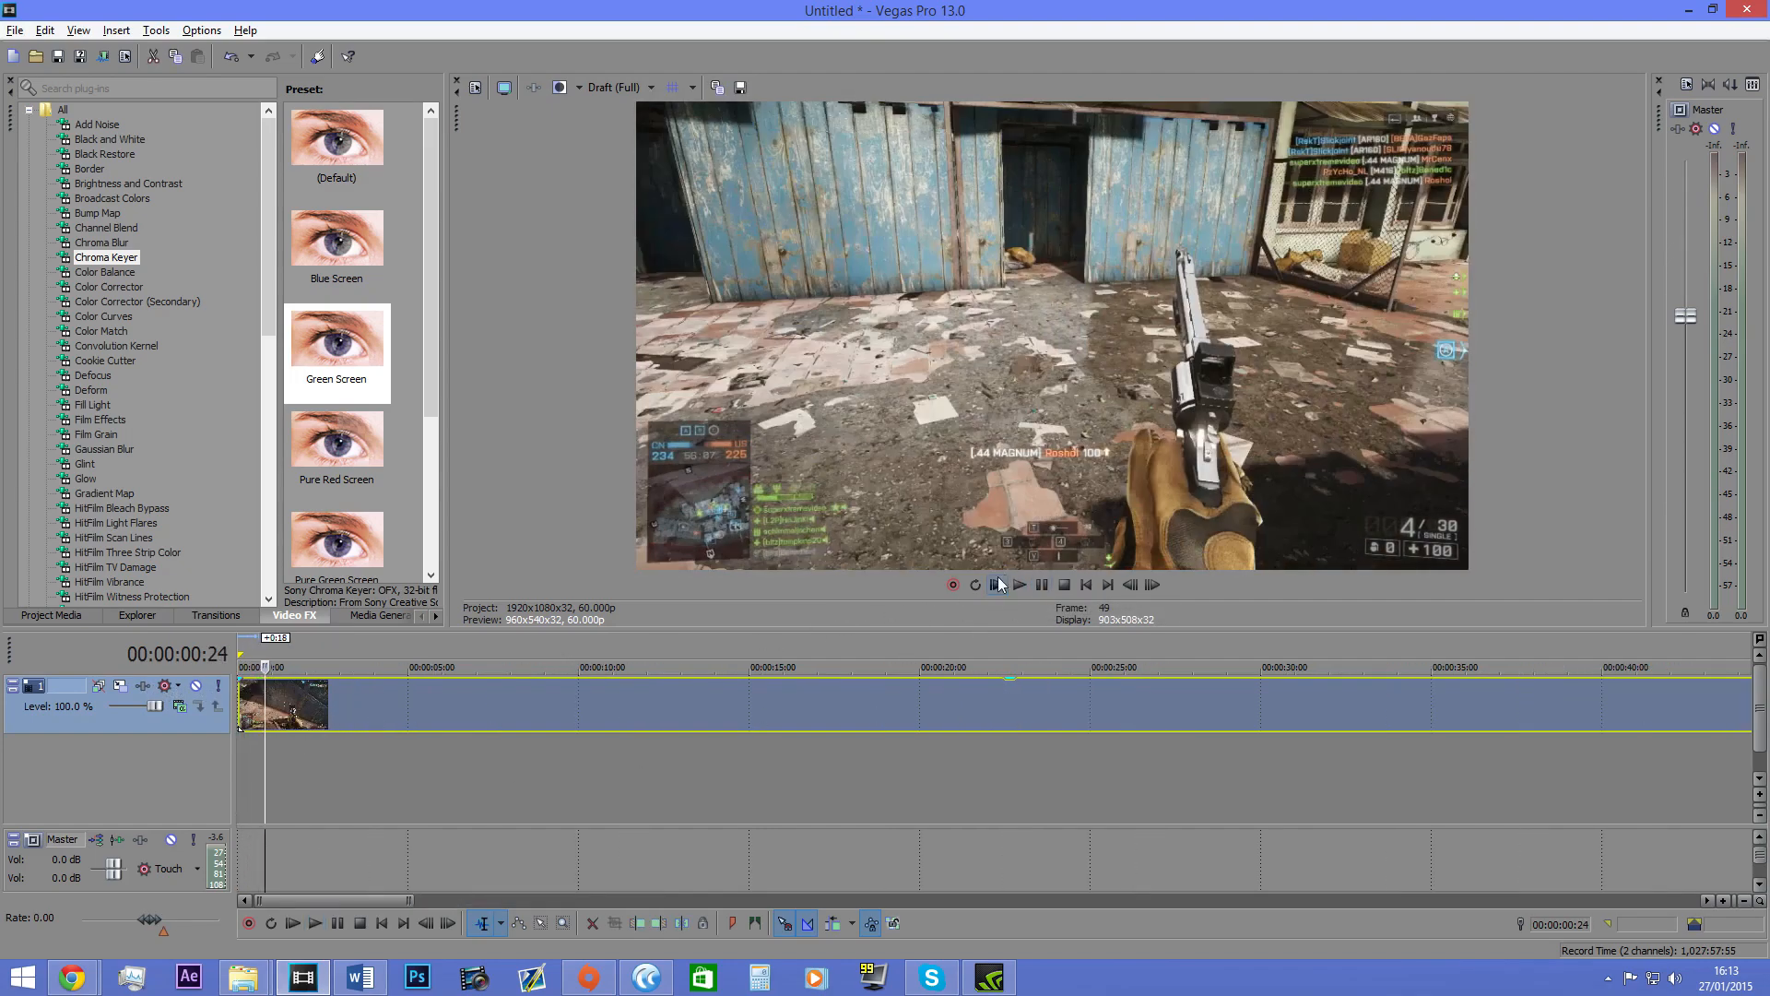
click(1129, 584)
key(ctrl+z)
key(ctrl+z)
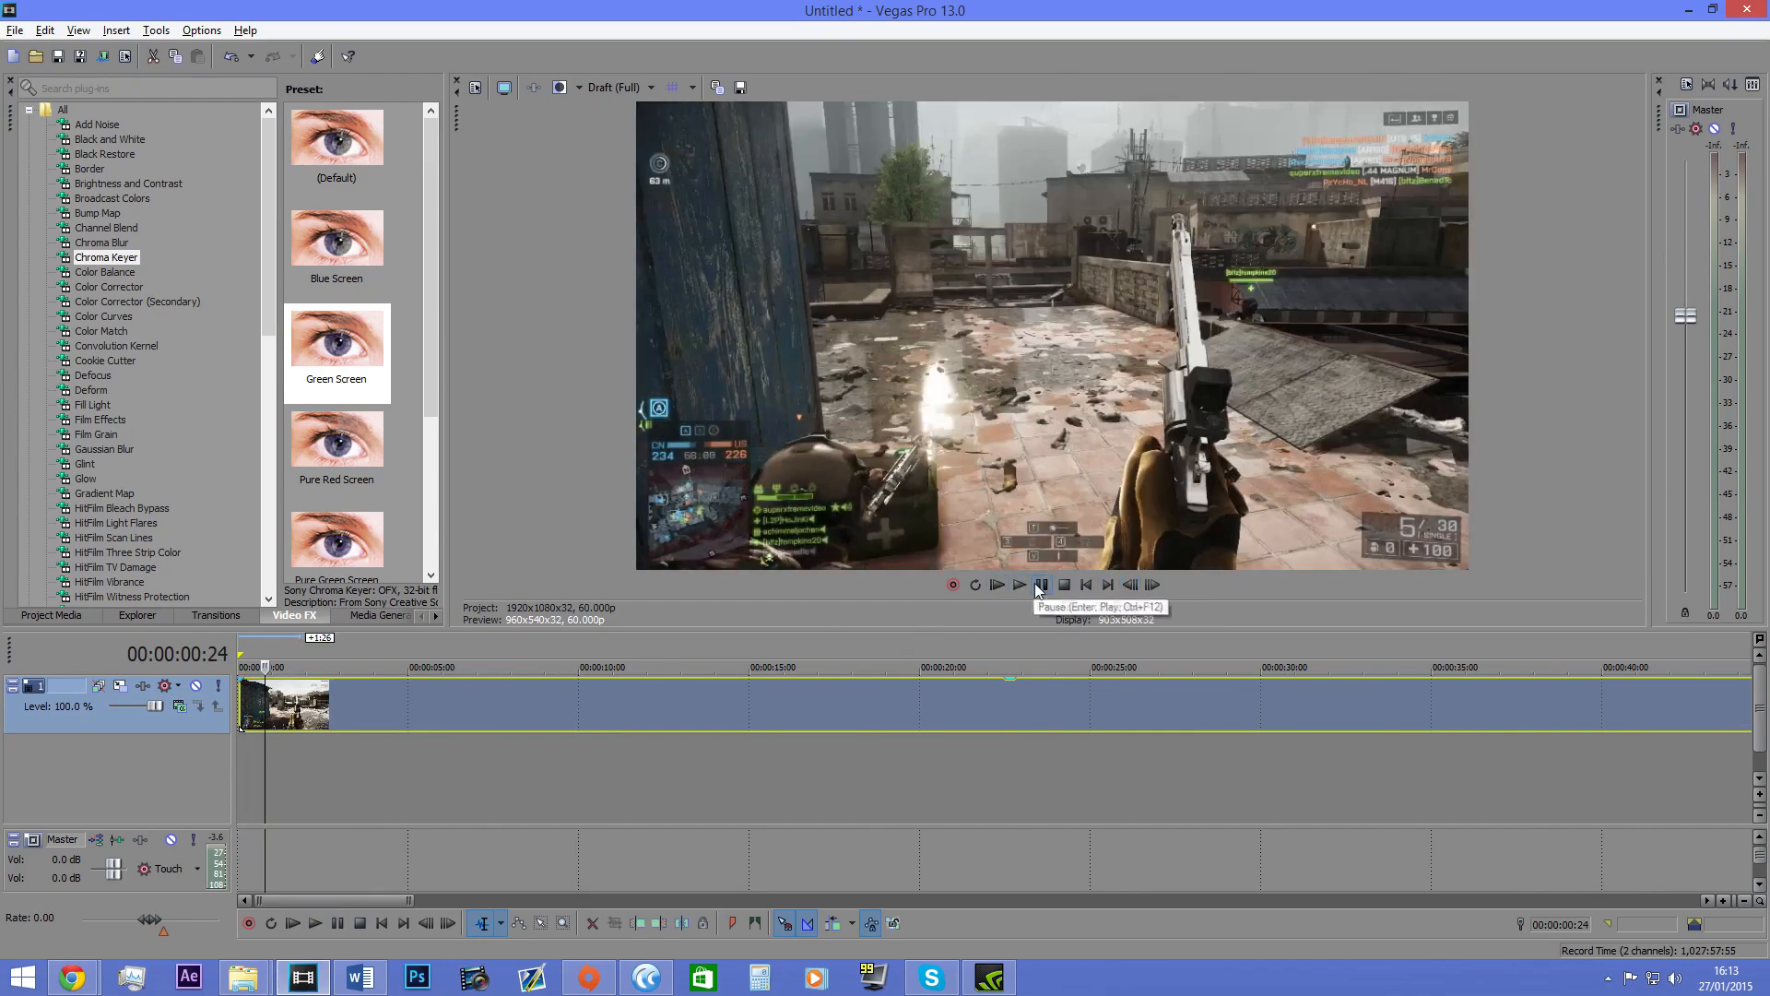
Step: Play from the start, split the clip at 00:00:02:28 and move the remainder 17:08 along the timeline
click(1001, 584)
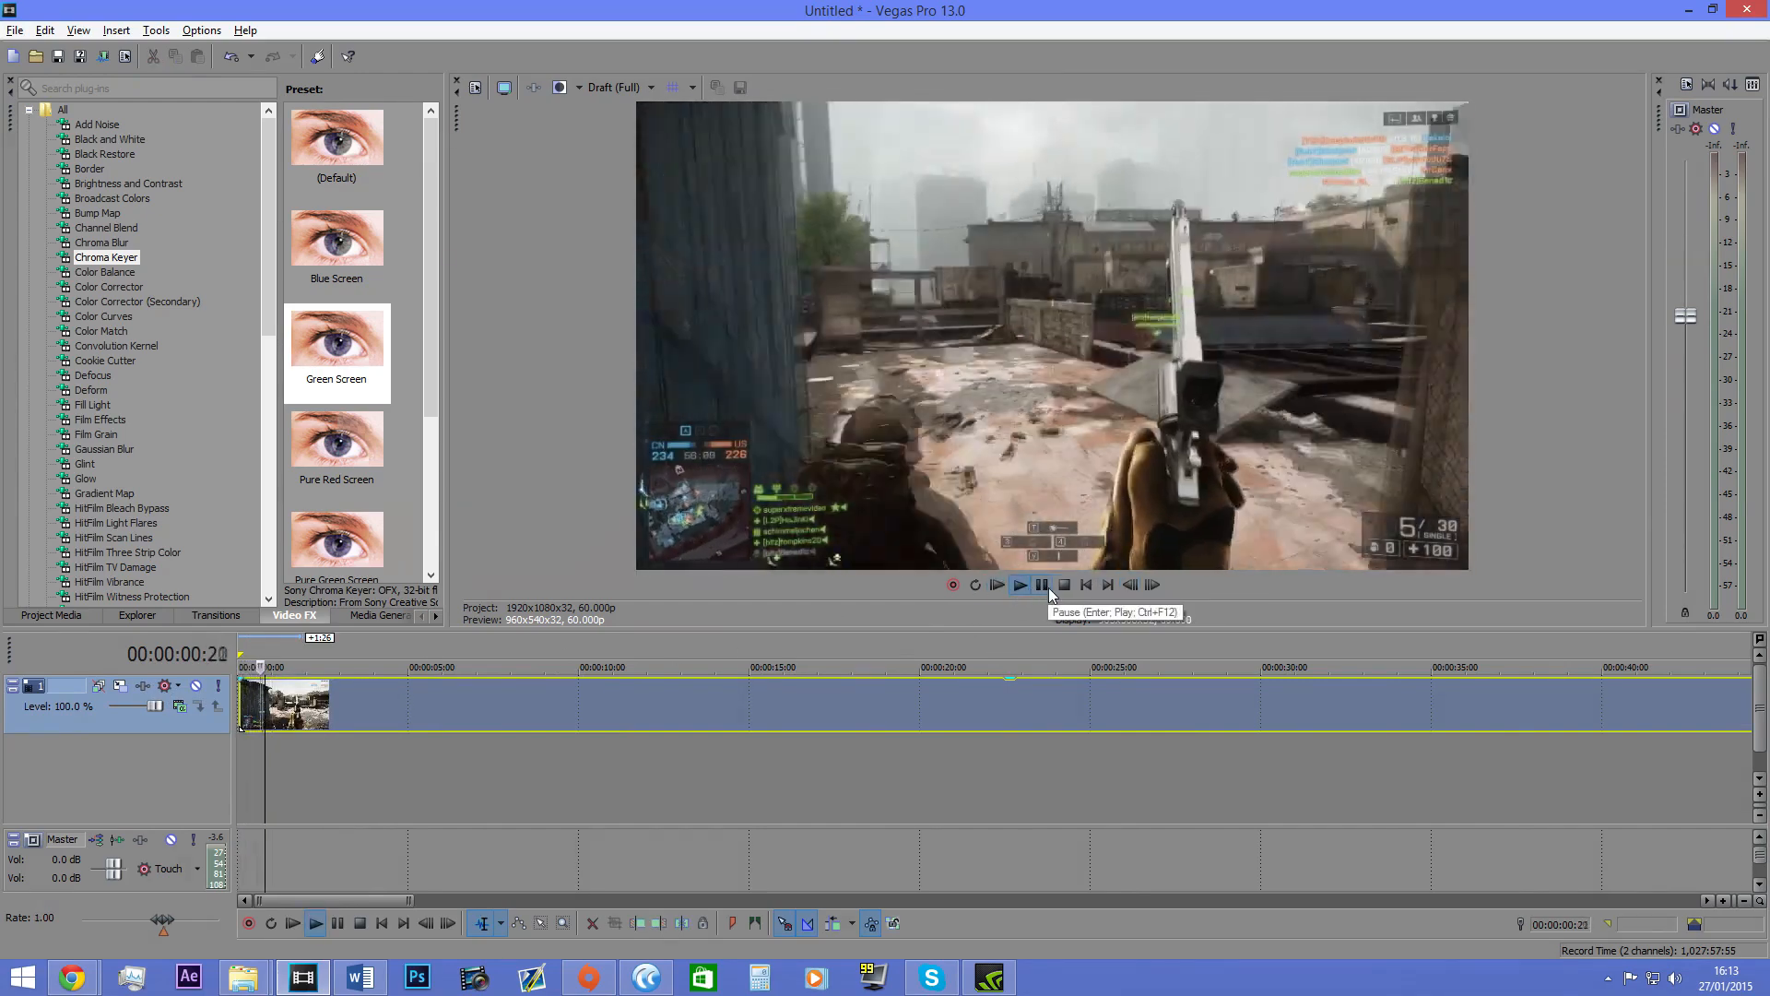
click(1048, 588)
click(1048, 588)
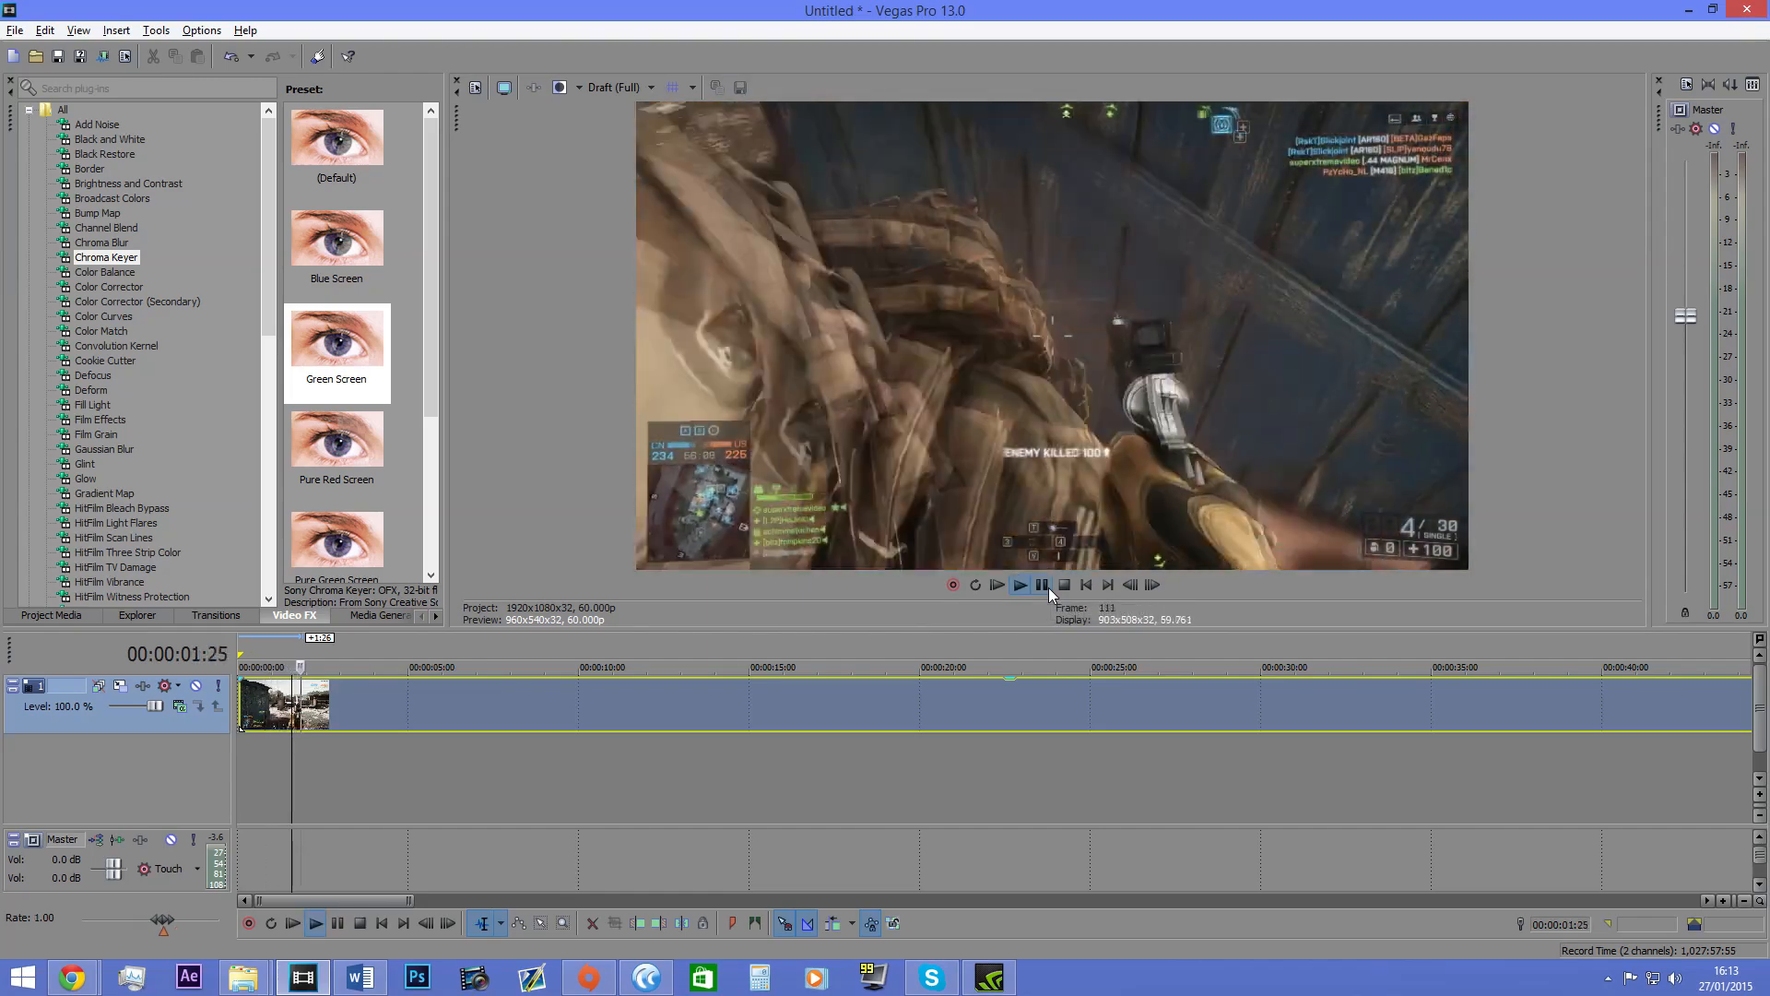
click(1048, 588)
key(s)
drag(409, 705, 997, 705)
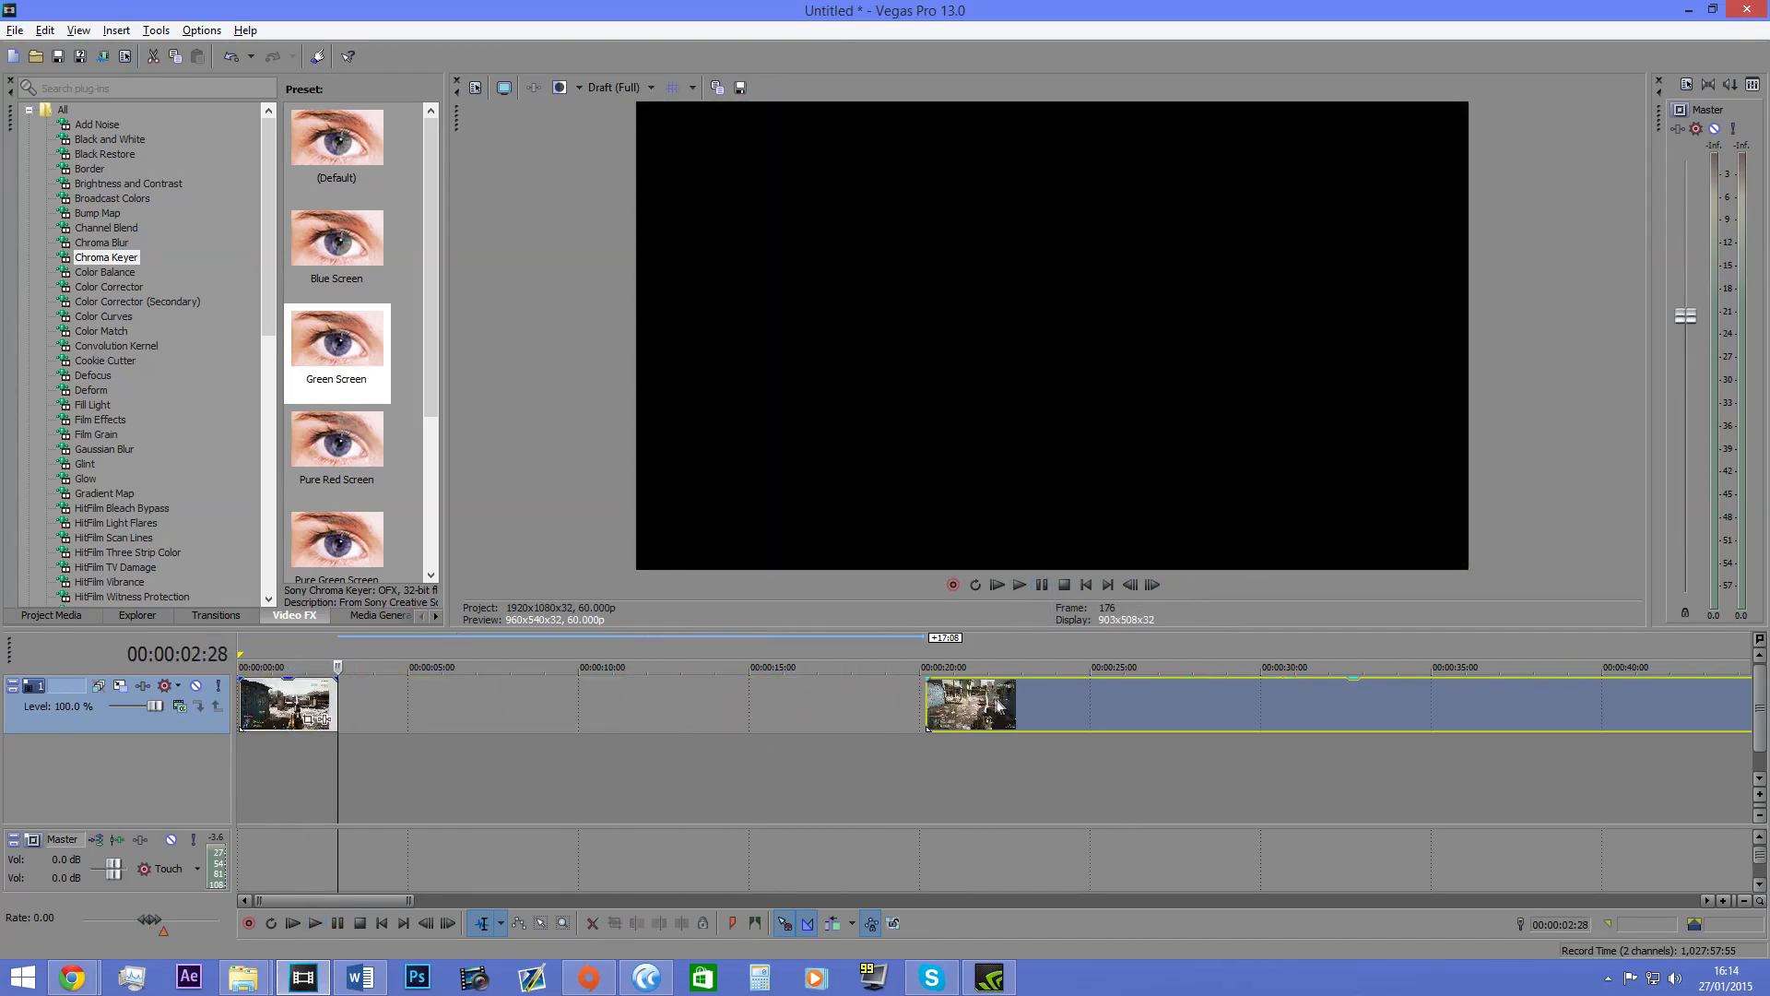
Step: Copy the short first clip through its event commands
right_click(324, 715)
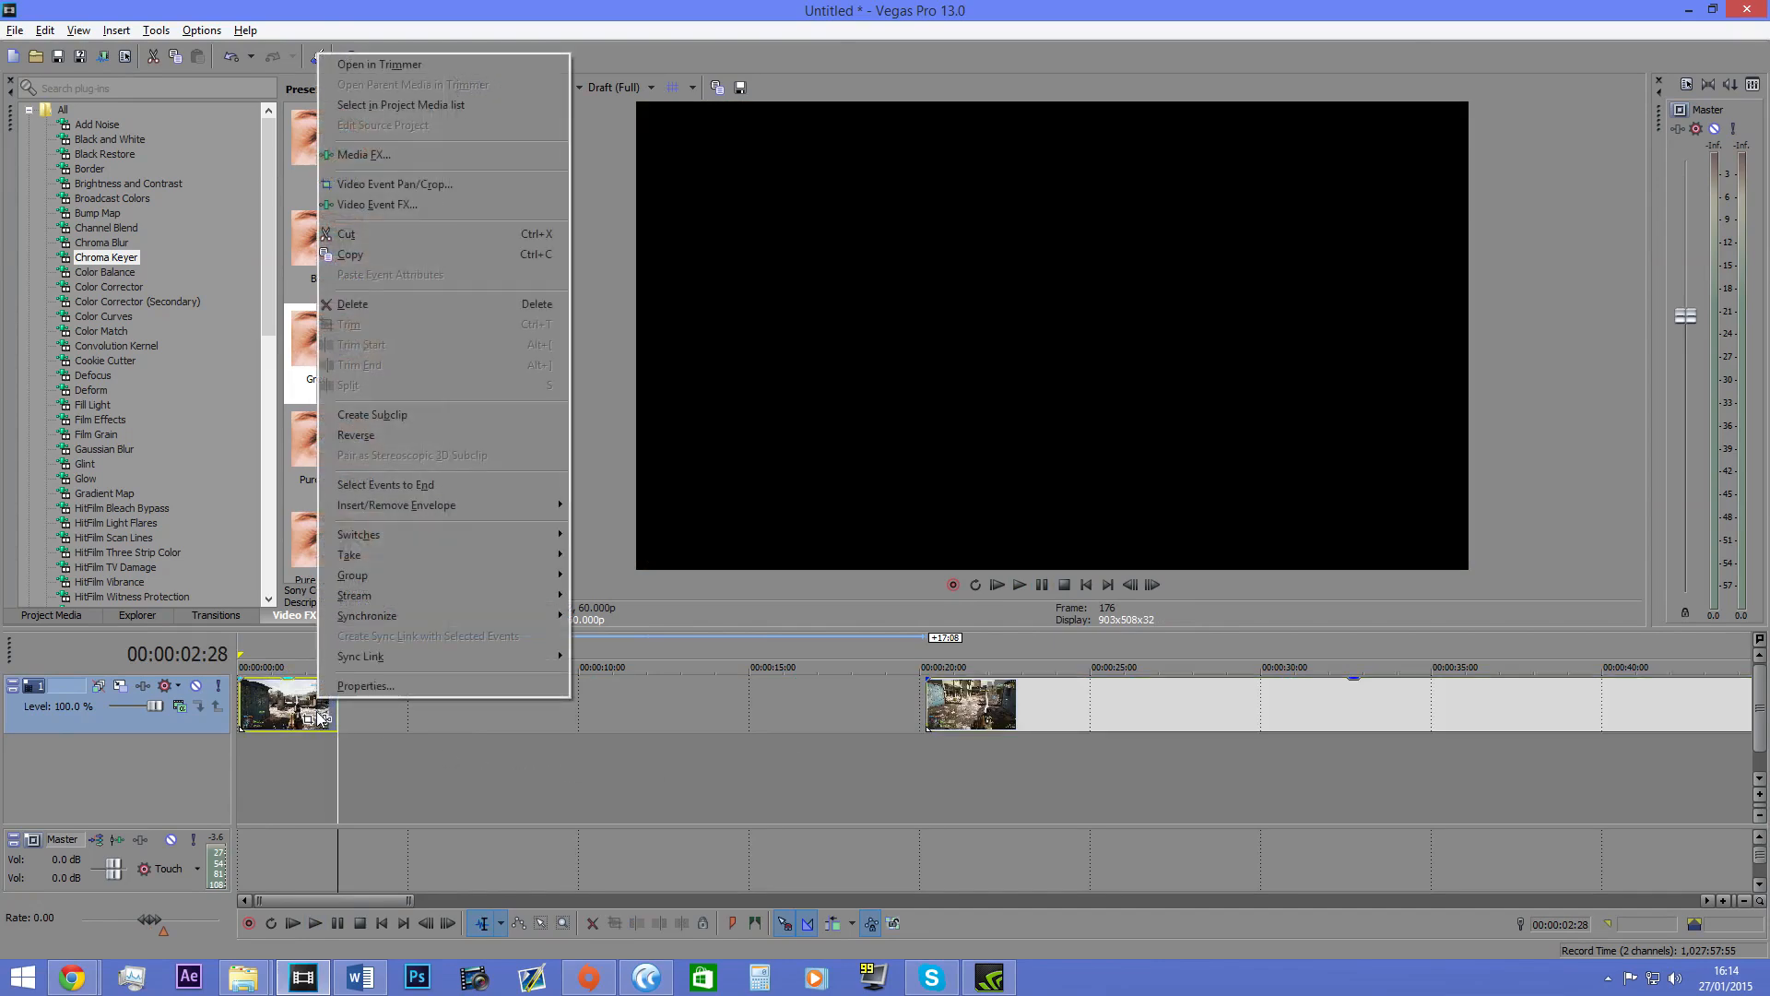
click(275, 709)
right_click(276, 710)
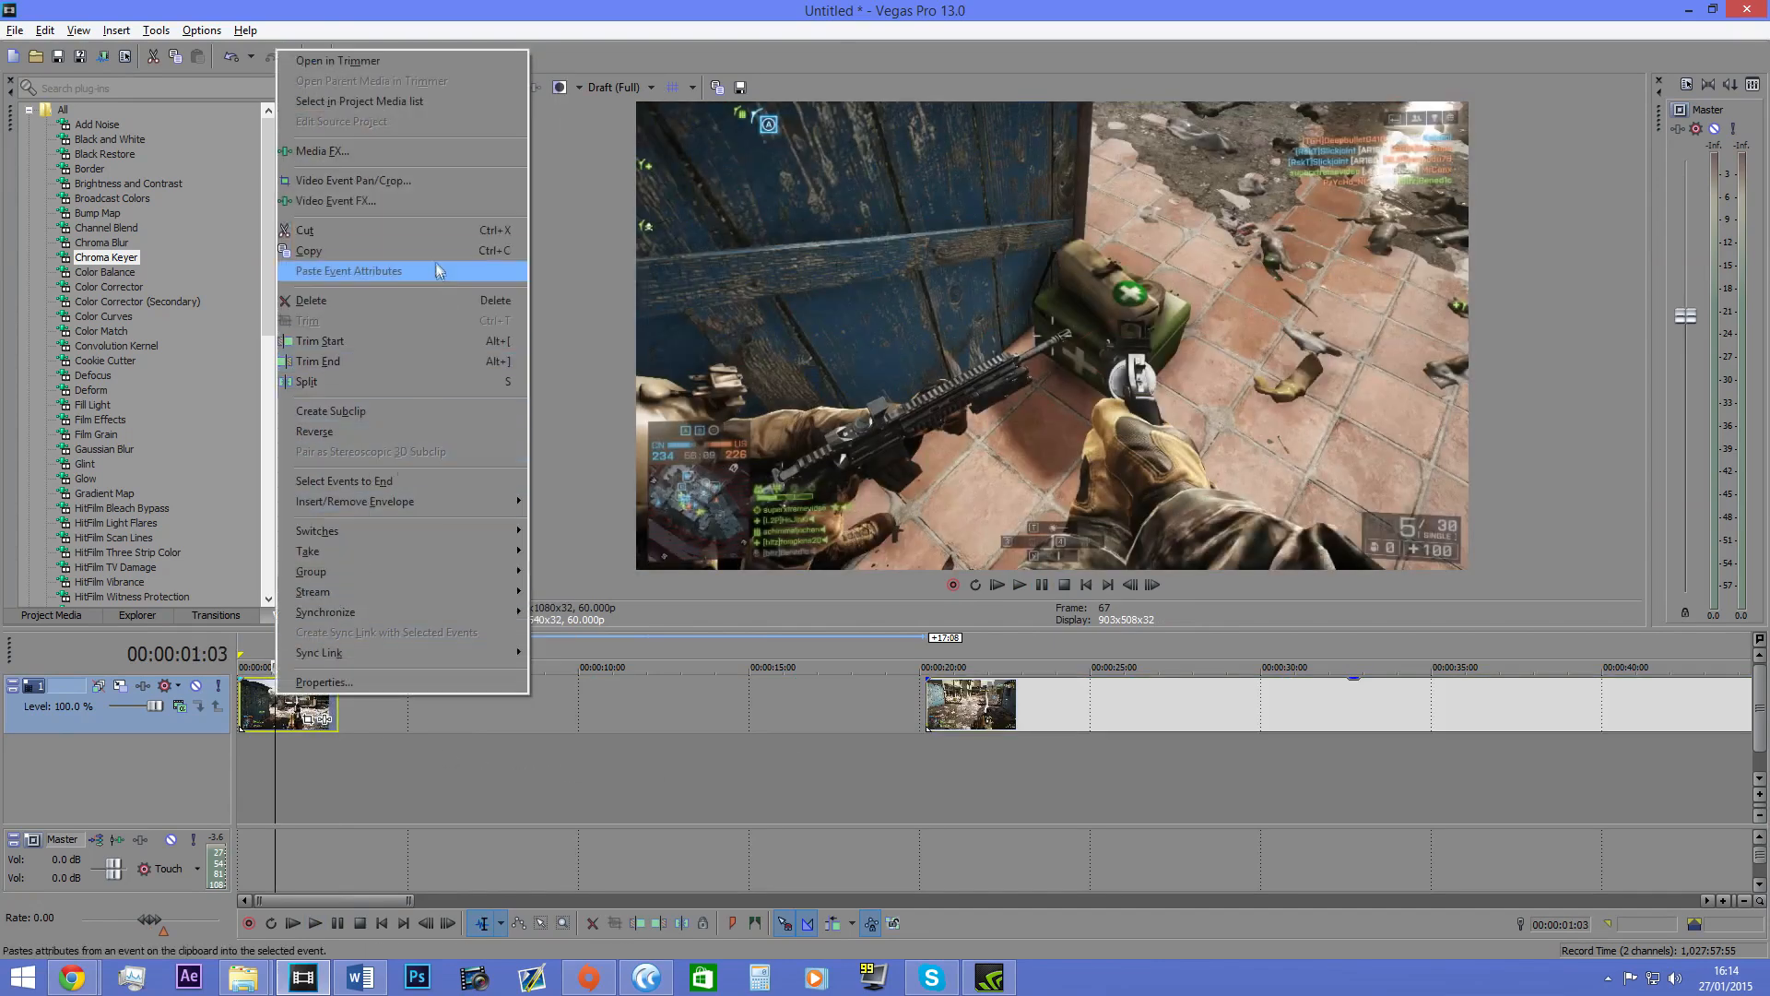
click(429, 254)
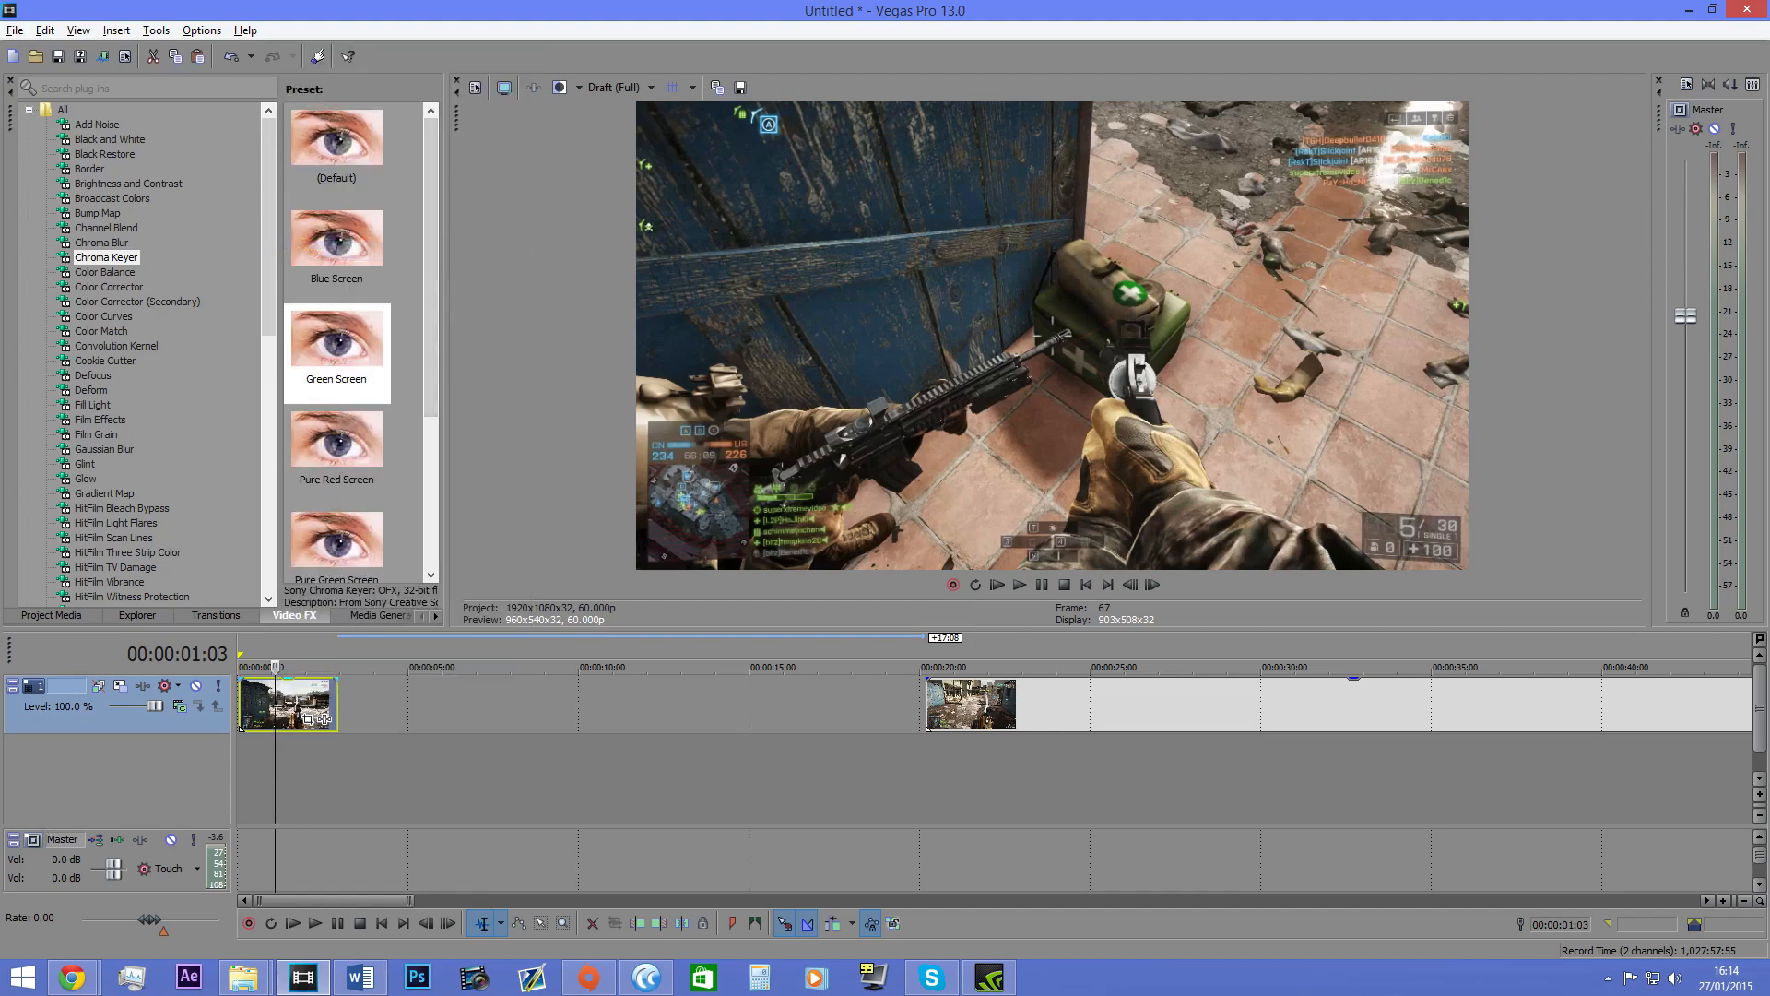
right_click(282, 708)
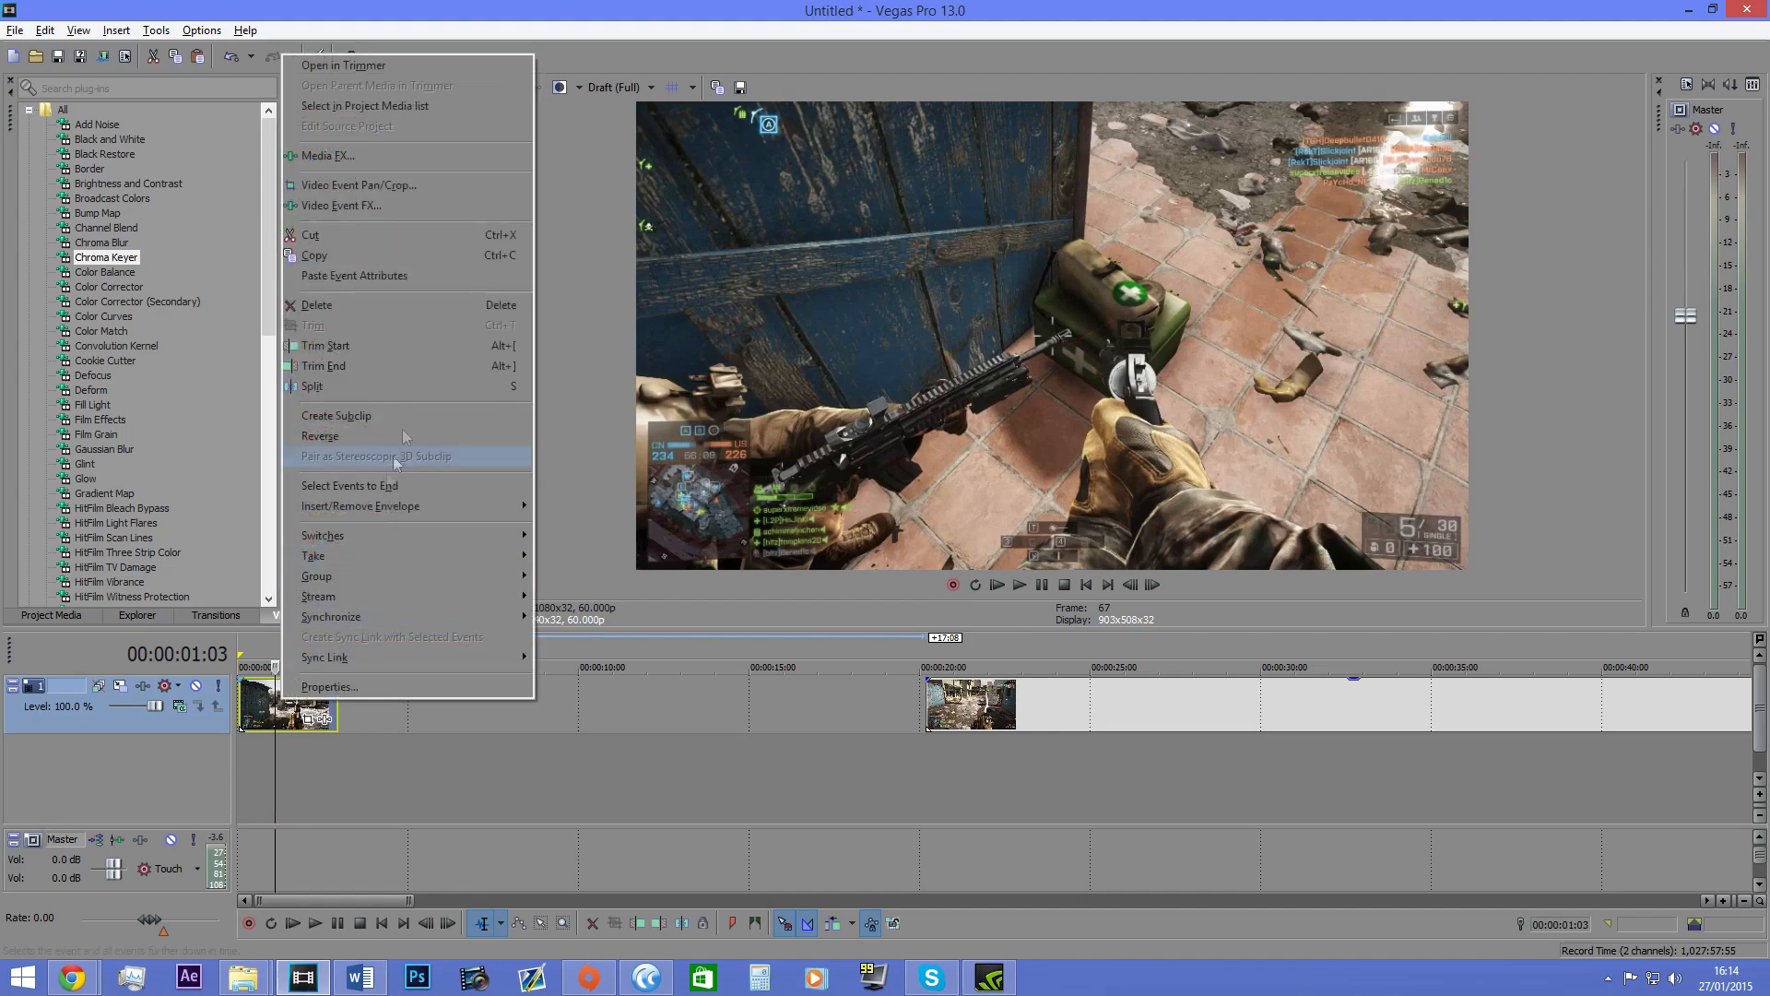
click(435, 253)
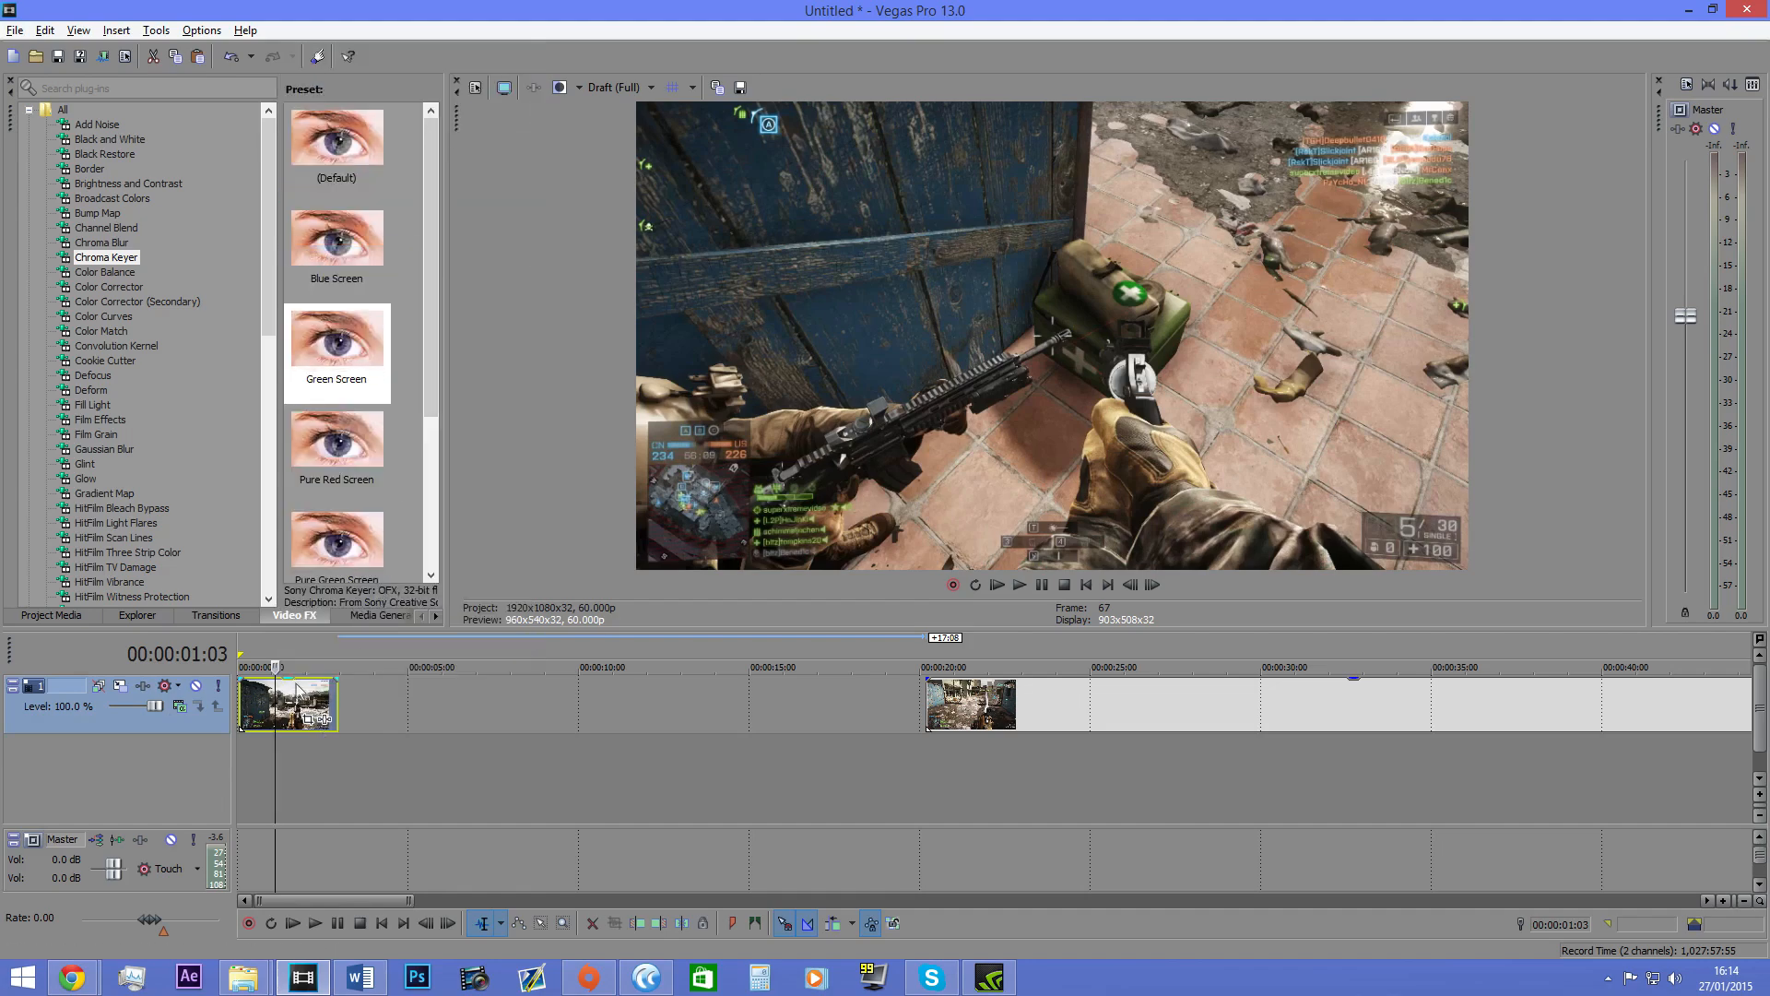
right_click(291, 684)
click(505, 244)
Step: Paste the copied clip twice in a row from 00:00:02:28 and delete the last copy
click(338, 698)
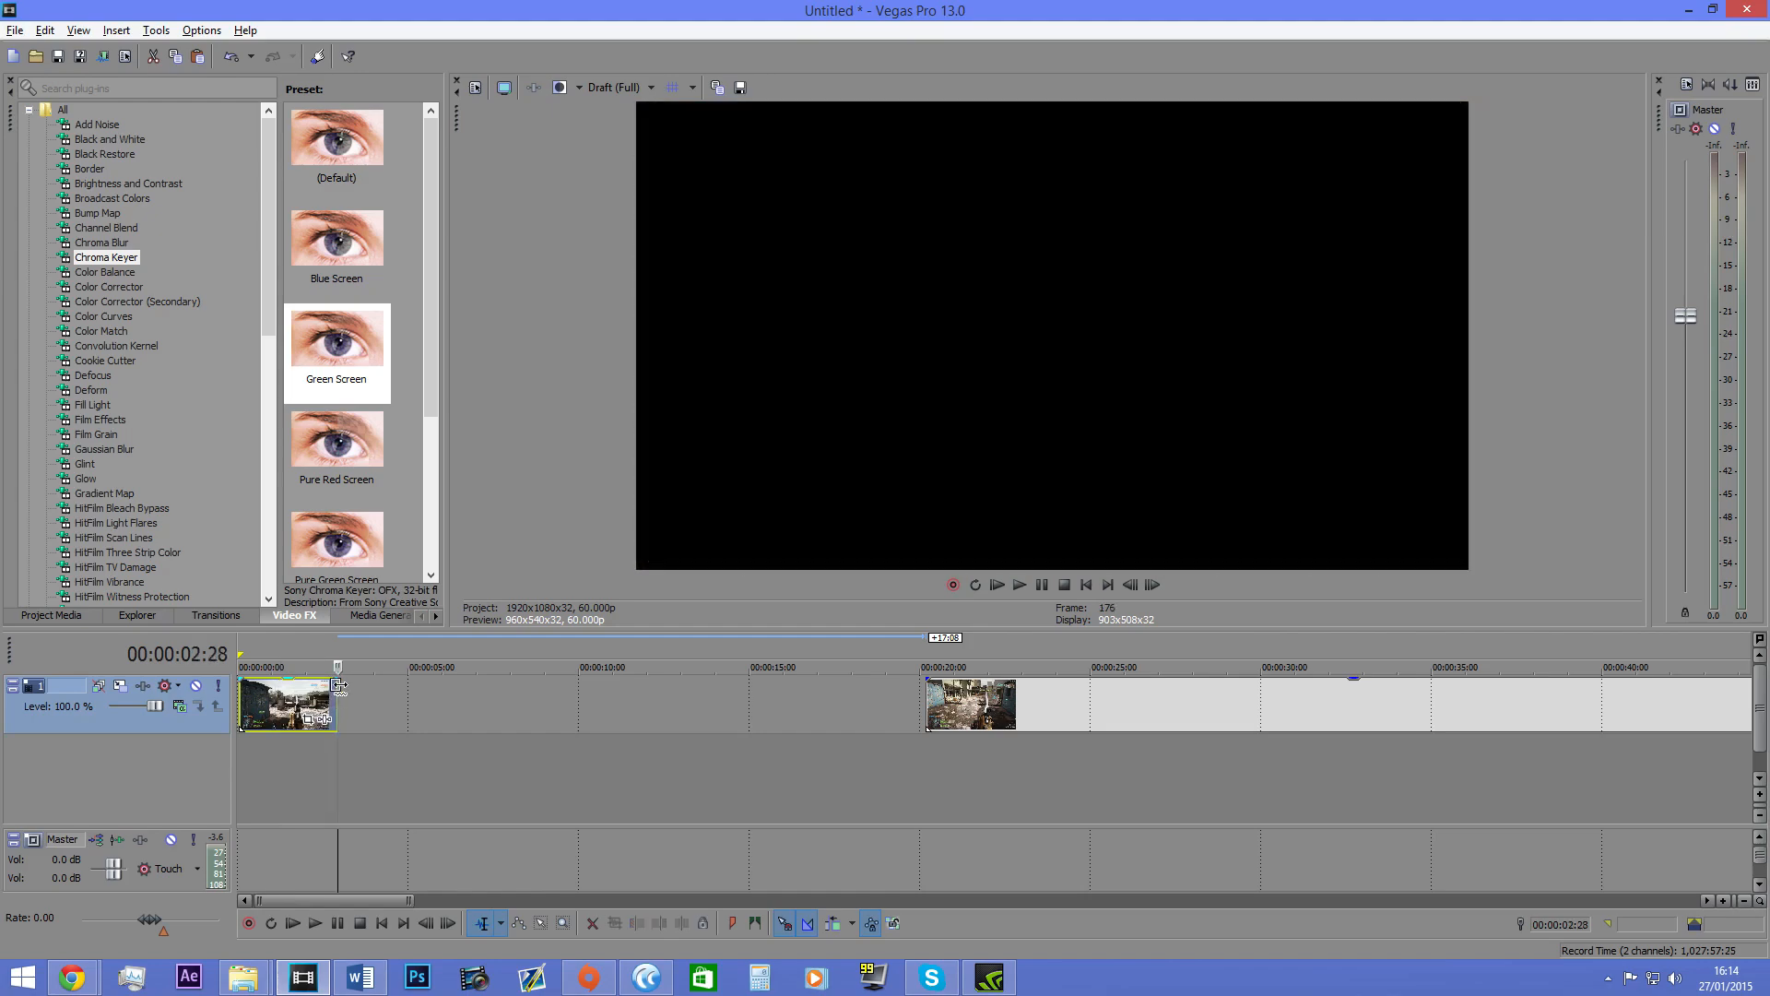
key(ctrl+v)
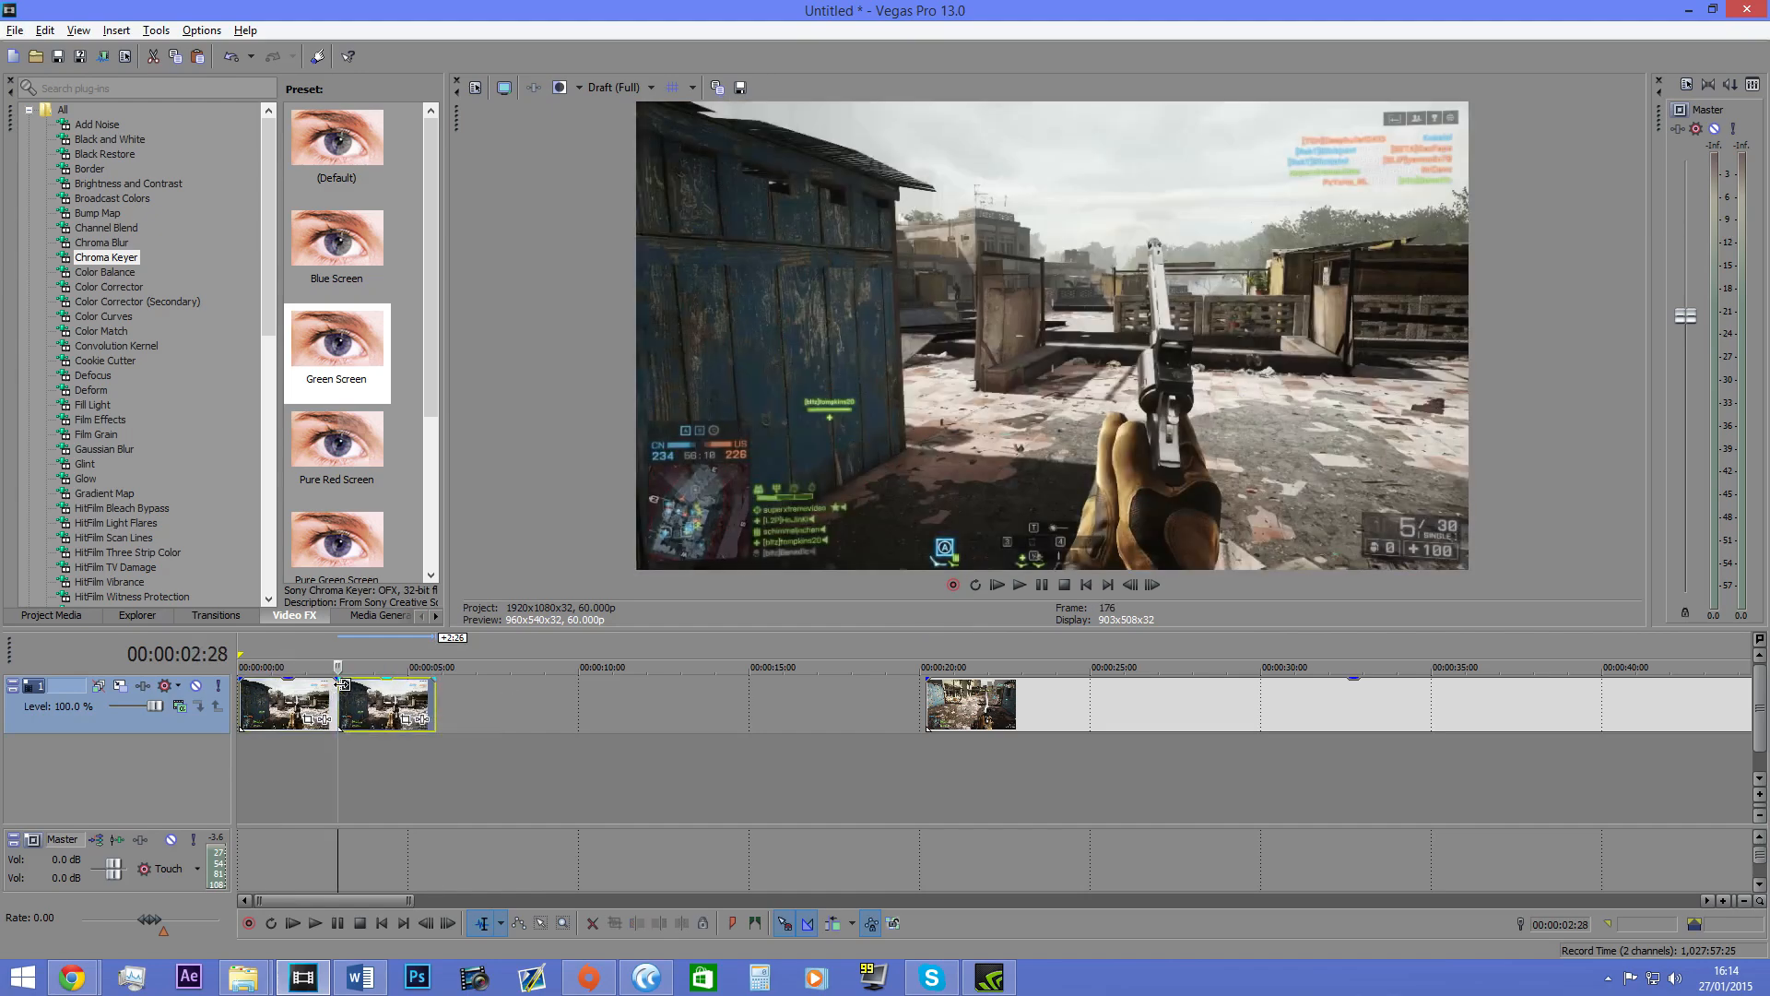
key(ctrl+v)
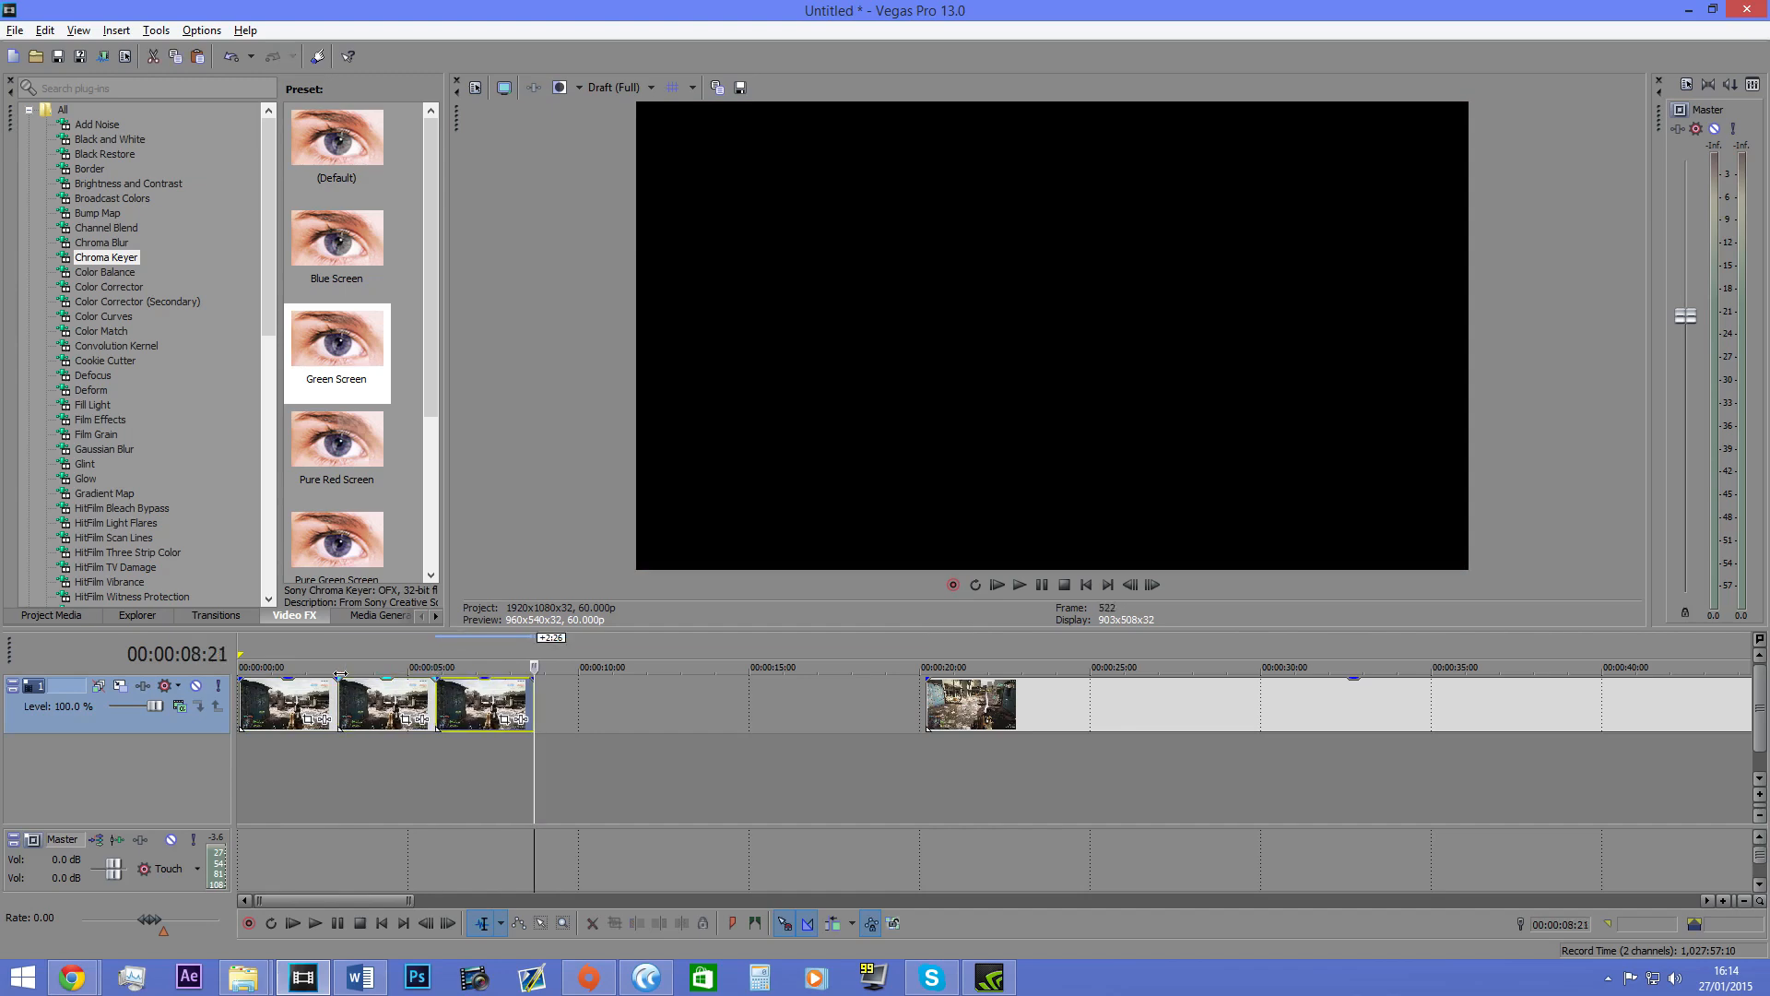
key(Delete)
Step: Compare points in the original clip and its pasted copy, and reverse the copy
click(339, 712)
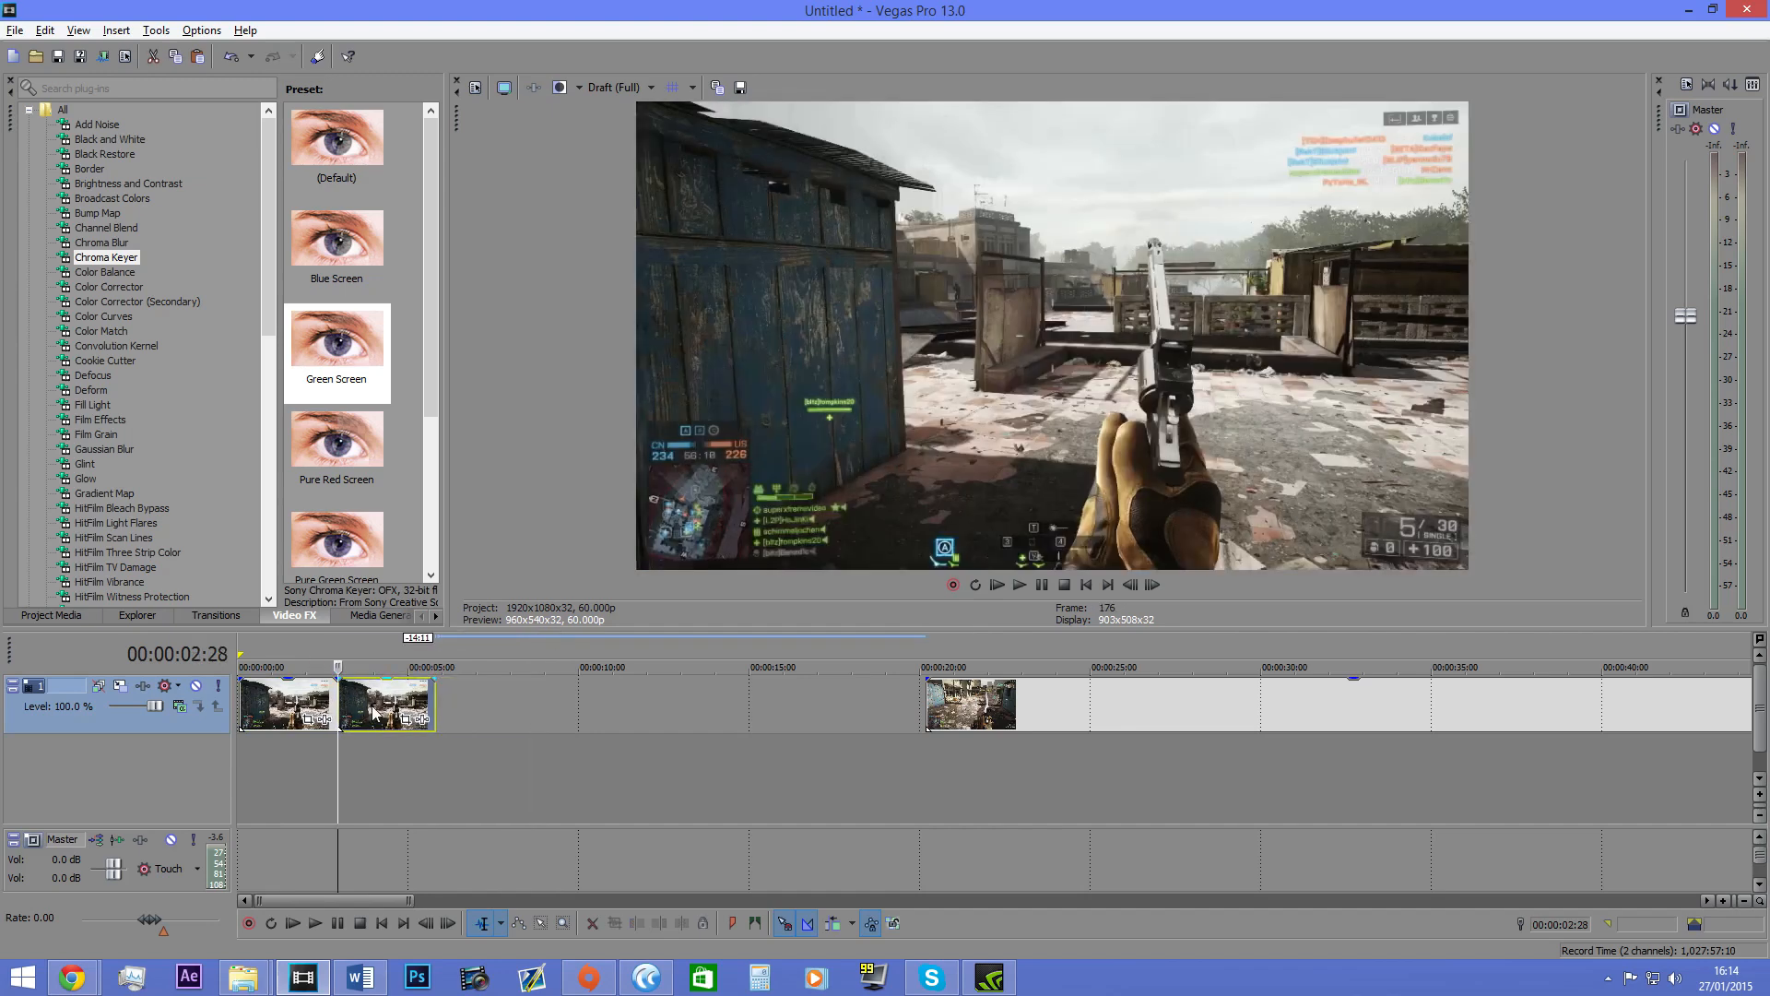
right_click(374, 713)
click(374, 712)
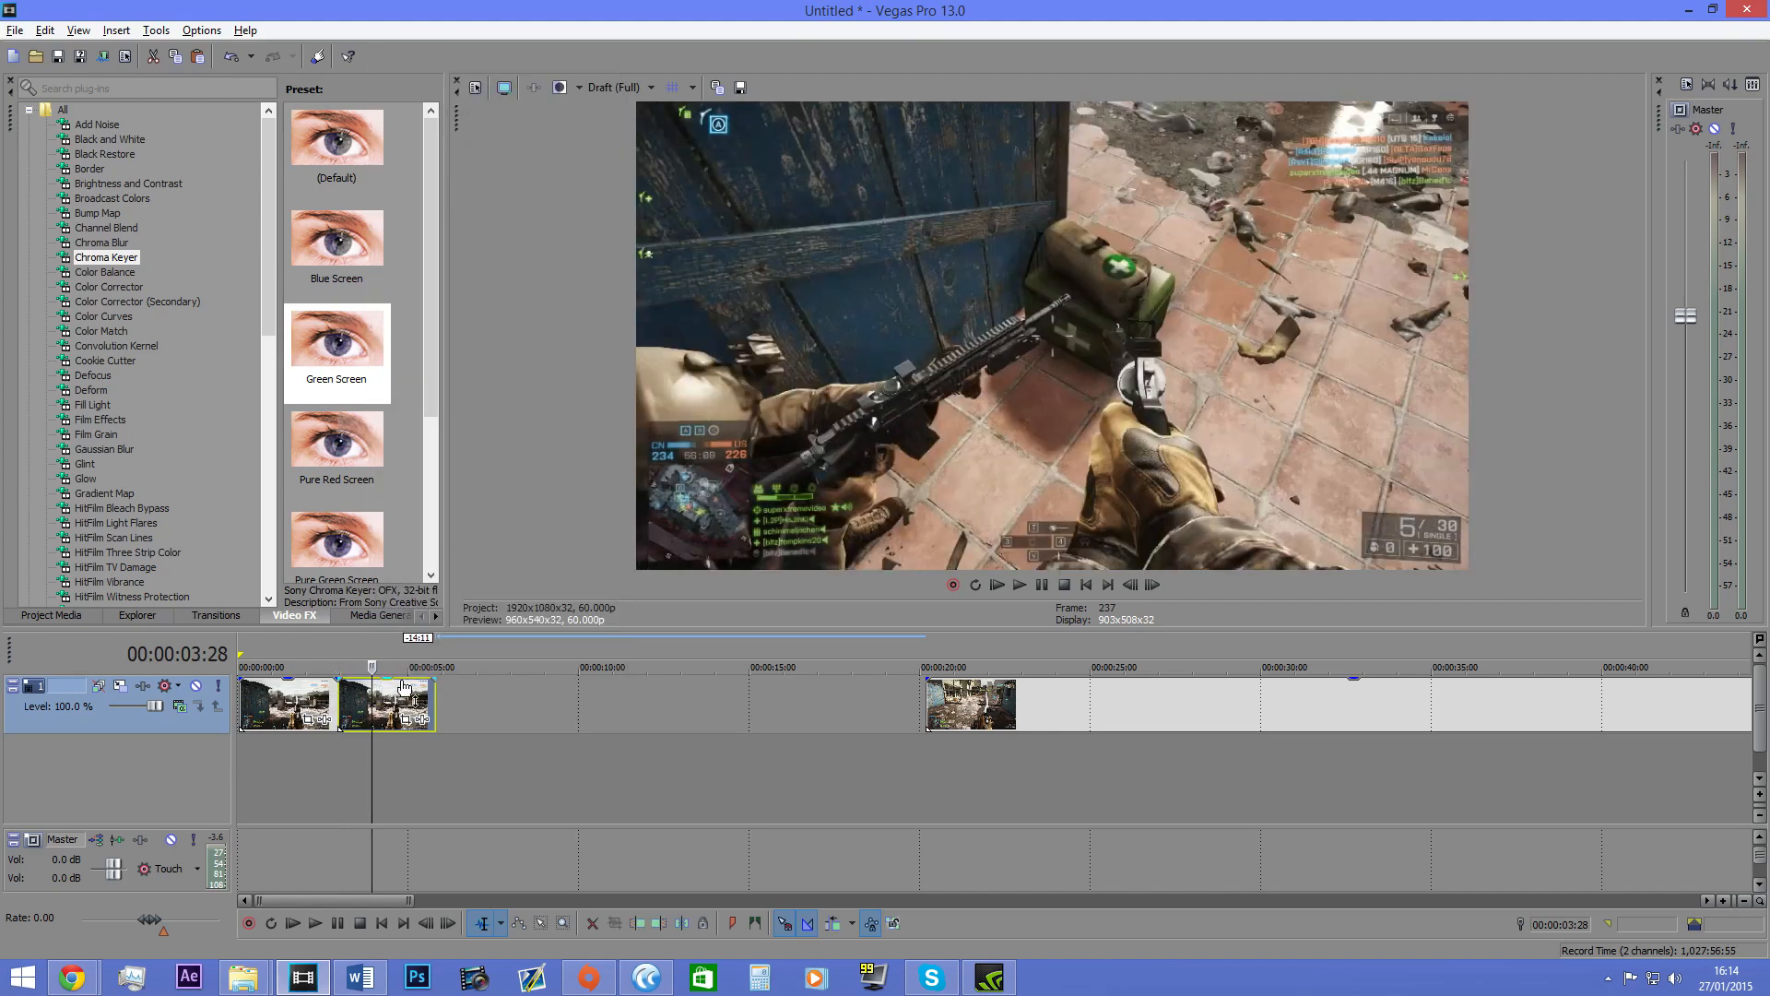
click(303, 710)
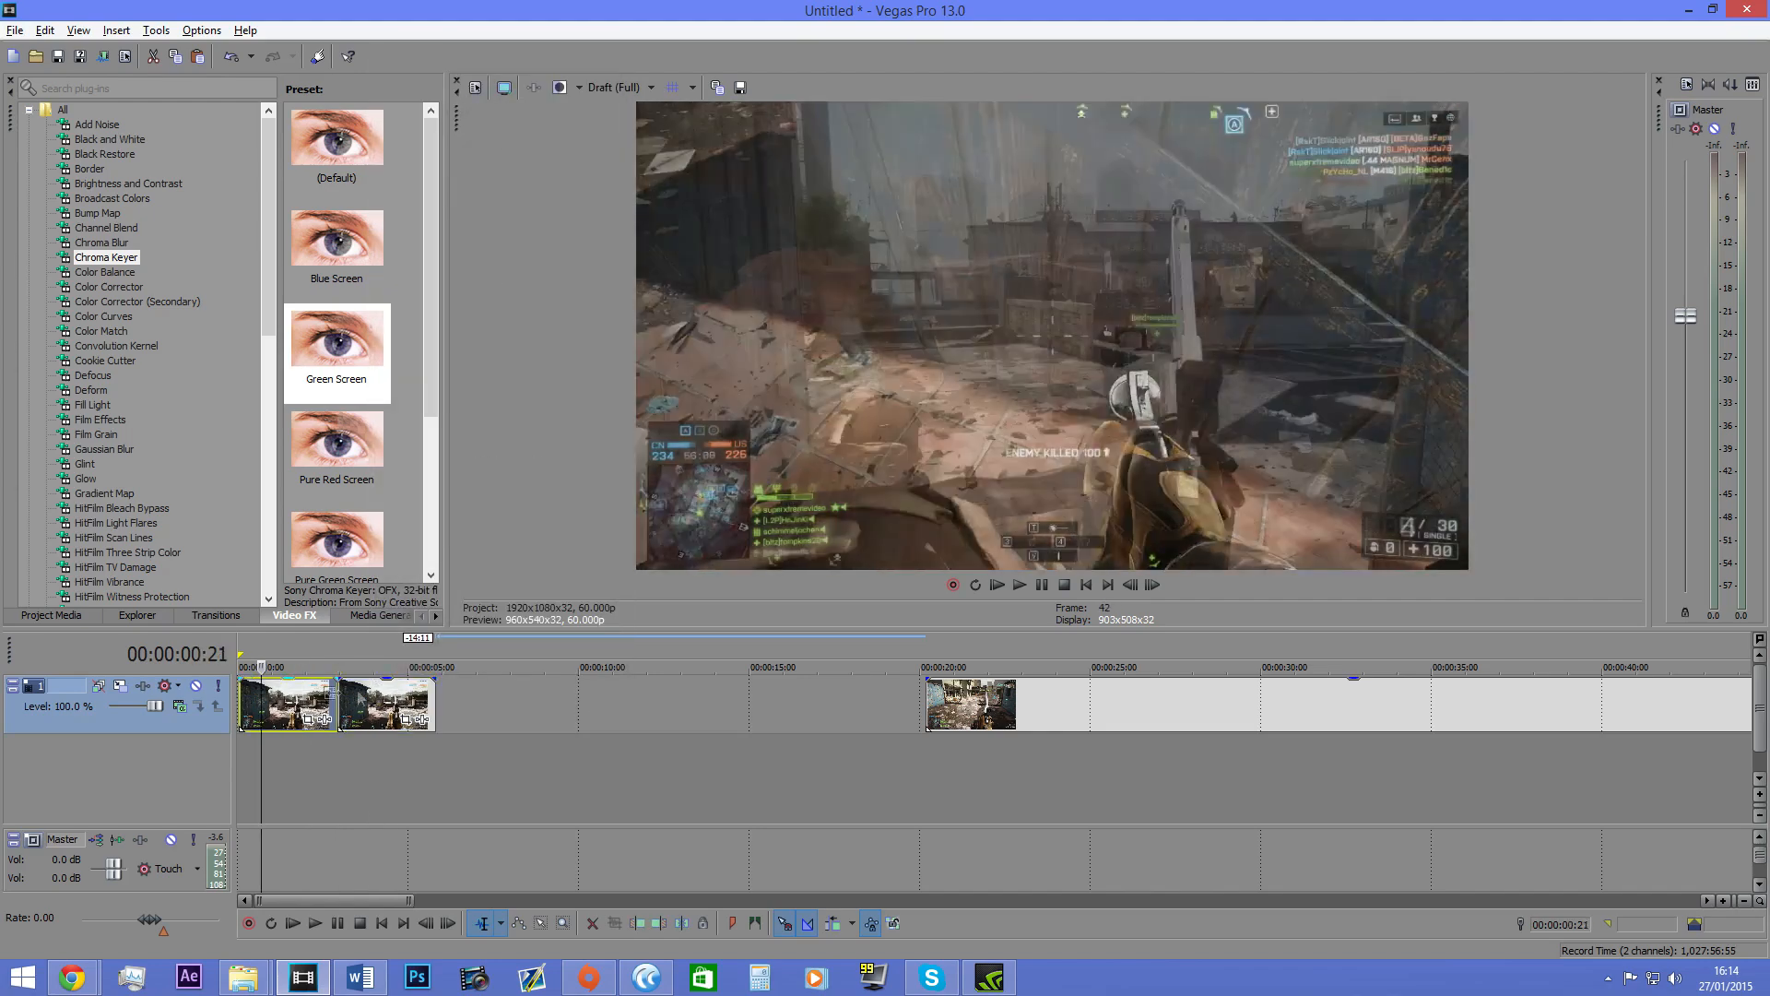
click(412, 710)
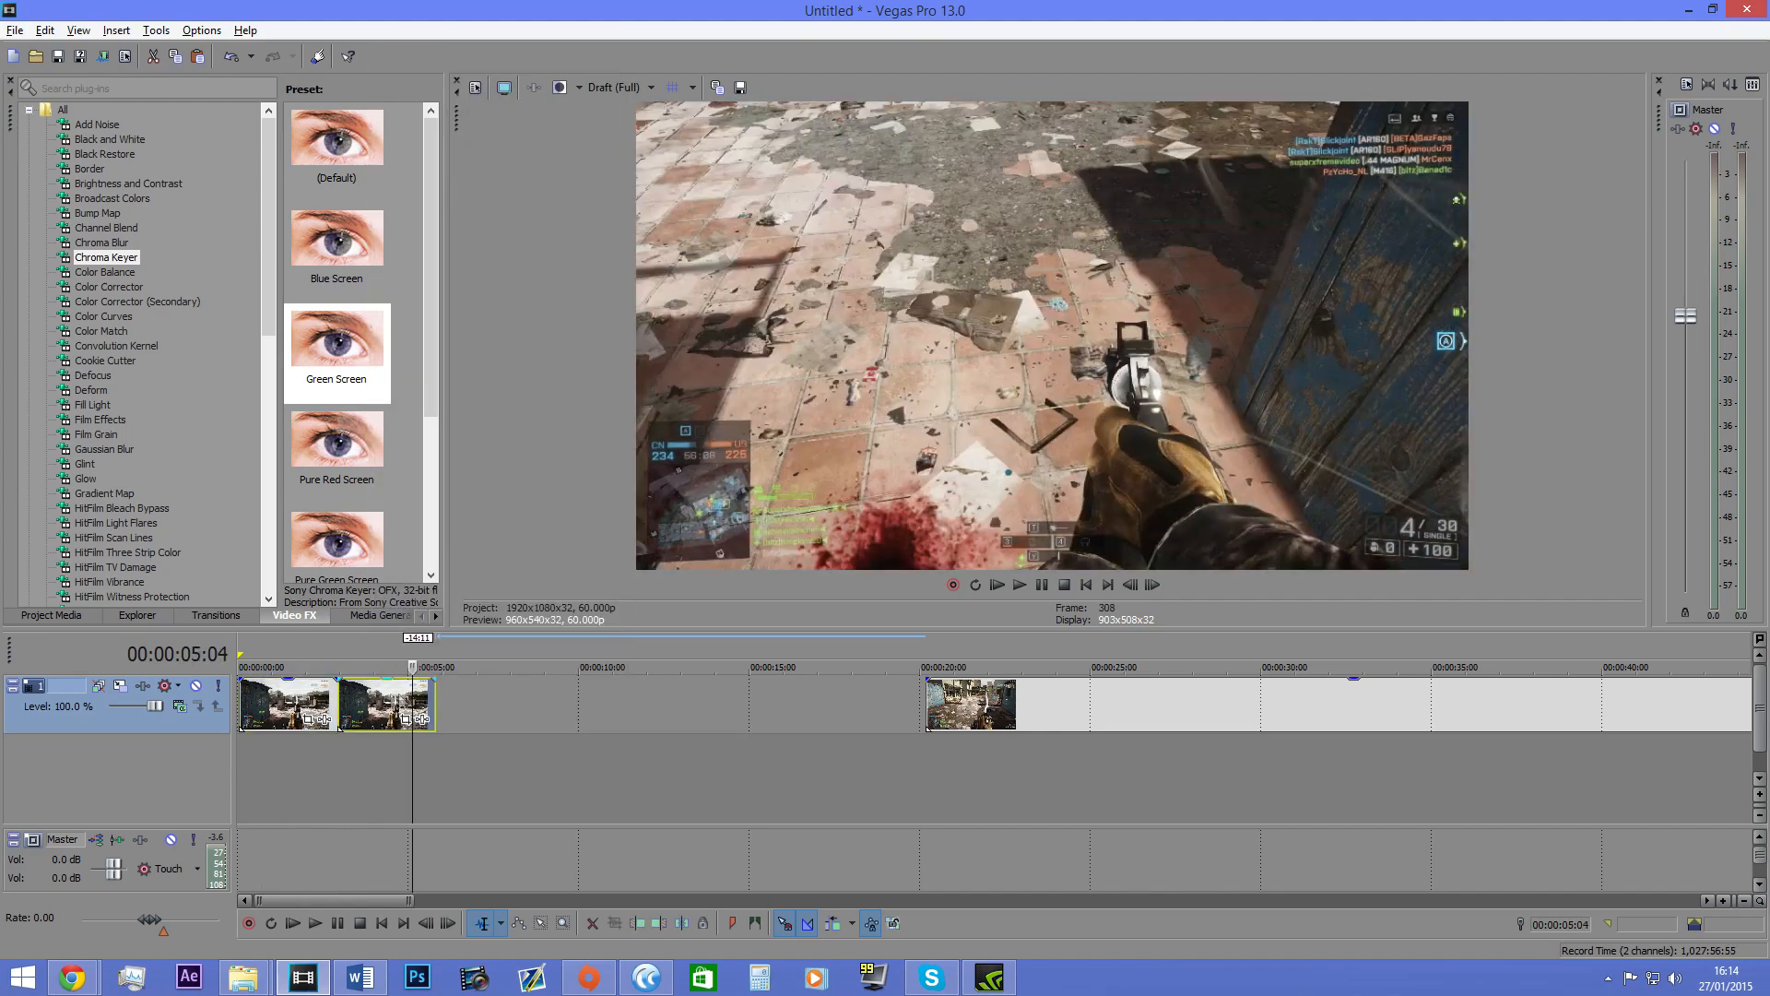
right_click(381, 701)
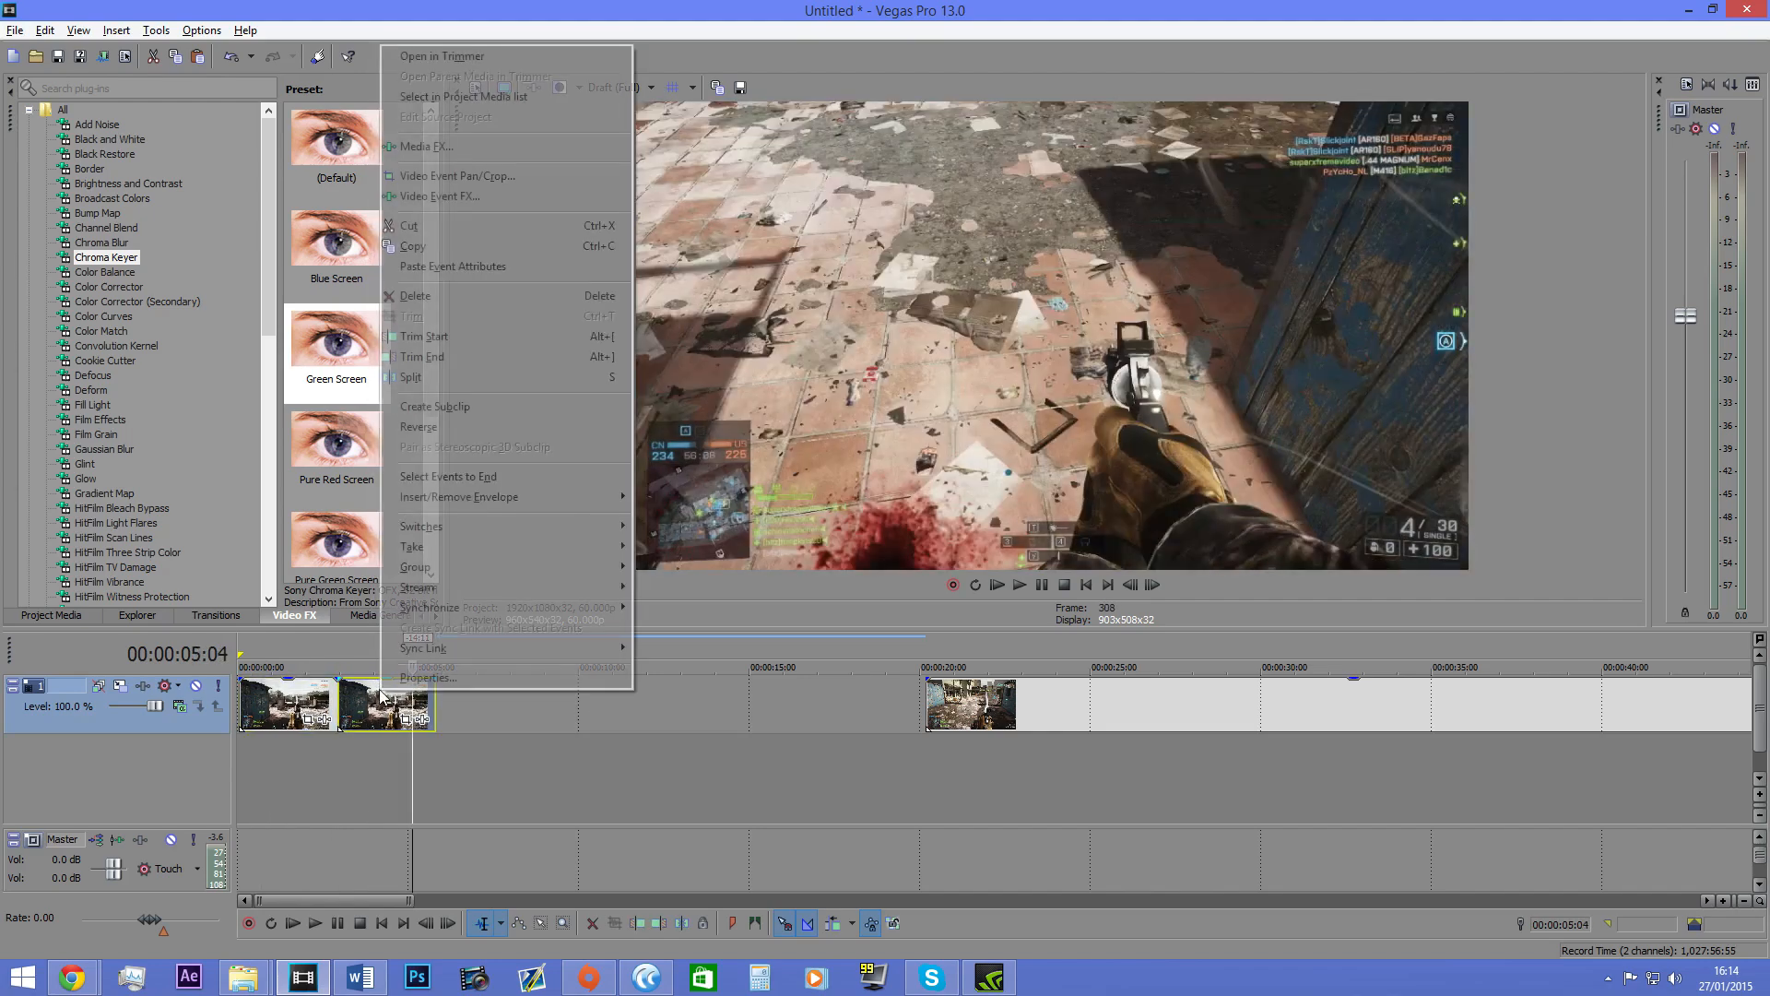
click(507, 430)
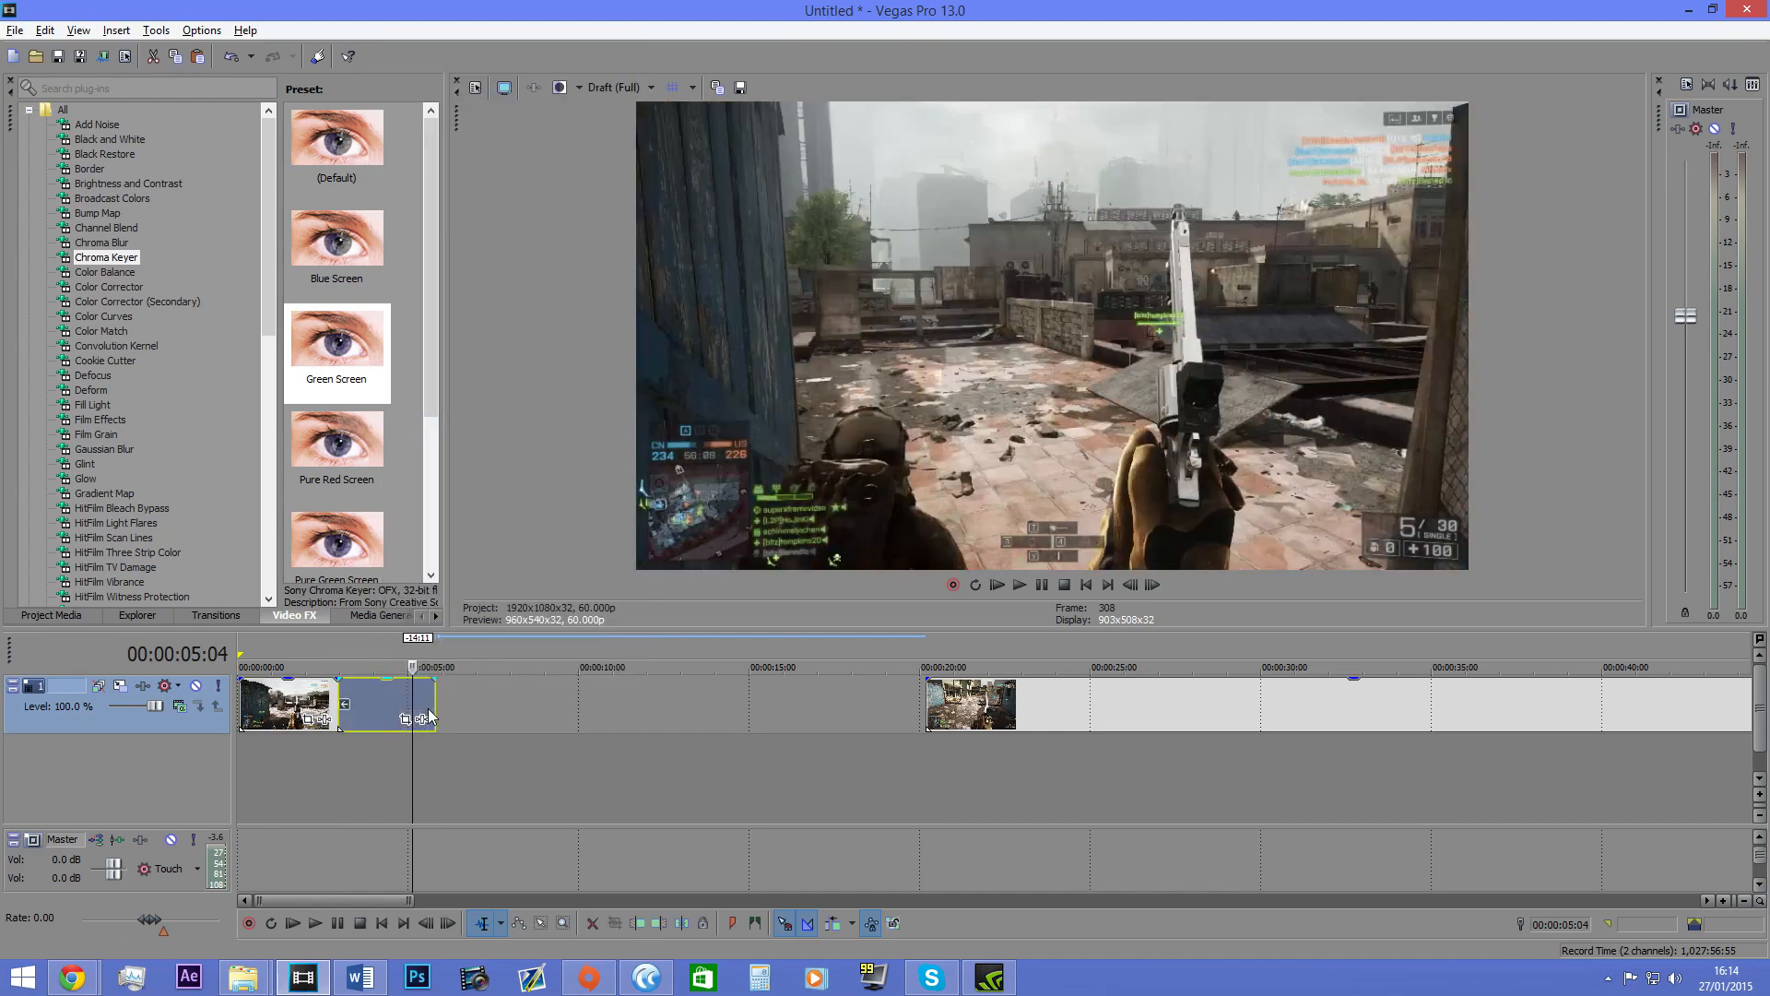
Step: Play back the short gameplay clips at the start of the timeline and pause the preview
click(998, 585)
scroll(710, 812, up, 3)
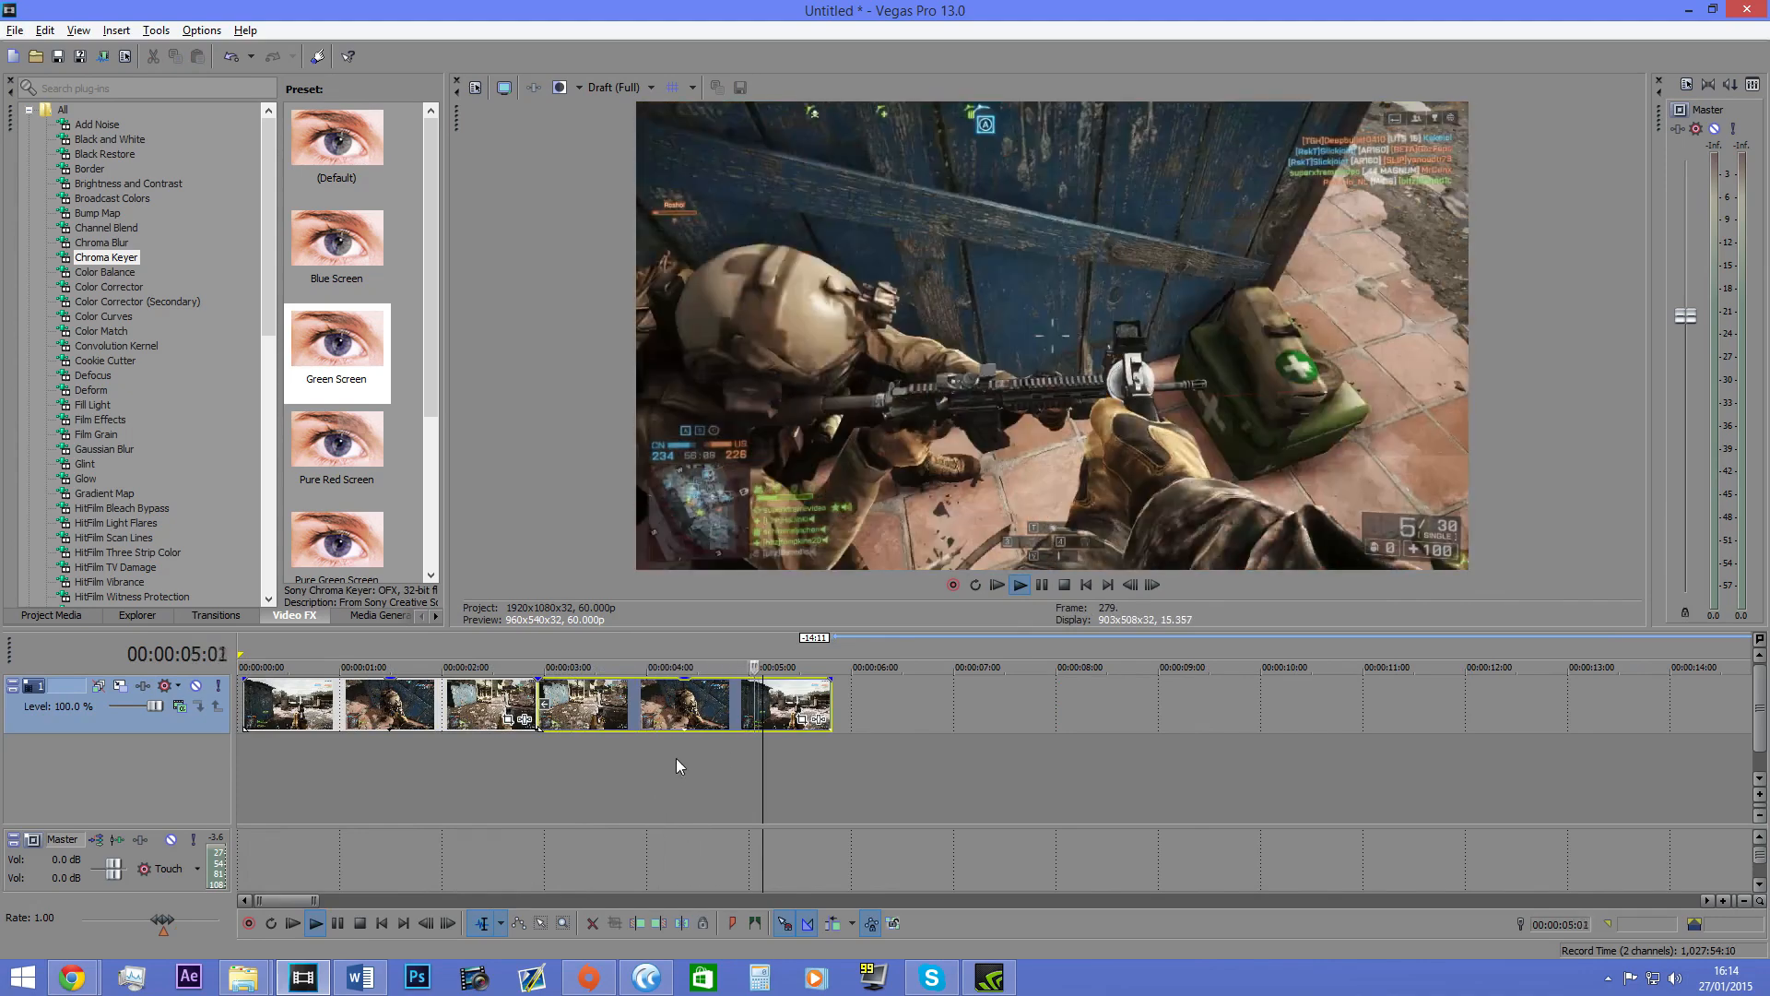
click(1042, 584)
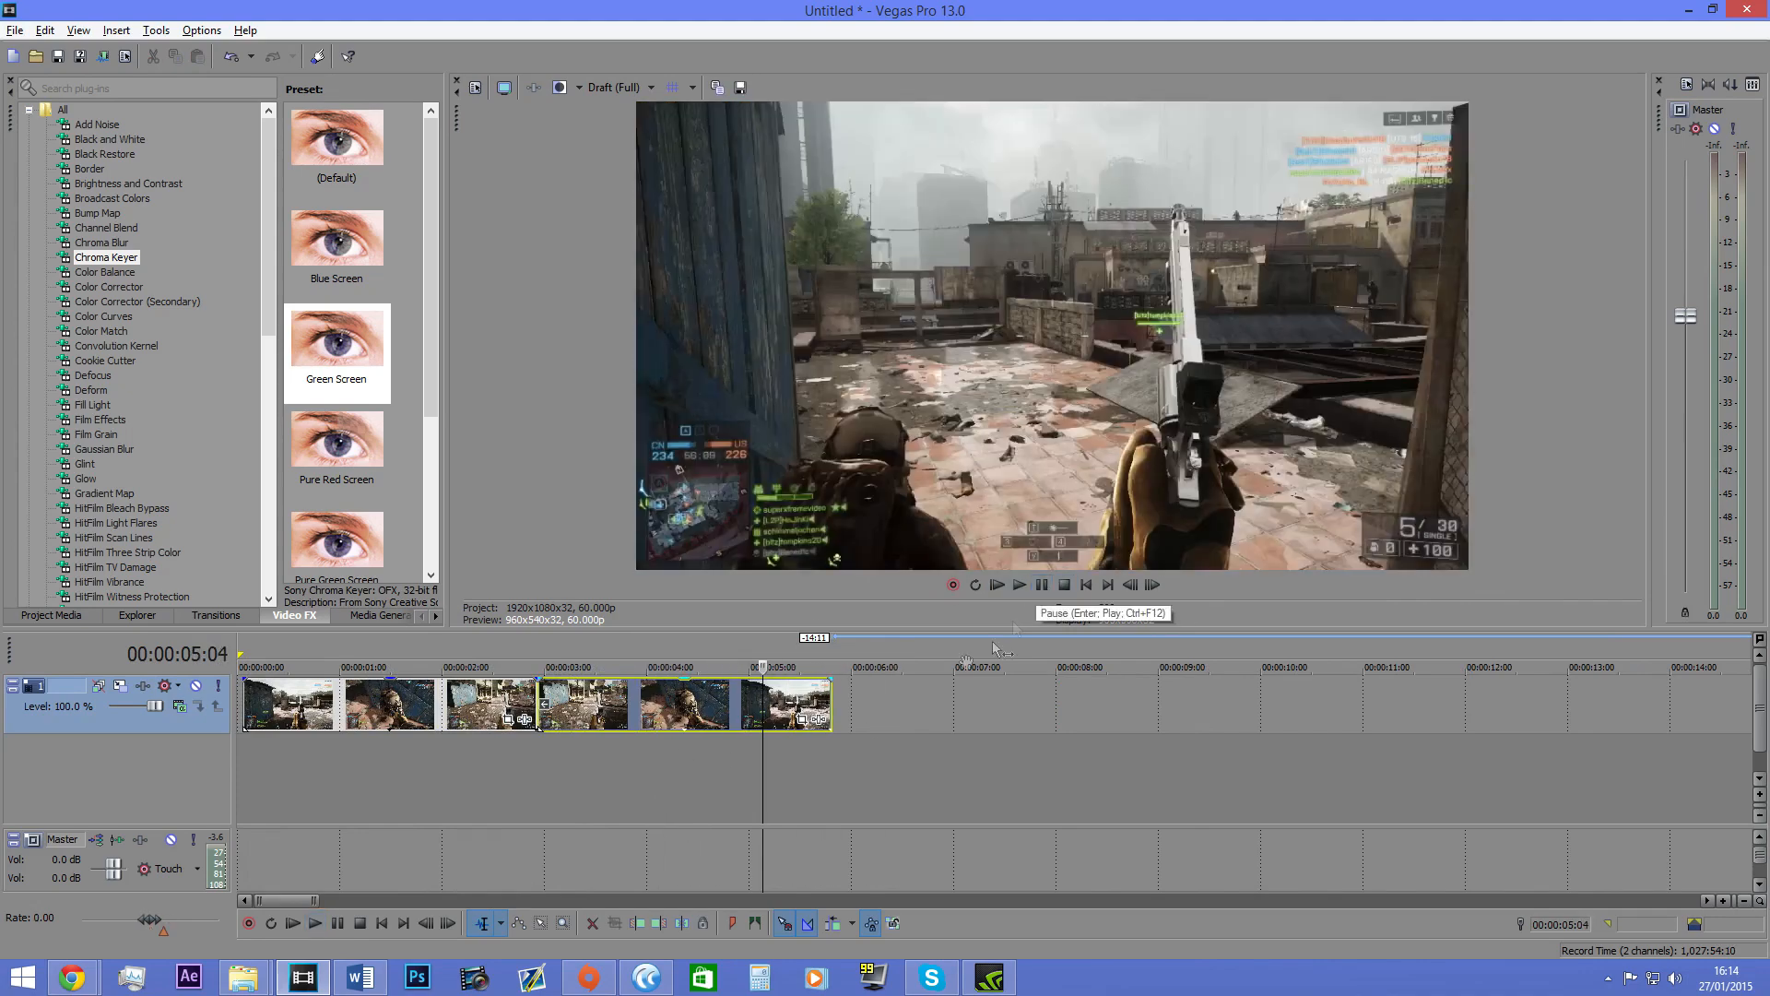
Step: Delete both short gameplay clips at the start of the timeline
click(613, 709)
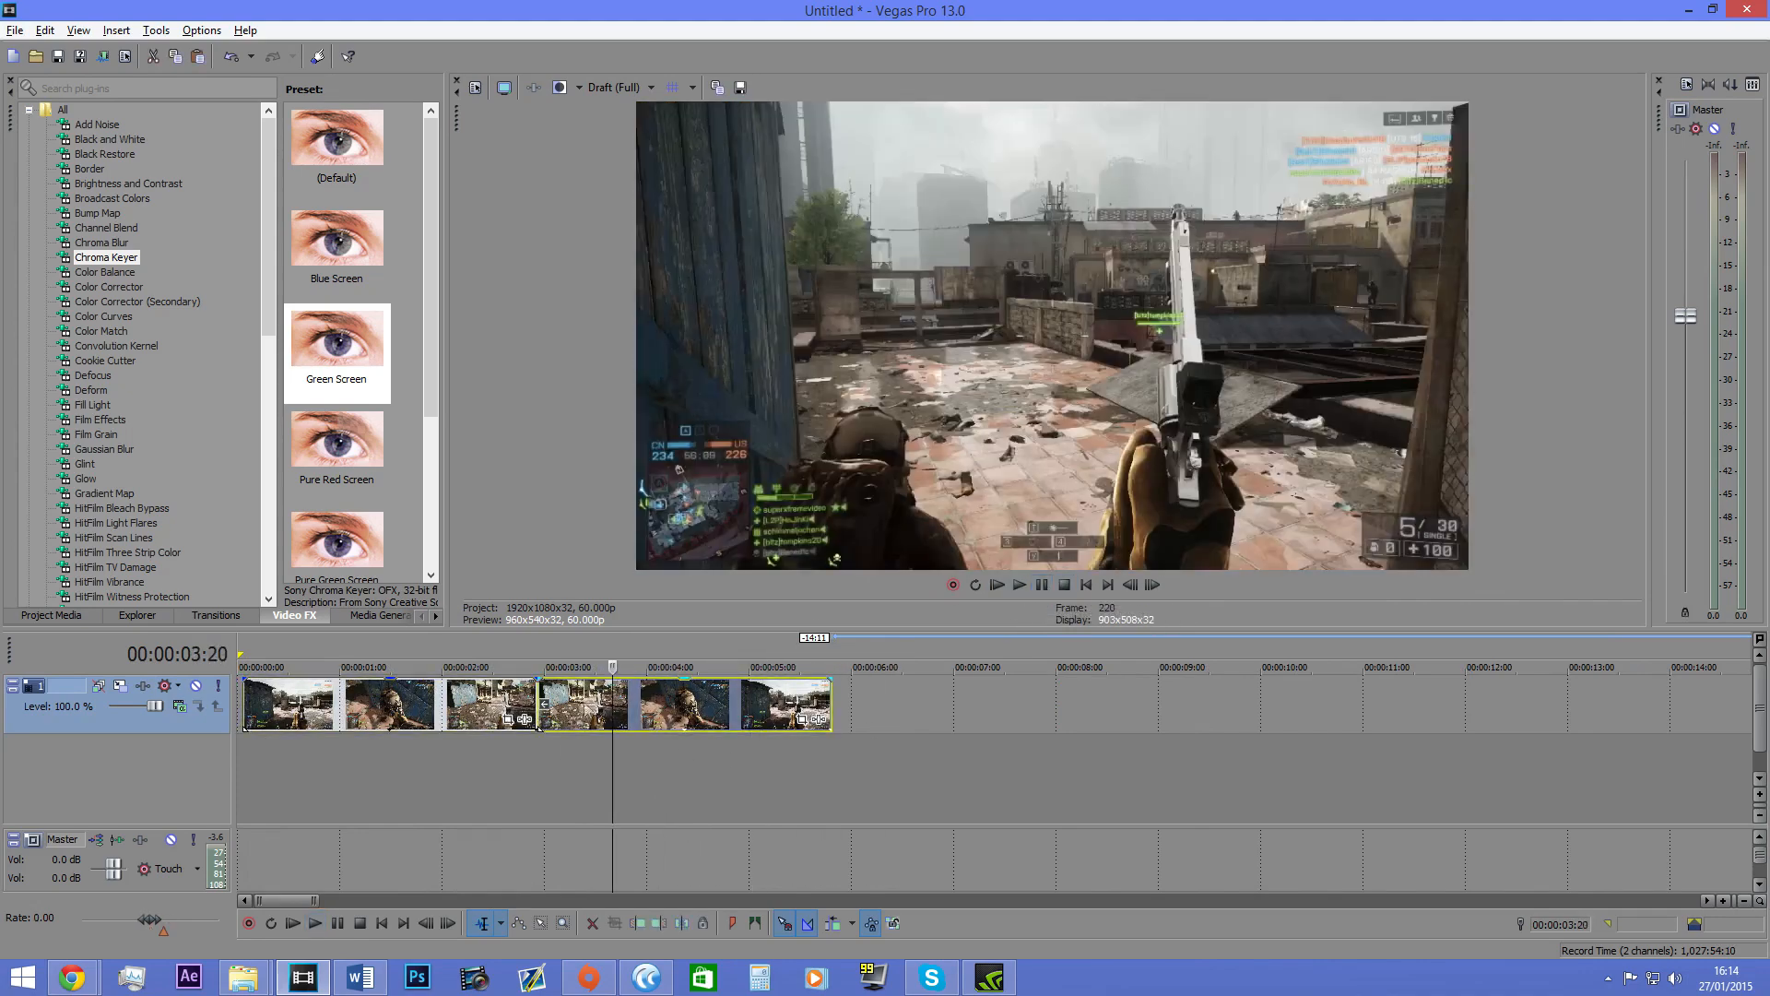
ctrl+click(425, 702)
key(Delete)
scroll(426, 703, down, 4)
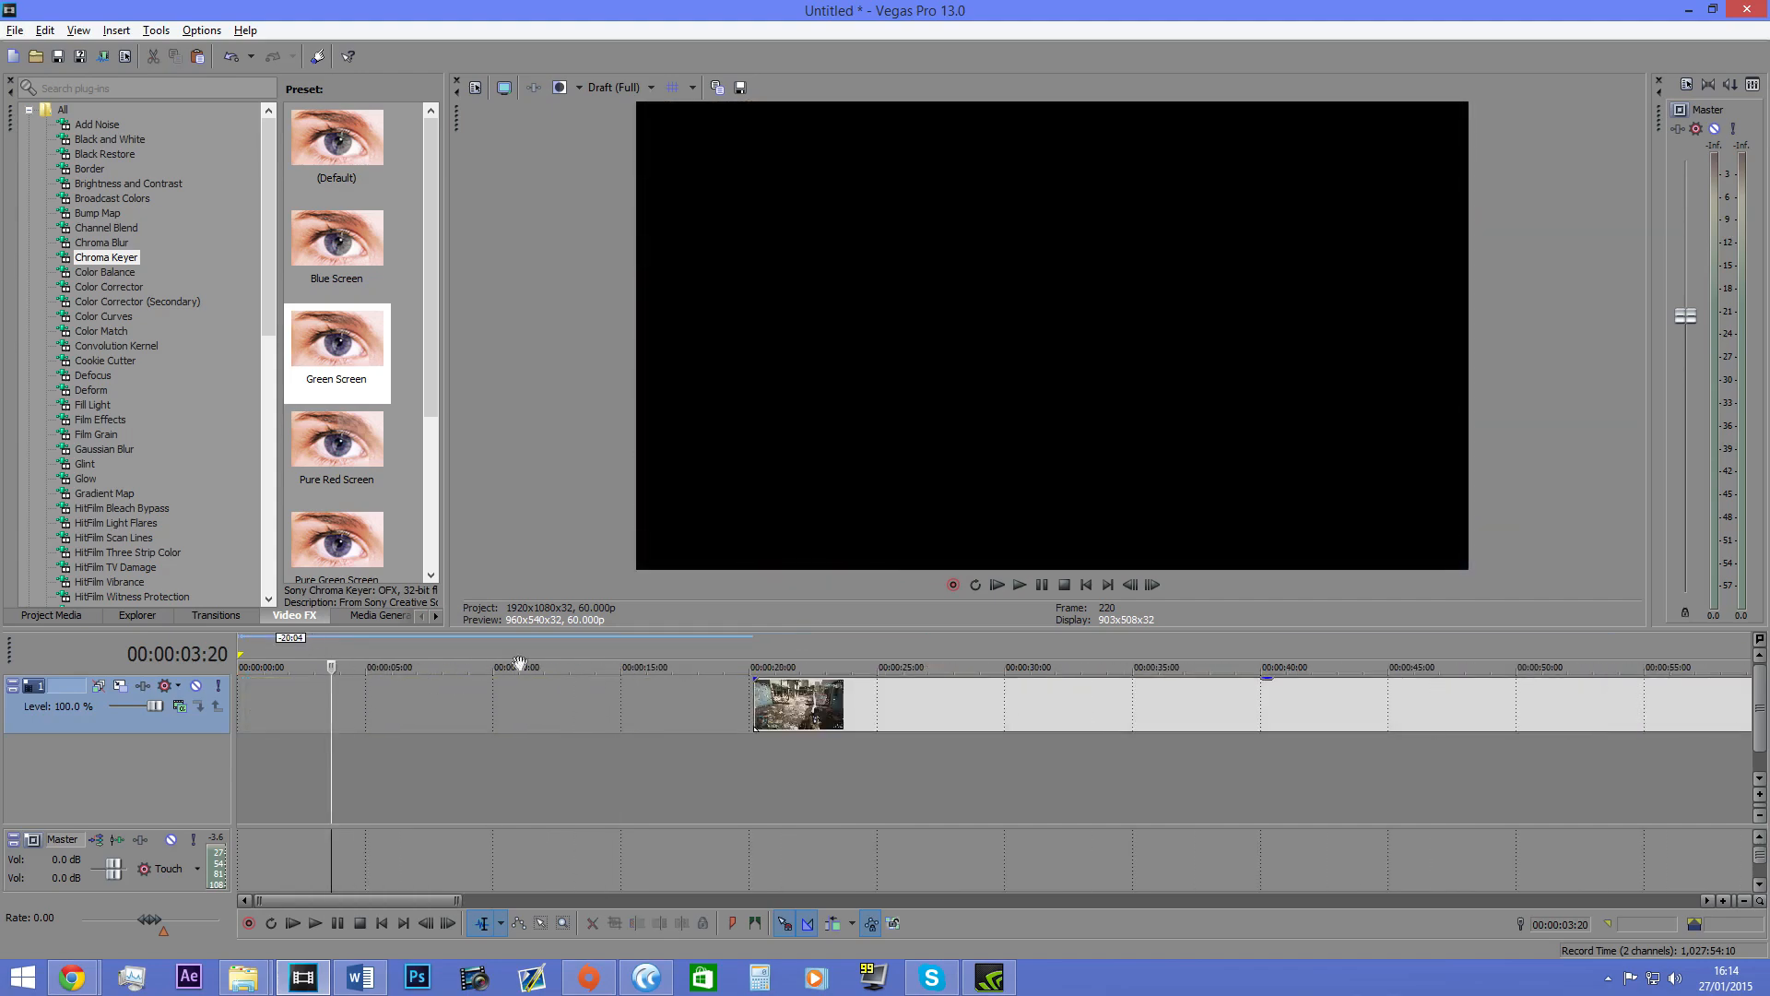
Step: Move the remaining long gameplay clip to the very start of the timeline
scroll(519, 664, down, 3)
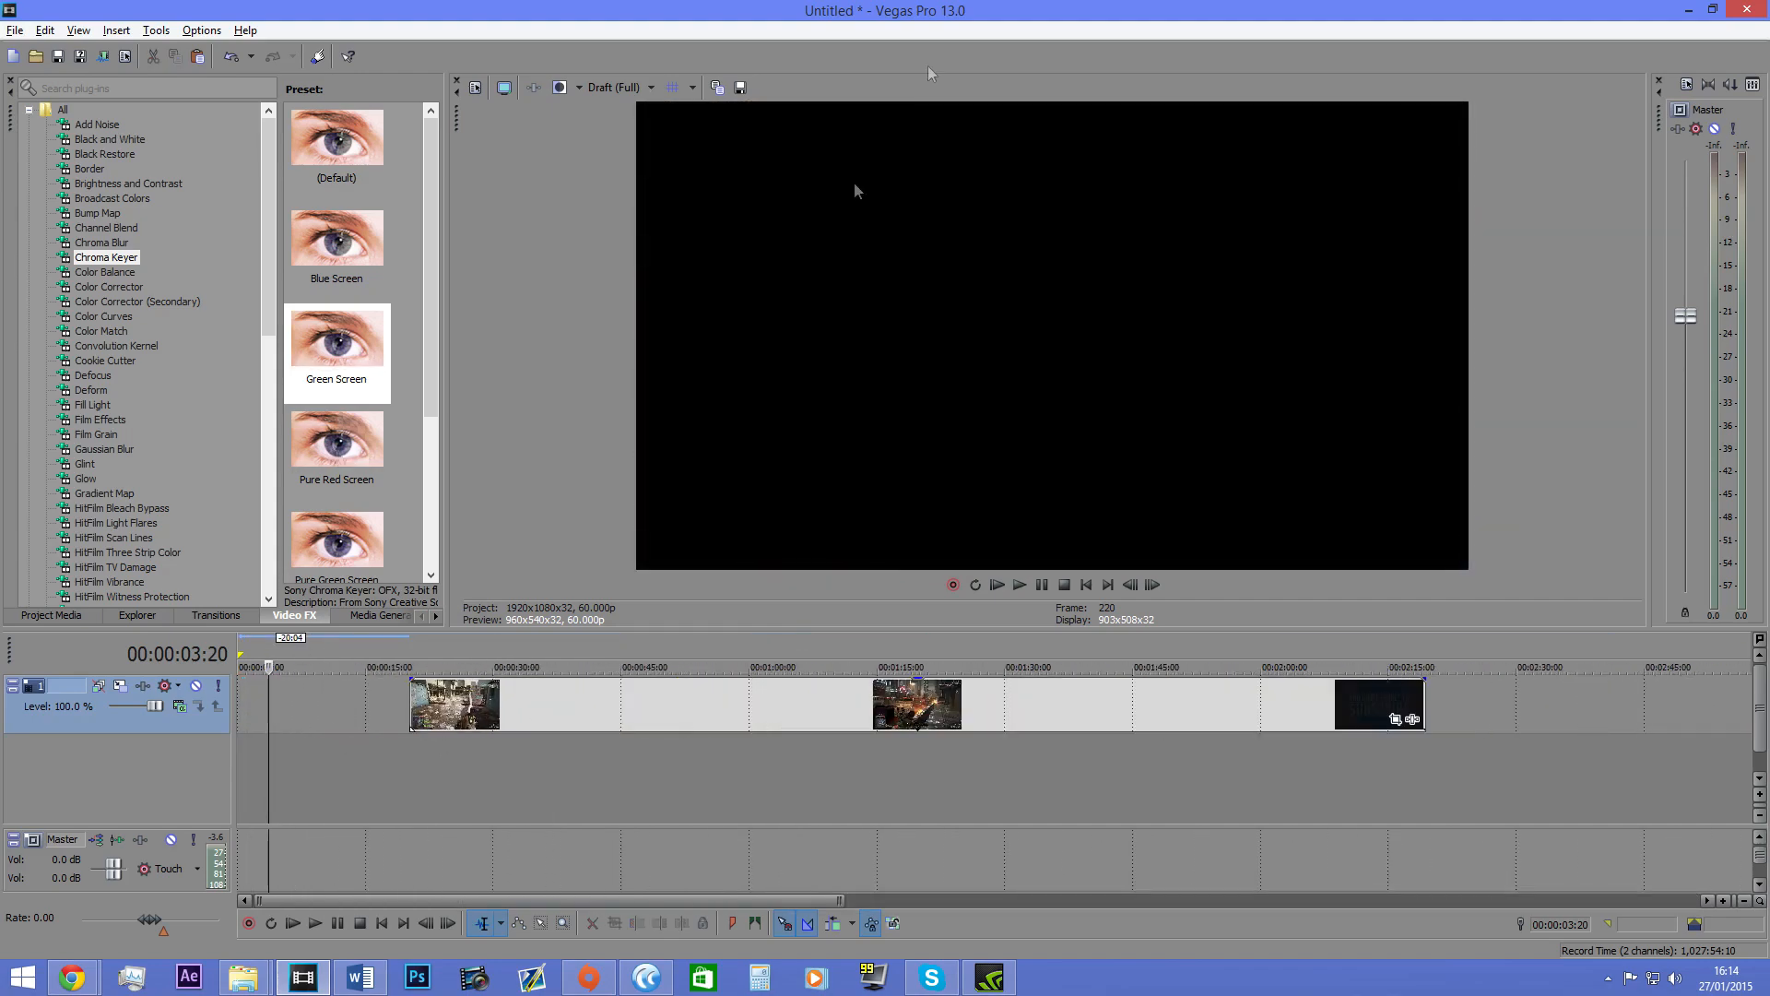
mouse_move(508, 688)
mouse_down()
mouse_move(343, 688)
mouse_move(524, 688)
mouse_up()
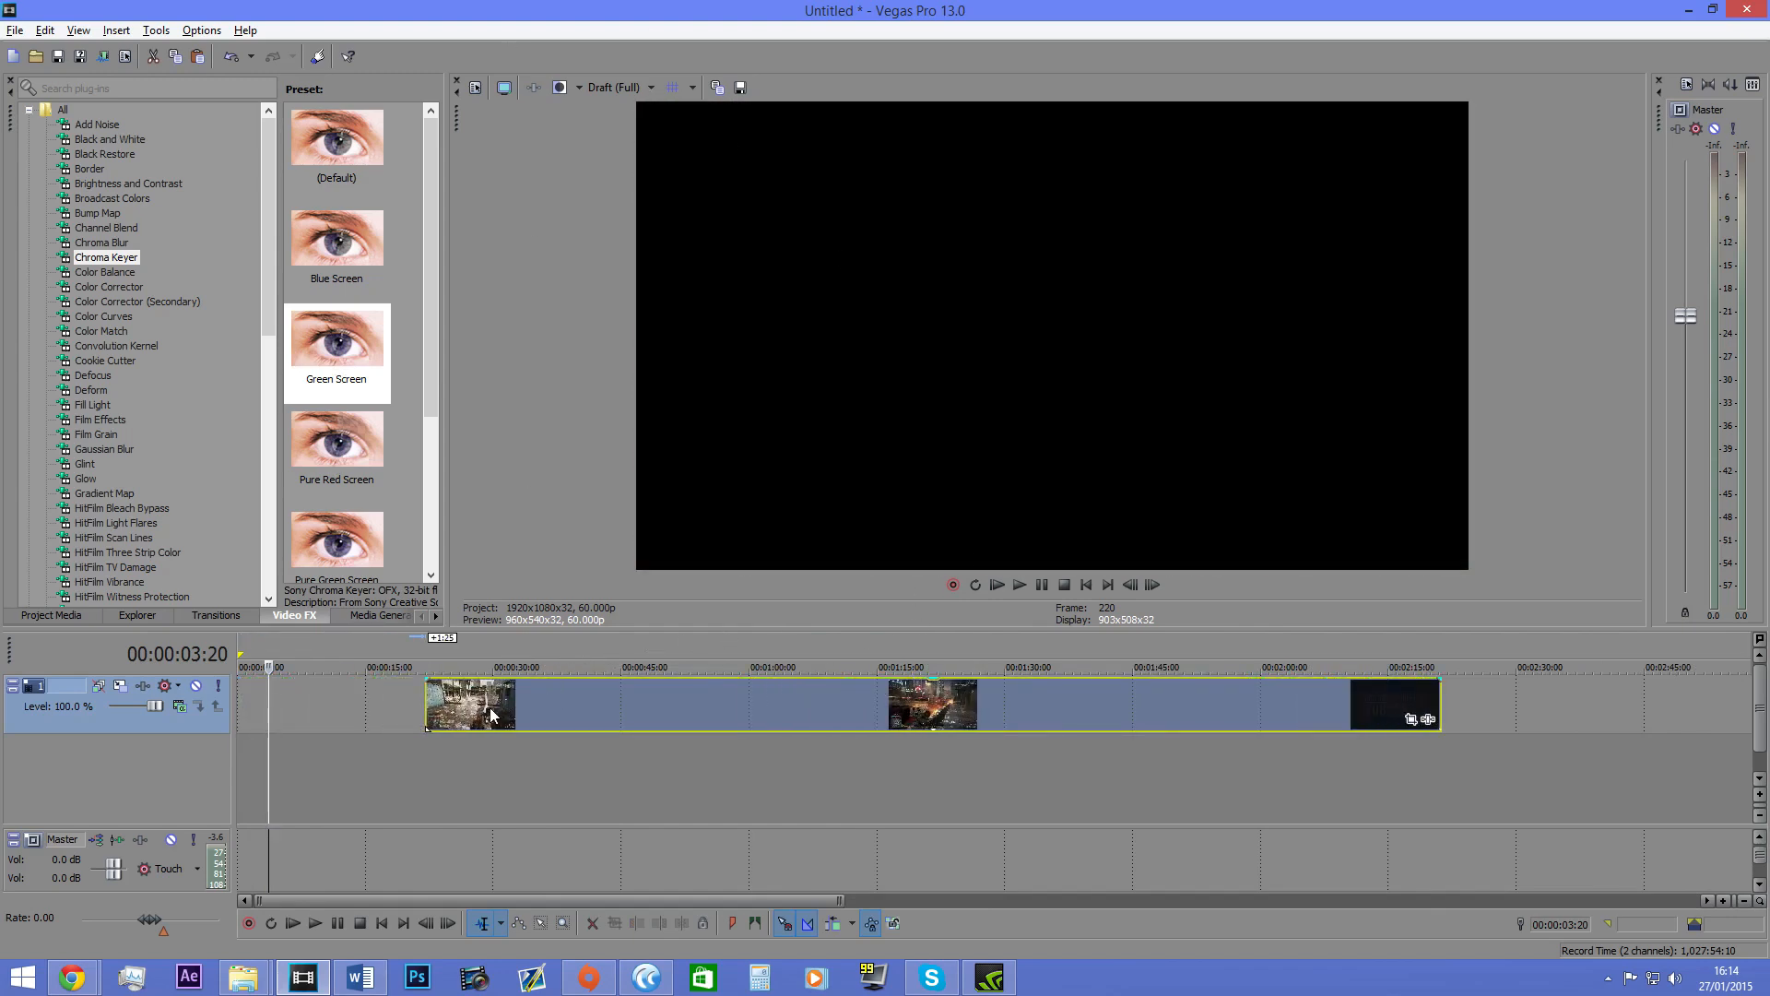
drag(490, 706, 225, 704)
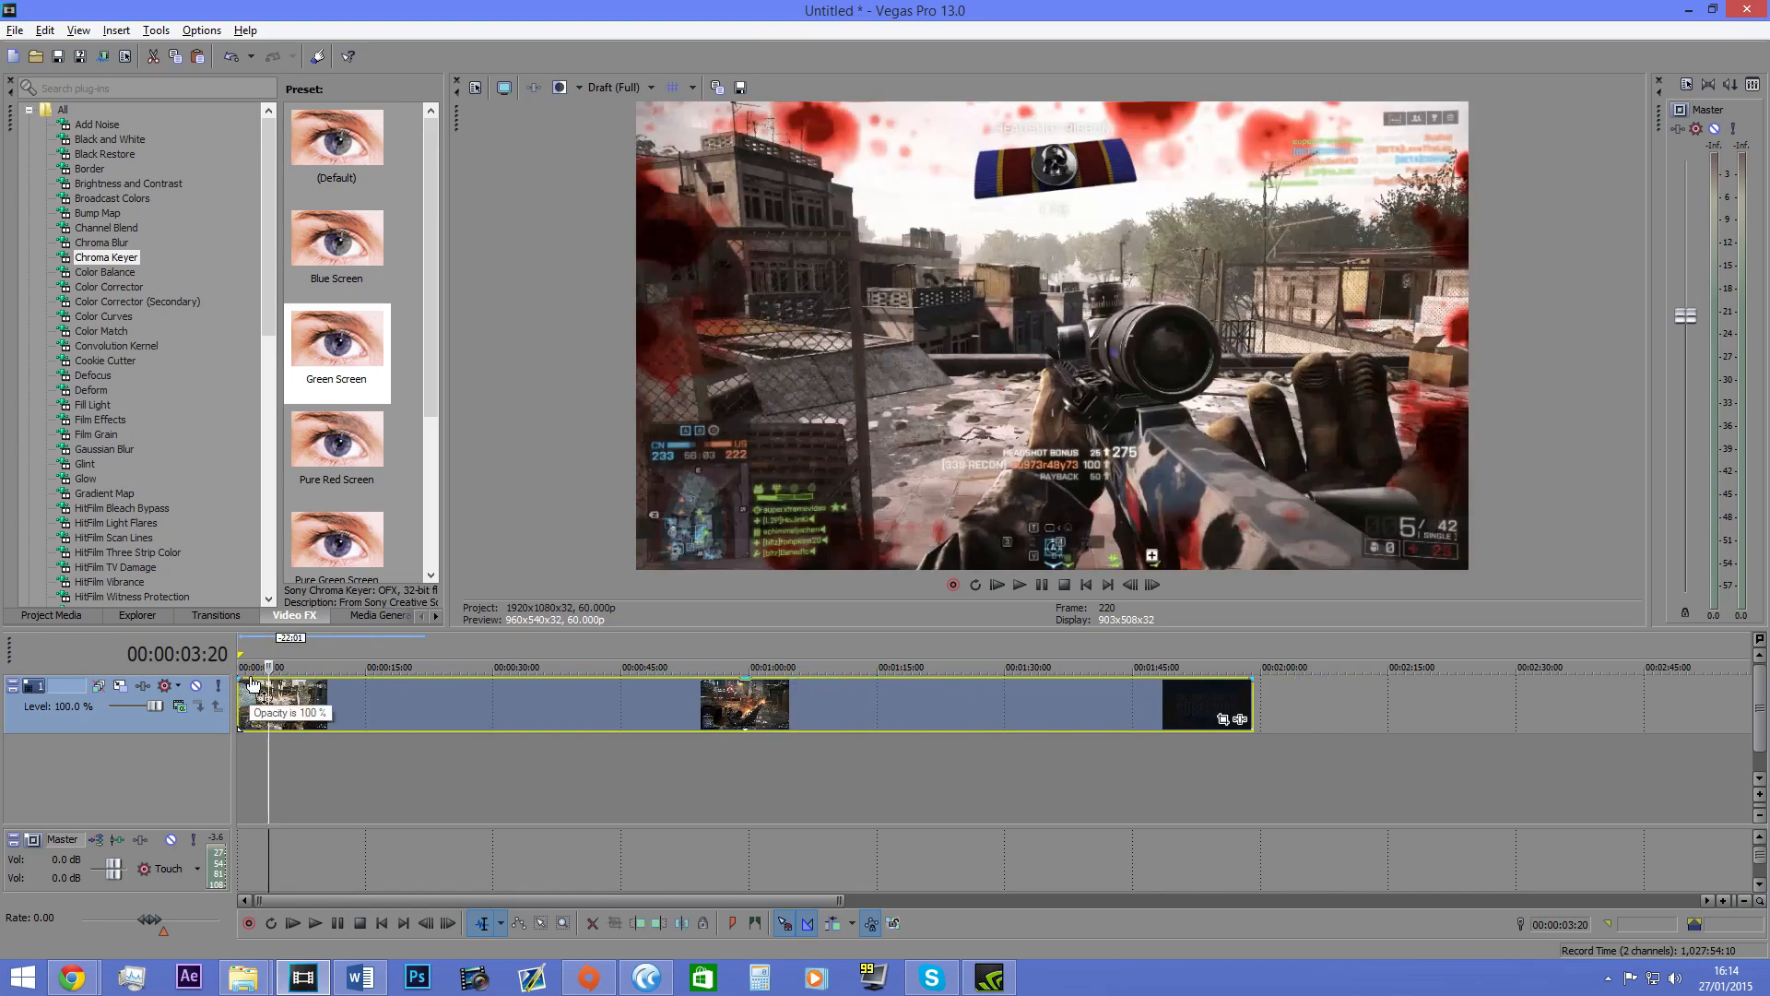
scroll(261, 708, up, 3)
scroll(327, 648, down, 2)
Step: Widen the effects pane and examine the presets of the video effects from Color Balance through Defocus, ending on Cookie Cutter
drag(445, 522, 676, 522)
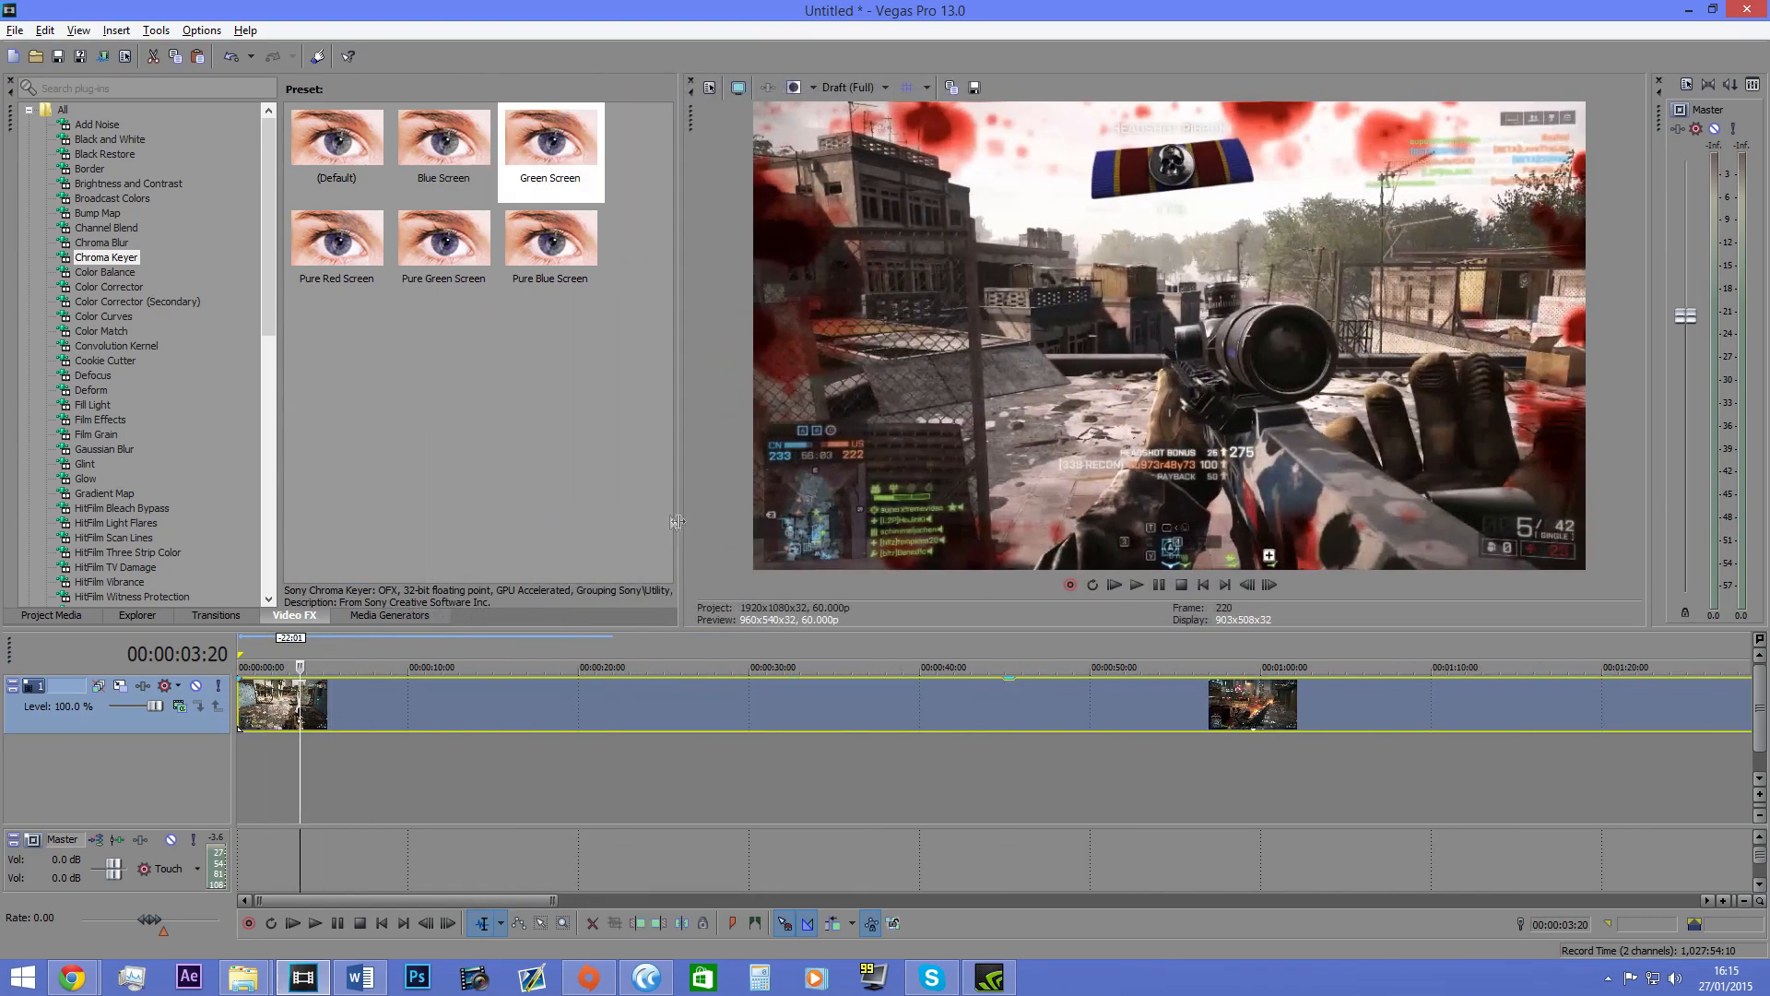
click(118, 272)
click(114, 287)
click(129, 301)
click(105, 315)
click(114, 346)
click(97, 363)
click(95, 375)
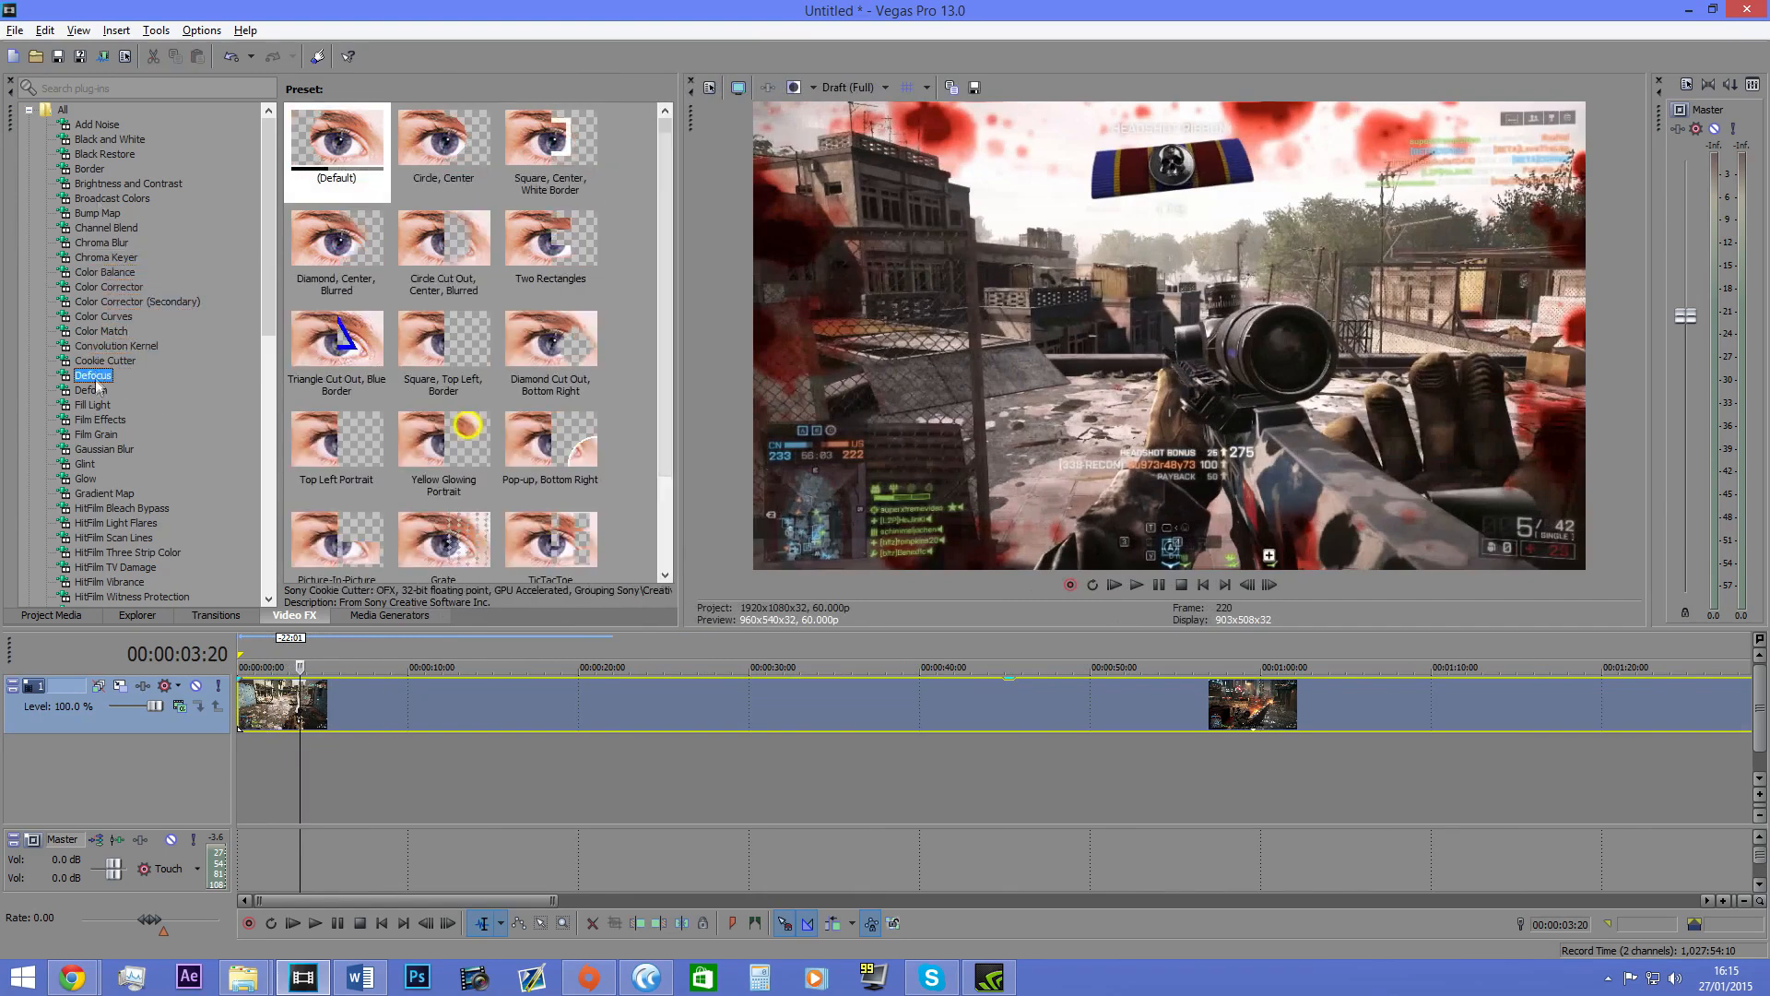
click(105, 360)
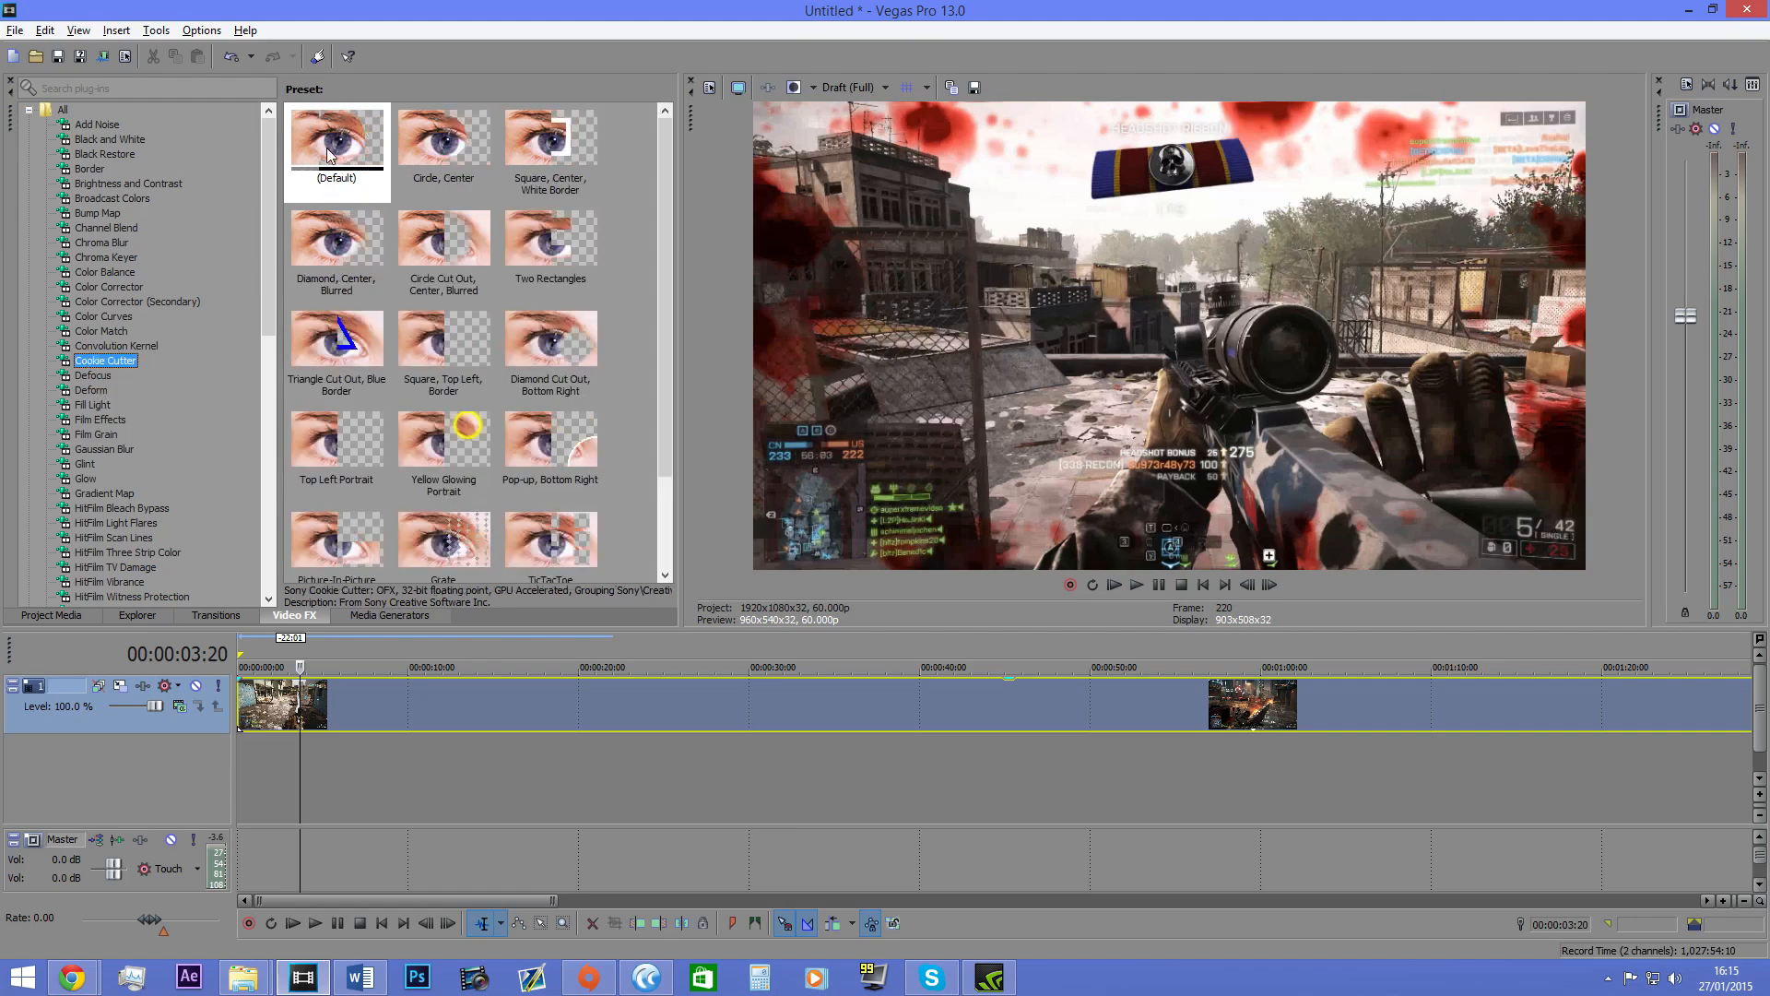
Step: Try the Cookie Cutter effect's (Default) preset on the gameplay clip, then disable it and close its settings
click(381, 118)
drag(337, 710, 319, 705)
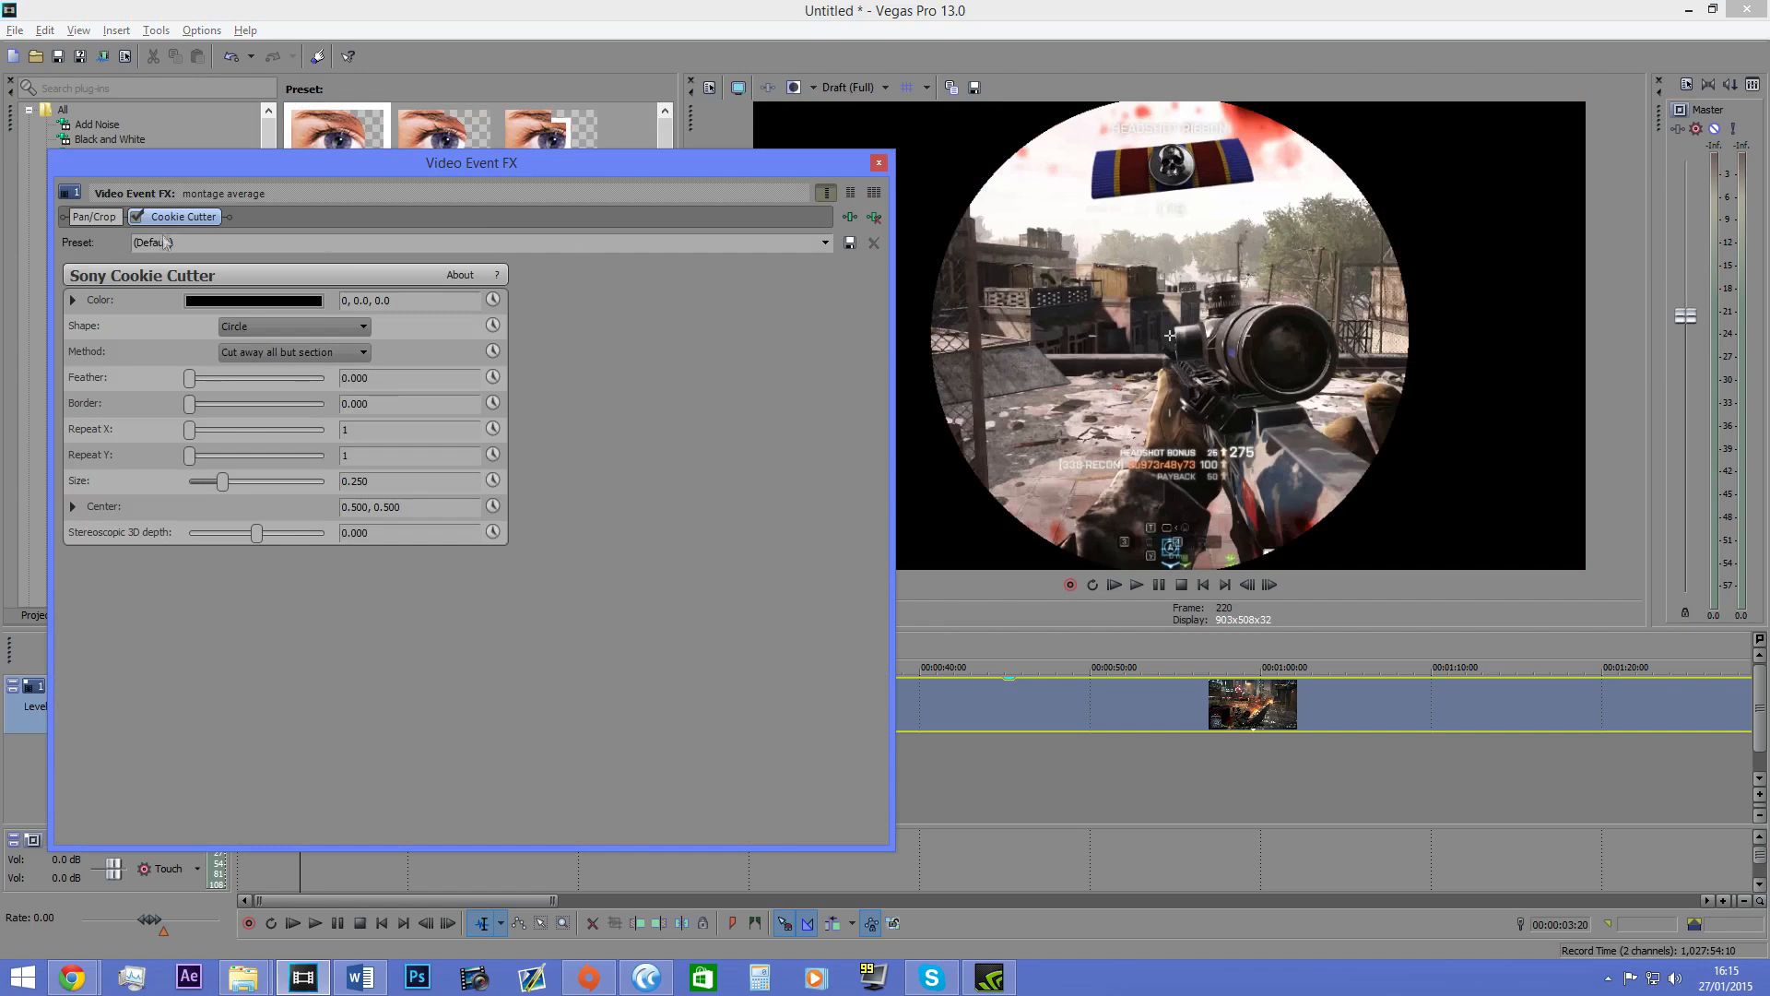
click(136, 217)
click(879, 165)
Step: Try the Cookie Cutter presets "Circle Cut Out, Center, Blurred" and "Grate" on the gameplay clip, then disable the effect
drag(445, 242, 313, 711)
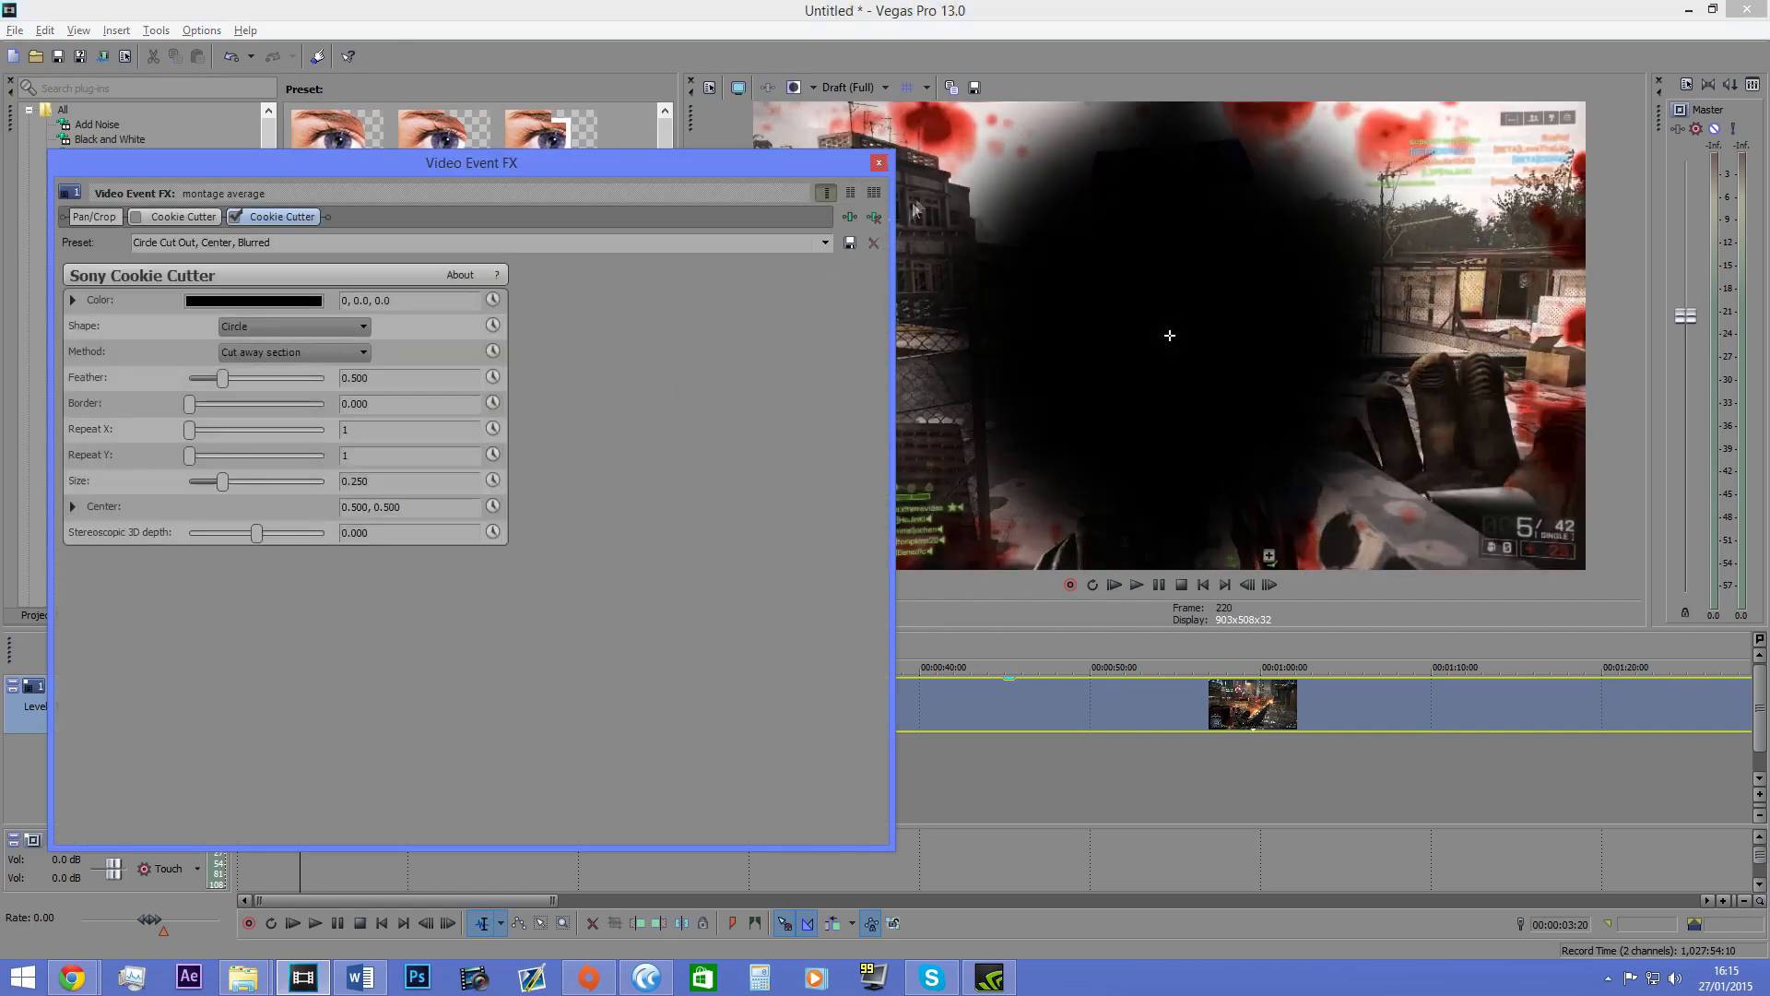
click(879, 163)
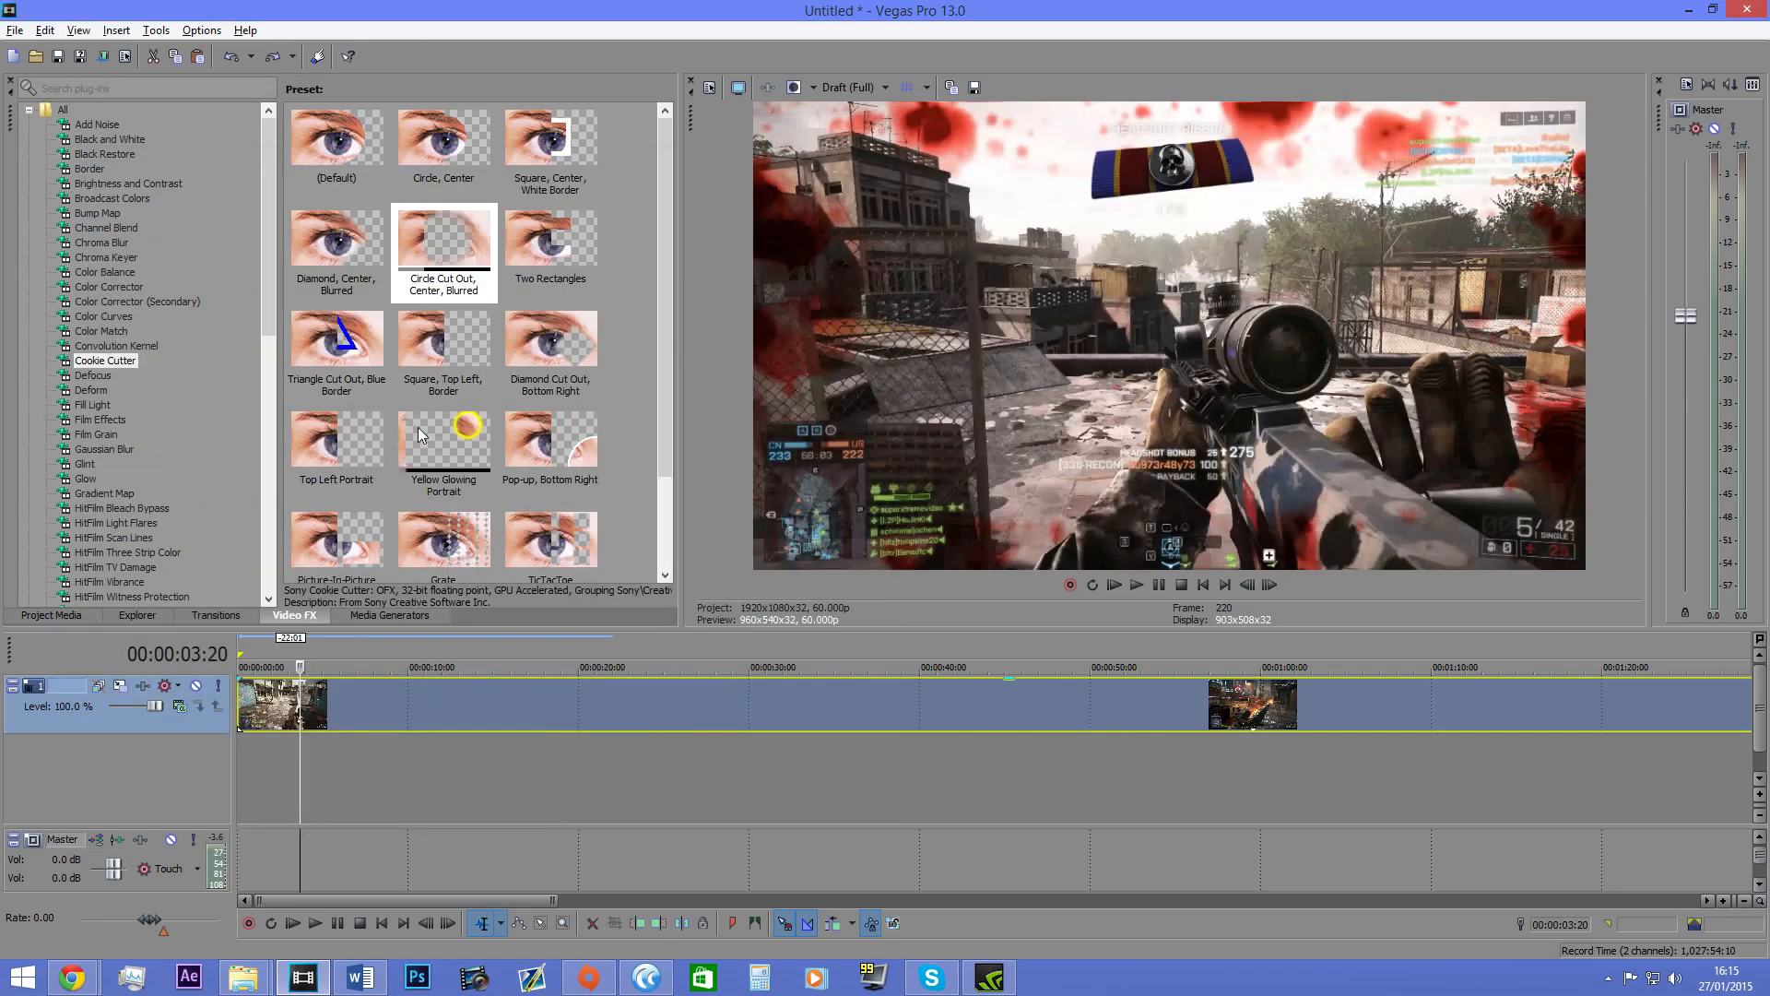
scroll(462, 735, down, 1)
drag(435, 562, 348, 701)
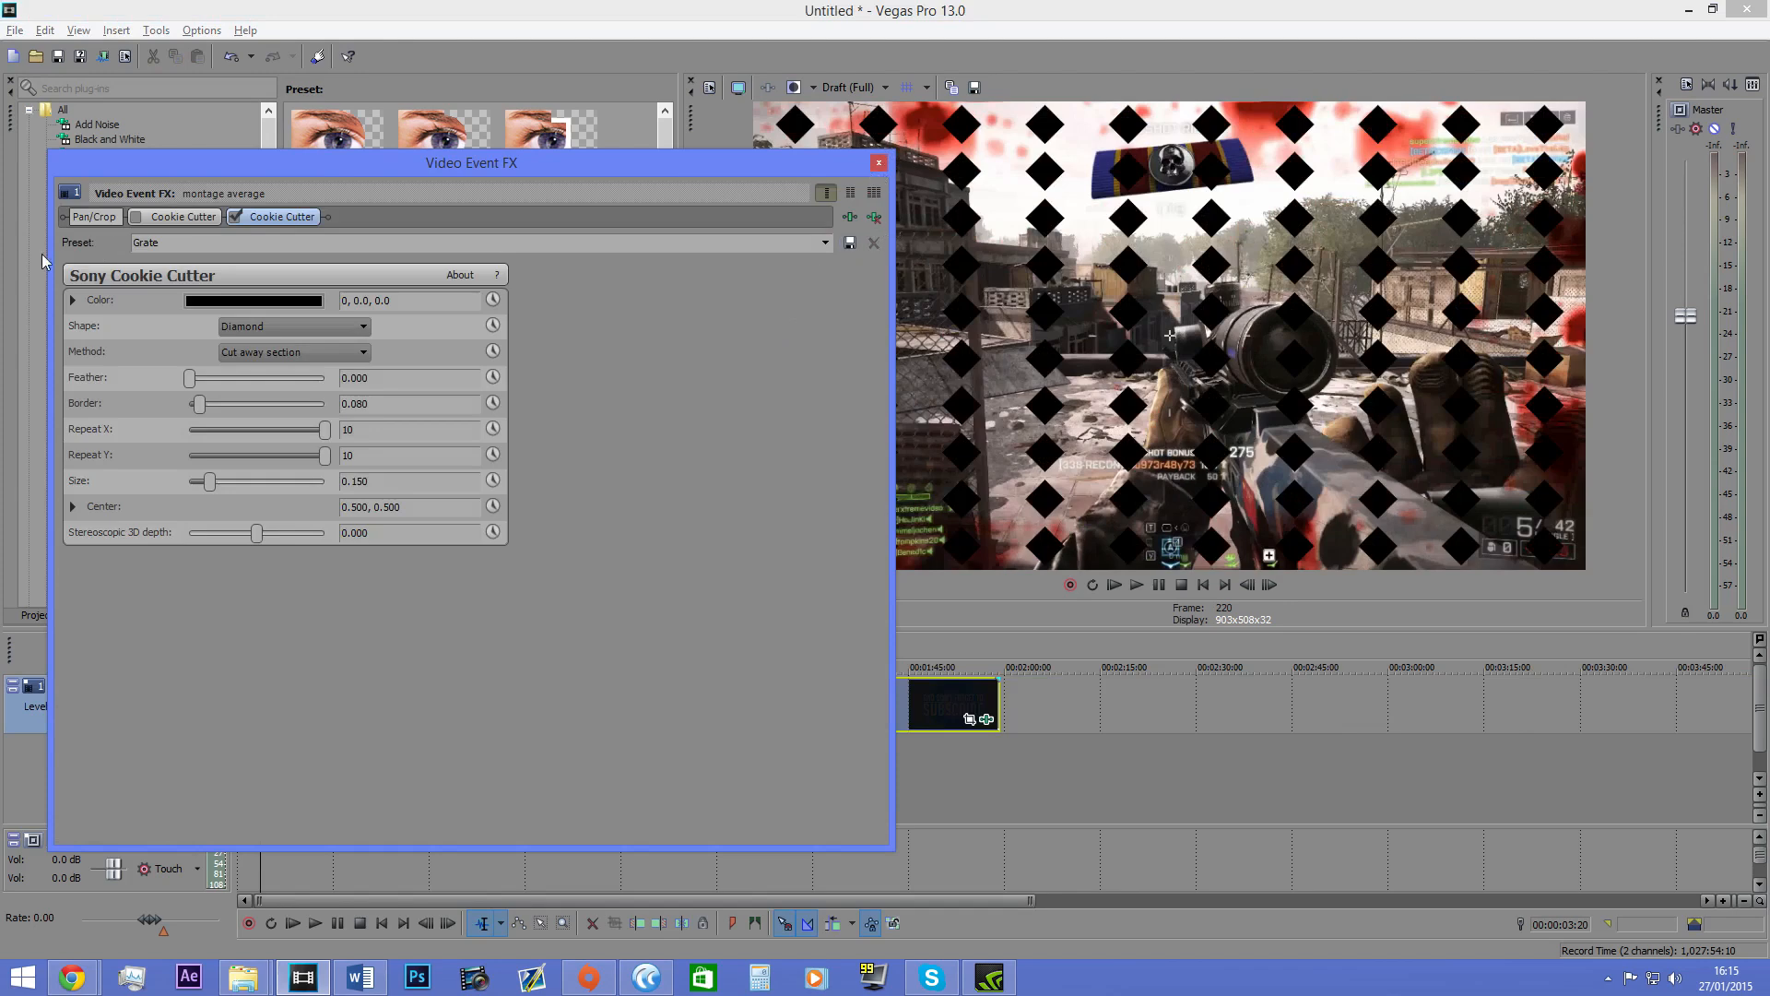
click(235, 217)
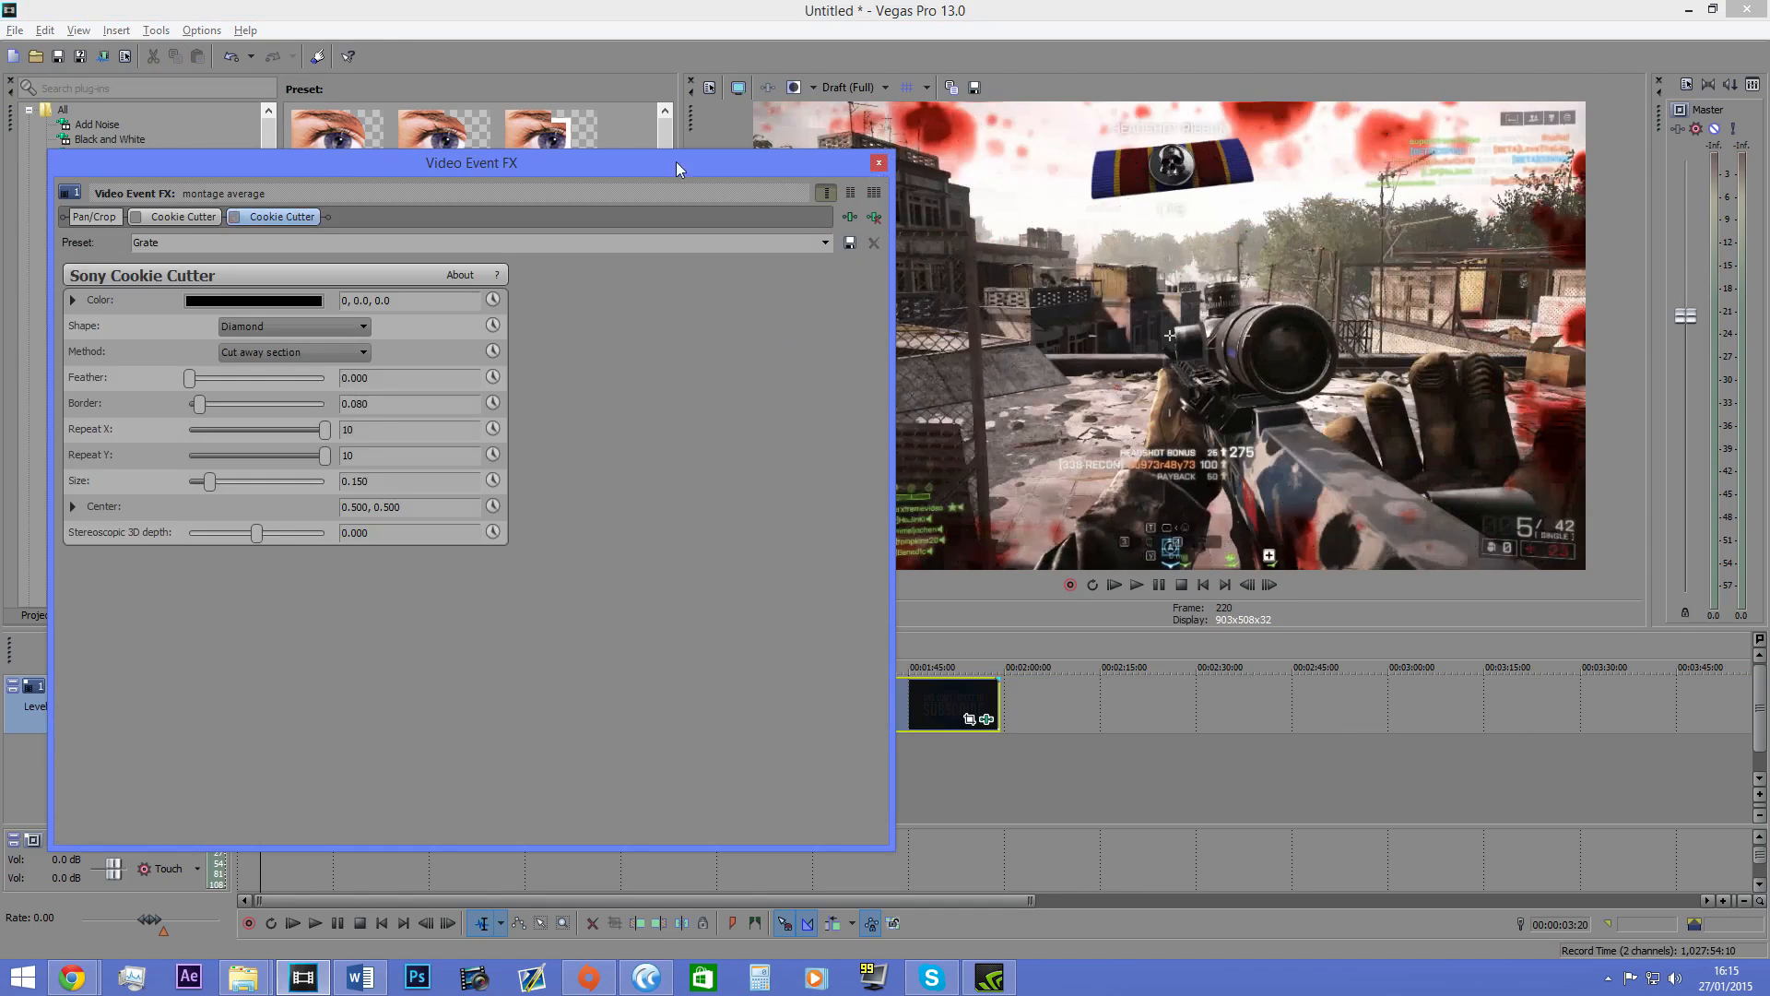
click(878, 164)
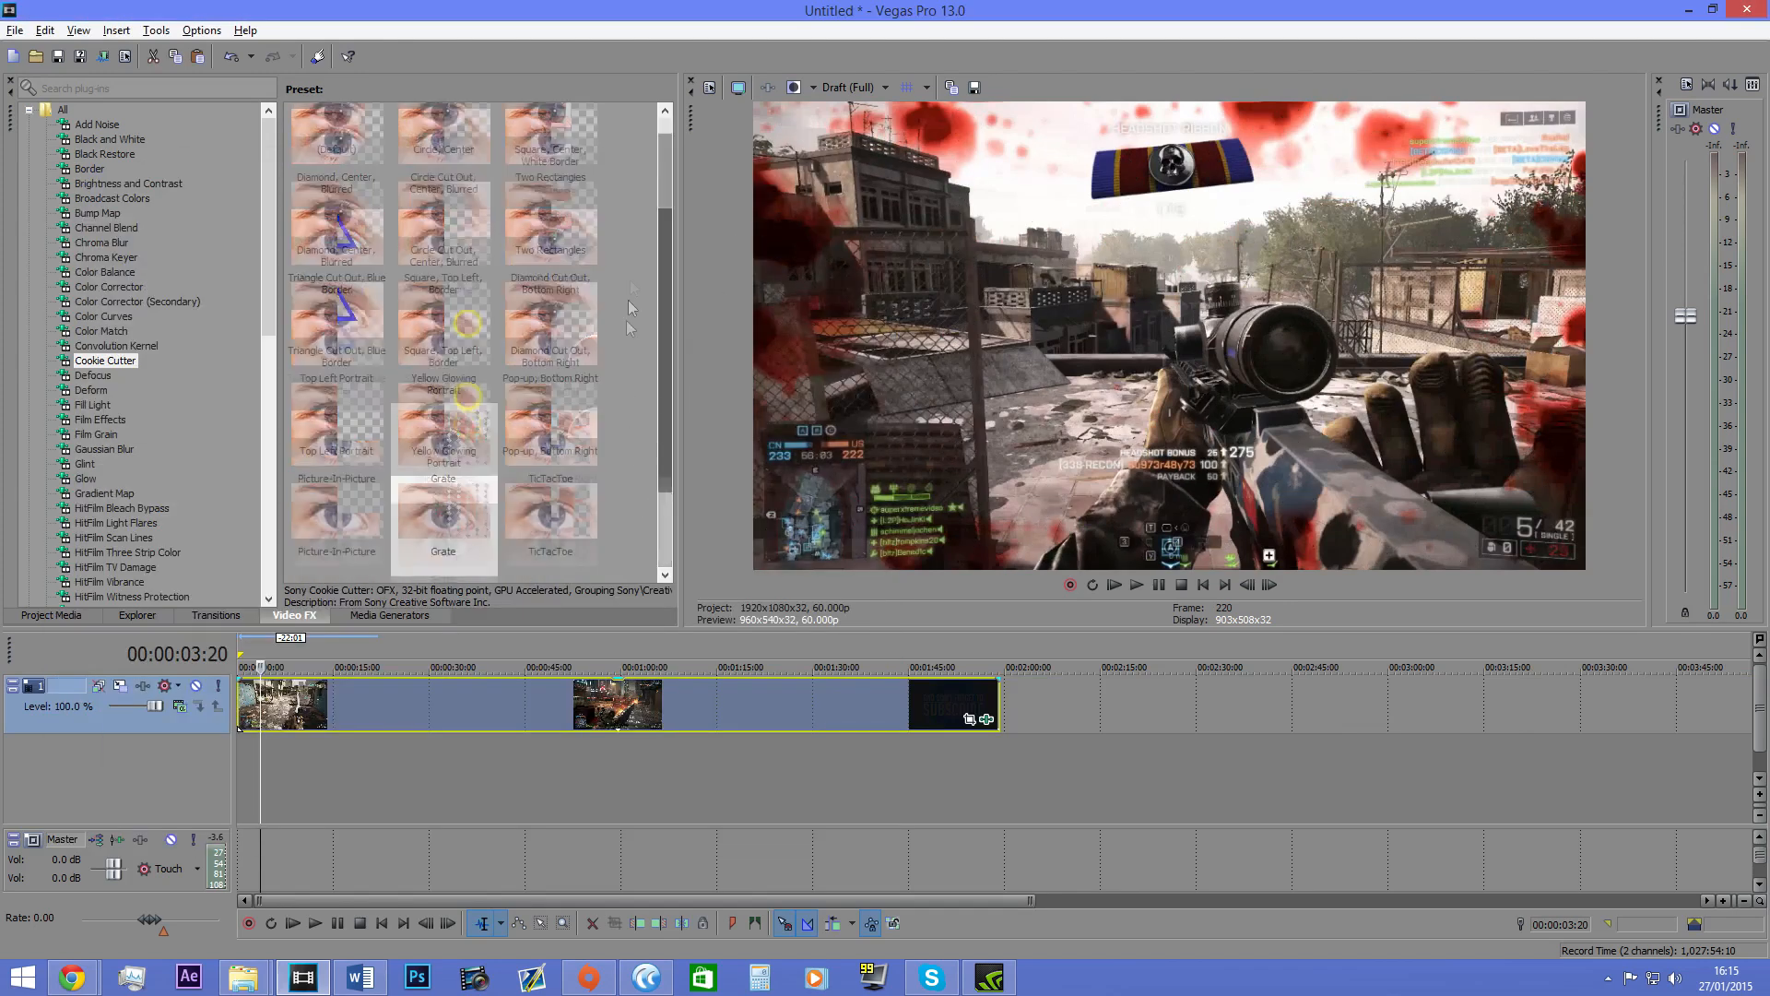
Step: Show the Defocus presets and place the playhead at 00:00:00:00
click(92, 375)
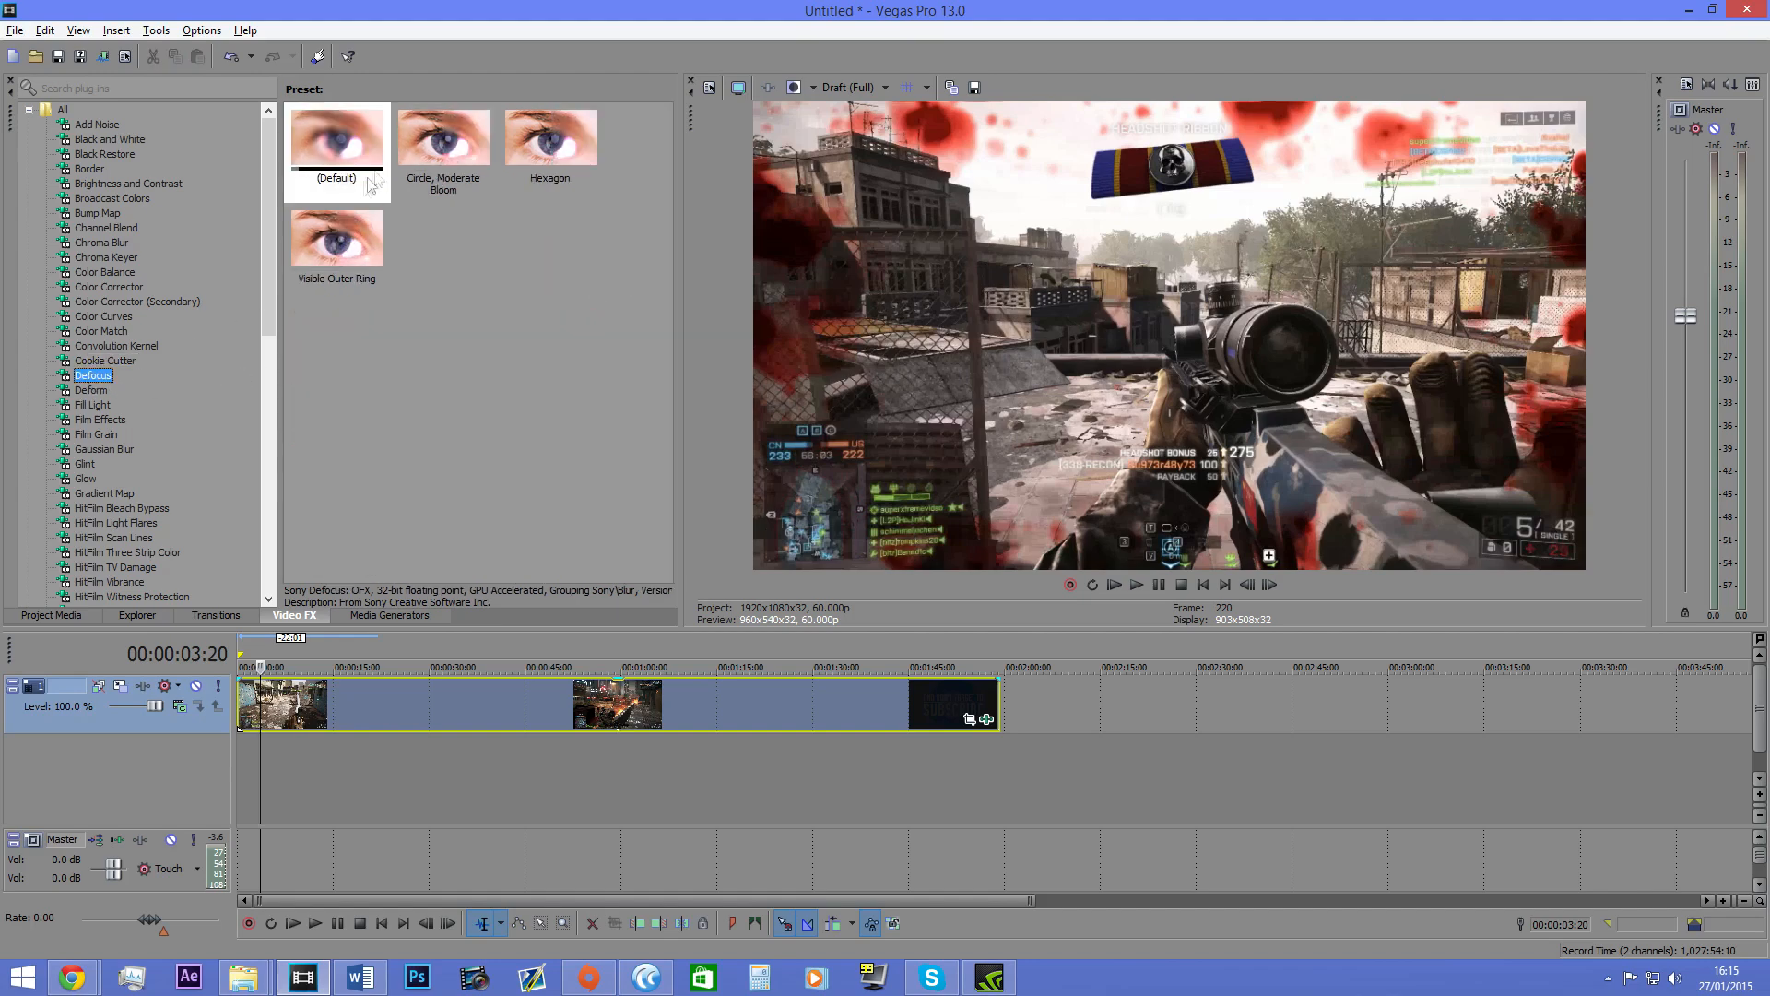
scroll(283, 764, up, 5)
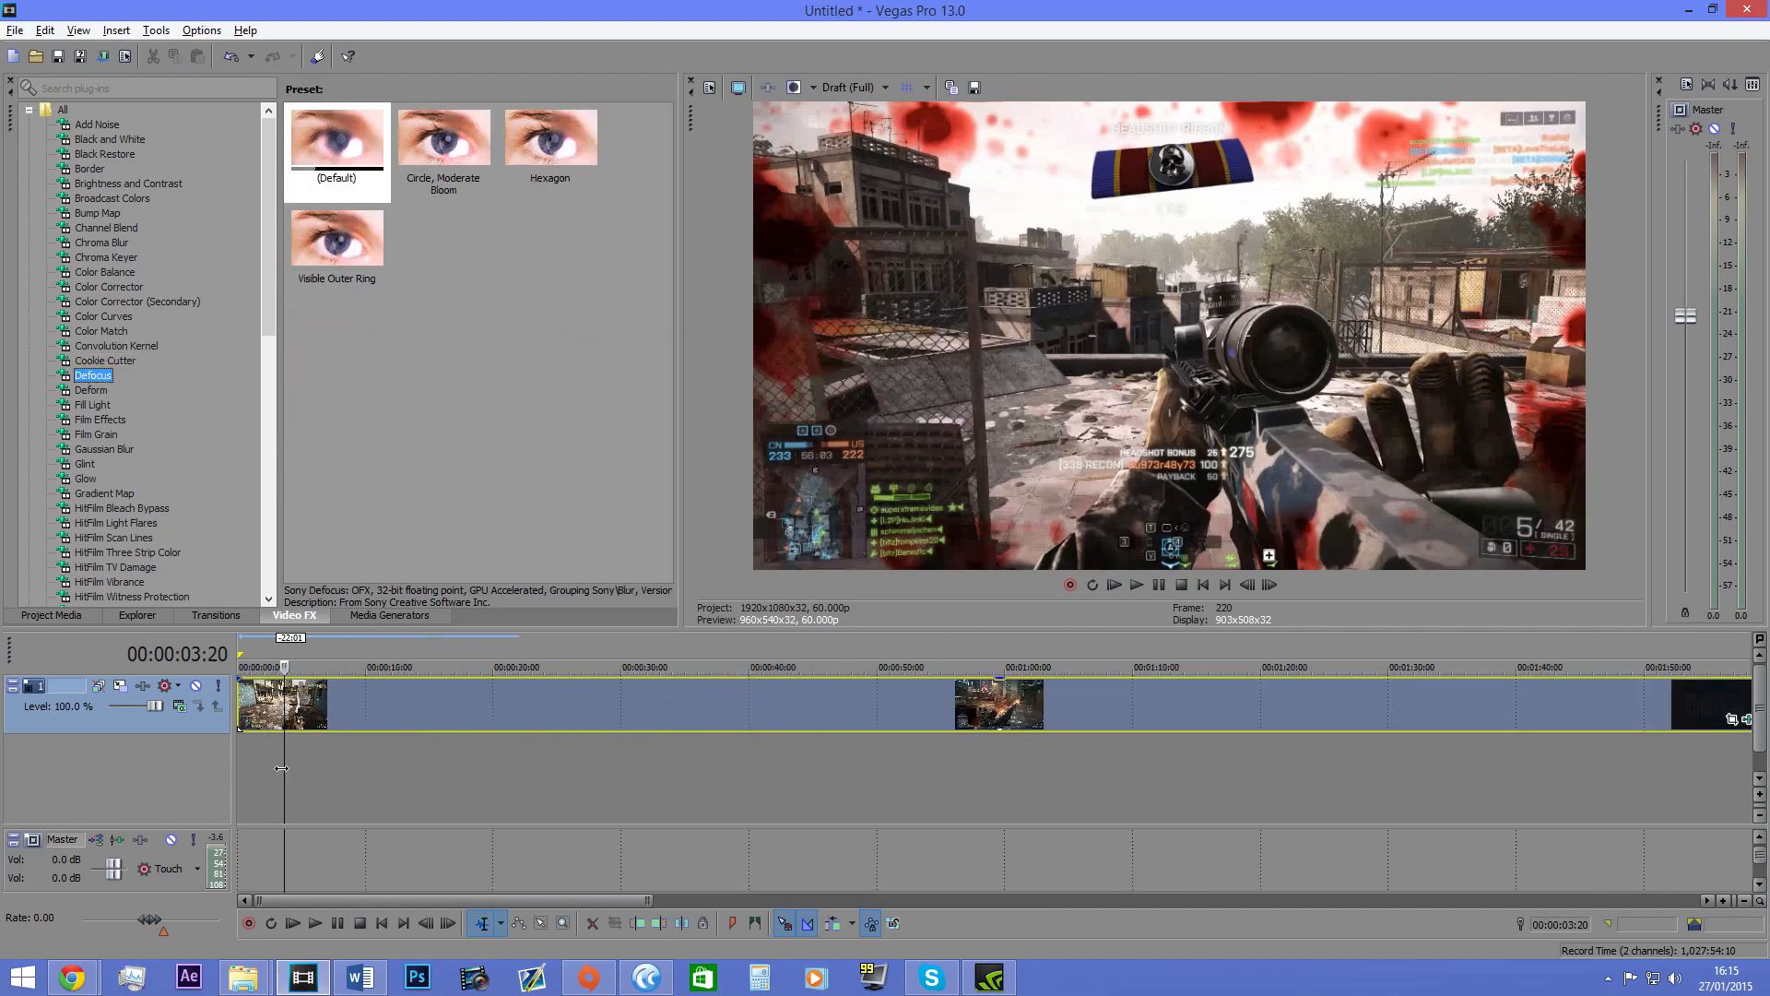
click(244, 714)
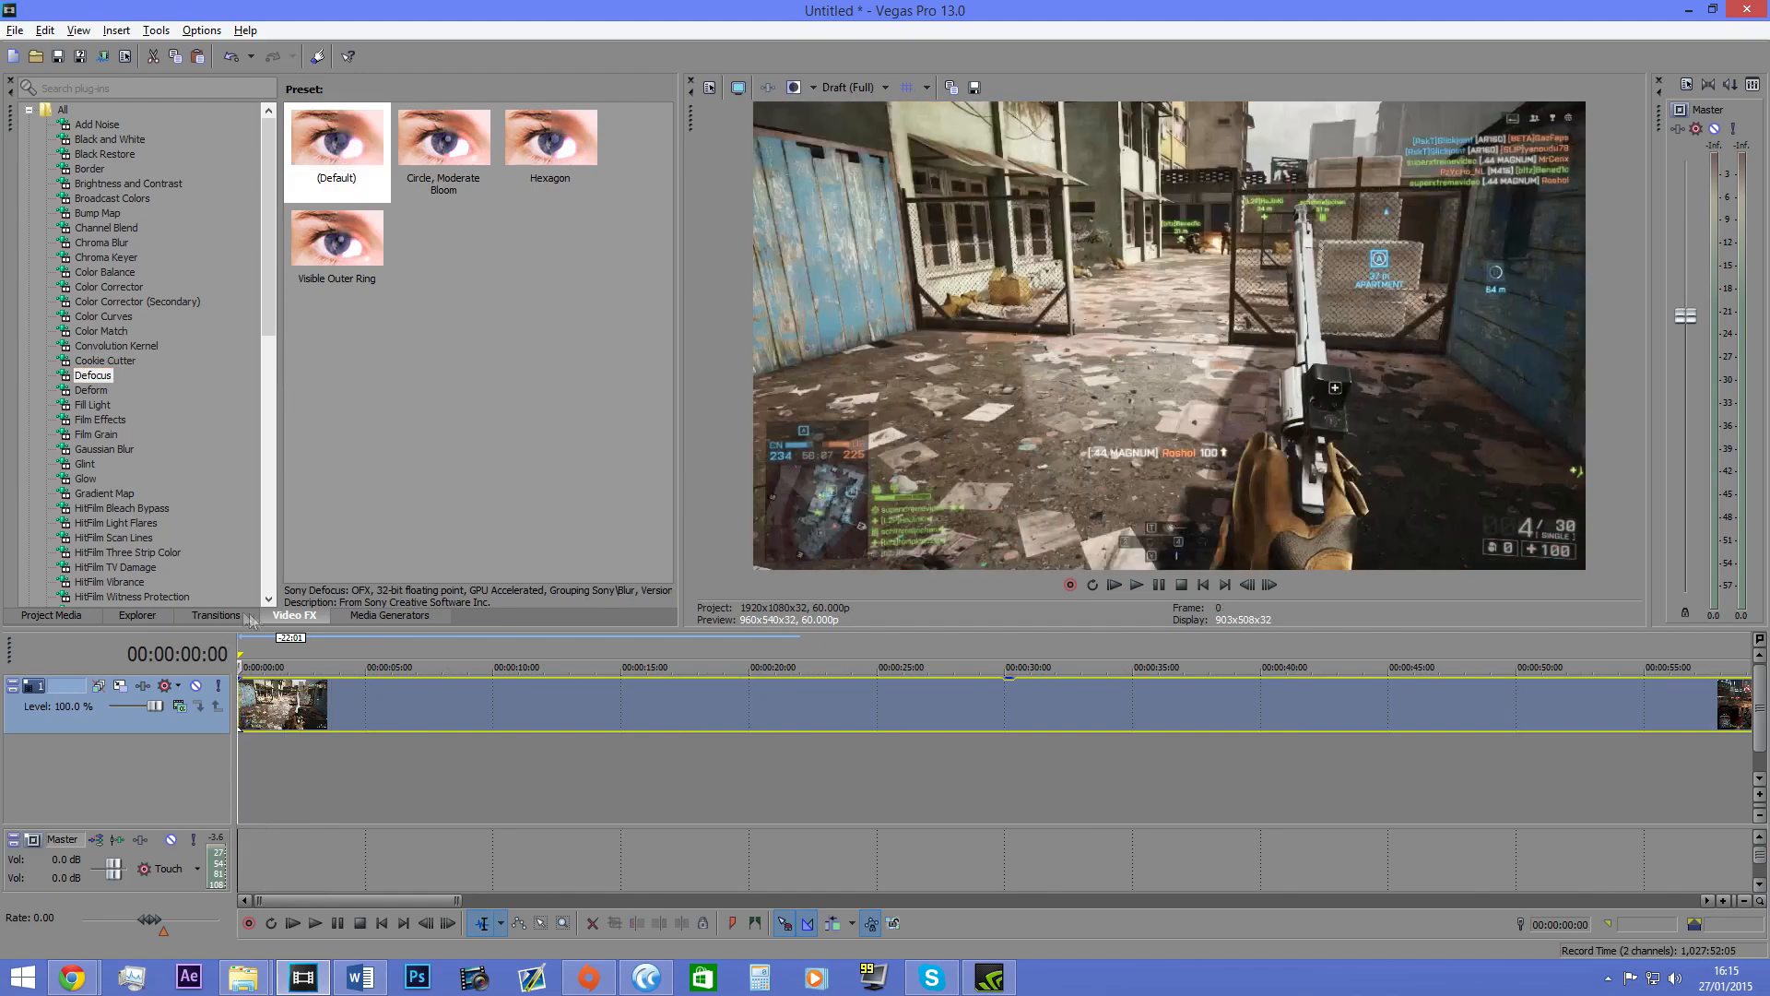
Step: Add a Titles & Text event with the Popup preset on a new track below the gameplay clip, at the timeline start
click(381, 613)
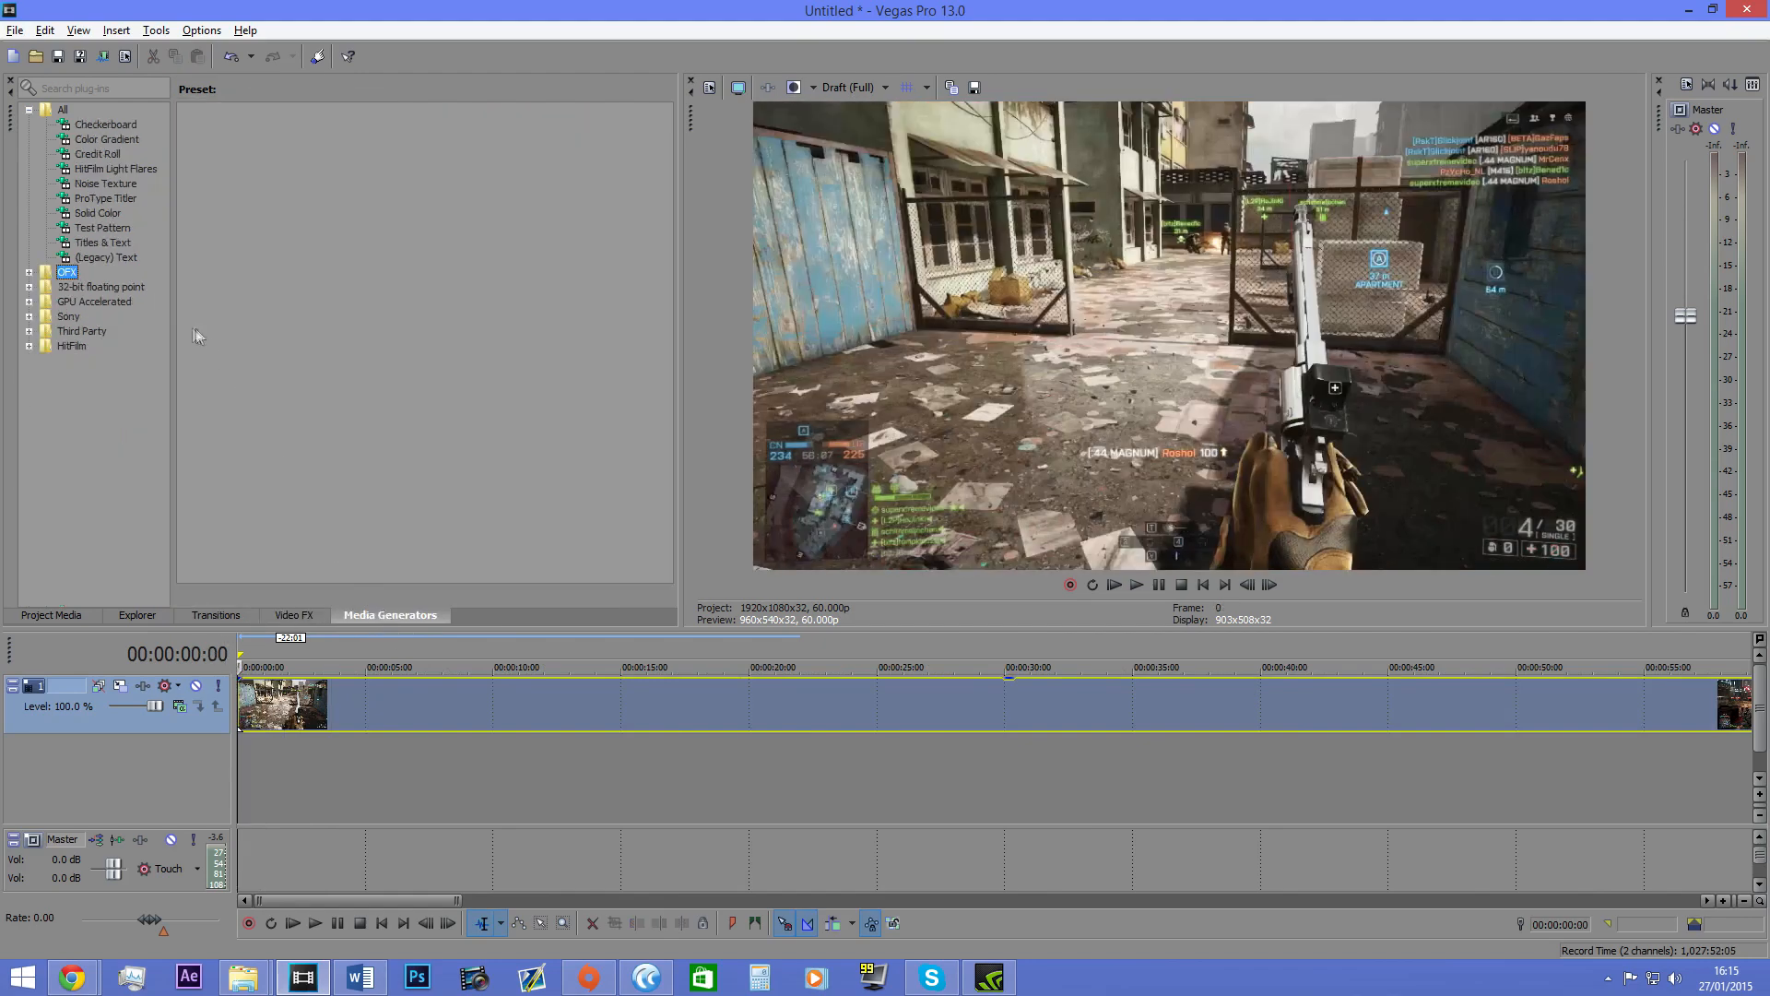
click(107, 243)
scroll(483, 790, down, 6)
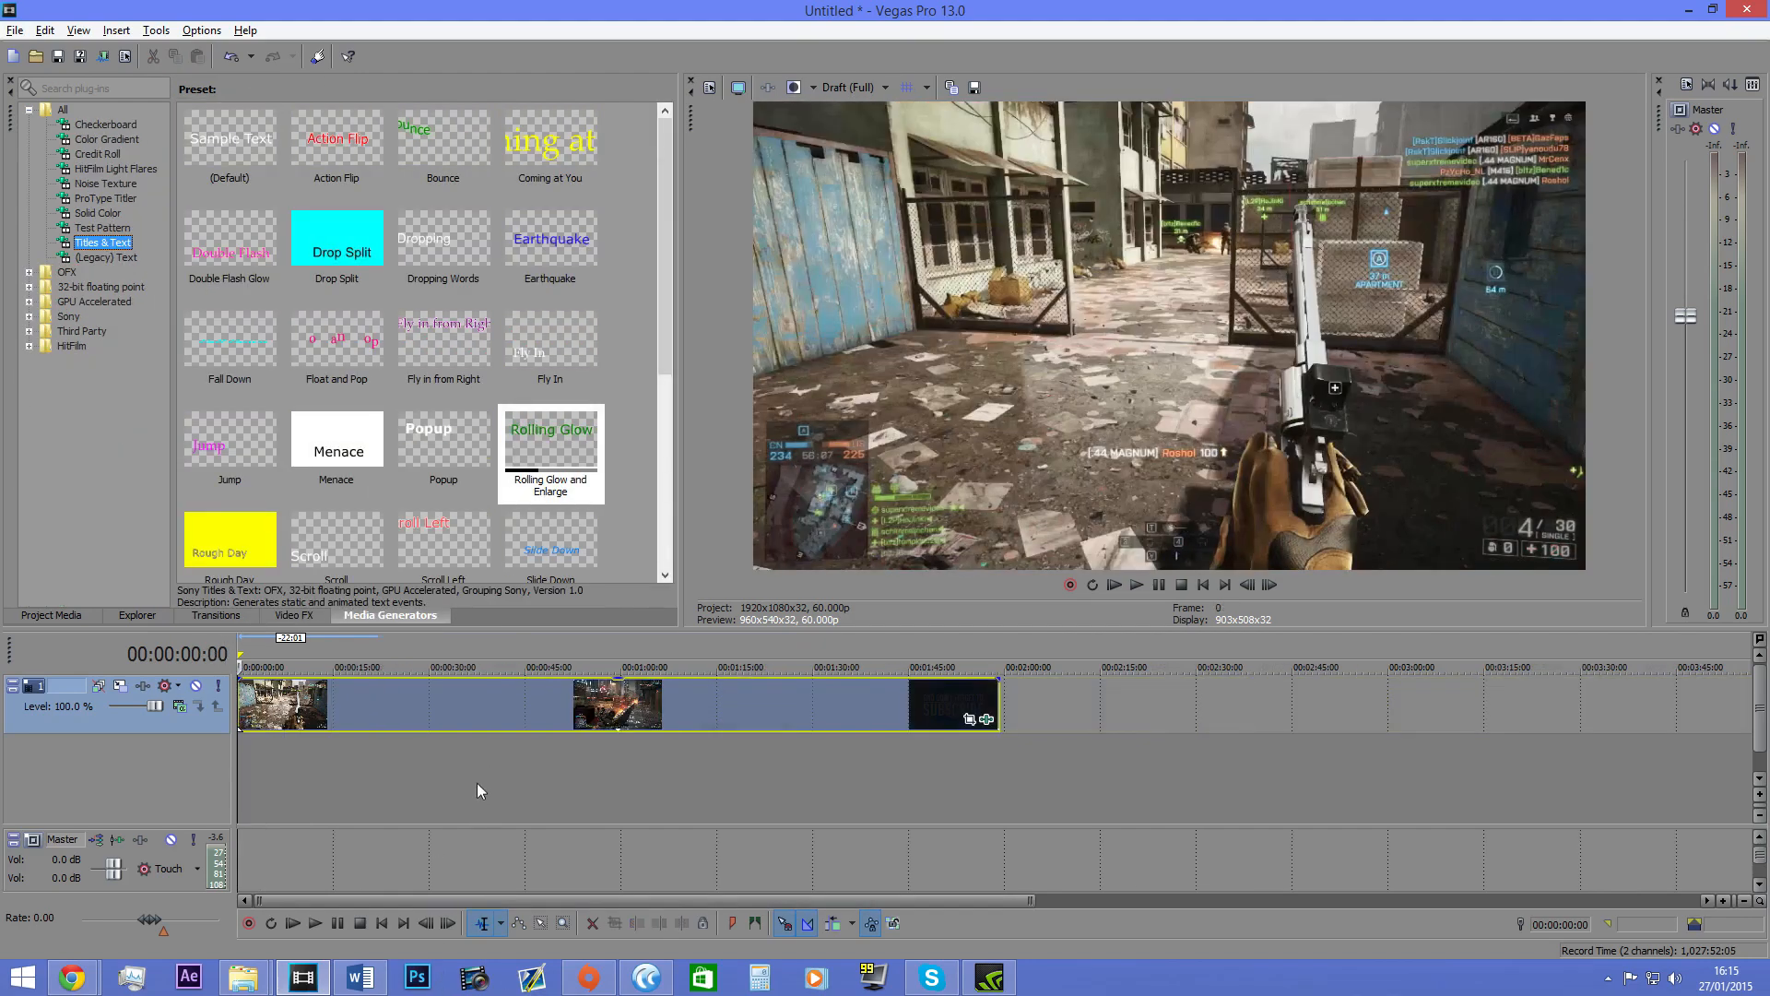
scroll(563, 687, up, 3)
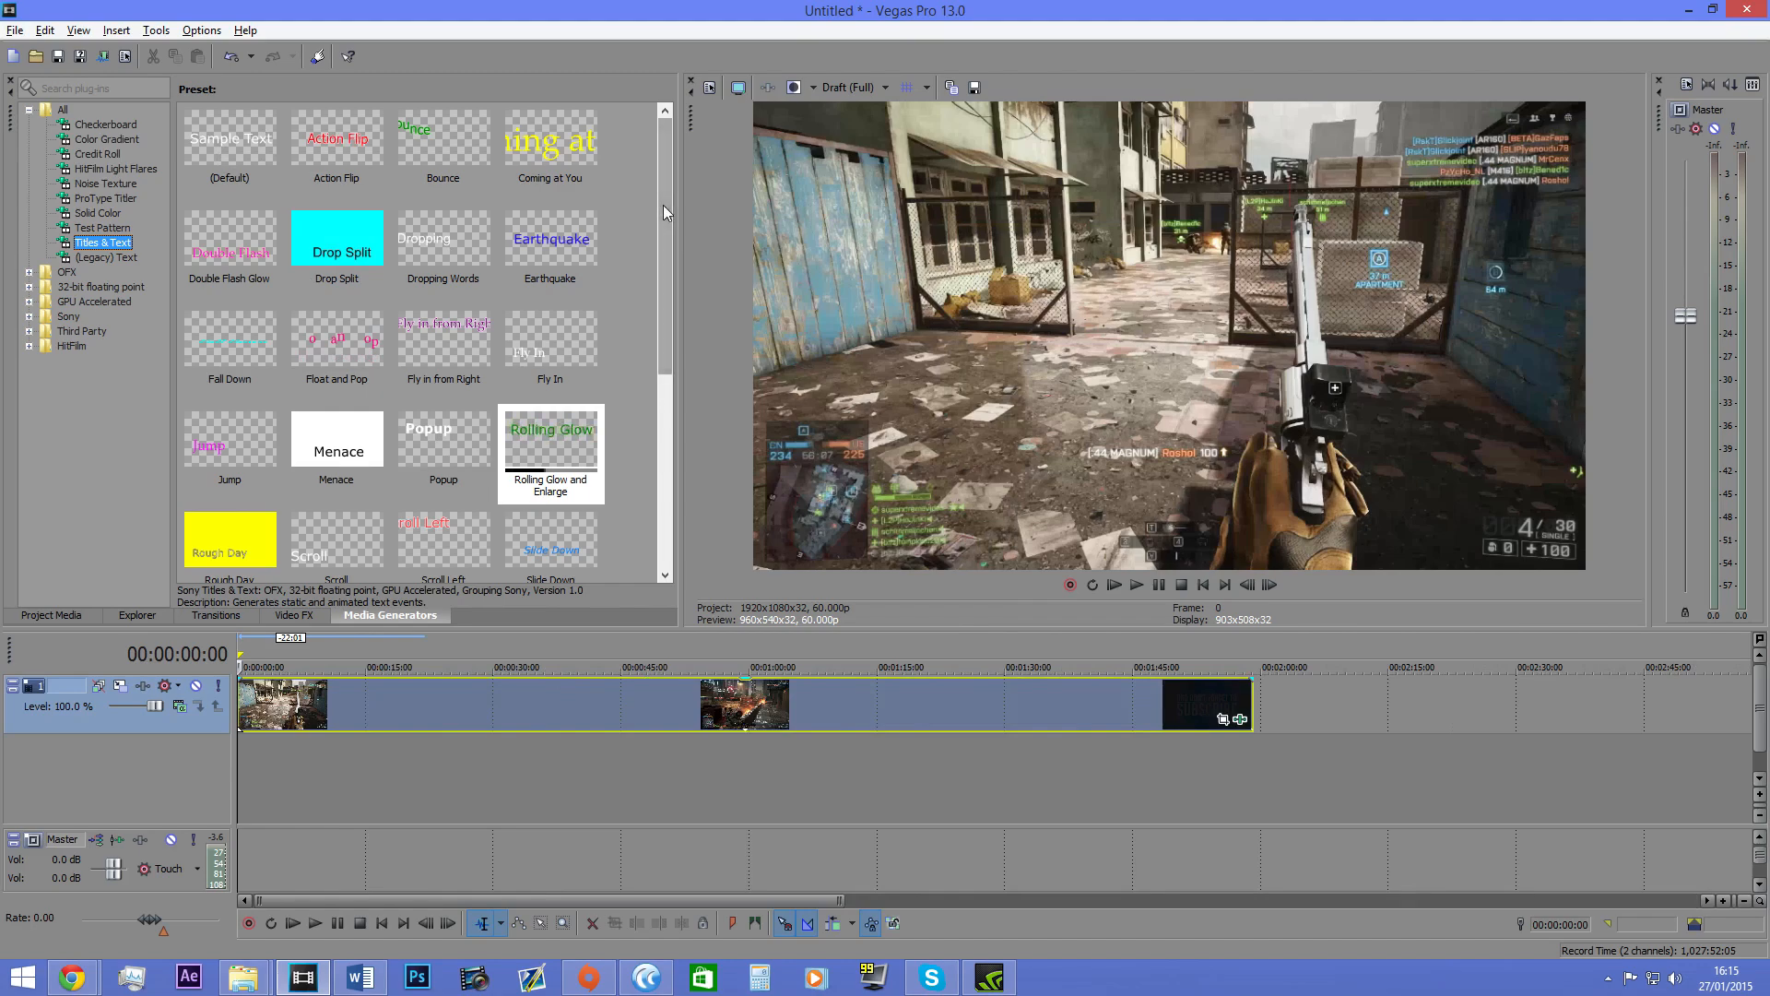
click(219, 138)
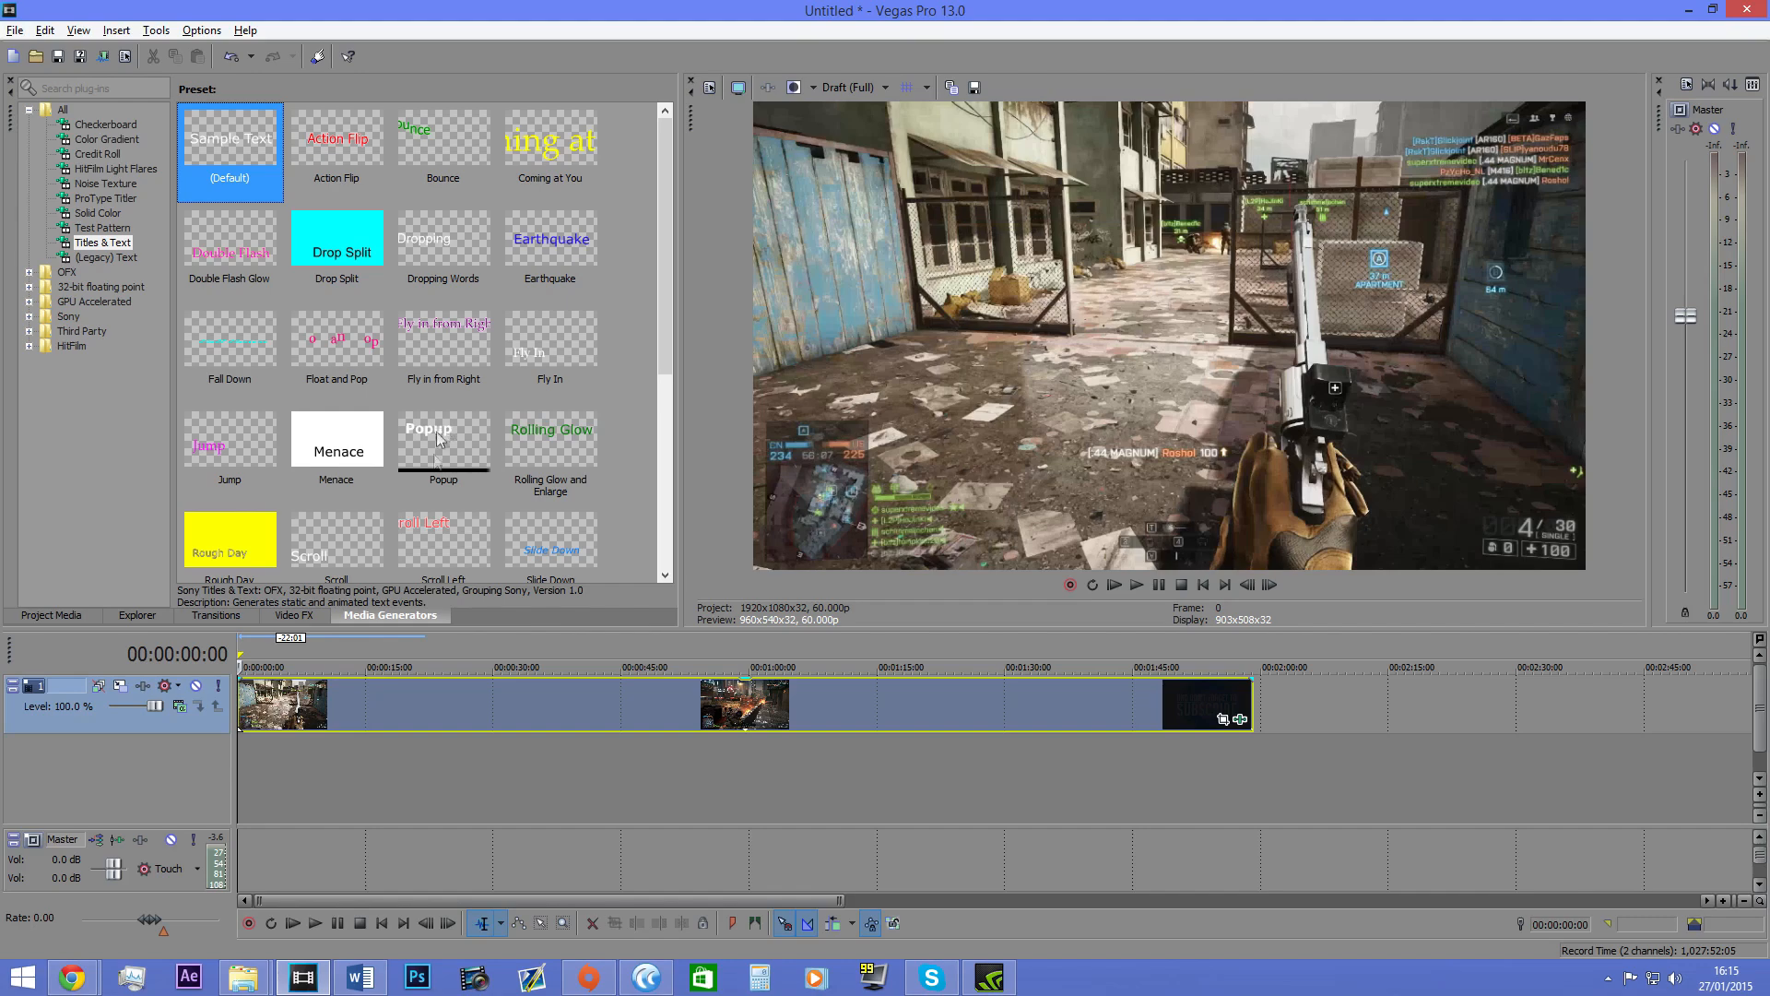
drag(427, 457, 251, 782)
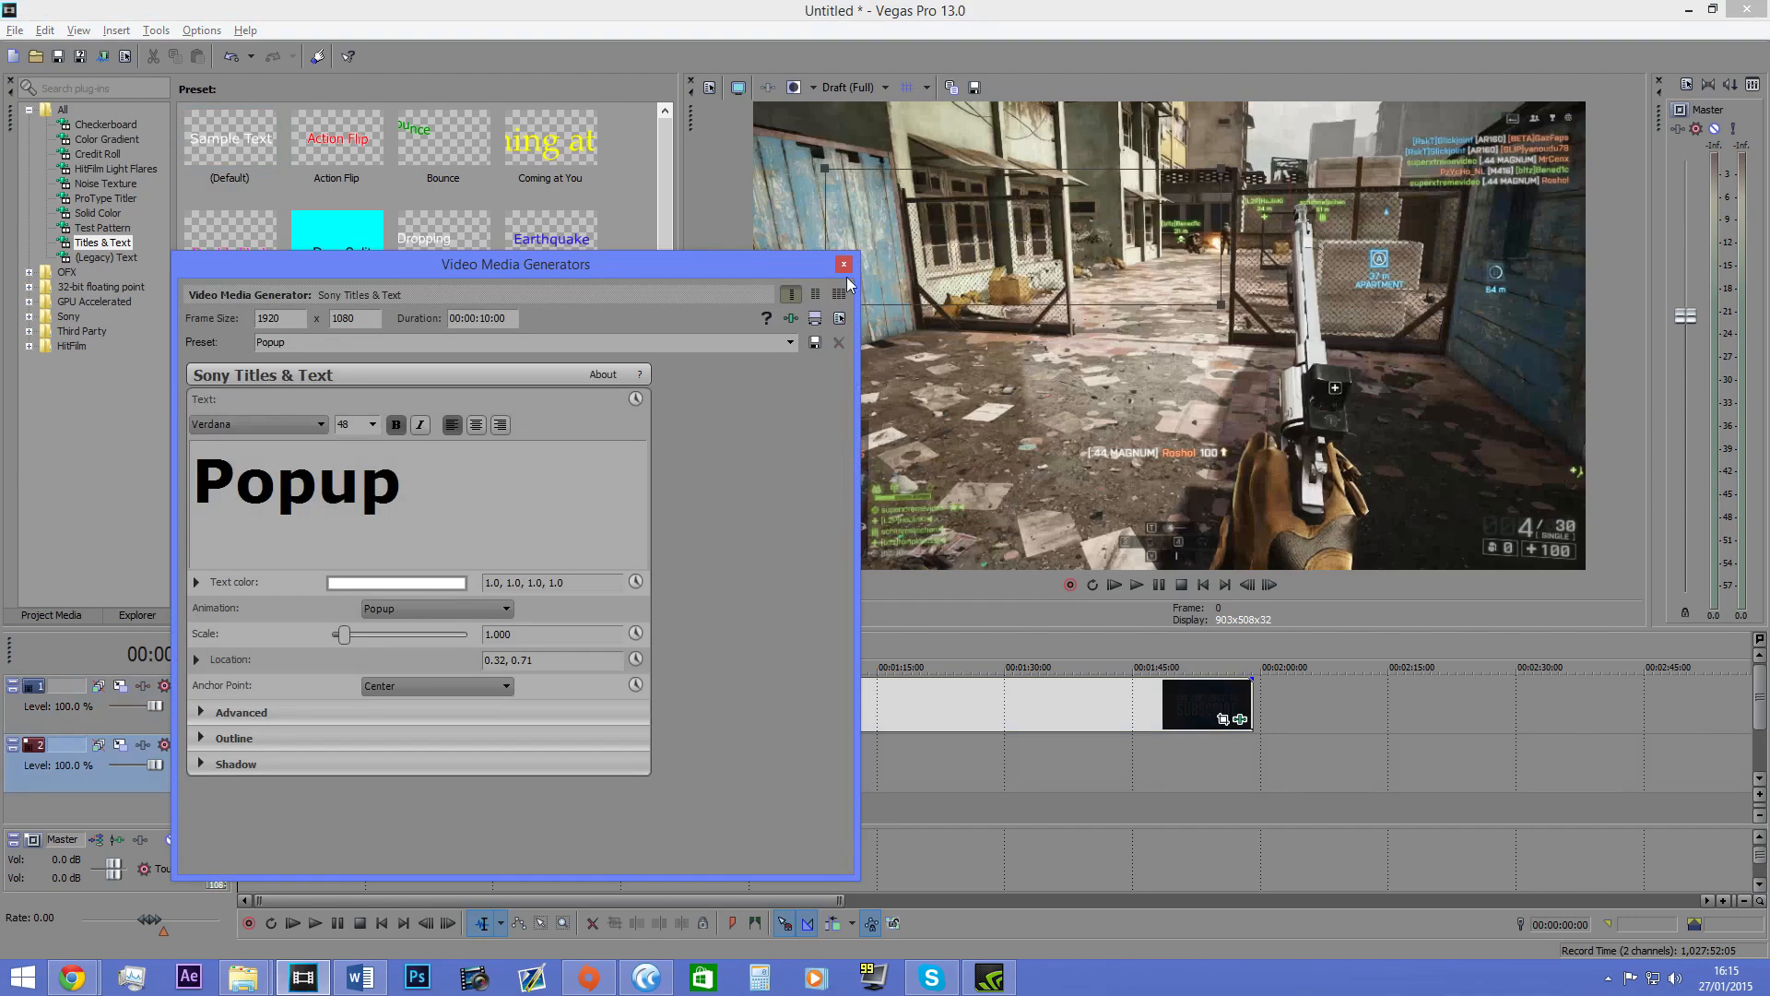
click(843, 264)
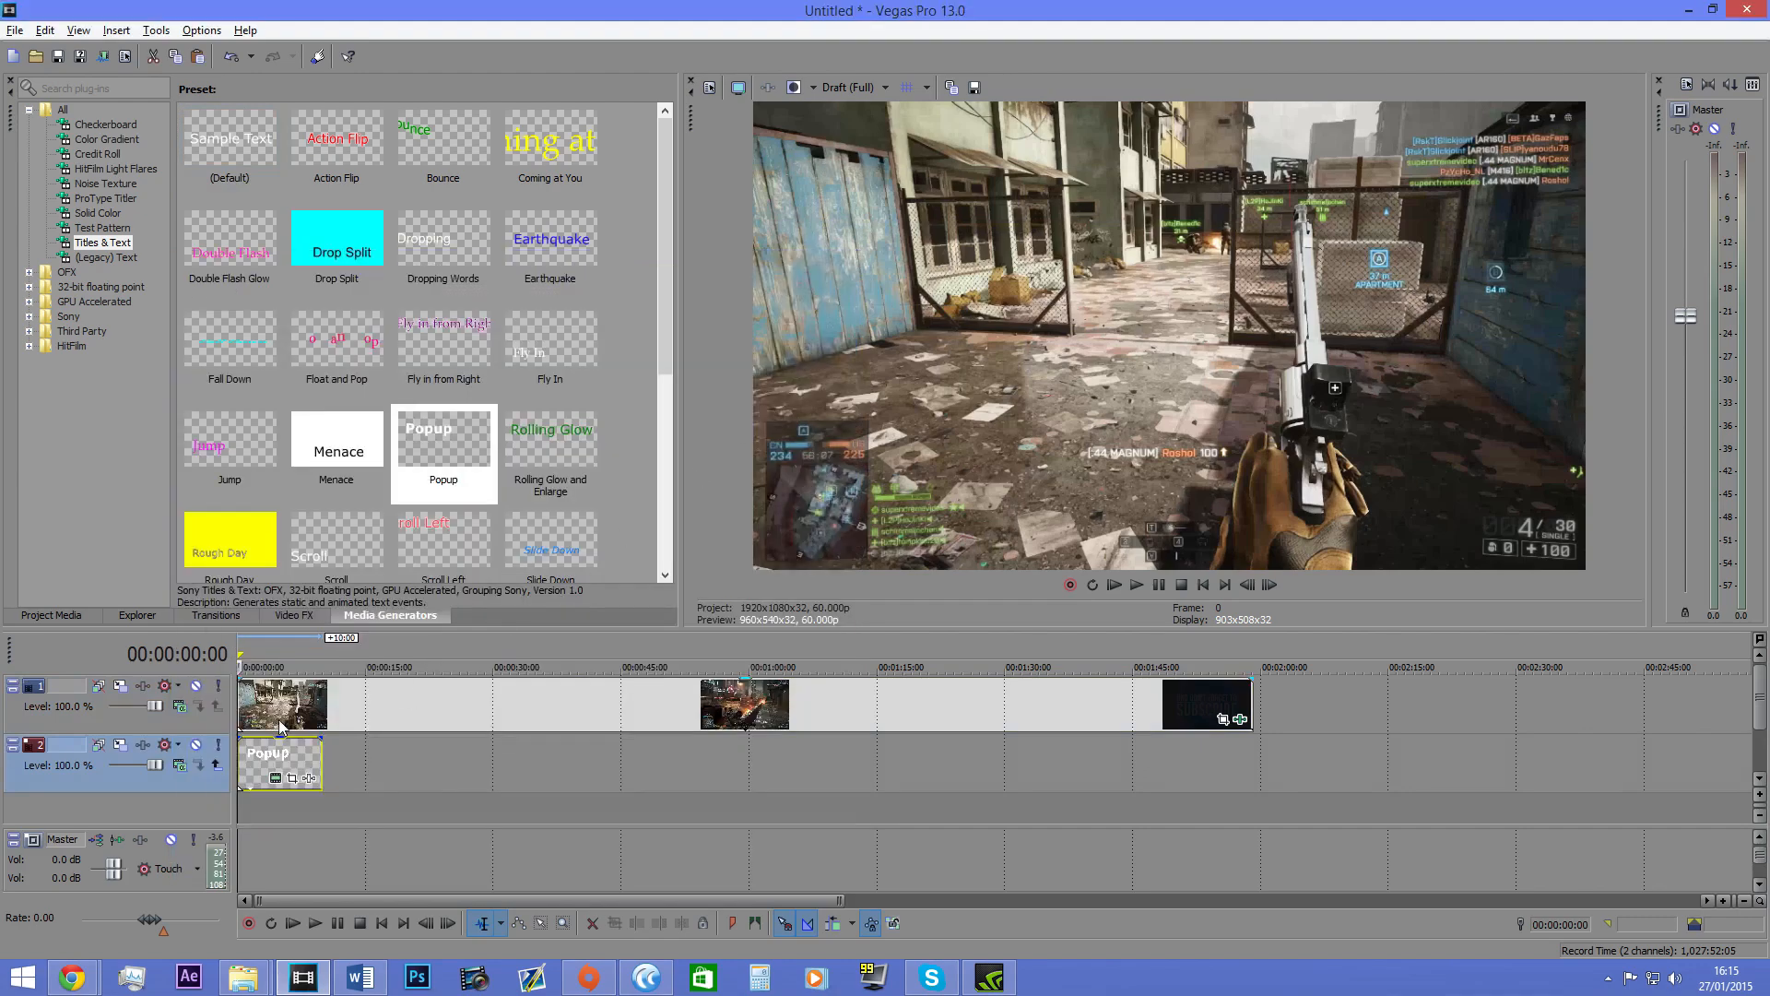
Step: Move the Popup title track above the gameplay video track
click(270, 710)
click(239, 683)
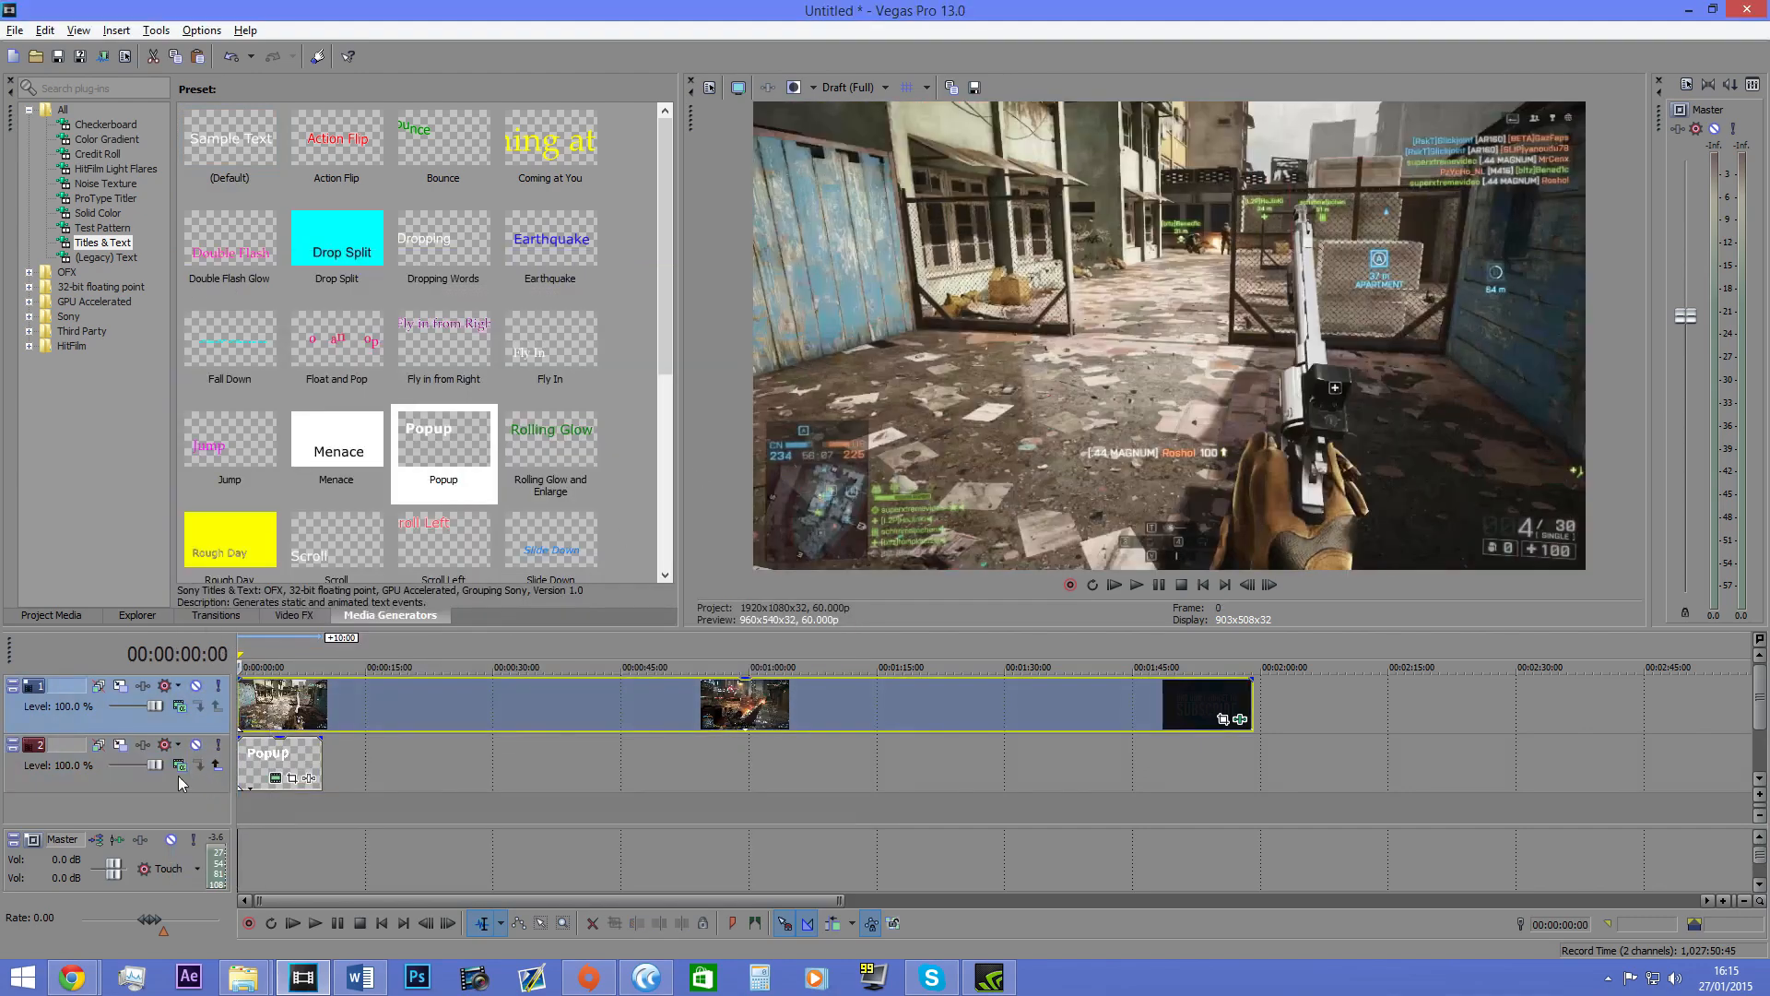
click(179, 784)
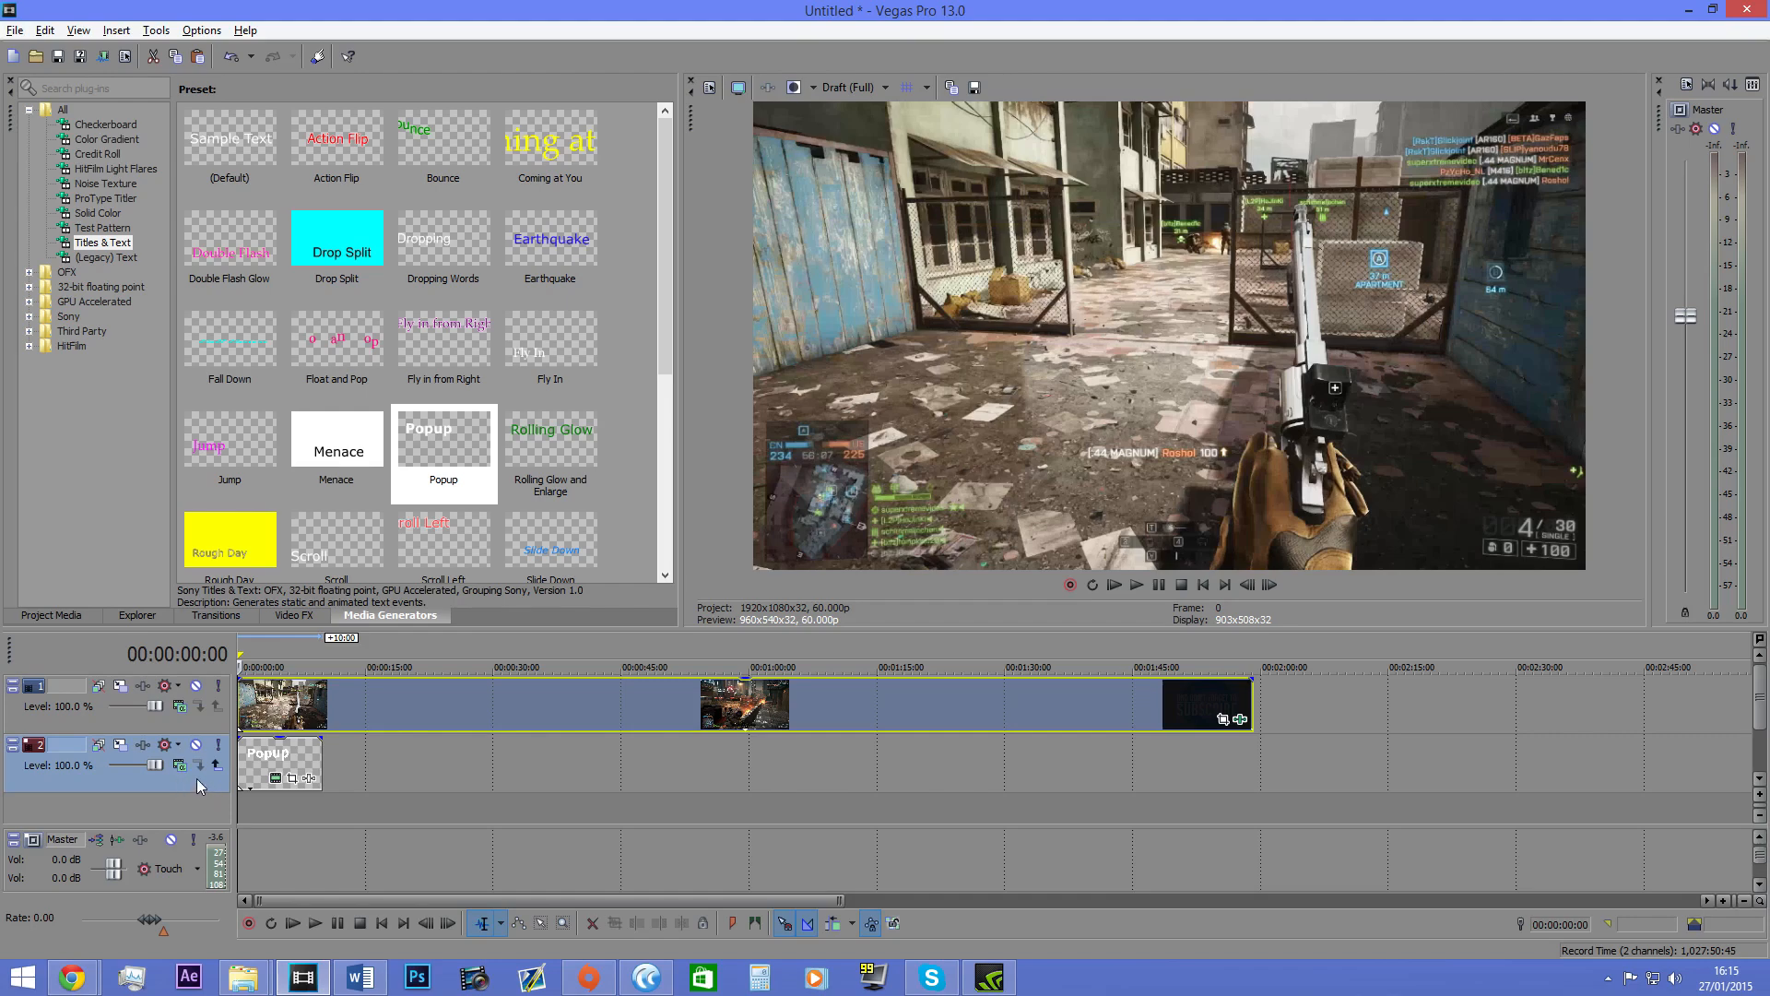
drag(195, 786, 164, 682)
Step: Preview the Popup title over the gameplay footage, playing from 00:00:02:24 and pausing
click(247, 705)
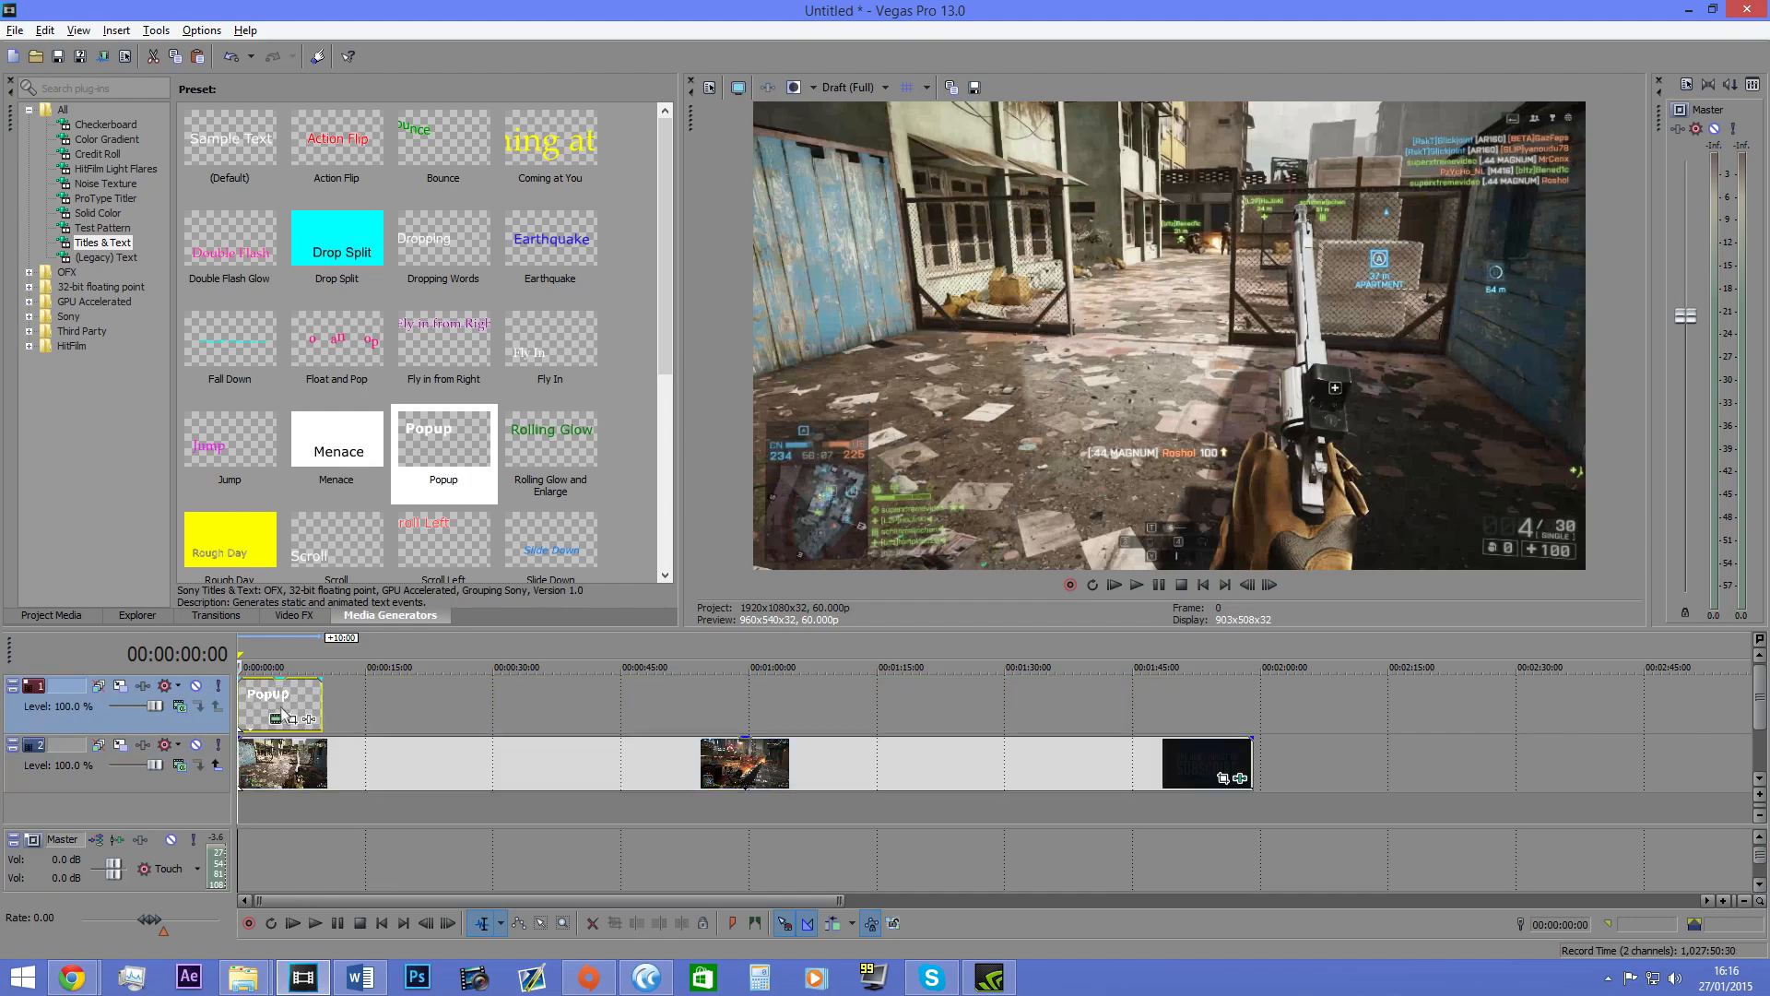
click(261, 698)
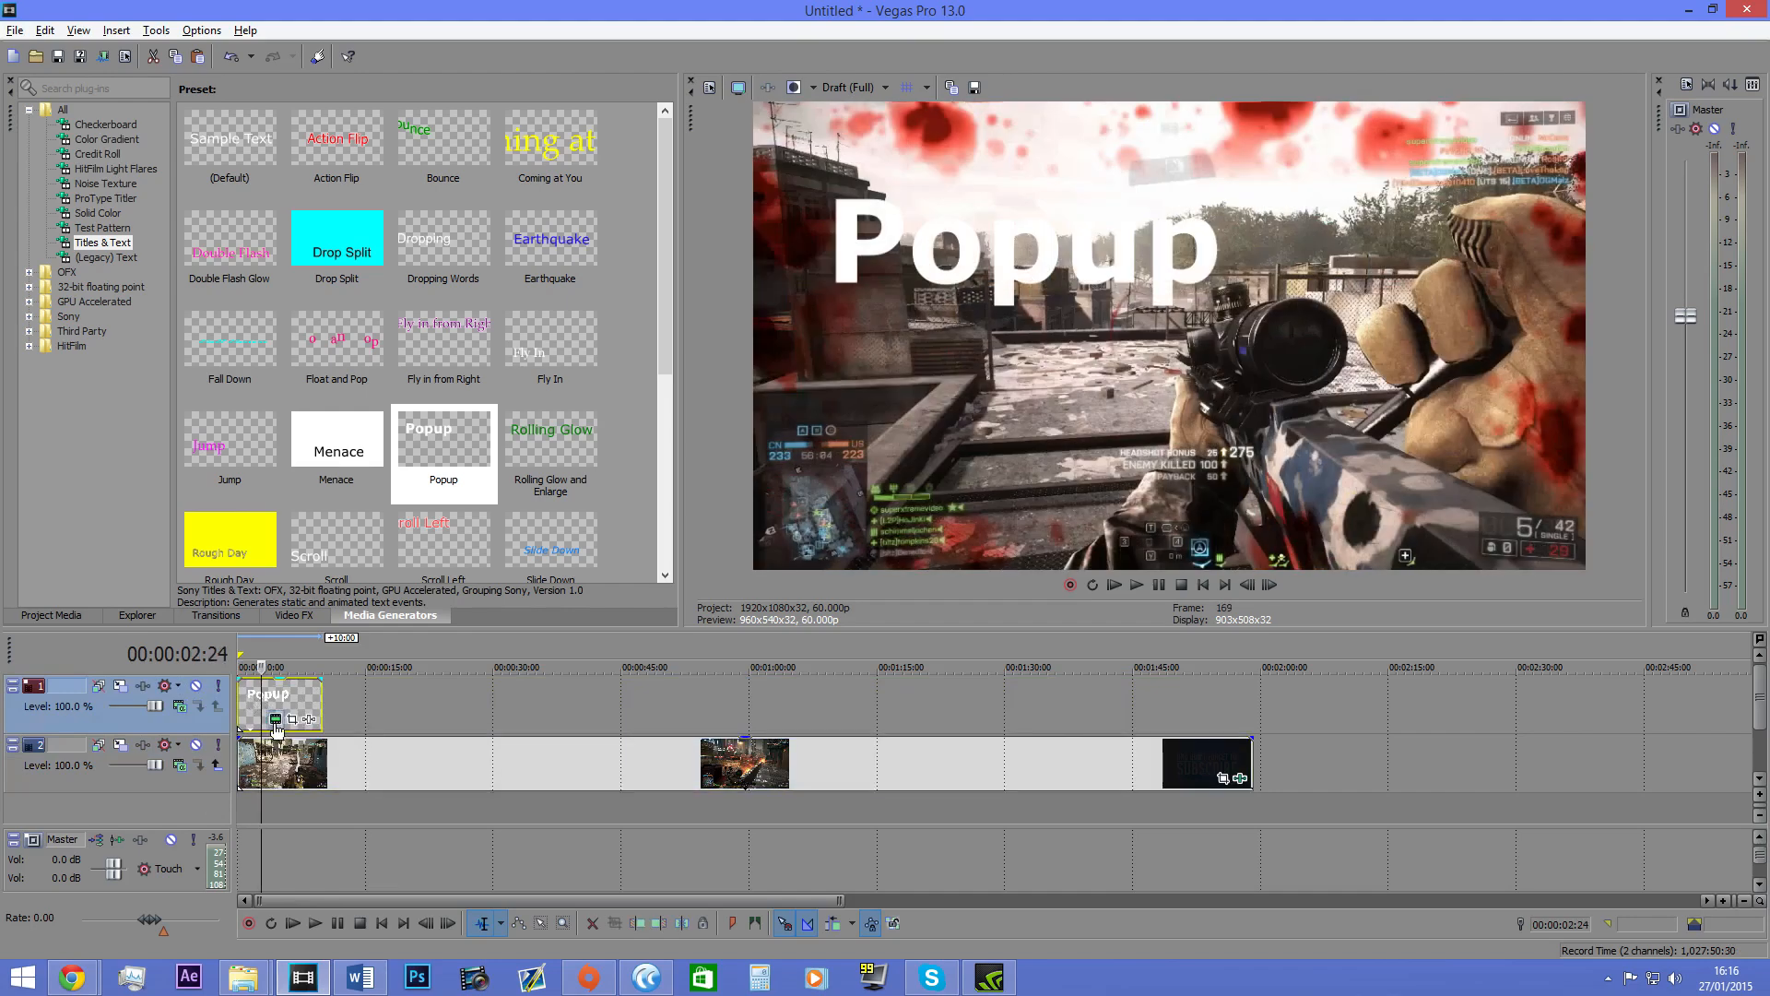
click(1159, 587)
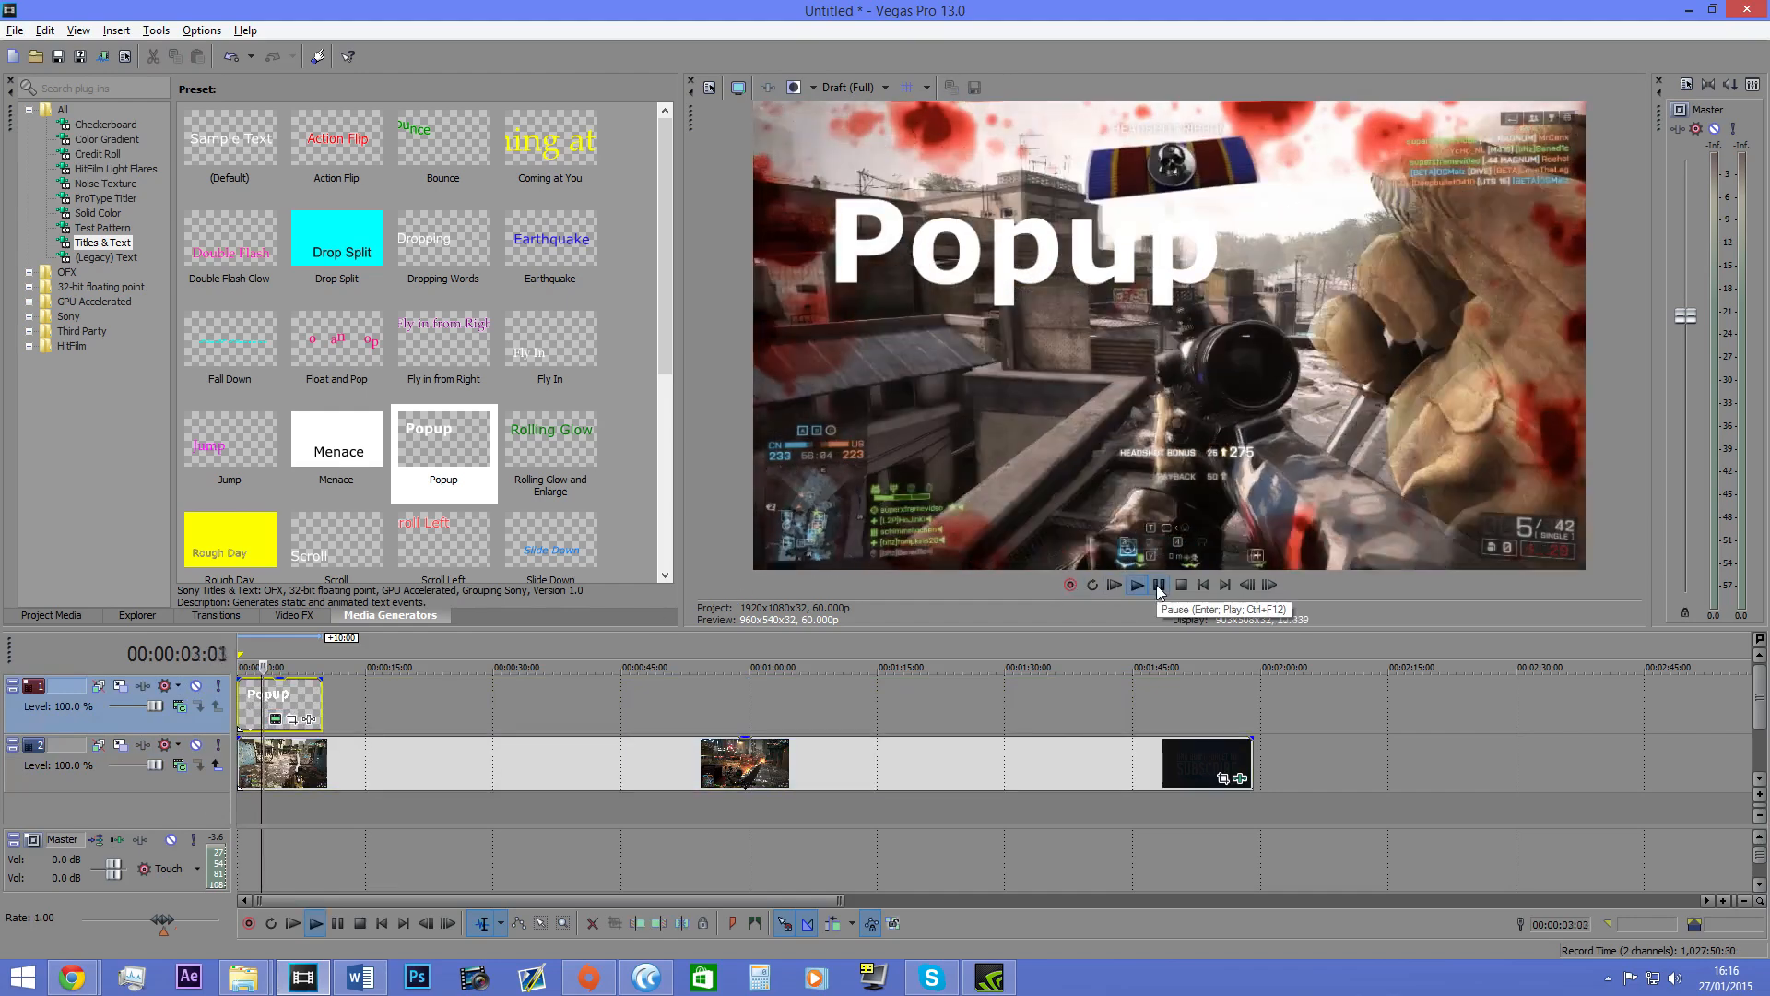
click(1159, 585)
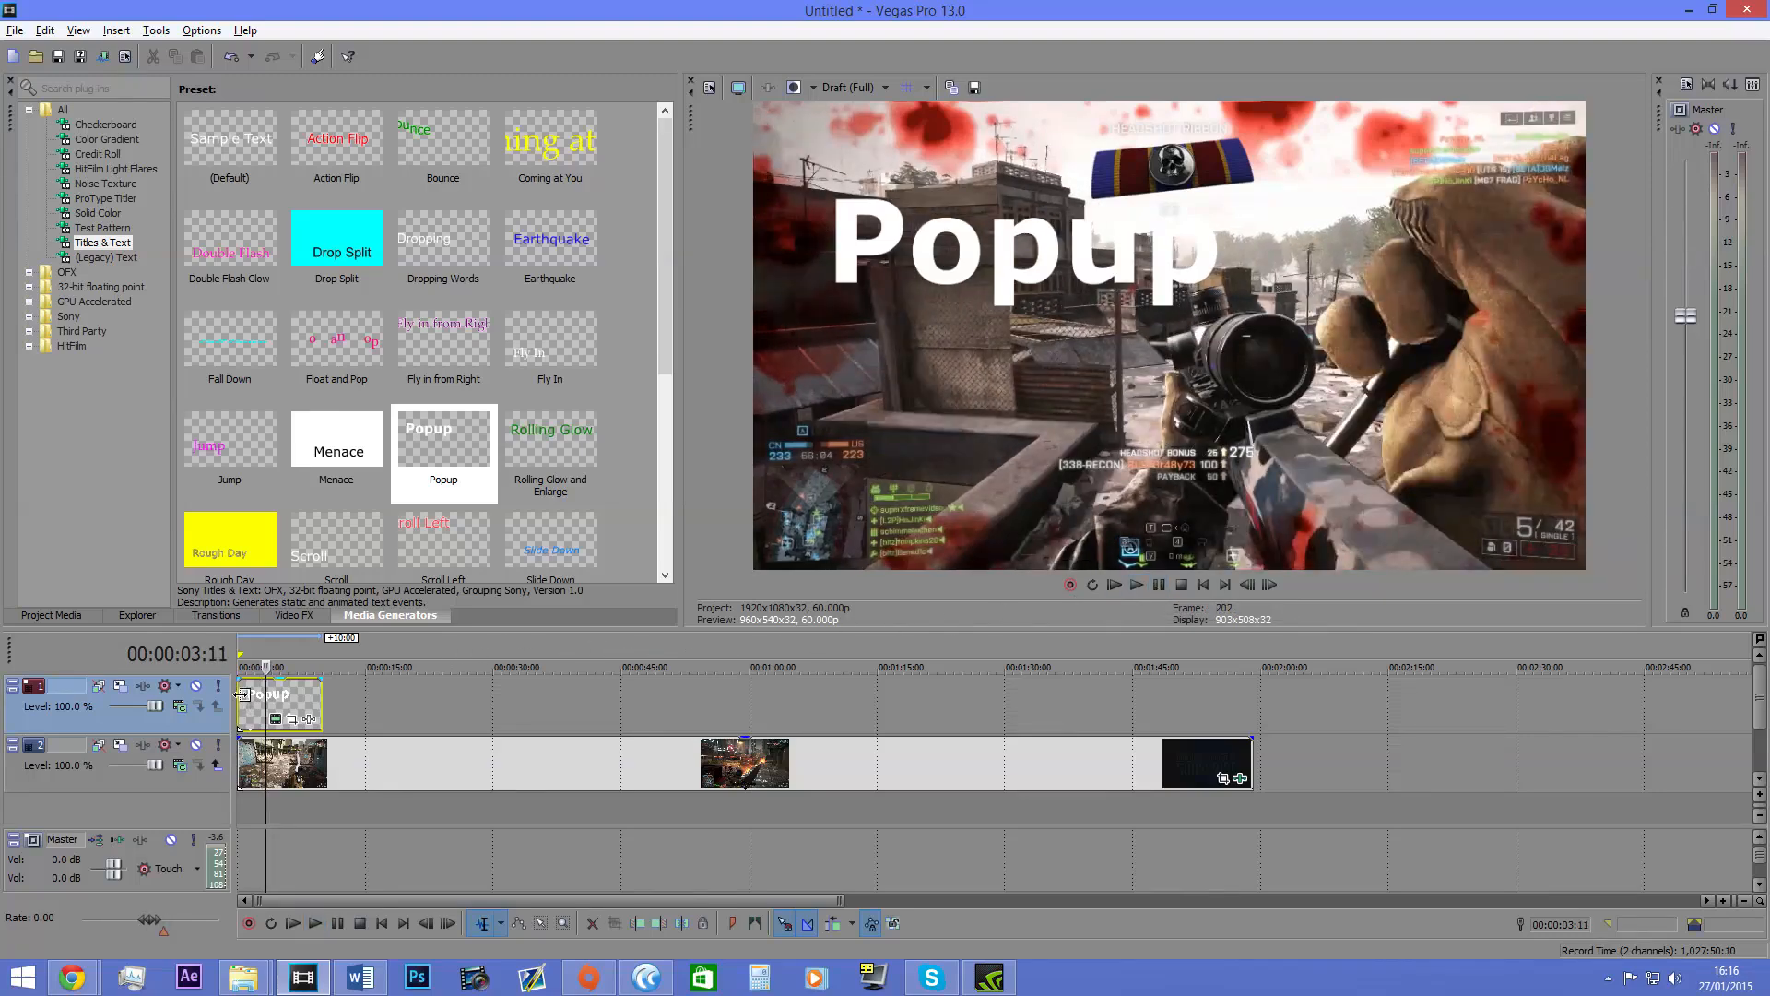
Step: Place the playhead at 00:00:04:19 and shorten the Popup title to end there
click(316, 754)
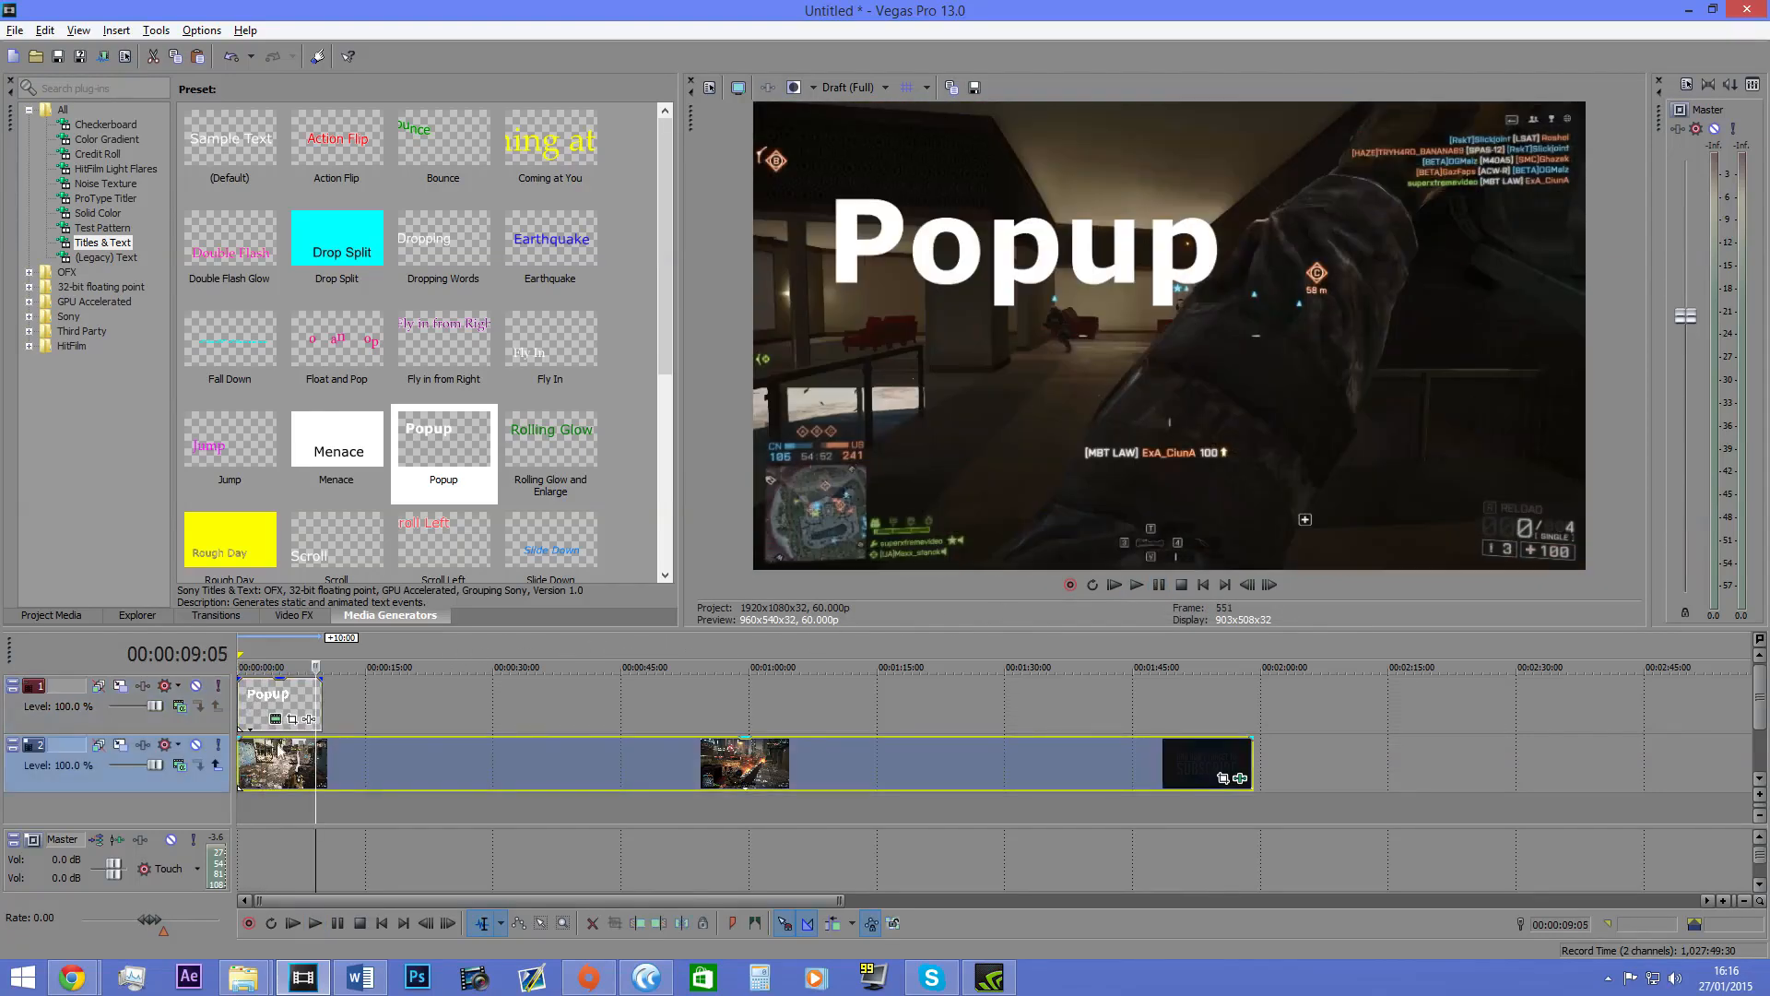
click(277, 743)
drag(320, 712, 277, 712)
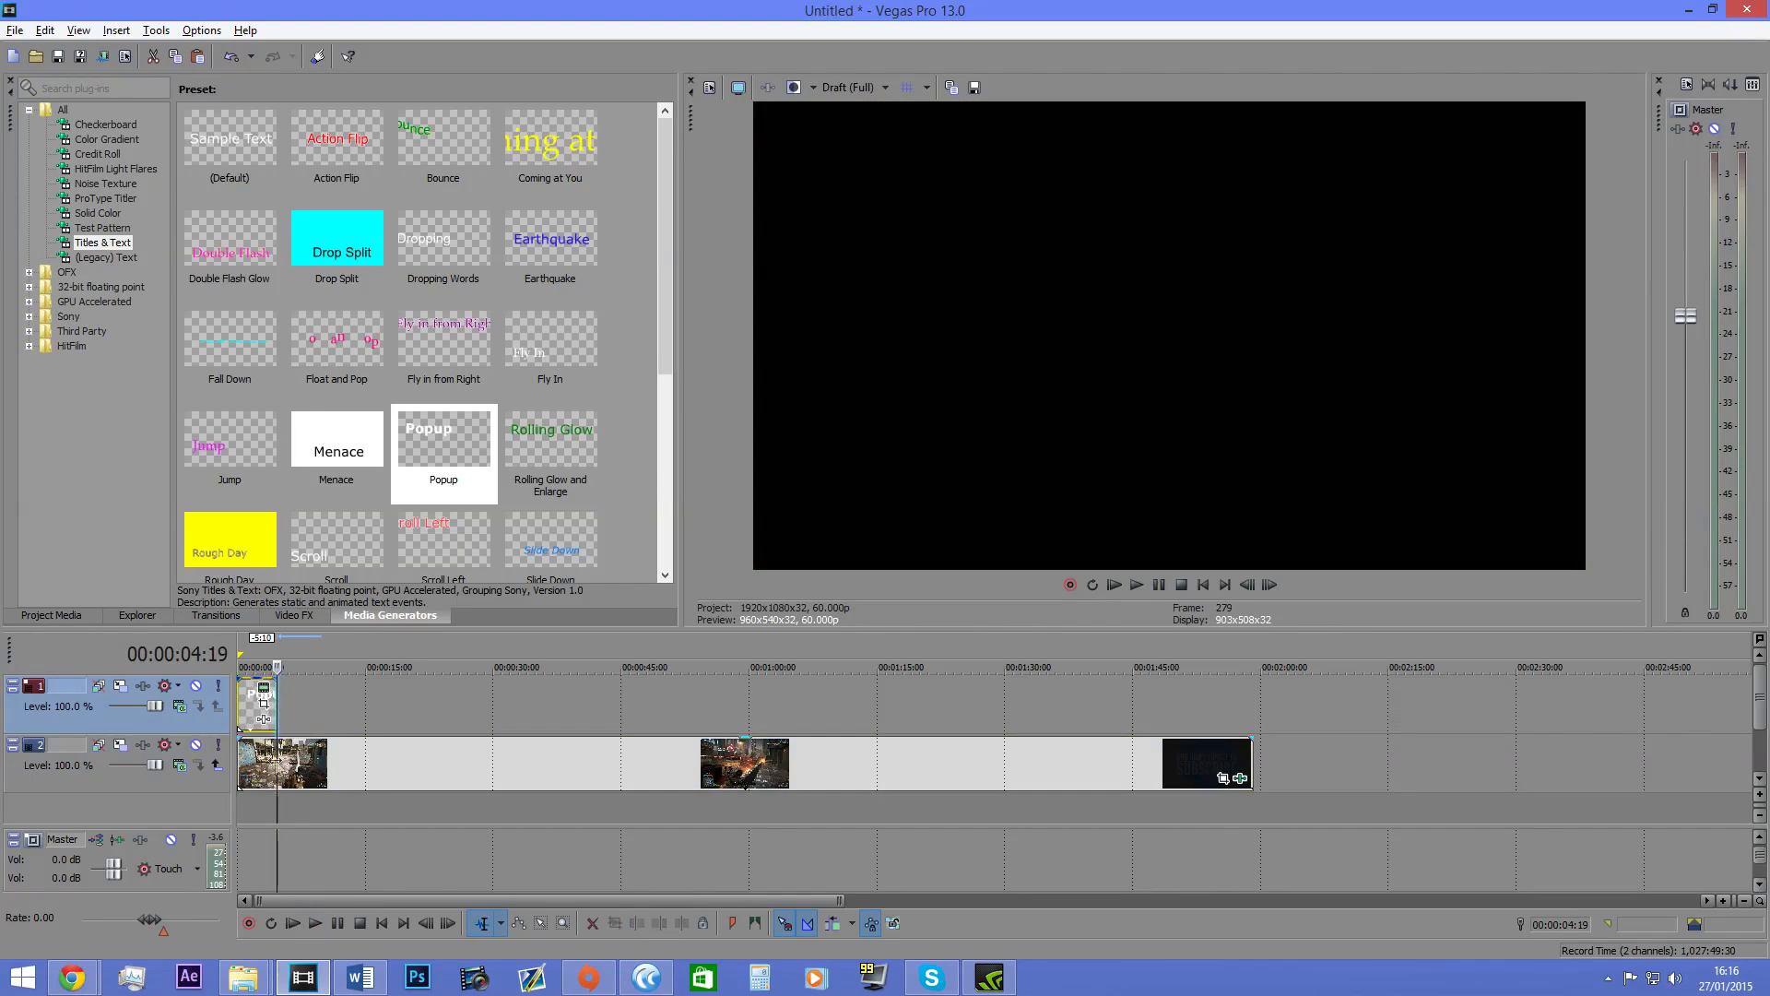
Step: Split the gameplay clip at 00:00:04:19, shift its second part along to leave a gap, and return the playhead to the start
key(s)
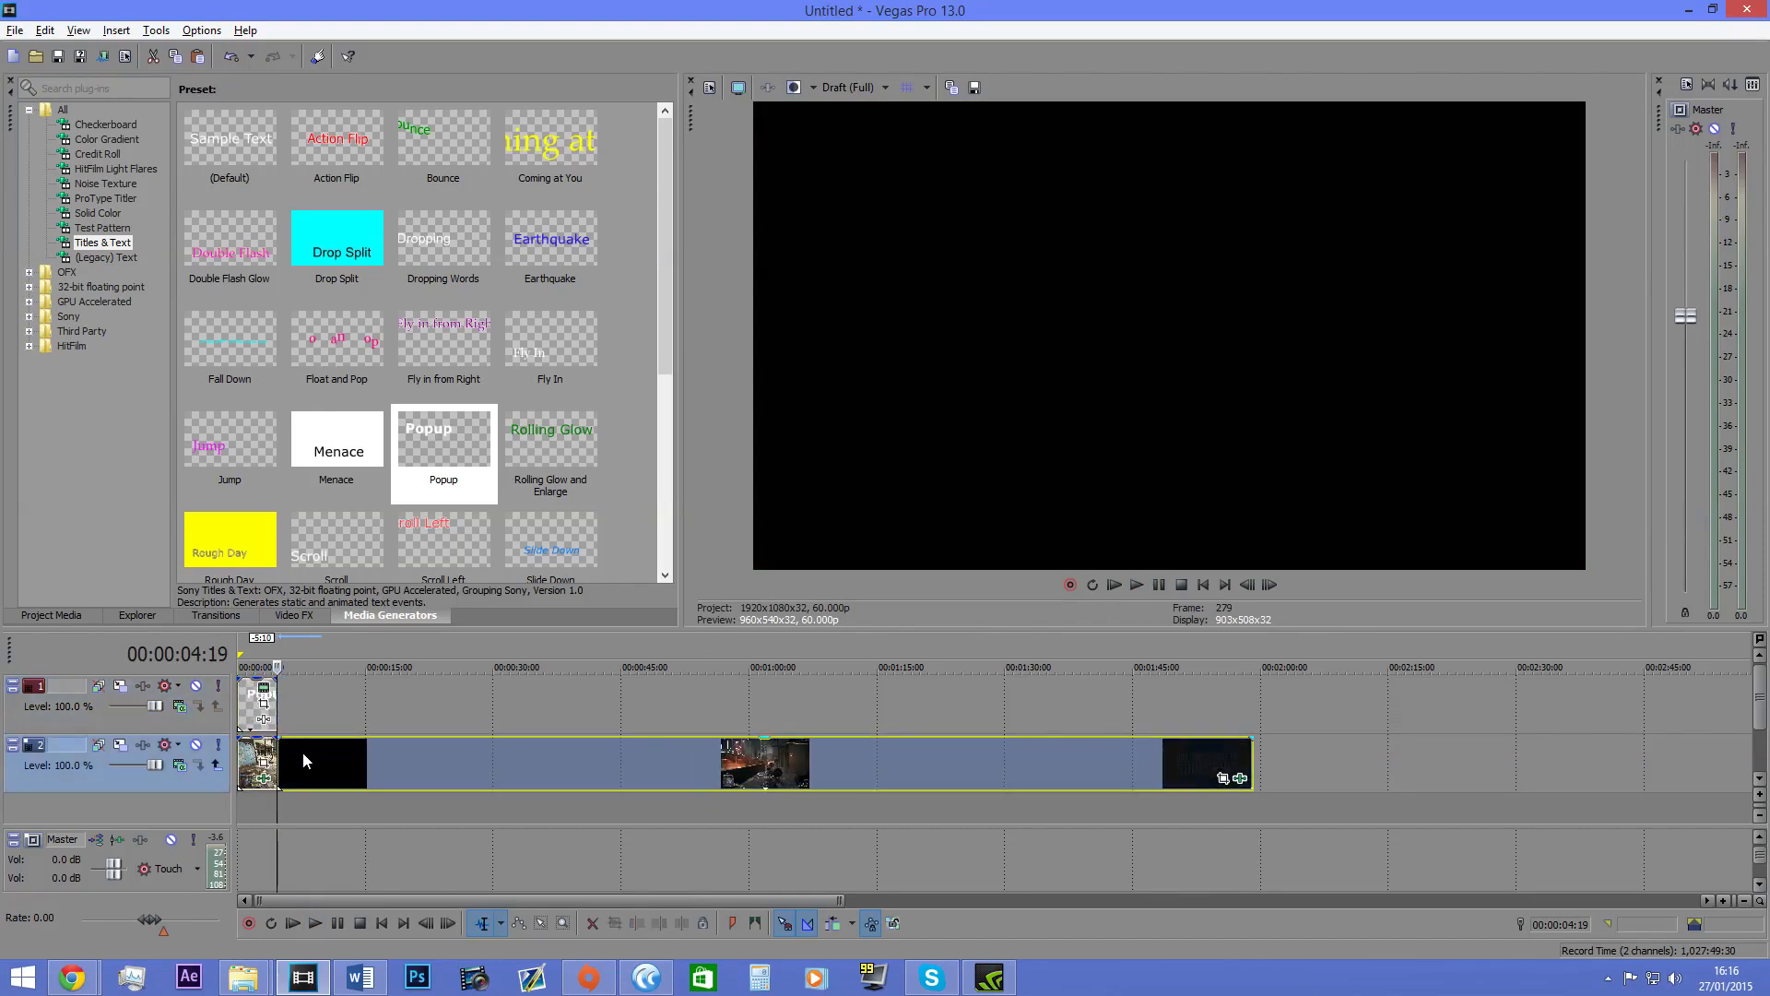
drag(303, 753, 334, 762)
click(274, 742)
click(243, 743)
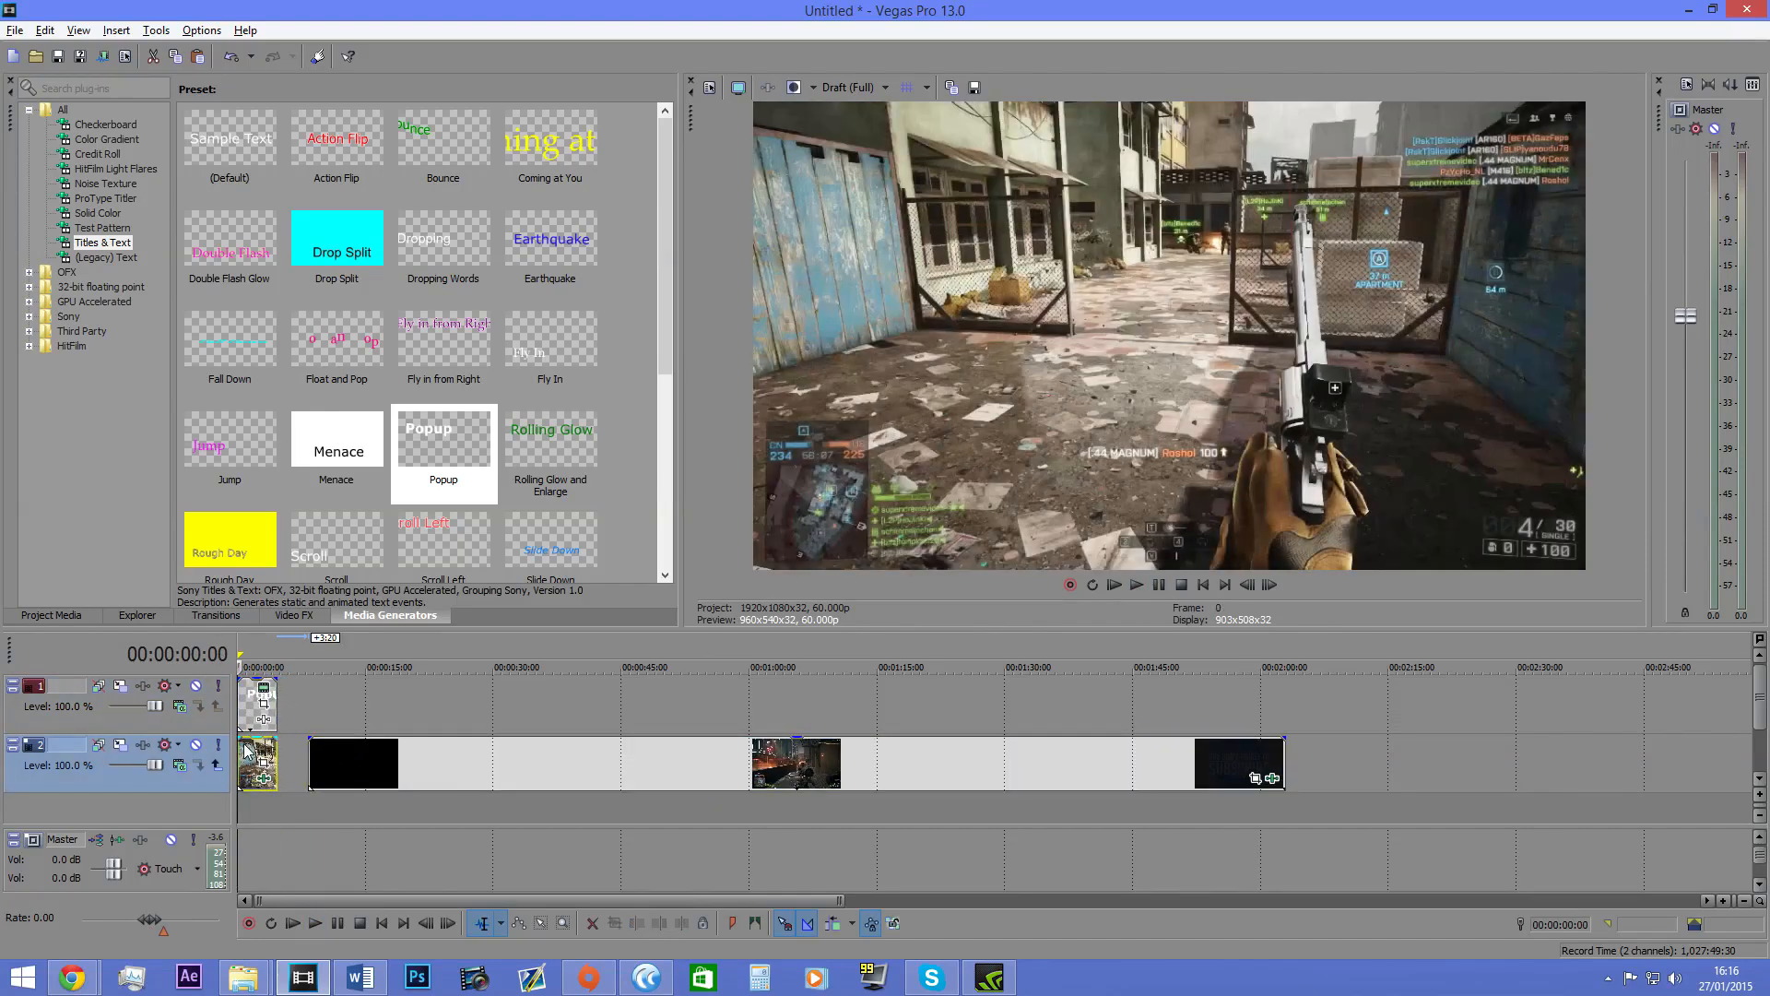
Step: Try the Defocus preset Circle, Moderate Bloom on the first gameplay clip, preview it briefly, and undo it
click(291, 616)
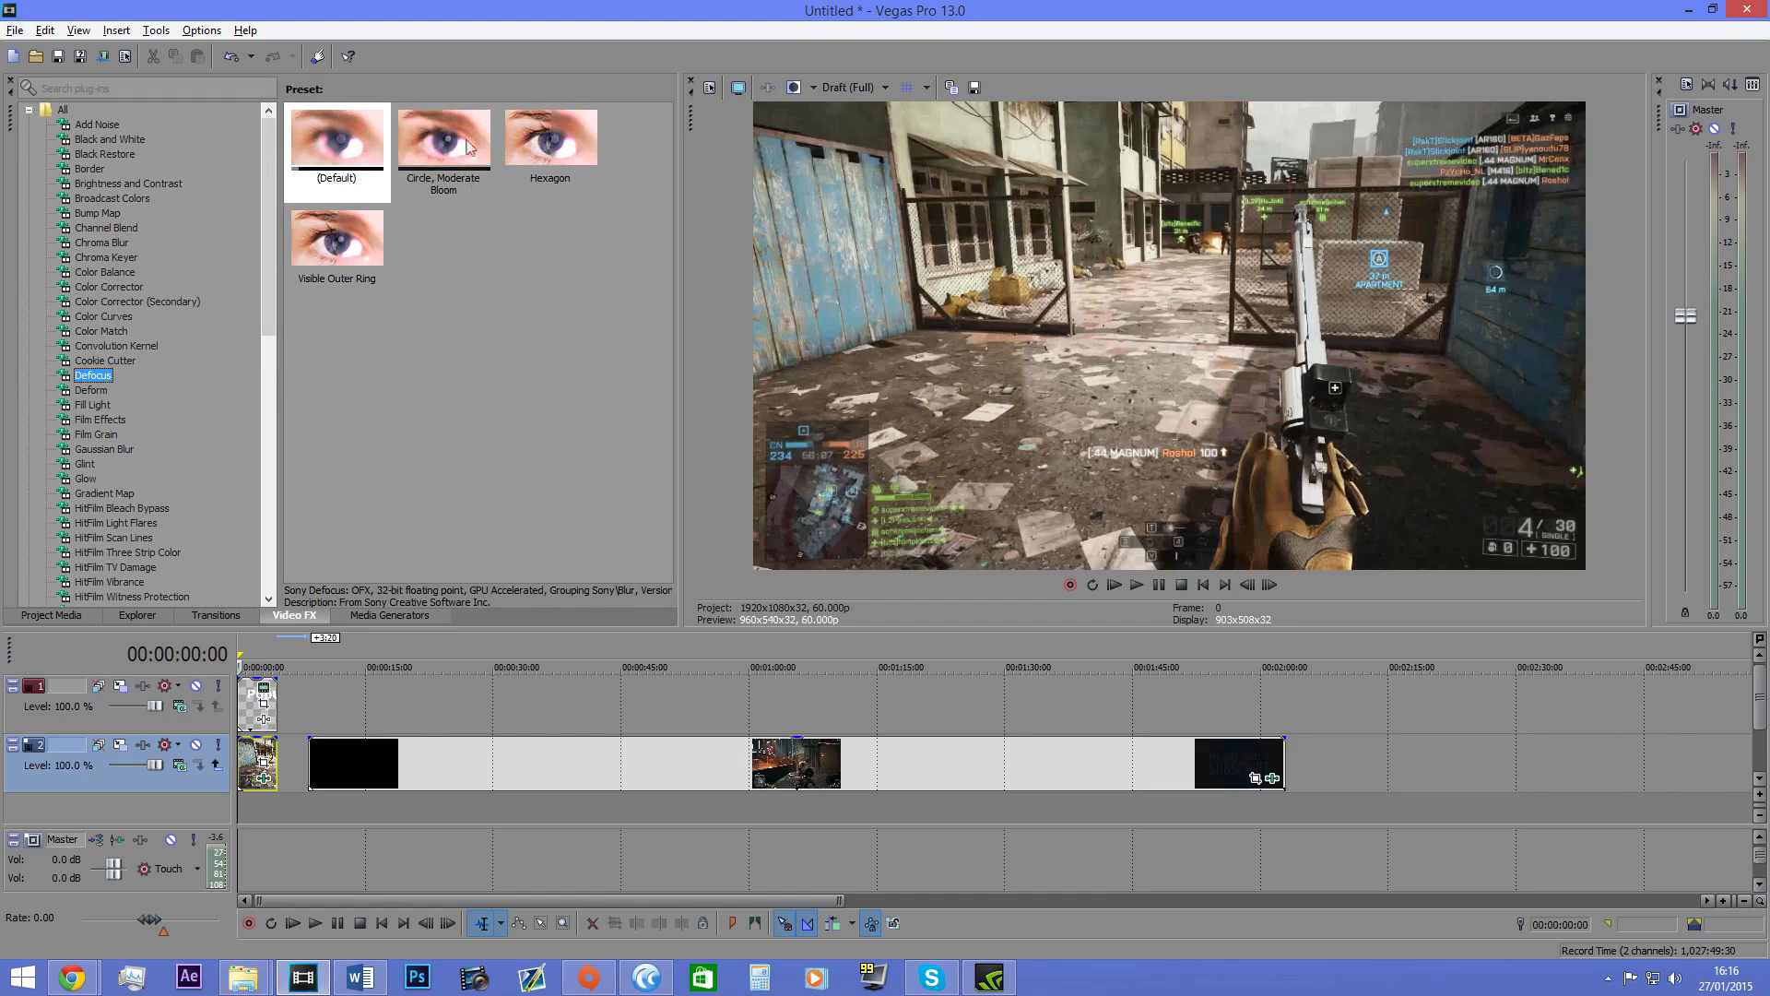
drag(461, 147, 265, 751)
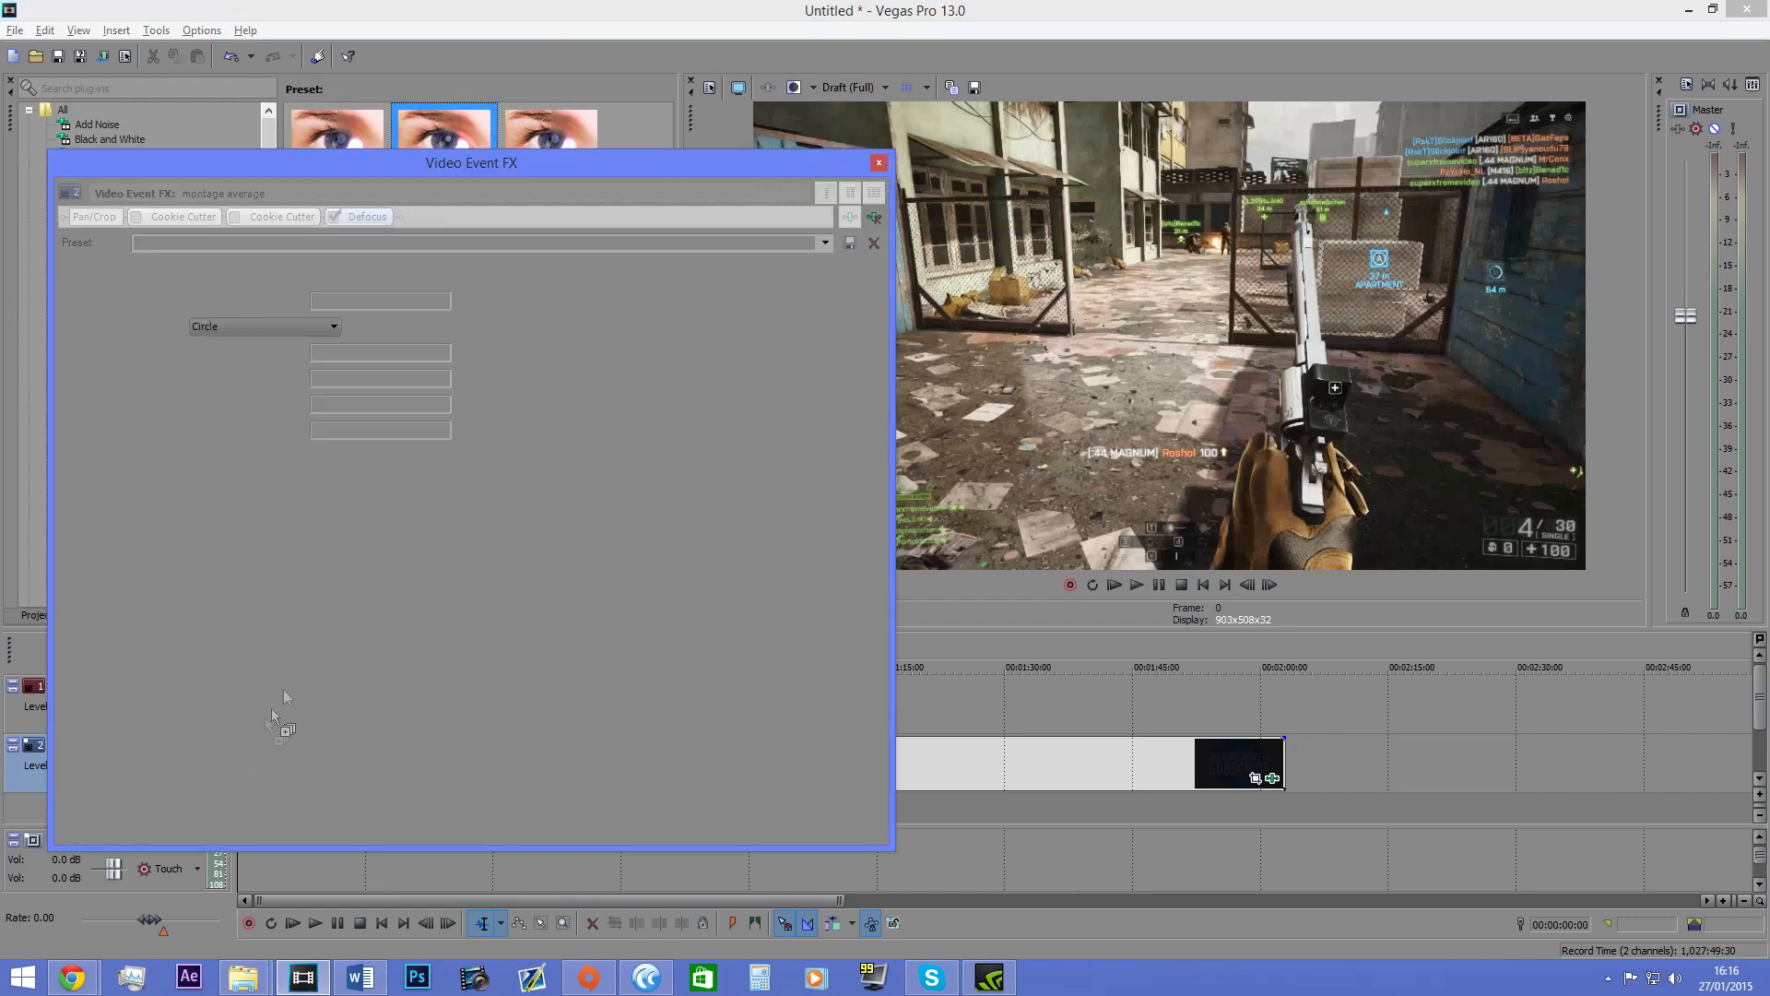
click(879, 166)
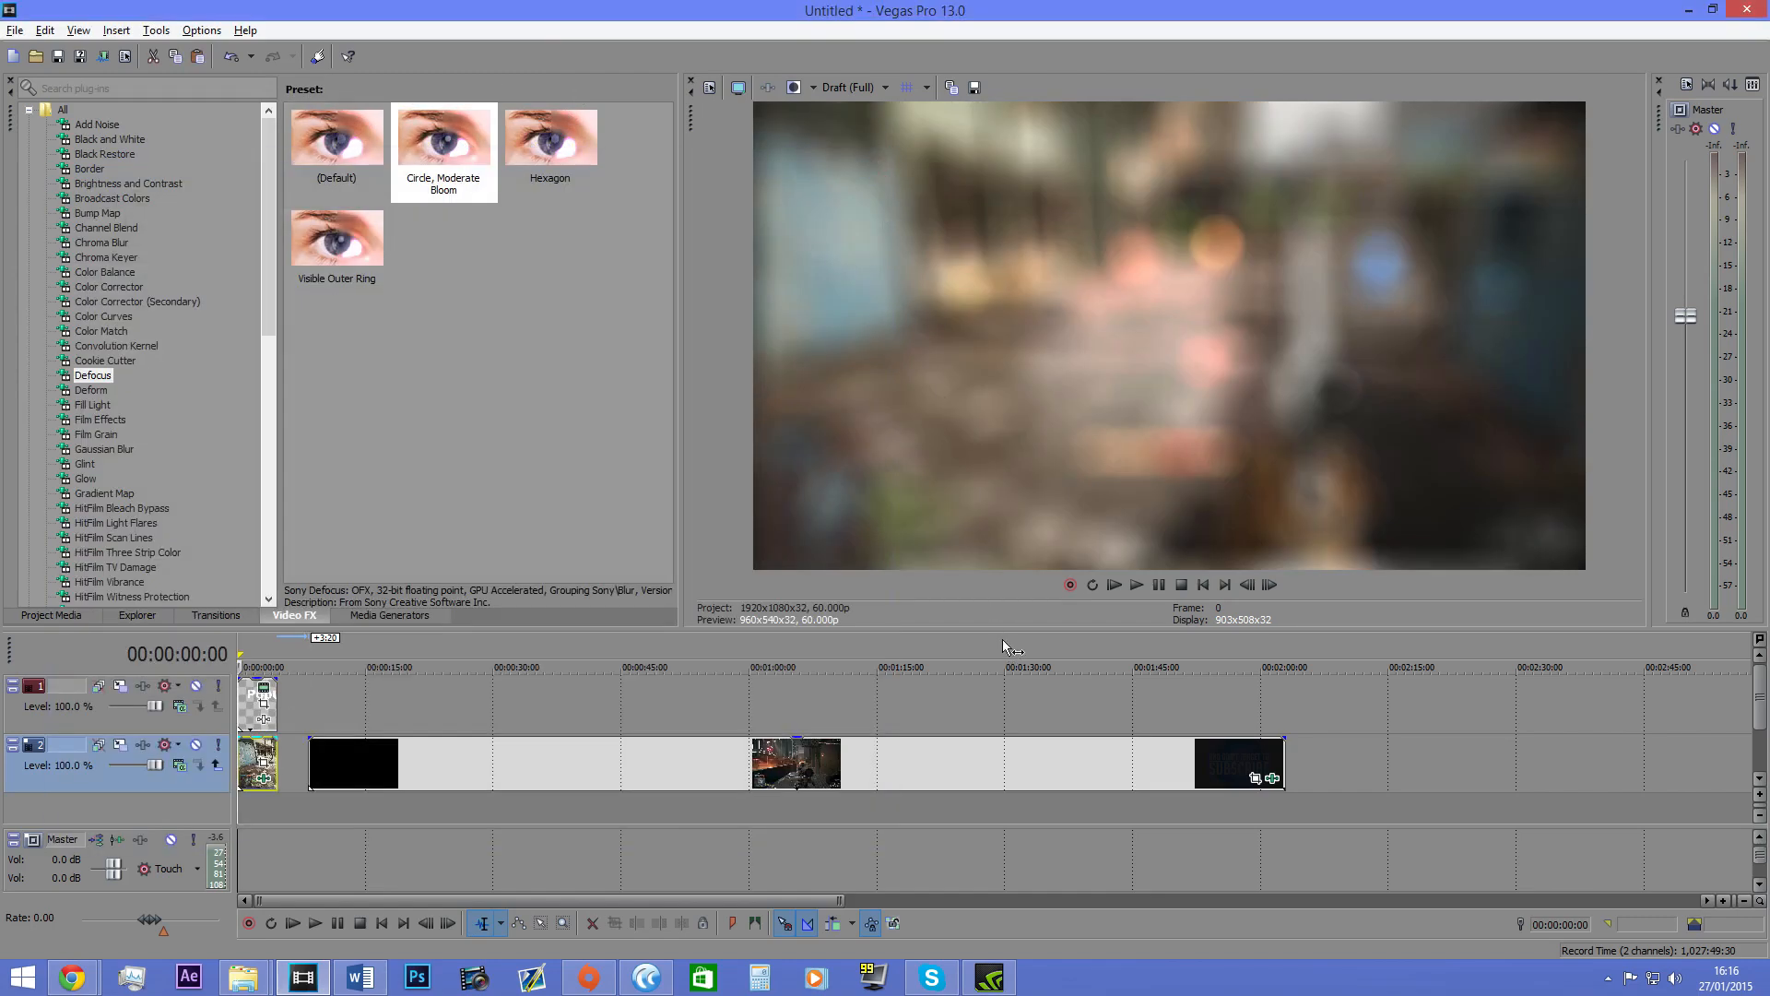
click(1137, 584)
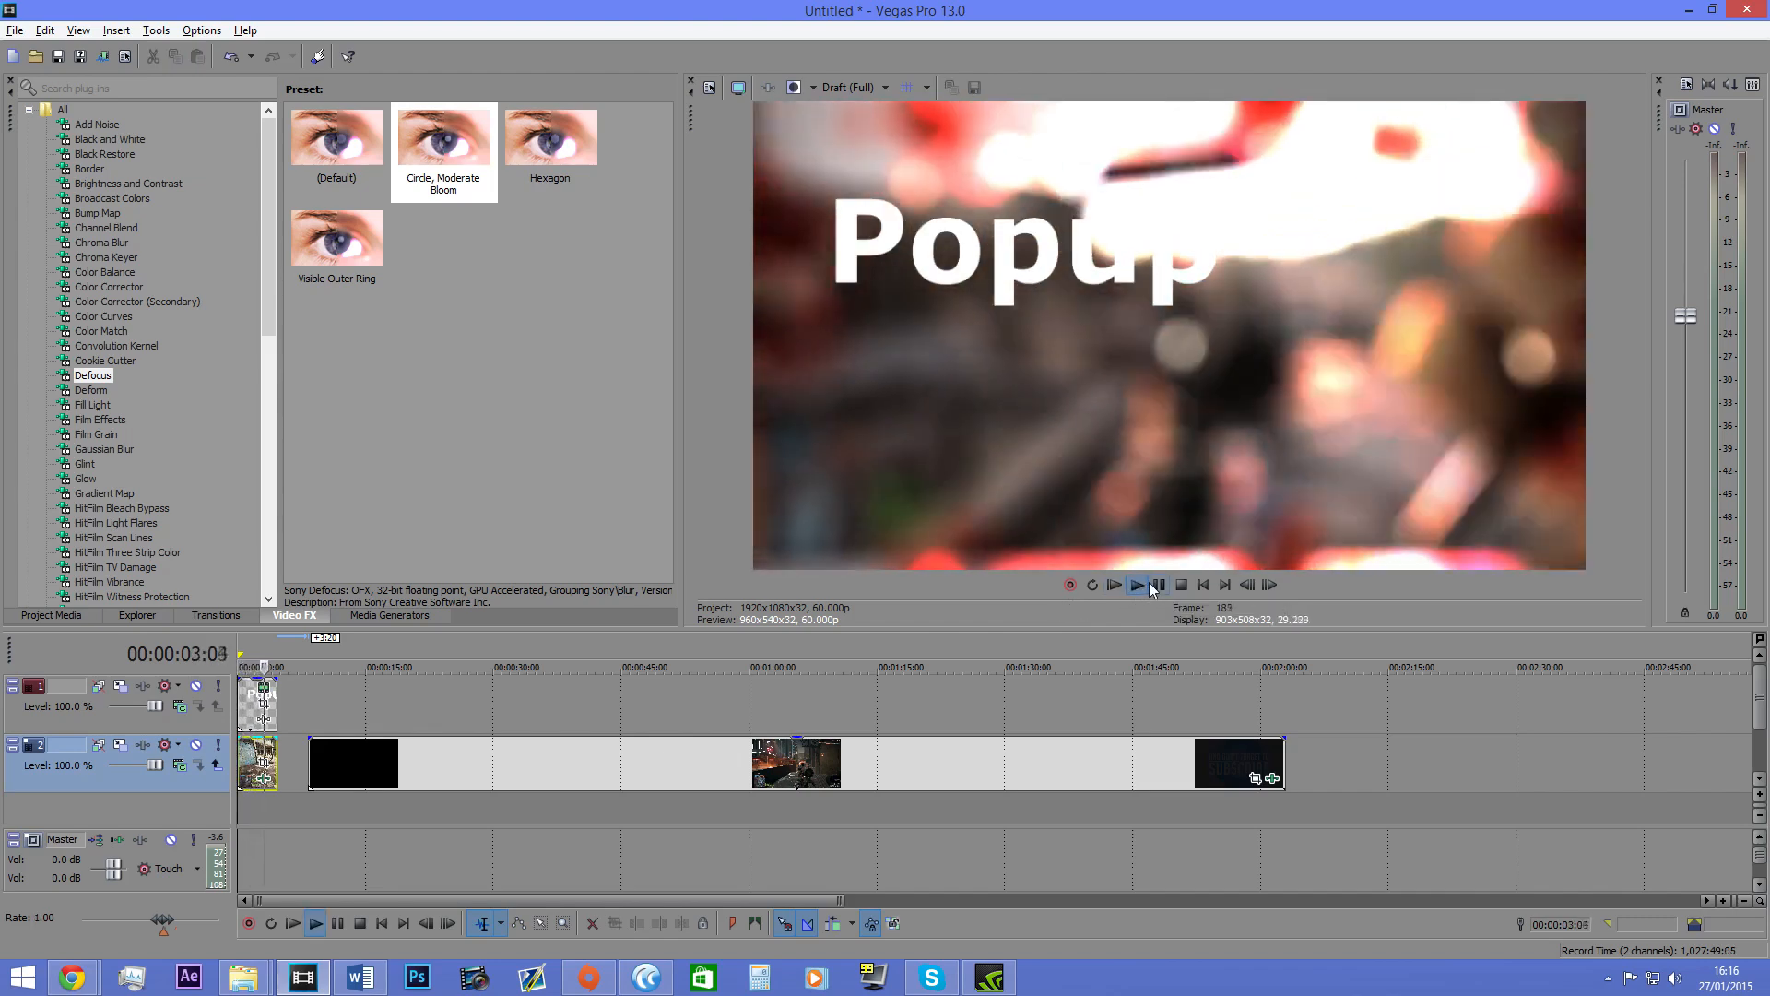
click(1157, 585)
key(ctrl+z)
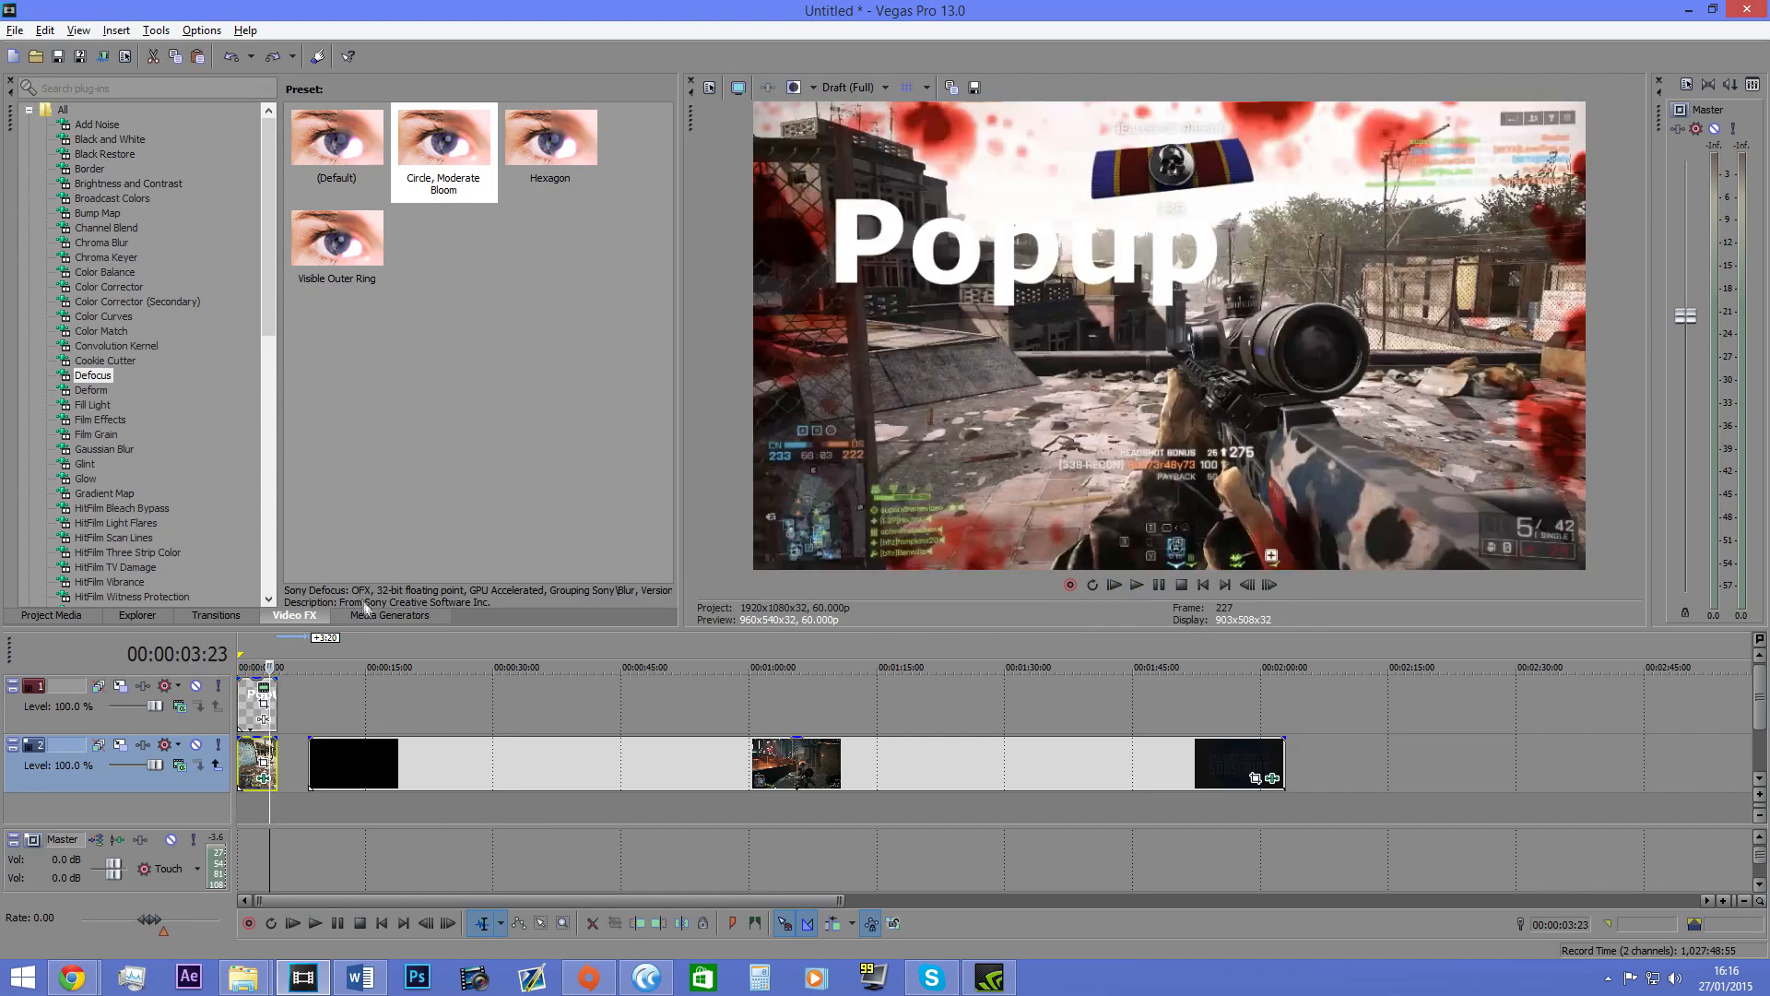
Step: Apply Gaussian Blur's Medium Blur preset to the first gameplay clip, switch it off, and add the Light Blur preset instead
click(104, 448)
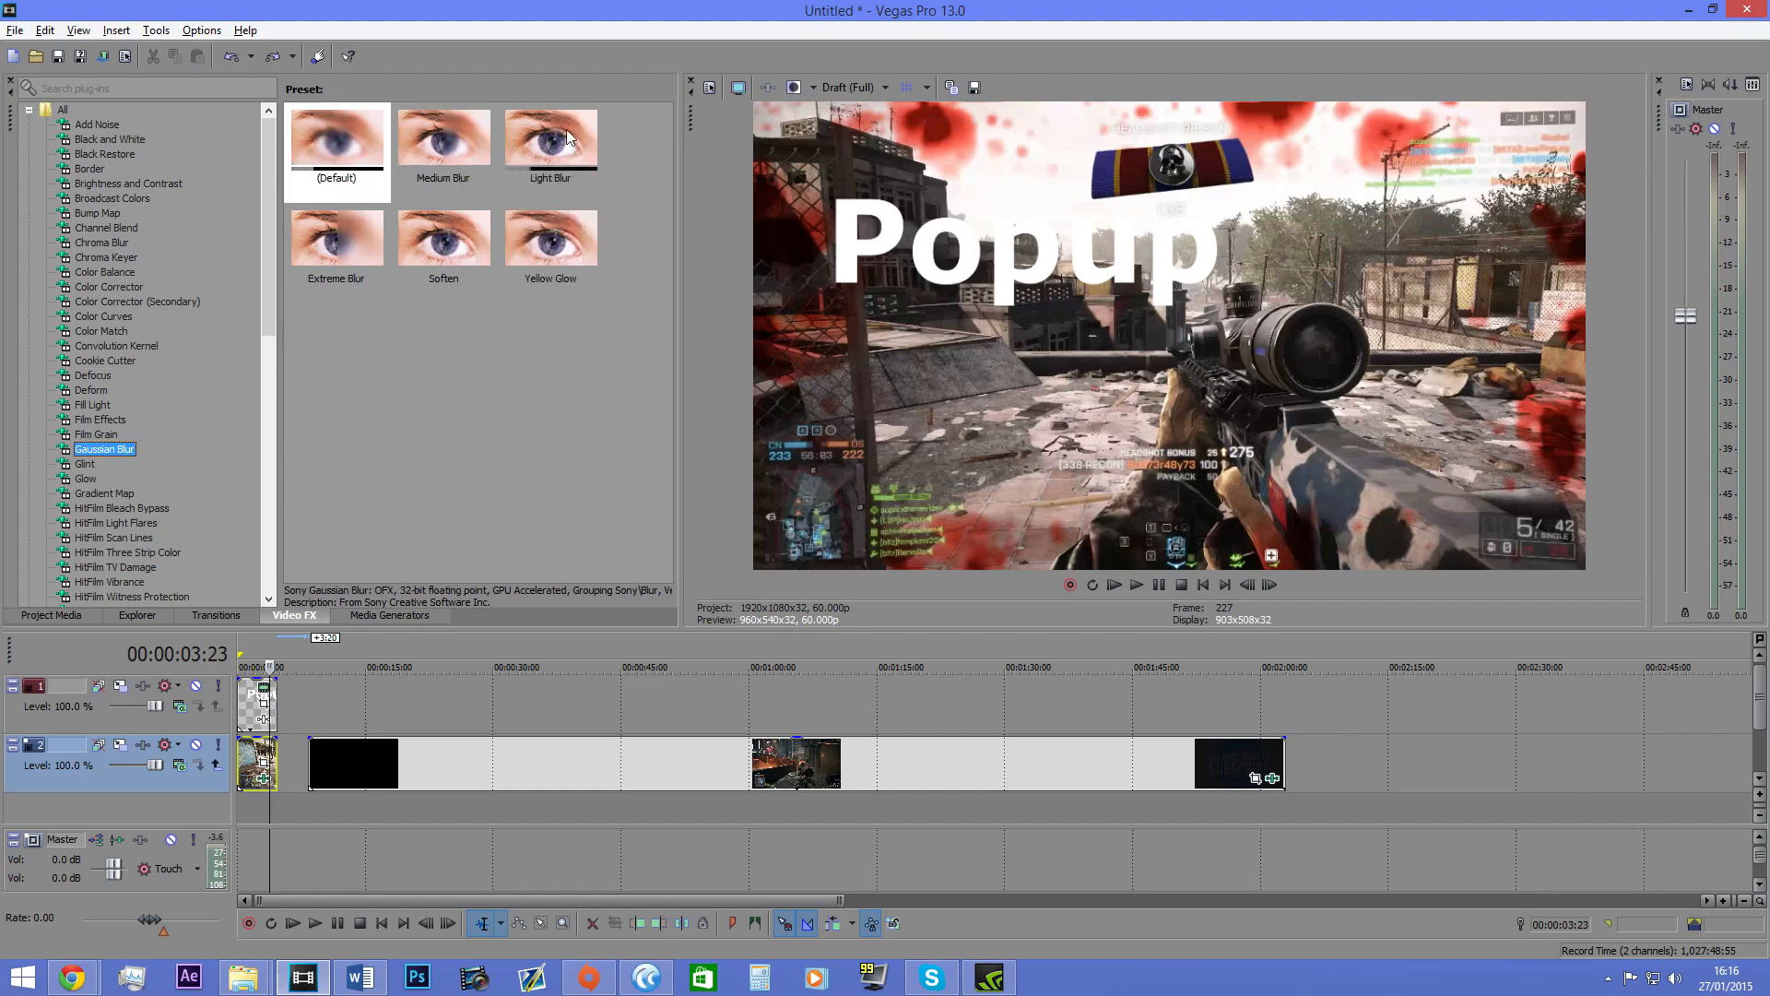
drag(506, 140, 248, 745)
click(334, 217)
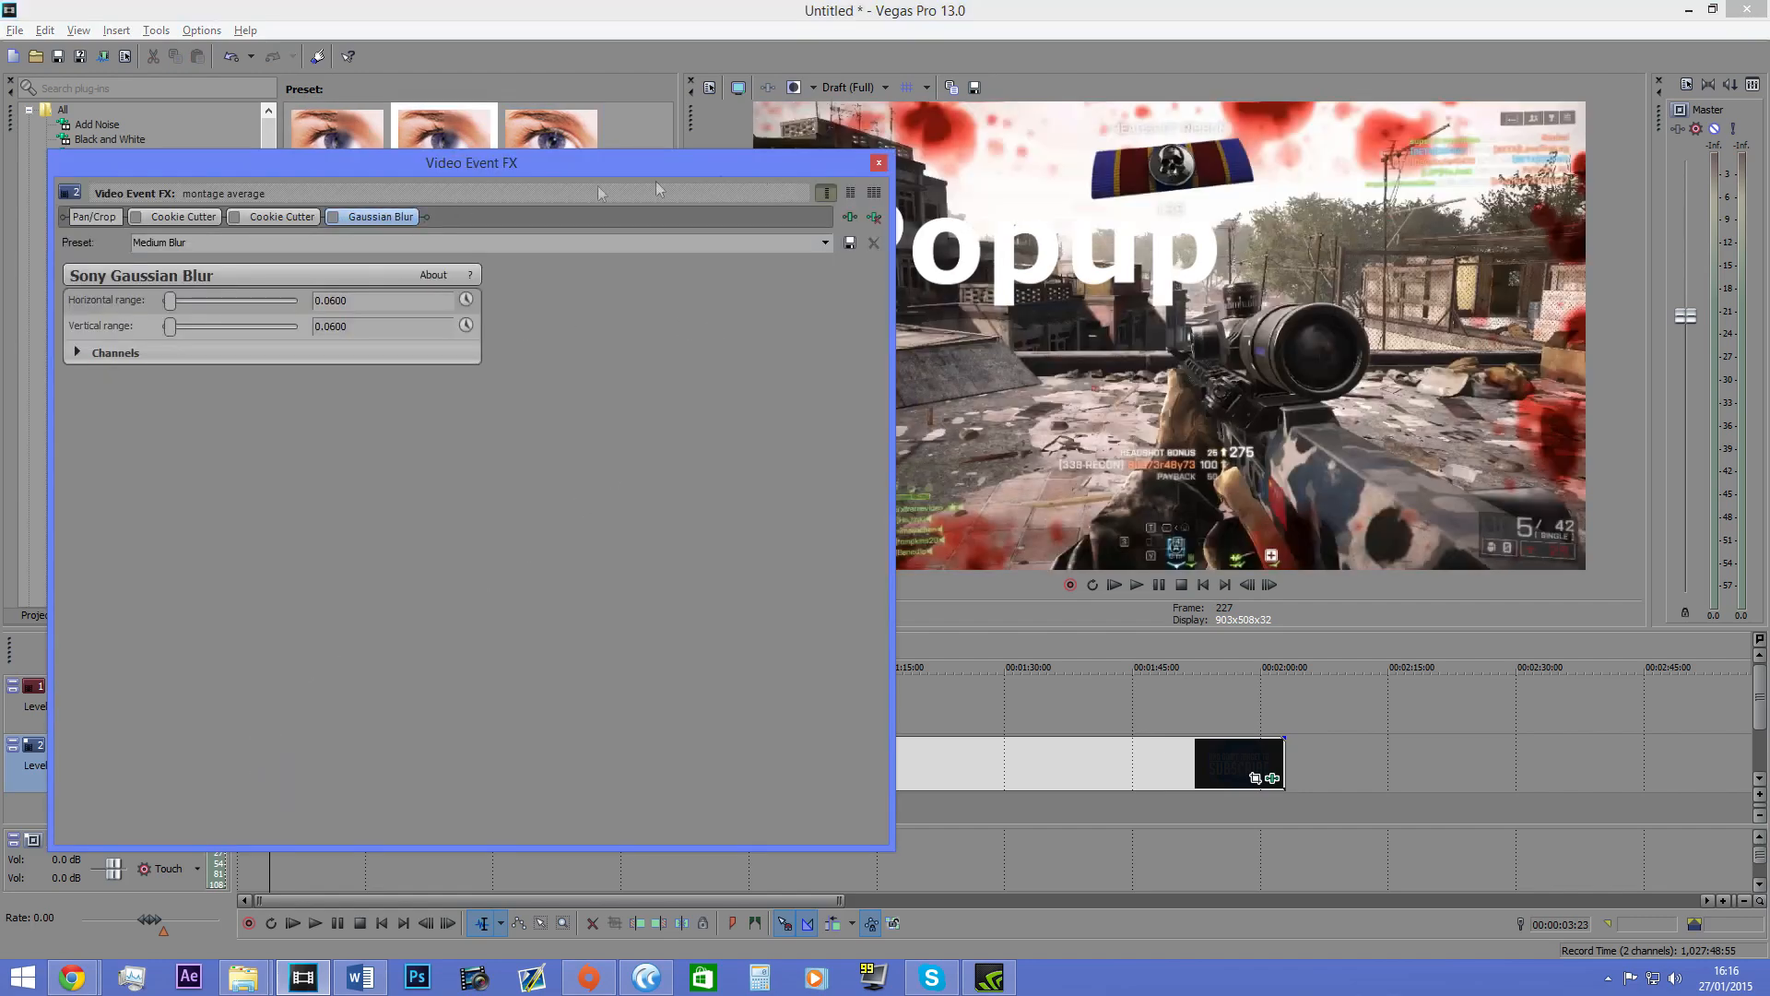
click(878, 163)
drag(539, 152, 262, 760)
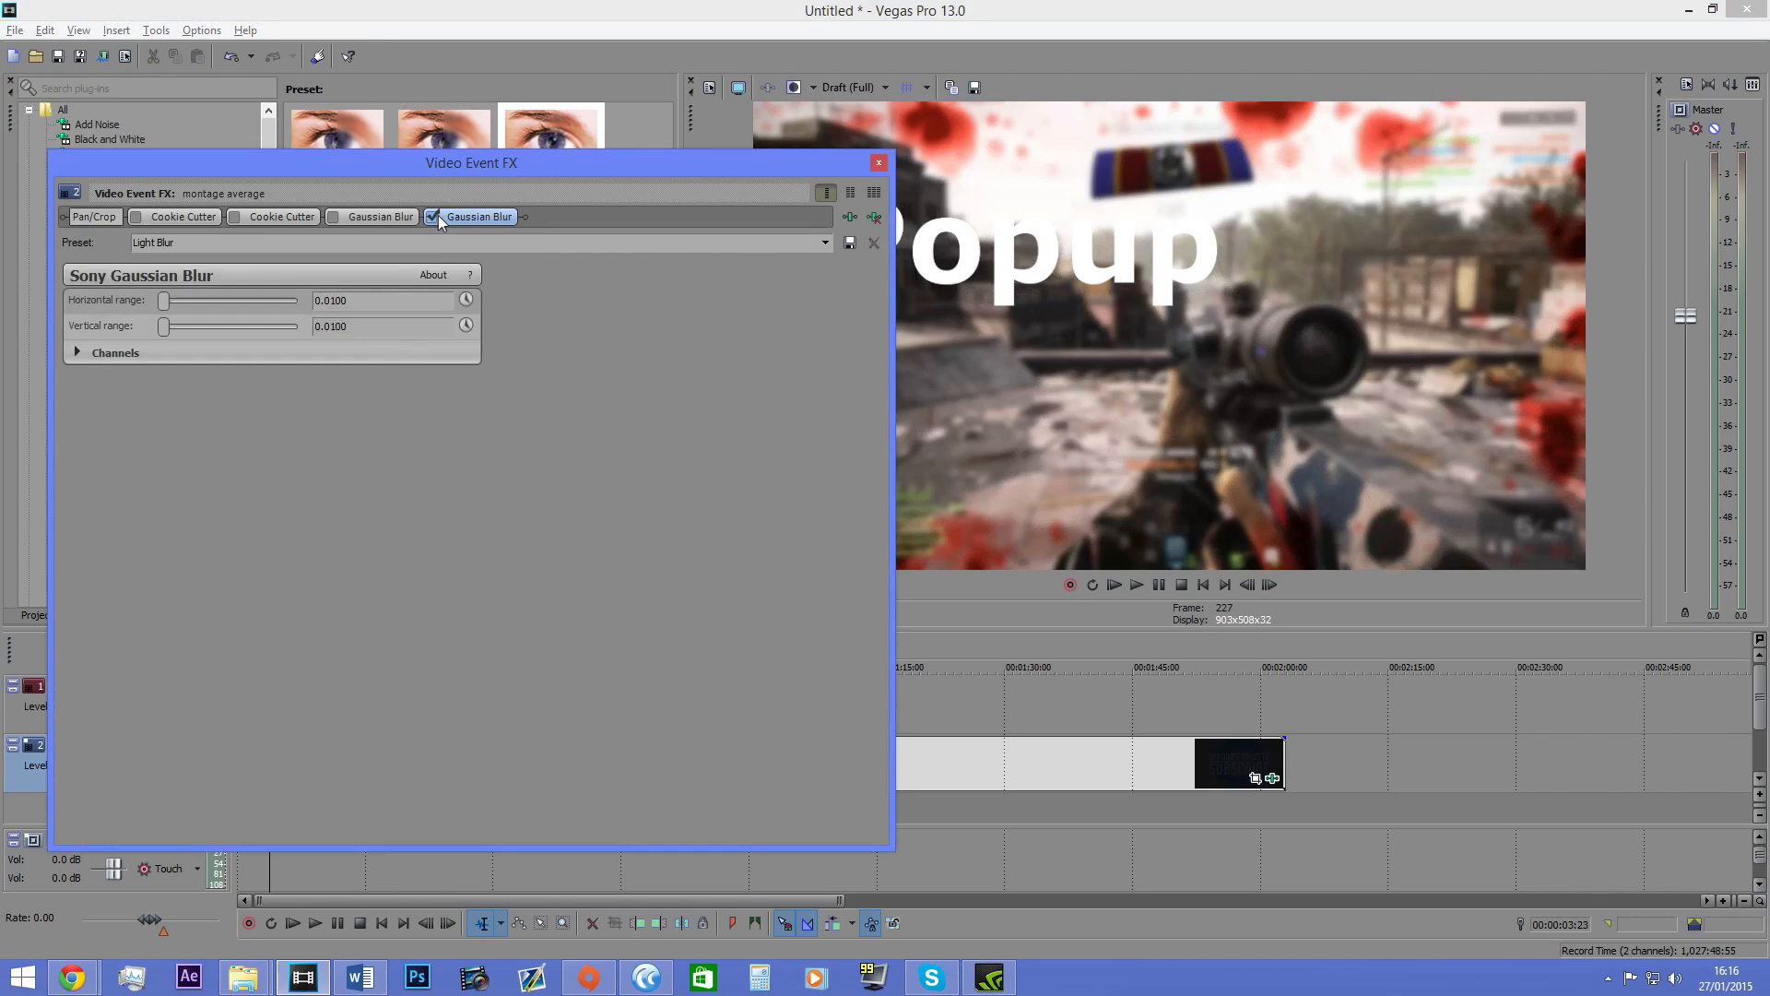
click(877, 163)
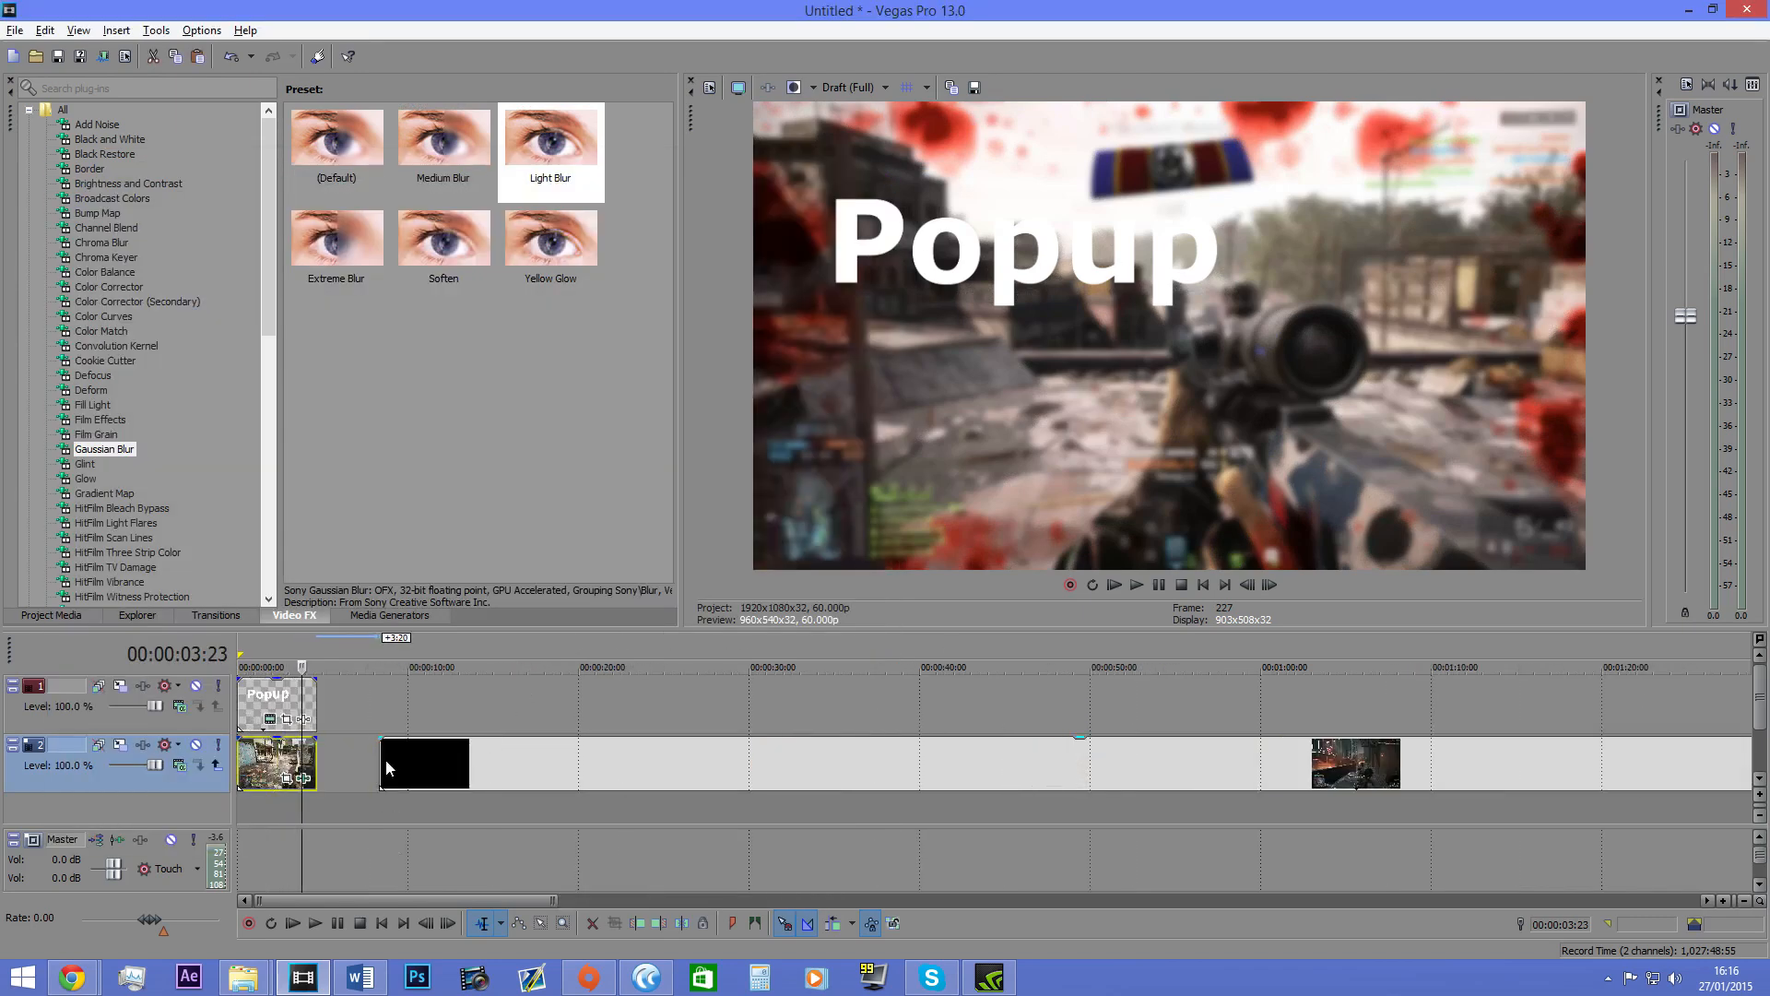
Step: Enlarge the timeline area and look through the video effect presets from Gaussian Blur to Light Rays
click(315, 702)
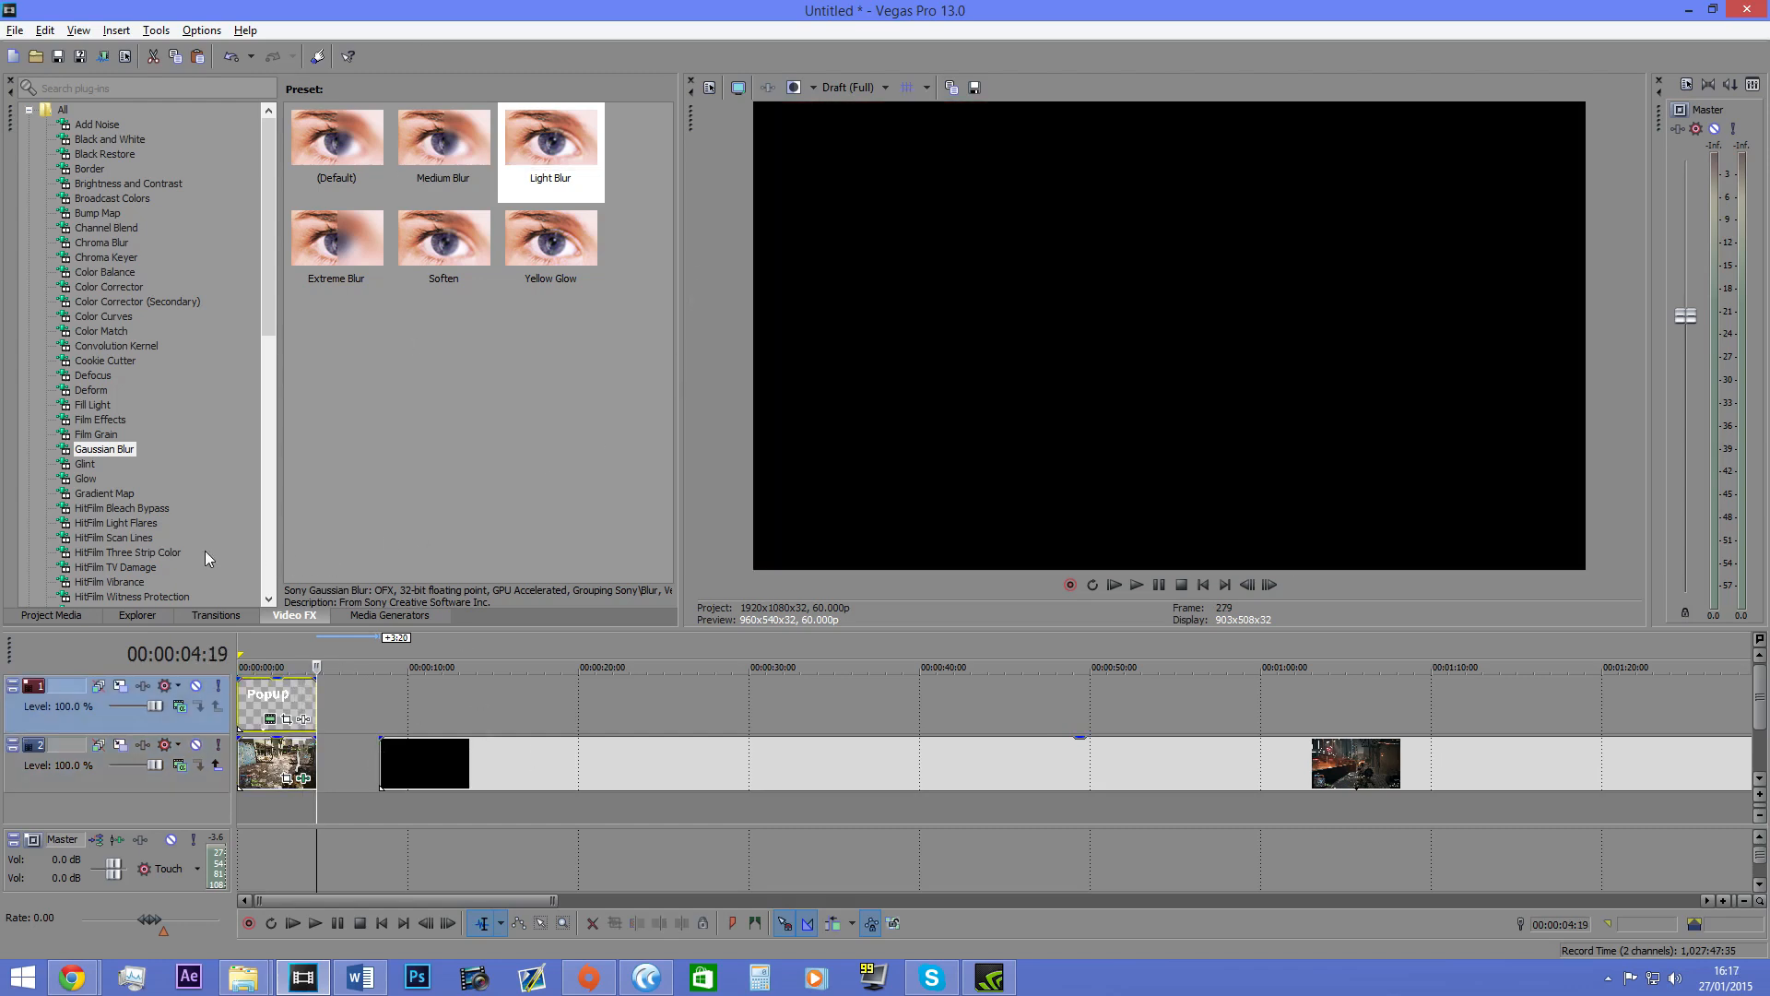
click(78, 478)
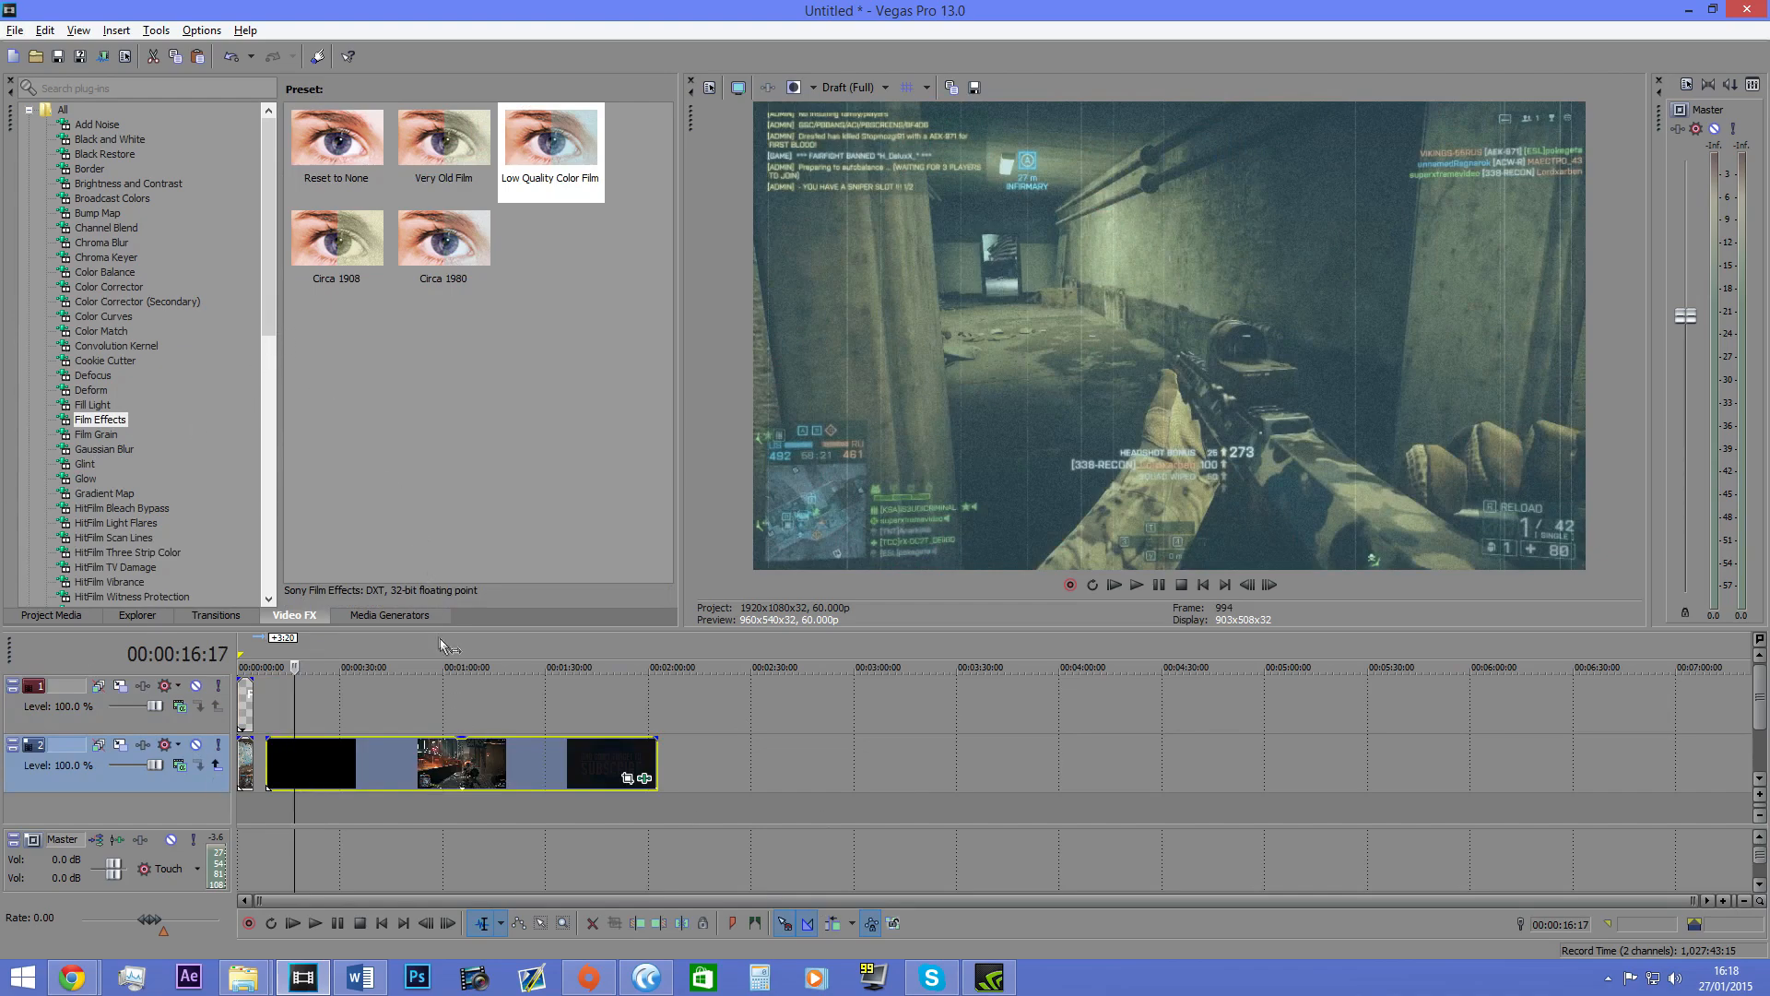
drag(433, 625, 433, 521)
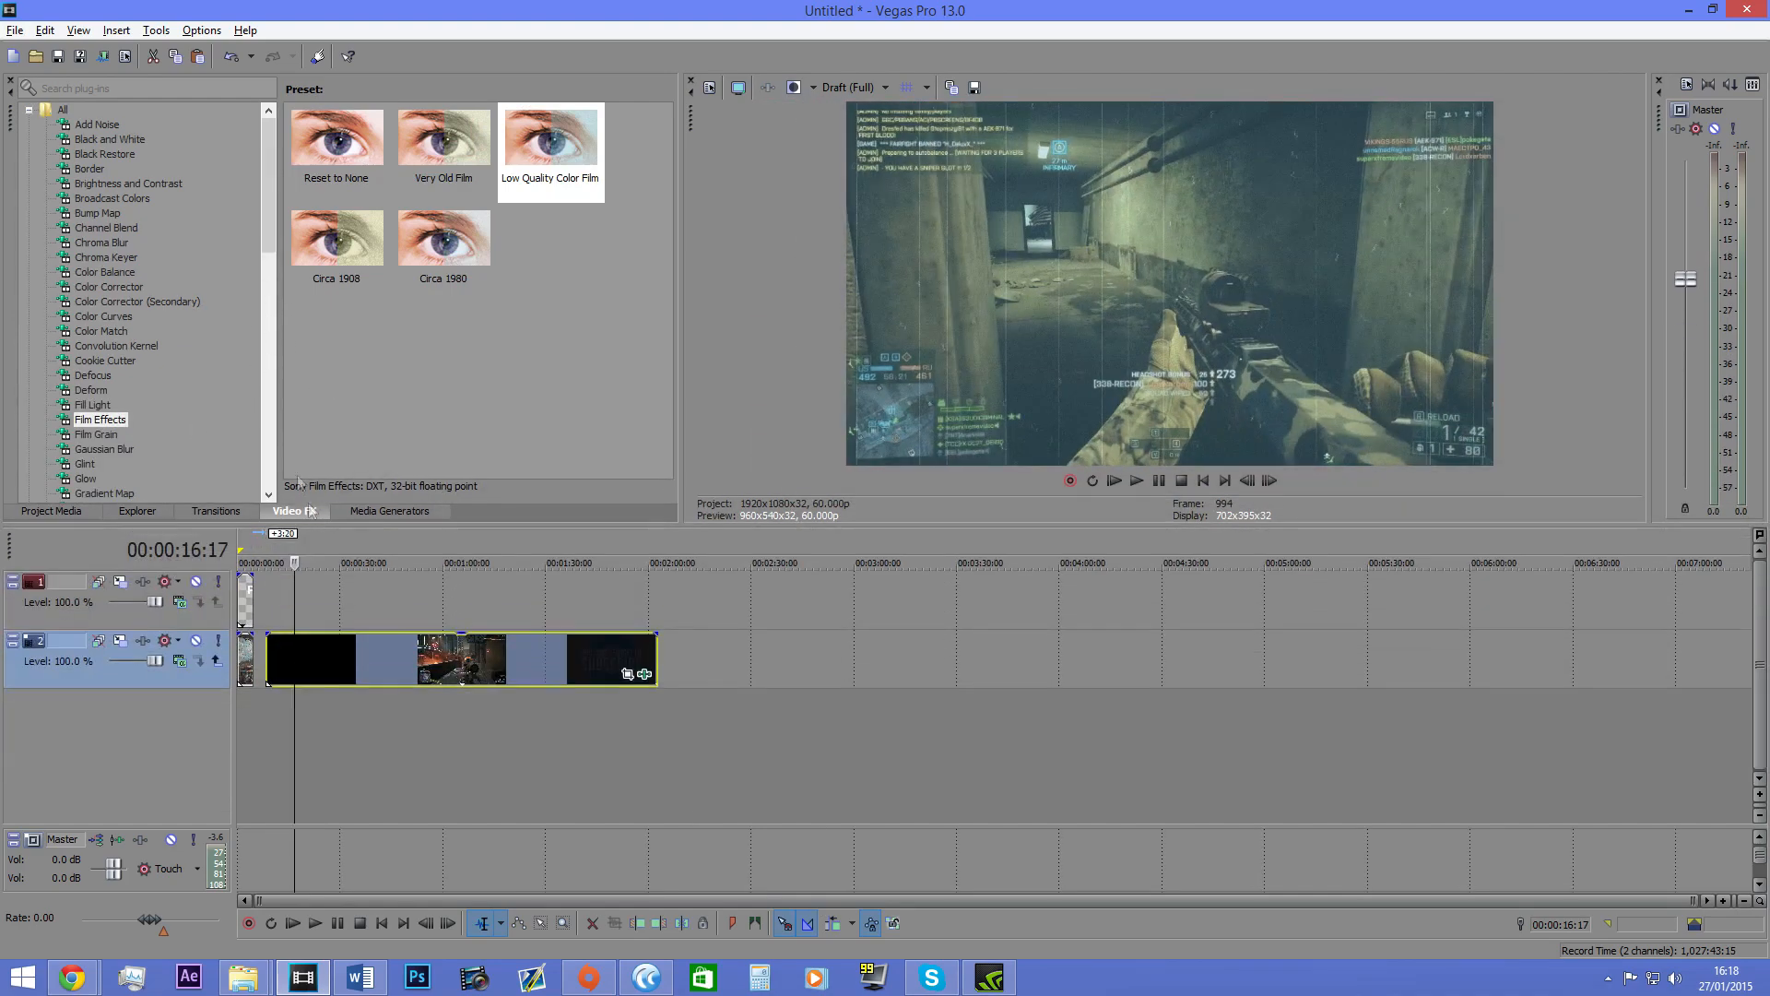
right_click(266, 238)
drag(265, 215, 266, 264)
click(96, 303)
click(100, 316)
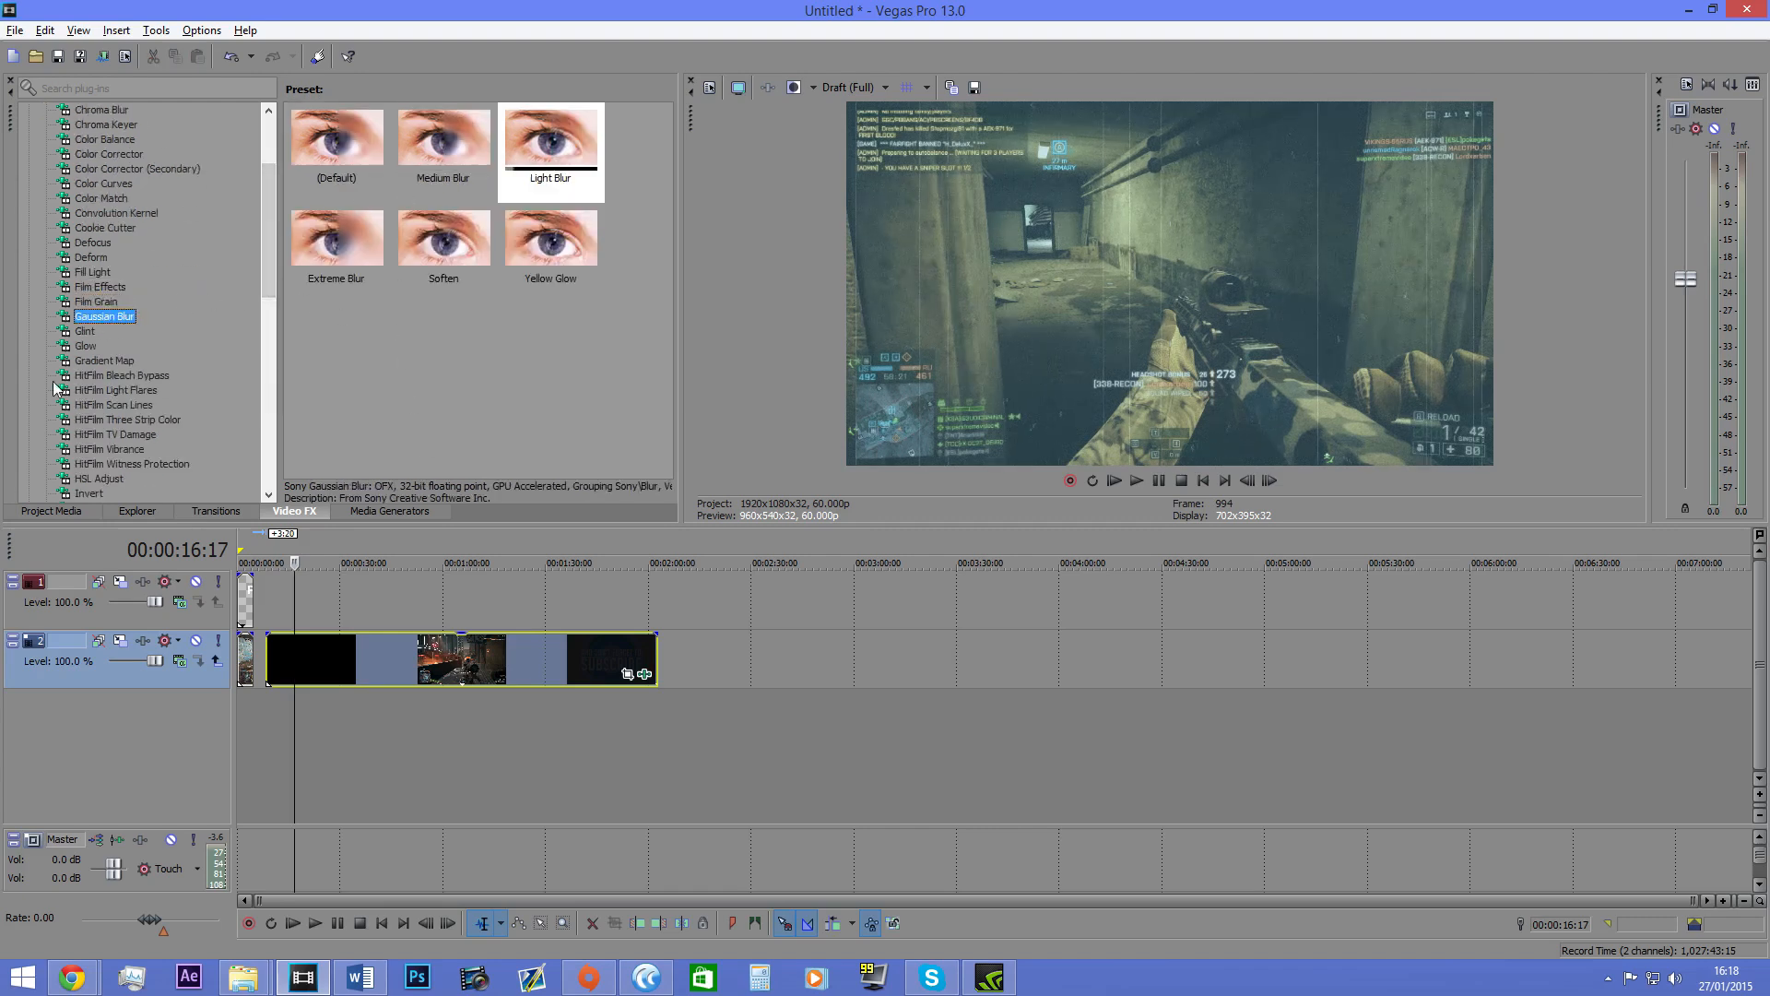
click(86, 346)
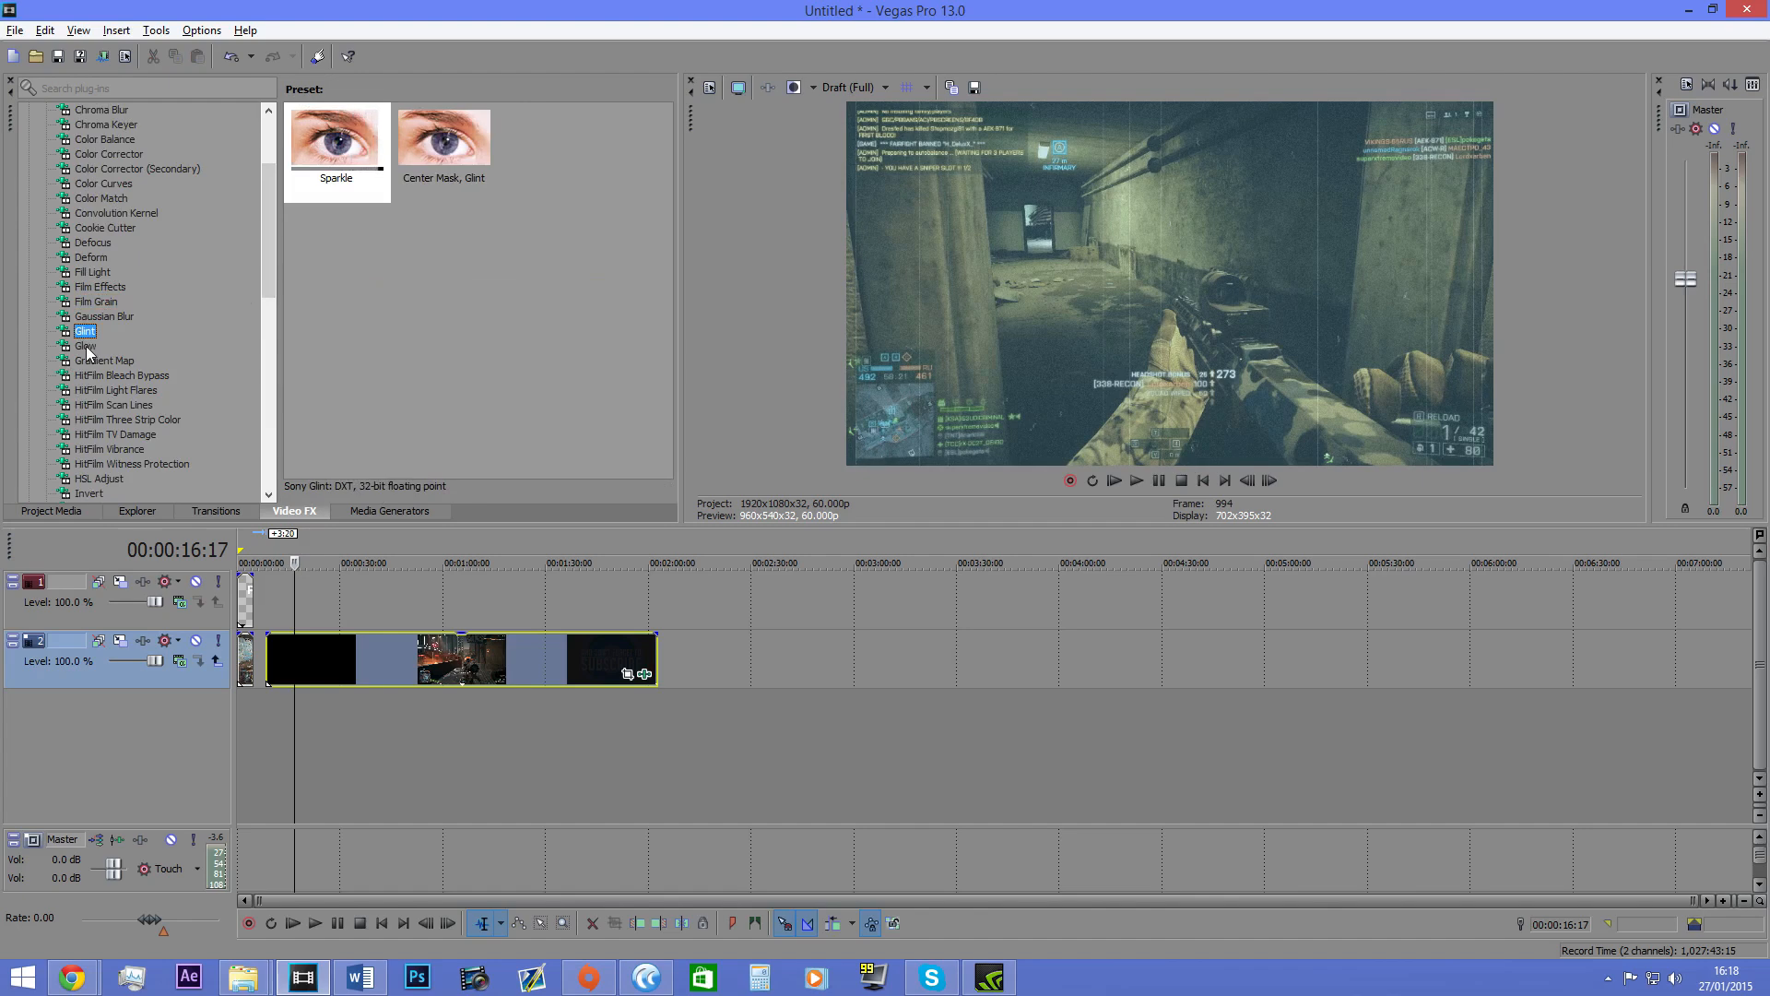
click(97, 374)
scroll(129, 313, down, 2)
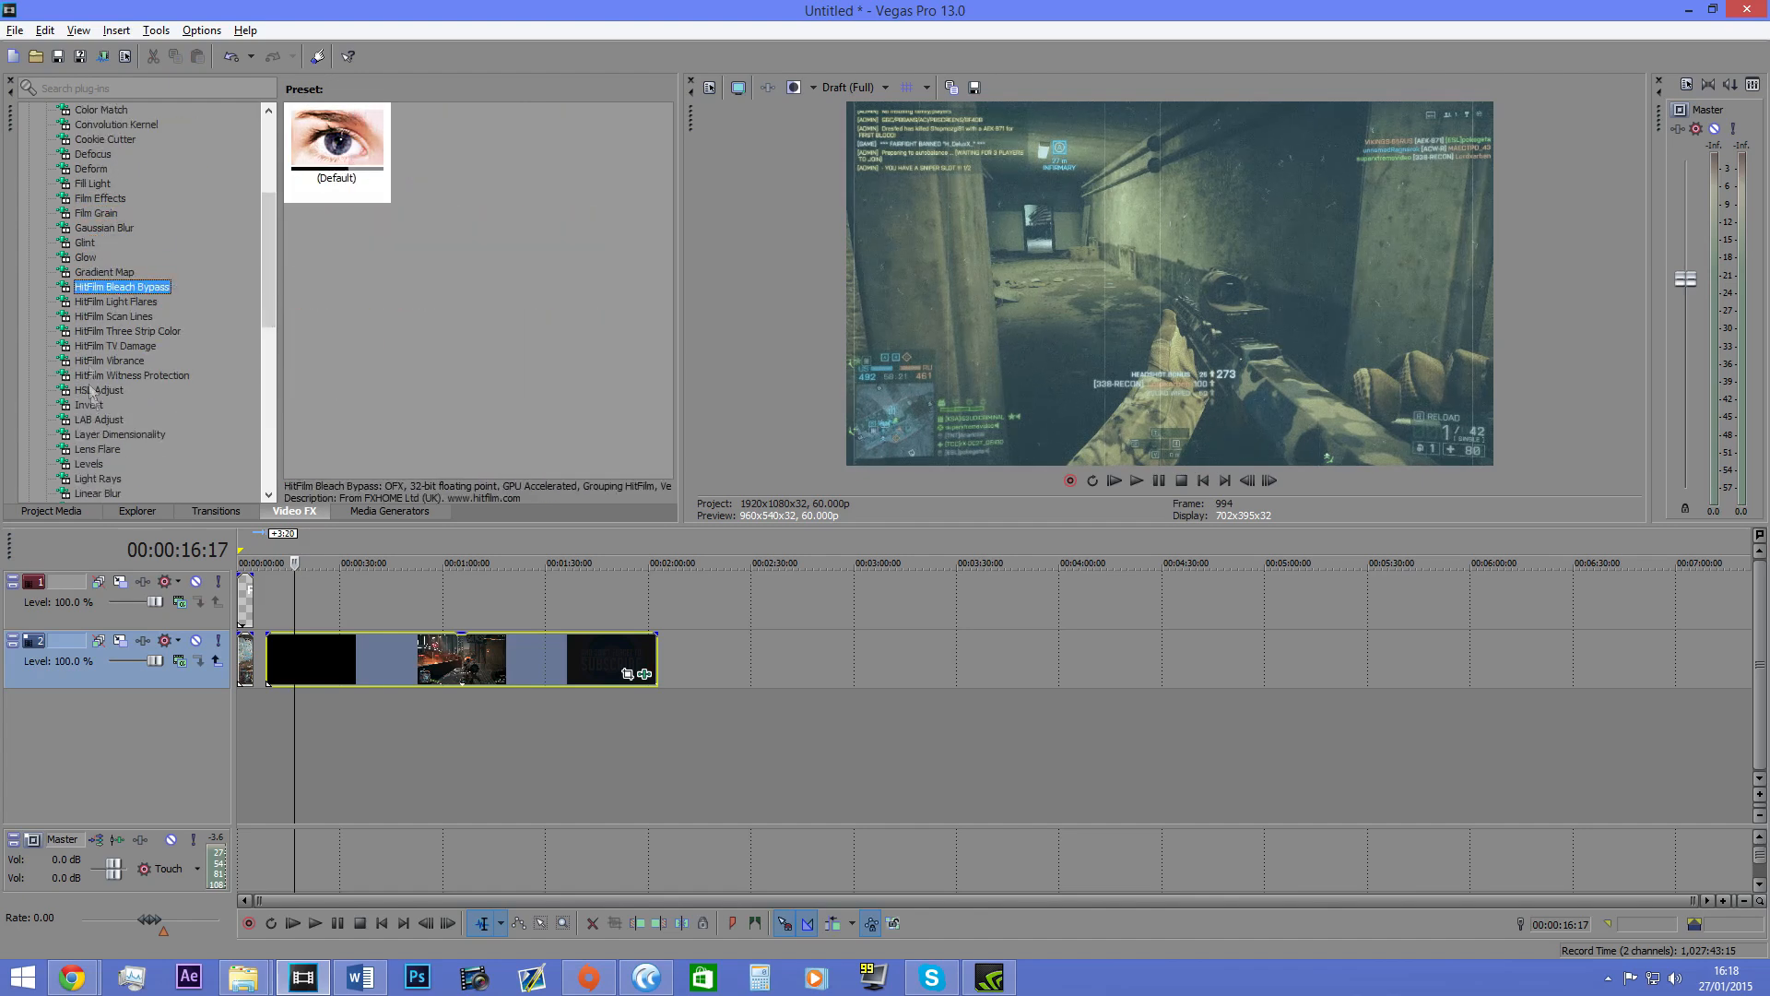
click(117, 332)
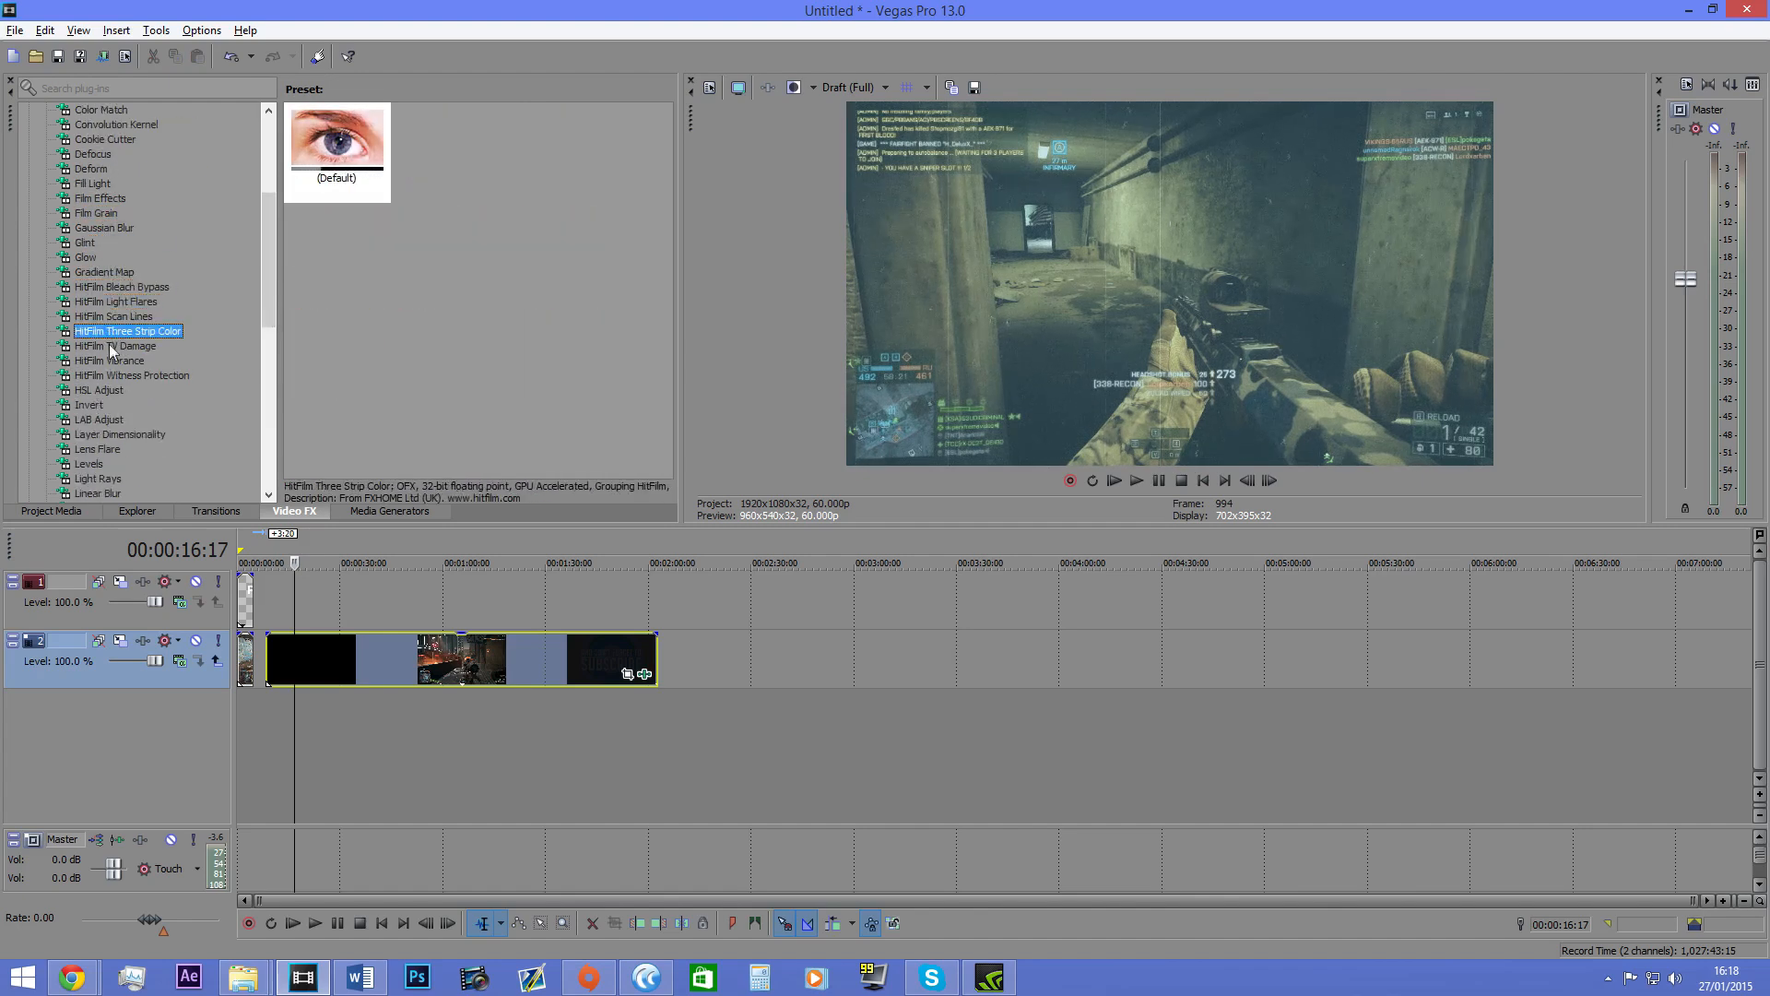
scroll(115, 424, down, 3)
click(88, 363)
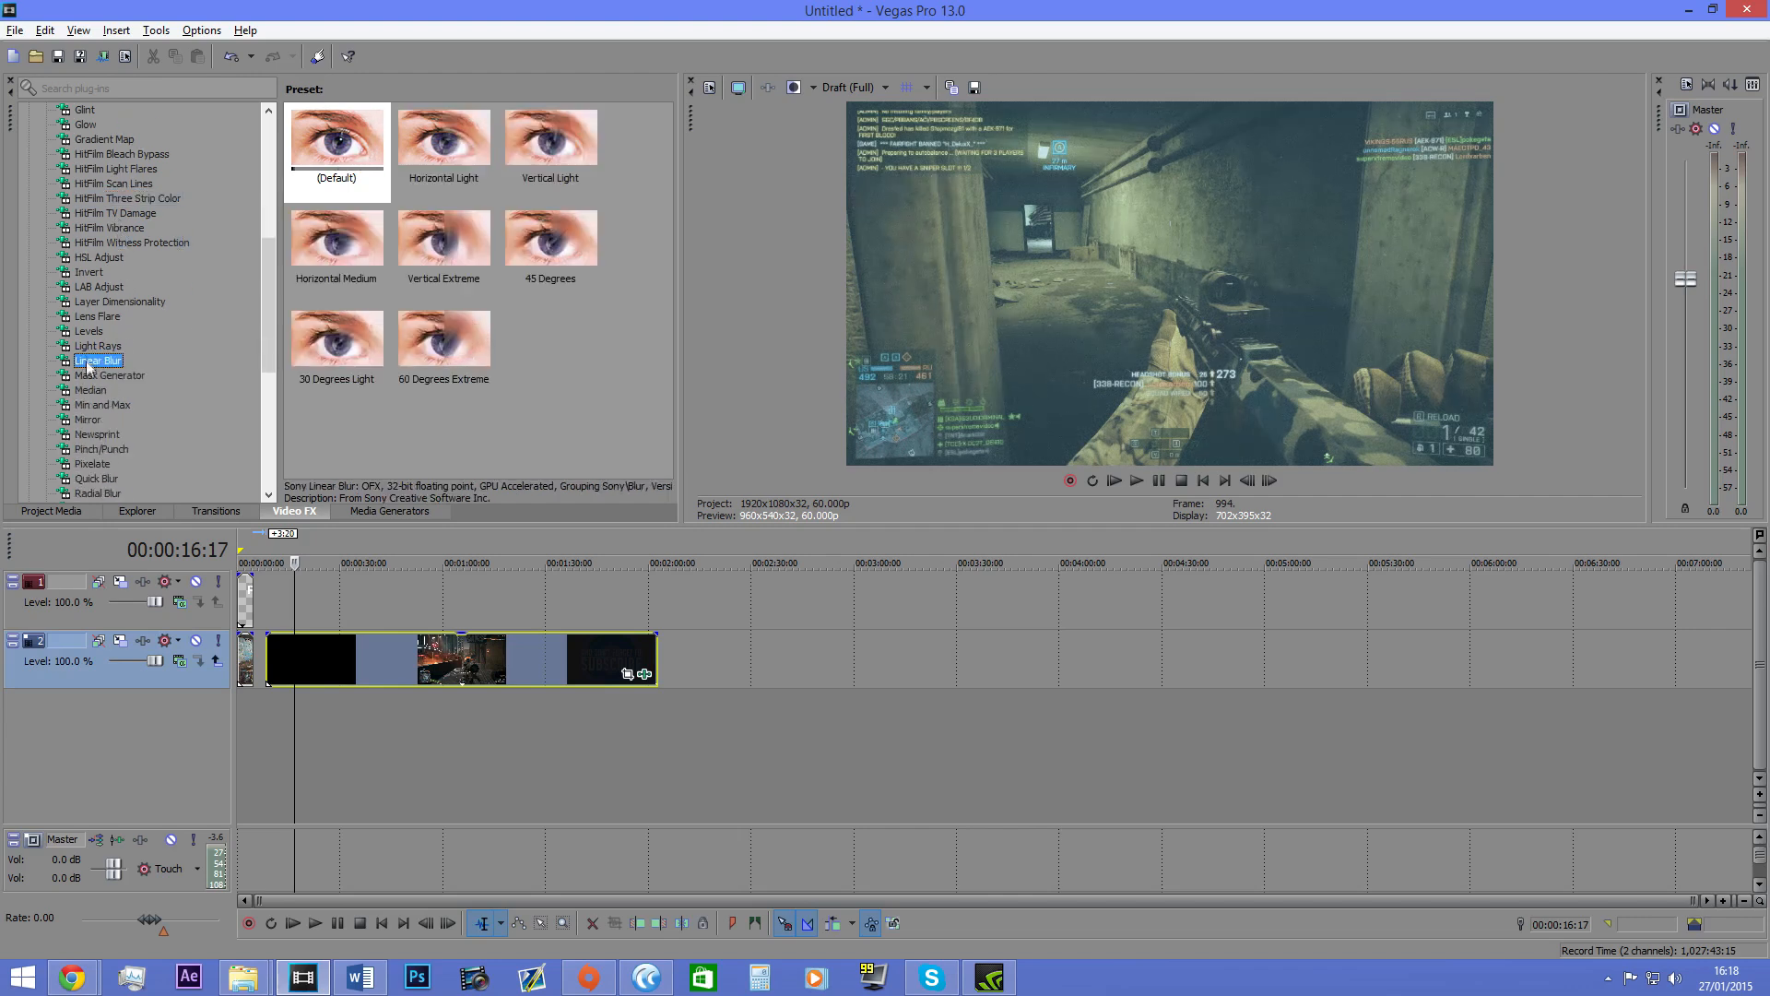
click(90, 348)
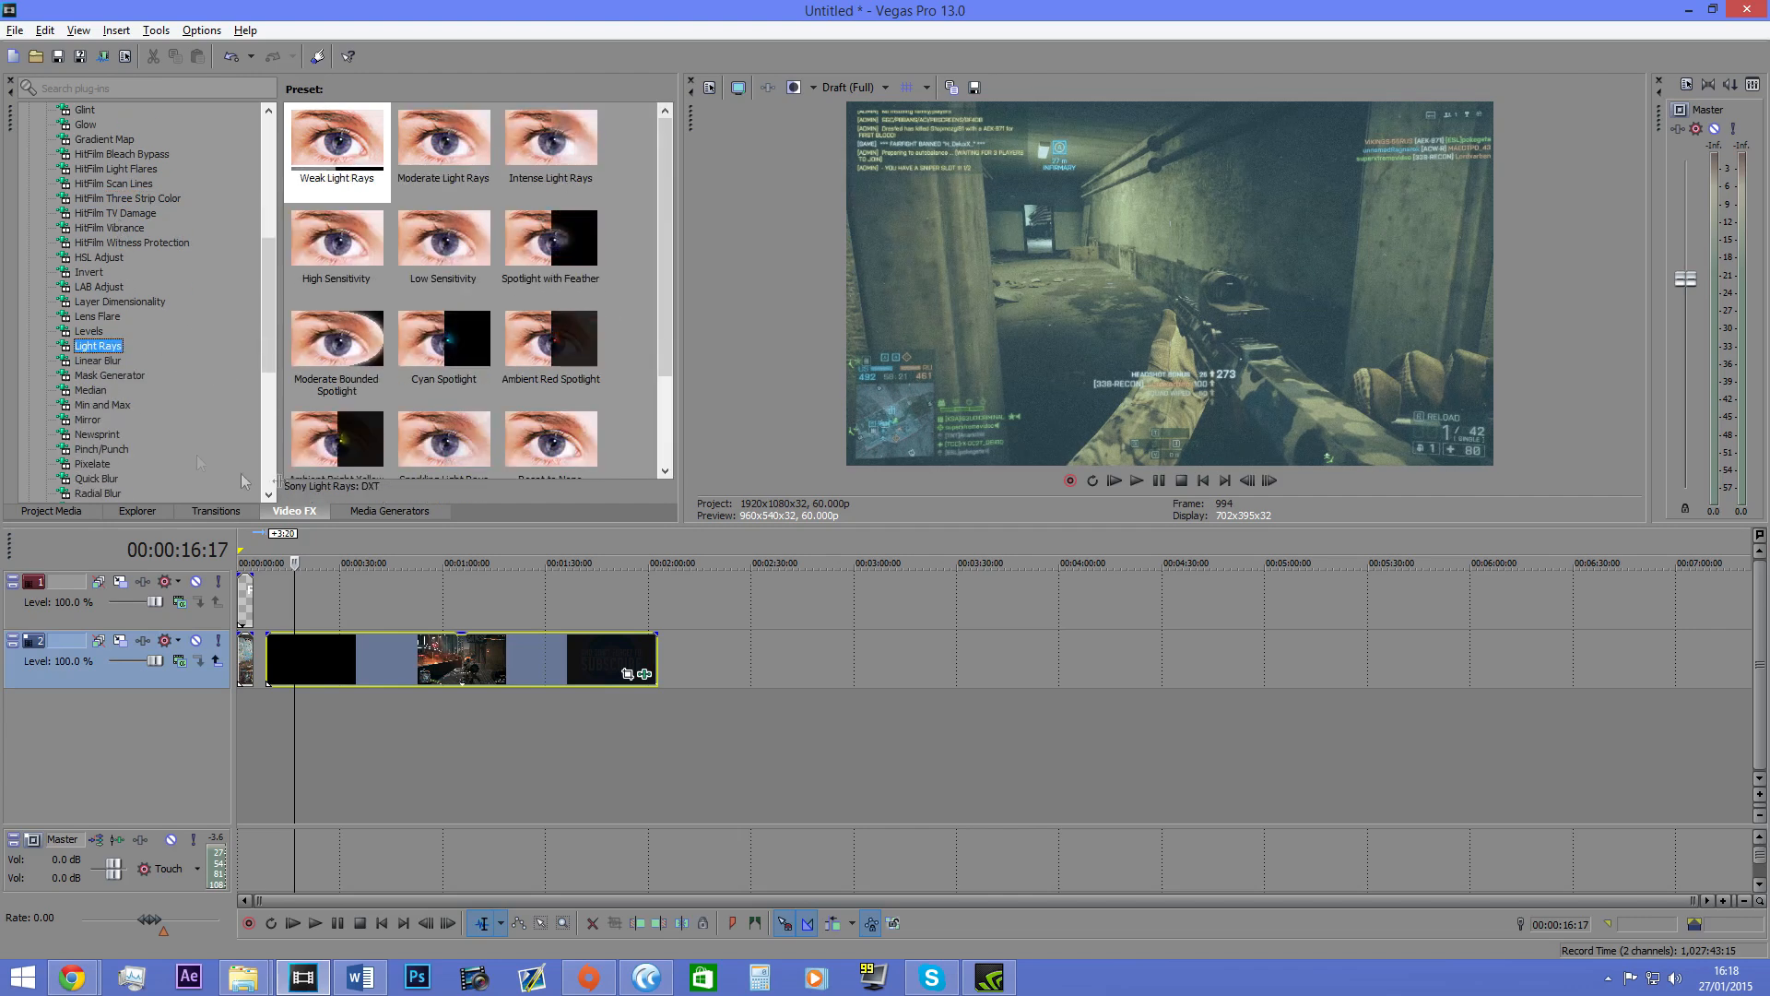
scroll(139, 318, down, 1)
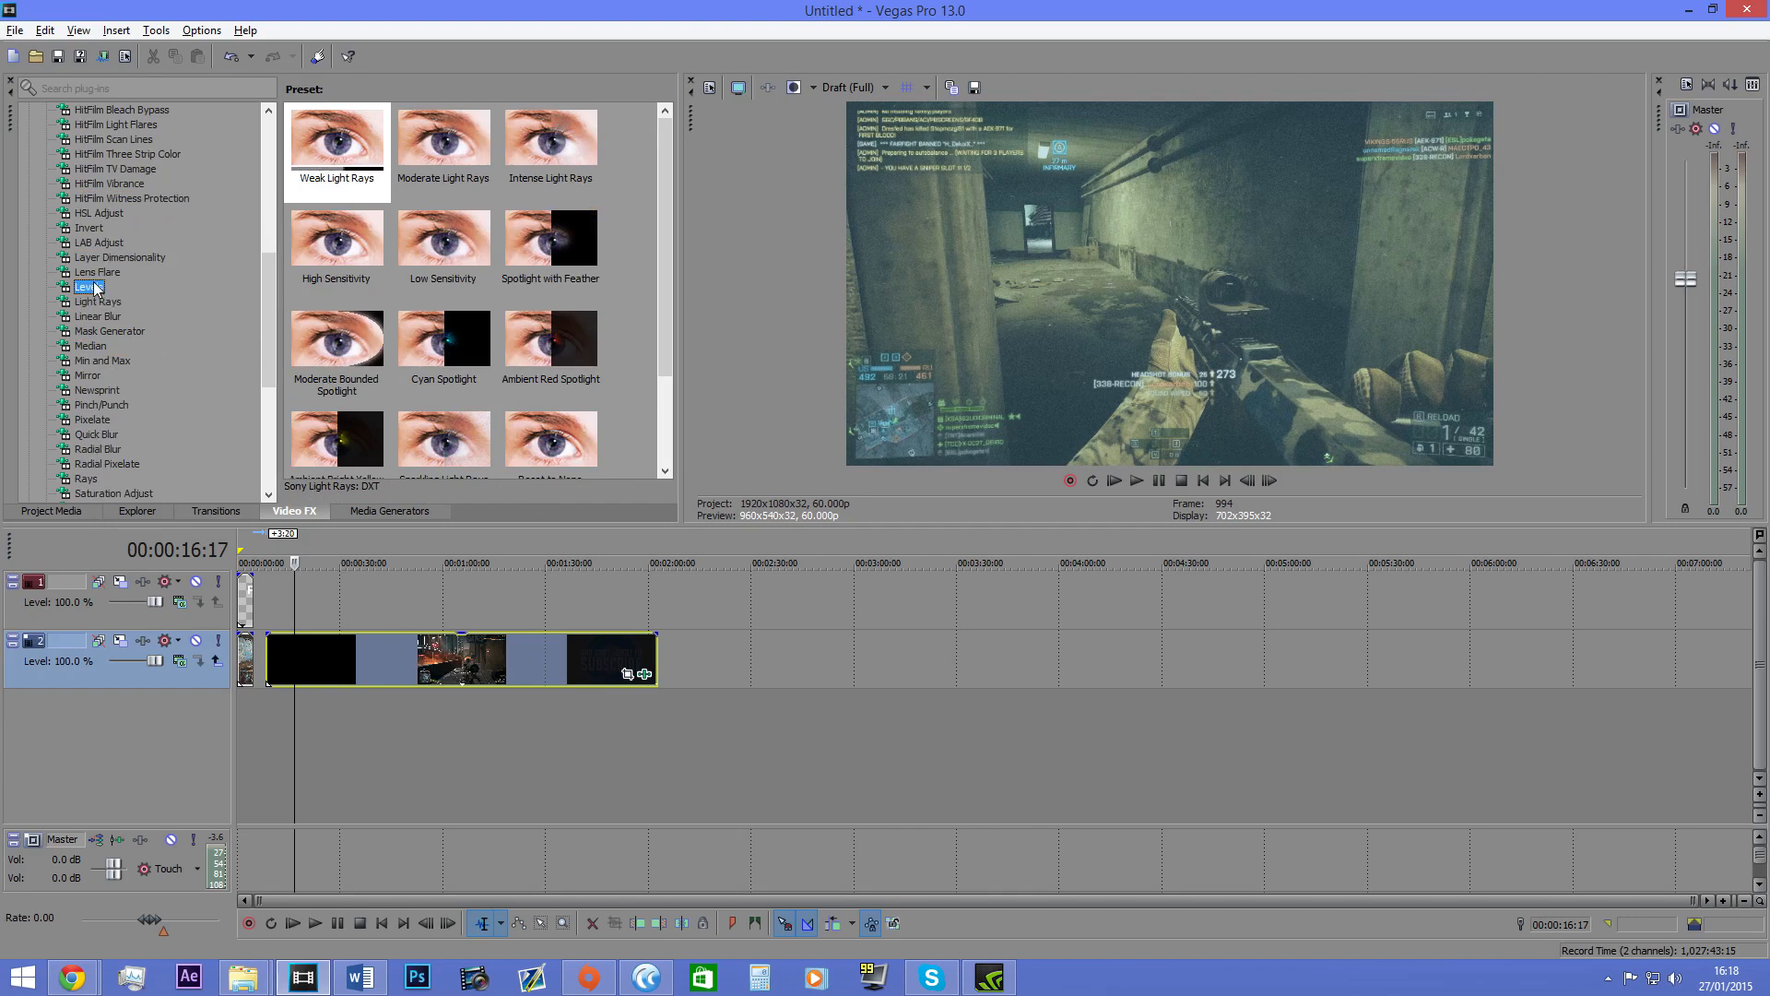
Step: Apply the Lens Flare preset Sunburst Effect to the second gameplay clip, compare it on and off, and leave it disabled
click(101, 275)
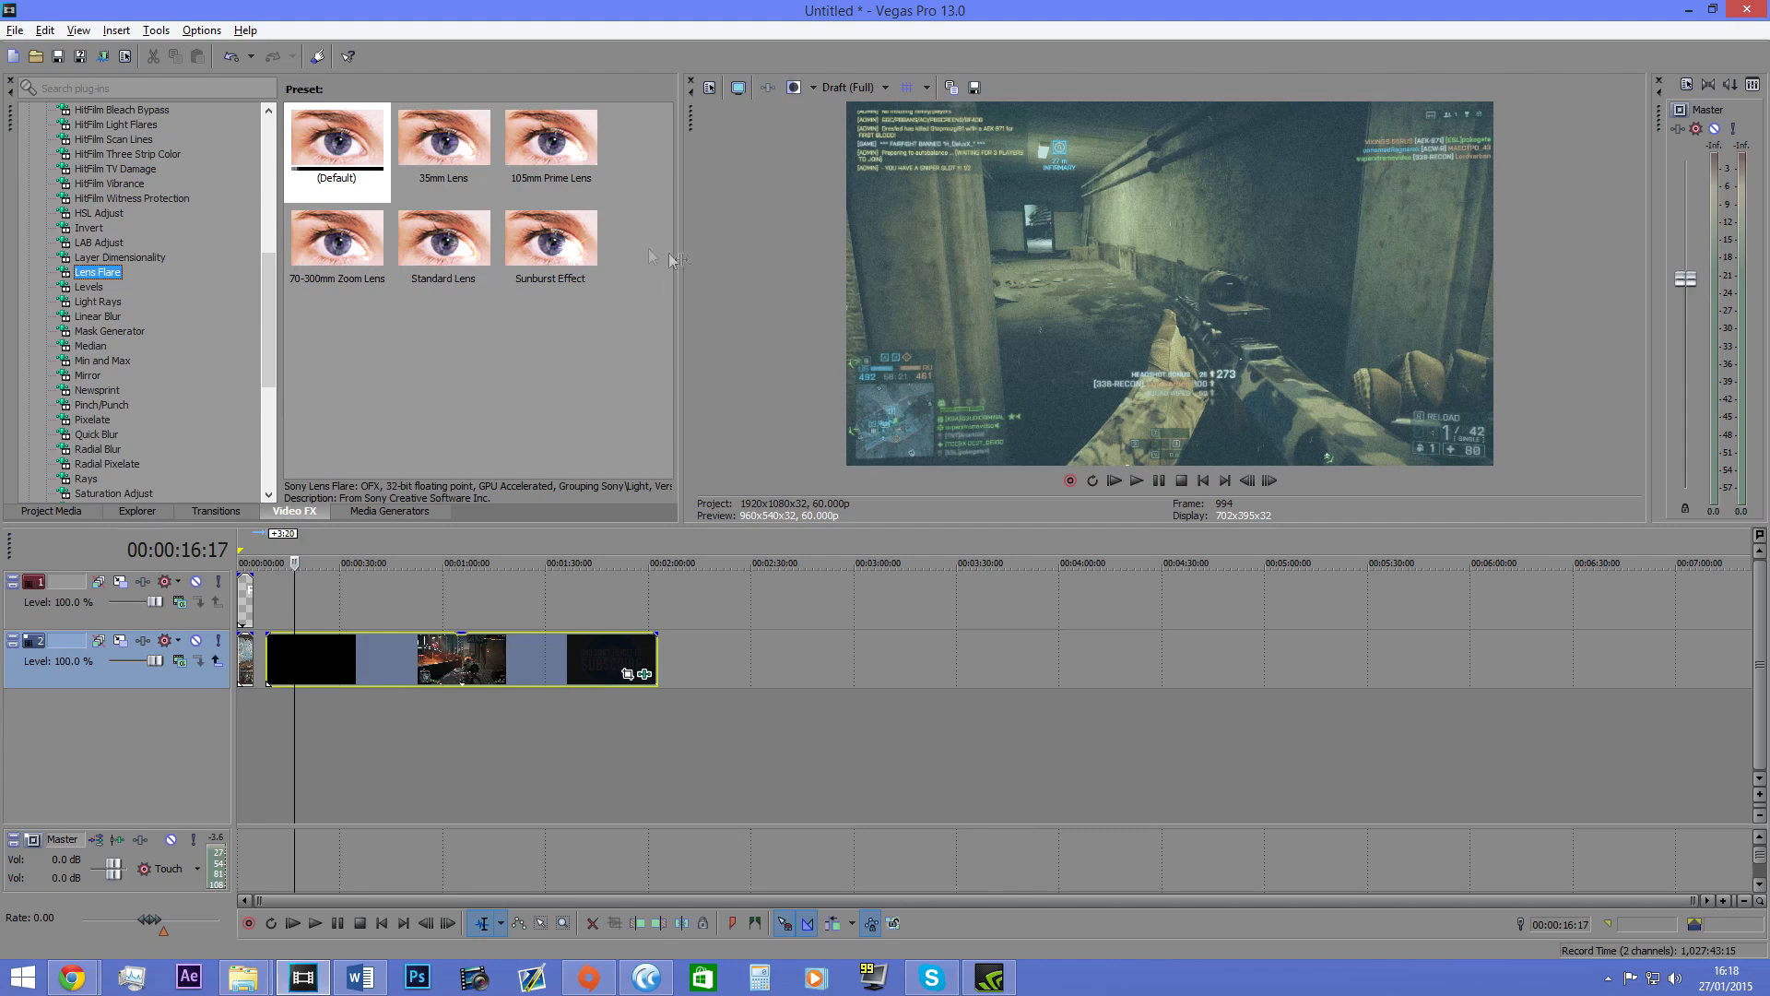
drag(534, 241, 312, 651)
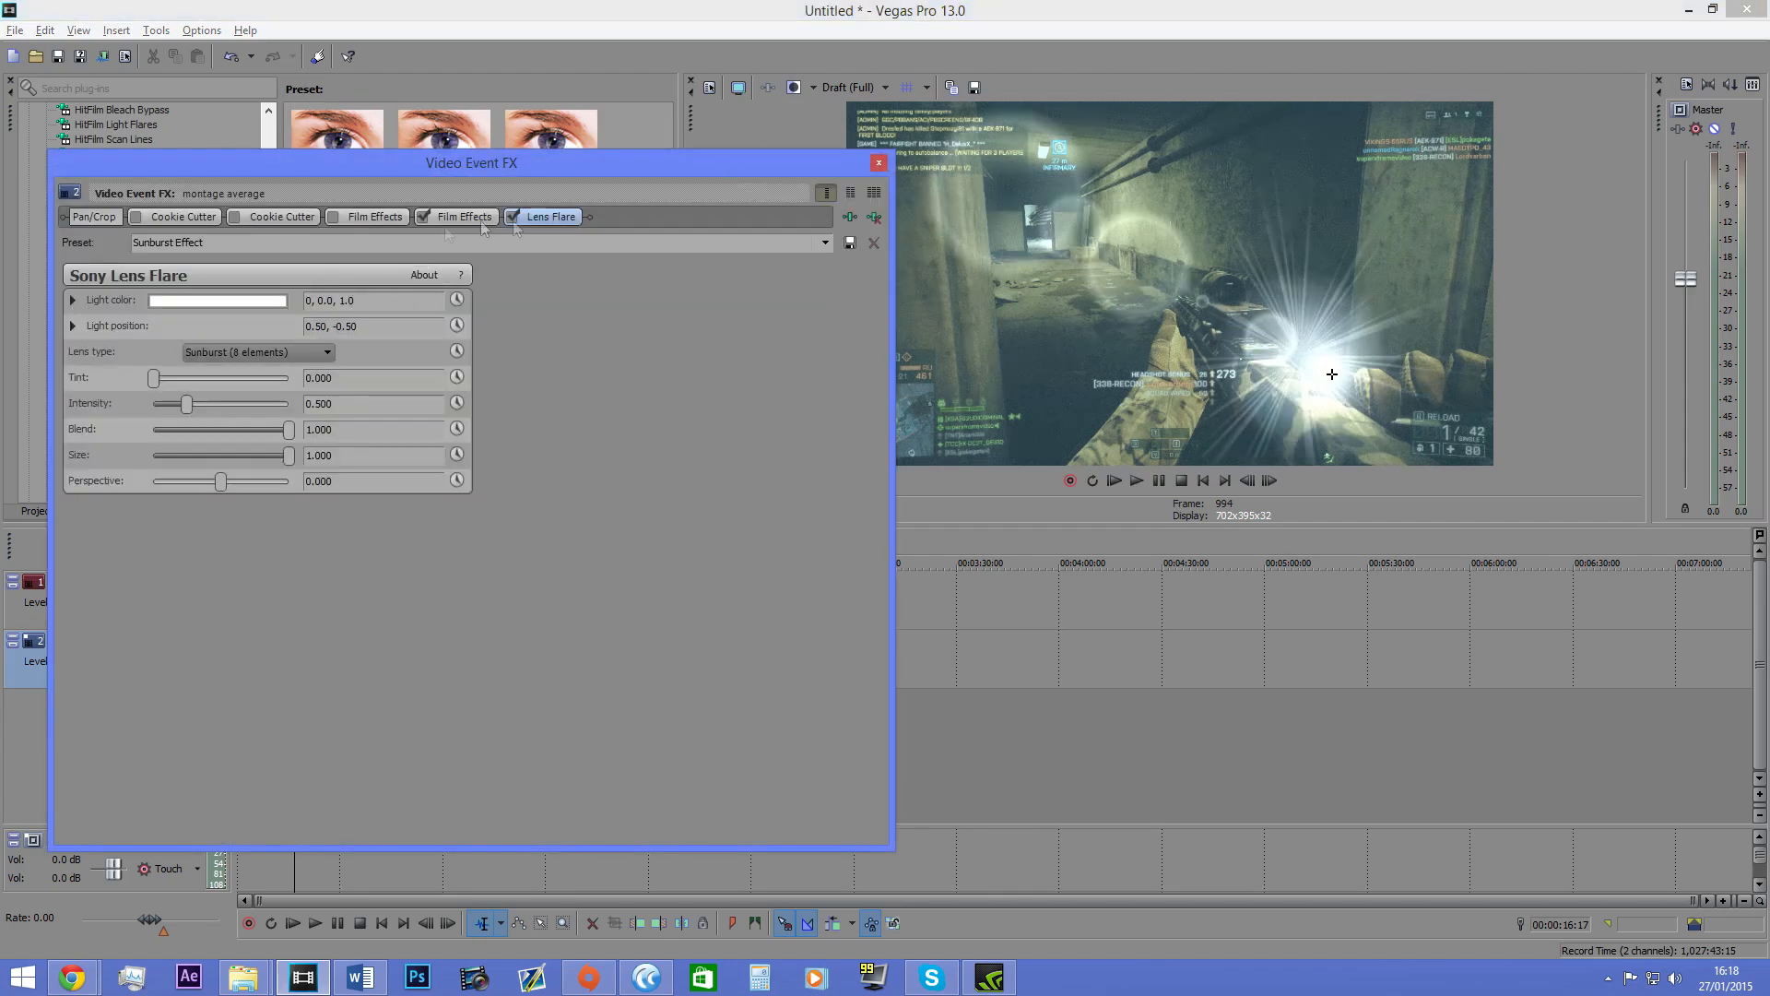
click(512, 217)
click(512, 217)
click(513, 218)
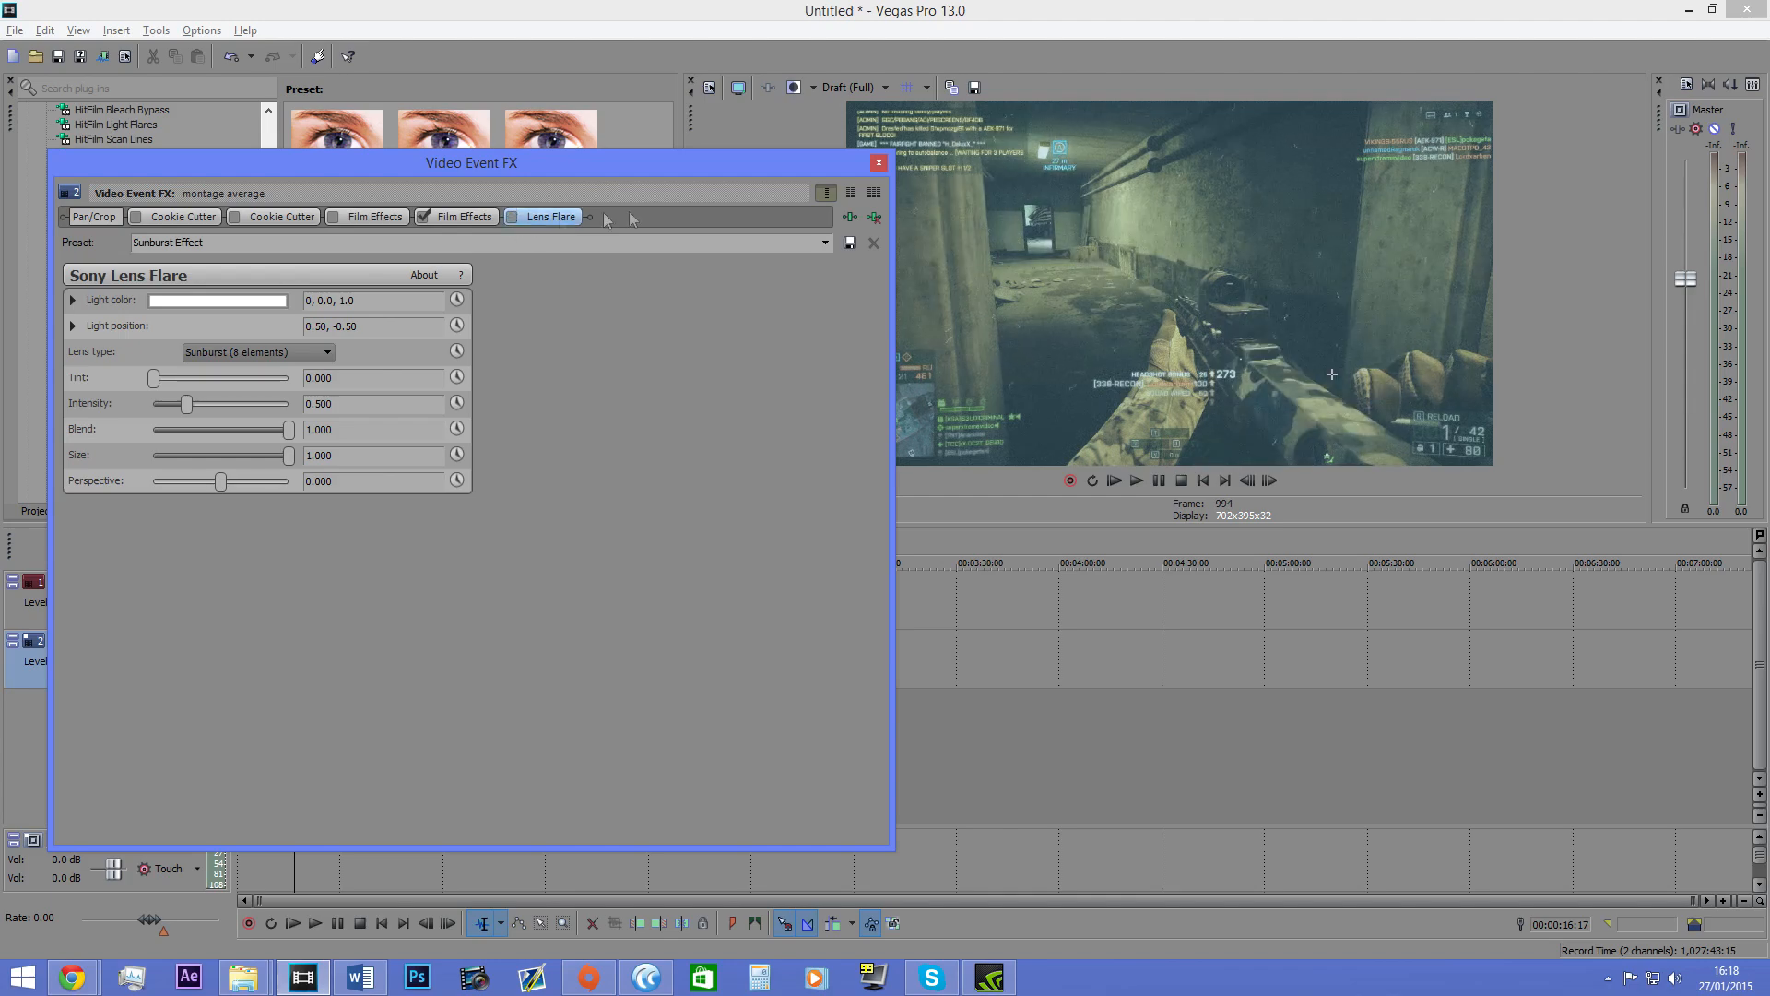
click(878, 164)
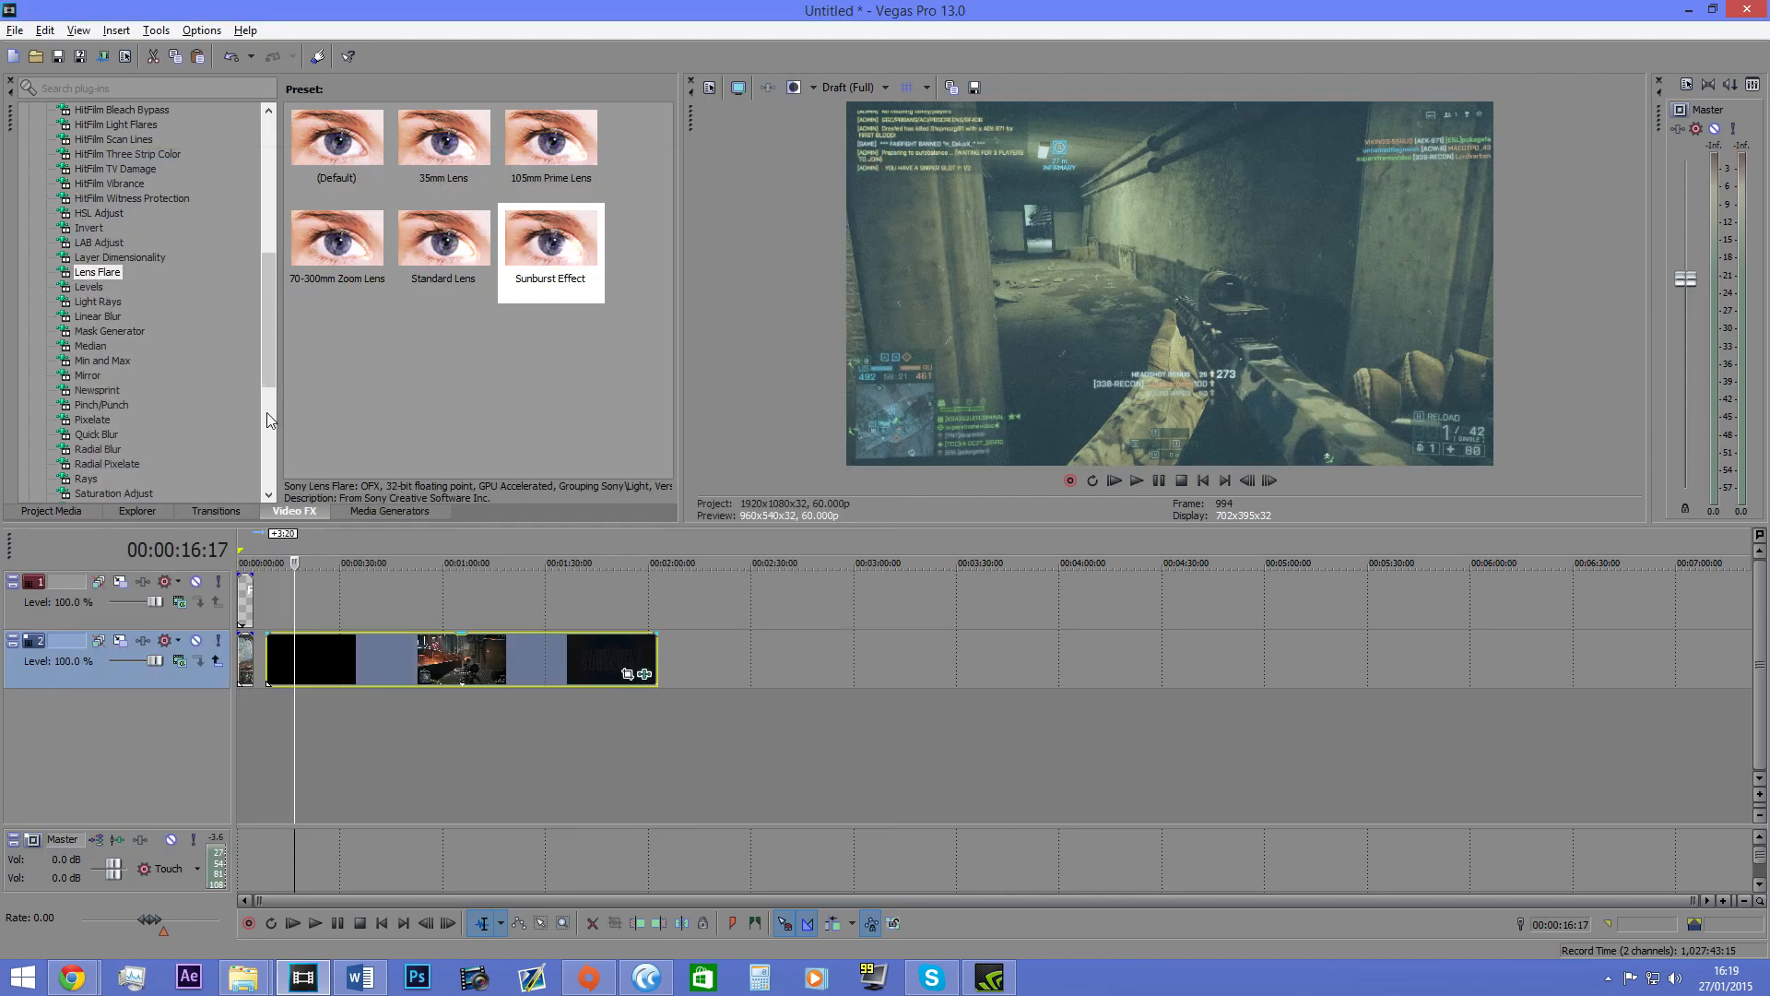
Step: Show the Light Rays presets and disable the remaining active Film Effects entry on the second gameplay clip
click(92, 287)
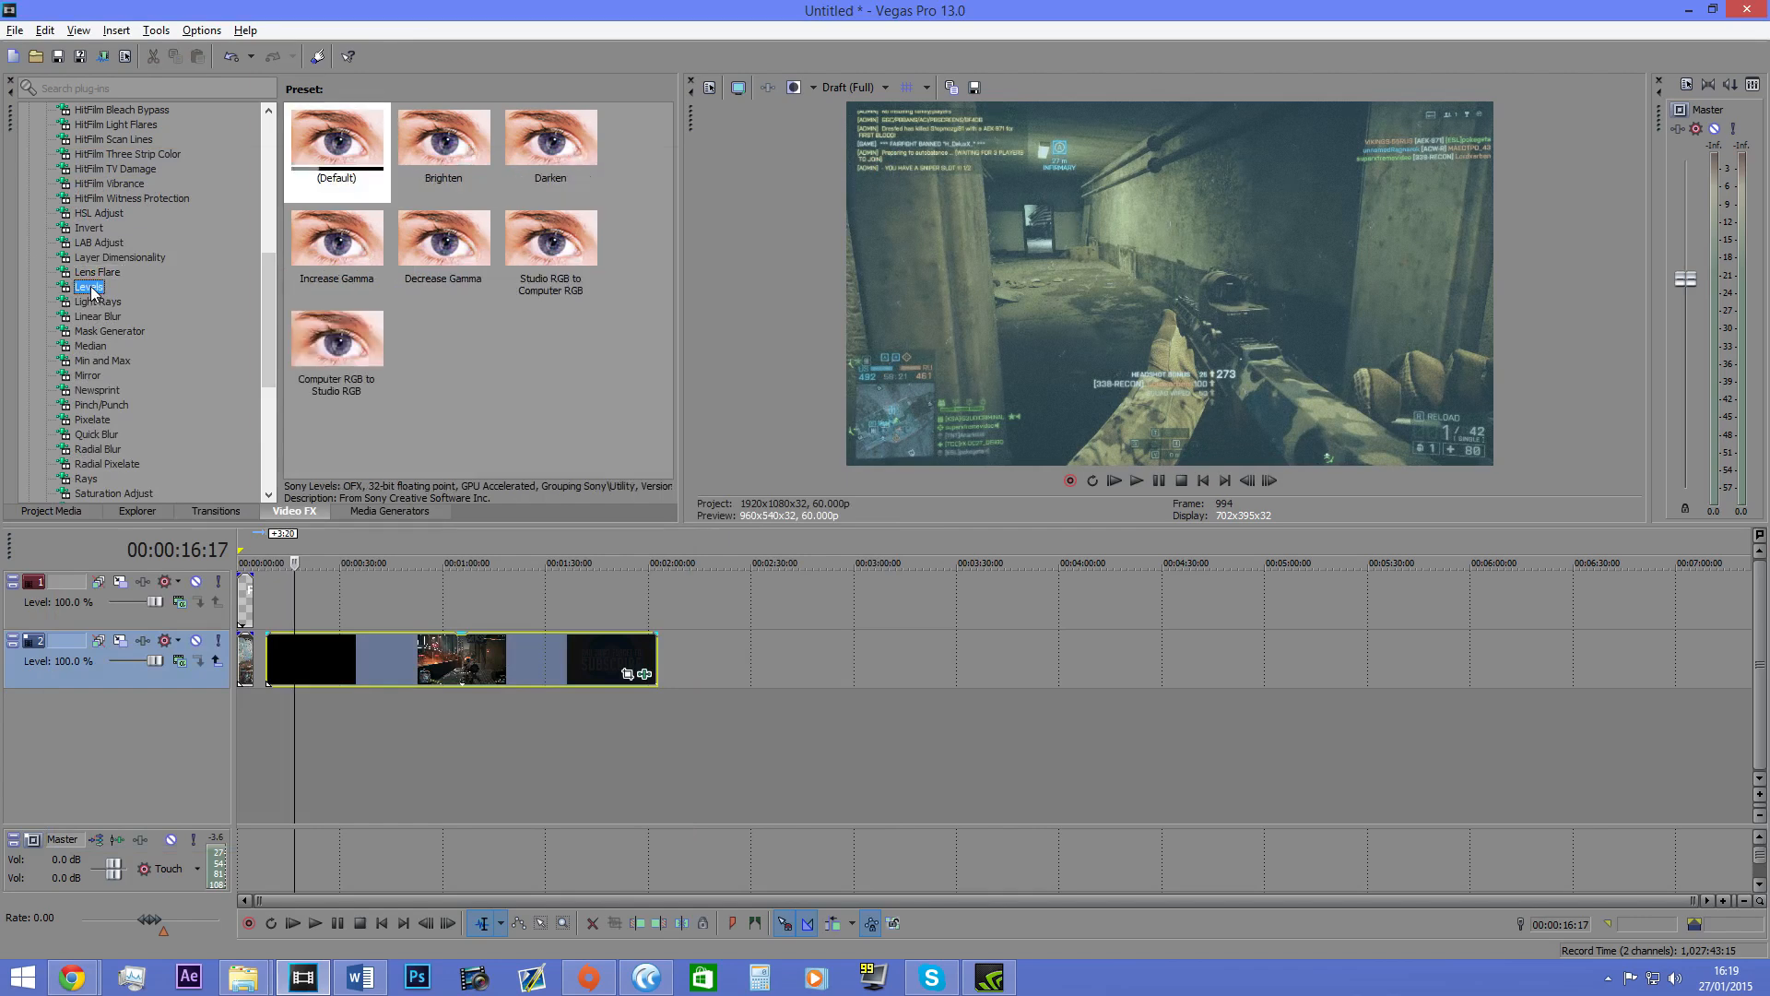
click(114, 302)
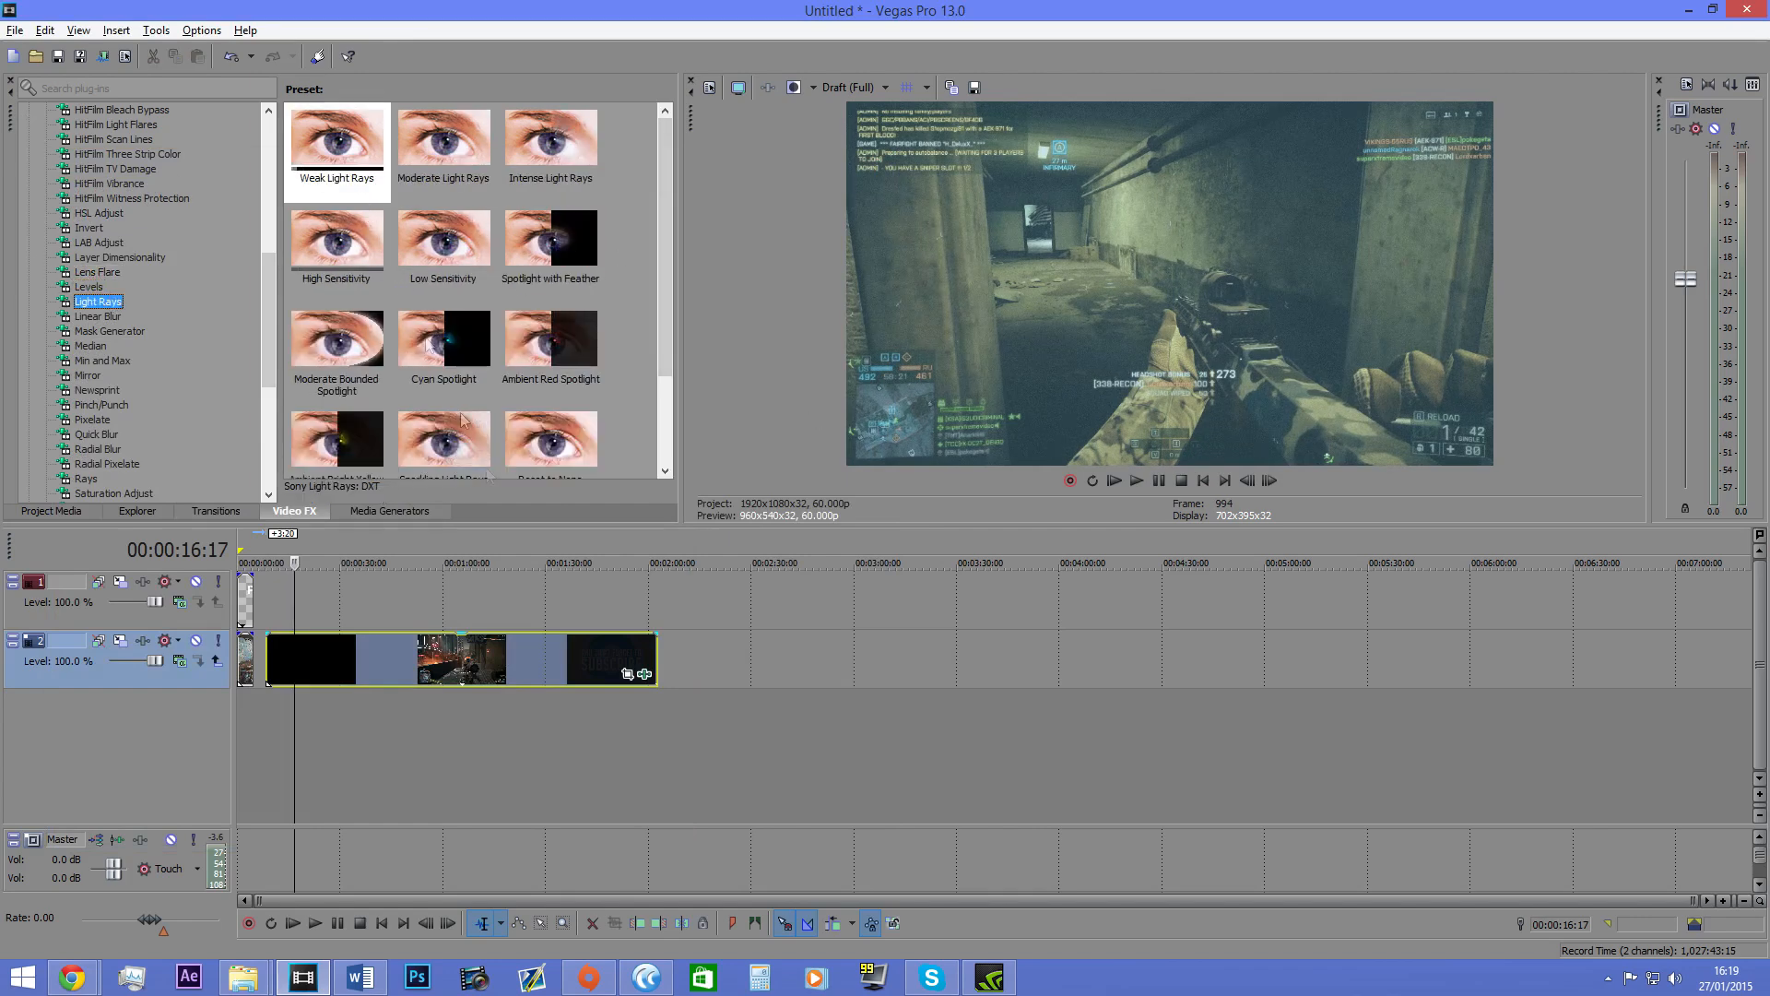
drag(329, 641, 322, 640)
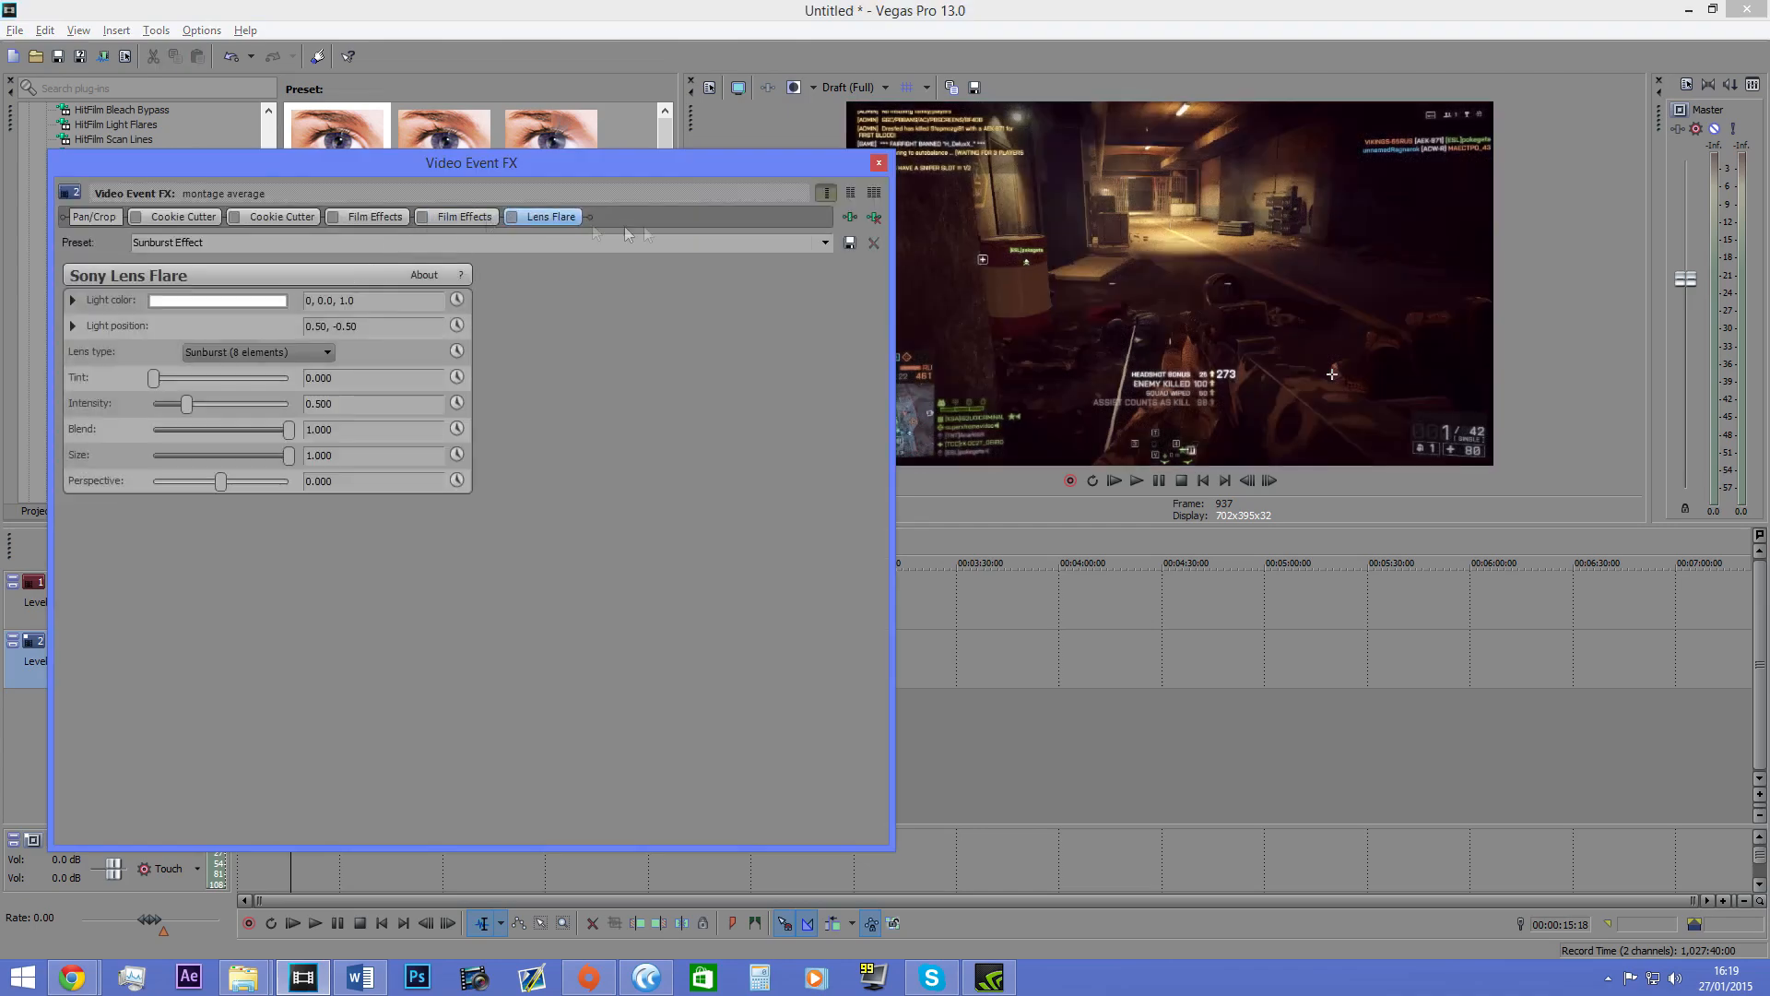
click(878, 163)
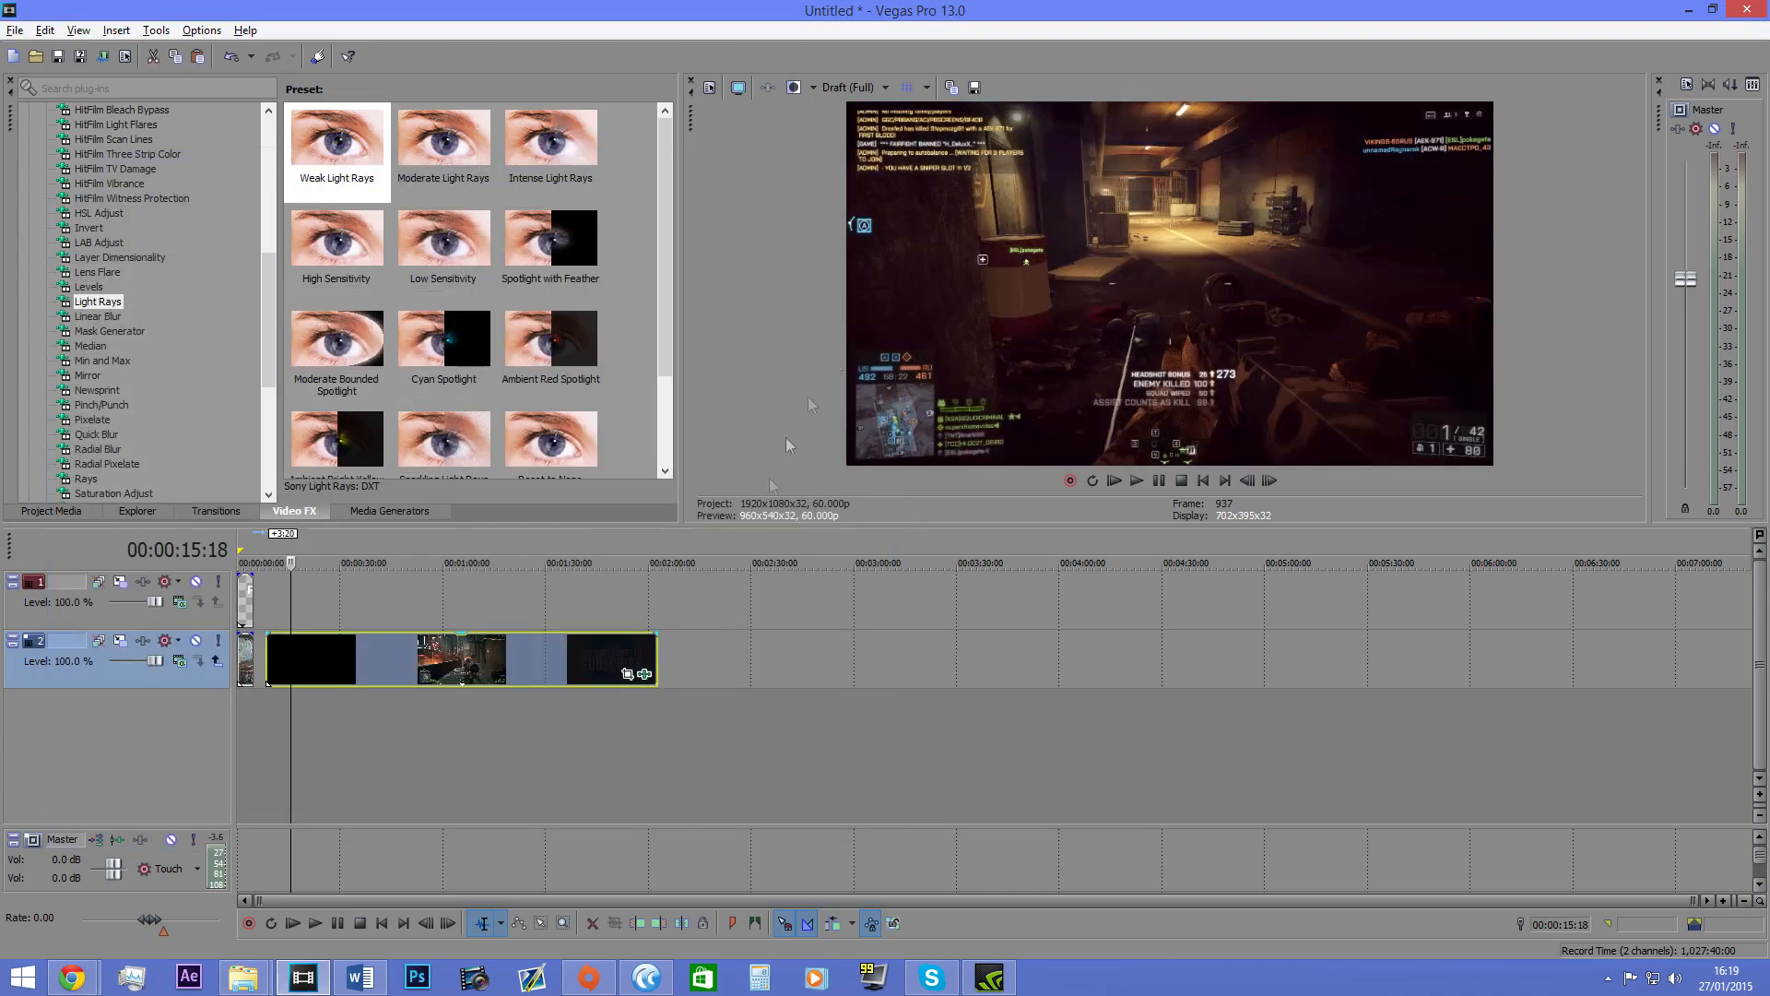
Step: Split the second gameplay clip at 00:00:18:01 and shift its latter part along the track to leave a gap
click(298, 655)
key(s)
drag(358, 644, 489, 643)
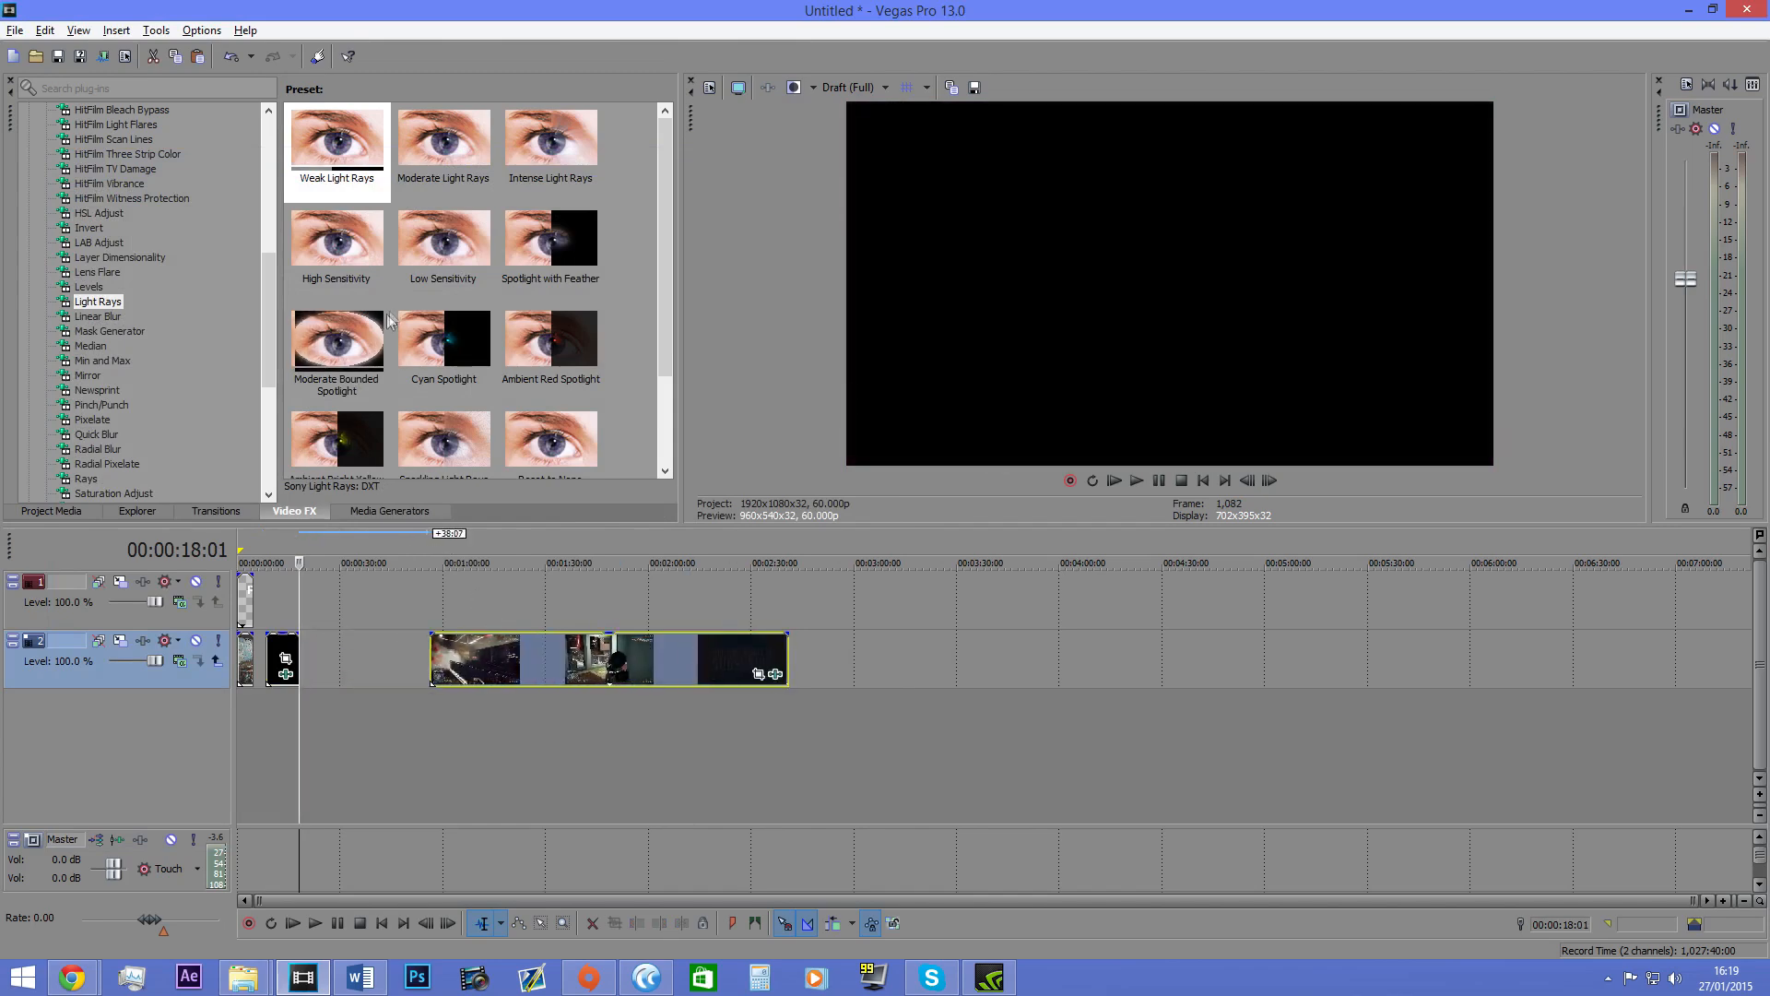
Step: Apply Weak Light Rays to the short clip at 00:00:10:15, try sensitivity 1.000 and 0.000, and disable the effect
click(273, 649)
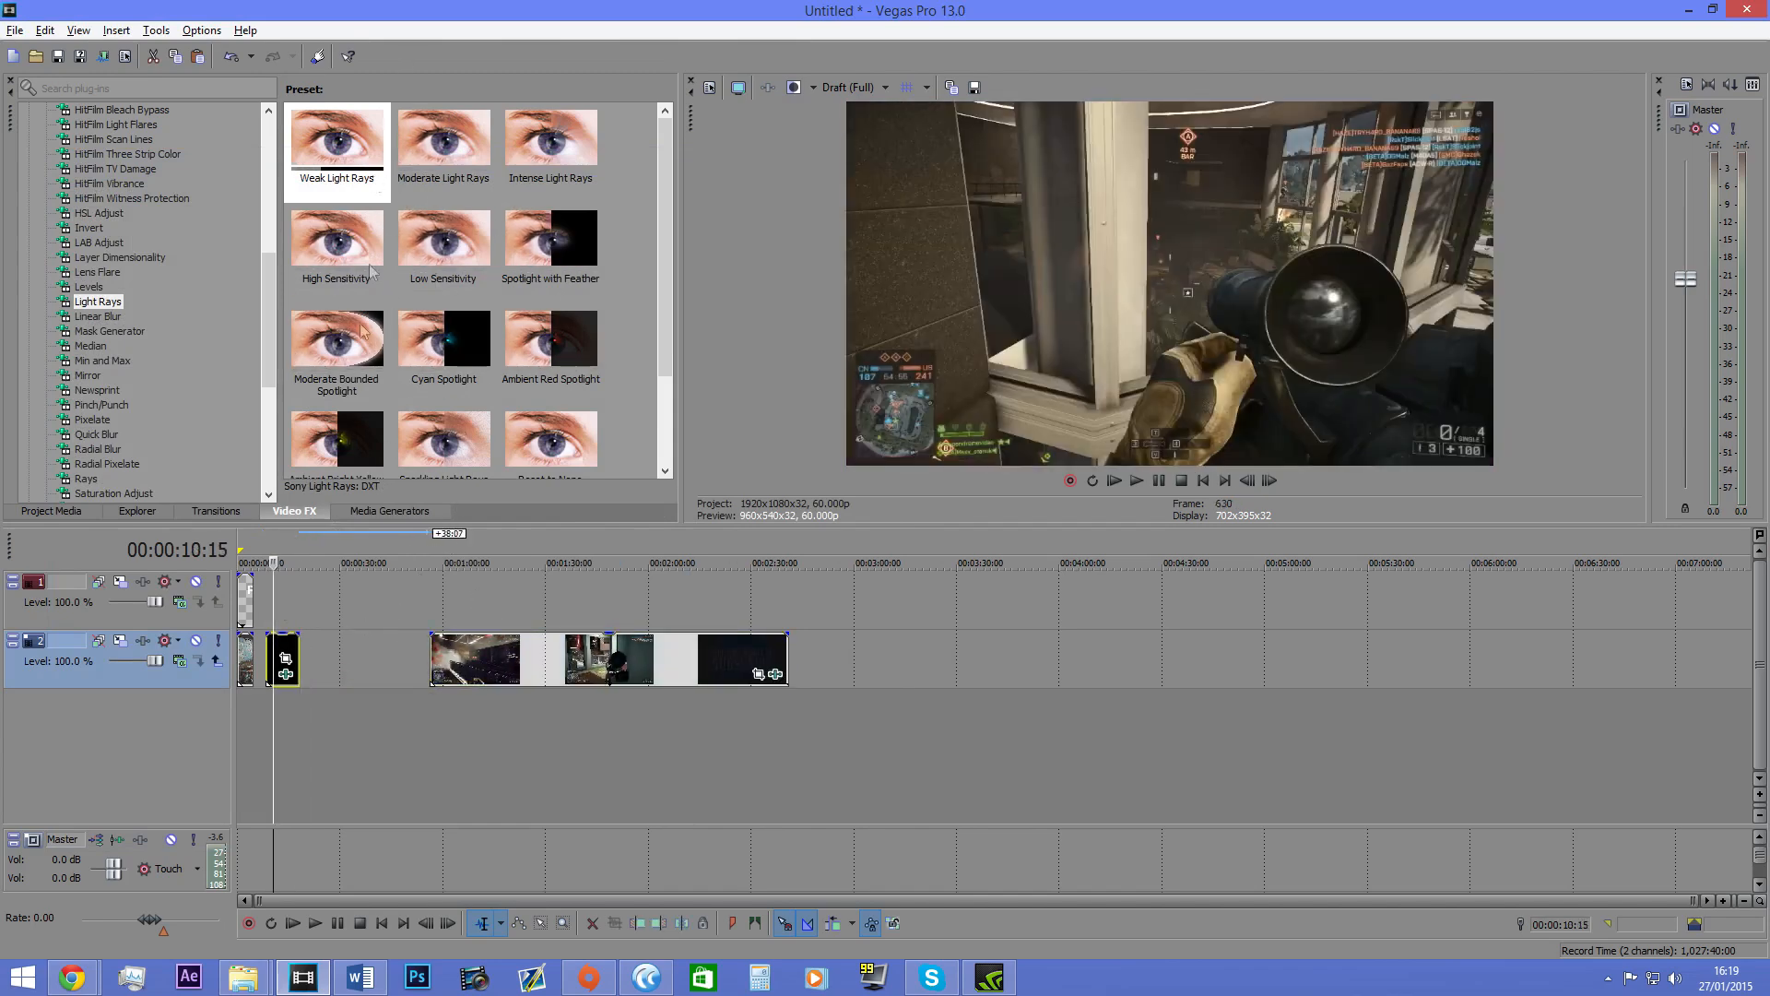
drag(376, 183, 284, 642)
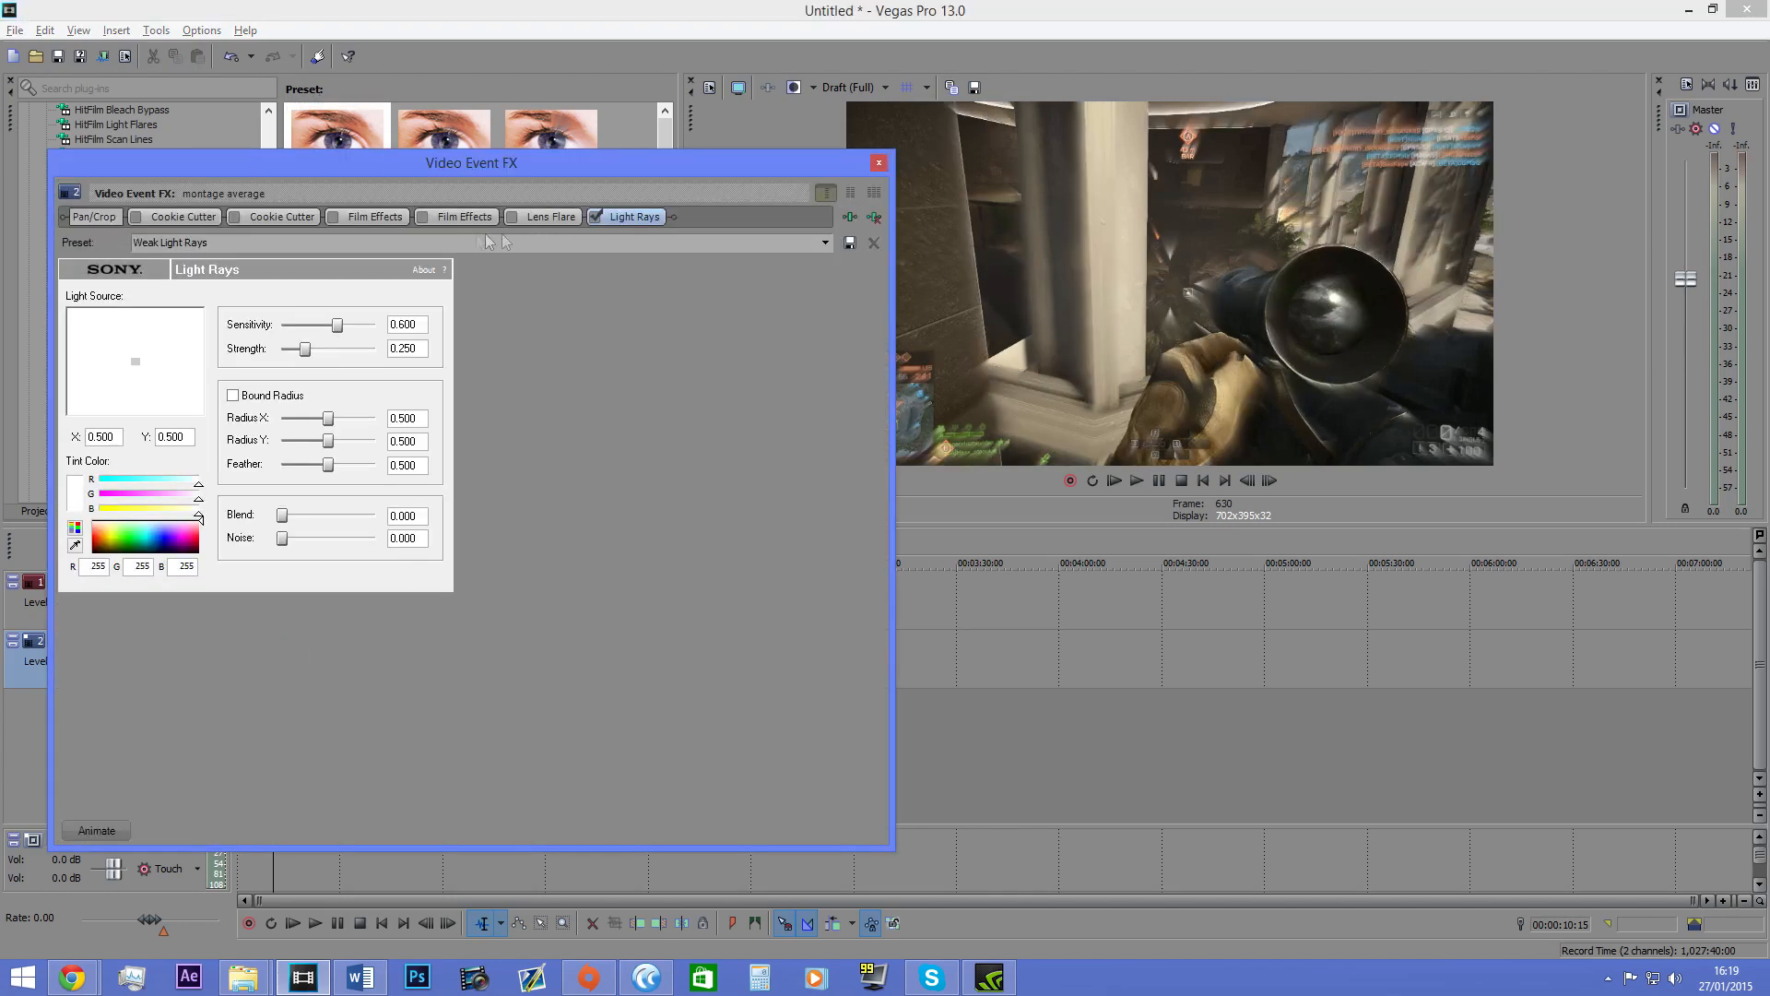
drag(342, 330, 465, 315)
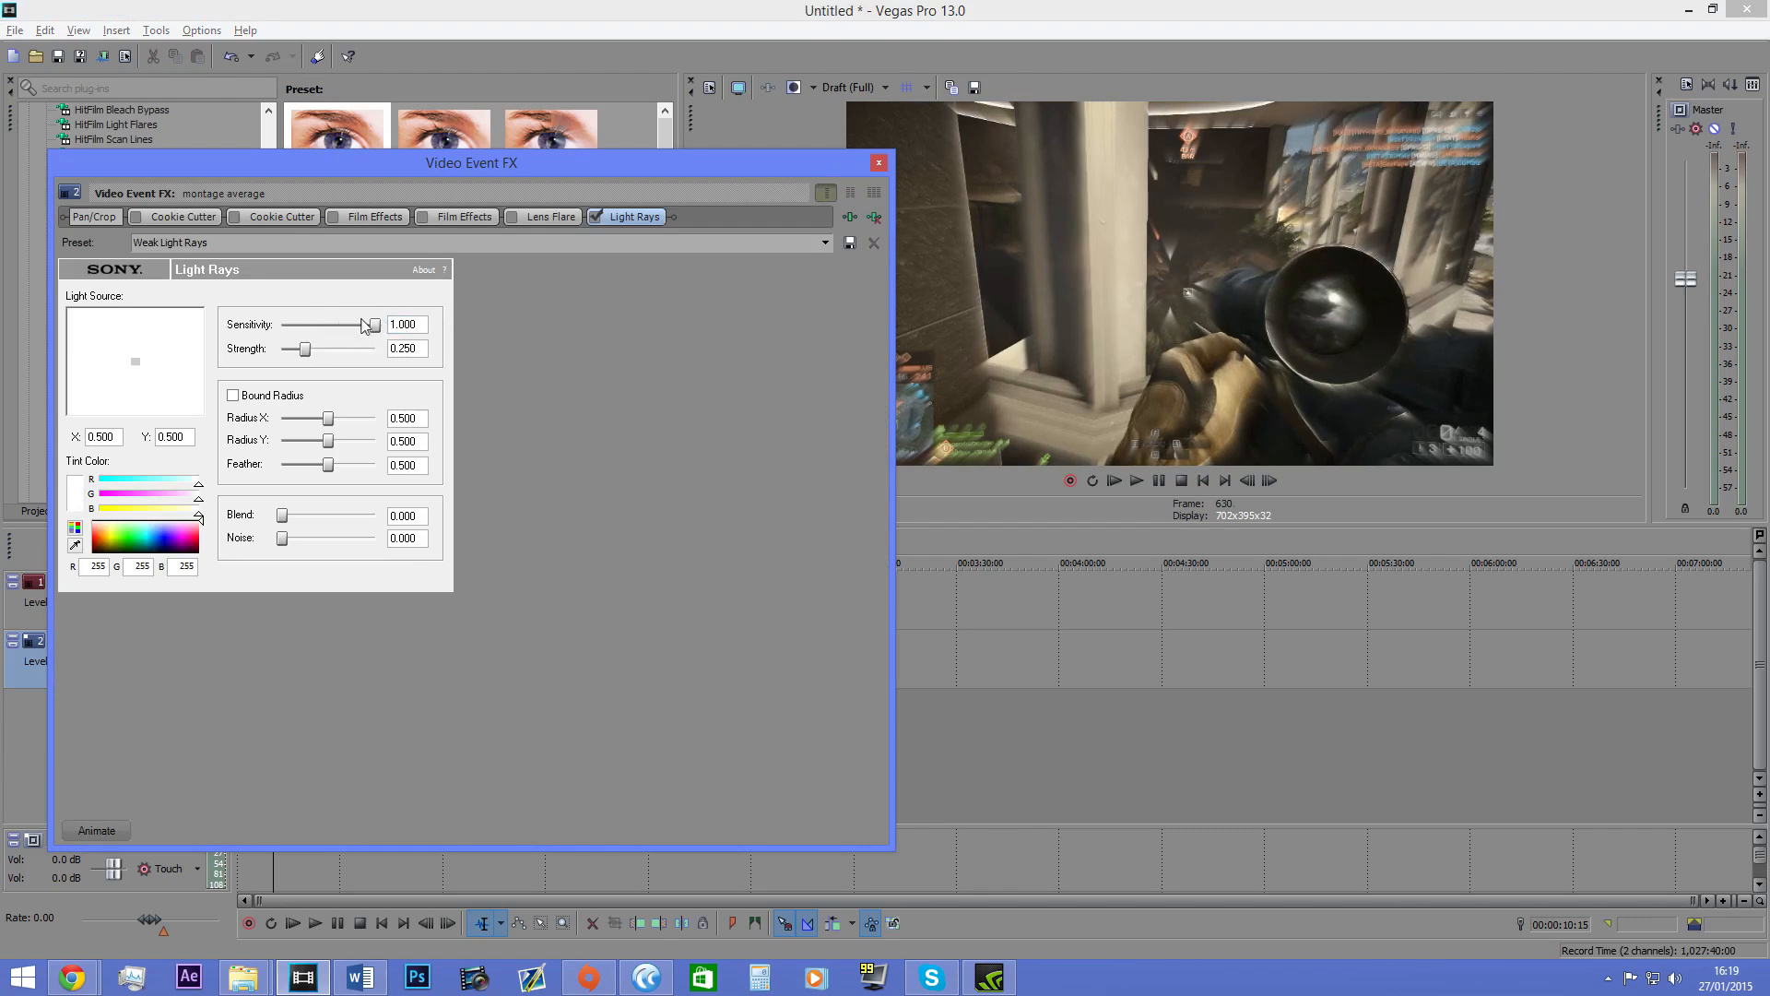
drag(347, 332, 340, 334)
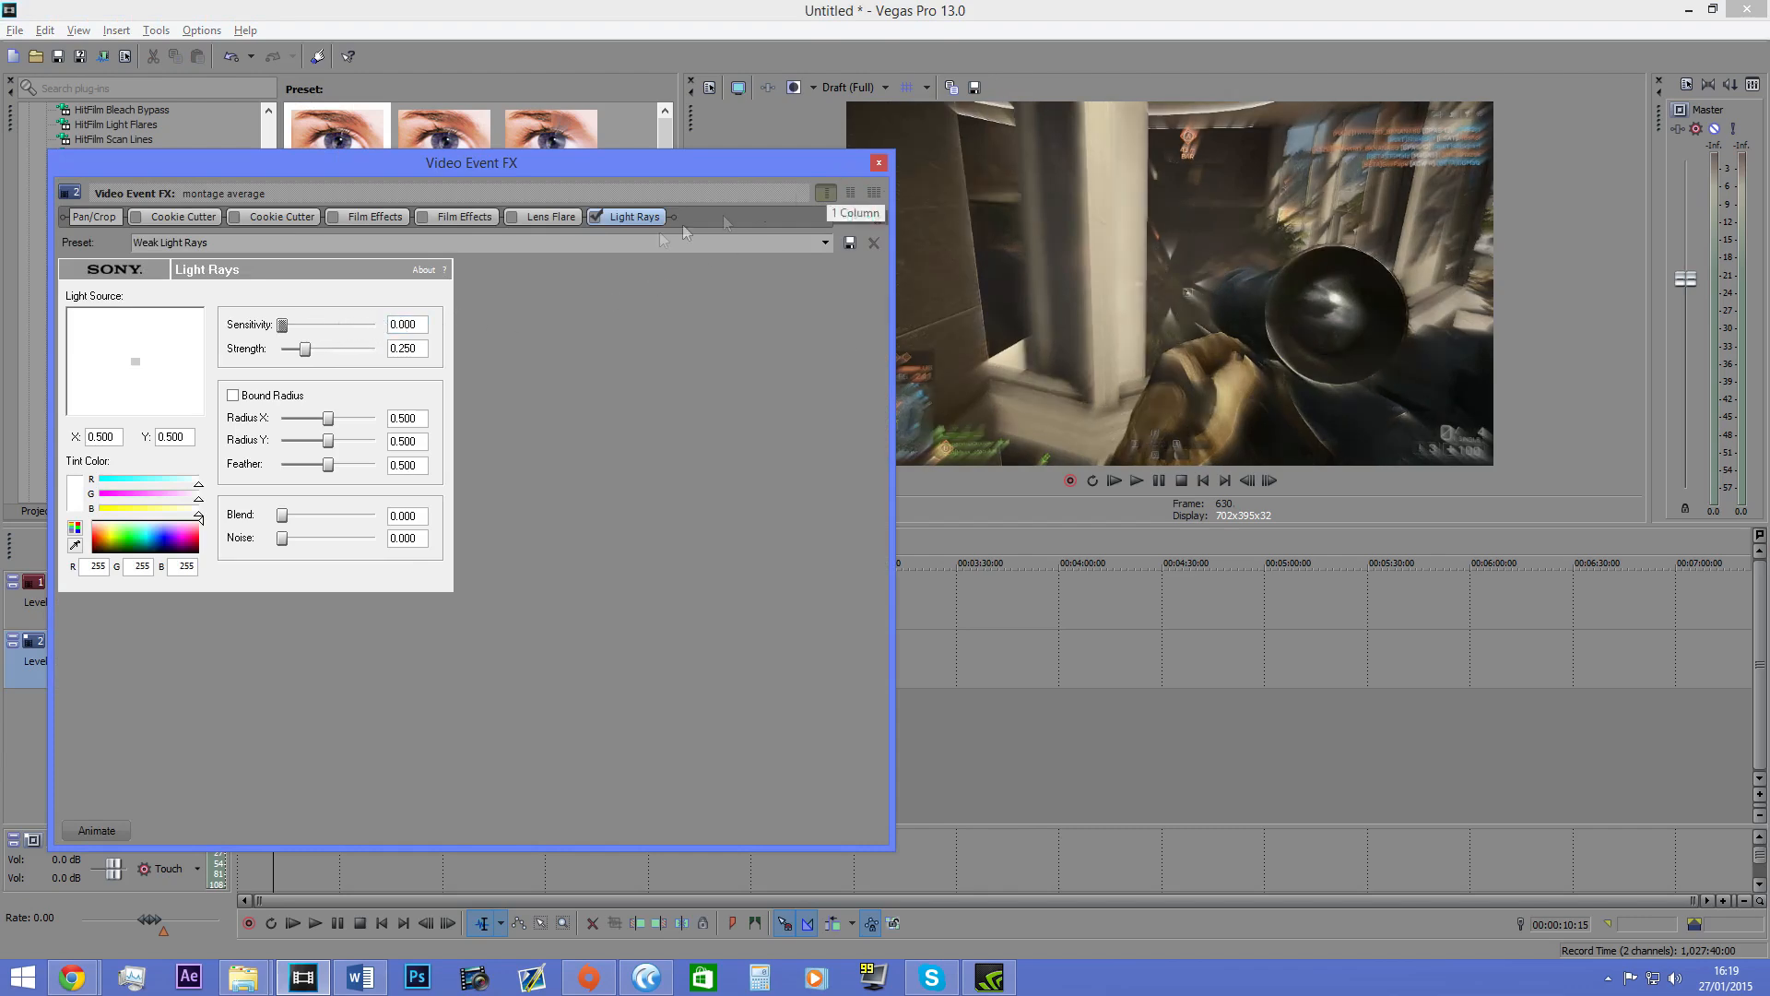
click(878, 162)
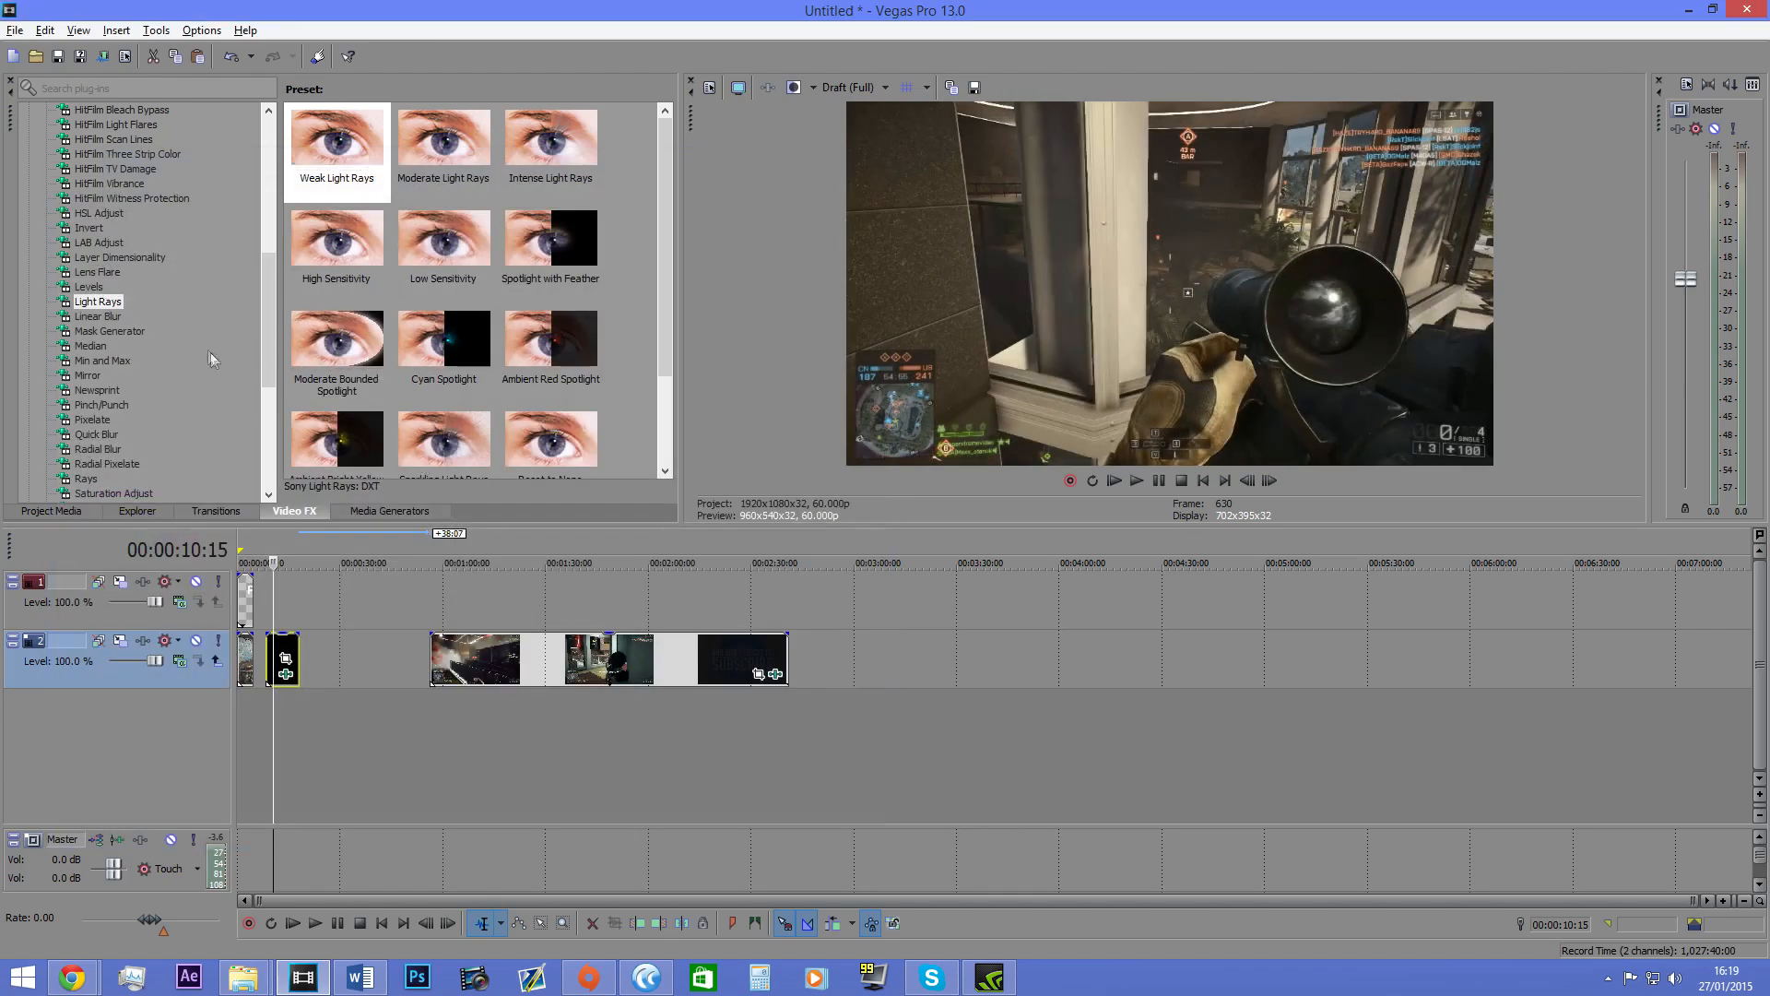
Step: Add the Moderate Light Rays preset to the short gameplay clip and keep its default settings
drag(444, 141, 268, 656)
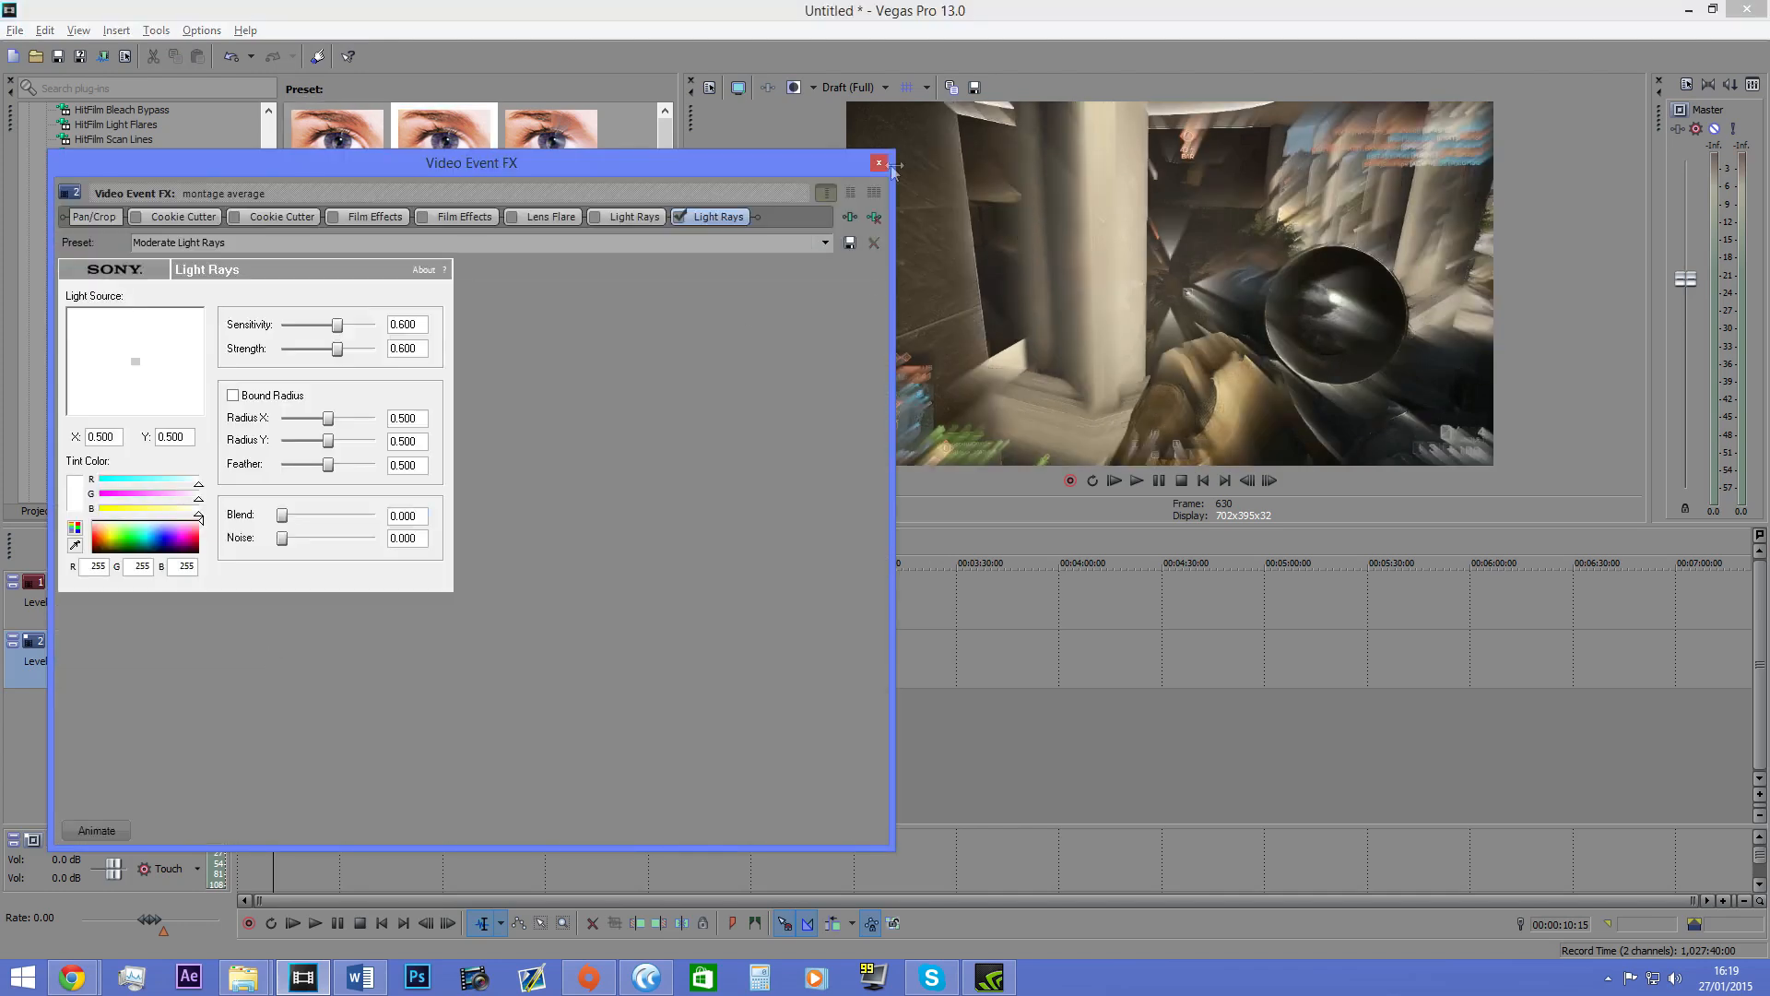
click(877, 161)
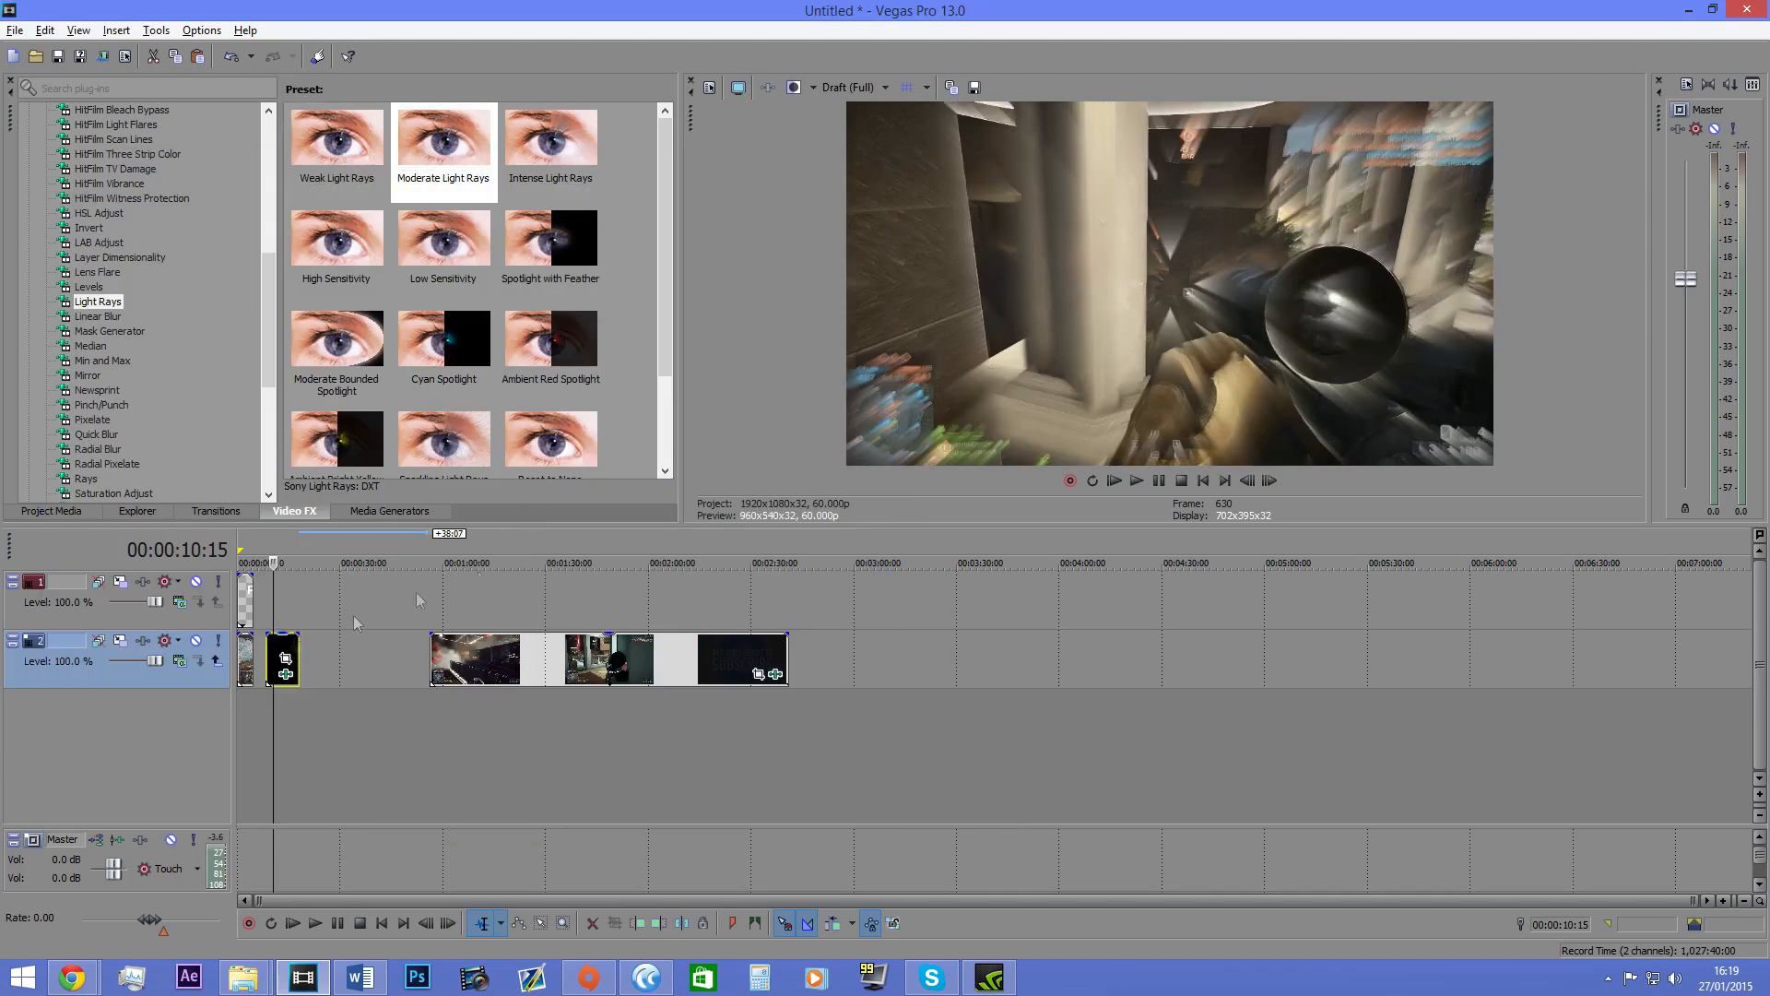
Step: Play the short gameplay clip from its start with Moderate Light Rays applied and disable that effect
click(266, 645)
key(space)
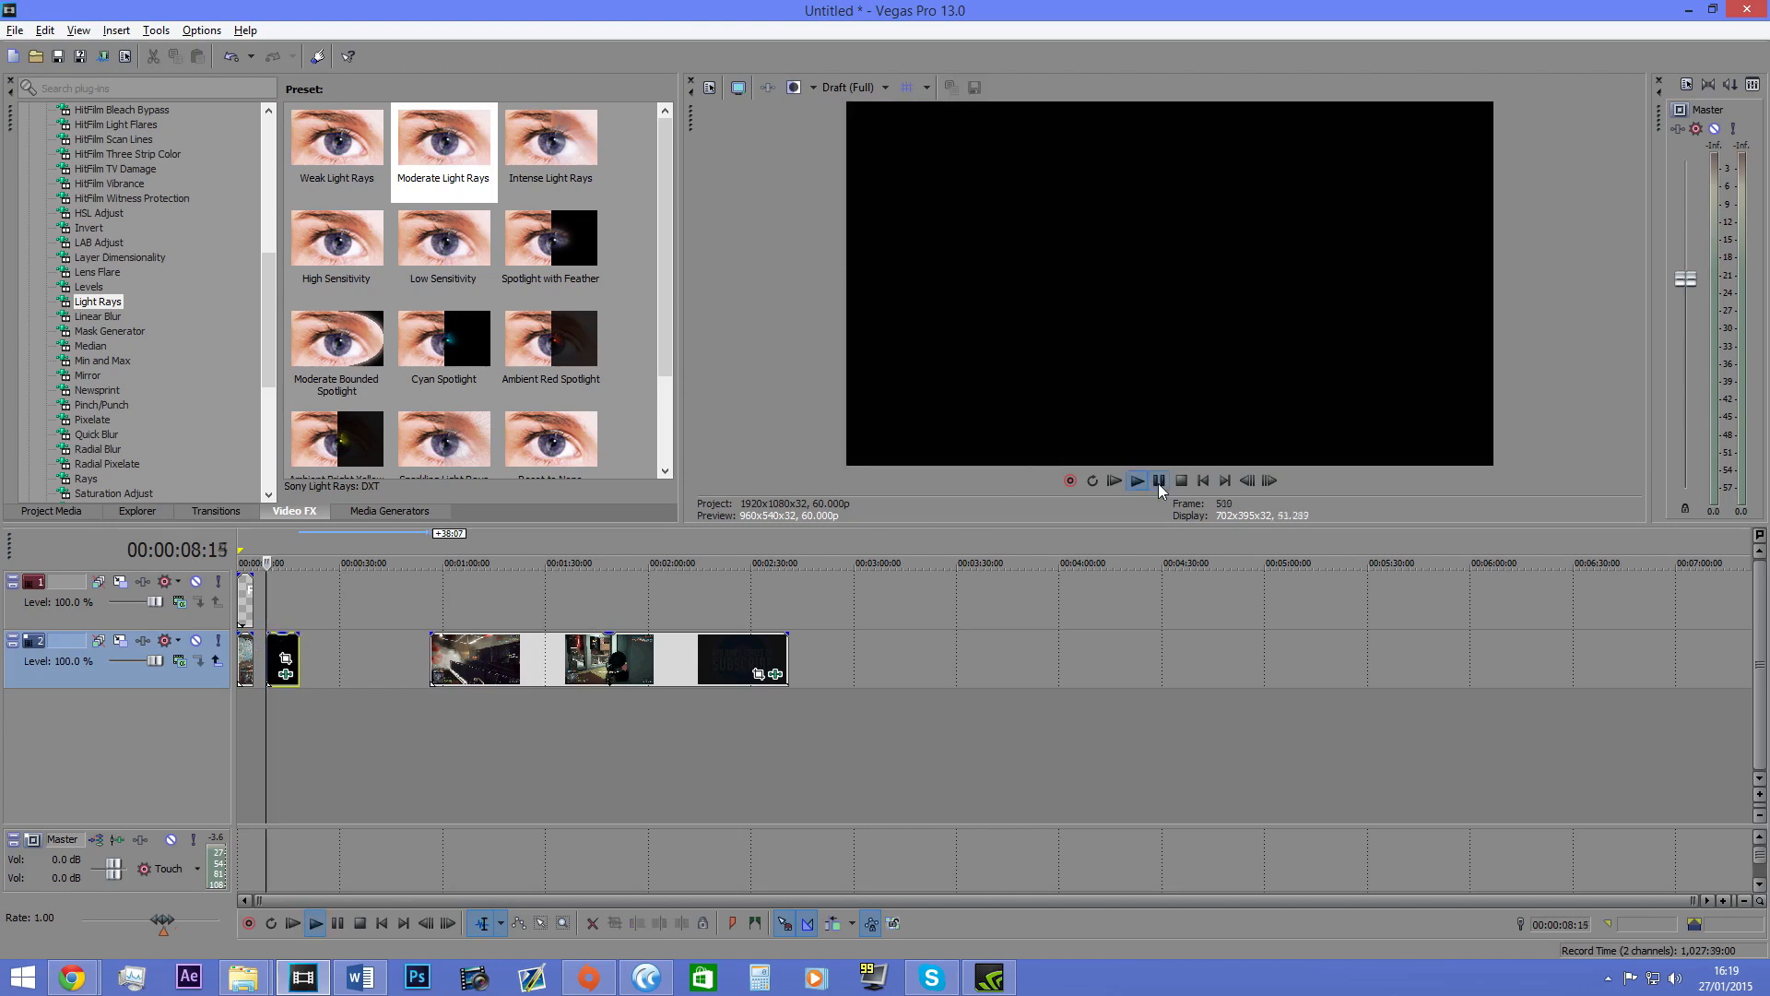
scroll(909, 665, up, 8)
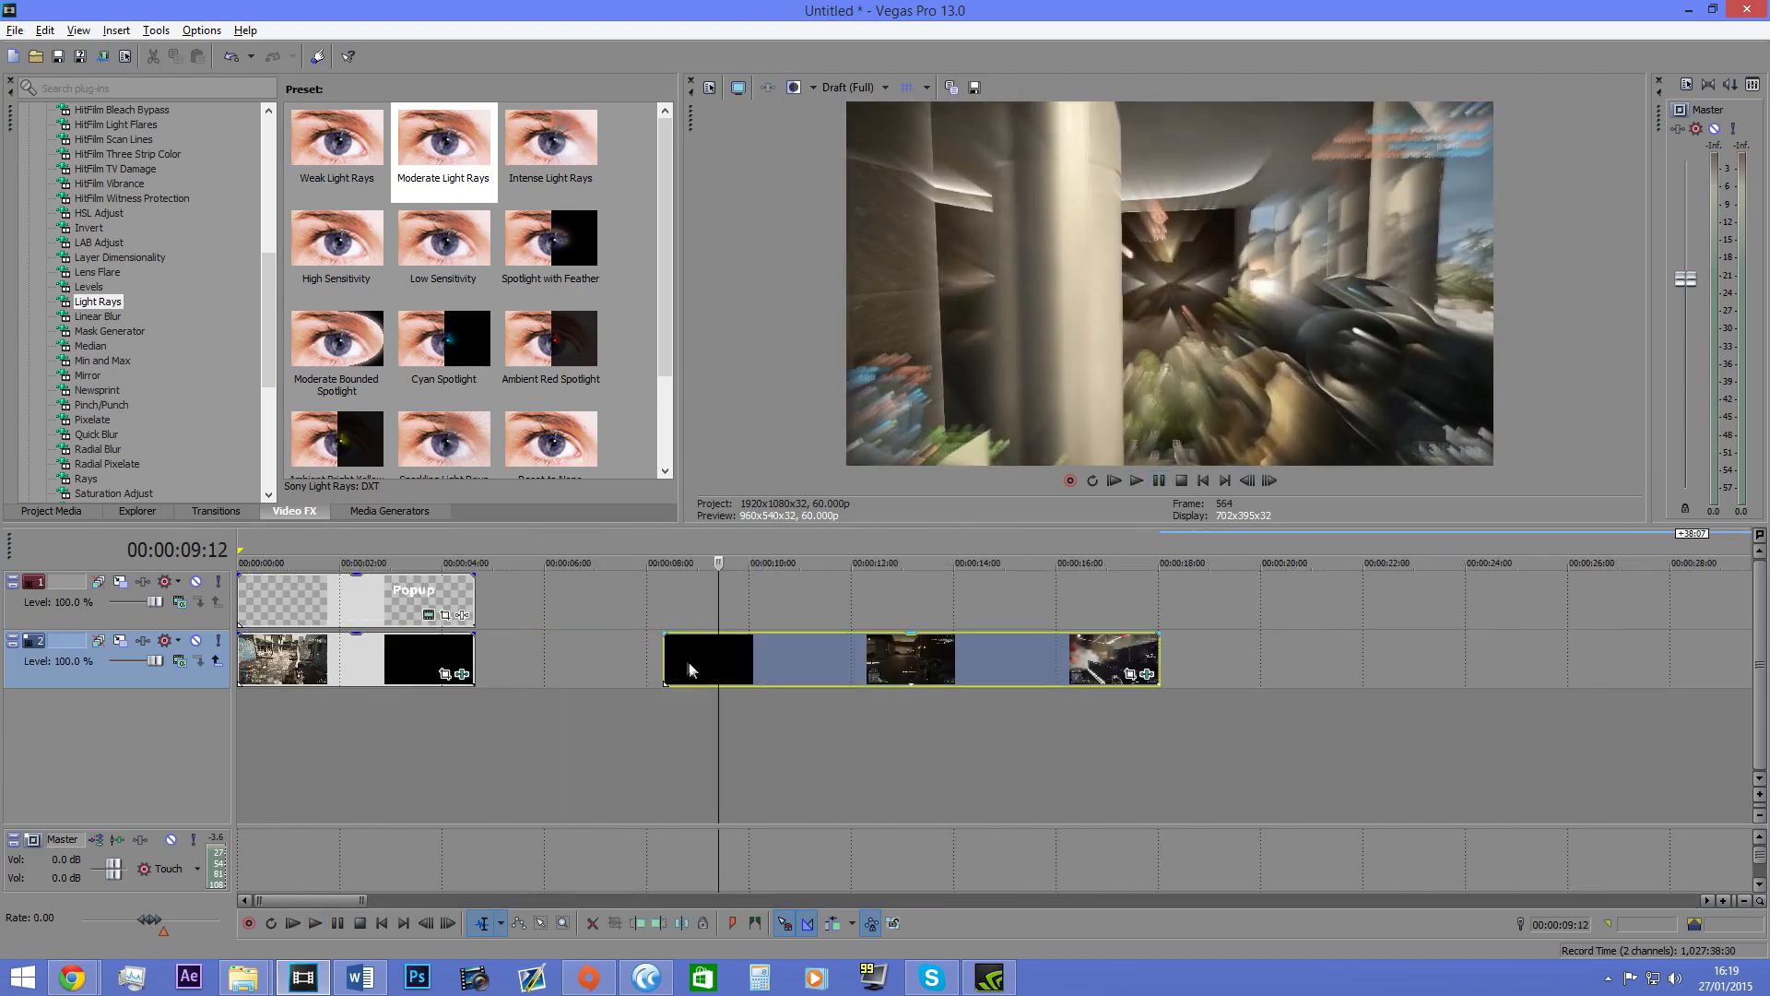
key(space)
click(1147, 674)
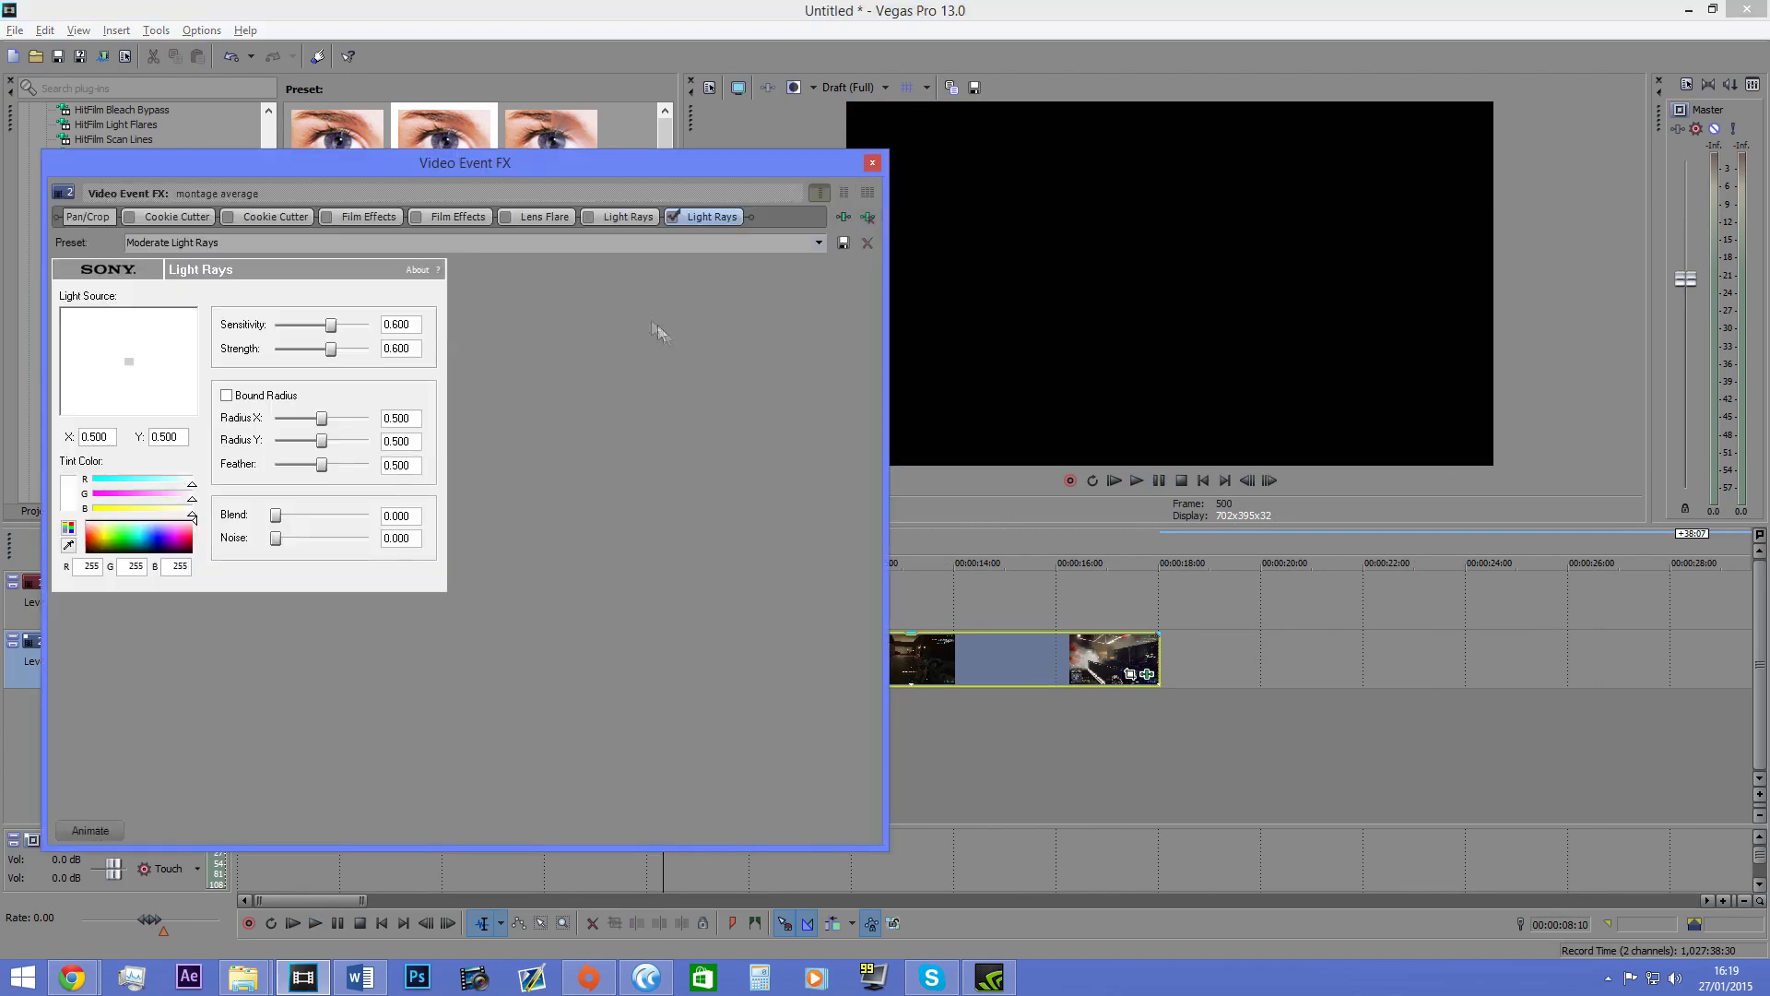
click(673, 218)
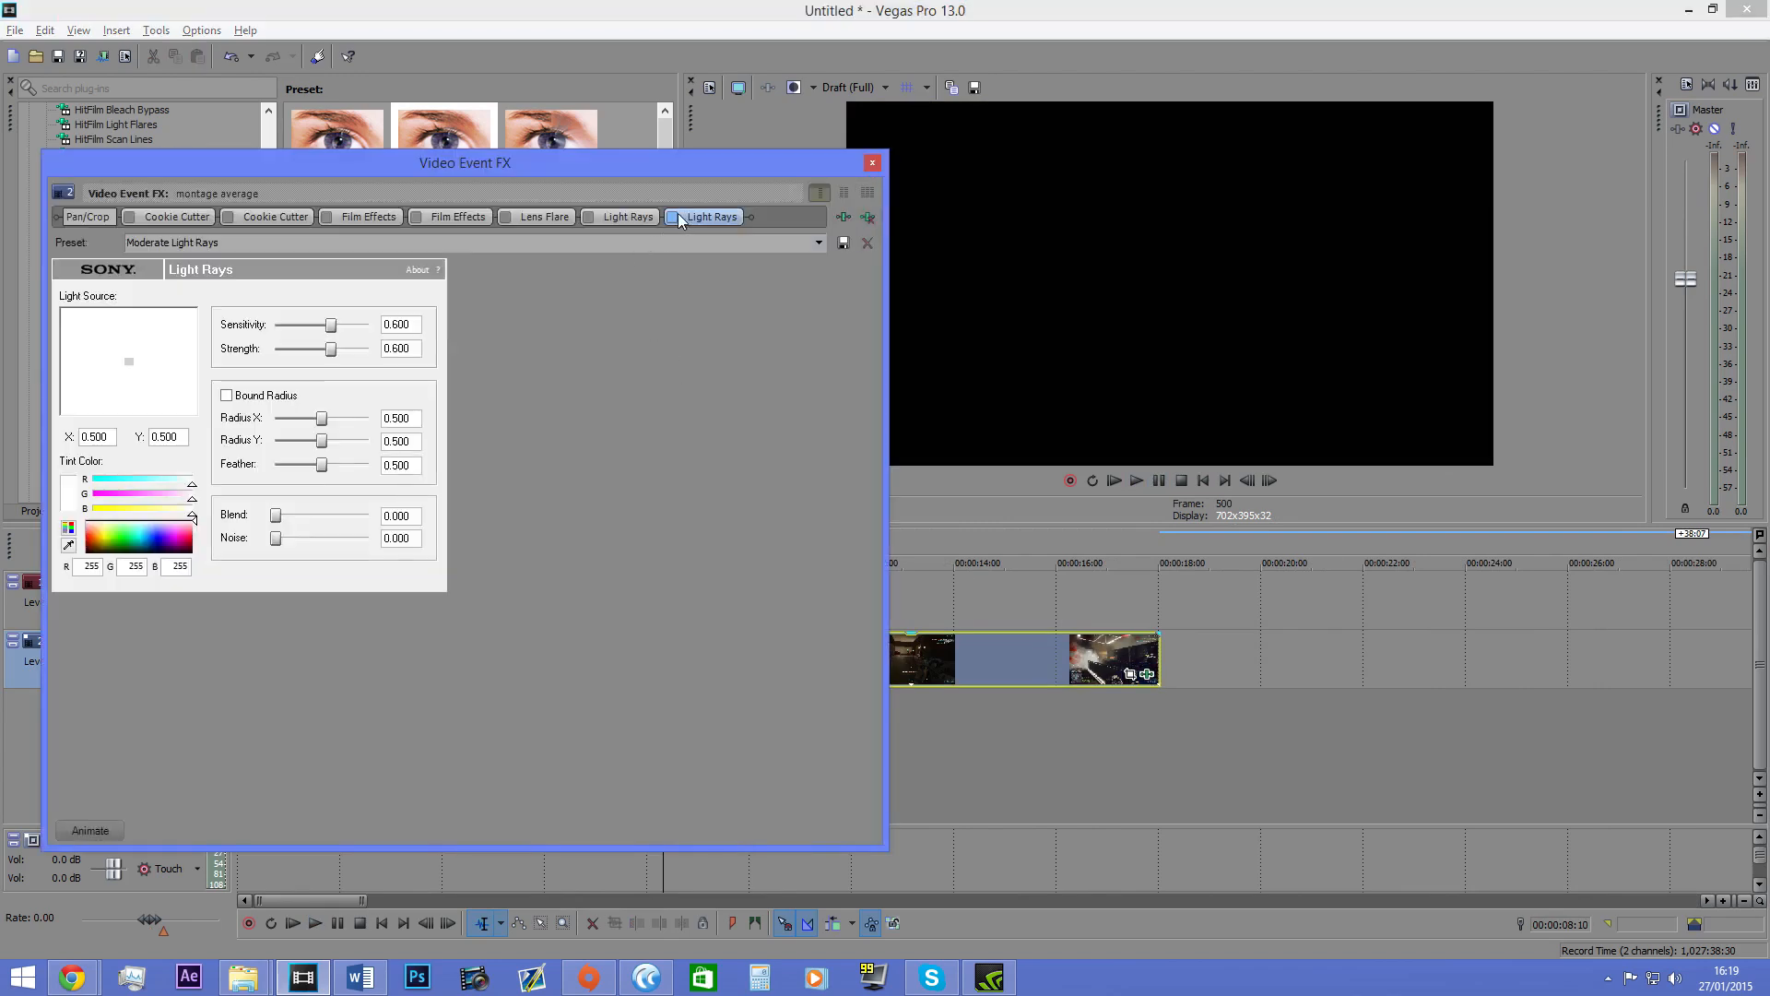
click(873, 163)
Step: Time-compress the short gameplay clip, stretch it out to end at about 00:00:47, and play part of the slowed footage
click(1154, 645)
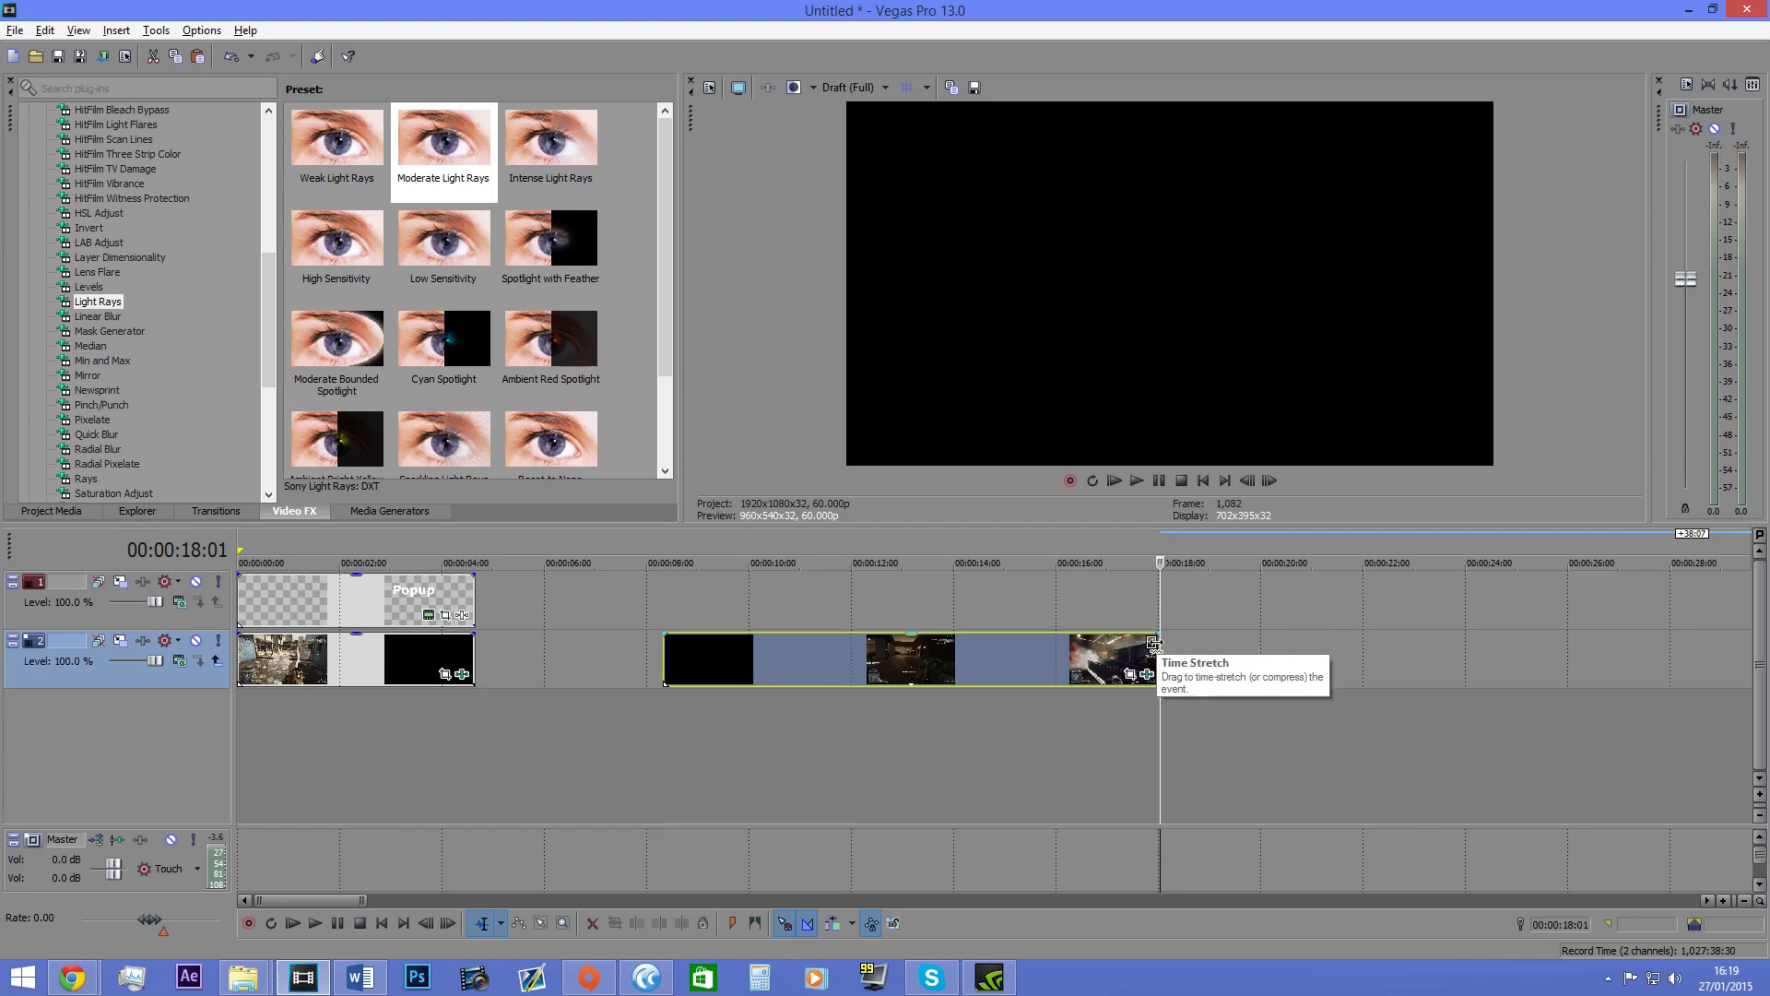
drag(1154, 642, 704, 638)
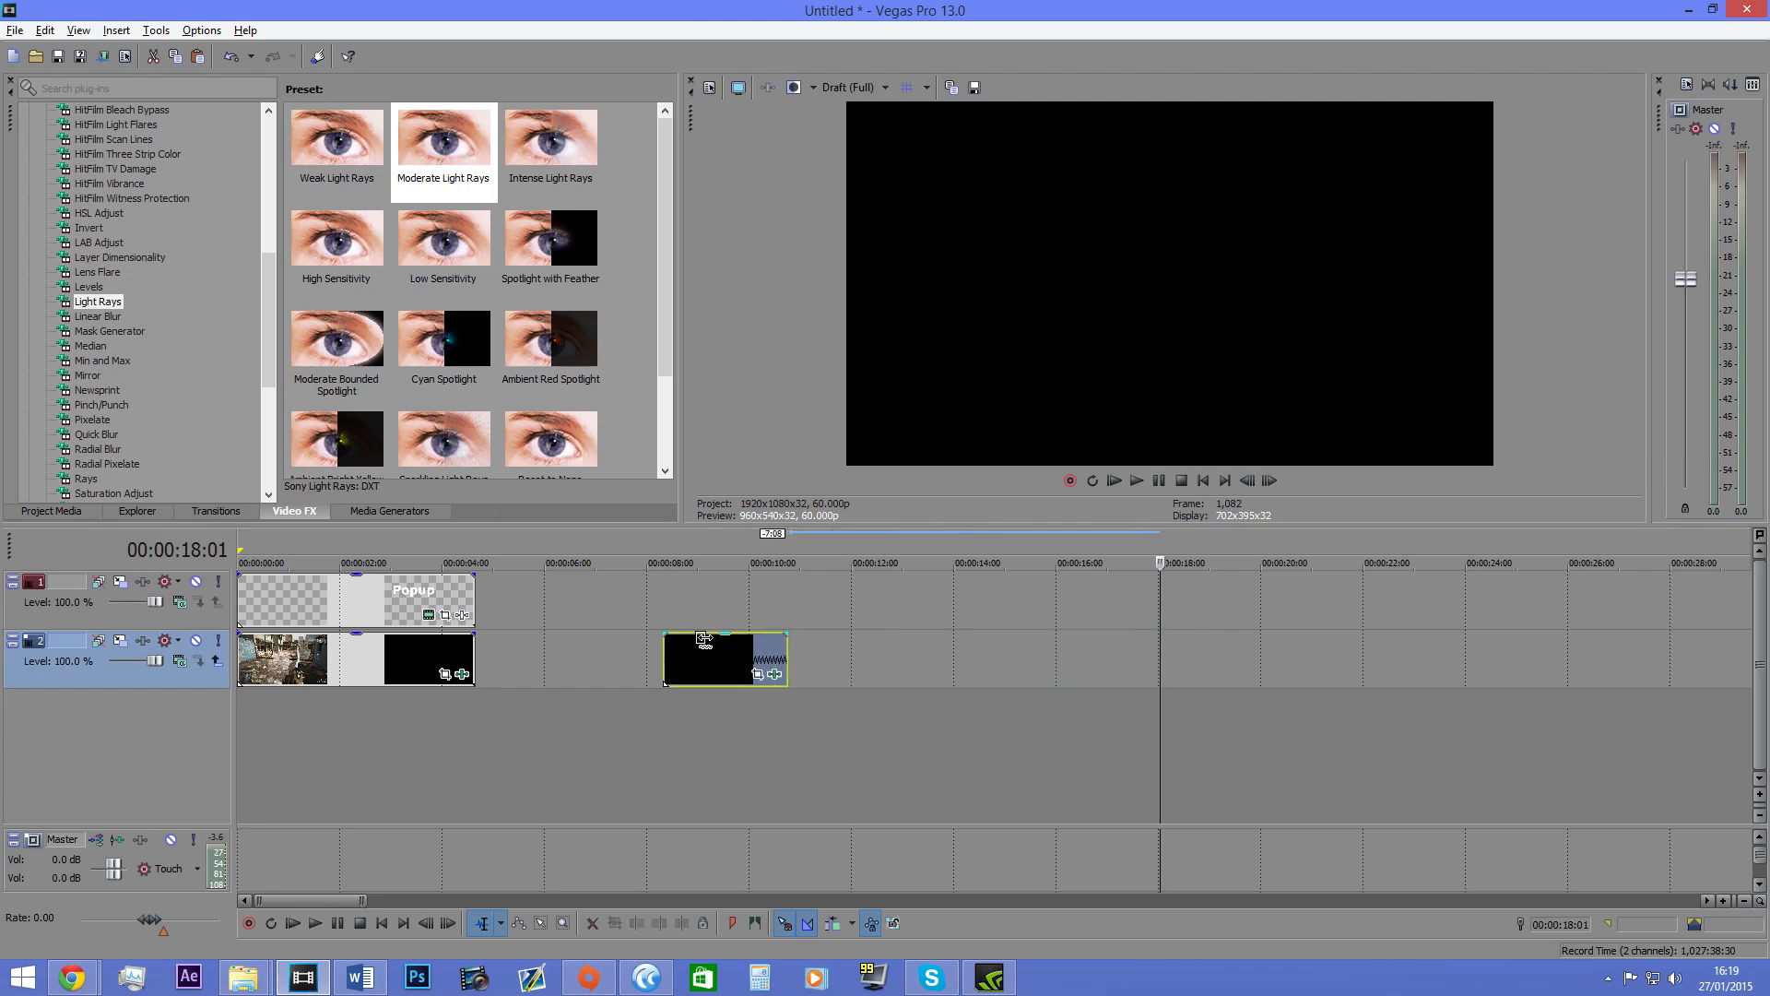
drag(733, 647, 1762, 660)
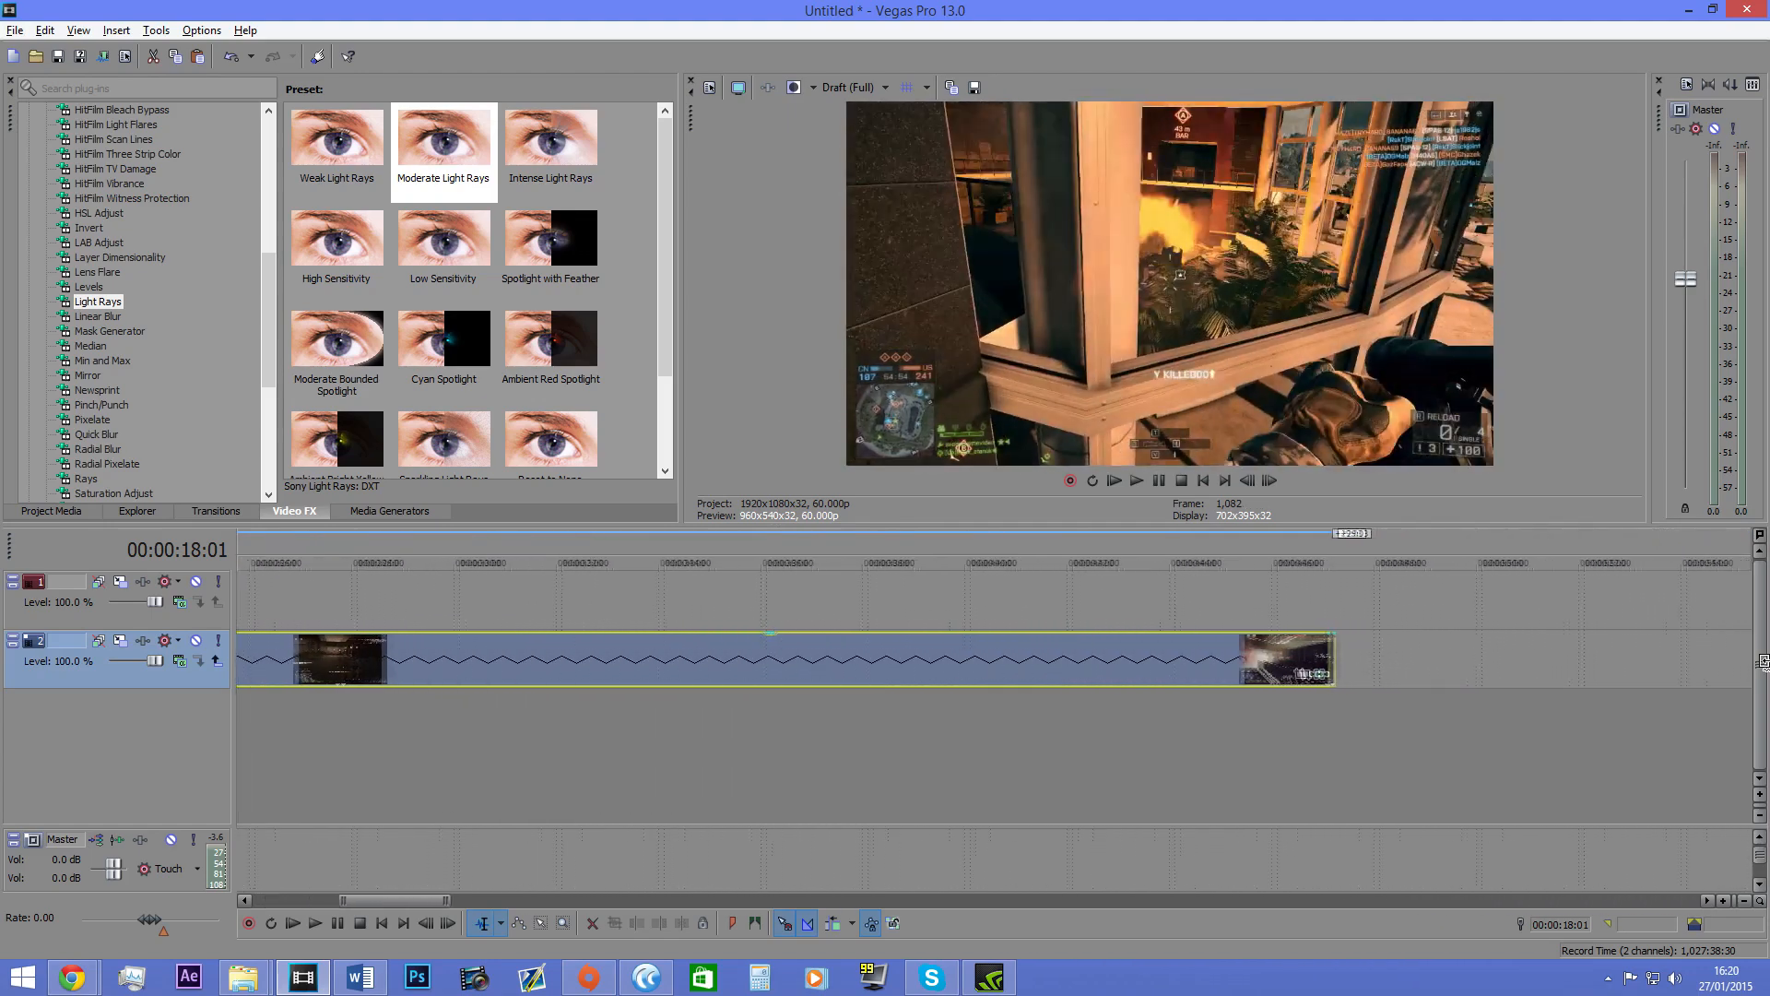
click(543, 648)
click(1159, 480)
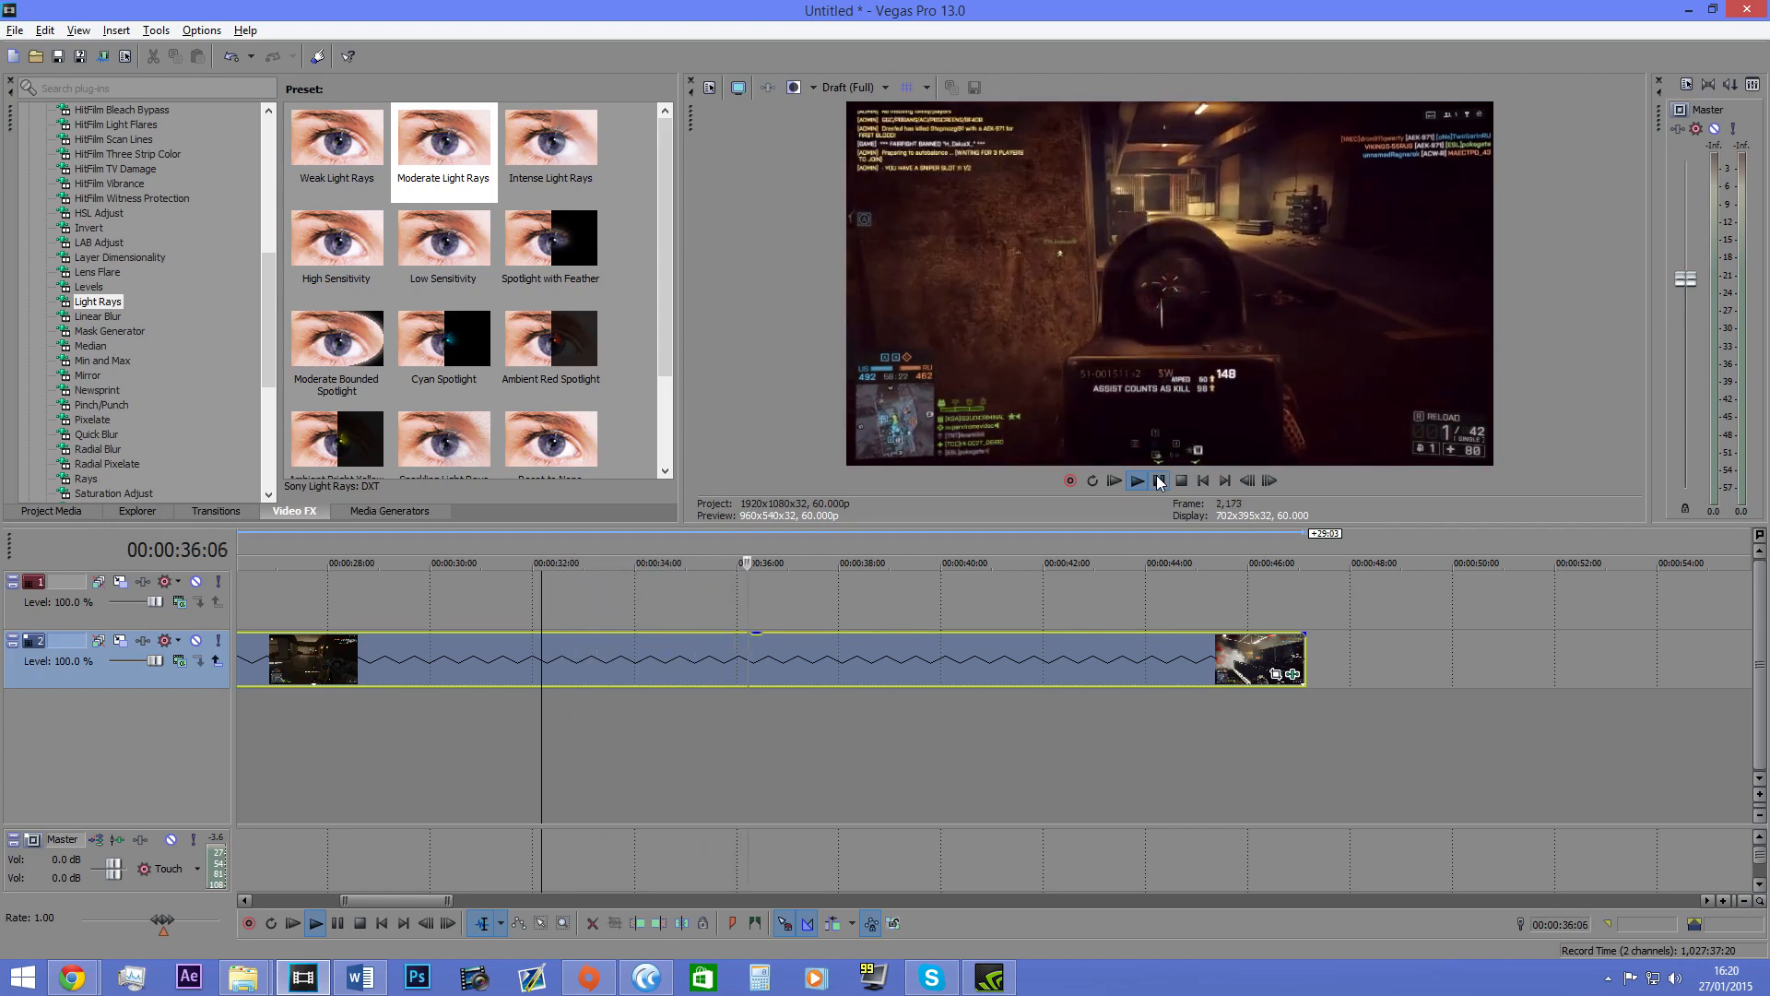
click(1159, 480)
Step: Time-compress the stretched gameplay clip to about 2.4 seconds long
scroll(751, 702, down, 5)
scroll(751, 702, down, 3)
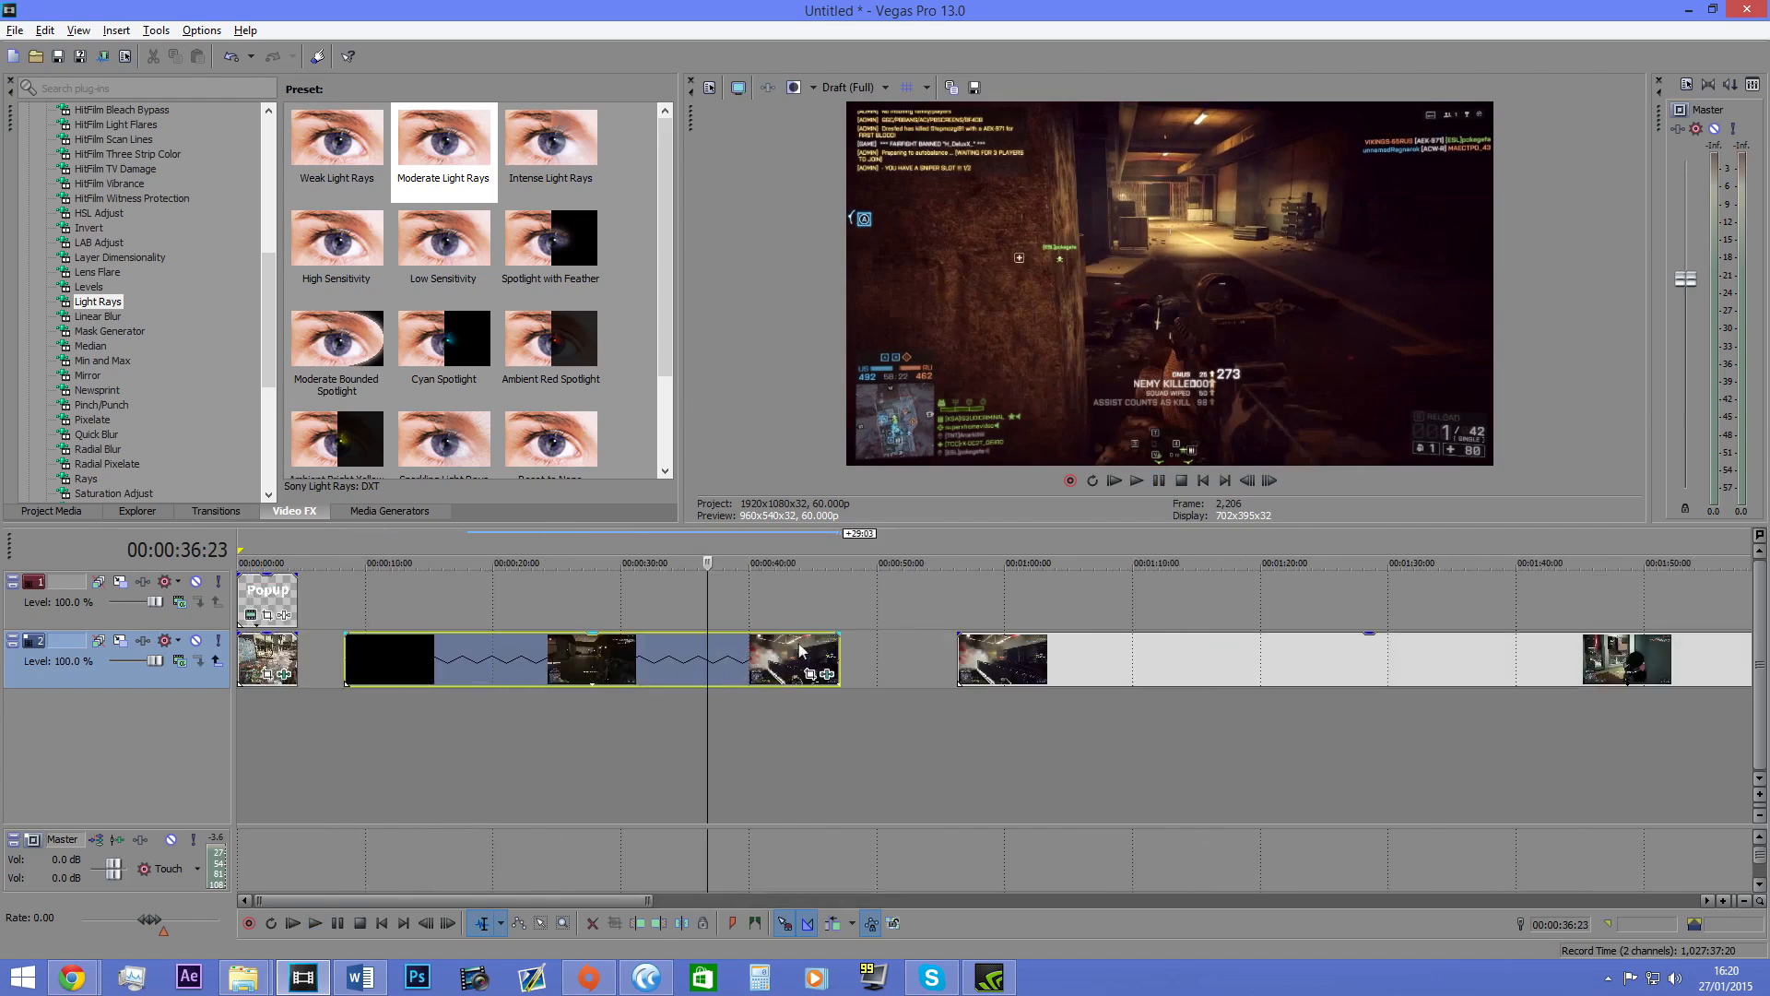
drag(829, 654, 375, 657)
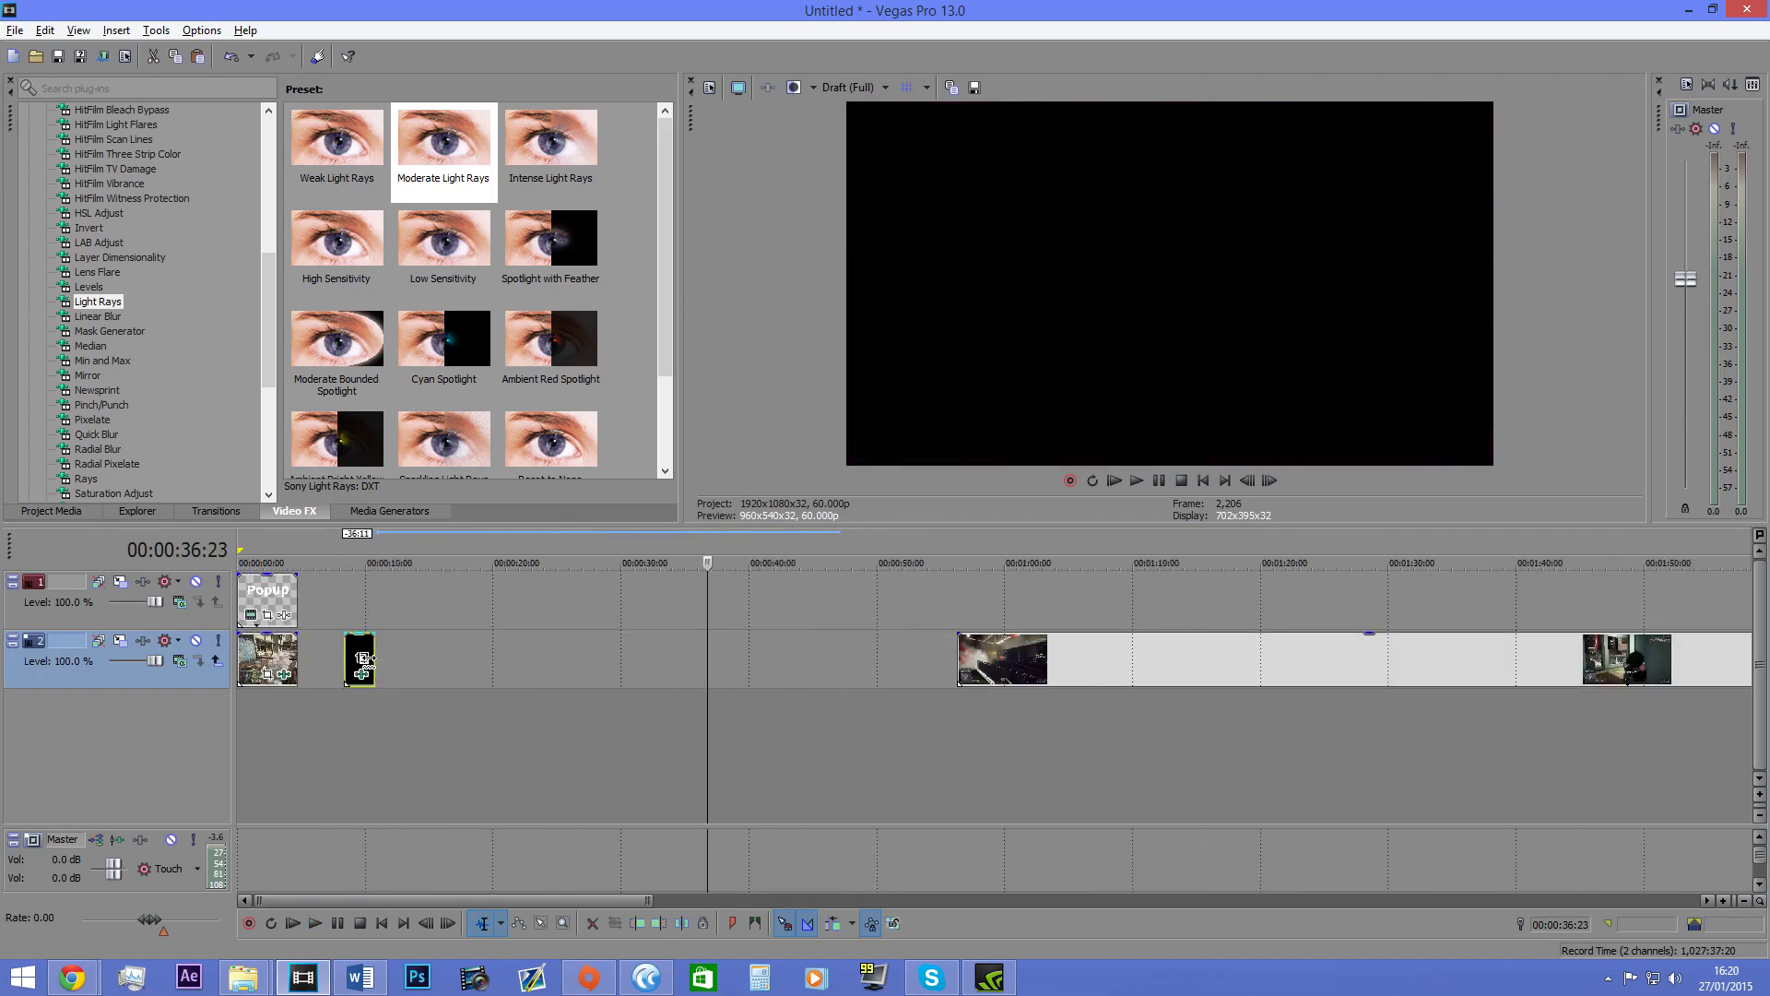
Step: Add the Weak Light Rays preset to the compressed clip and play it from 00:00:08:10
click(346, 656)
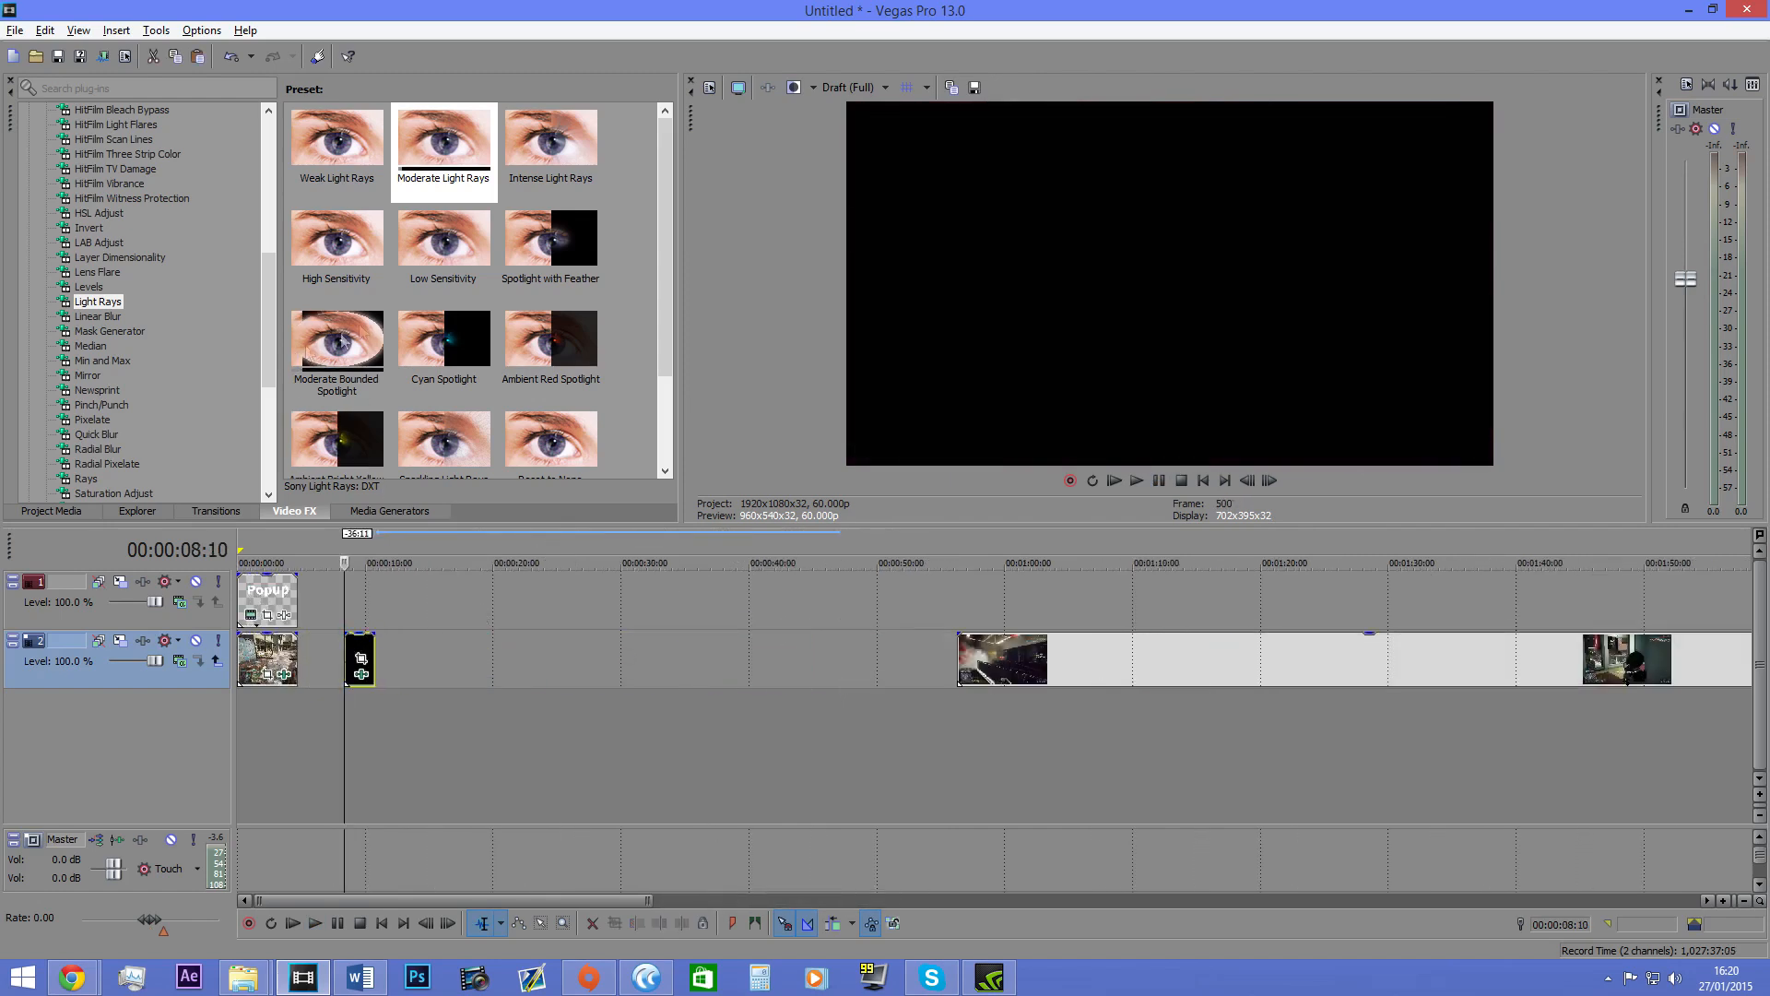
drag(304, 164, 361, 668)
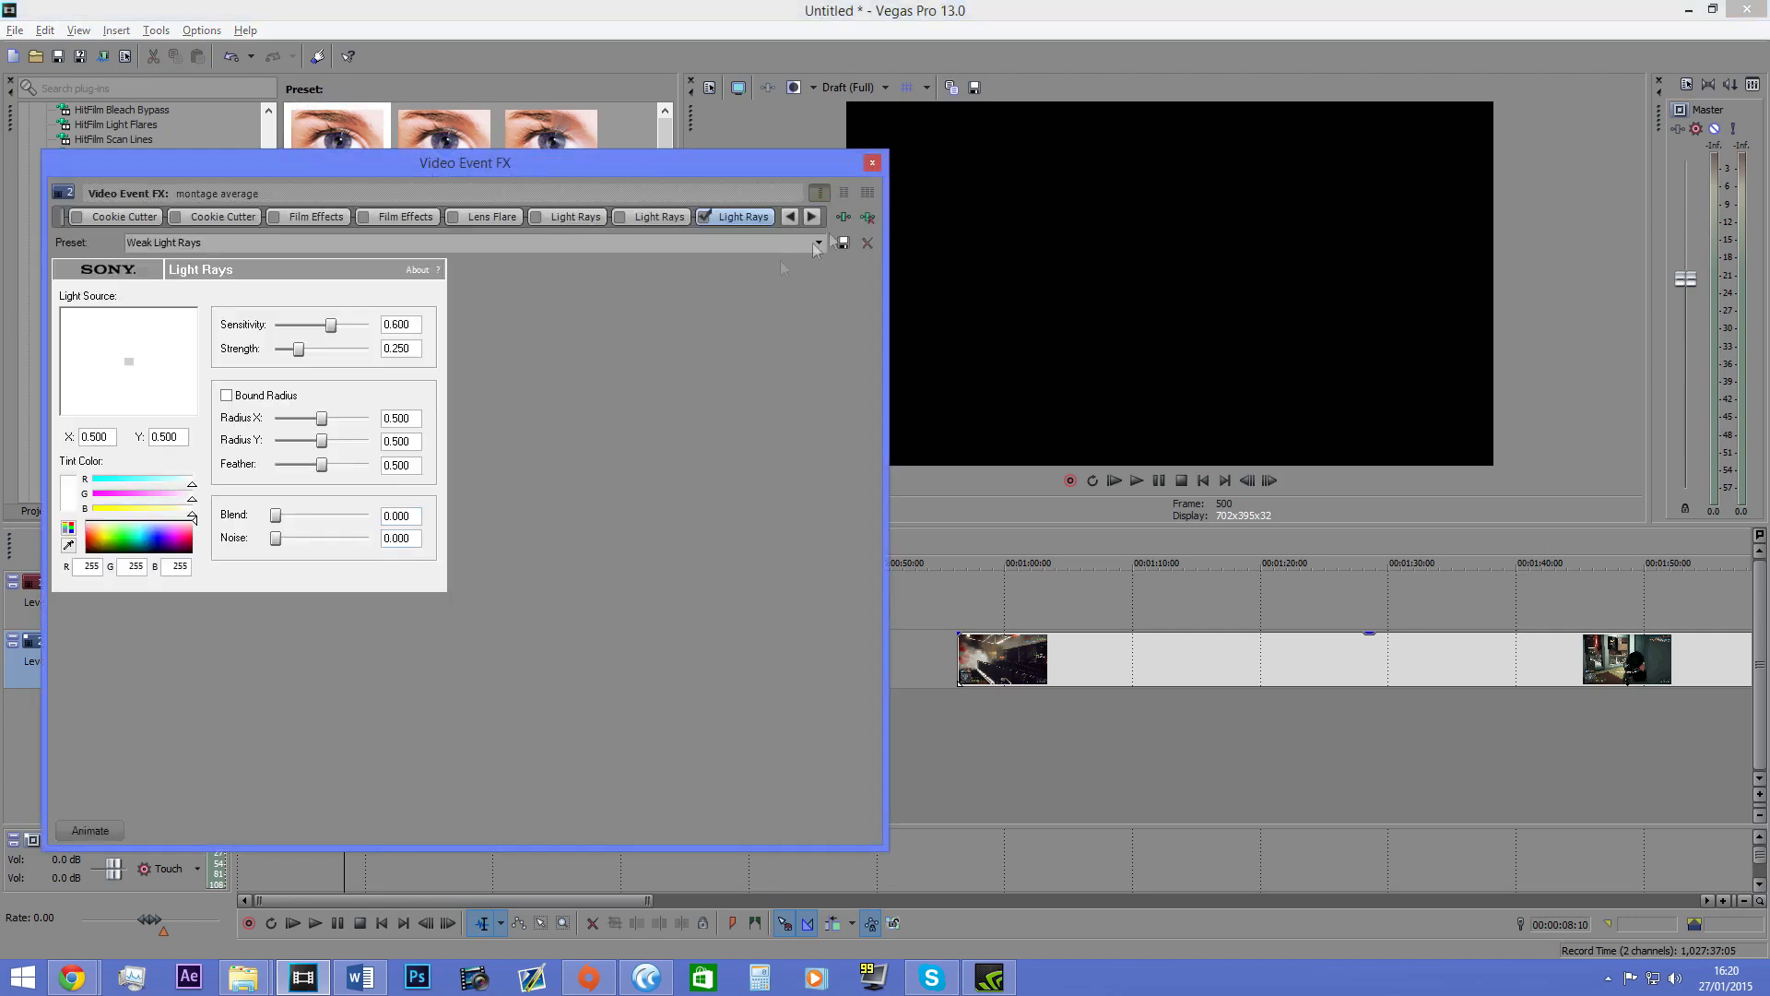
click(866, 163)
click(1158, 481)
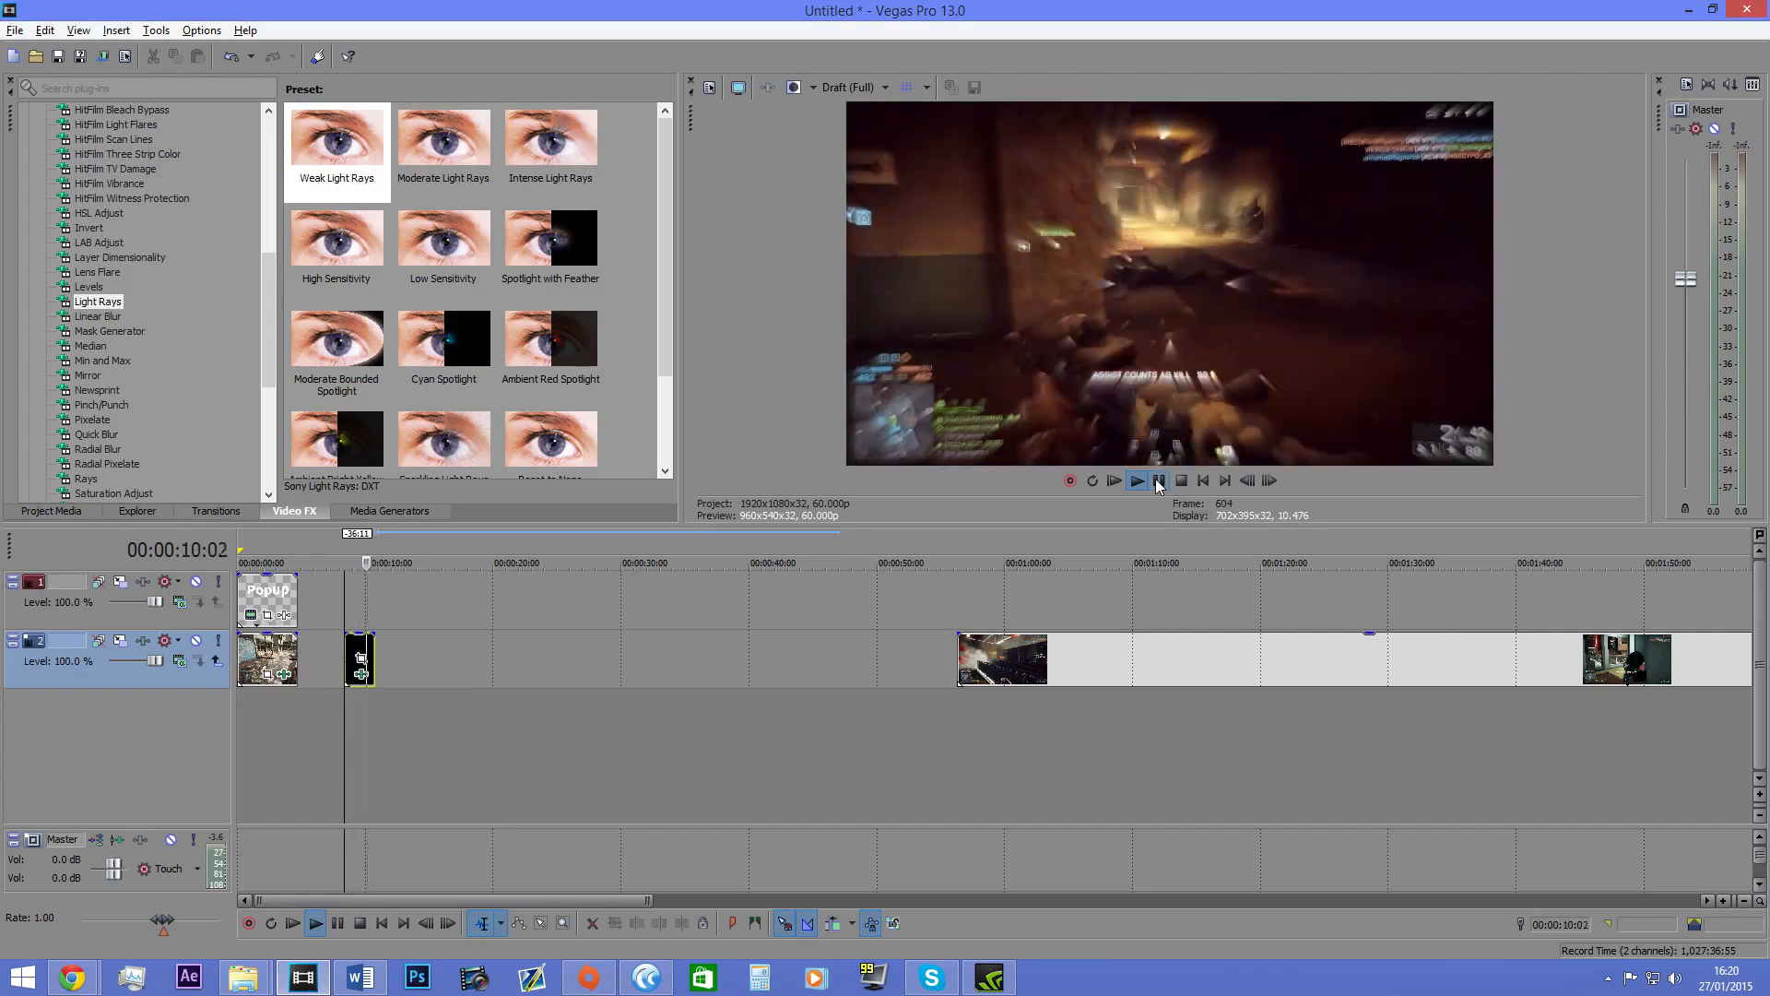
click(1159, 481)
Step: Delete the compressed gameplay clip between the opening Popup section and the long gameplay clip
scroll(815, 770, up, 5)
click(833, 687)
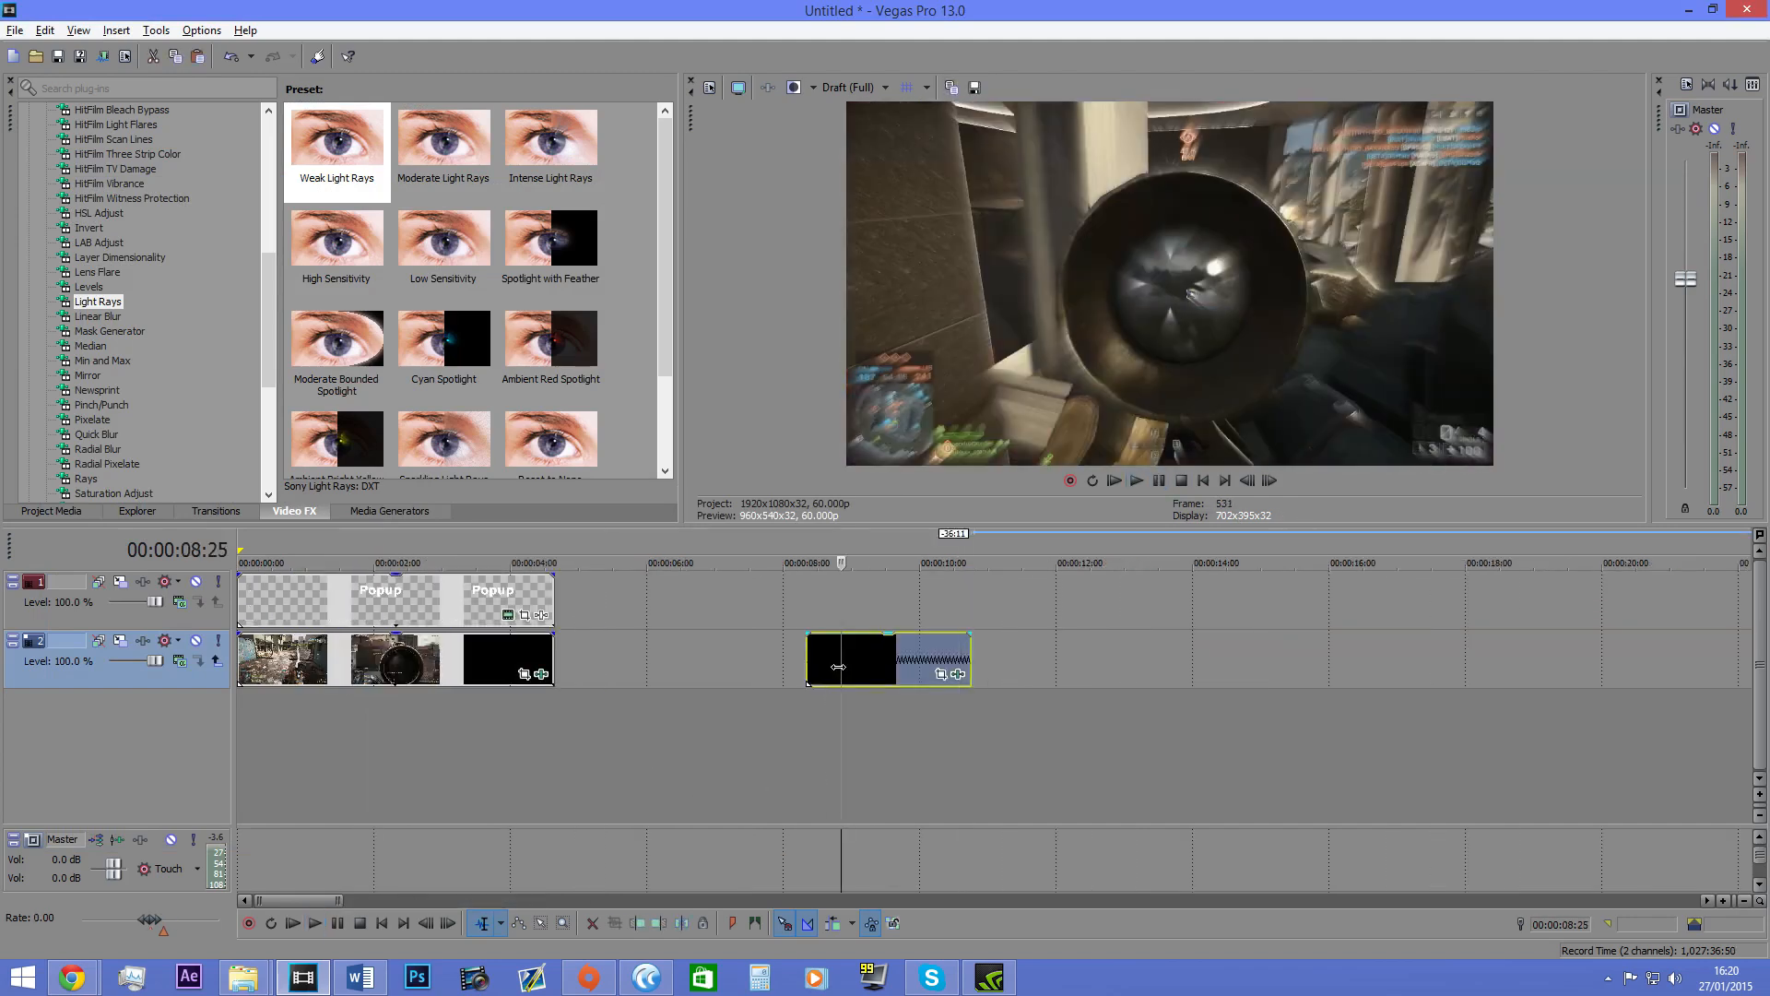
scroll(645, 749, down, 6)
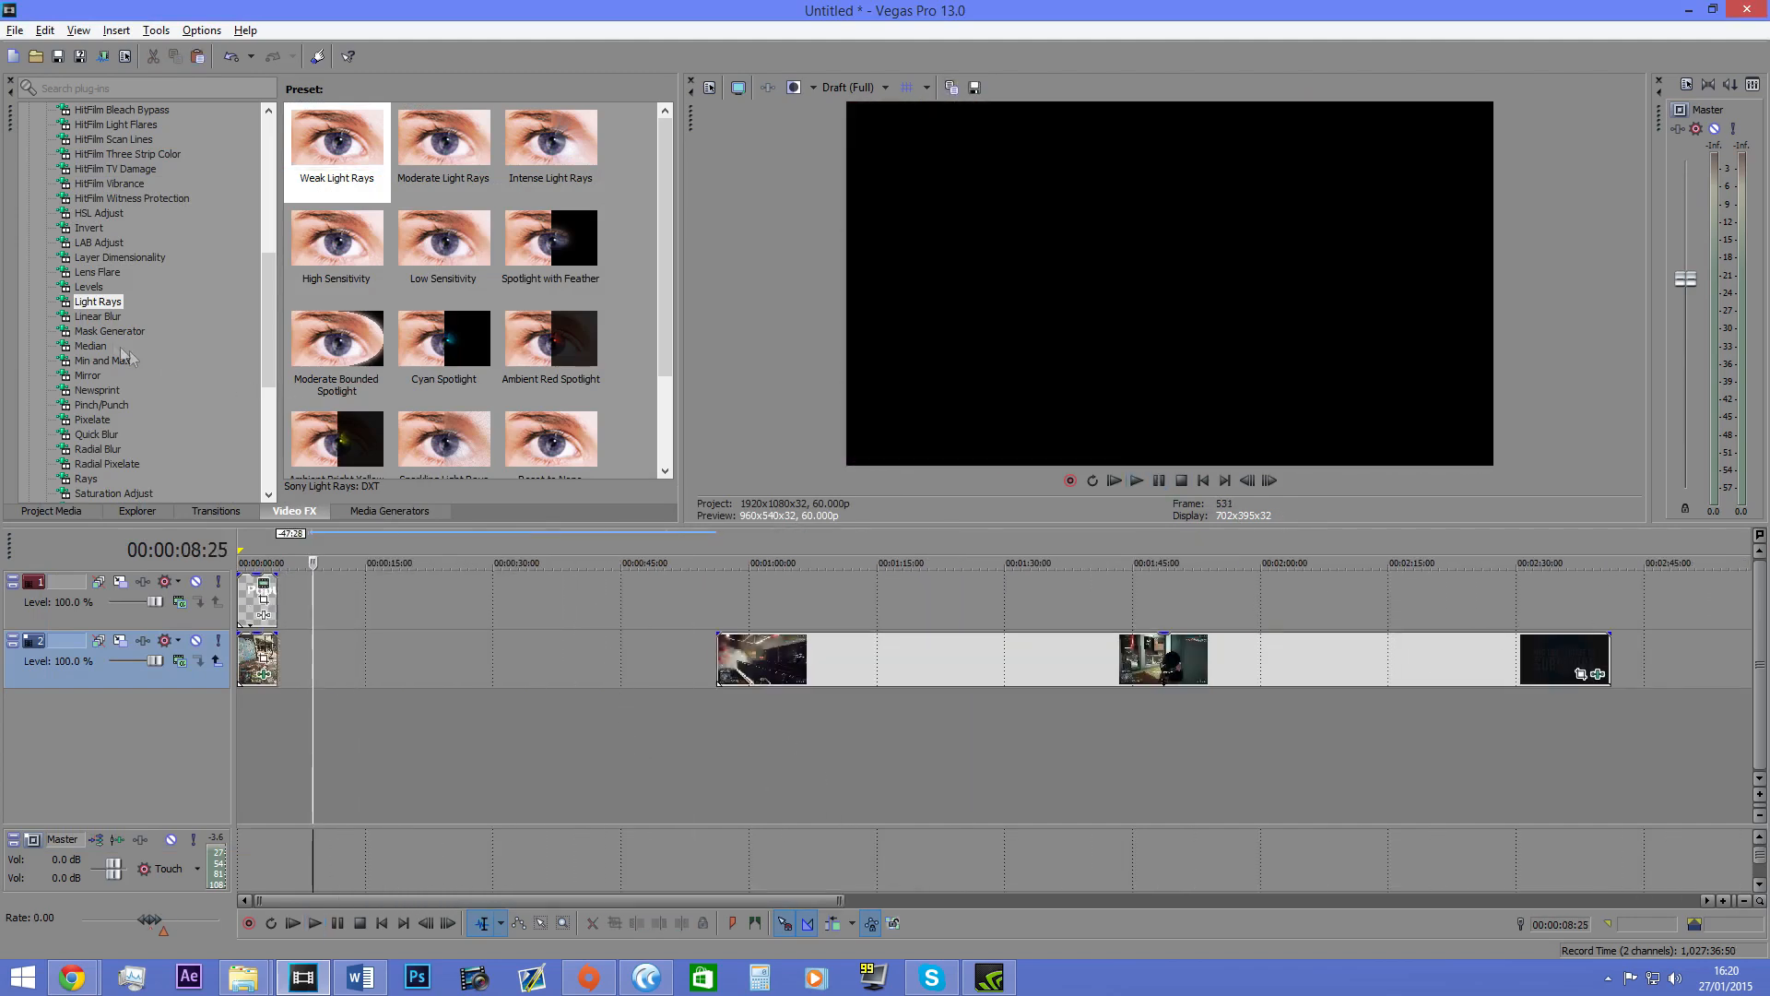
Step: Browse the presets of the Pinch/Punch, Stereoscopic 3D Adjust, Swirl and Threshold video effects
scroll(196, 331, down, 4)
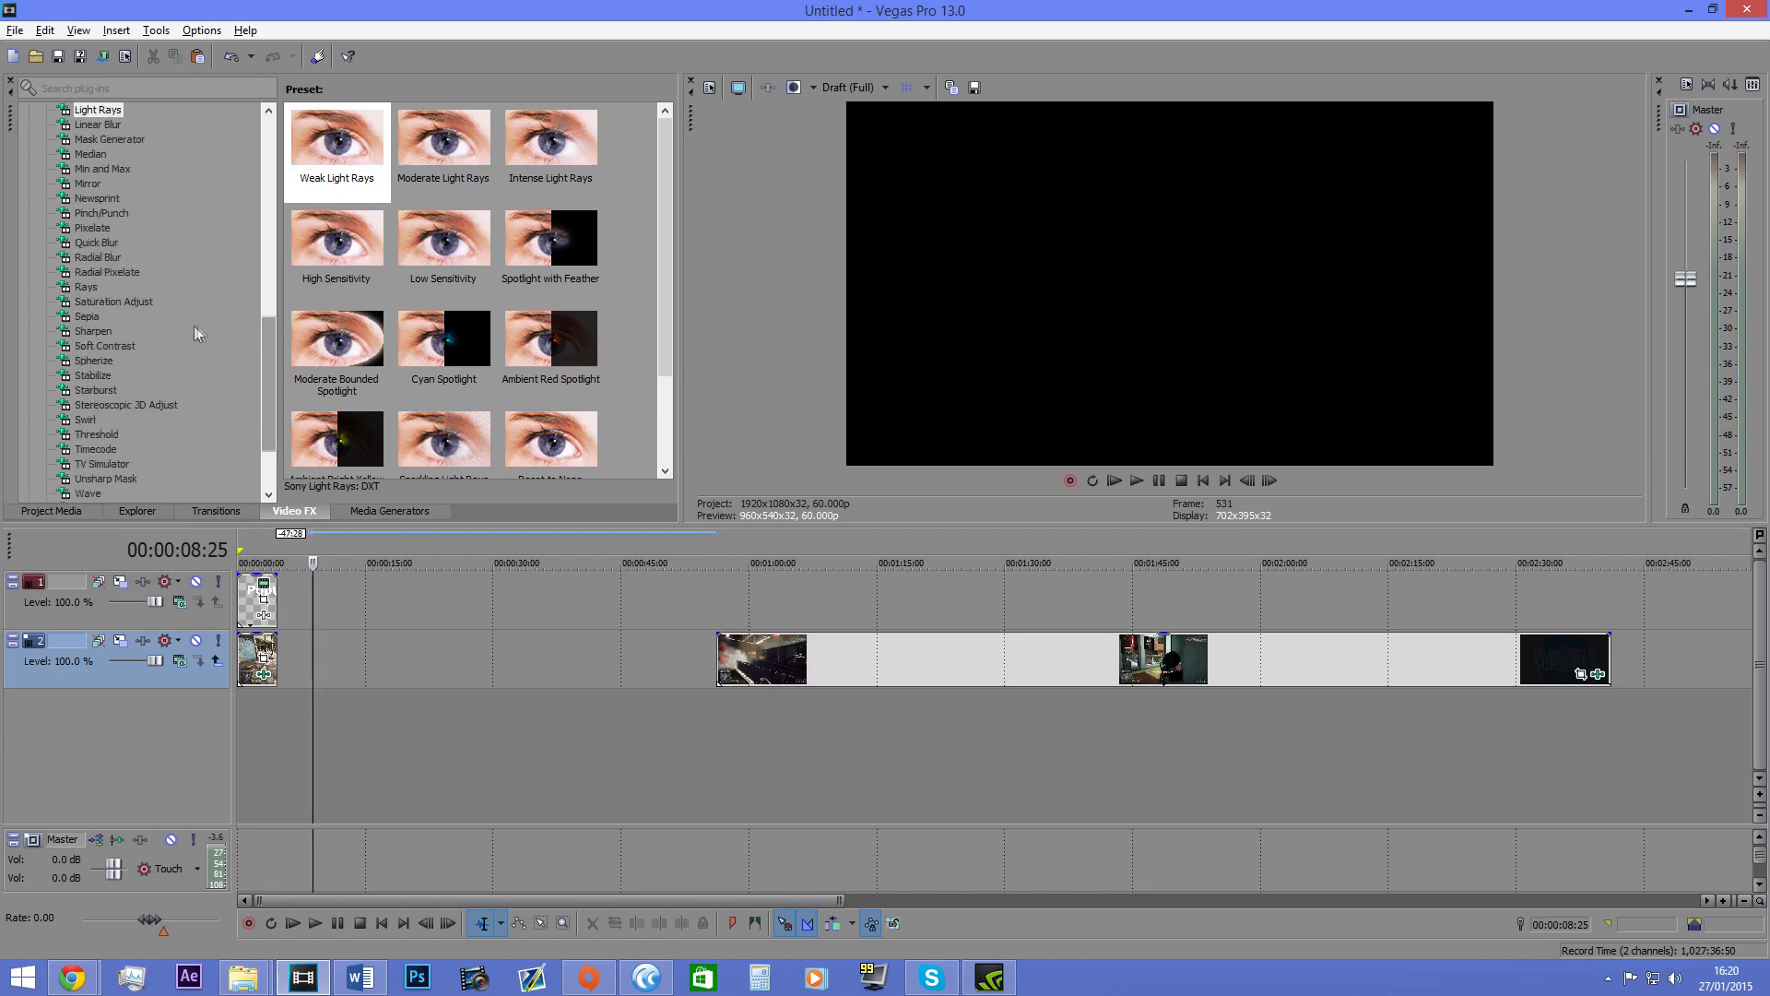
click(82, 215)
click(96, 241)
drag(97, 240, 89, 225)
click(90, 226)
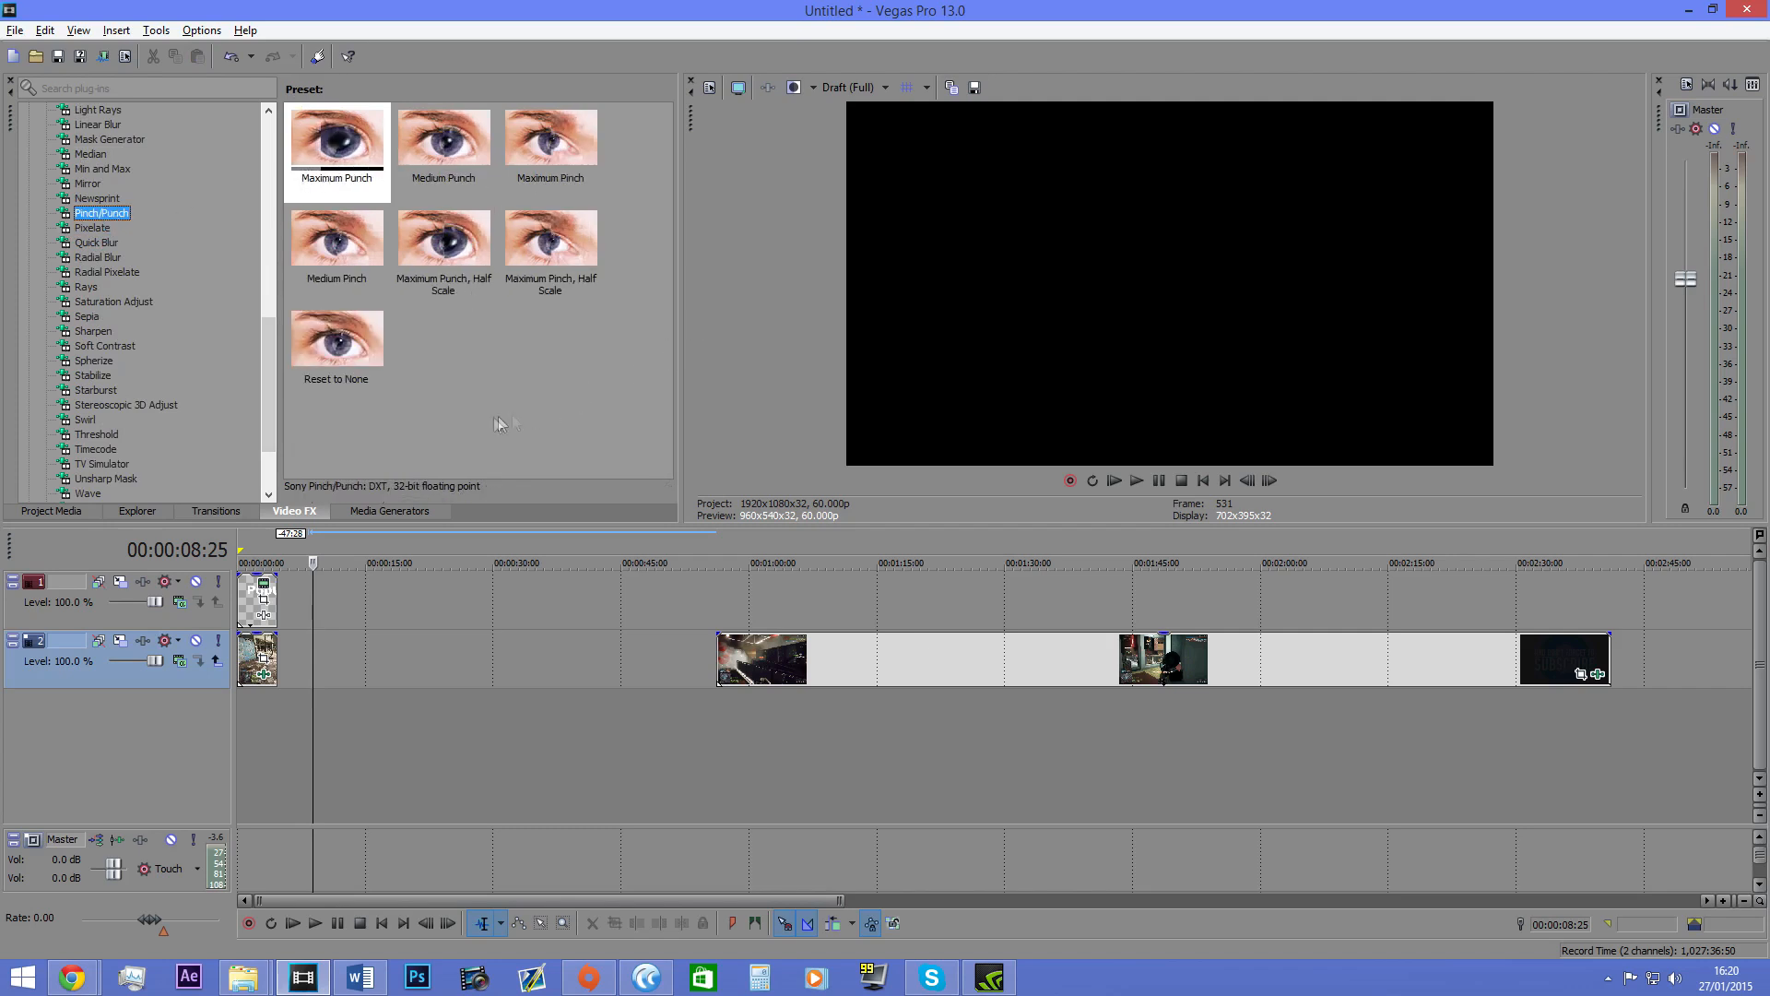
drag(495, 416, 380, 323)
click(111, 405)
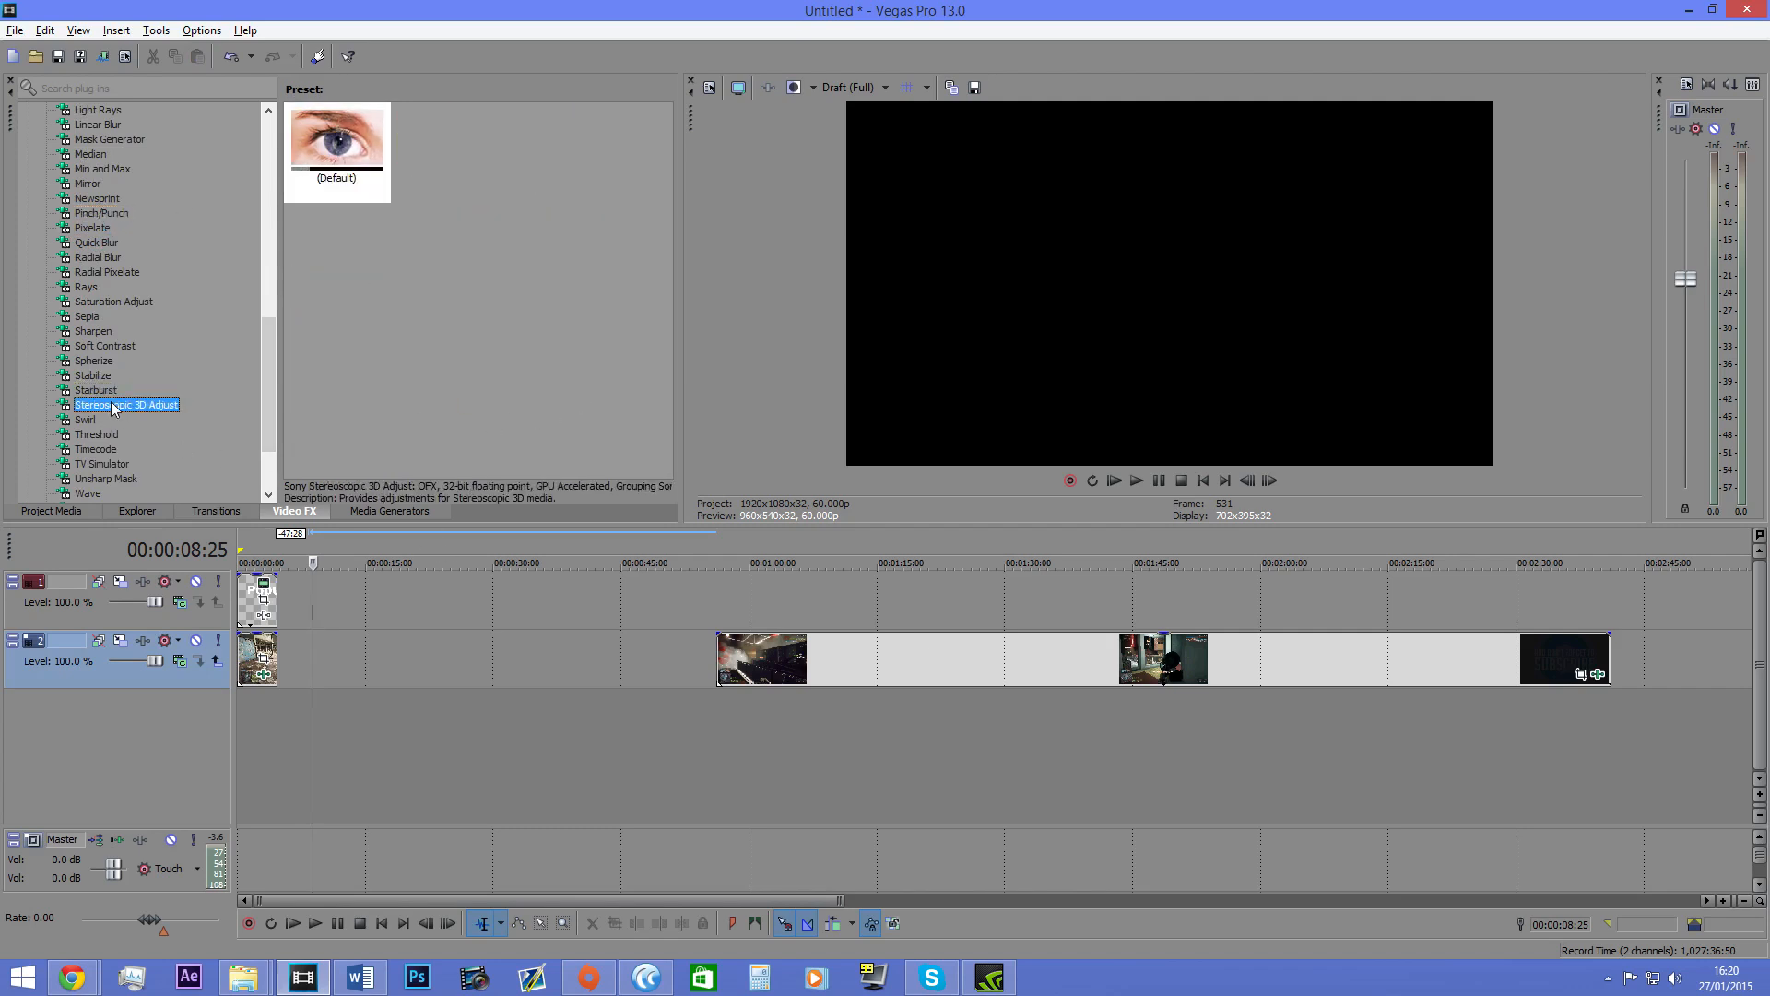
click(93, 419)
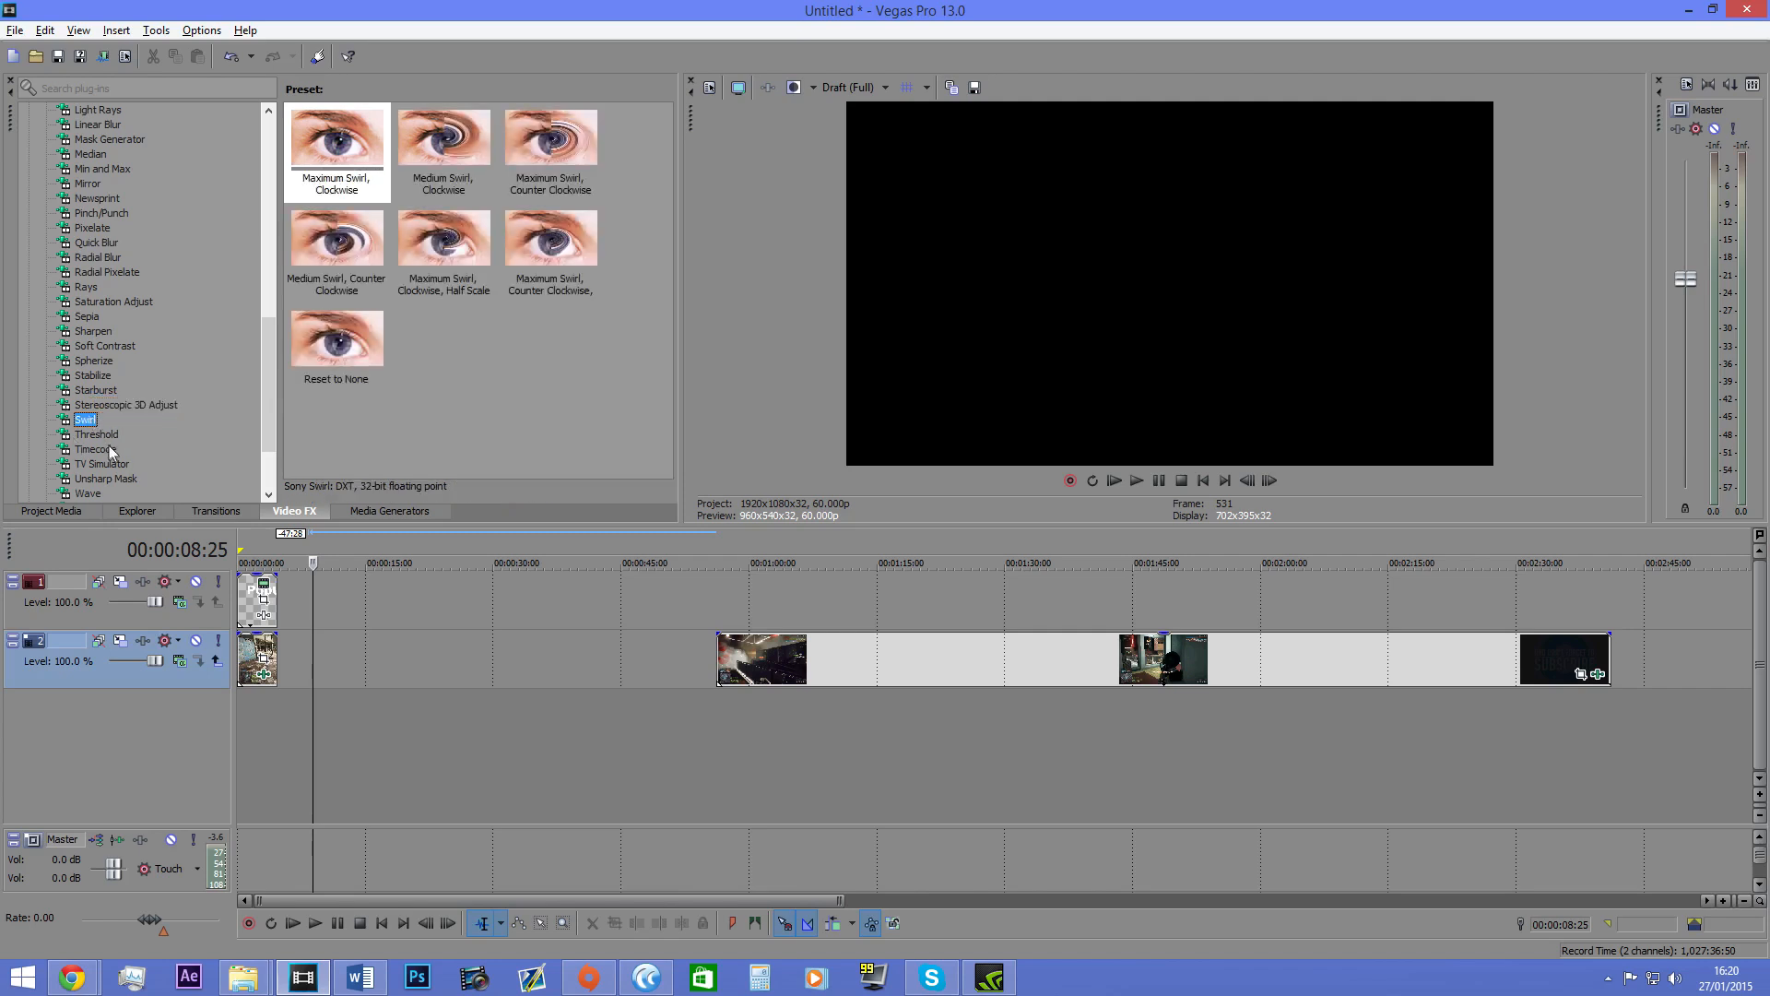
click(107, 435)
click(93, 420)
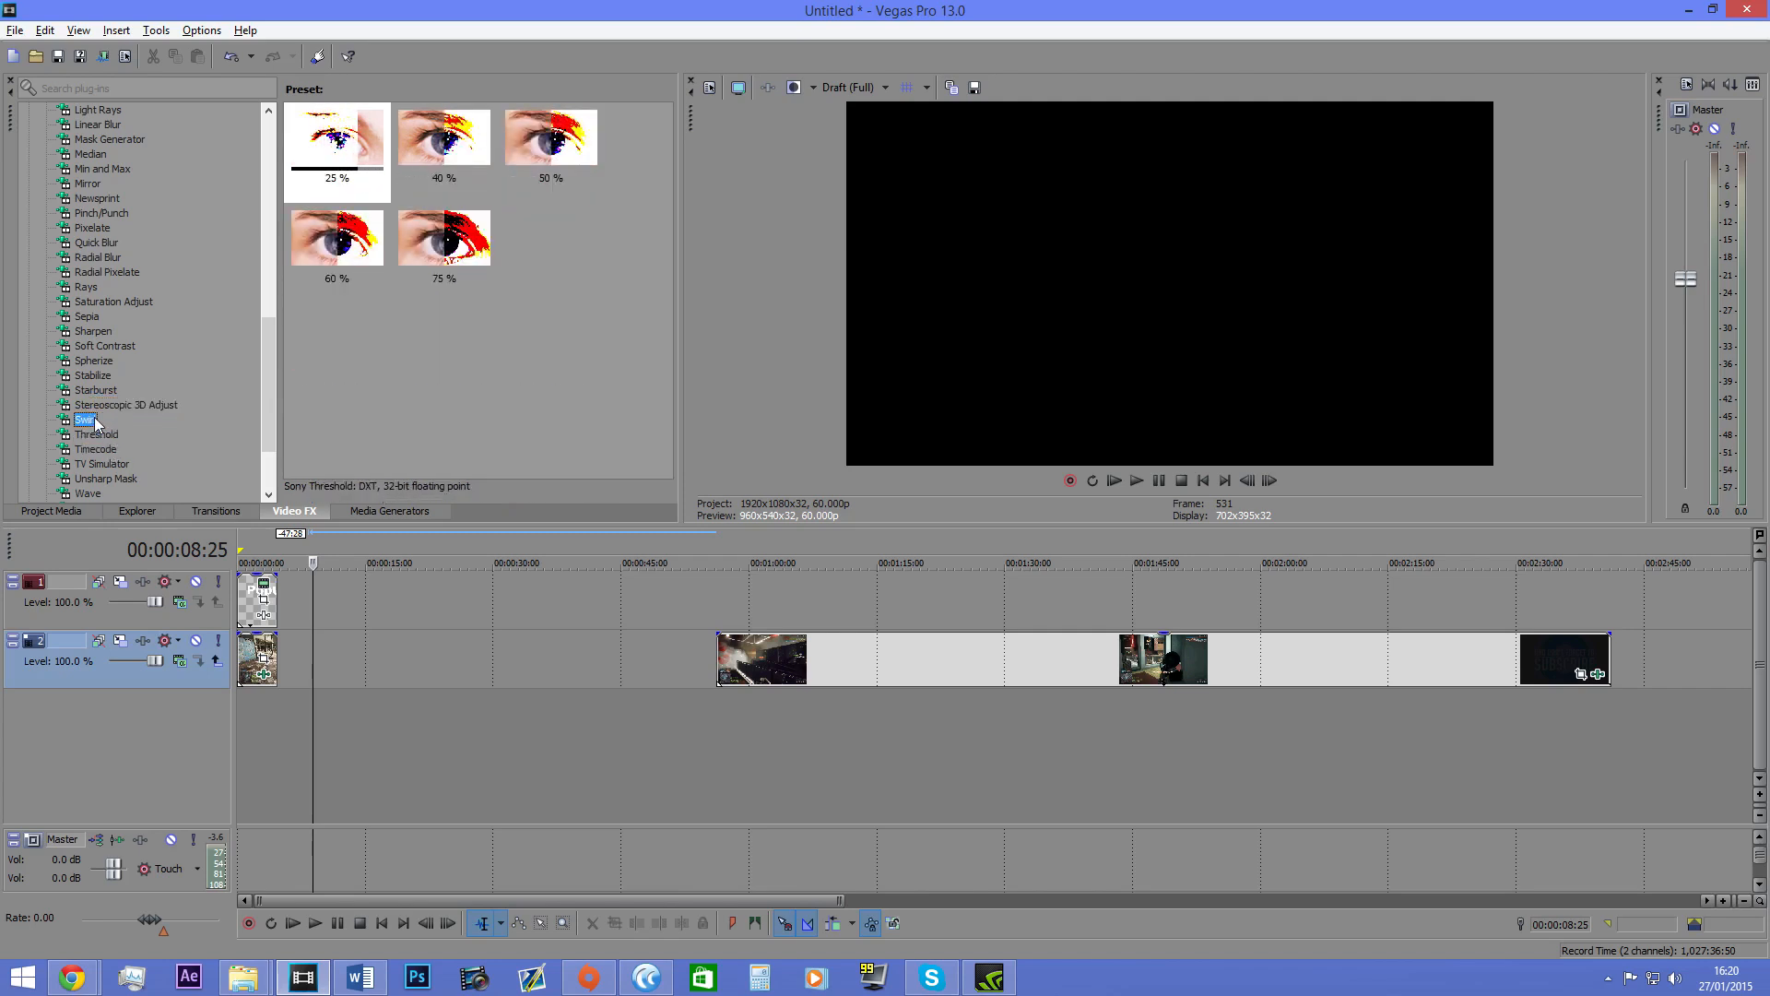
click(97, 438)
Step: Add the Timecode effect's SMPTE Drop (29.97 fps) preset to the long gameplay clip with its default settings
click(100, 450)
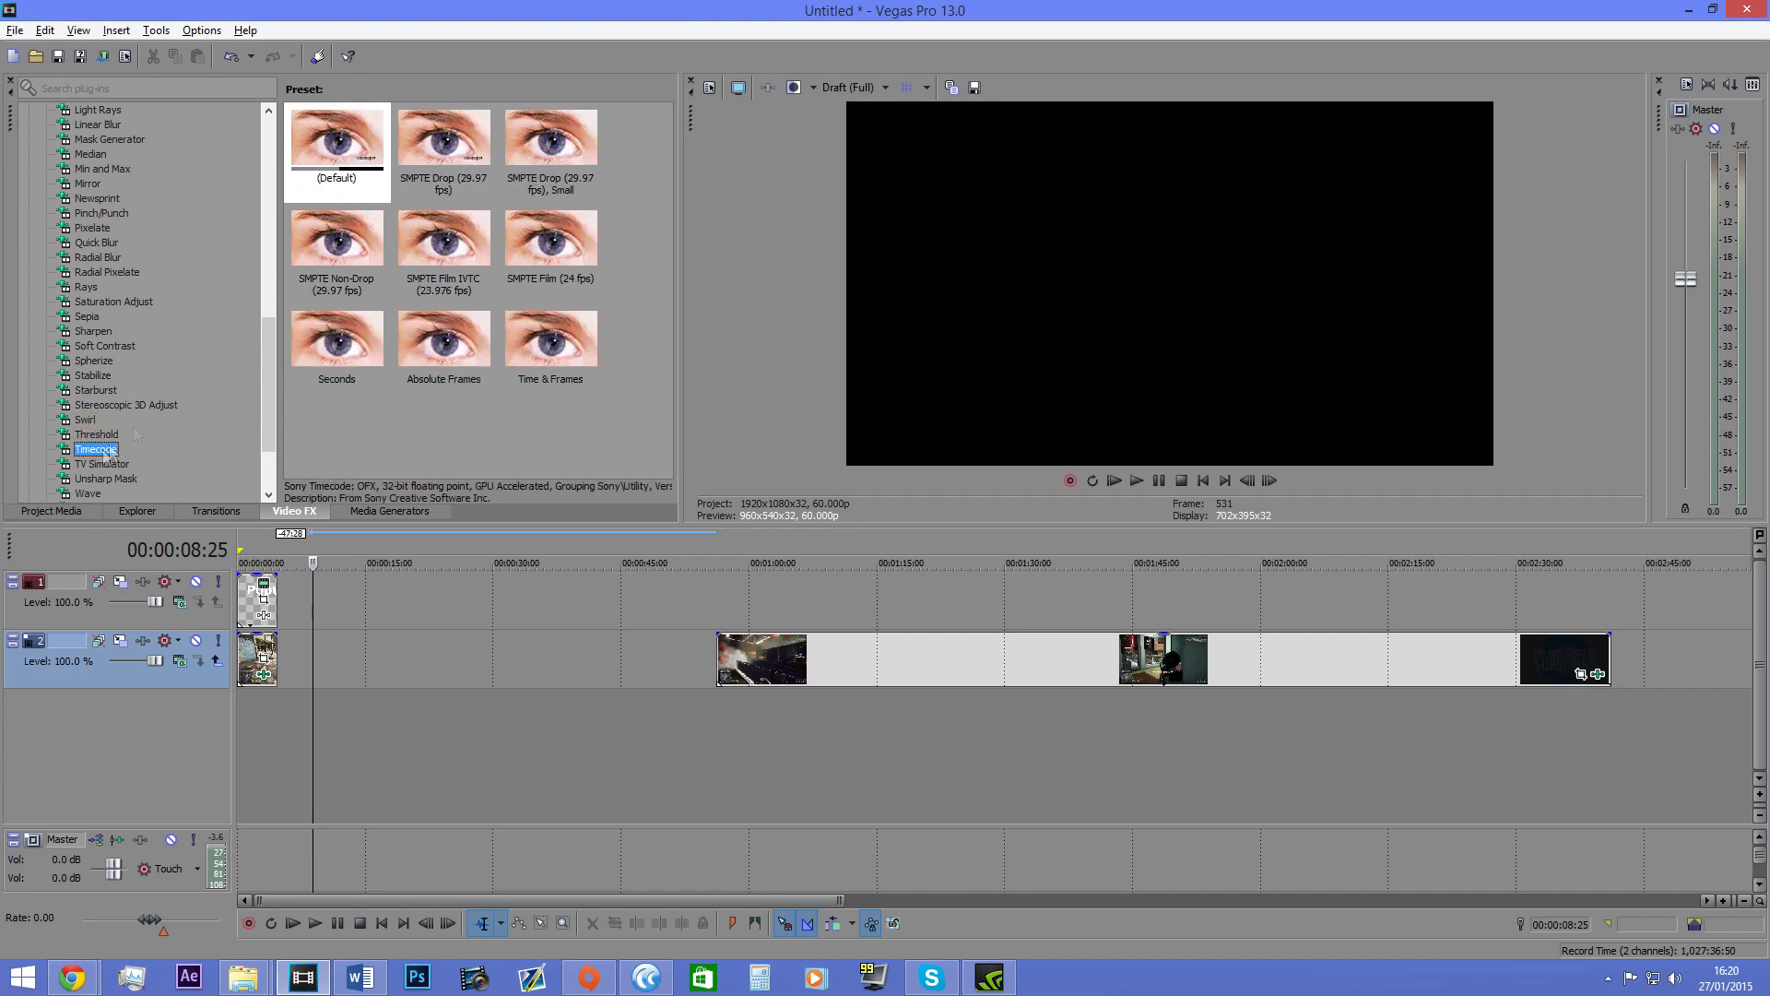
drag(445, 171, 885, 743)
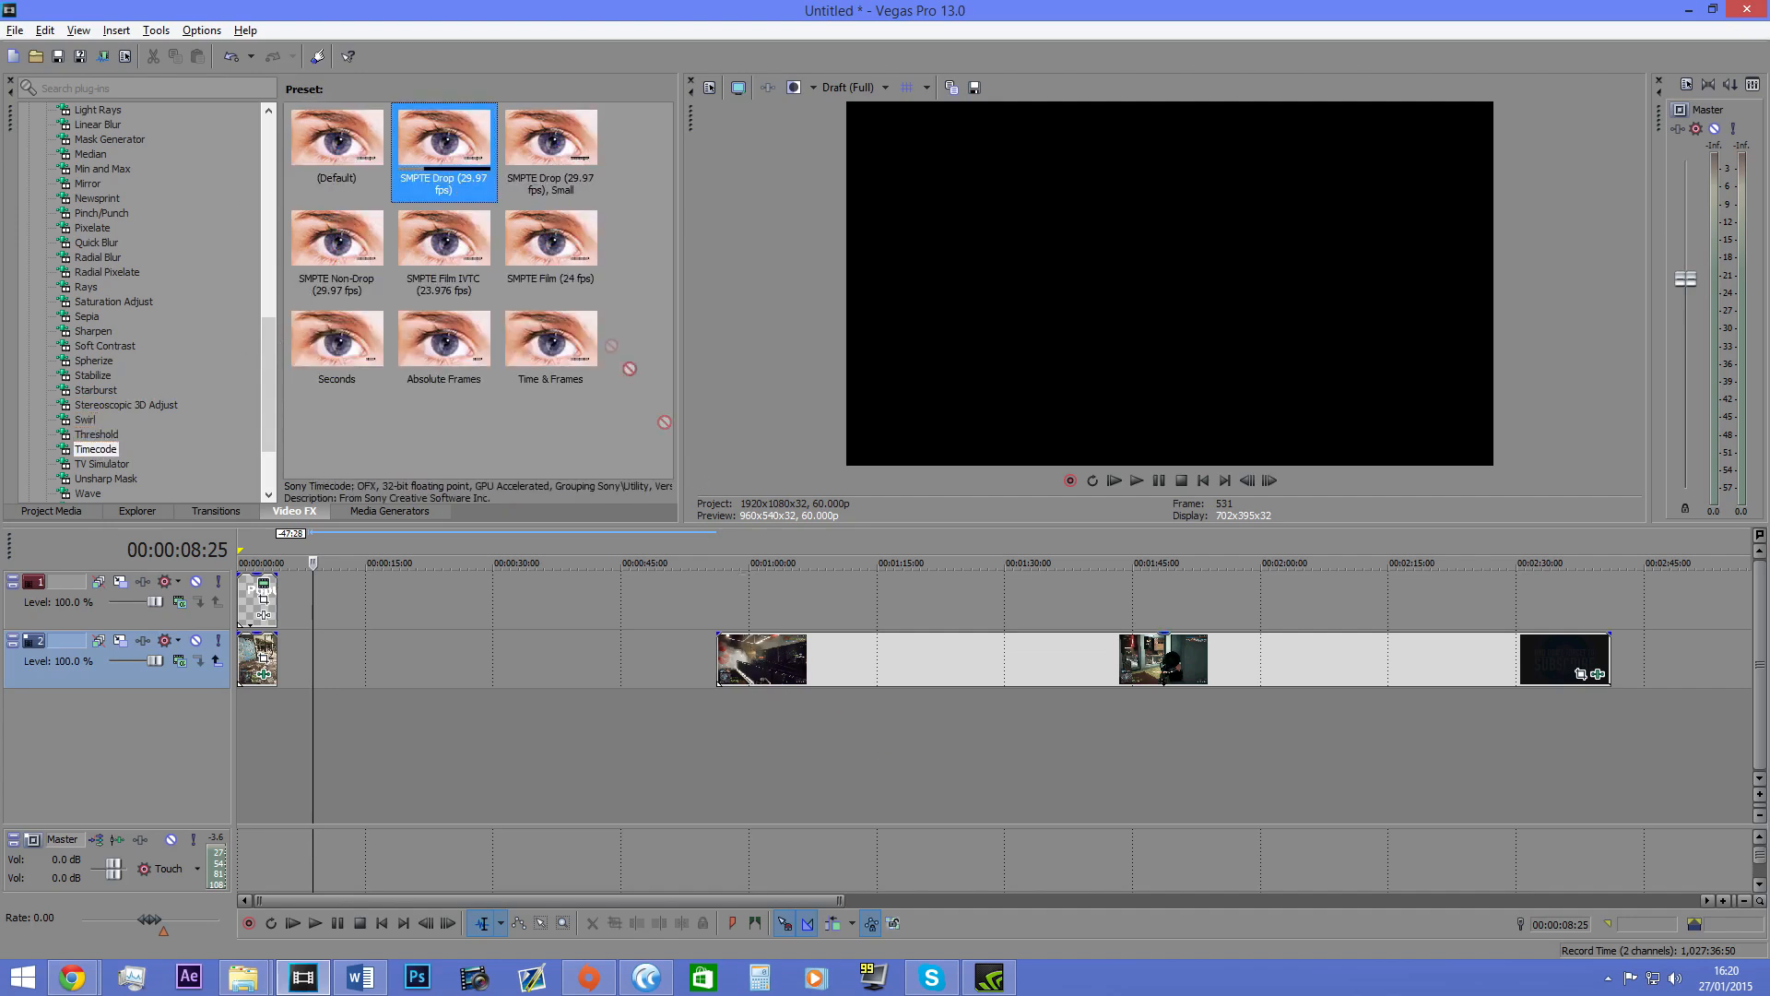
drag(790, 662, 789, 662)
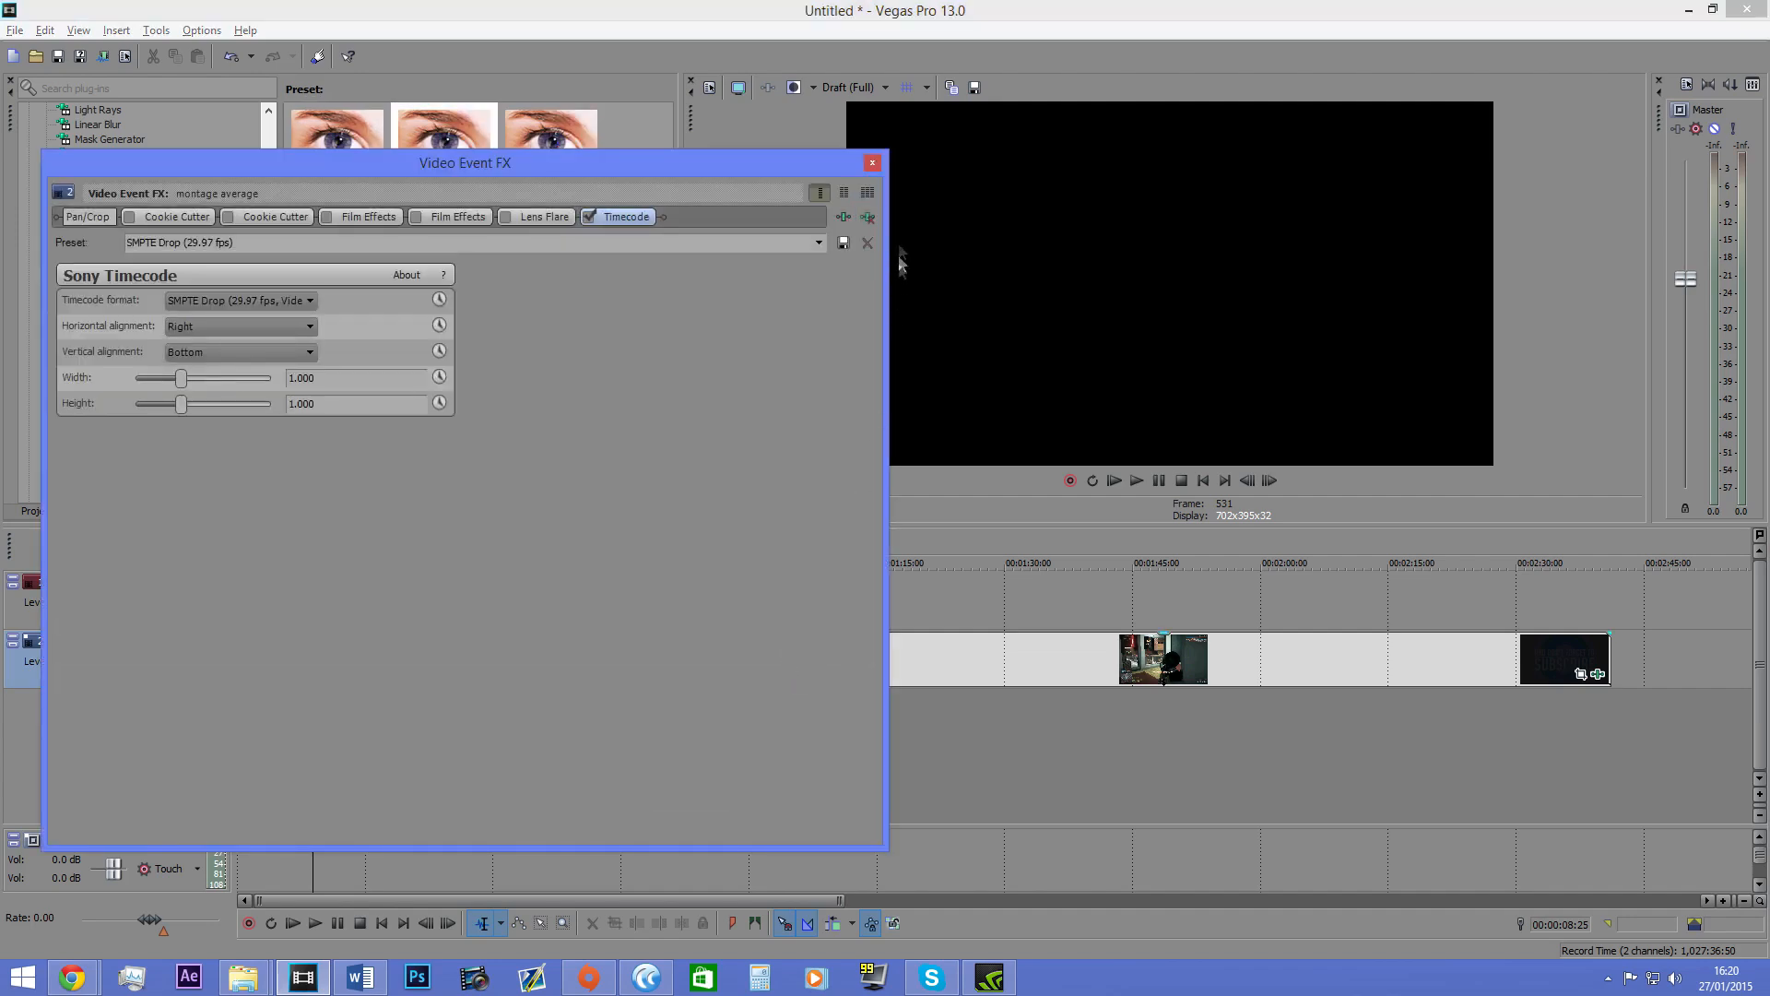
click(872, 164)
Step: Play the long gameplay clip to show the timecode overlay, and undo the added Timecode effect
click(773, 662)
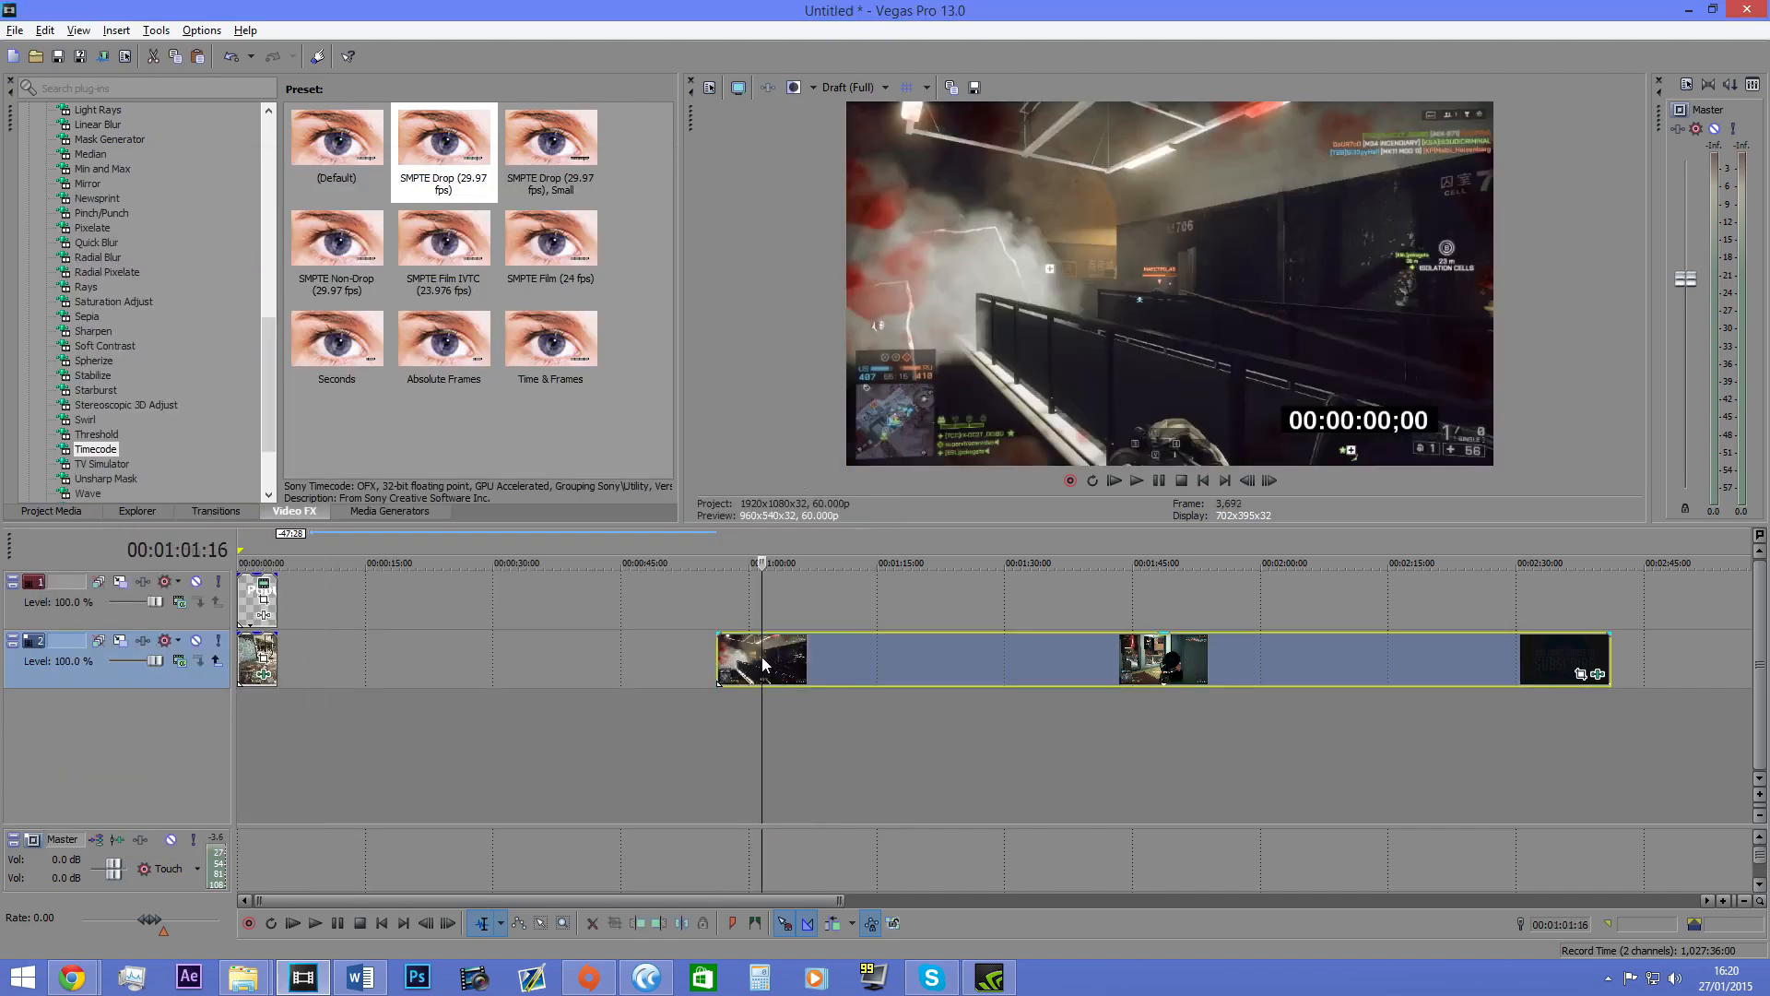
click(772, 662)
click(1162, 480)
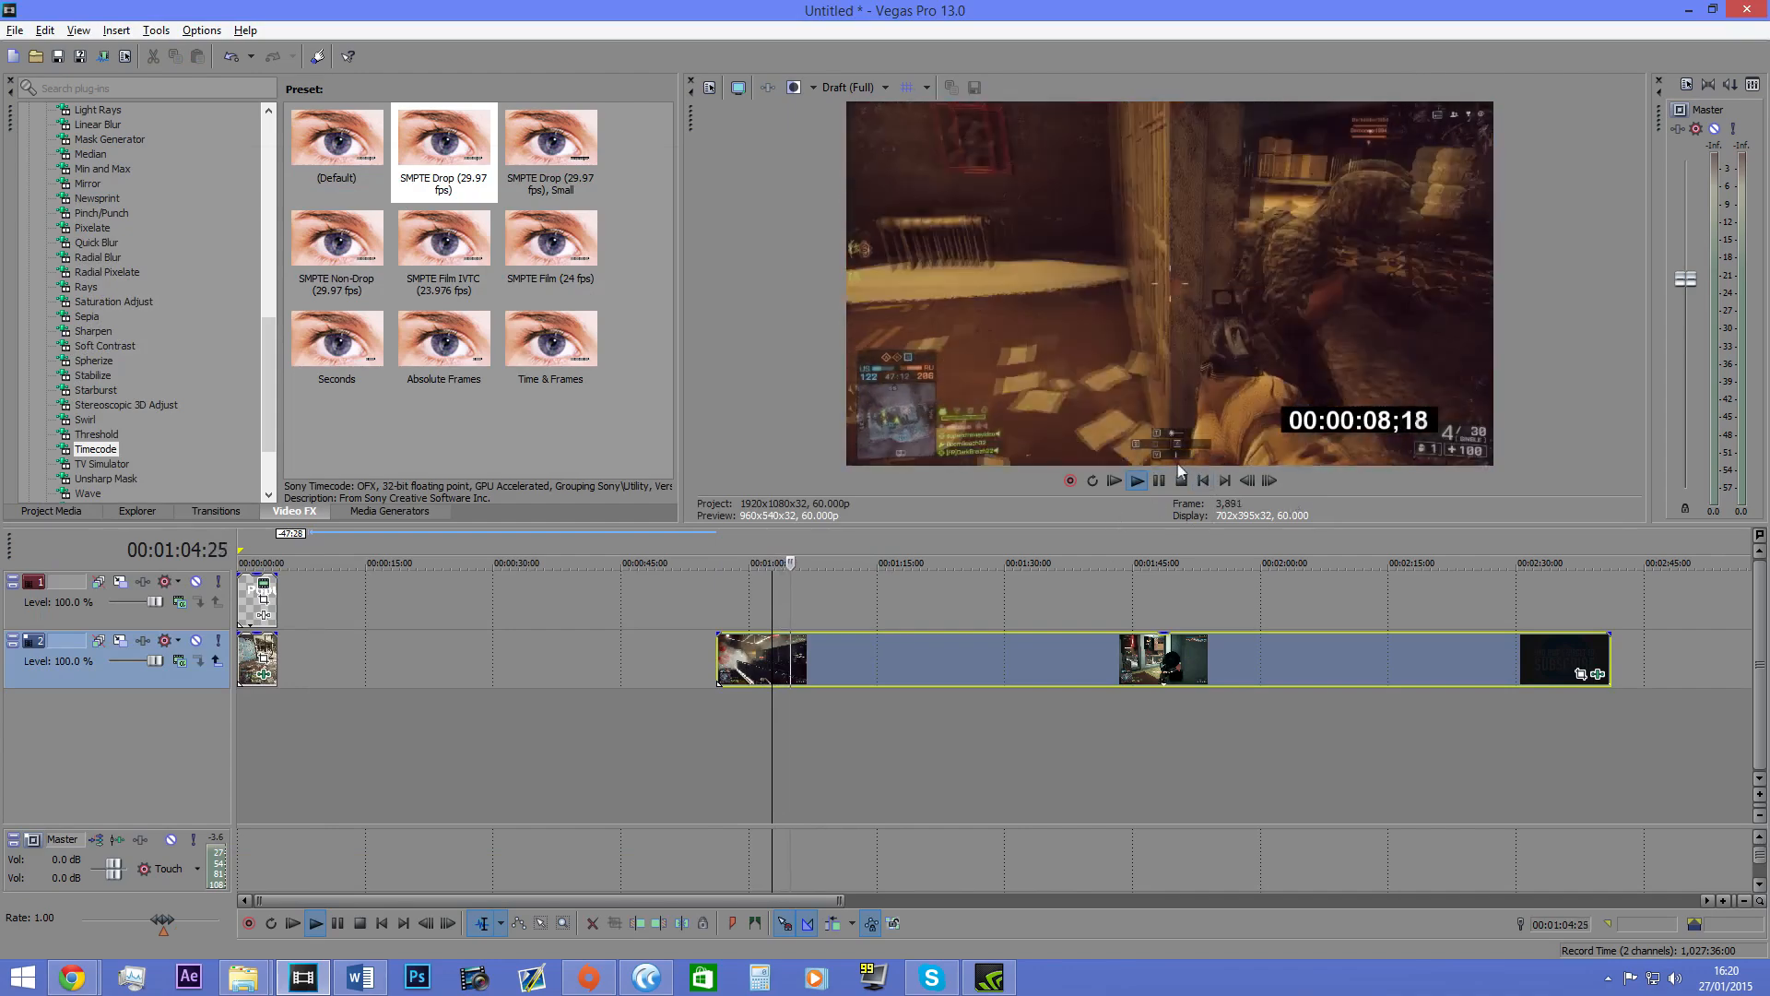
click(1160, 480)
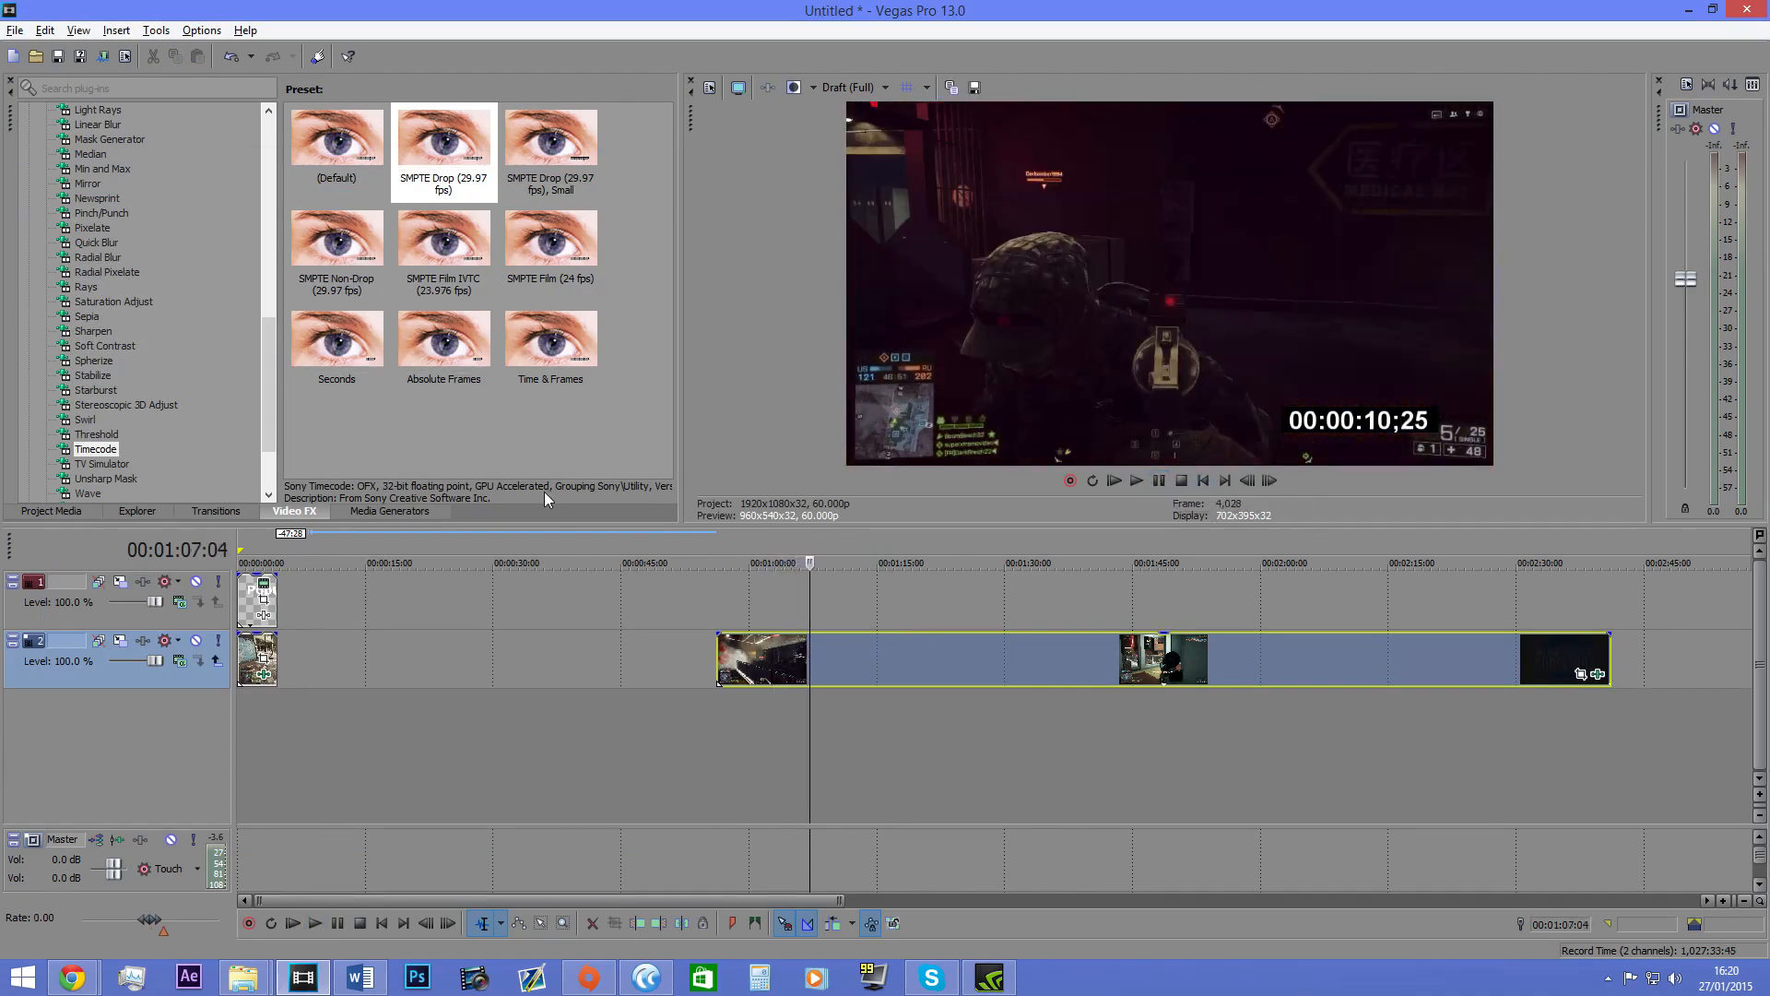
key(ctrl+z)
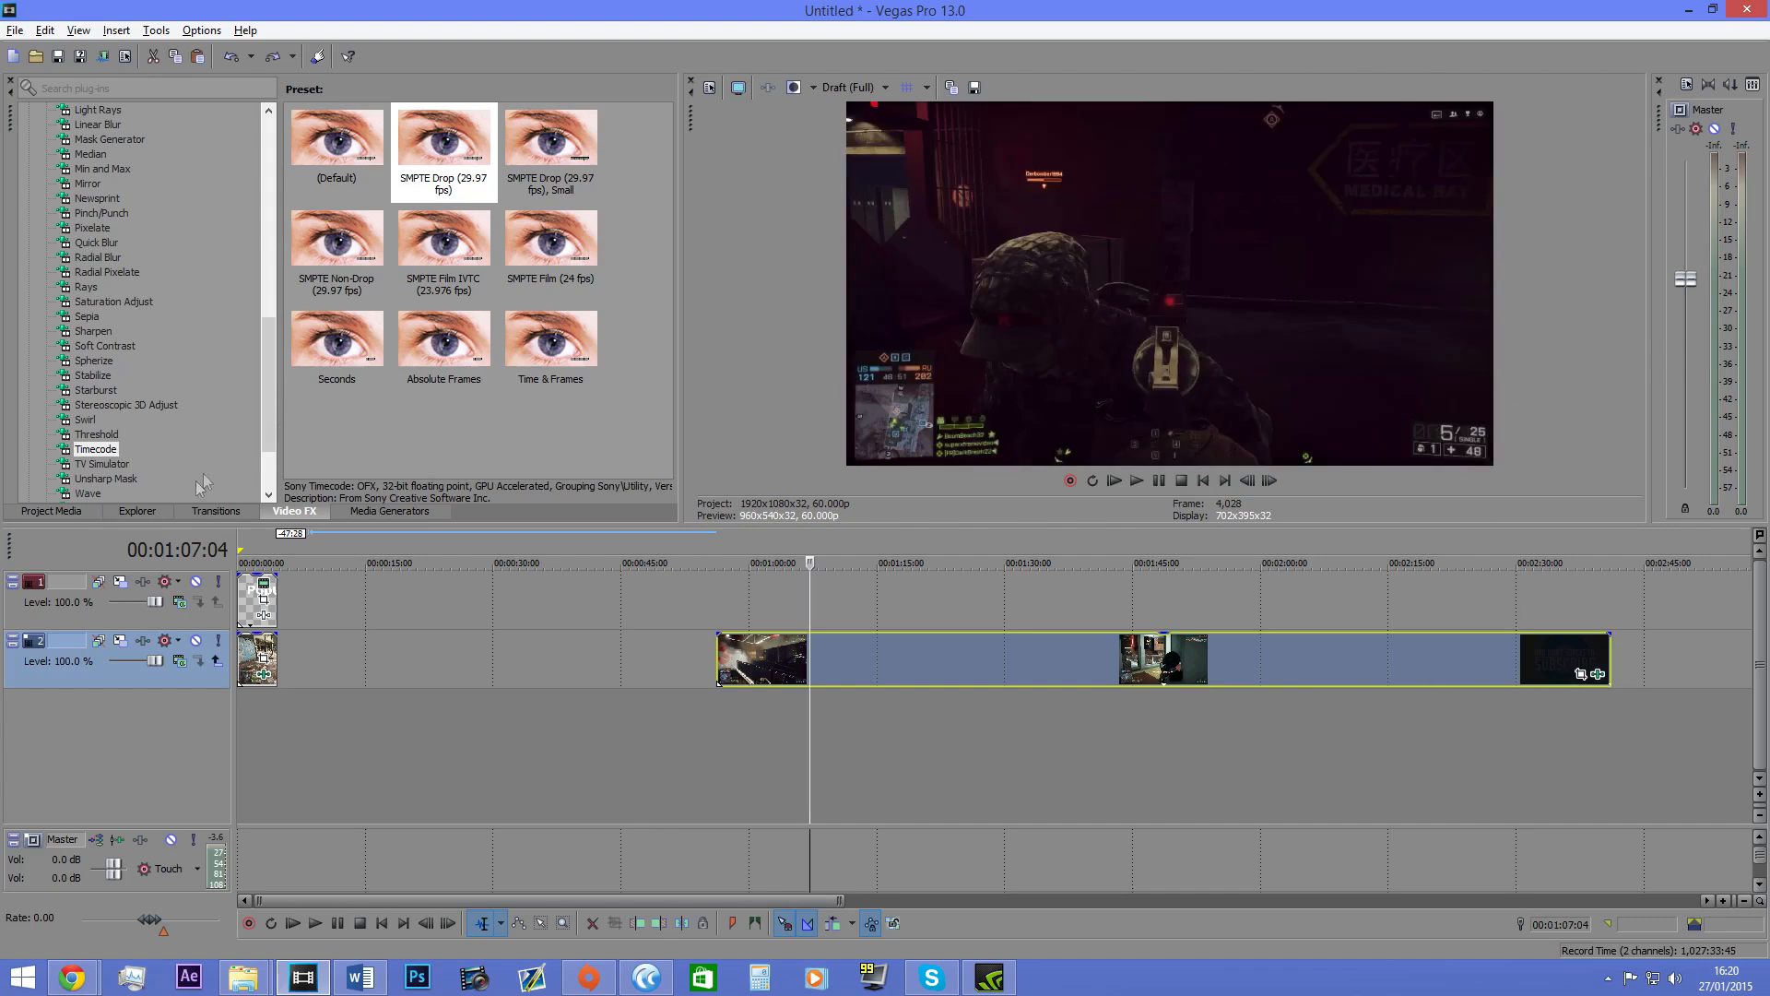
Step: Add the TV Simulator effect's TV Look preset to the long gameplay clip and disable the effect
click(106, 464)
scroll(117, 477, down, 3)
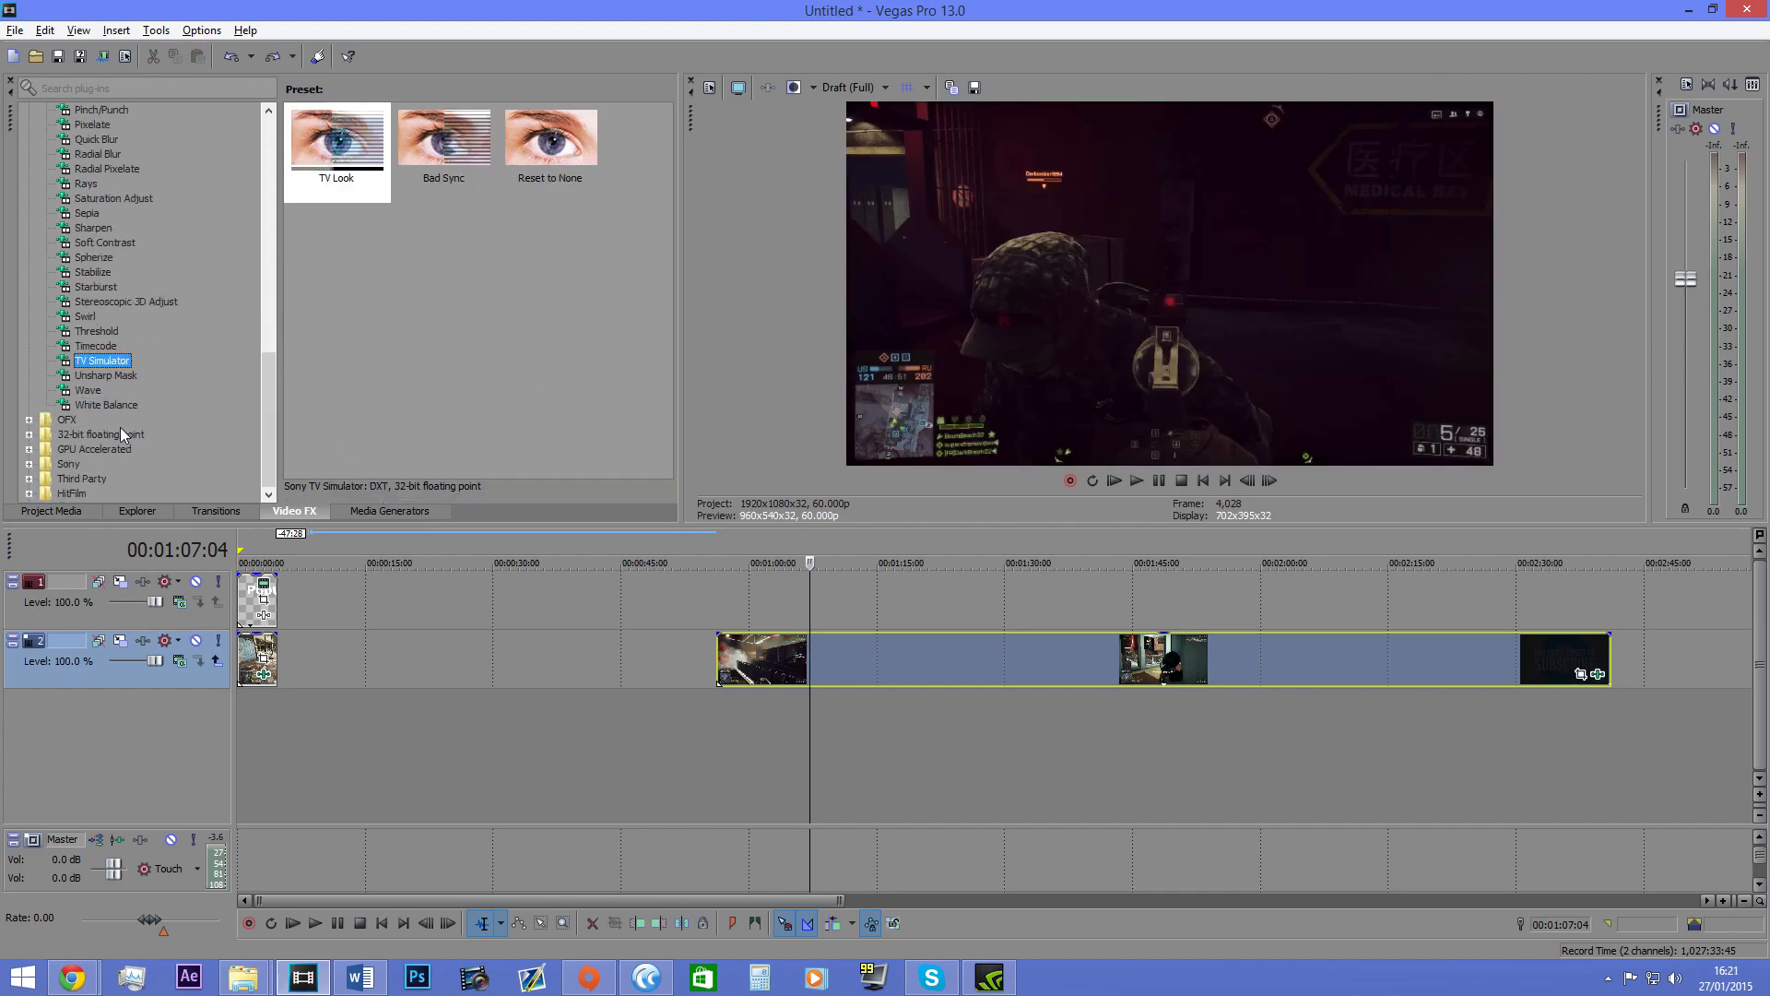
drag(336, 138, 838, 680)
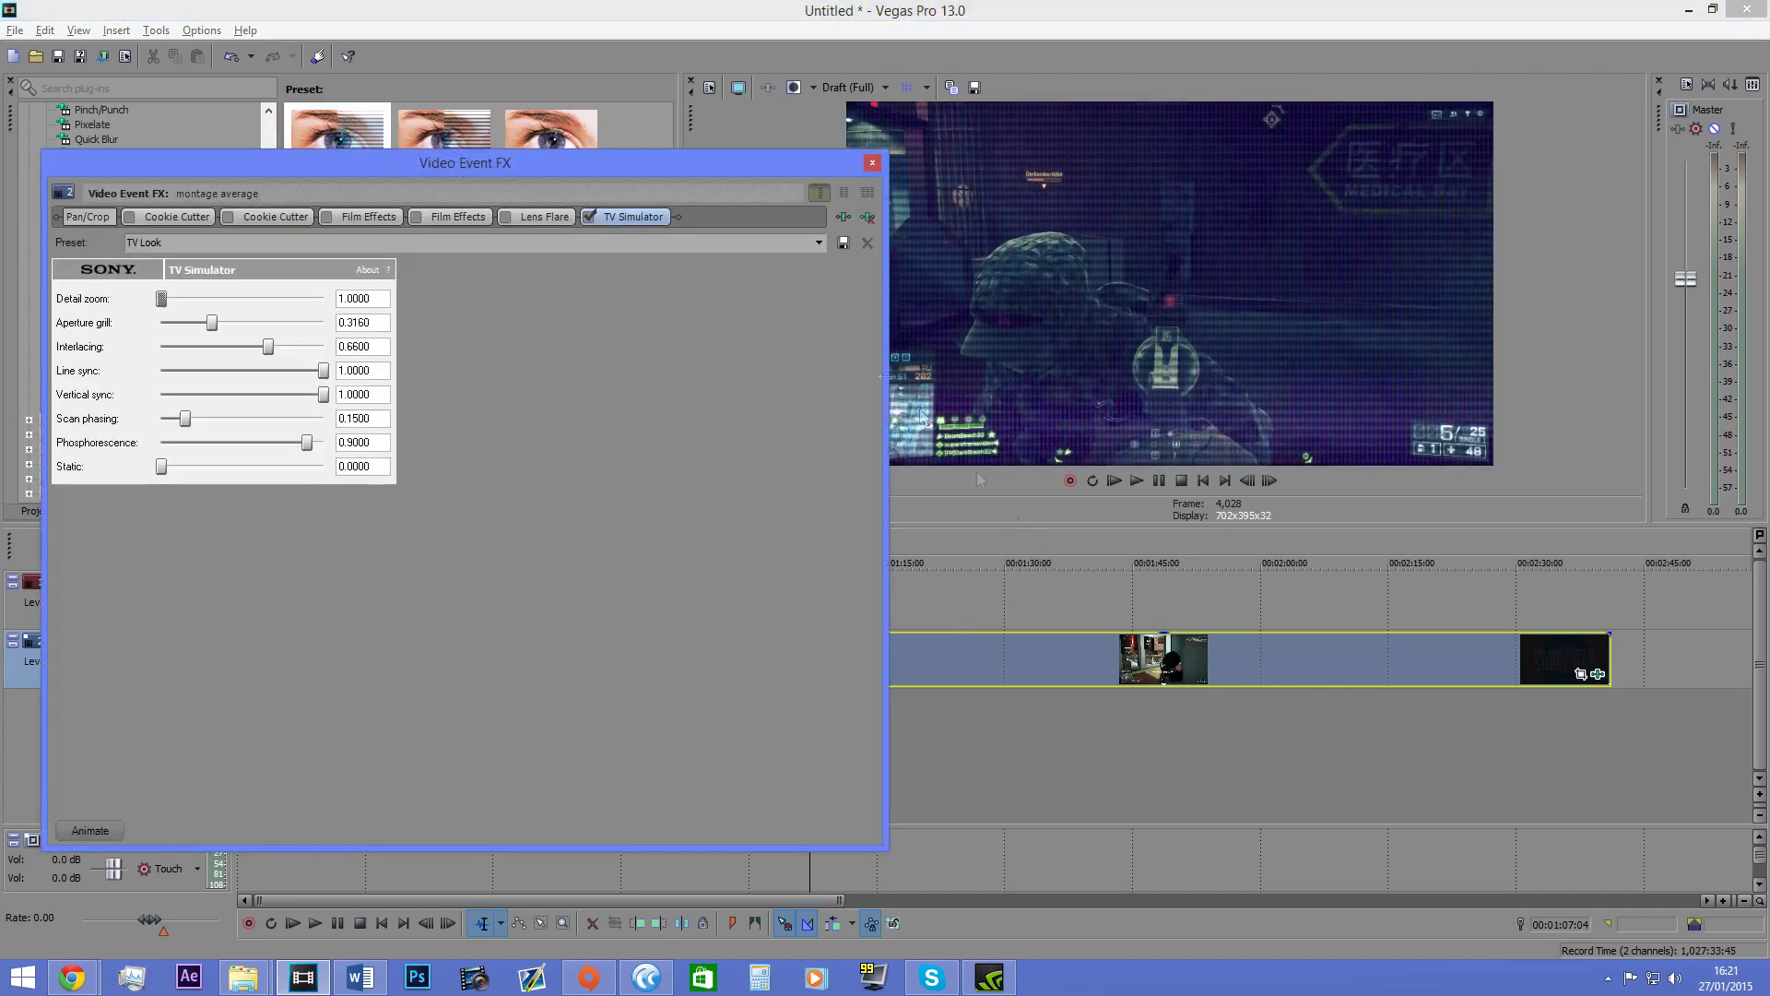
click(589, 218)
click(871, 163)
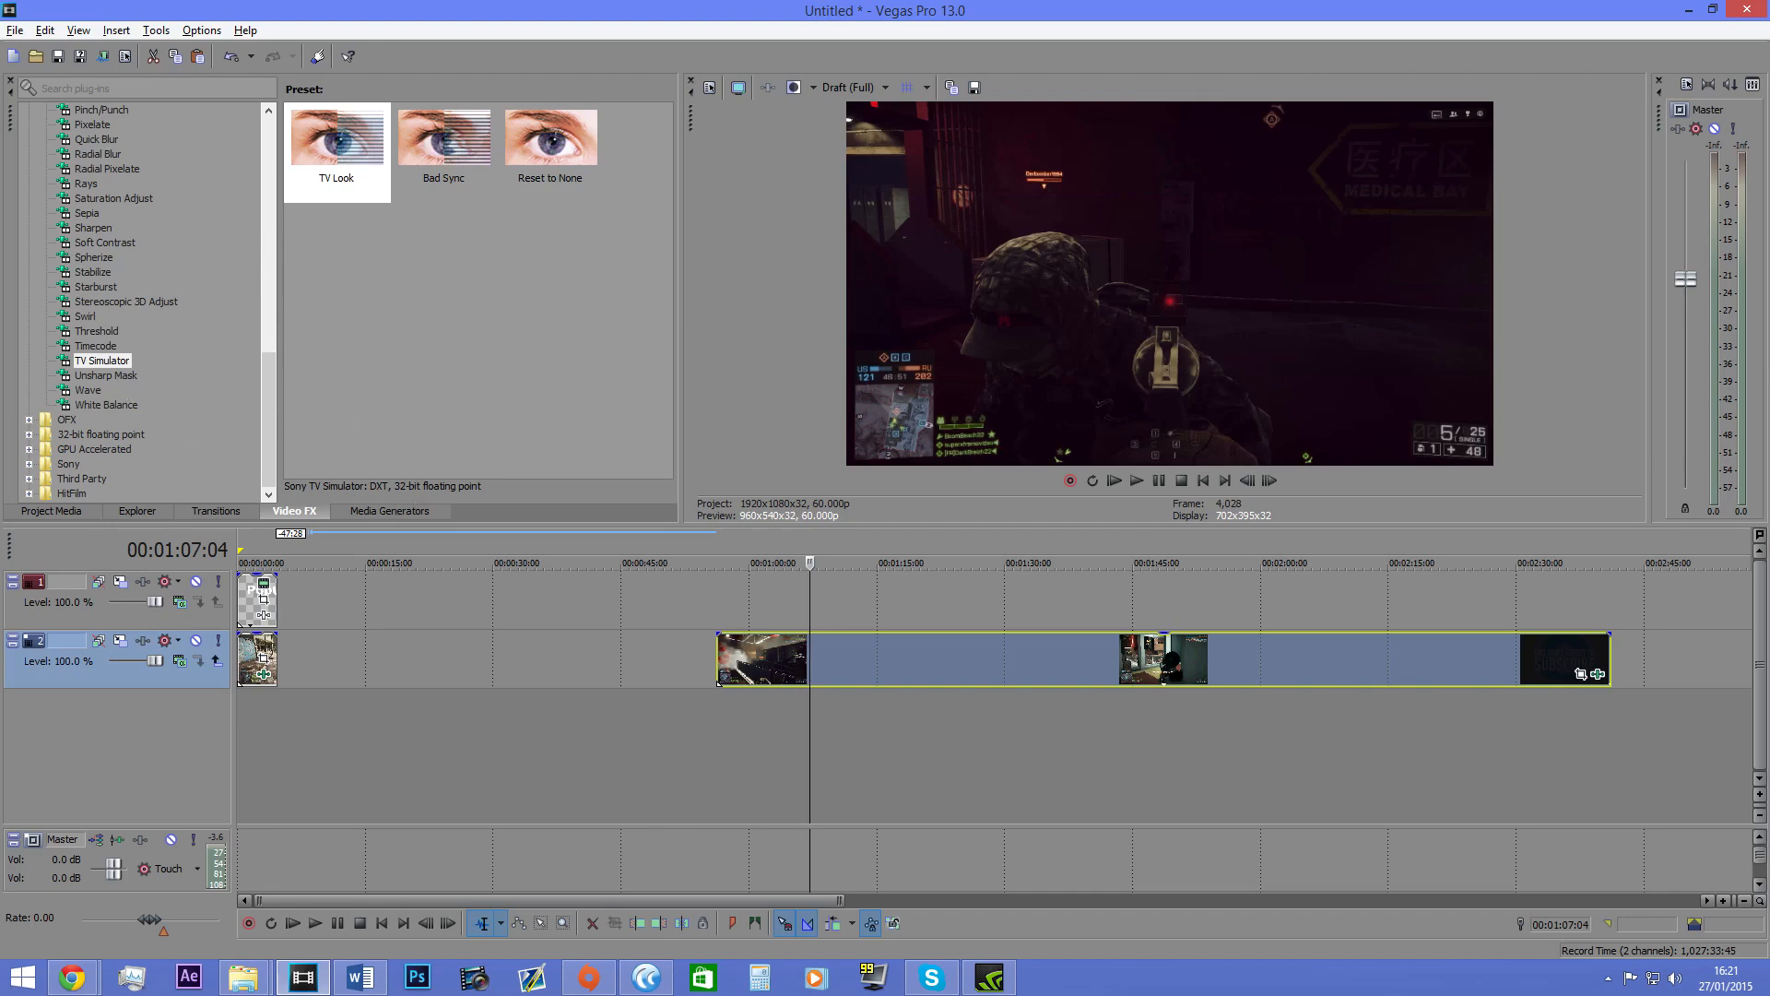
Step: Move the long gameplay clip earlier on its track so that it starts at 00:00:12:27
click(728, 669)
click(716, 667)
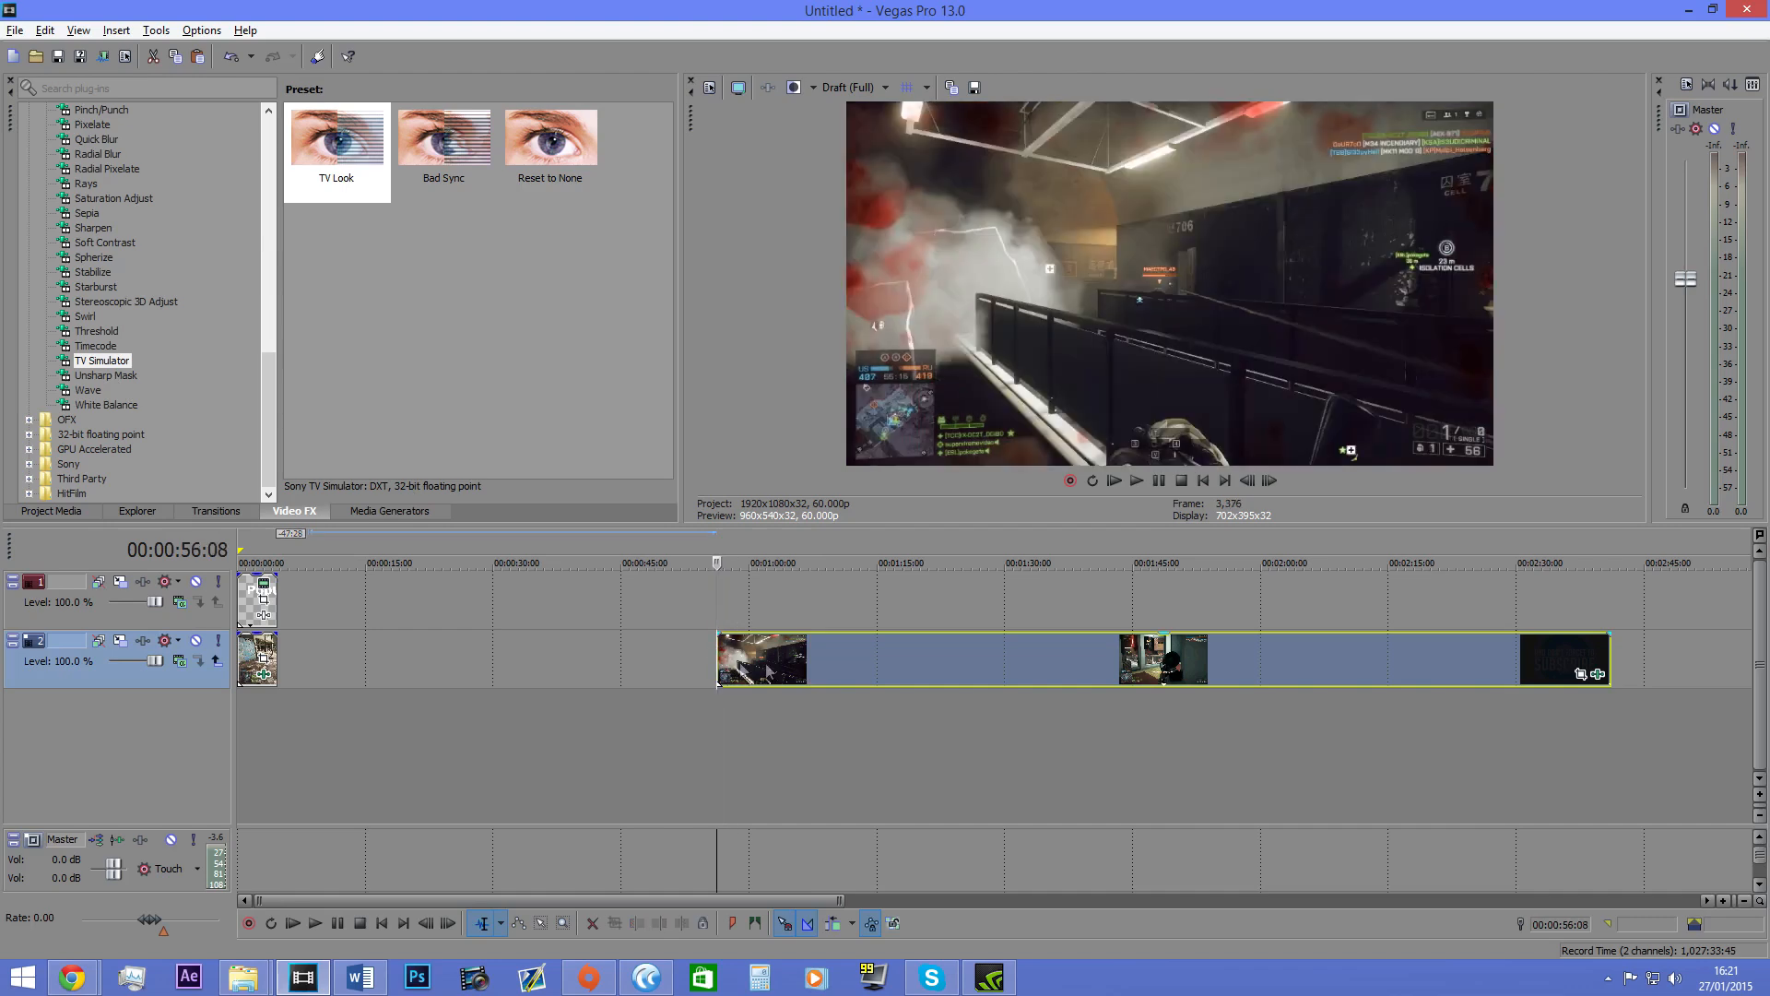
drag(719, 666, 351, 649)
click(347, 641)
scroll(513, 660, down, 3)
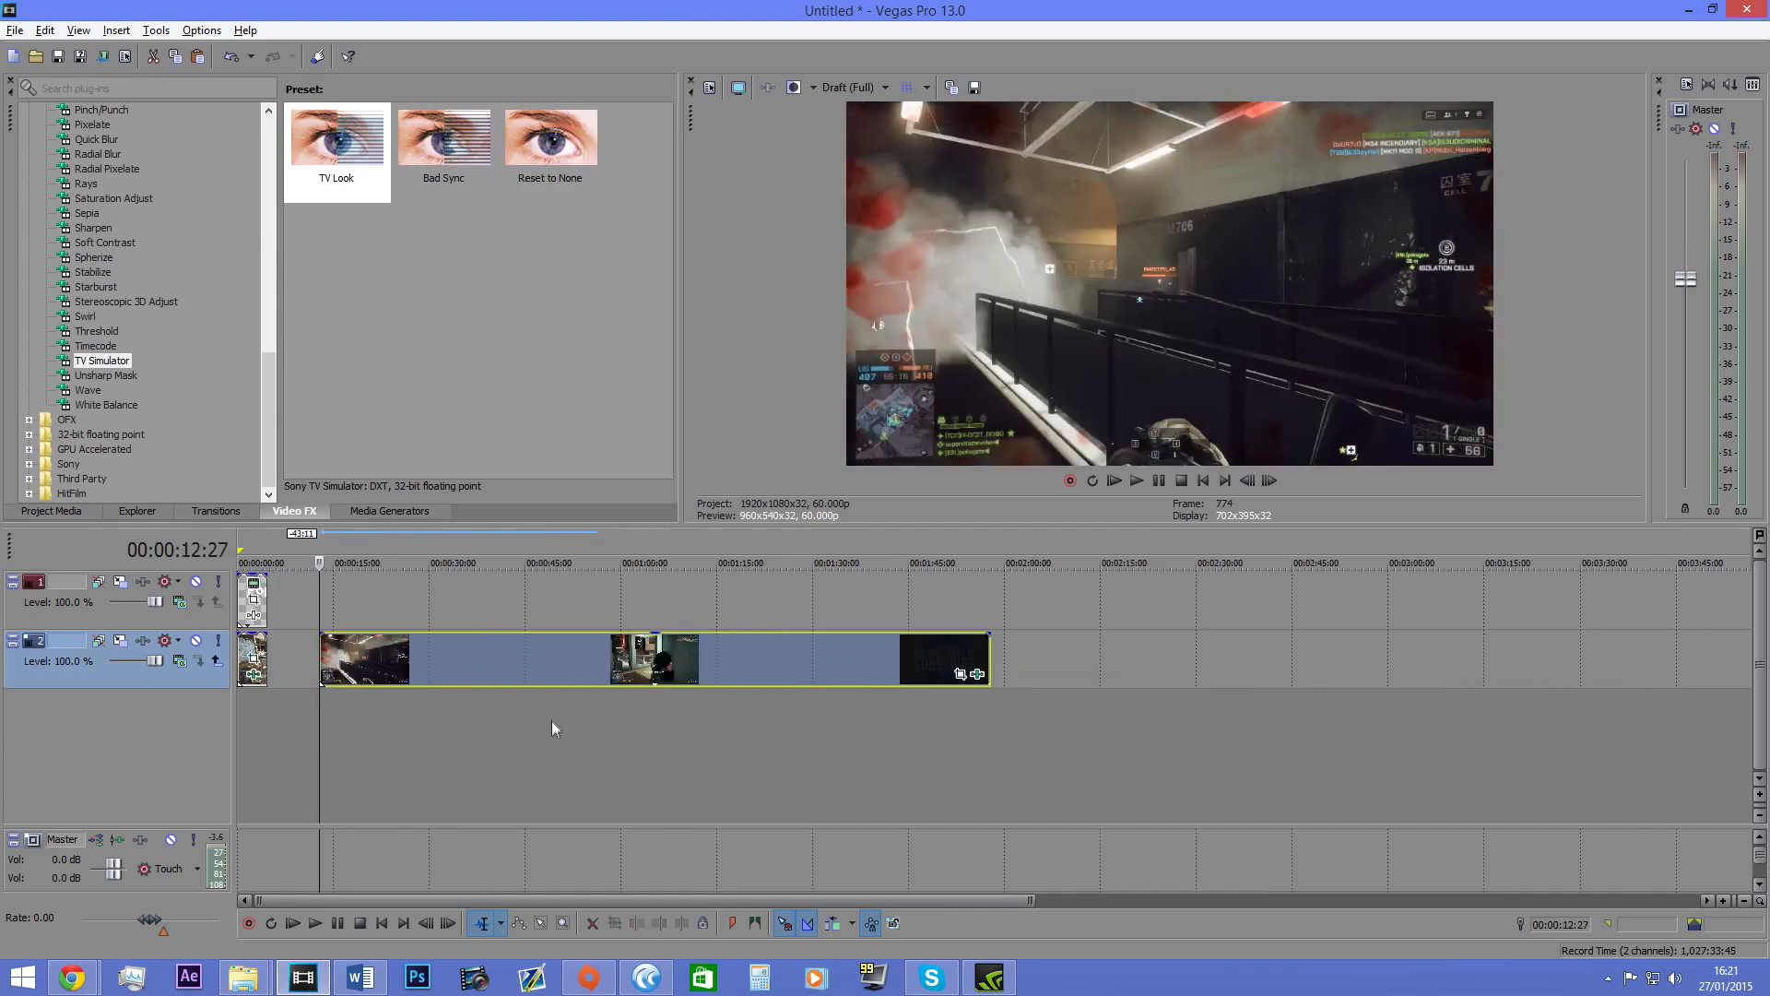
Step: Switch to the 2015-01-26 picture folder and add image 006 to the upper video track at 00:00:12:27, above the gameplay clip
mouse_move(242, 975)
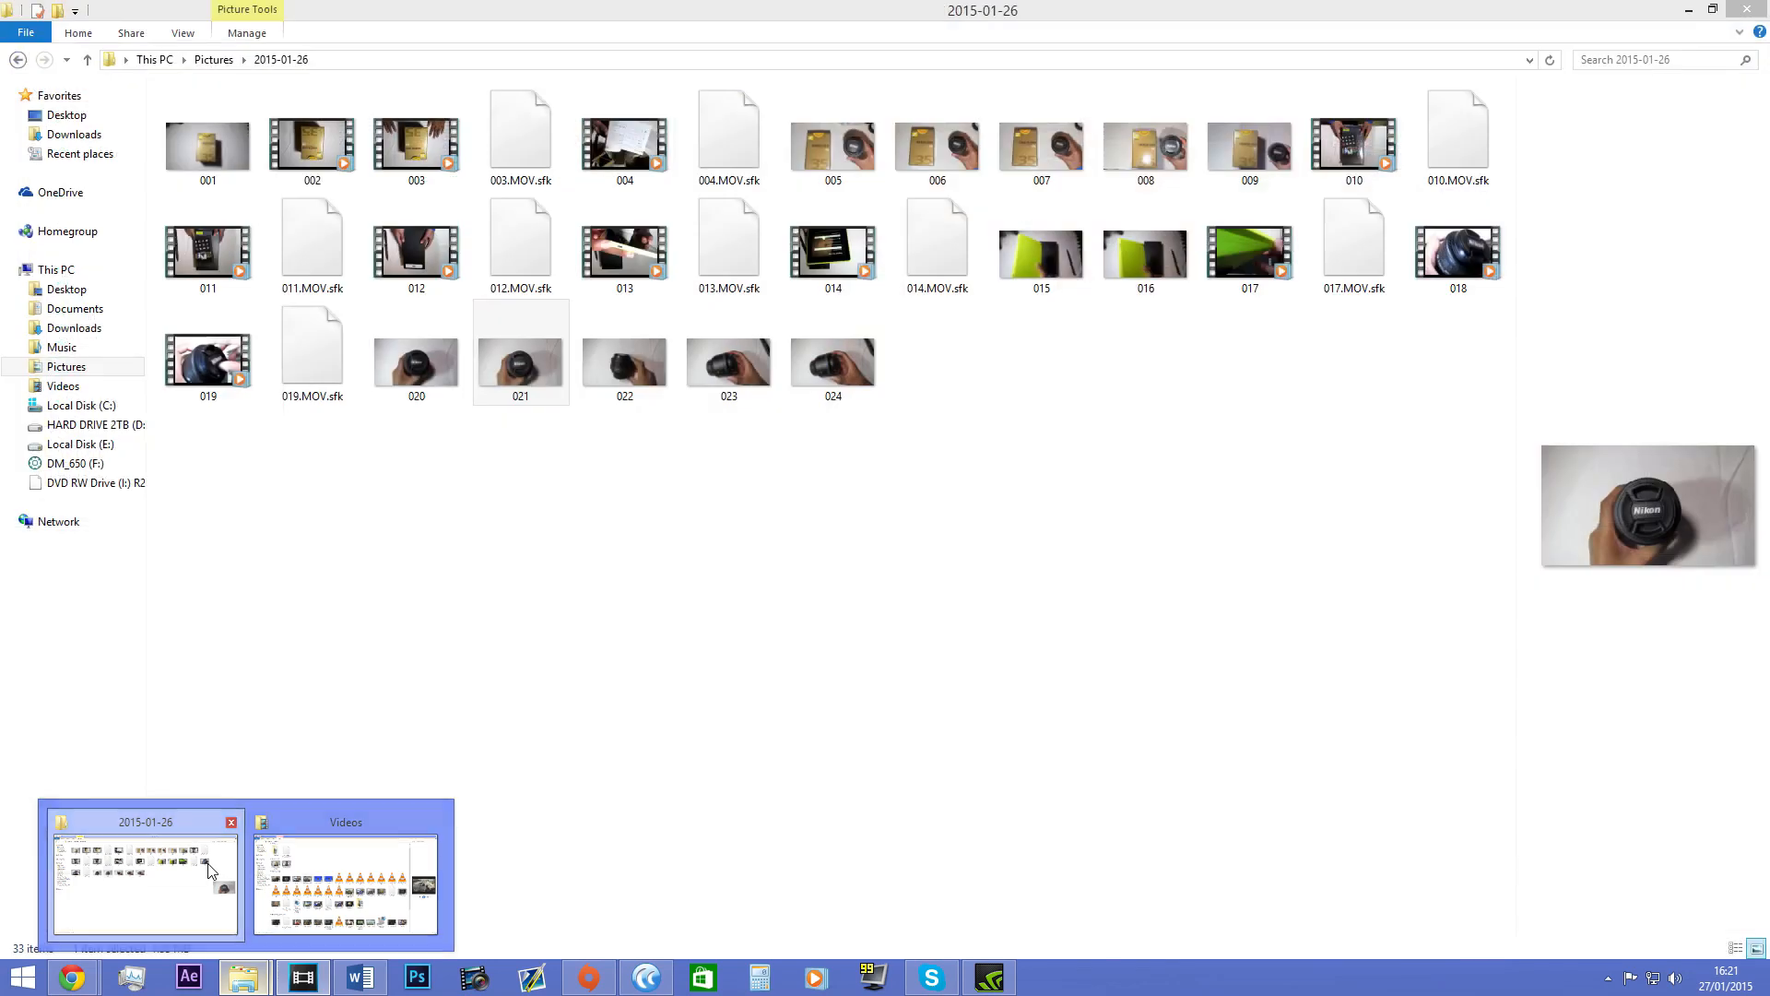
click(210, 871)
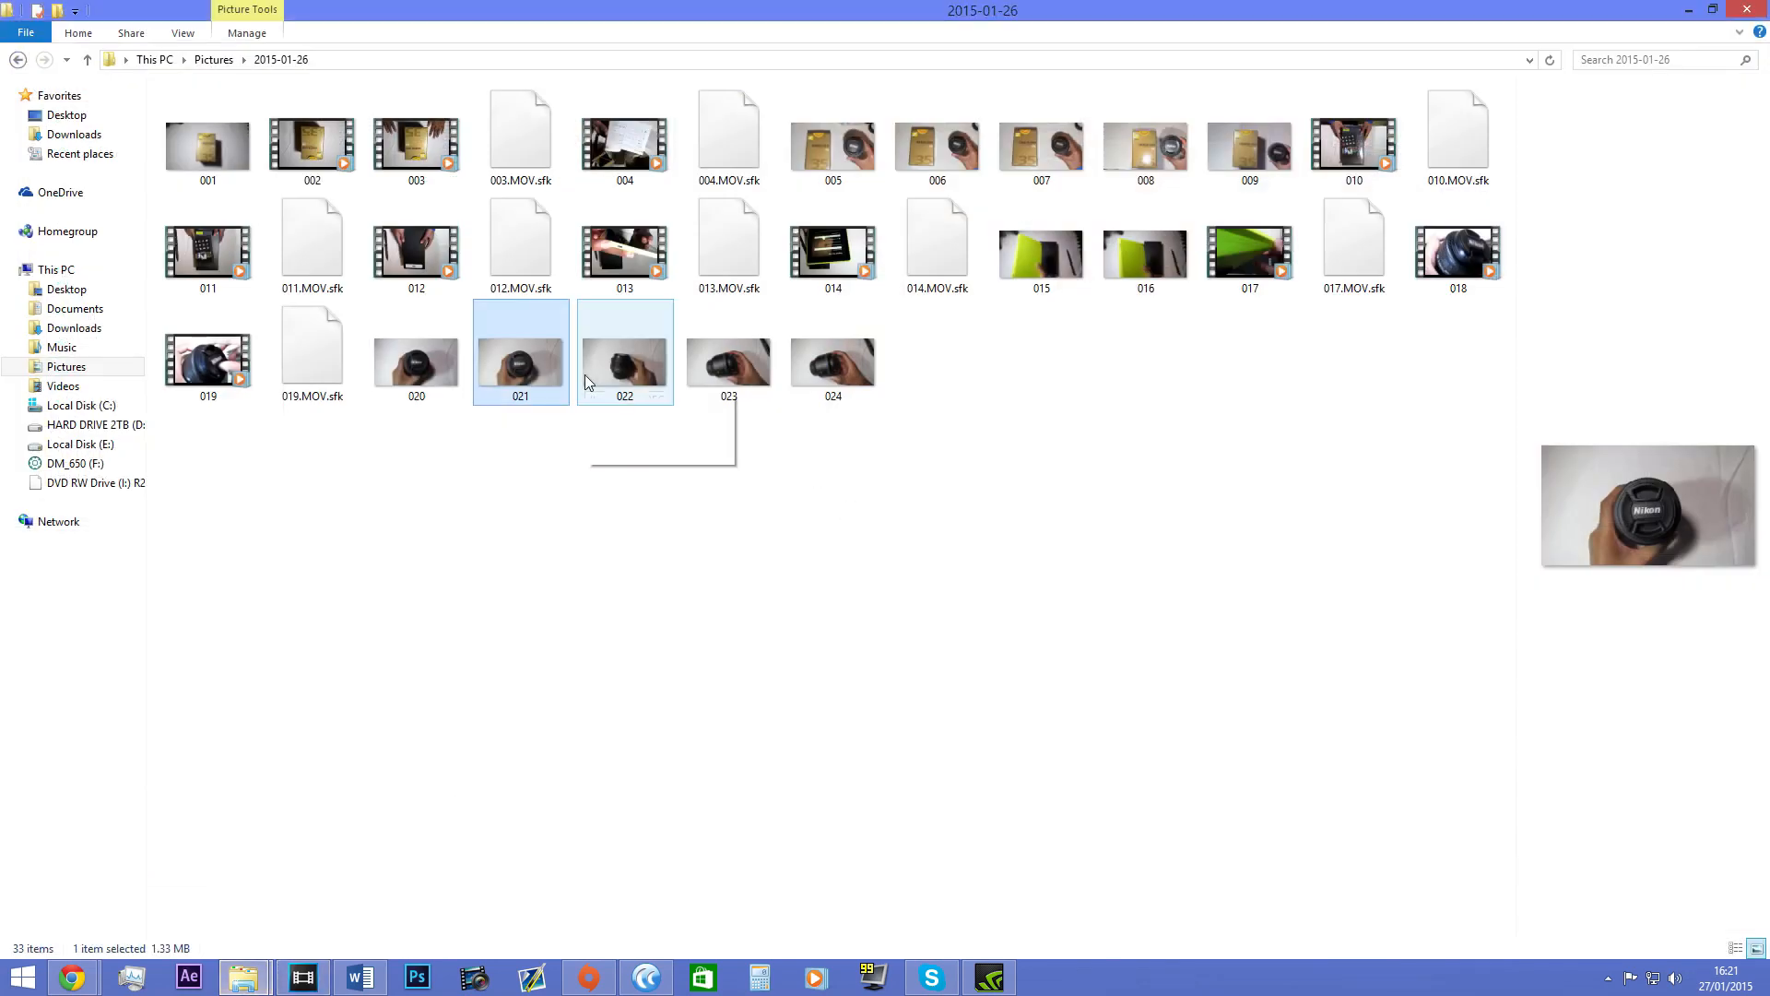
click(910, 170)
drag(910, 152, 336, 599)
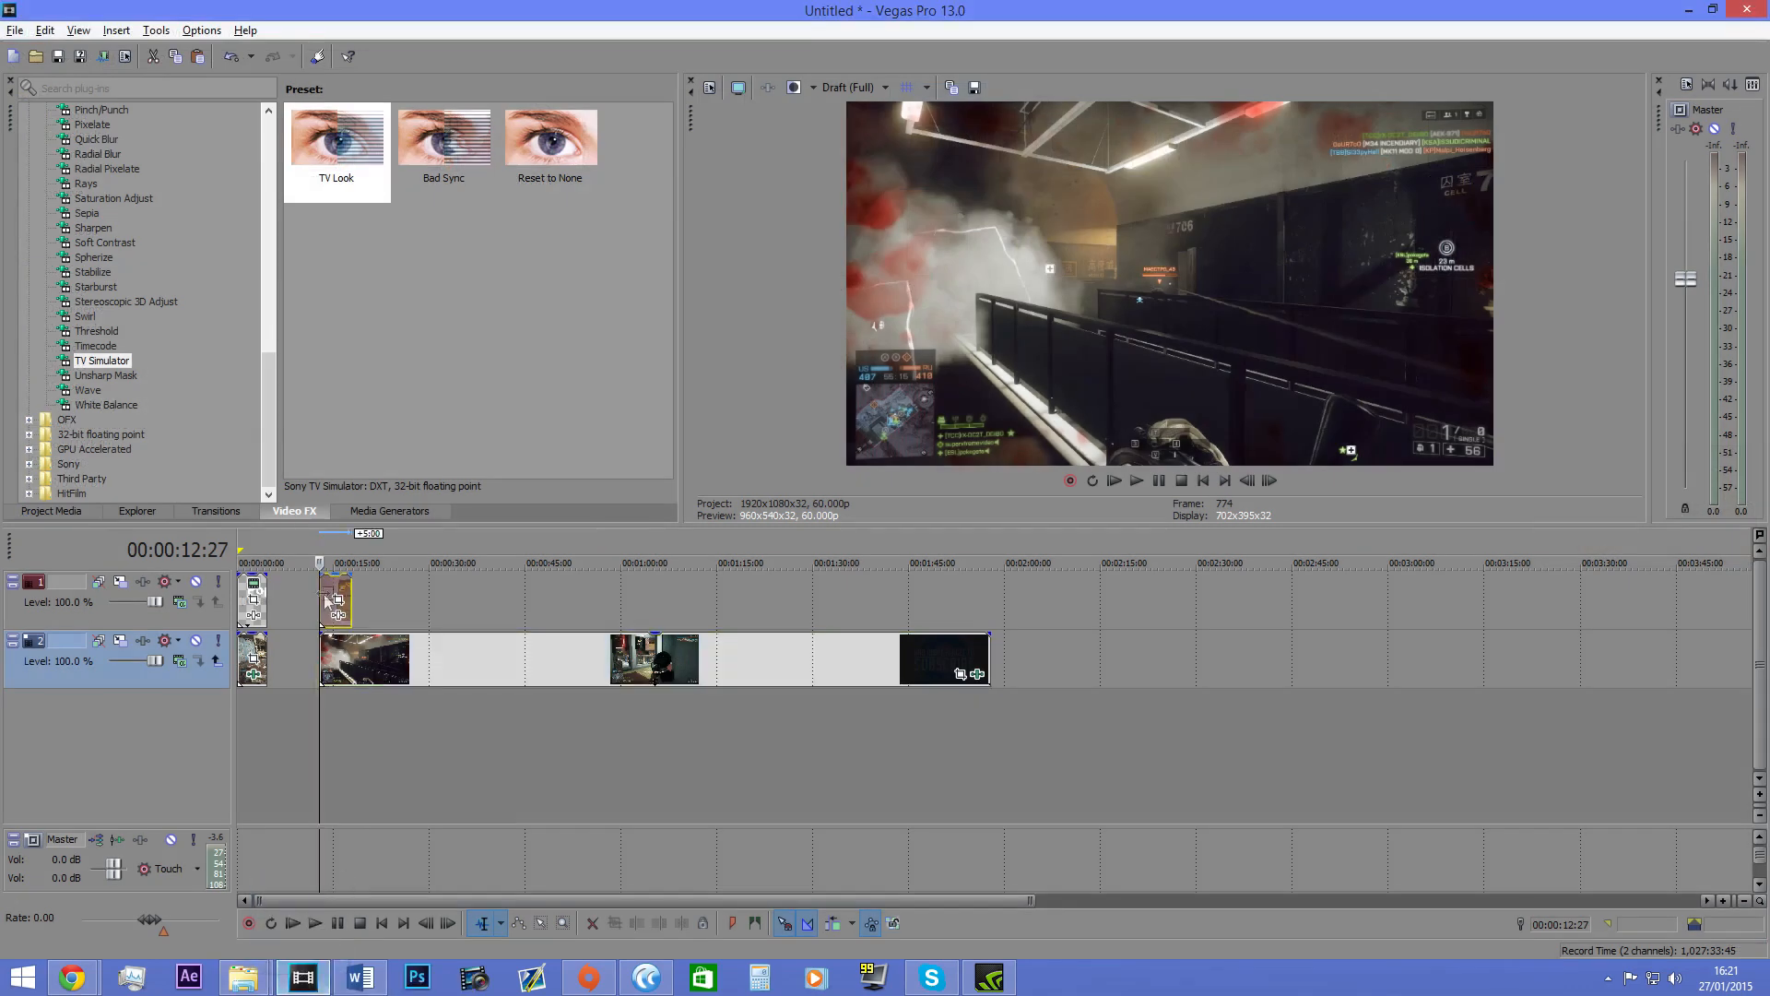
Step: Play the picture over the gameplay clip, and return the playhead to the picture's start at 00:00:12:27
click(1139, 480)
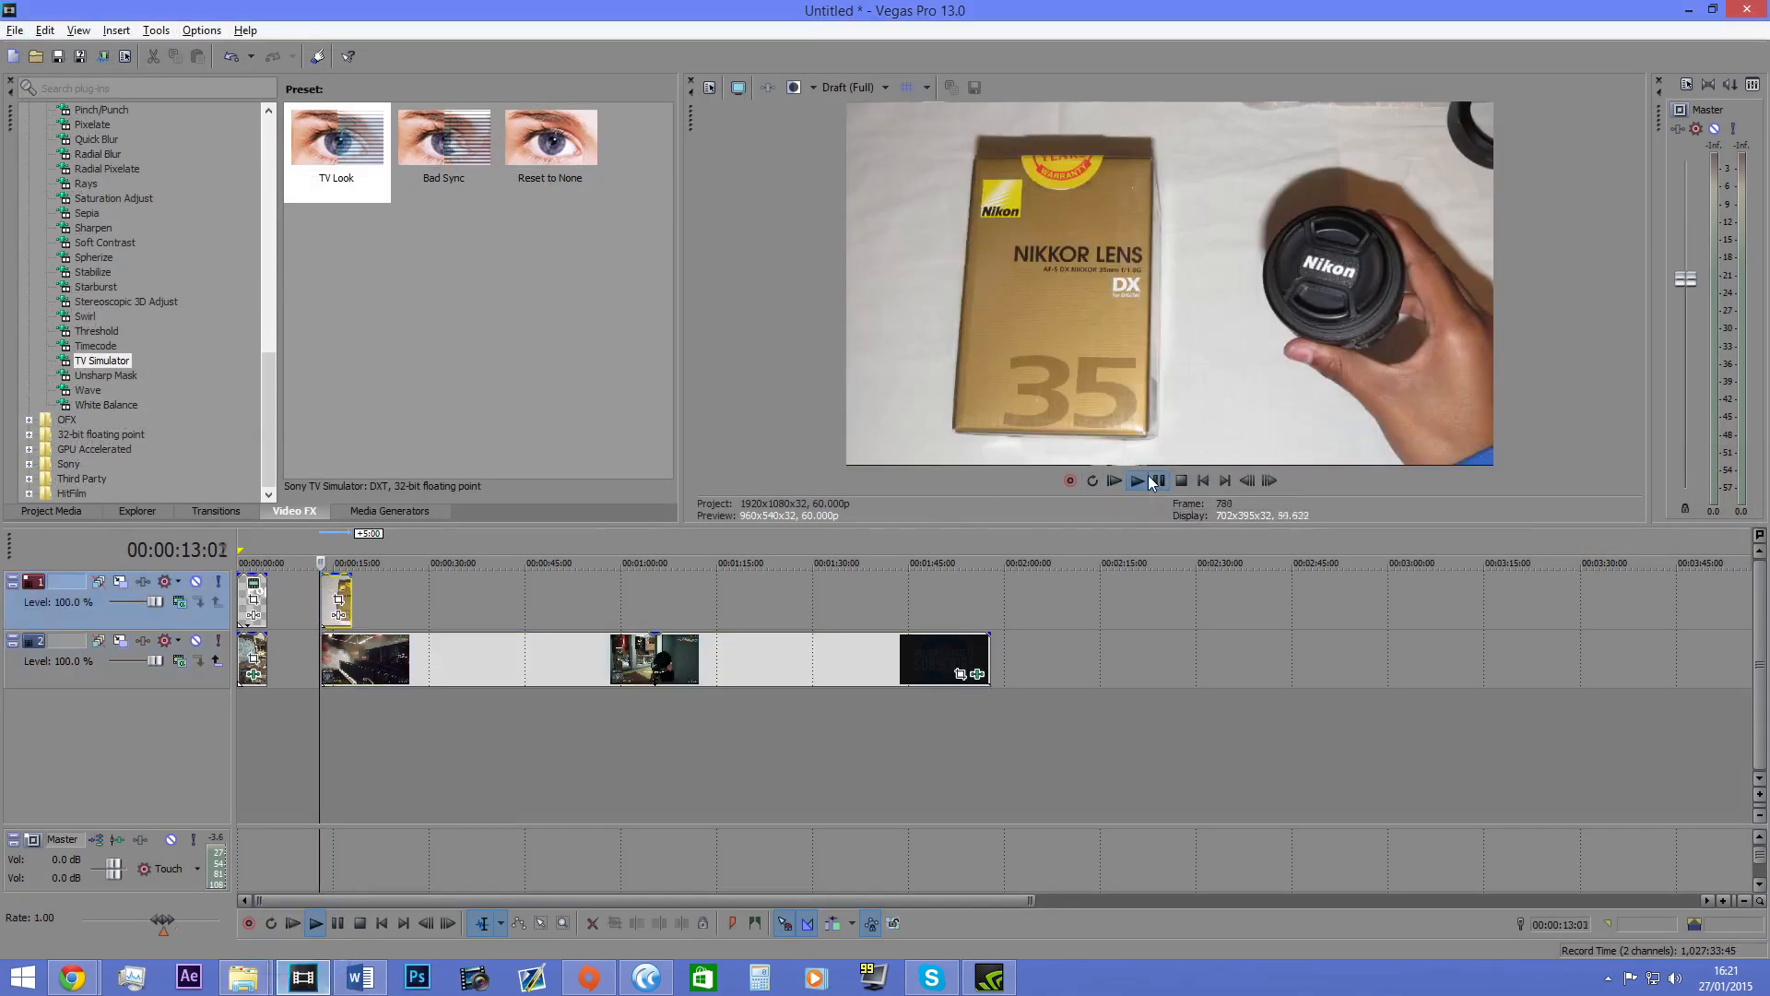
click(1155, 480)
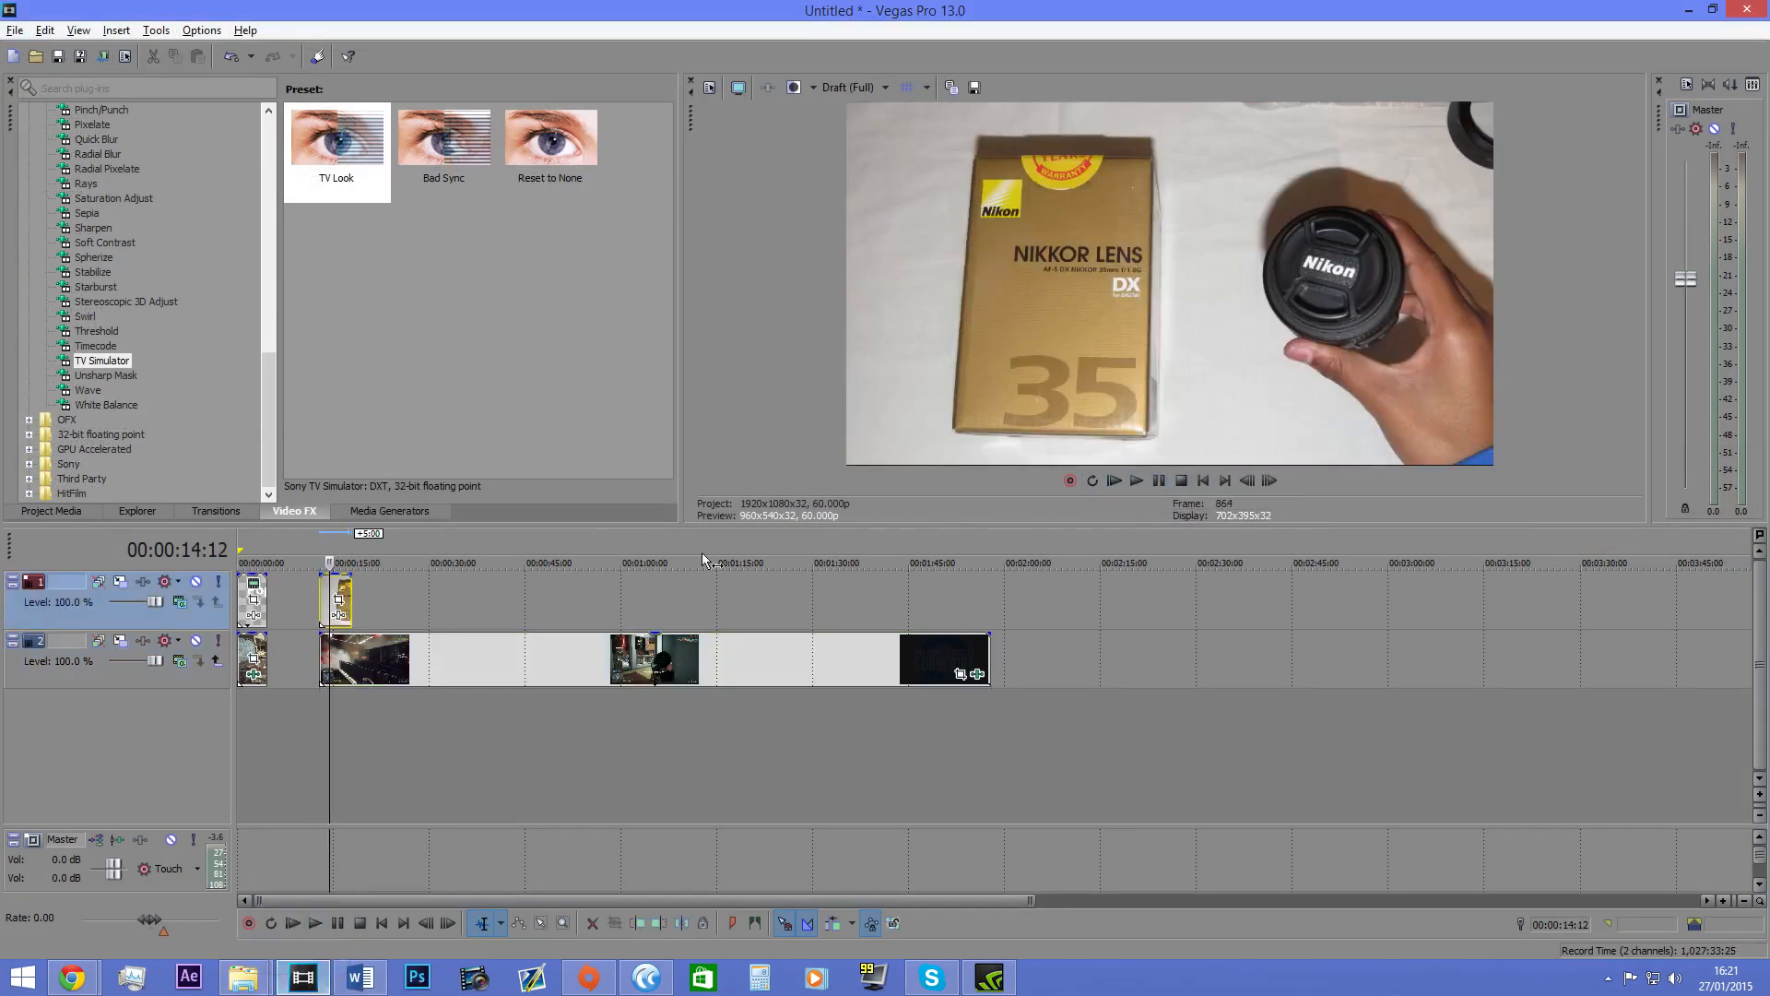
click(337, 664)
click(385, 667)
drag(331, 660, 335, 662)
click(324, 654)
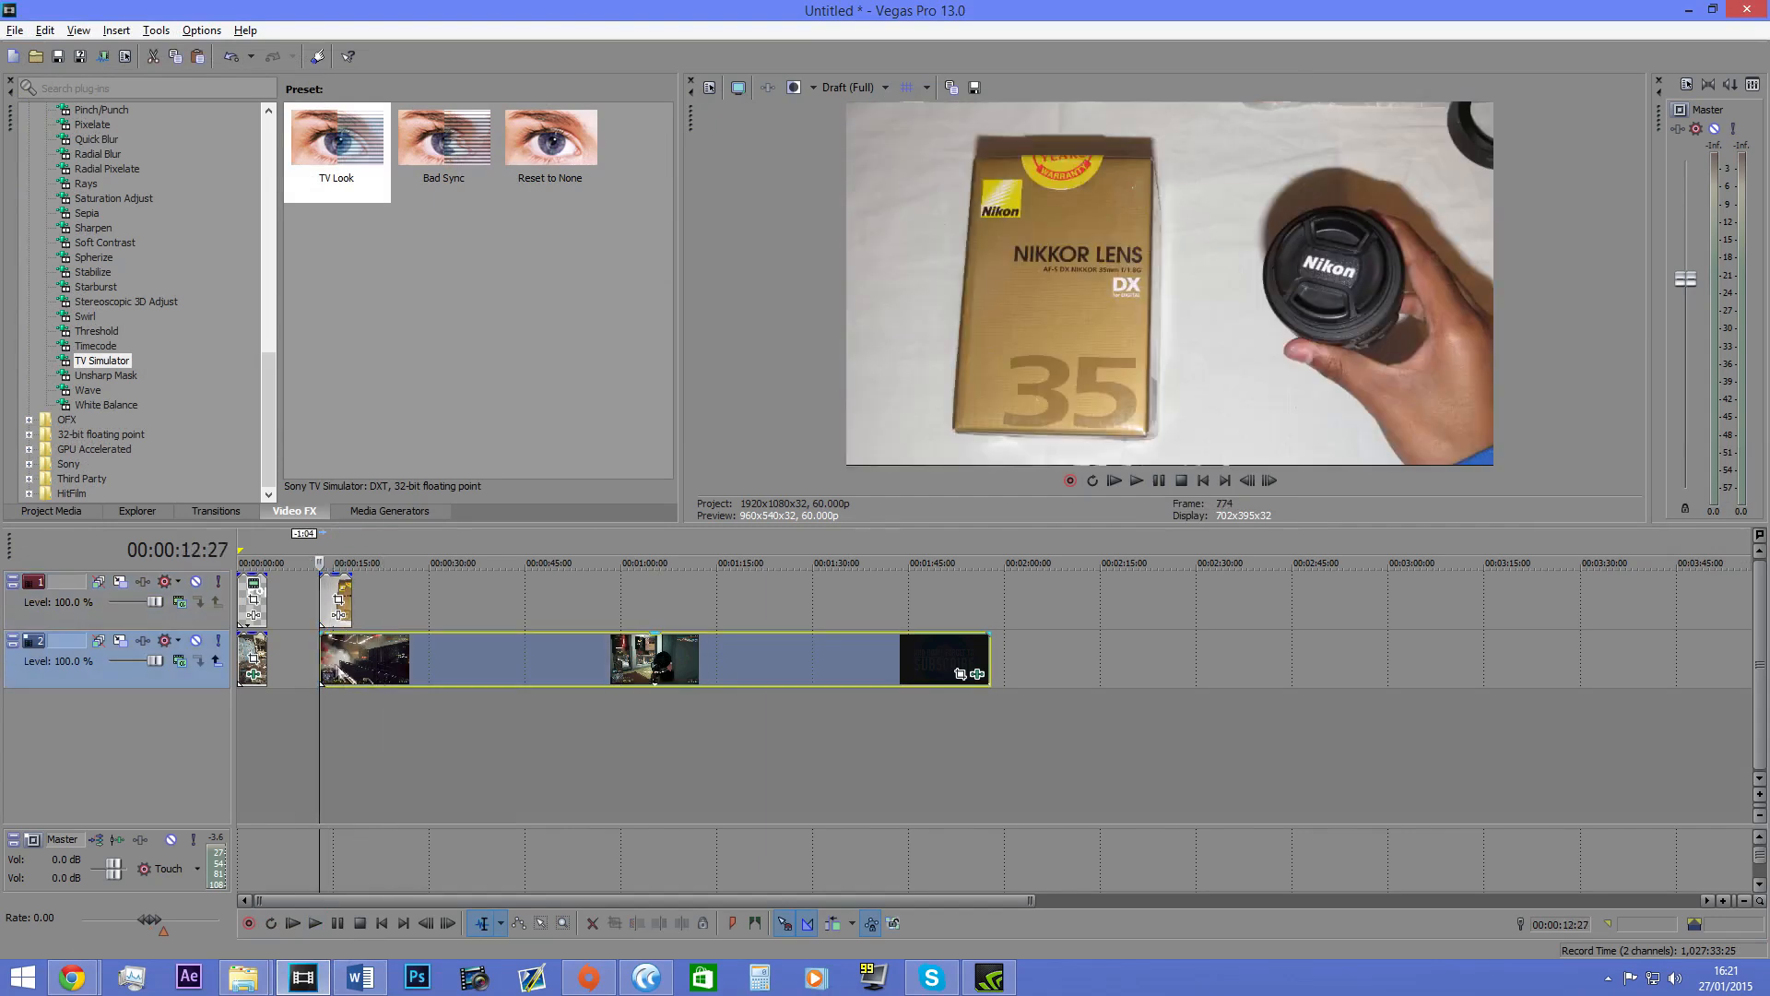
Step: Enlarge the picture's Pan/Crop frame to about 5,272 by 4,460 so that the picture shrinks over the gameplay
click(340, 603)
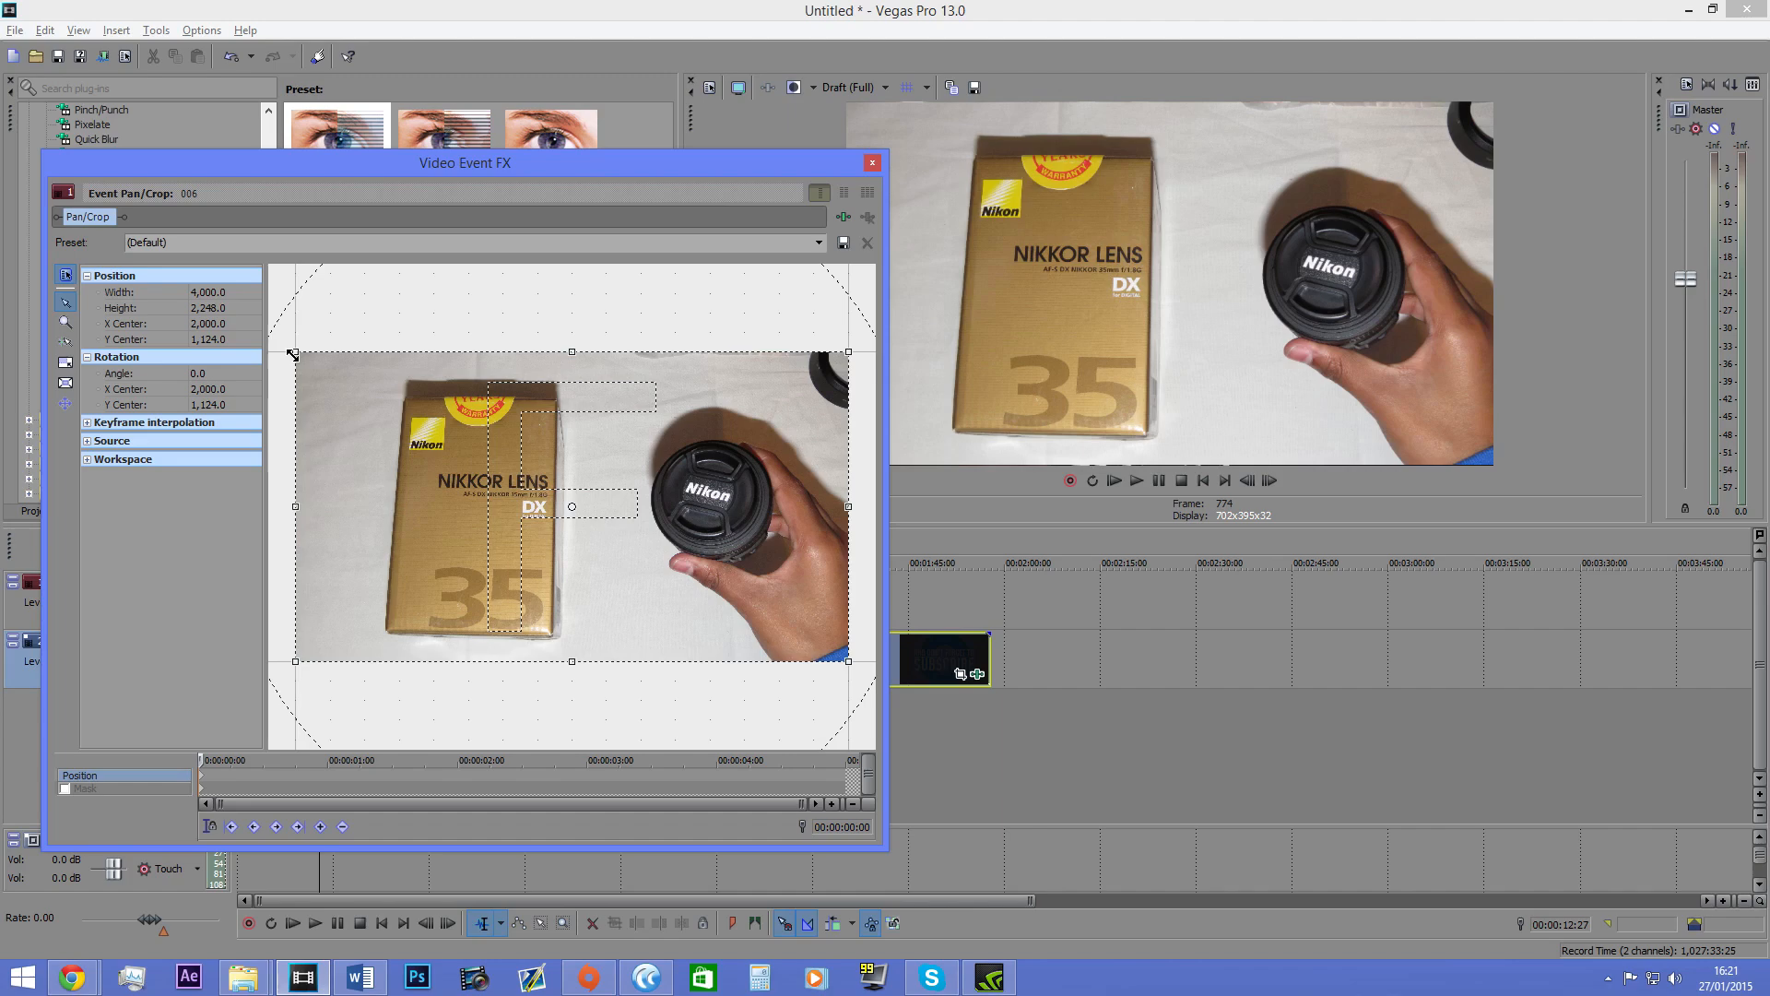
drag(292, 354, 212, 287)
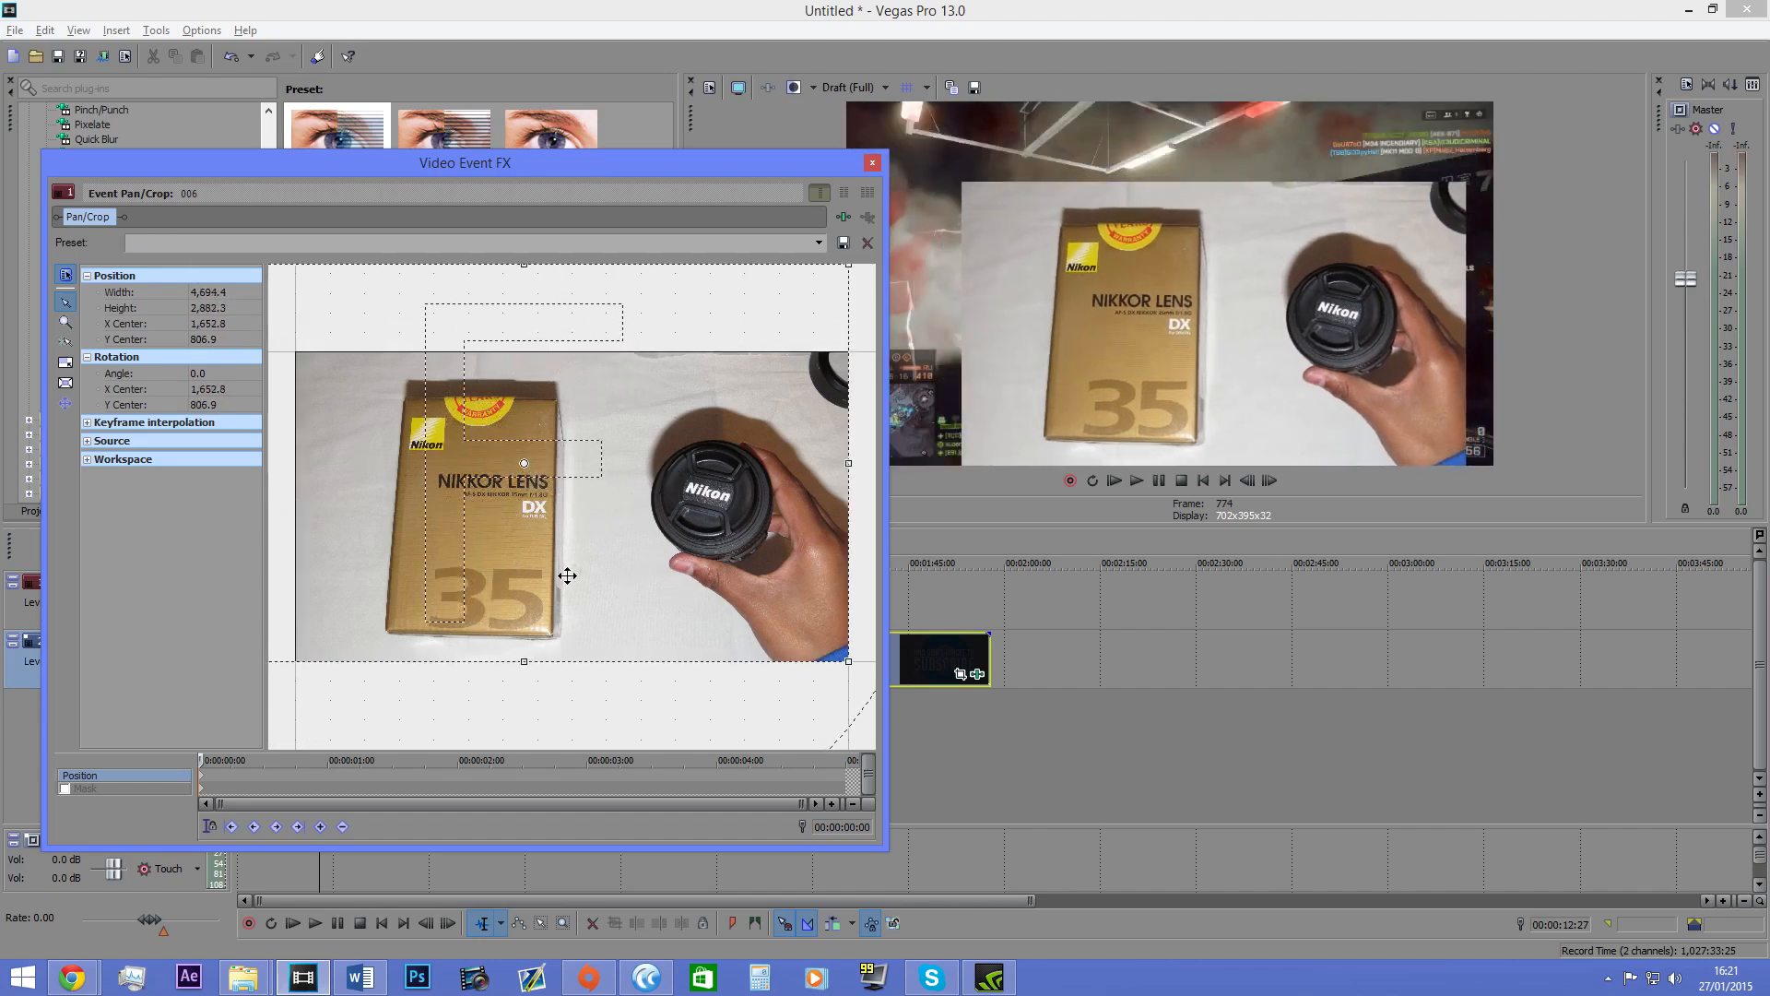
scroll(612, 537, down, 4)
scroll(612, 537, up, 4)
scroll(623, 526, down, 6)
scroll(623, 527, up, 3)
scroll(623, 526, down, 3)
drag(377, 376, 335, 263)
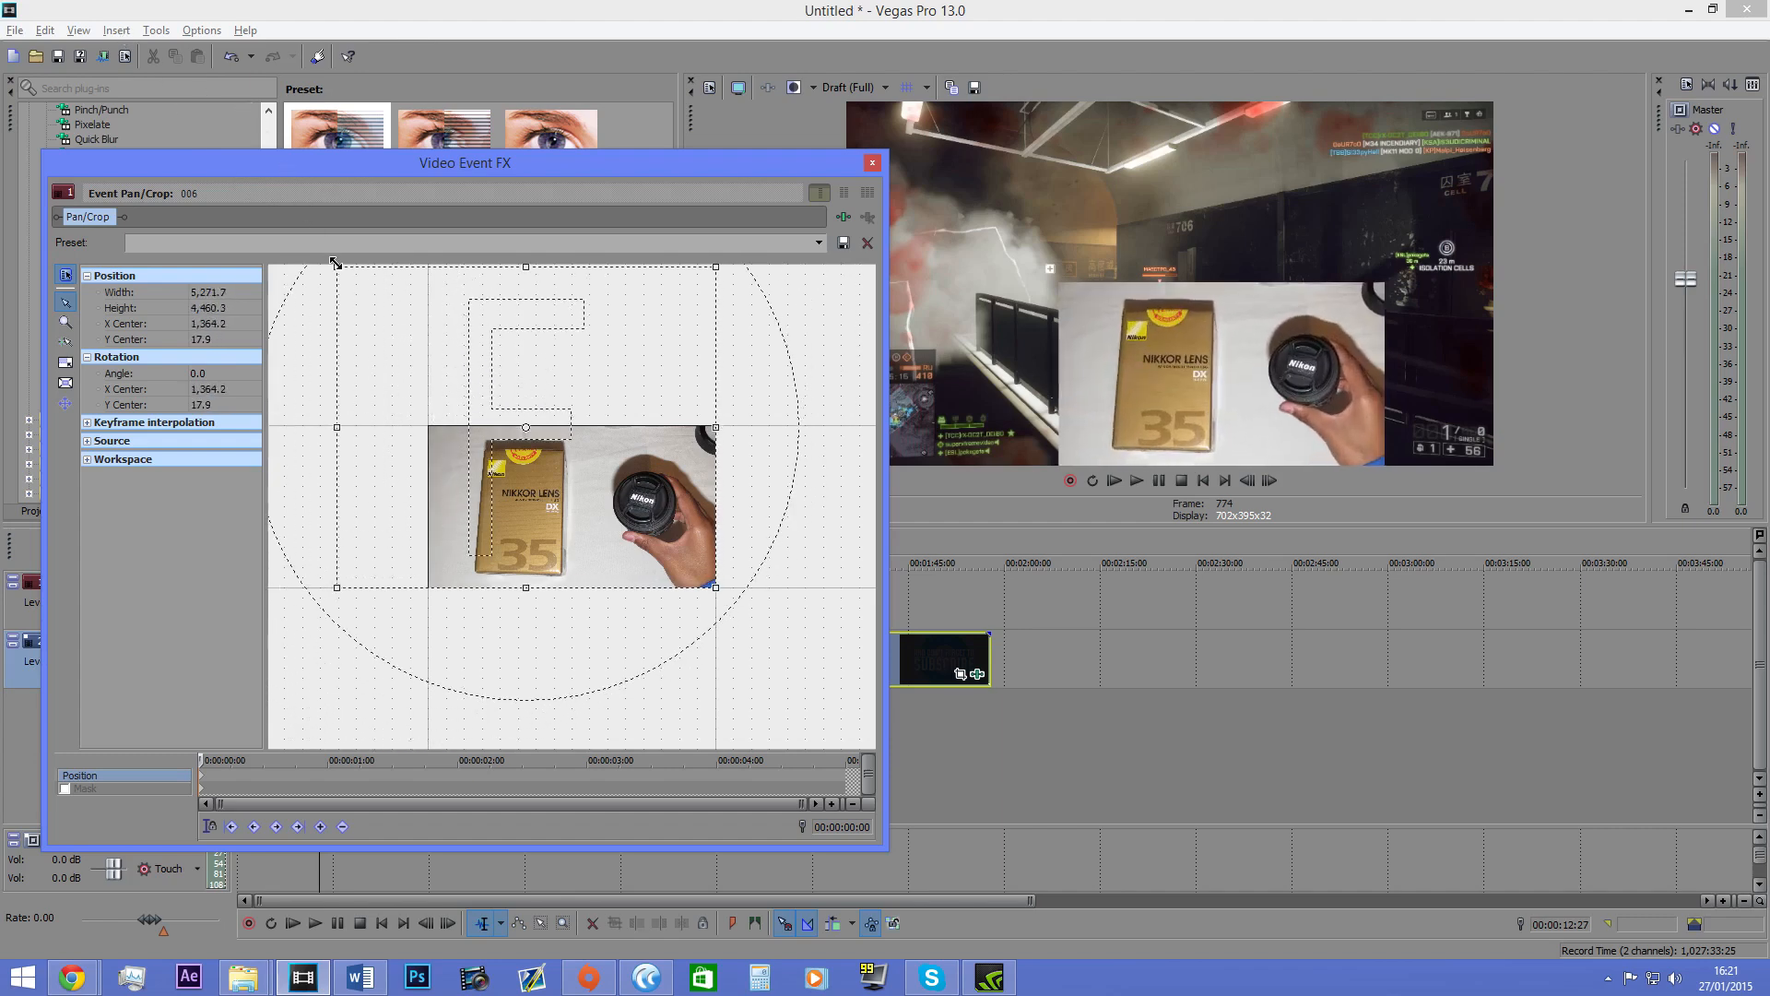
scroll(705, 414, down, 5)
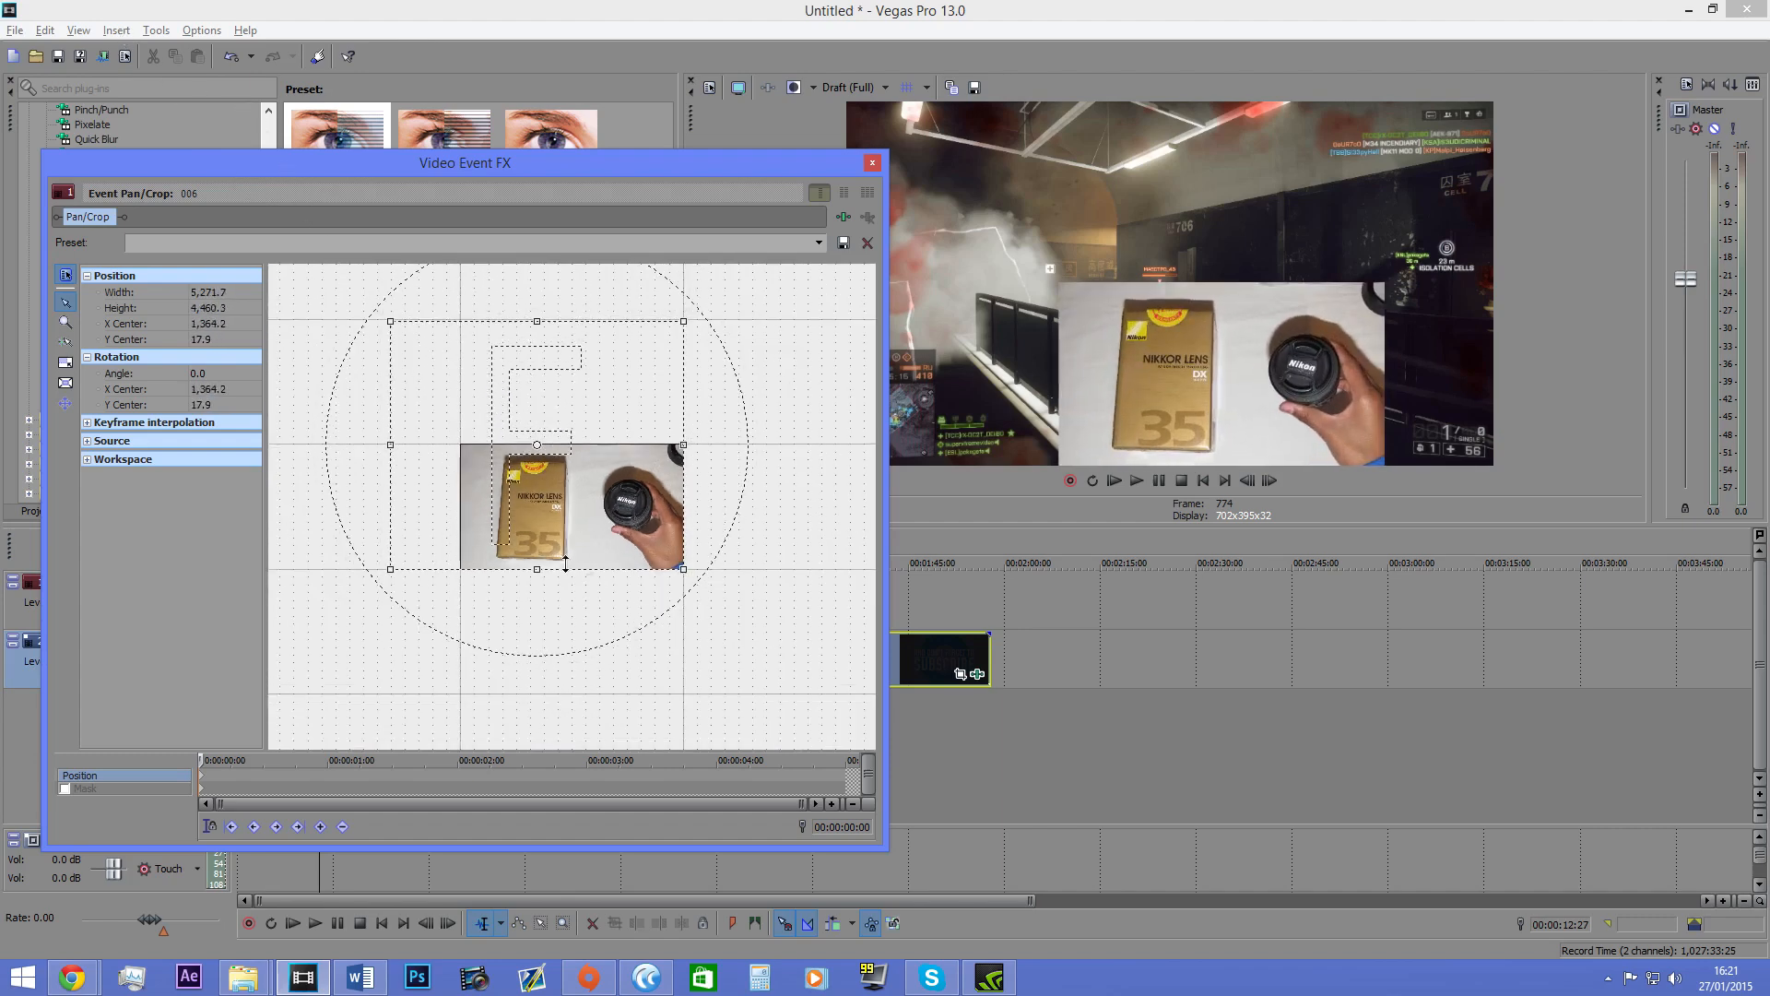
mouse_move(581, 479)
mouse_down()
mouse_move(612, 553)
mouse_move(486, 406)
mouse_move(612, 600)
mouse_move(582, 570)
mouse_move(612, 525)
mouse_move(584, 509)
mouse_move(582, 474)
mouse_up()
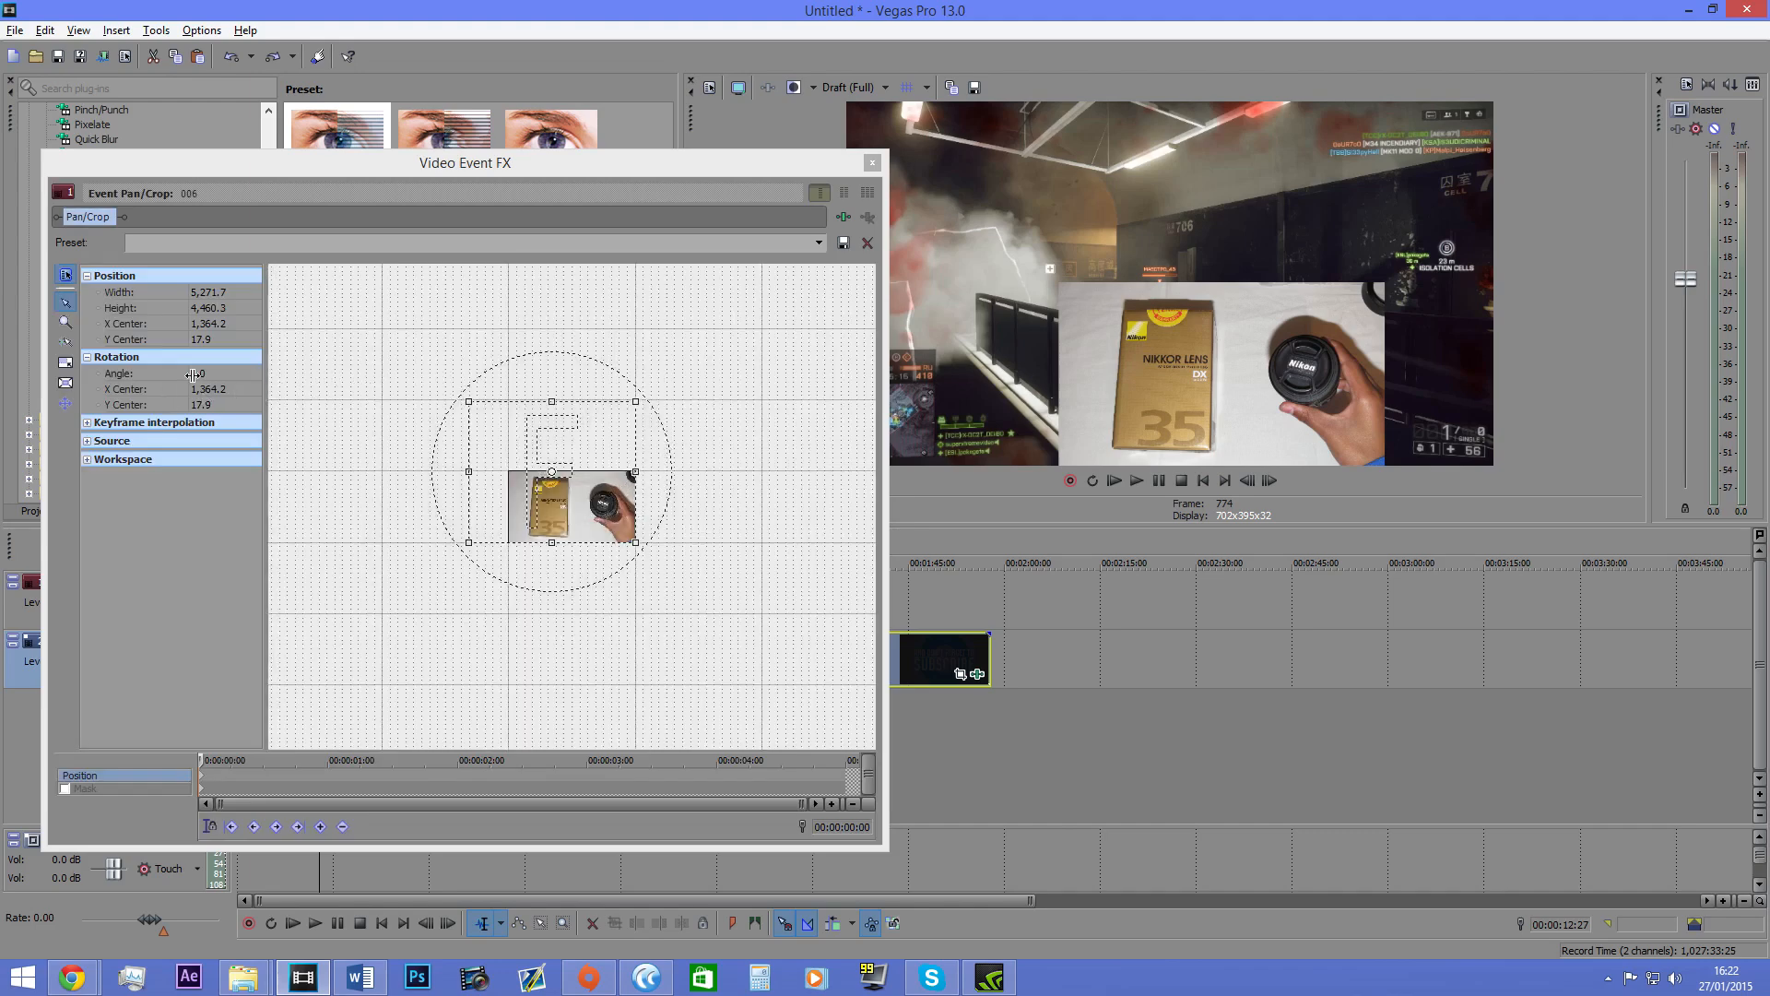
Step: Reposition the picture's Pan/Crop frame to a centre of about X 2,457 and Y 134.5, about 5,359 wide, and finish cropping
click(577, 498)
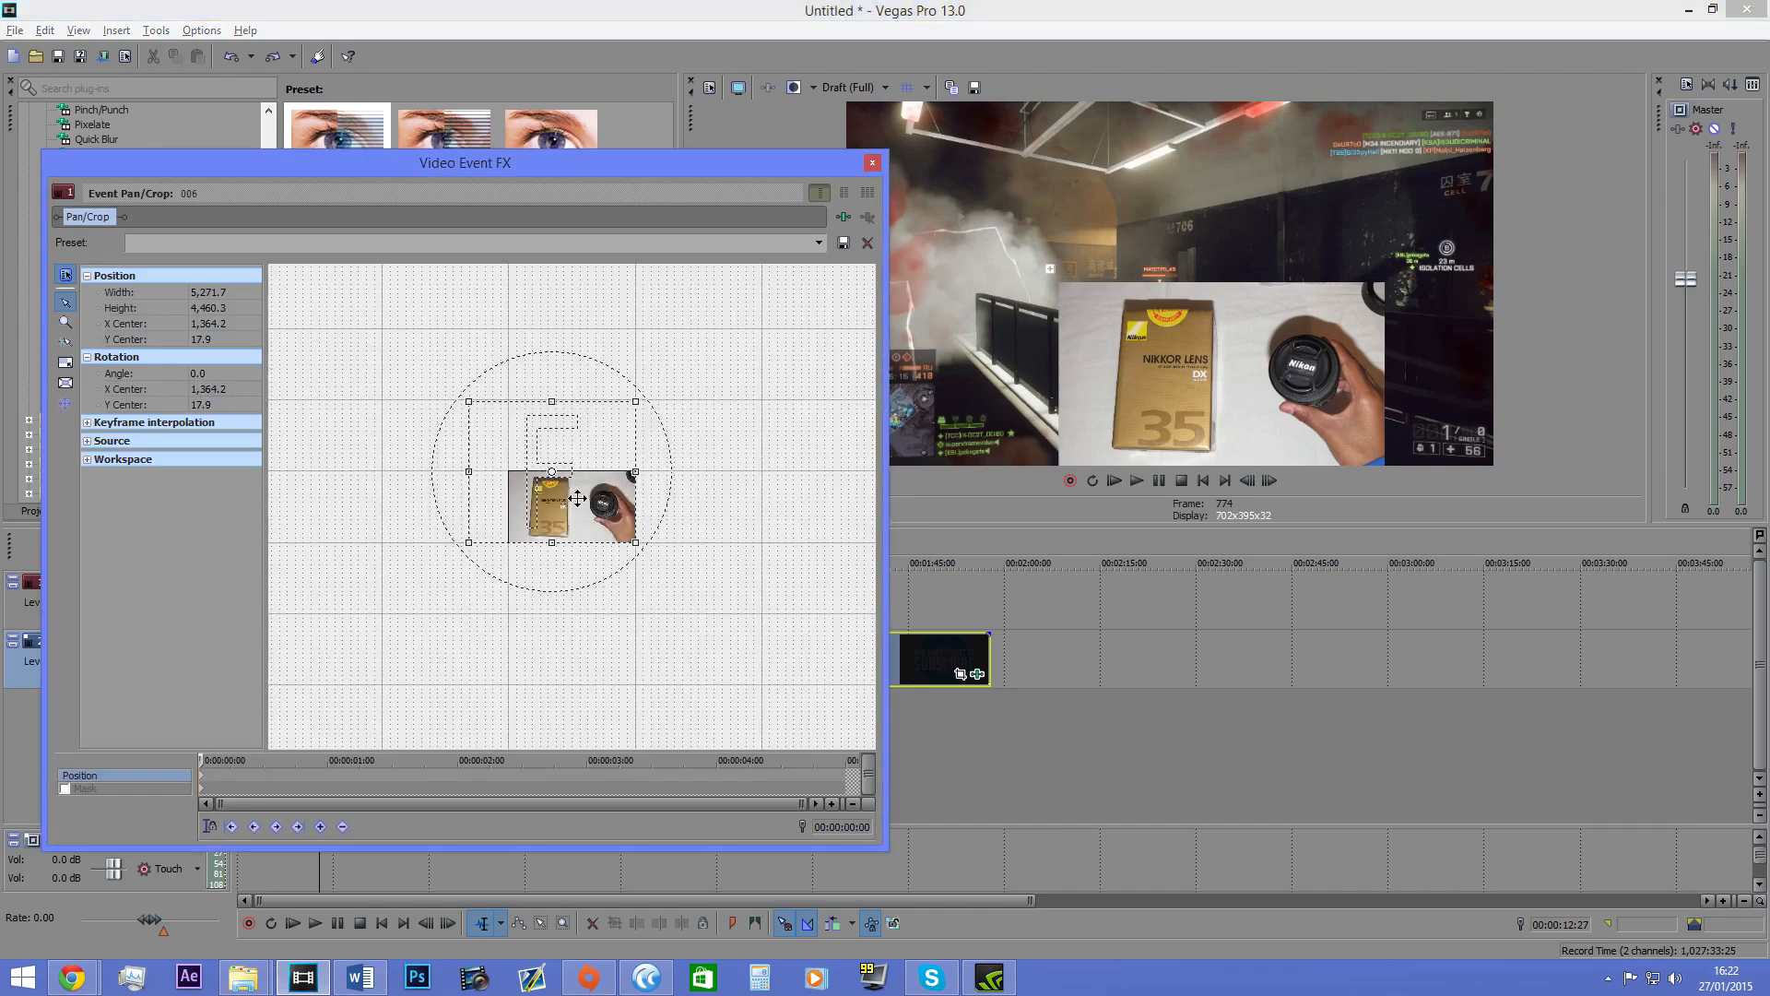
drag(562, 480, 500, 480)
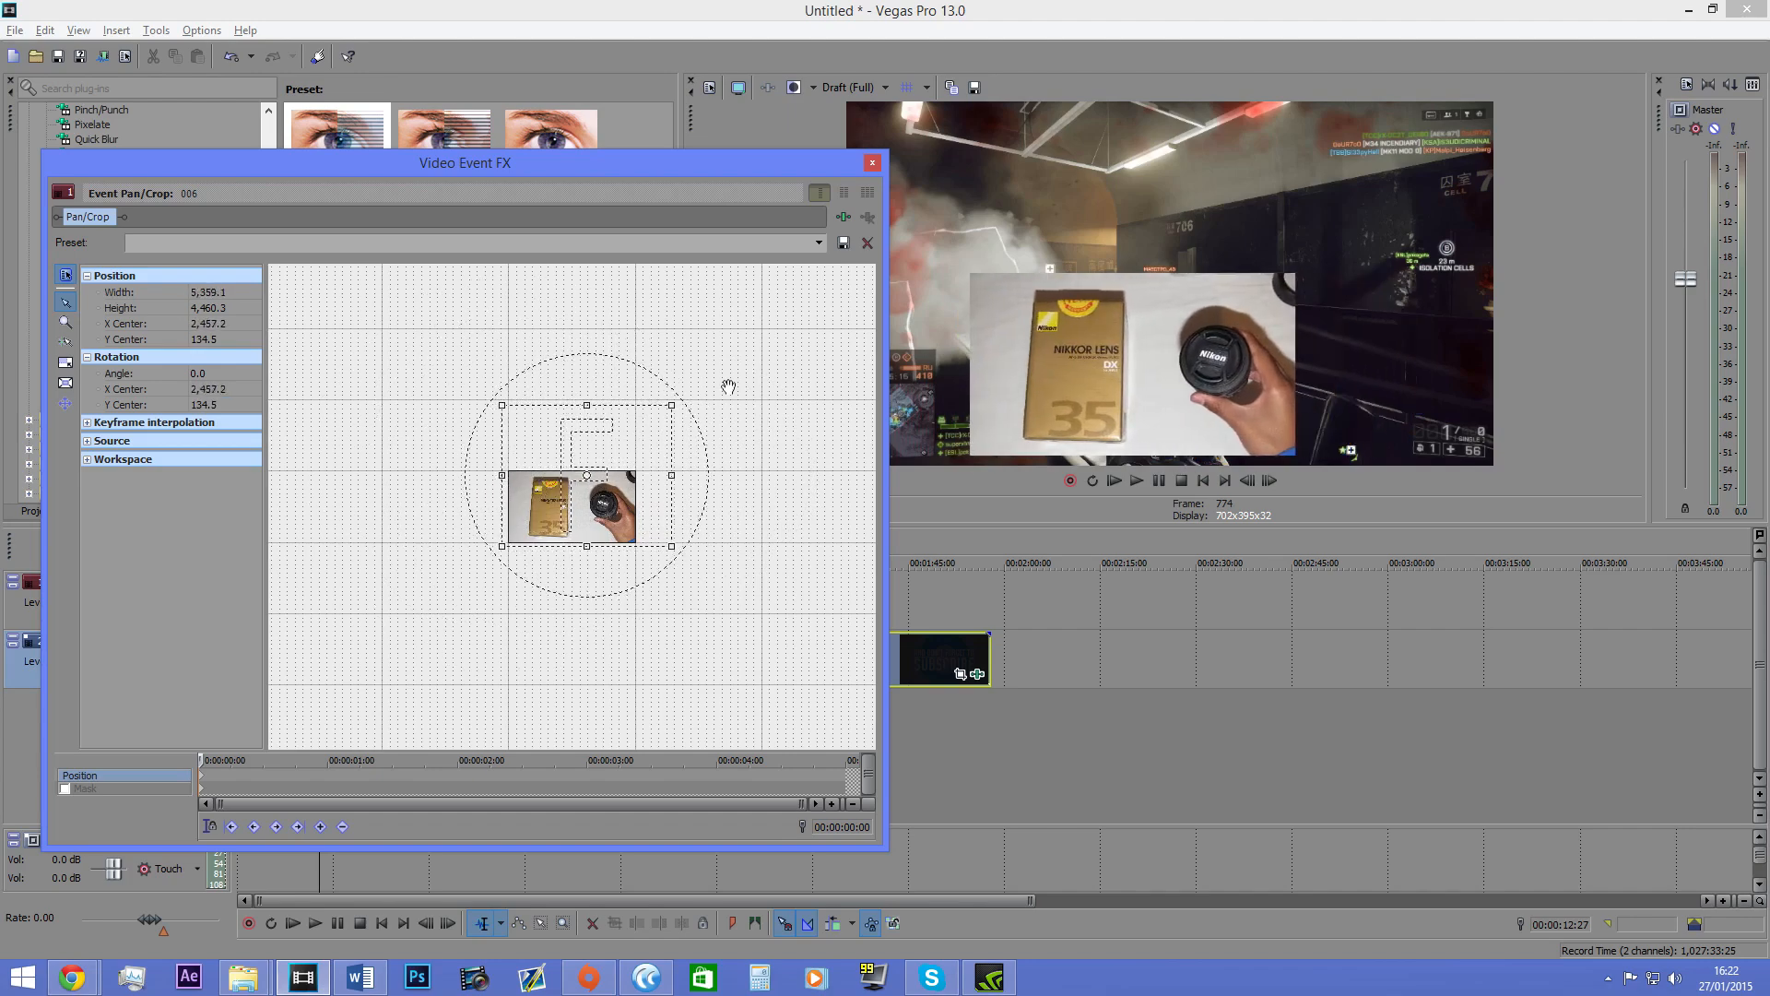
scroll(728, 388, down, 2)
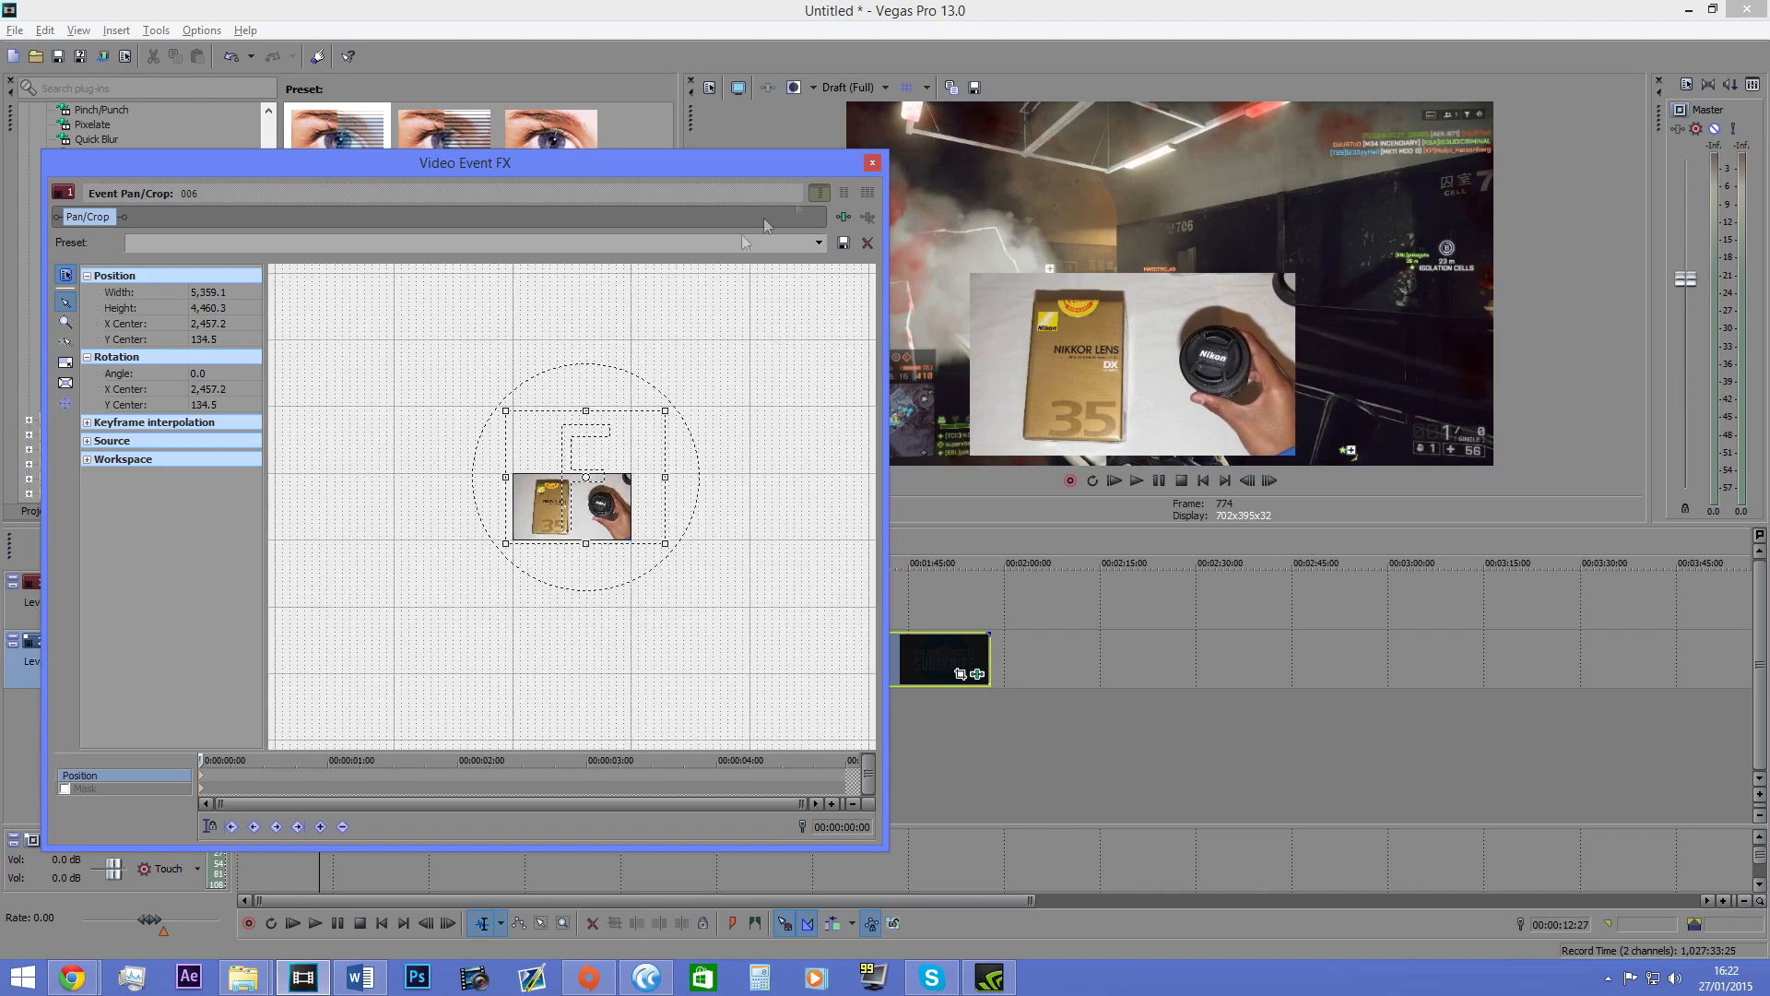
click(872, 163)
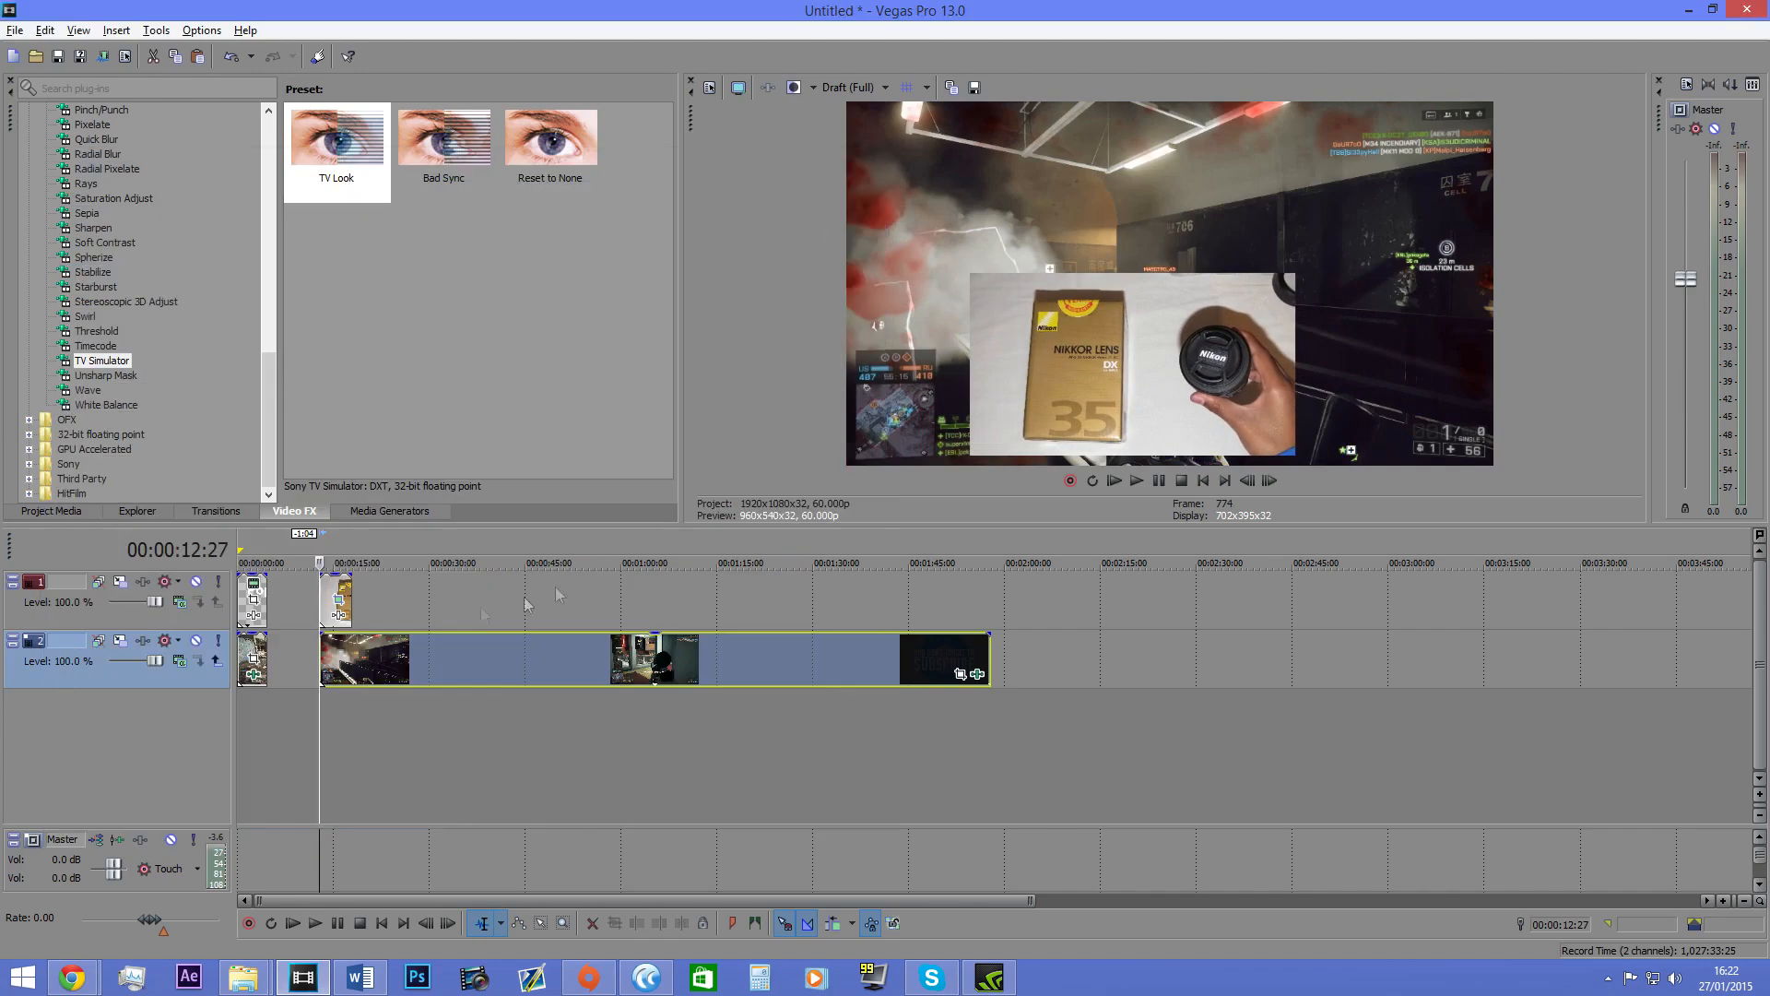
Step: Move the picture onto its own new video track and make that track the topmost one
click(346, 592)
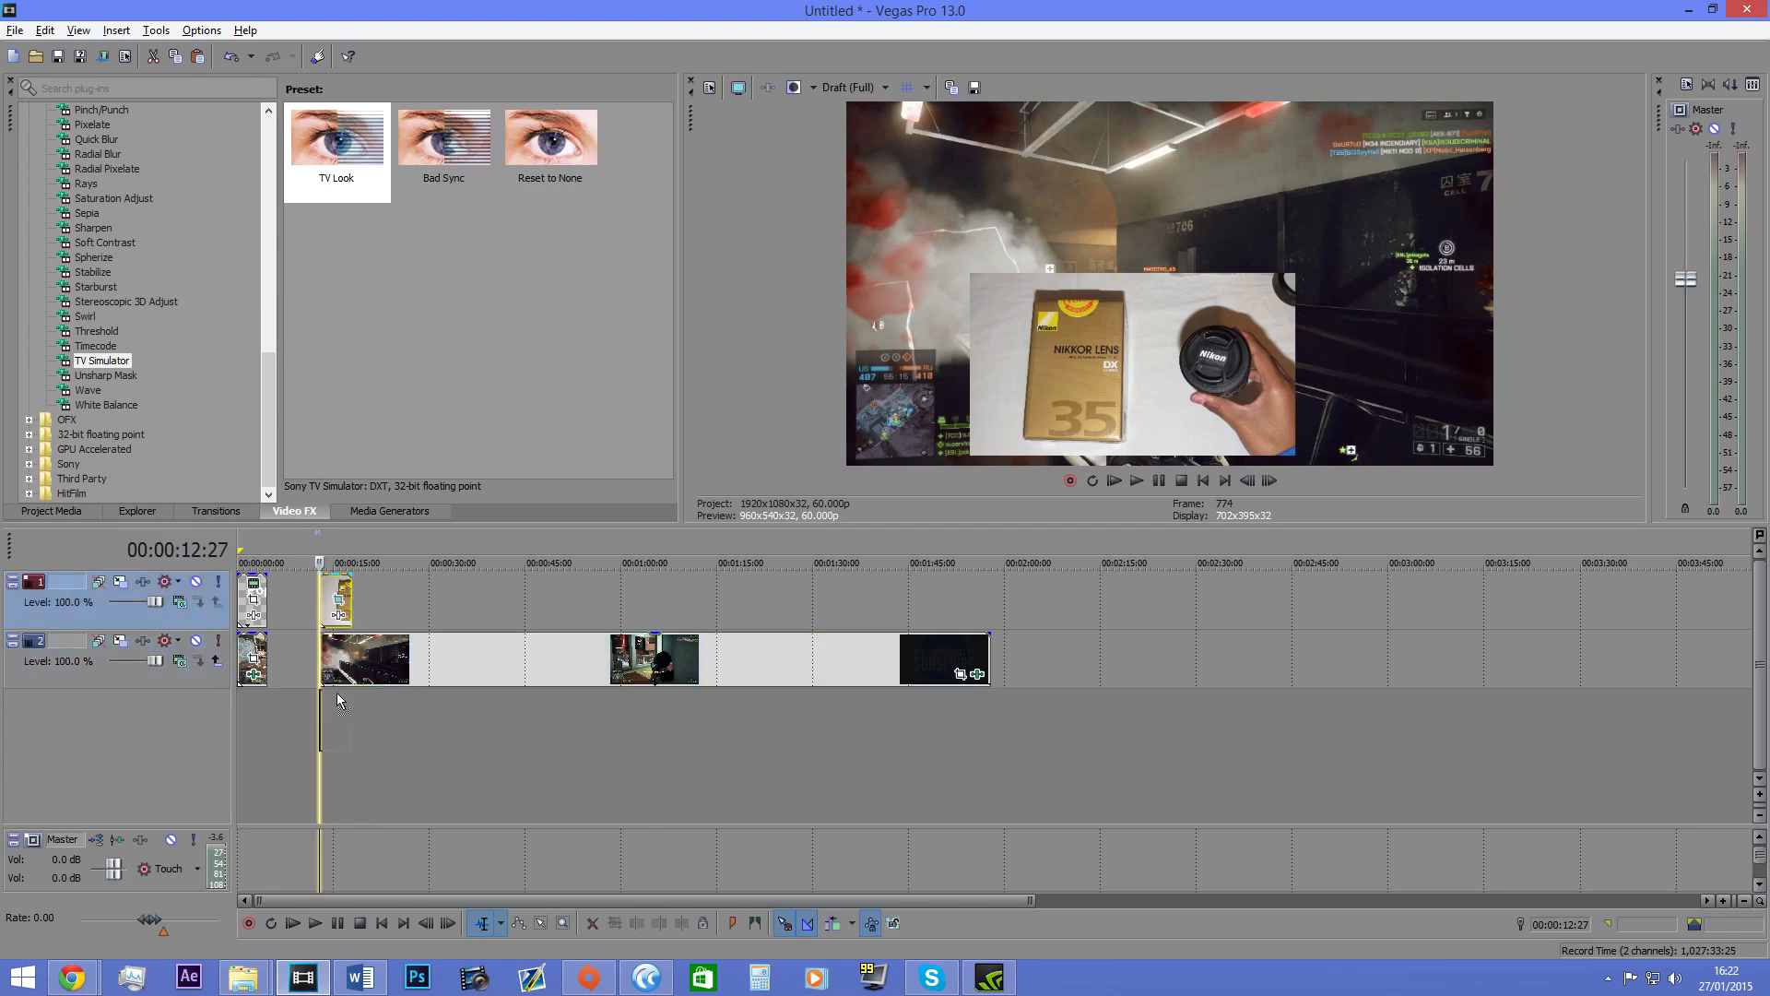
drag(341, 702, 344, 725)
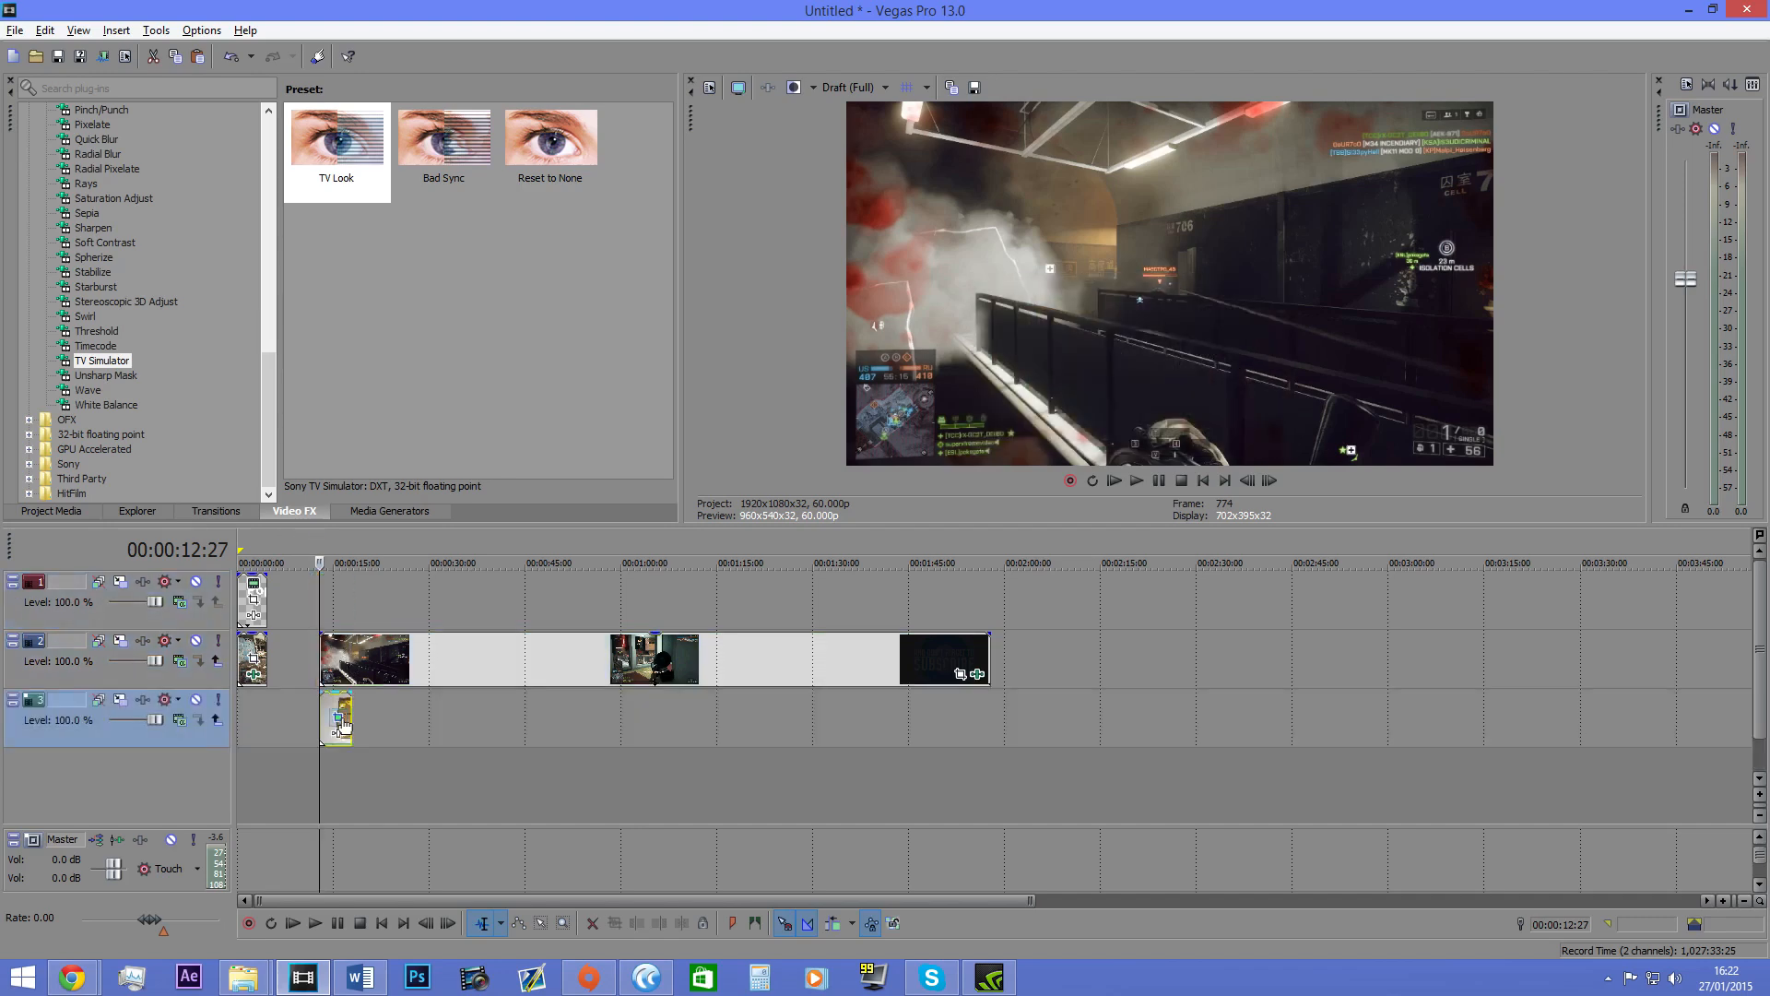
drag(108, 743, 153, 588)
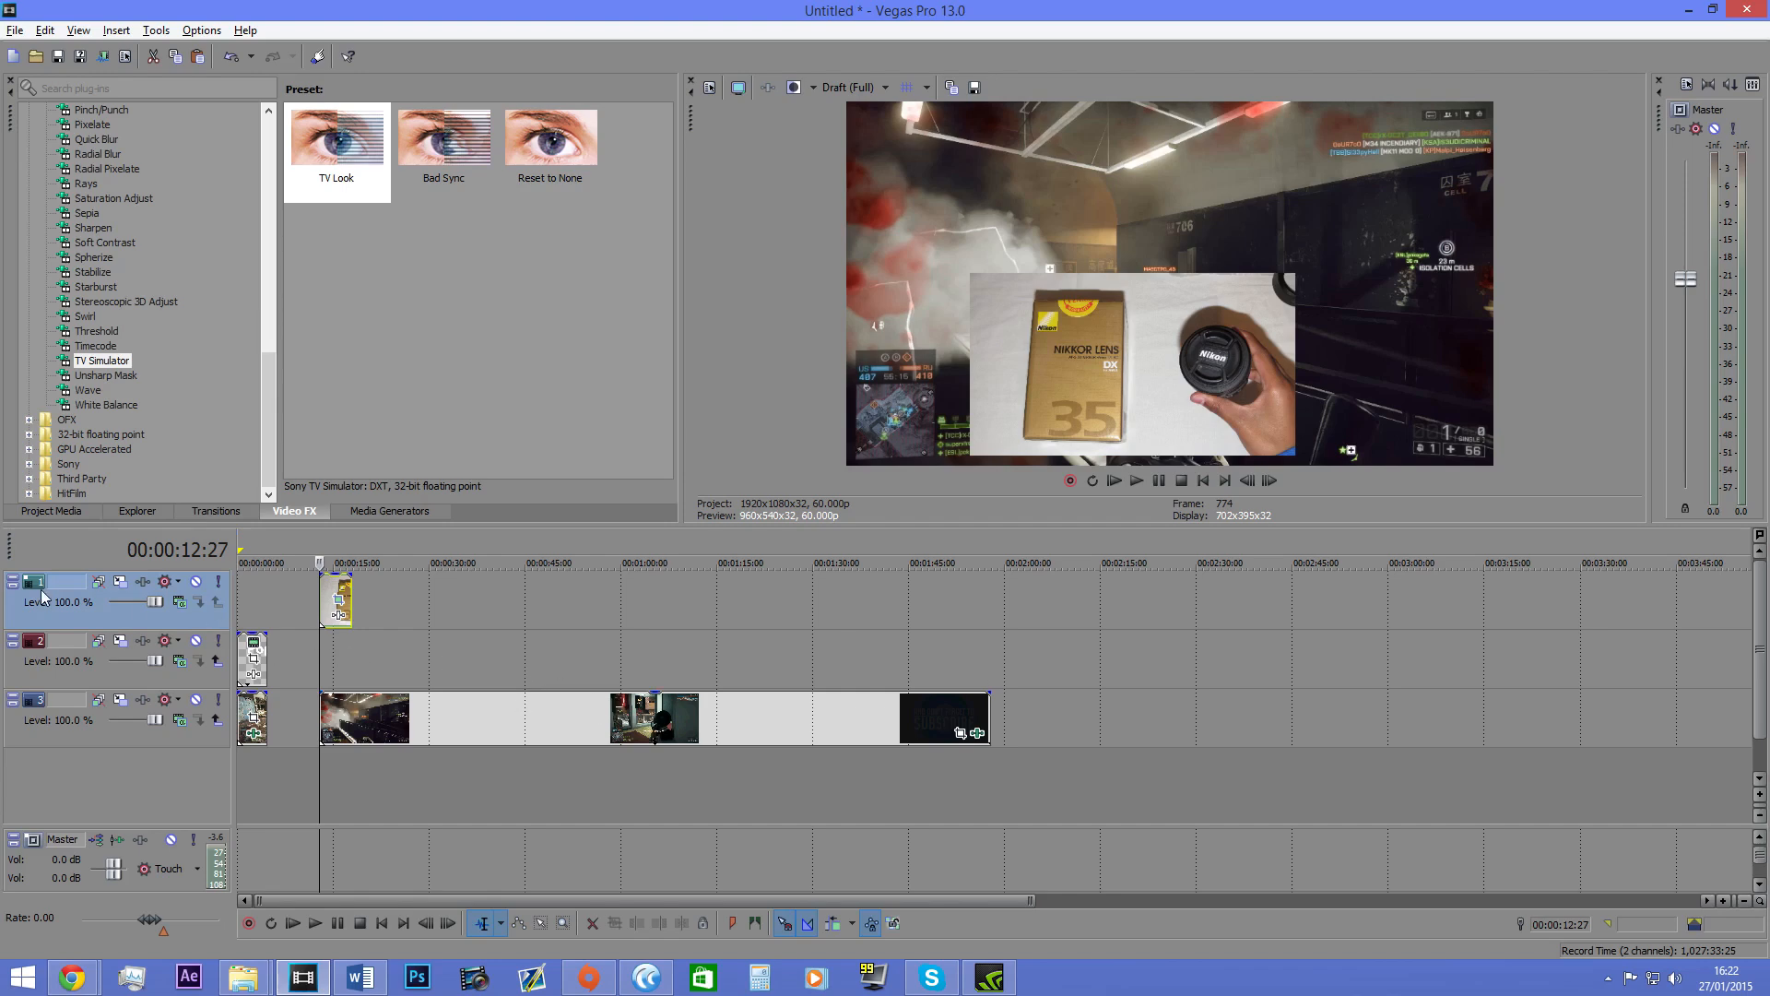
Step: Use Track Motion on the picture's track to shift it to about X -369 and Y 531
click(119, 582)
drag(773, 164, 670, 277)
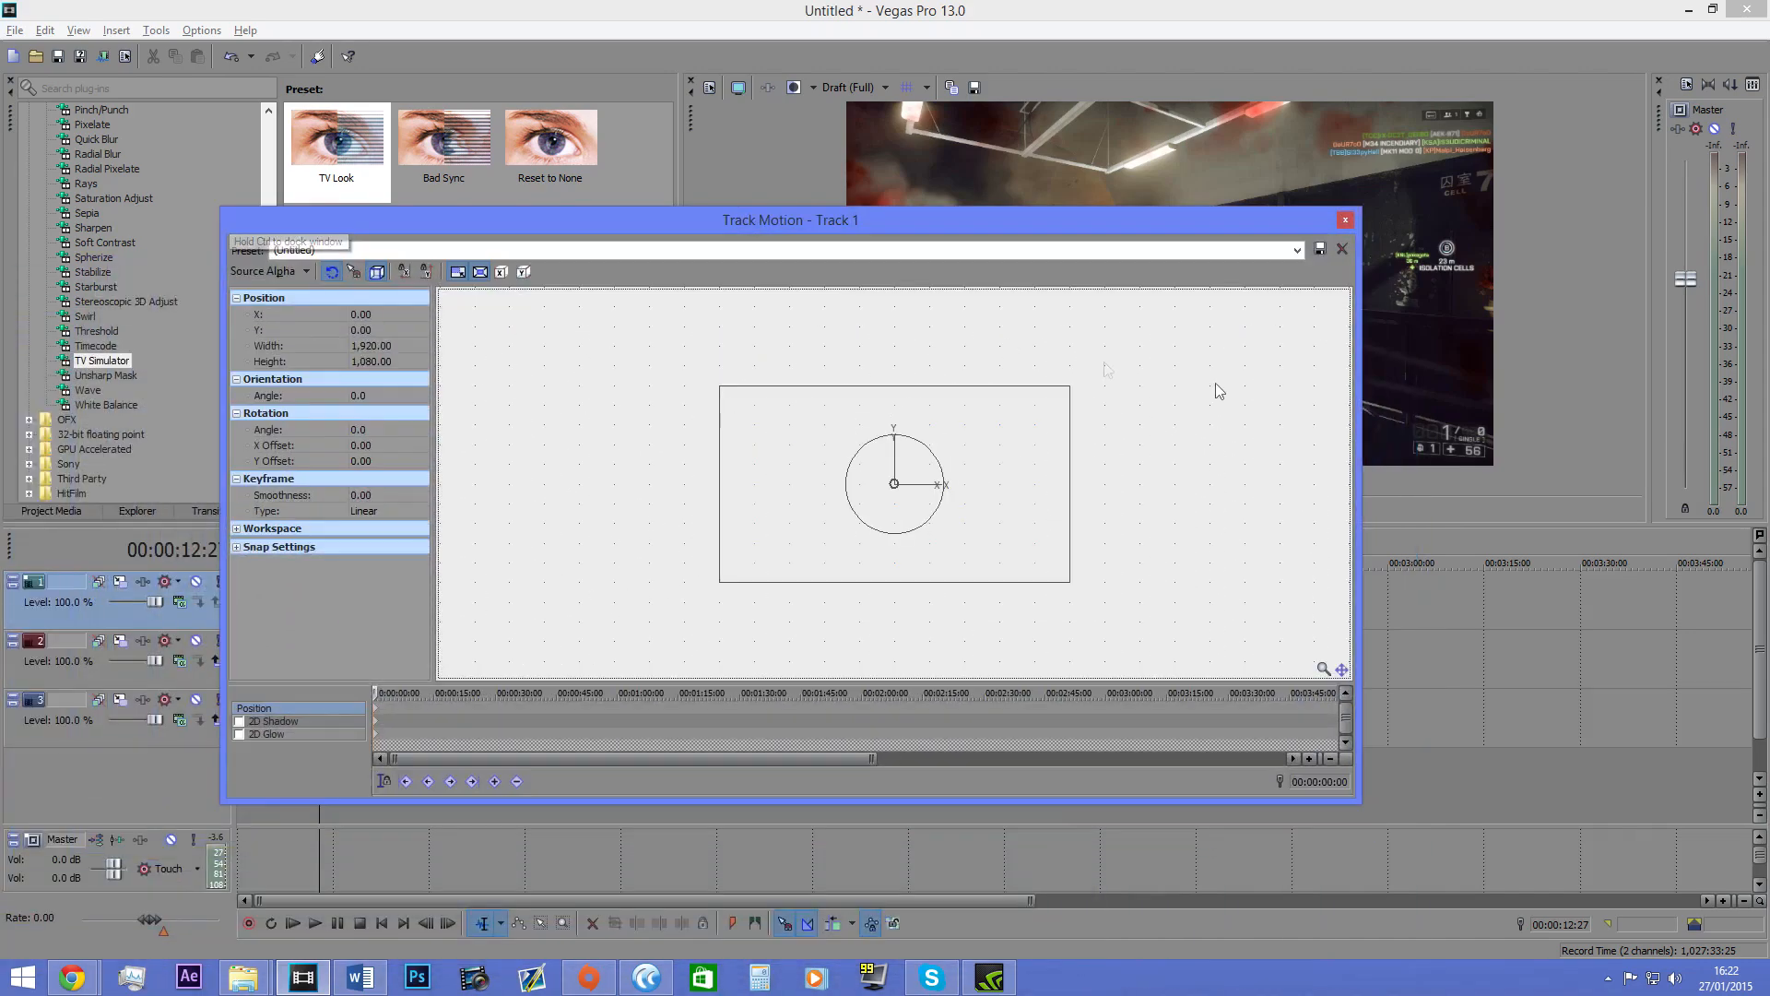
drag(1362, 395, 721, 399)
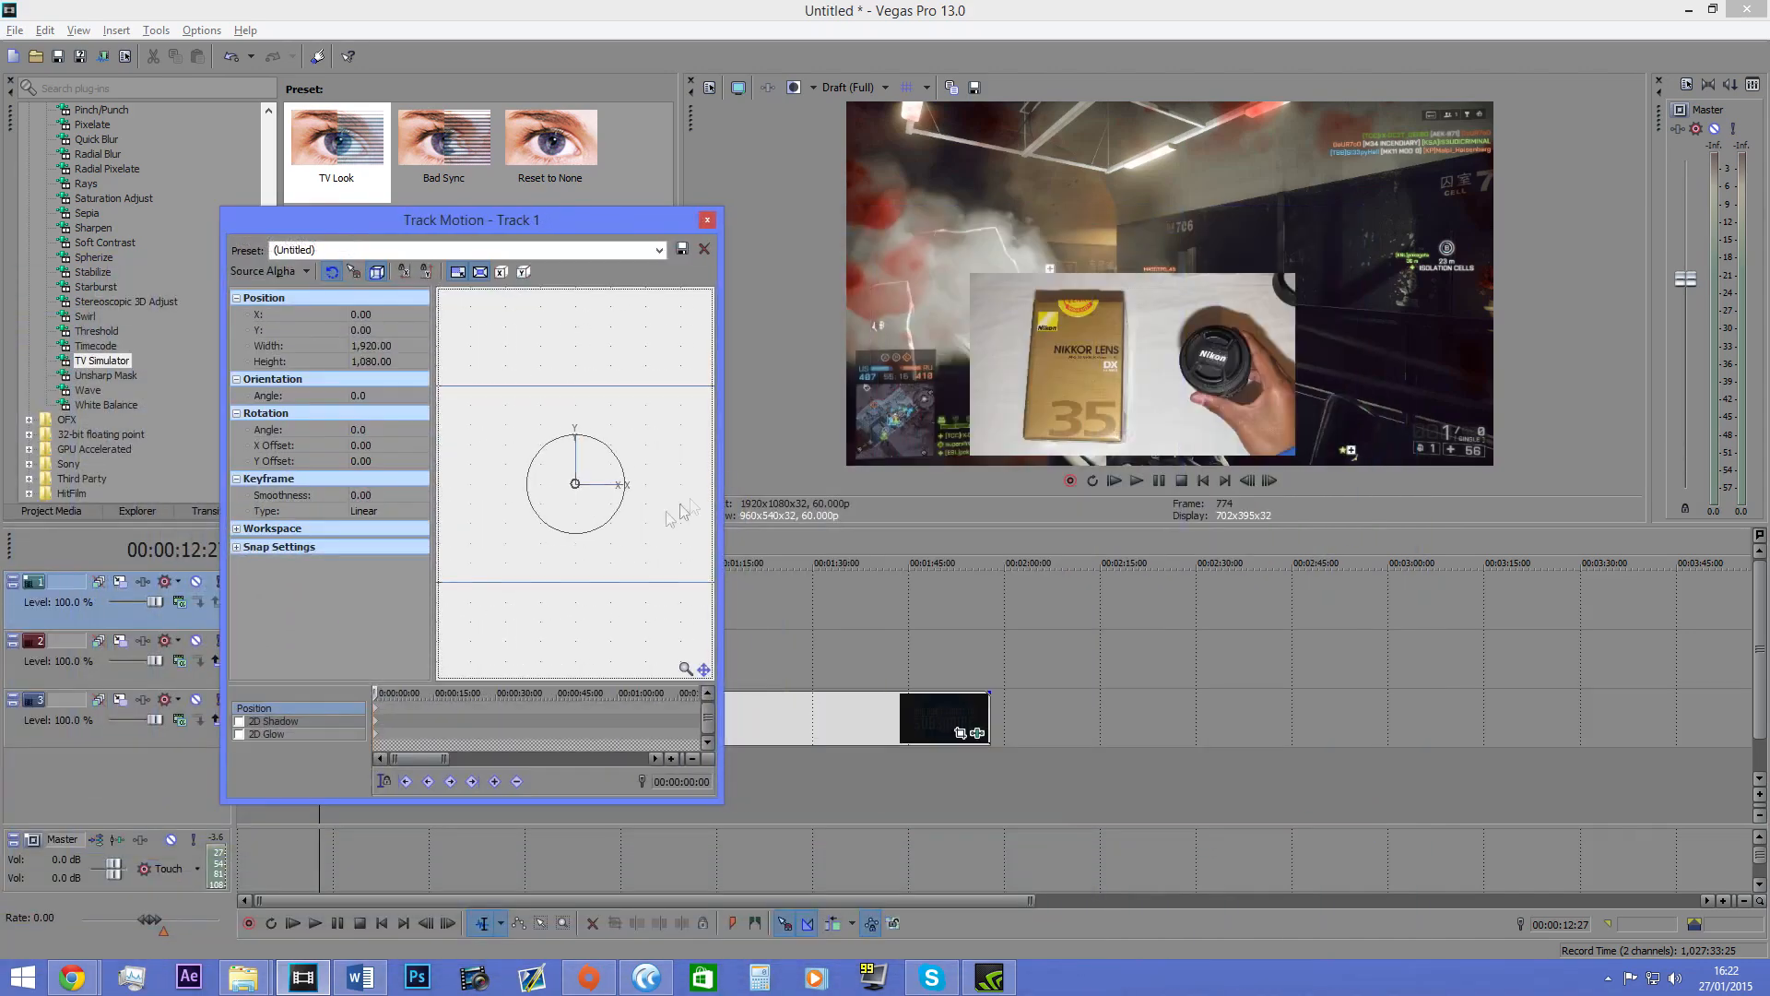
drag(592, 544, 527, 442)
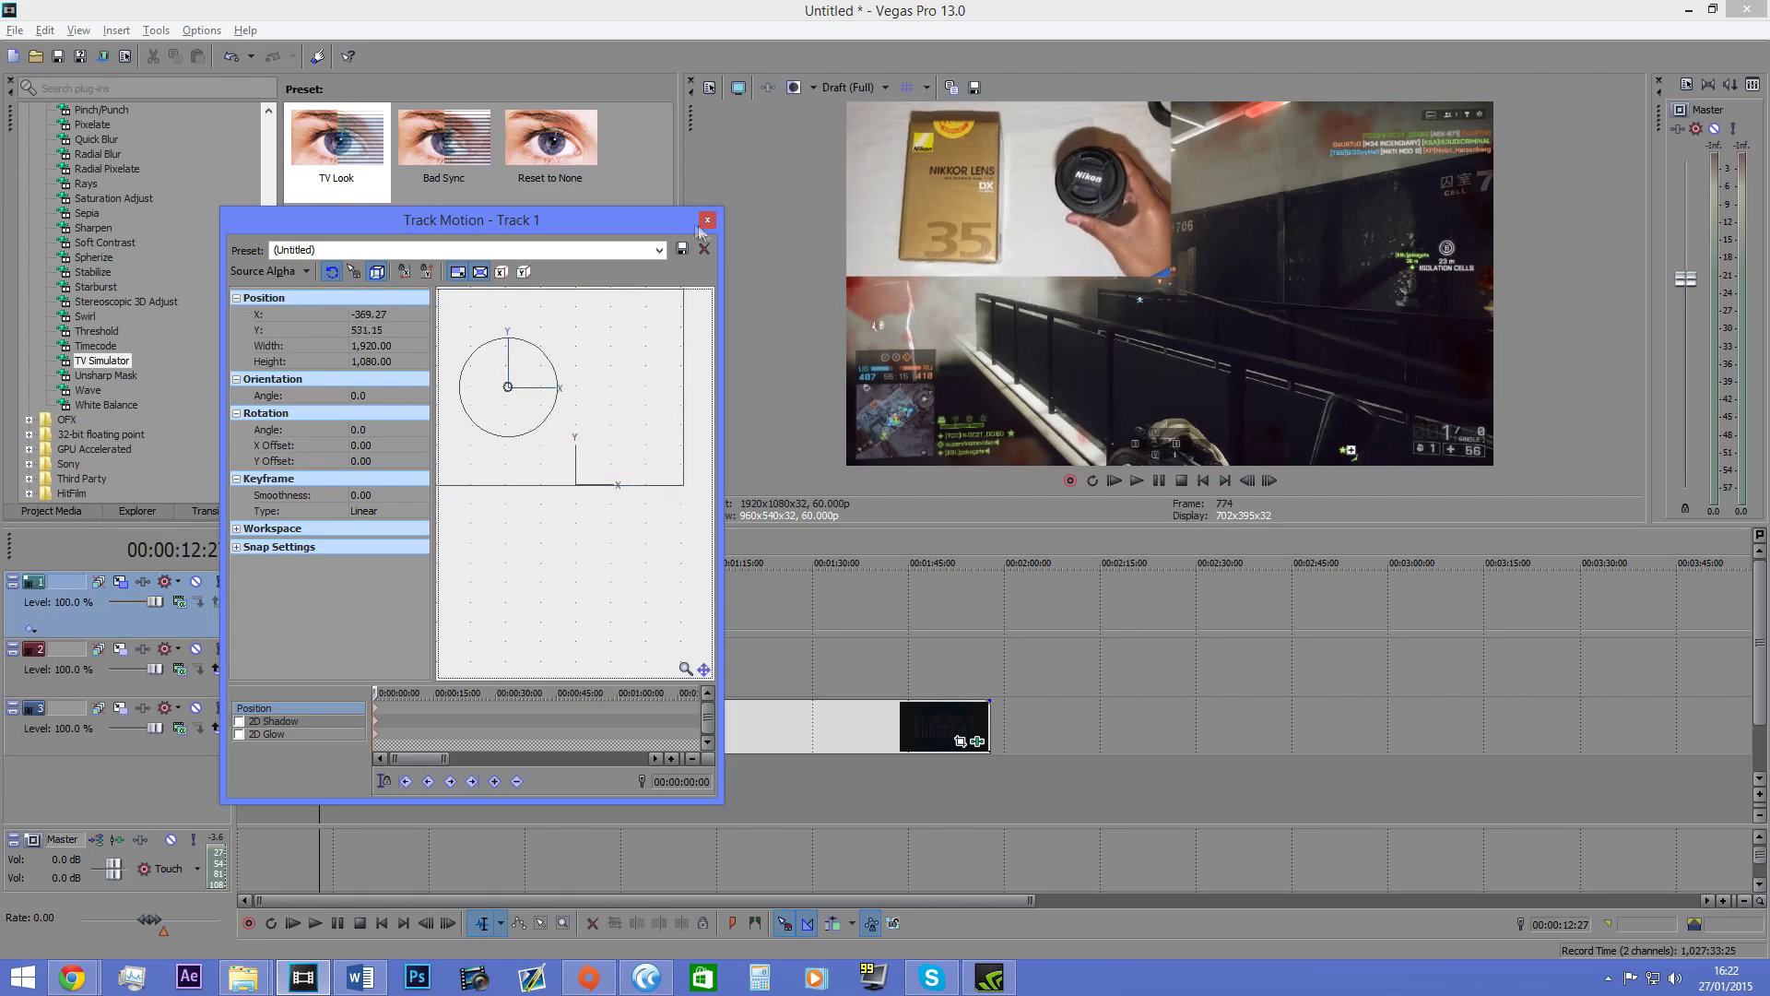
Step: Rotate the picture's track with an orientation angle of 7, change the angle to -60, and close Track Motion
click(386, 395)
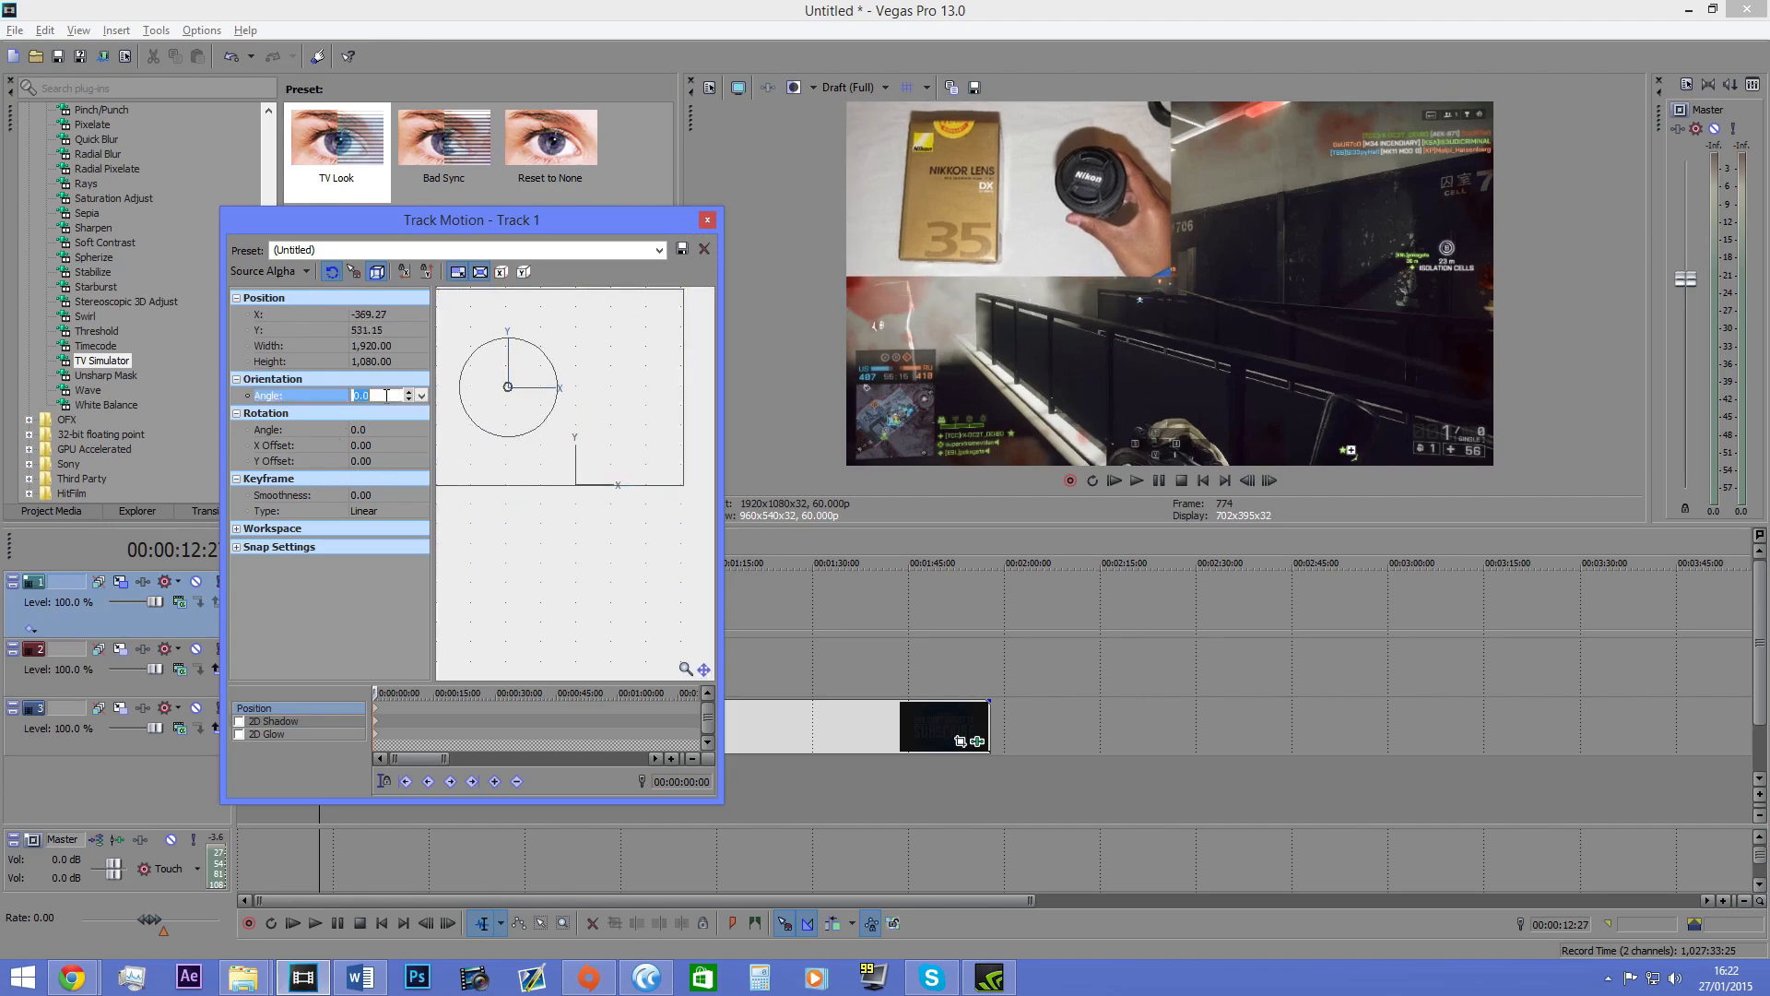
text(7)
key(Return)
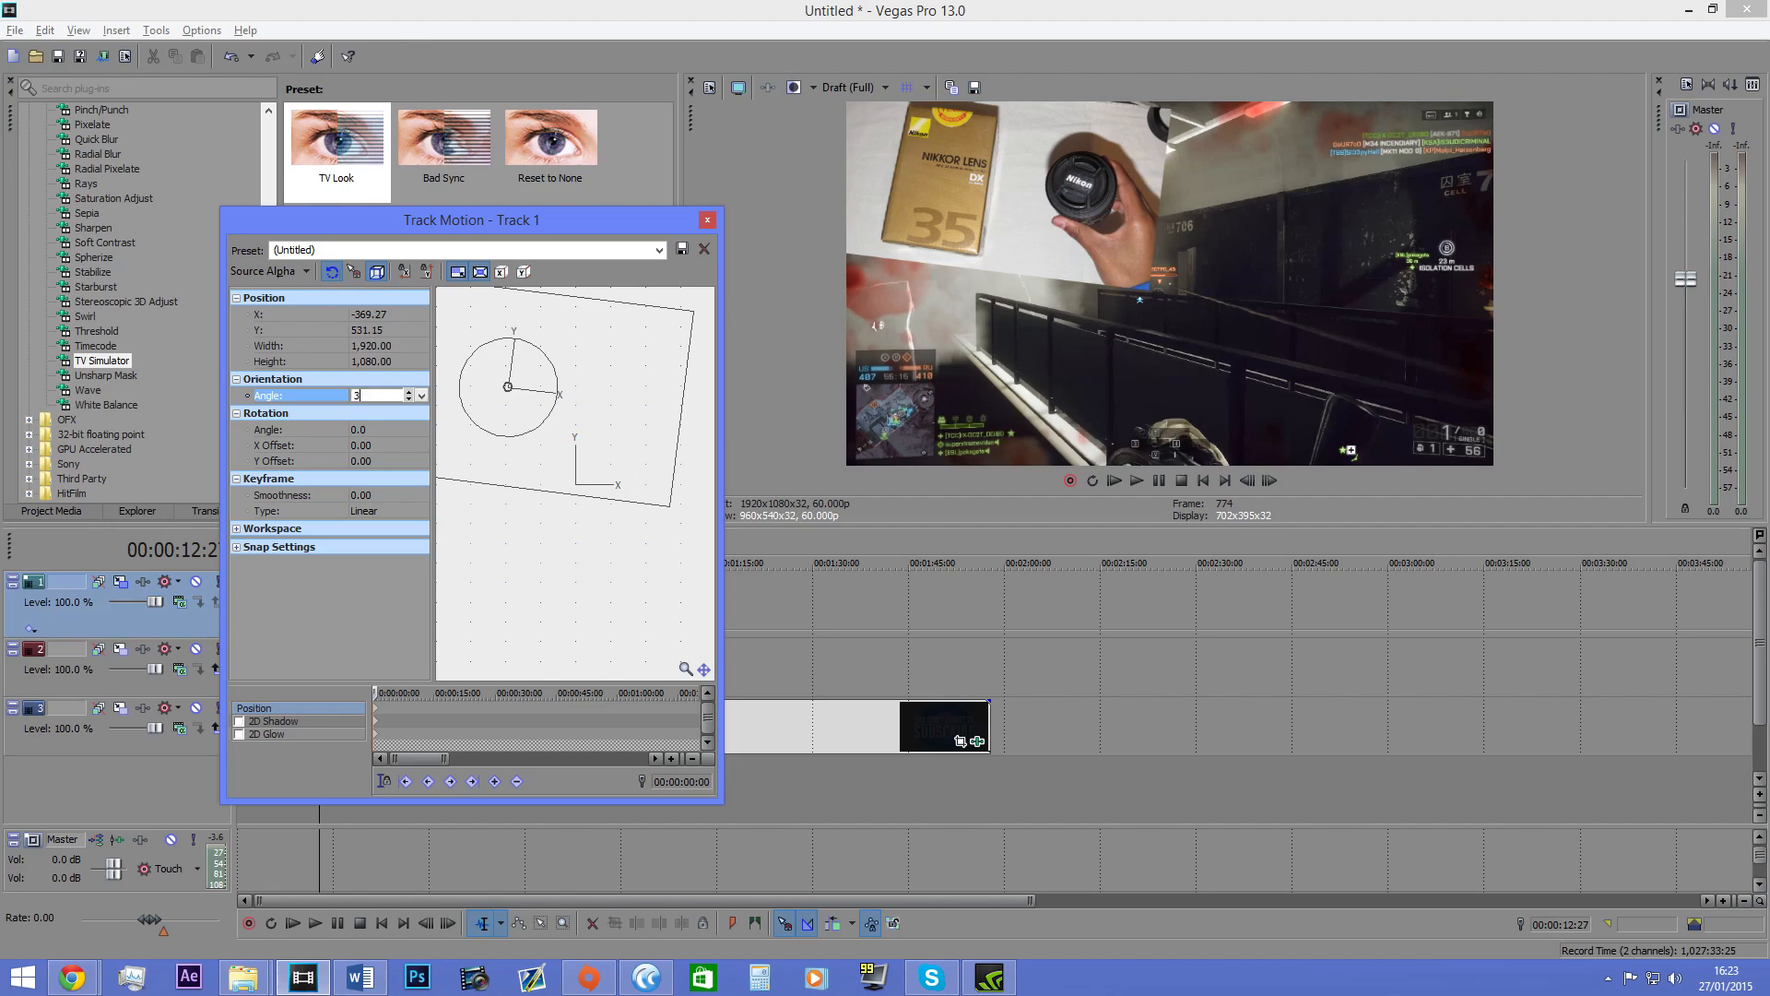
key(Return)
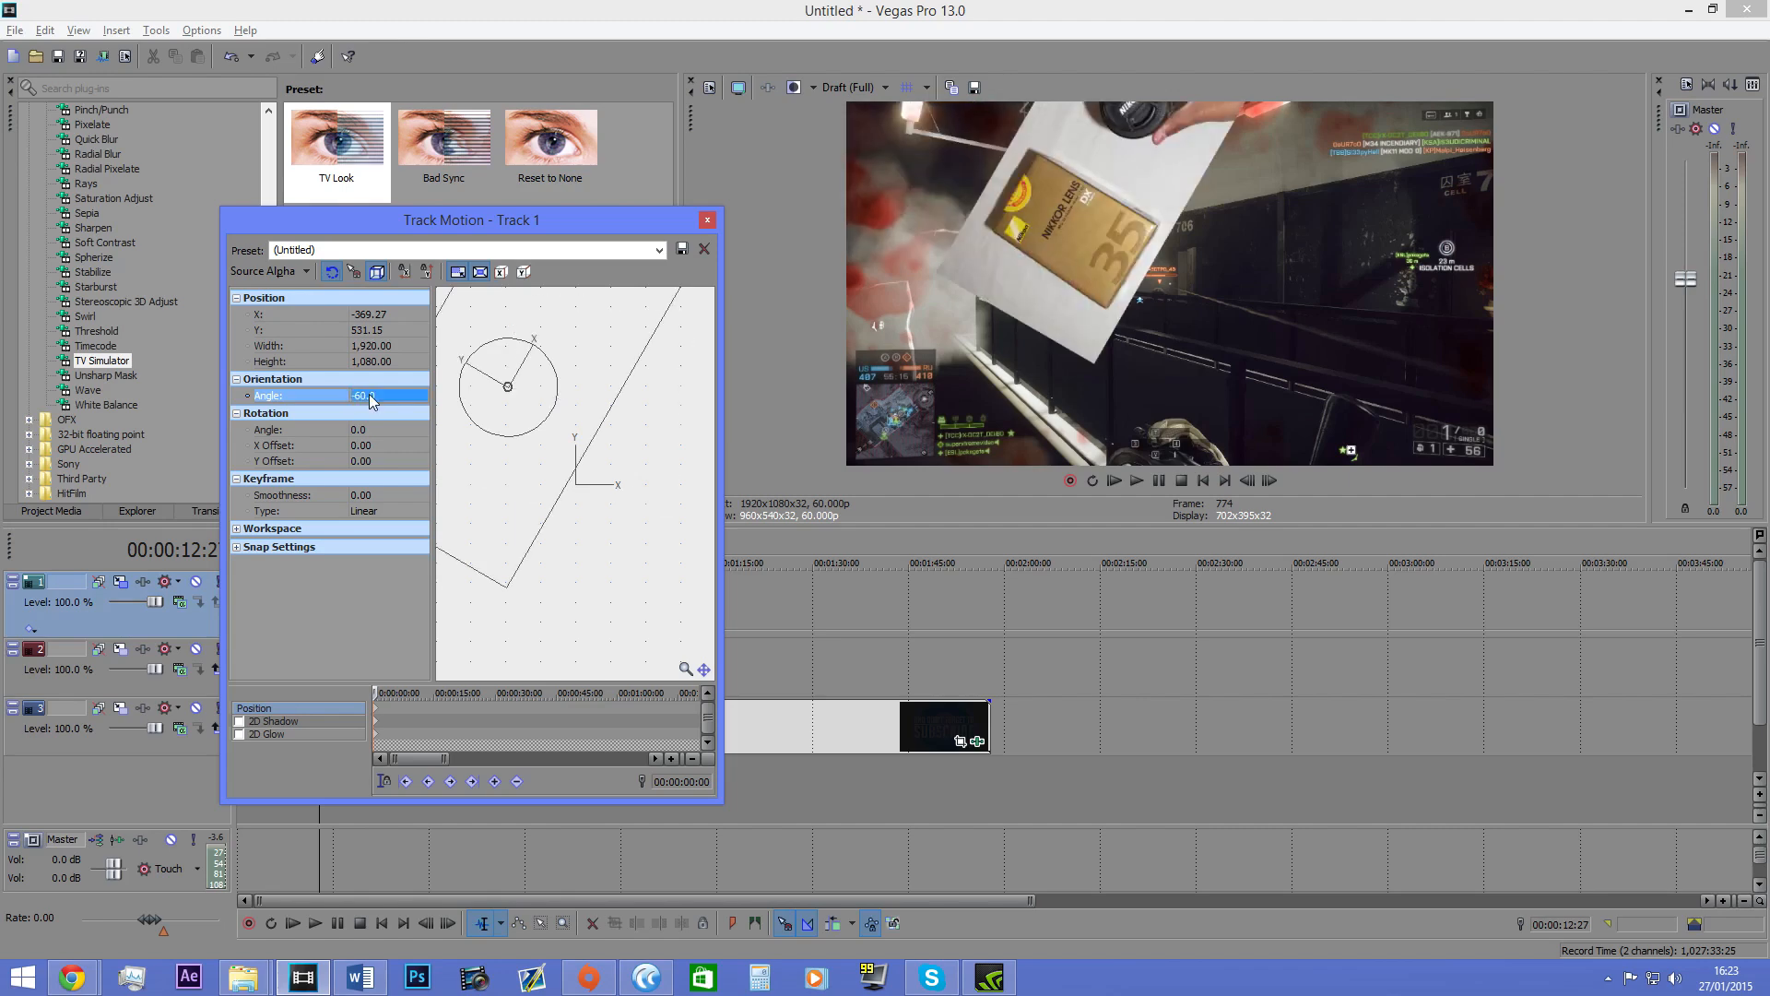
click(707, 220)
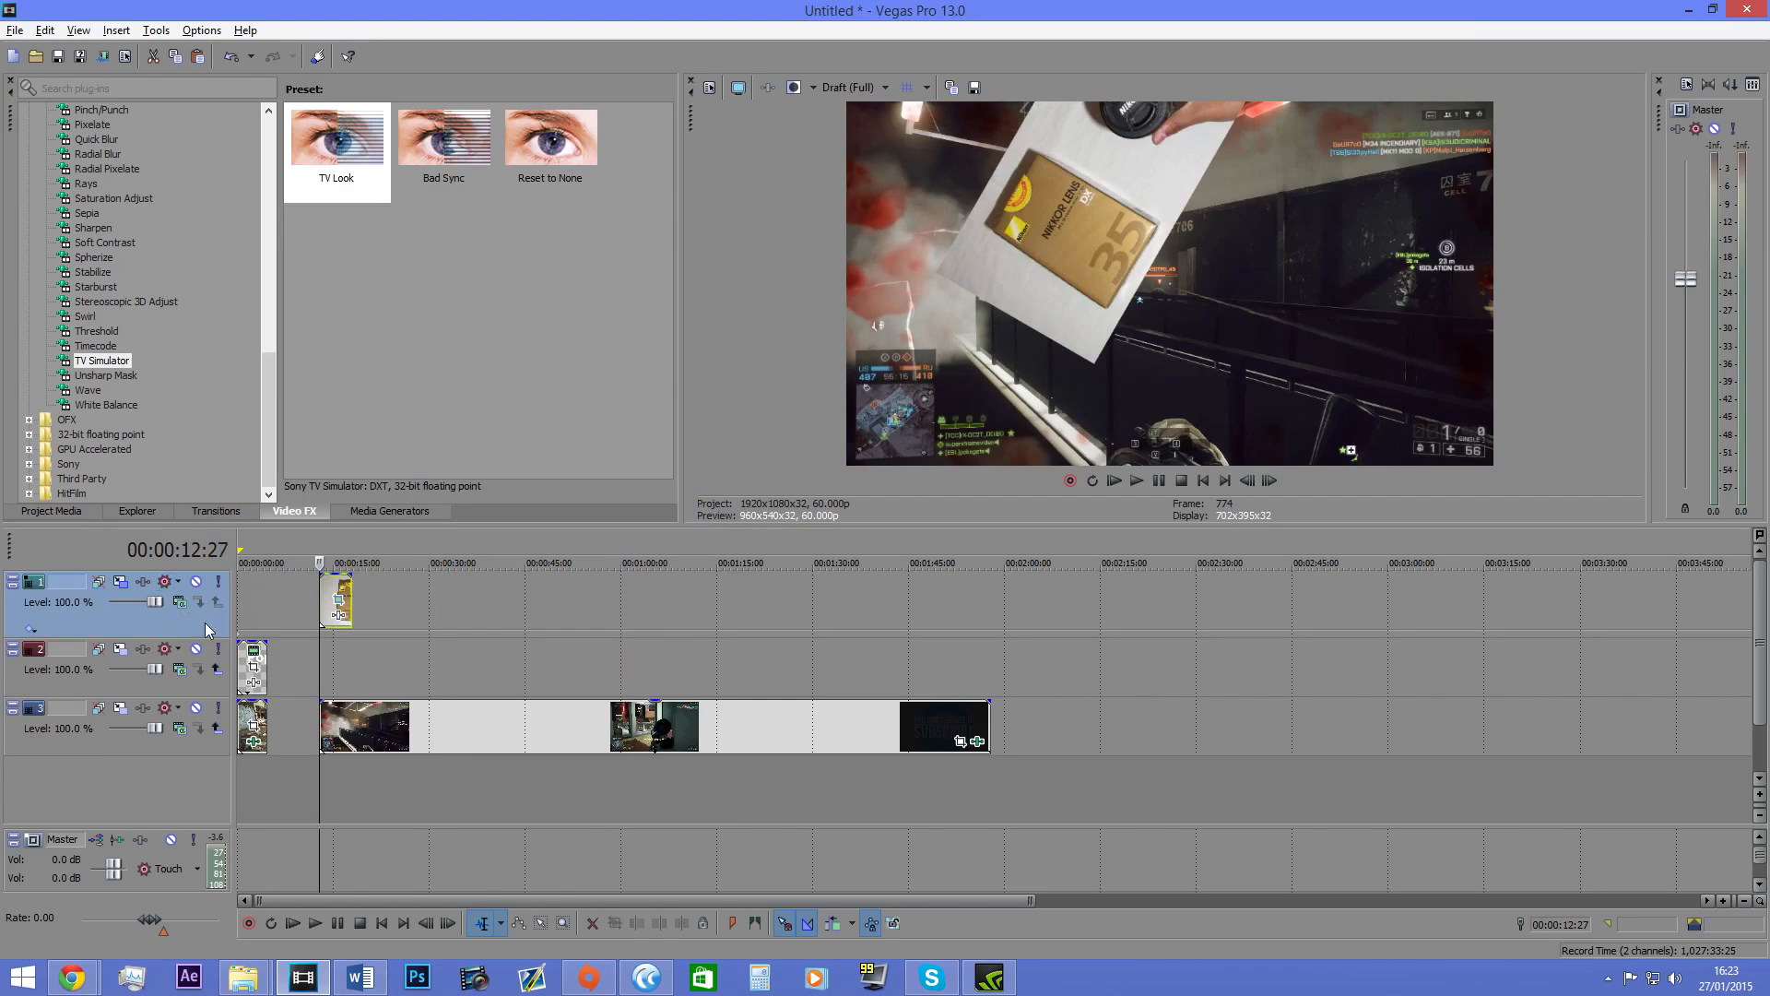
Step: Delete the picture's track and the long gameplay clip at 00:00:12:27
key(Delete)
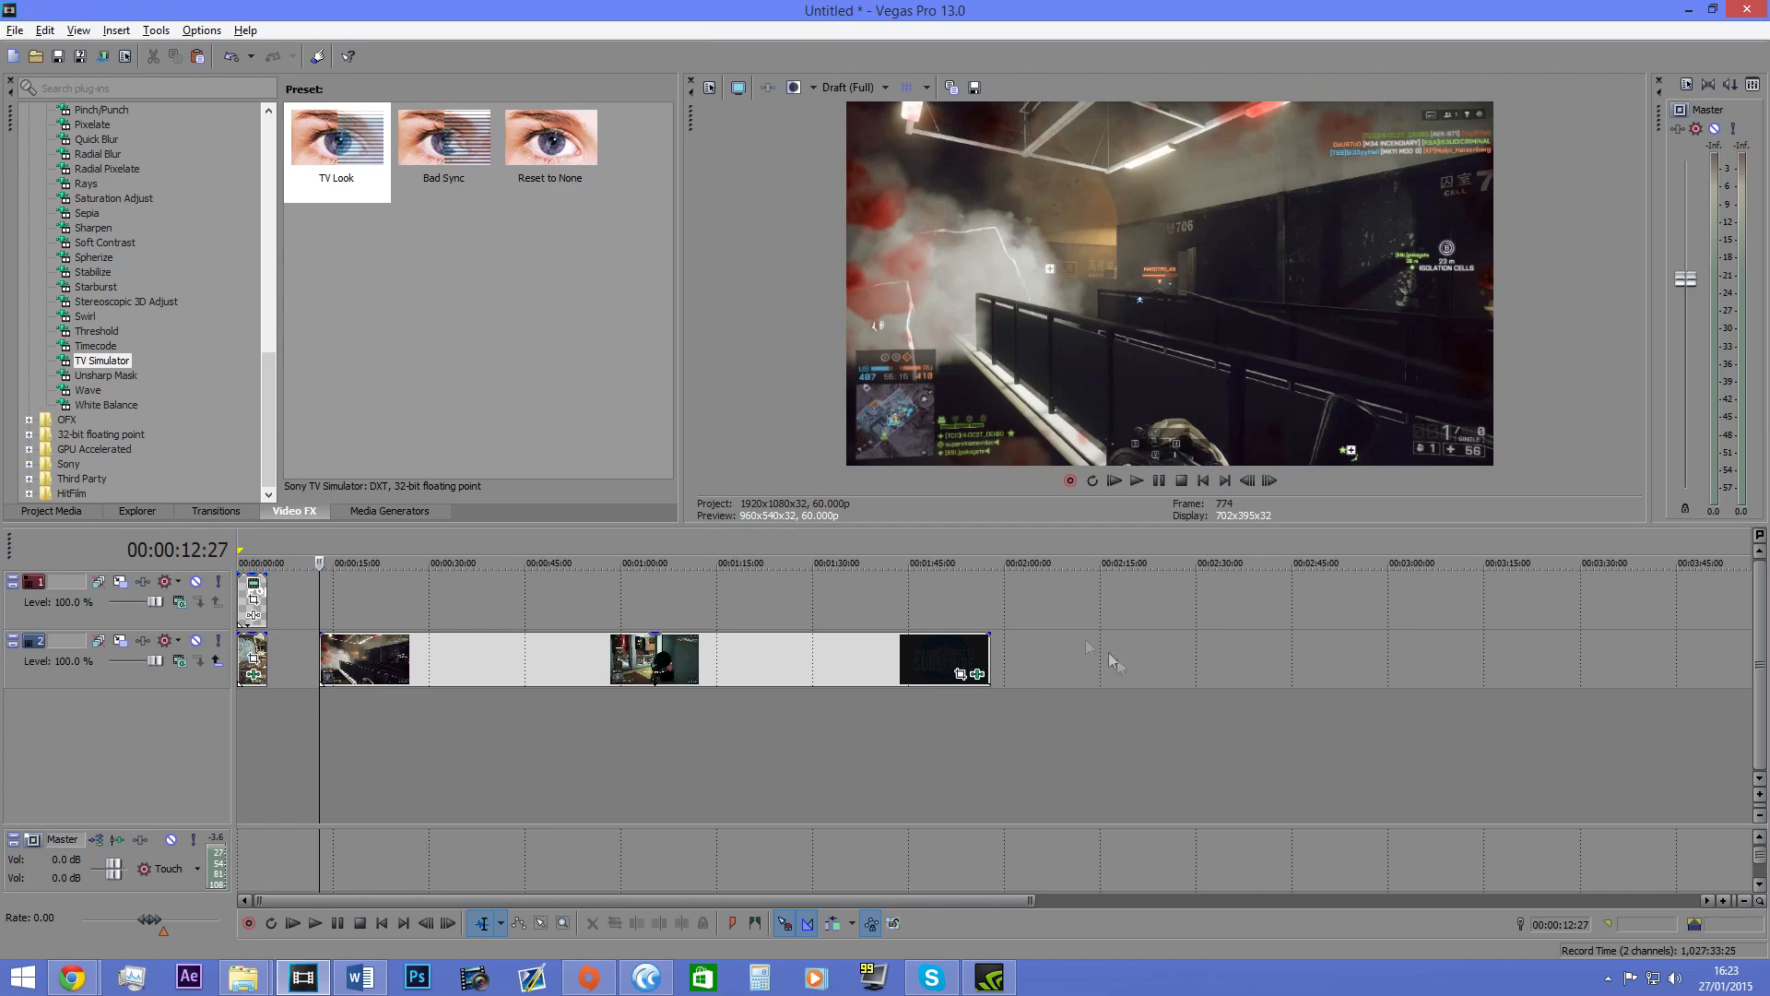
click(385, 667)
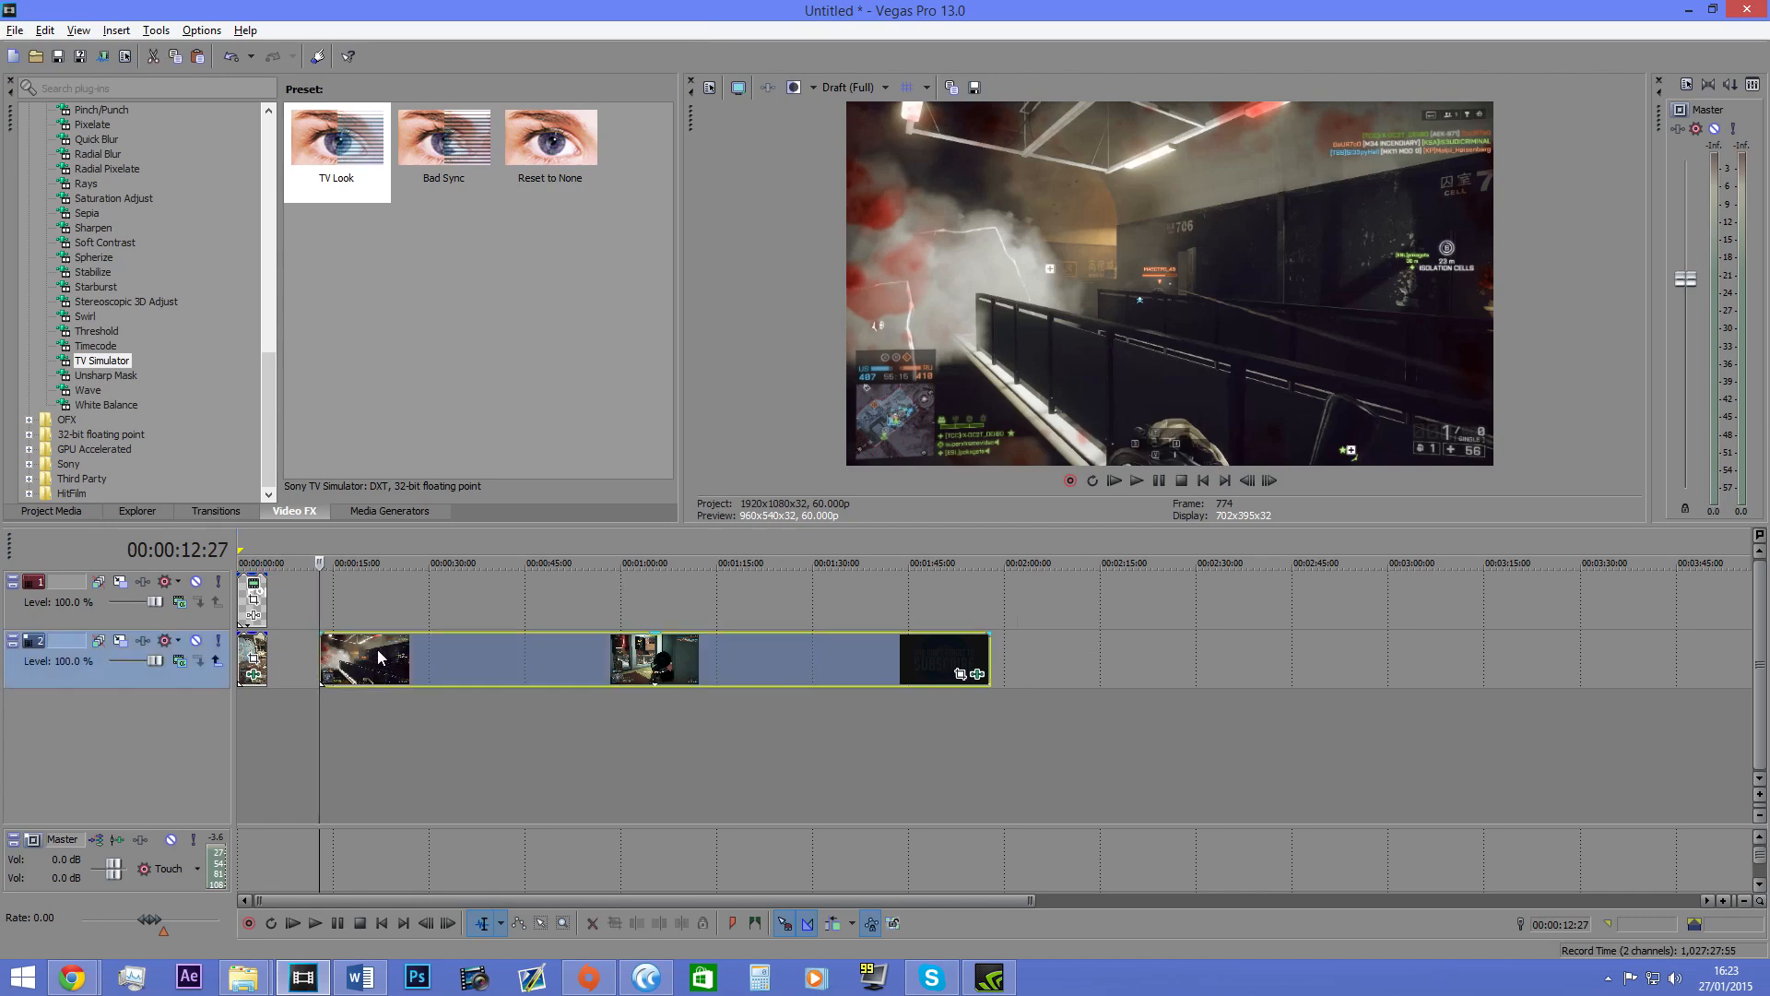
key(Delete)
mouse_move(243, 977)
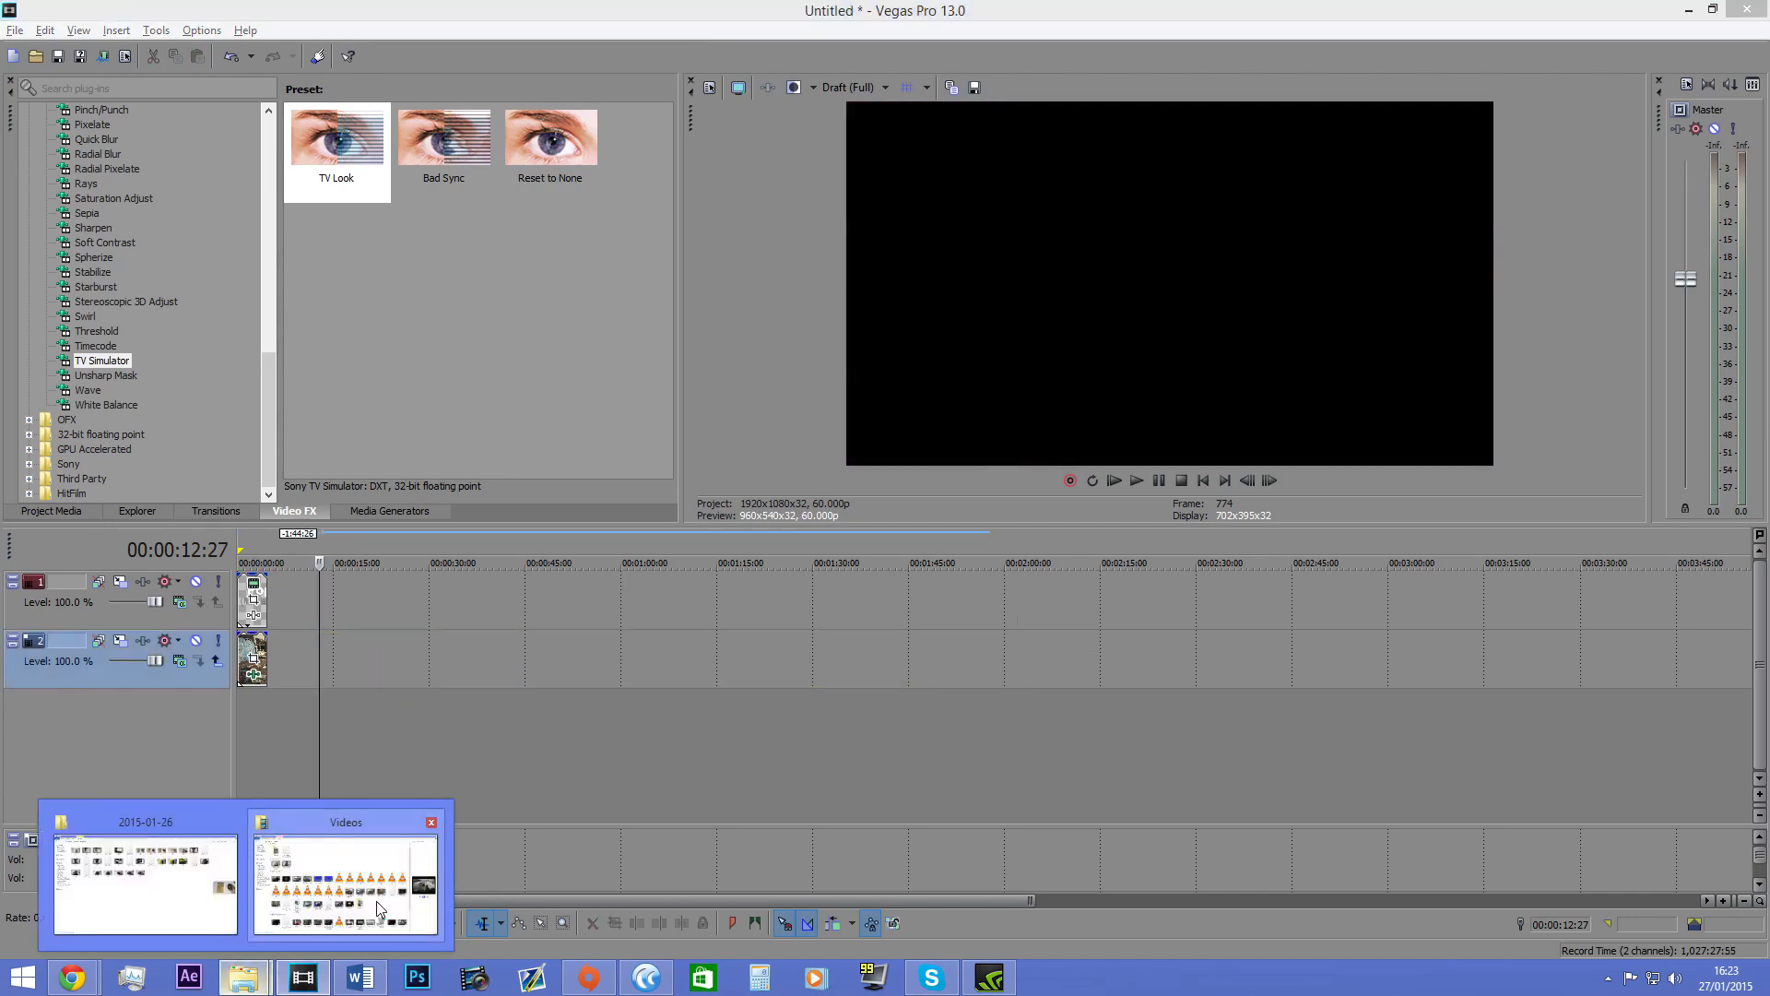
click(376, 899)
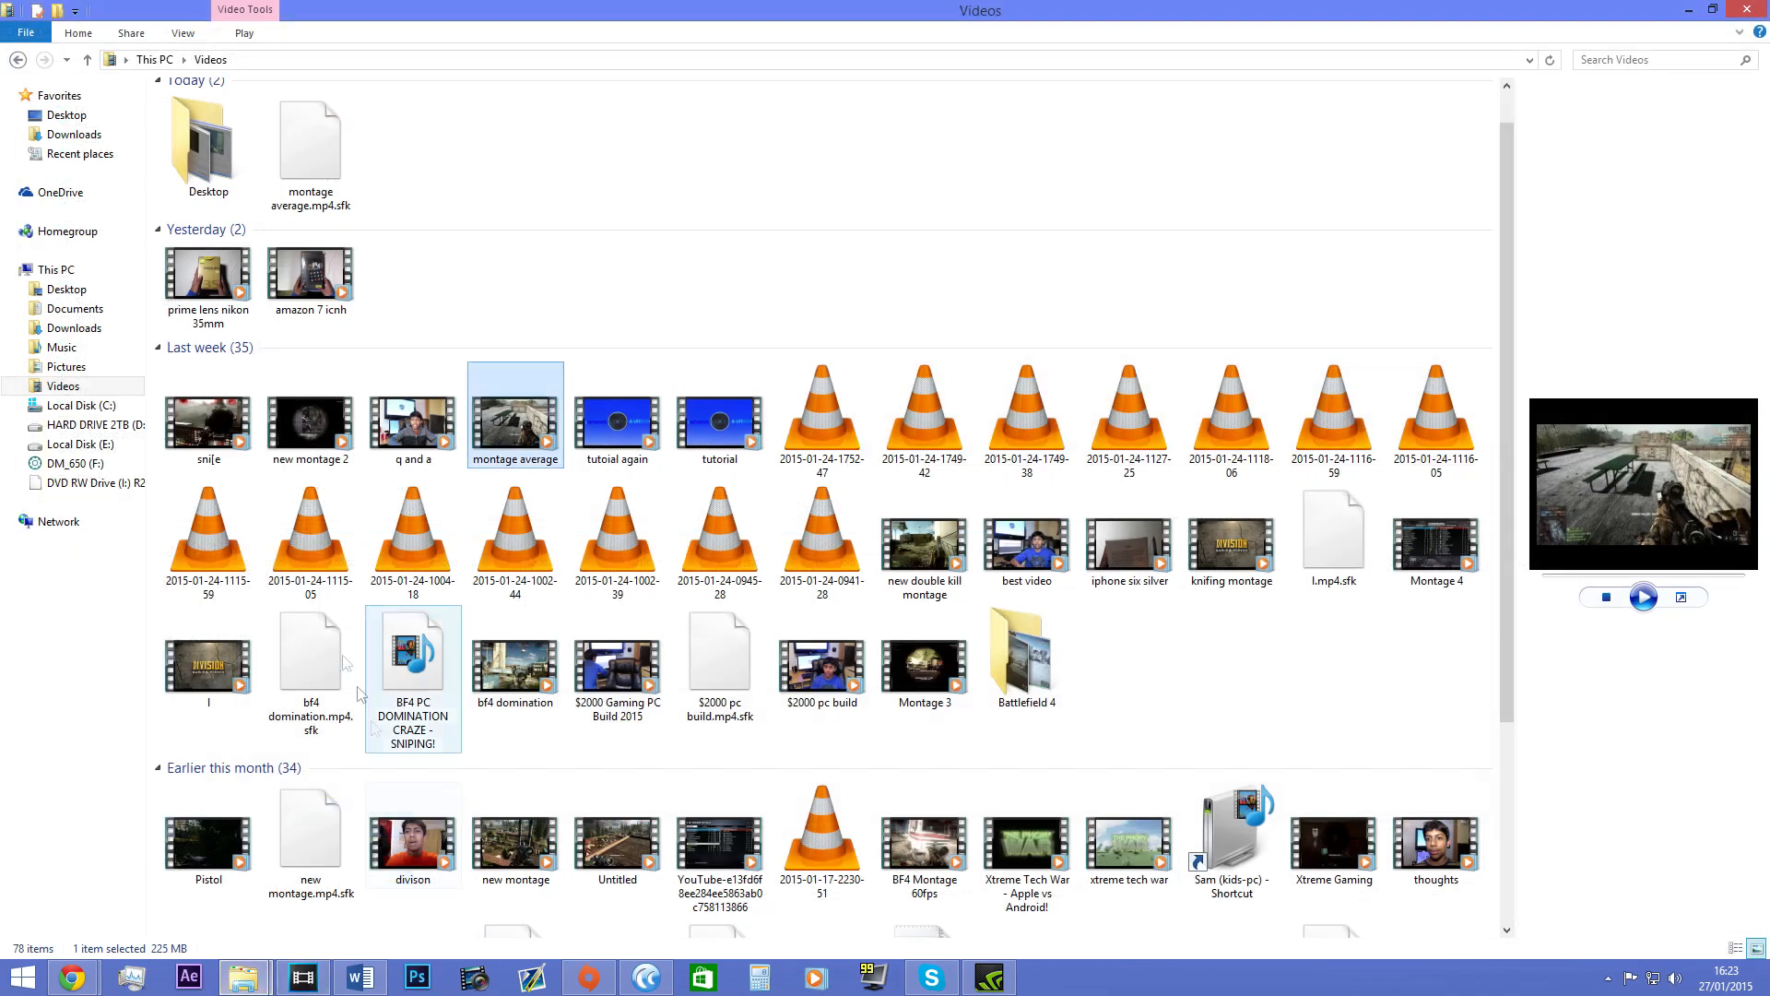
click(88, 424)
double_click(226, 174)
double_click(215, 136)
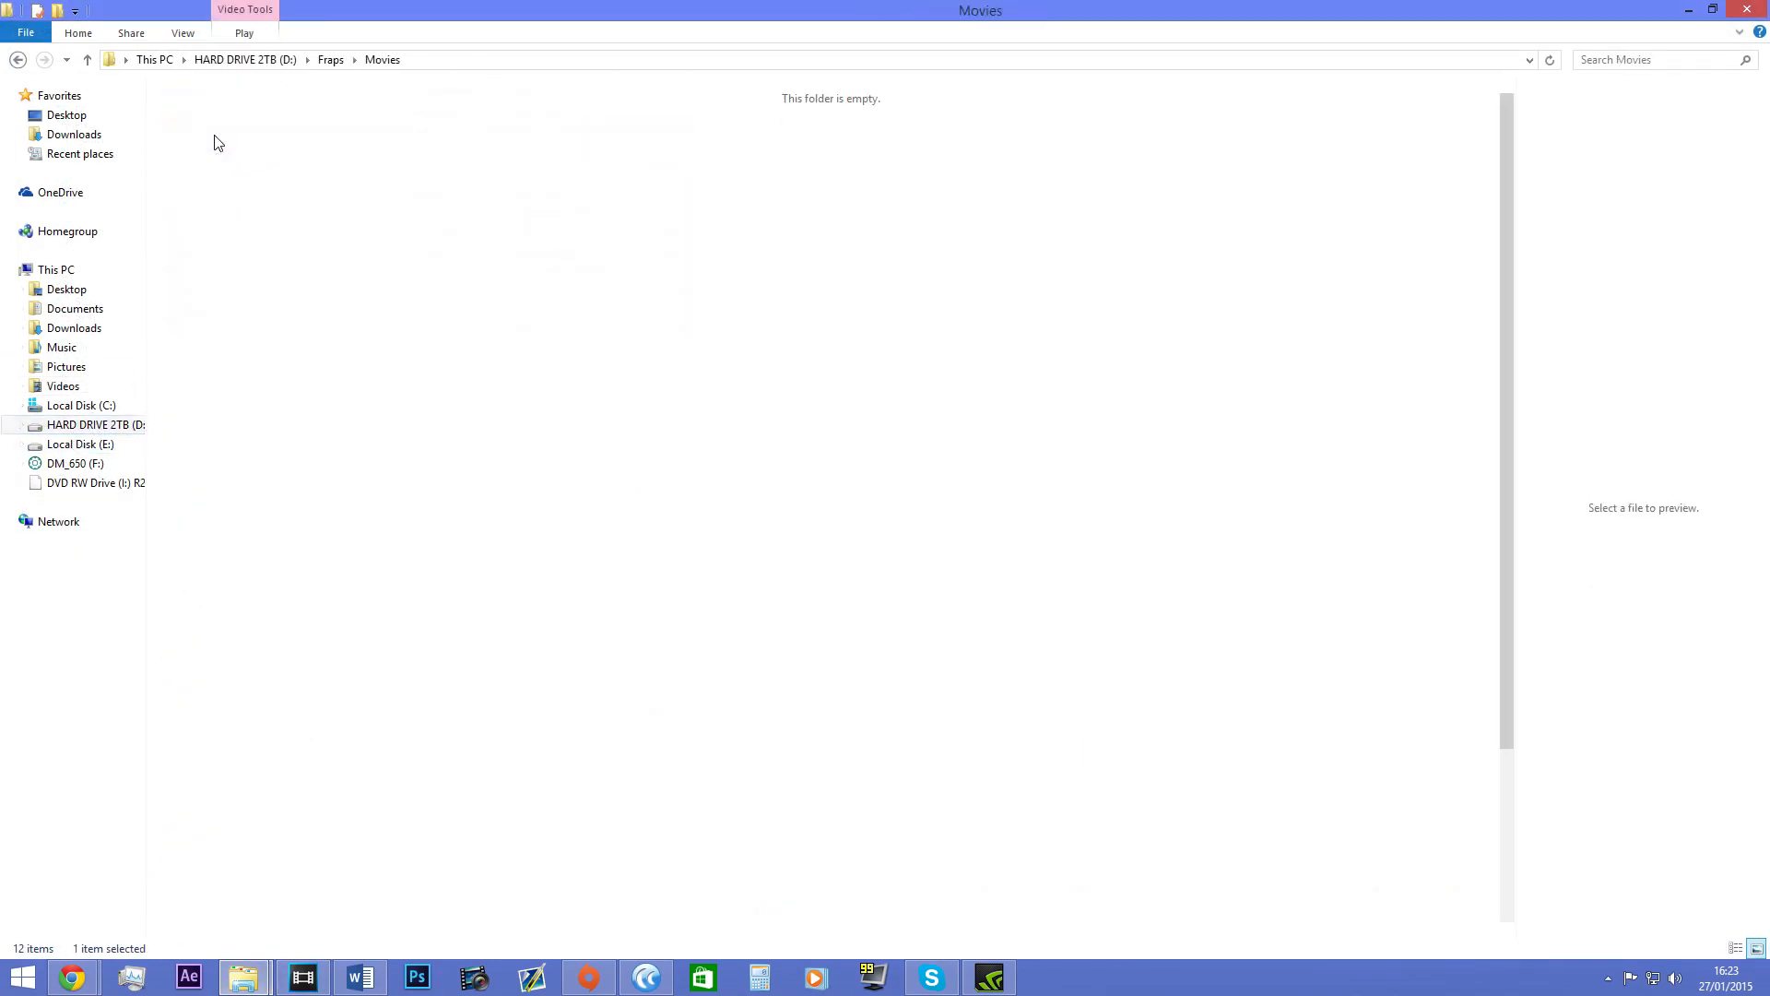
click(195, 172)
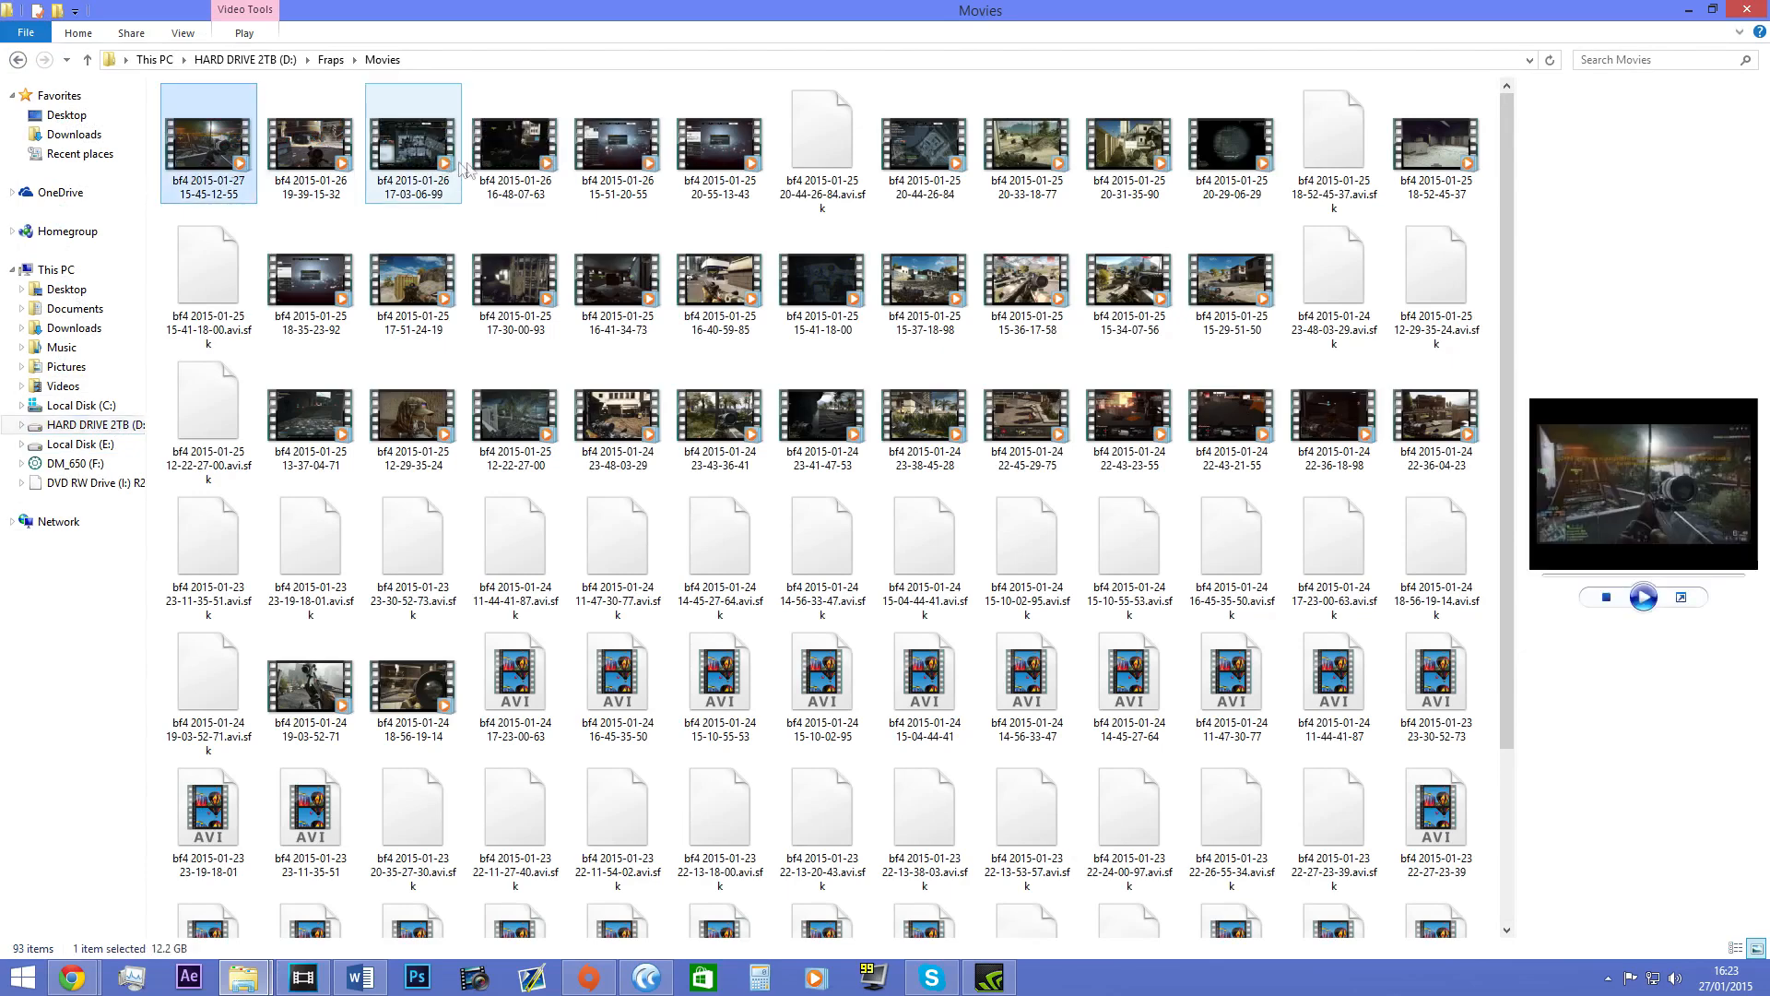
shift+click(627, 166)
shift+click(735, 169)
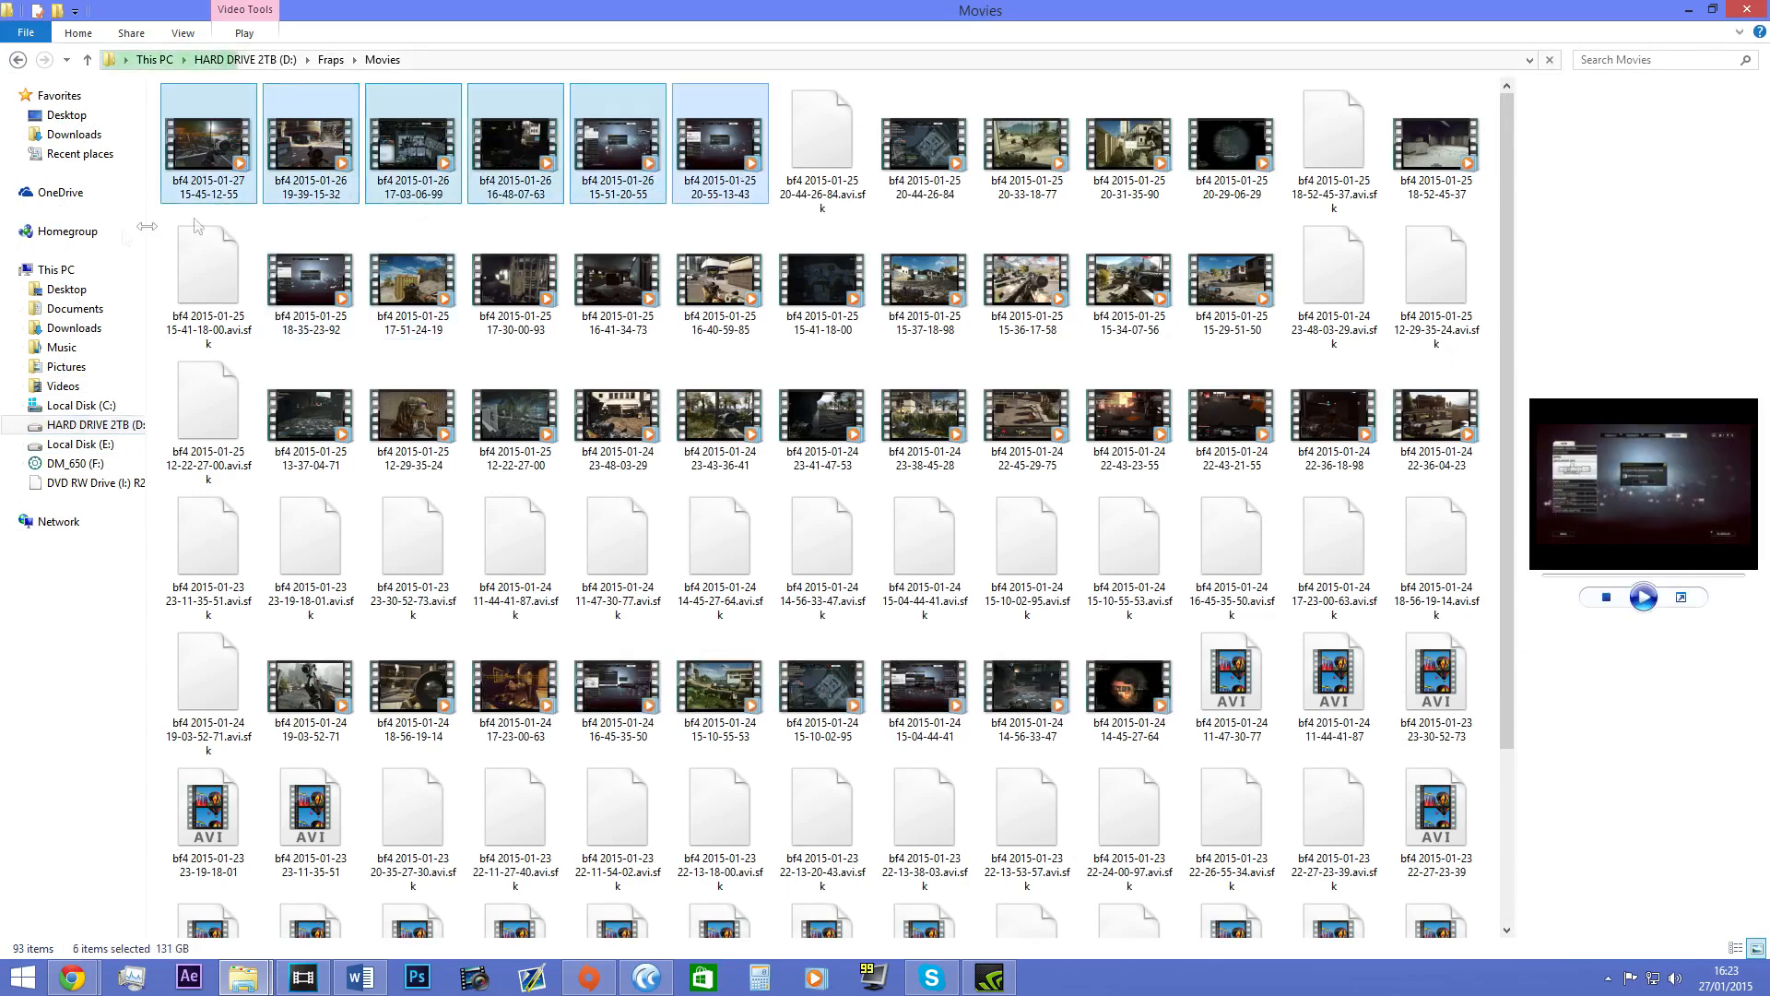
click(208, 147)
drag(209, 148, 359, 607)
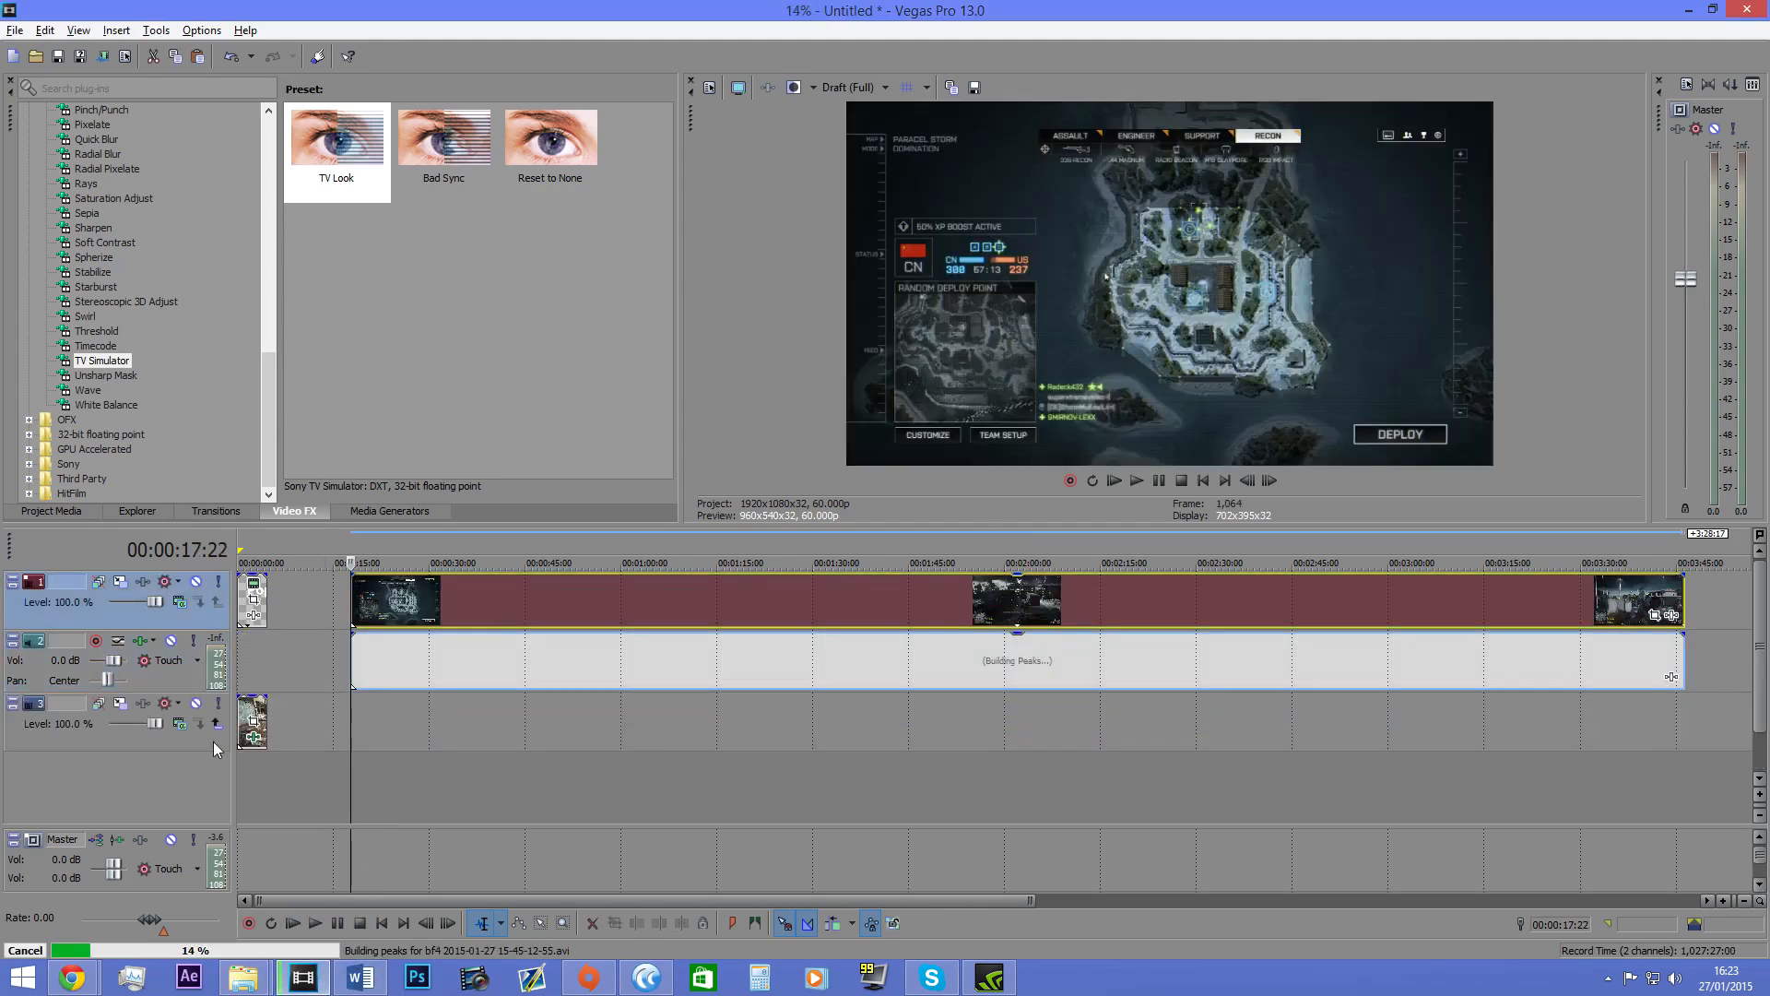
Step: Delete the bottom video track and the short leftover clip at the start of the top video track
right_click(185, 734)
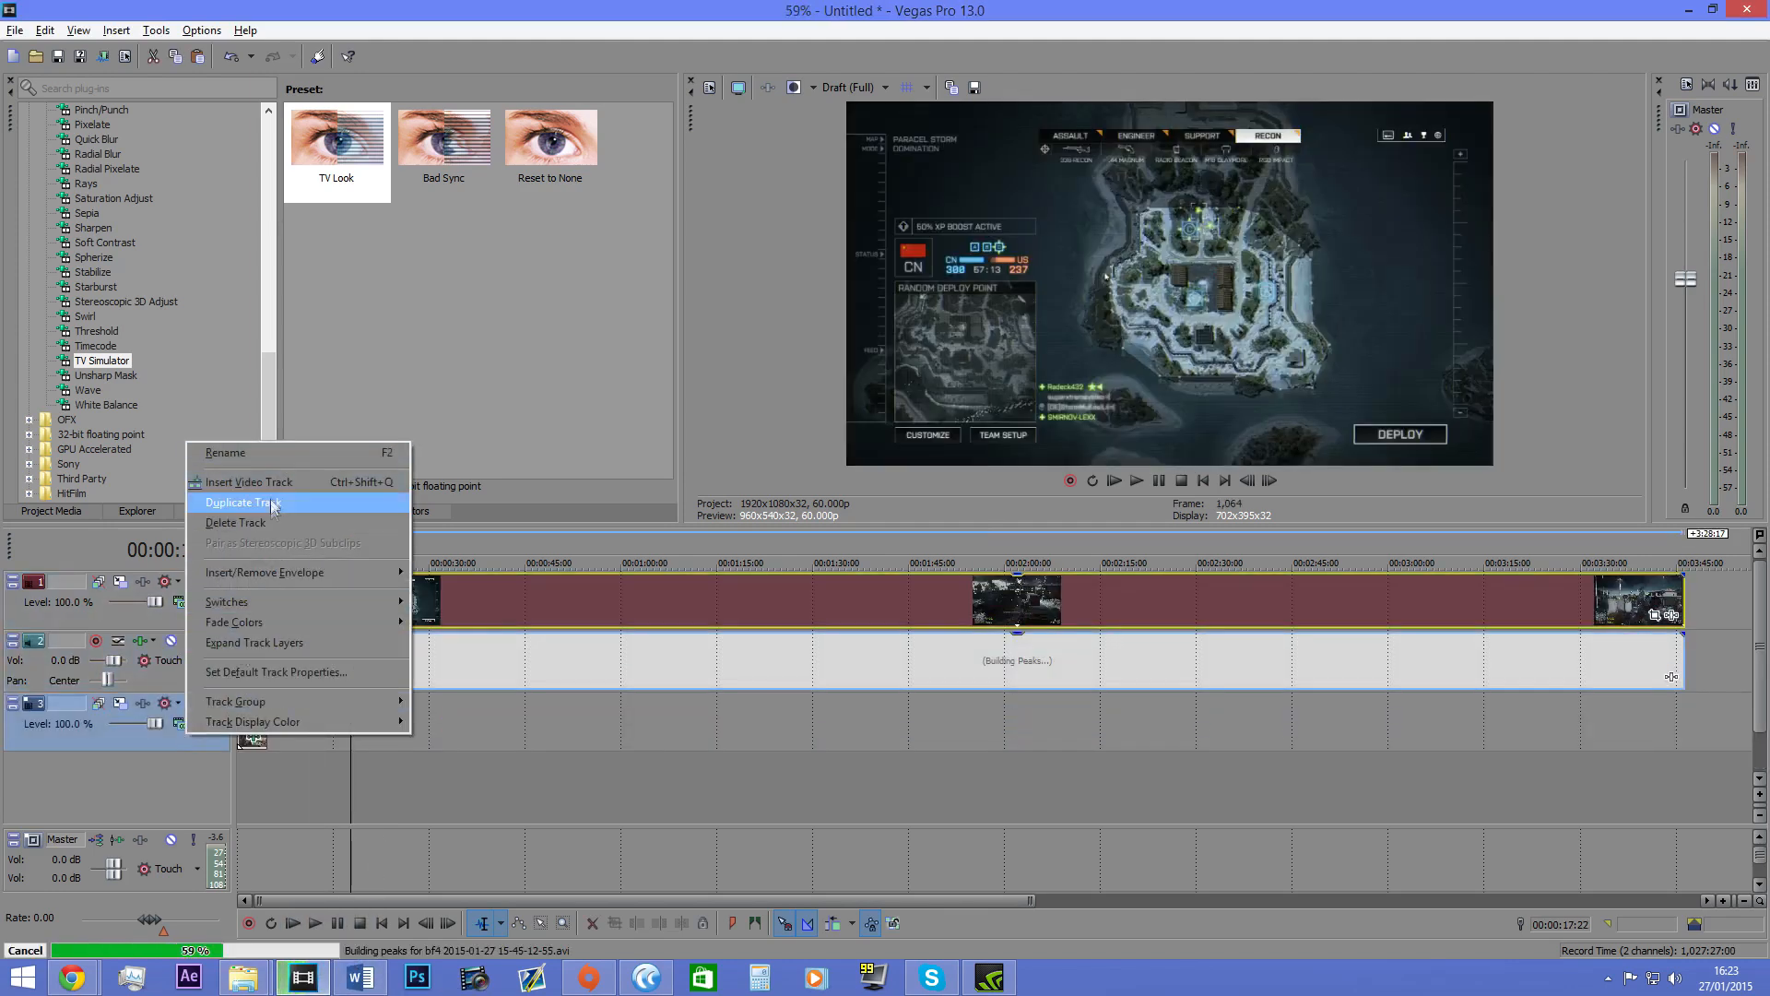
click(242, 522)
click(244, 594)
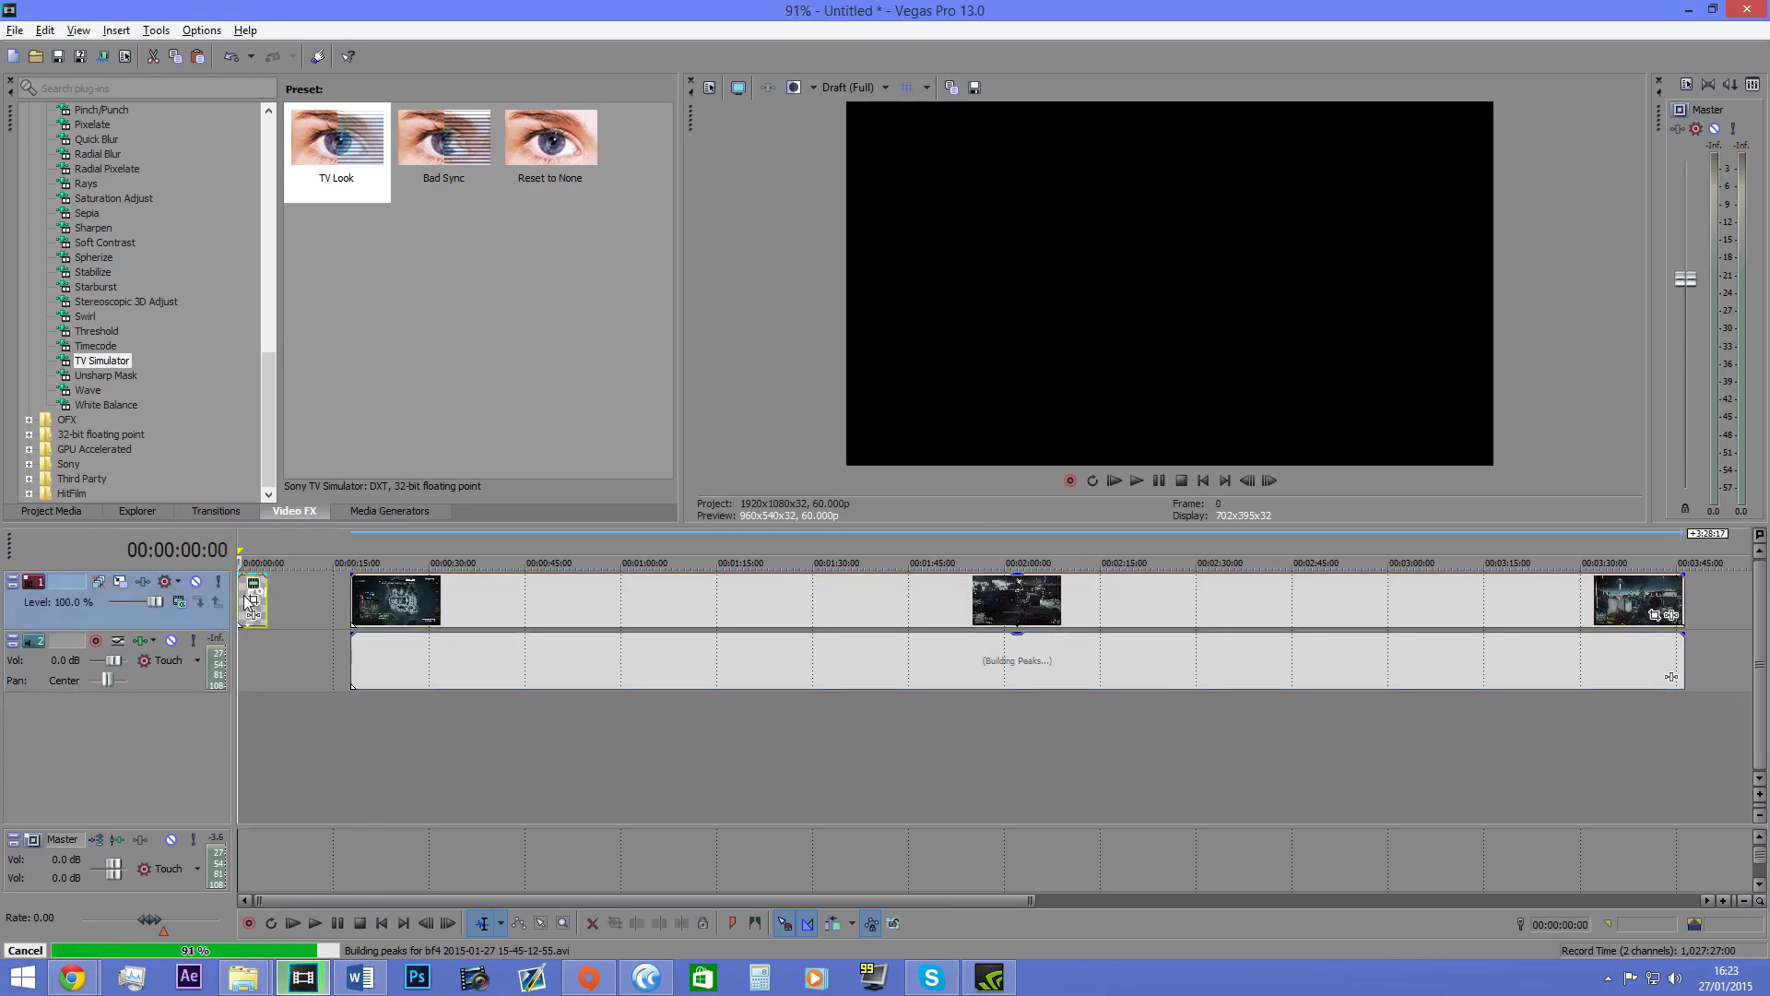
key(Delete)
Step: Move the new gameplay clip to the start of the timeline and place the playhead at 00:00:33:20
drag(387, 601, 1, 619)
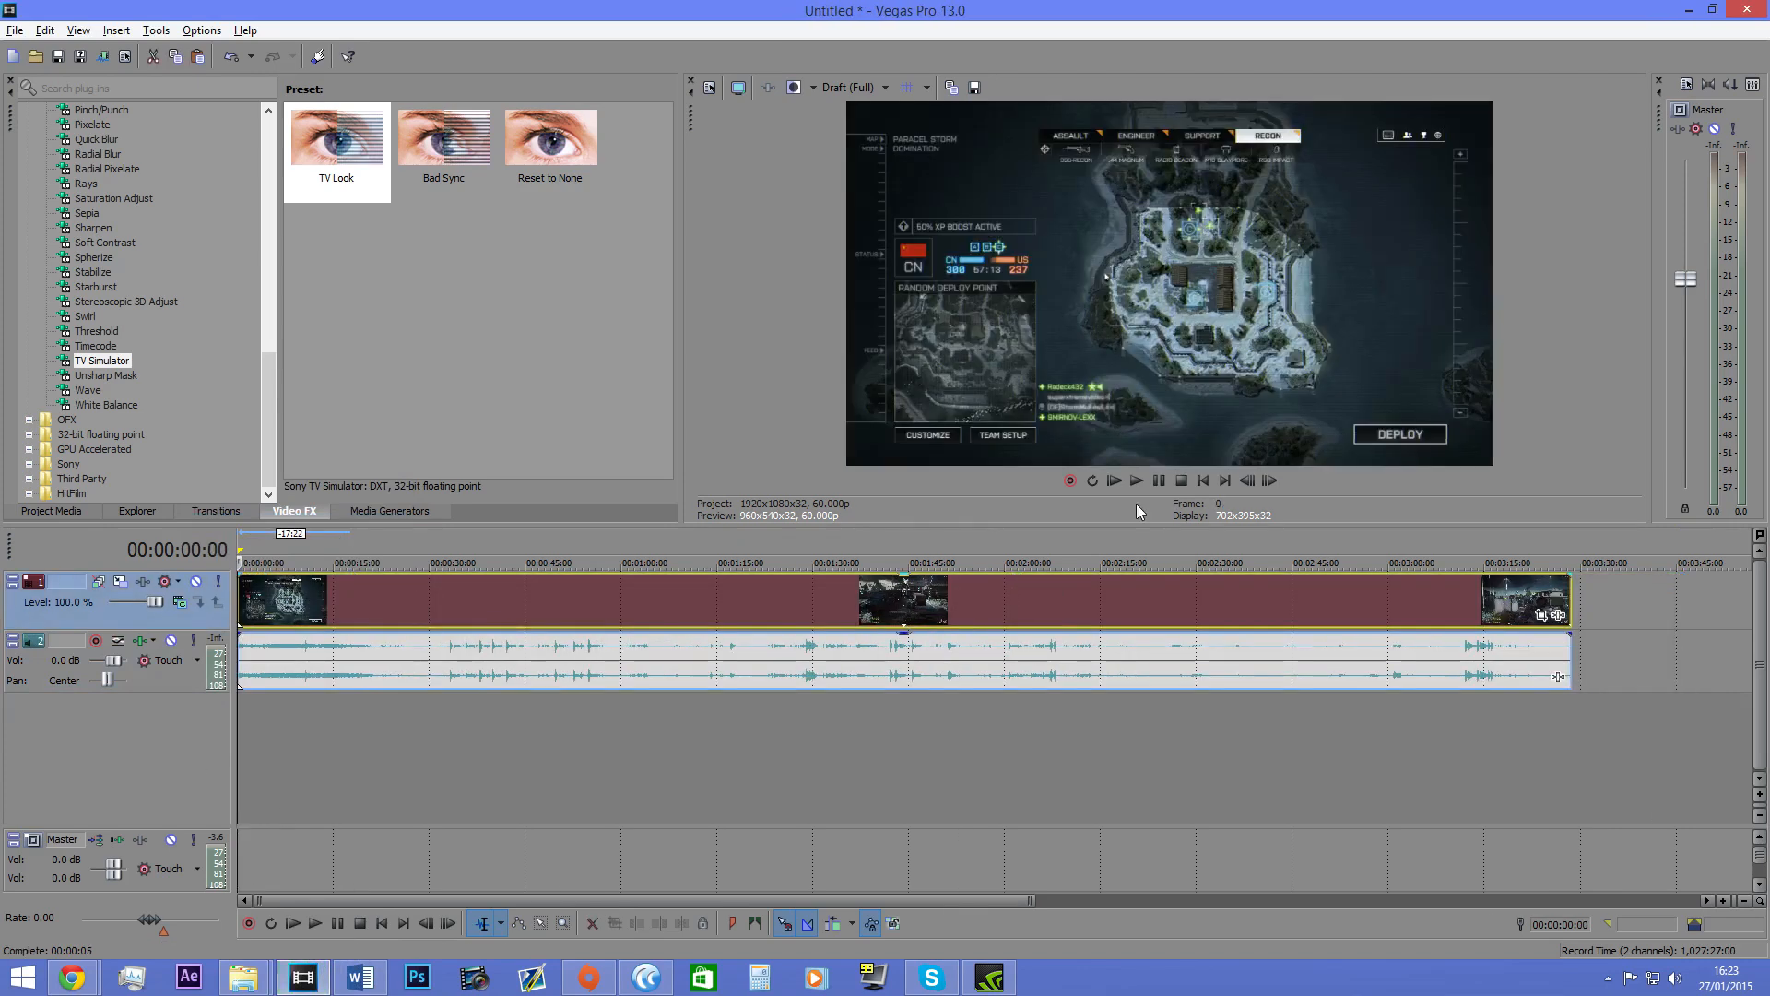
scroll(522, 662, up, 3)
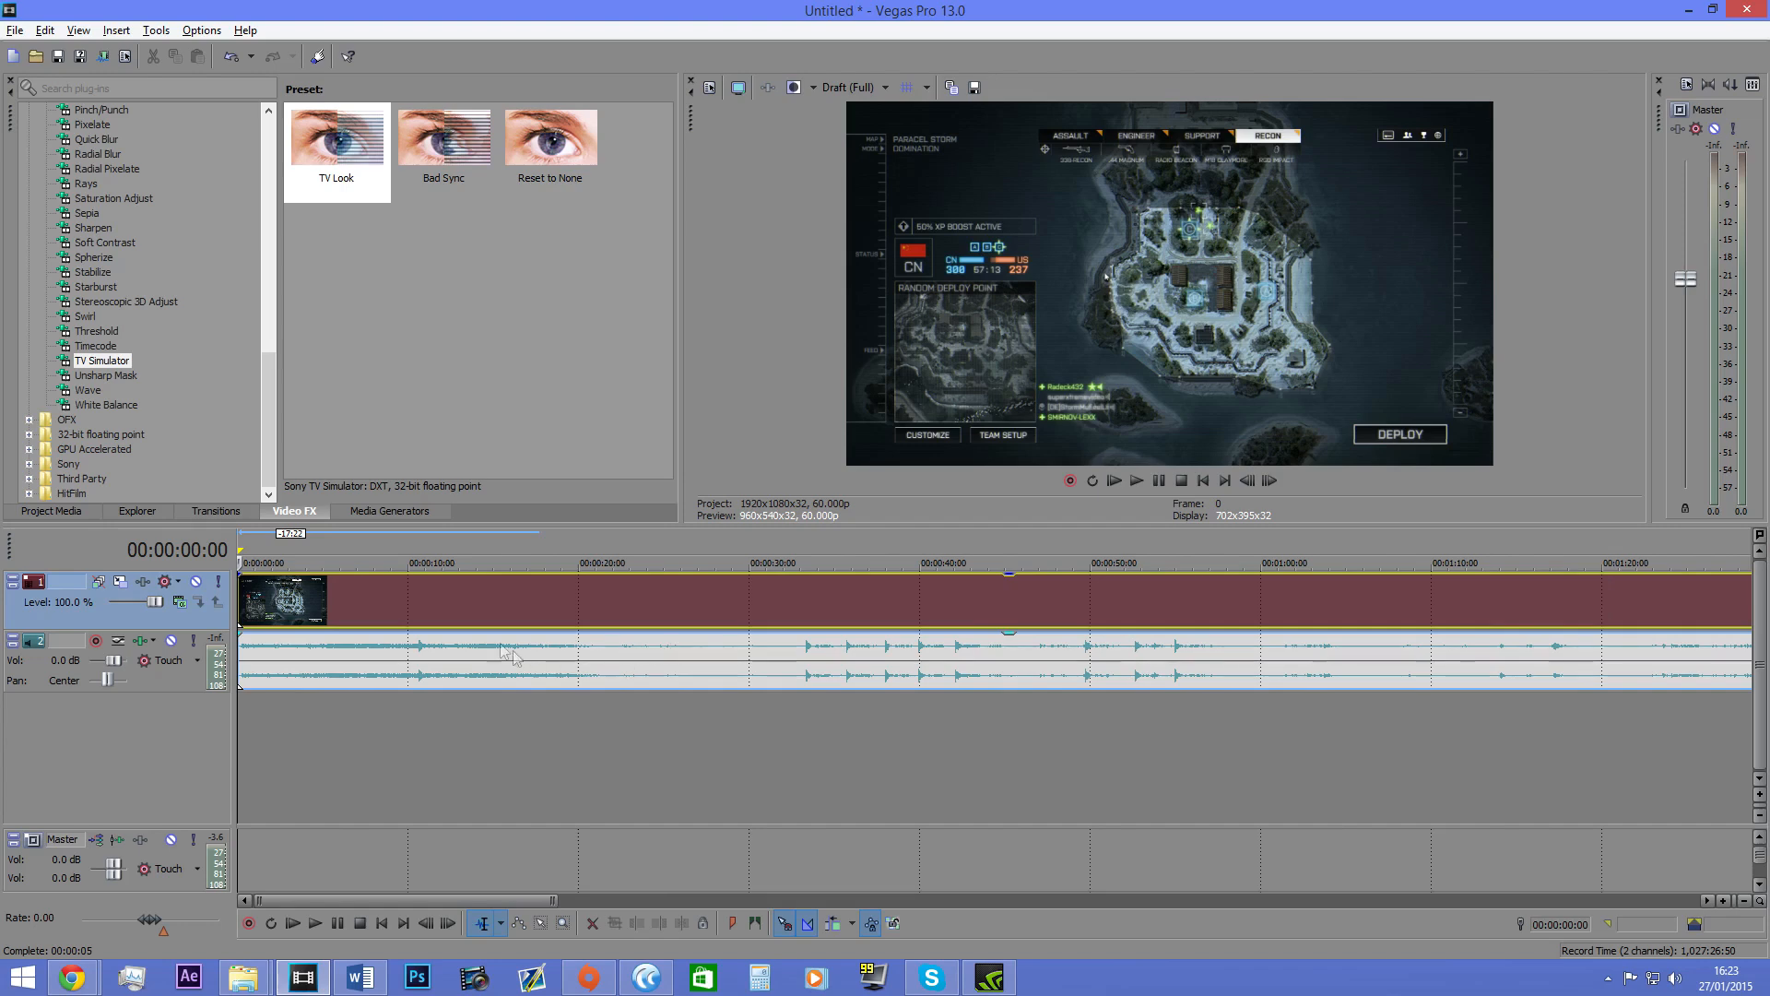
click(439, 621)
click(681, 623)
click(811, 619)
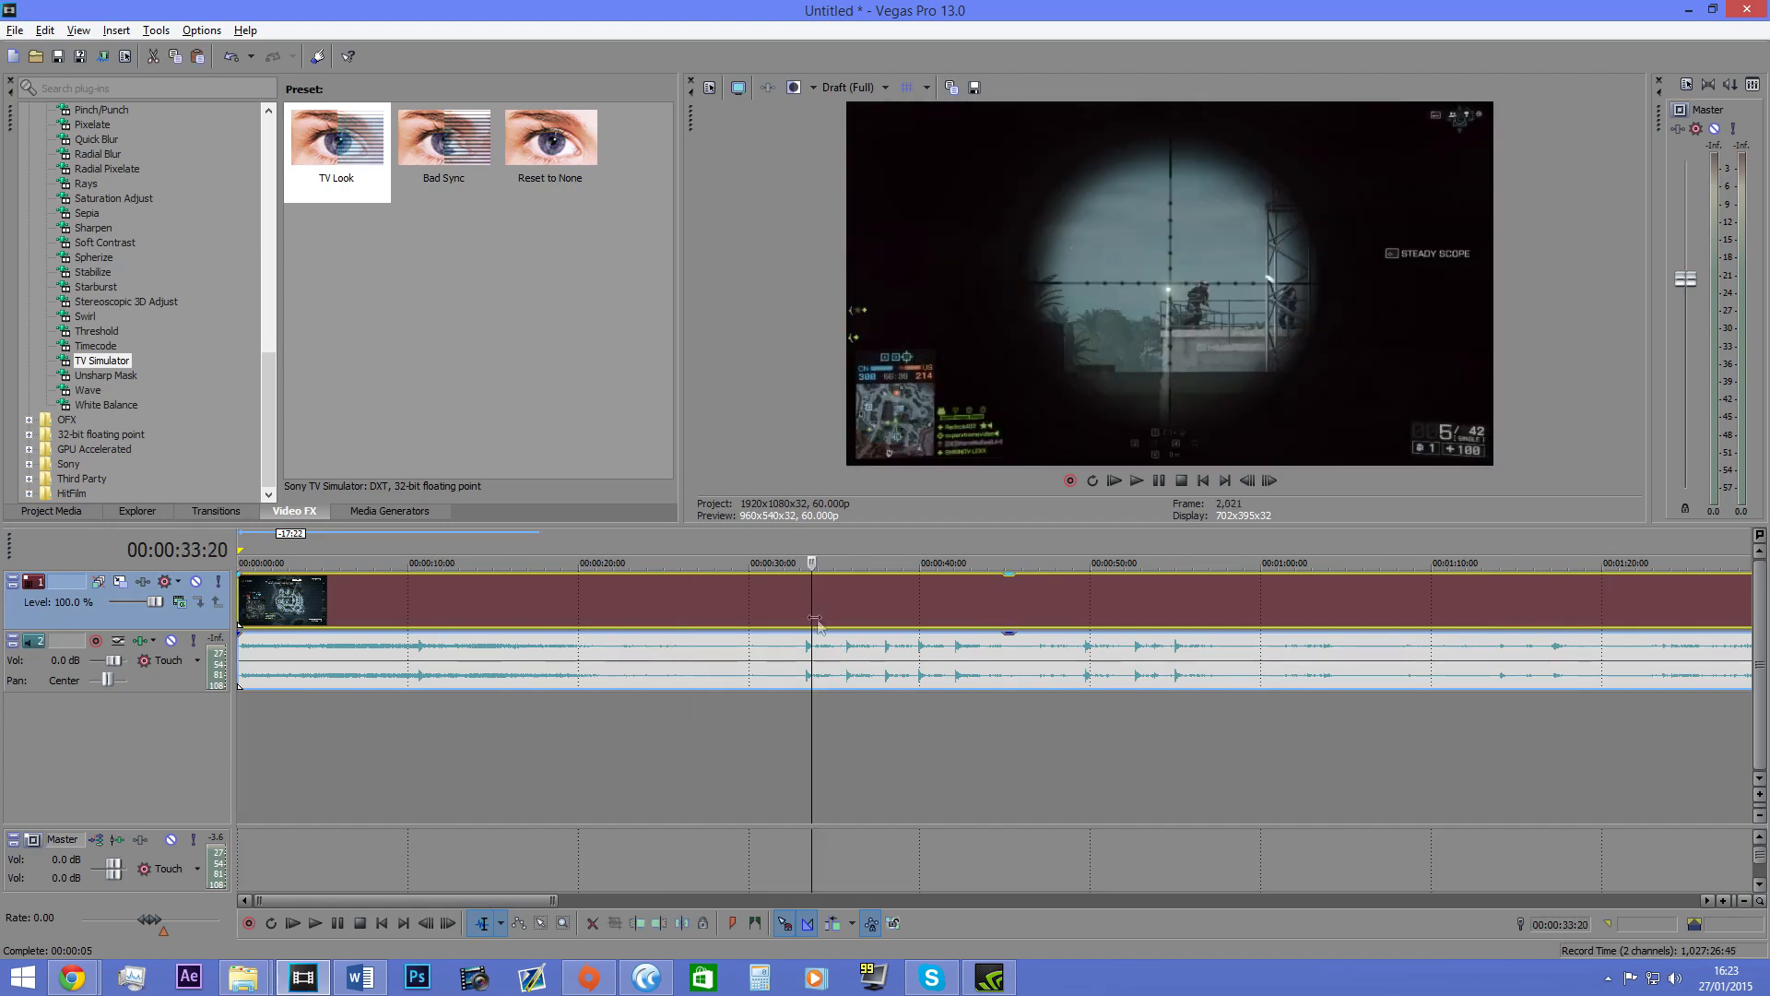
Step: Cut away the gameplay clip's opening up to 00:00:36:03 and move the remainder to the start of the timeline
click(853, 618)
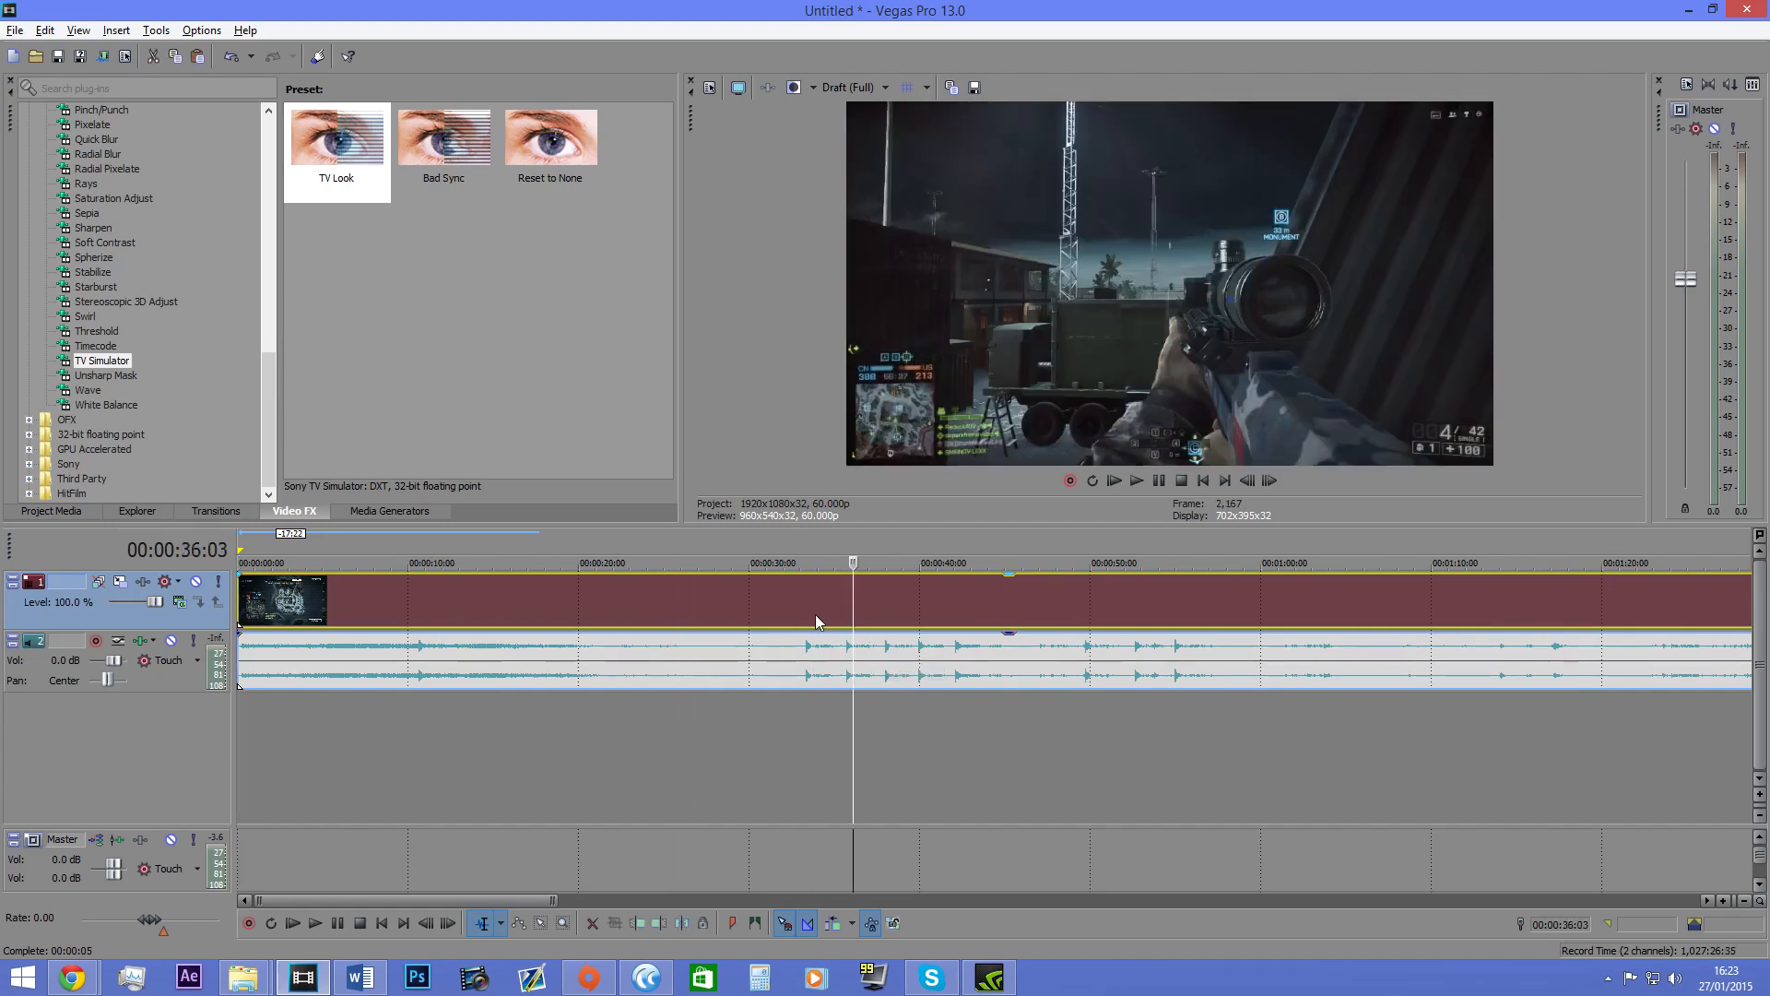
key(s)
right_click(732, 603)
click(795, 562)
drag(872, 643, 244, 636)
mouse_move(243, 977)
click(350, 895)
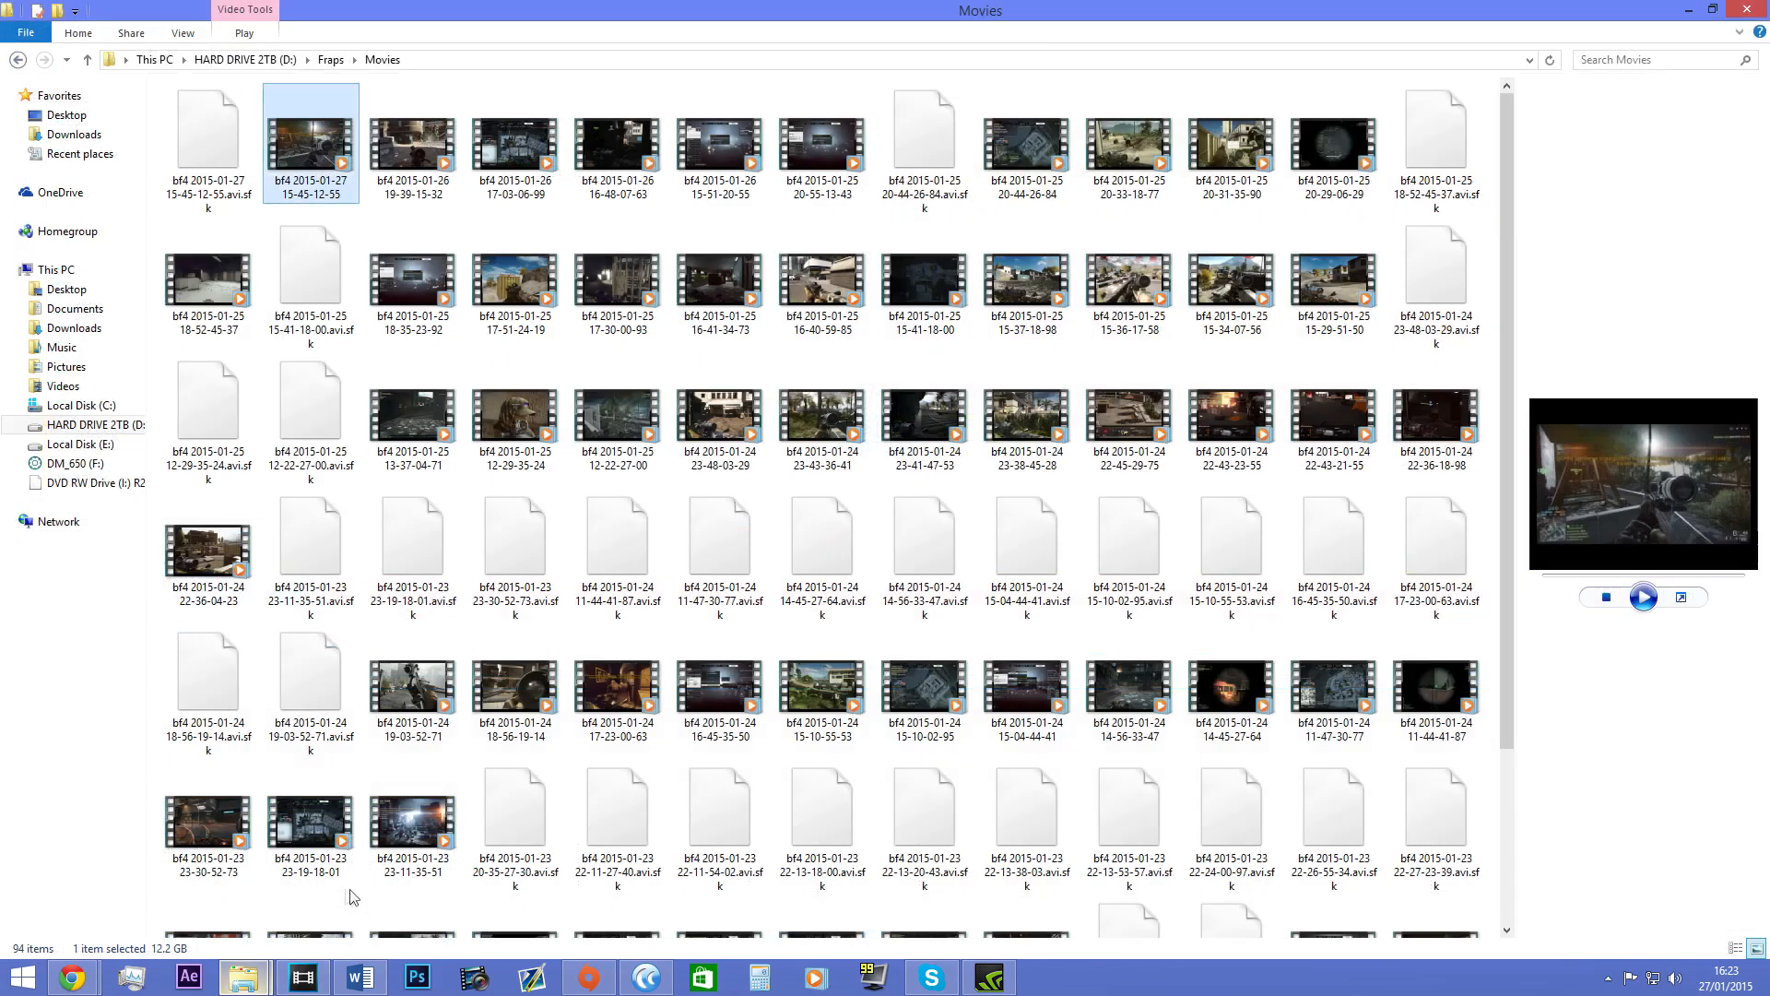
click(526, 415)
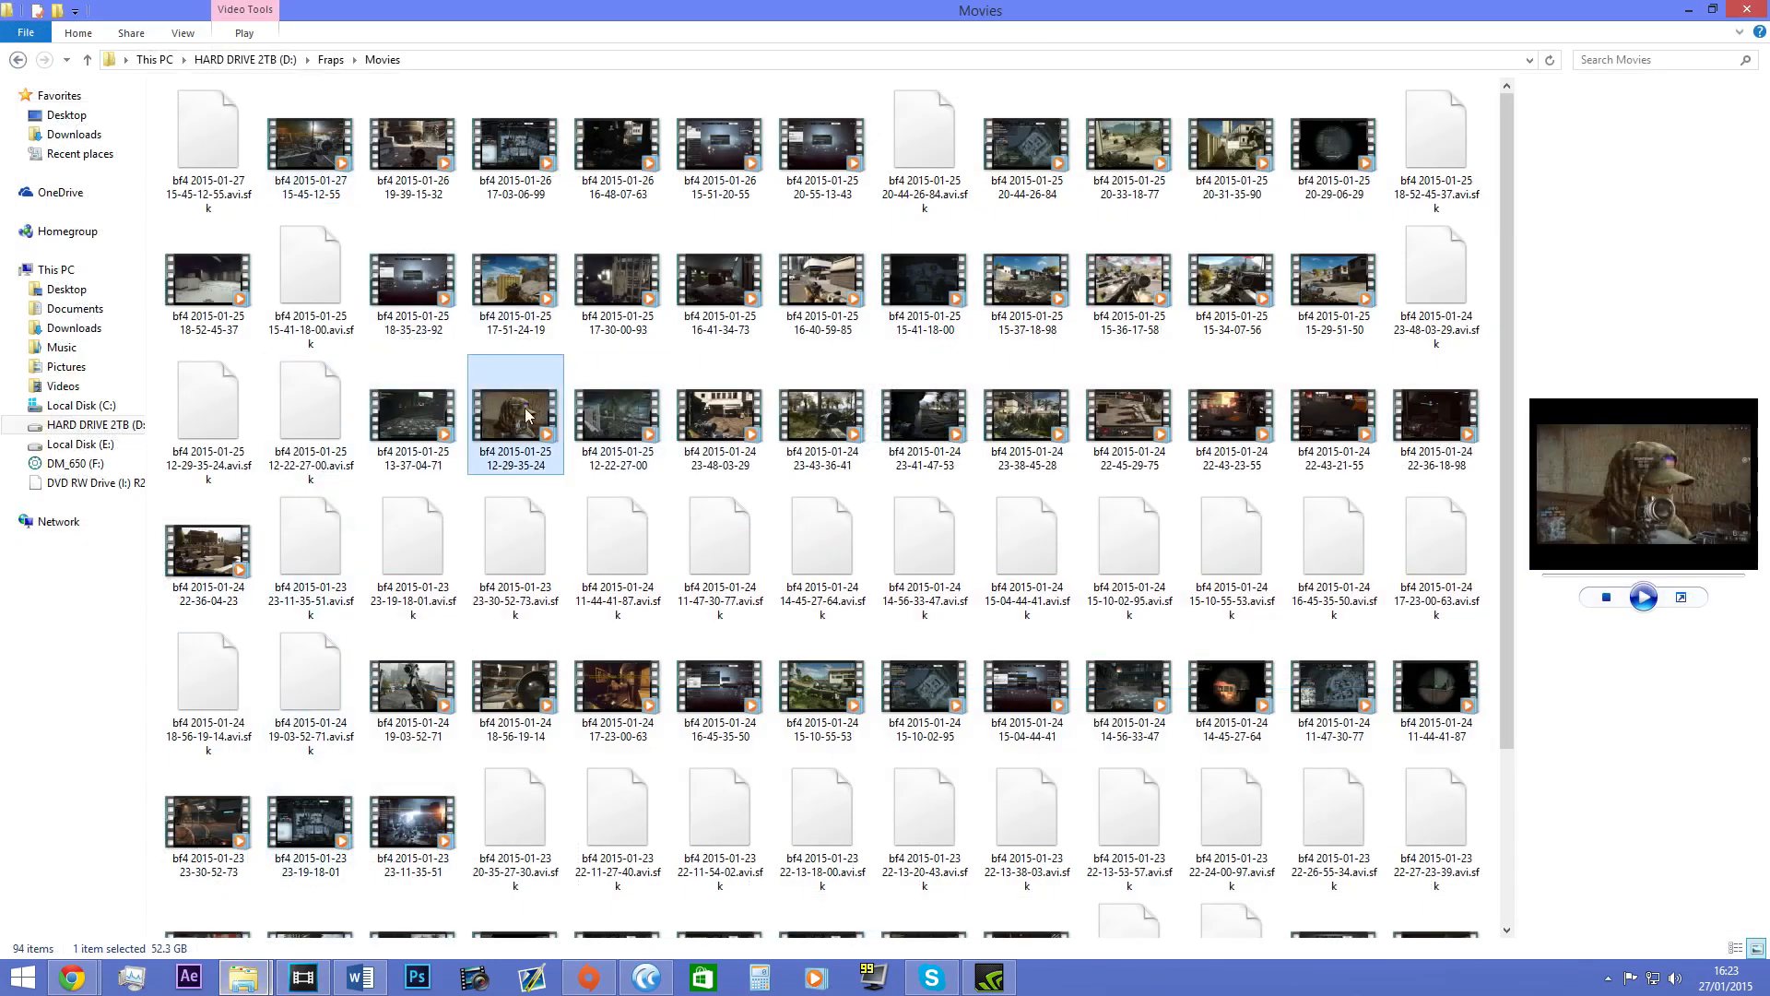
drag(497, 410, 940, 664)
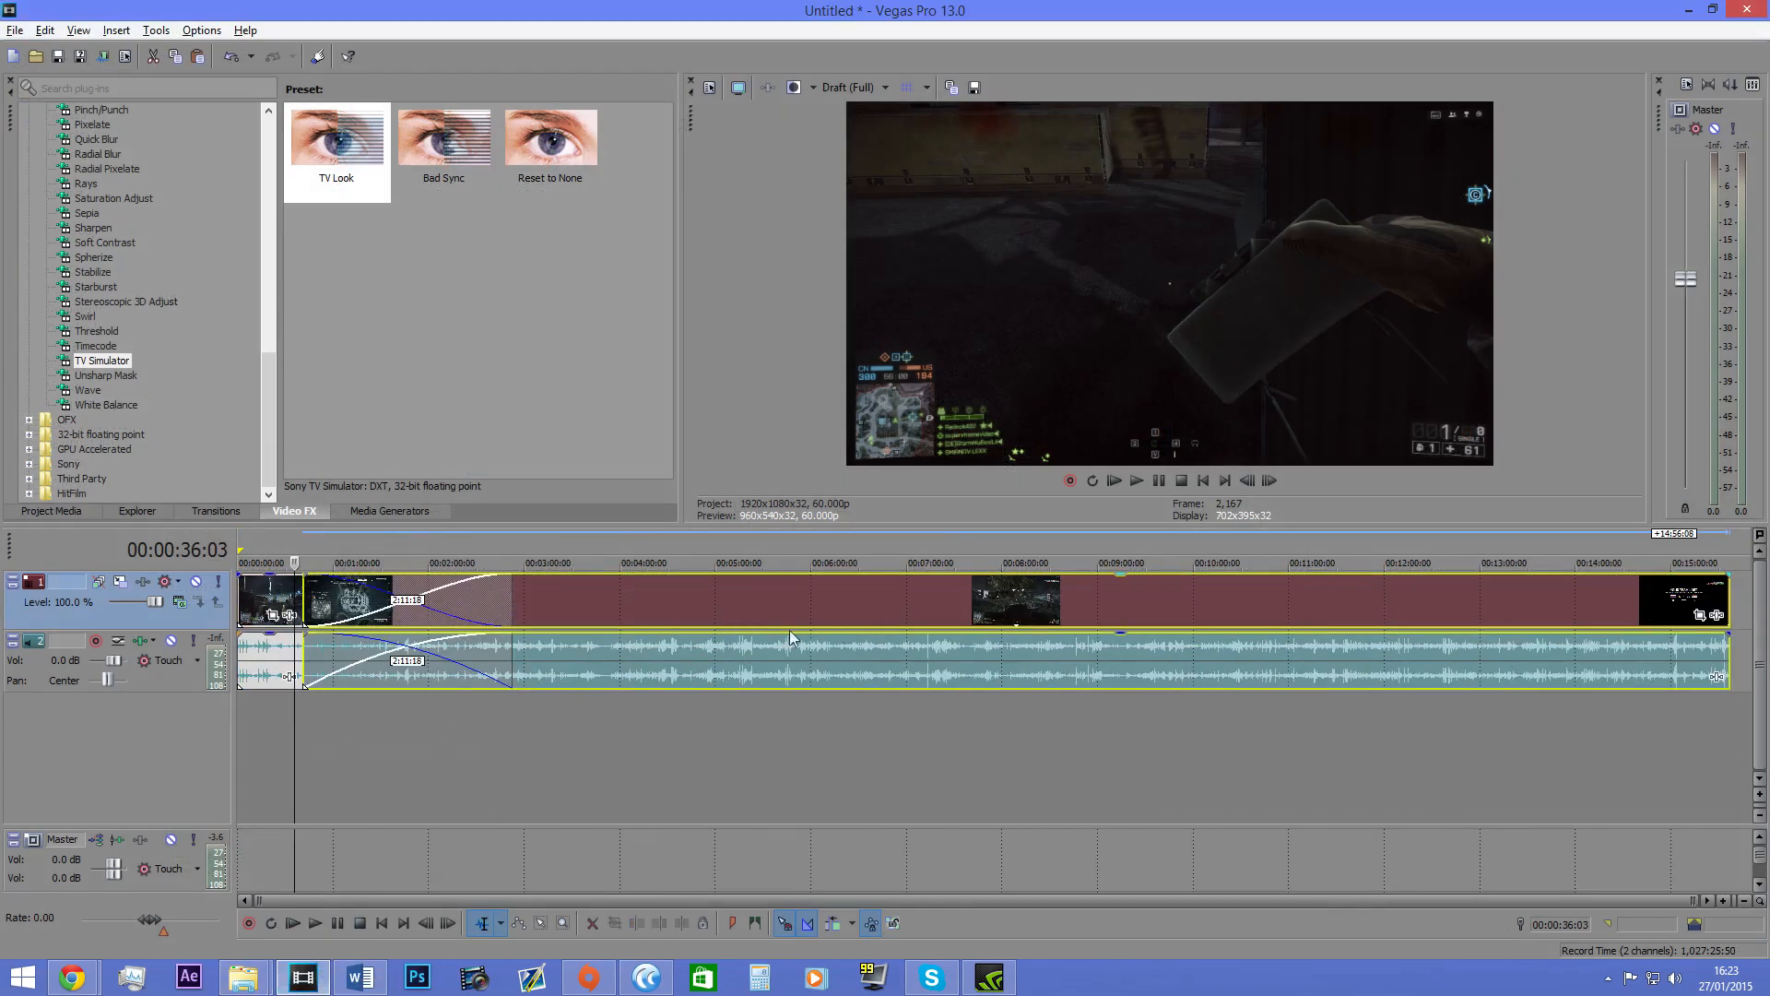
Step: Shorten the new clip from its end to about 10 minutes and move it clear of the first clip, starting at about 00:03:30
drag(1727, 597, 1249, 600)
drag(420, 620, 673, 627)
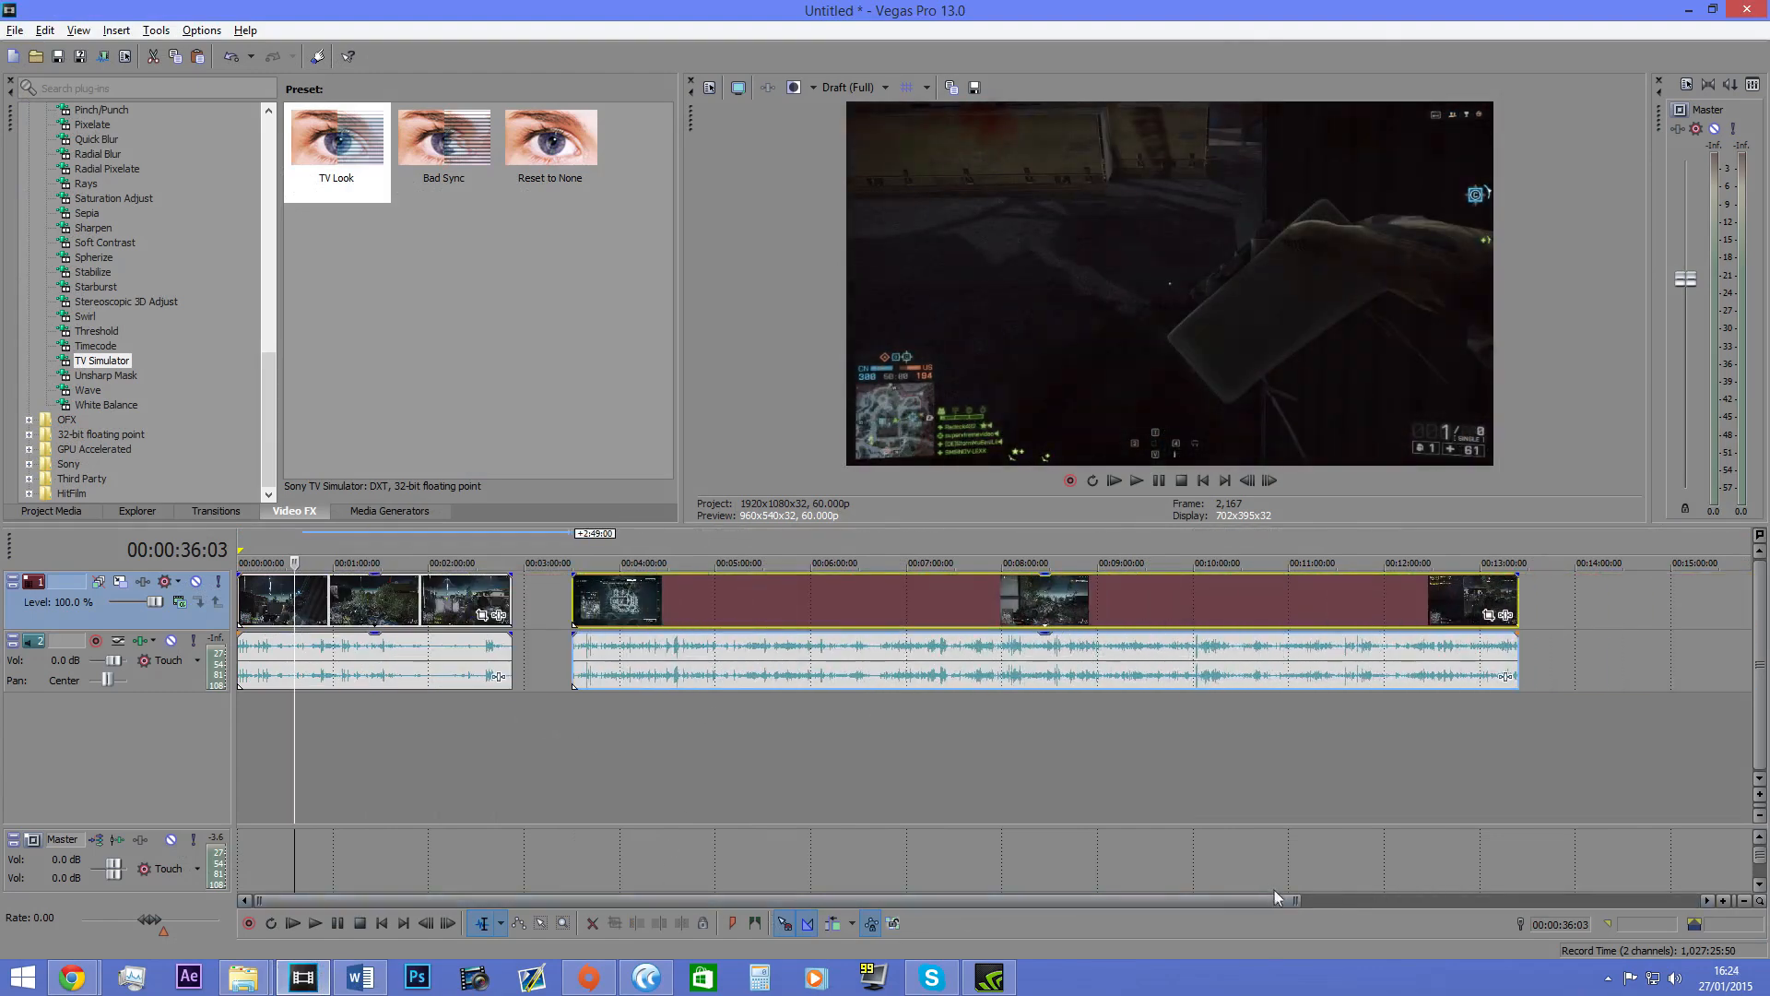
drag(1295, 900, 1694, 903)
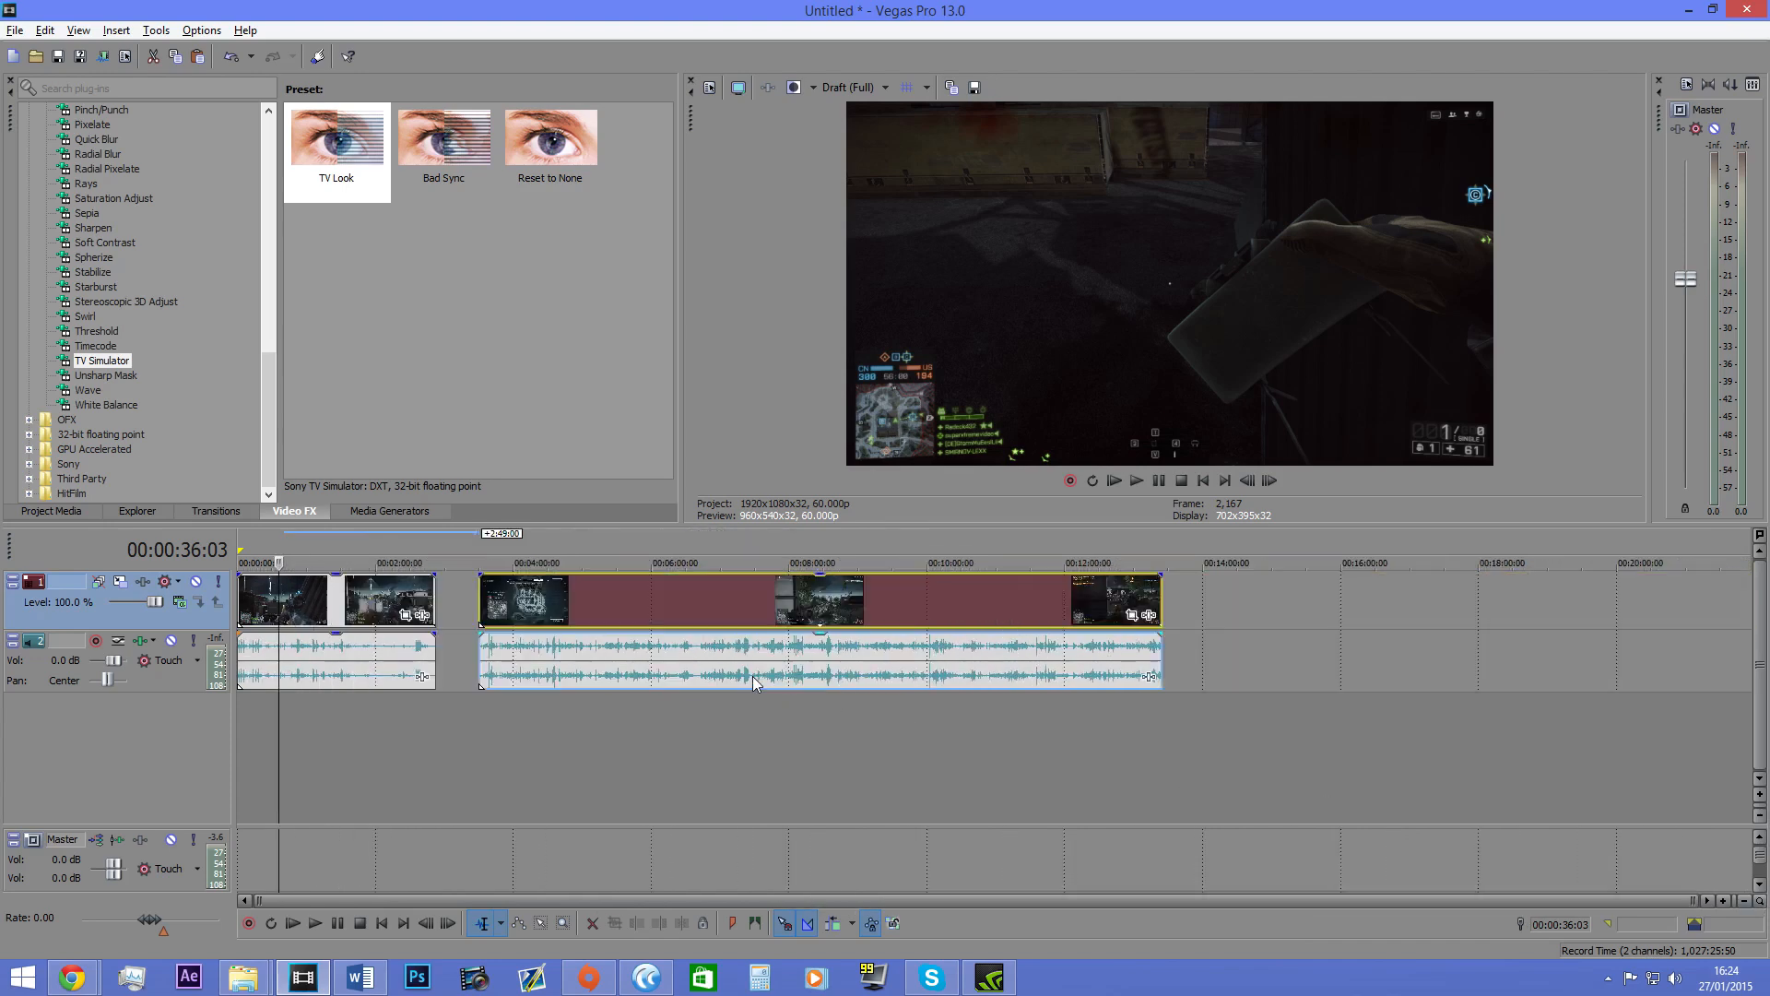
Step: Split the second clip at 00:05:41:23 and delete the part before the cut
click(480, 601)
click(552, 600)
click(628, 600)
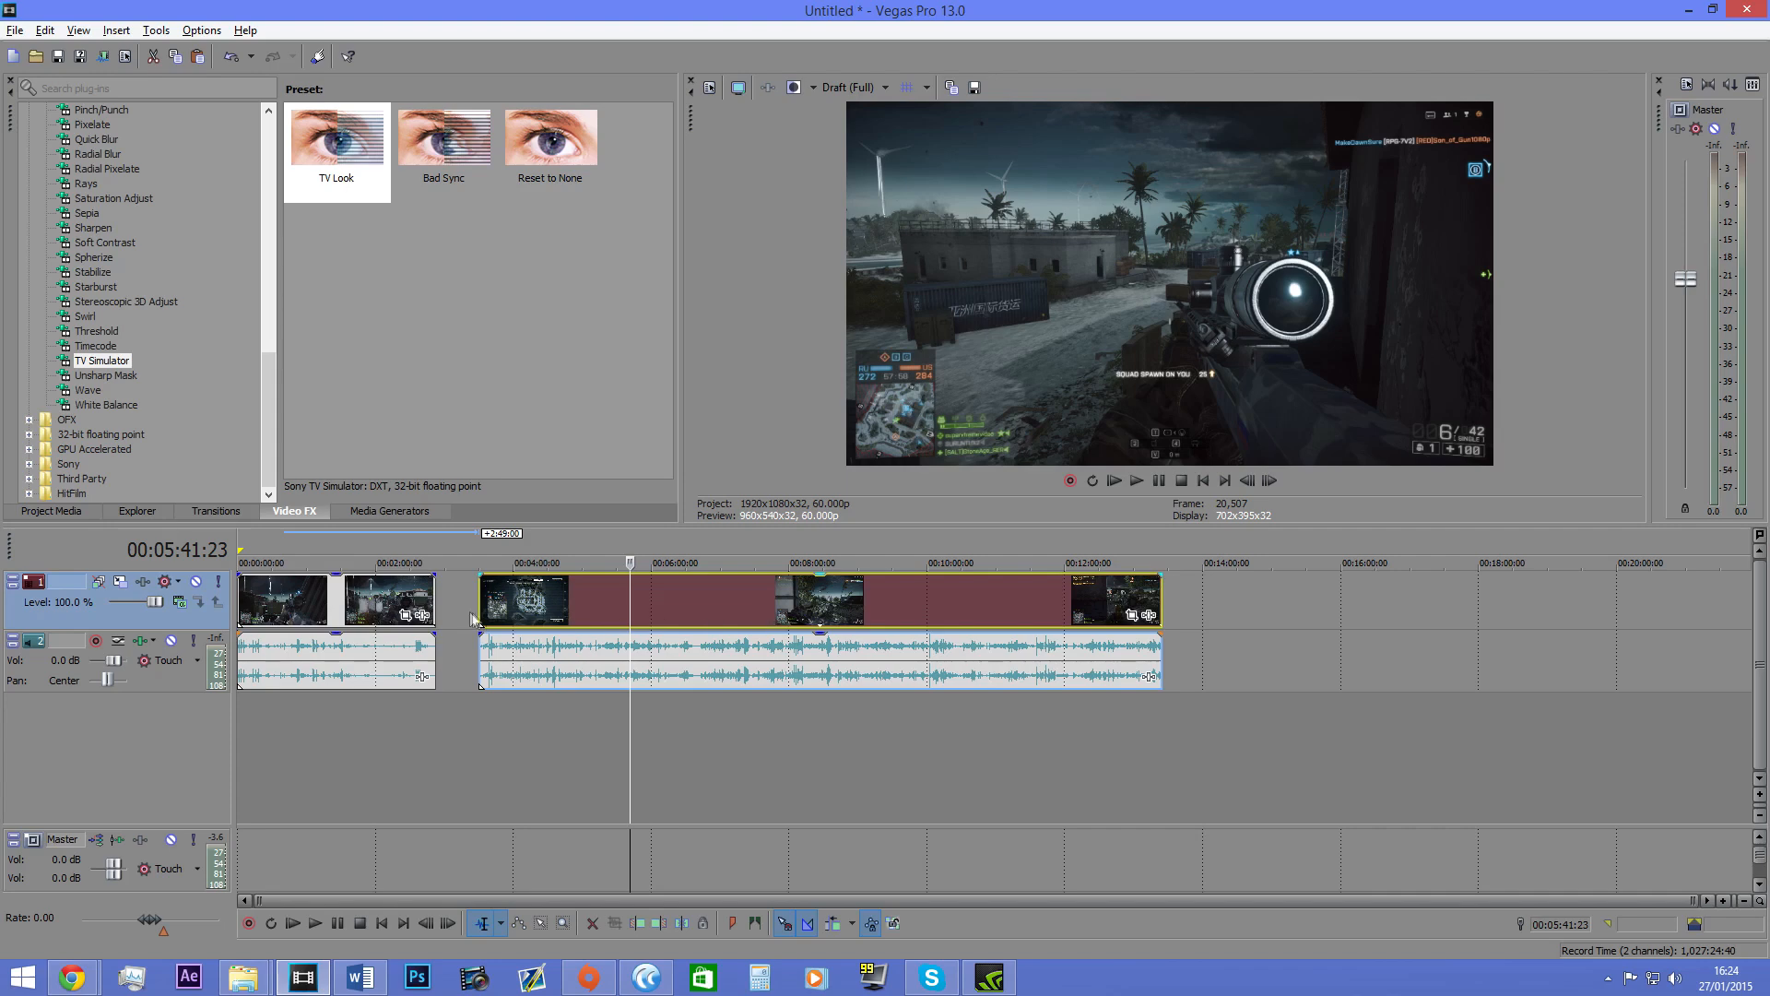
key(s)
right_click(550, 600)
click(623, 566)
Step: Split the first clip at 00:00:27:07, move its split-off part to about 00:03:10, and place the second clip directly after the cut
scroll(299, 615, up, 2)
click(295, 605)
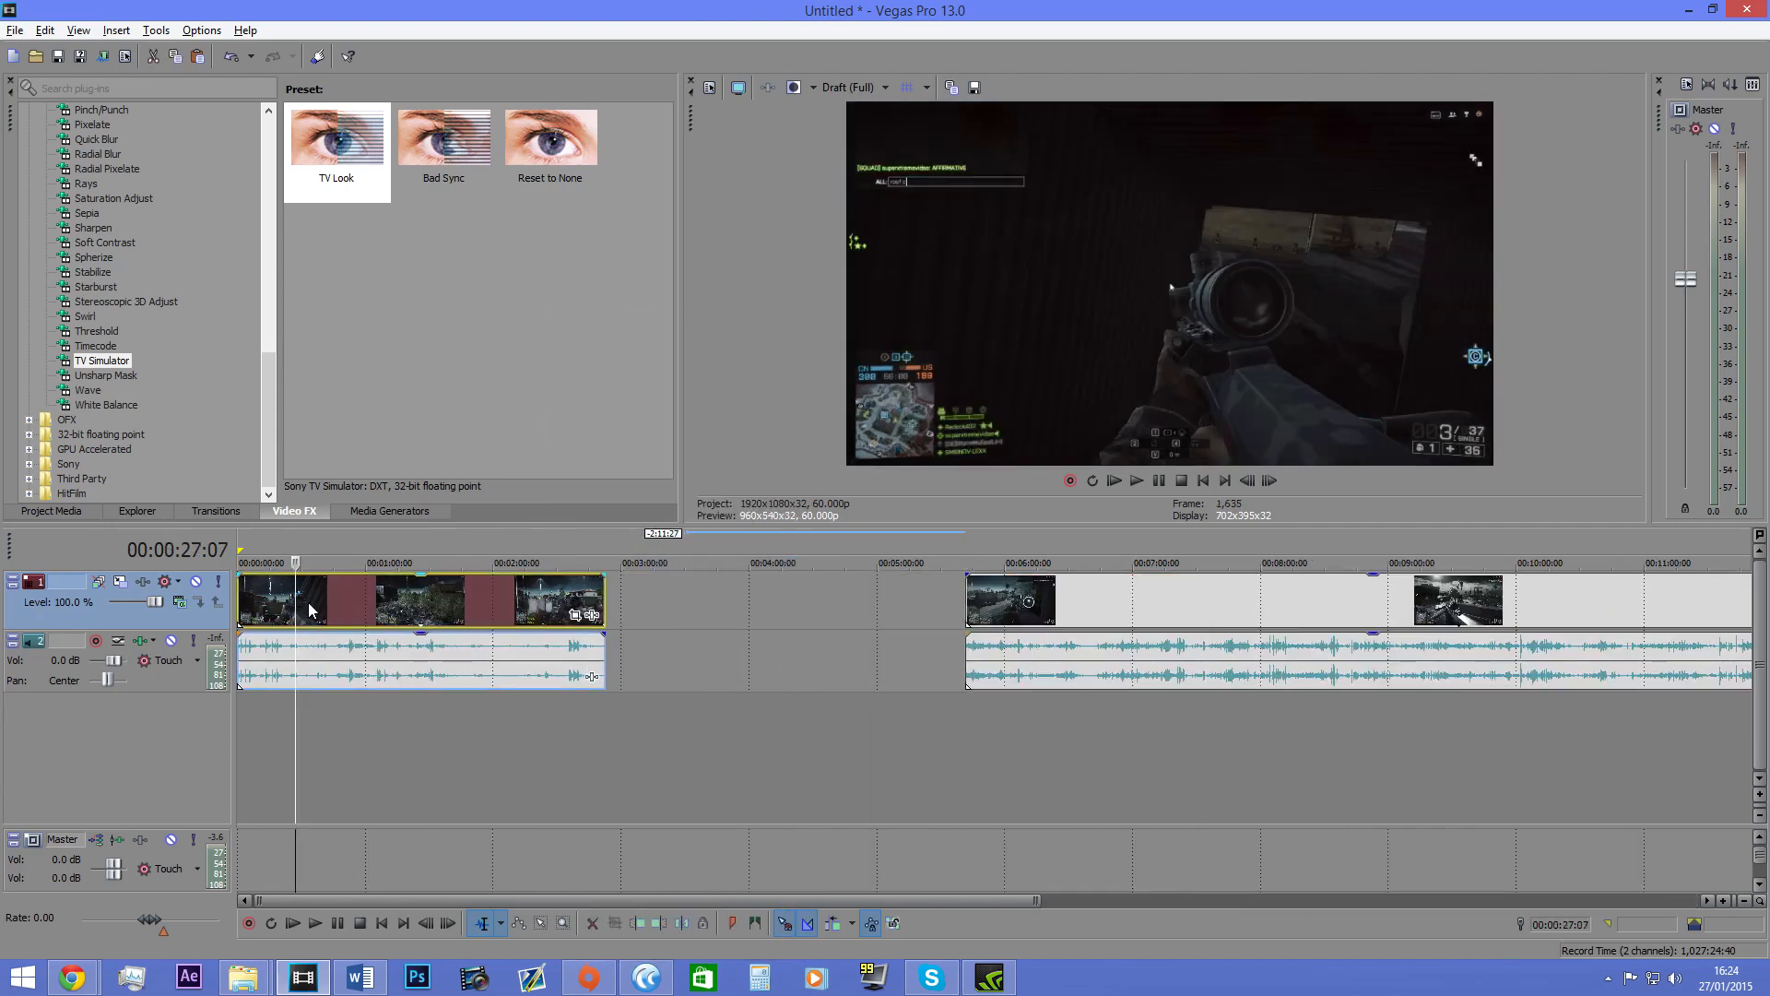
key(s)
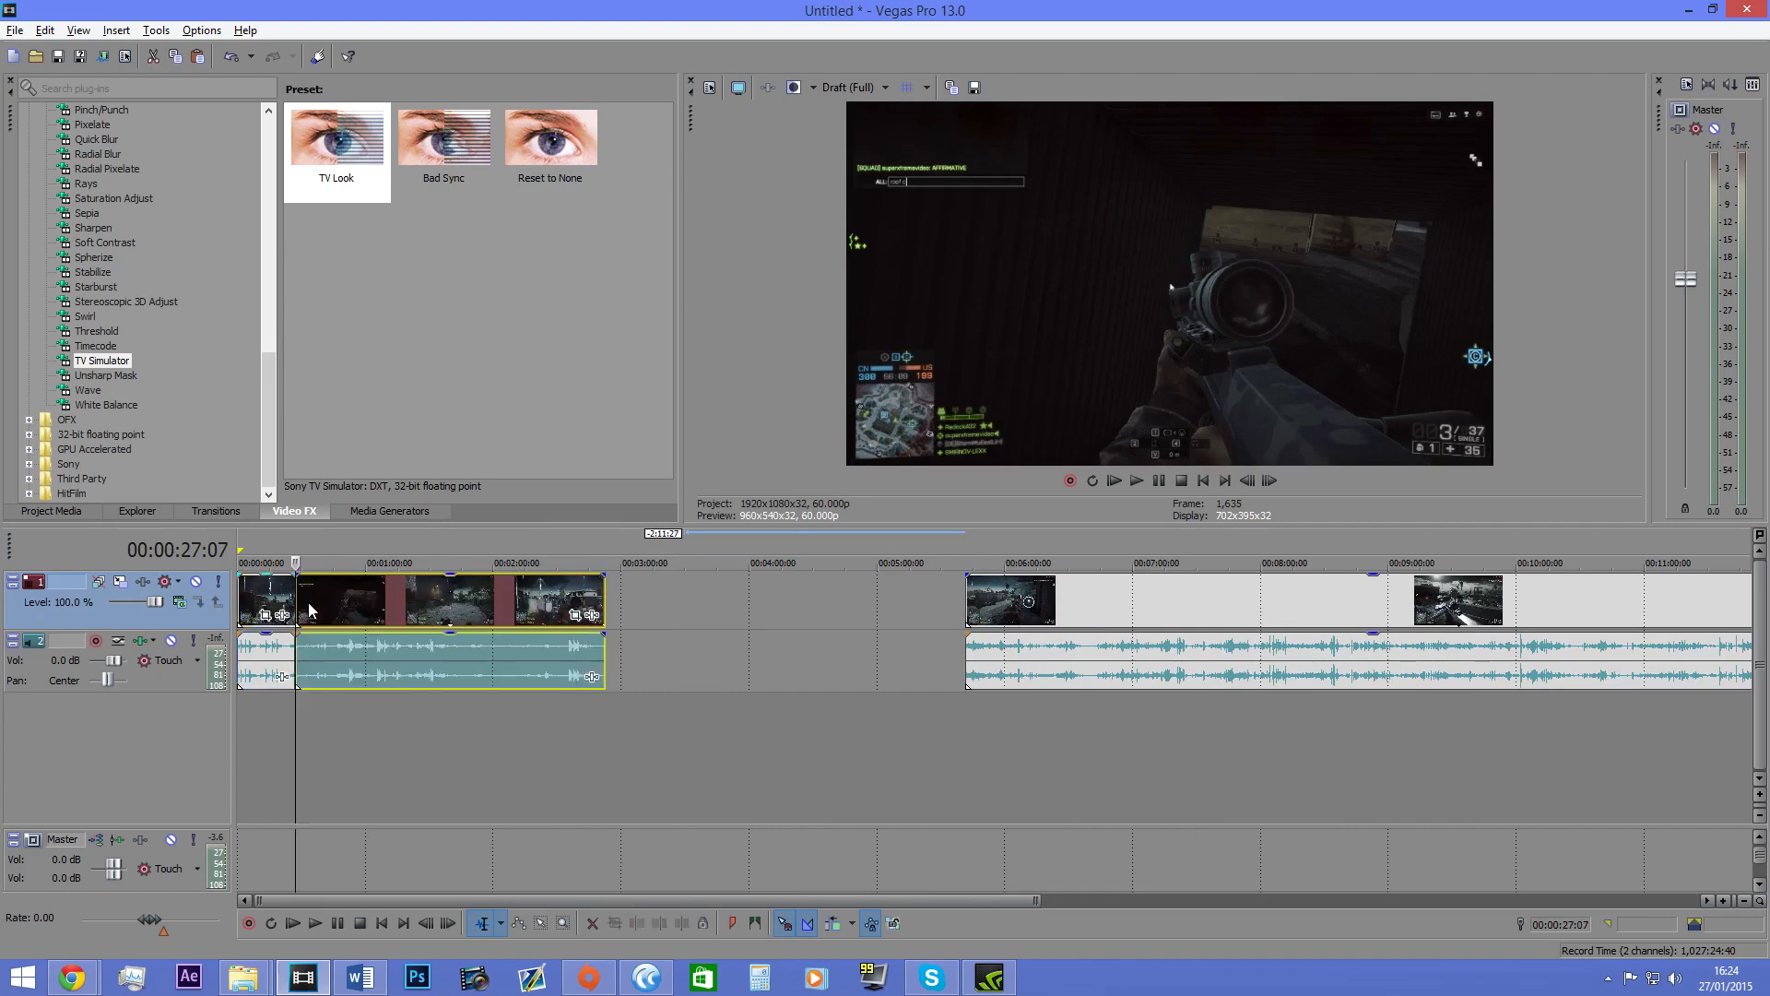
drag(308, 602, 664, 617)
click(1021, 617)
drag(1021, 617, 323, 619)
Step: Cut the second clip off at 00:00:33:09 and move the rest of the first clip directly behind it
click(309, 604)
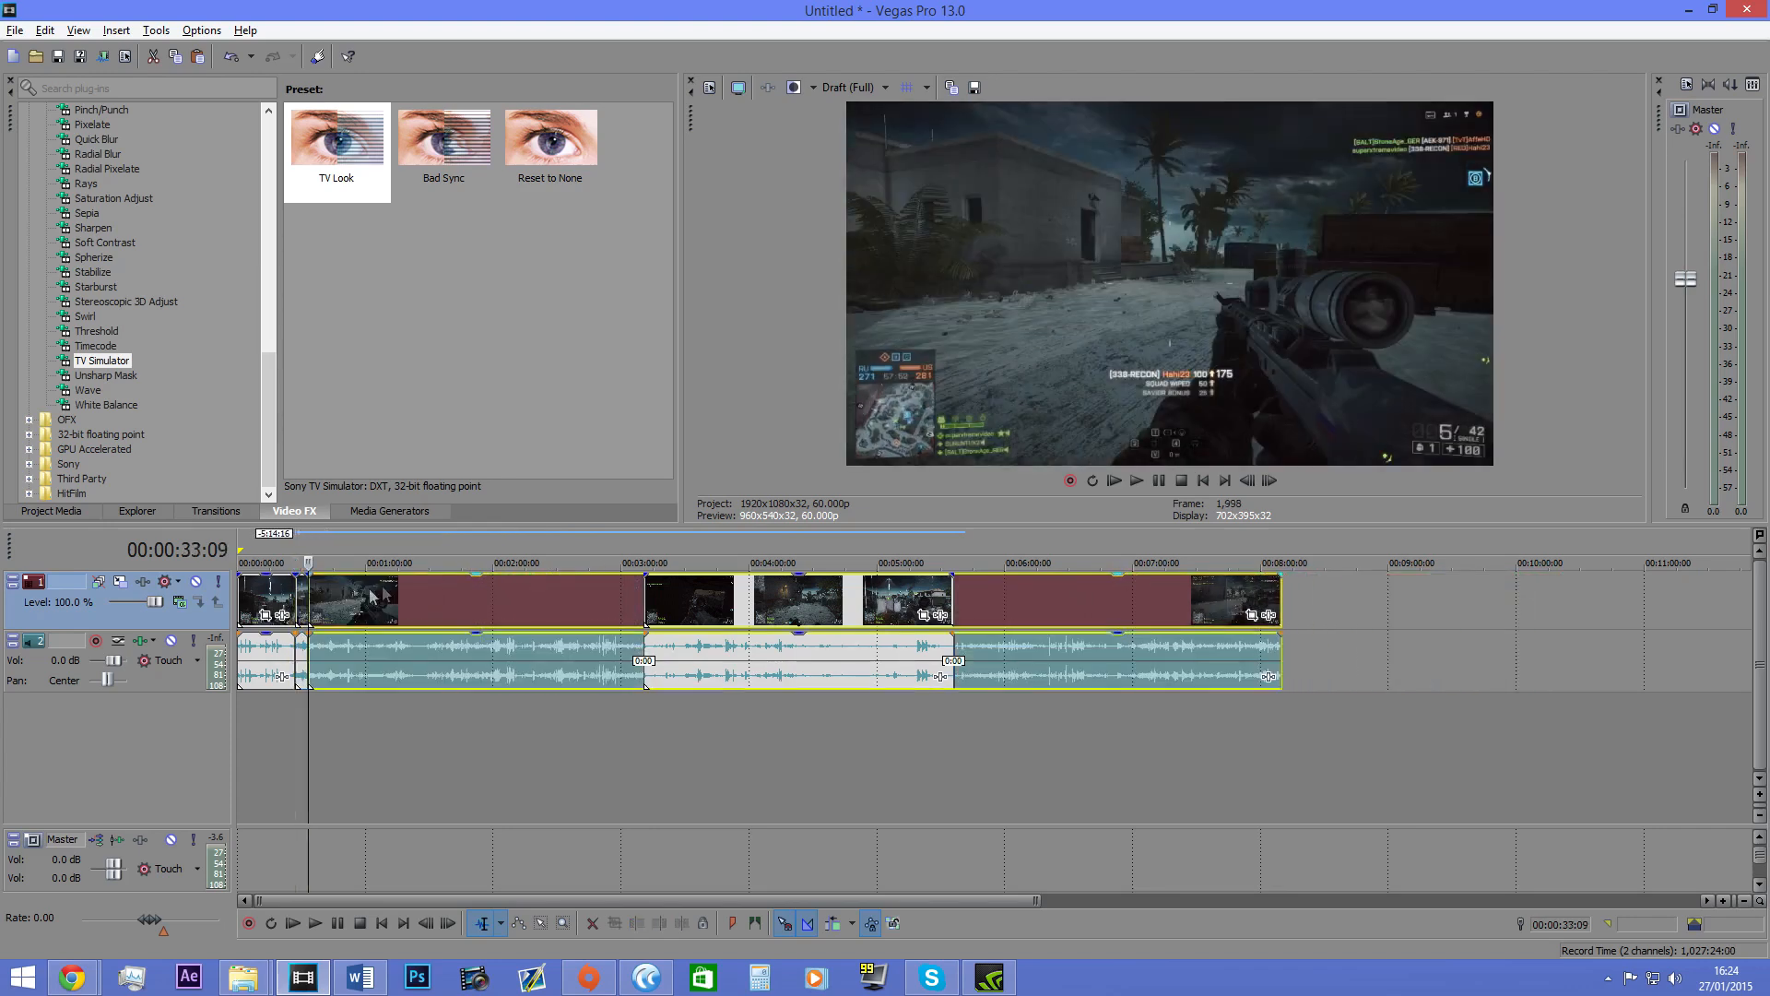
right_click(396, 601)
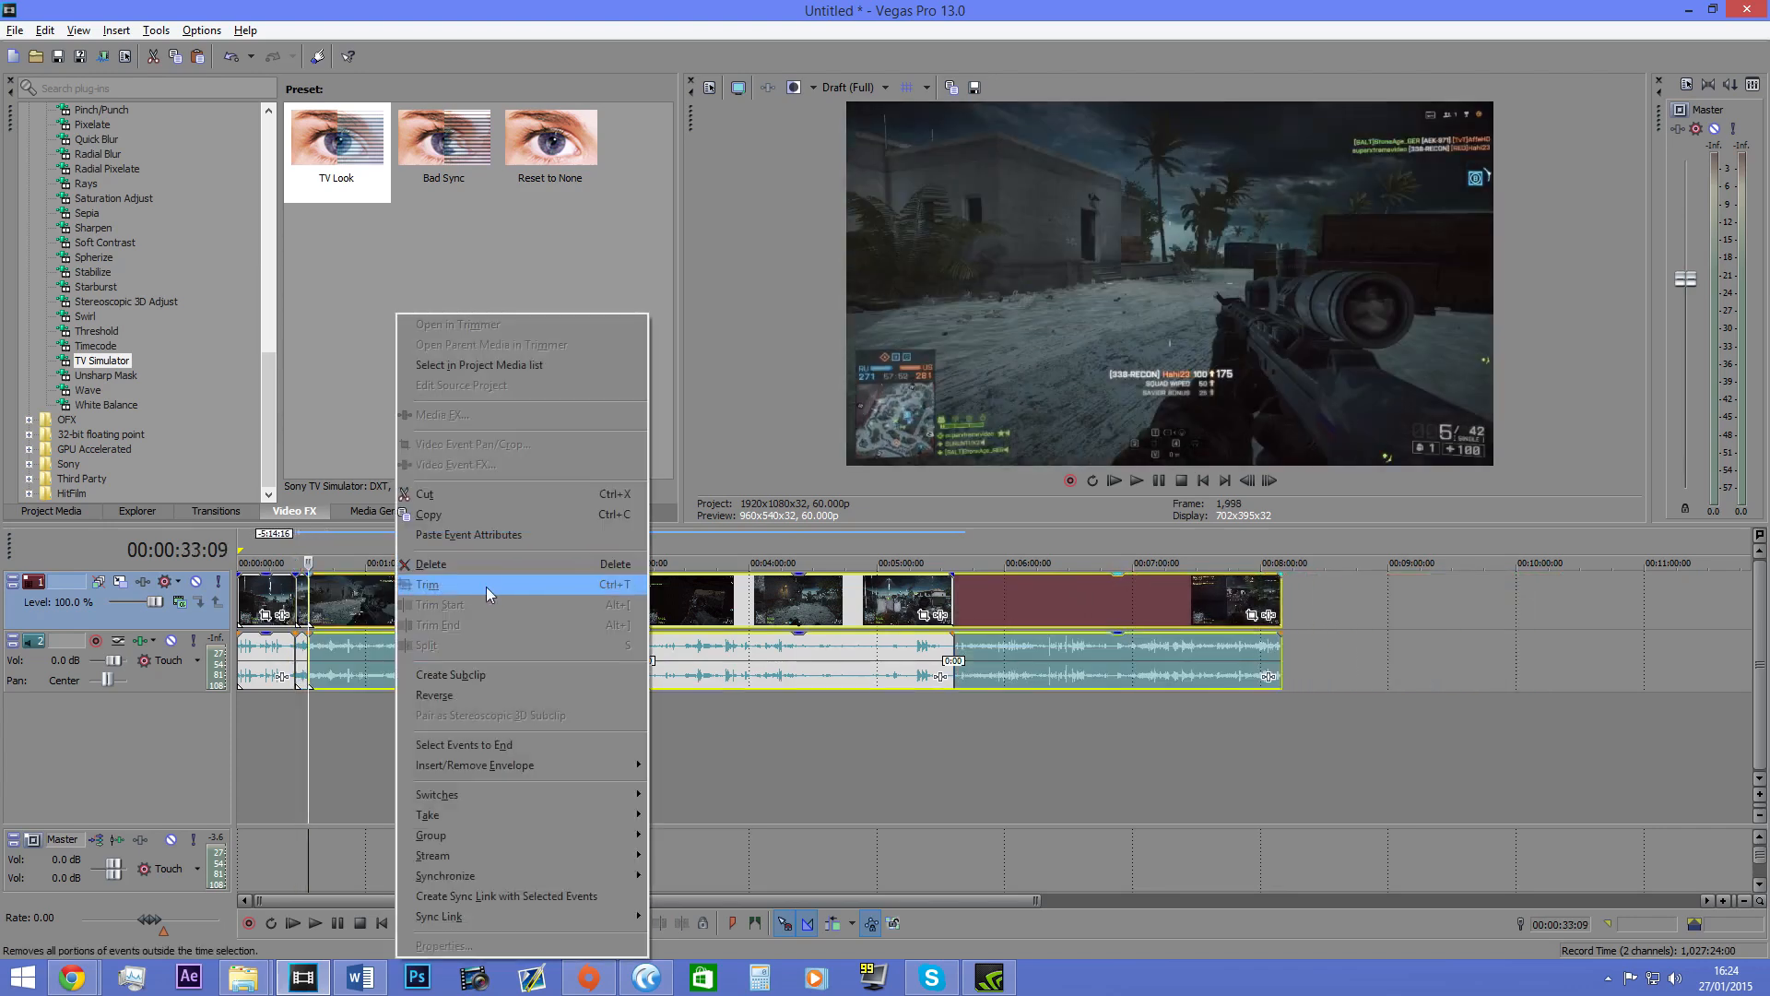
click(309, 604)
key(ctrl+z)
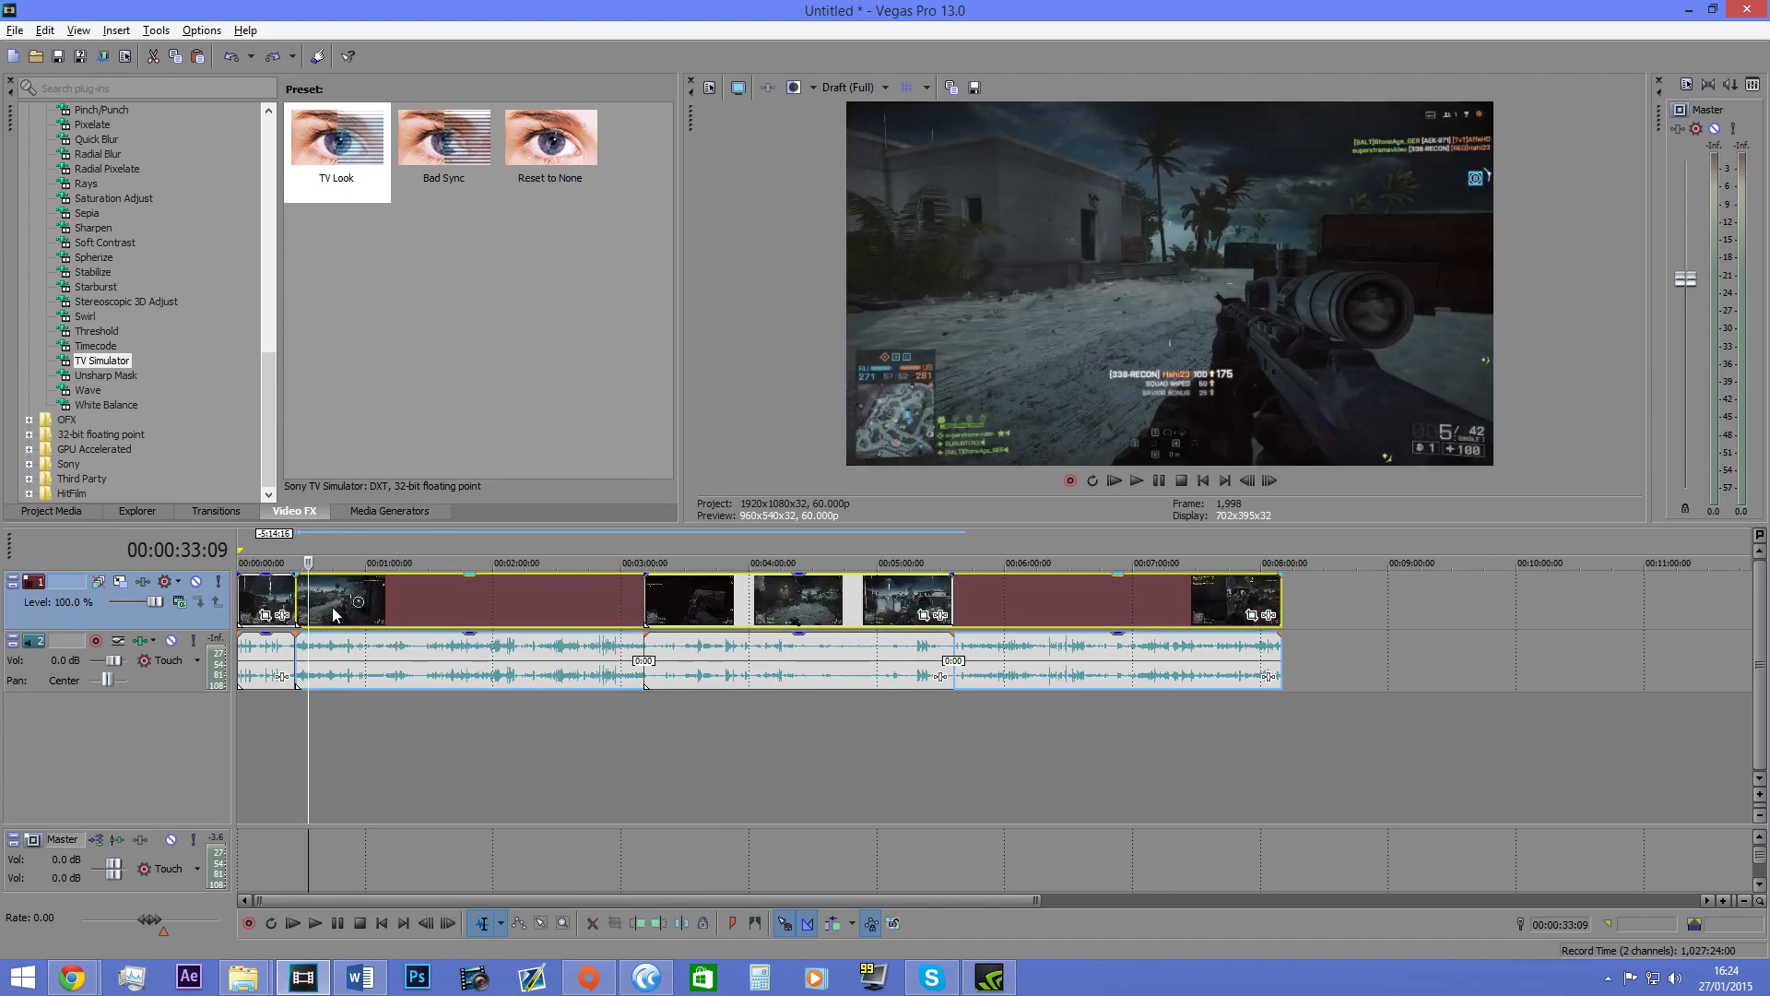
key(ctrl+shift+z)
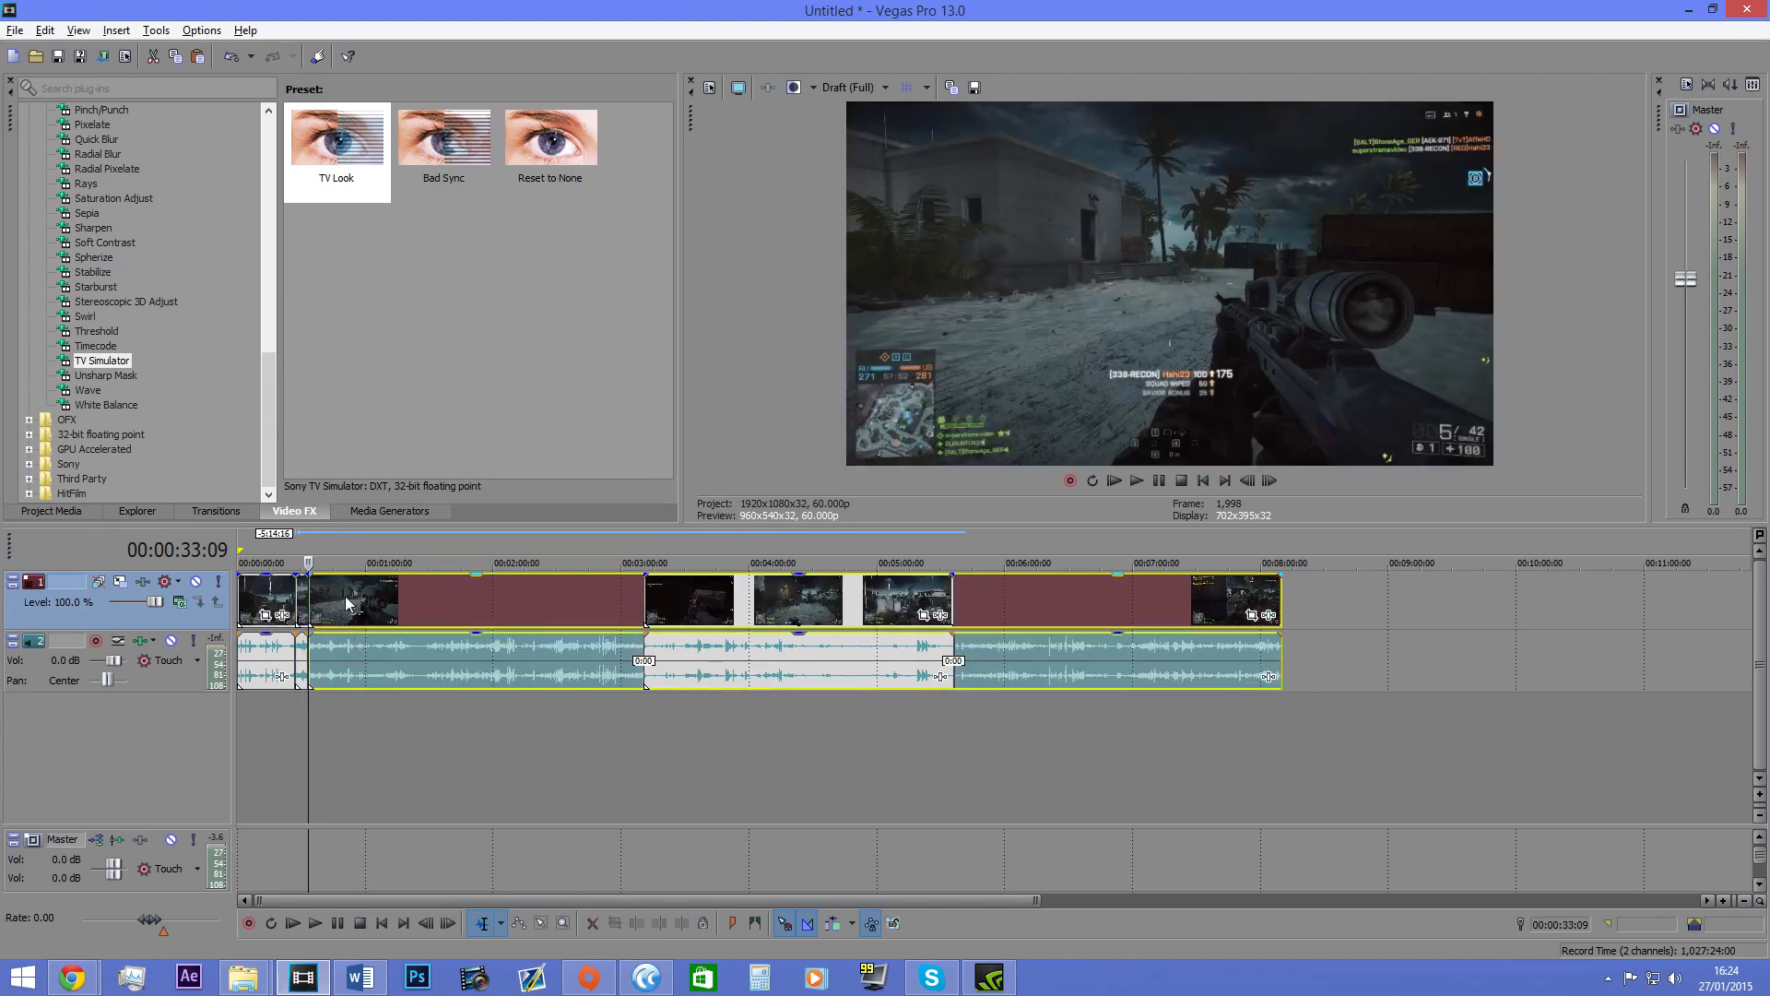
click(345, 595)
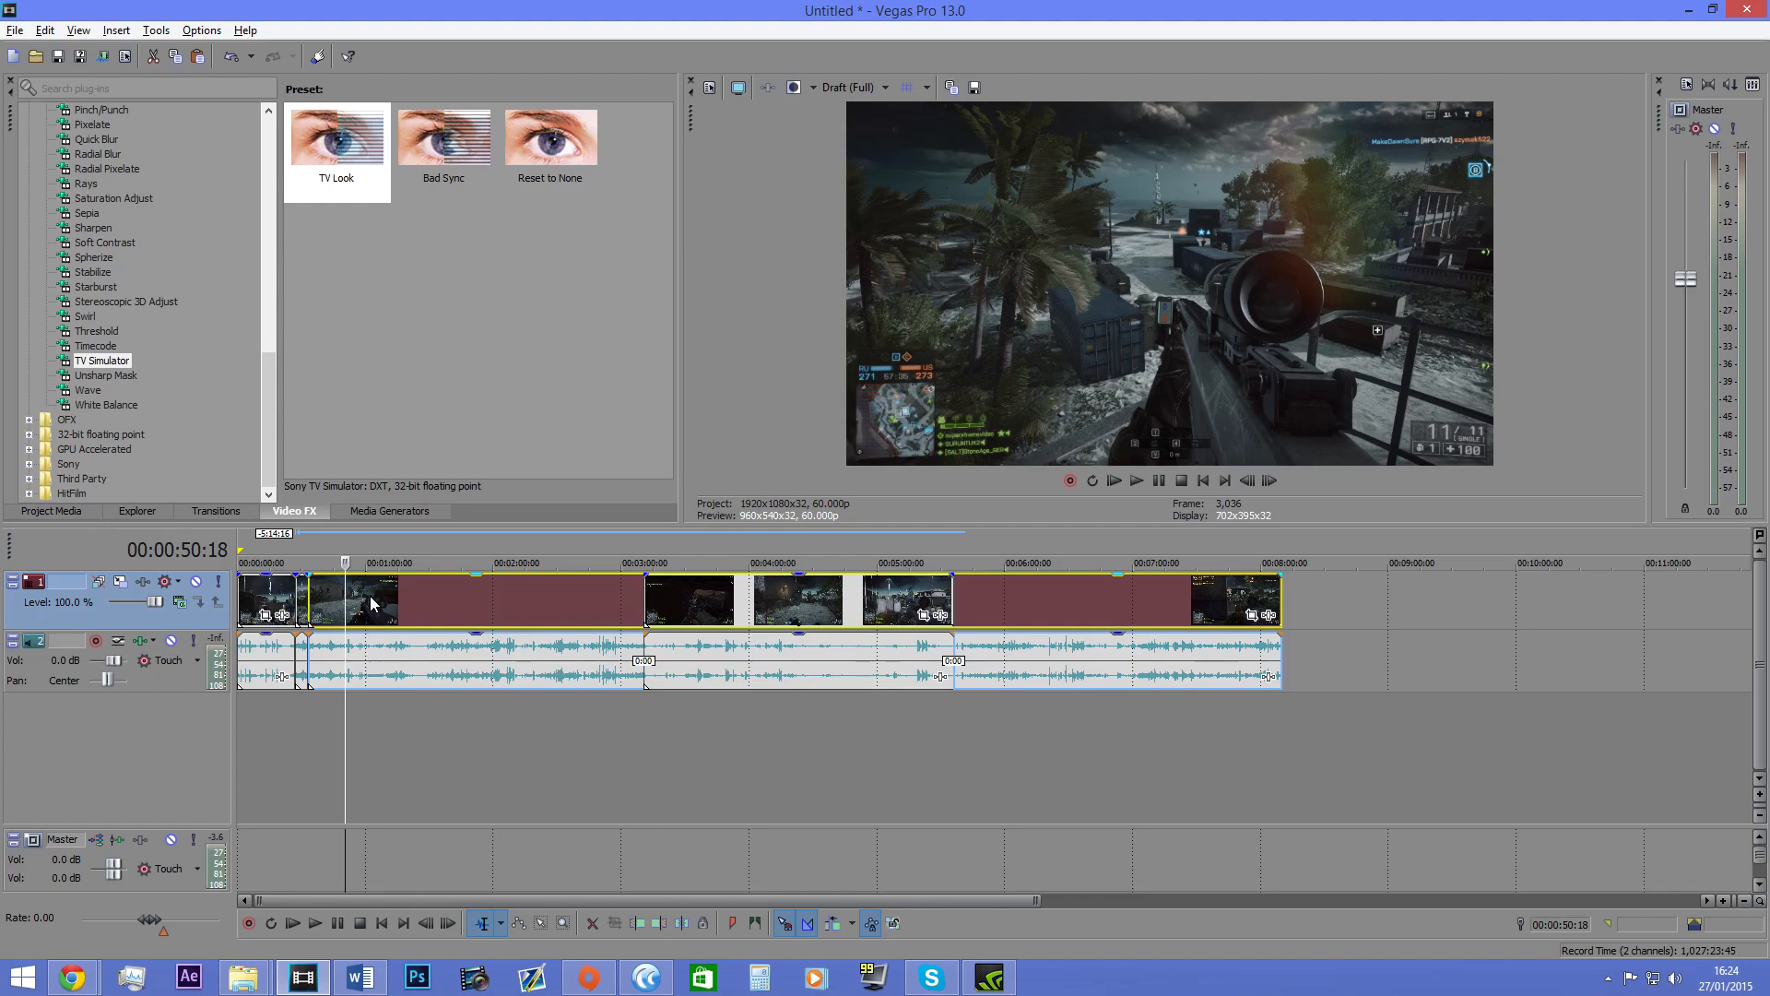
key(Delete)
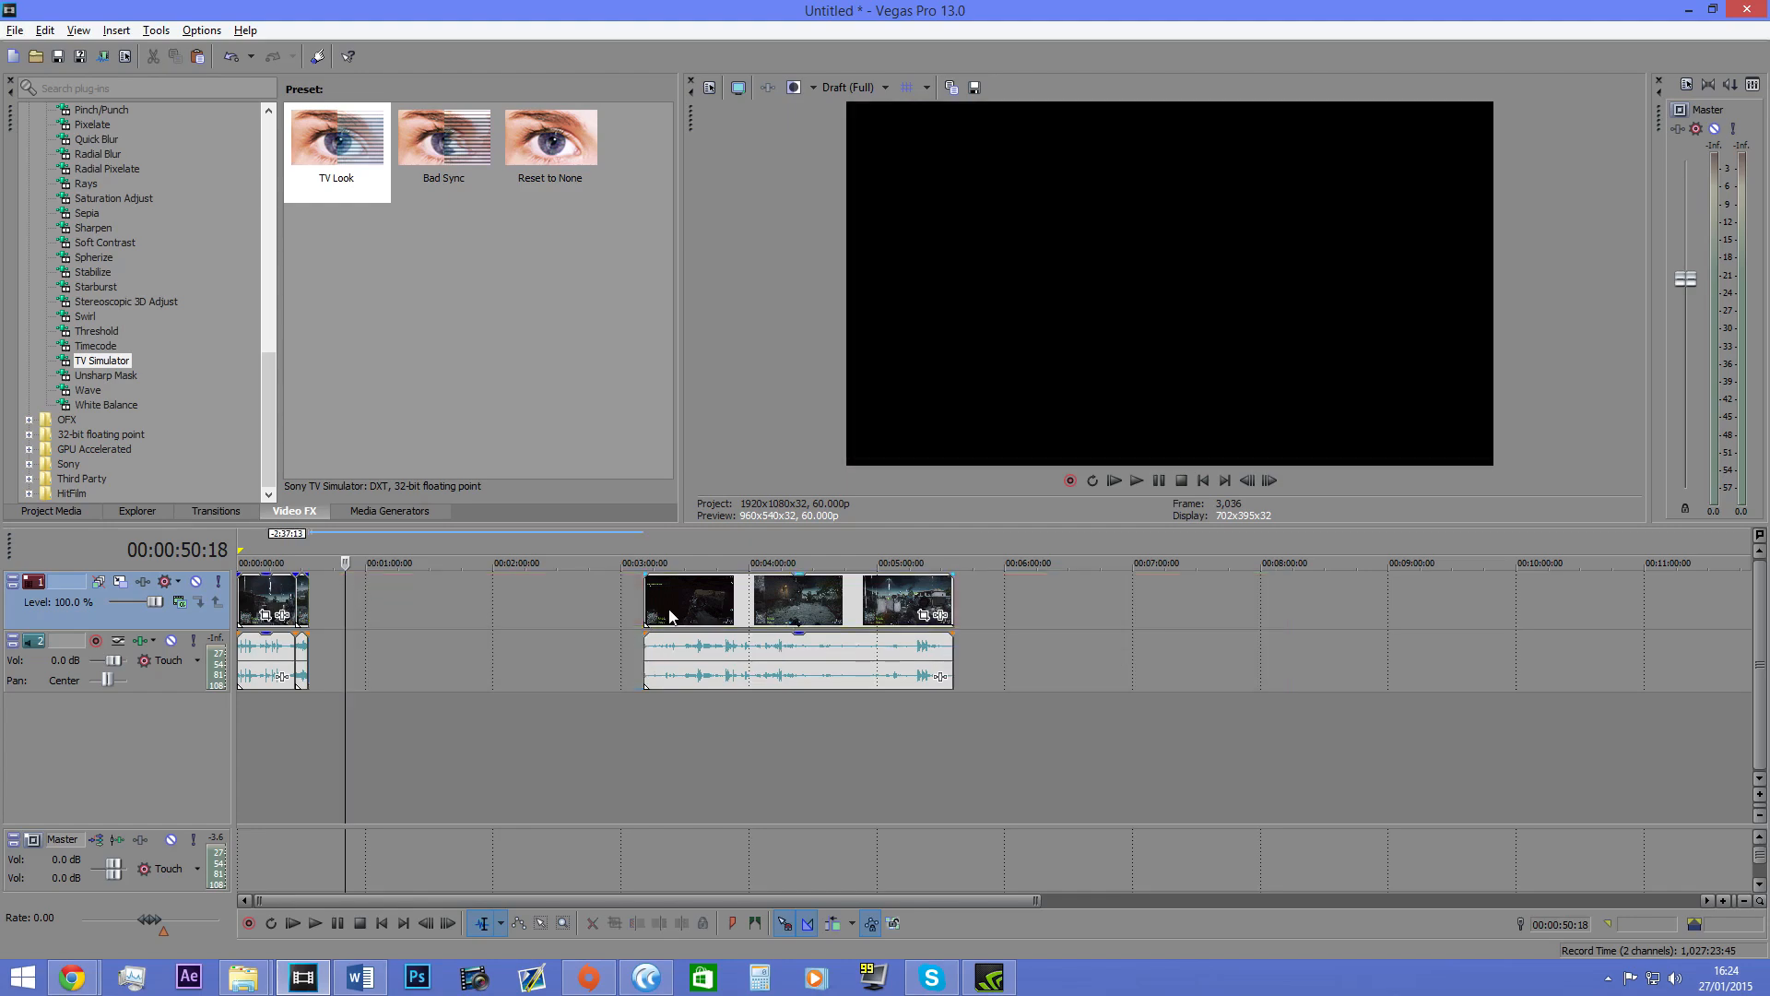
drag(670, 615, 339, 616)
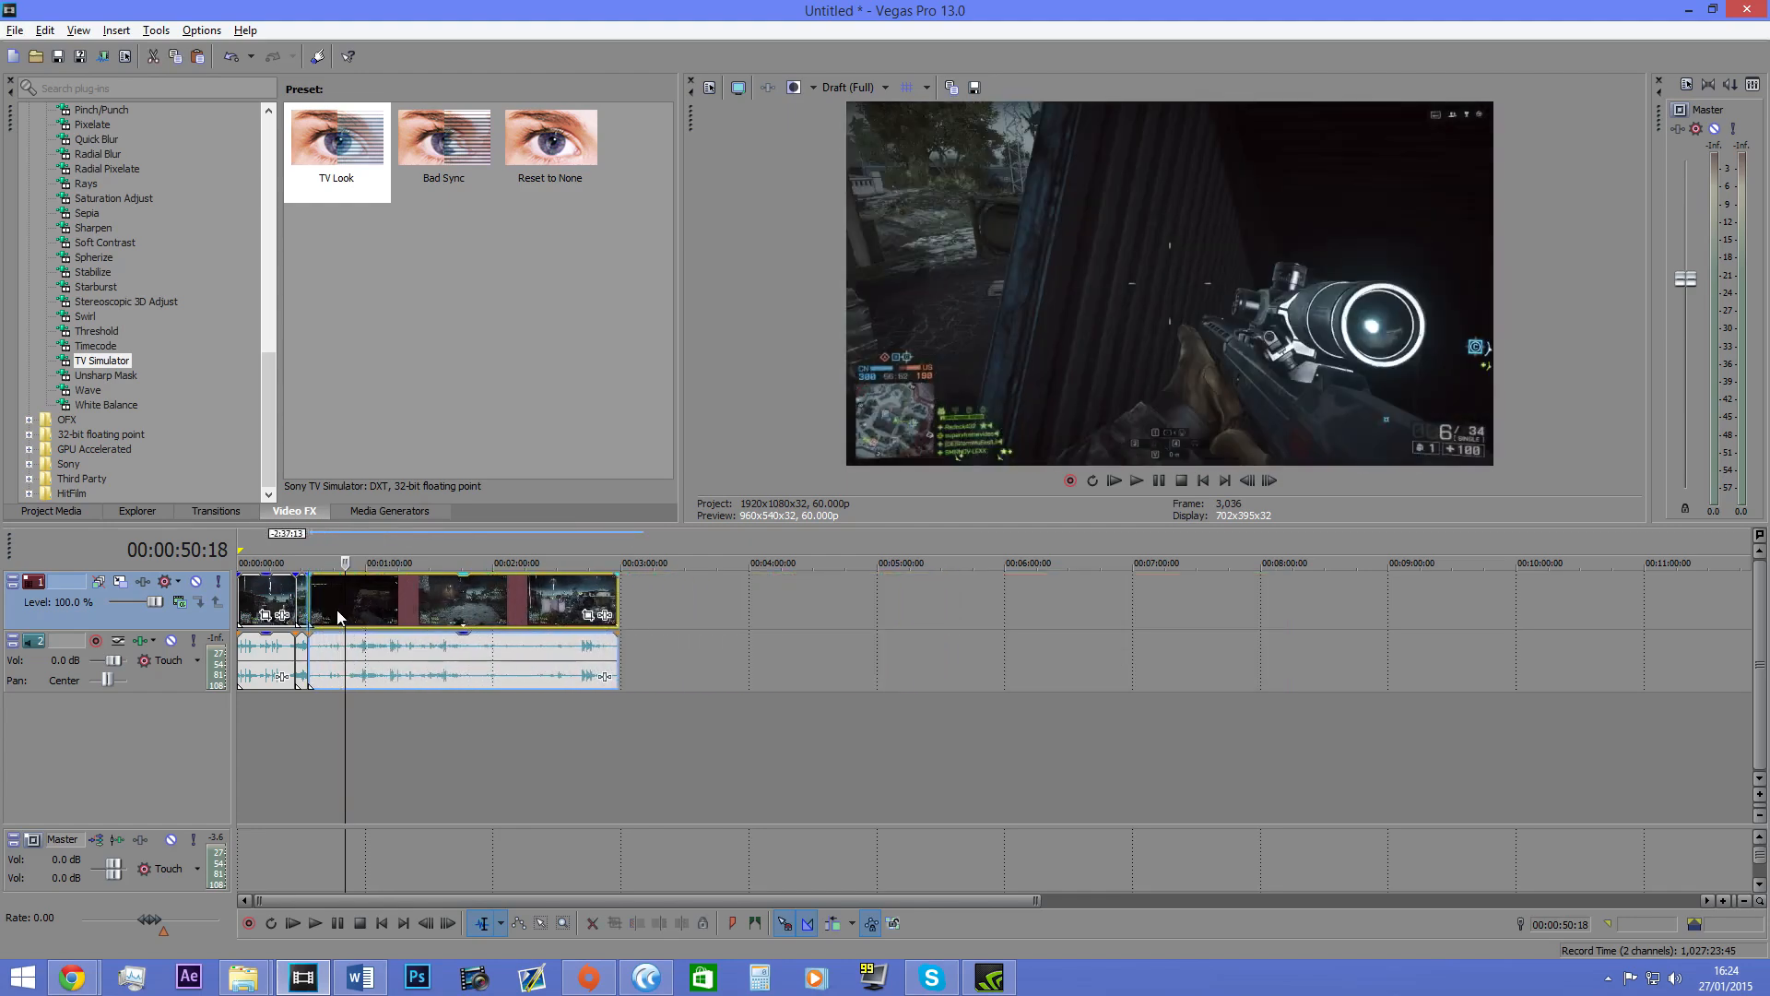
Step: Play the edited sequence across the cuts up to 00:00:35:22 and mute the audio track
click(289, 592)
key(space)
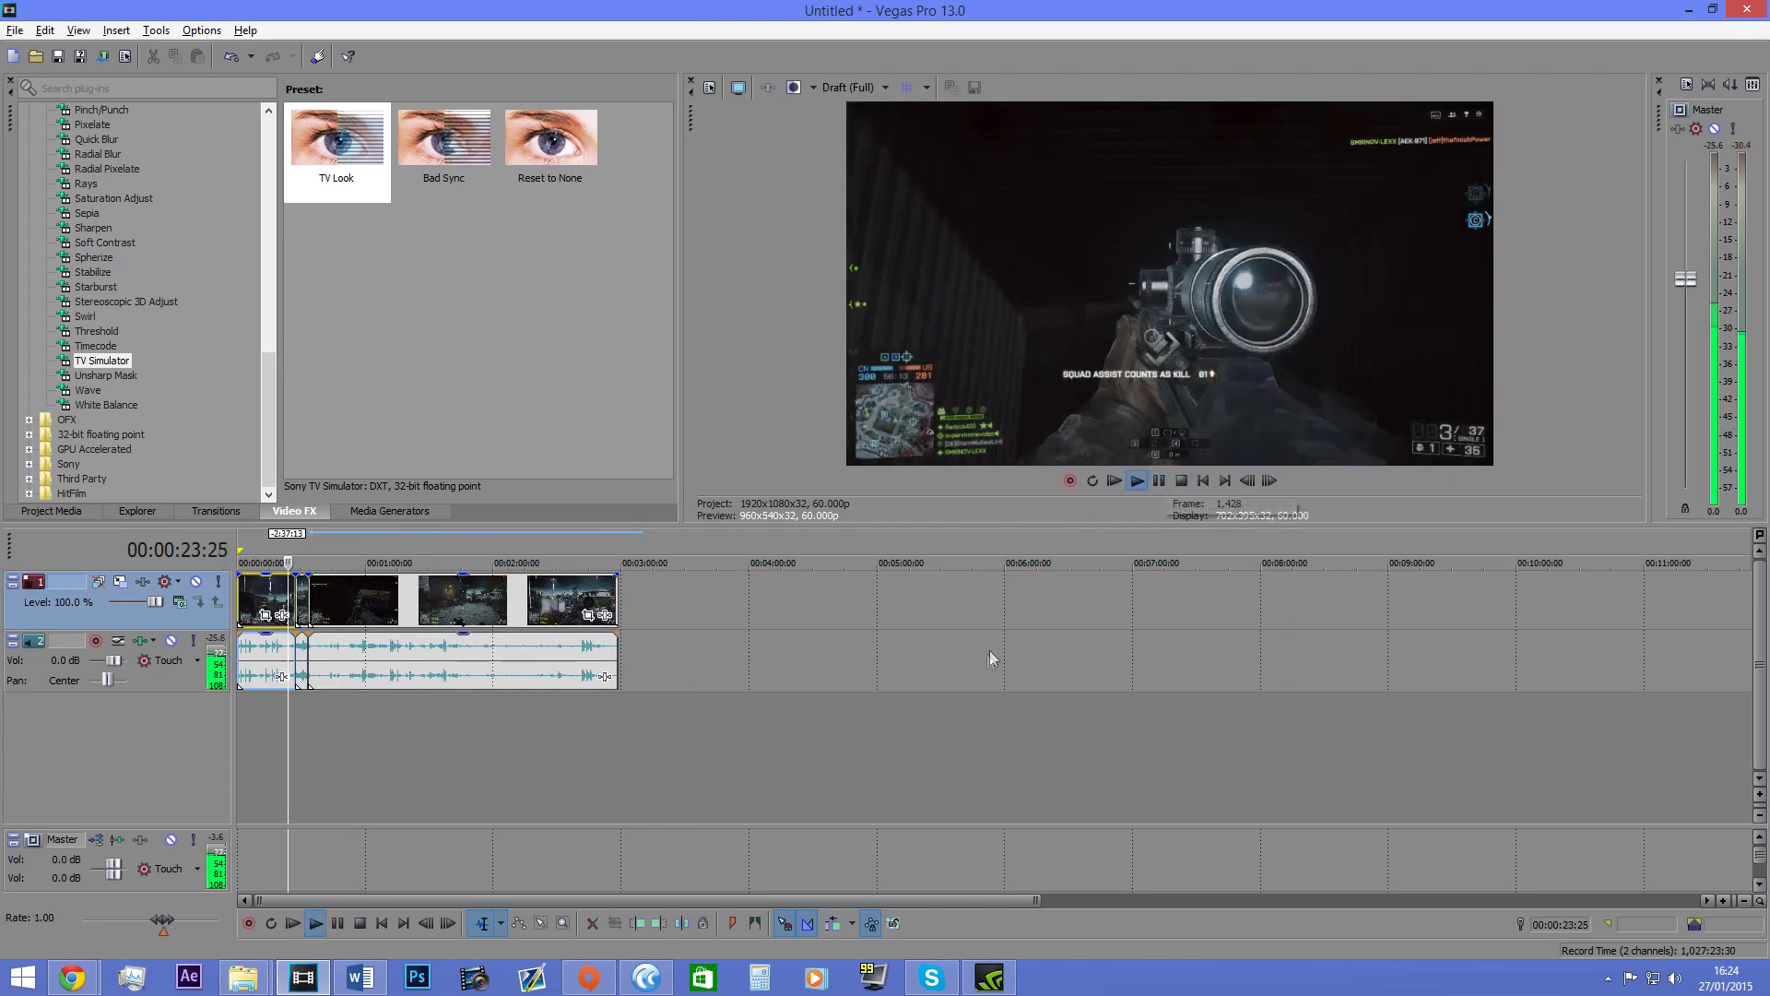
scroll(988, 650, up, 3)
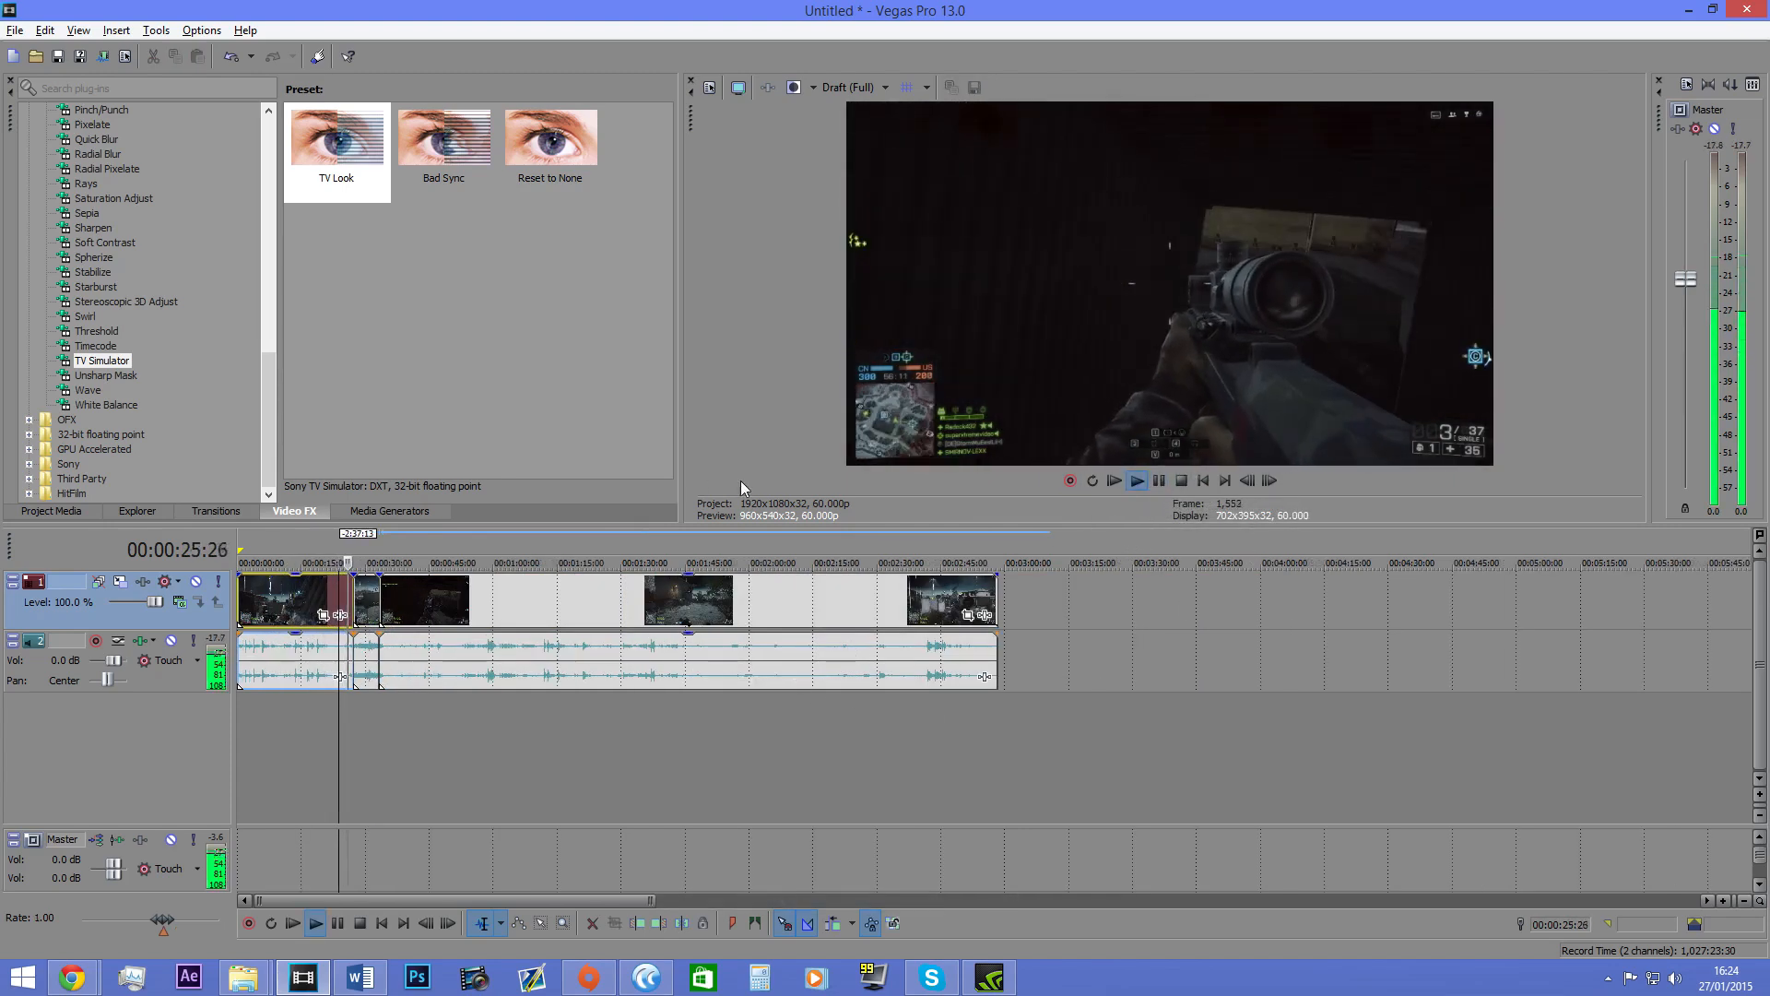
click(172, 640)
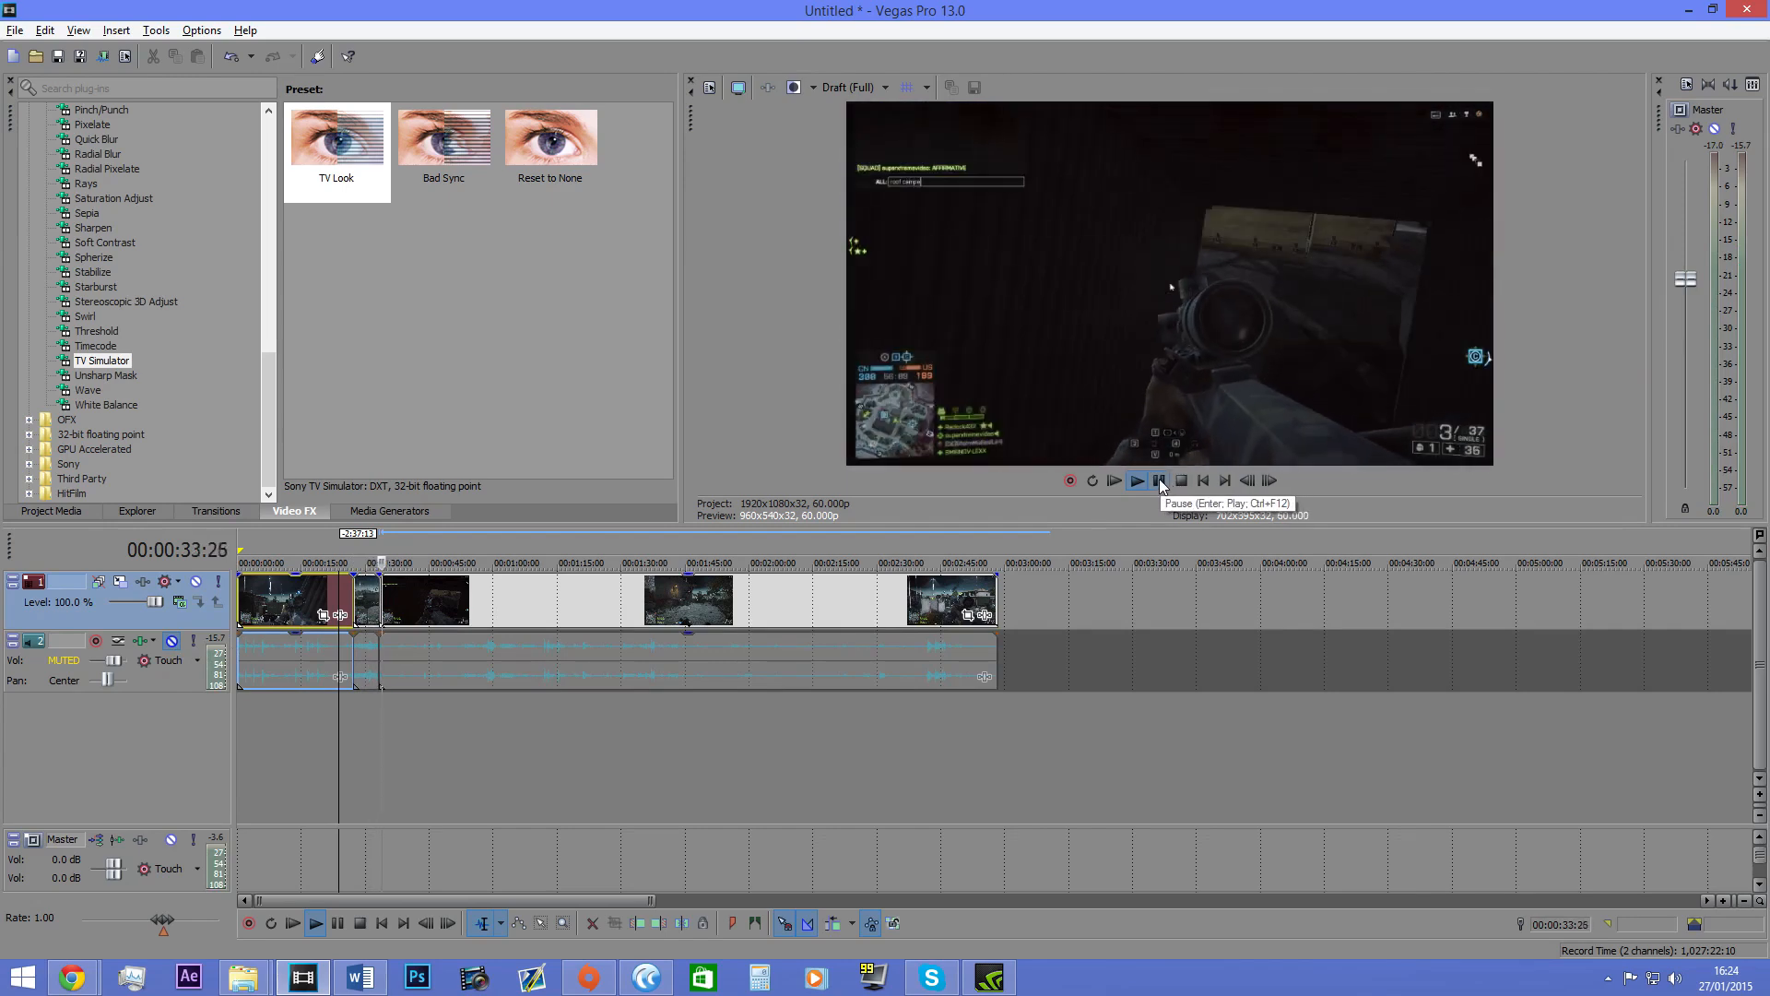
click(1159, 480)
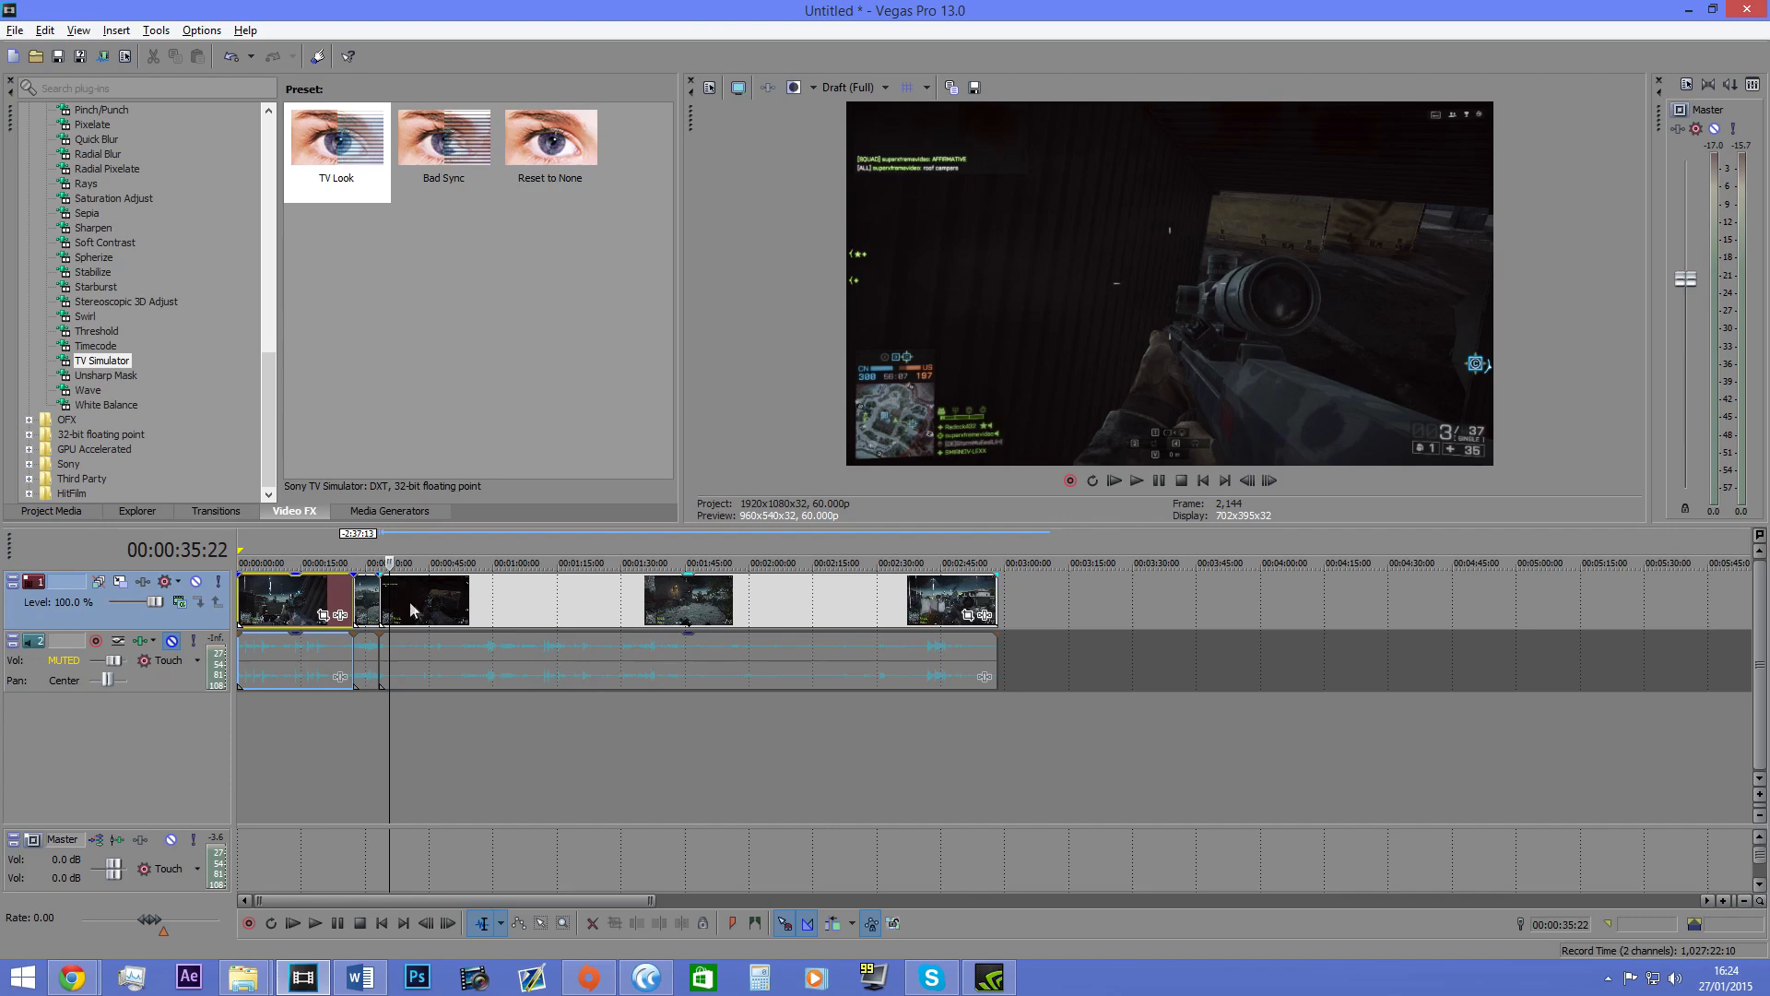
Step: Add the Popup preset of Titles & Text on a new video track above the gameplay at about 00:00:38, keeping its default settings
click(349, 512)
mouse_move(445, 441)
mouse_down()
mouse_move(403, 575)
mouse_move(440, 459)
mouse_up()
drag(422, 559, 431, 466)
drag(434, 747, 409, 571)
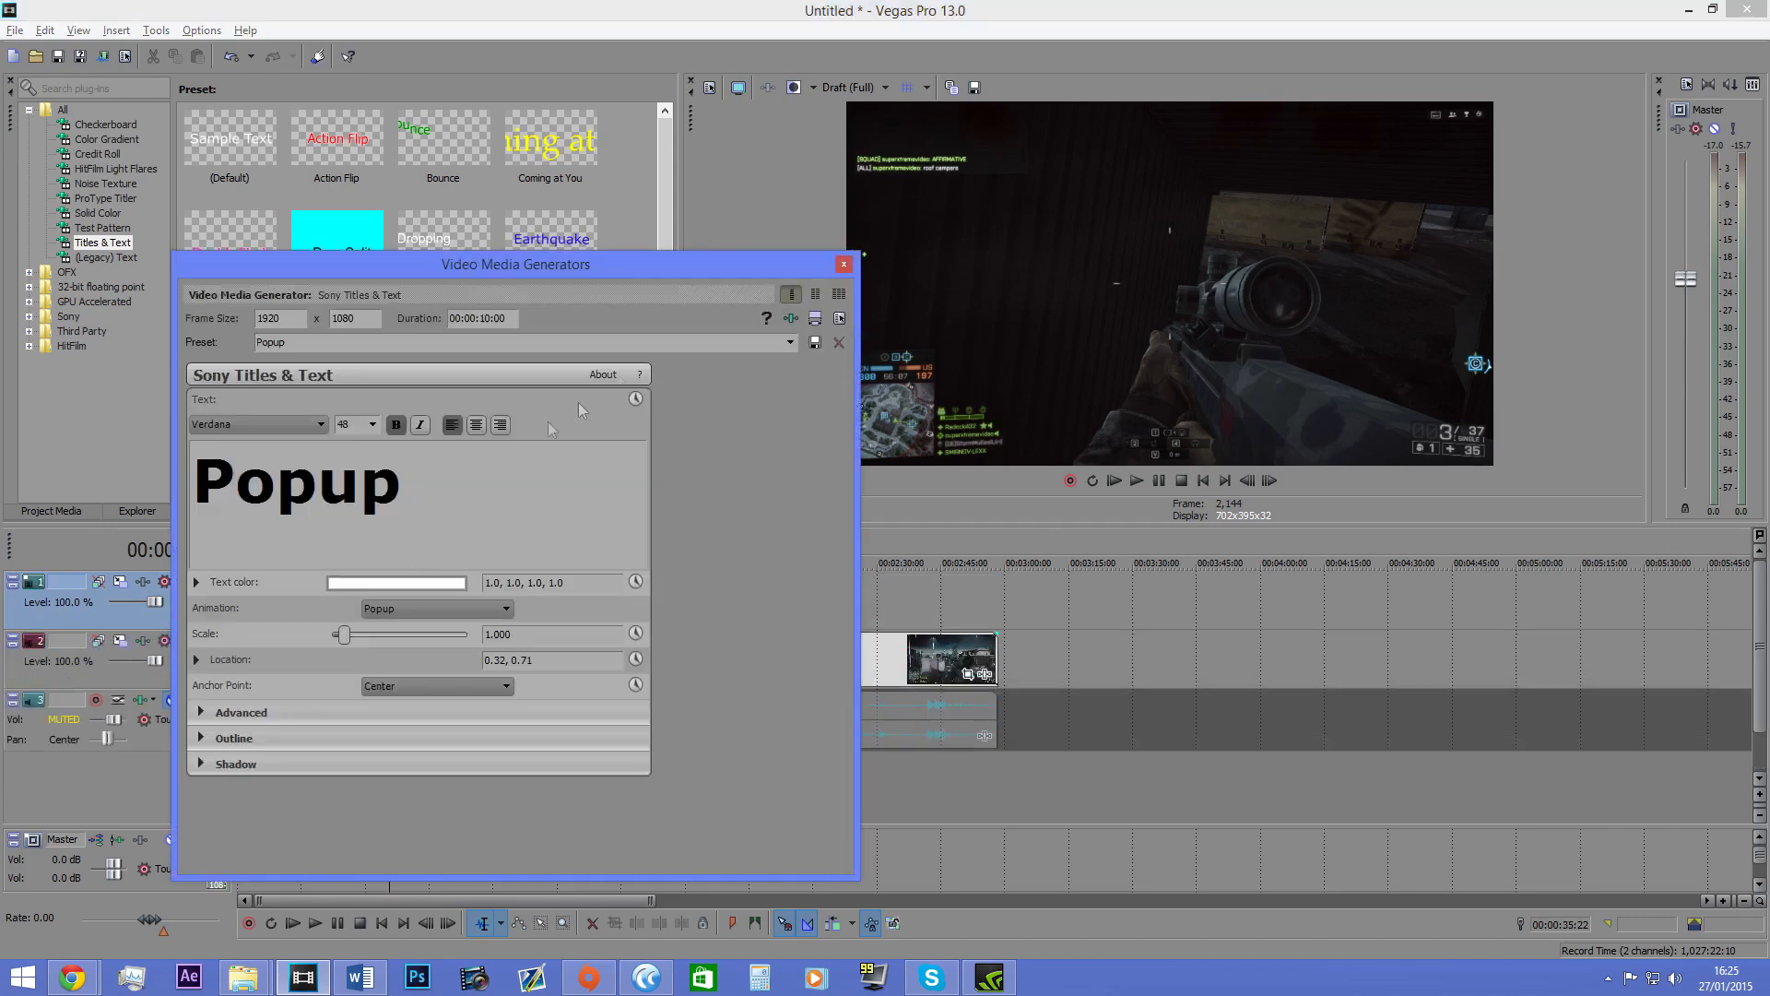
click(843, 265)
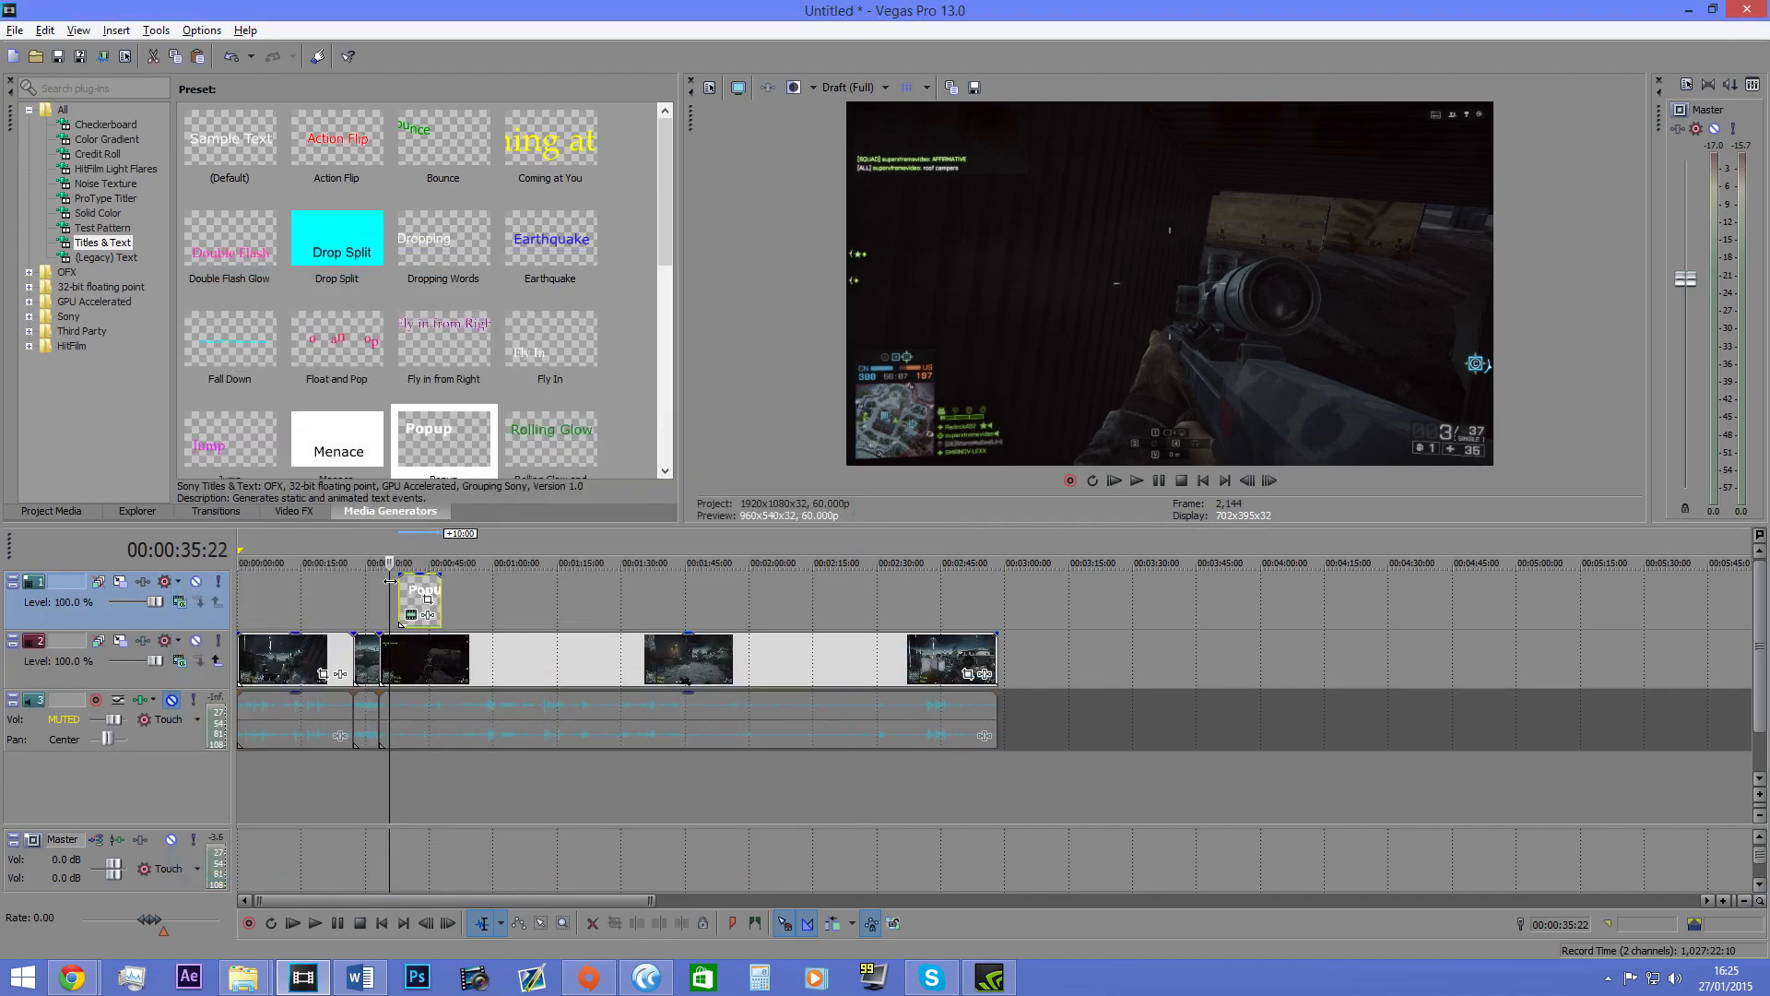
Step: Preview the Popup title over the gameplay from 00:00:37:25 and delete it from the timeline
click(391, 581)
click(412, 581)
click(1136, 481)
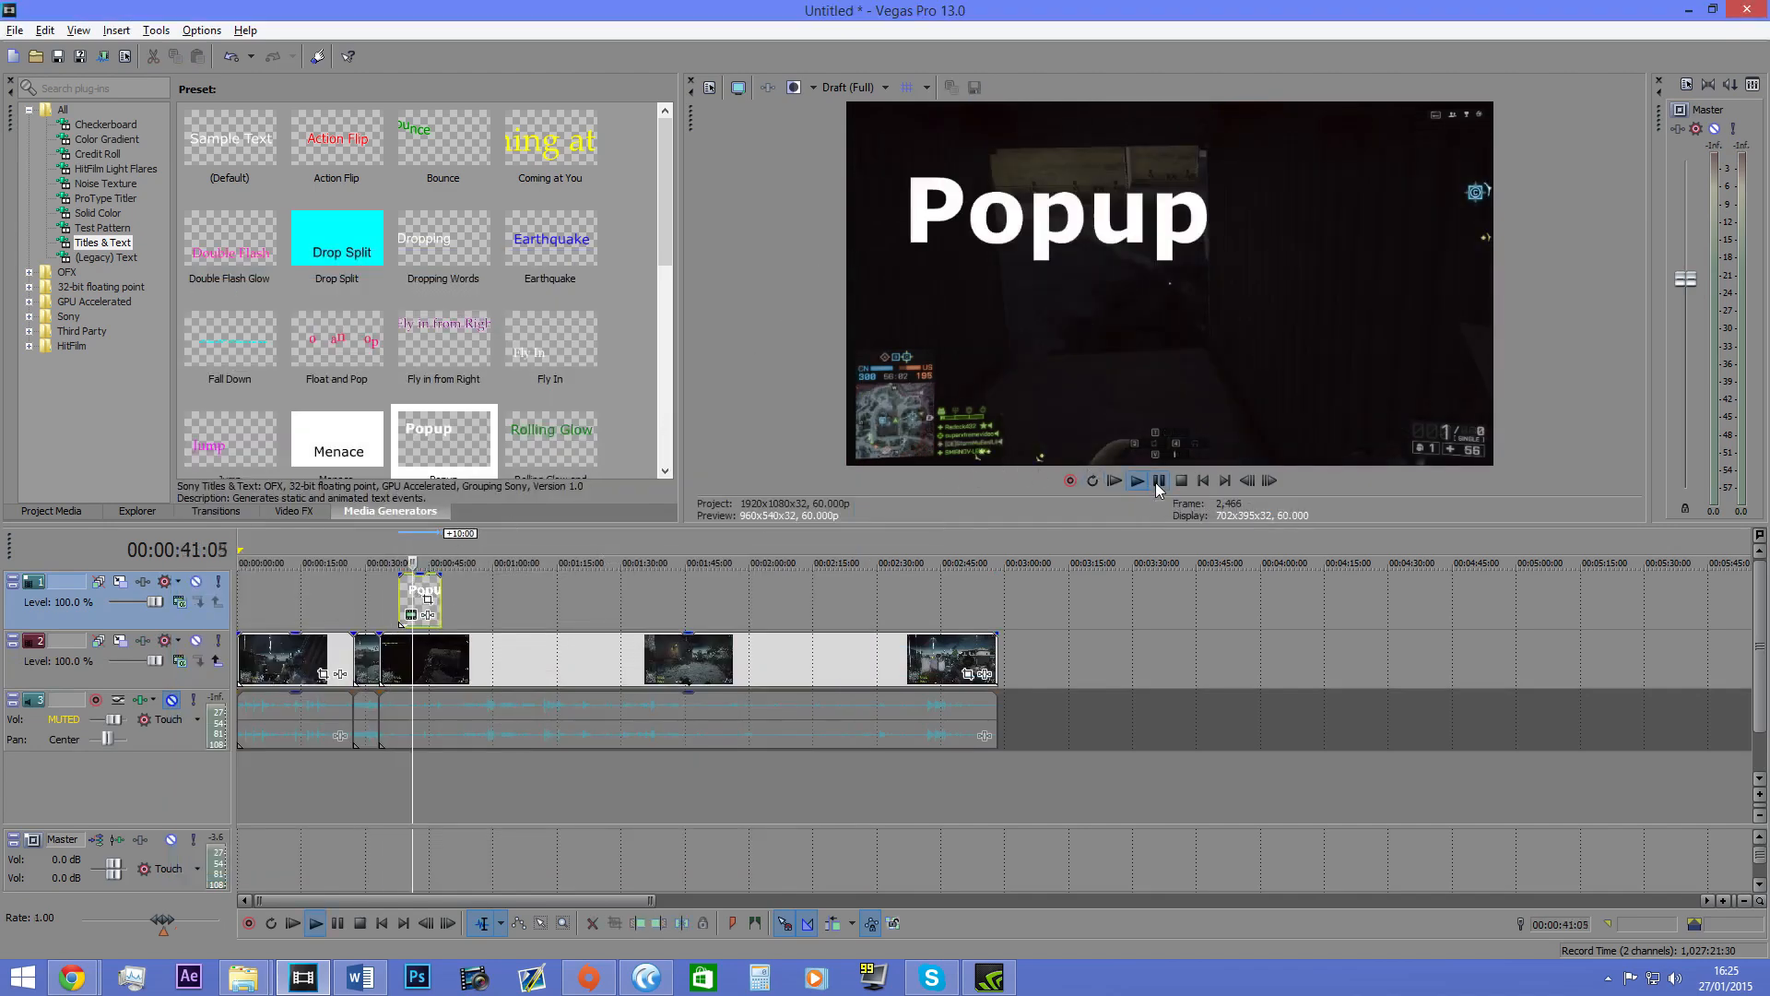
click(1159, 480)
scroll(800, 592, up, 4)
click(887, 603)
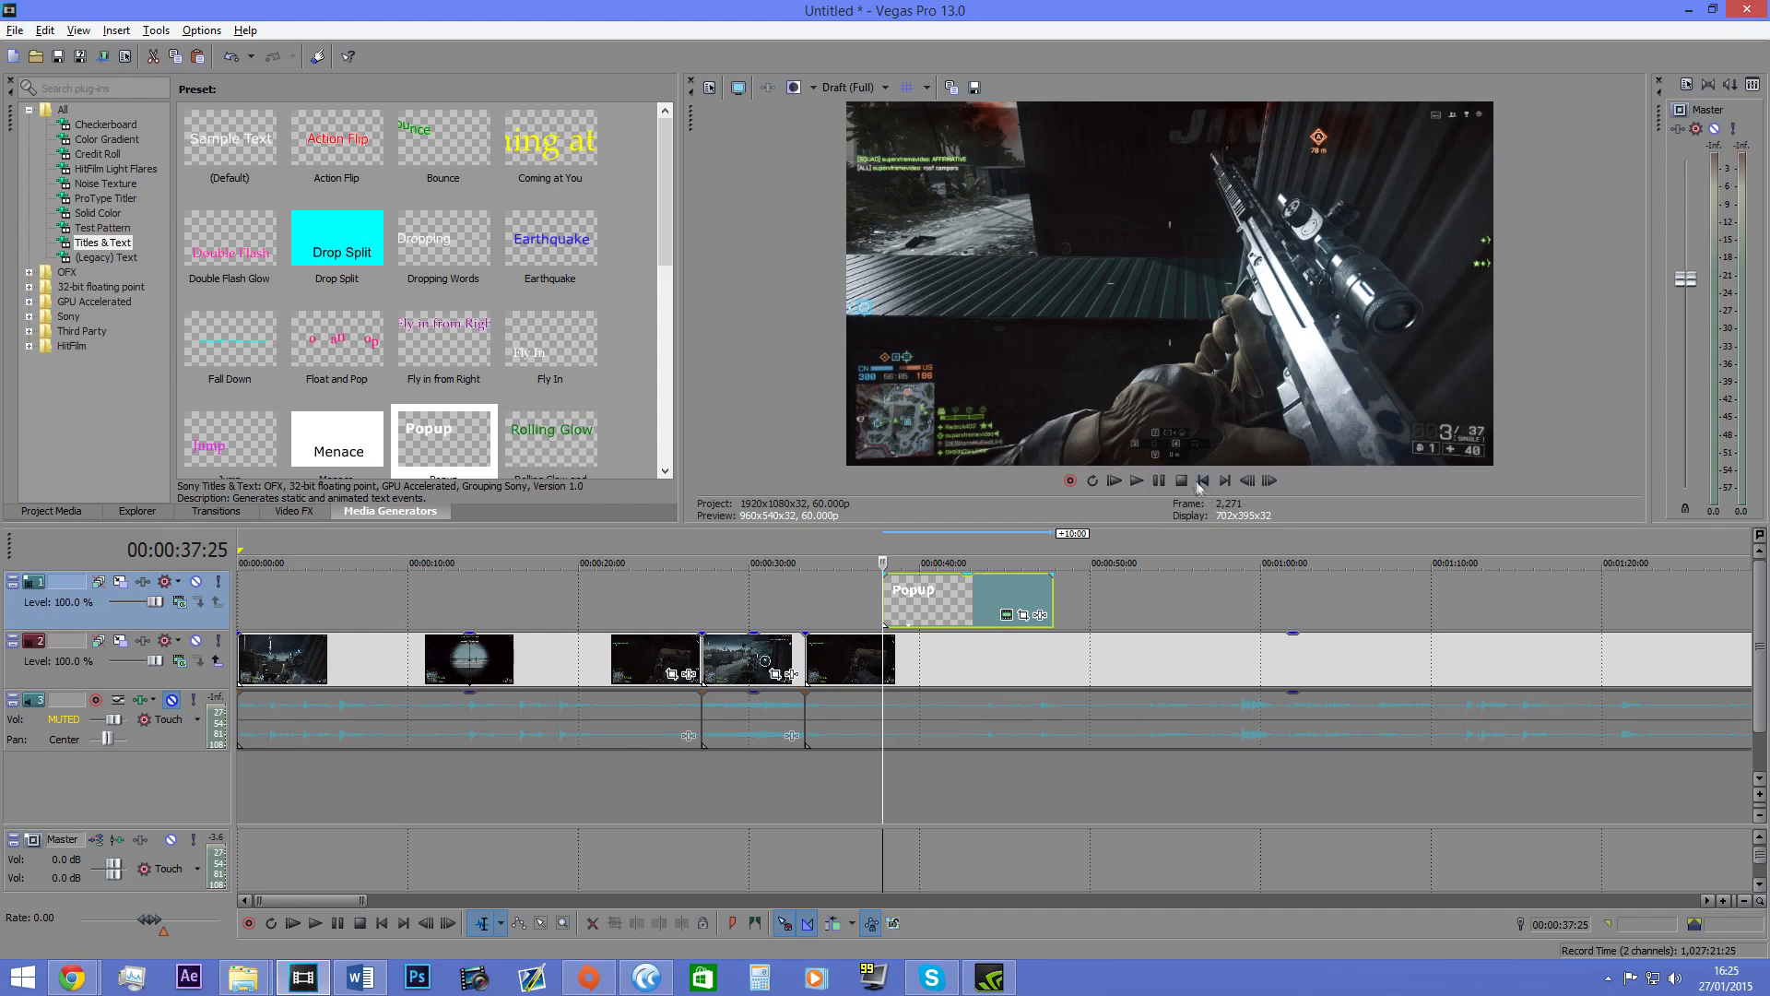
click(1136, 480)
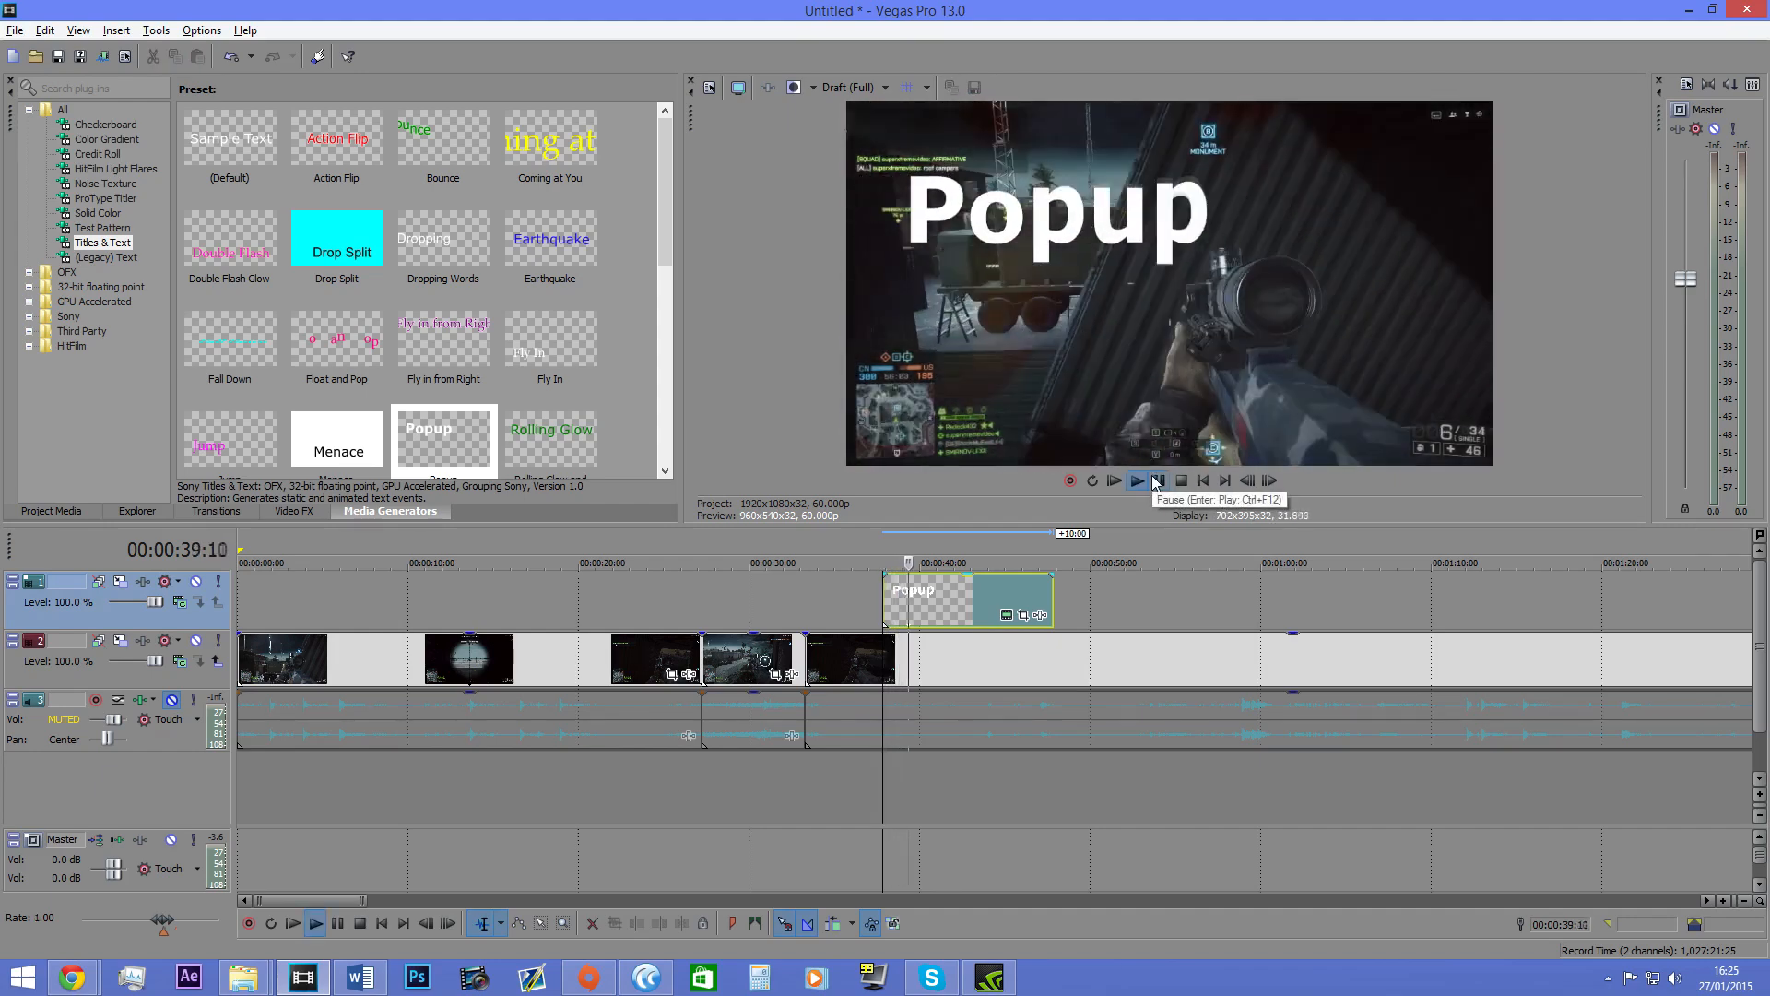
click(1158, 480)
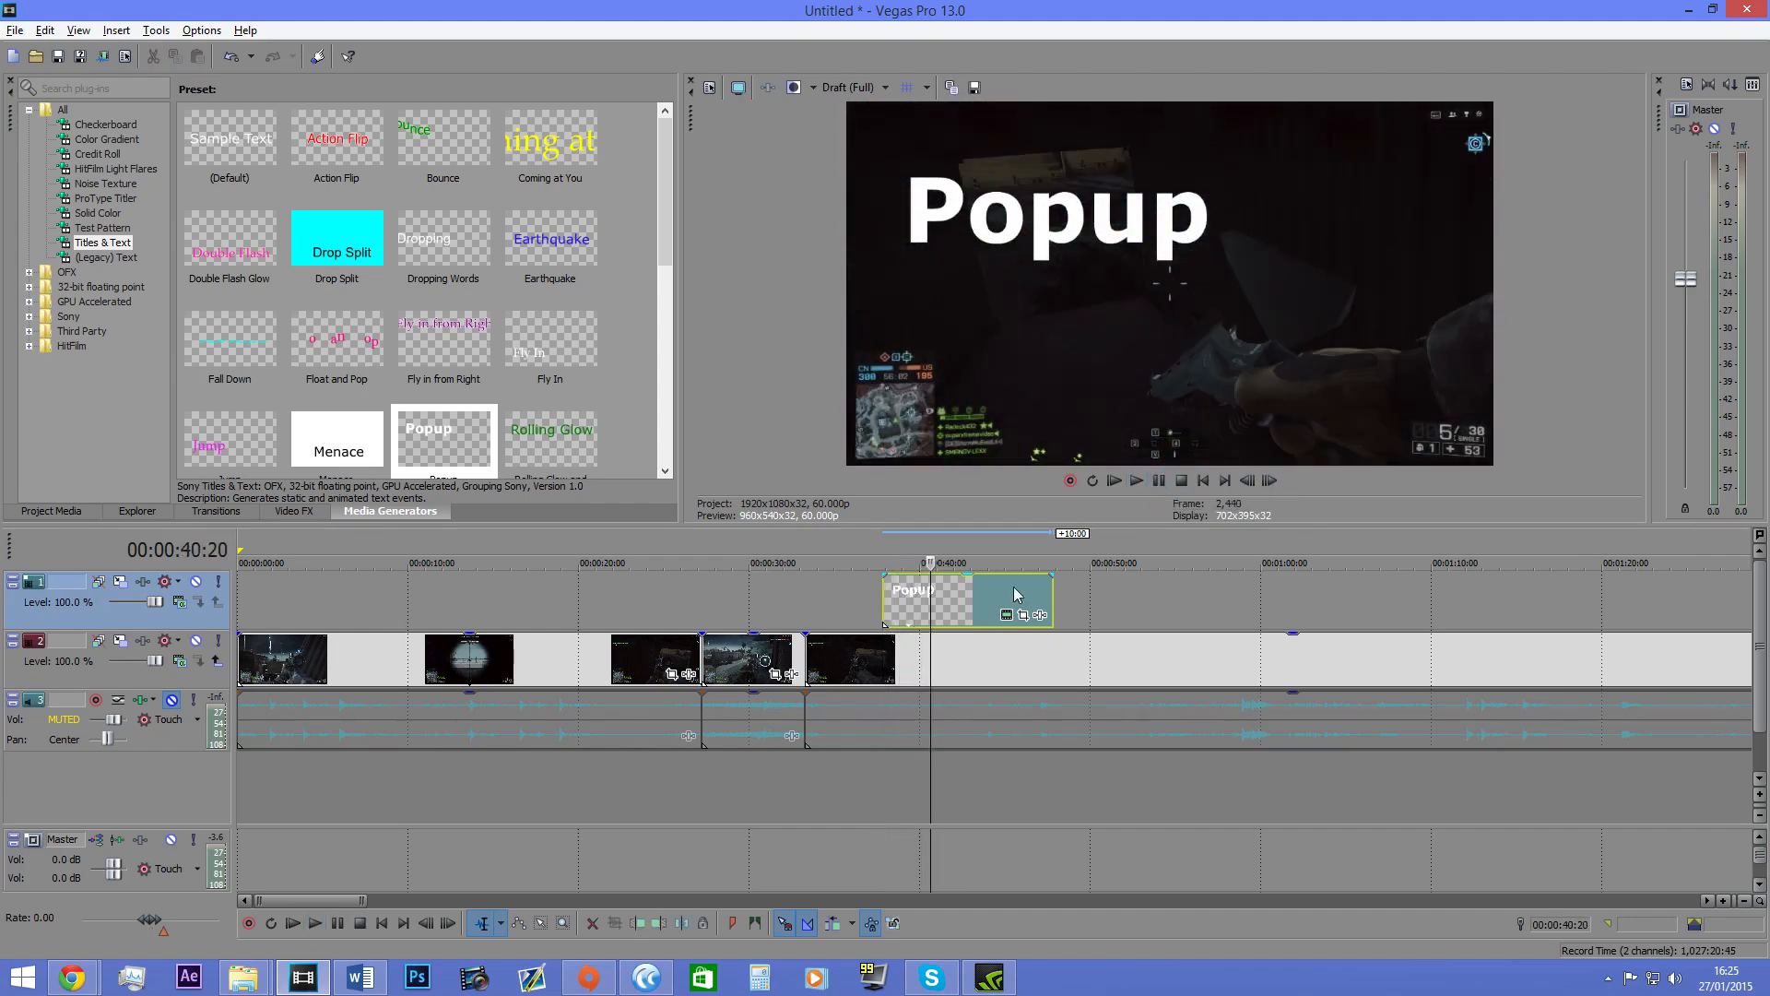
key(Delete)
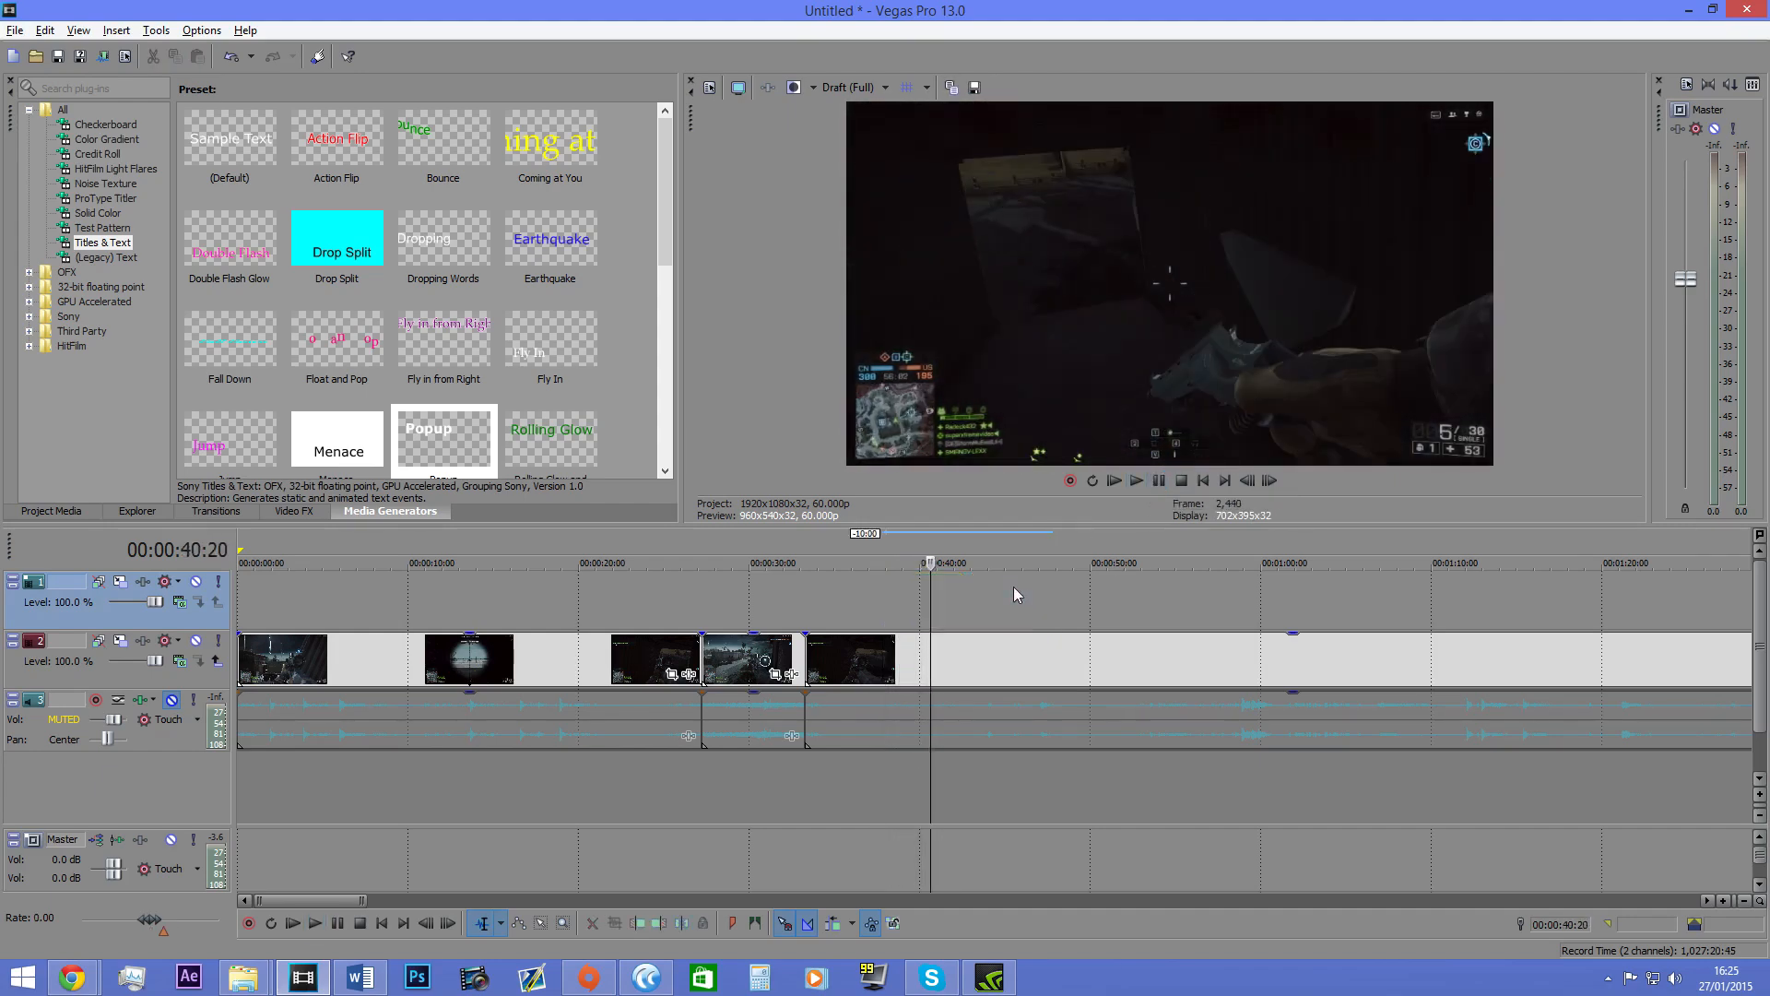
Step: Look through the list of available video effects and return to the text generator presets
click(295, 511)
scroll(124, 343, up, 14)
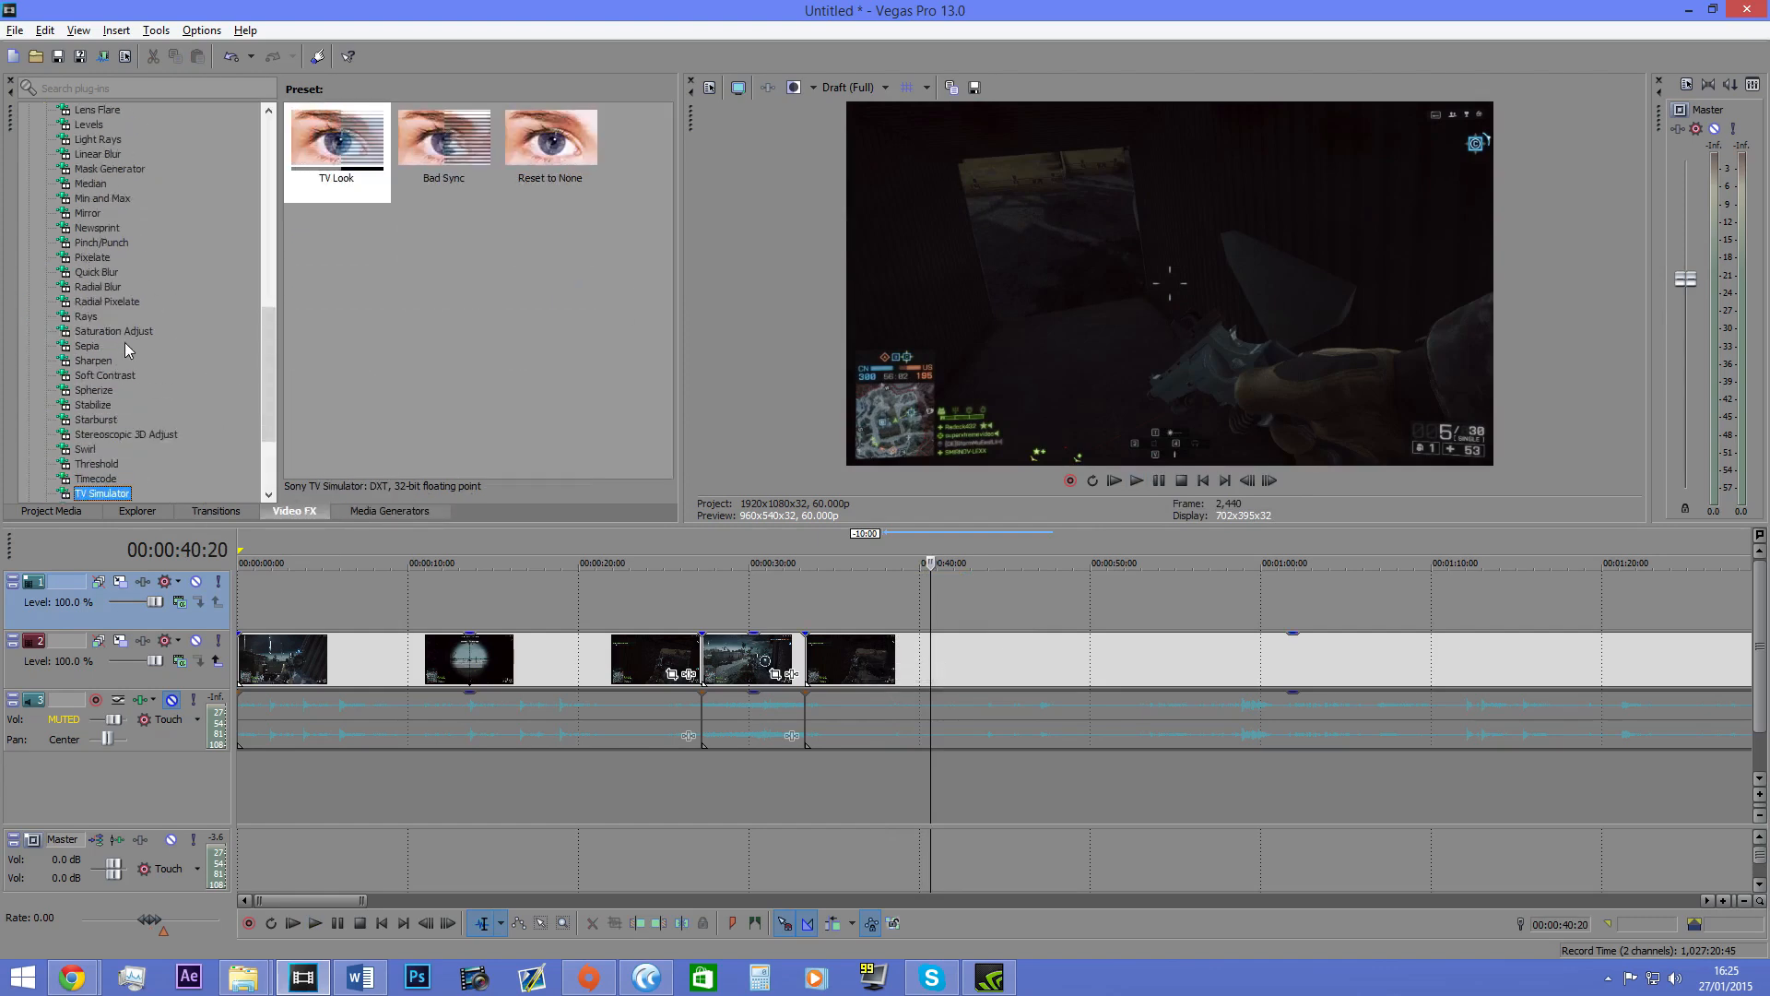
scroll(126, 354, down, 14)
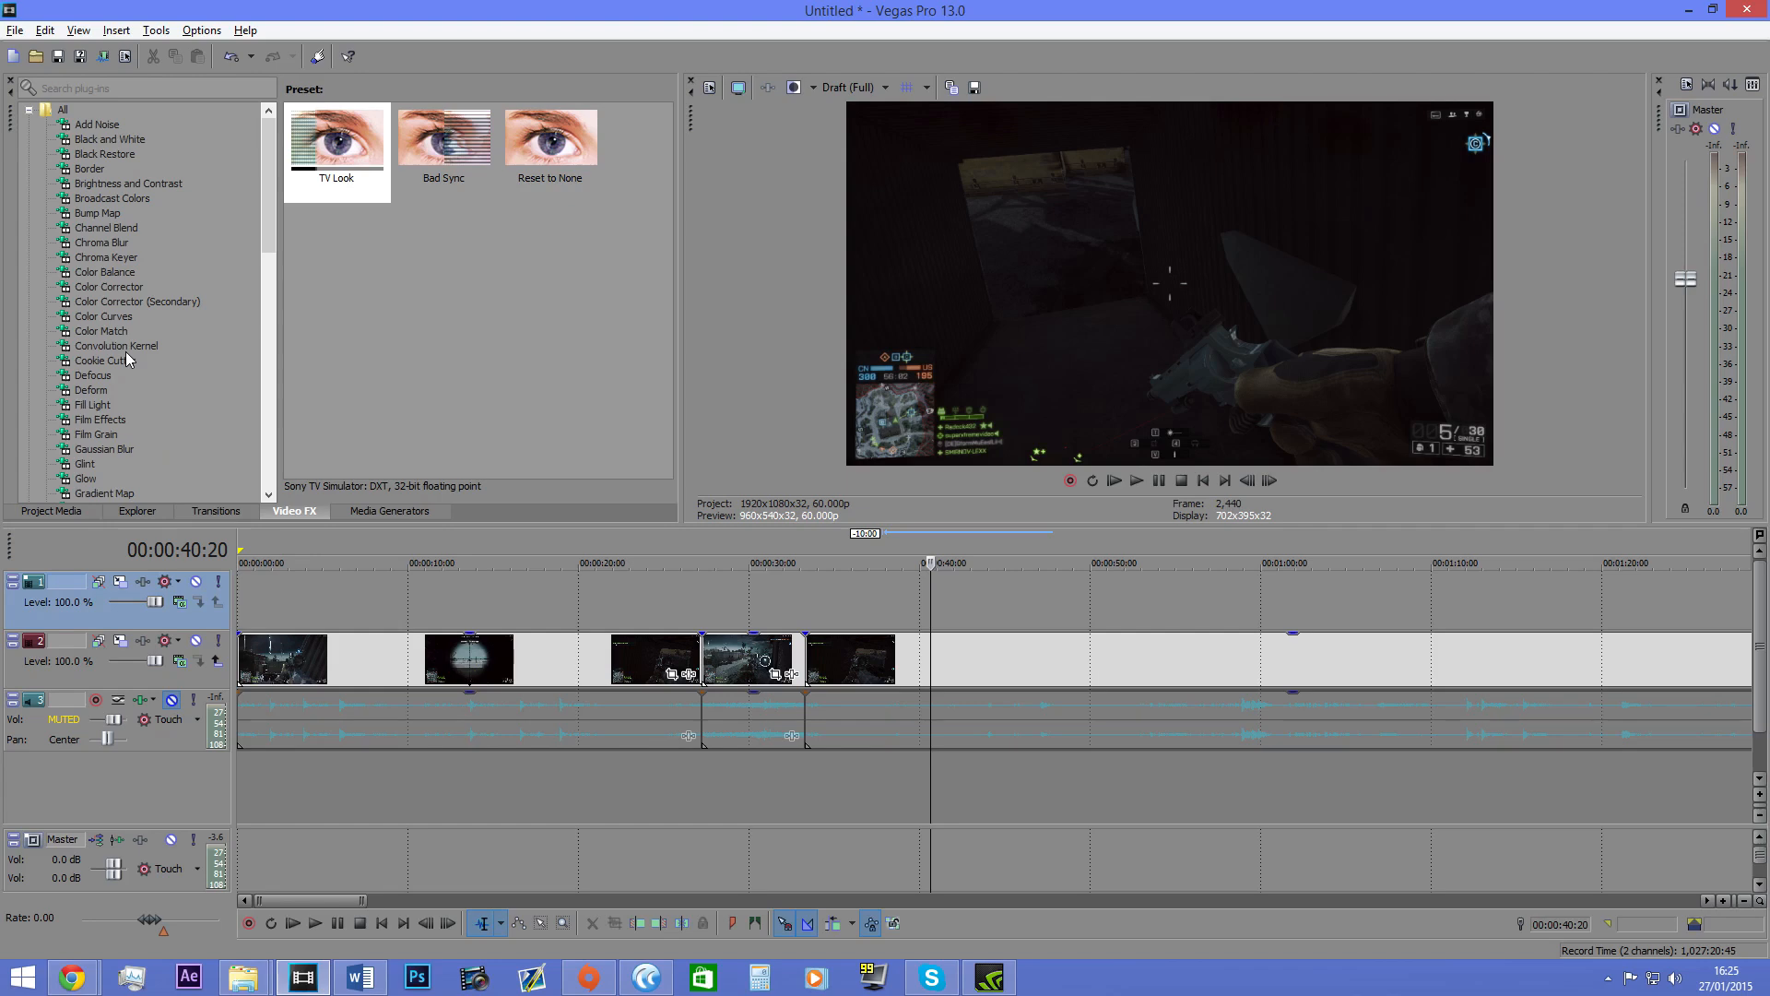
click(365, 510)
scroll(738, 584, down, 5)
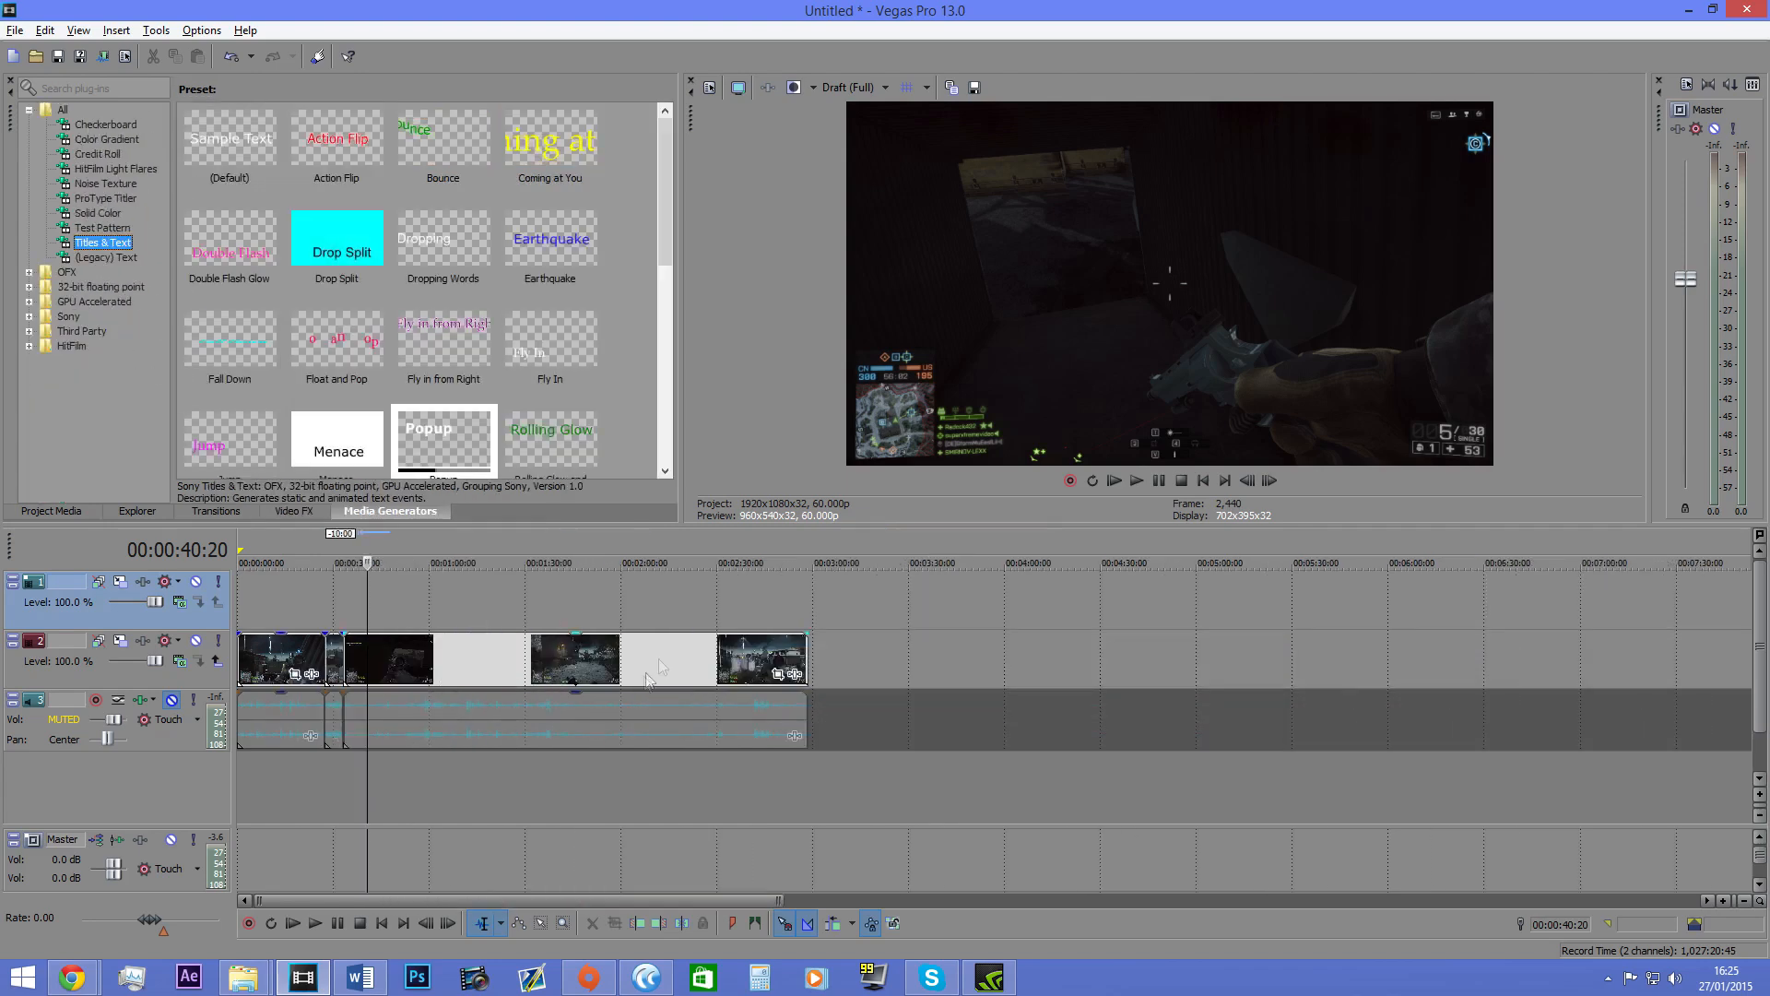
scroll(581, 737, up, 5)
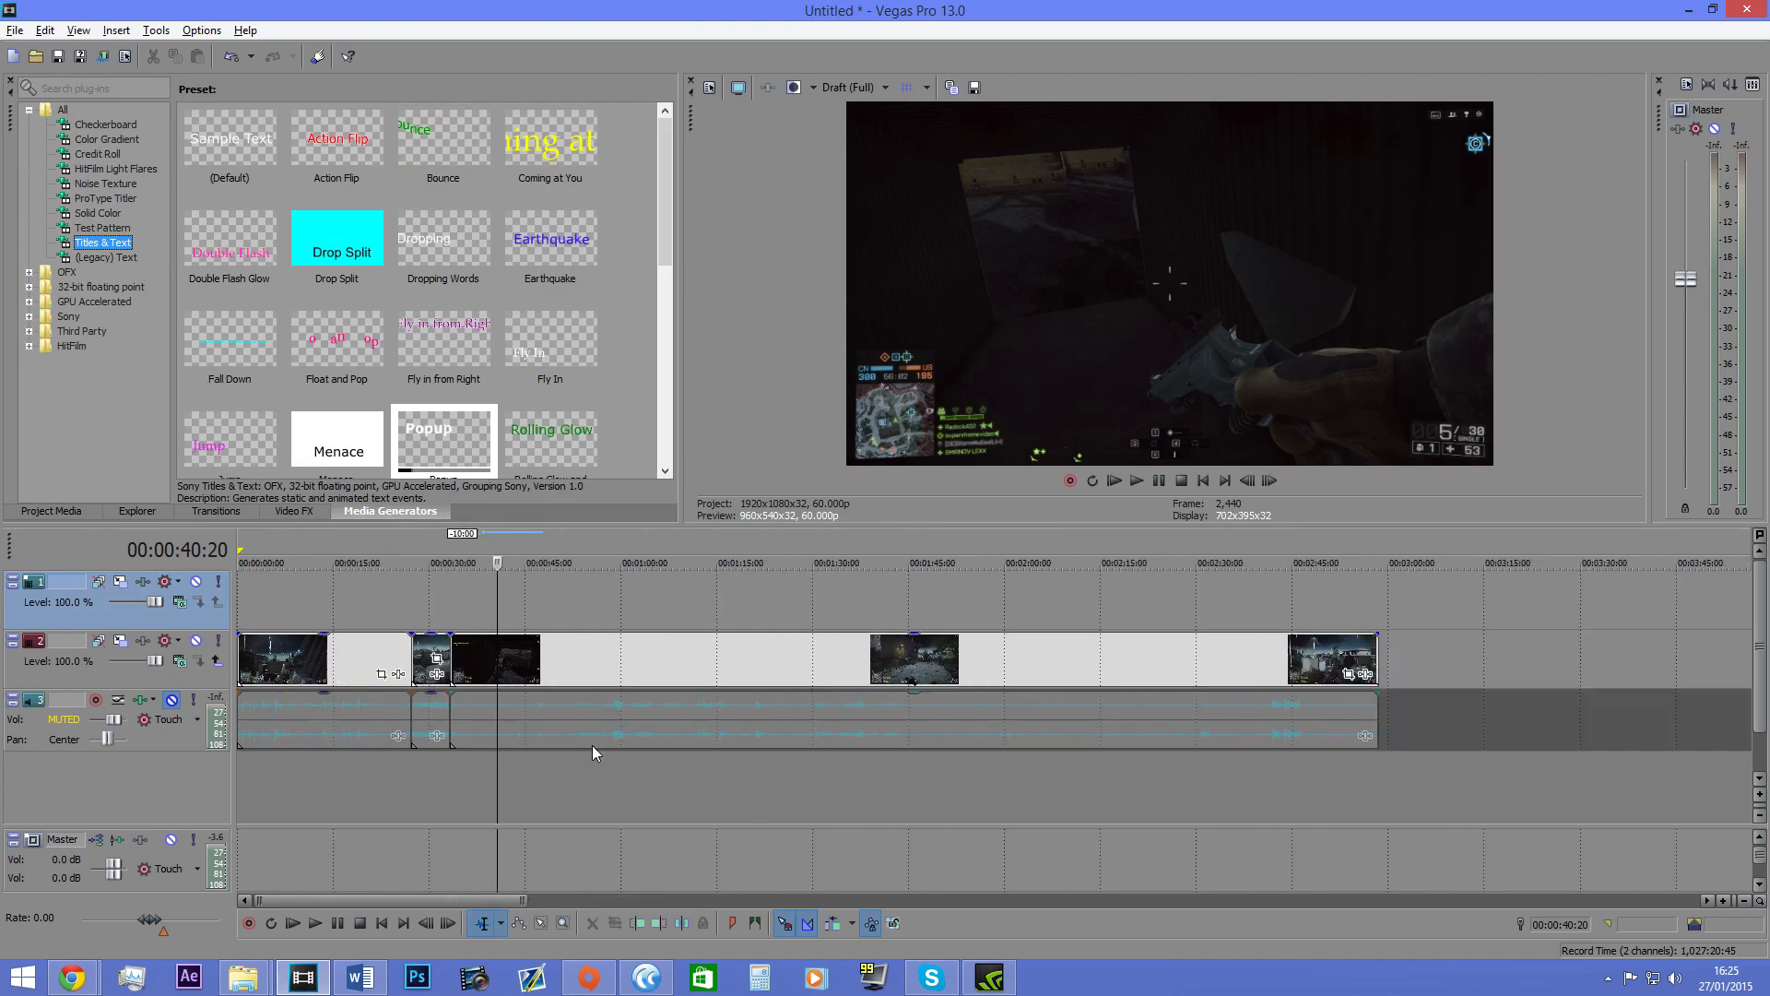
drag(512, 901, 520, 909)
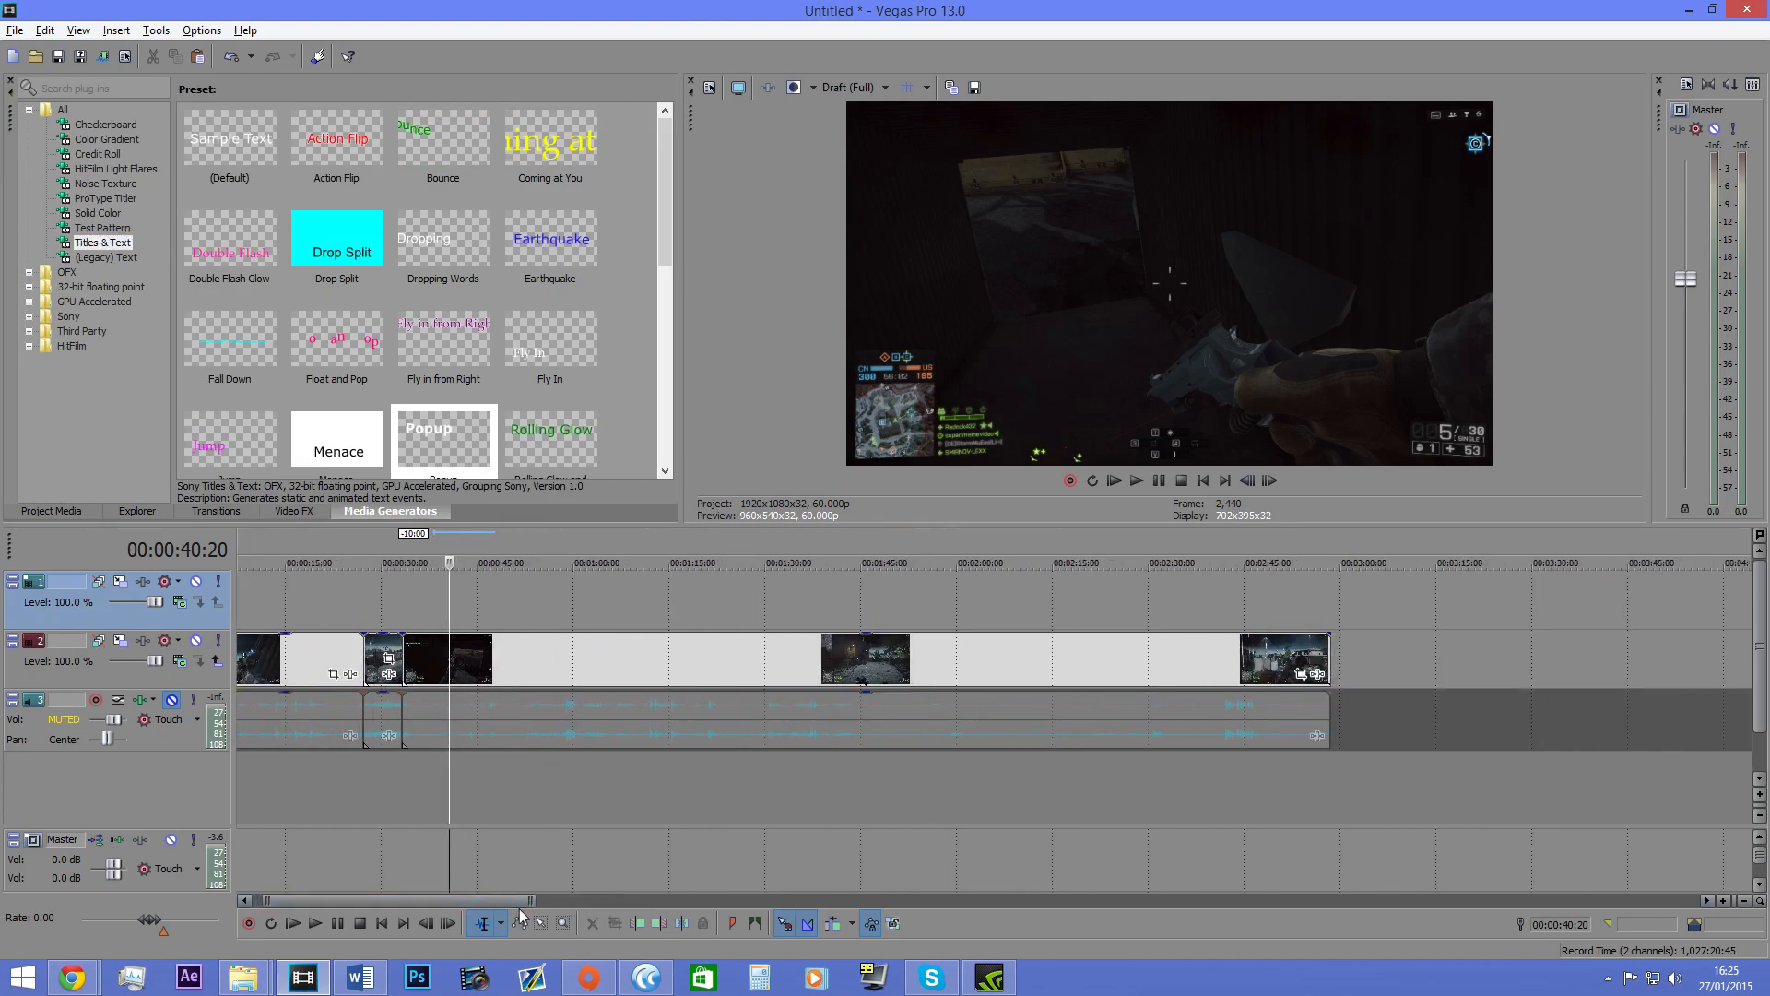
drag(292, 900, 210, 907)
scroll(367, 679, down, 1)
scroll(368, 679, up, 2)
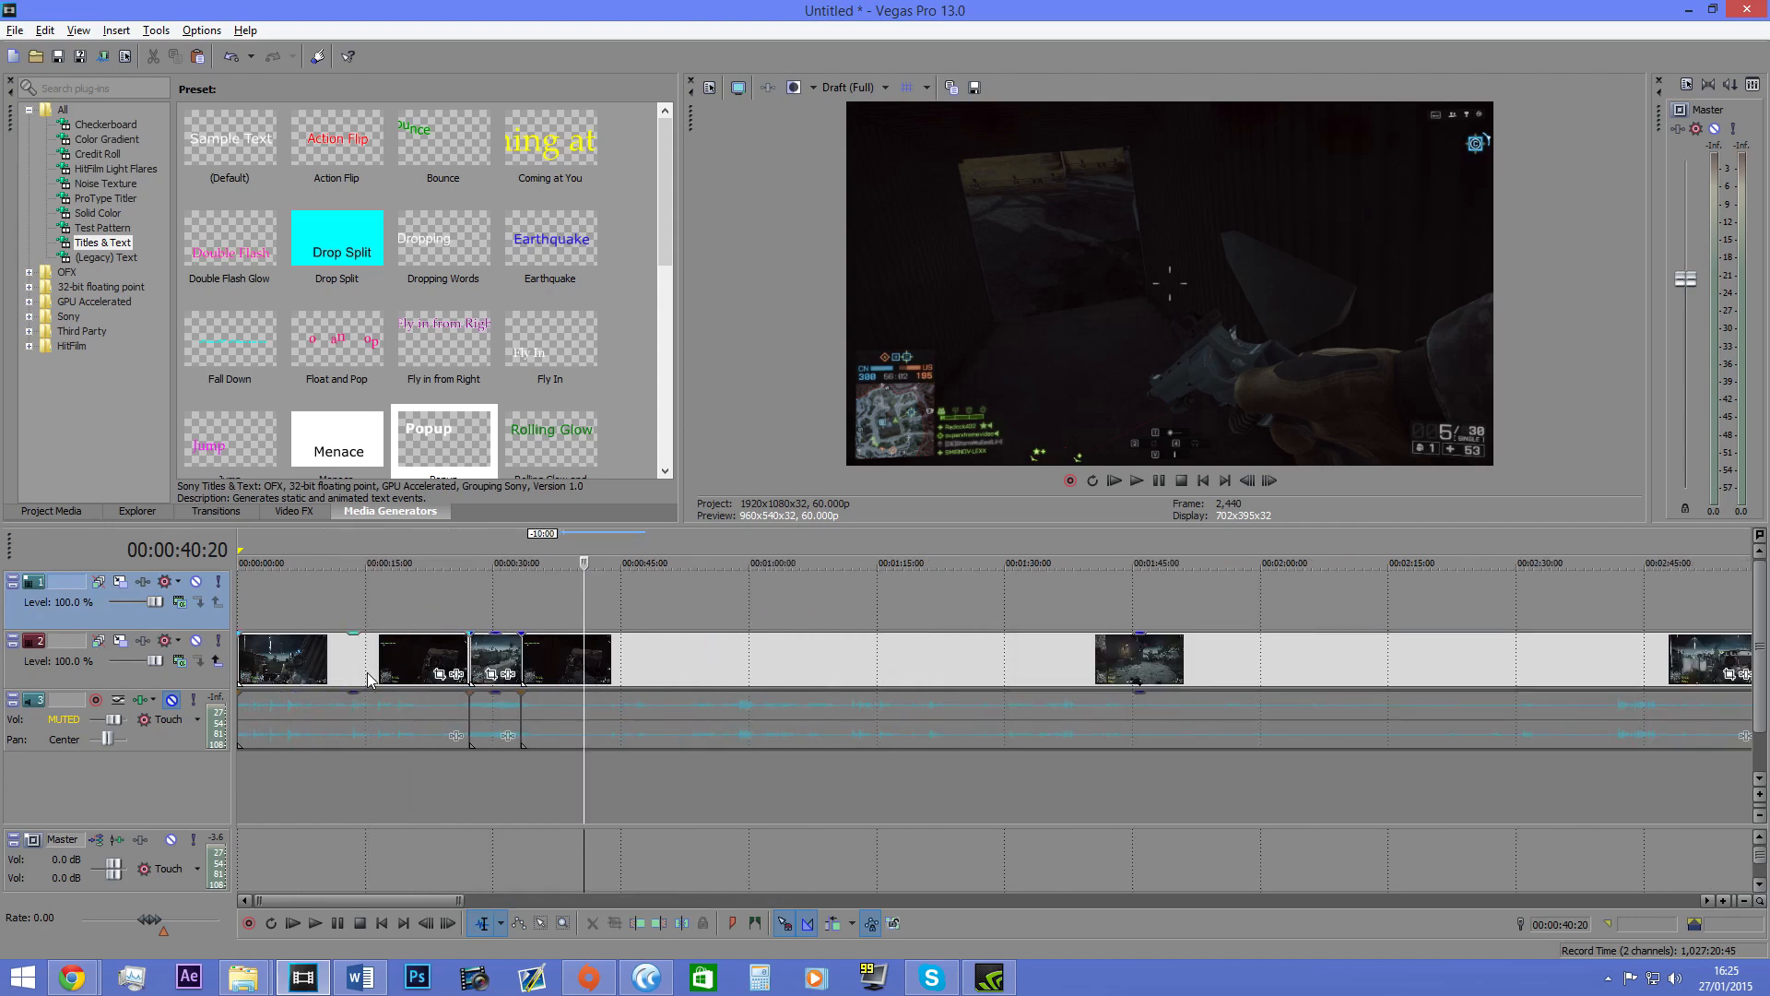
scroll(367, 679, down, 1)
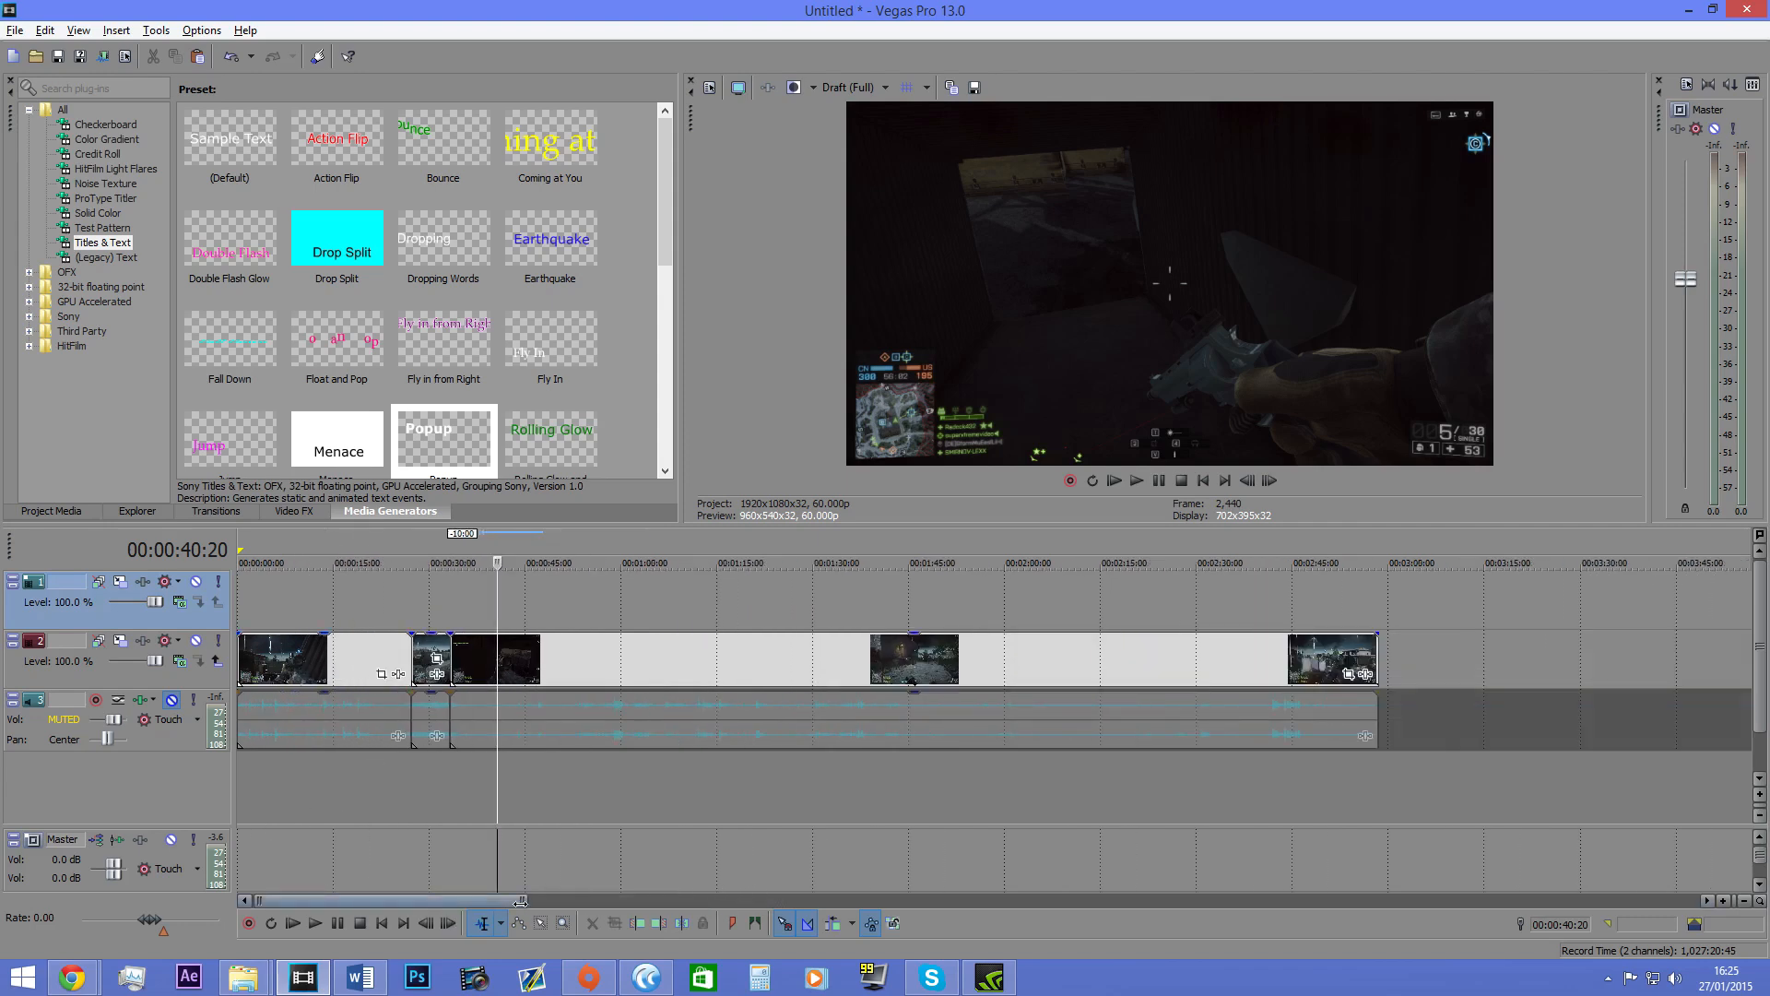
drag(521, 900, 1037, 902)
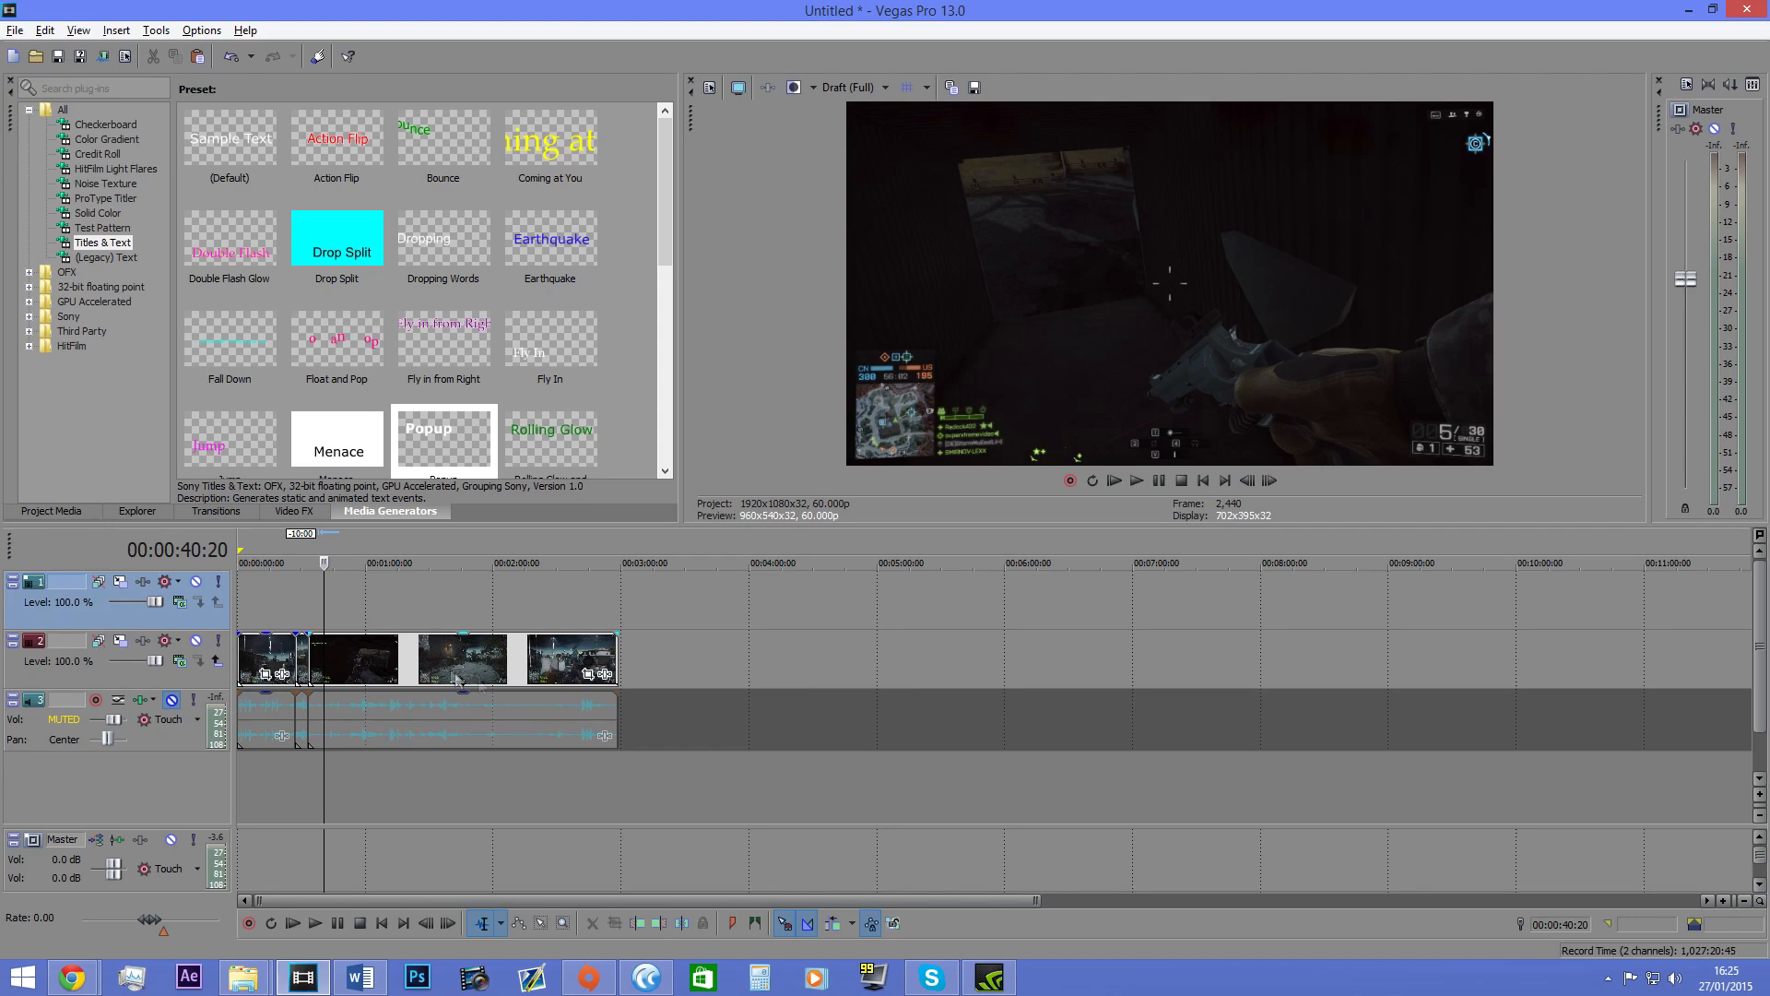
Step: Split the long gameplay clip a little after the one-minute mark and delete everything after the cut
click(396, 645)
key(s)
click(508, 668)
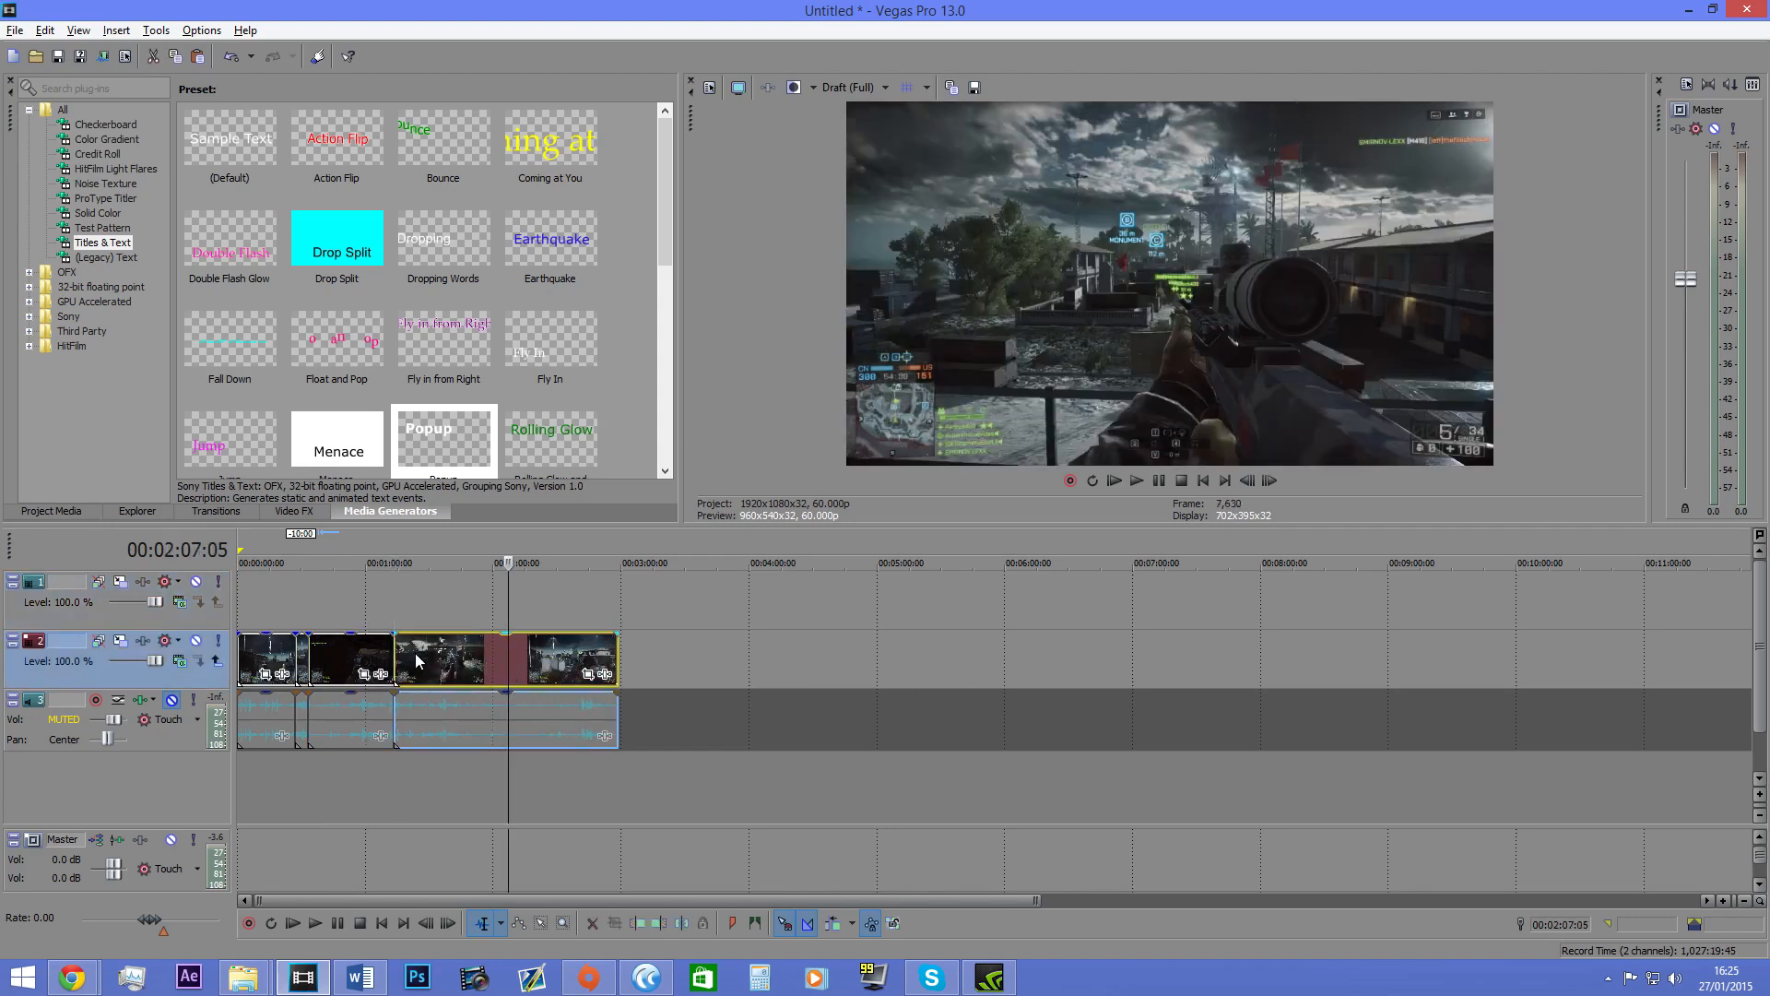
key(Delete)
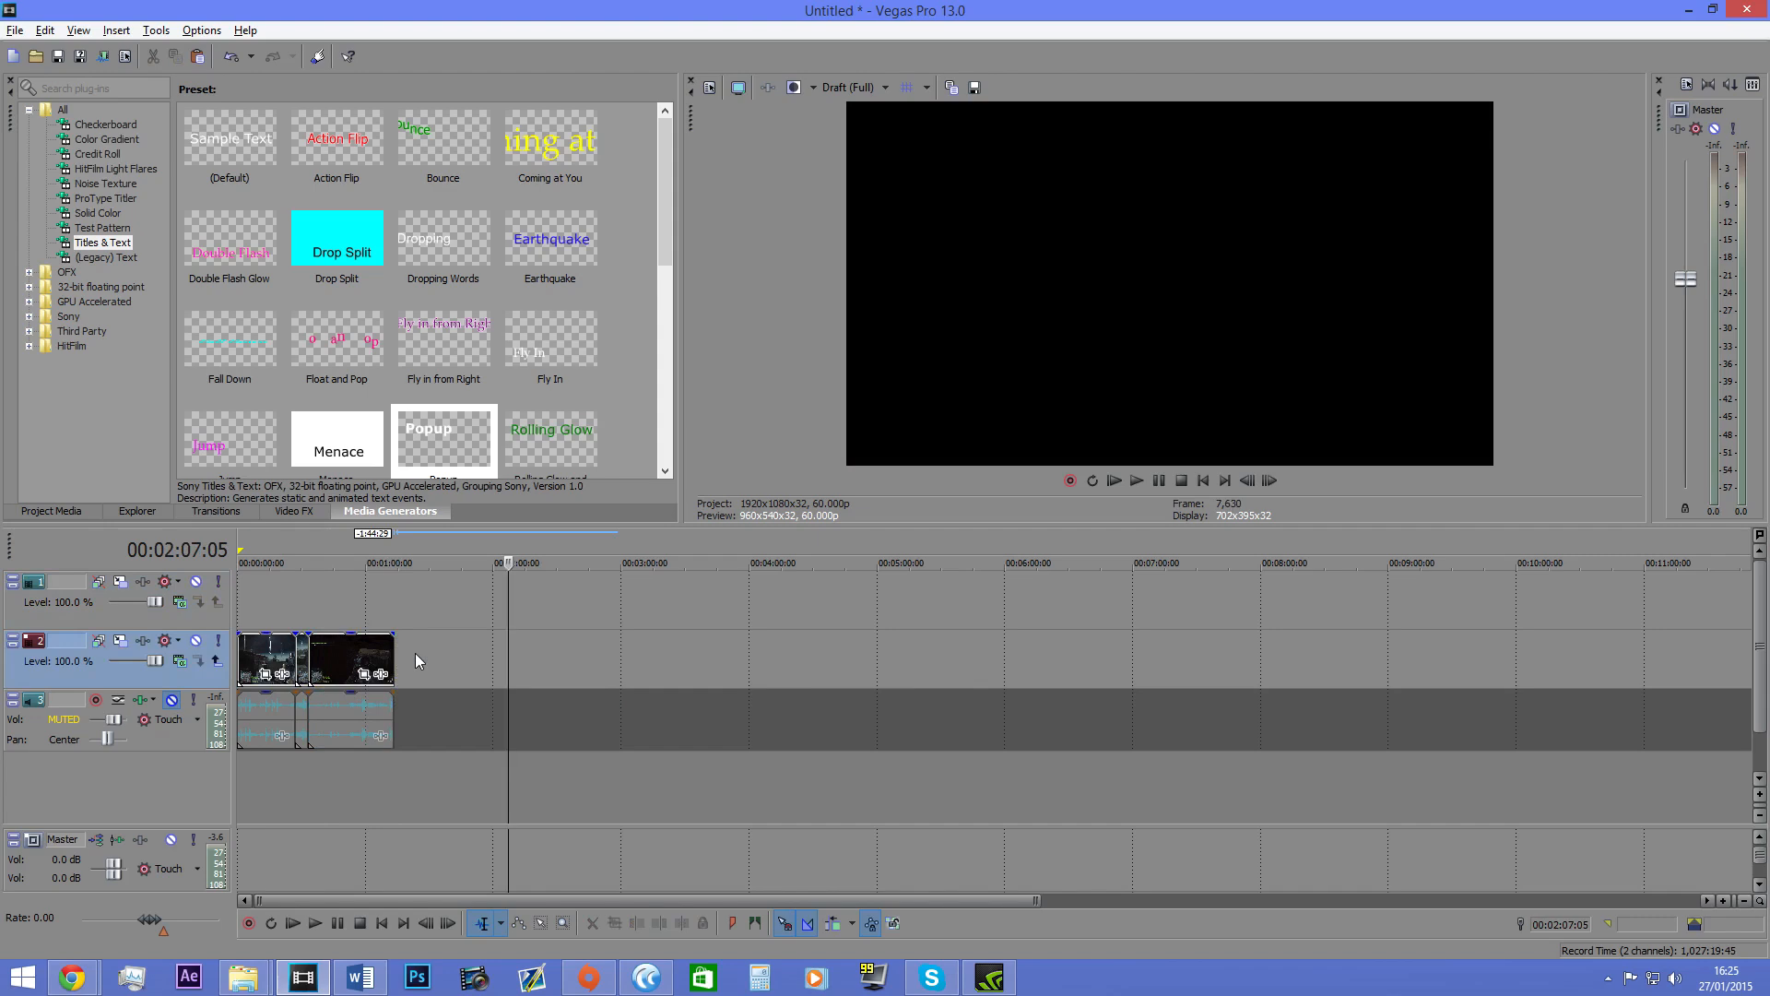
Step: Undo the split, the deletion, the added title track and the earlier clip edits, and redo the clip edits without the title track
key(ctrl+z)
key(ctrl+z)
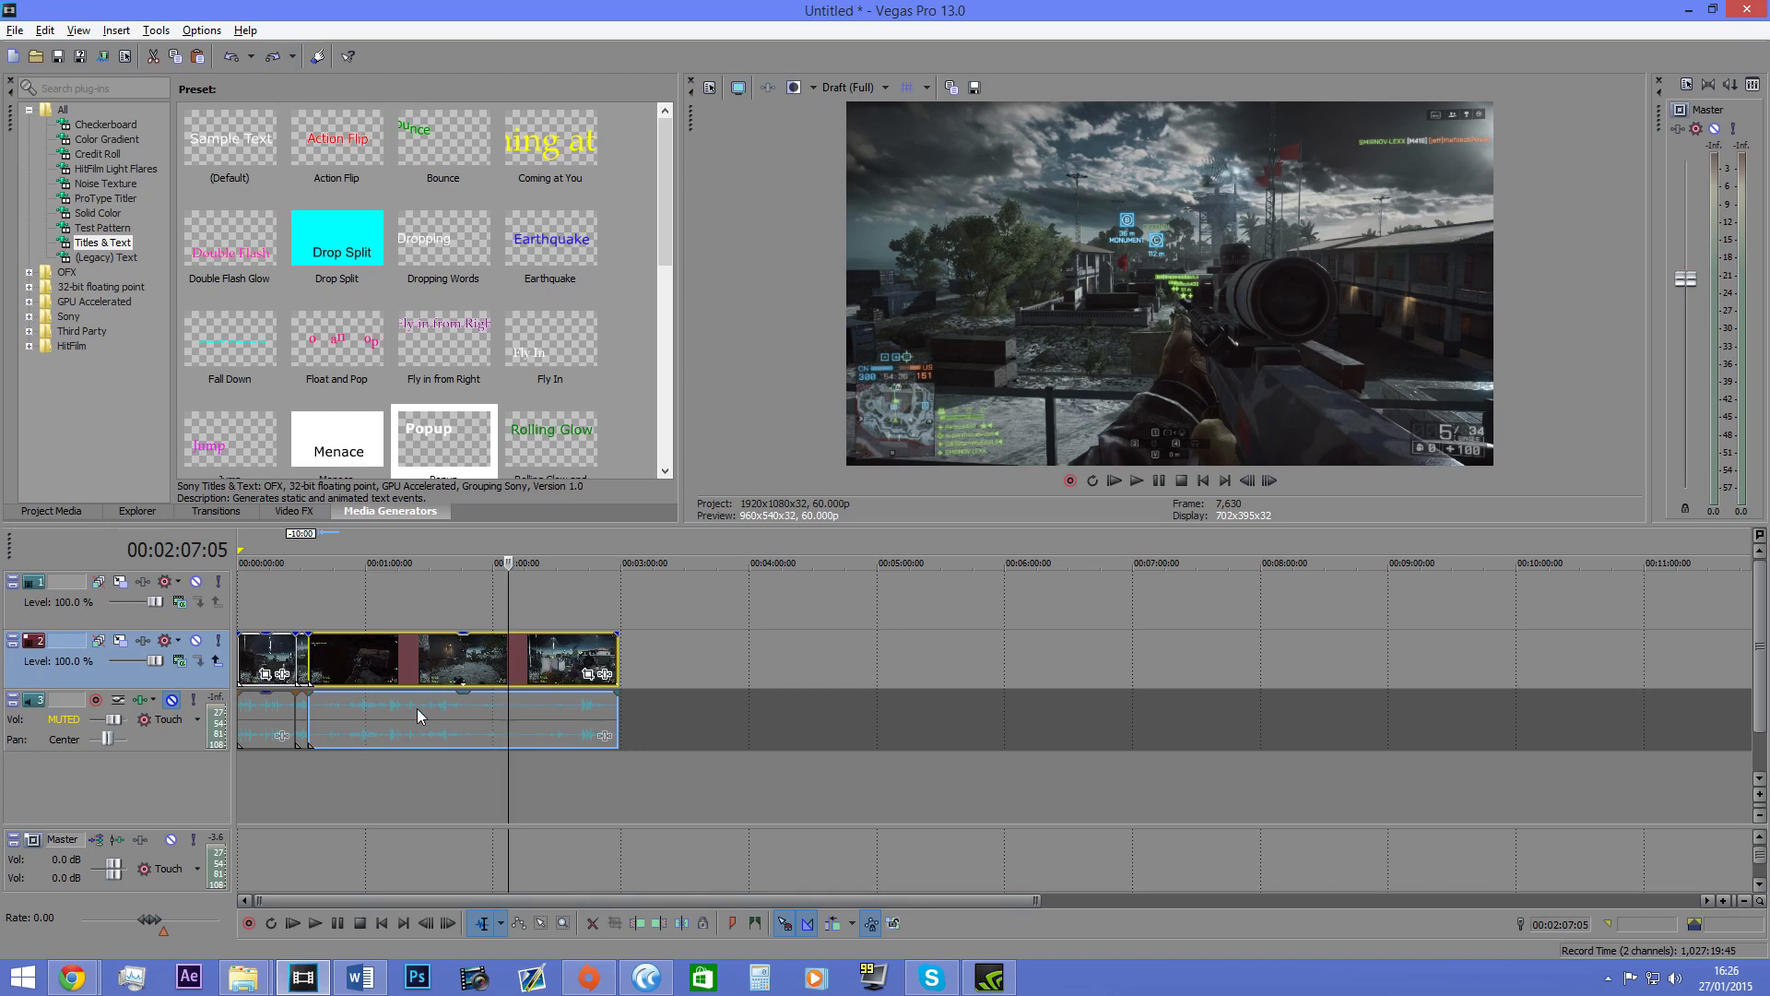
key(ctrl+z)
key(ctrl+z)
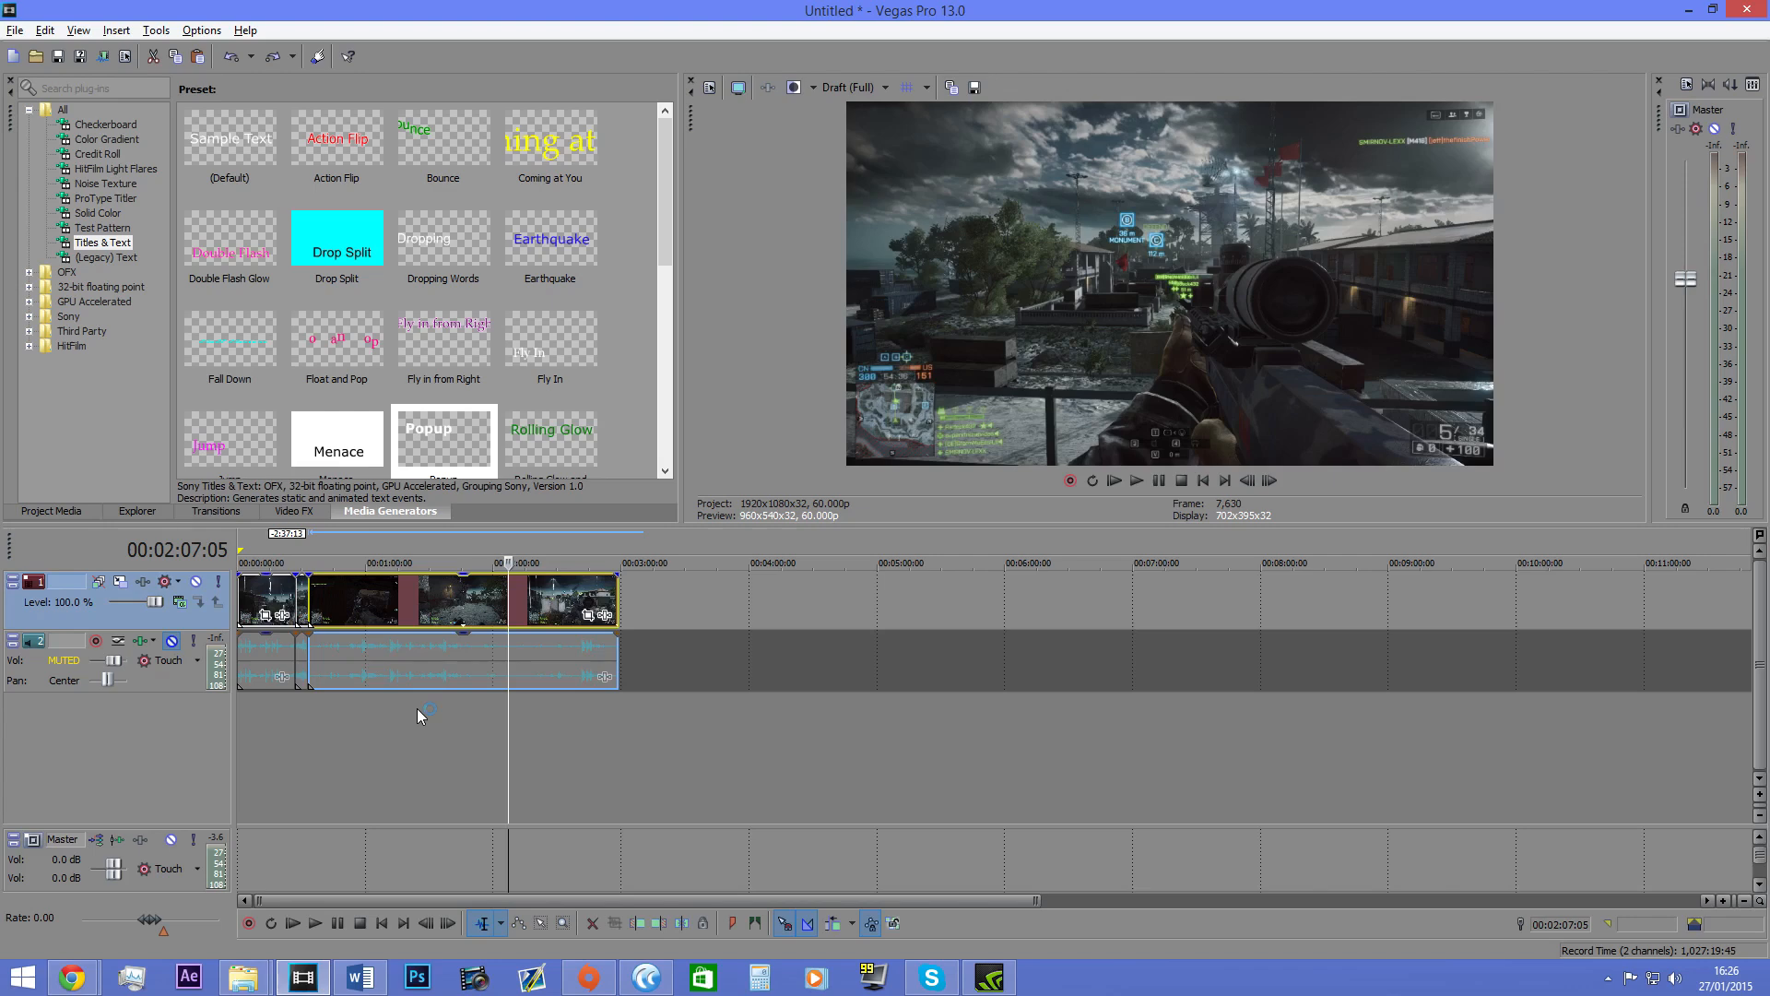
key(ctrl+z)
key(ctrl+z)
key(ctrl+z)
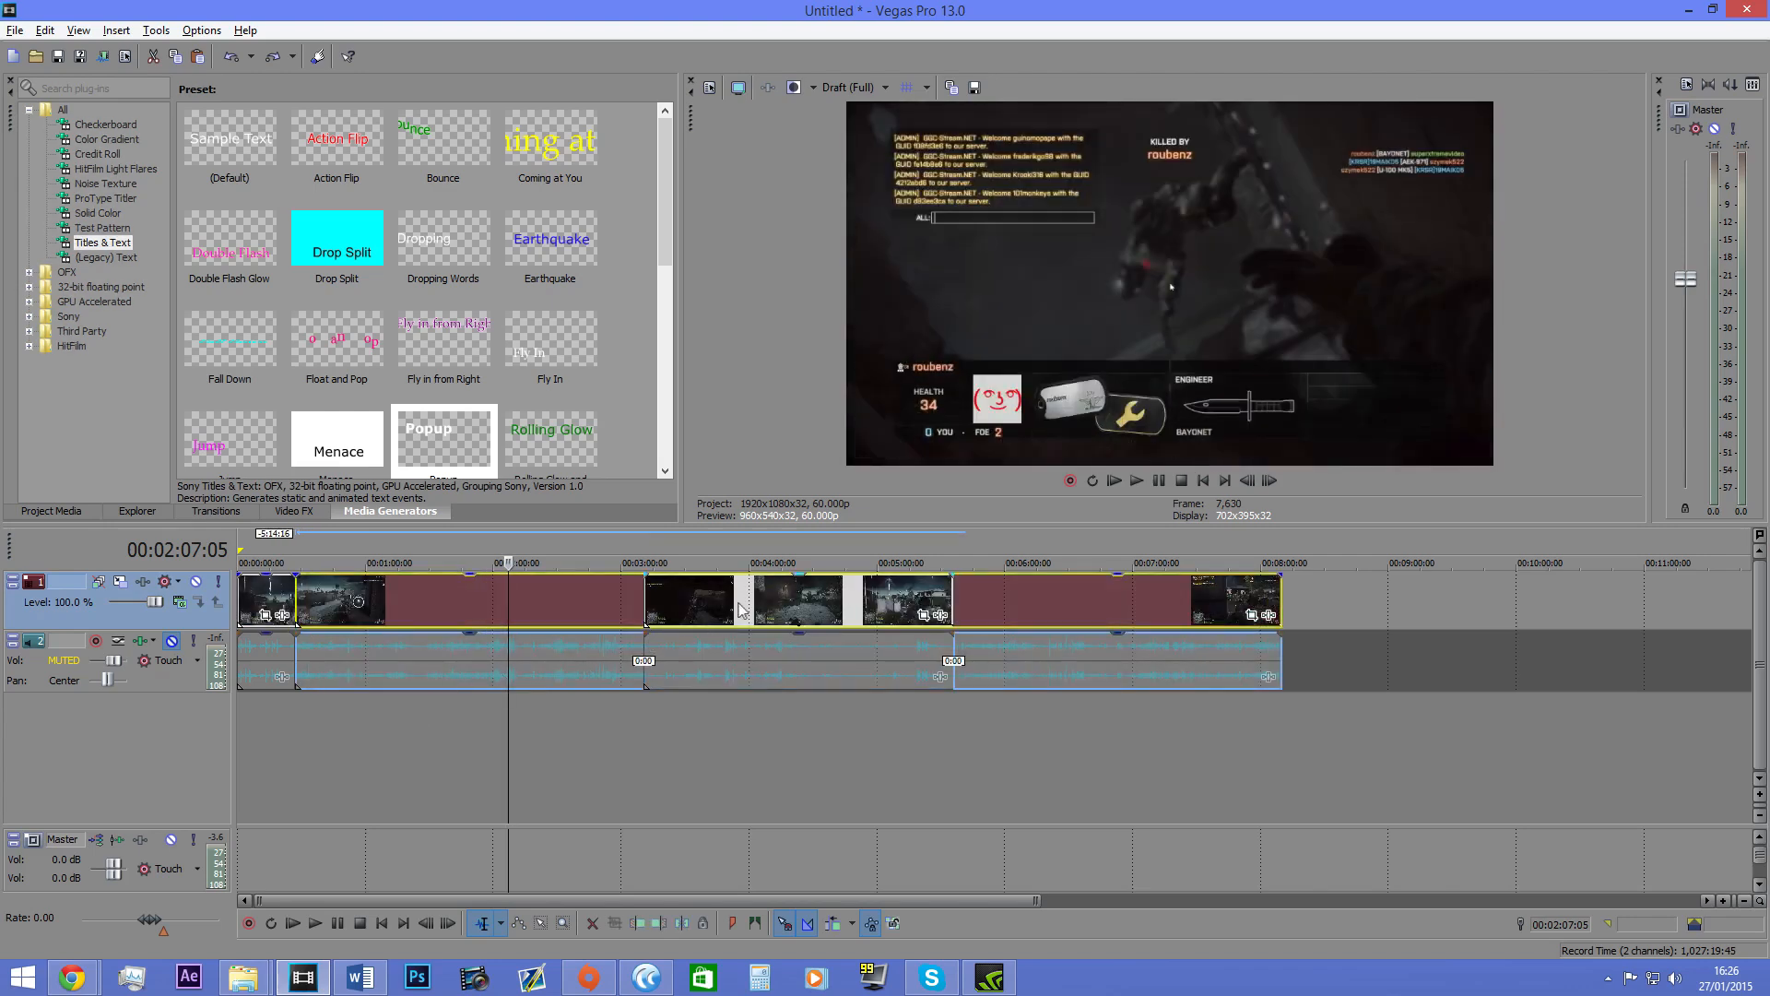
click(273, 65)
click(273, 64)
click(272, 65)
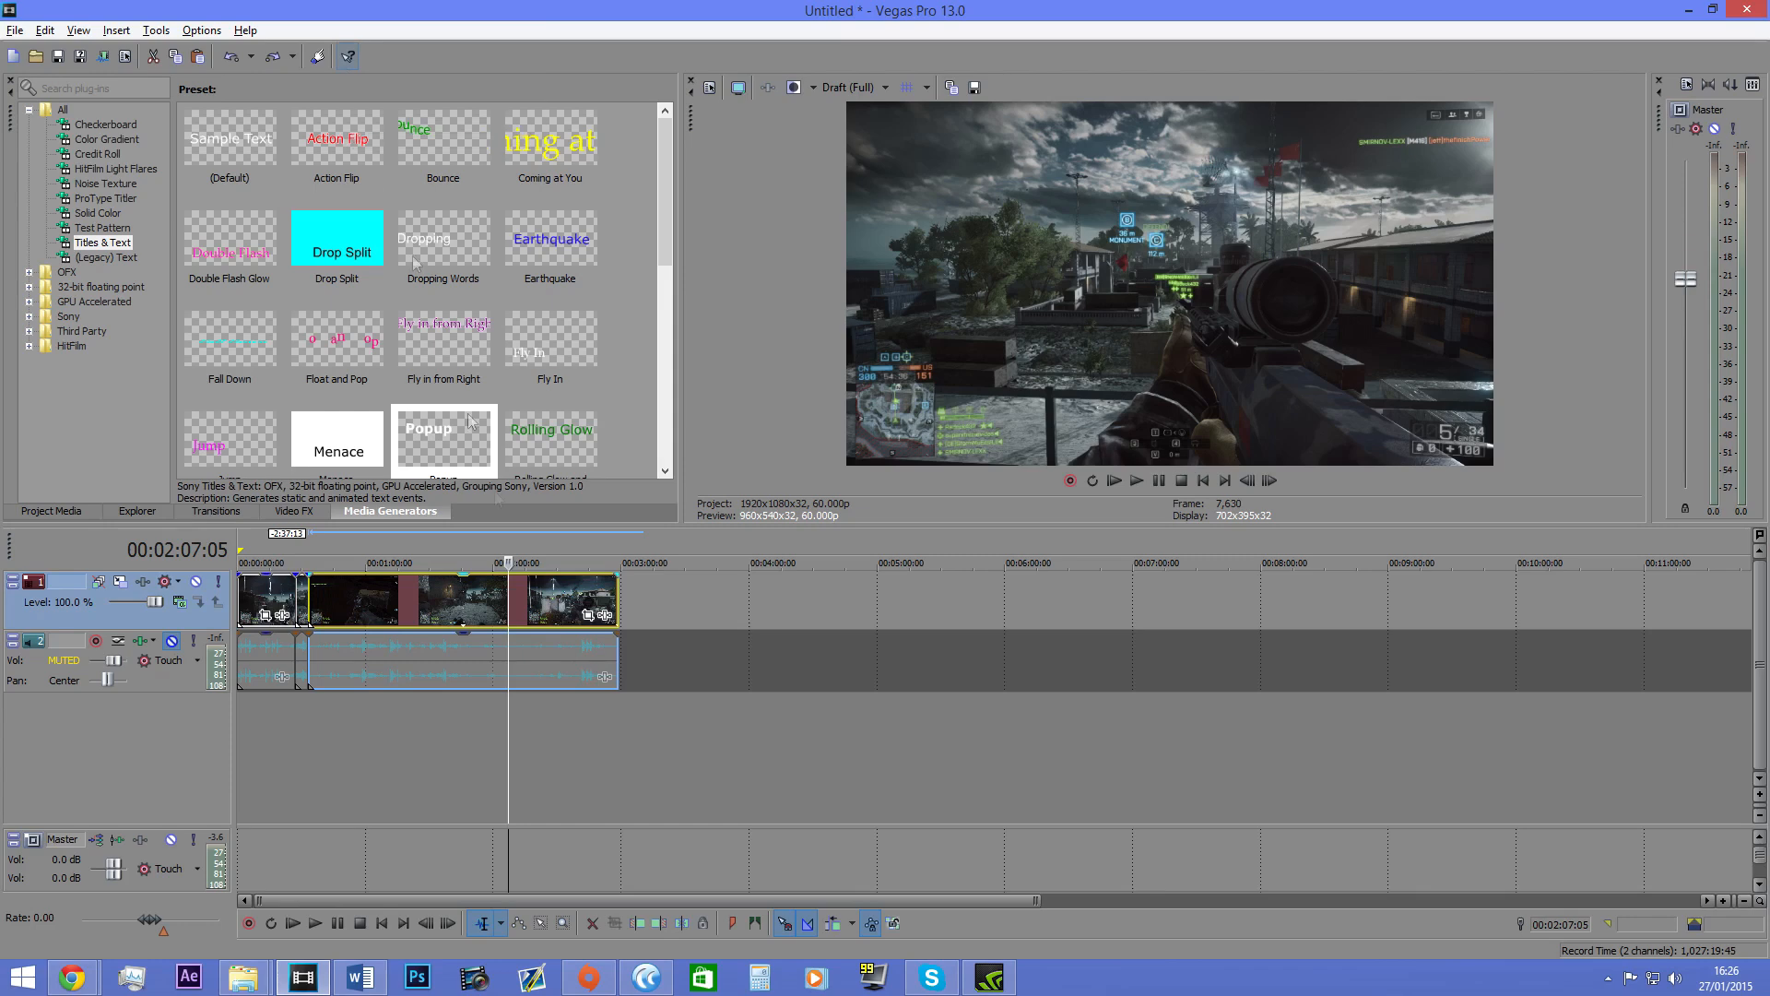
Step: Split the last gameplay clip at 00:01:11:17, shortly before the kill, and delete the part before the cut
scroll(400, 732, up, 3)
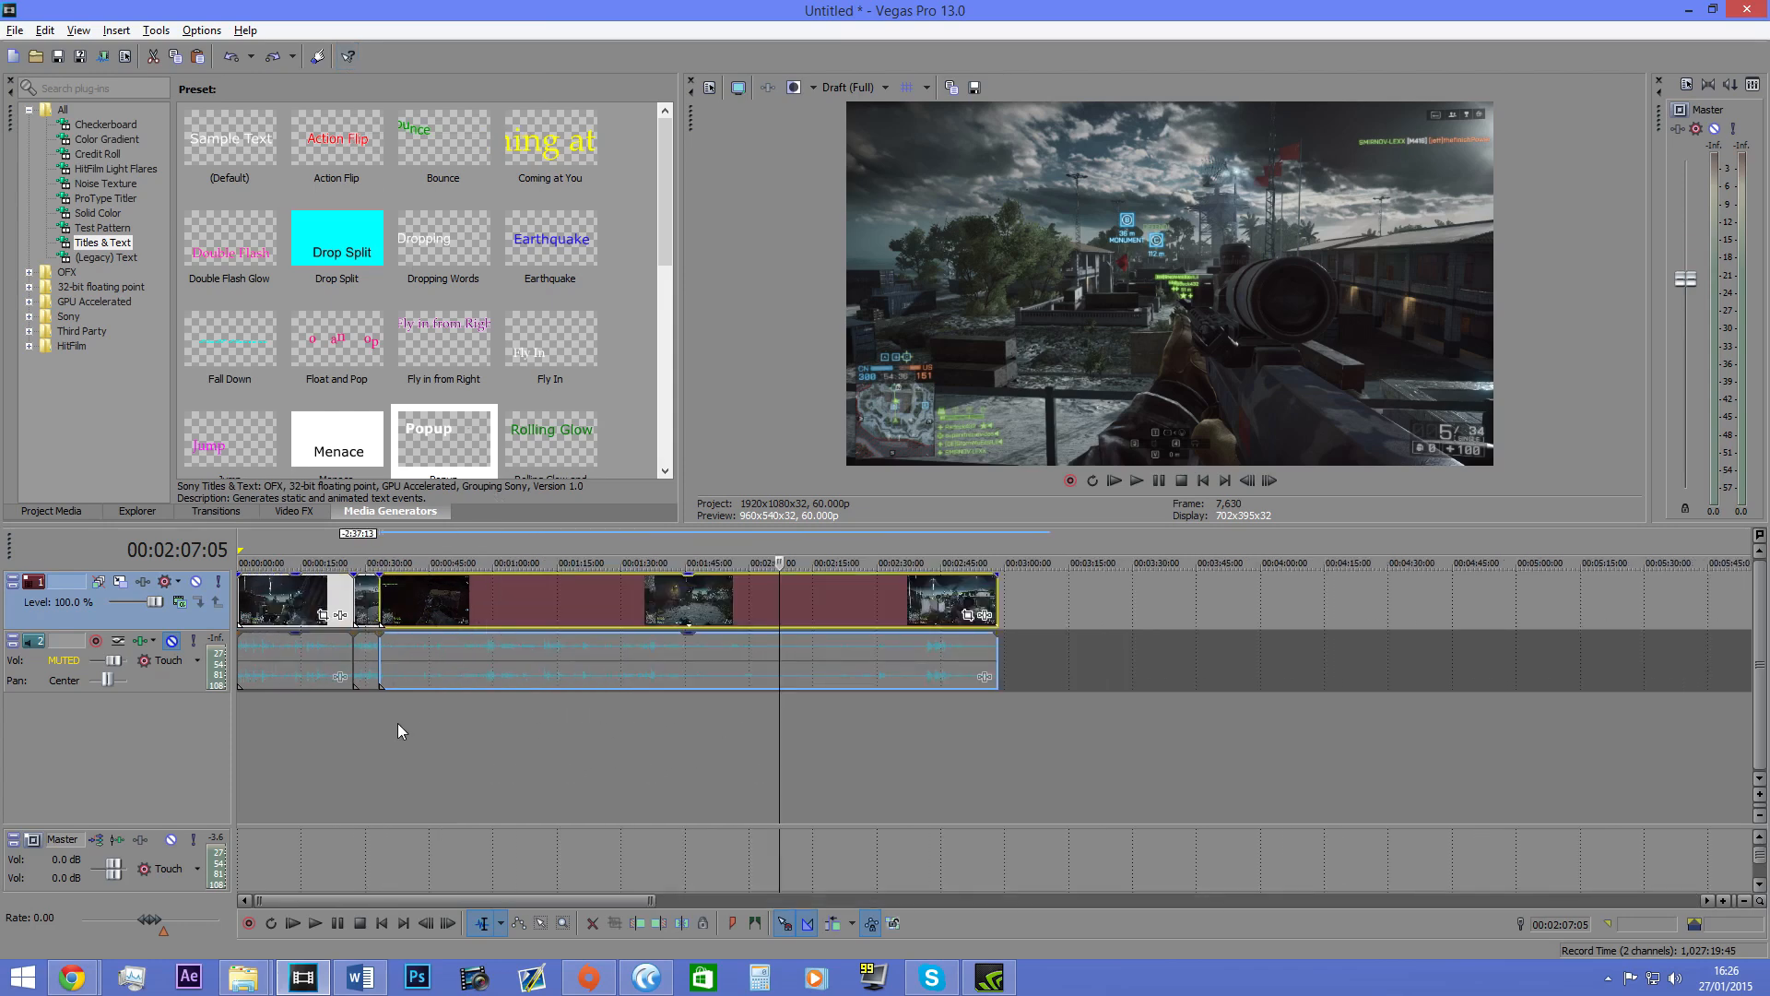
scroll(396, 723, down, 3)
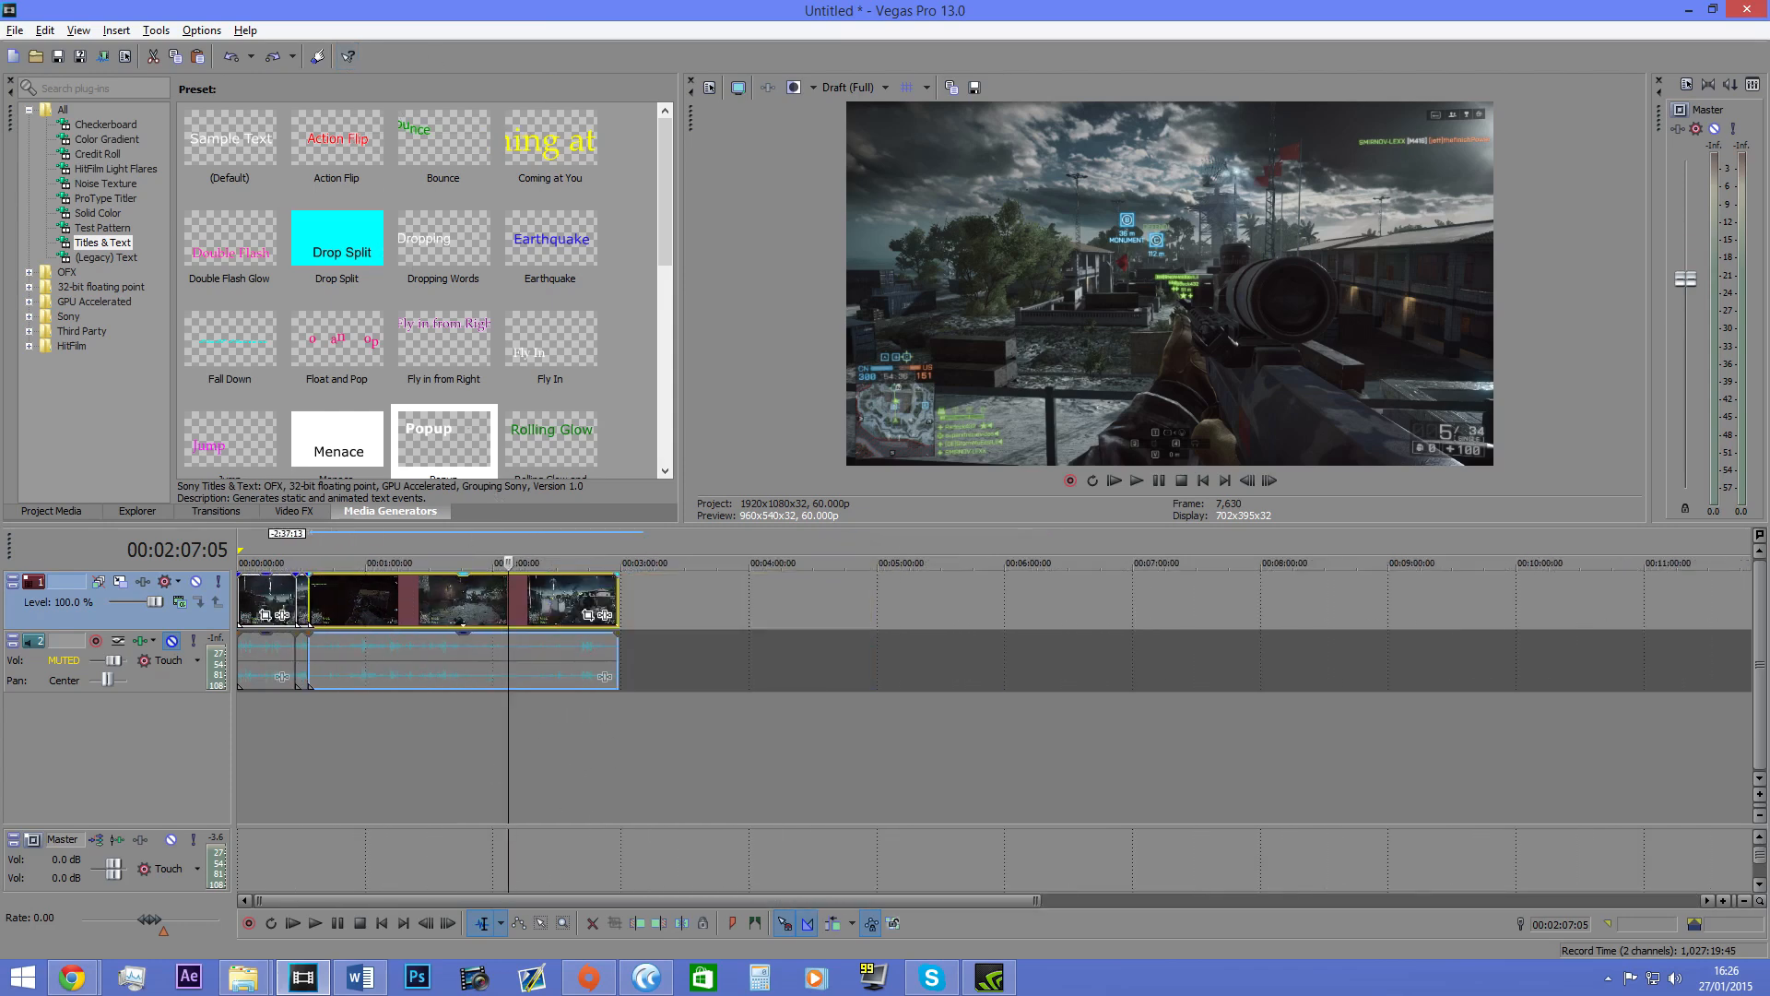
click(309, 598)
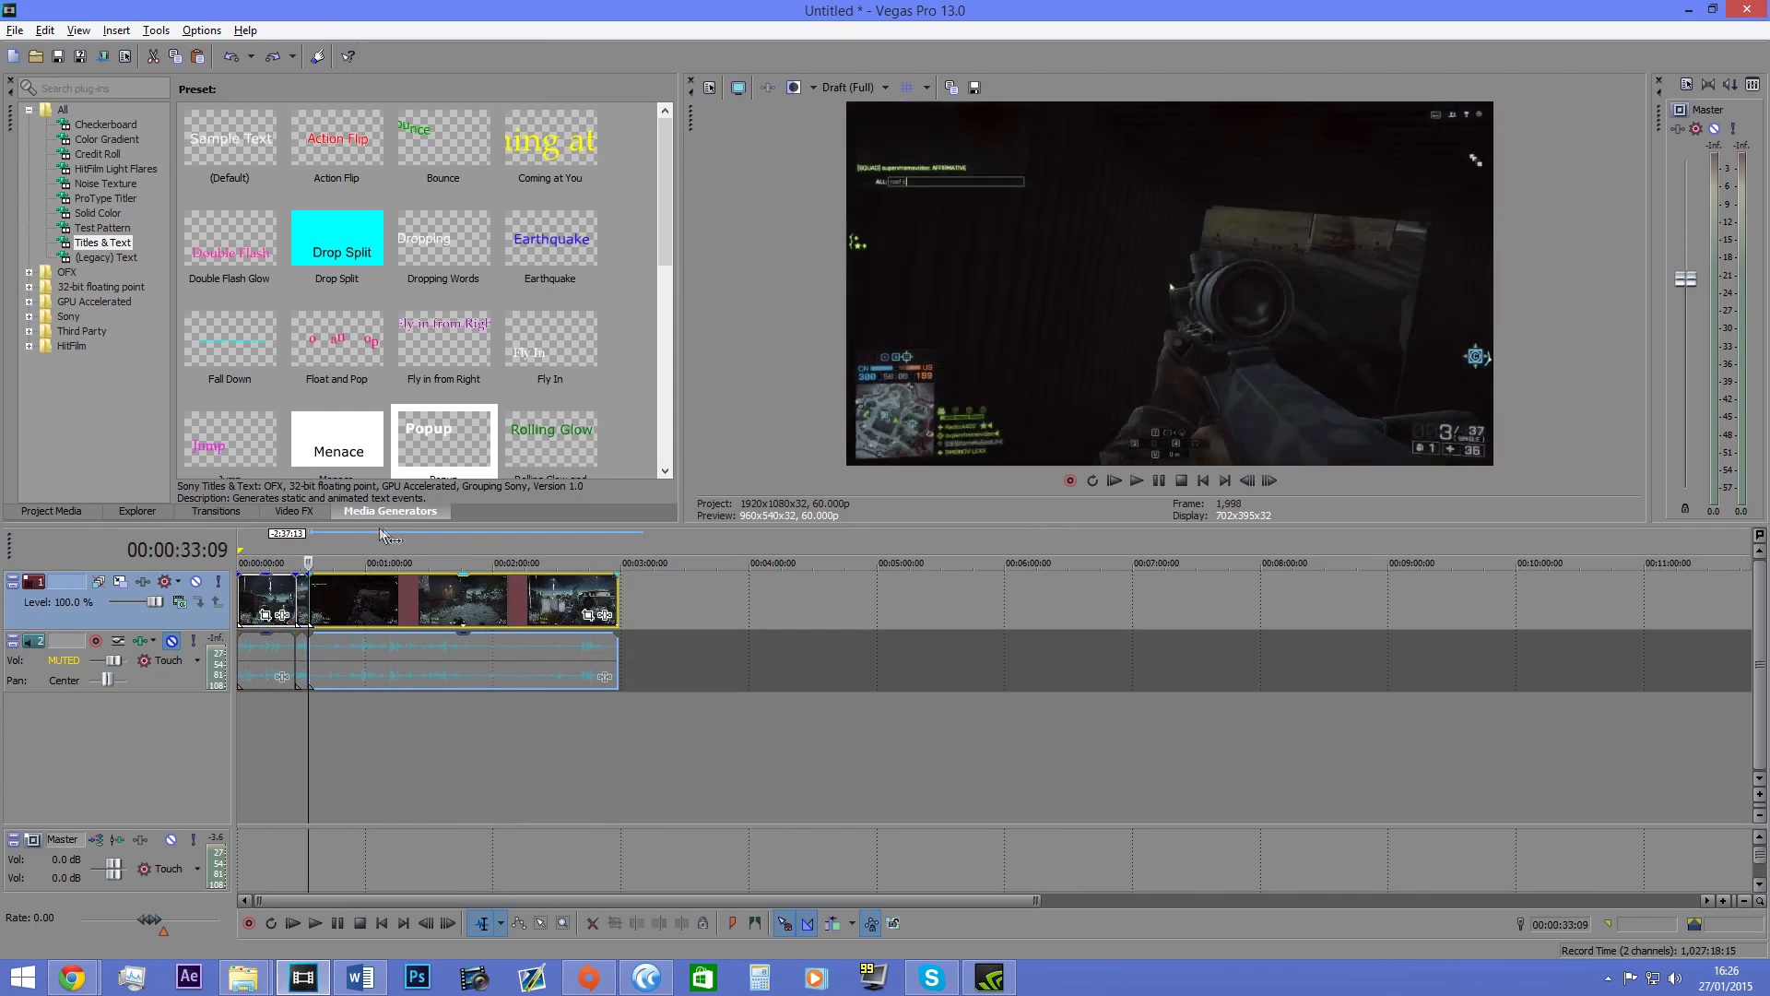
scroll(412, 603, up, 3)
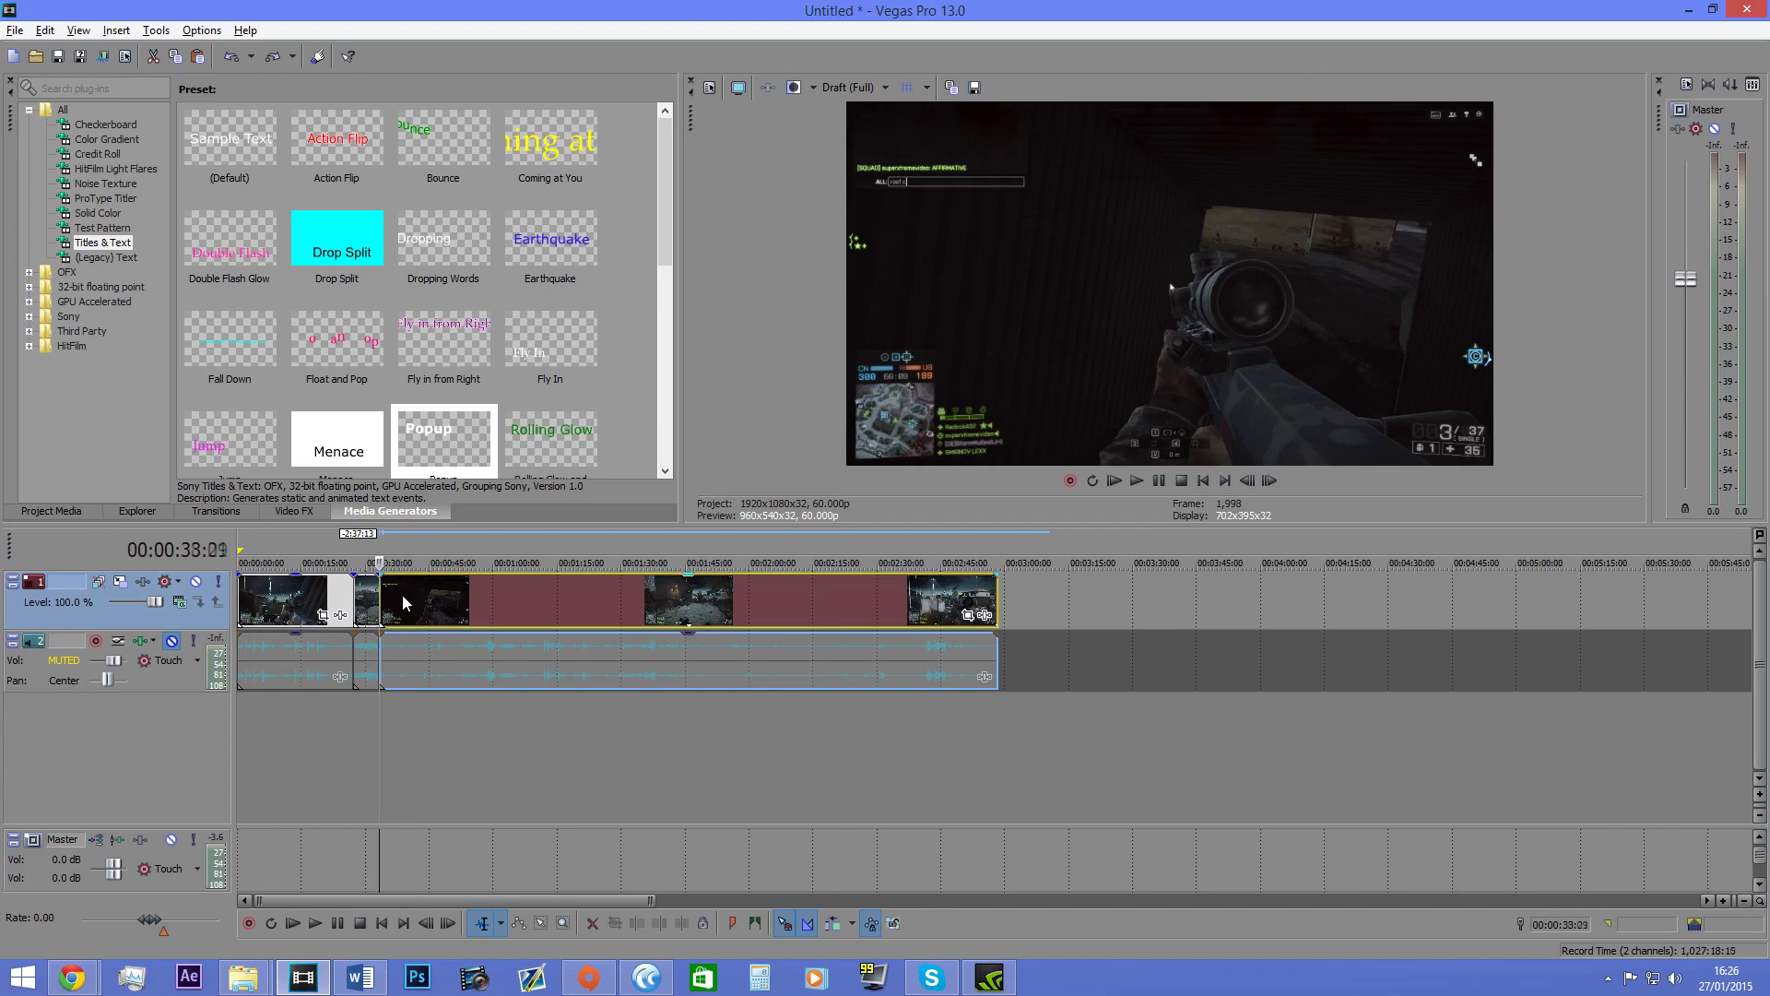
click(403, 602)
click(506, 615)
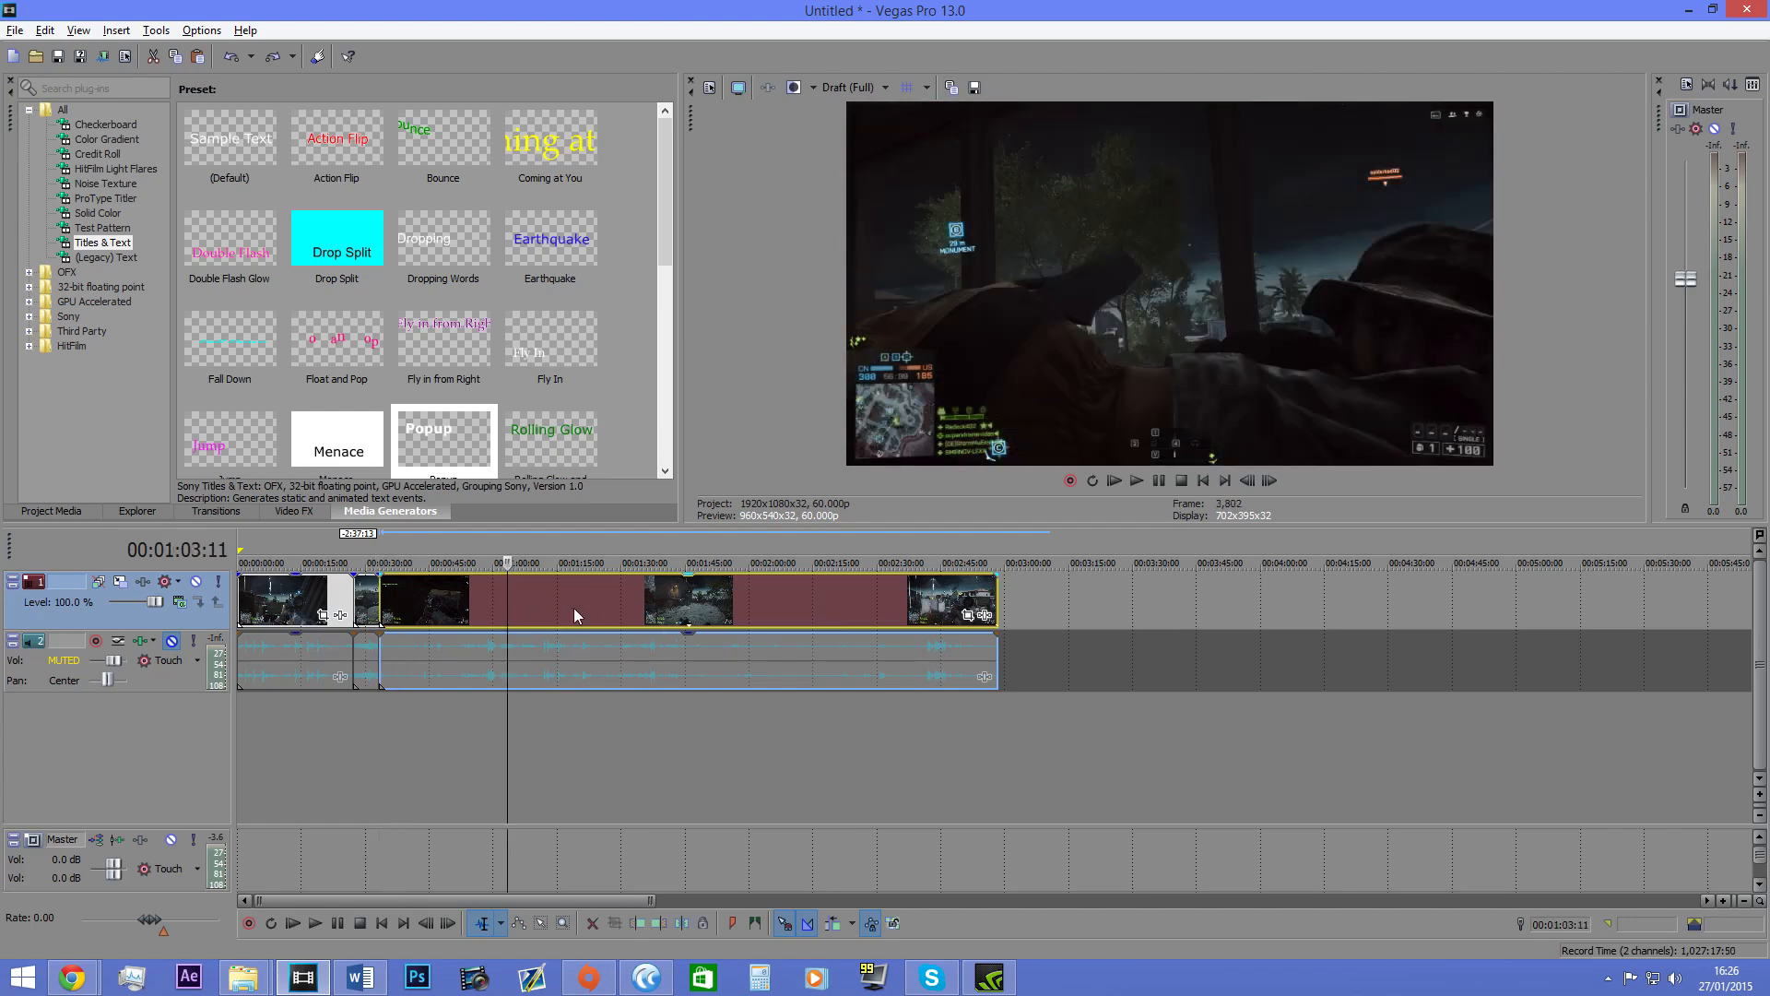
click(573, 616)
click(559, 616)
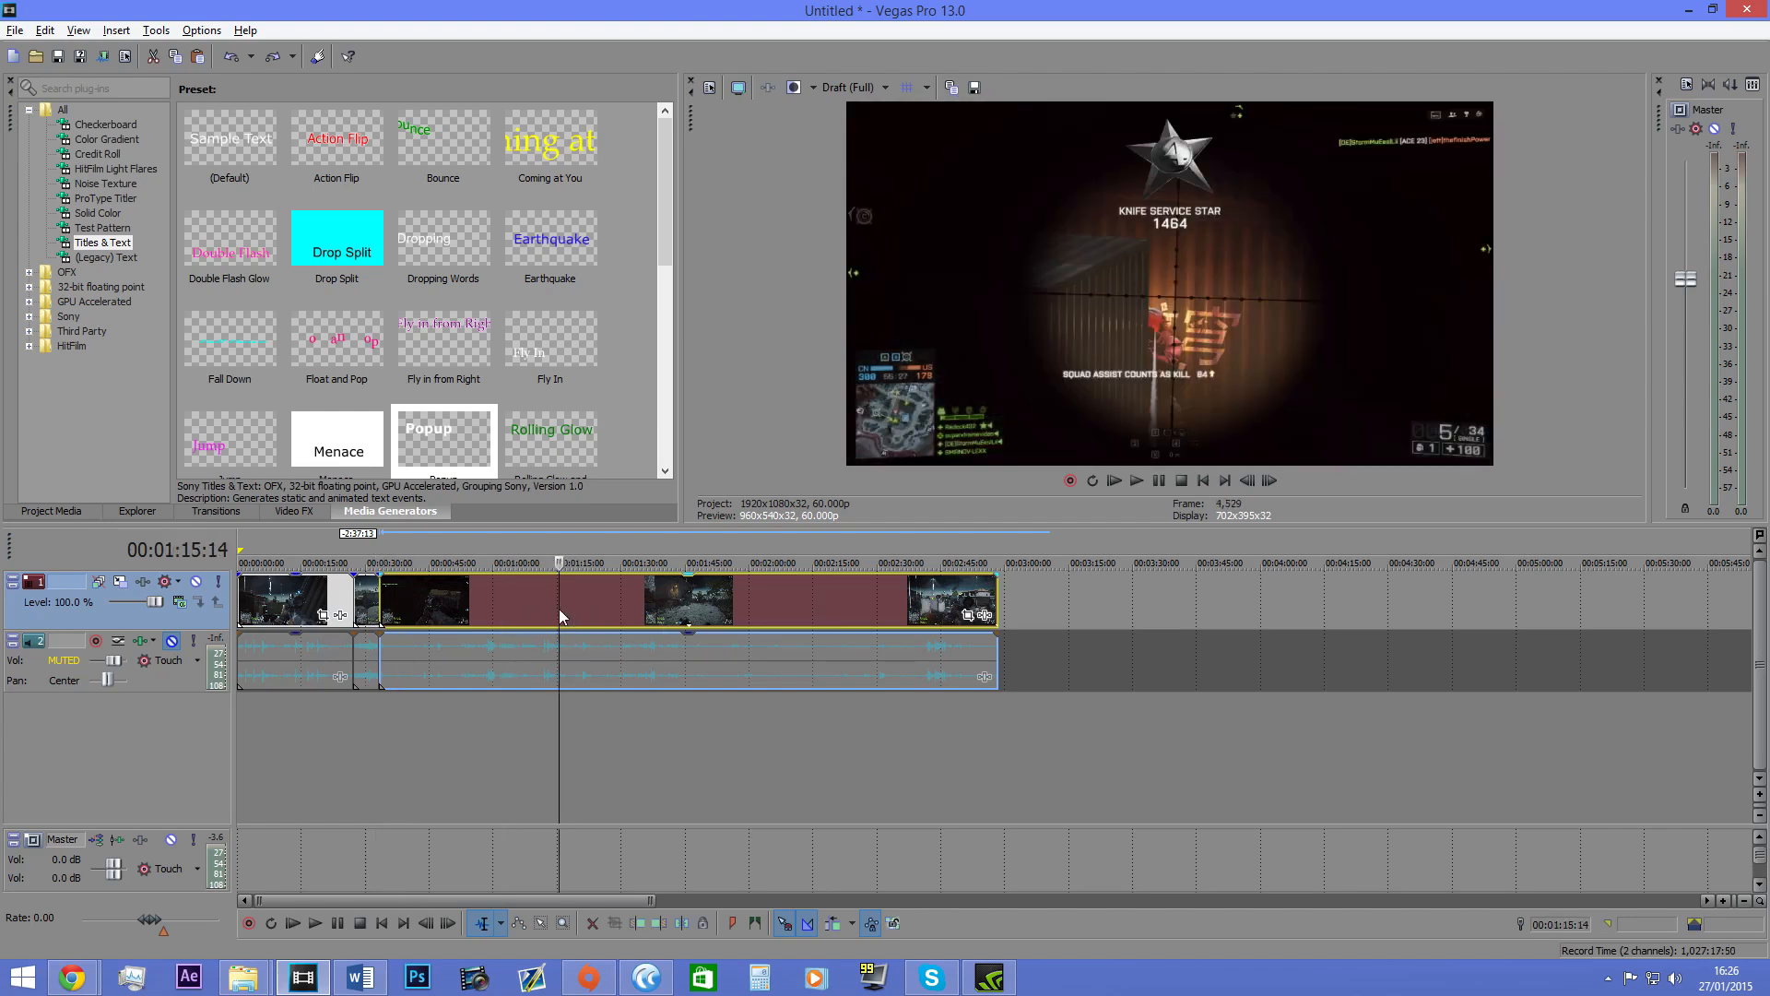
click(554, 604)
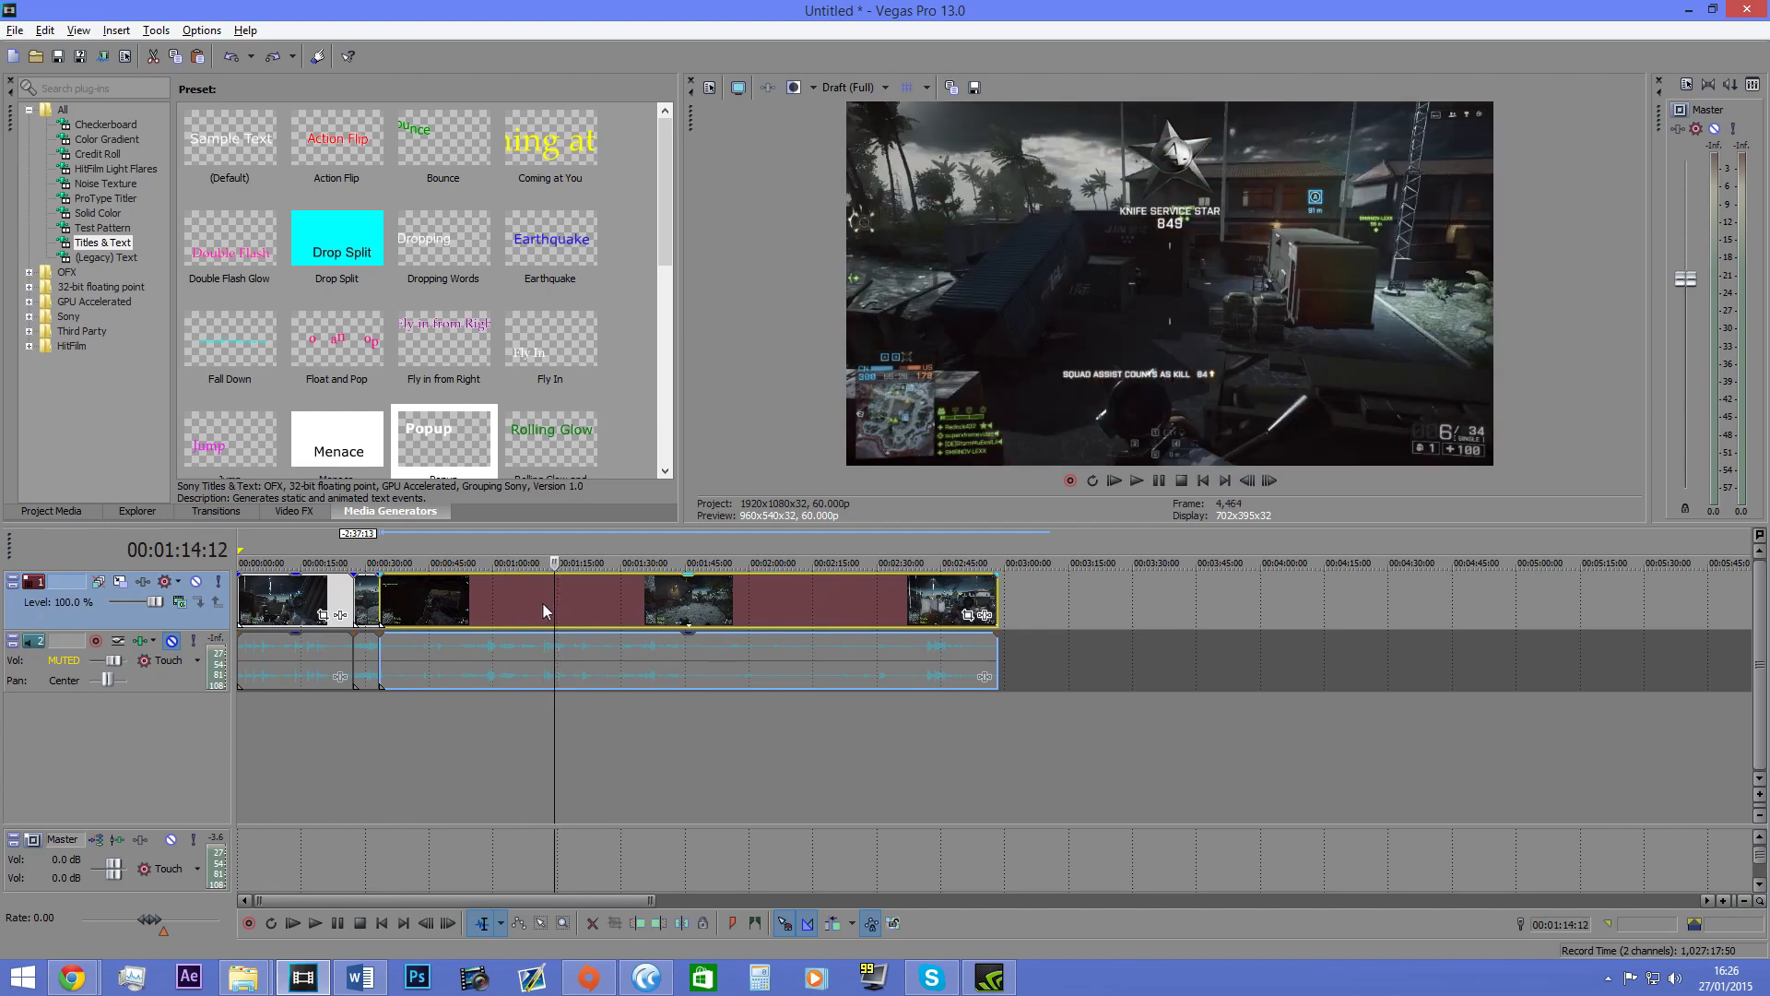
click(542, 603)
key(s)
right_click(522, 591)
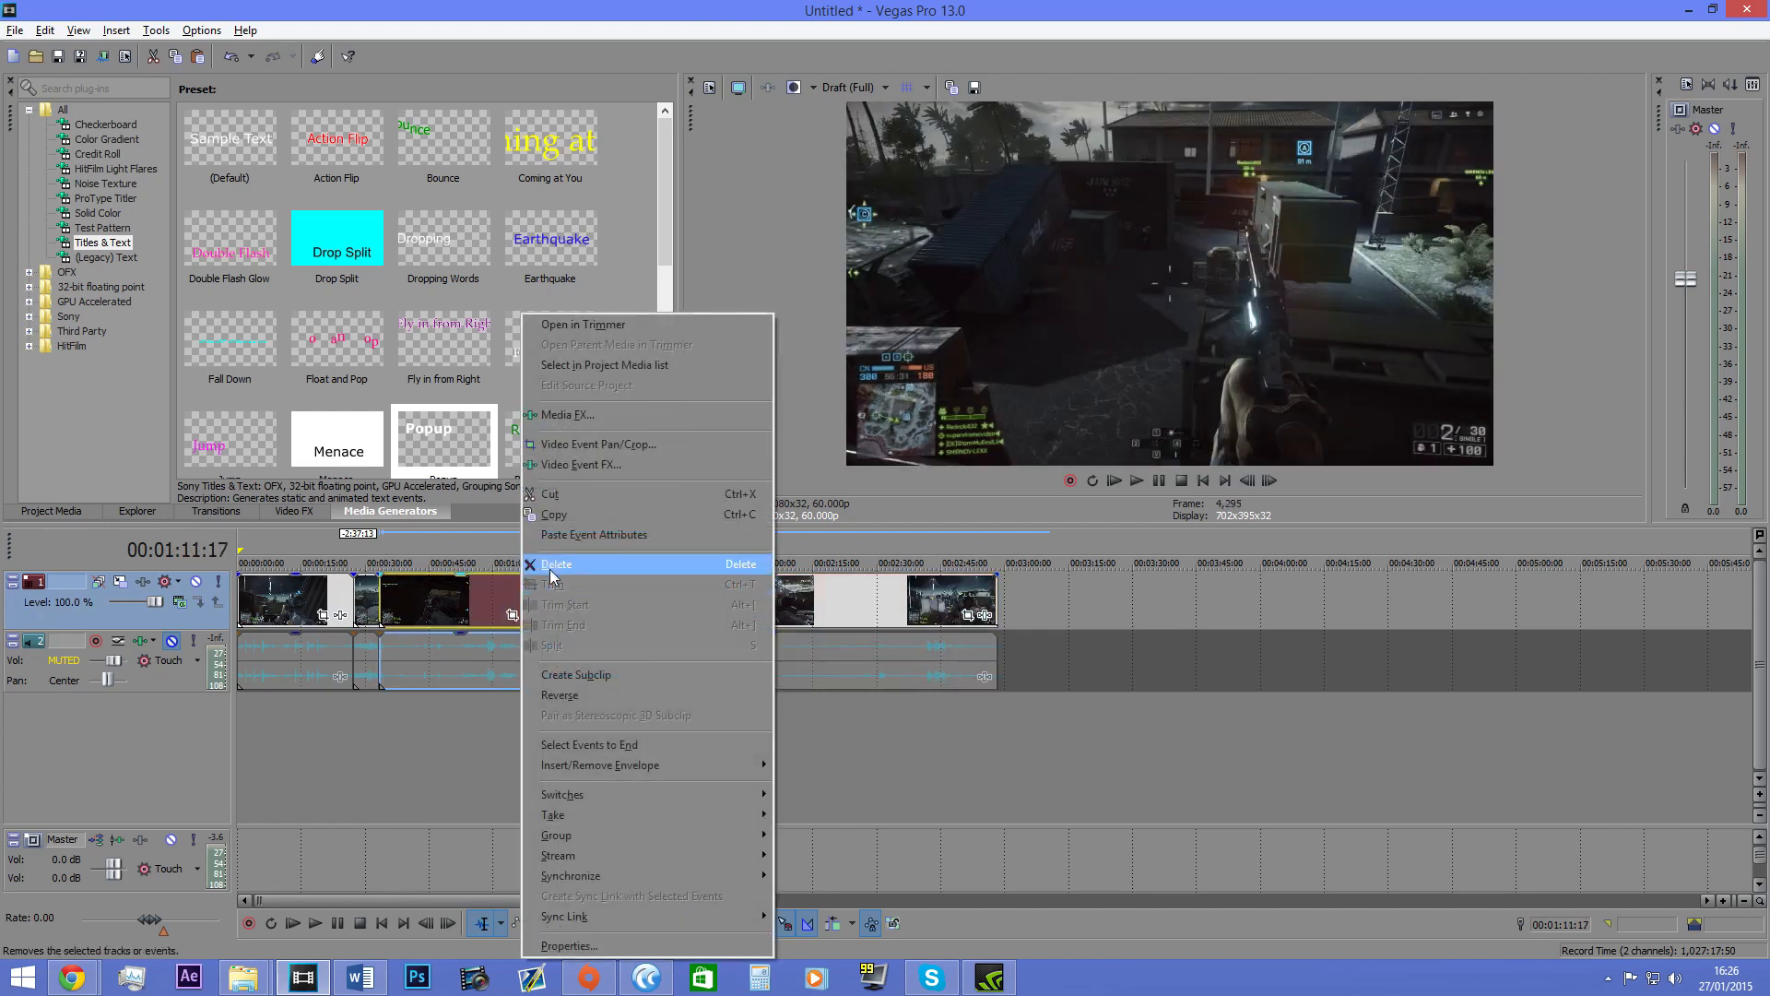
click(544, 568)
Step: Find the frame just before the bright flash in the scope and split the clip there, at 00:01:15:12
click(1146, 487)
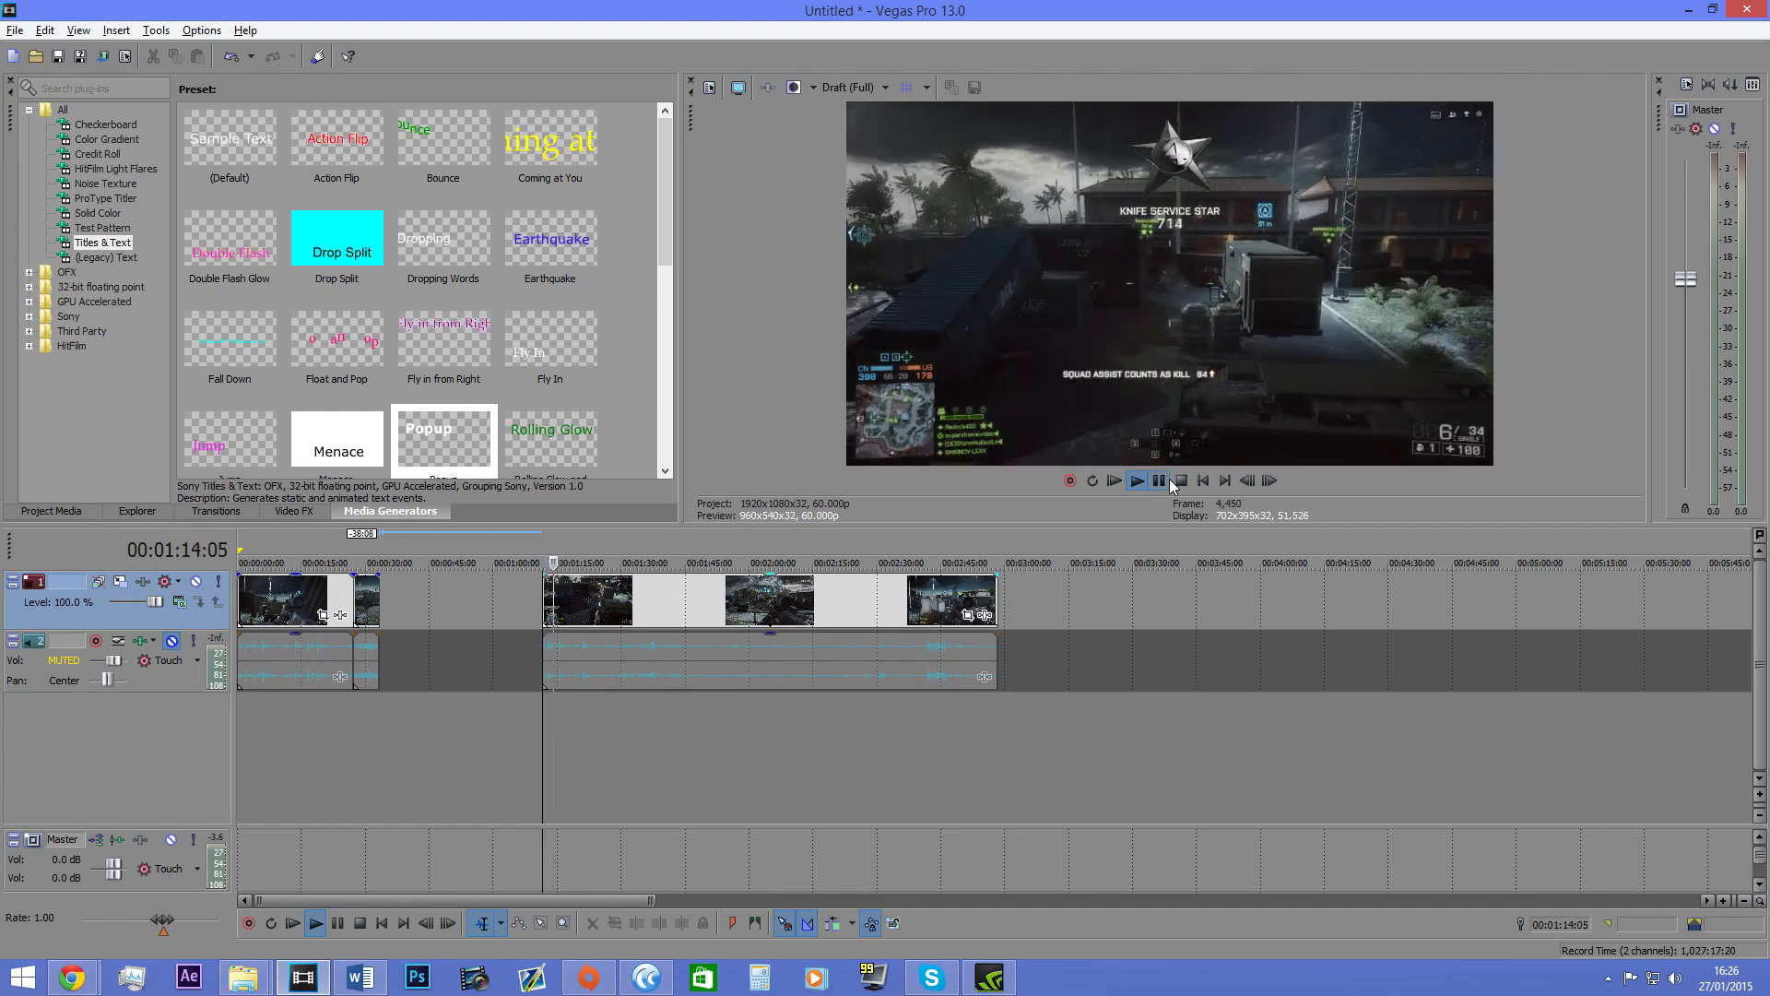
click(1163, 480)
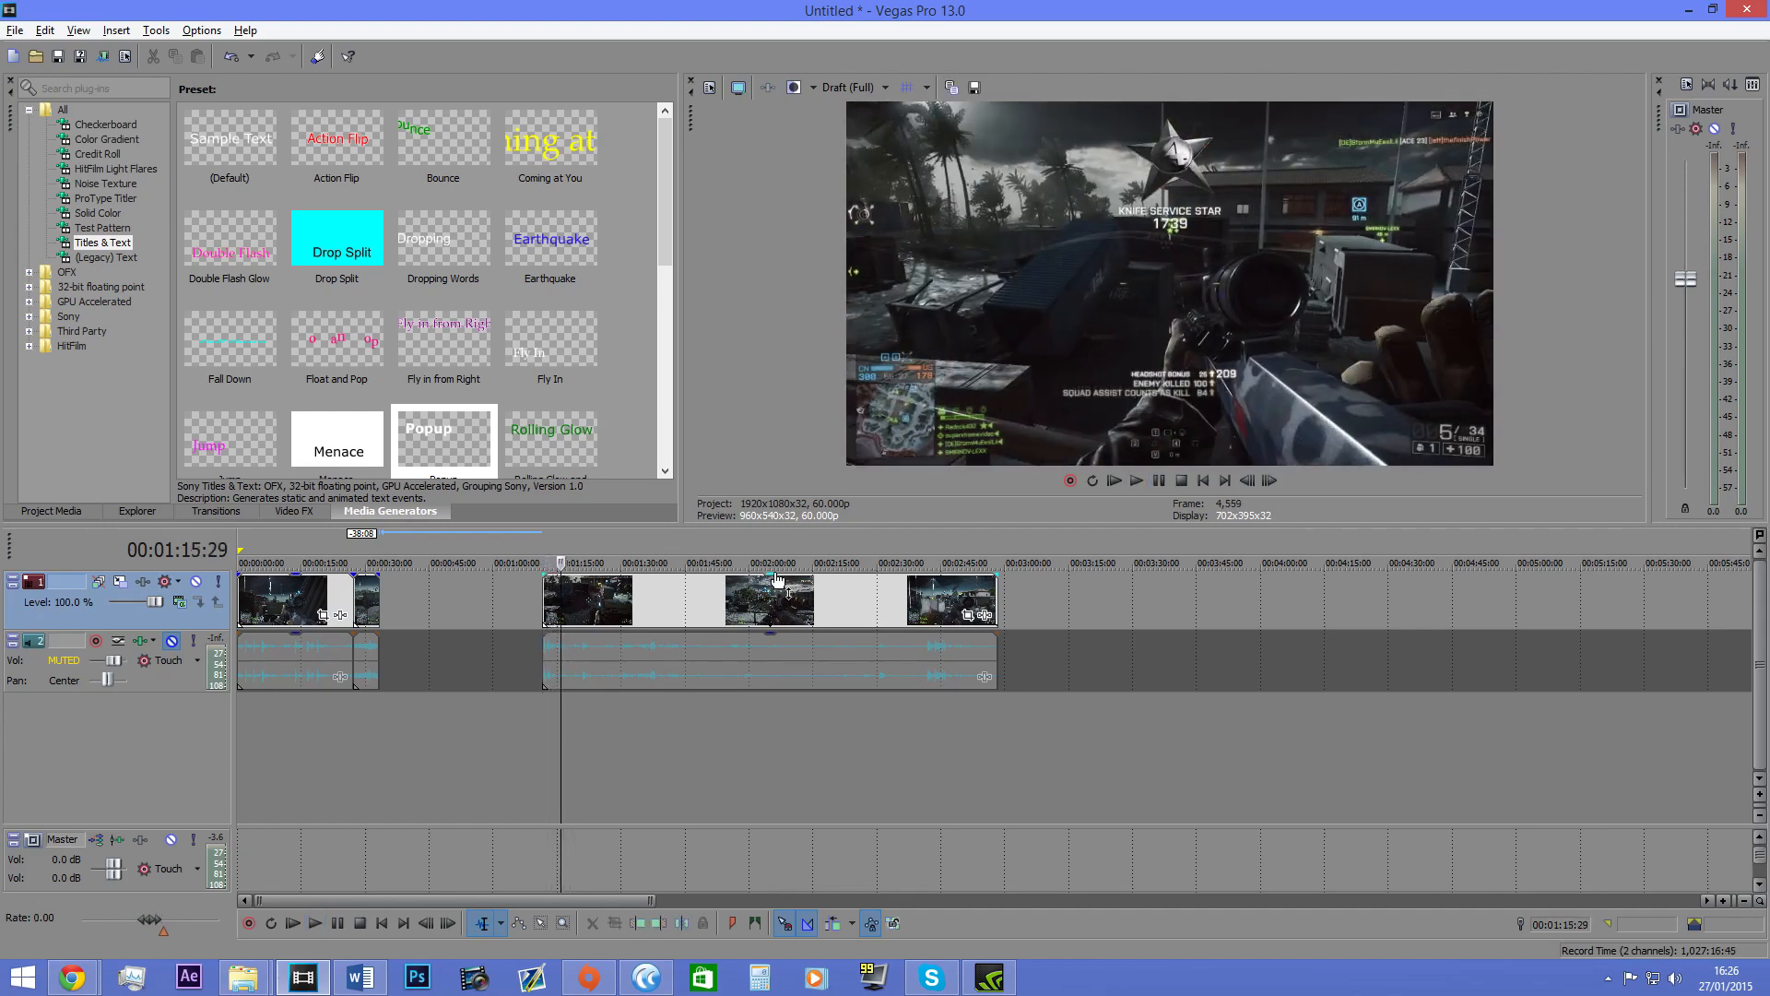
scroll(774, 579, up, 3)
click(961, 606)
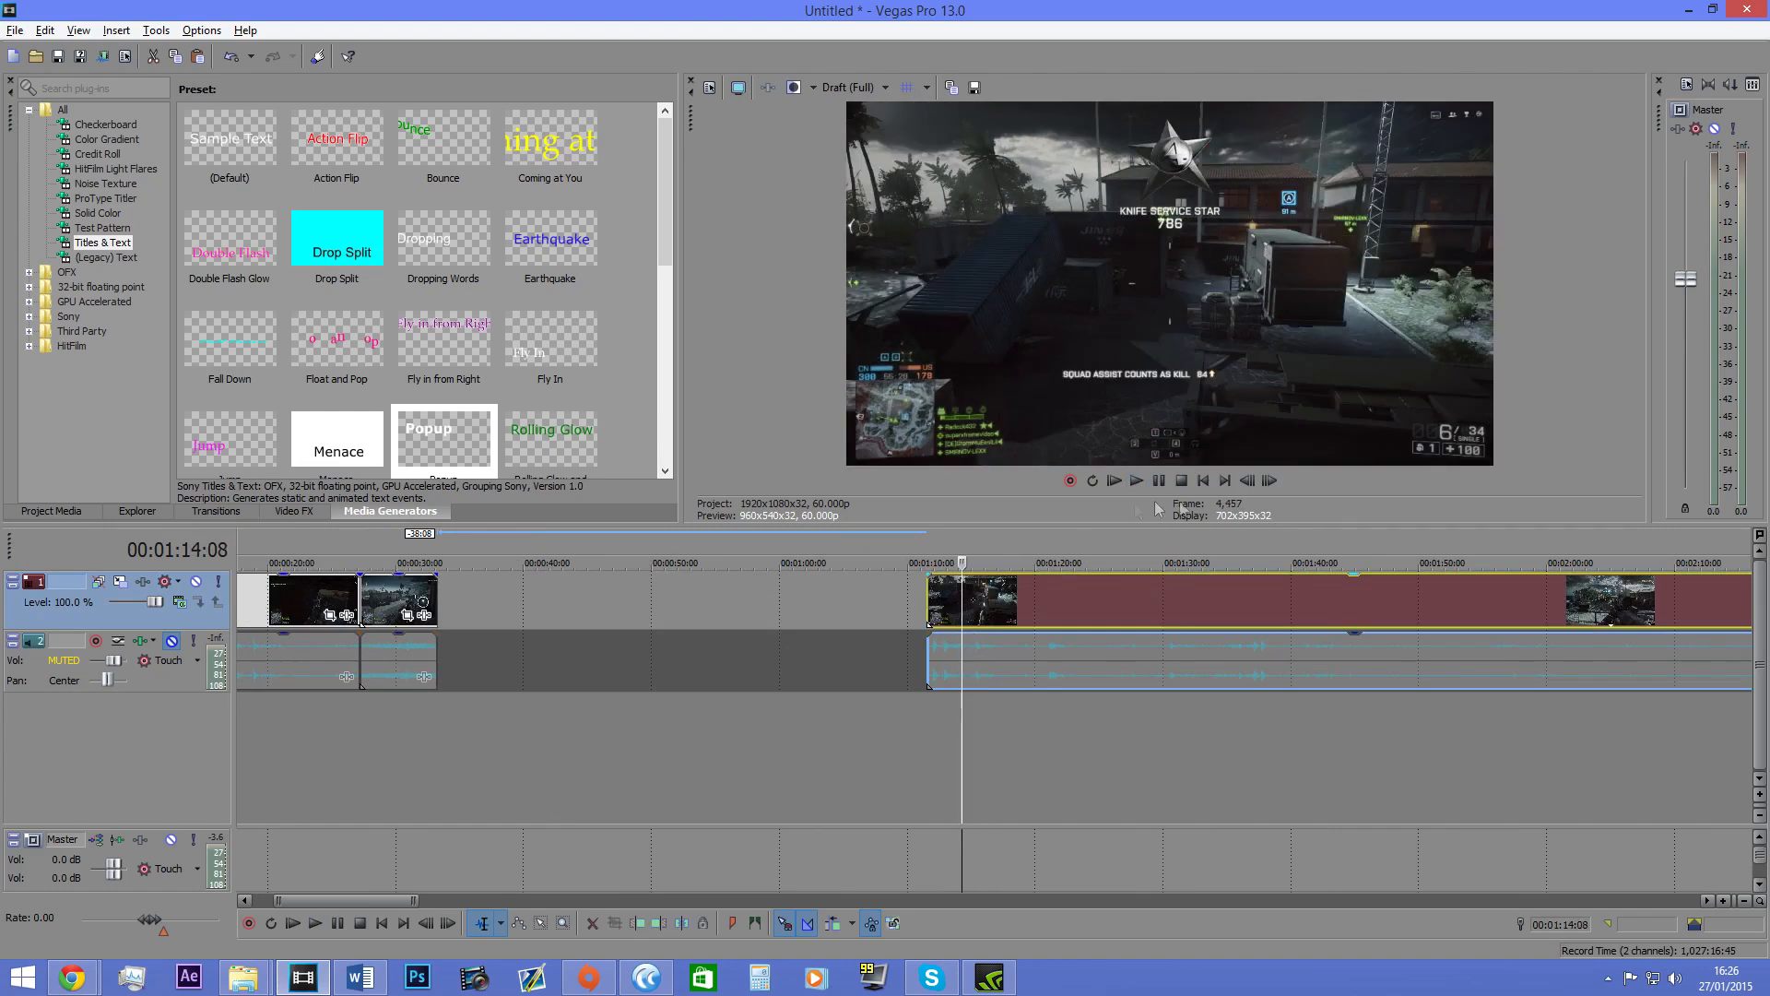
click(1160, 480)
click(1162, 481)
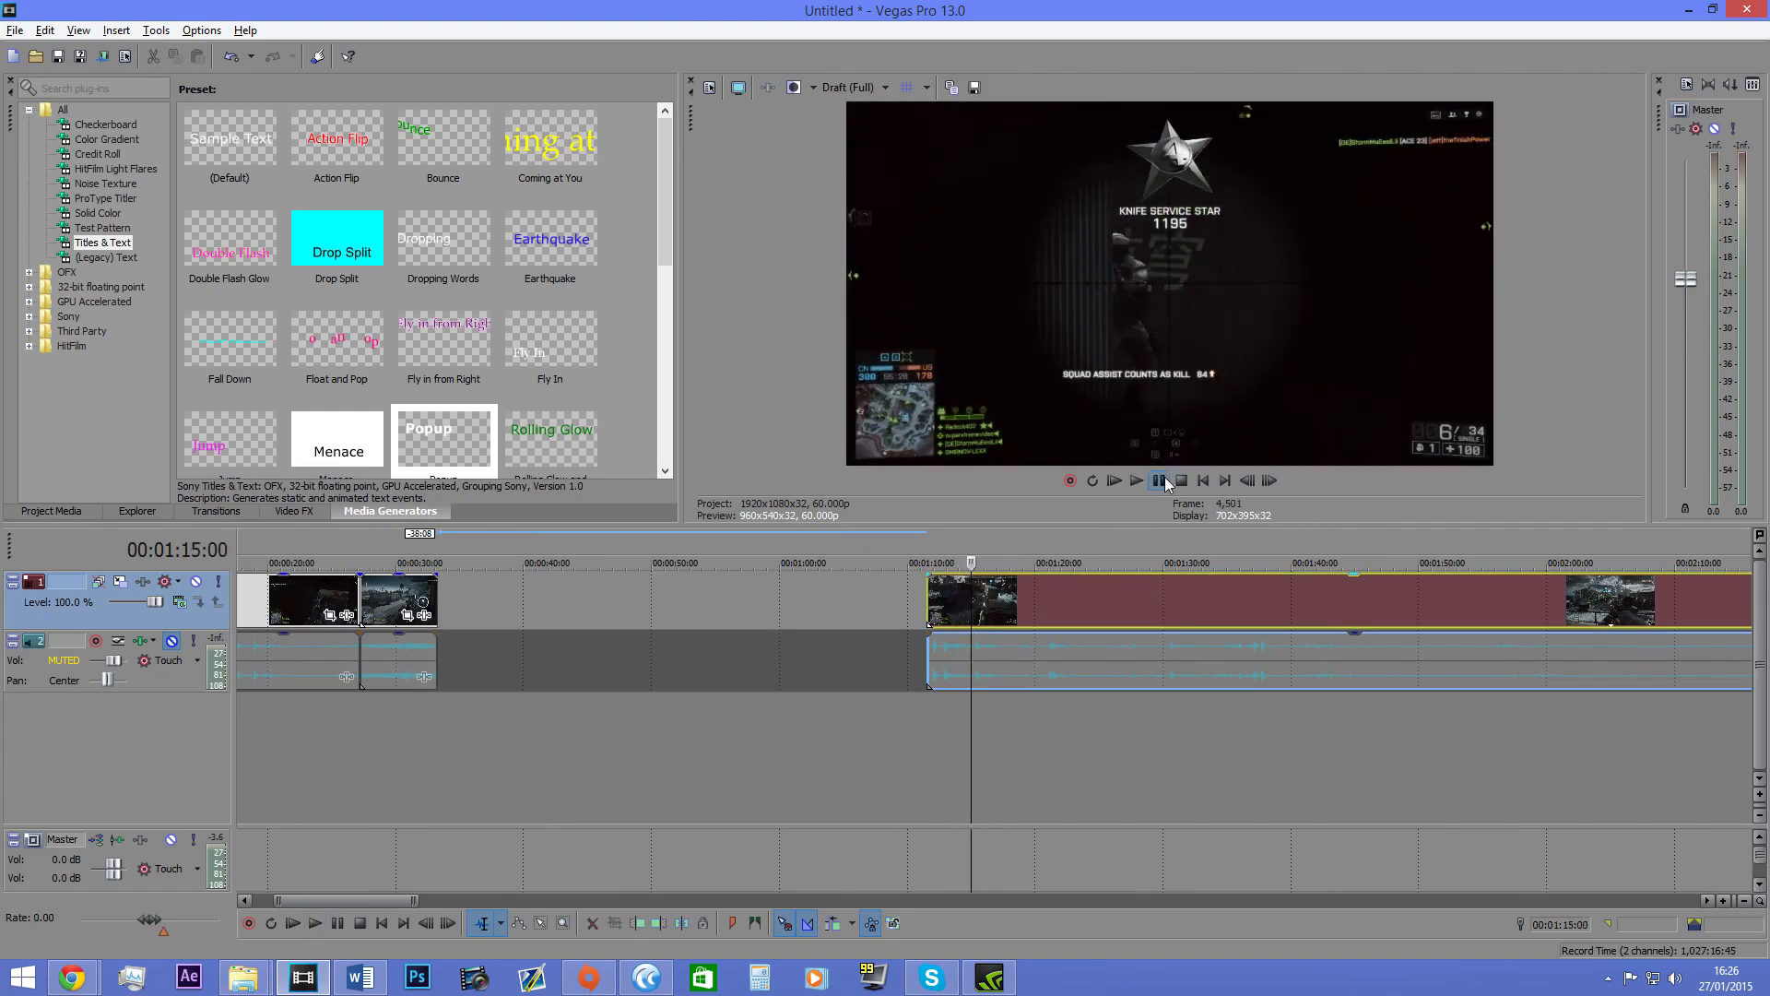
click(1166, 481)
click(1165, 481)
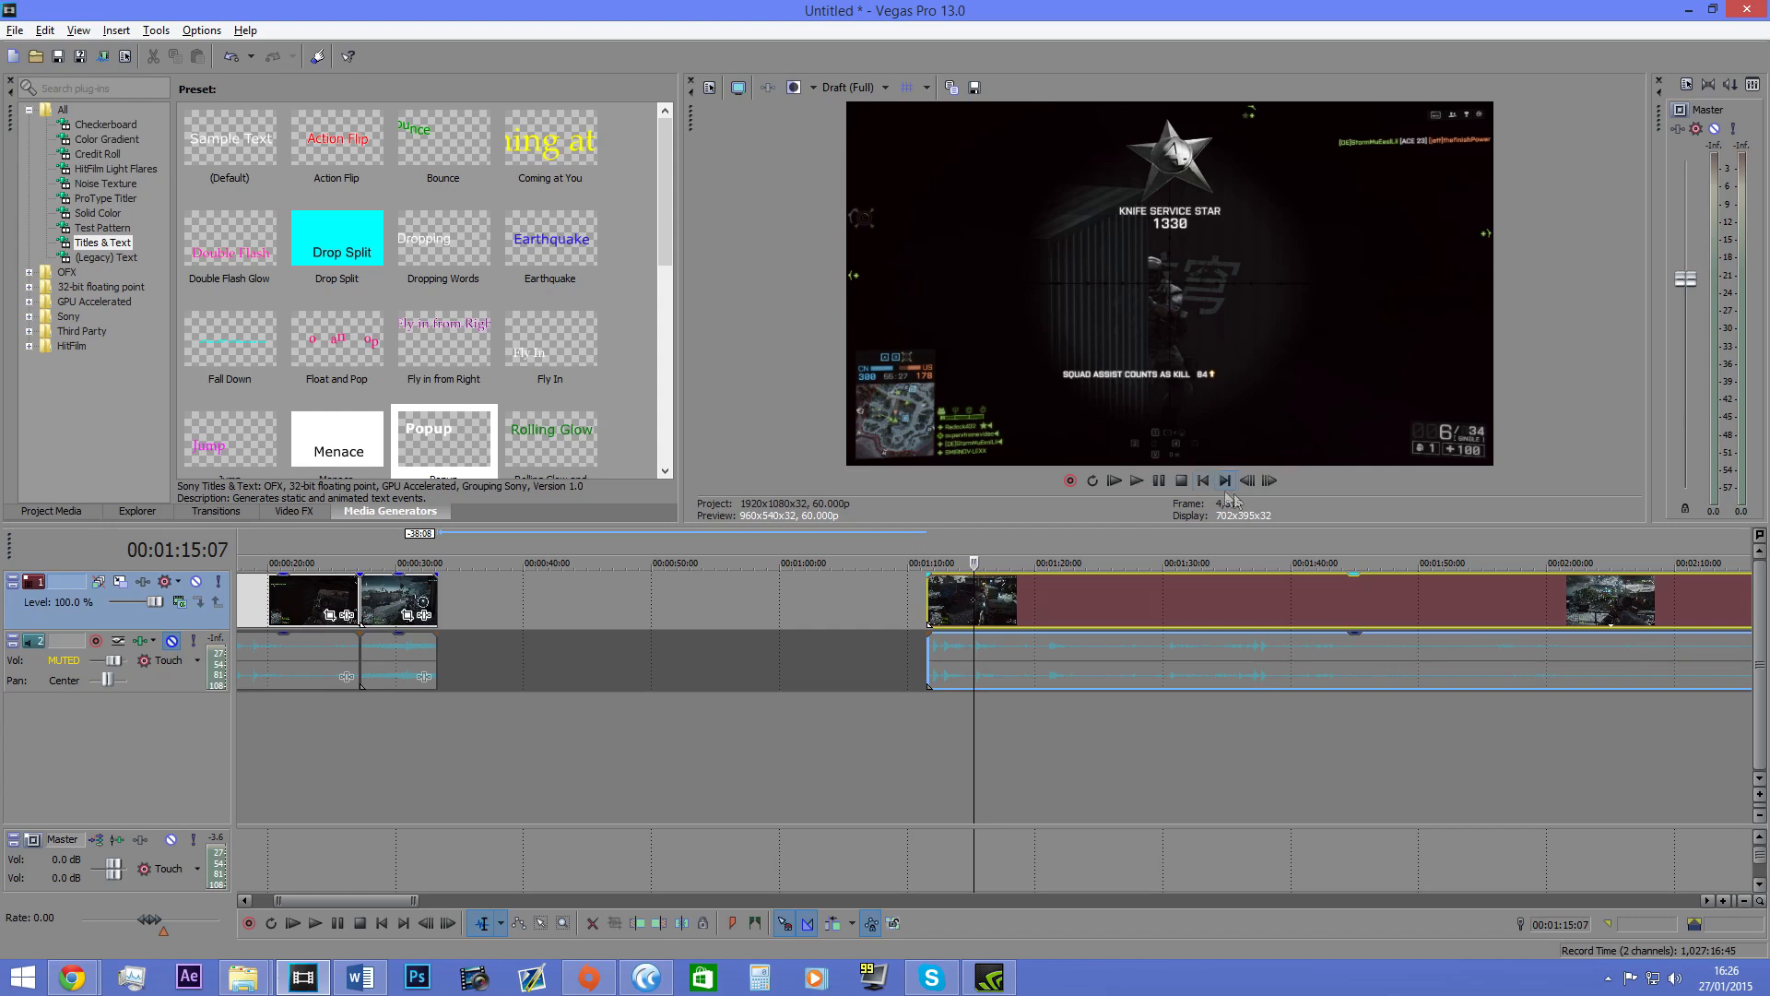
click(1269, 480)
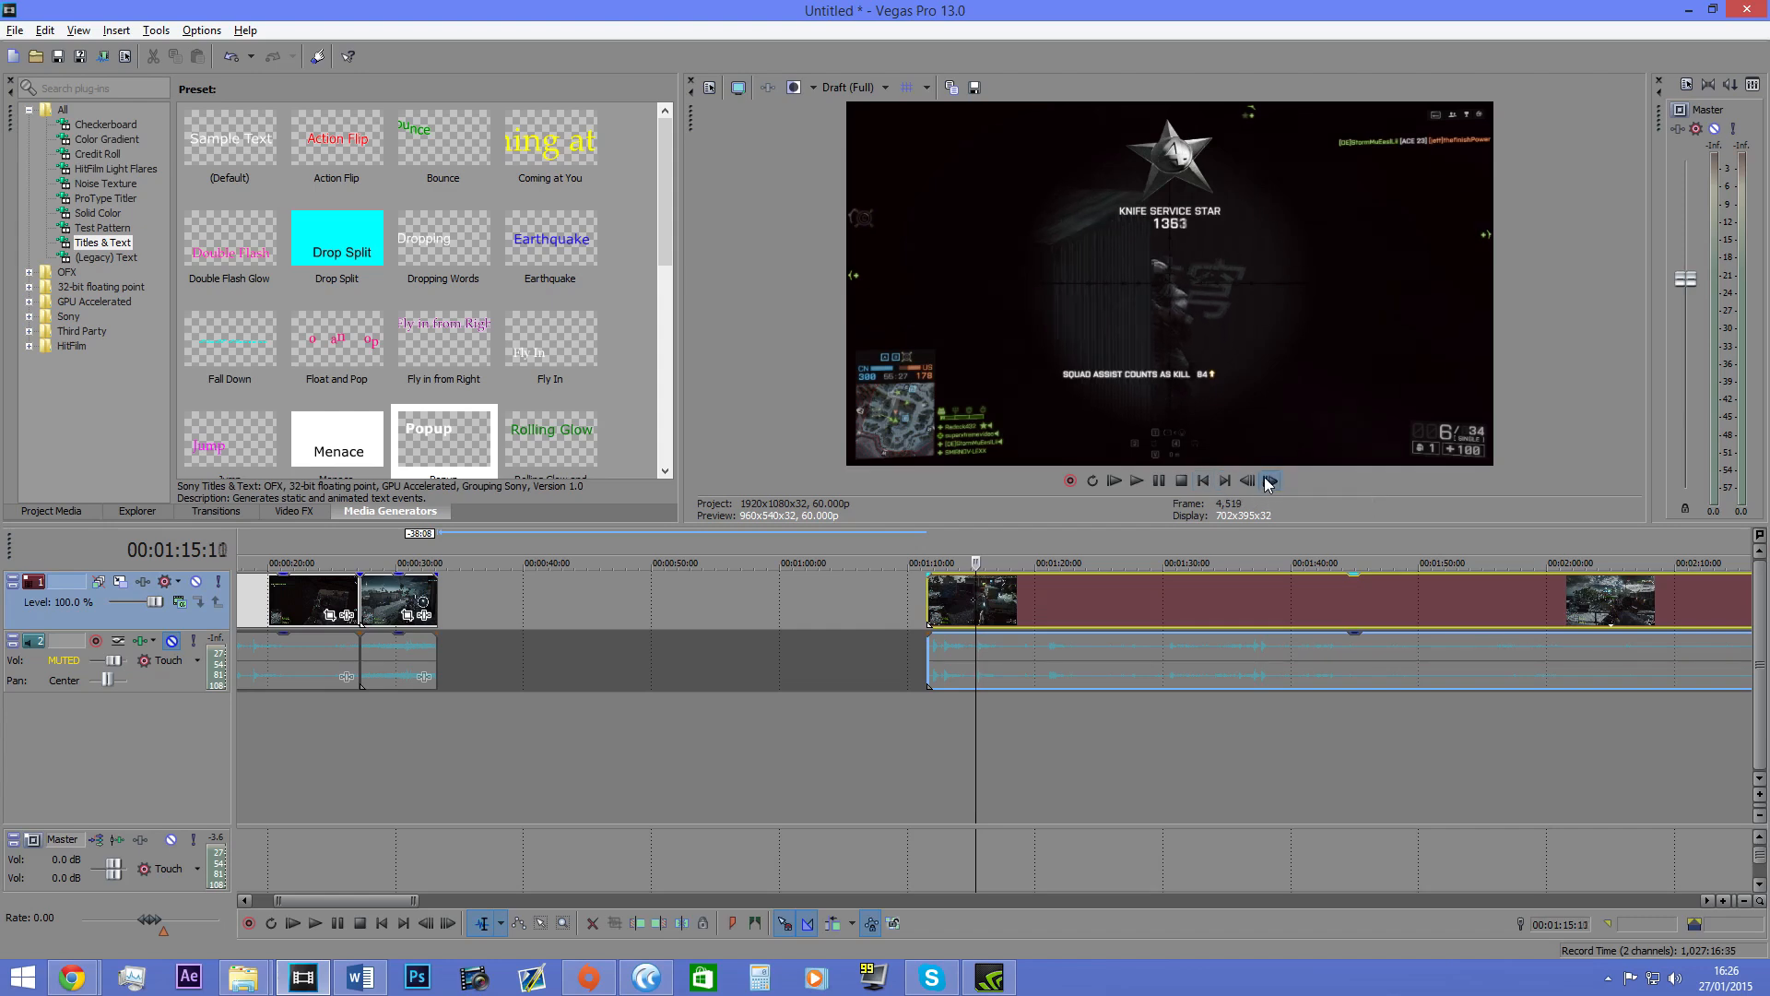
click(1245, 481)
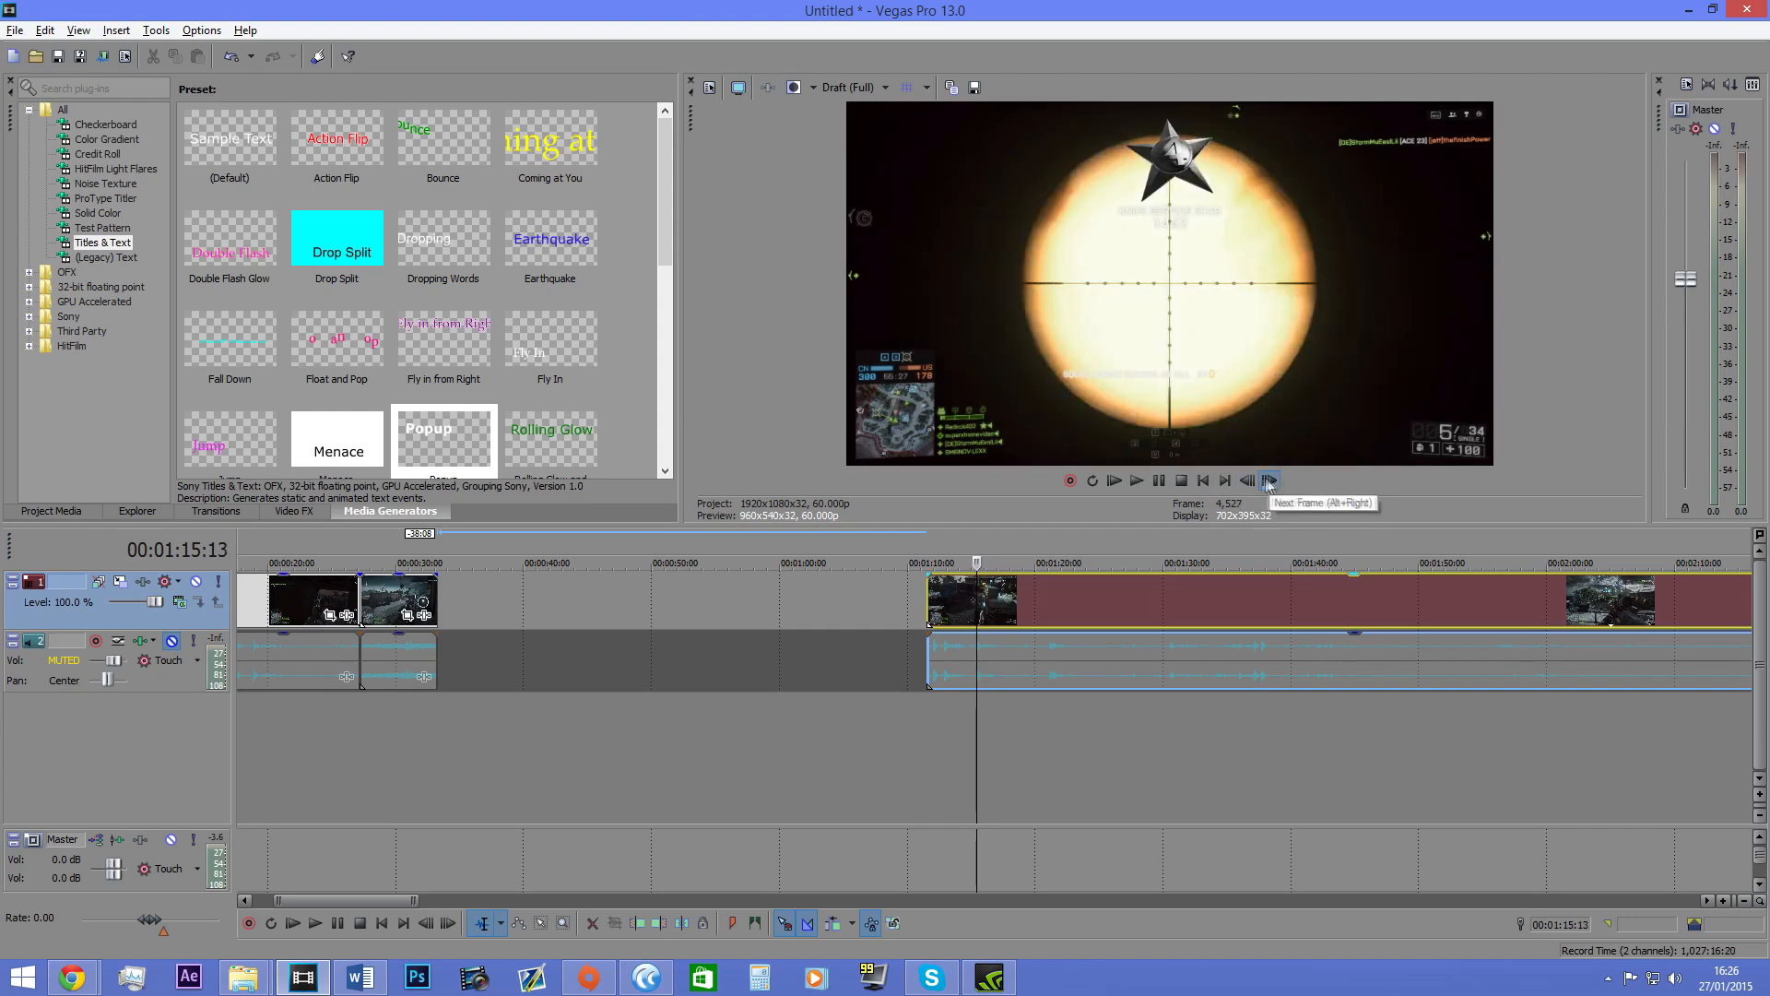
click(1248, 482)
click(1248, 481)
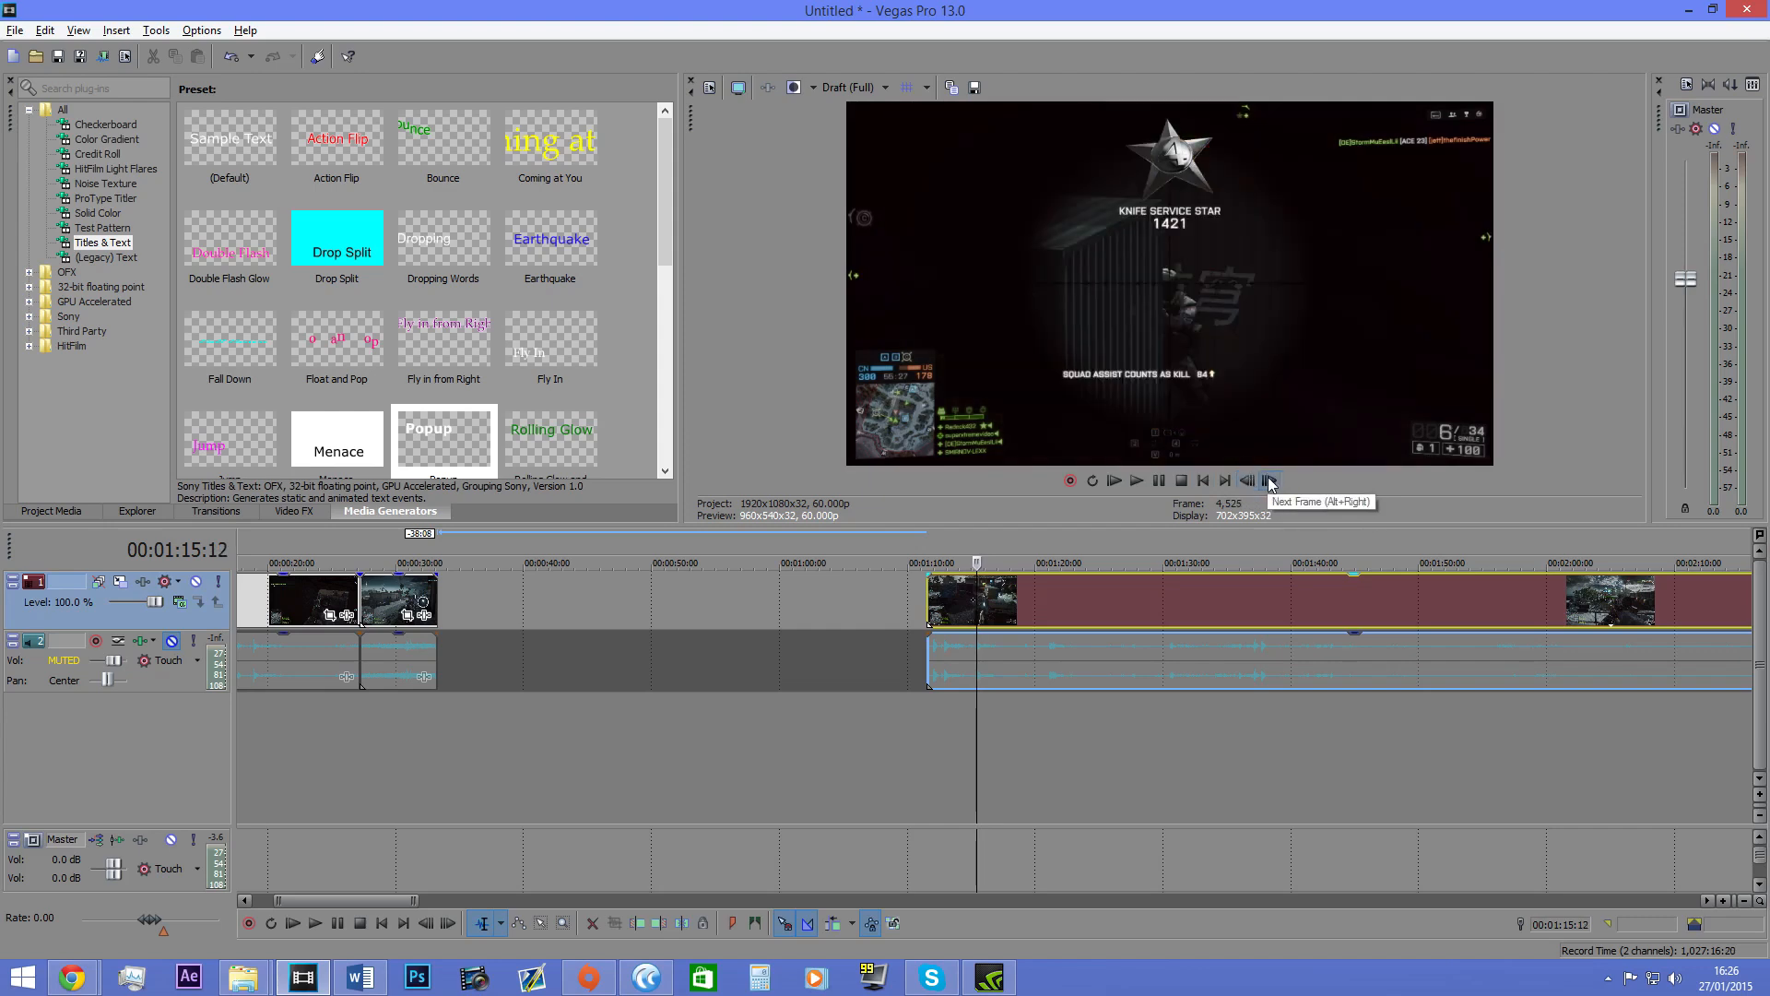
key(s)
Step: Split the clip a second time at the flash frame, at 00:01:15:13, to isolate a very short piece
click(1269, 482)
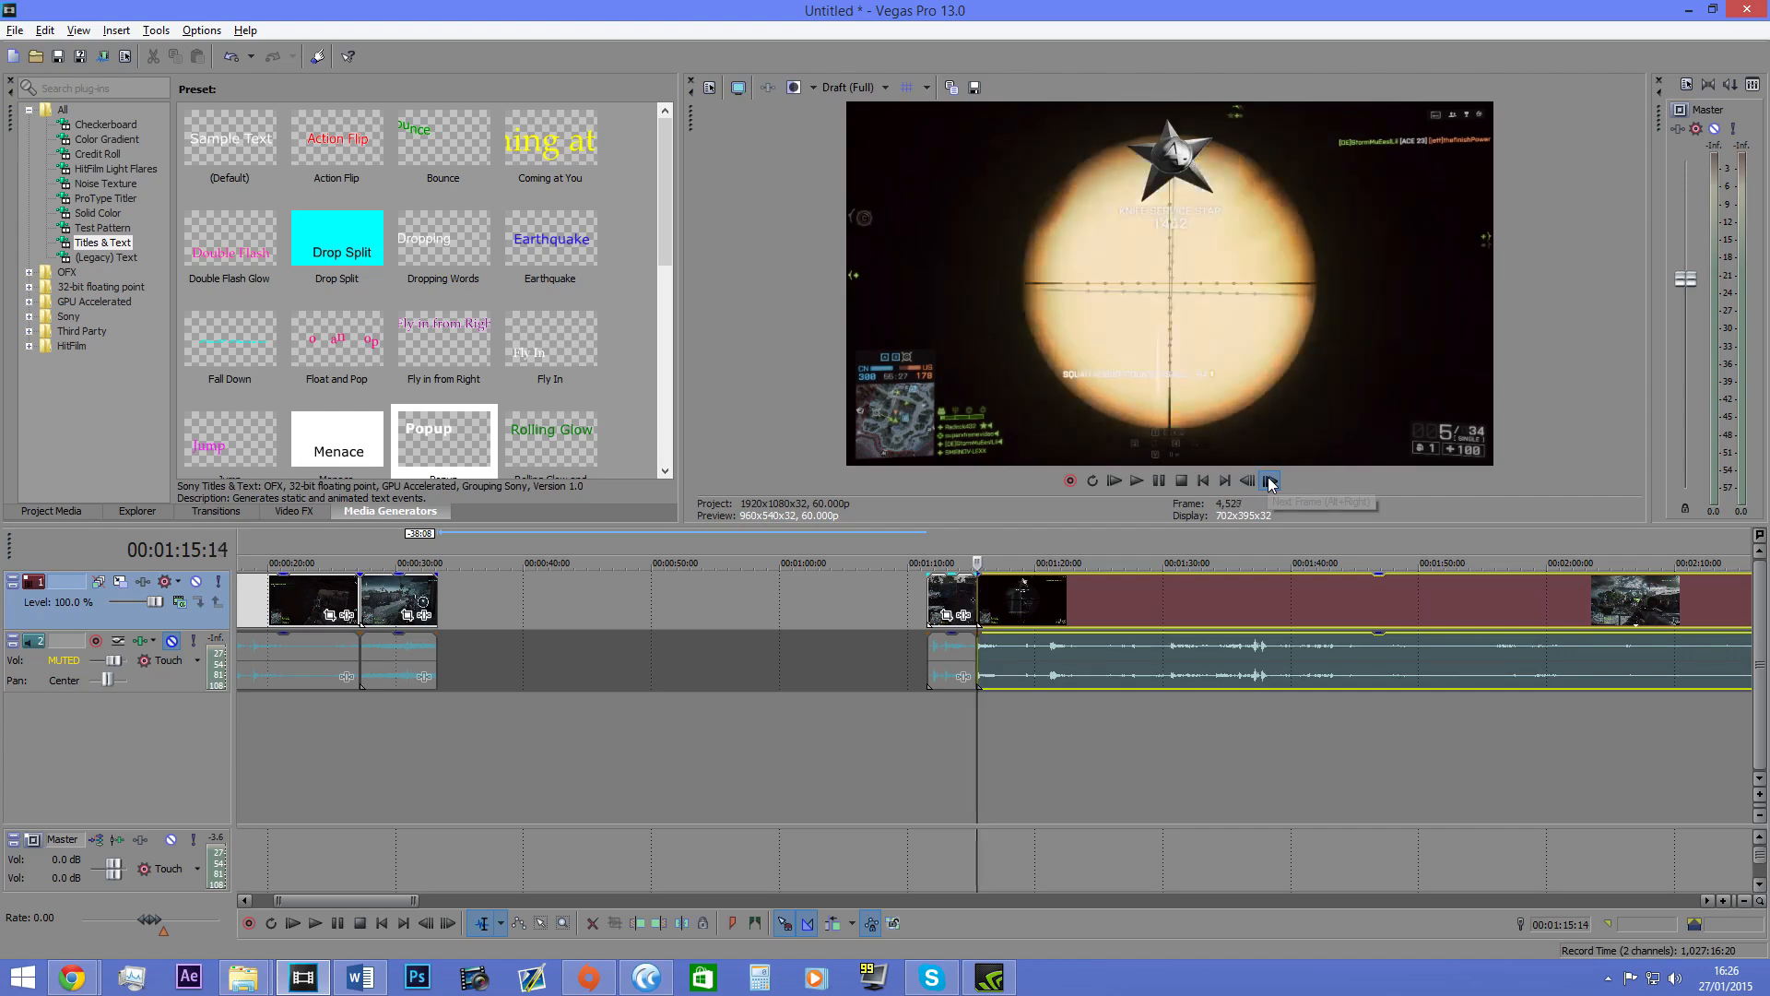
click(1248, 481)
click(1254, 482)
click(1254, 482)
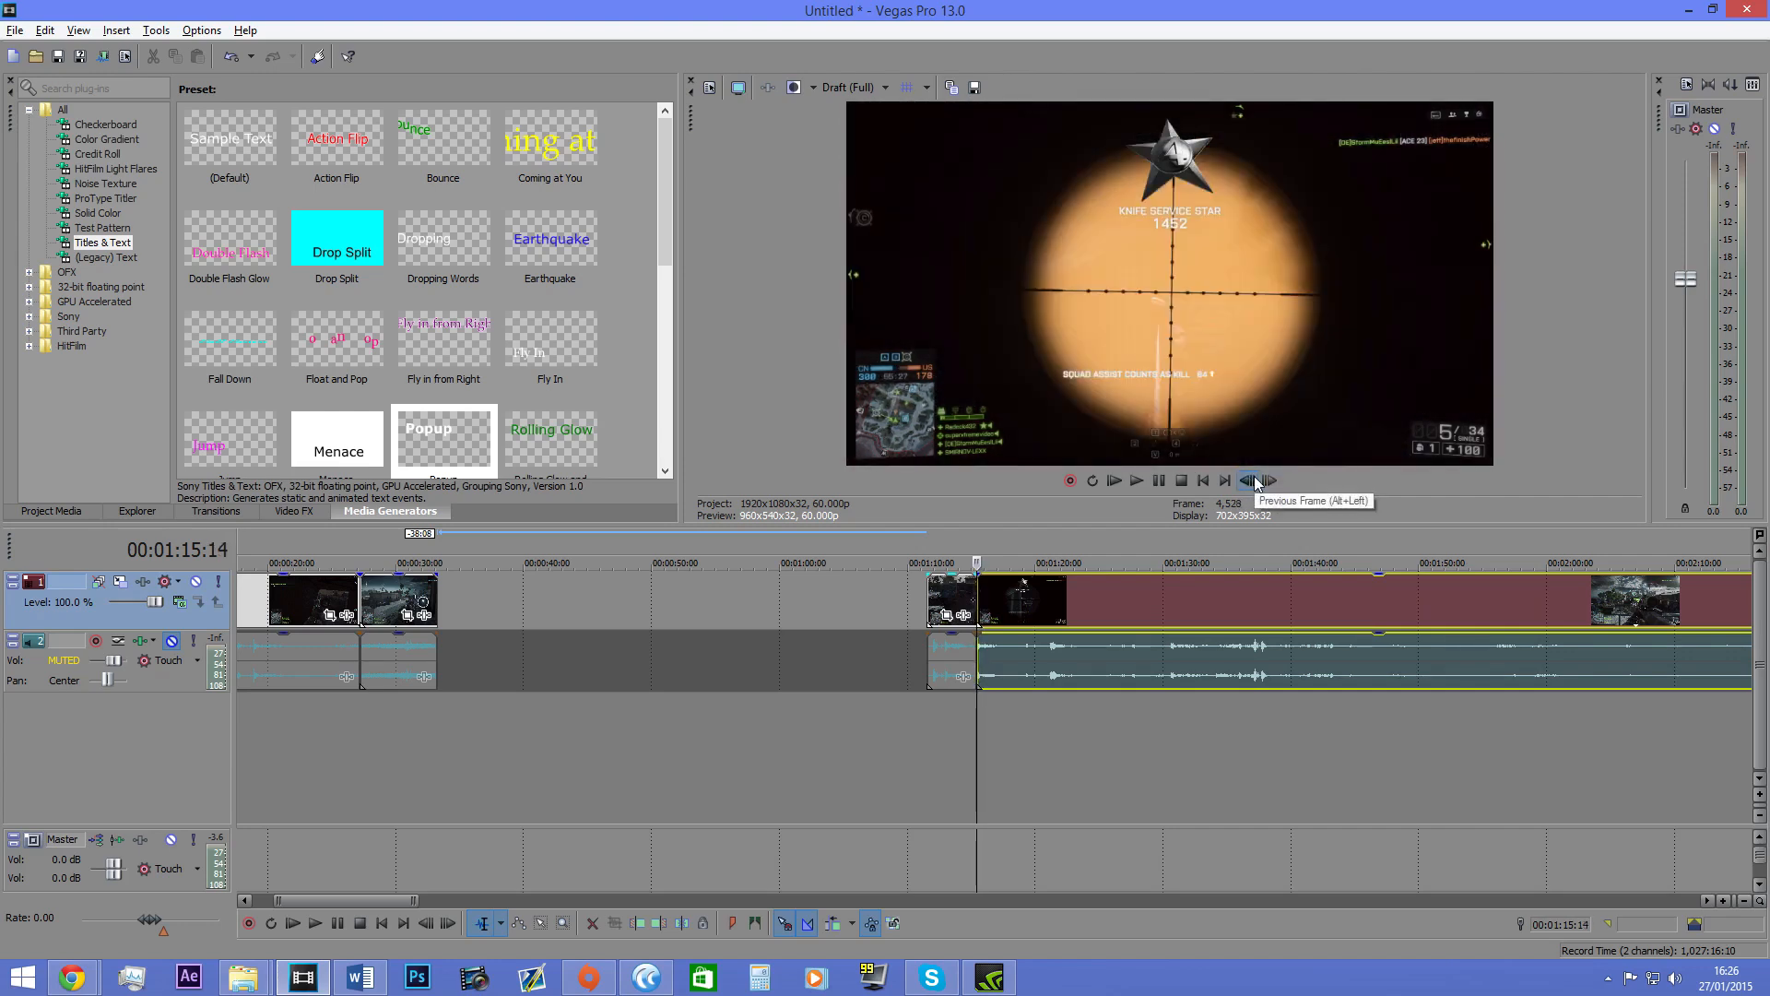
click(1254, 482)
Step: Time-stretch the short piece between the two cuts to about 00:01:15:16 and place the following clip directly against its end
scroll(1149, 600, up, 5)
scroll(1087, 601, up, 6)
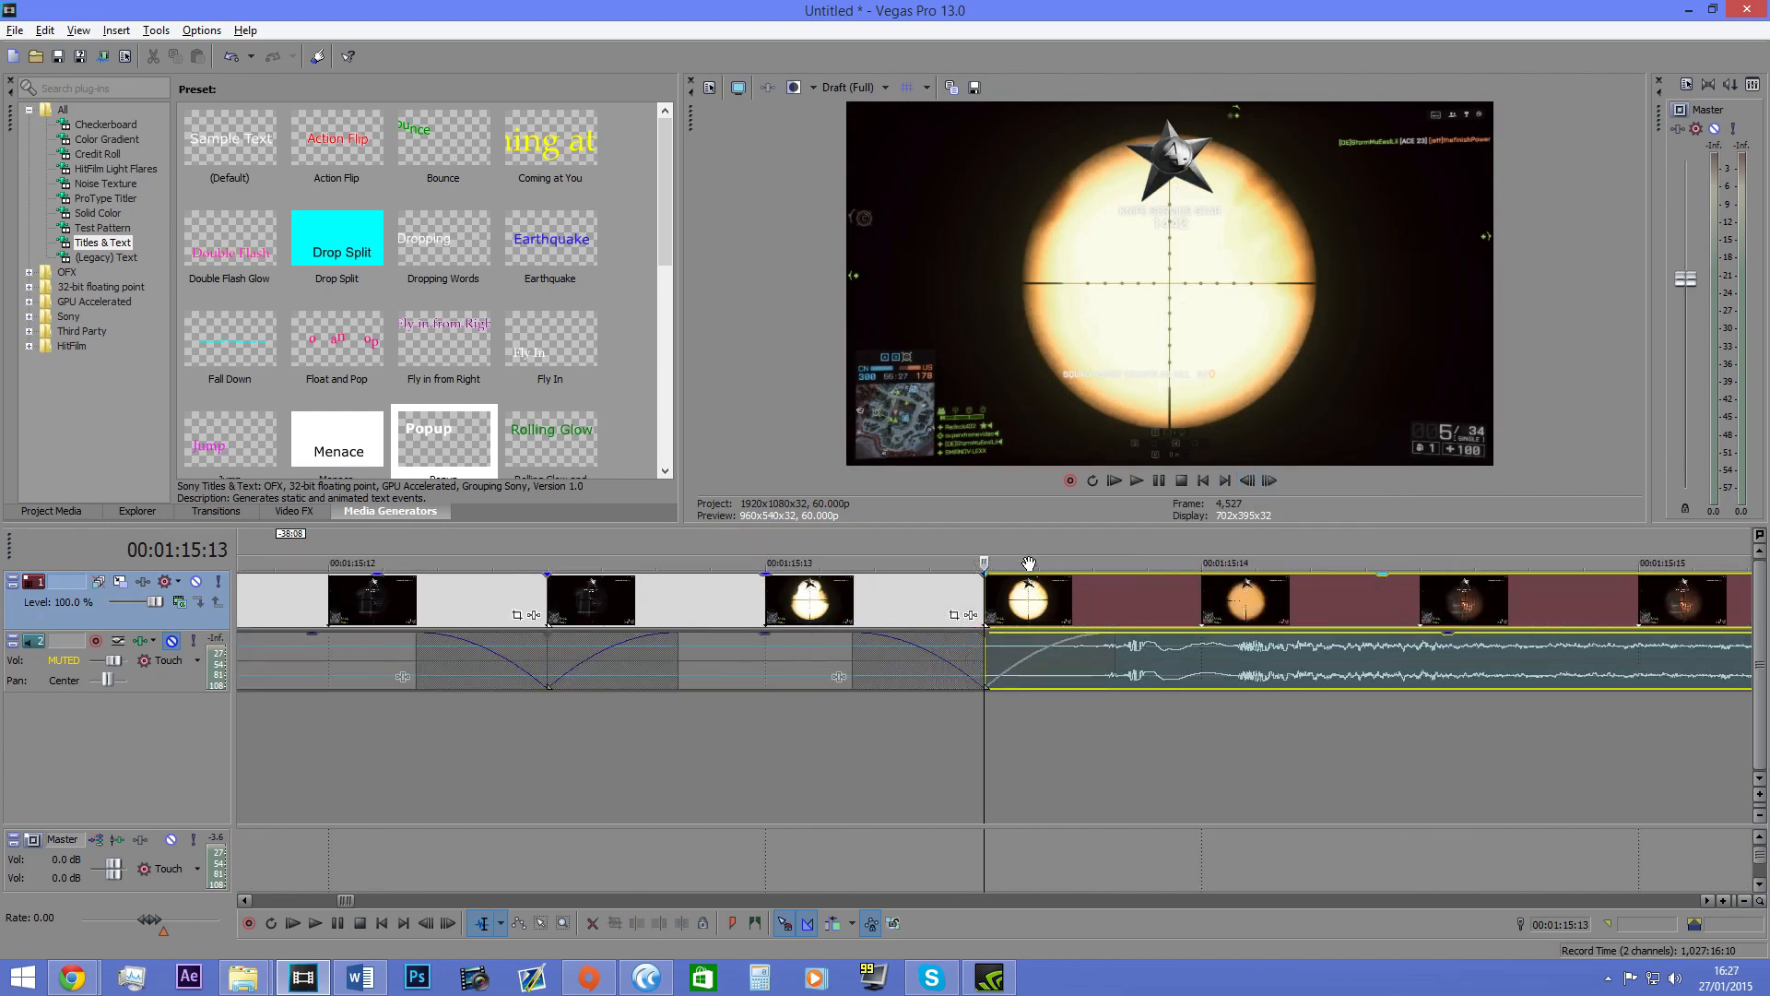
scroll(1041, 602, down, 1)
drag(1047, 628, 1242, 628)
scroll(1241, 627, down, 2)
drag(1102, 610, 1538, 611)
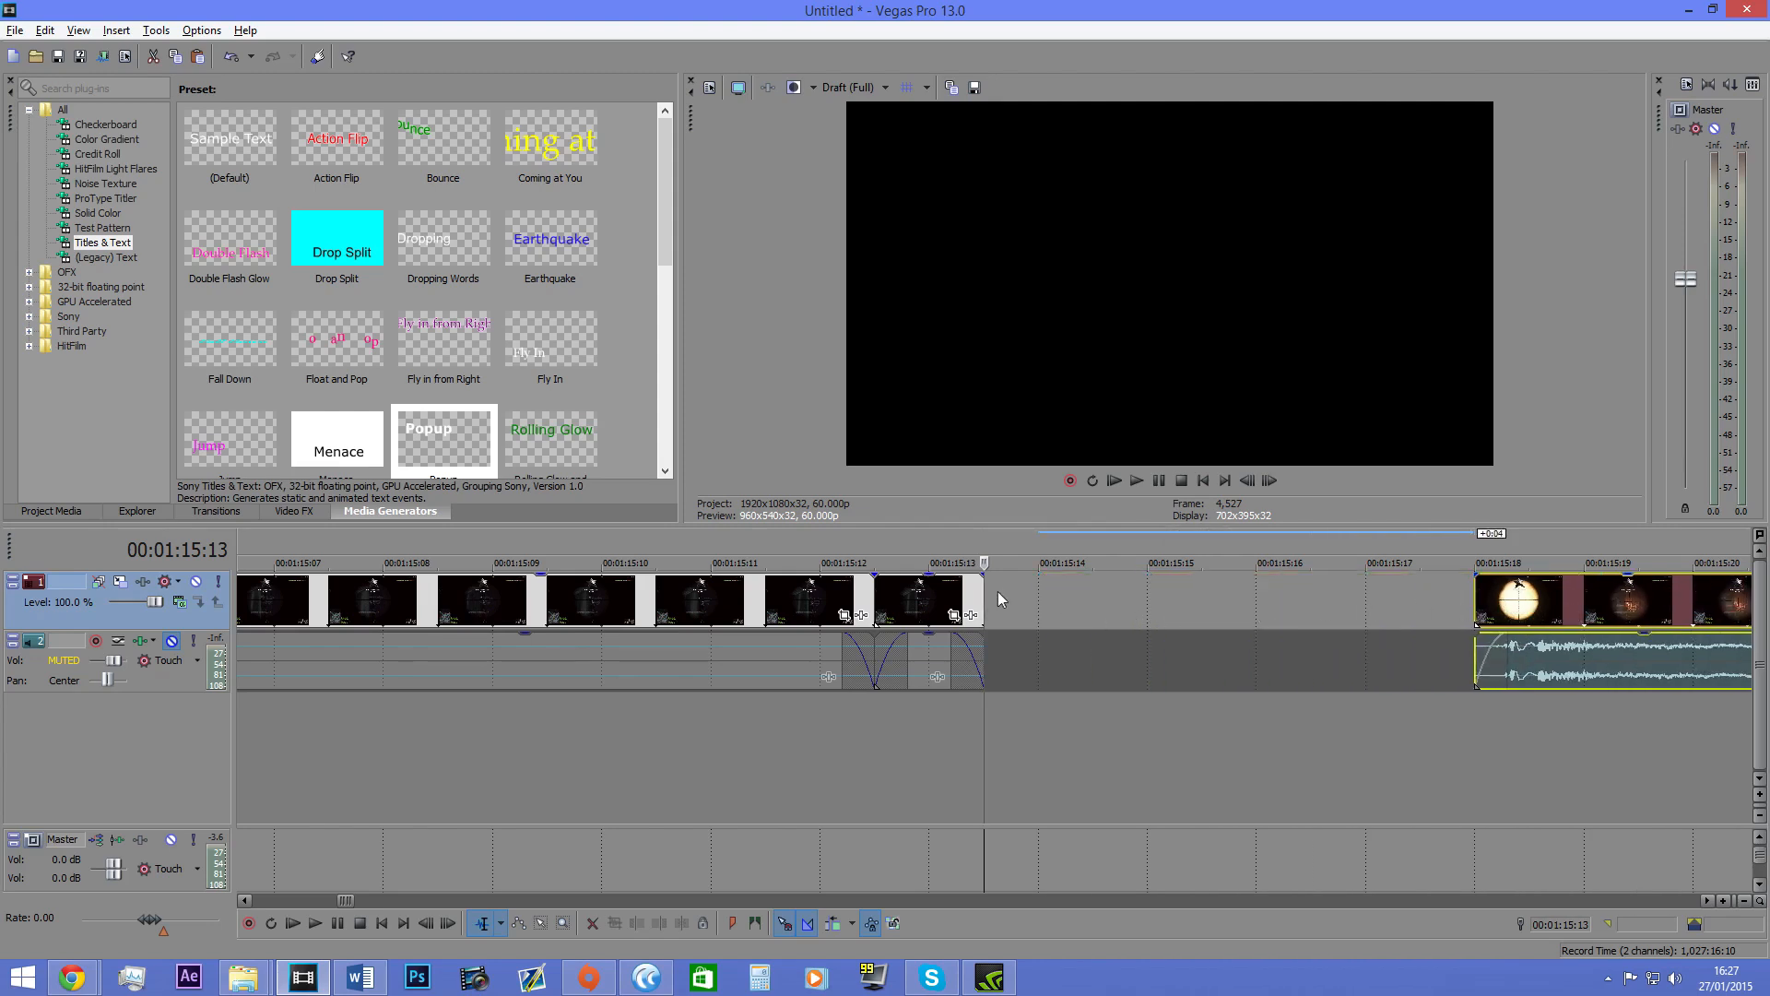
drag(984, 590, 1343, 625)
drag(1545, 610, 1369, 613)
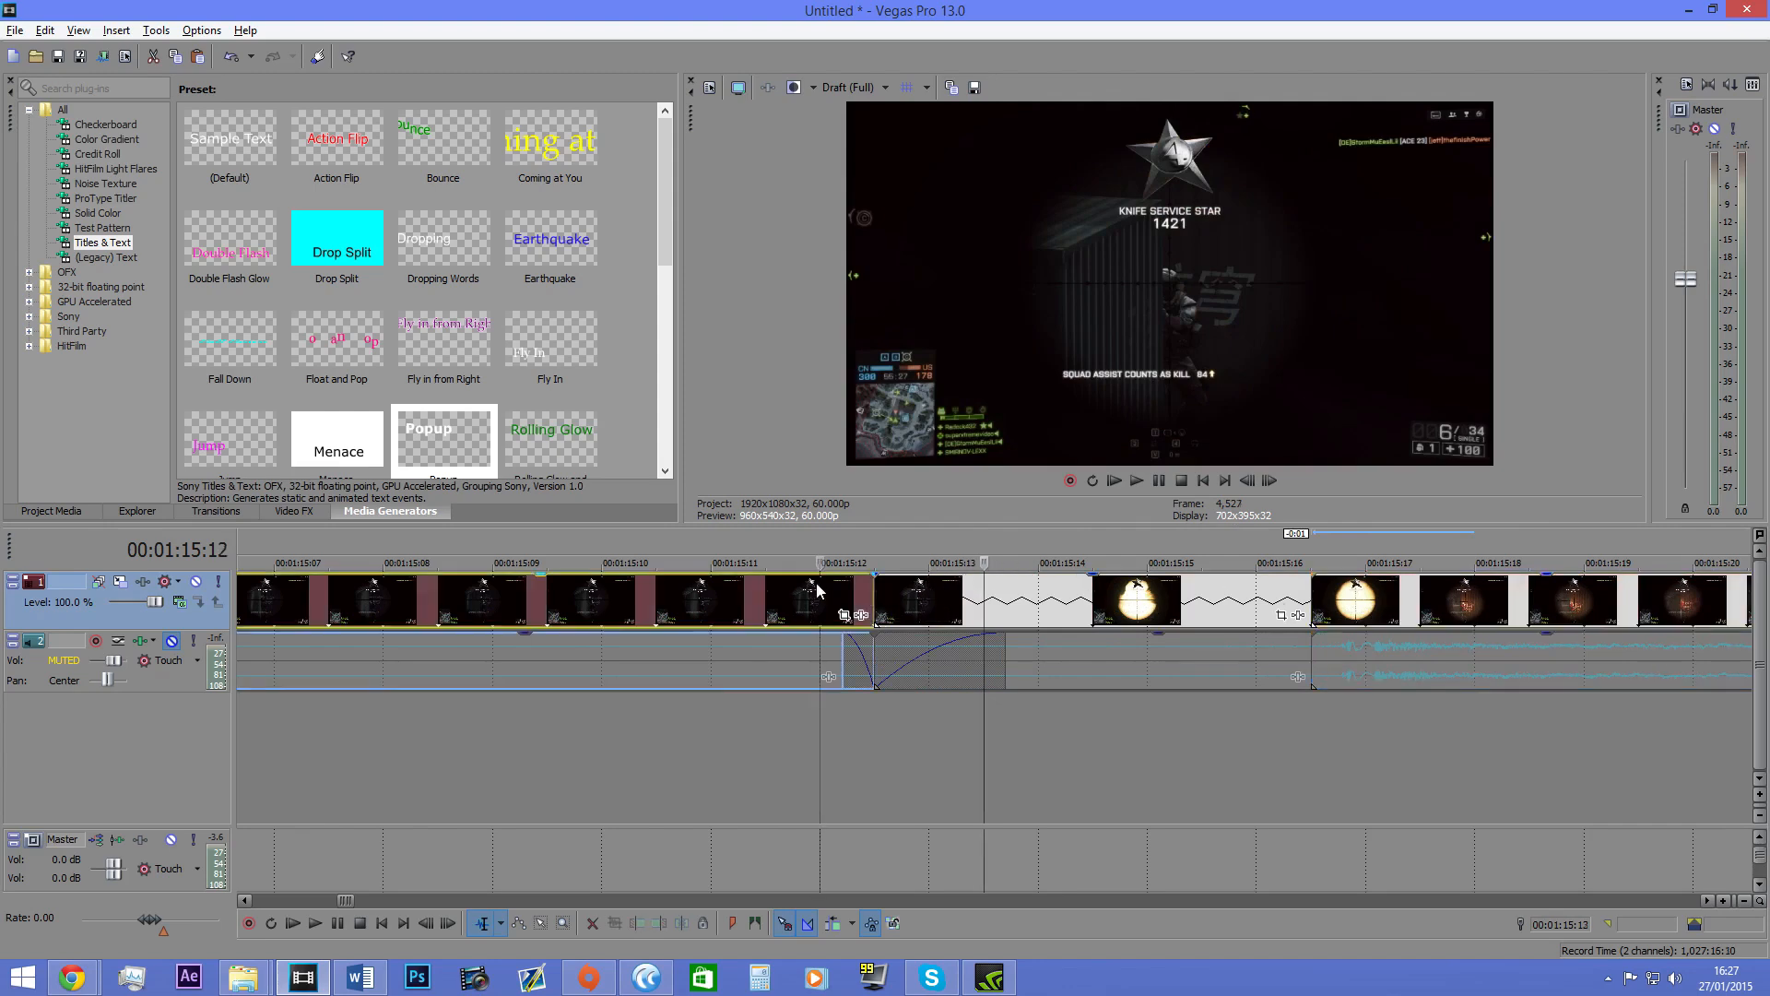
Step: Play back the slowed shot twice, starting just before the stretched piece
click(1159, 480)
click(1159, 480)
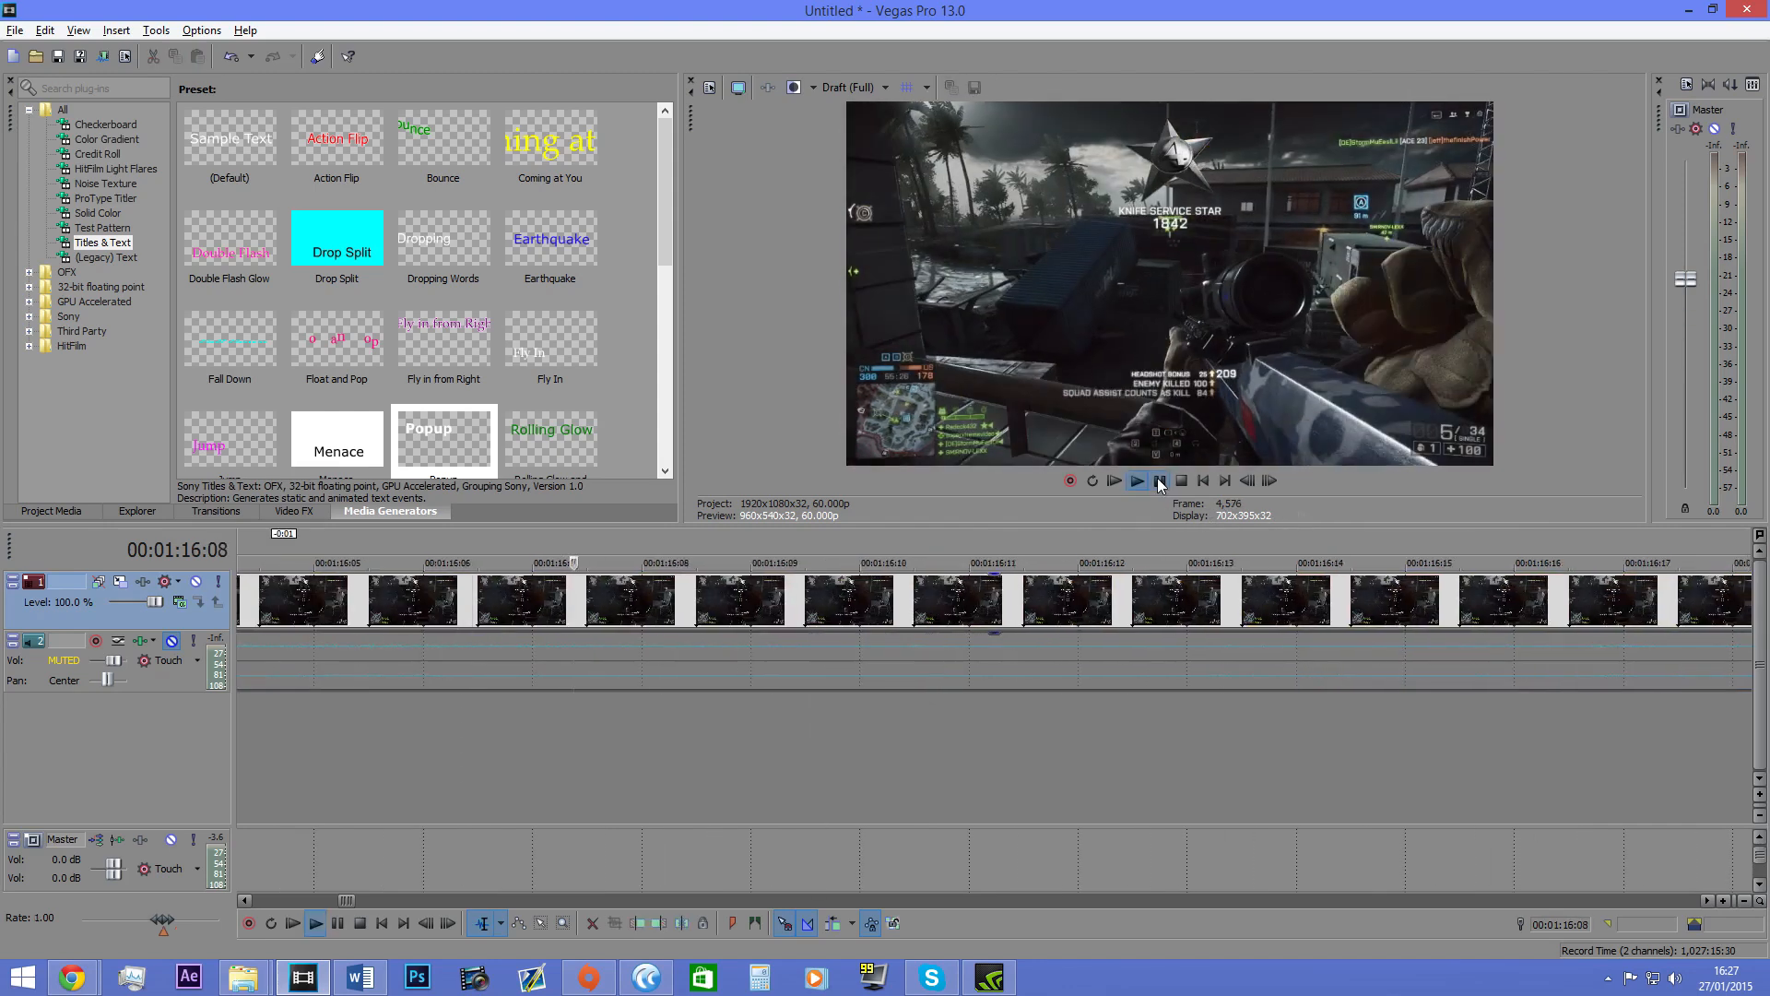
scroll(675, 607, down, 6)
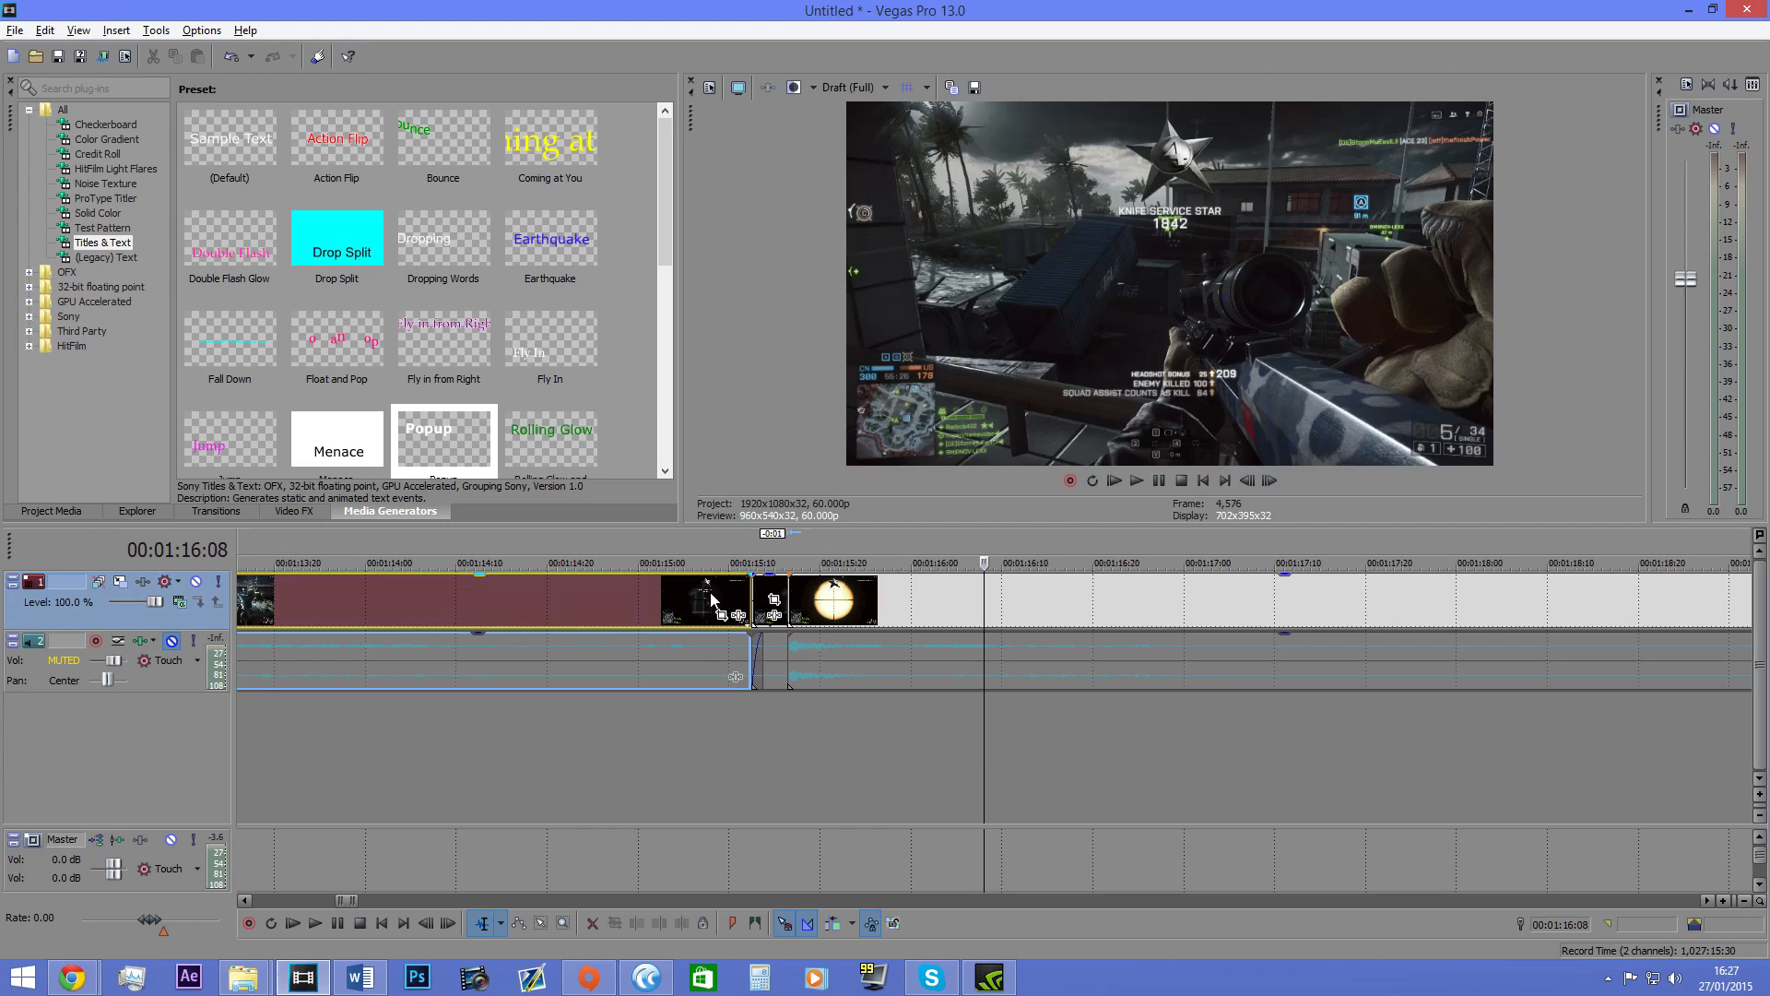
click(711, 599)
click(1156, 481)
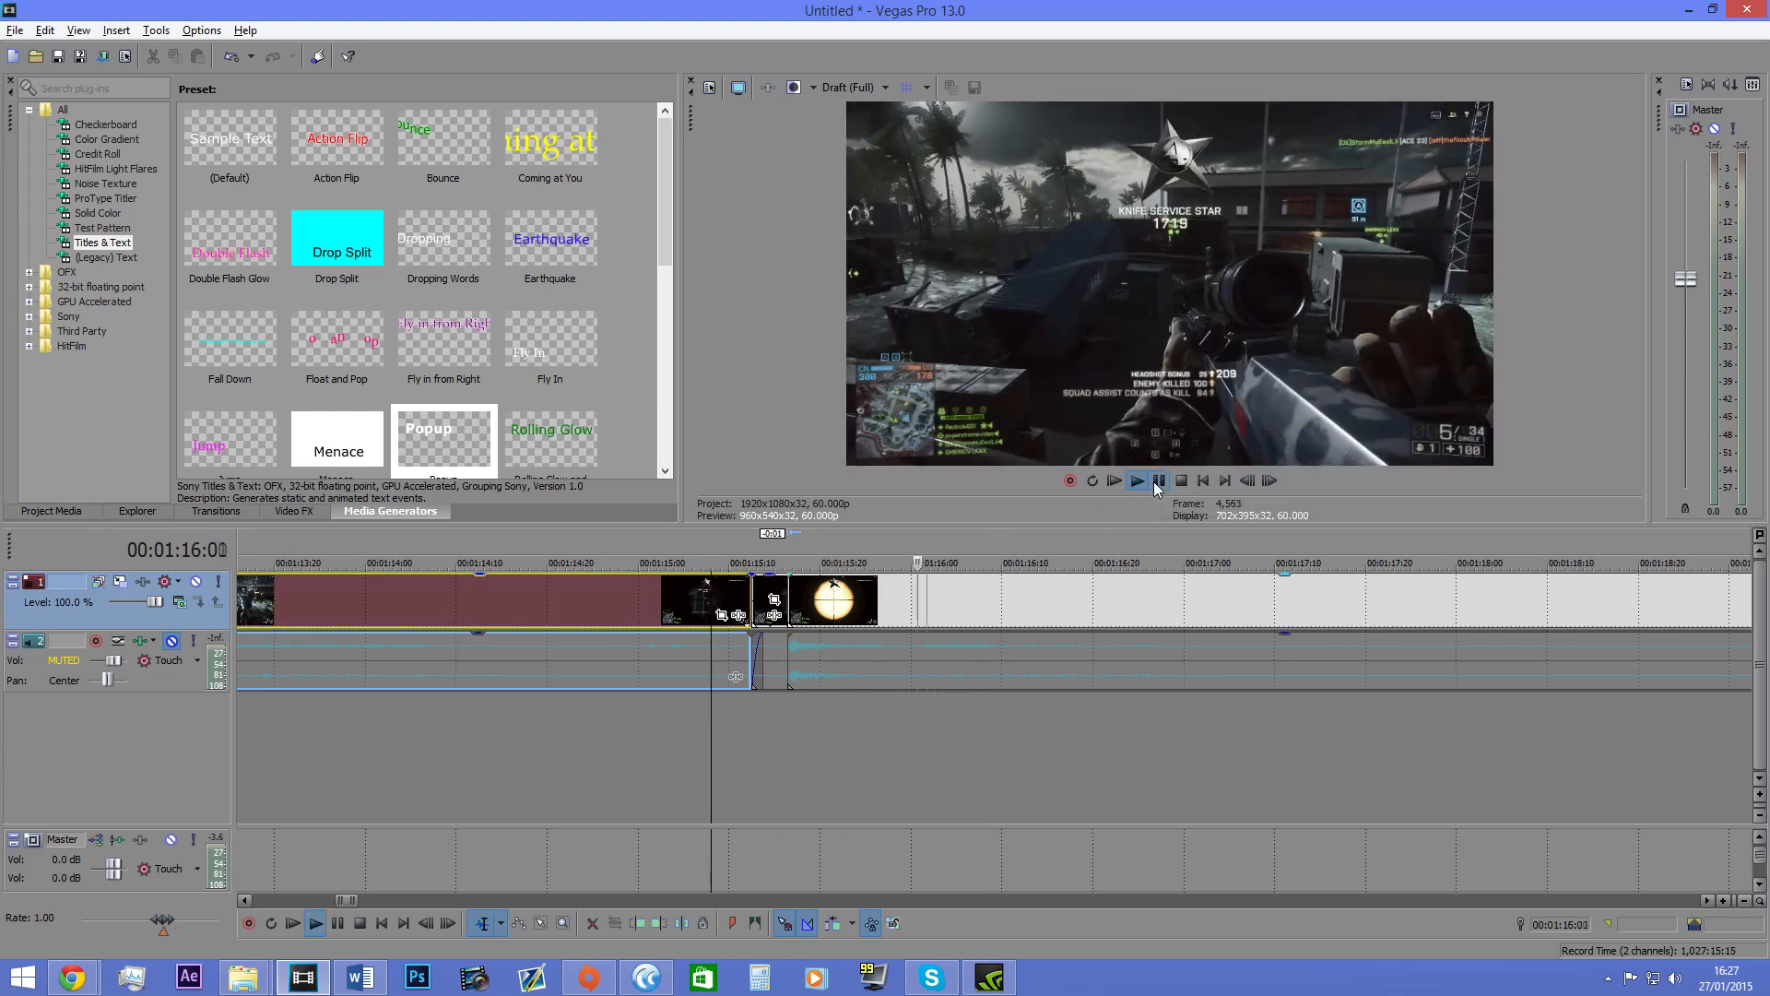
click(1158, 482)
Step: Move the clip after the slowed piece about one frame later and collapse the loop region to the start of the timeline
drag(808, 599, 823, 597)
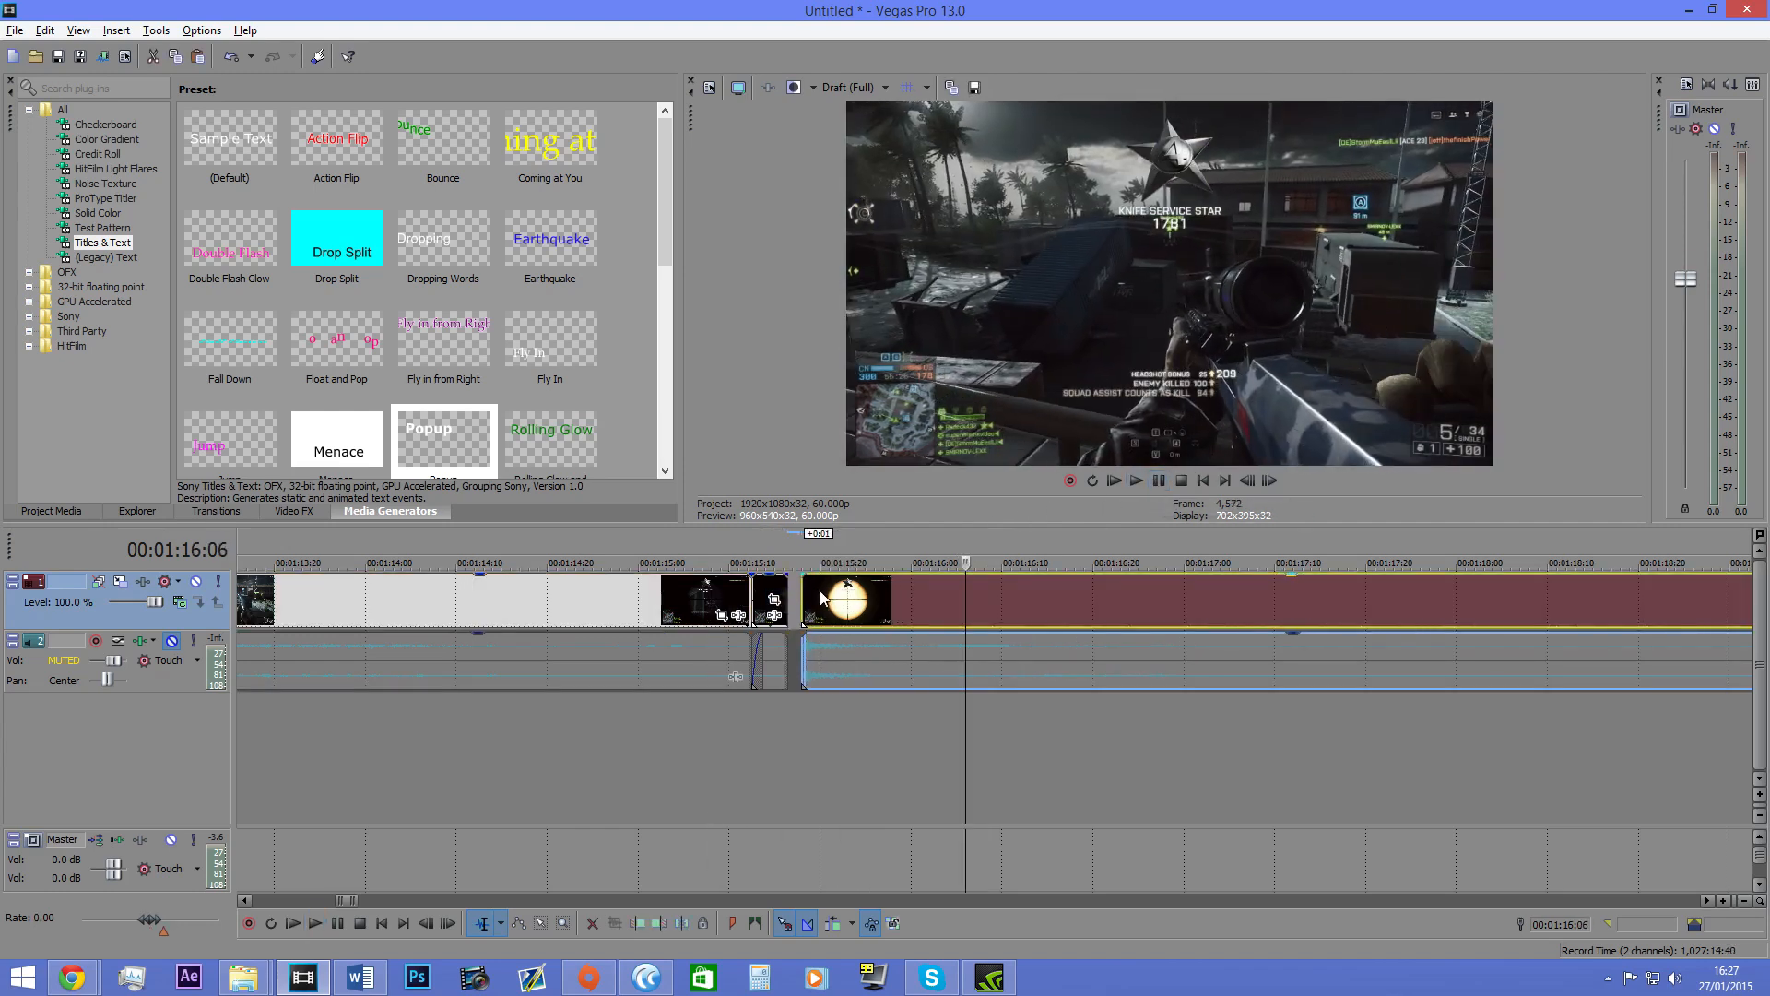
scroll(569, 614, down, 15)
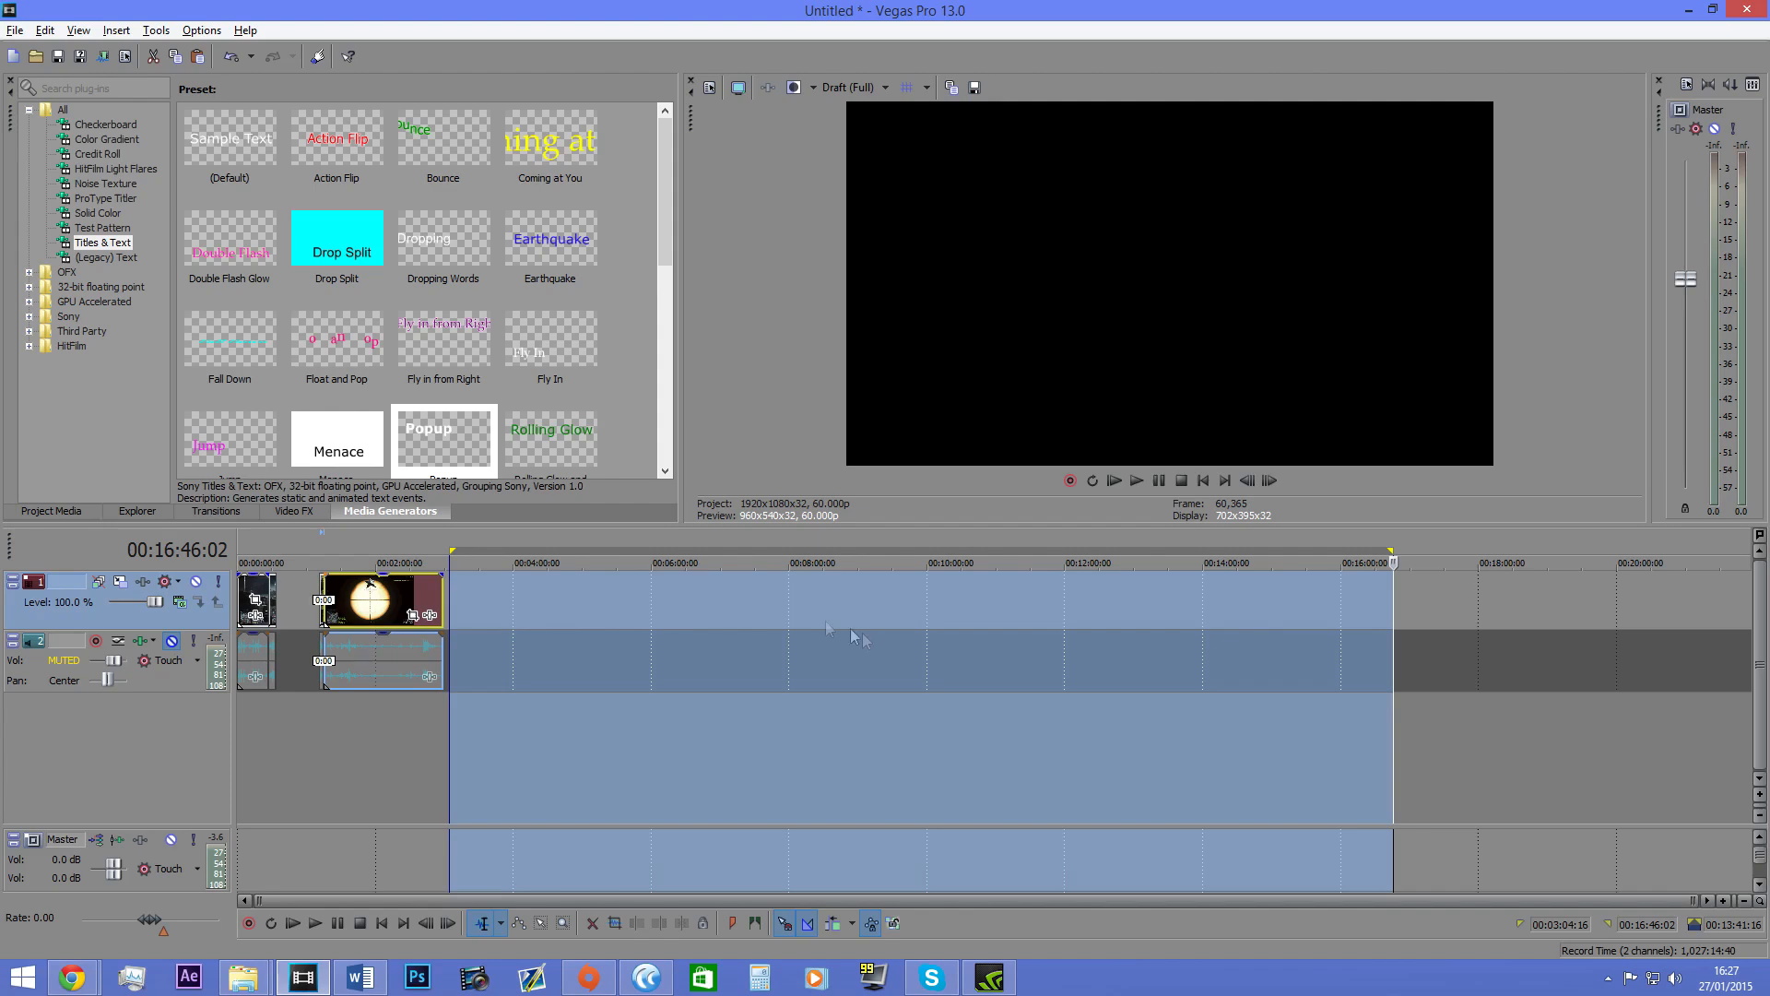
drag(450, 550, 238, 550)
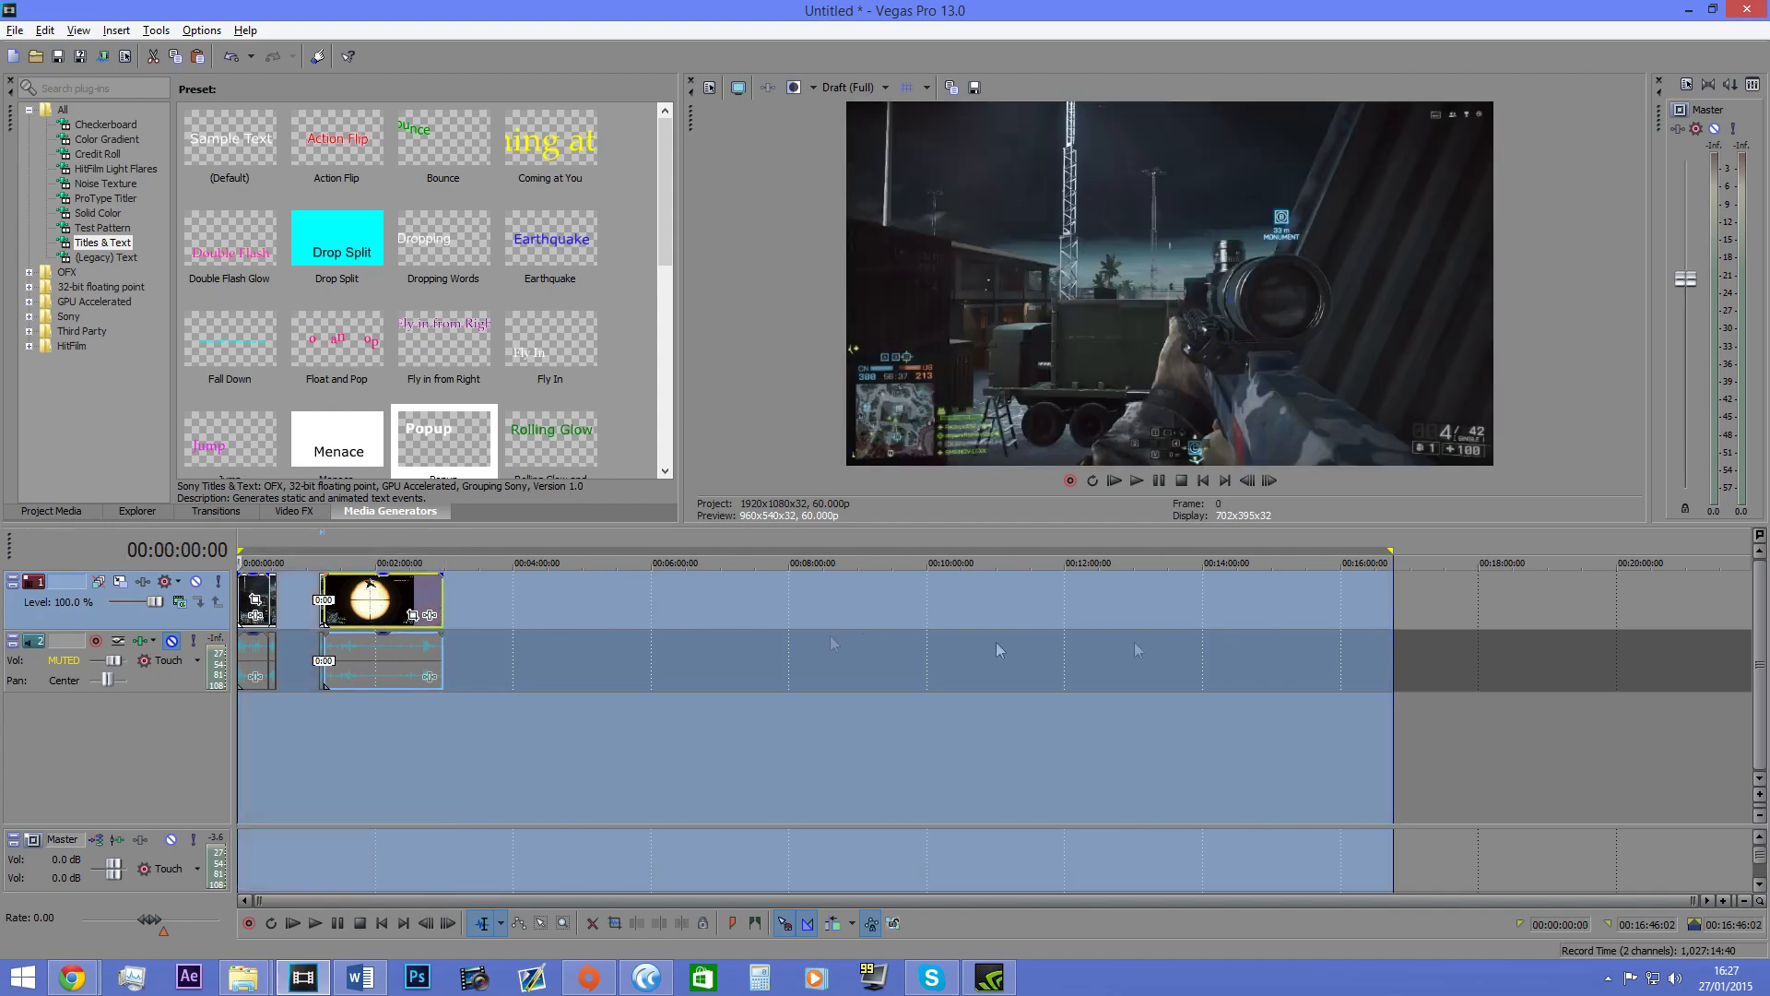
drag(1391, 546, 237, 549)
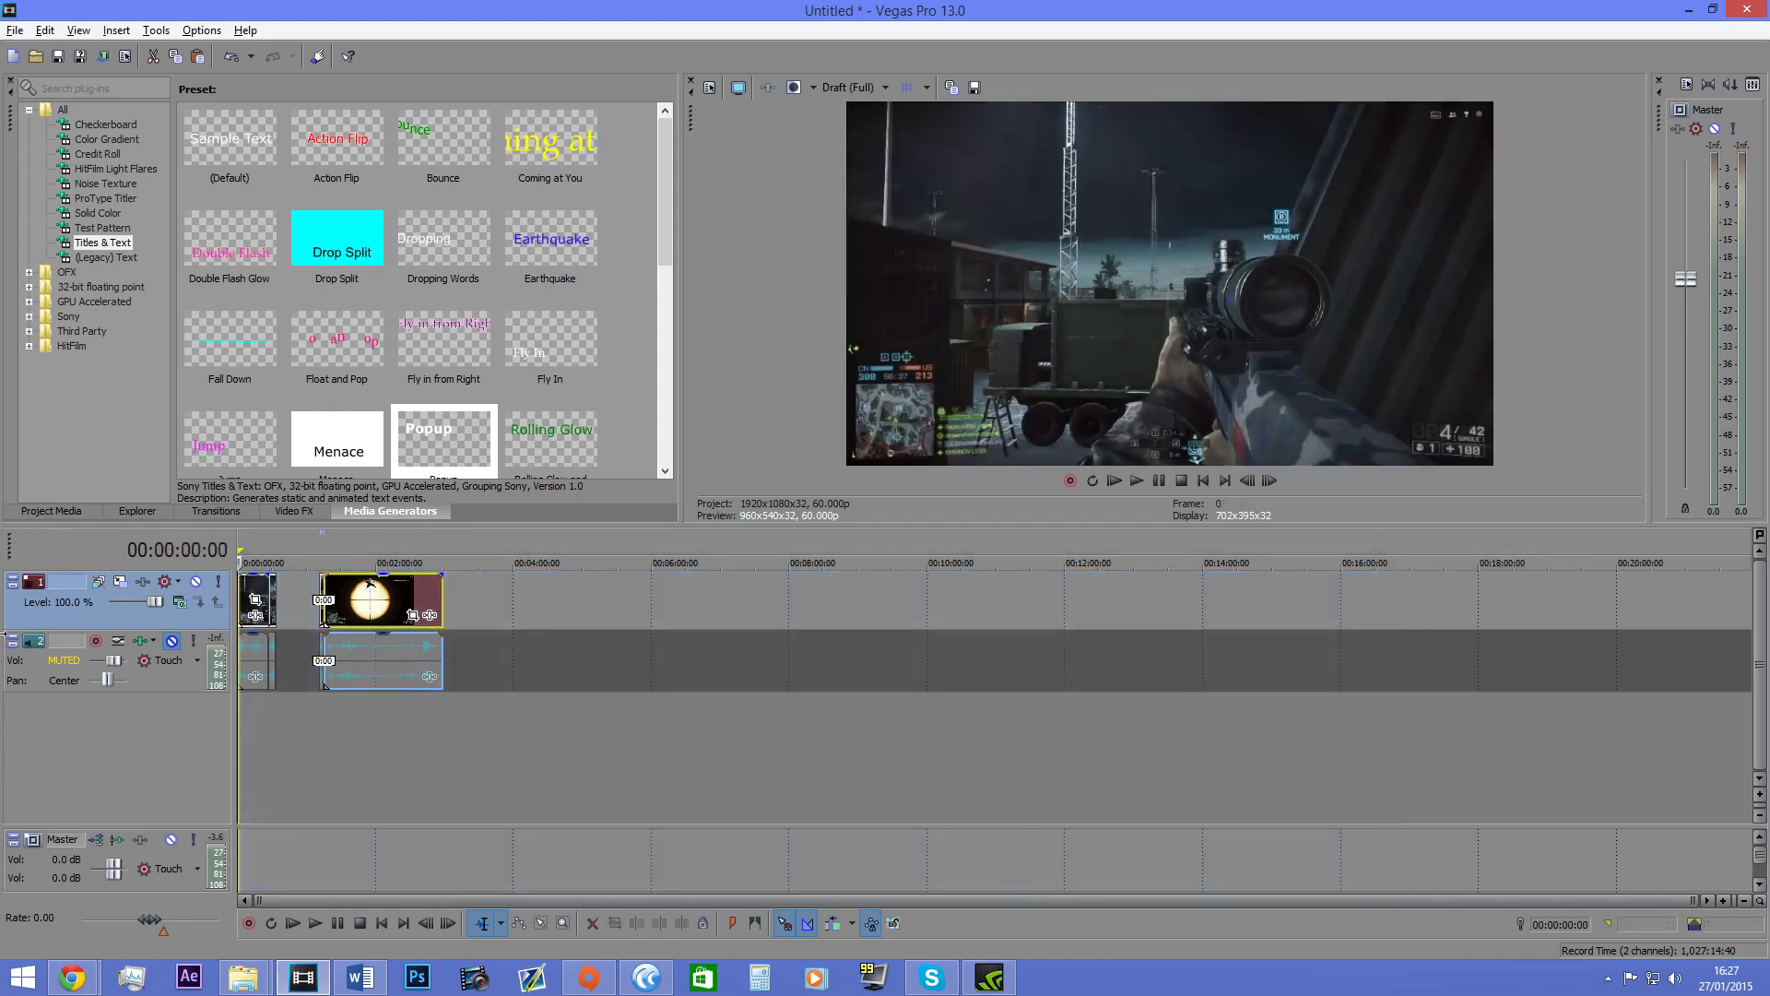
Step: Time-stretch the last gameplay clip by dragging out its end by about 5:09 and play the slowed footage
click(439, 590)
drag(439, 590, 796, 590)
click(1137, 480)
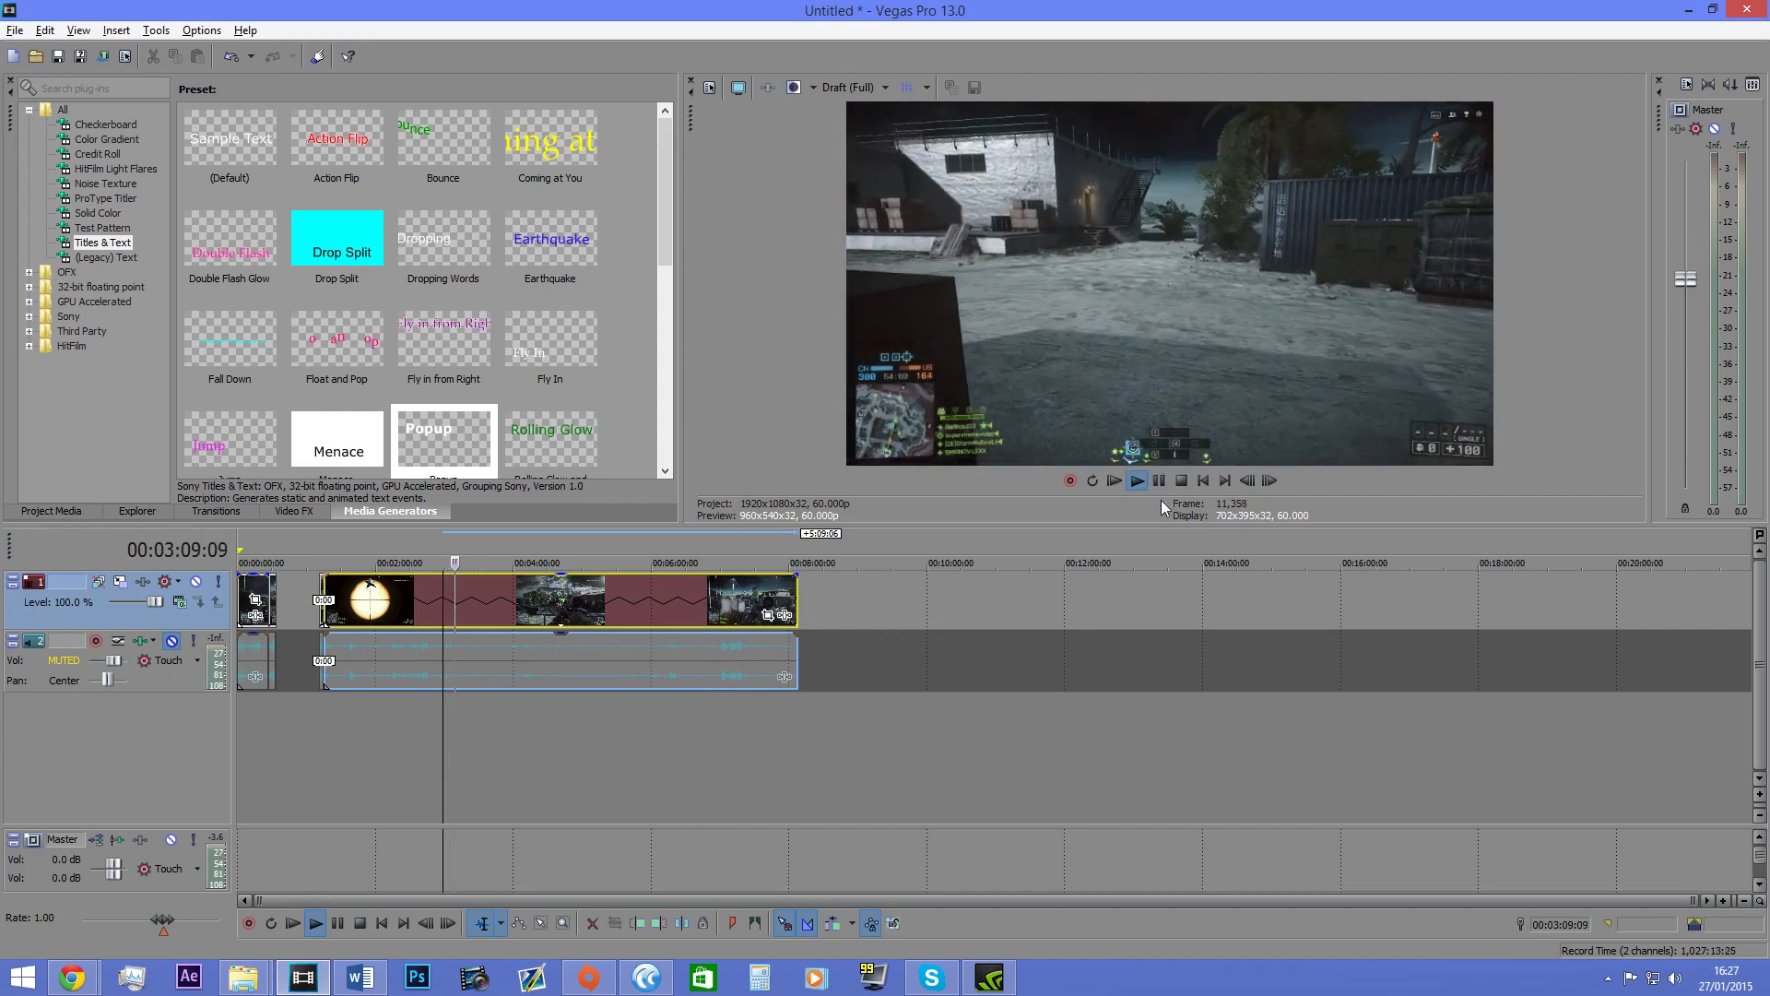
Step: Delete all clips from the video and audio tracks, unmute the audio track and return the cursor to the timeline start
click(1159, 480)
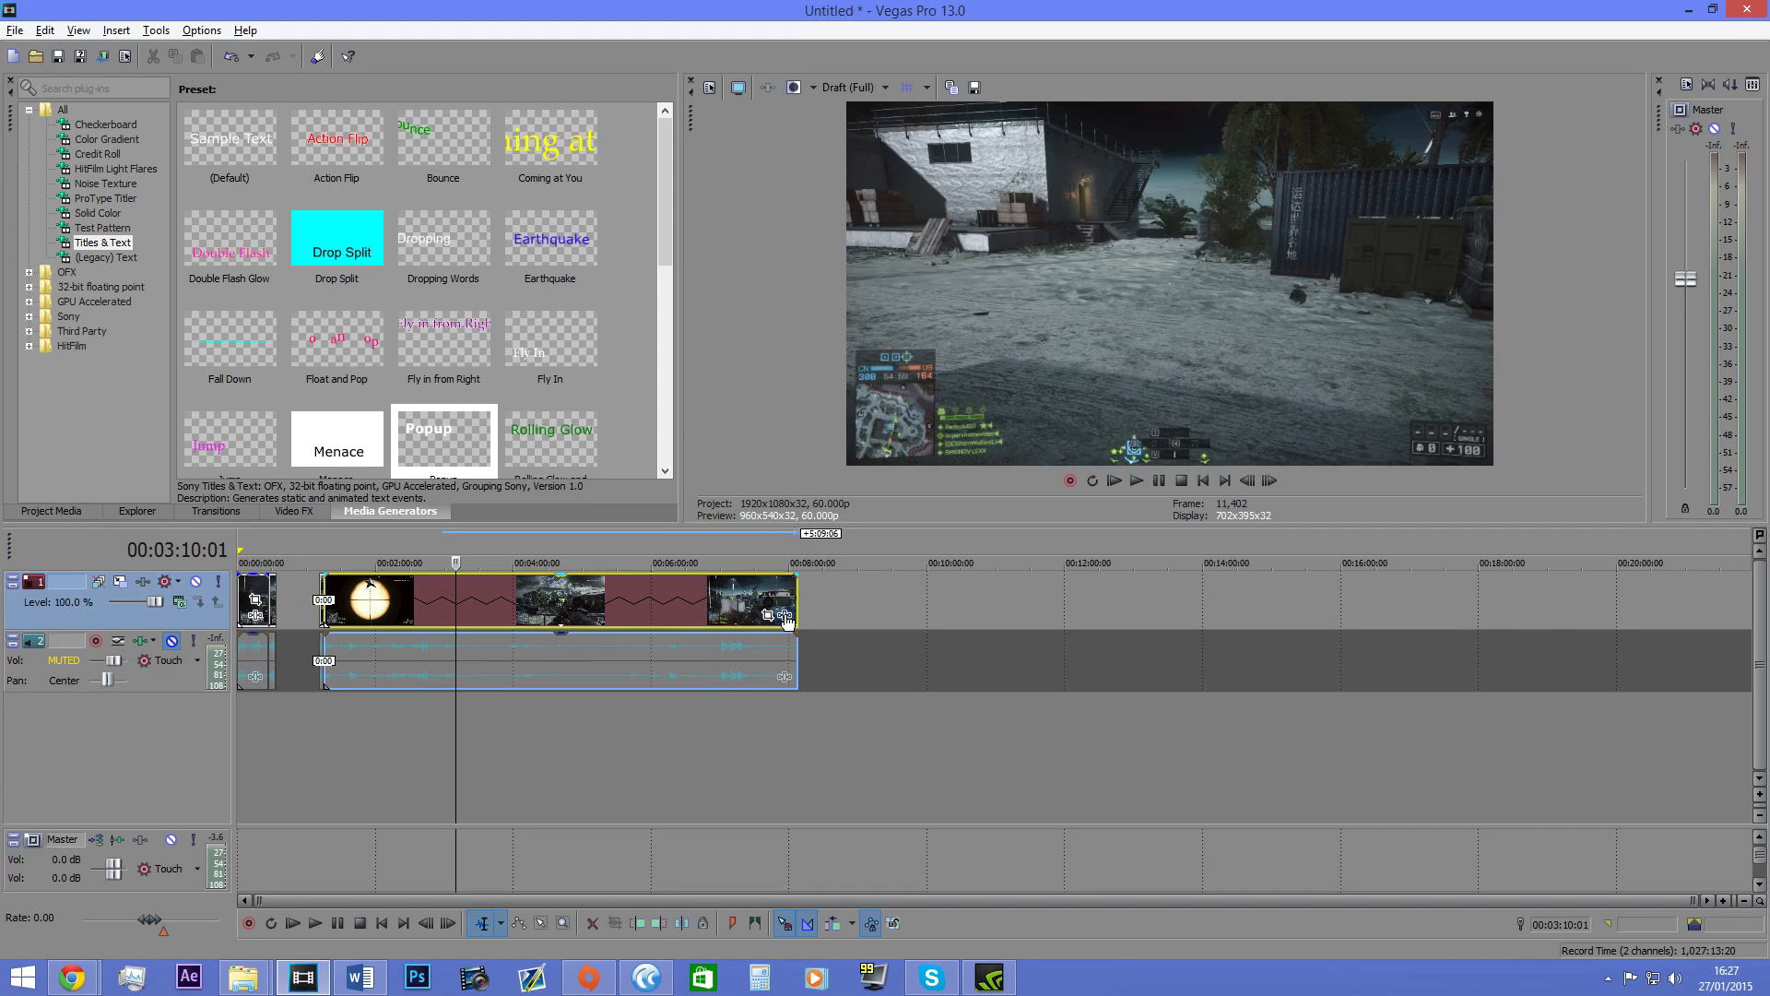
click(417, 645)
key(Delete)
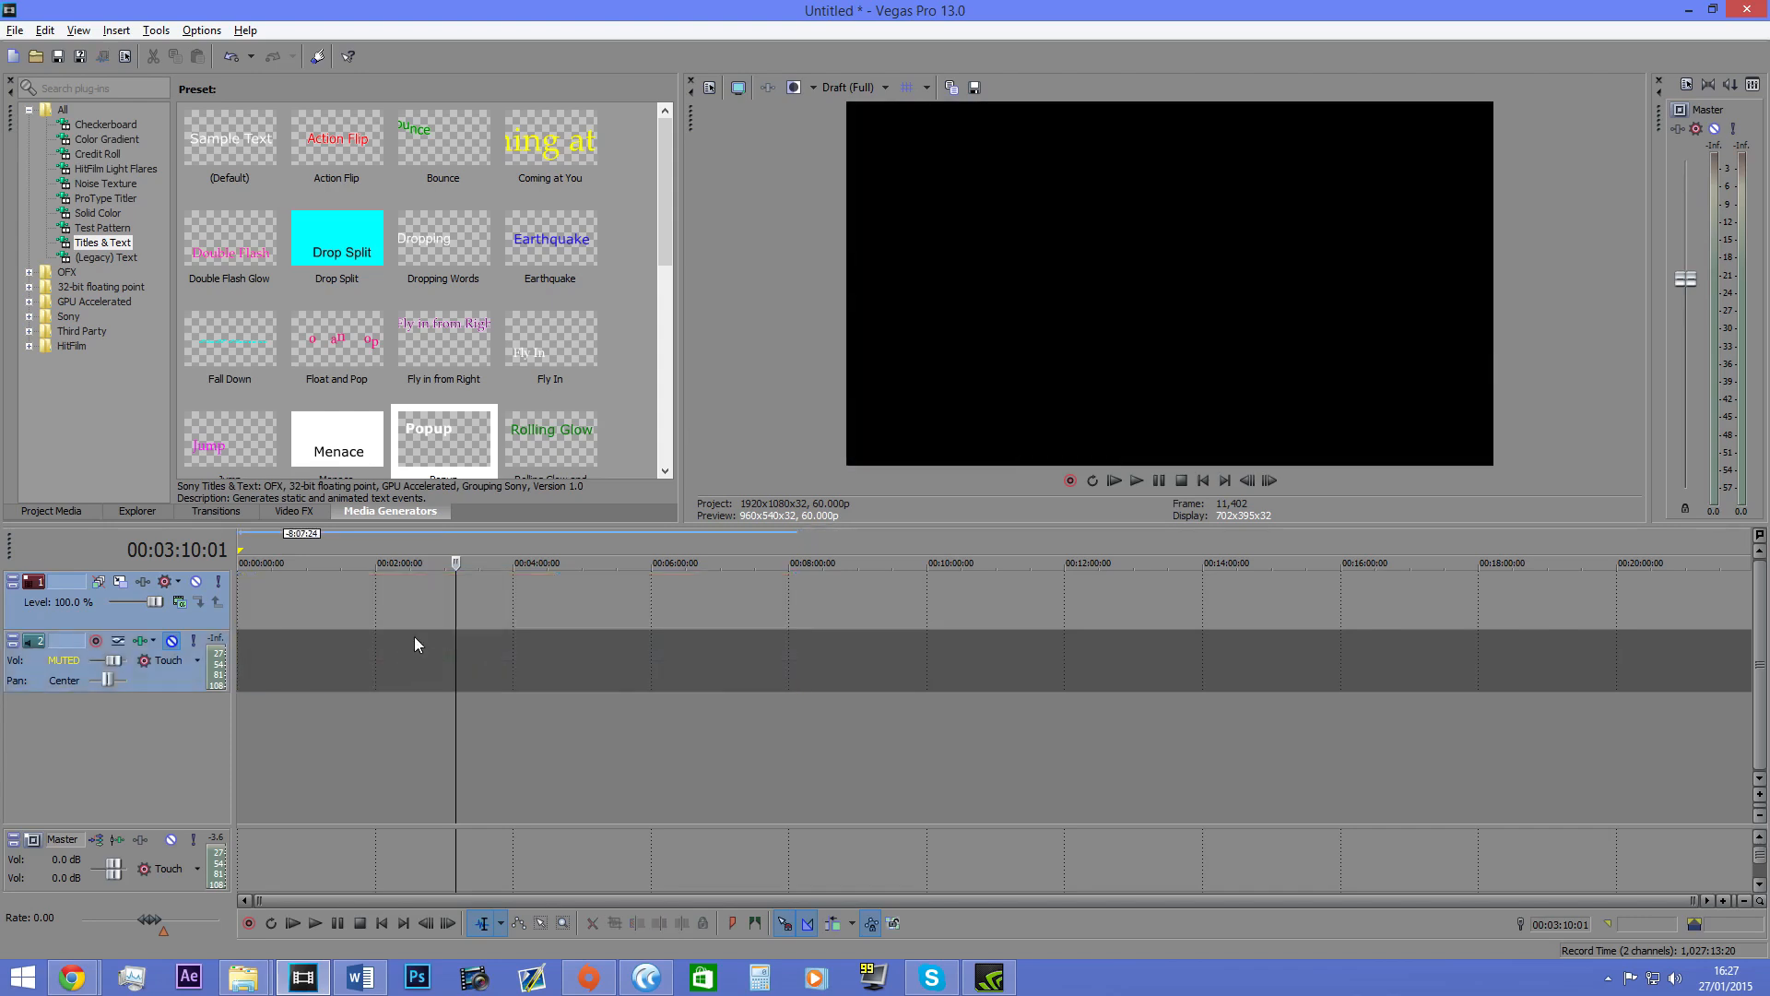
click(172, 640)
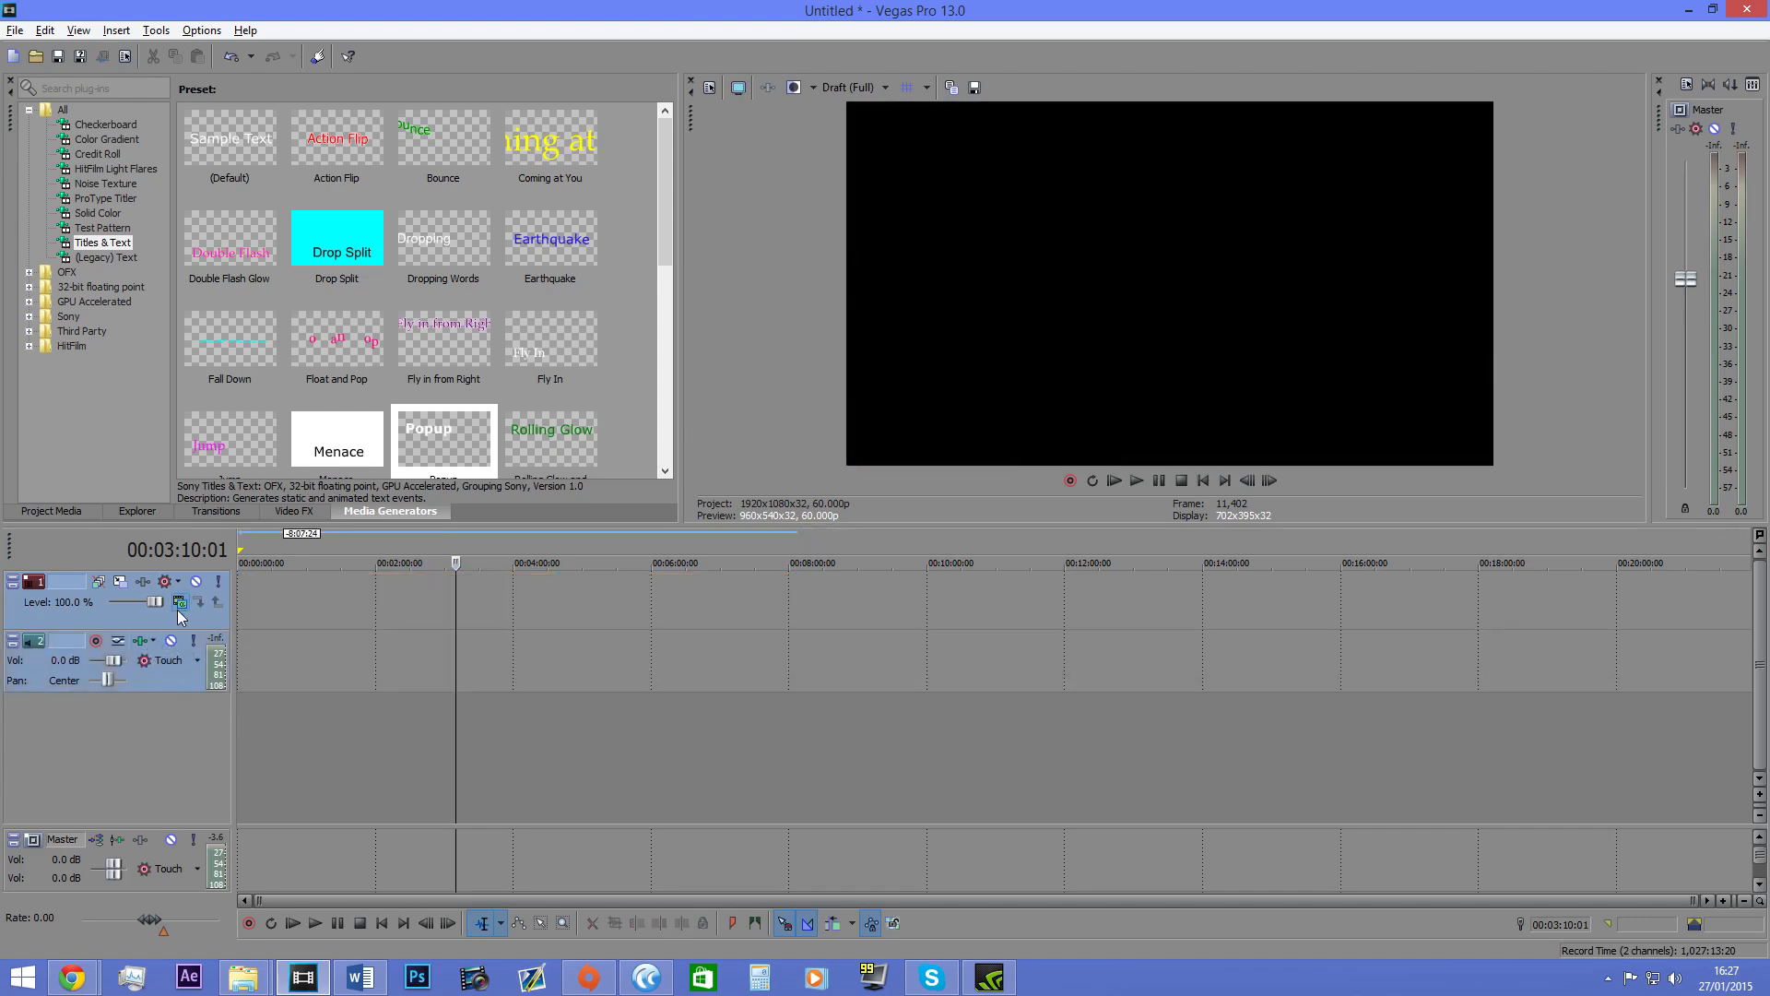
click(177, 611)
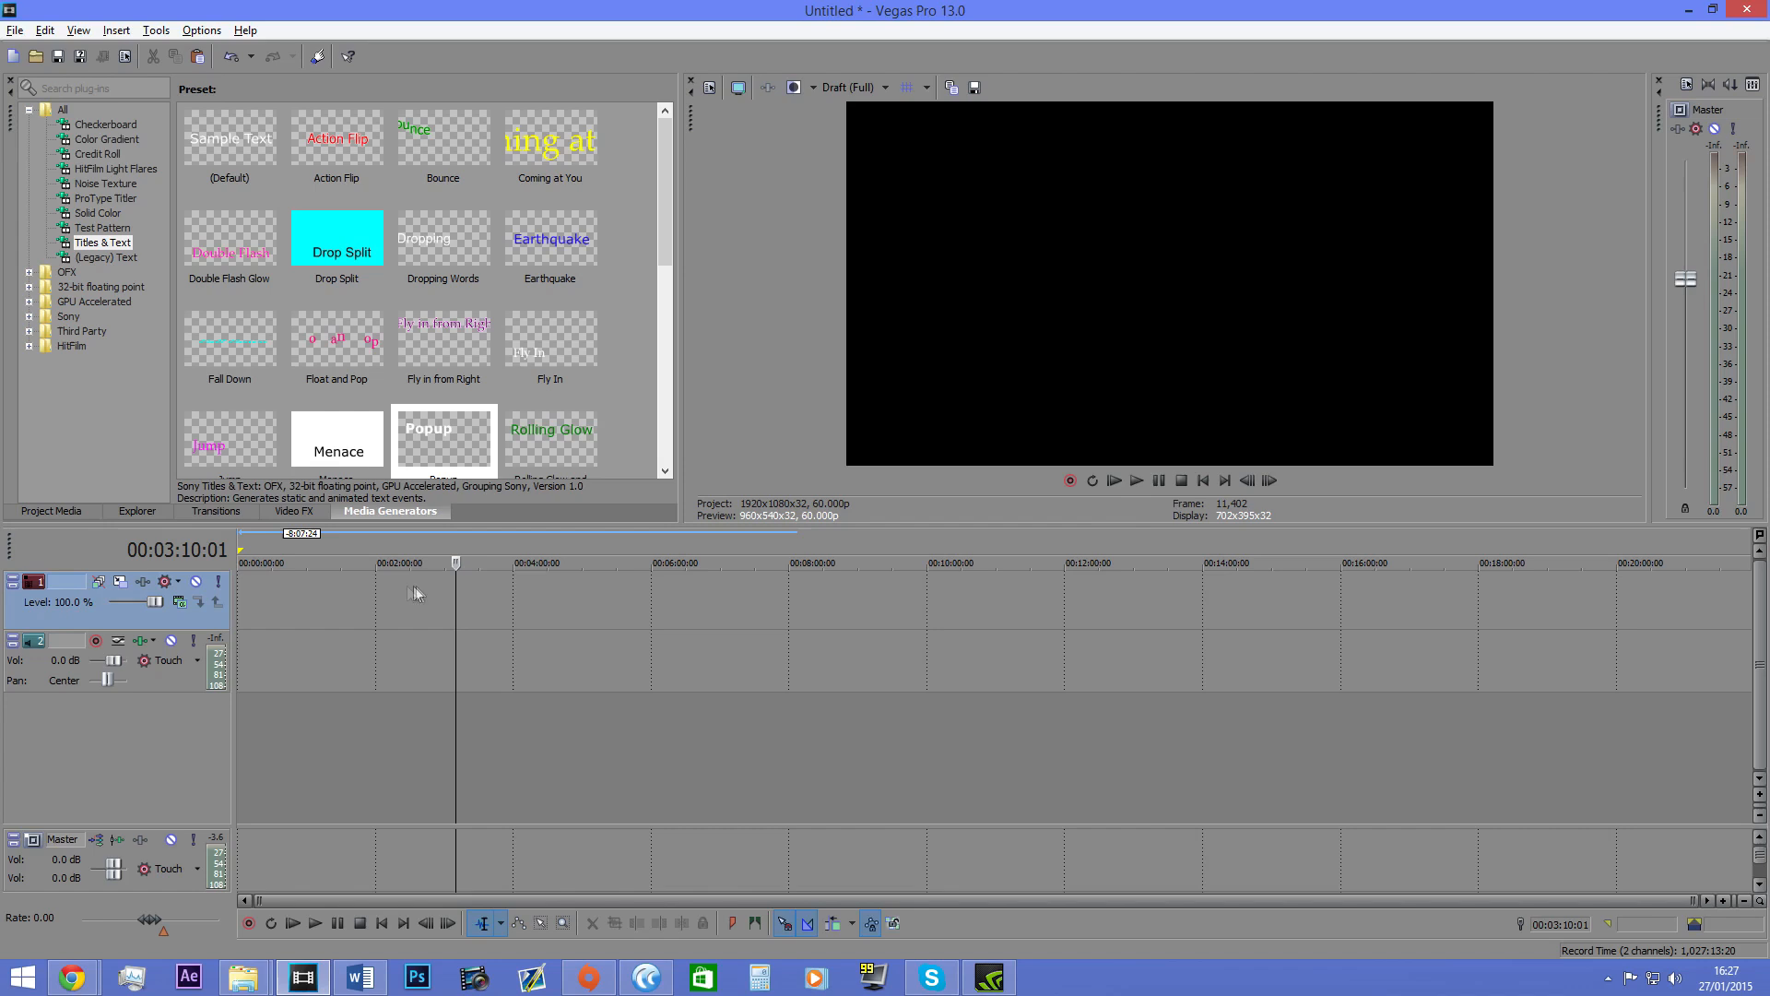
click(1203, 481)
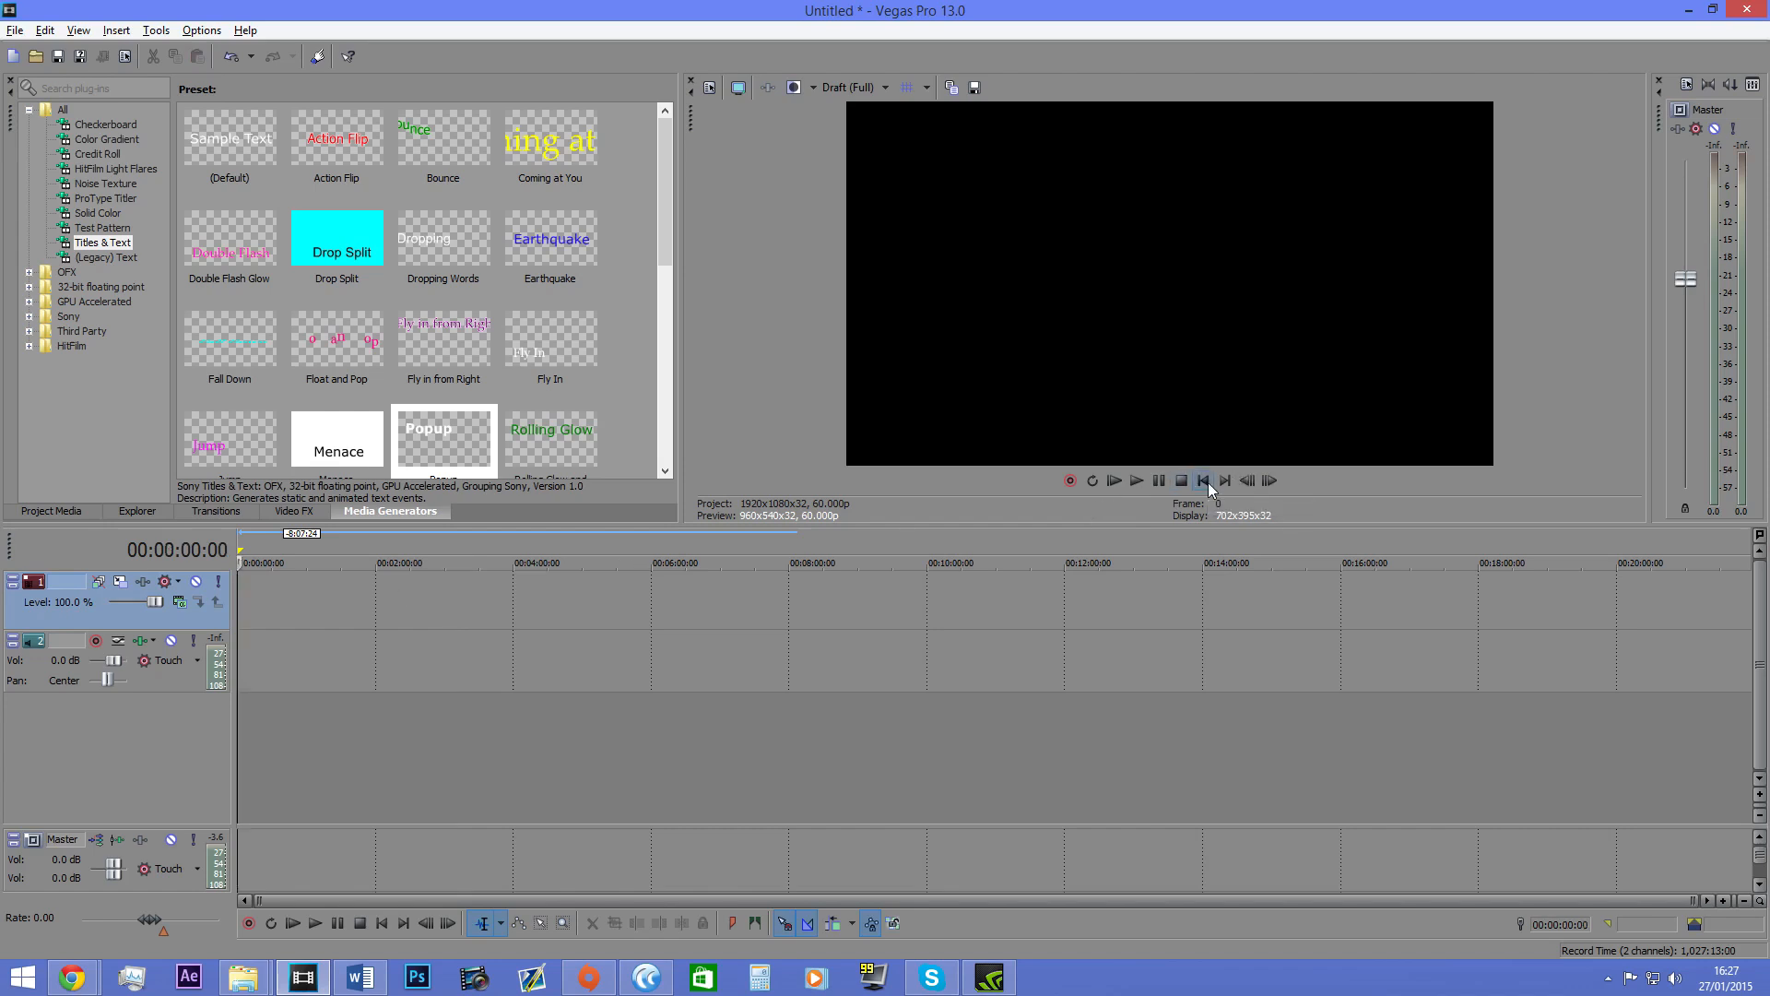
Step: Enlarge the preview and media generator area by lowering the divider above the timeline
click(293, 510)
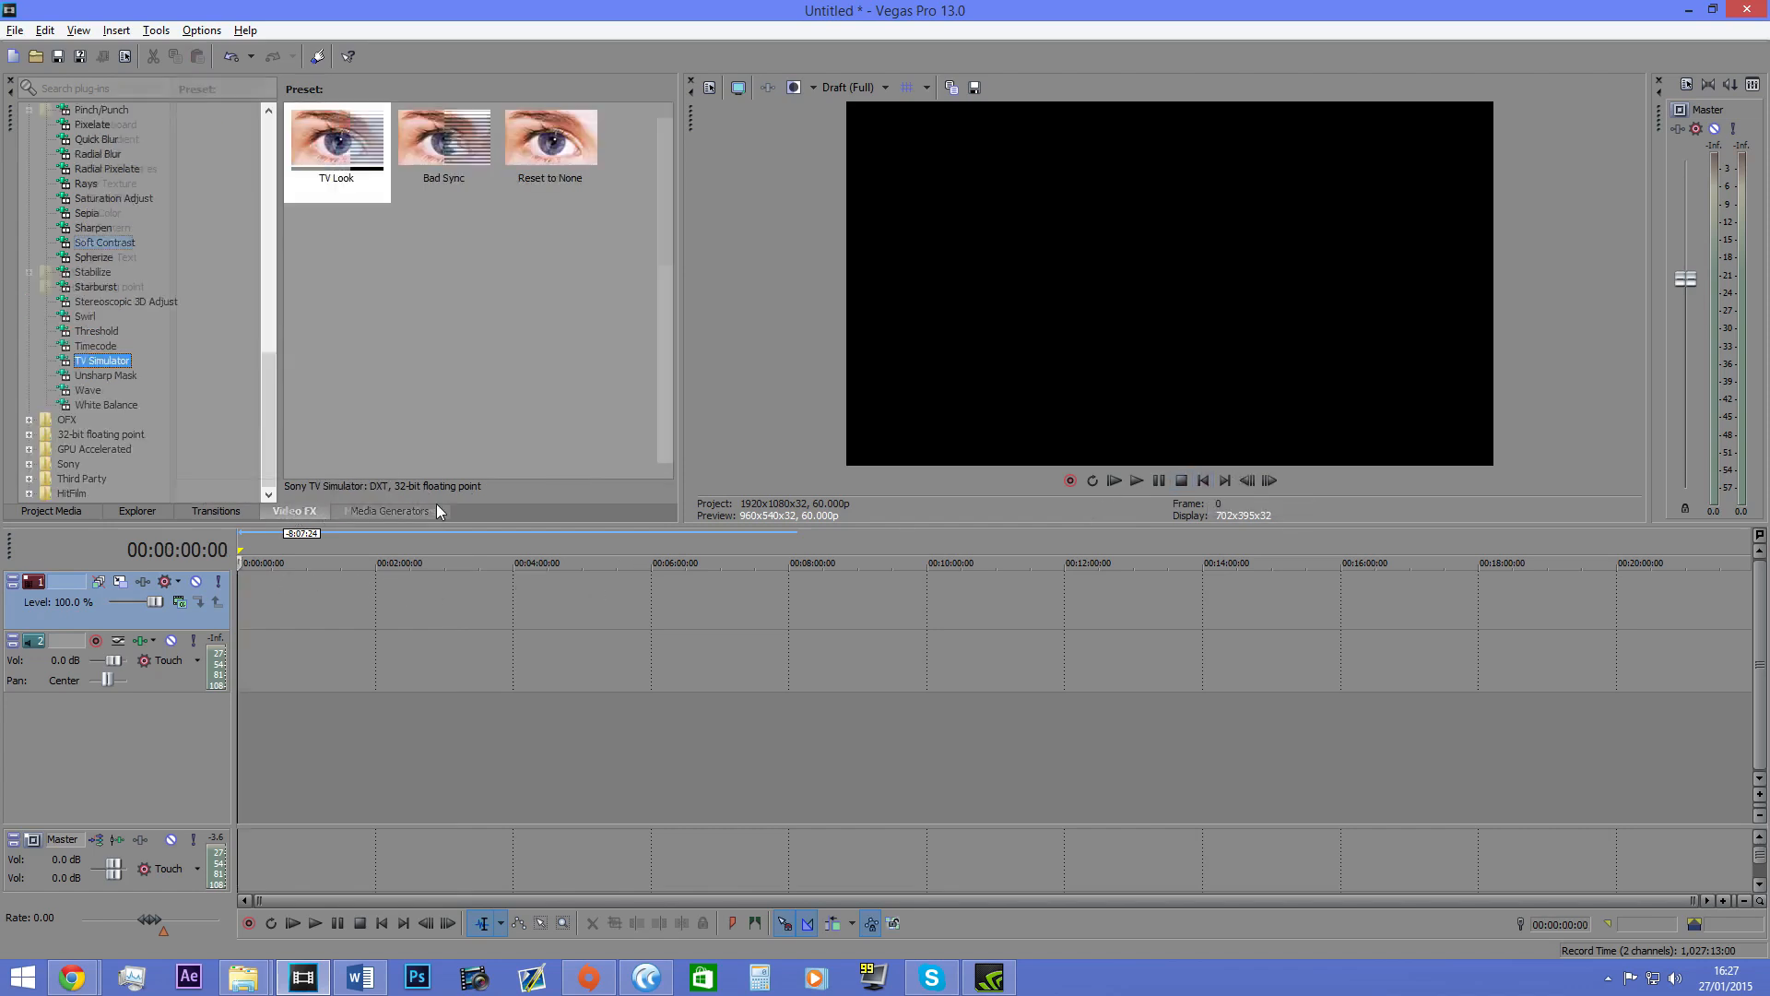
click(397, 511)
mouse_move(649, 524)
mouse_down()
mouse_move(640, 505)
mouse_move(636, 553)
mouse_move(631, 485)
mouse_move(631, 552)
mouse_up()
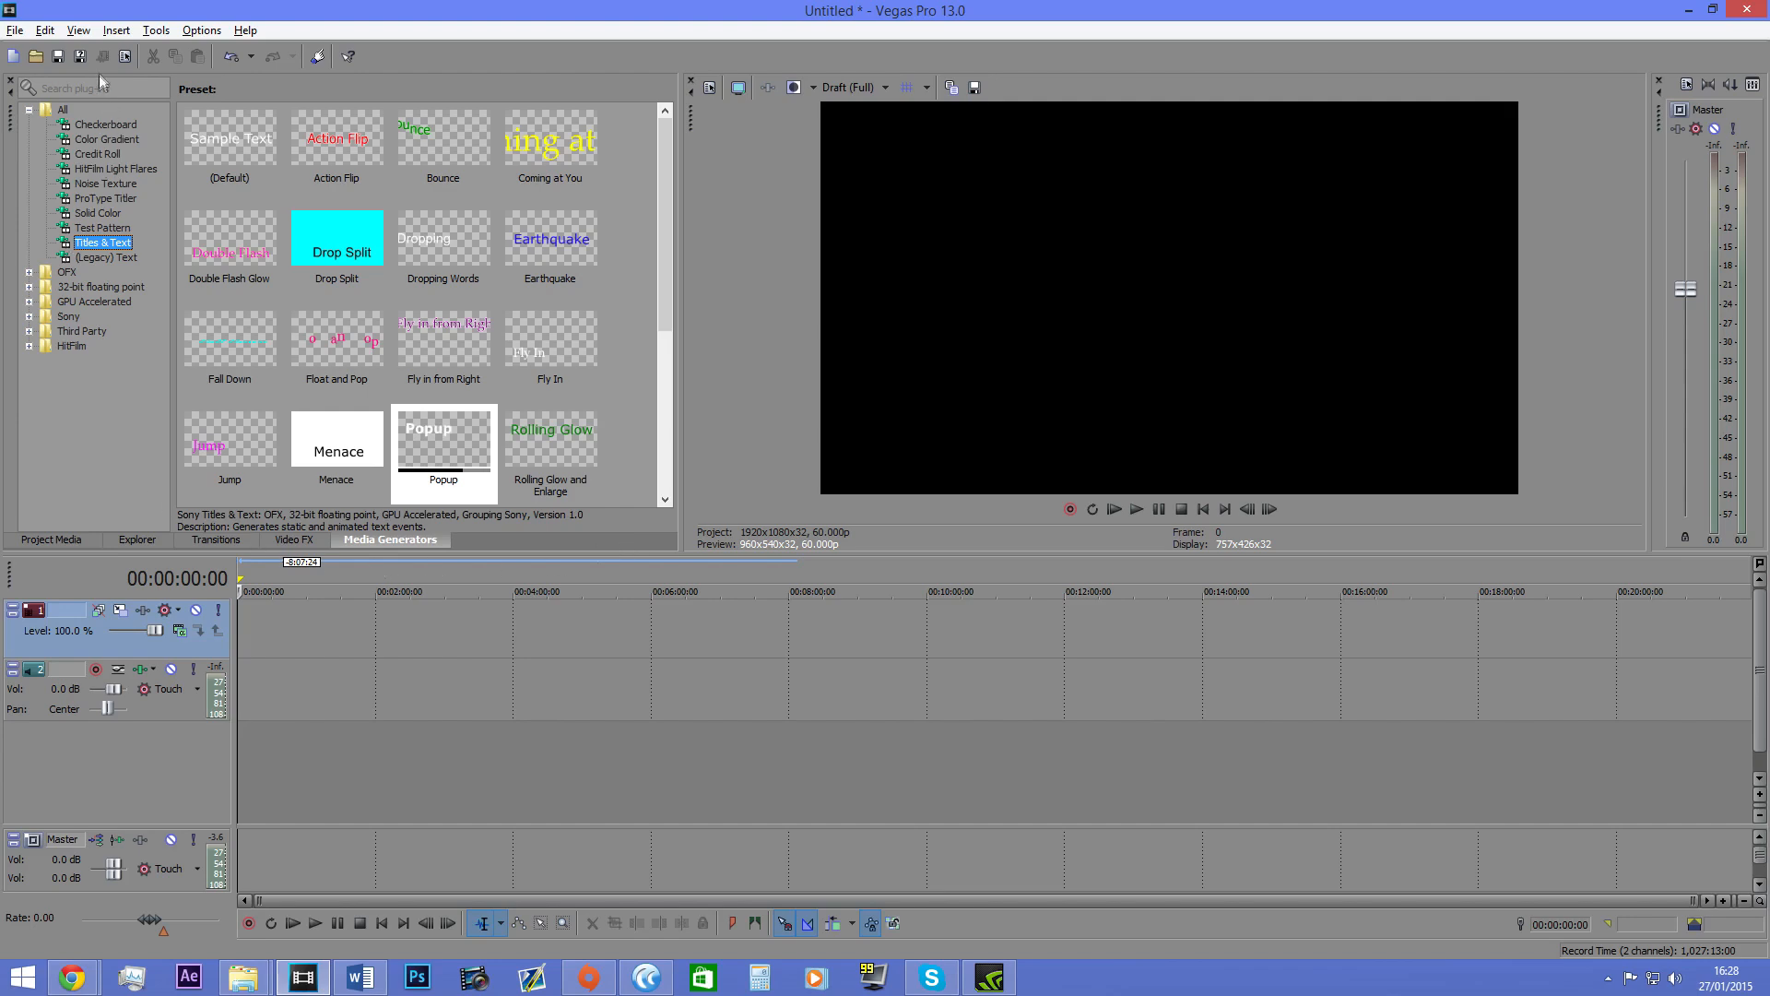
click(11, 28)
click(9, 26)
click(11, 26)
click(64, 167)
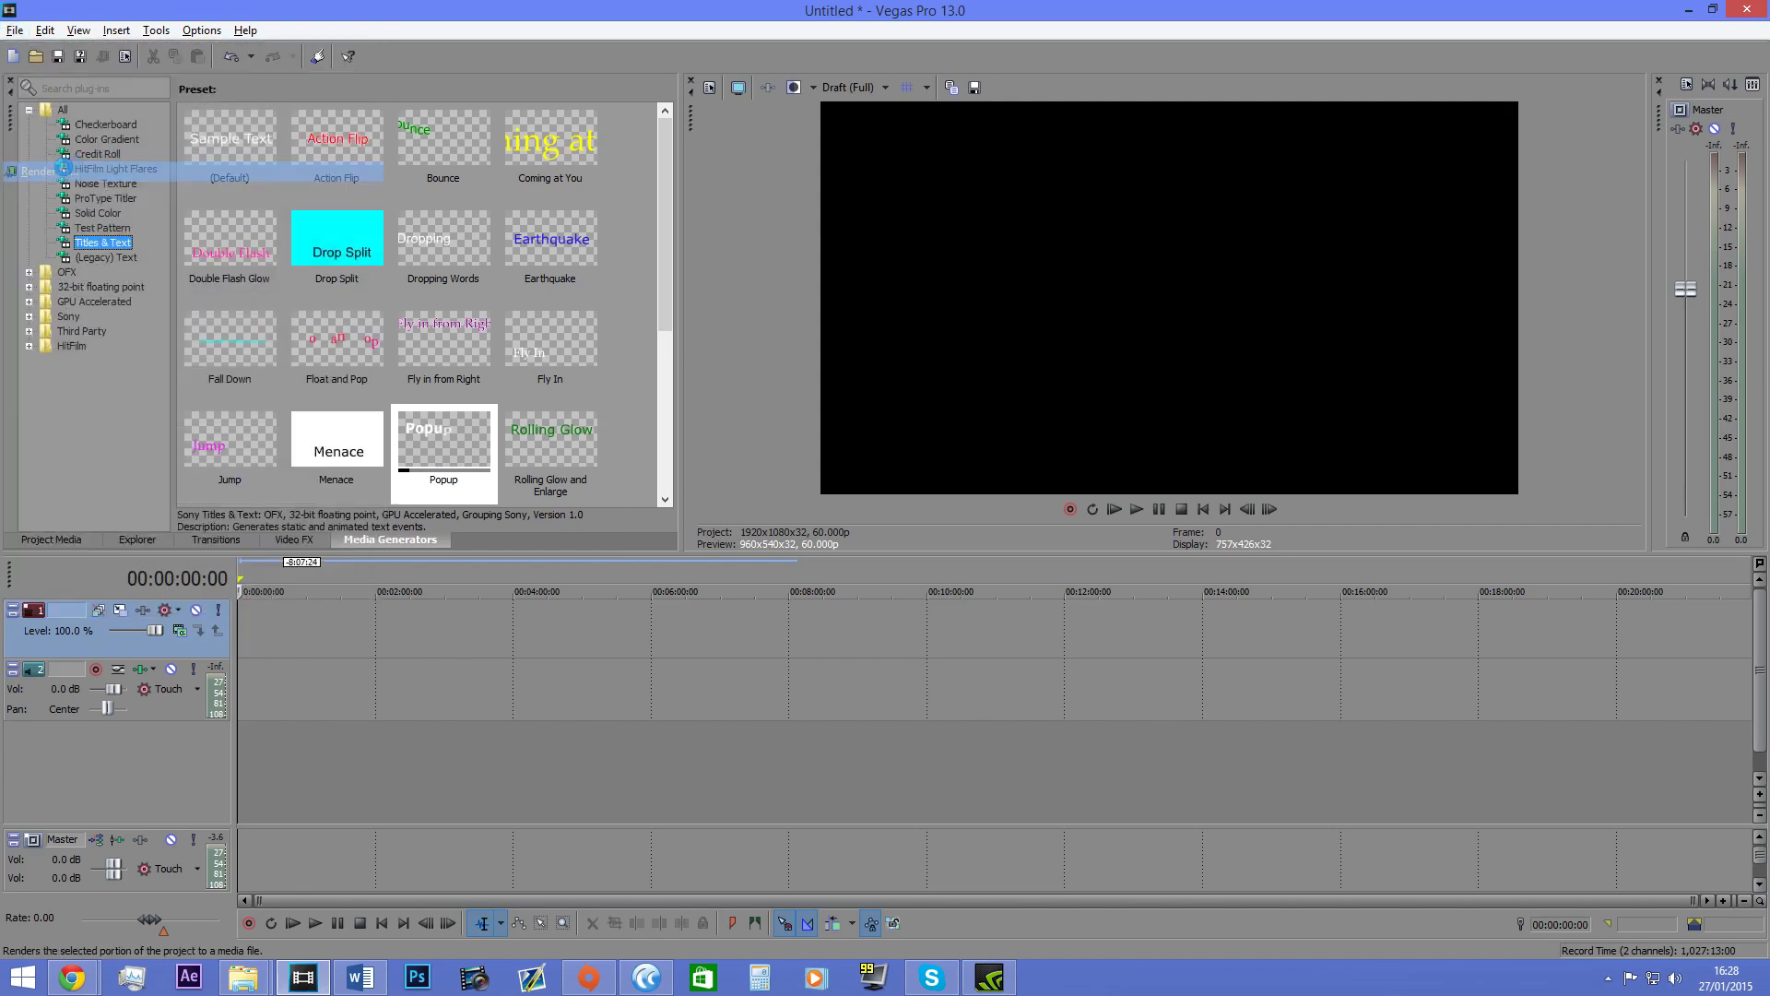
click(588, 341)
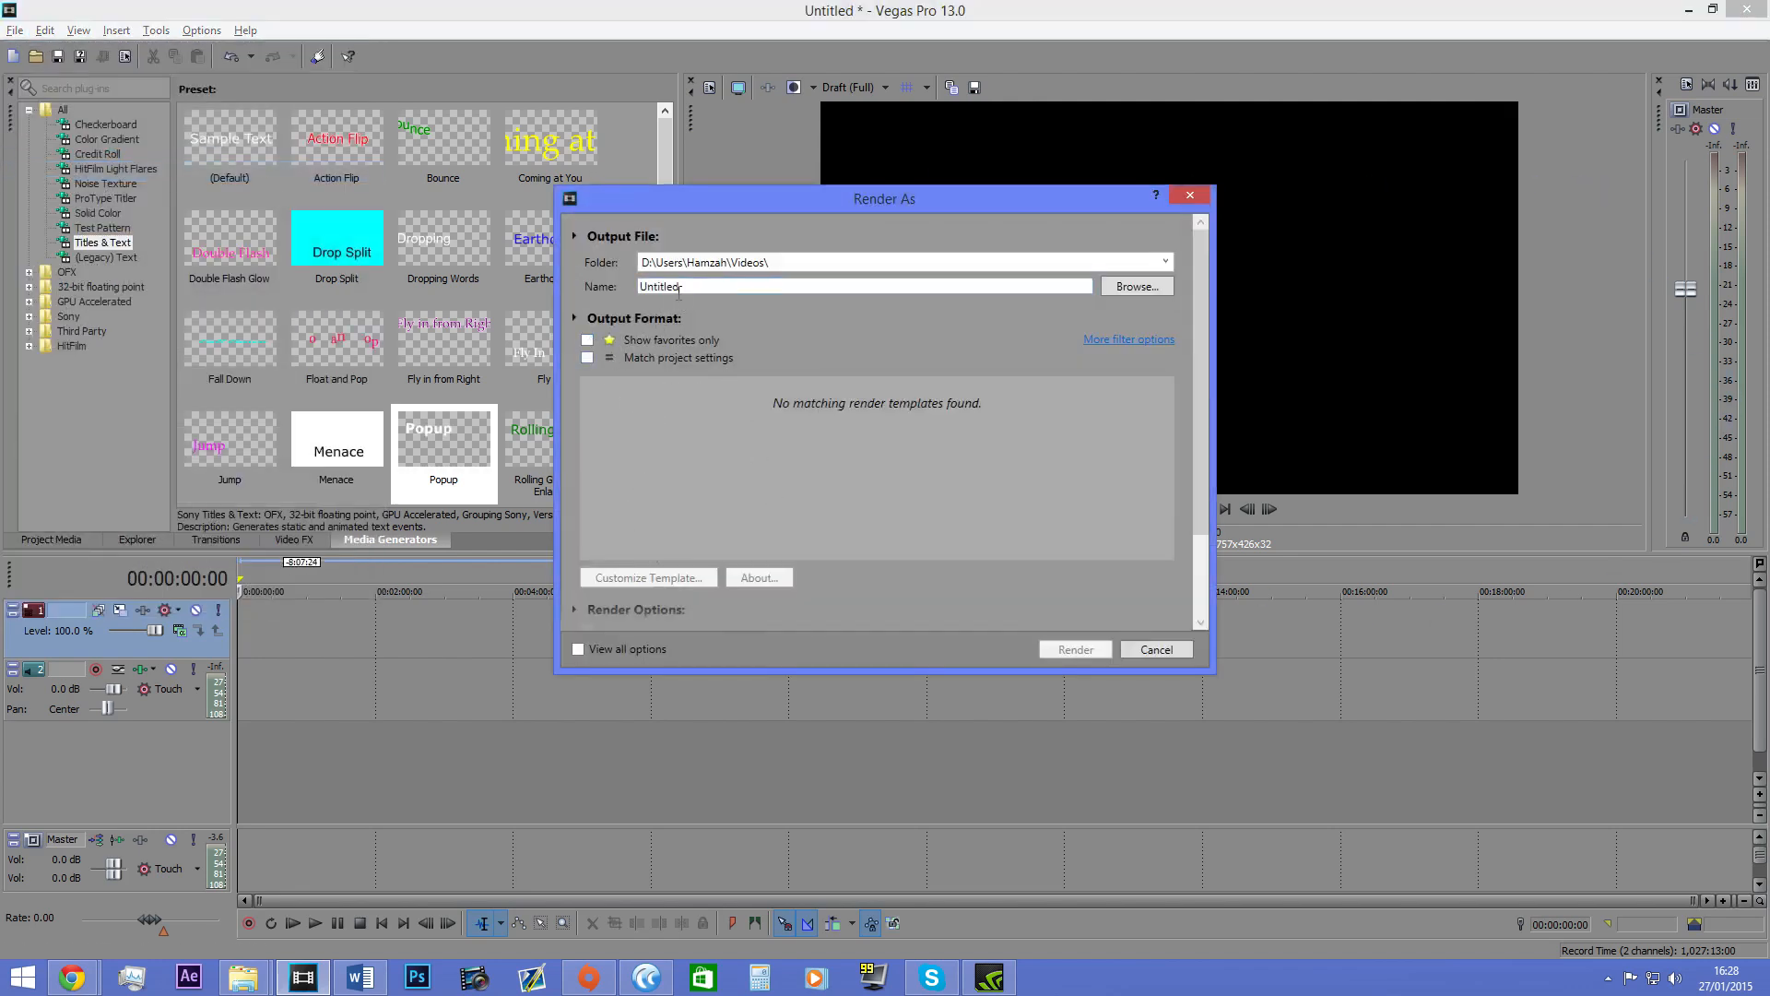
scroll(672, 511, down, 3)
scroll(672, 512, up, 3)
click(1147, 650)
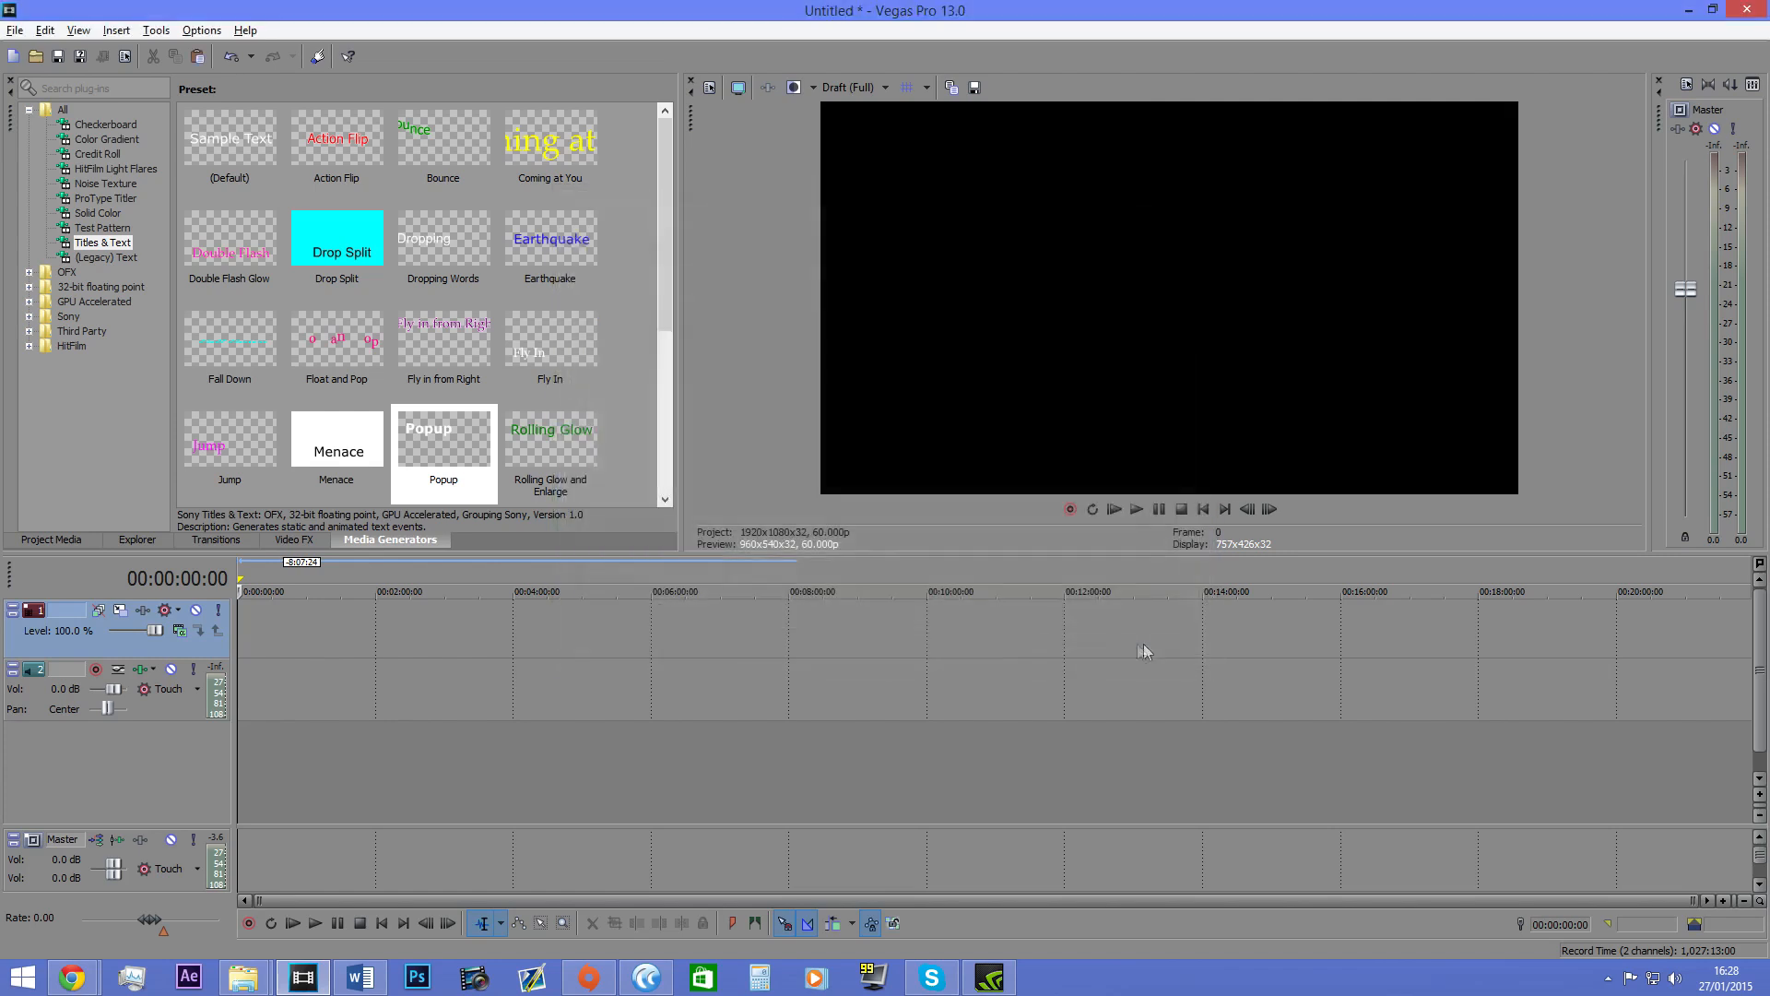
Step: Bring a gameplay recording from File Explorer onto the empty timeline and trim its end to about 48 seconds
click(242, 977)
drag(514, 431, 170, 708)
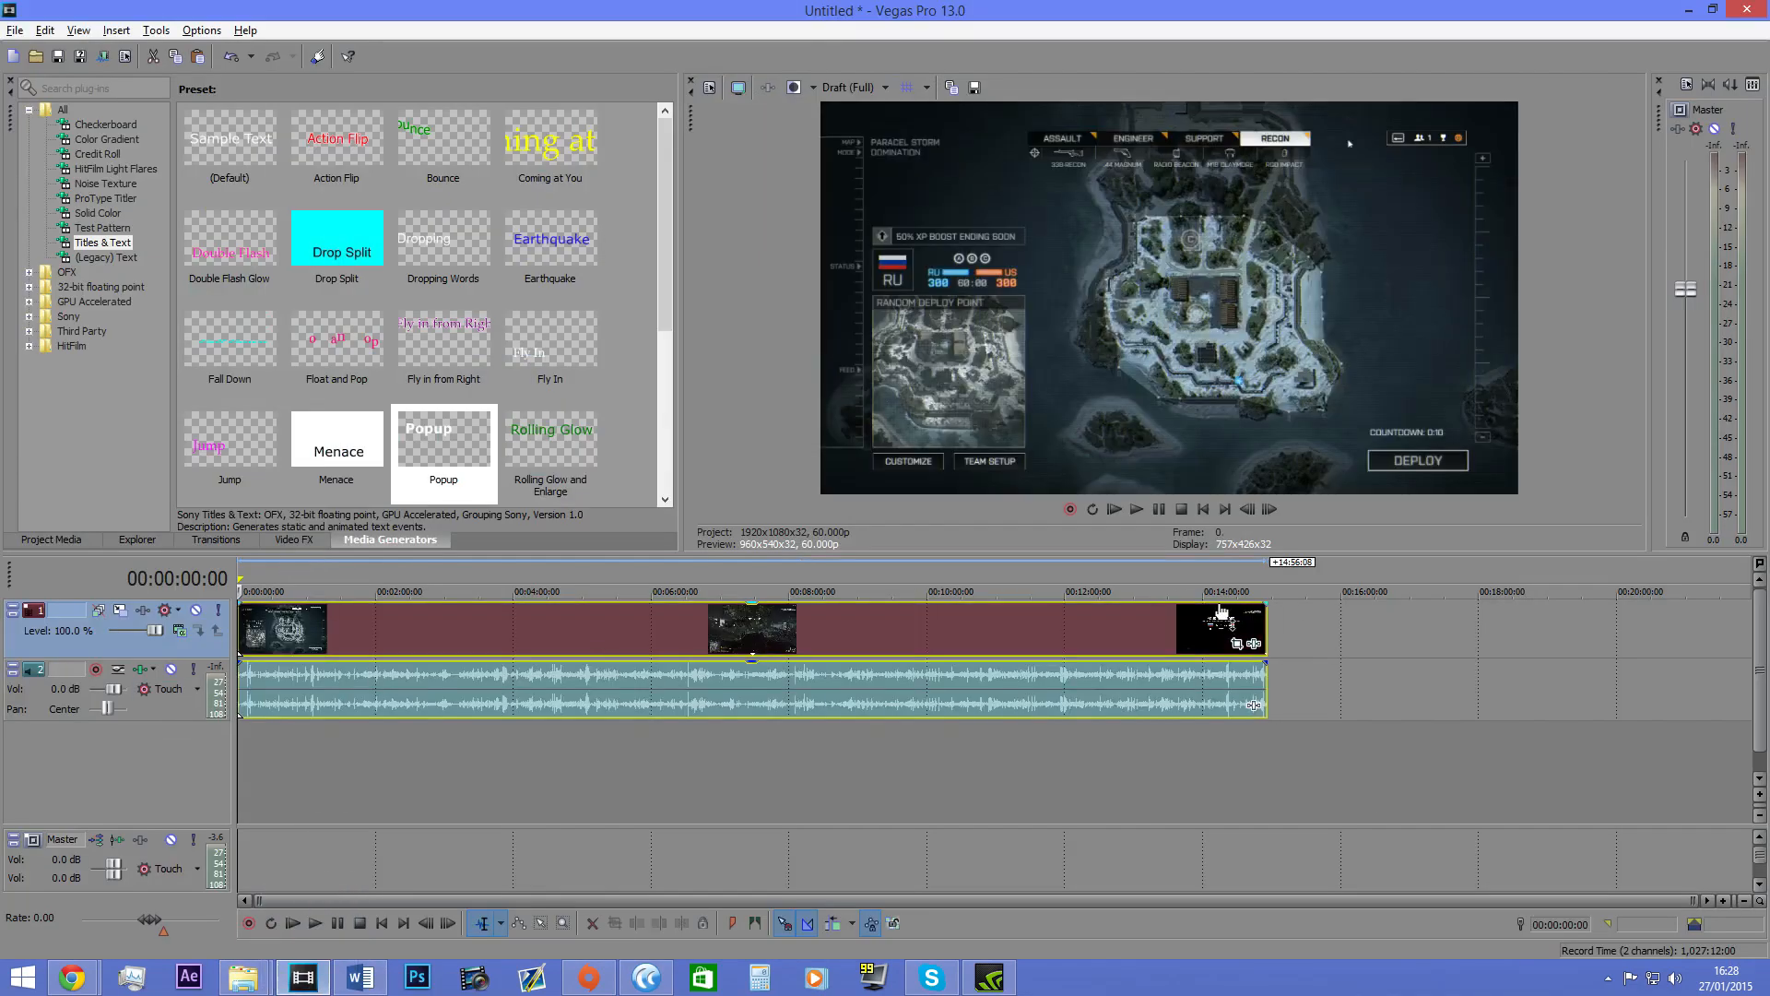
drag(1265, 636, 293, 636)
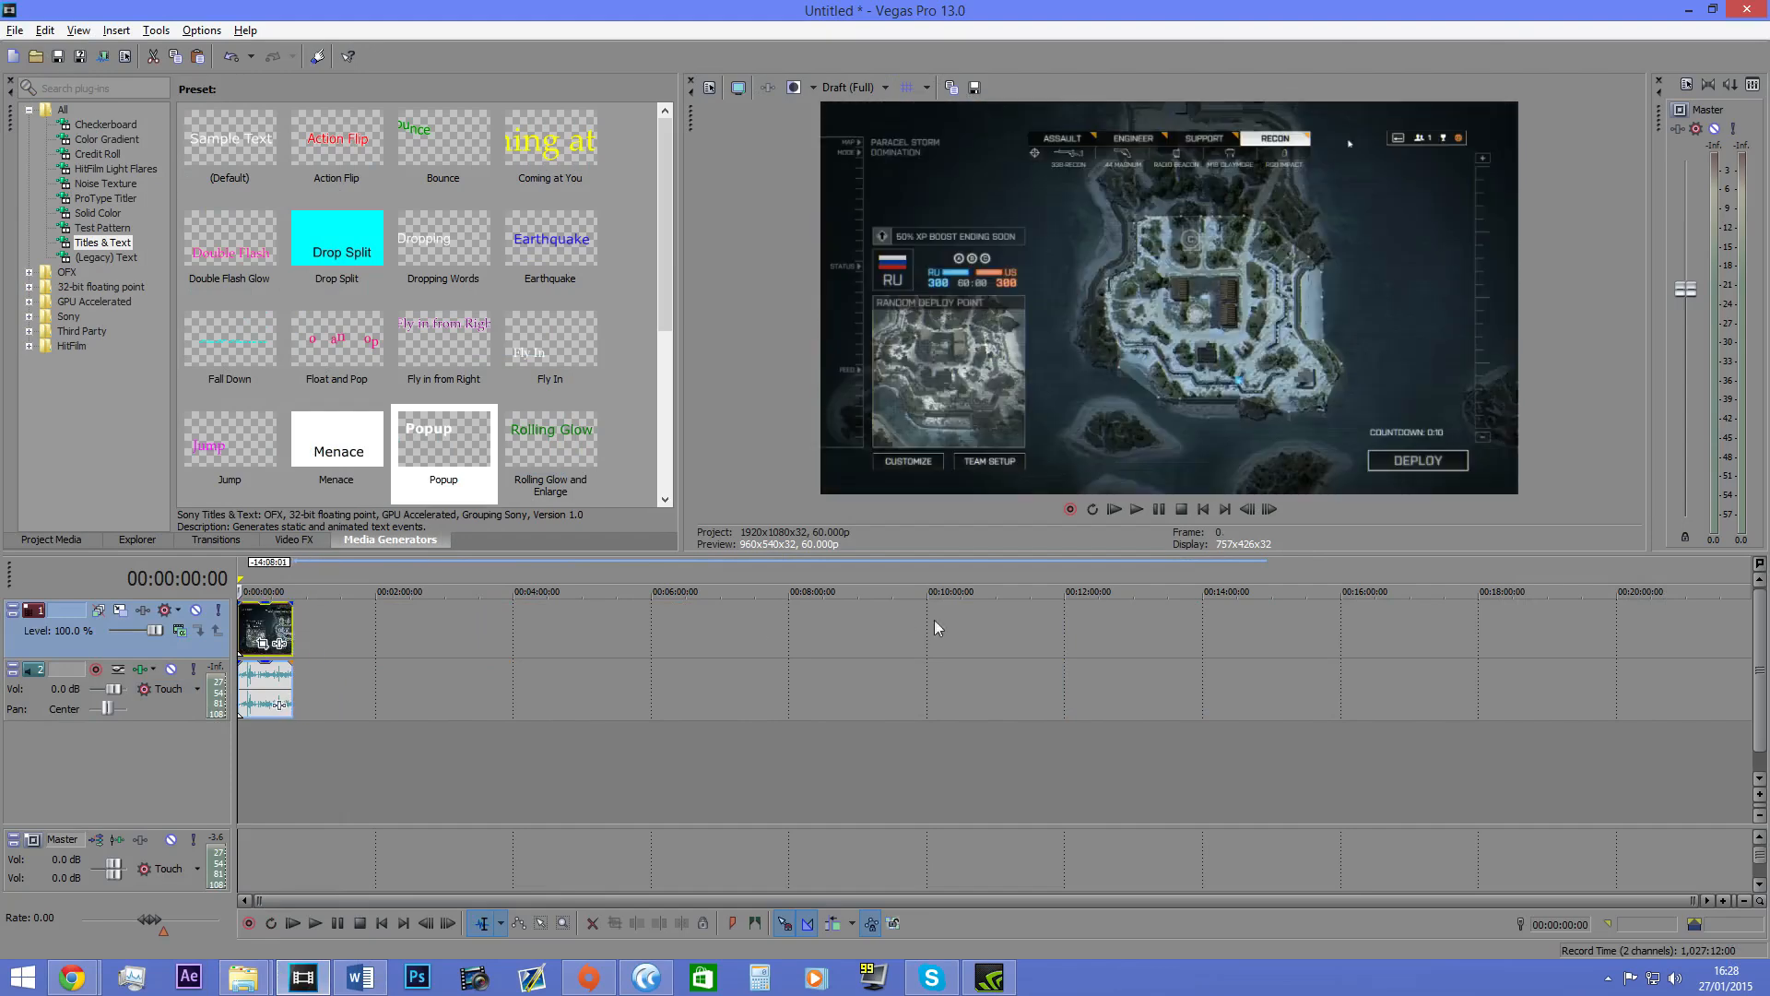
Step: Split the gameplay clip at 00:00:06:14, delete the opening piece and return the cursor to the timeline start
click(1203, 509)
scroll(722, 919, up, 3)
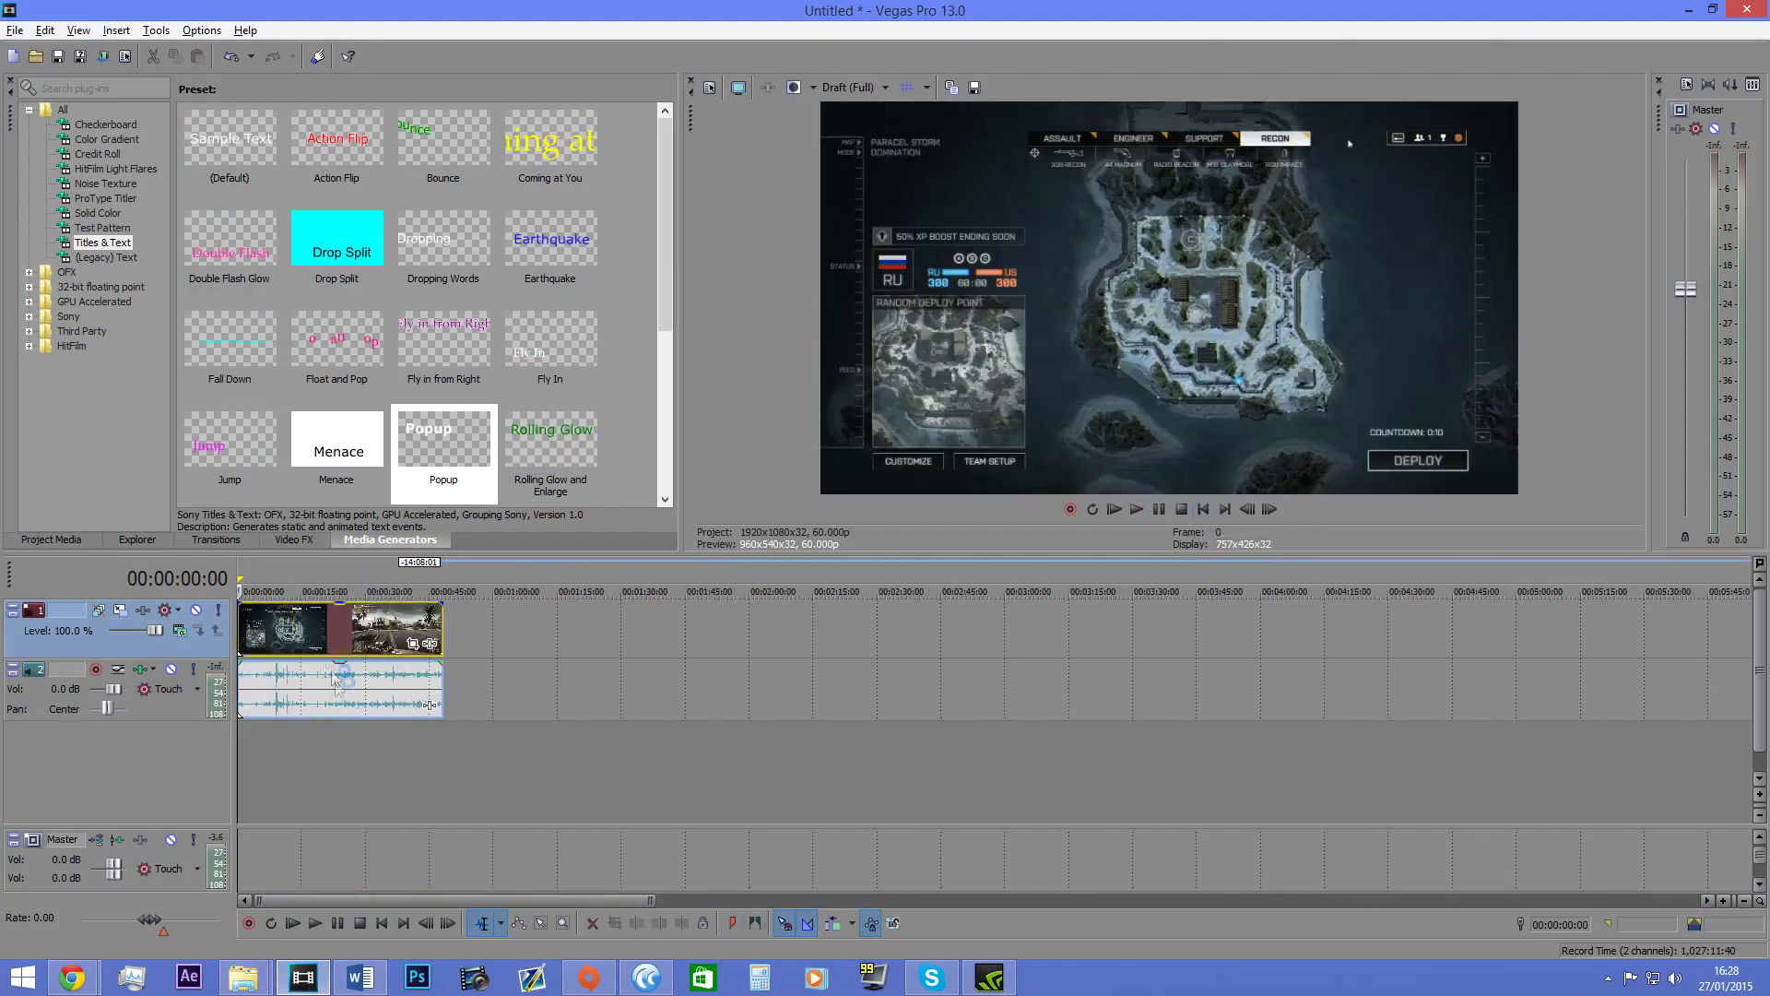
click(267, 646)
key(s)
right_click(249, 631)
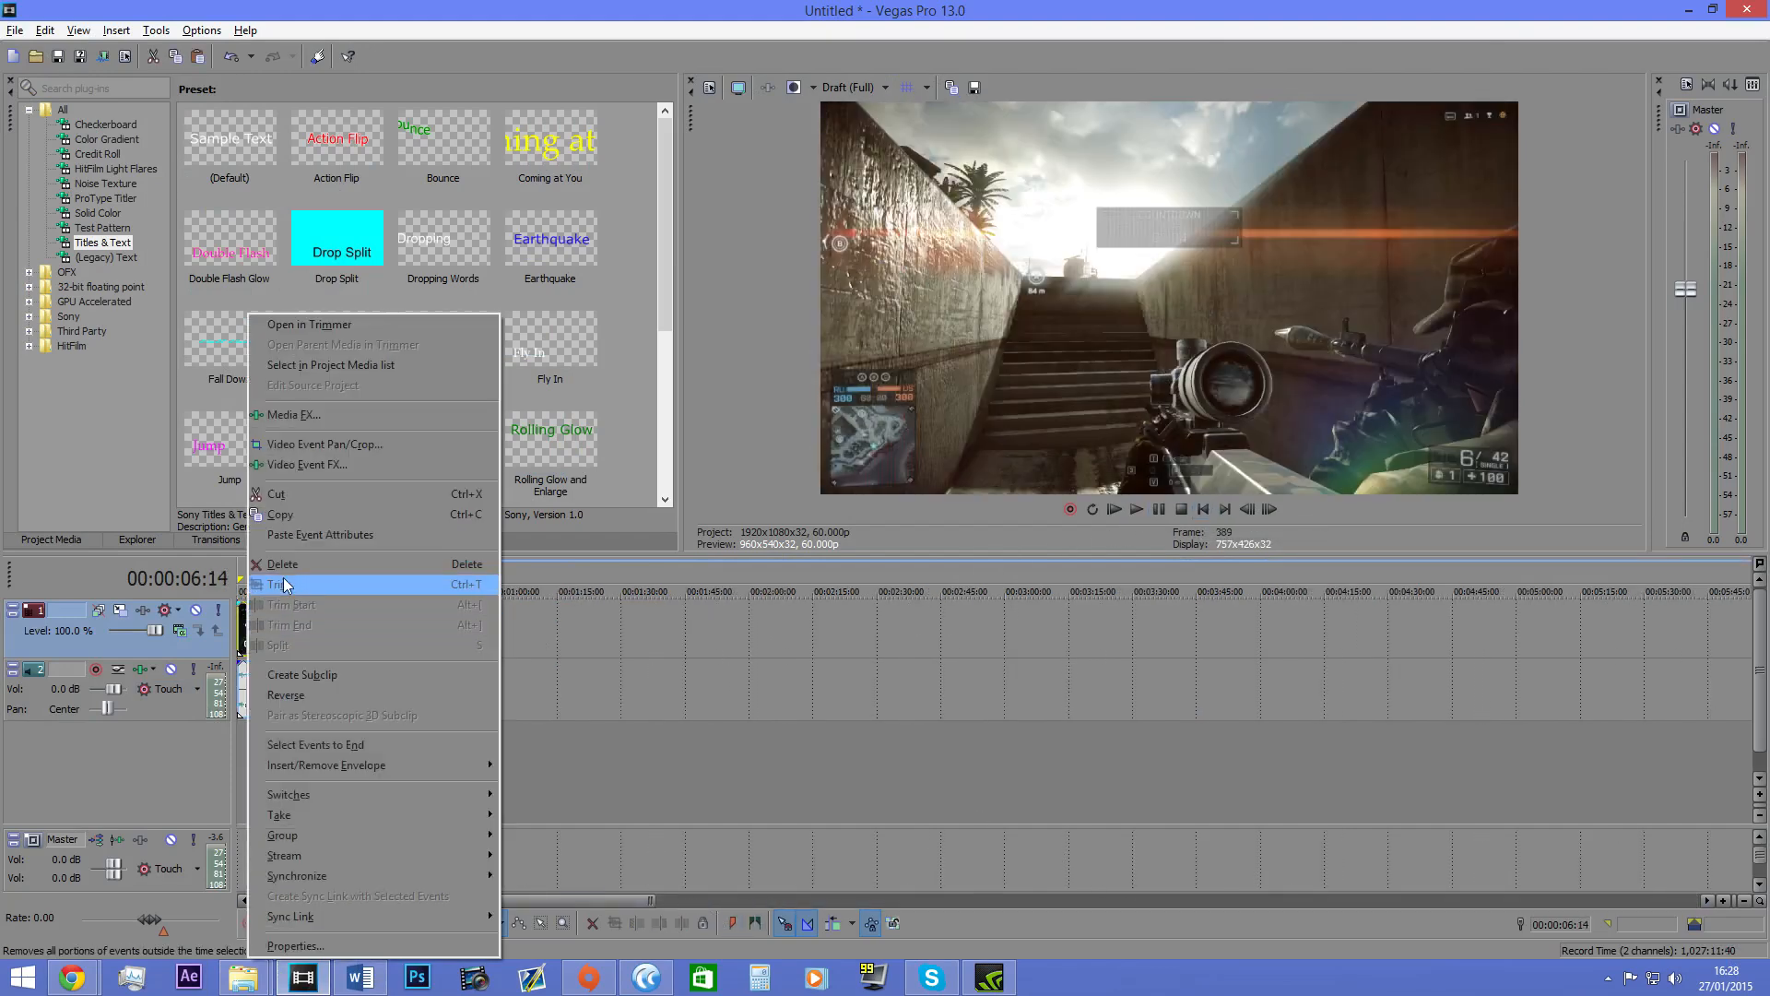
click(277, 568)
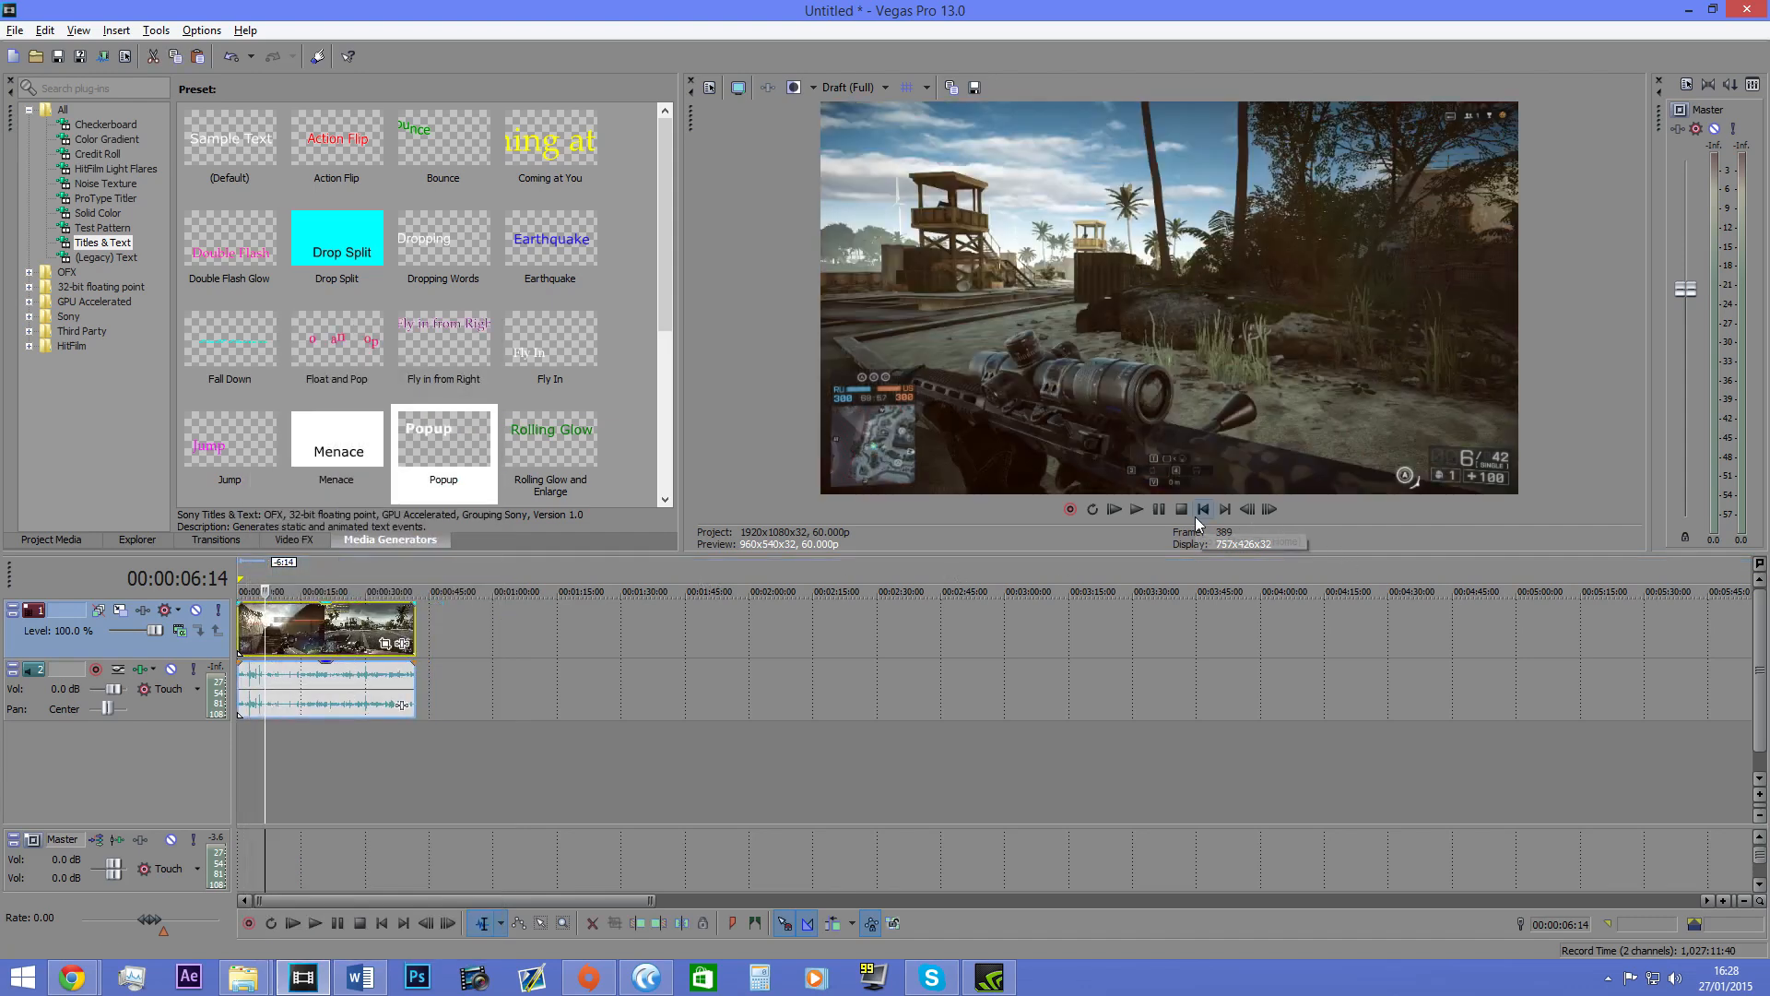
click(1203, 509)
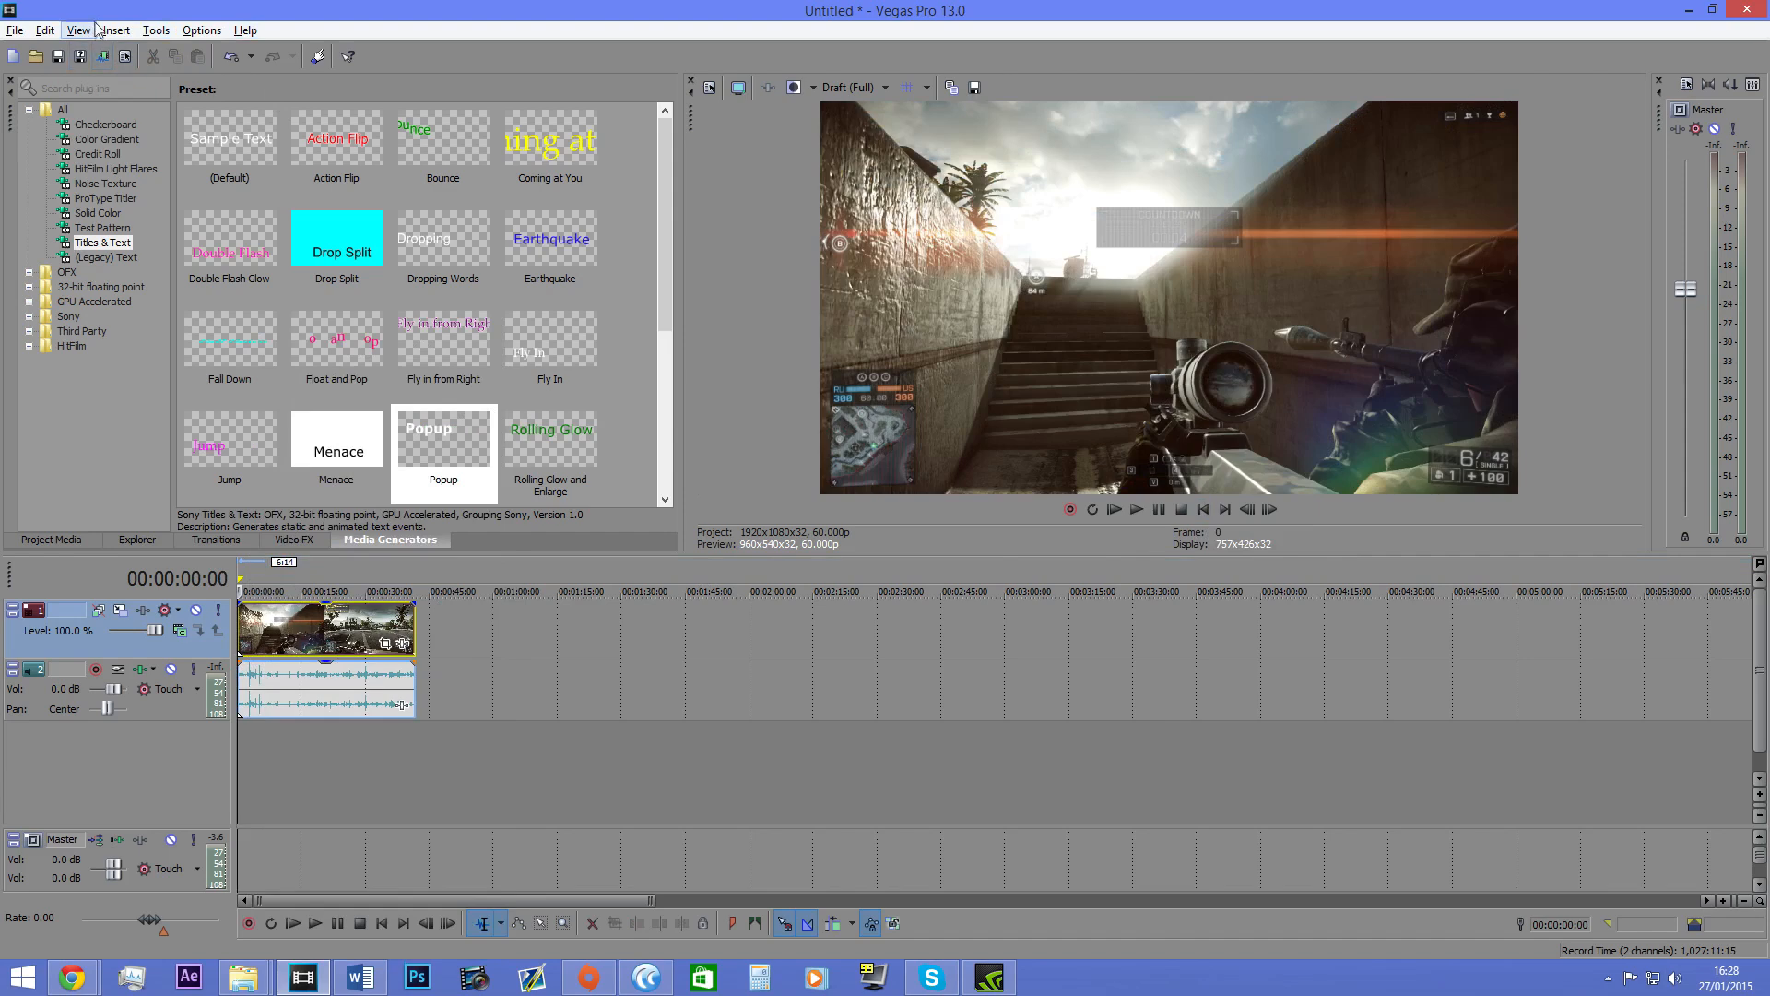
scroll(479, 590, up, 3)
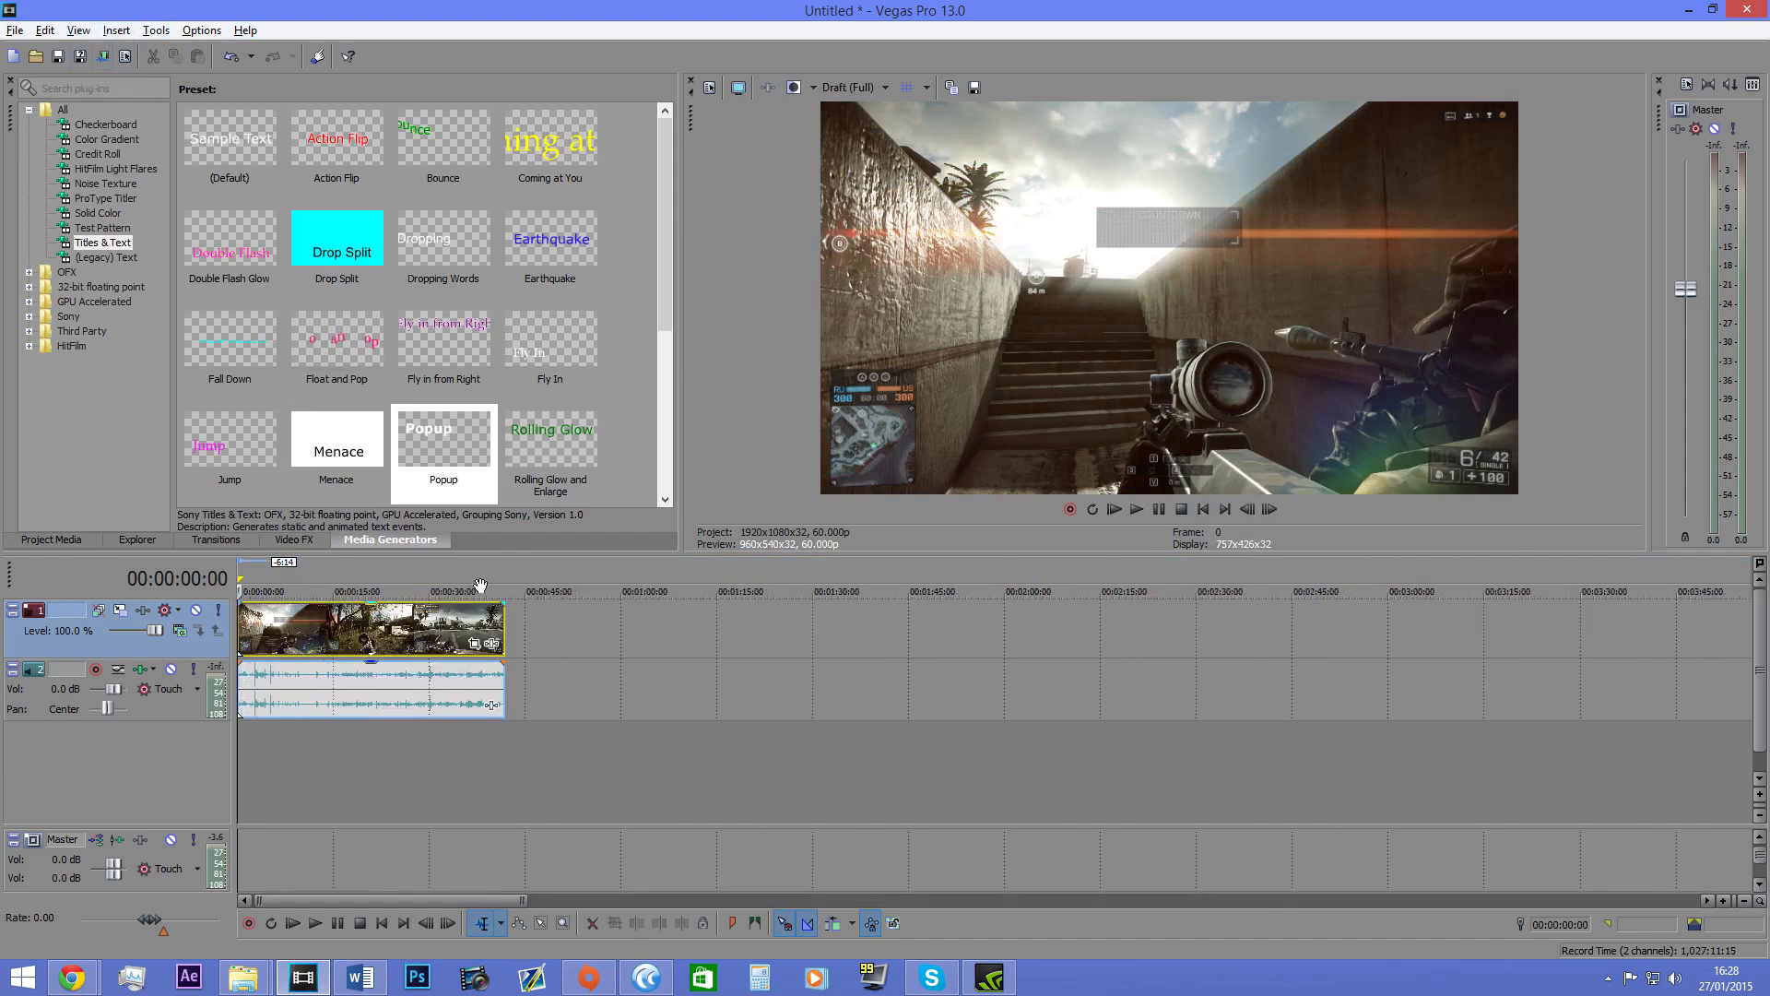
scroll(457, 690, up, 5)
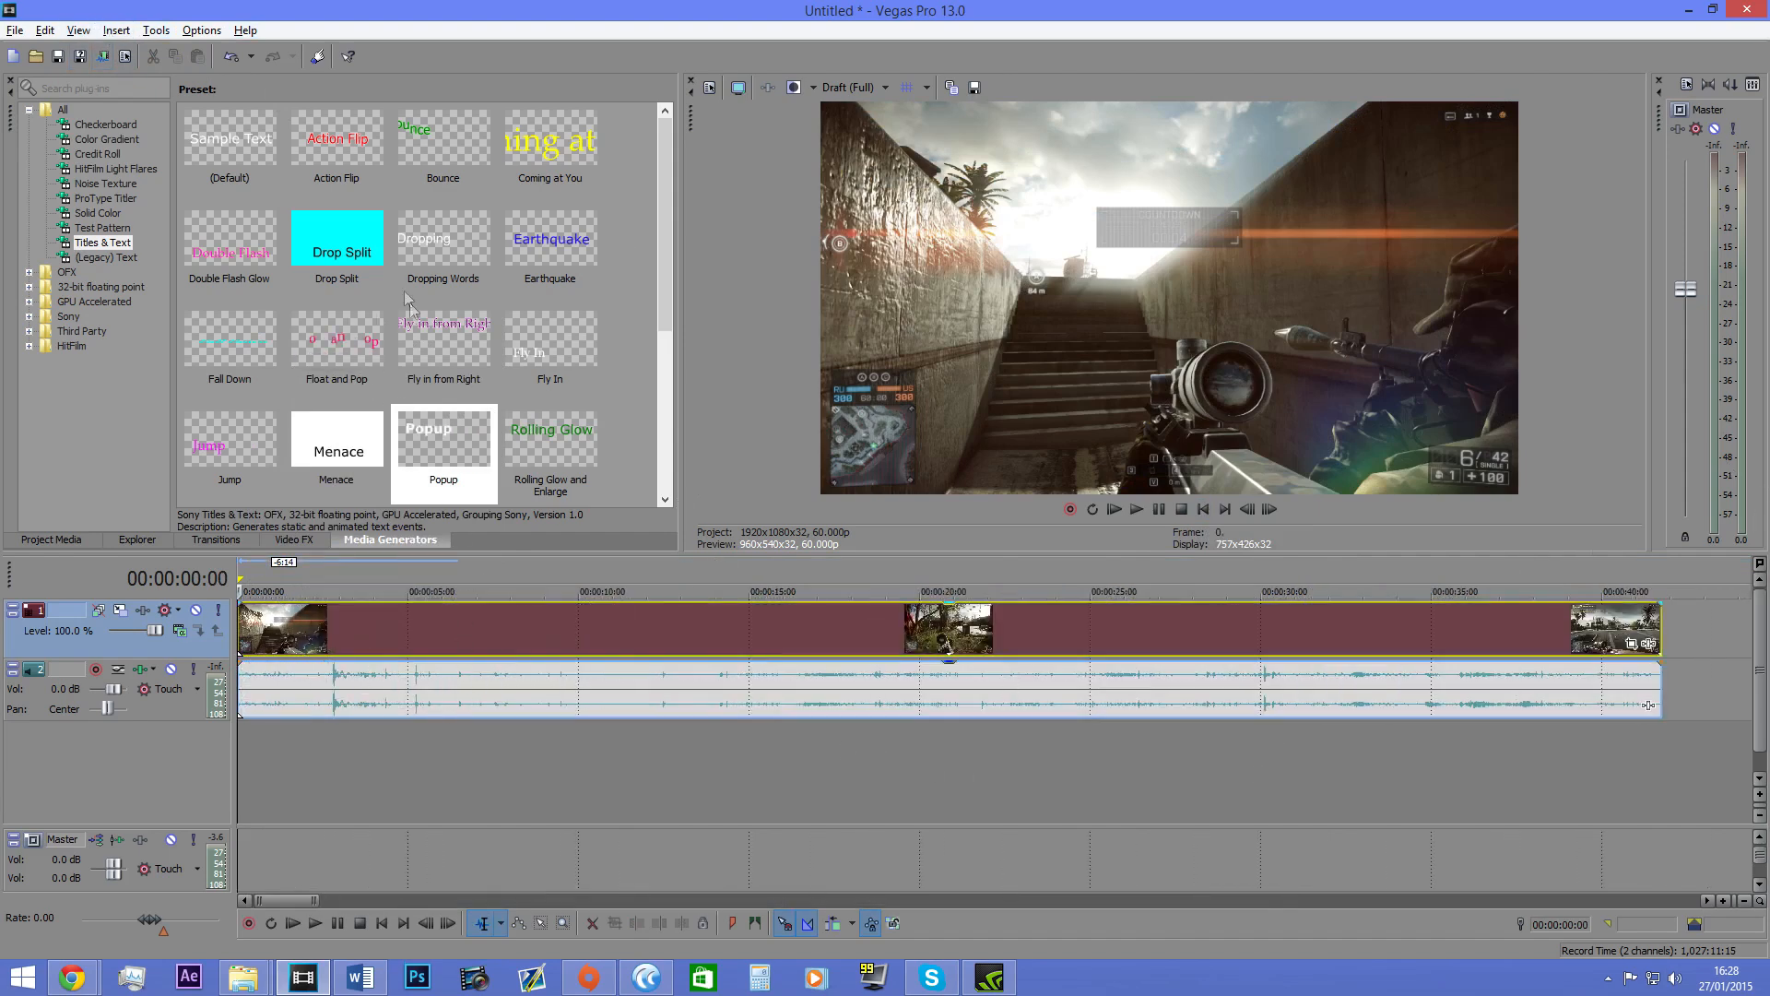
scroll(627, 707, down, 2)
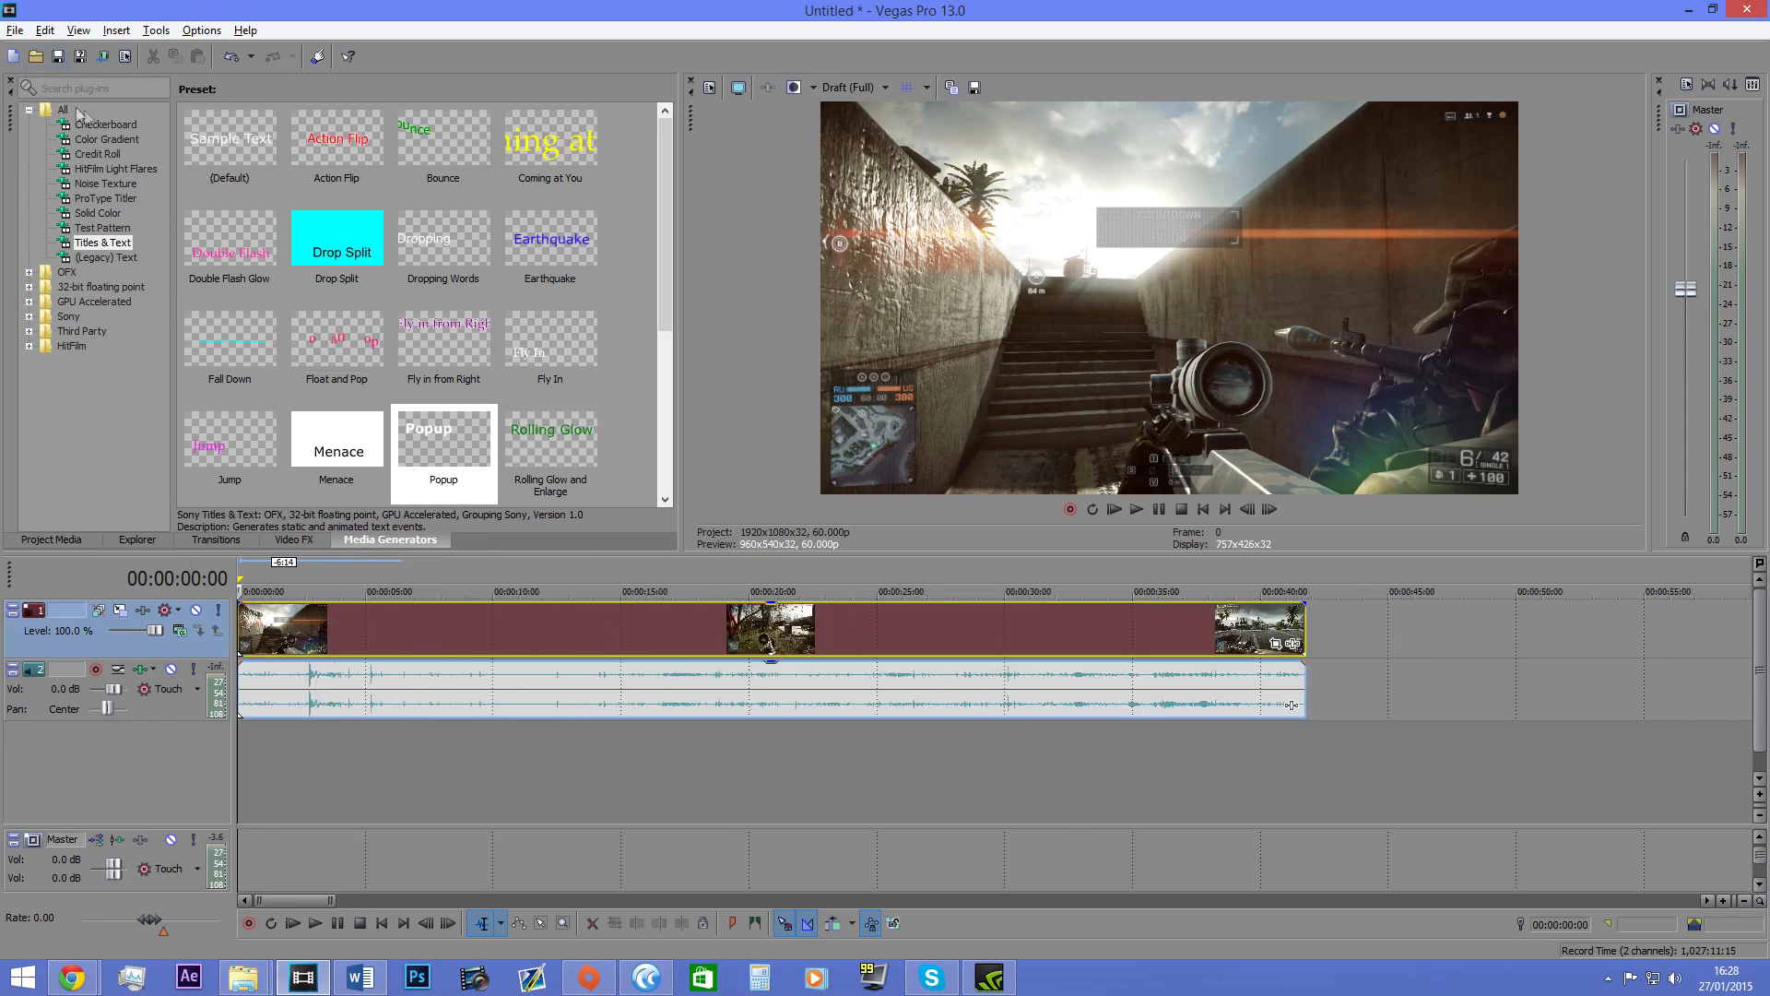
click(104, 57)
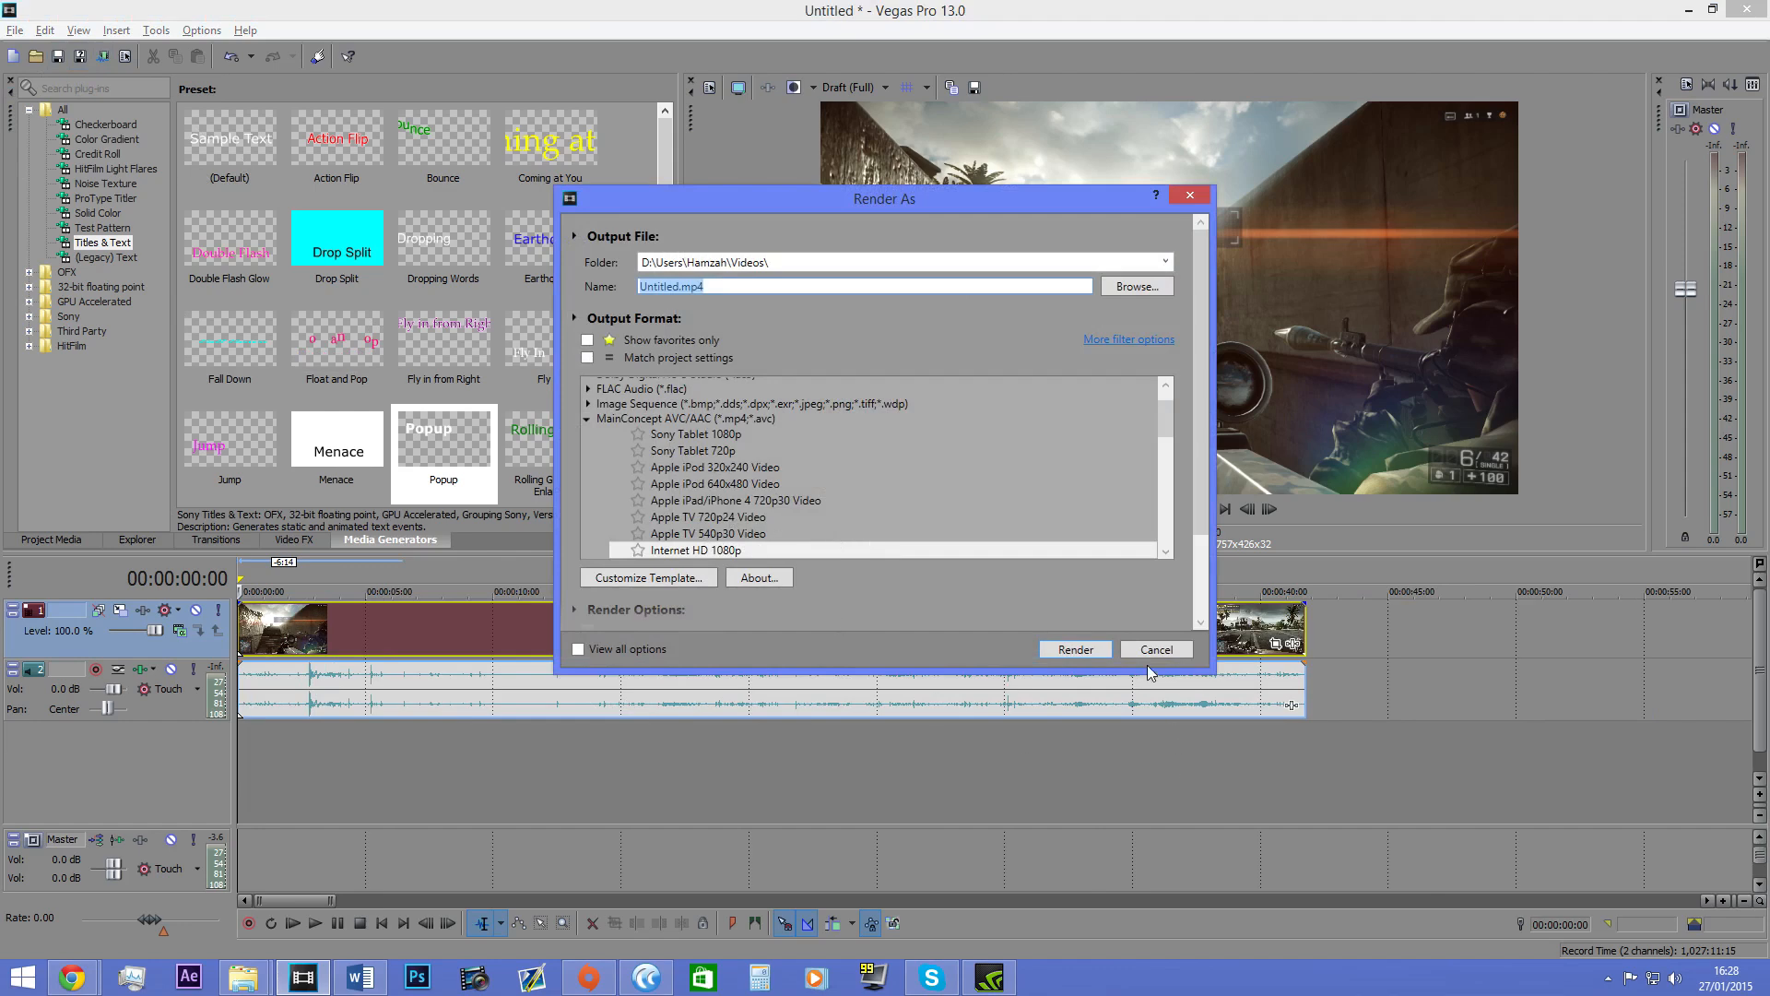
click(1152, 650)
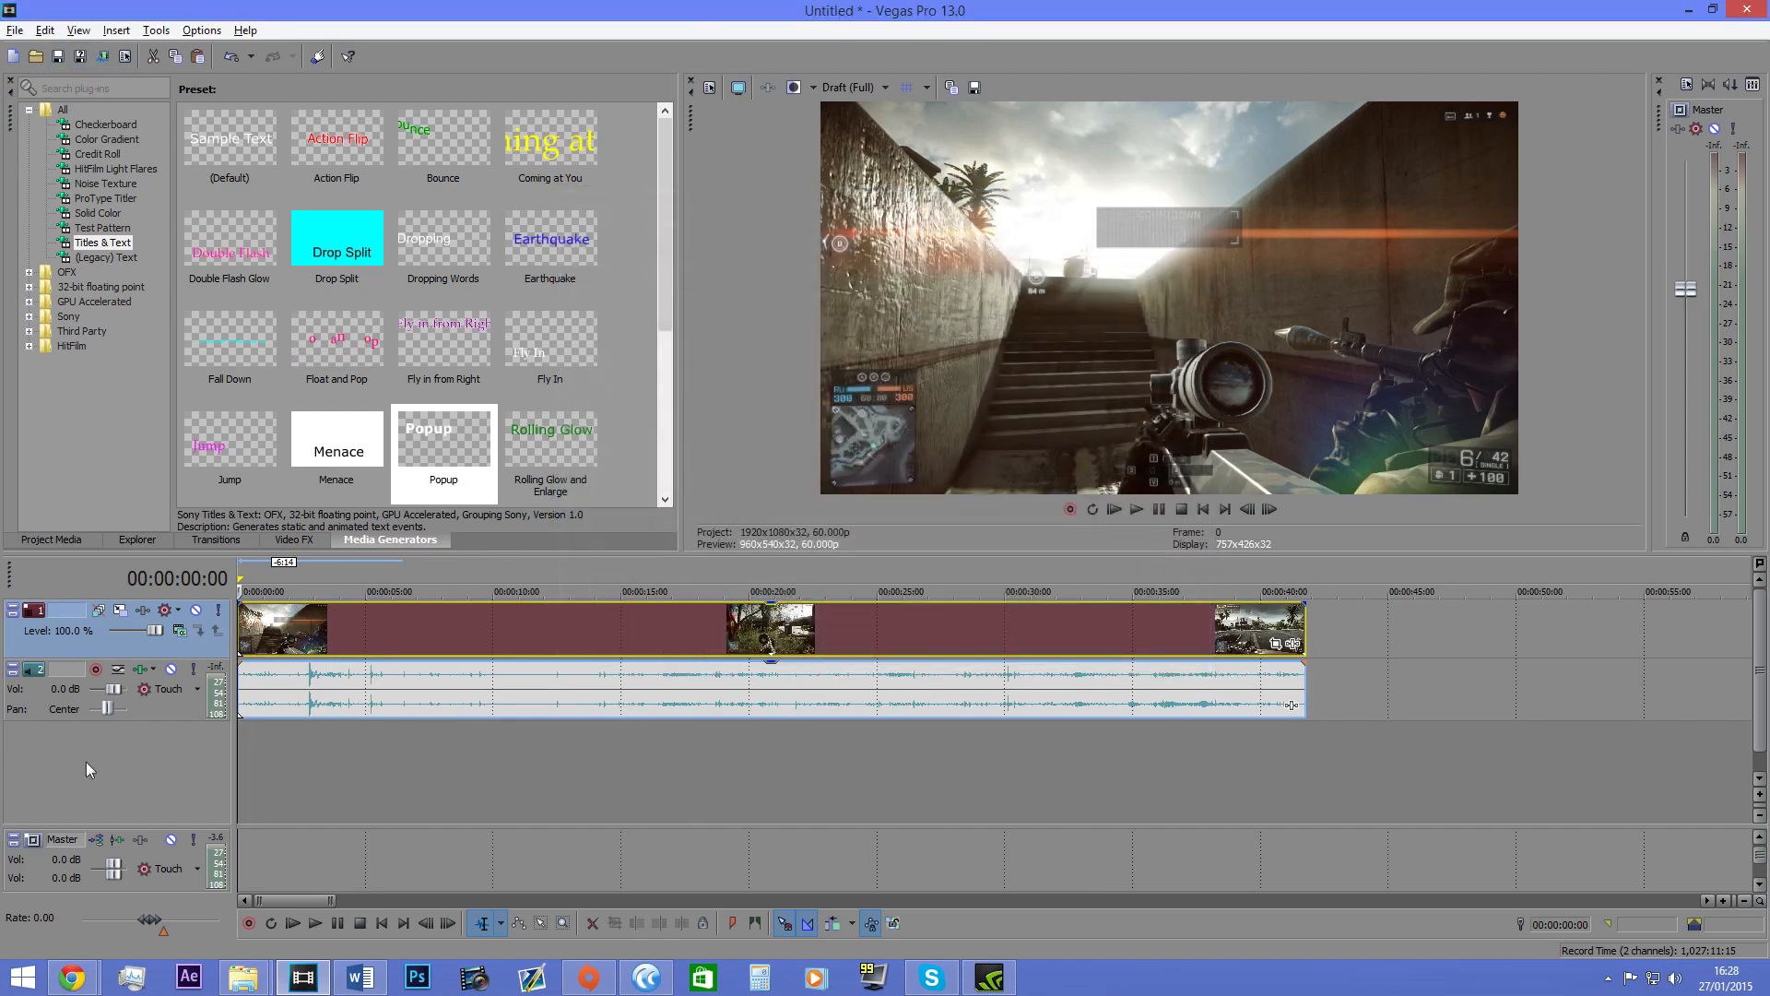
Step: Open the render settings and list the MainConcept AVC/AAC templates with the favorites and match-project filters off
click(103, 57)
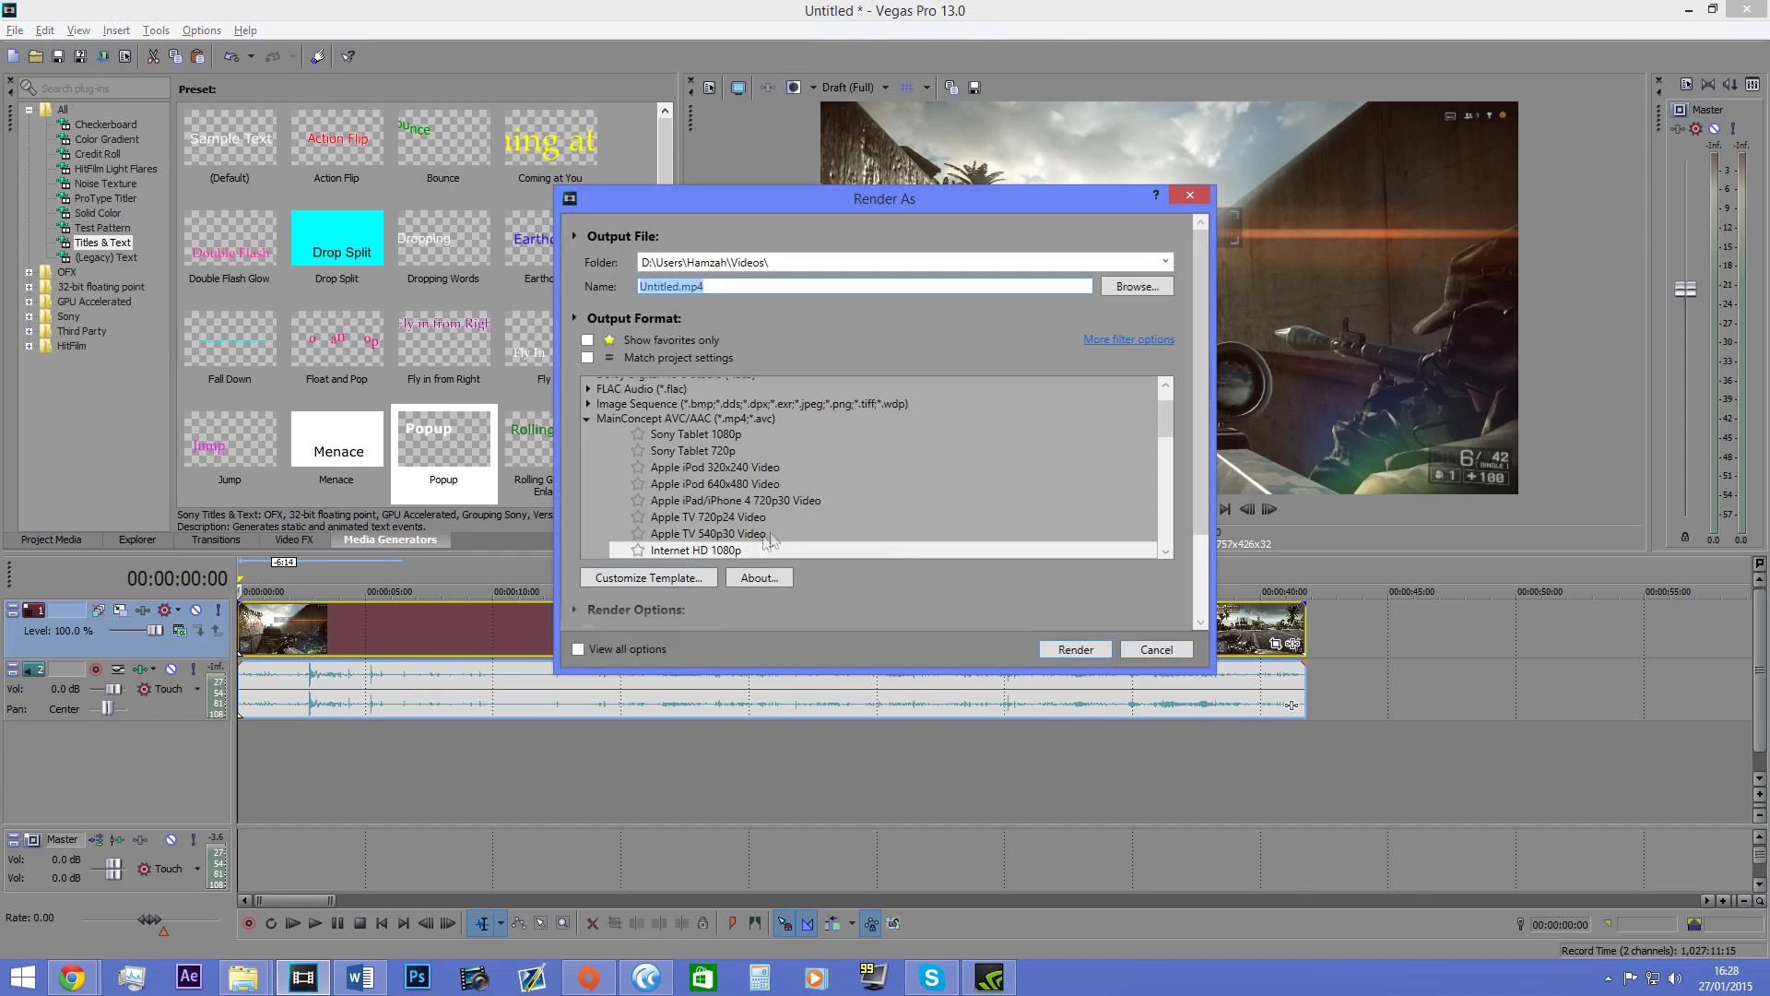
click(712, 551)
scroll(710, 461, up, 1)
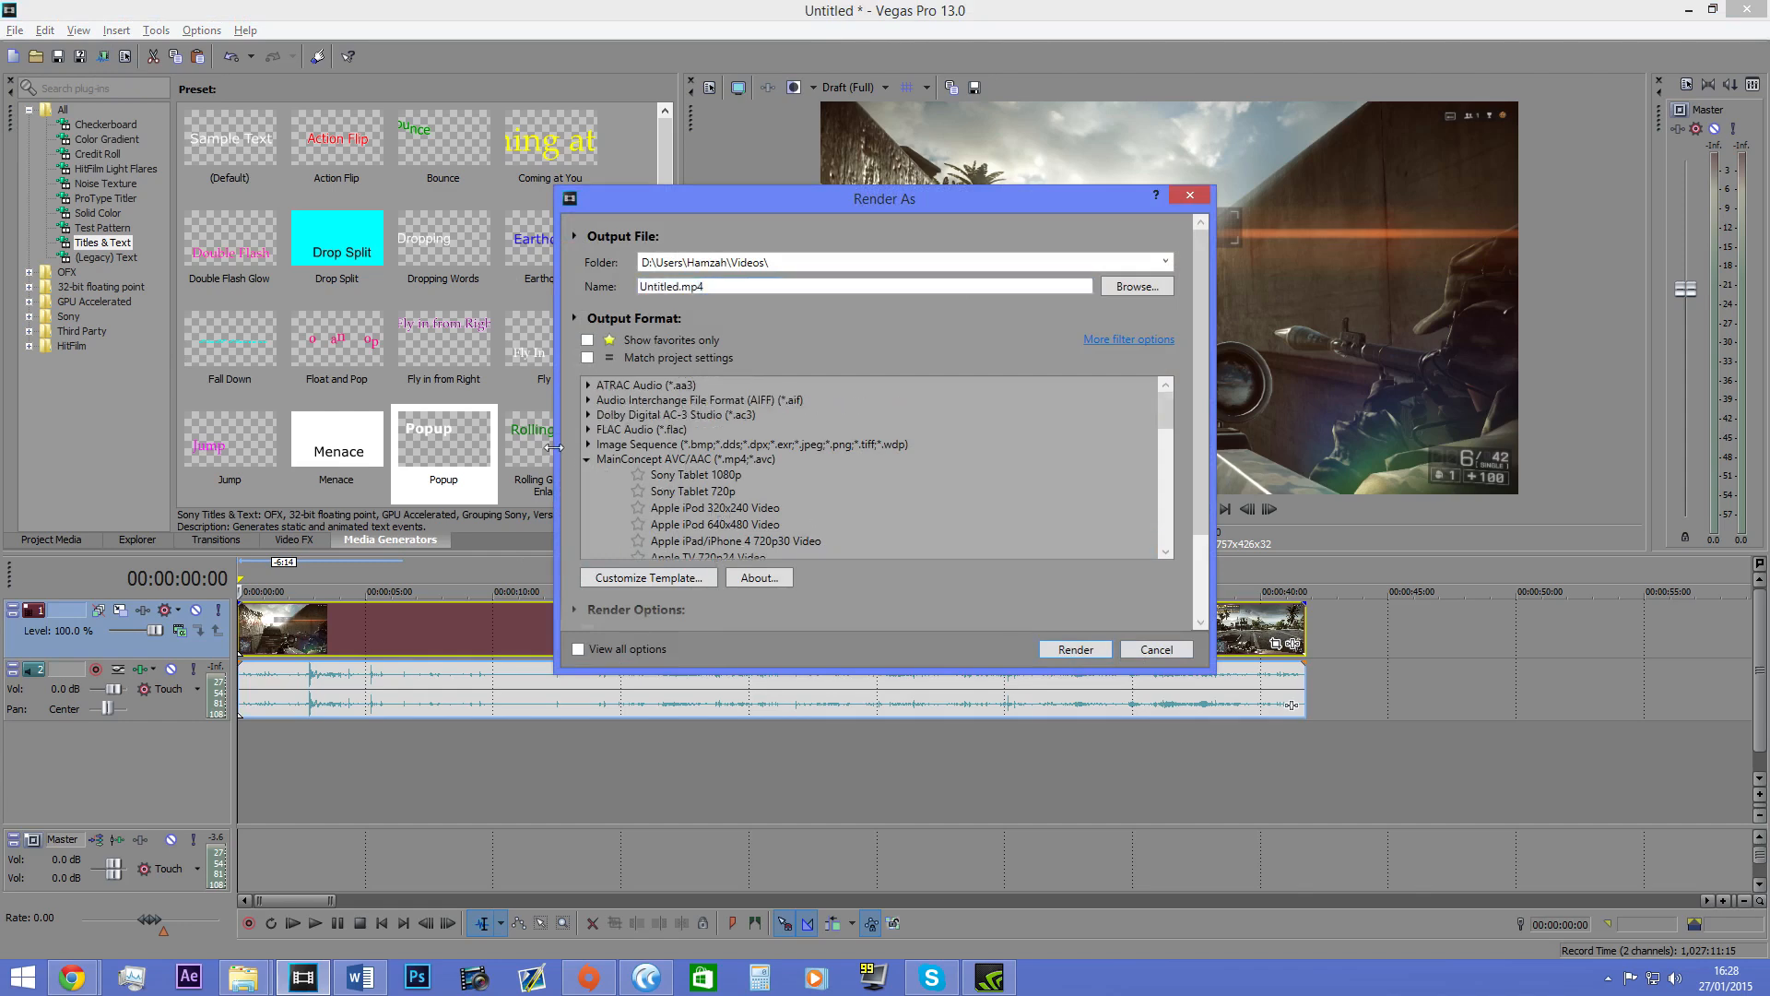
click(588, 460)
click(587, 340)
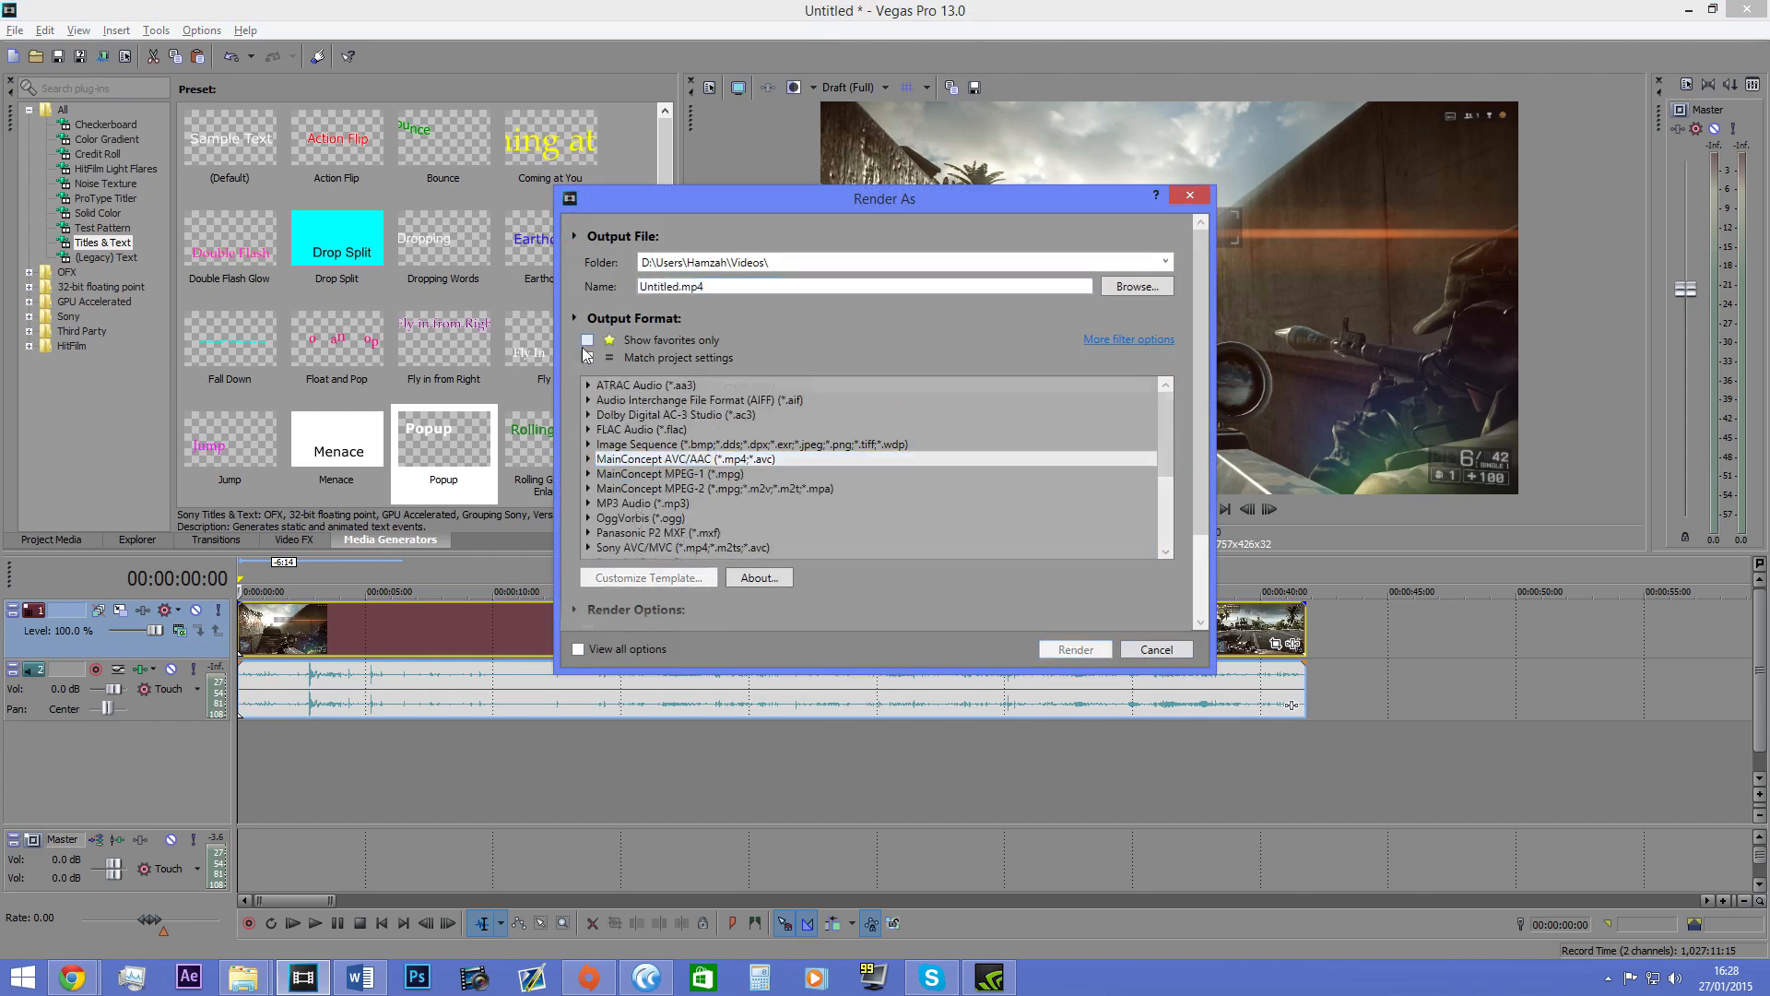
click(587, 358)
click(588, 340)
click(588, 459)
Step: Look through the MainConcept AVC/AAC templates, comparing Internet HD 1080p and Internet HD 720p
scroll(744, 472, down, 2)
scroll(744, 472, up, 2)
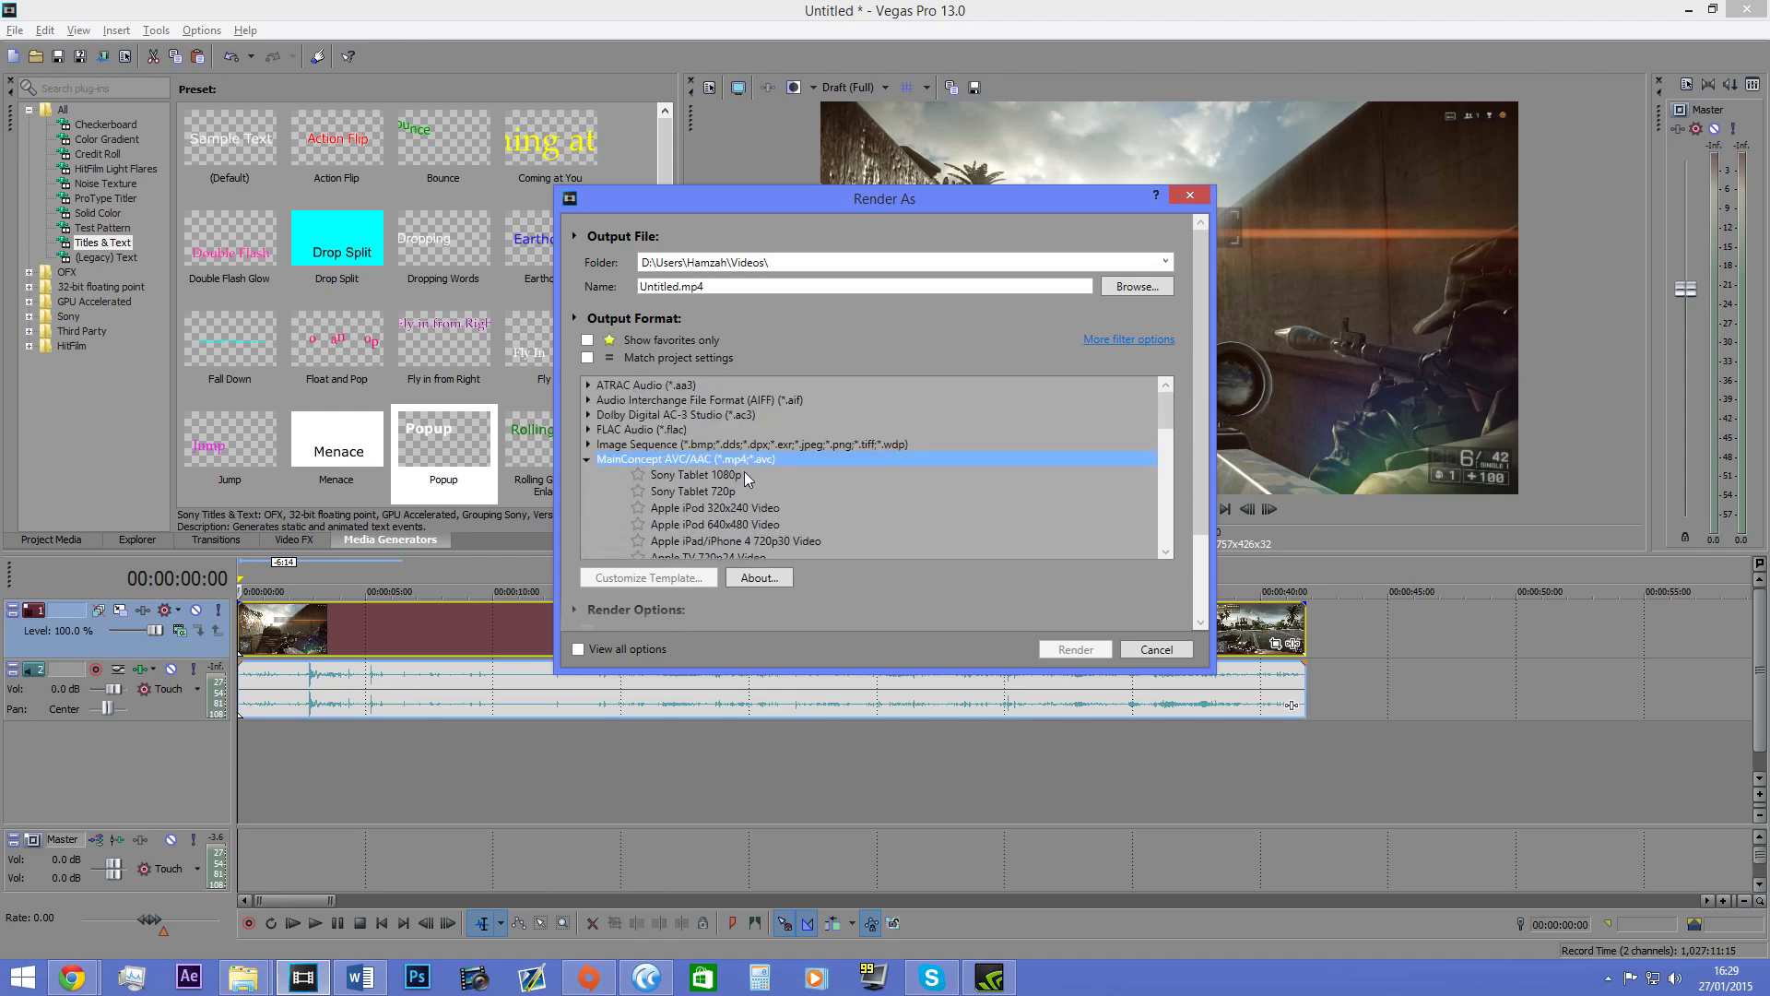
scroll(1004, 472, down, 4)
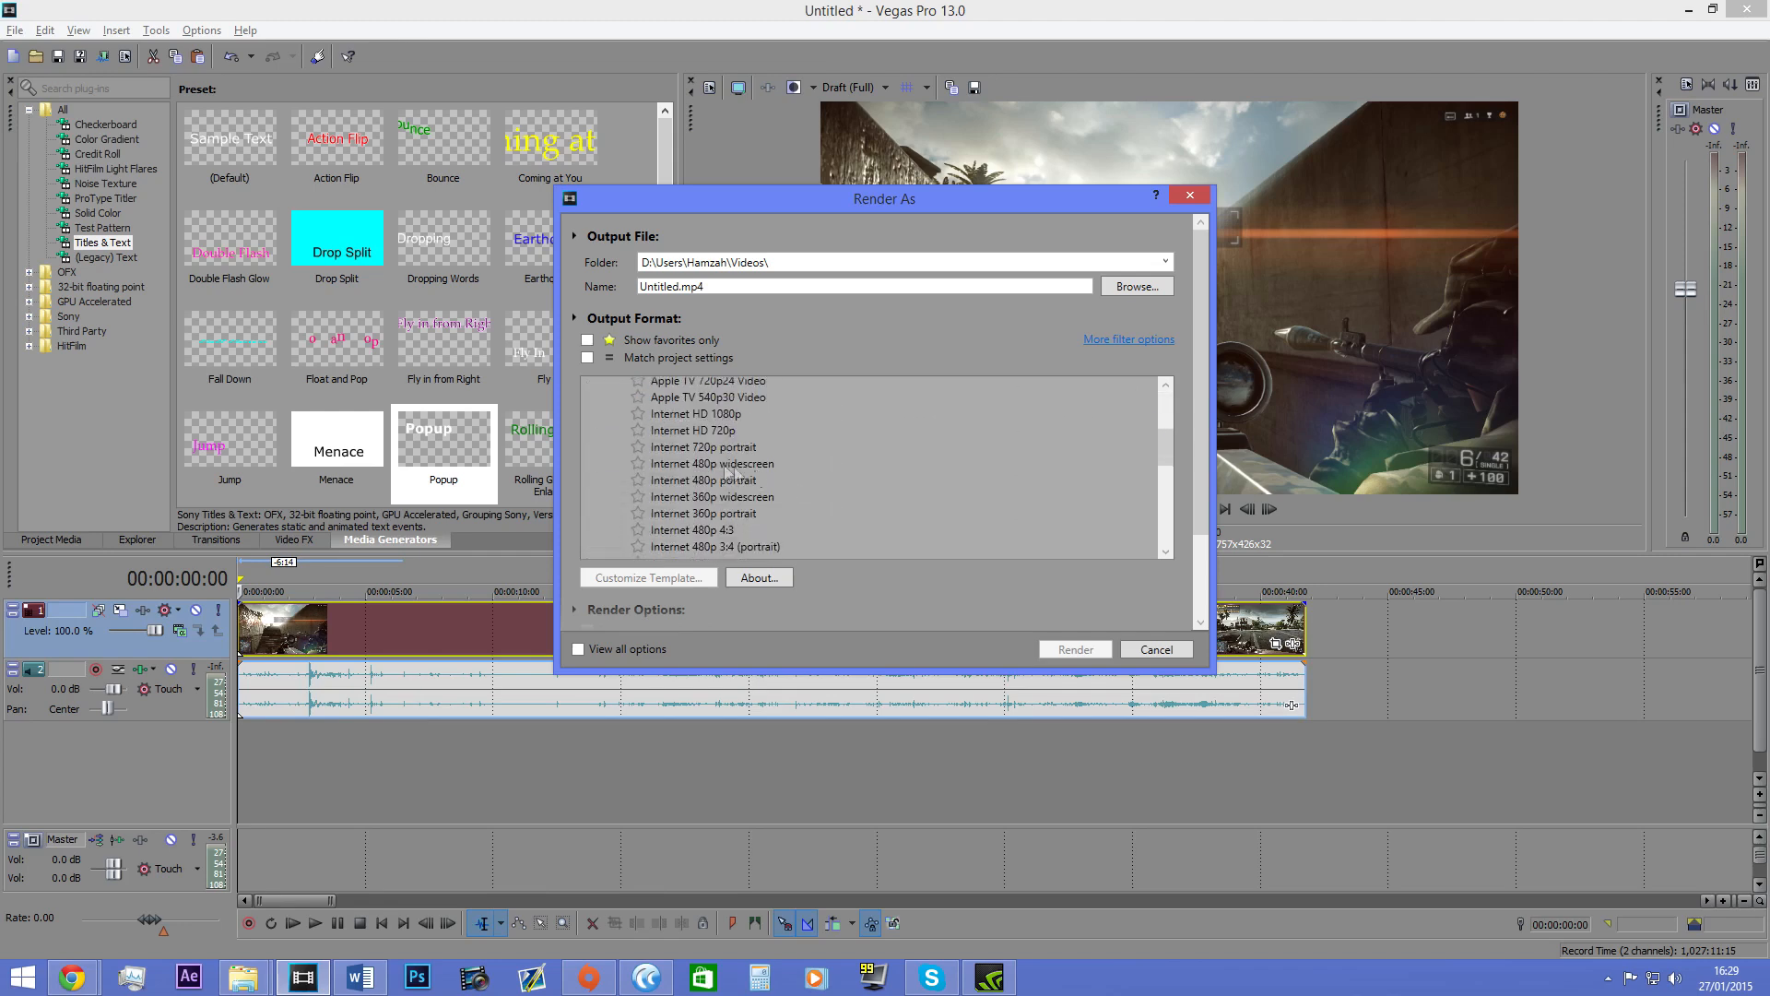
click(699, 415)
scroll(706, 435, up, 2)
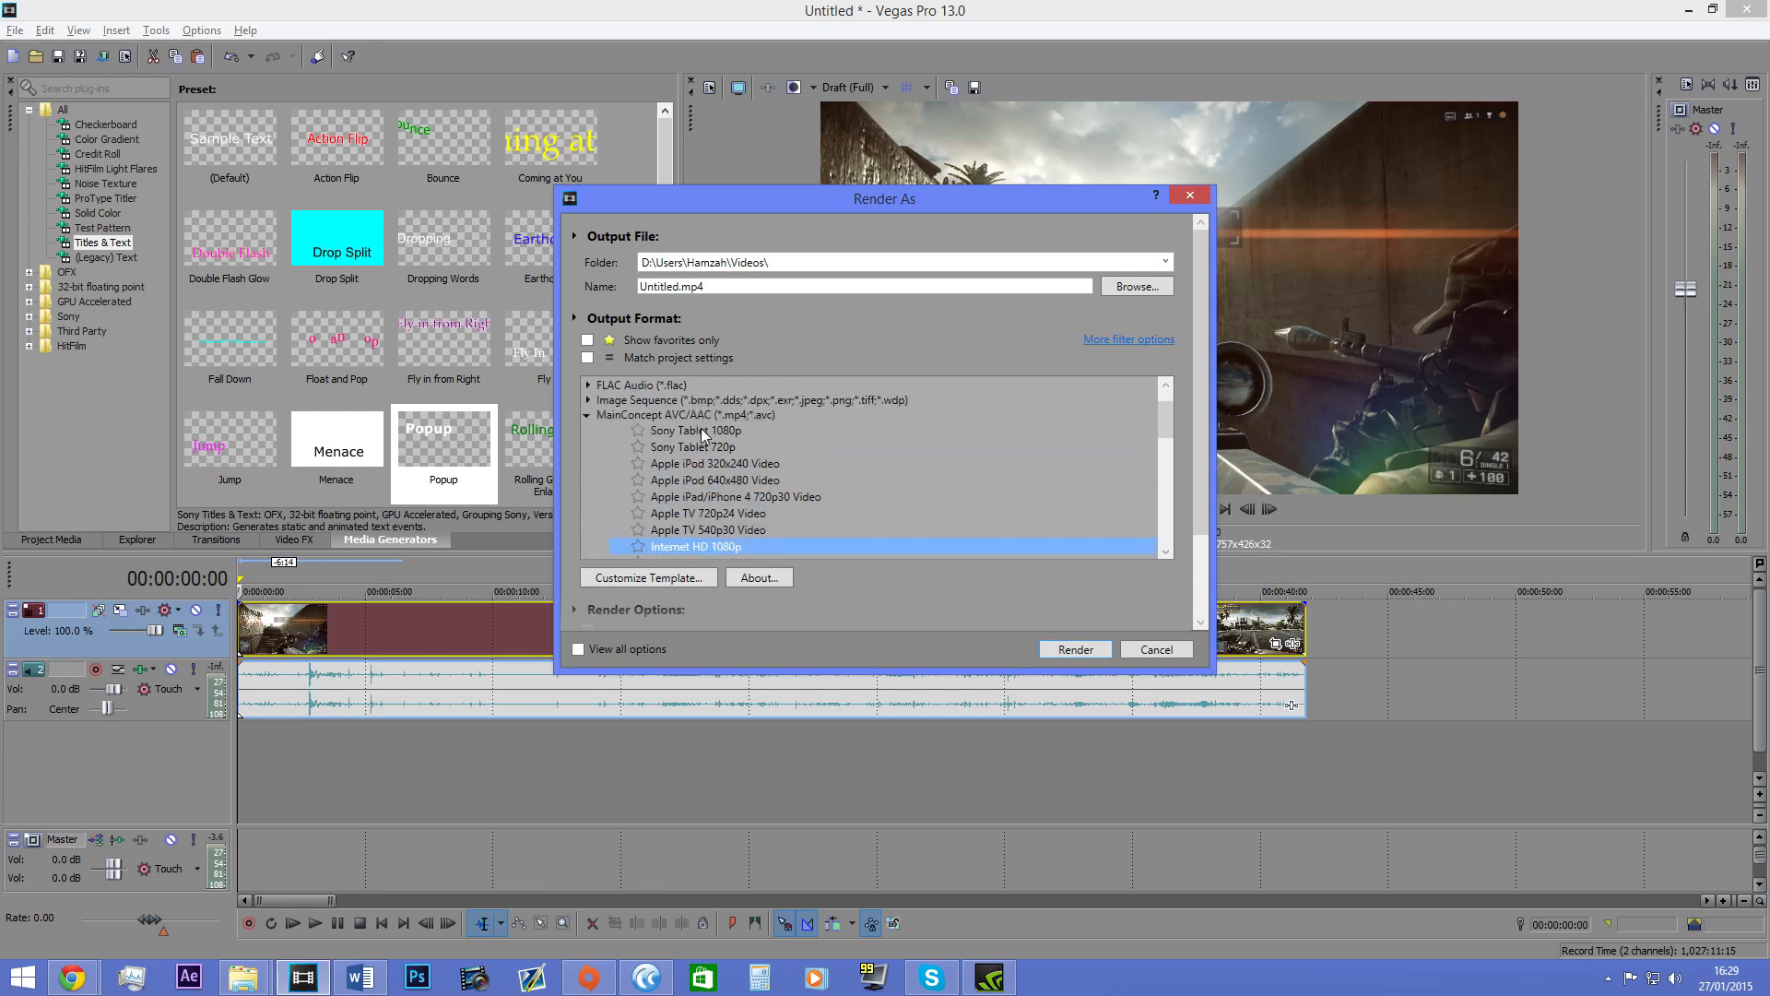
scroll(706, 436, down, 1)
click(696, 472)
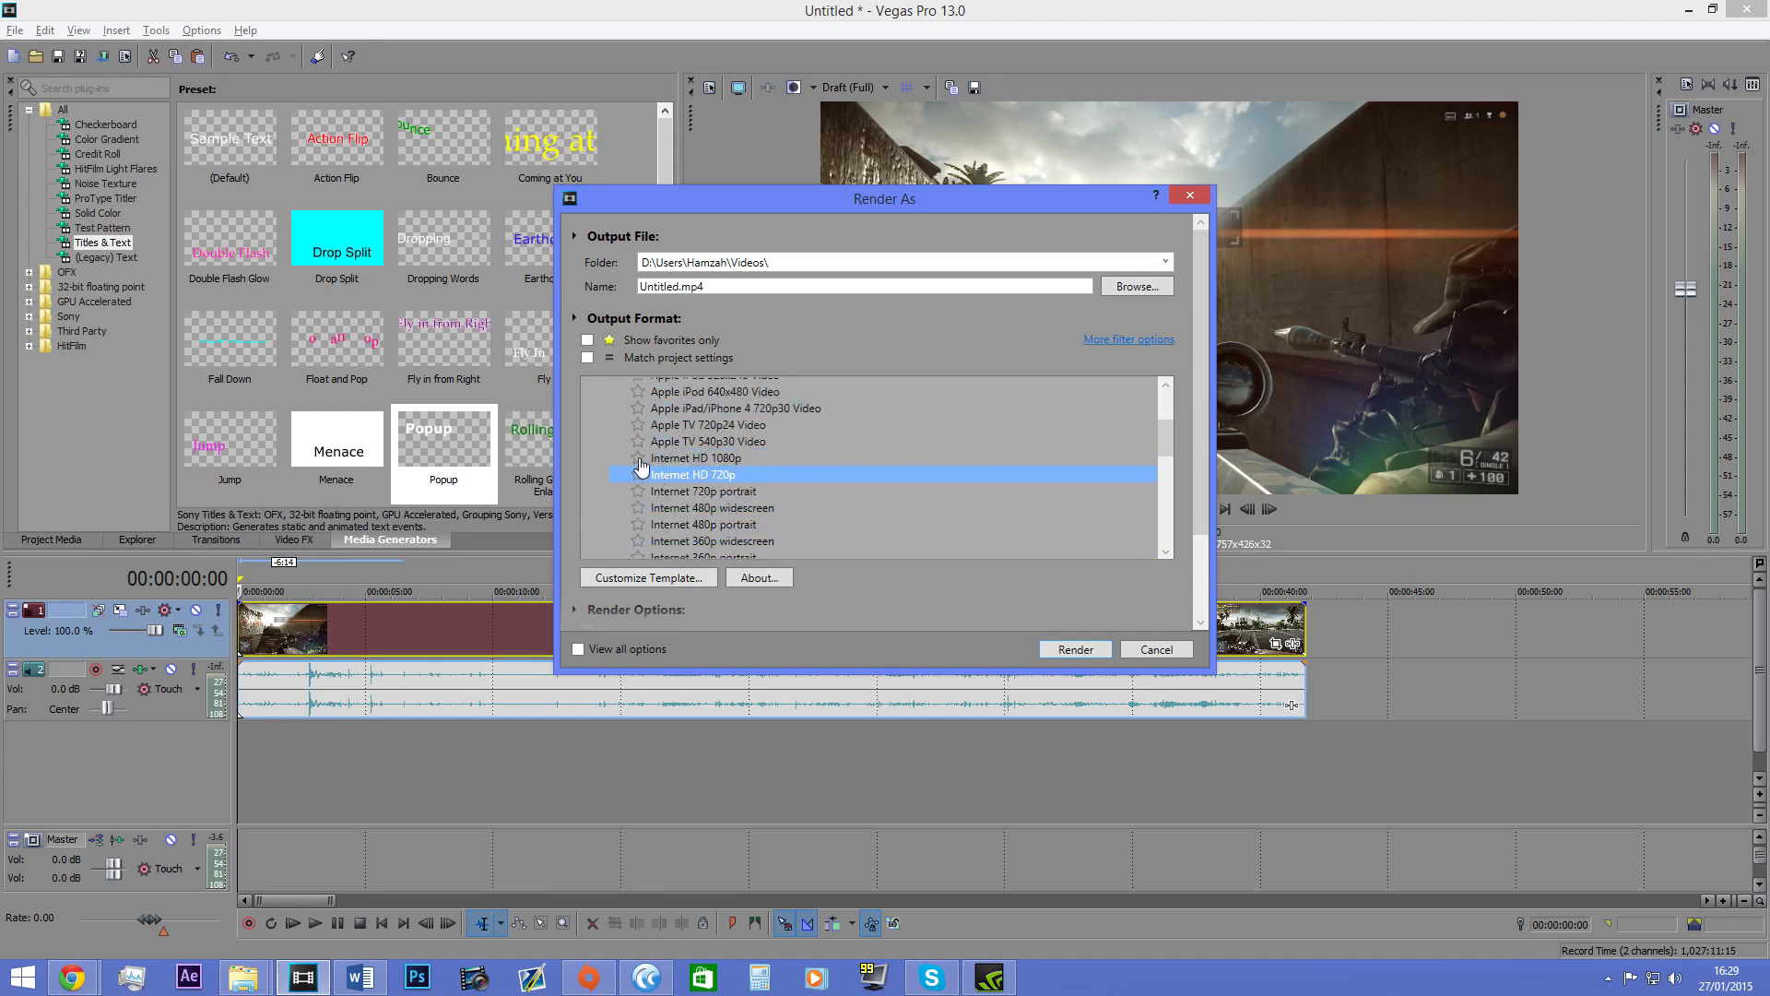
Step: Mark the Internet HD 1080p and Internet HD 720p templates as favorites and show favorites only
click(637, 458)
click(682, 459)
click(690, 474)
click(693, 462)
click(706, 474)
click(673, 460)
click(588, 340)
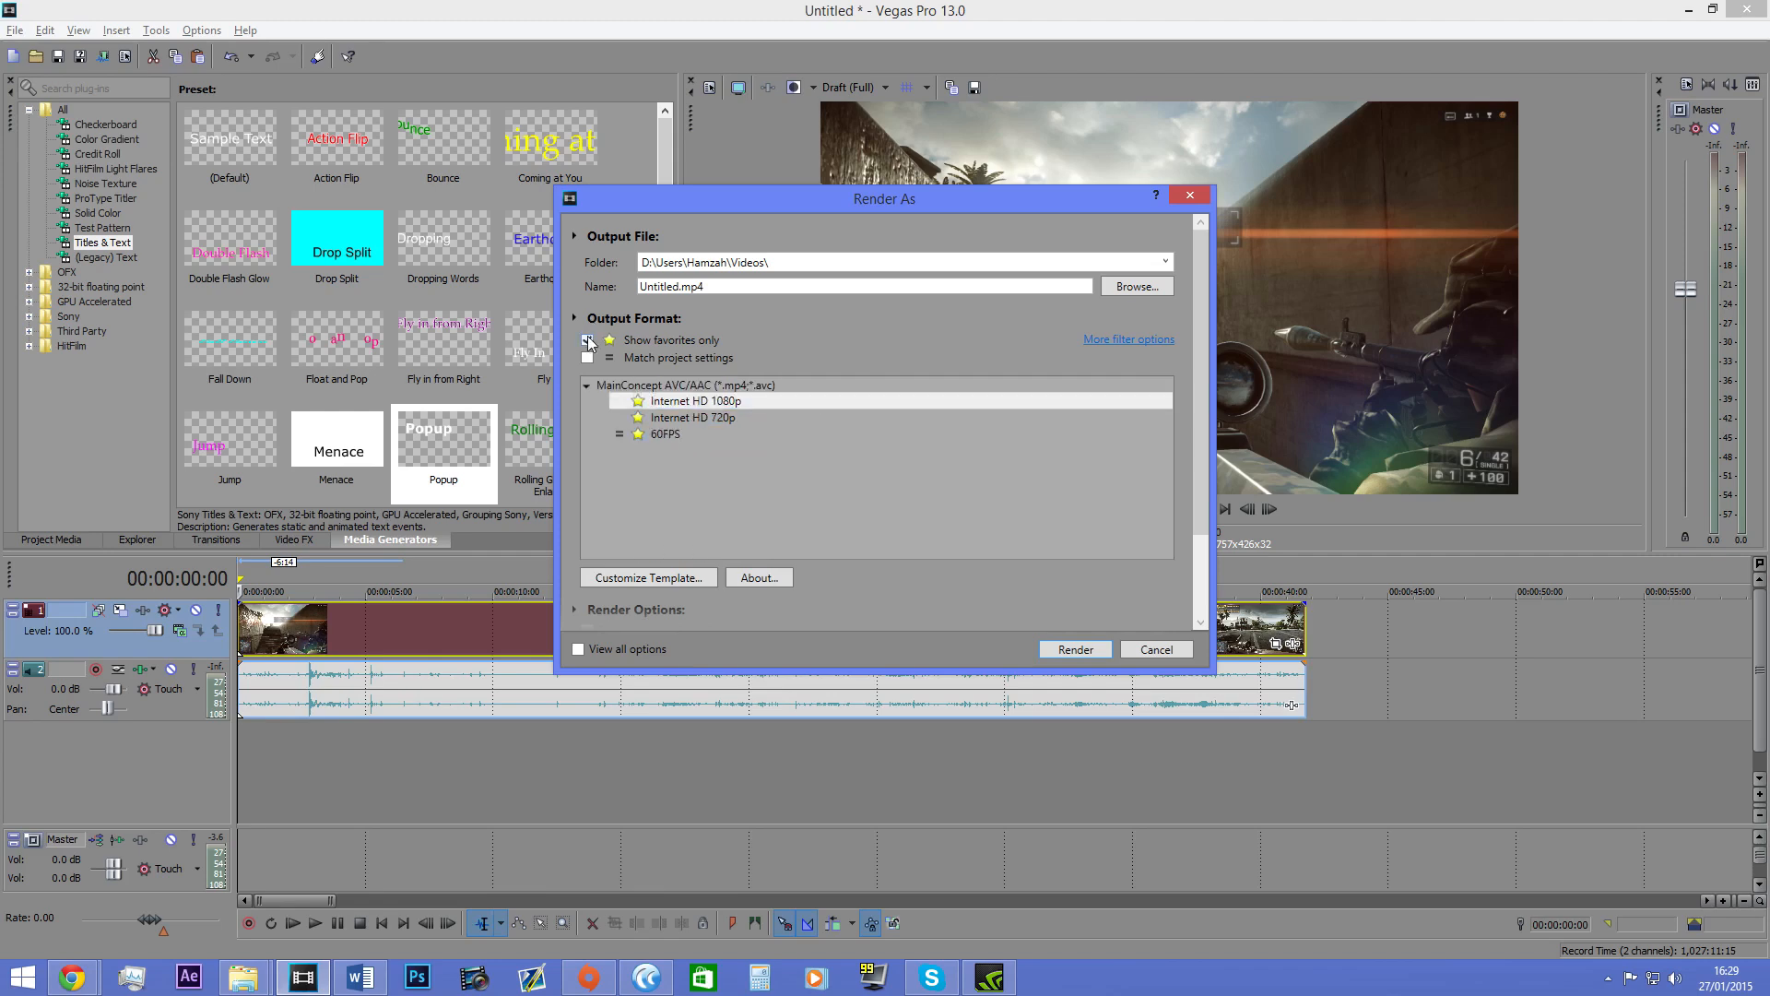
Step: Start rendering with the Internet HD 1080p template to sdssdassdaasd.mp4 in the Videos folder, and cancel the render
click(701, 403)
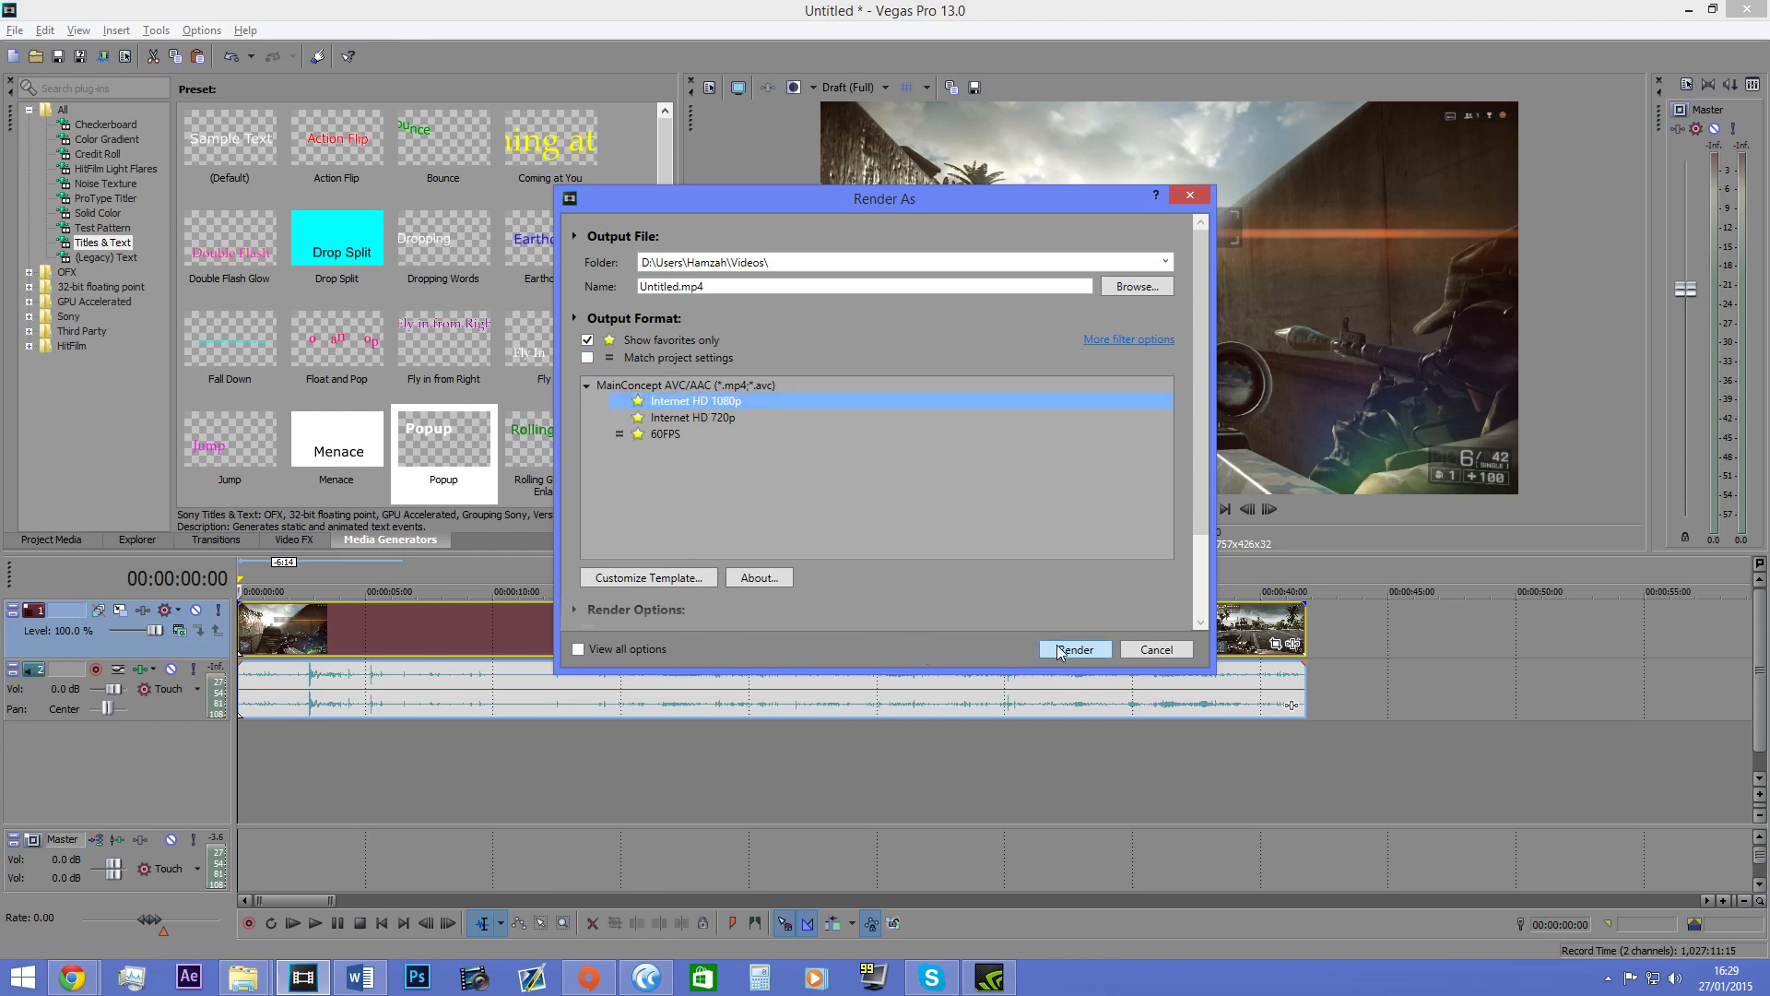
click(1106, 289)
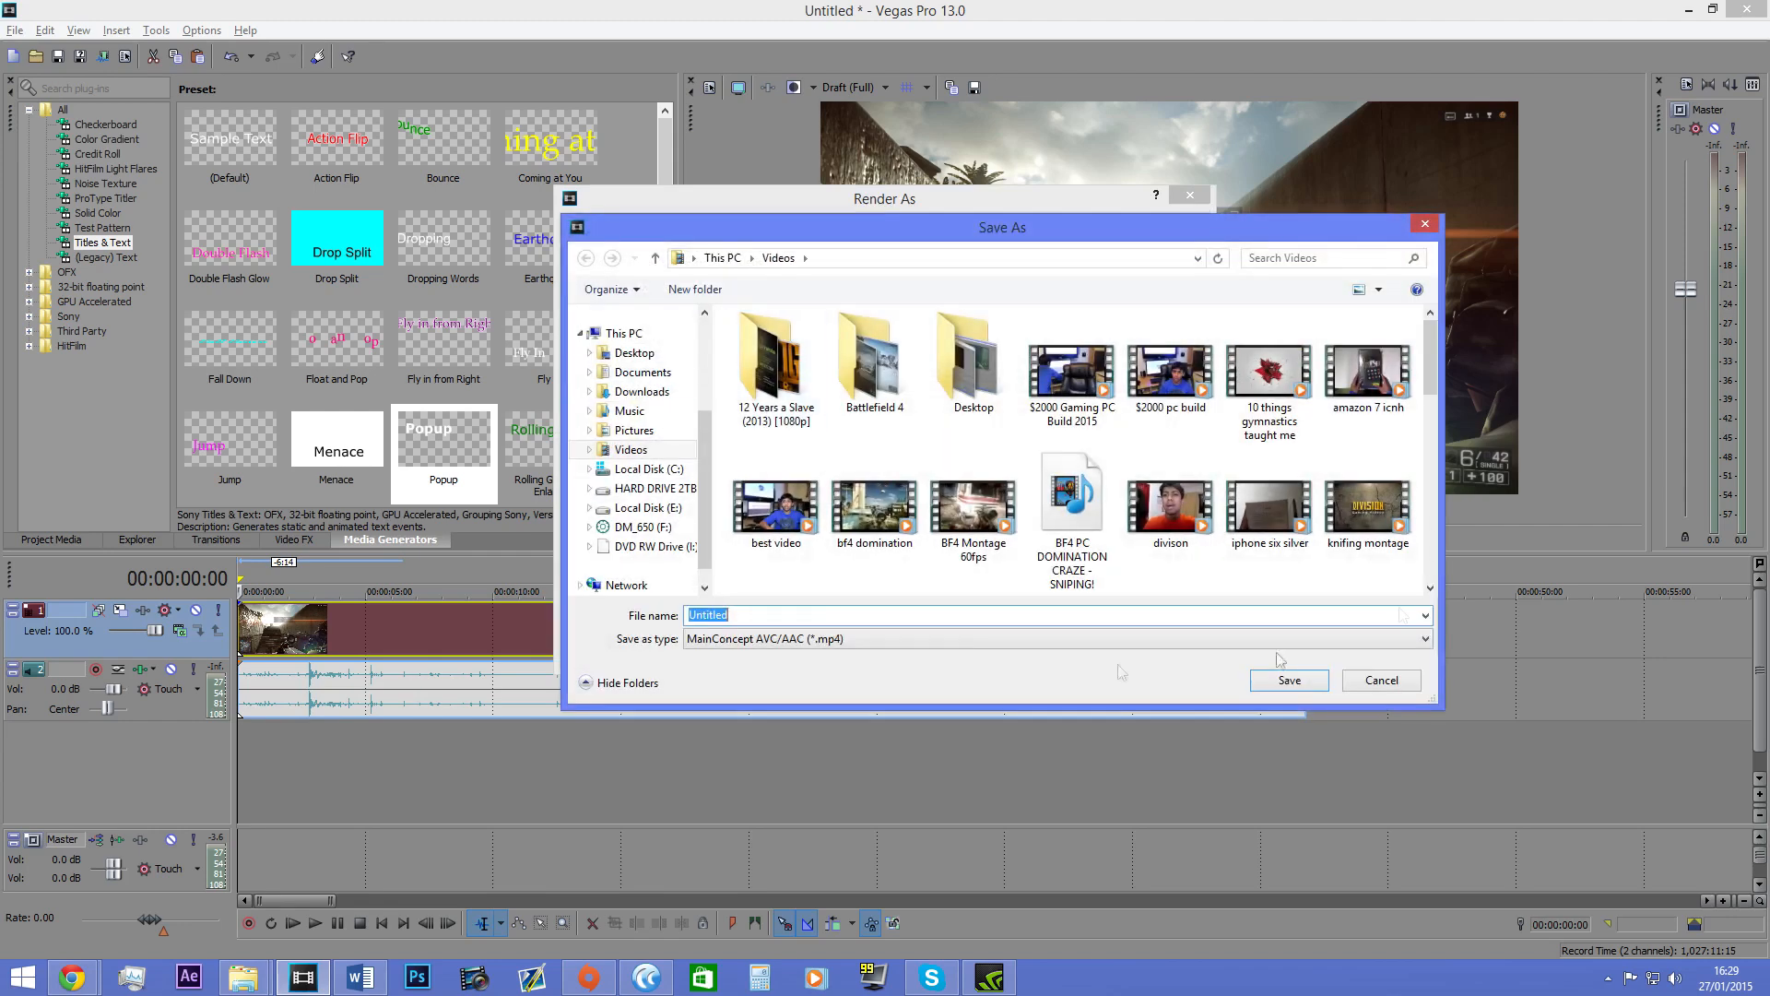
text(sdssdassdaasd)
click(1289, 680)
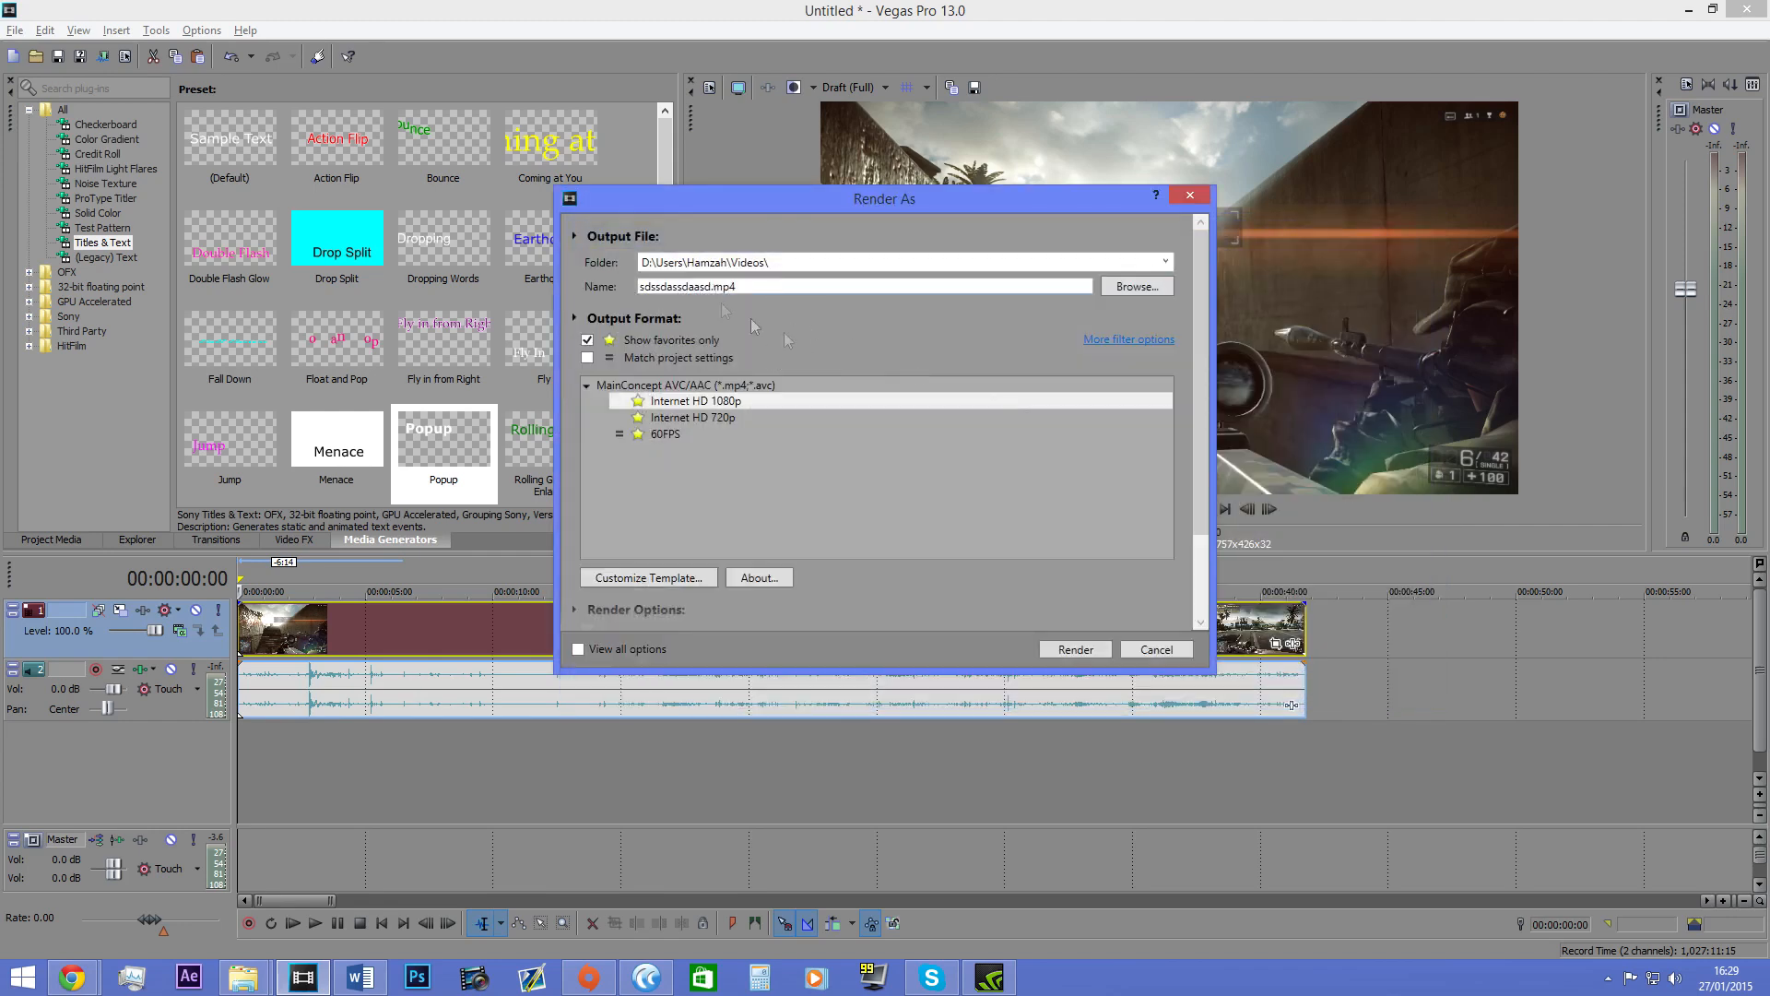
click(1075, 650)
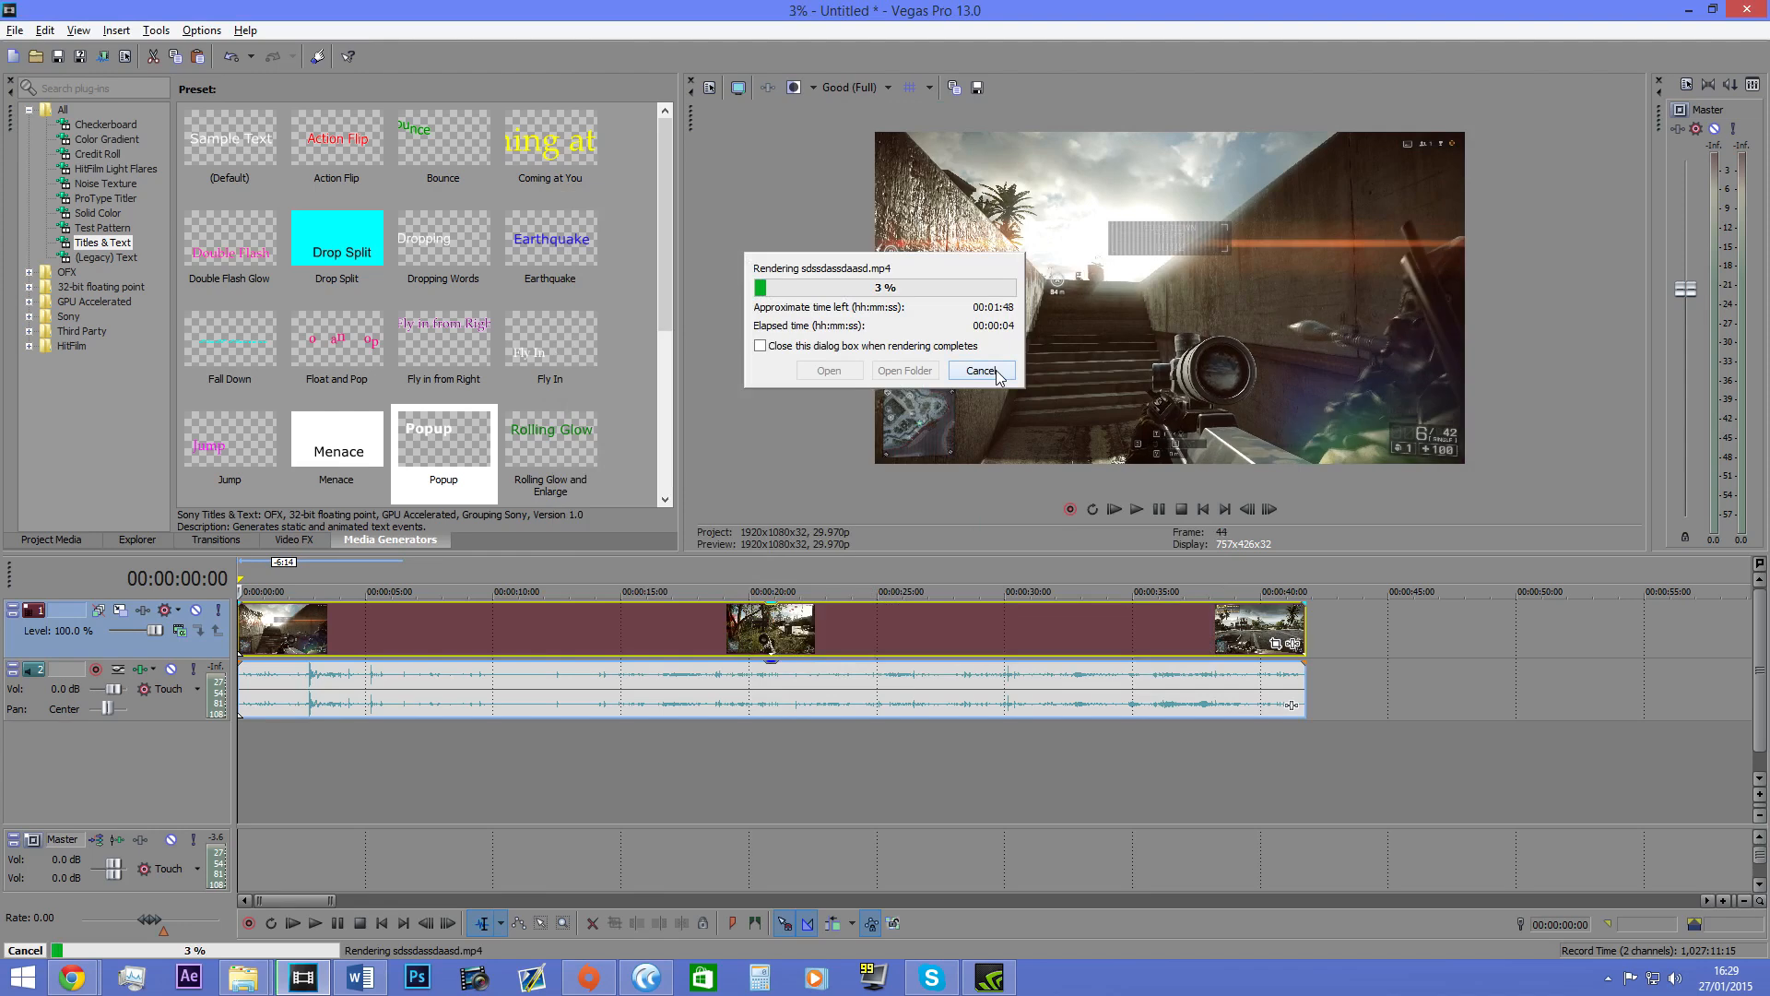
click(995, 364)
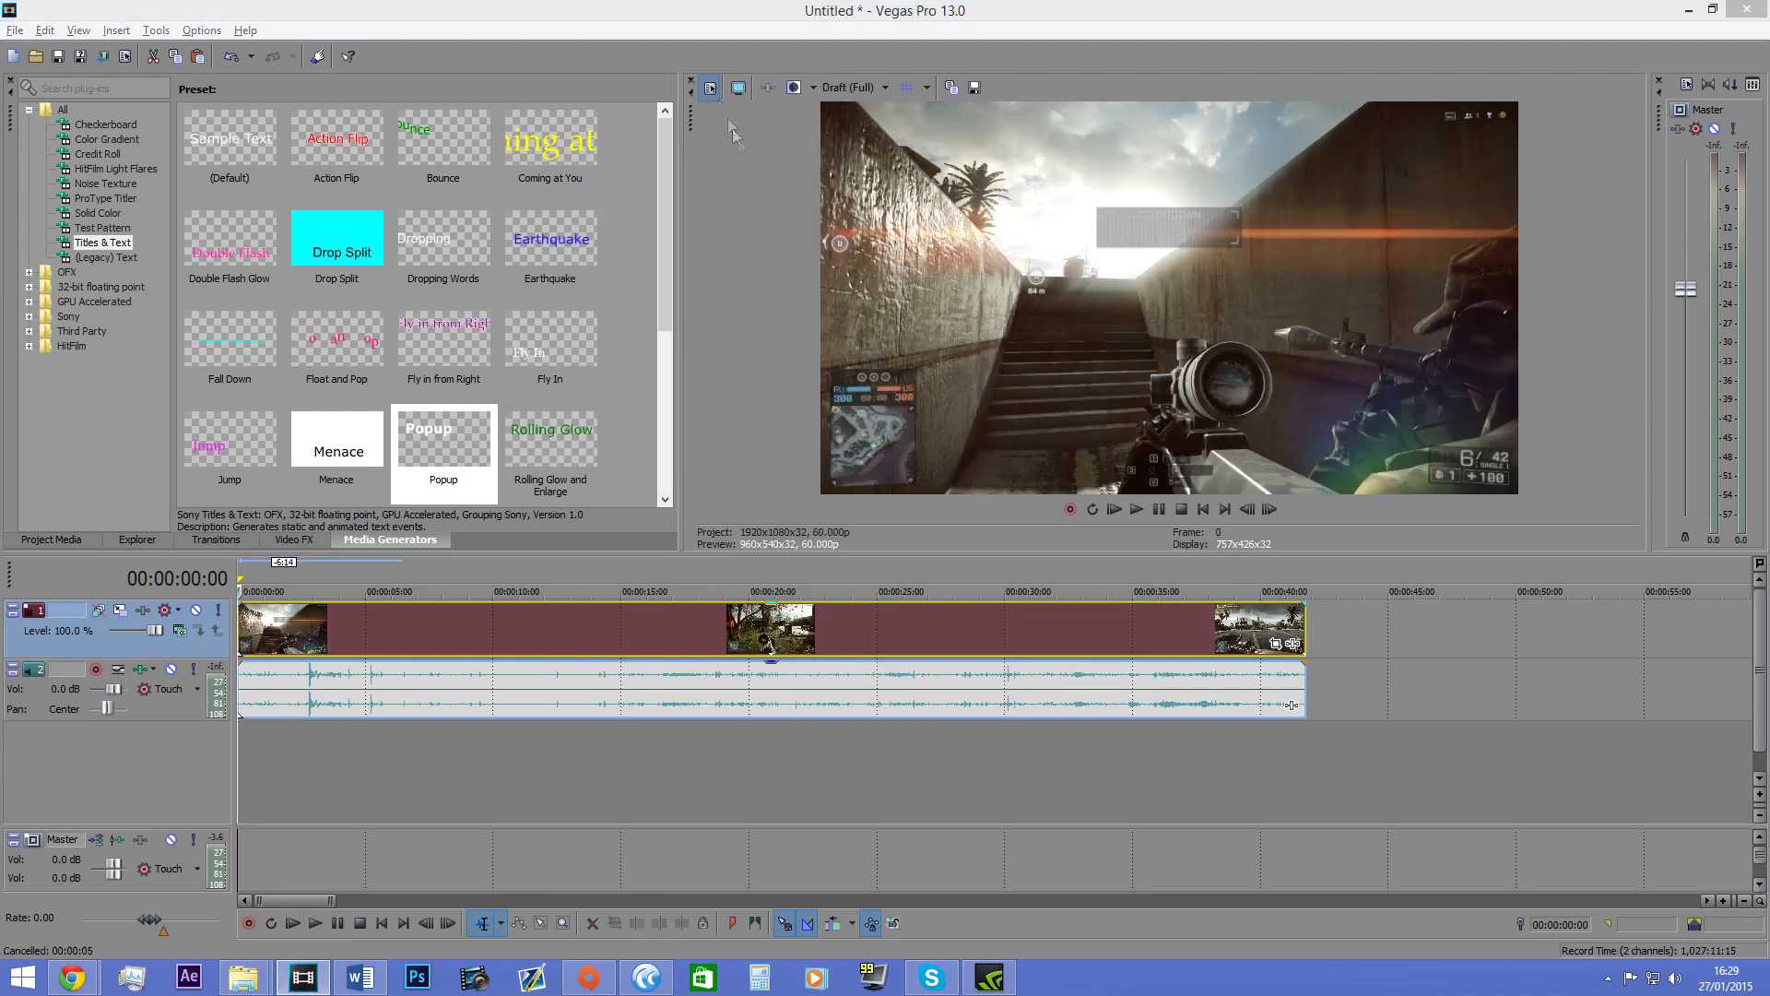
Step: Set the project's frame rate to 59.940 (Double NTSC) in the project properties
click(709, 87)
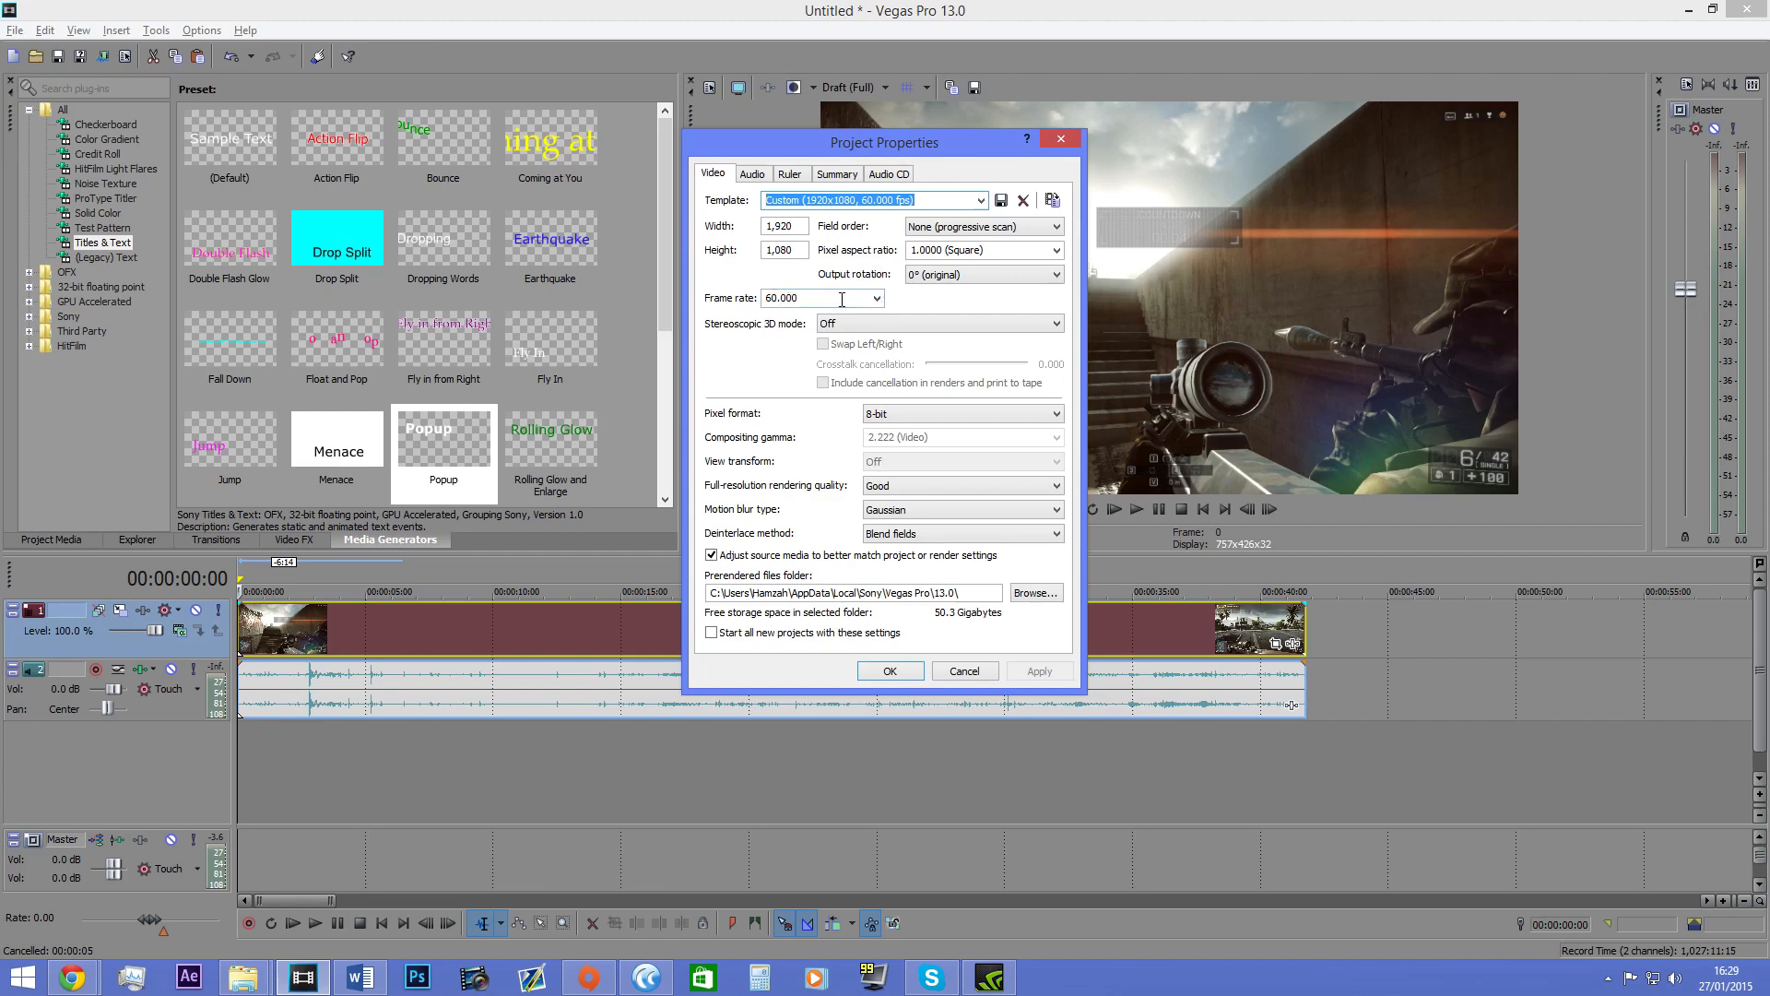
drag(842, 299, 770, 294)
click(876, 297)
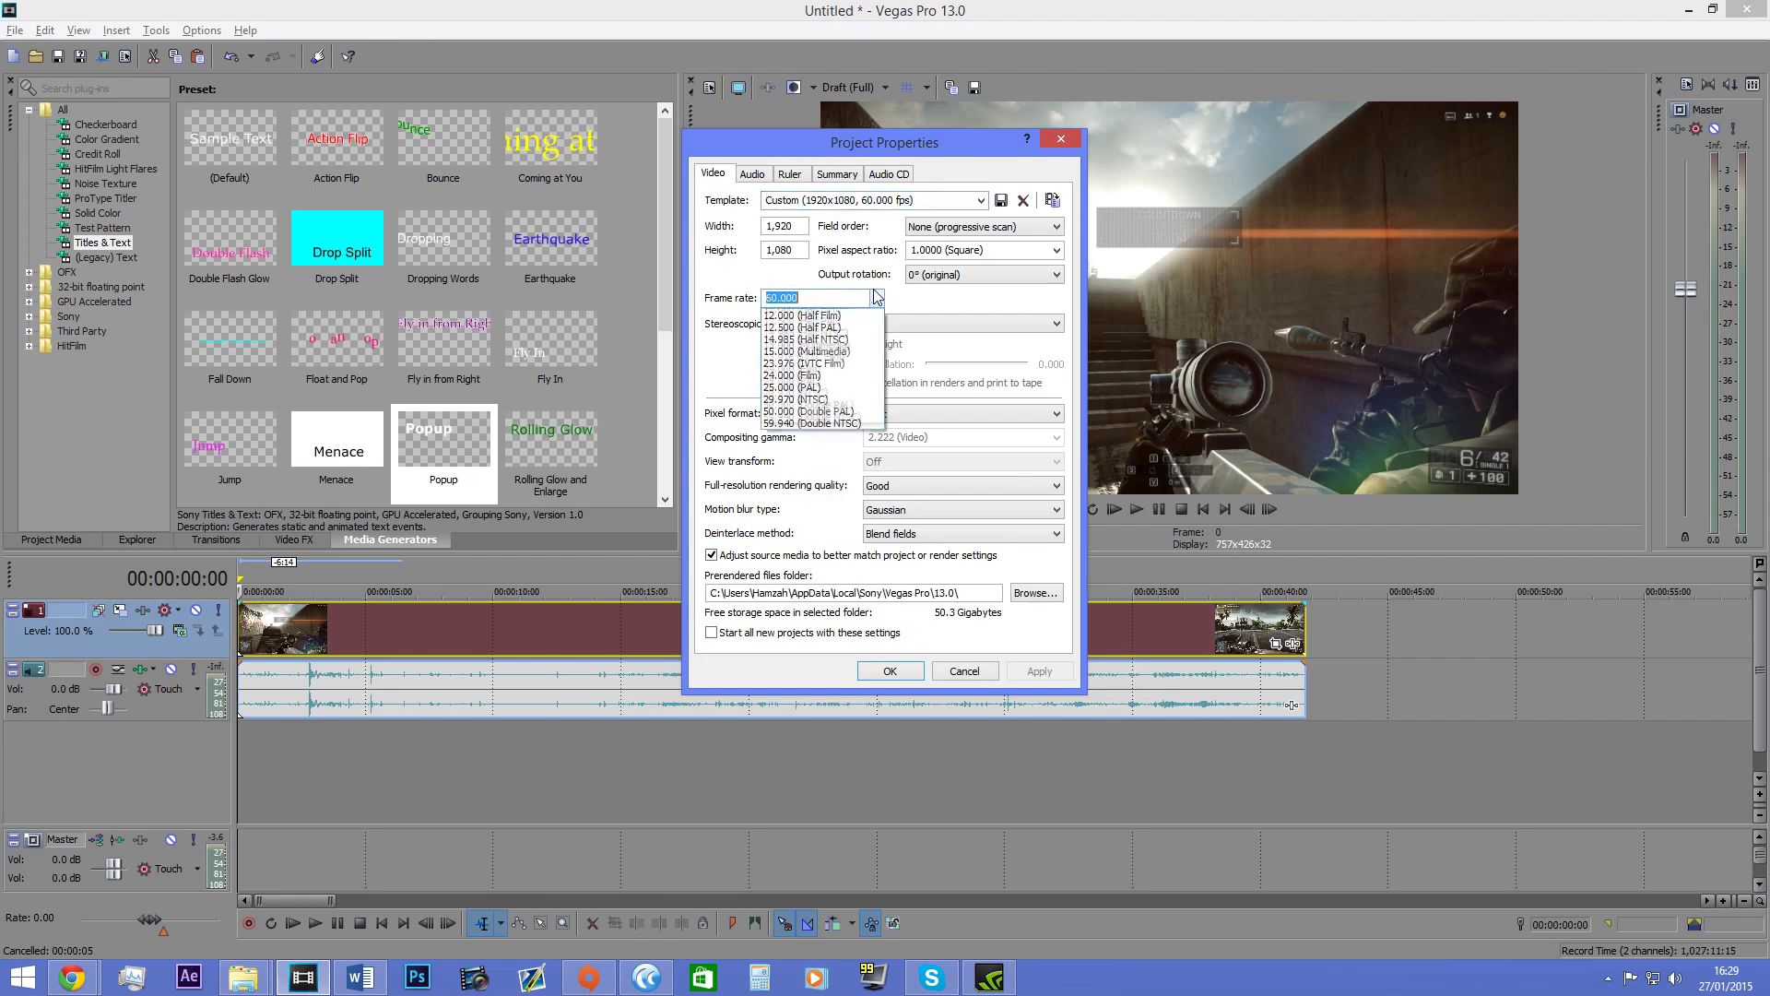
click(853, 431)
click(1039, 670)
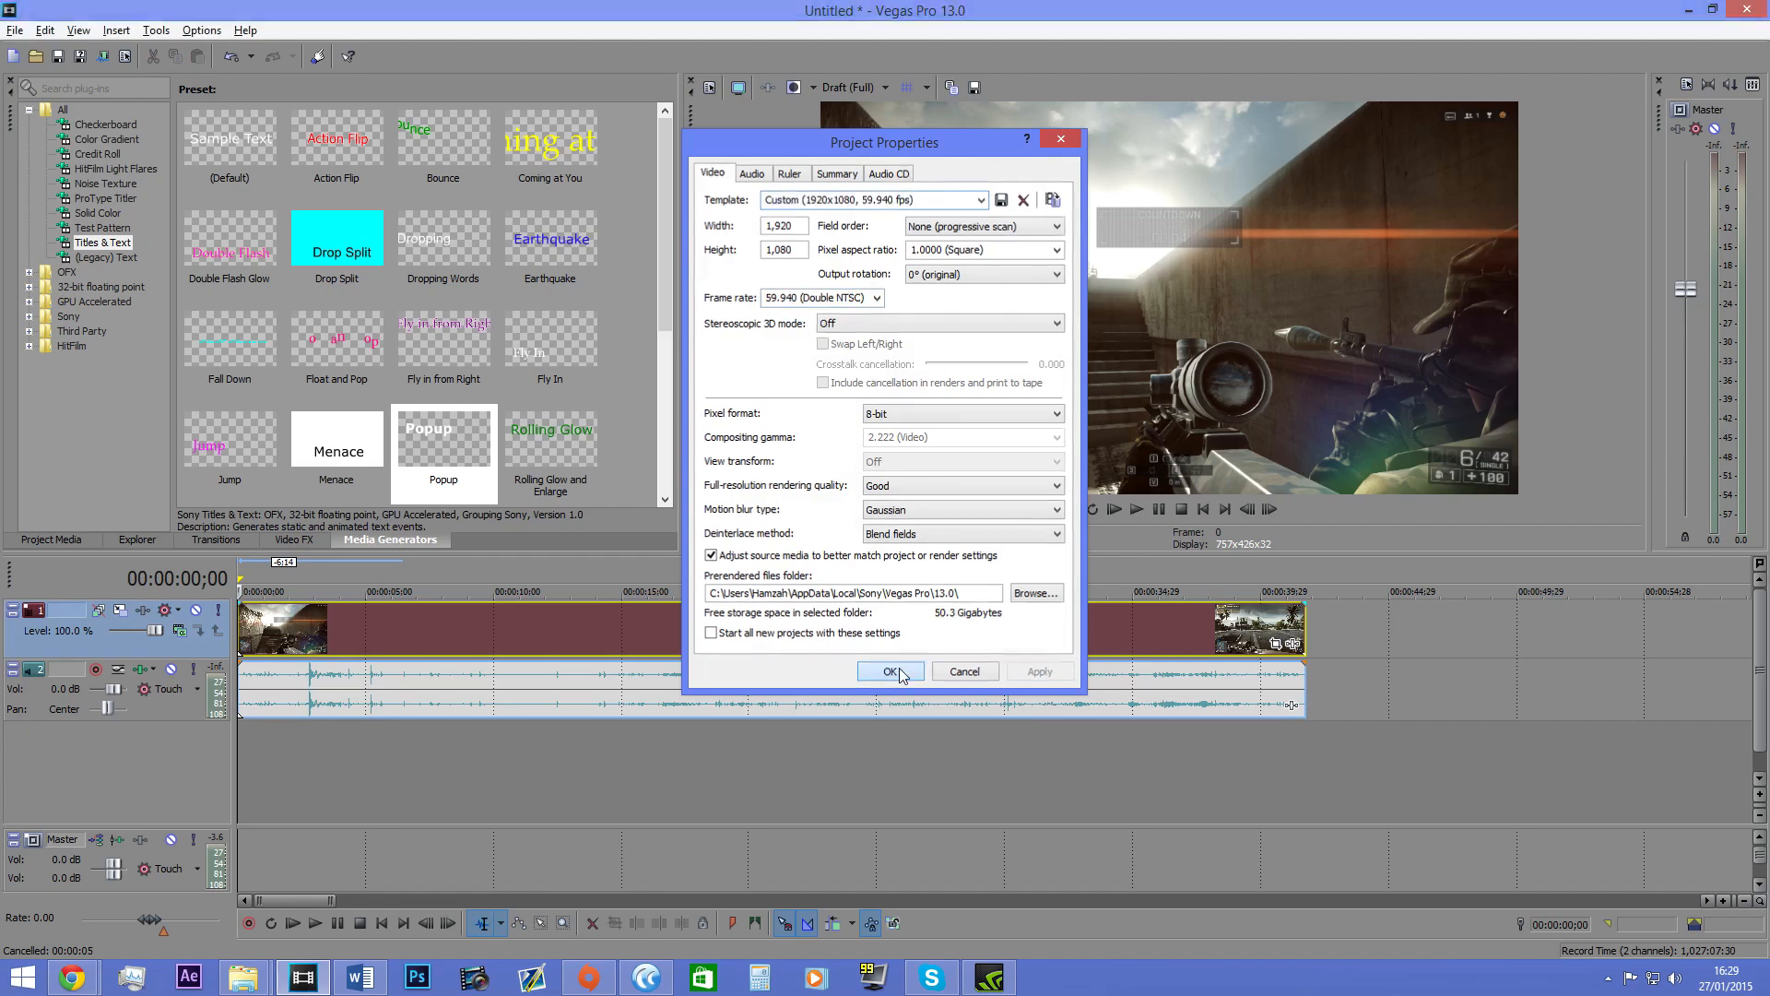
click(890, 670)
Step: Set the project's frame rate to 60 in the project properties
click(709, 88)
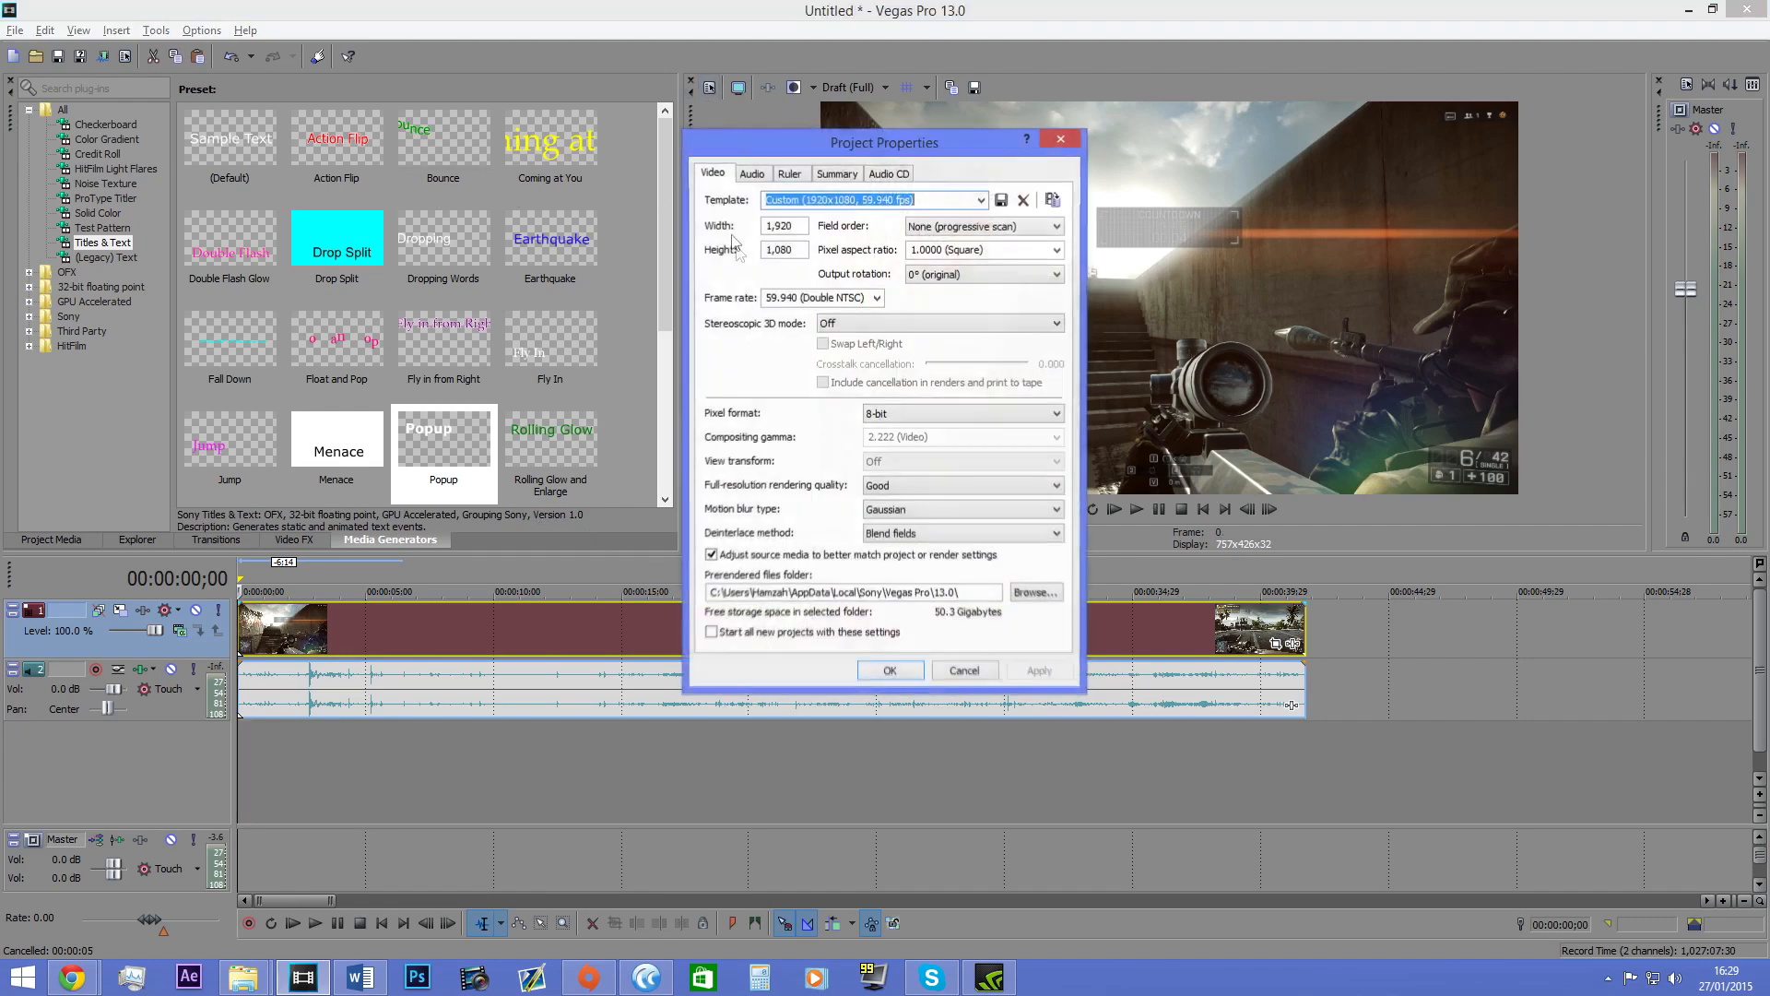
triple_click(848, 293)
text(60)
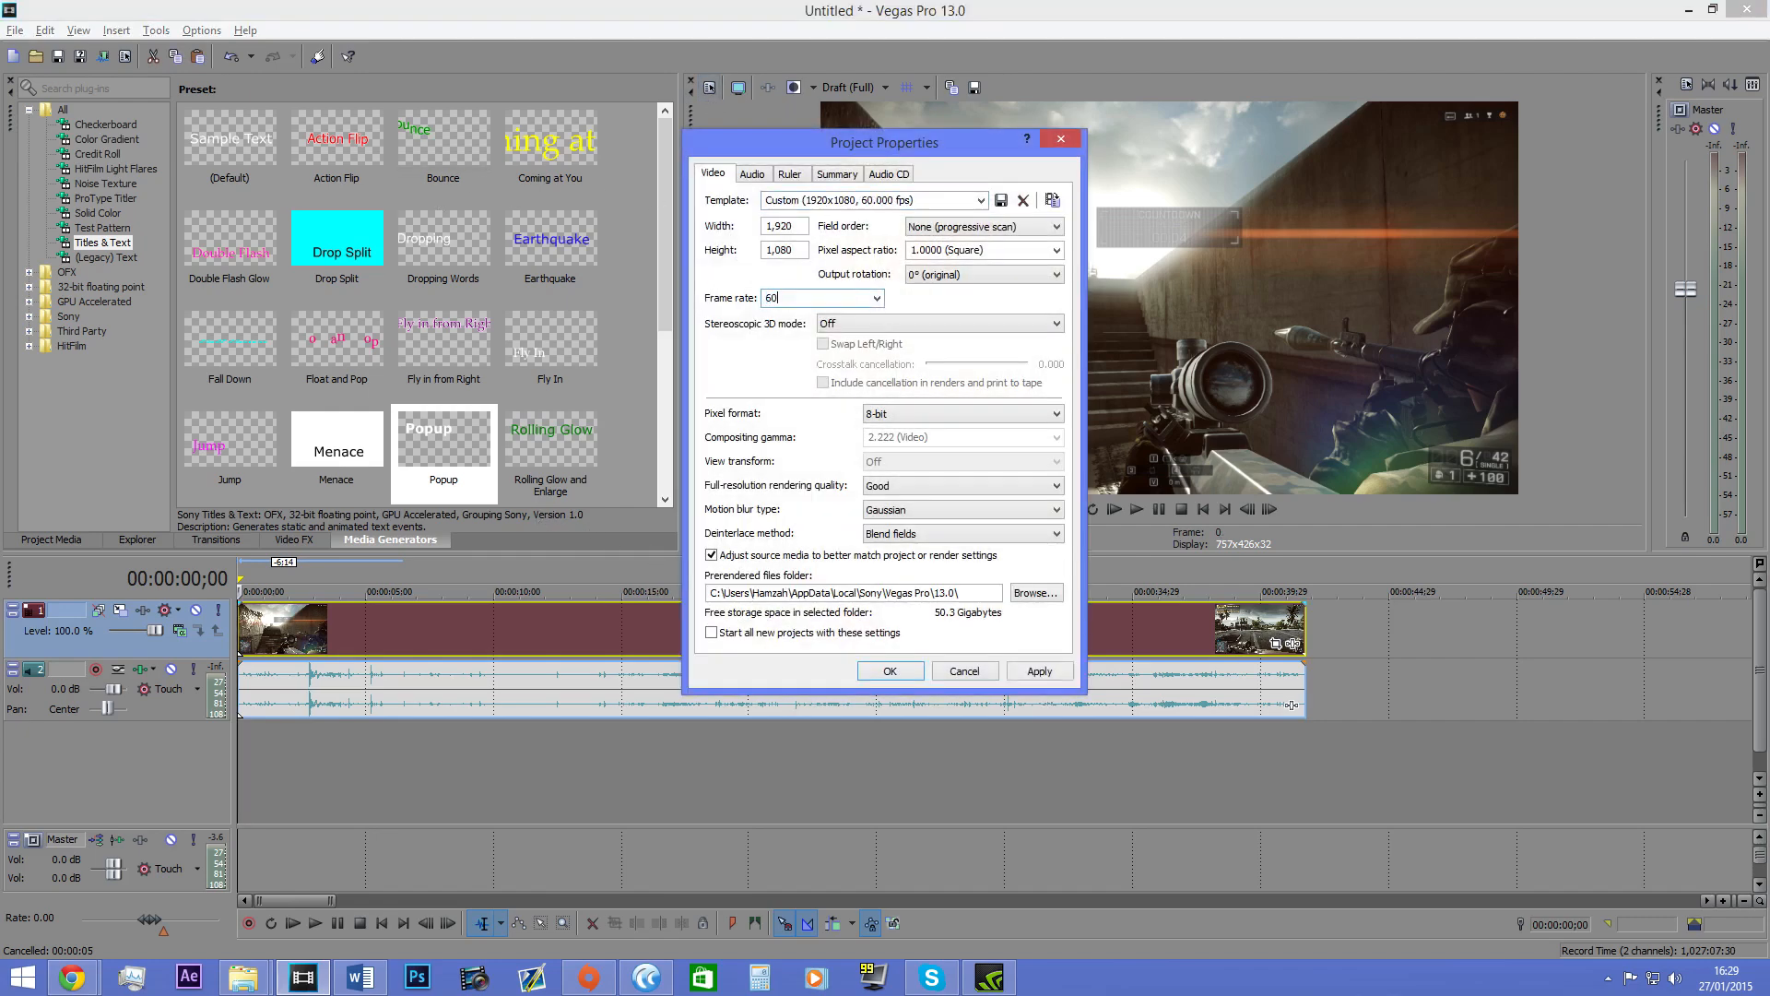
key(Return)
Step: Open the render settings, turn off the favorites filter and select the Internet HD 1080p template under MainConcept AVC/AAC
click(104, 57)
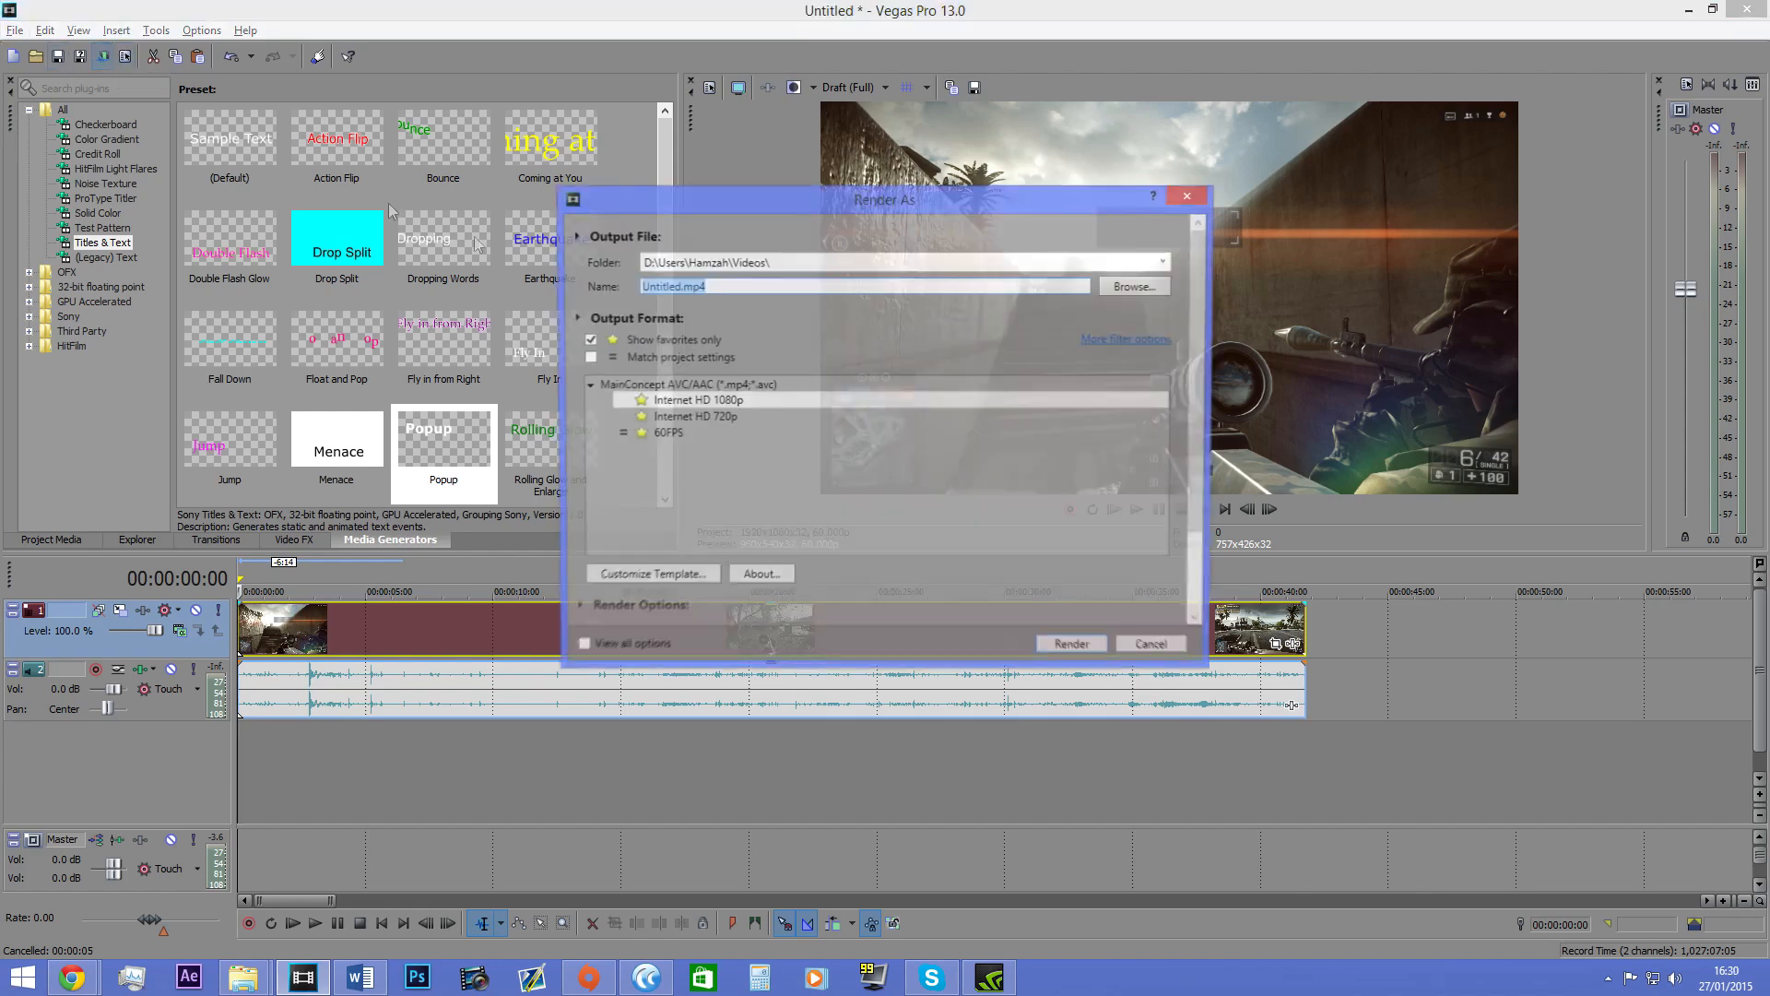
click(683, 434)
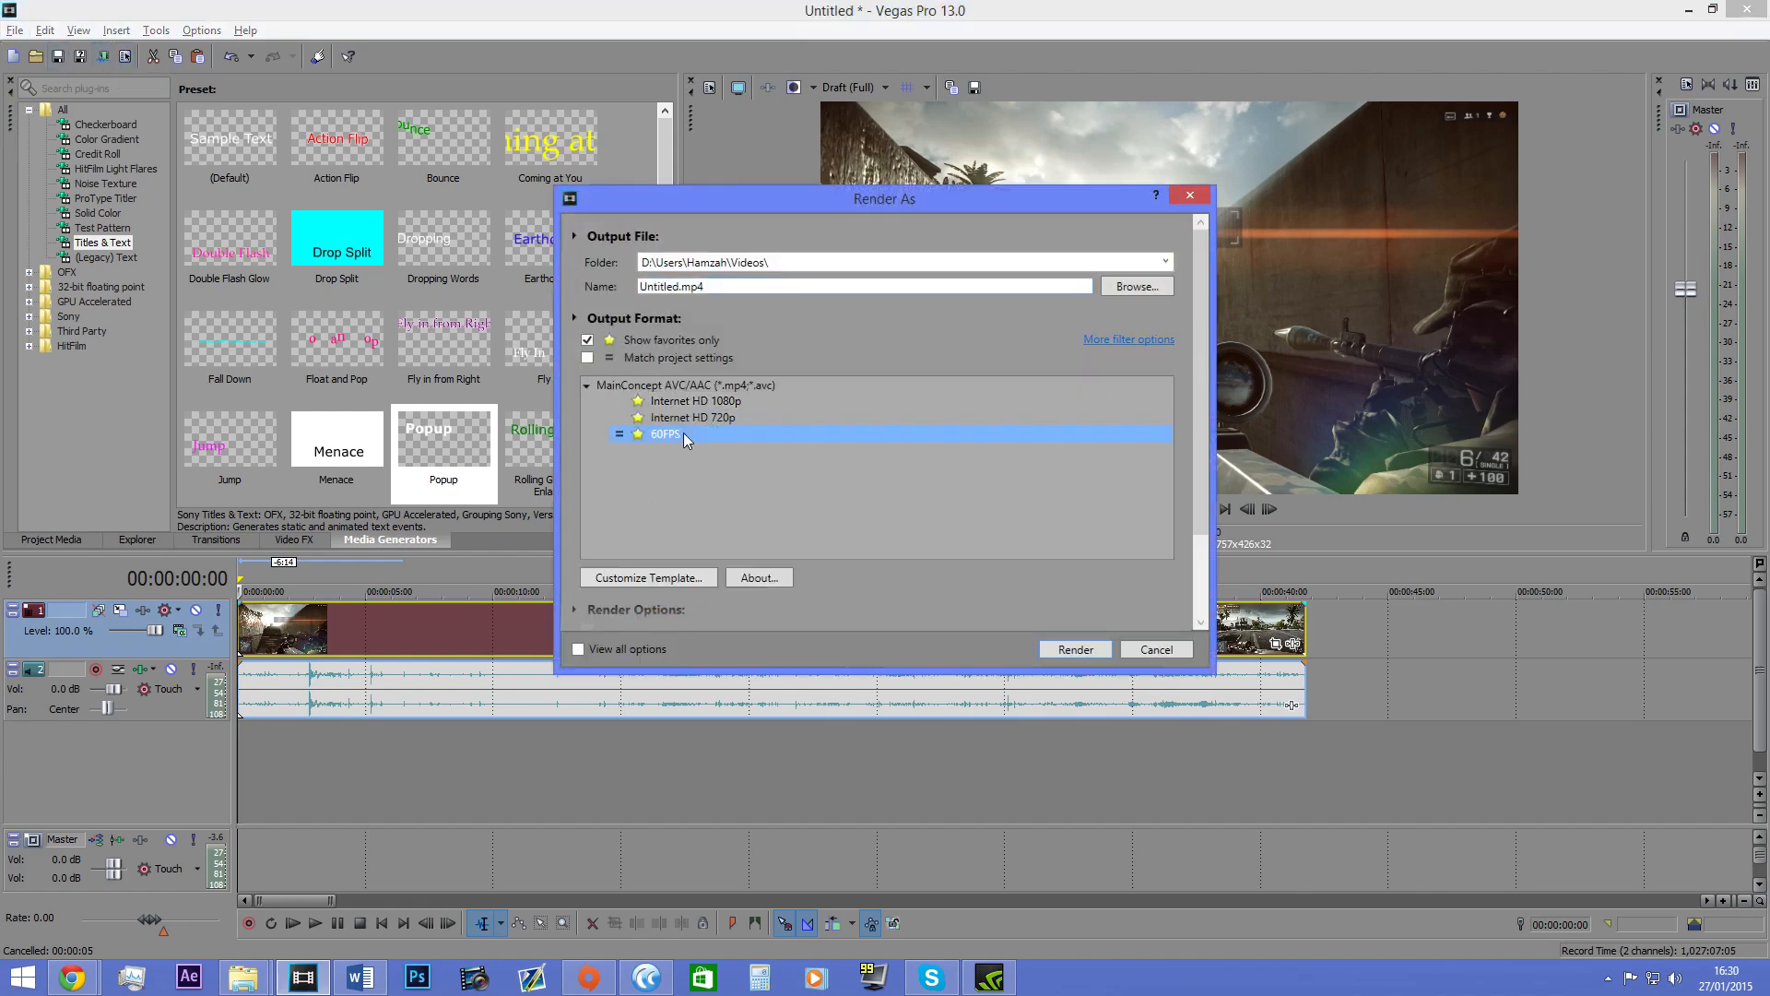
click(589, 339)
scroll(716, 474, down, 1)
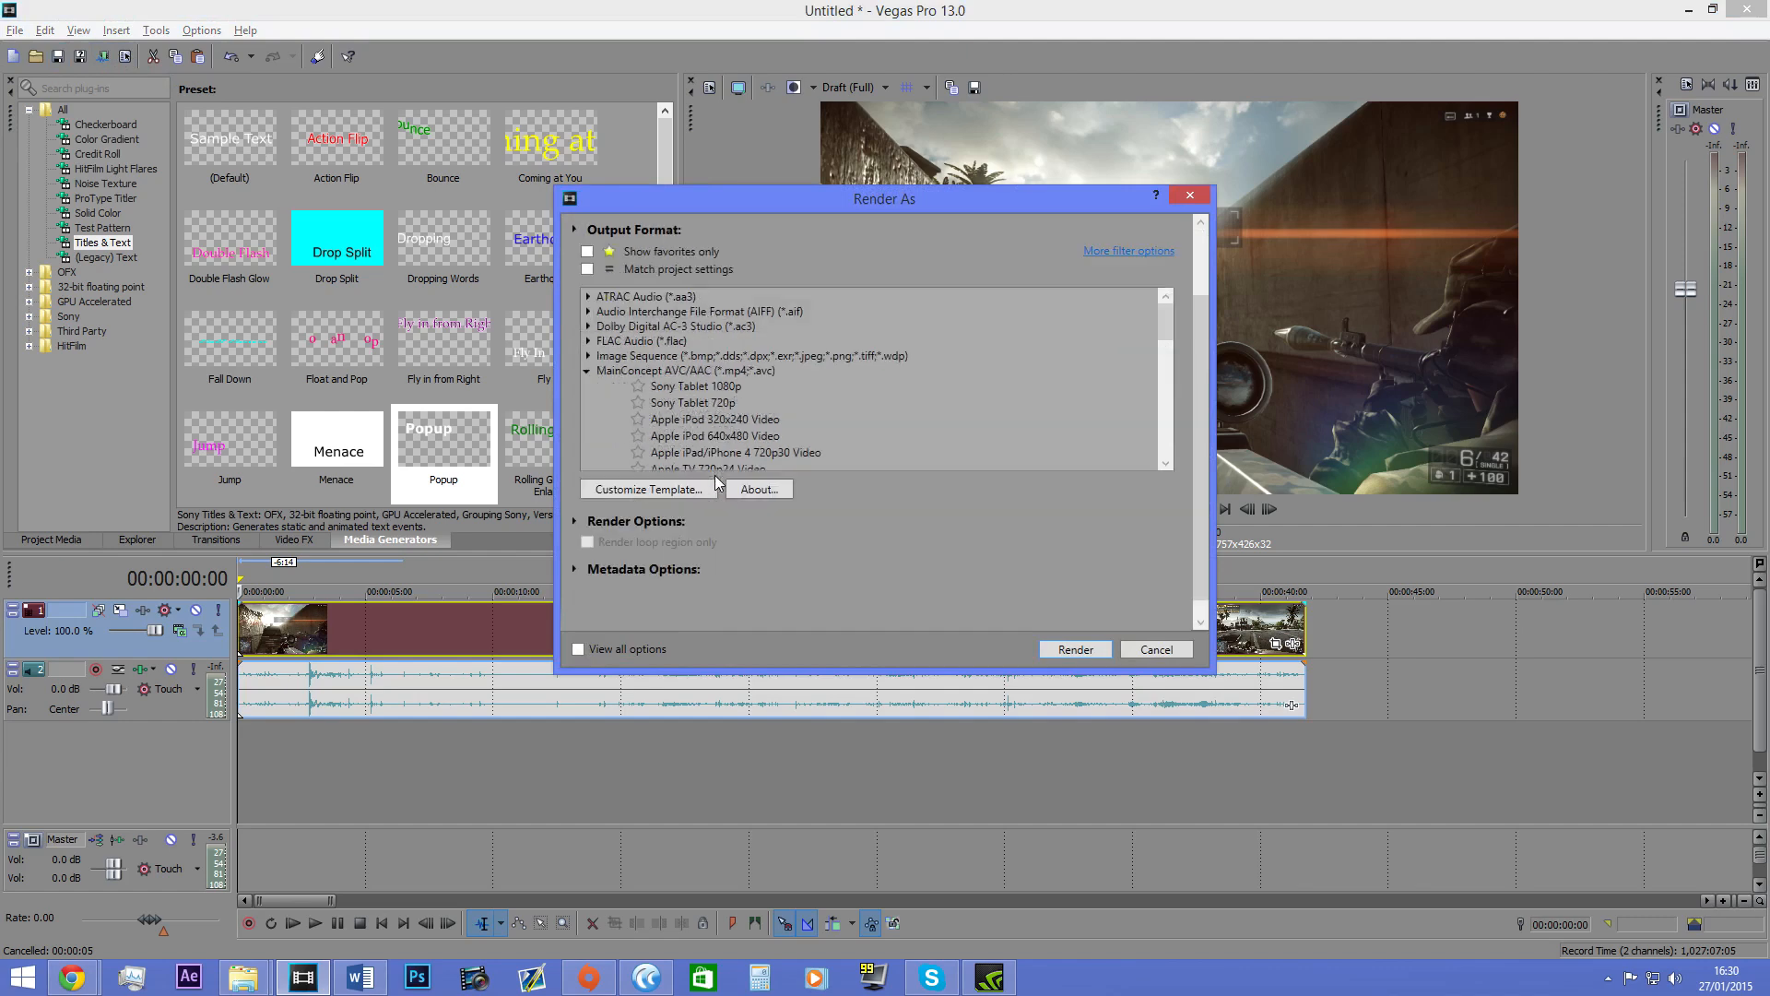
scroll(687, 349, down, 2)
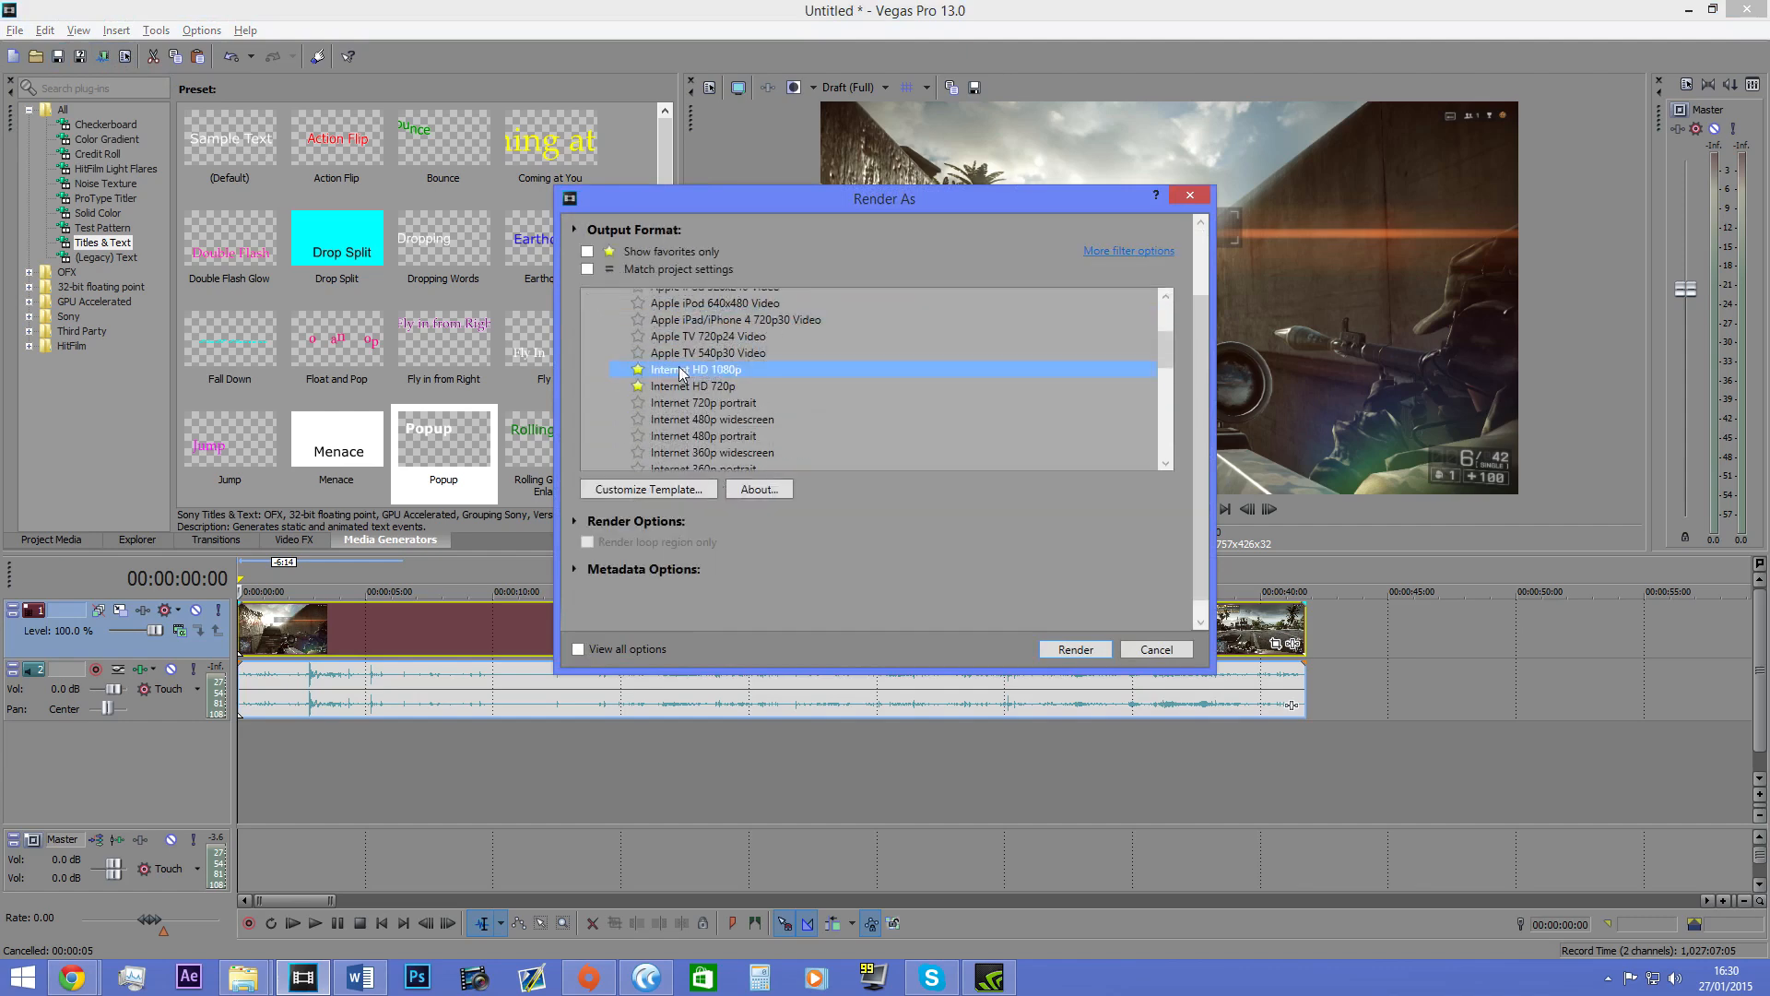
right_click(685, 373)
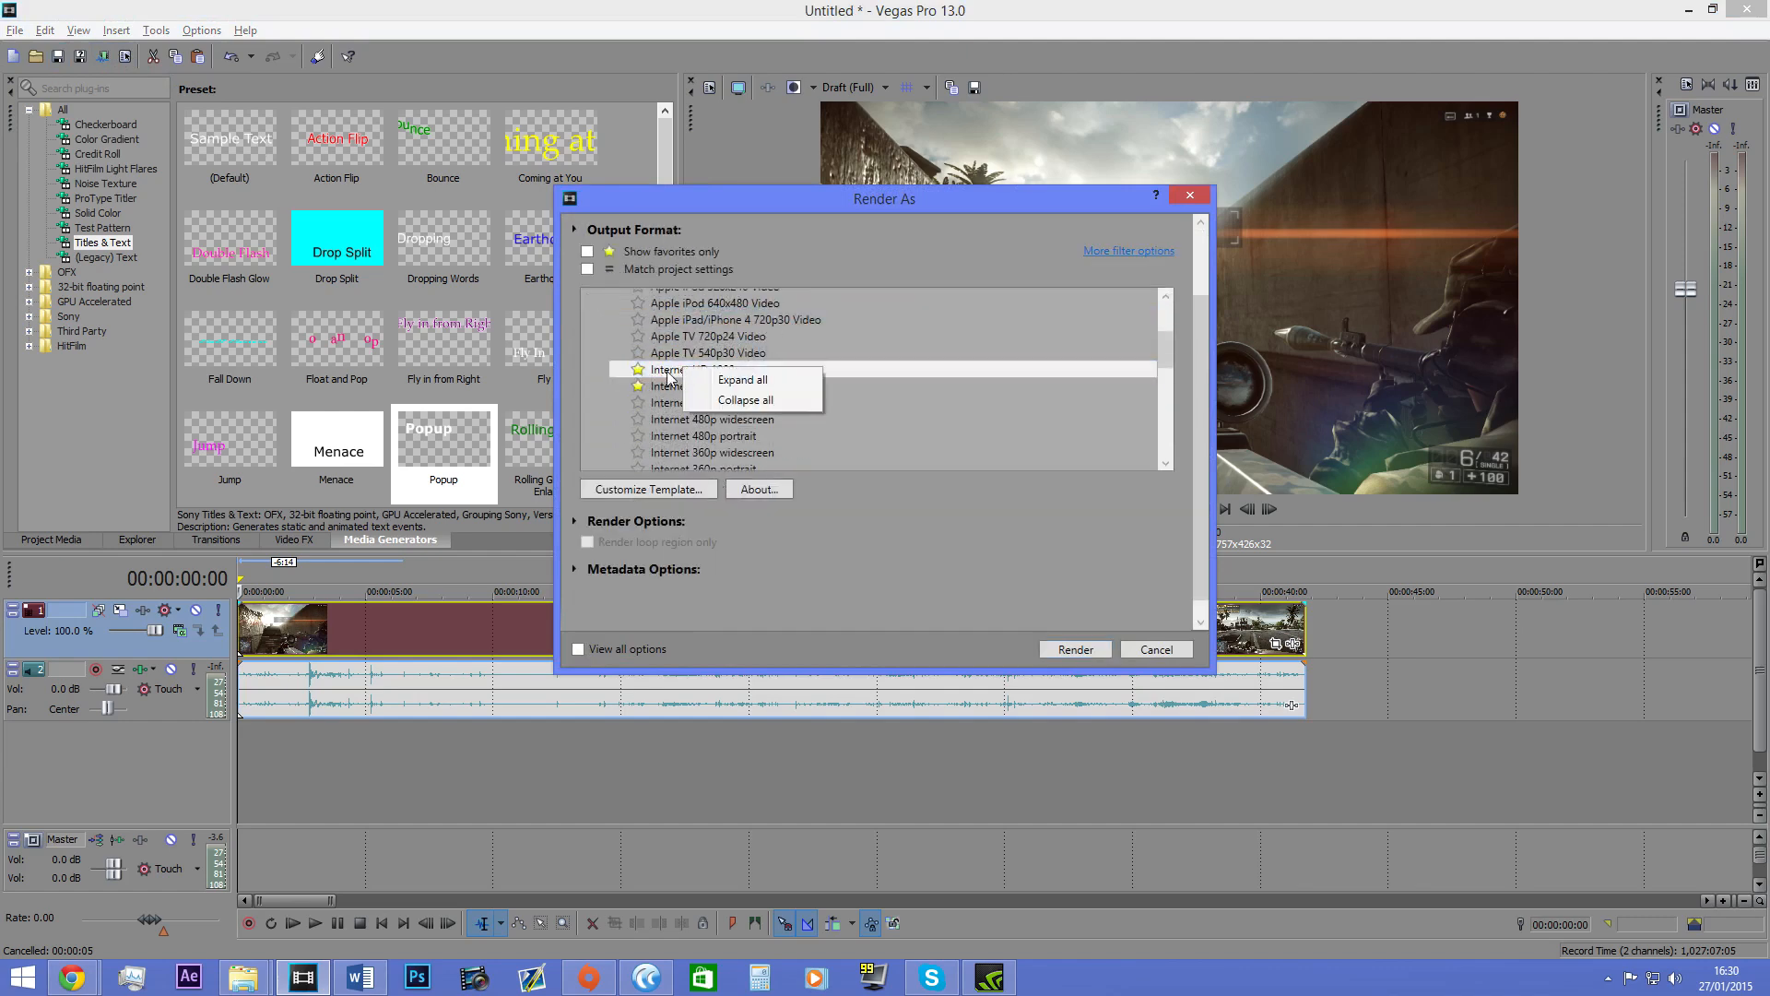
click(668, 374)
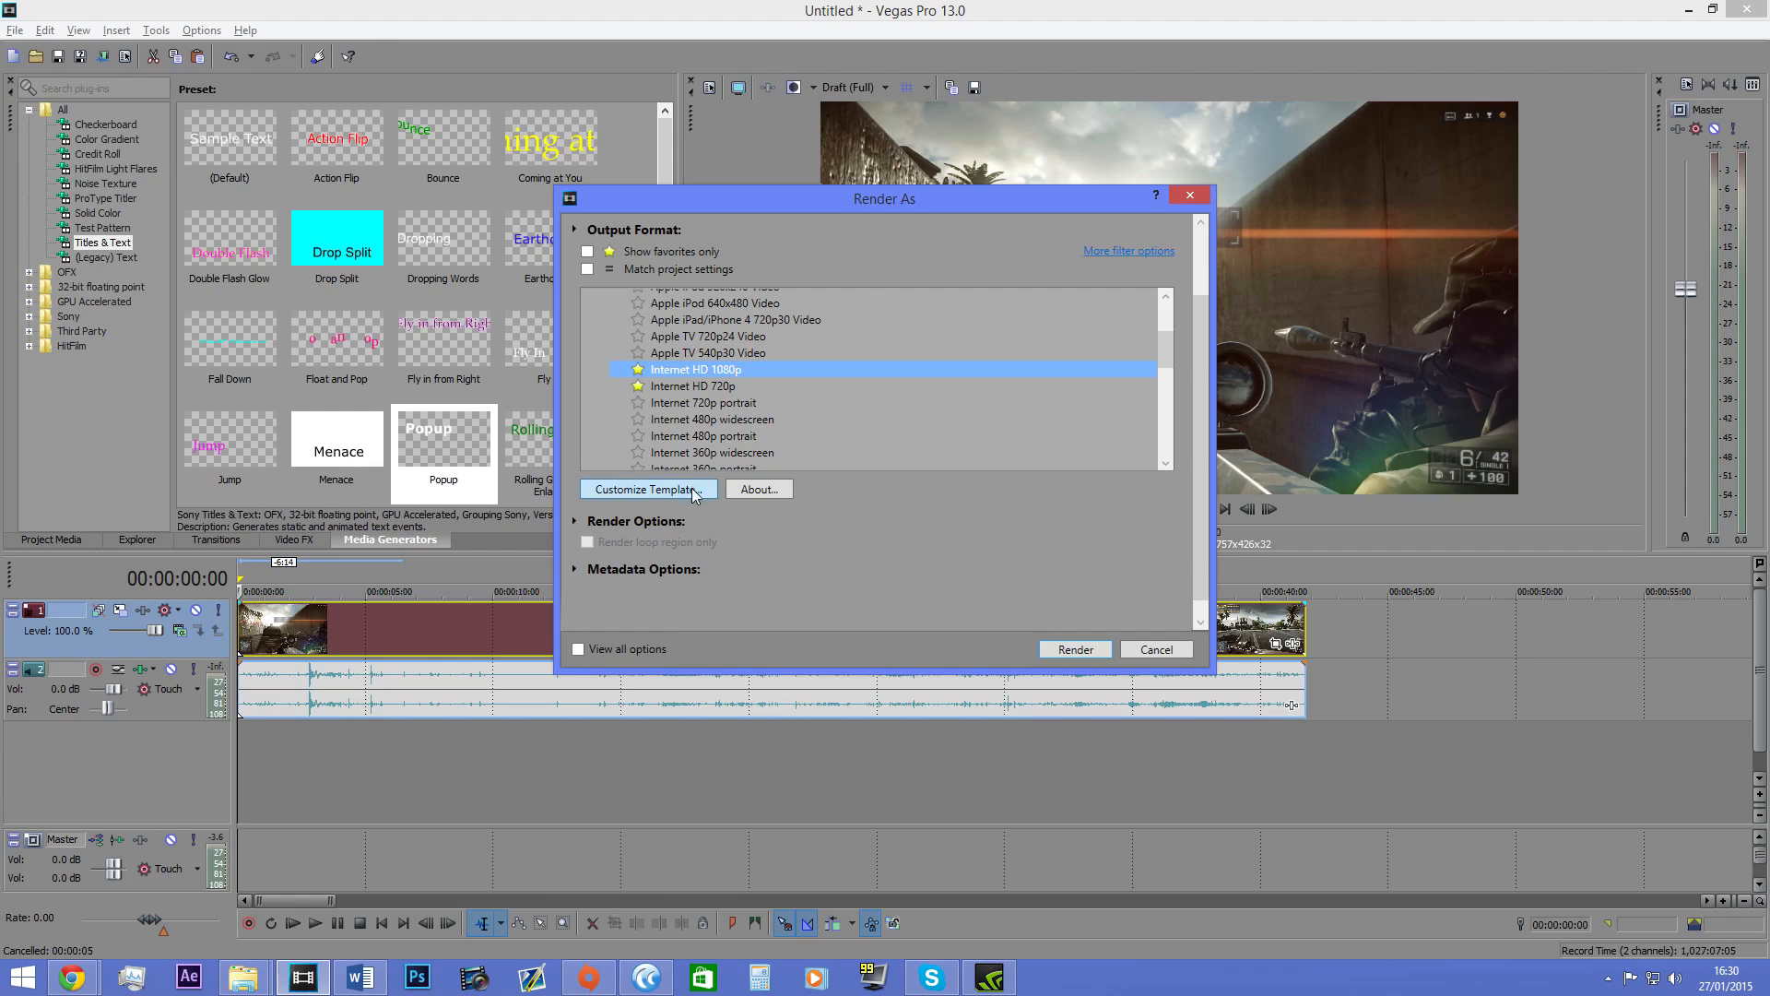
Step: Customize the Internet HD 1080p template with a frame rate of 60 fps
click(691, 489)
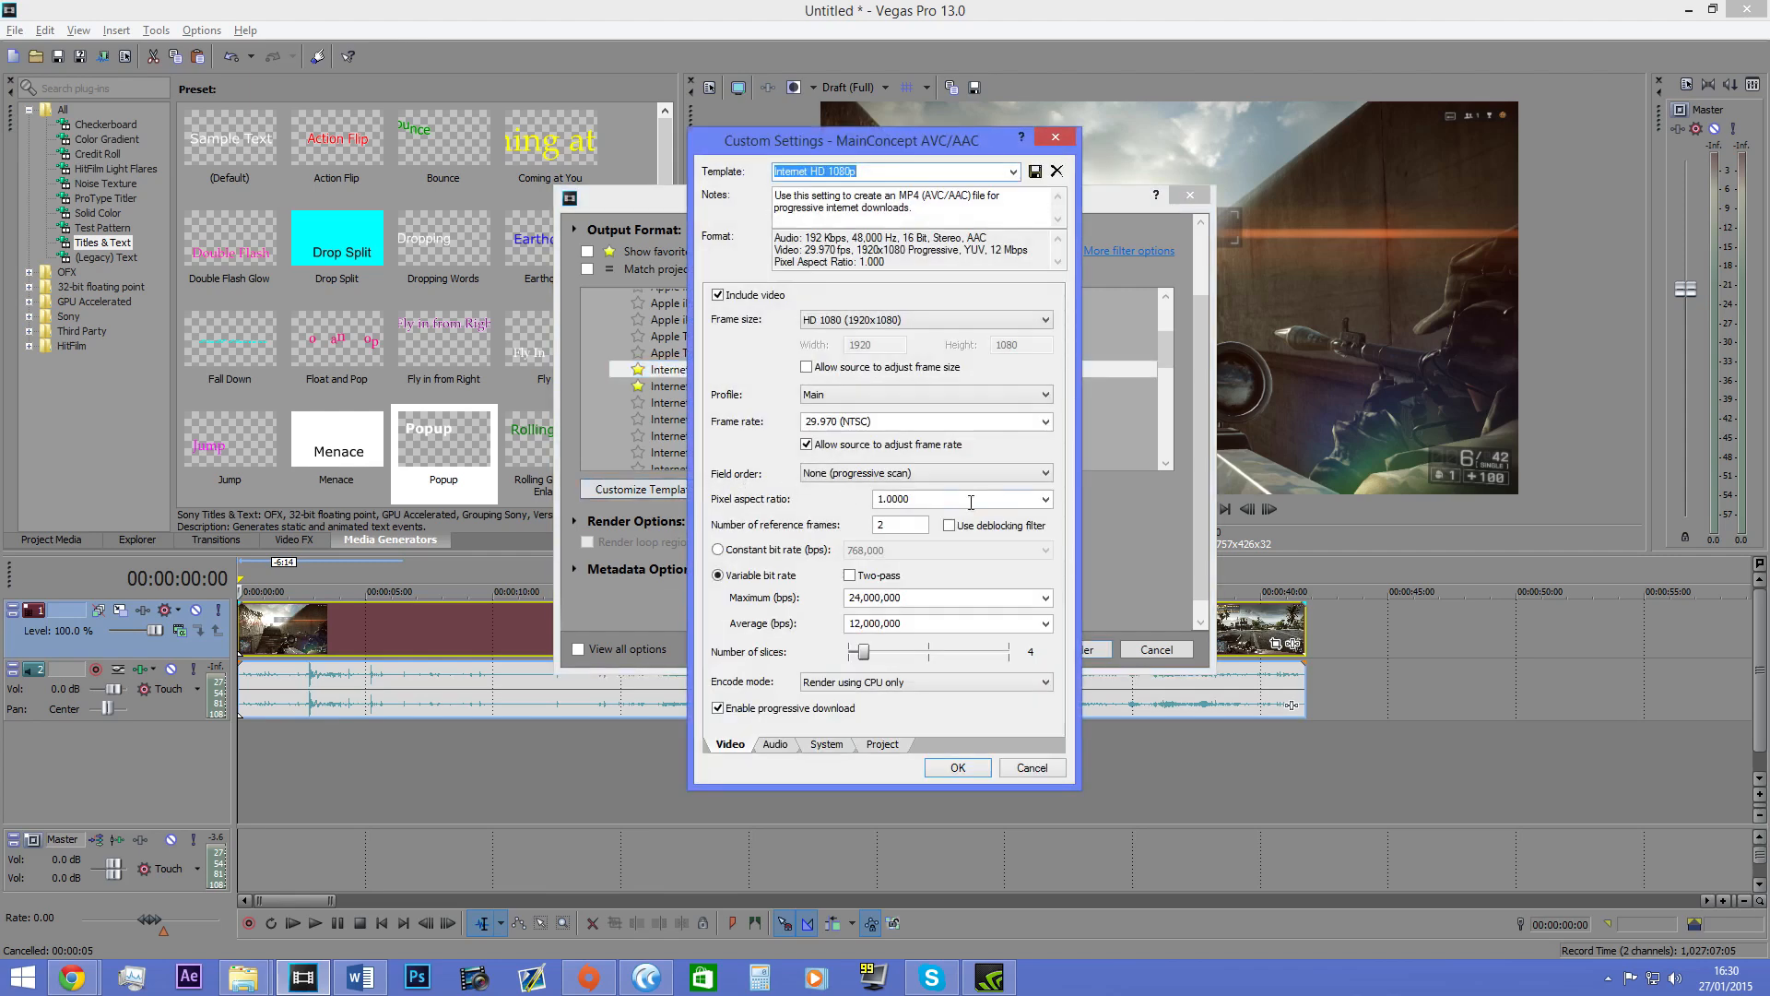
click(889, 423)
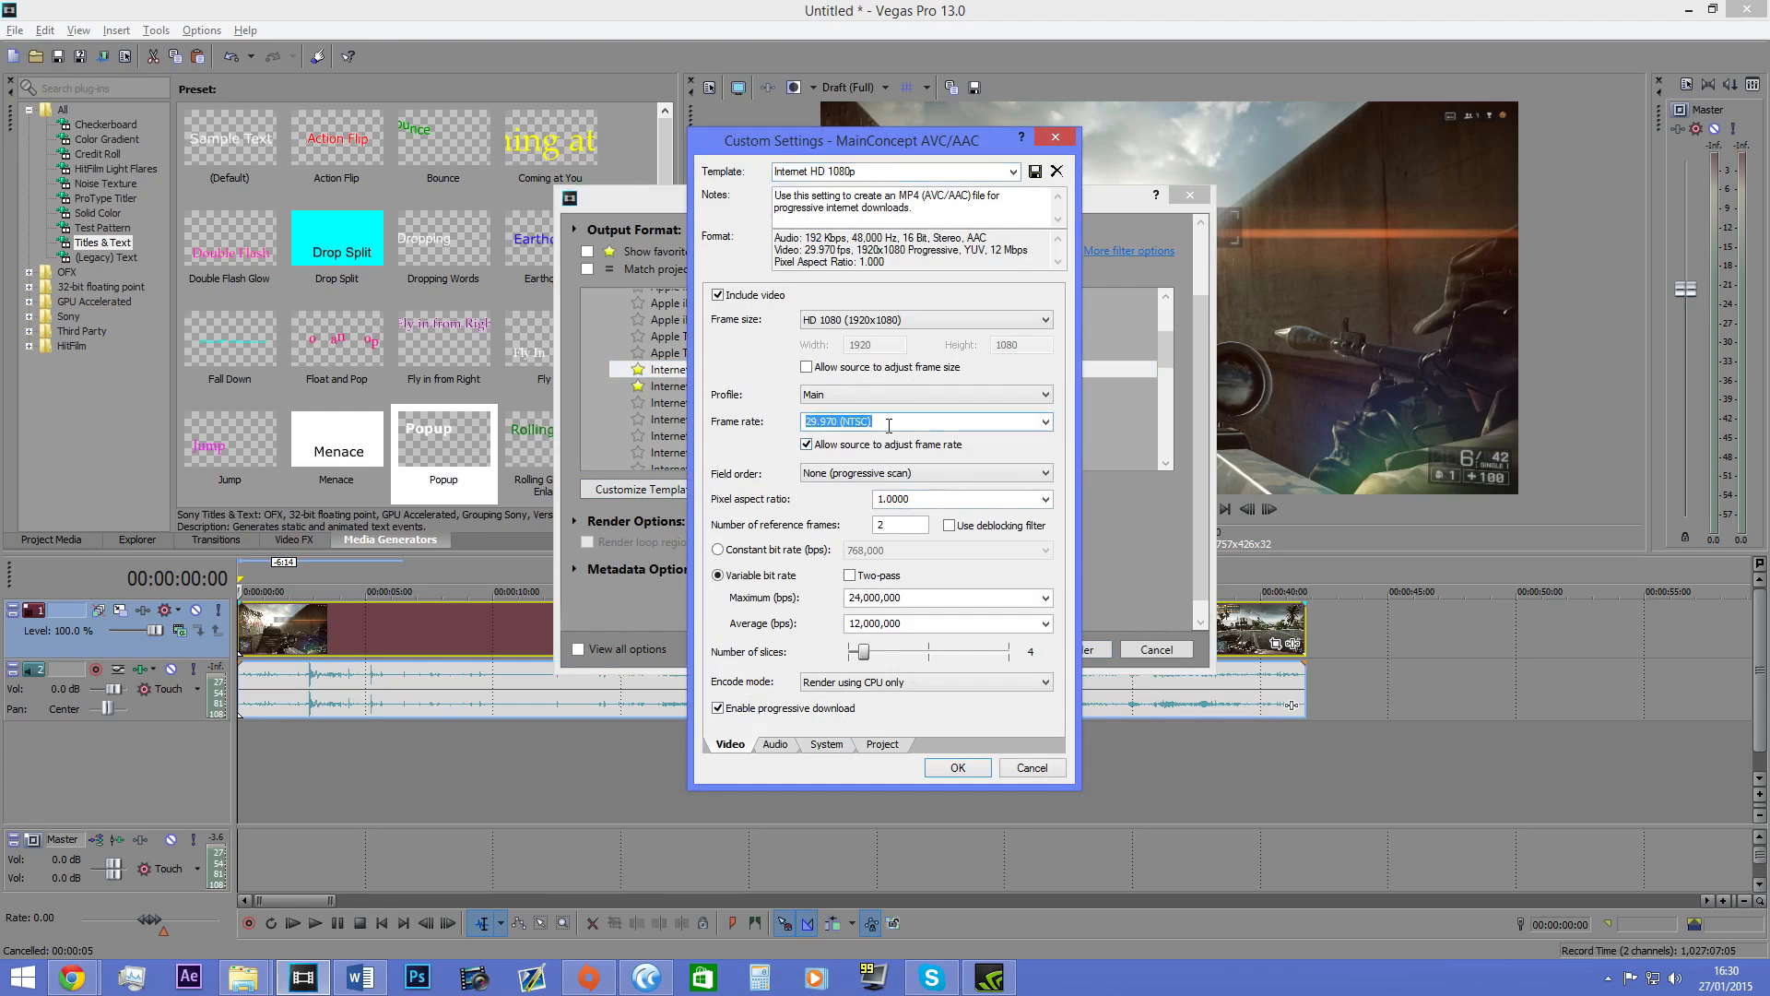
click(1046, 421)
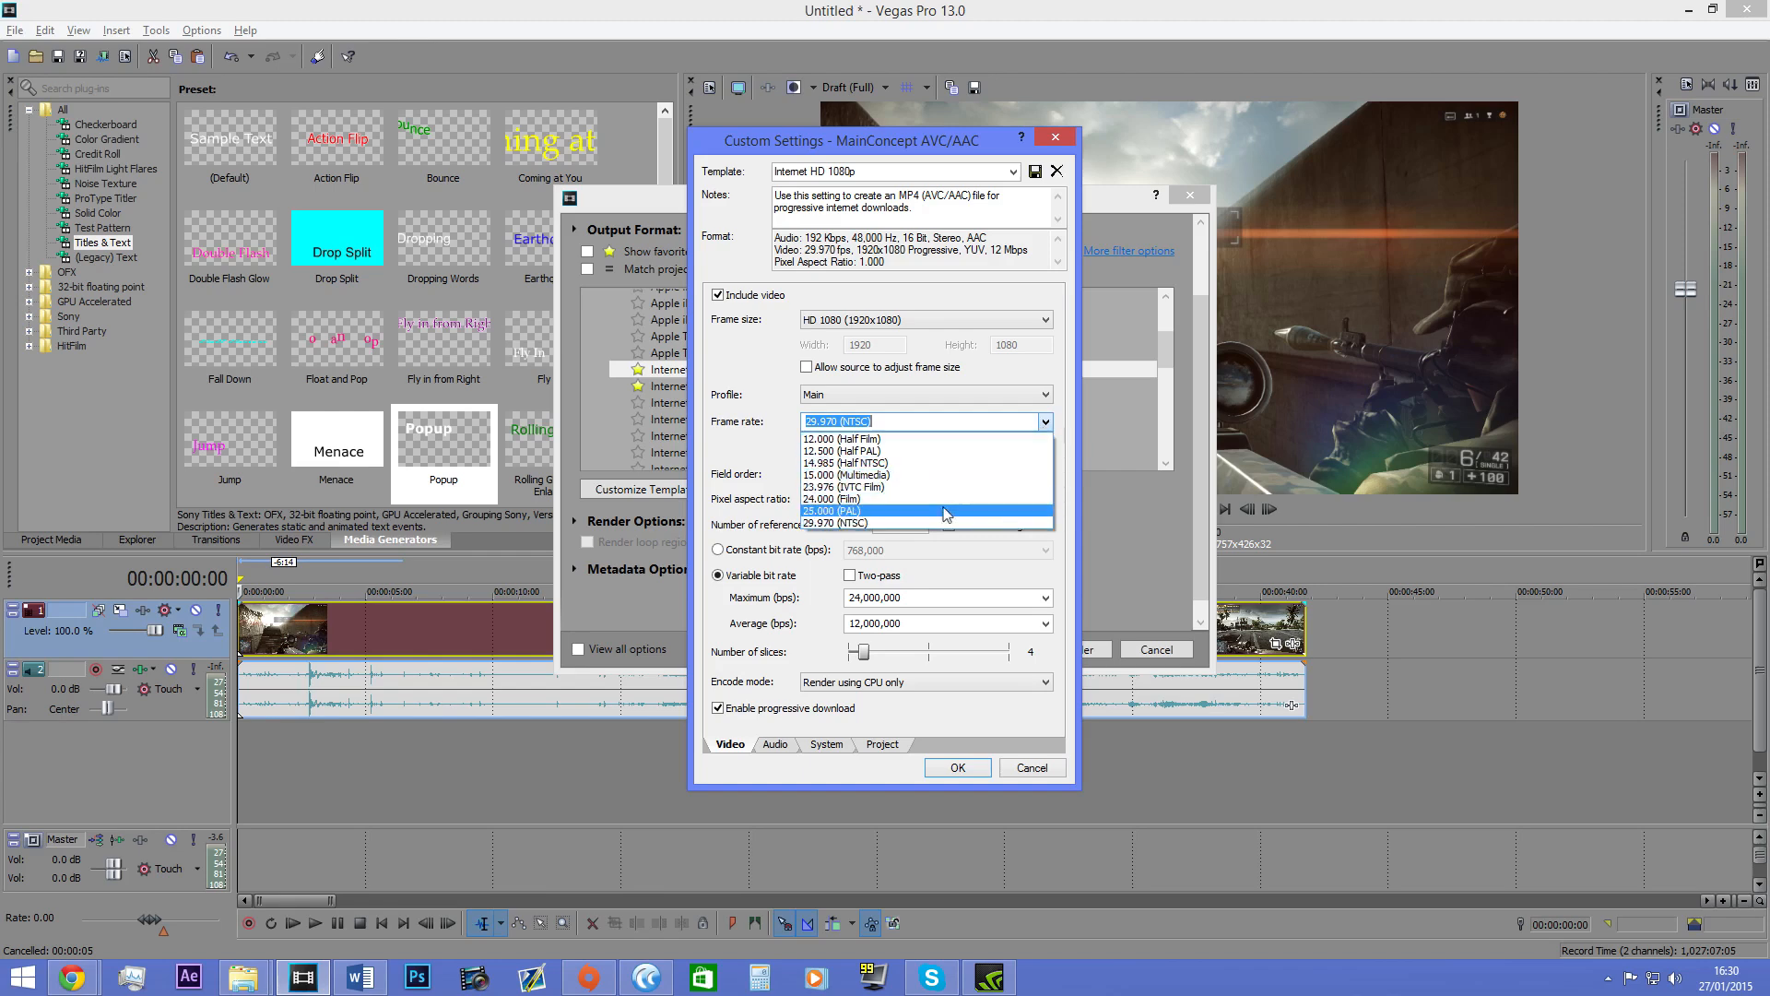
text(60)
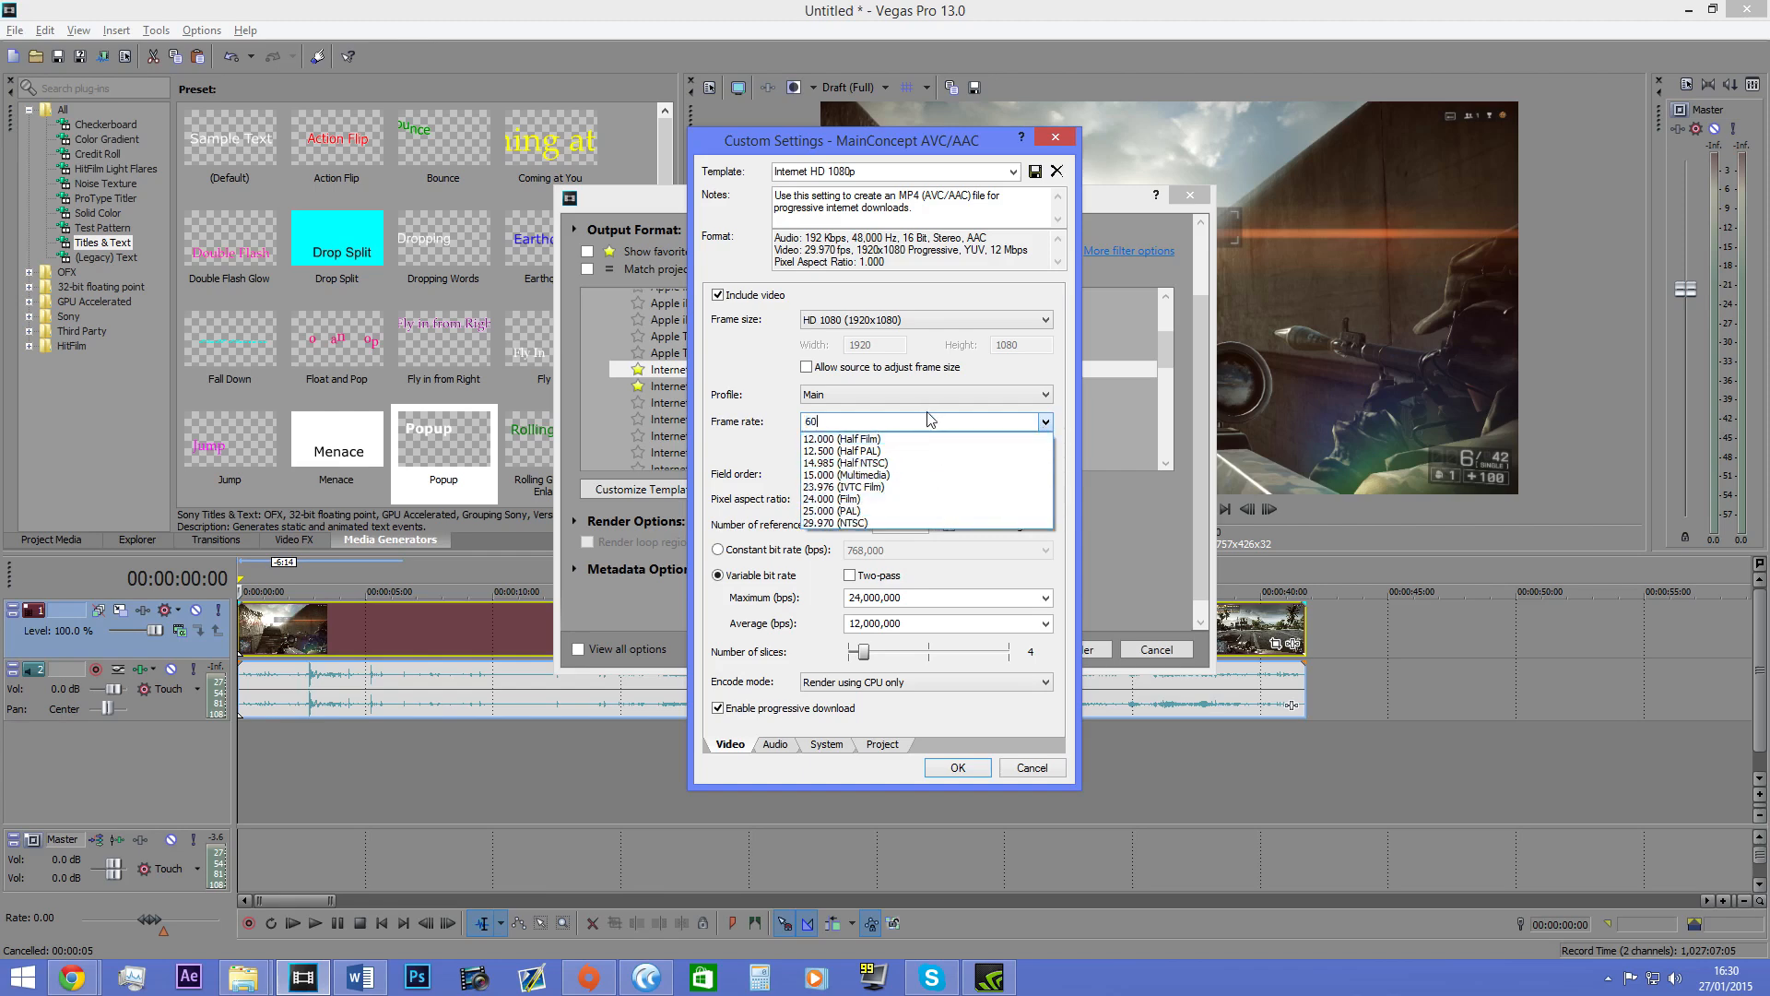
key(BackSpace)
key(BackSpace)
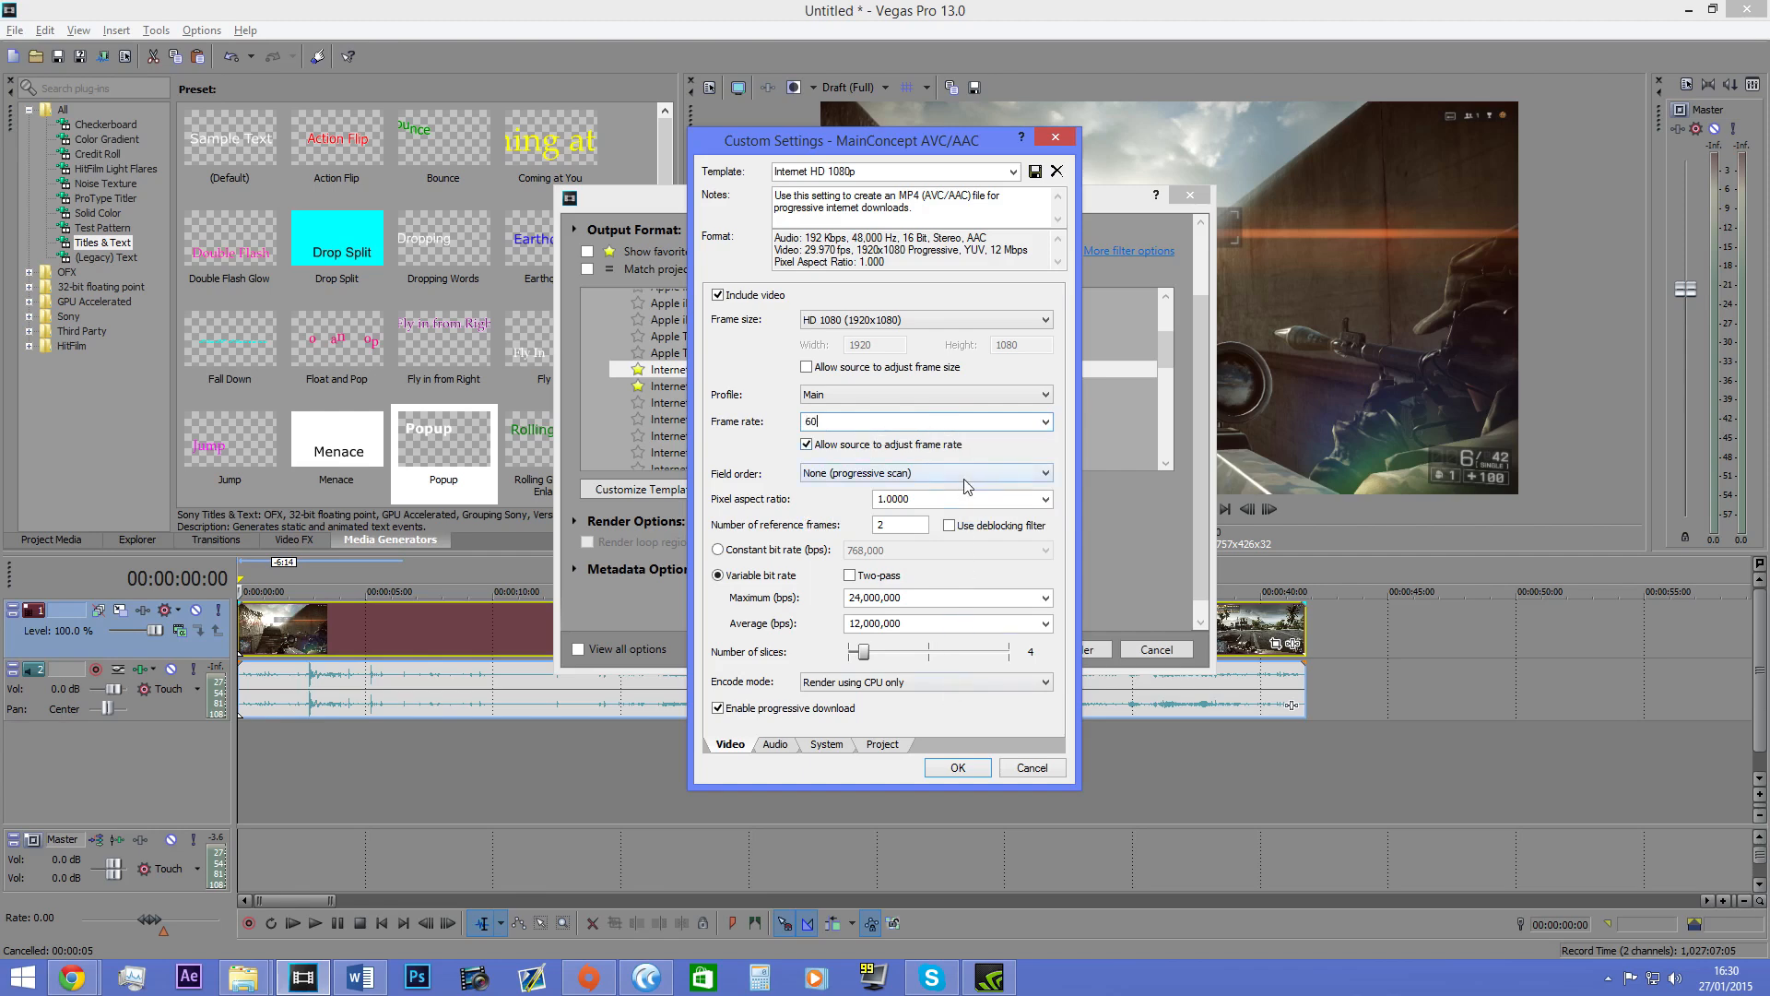
key(Return)
Step: Review the customized Internet HD 1080p template's audio sample rate and bit rate options without changing them
scroll(778, 411, up, 1)
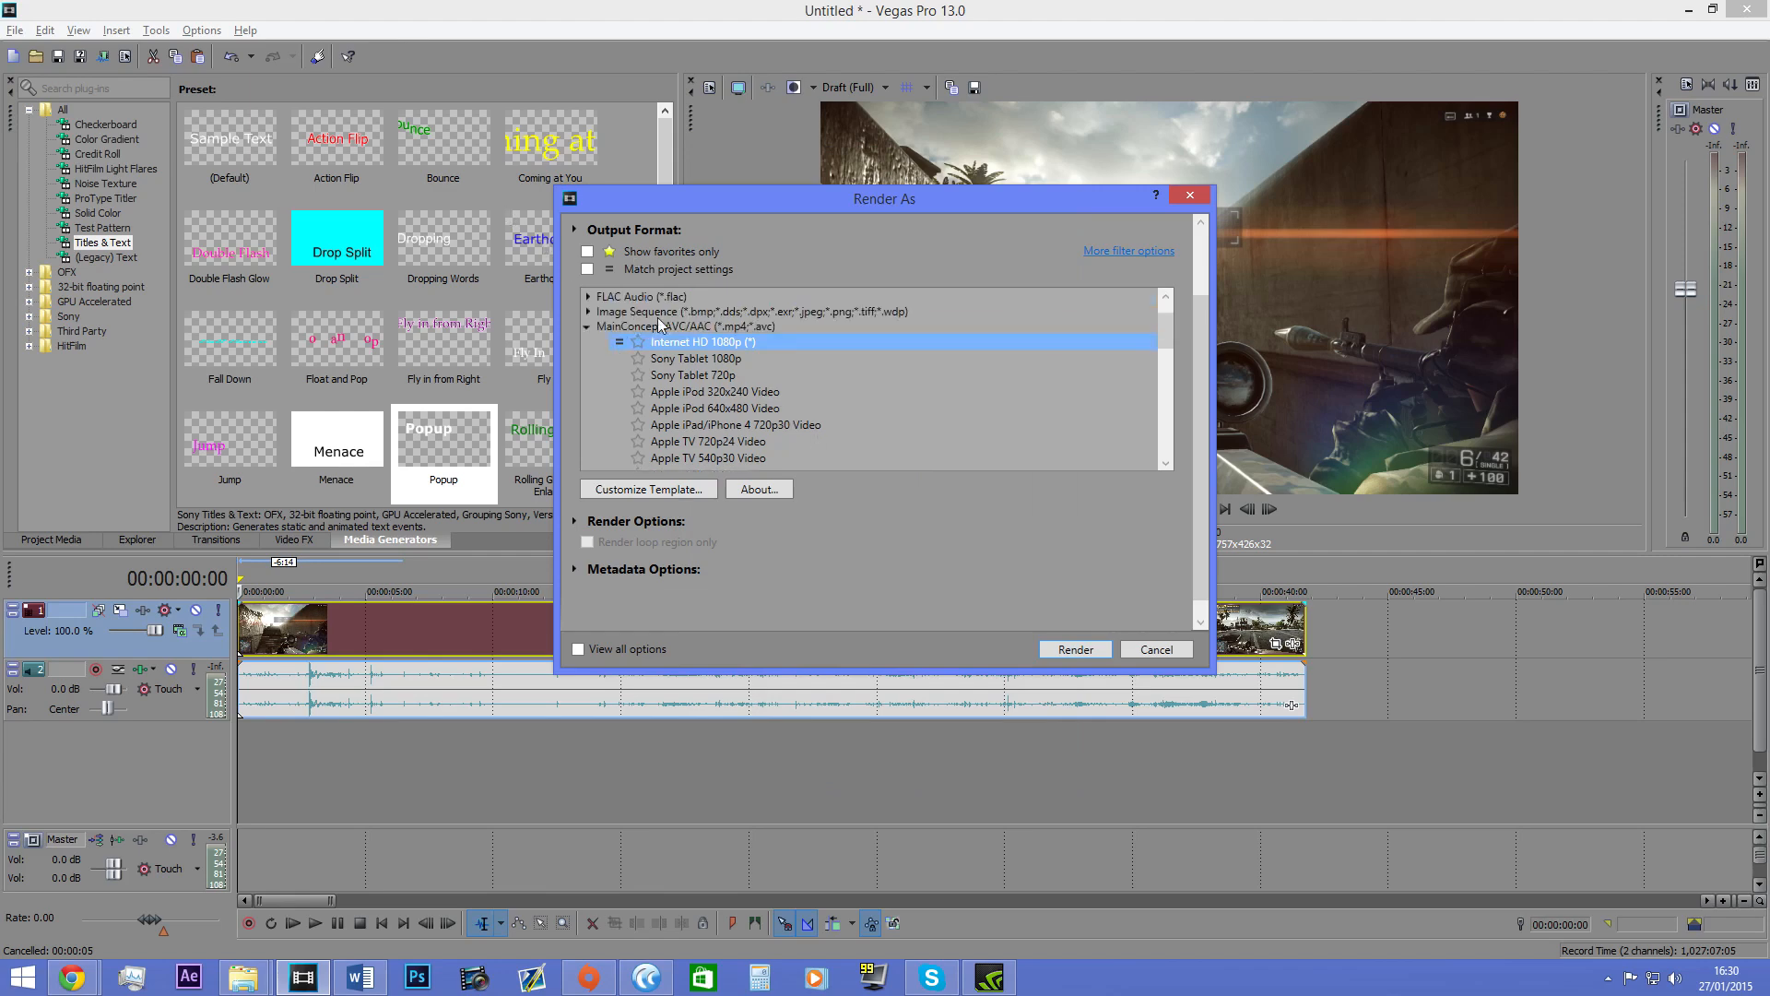
click(657, 491)
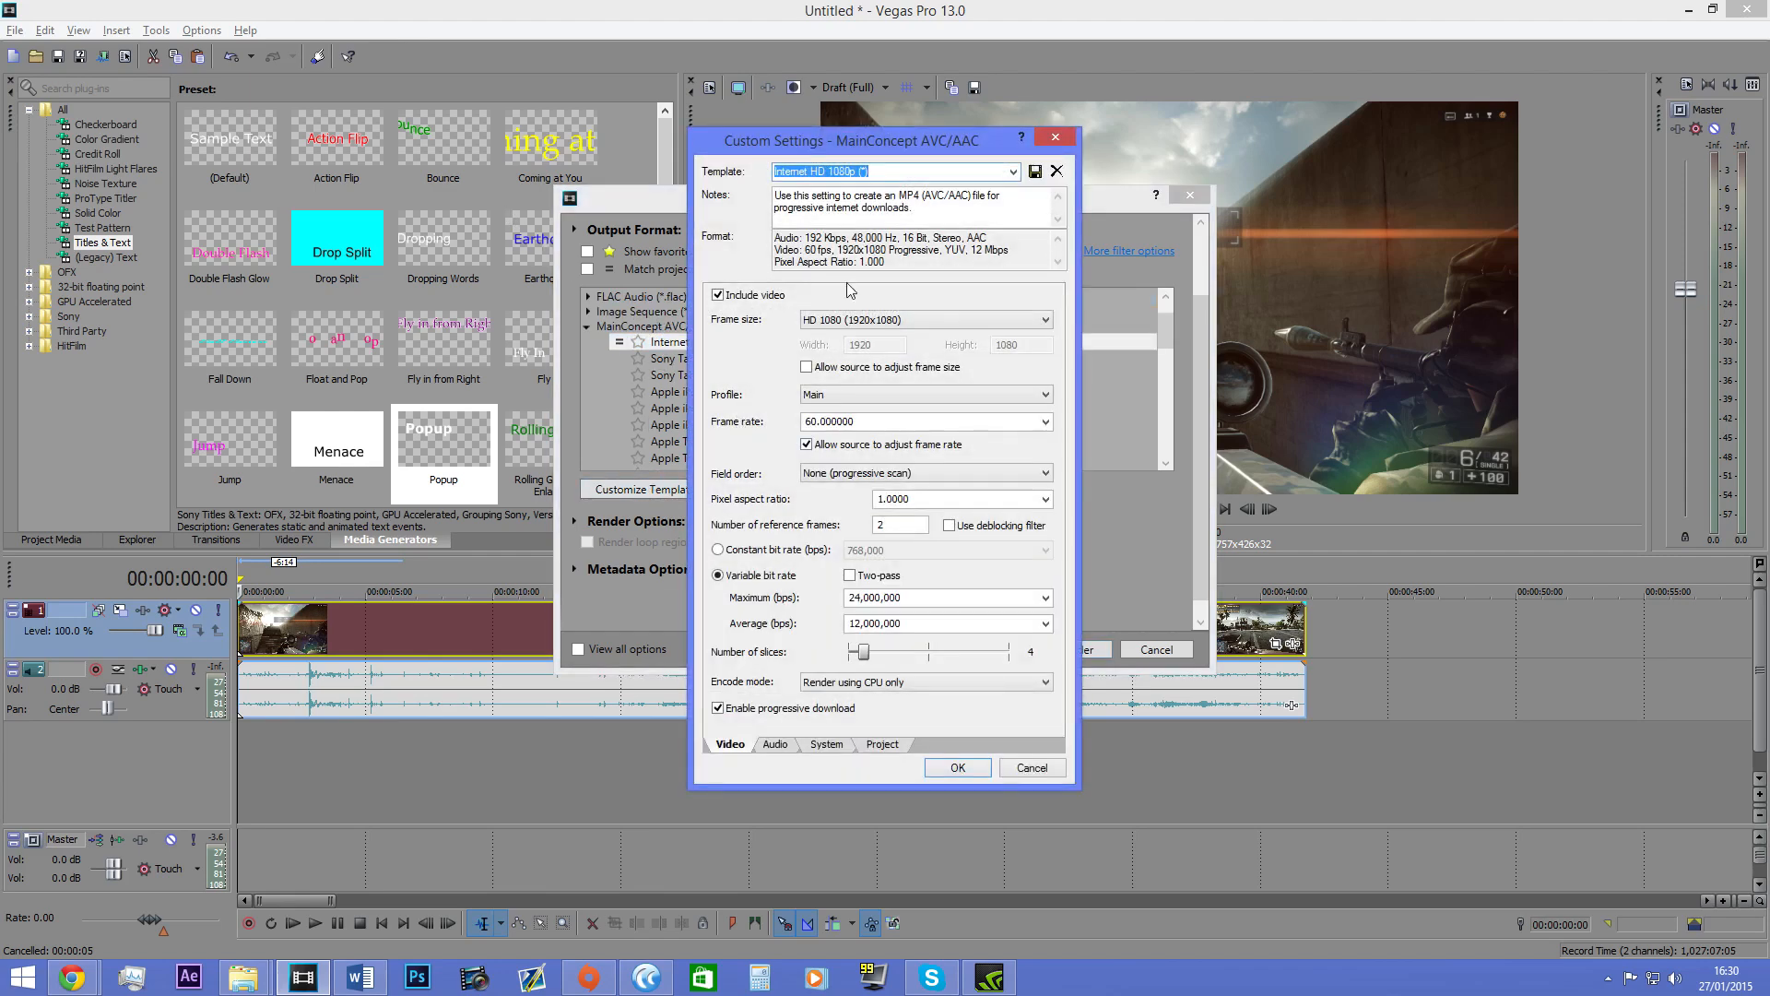
click(777, 745)
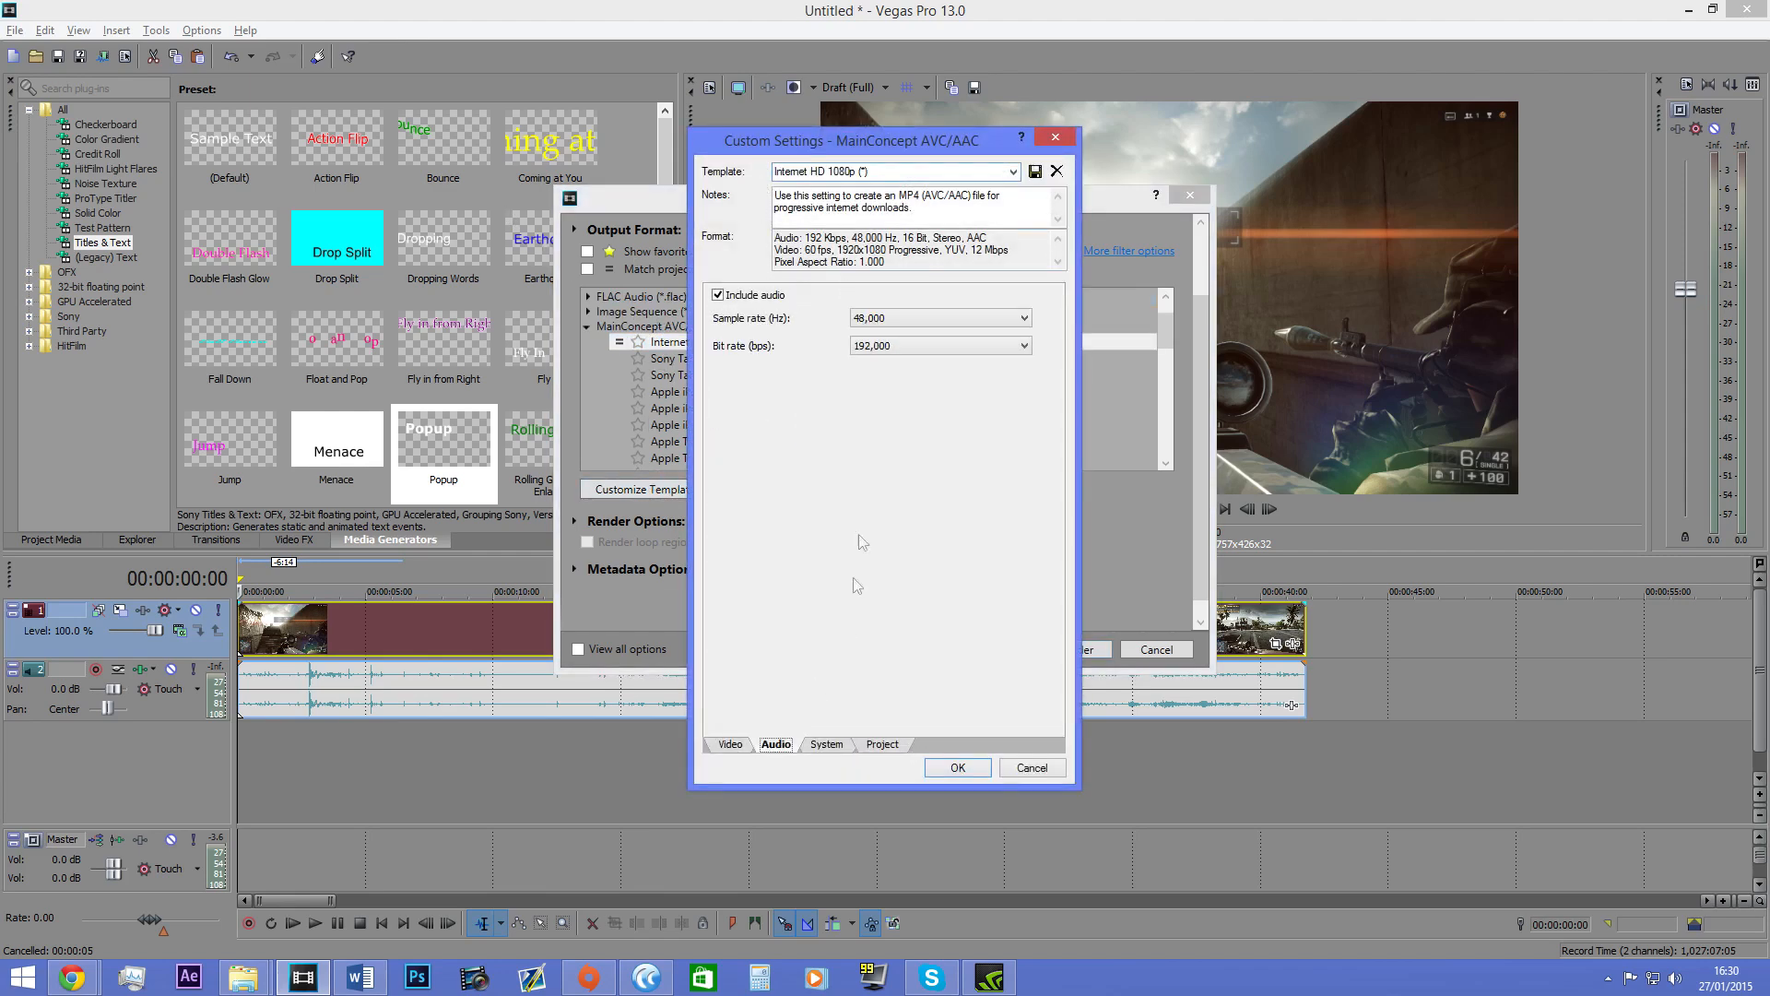
click(868, 319)
click(867, 325)
click(897, 346)
click(897, 351)
click(1031, 770)
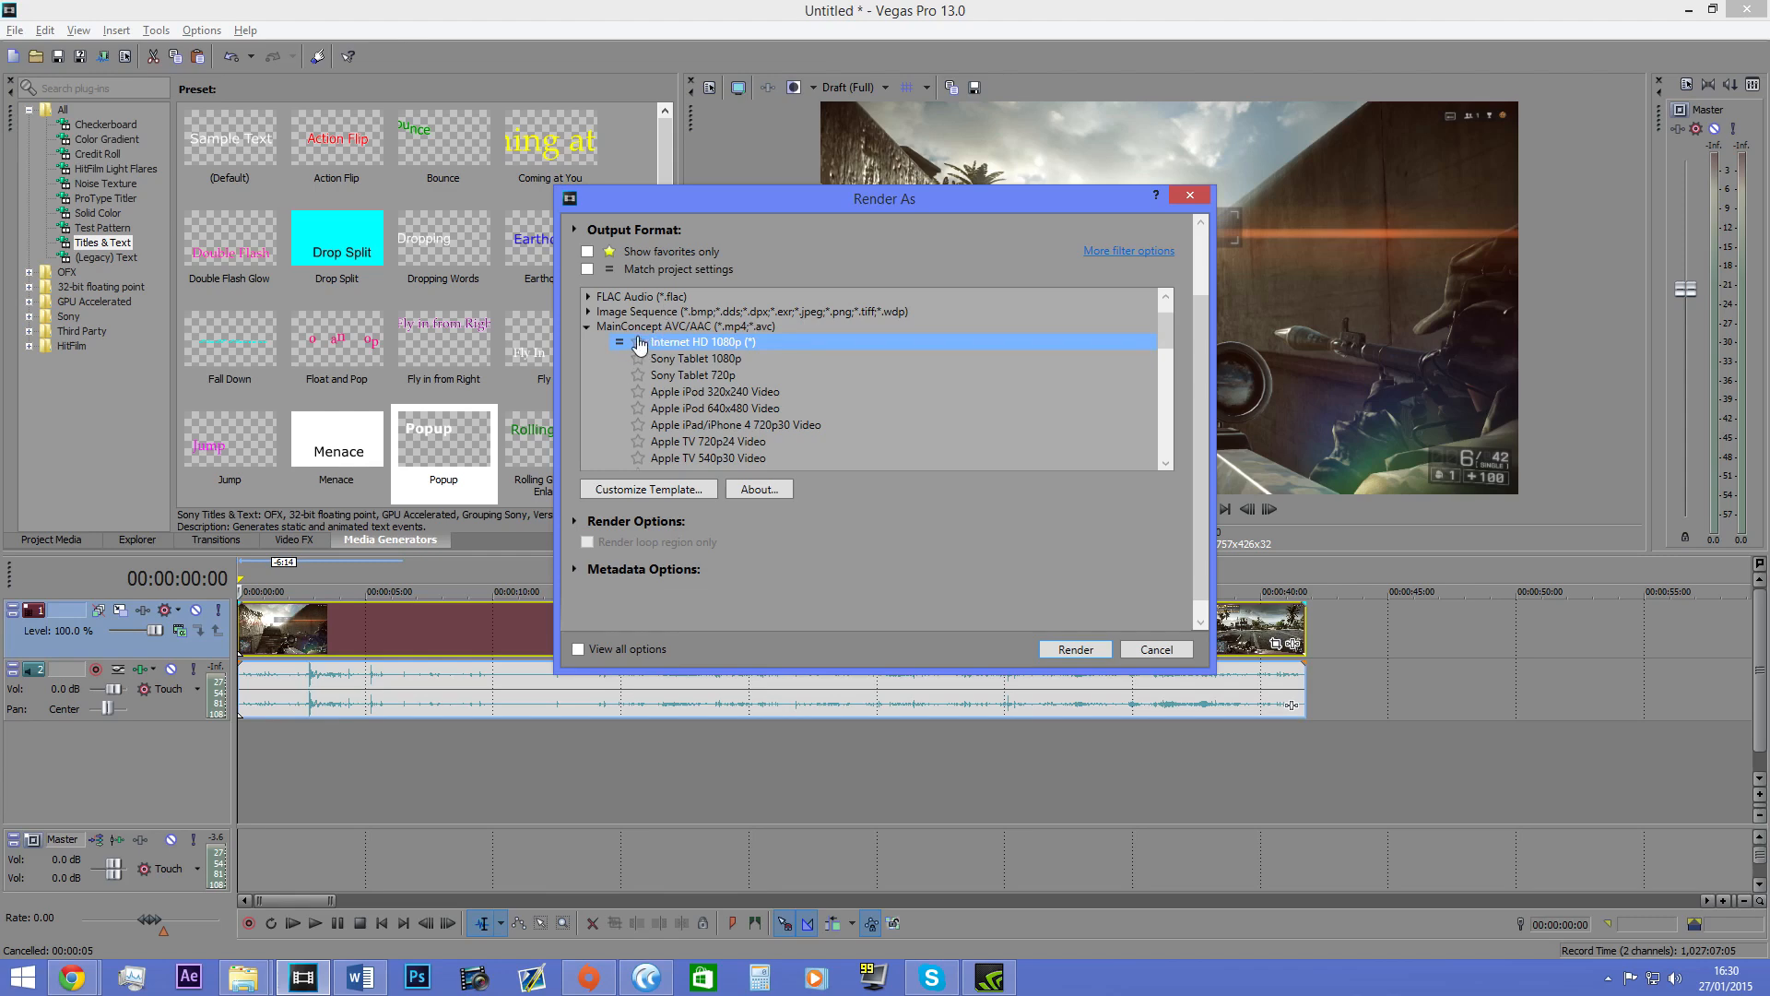
Step: Try naming the customized render template 60 fps, and discard the change
click(643, 490)
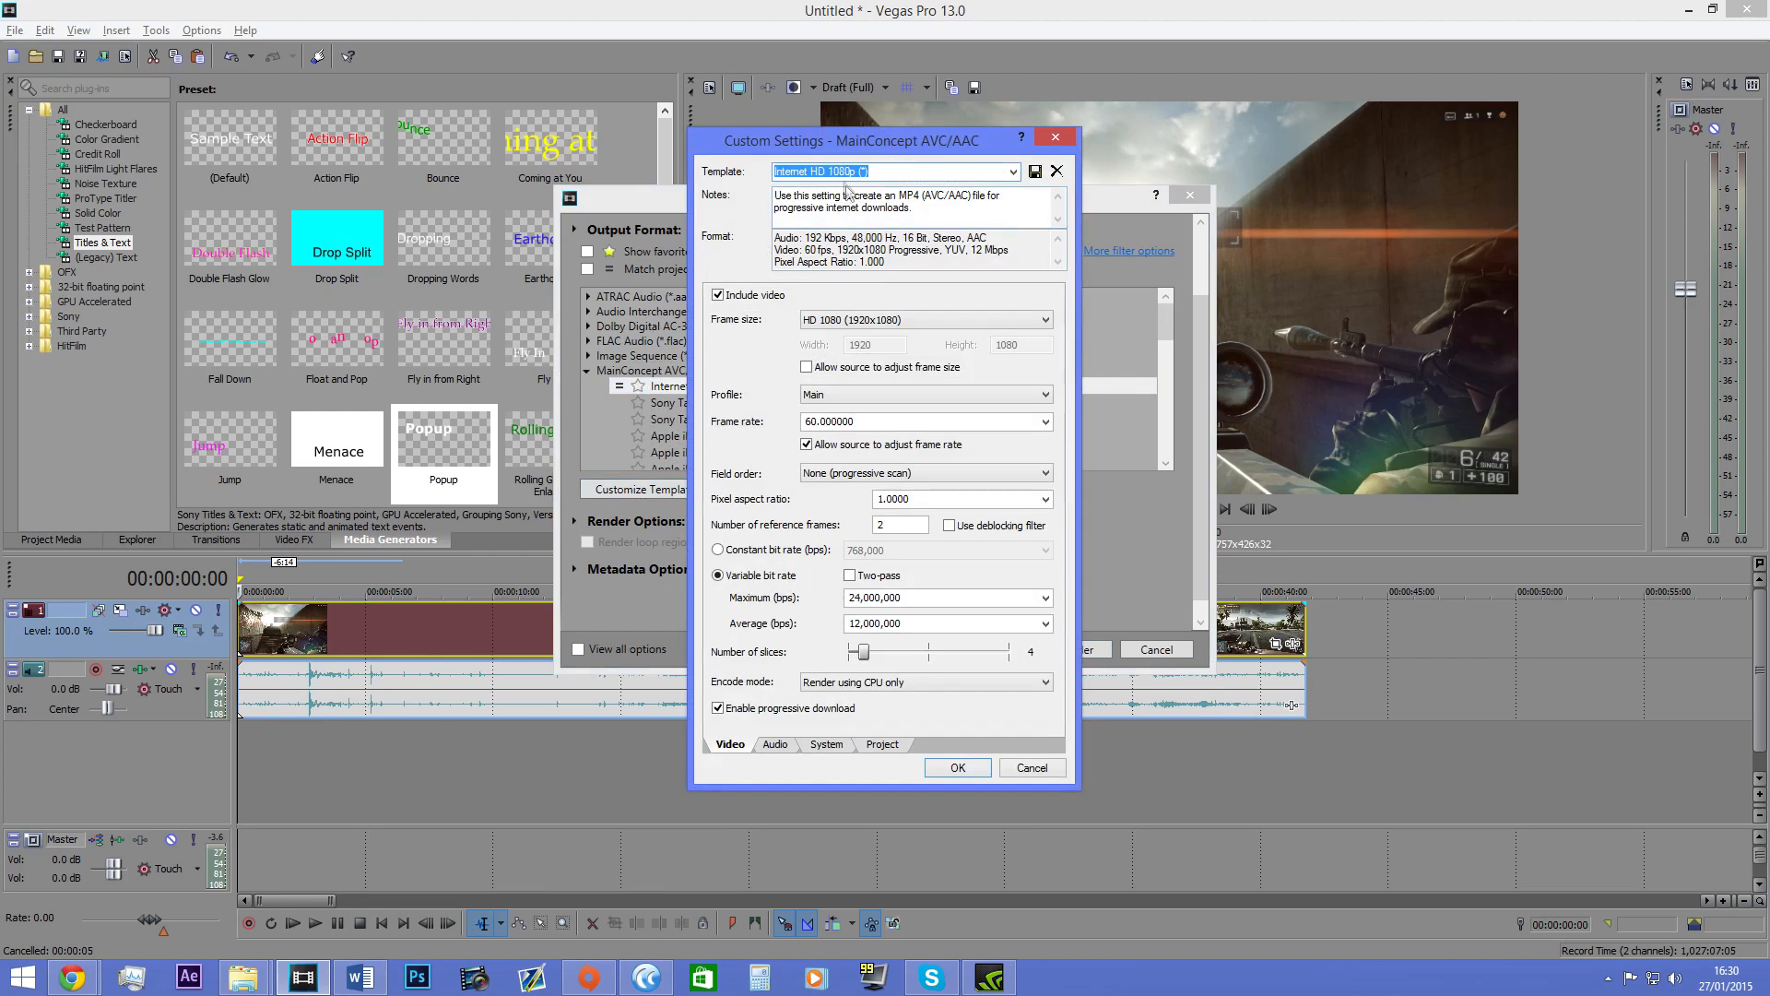
text(60 fps)
click(1030, 769)
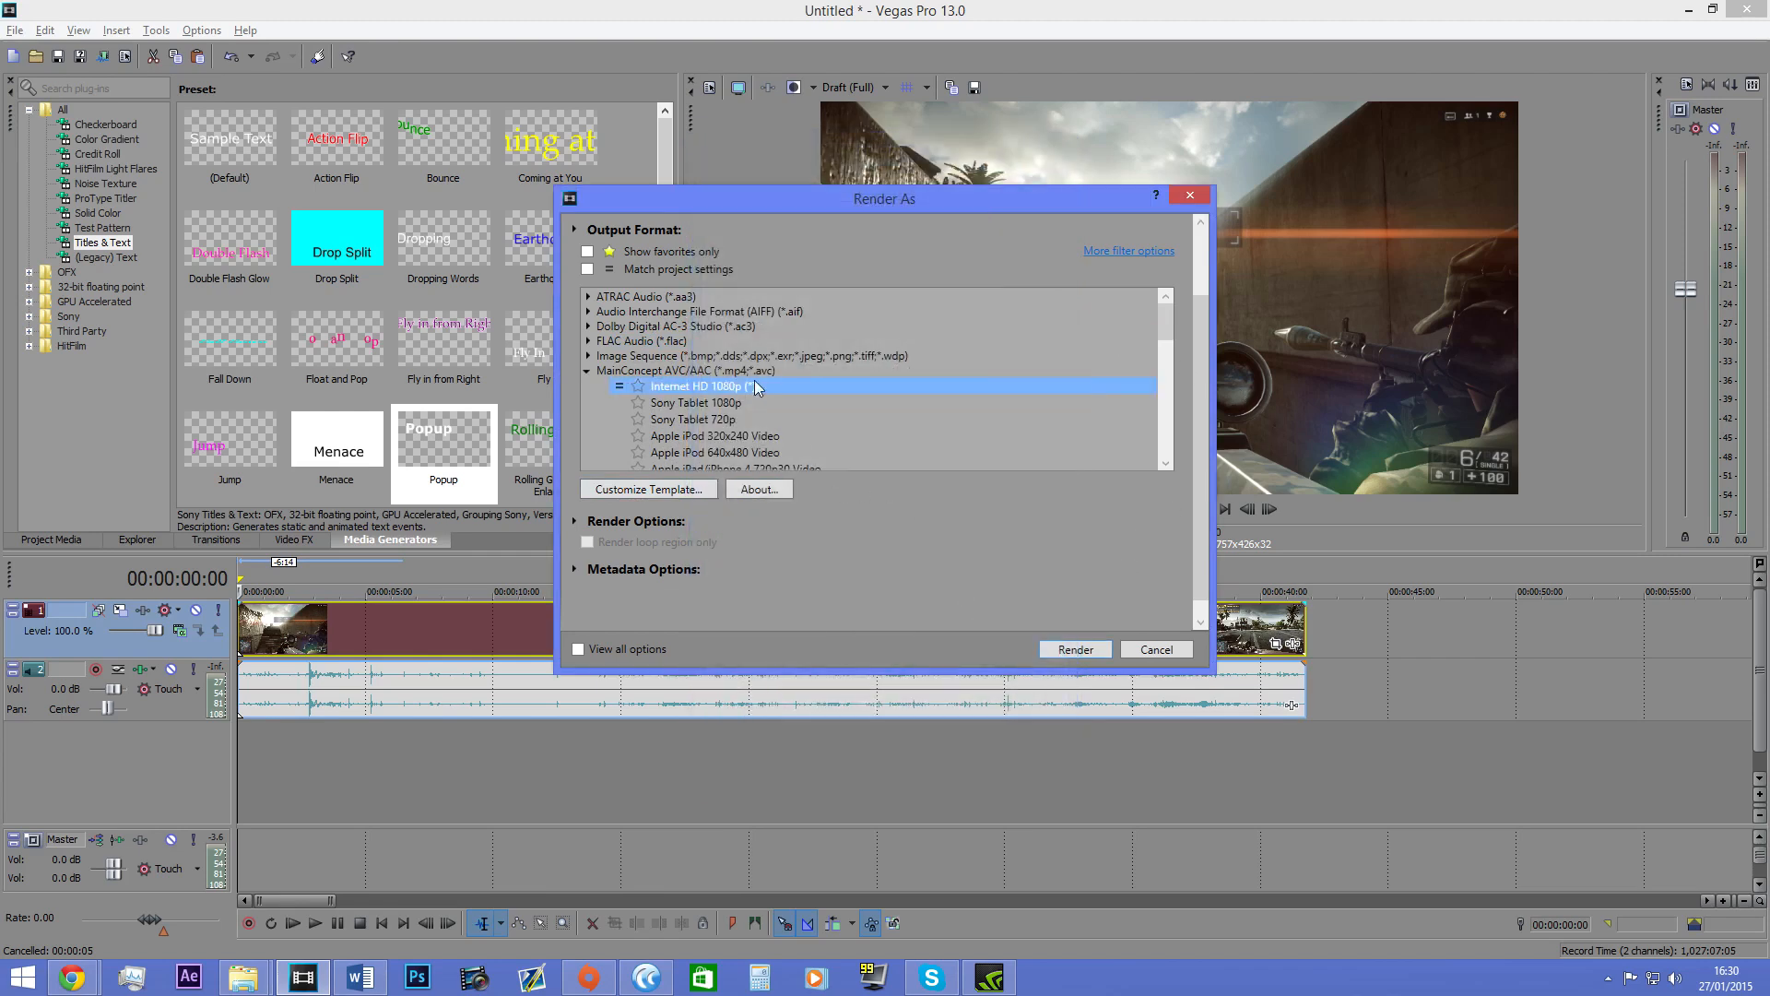
Step: Show only the favorite render templates and close the render settings without rendering
click(587, 252)
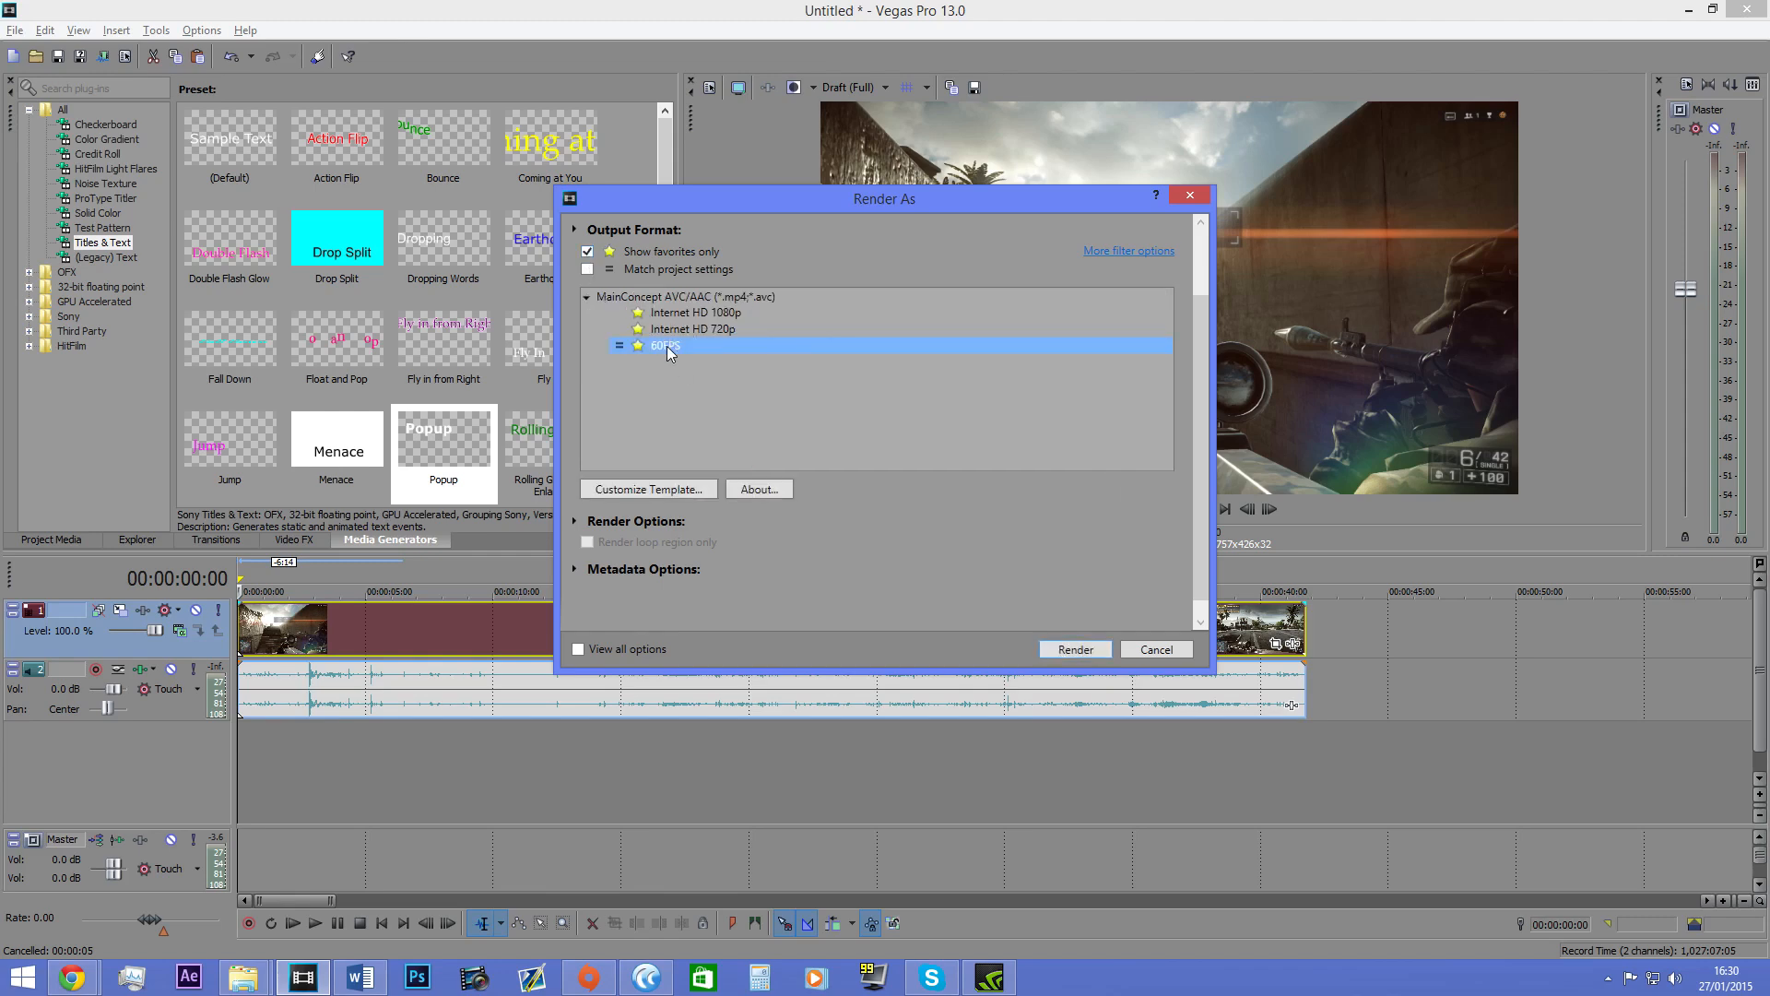
click(1177, 653)
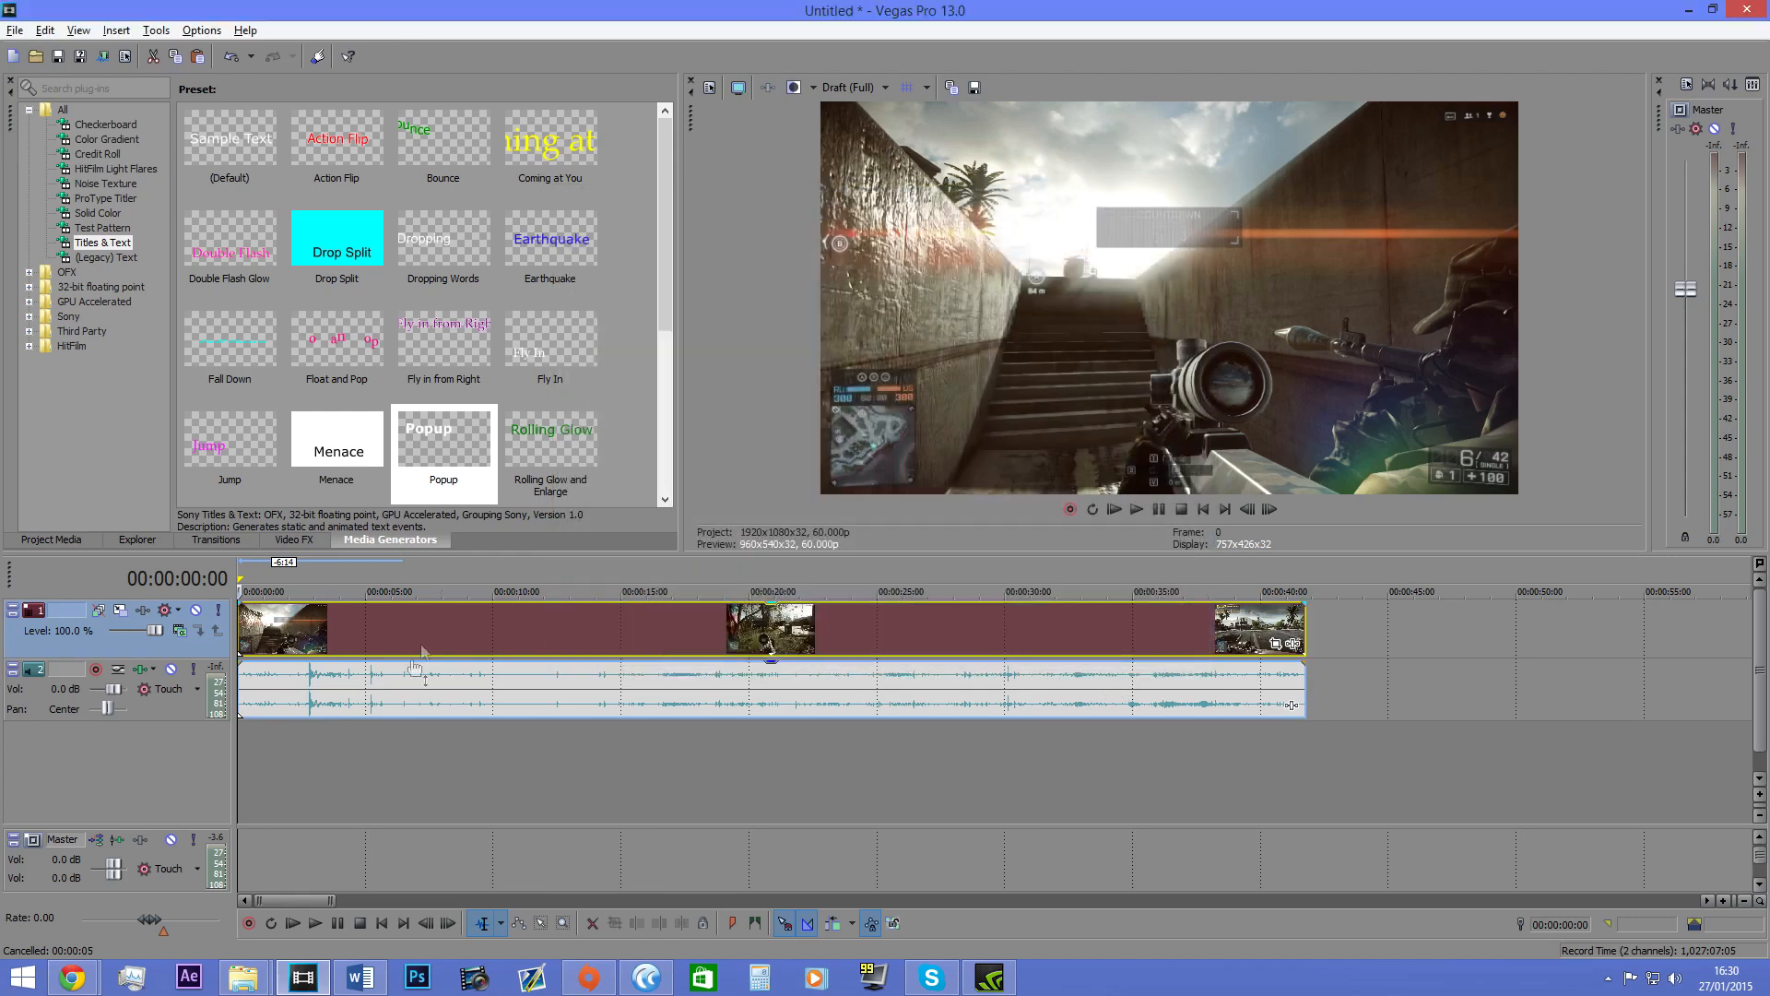
Step: Switch to File Explorer and open the 2015-01-26 folder in Pictures
mouse_move(242, 977)
click(194, 872)
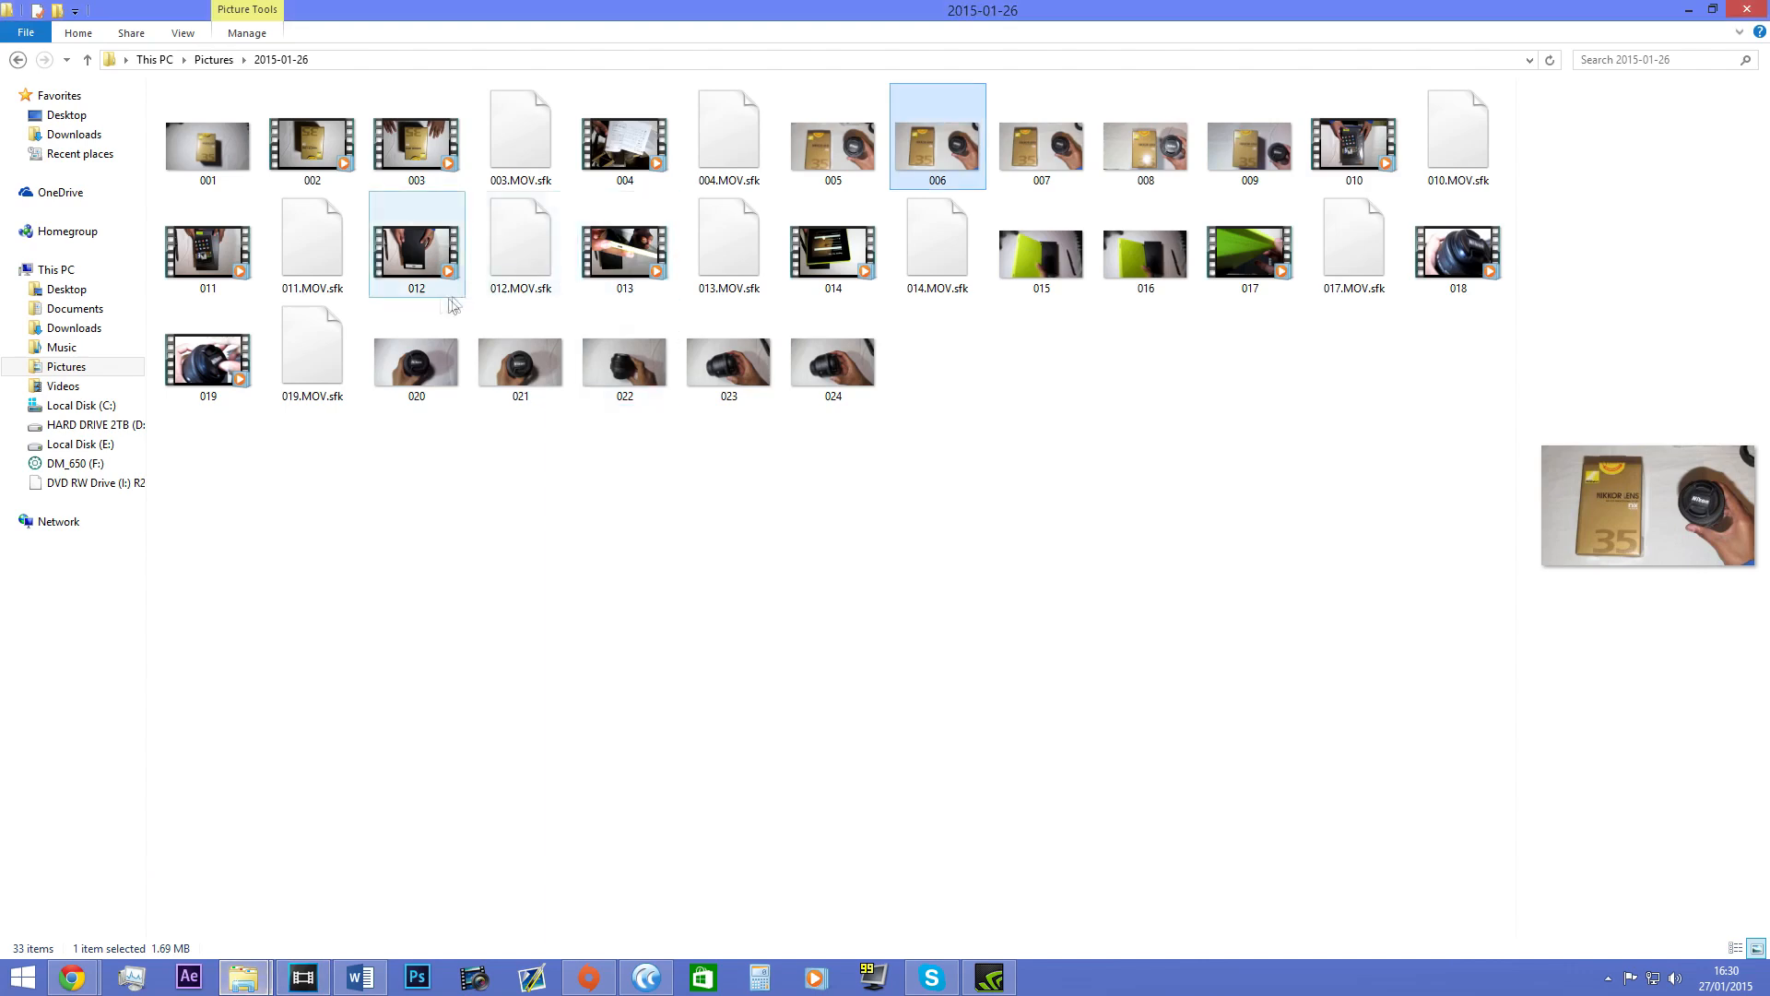
click(64, 366)
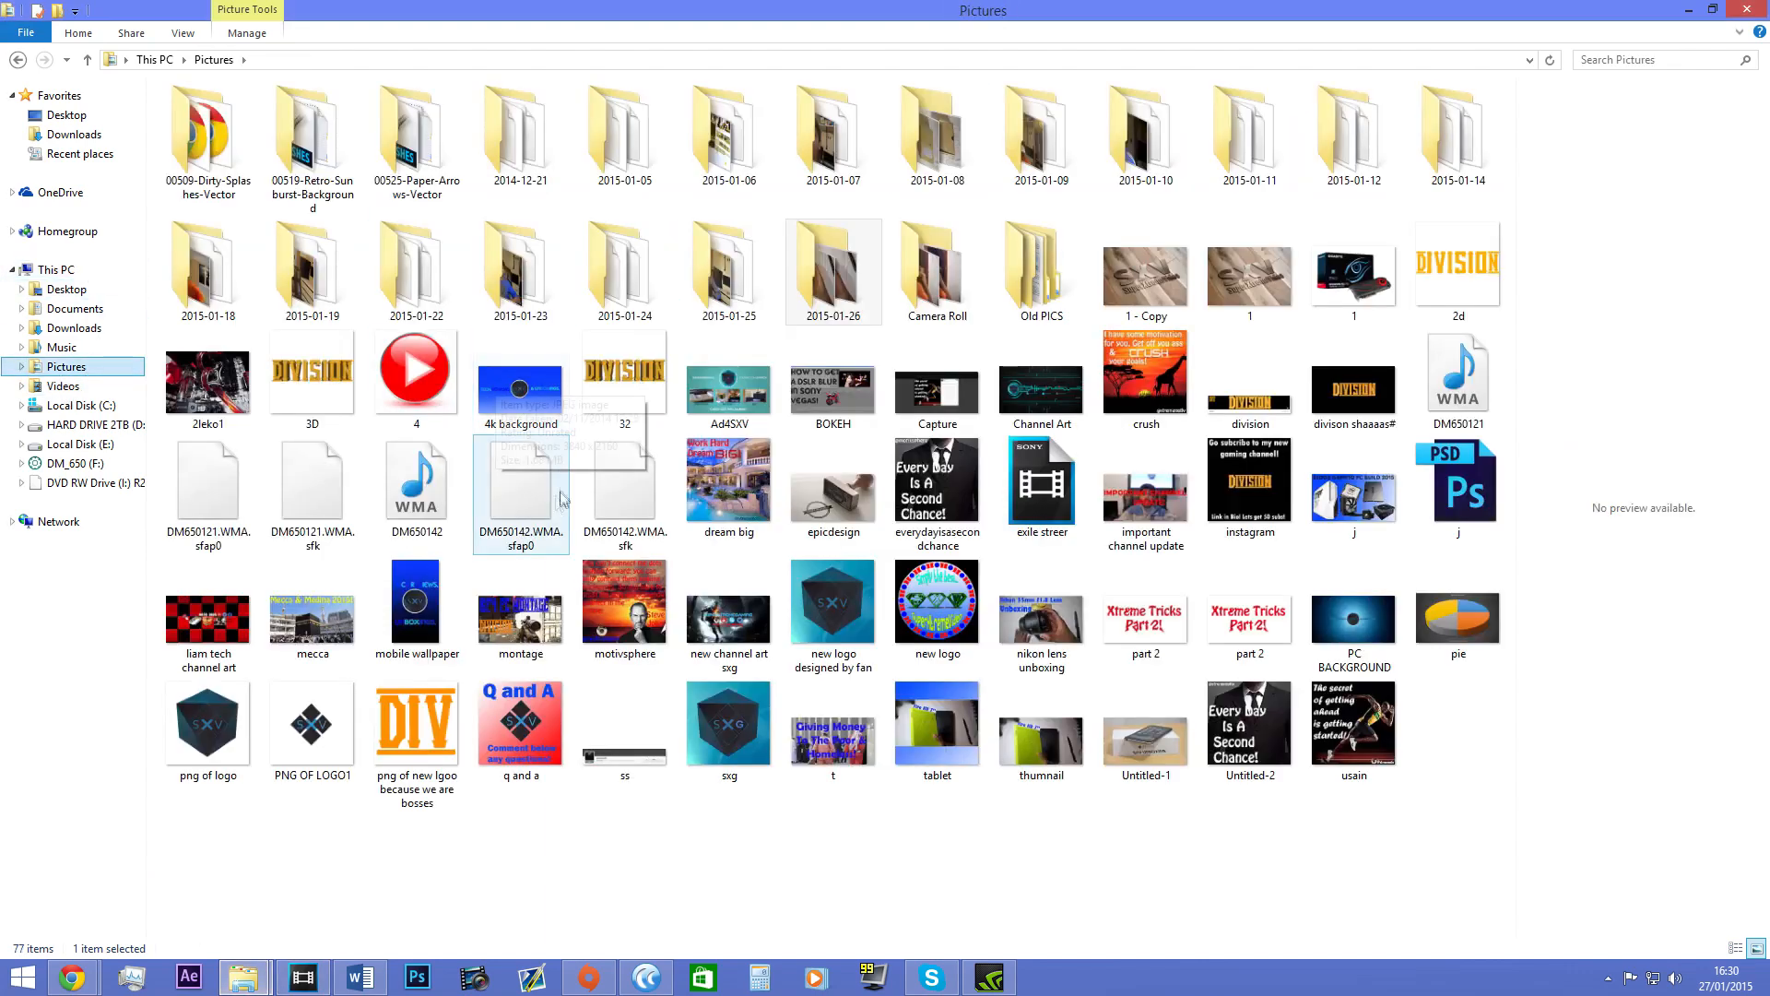
click(65, 385)
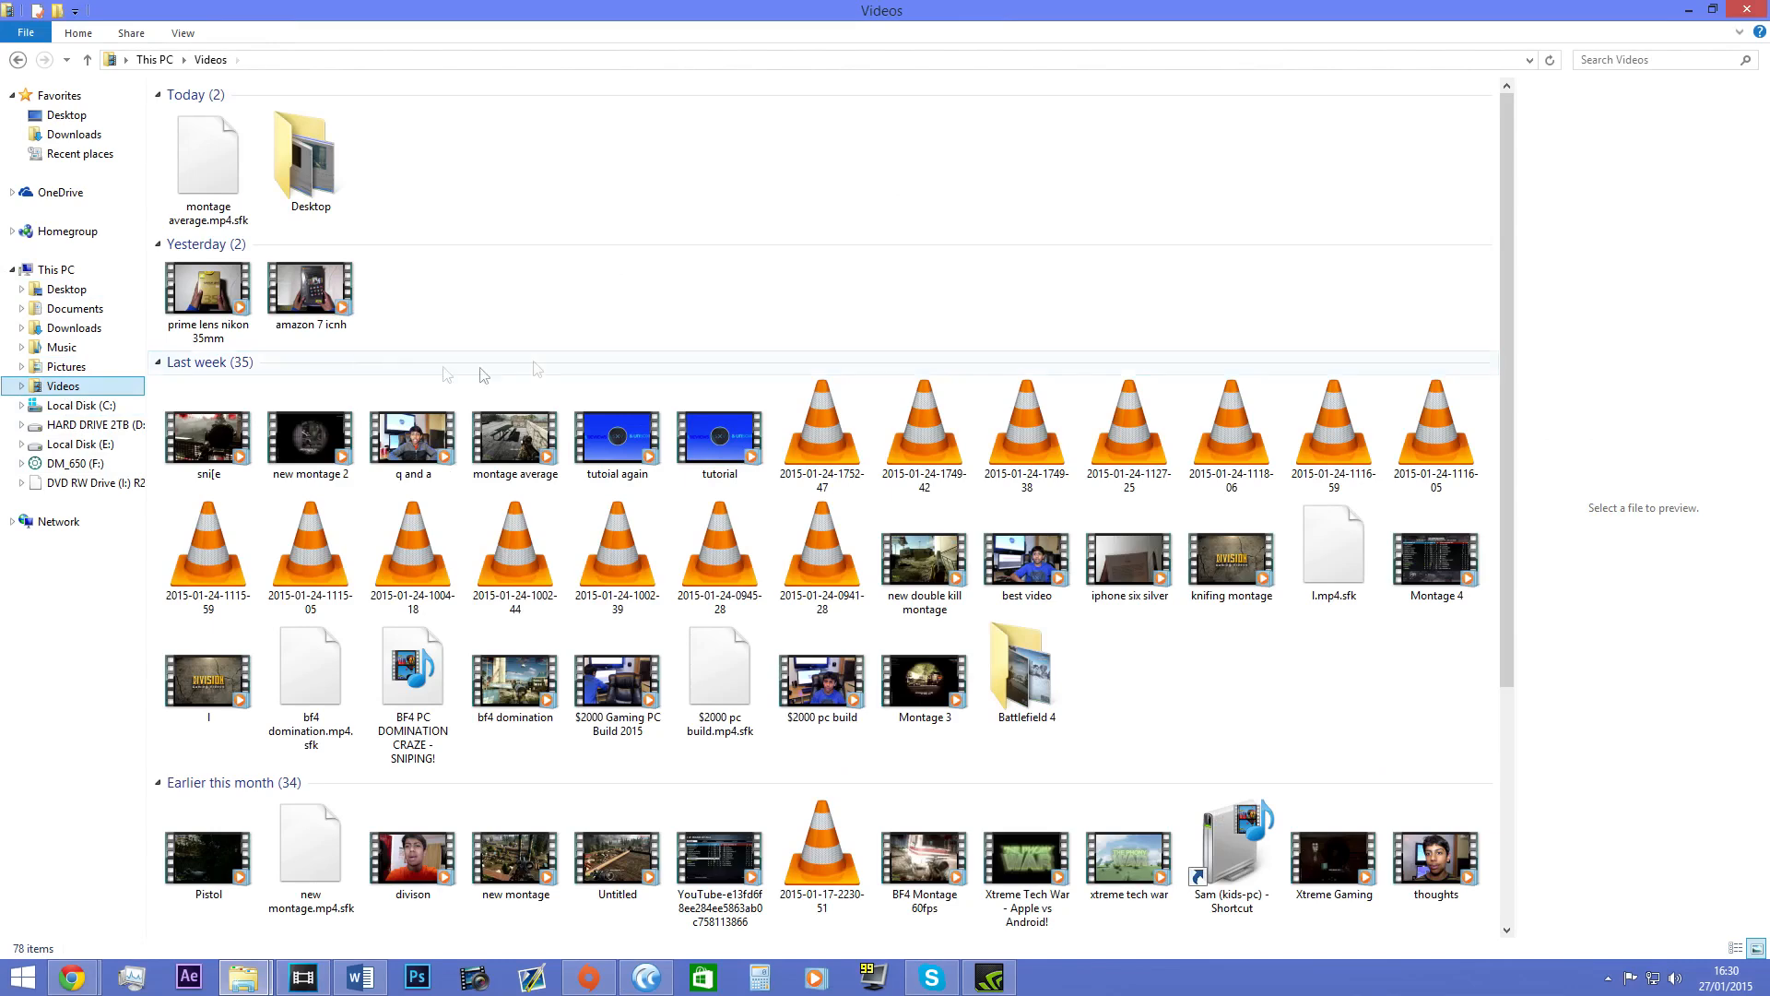
click(79, 369)
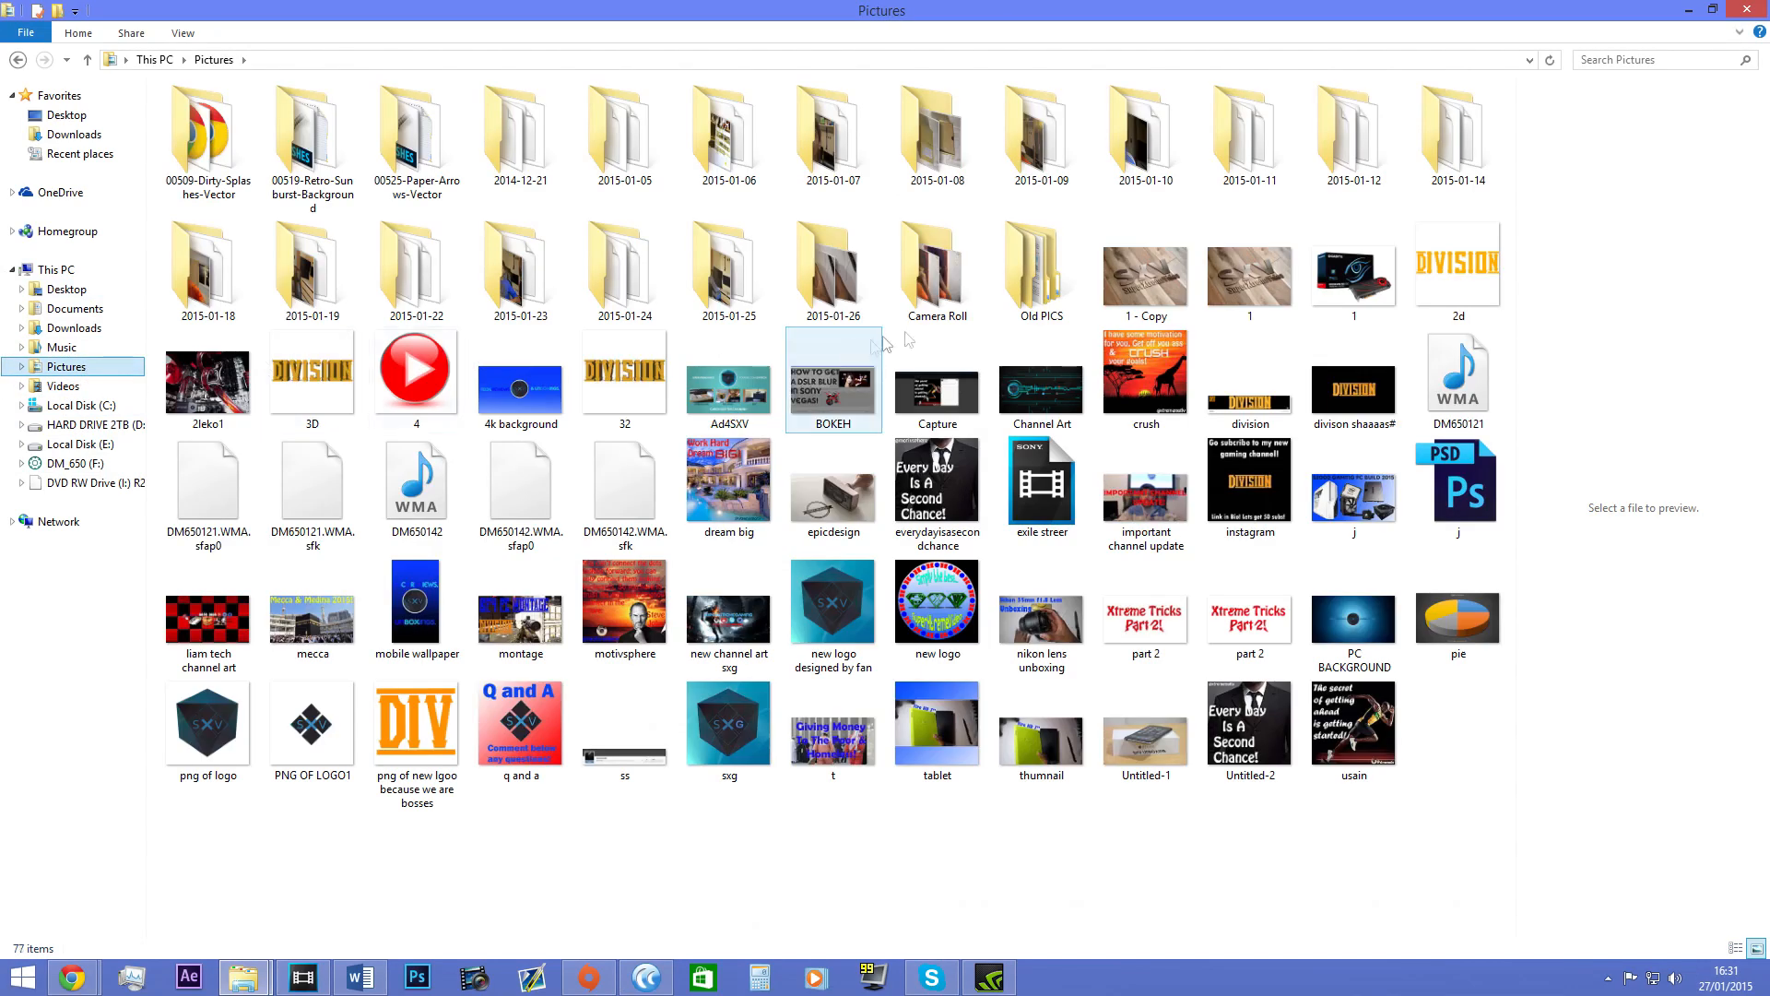
click(731, 281)
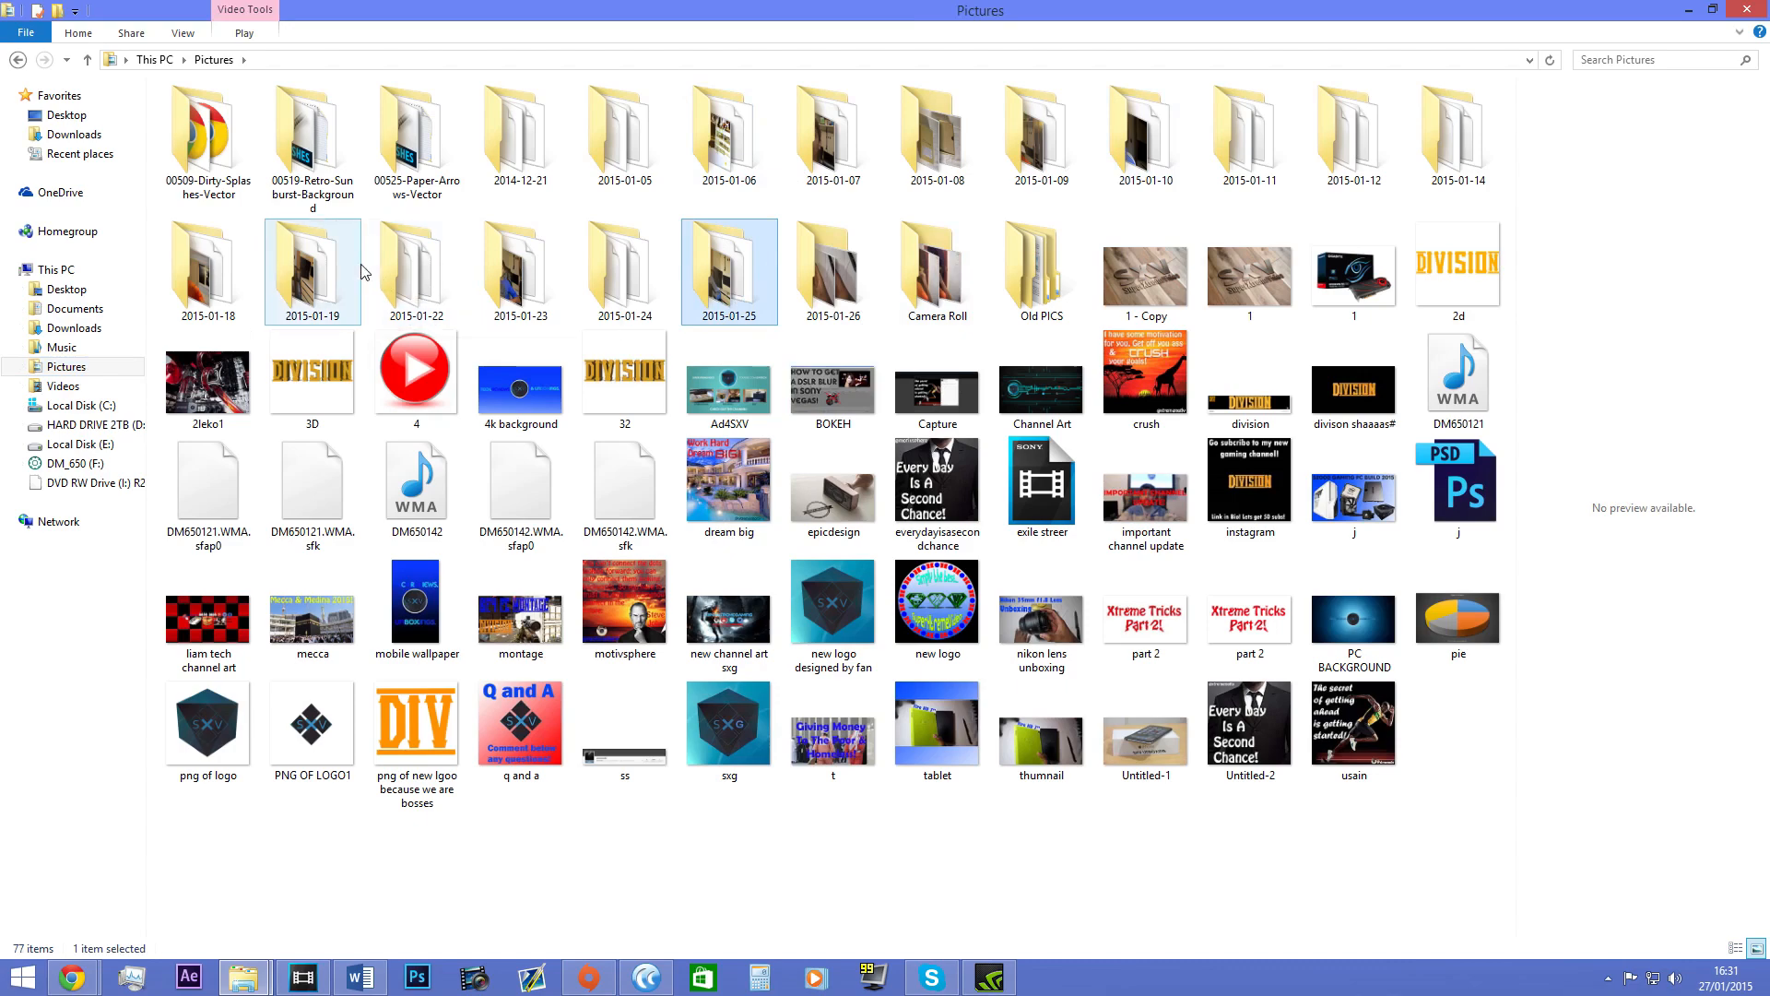
double_click(832, 276)
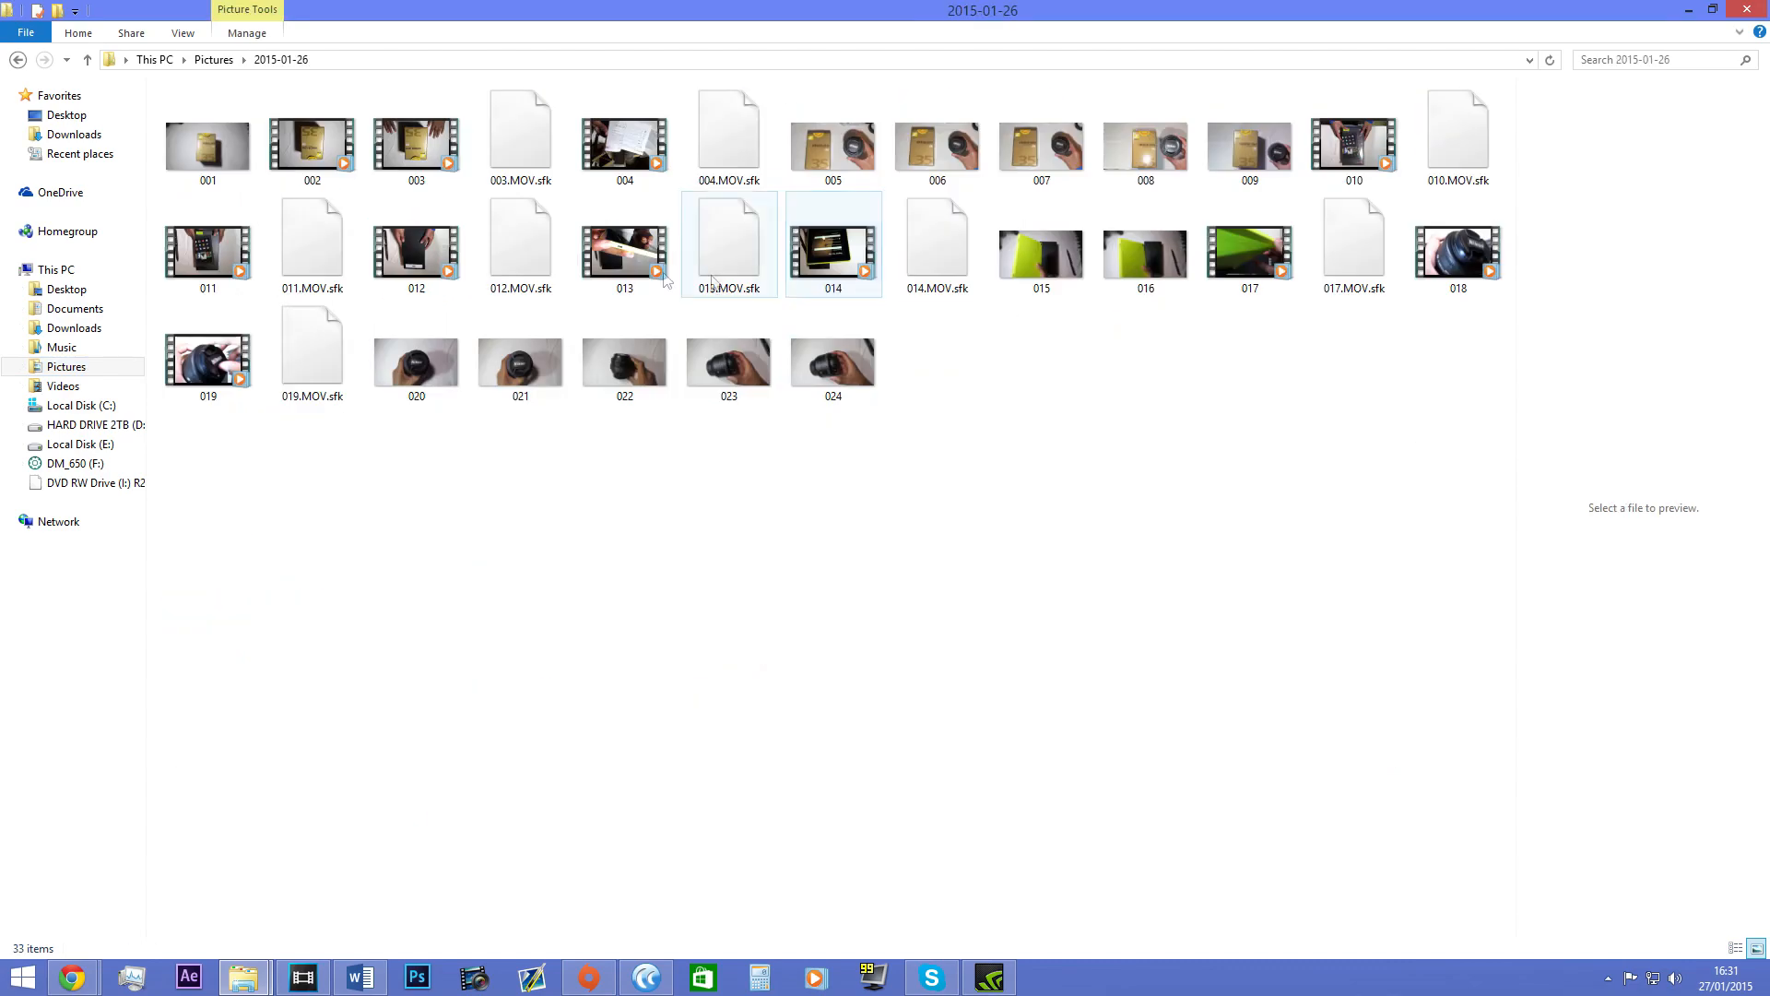
Step: Play video 003, skip to about its midpoint, and close the player
click(406, 182)
double_click(407, 167)
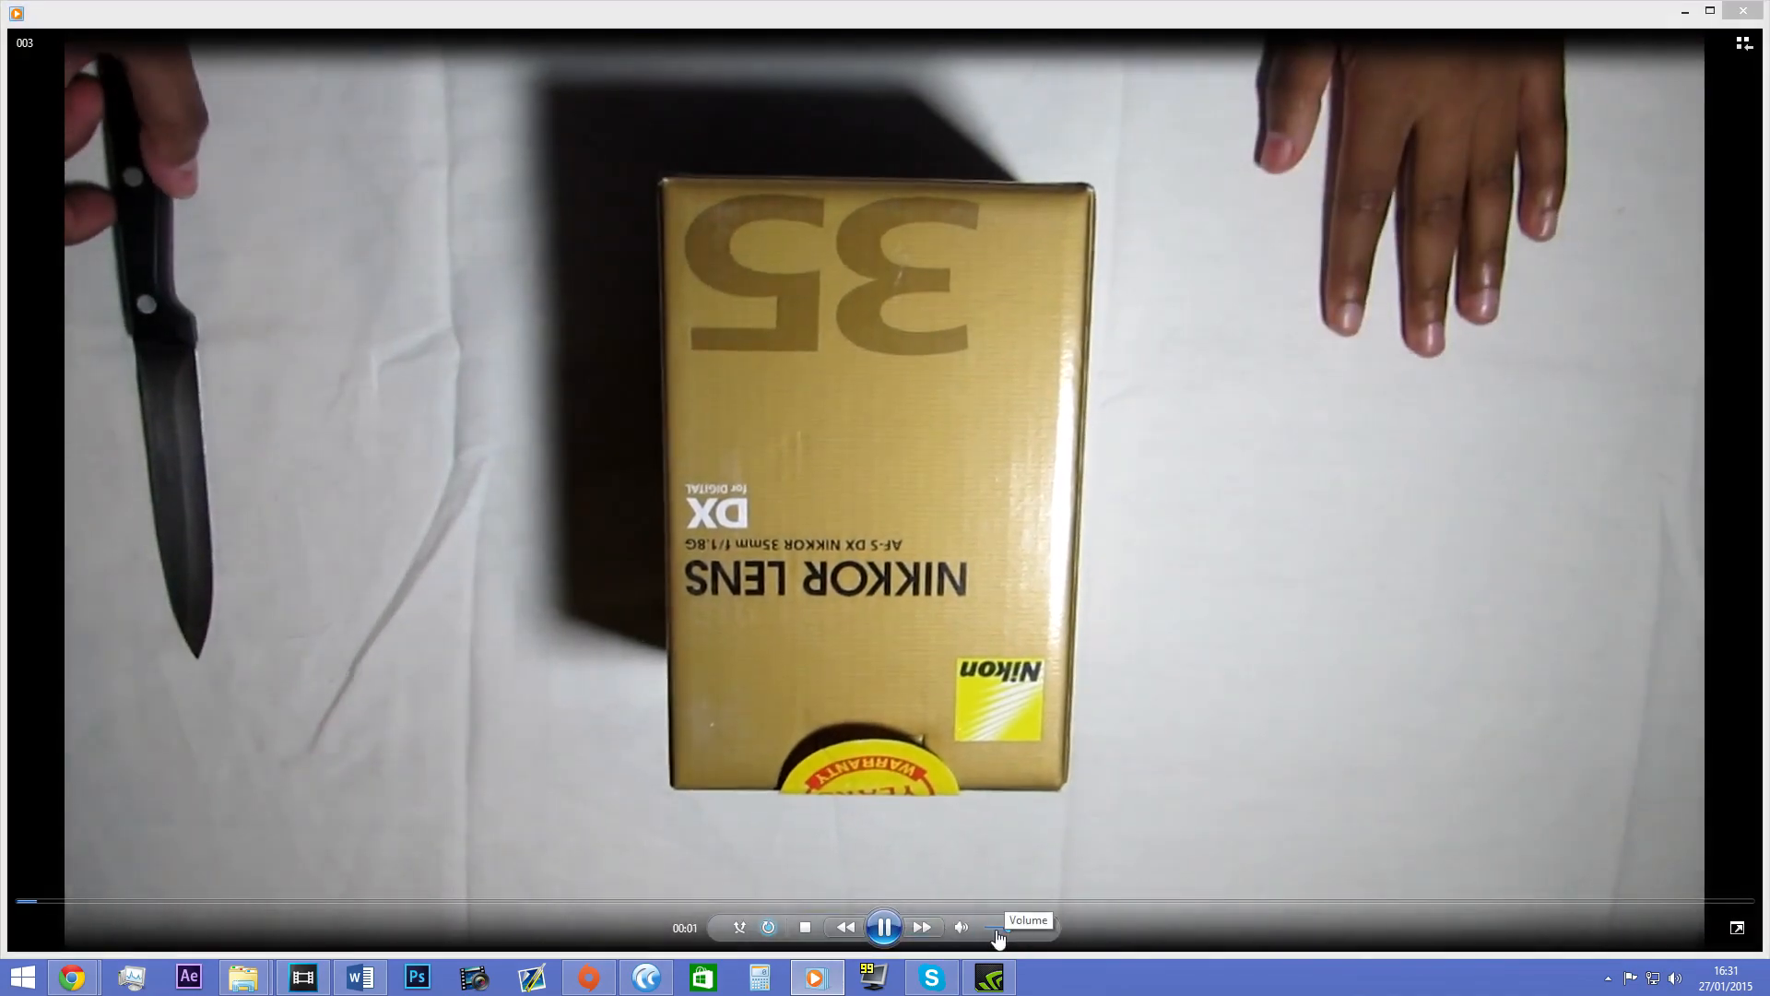
click(875, 901)
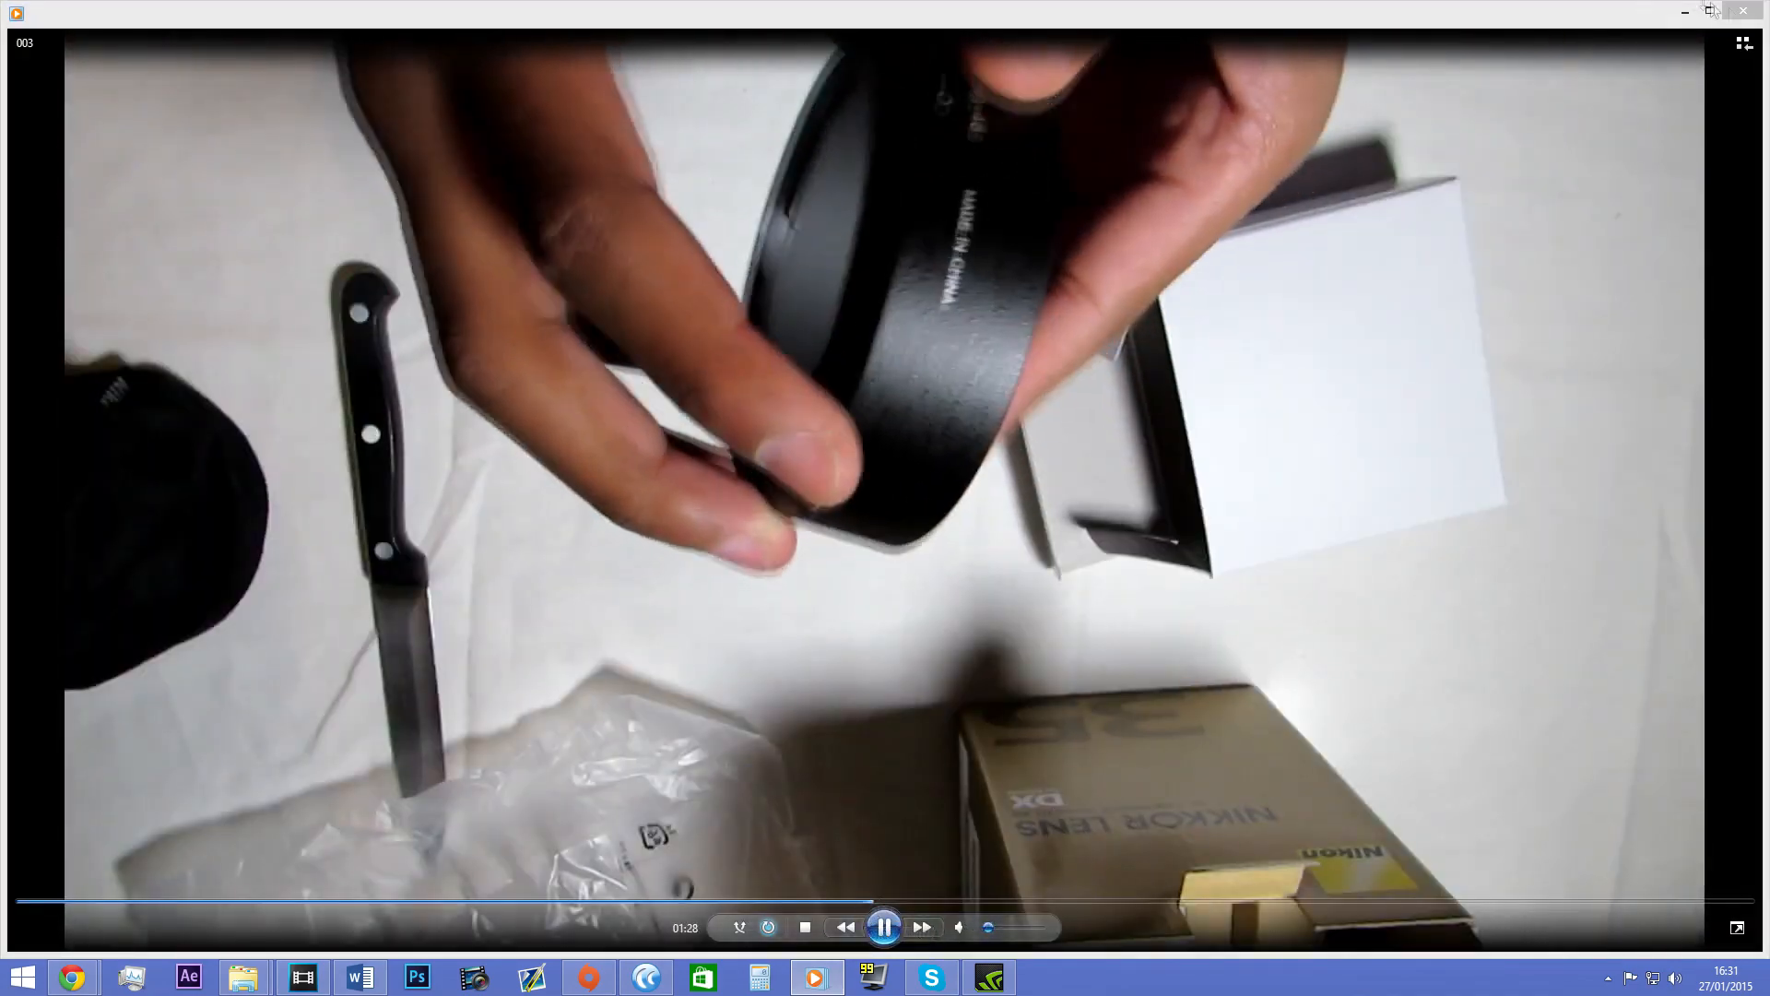
click(1742, 10)
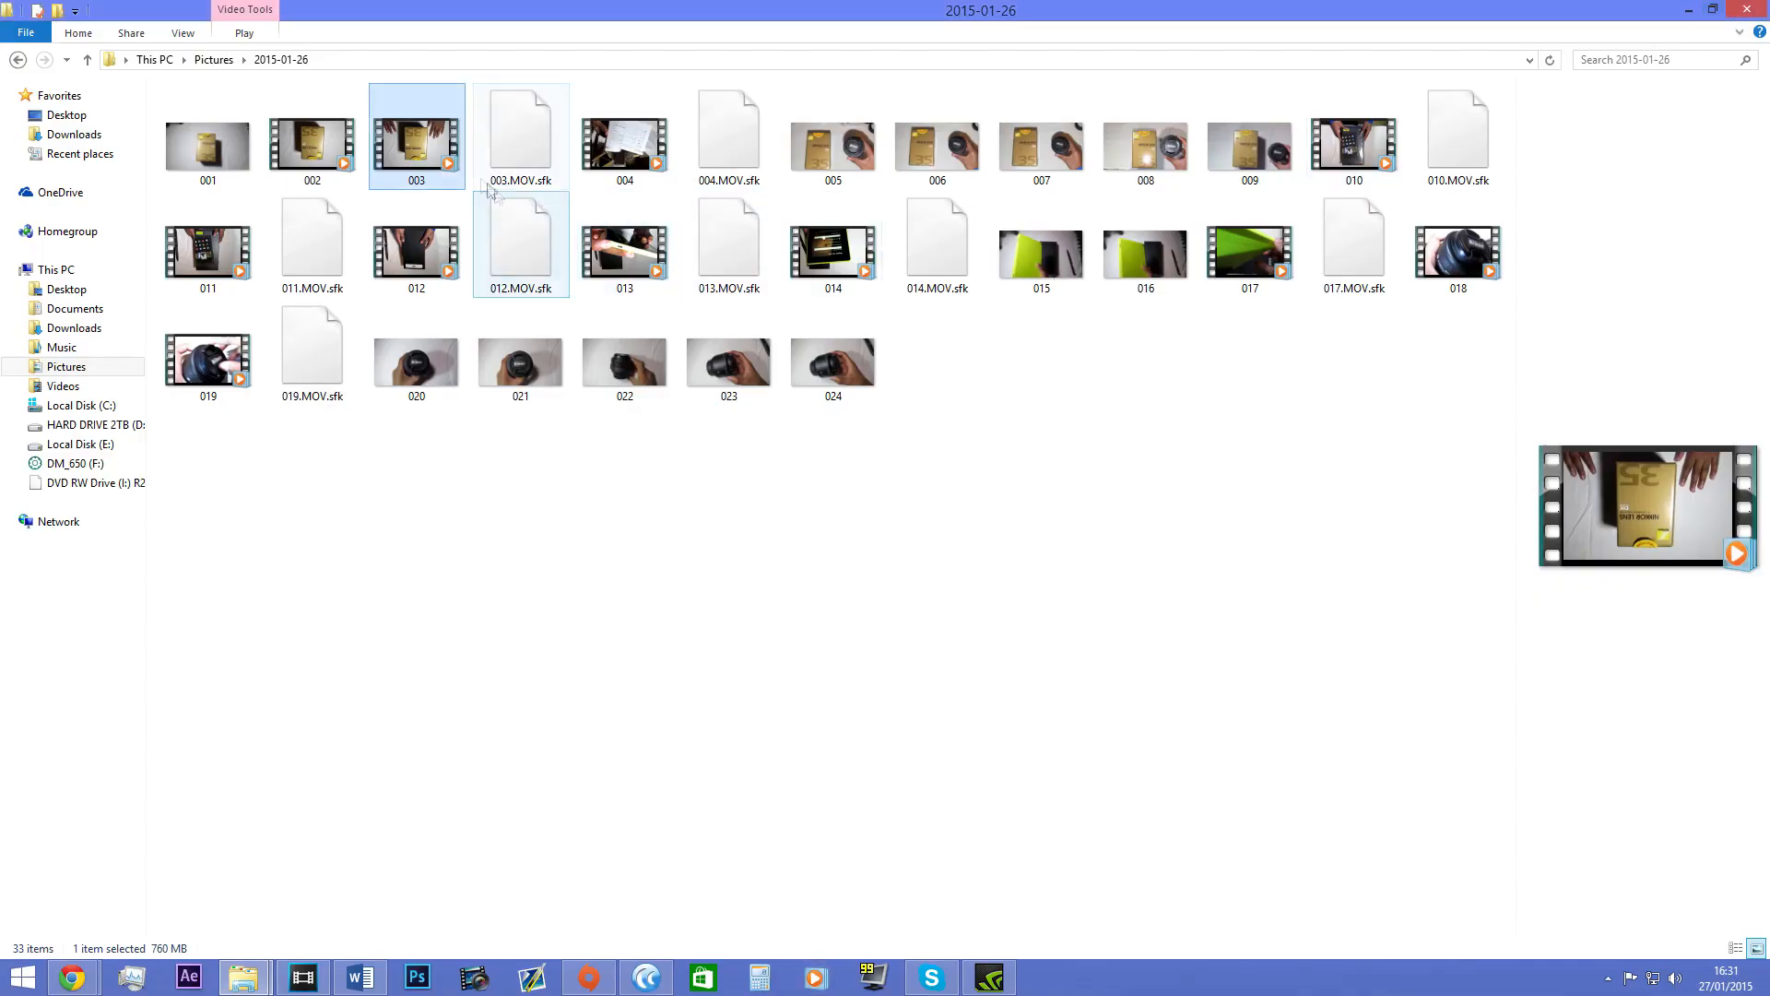
Step: Replace the gameplay clip on the Vegas Pro timeline with video 003, placed at the start of the timeline
drag(424, 152, 1339, 682)
click(1071, 617)
key(Delete)
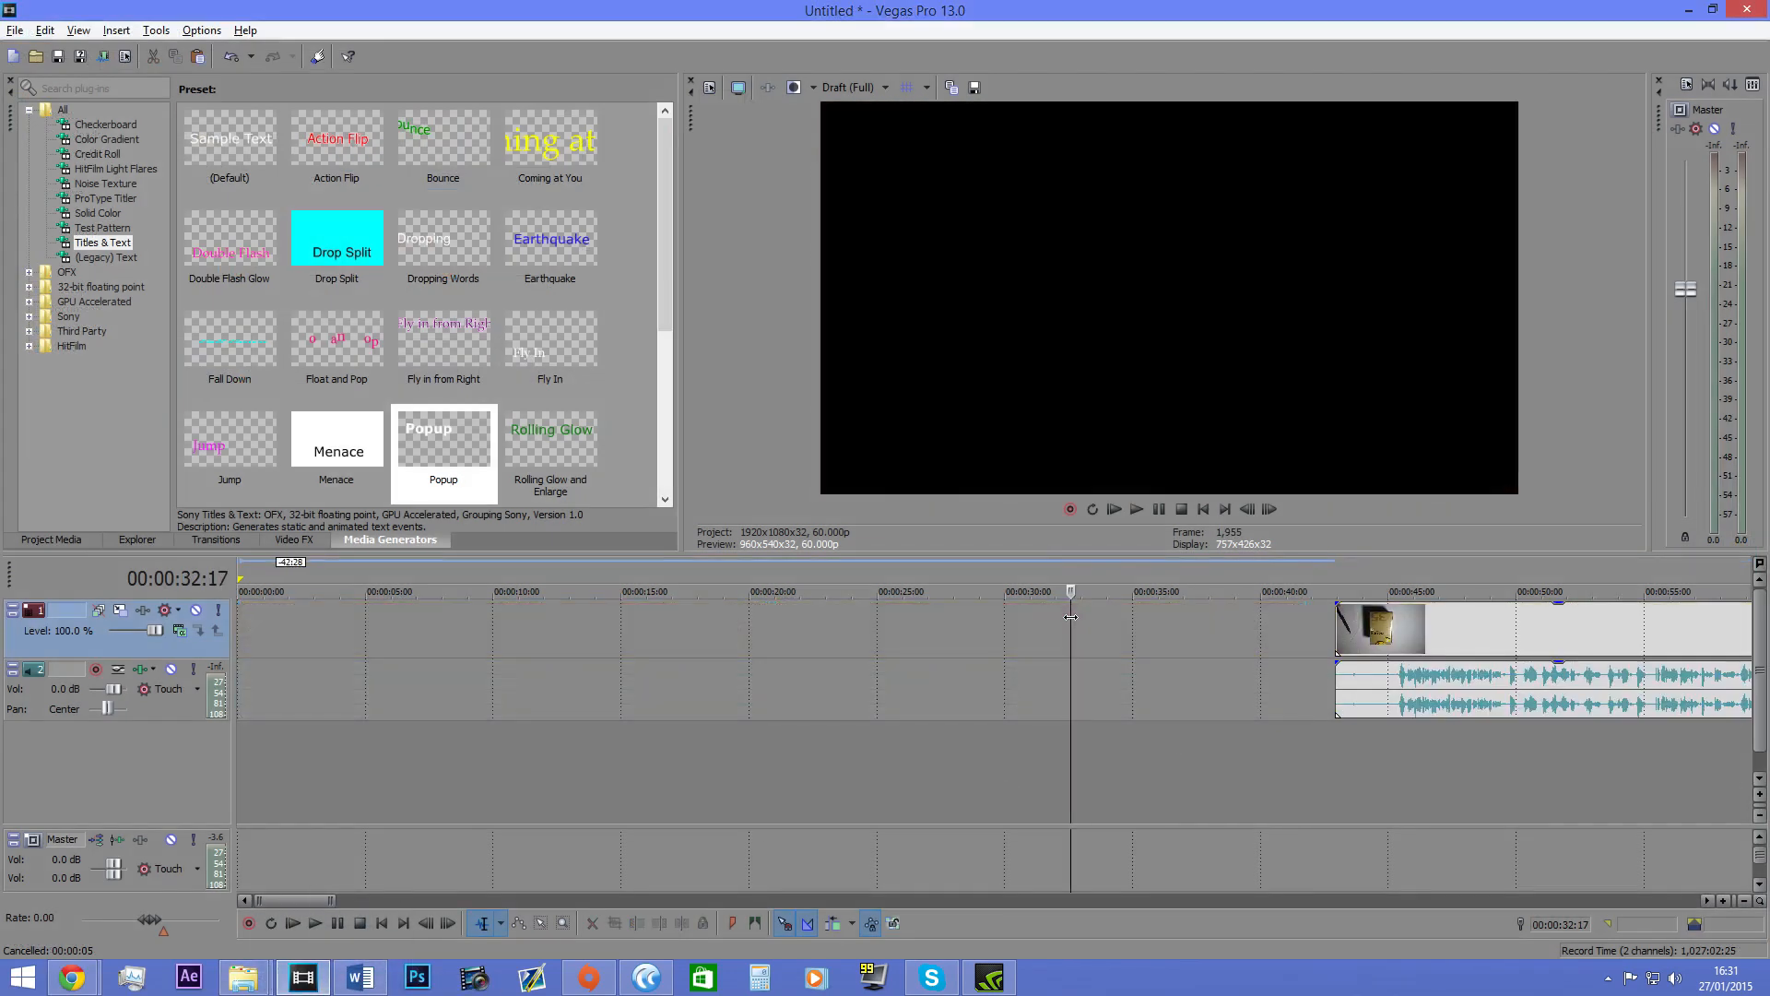
drag(1405, 618, 306, 619)
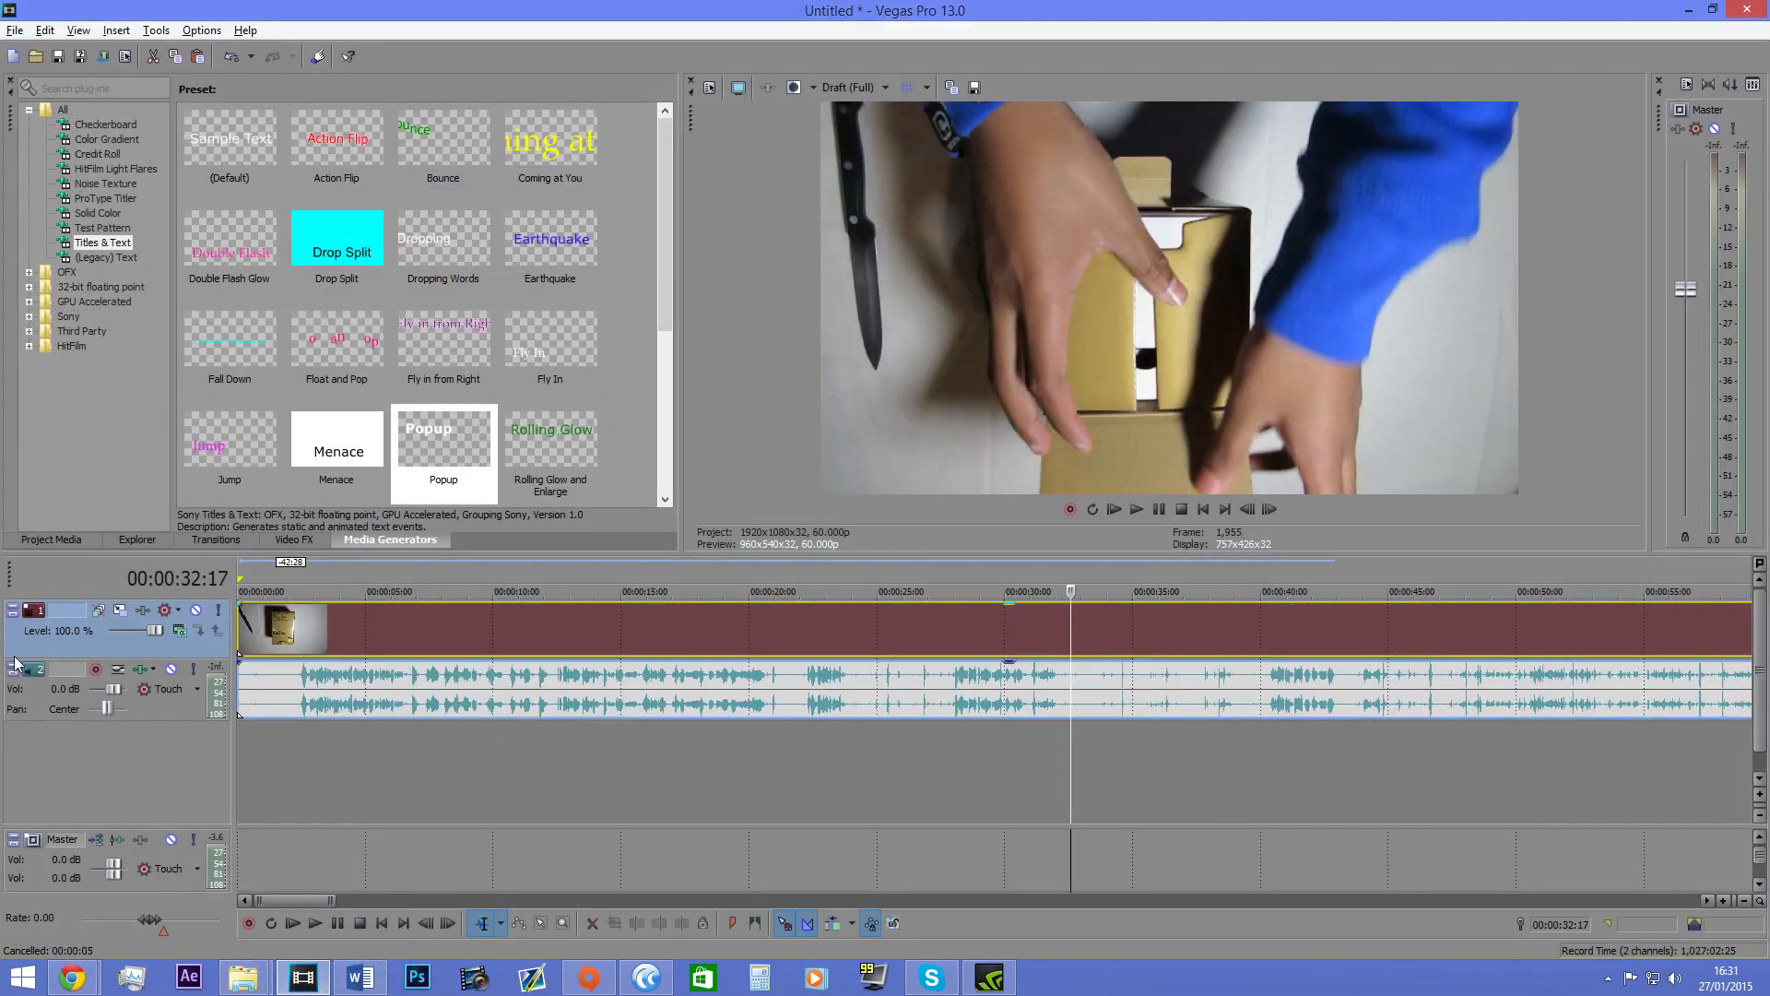
Step: Examine the picture orientation of video 003 at several points along the whole timeline clip
scroll(247, 659, down, 3)
click(255, 648)
click(408, 645)
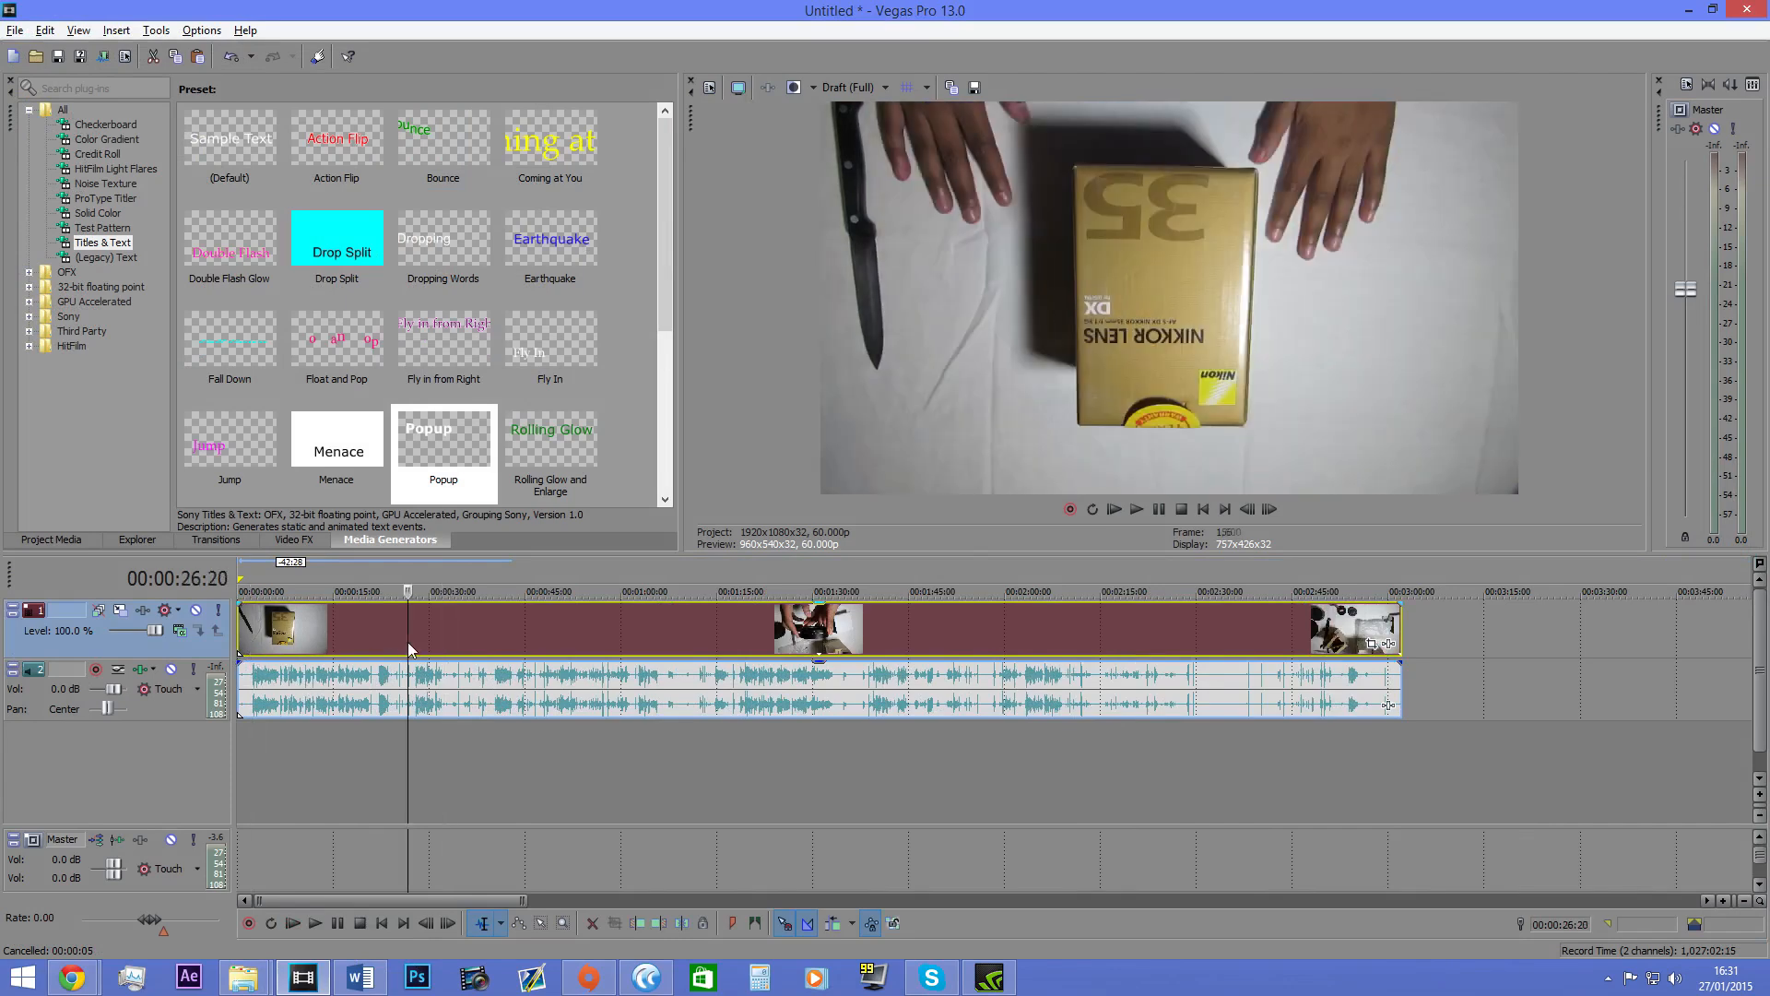
click(510, 644)
click(356, 644)
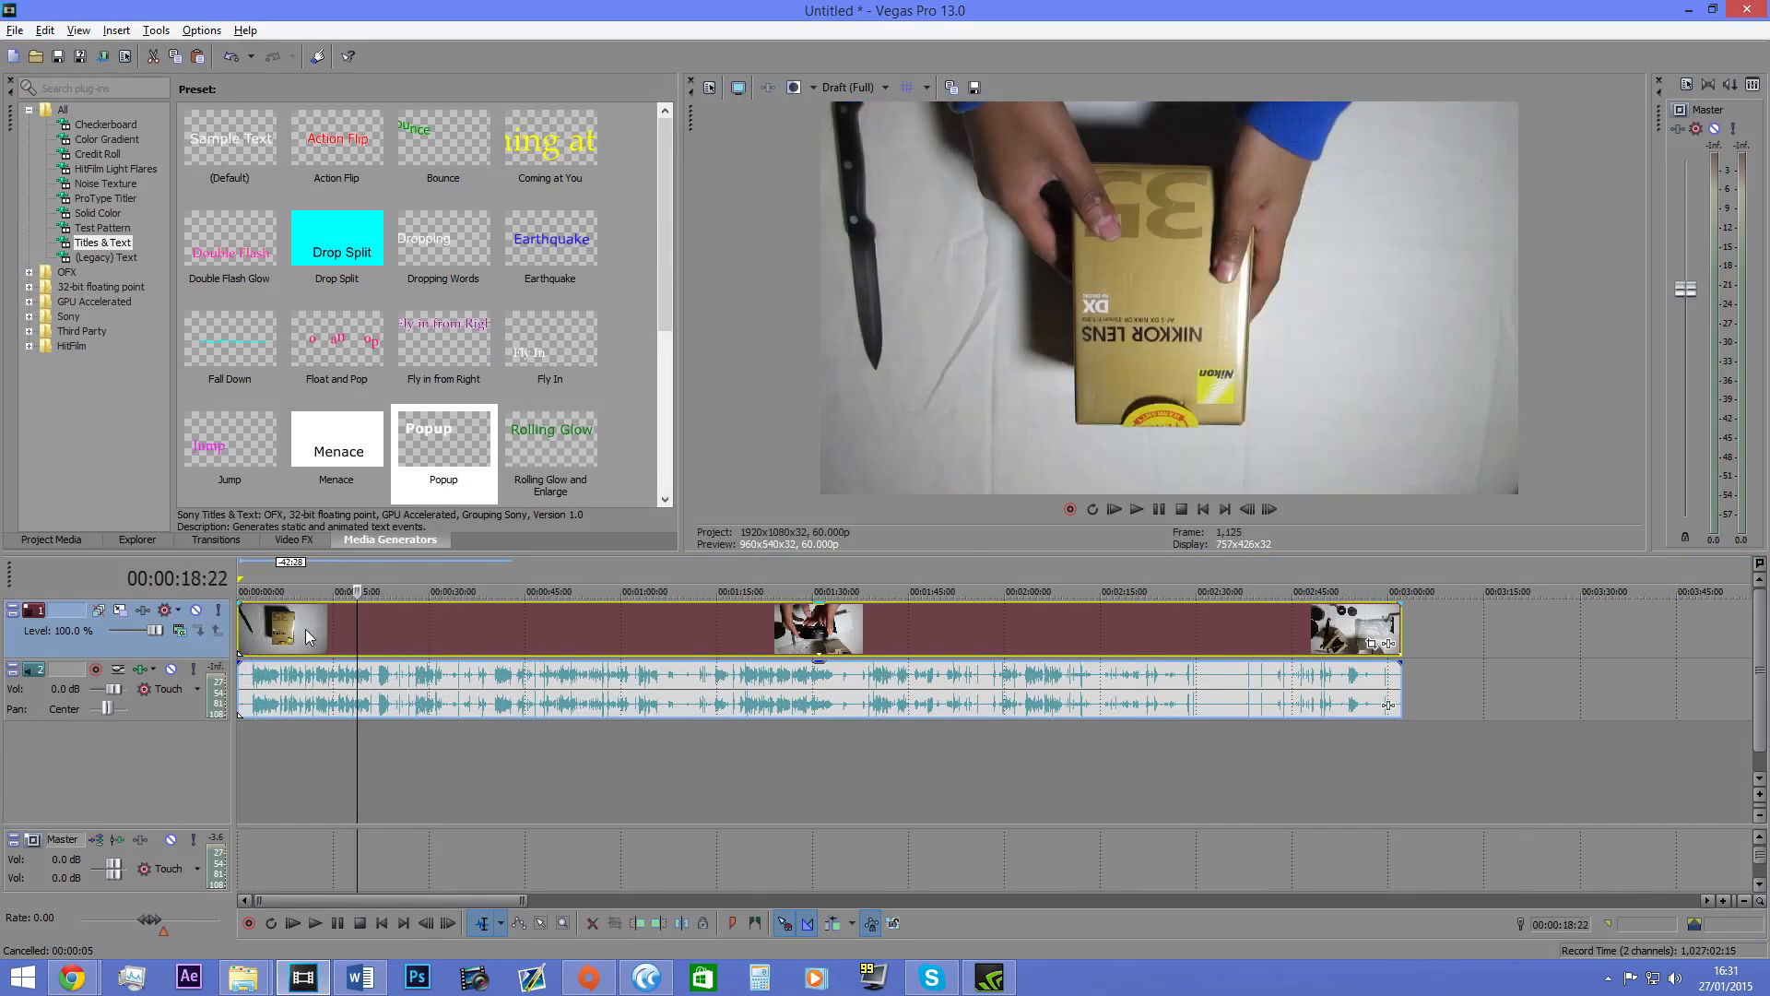
scroll(277, 651, up, 1)
scroll(307, 658, down, 3)
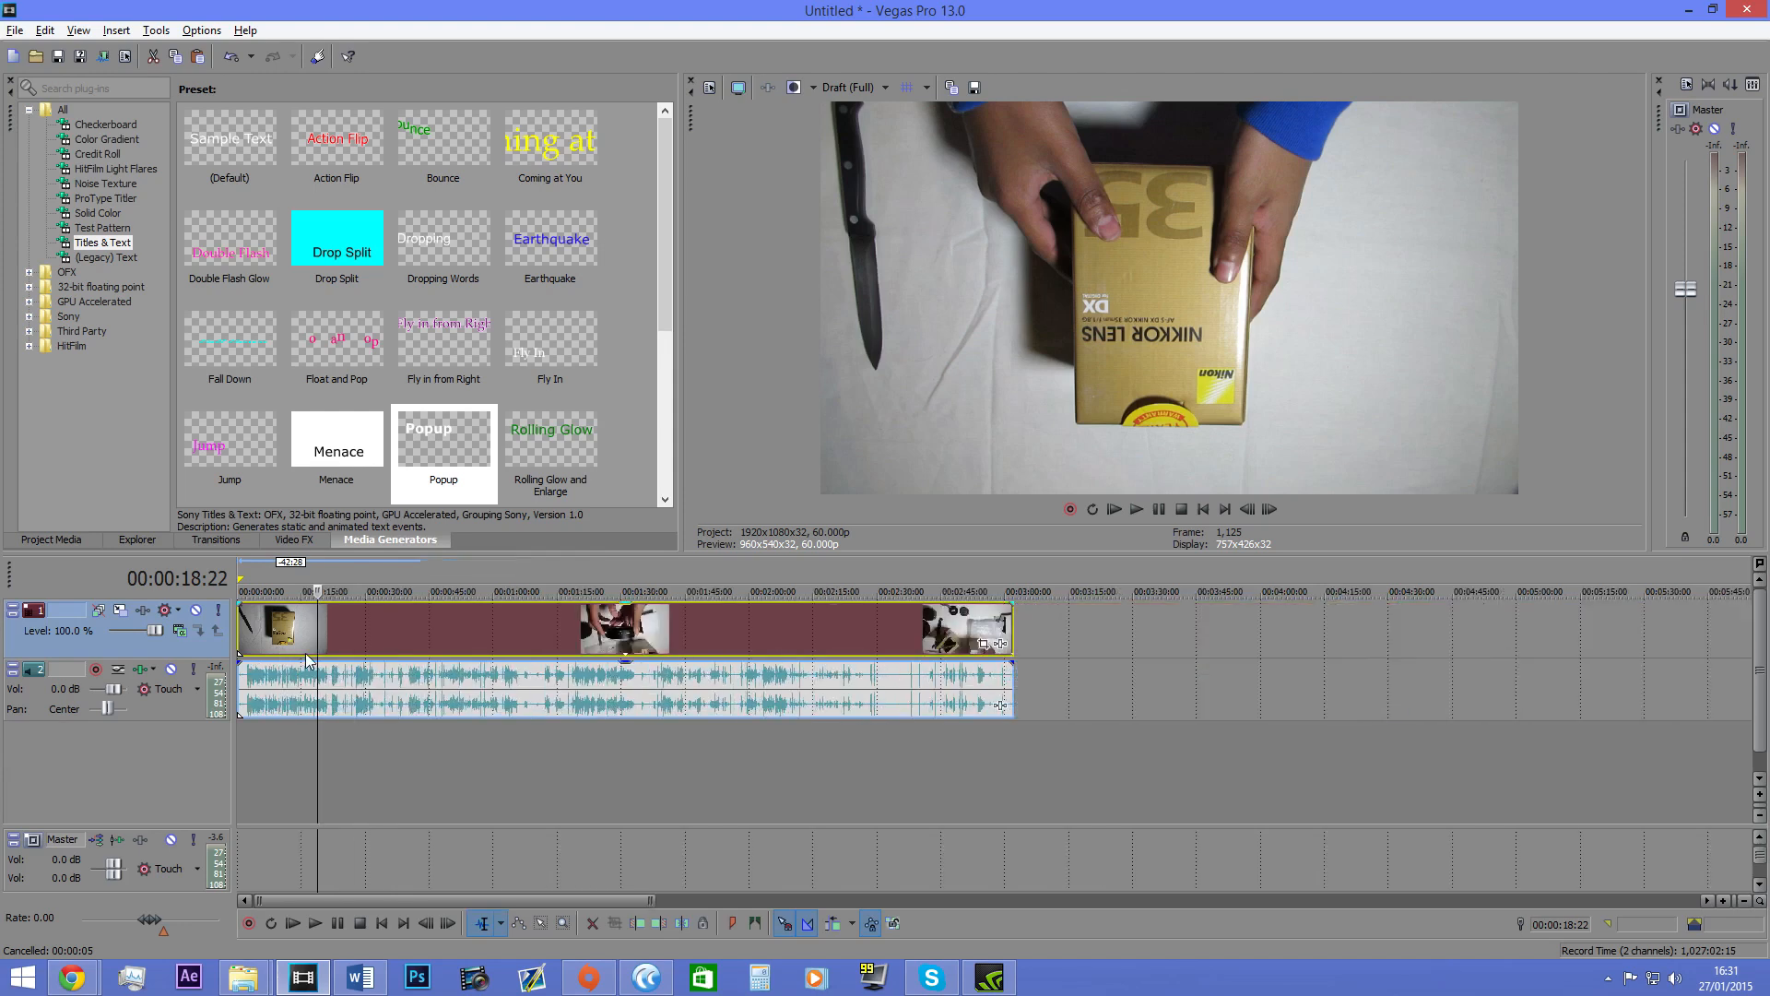
click(690, 622)
click(467, 608)
click(338, 632)
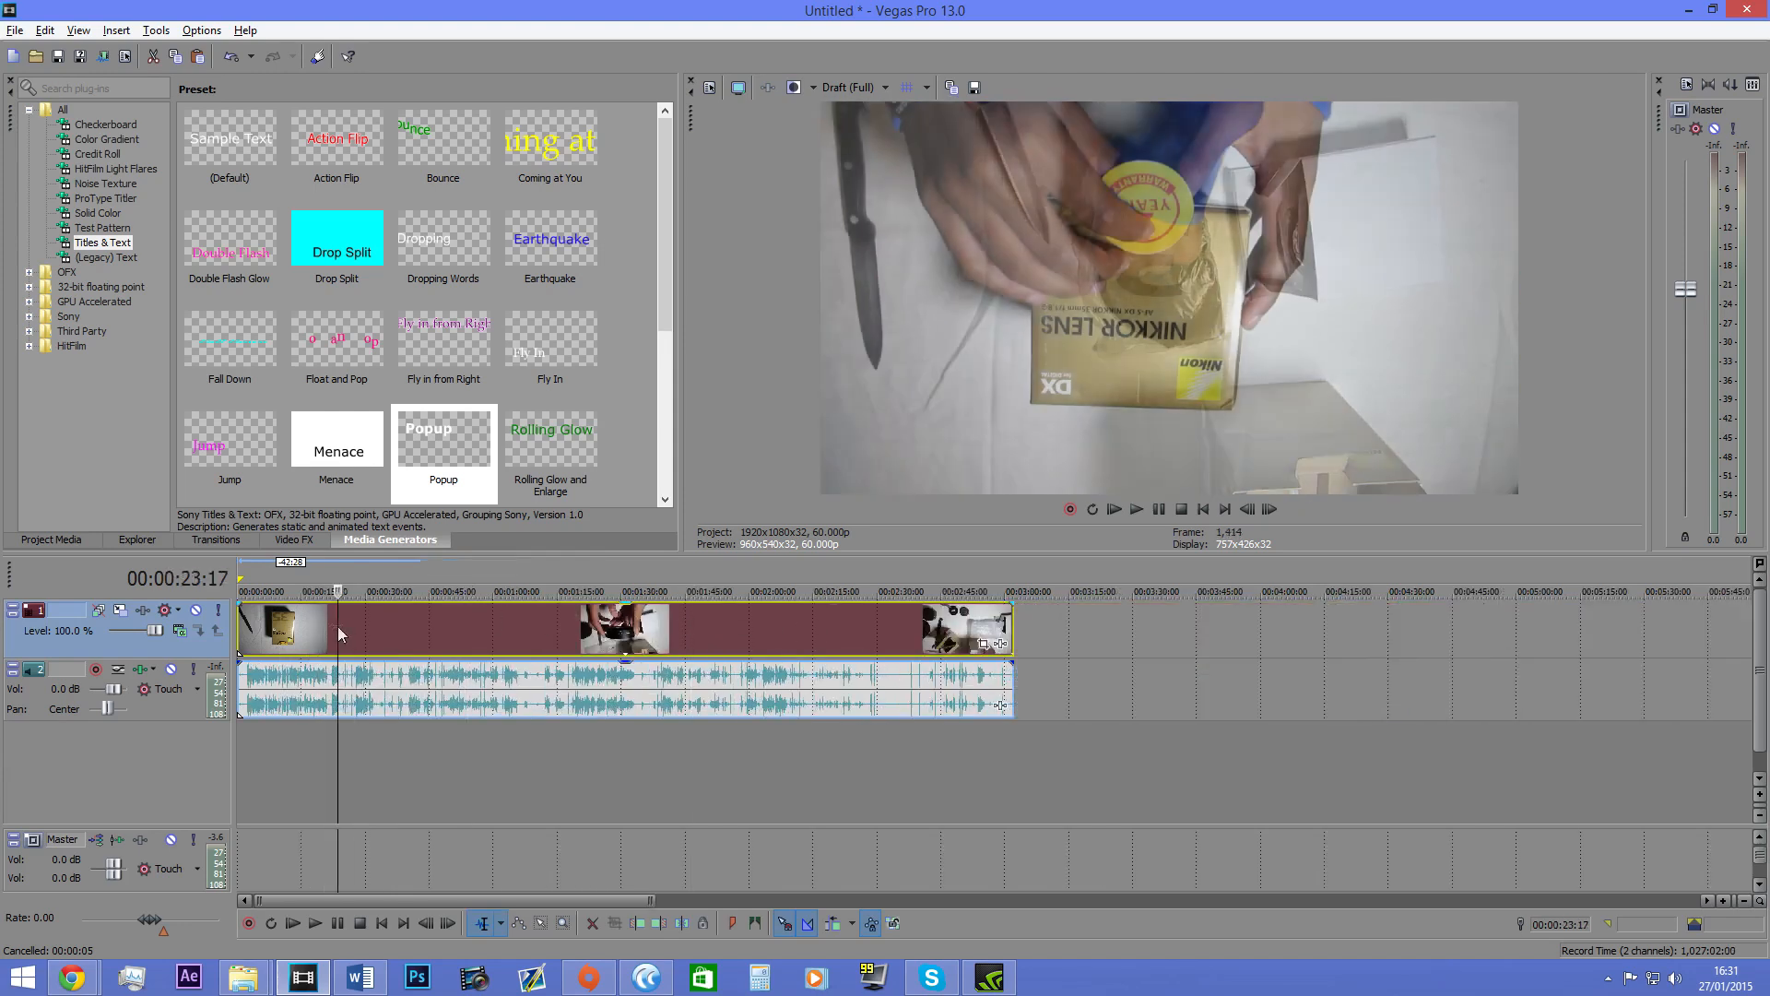
Step: Rotate video 003 to an angle of 180 degrees in Event Pan/Crop and close its settings
click(982, 645)
click(215, 374)
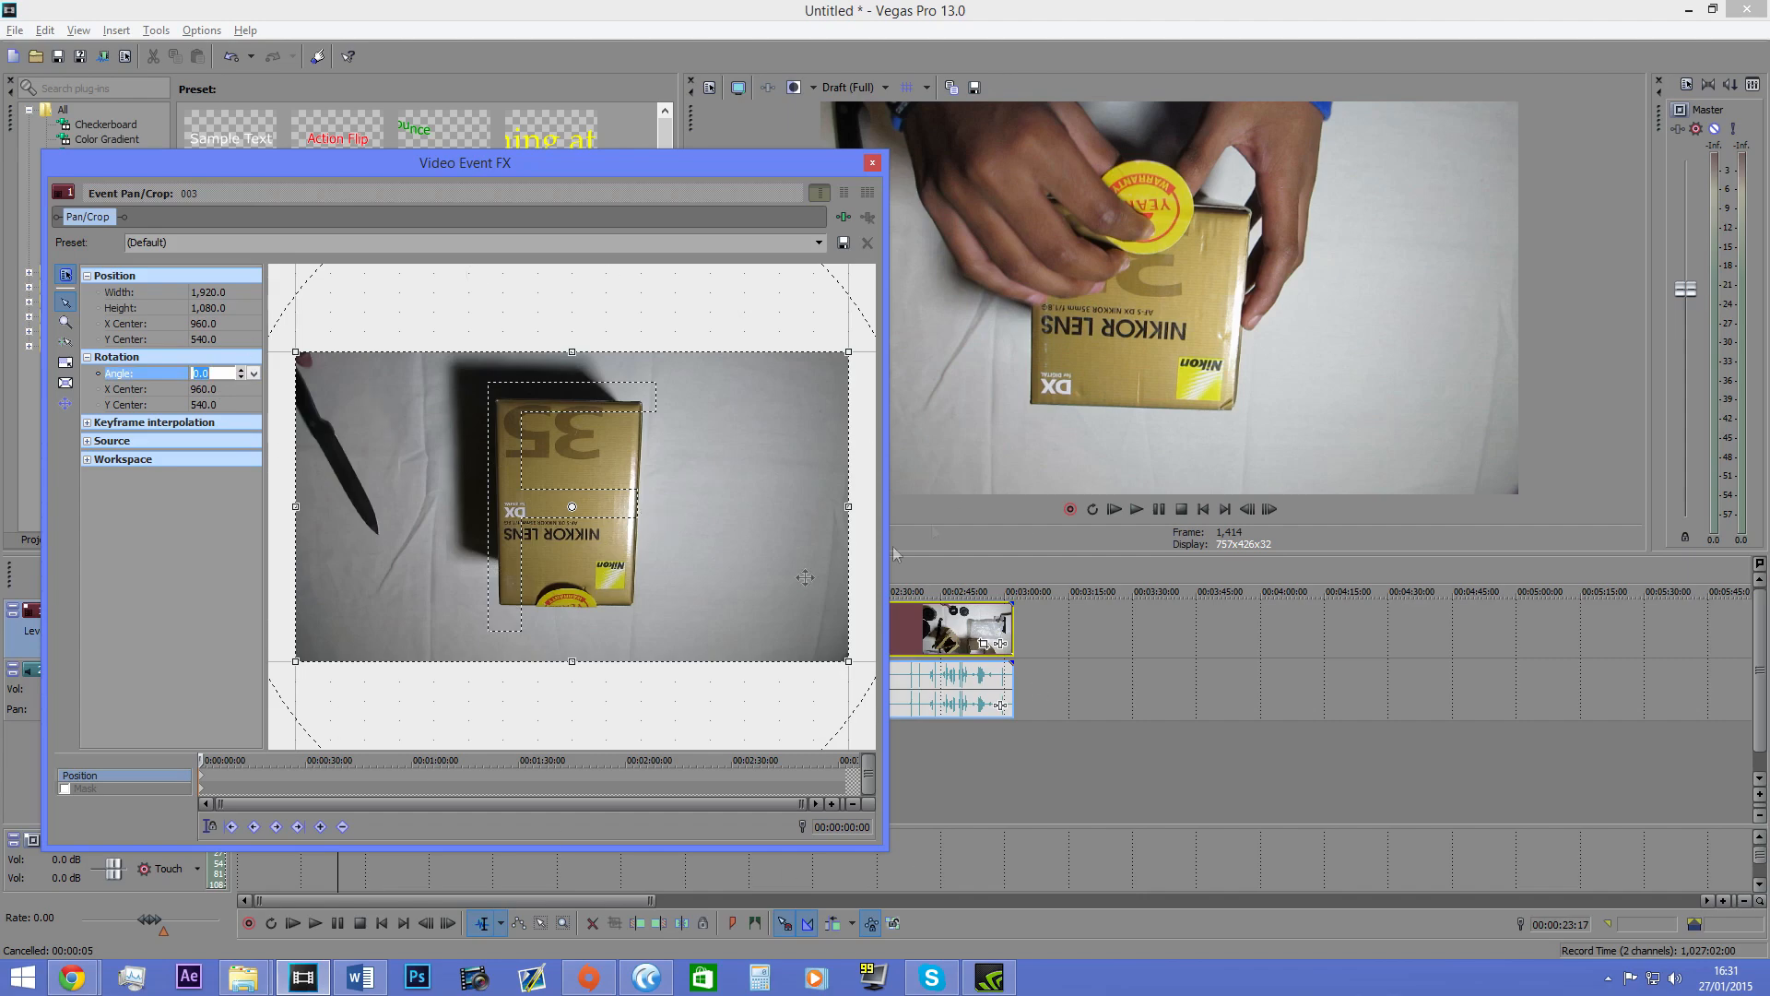
drag(283, 500, 365, 422)
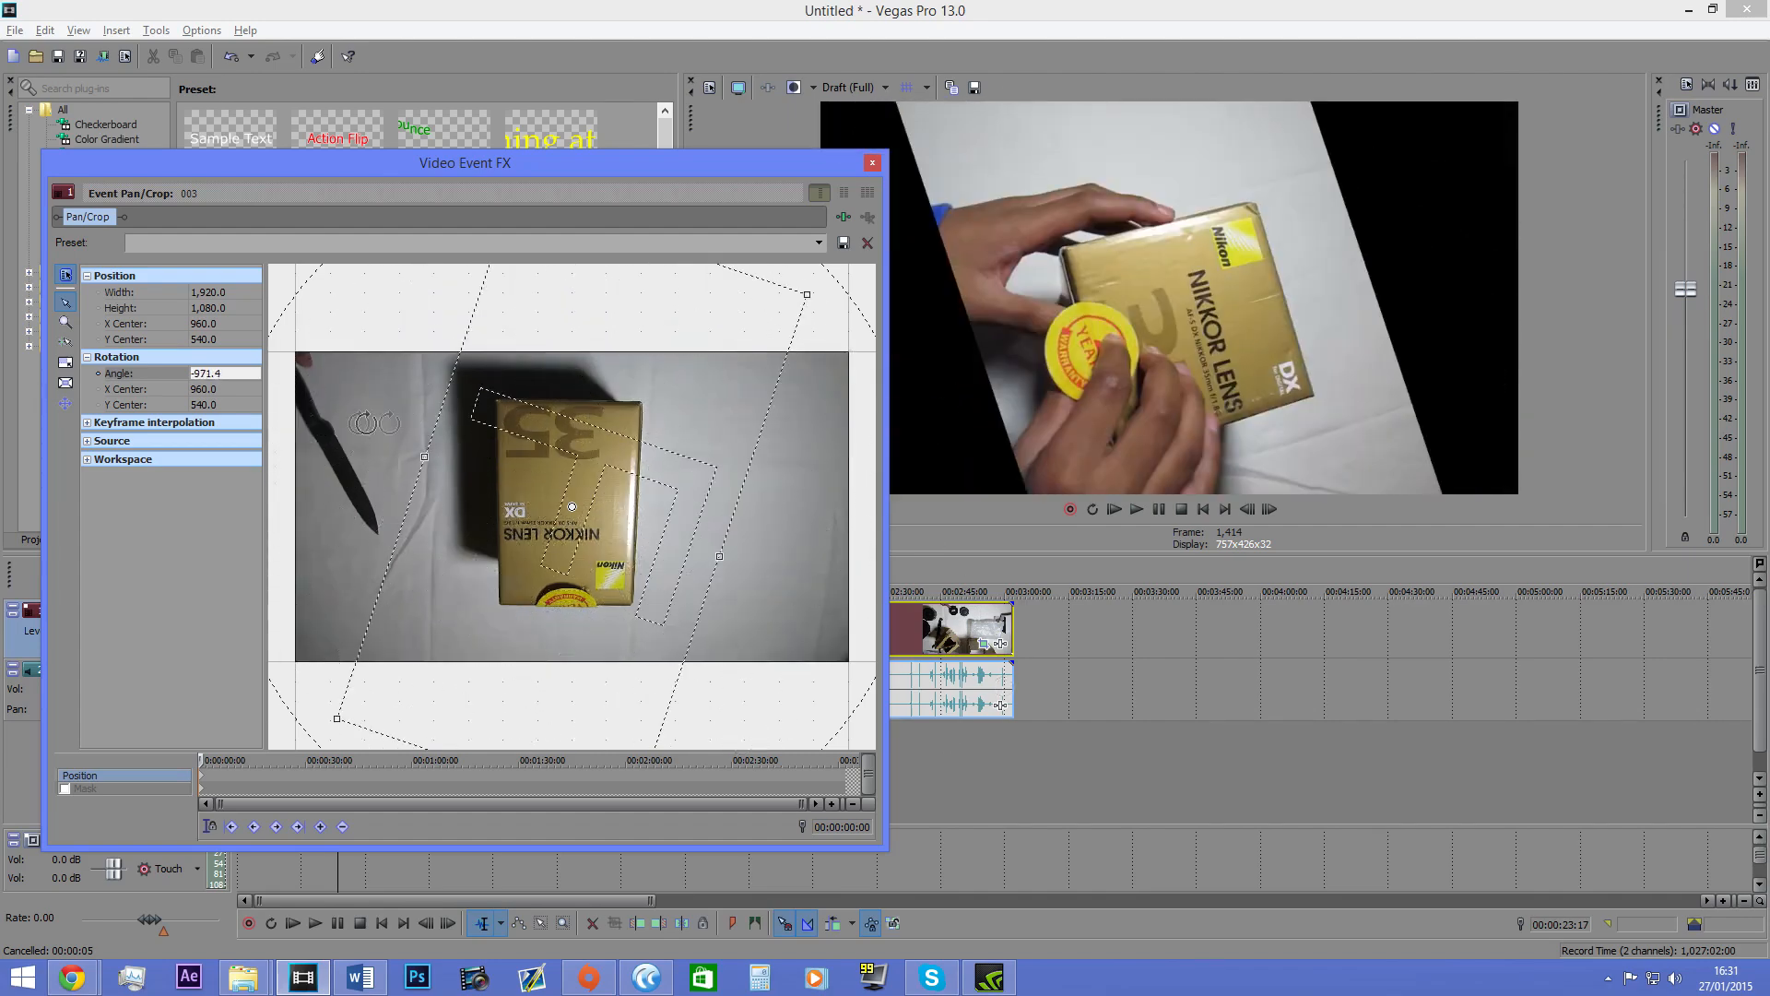
click(240, 374)
key(Return)
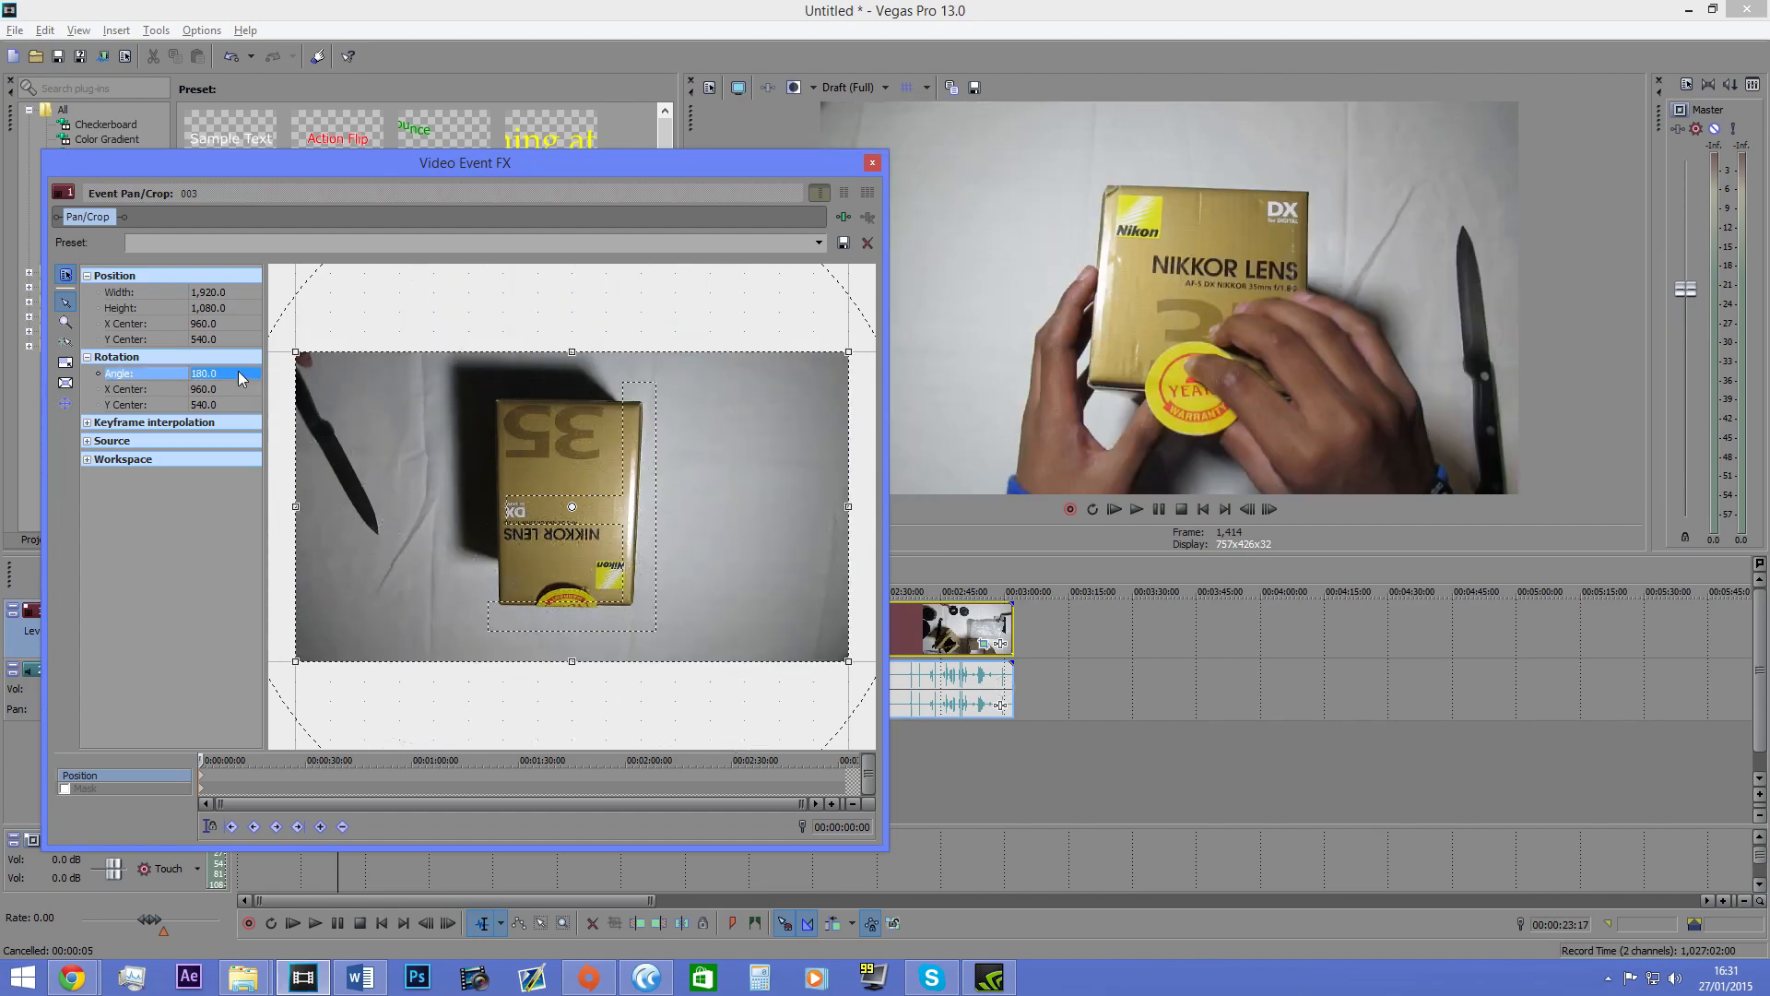
click(872, 163)
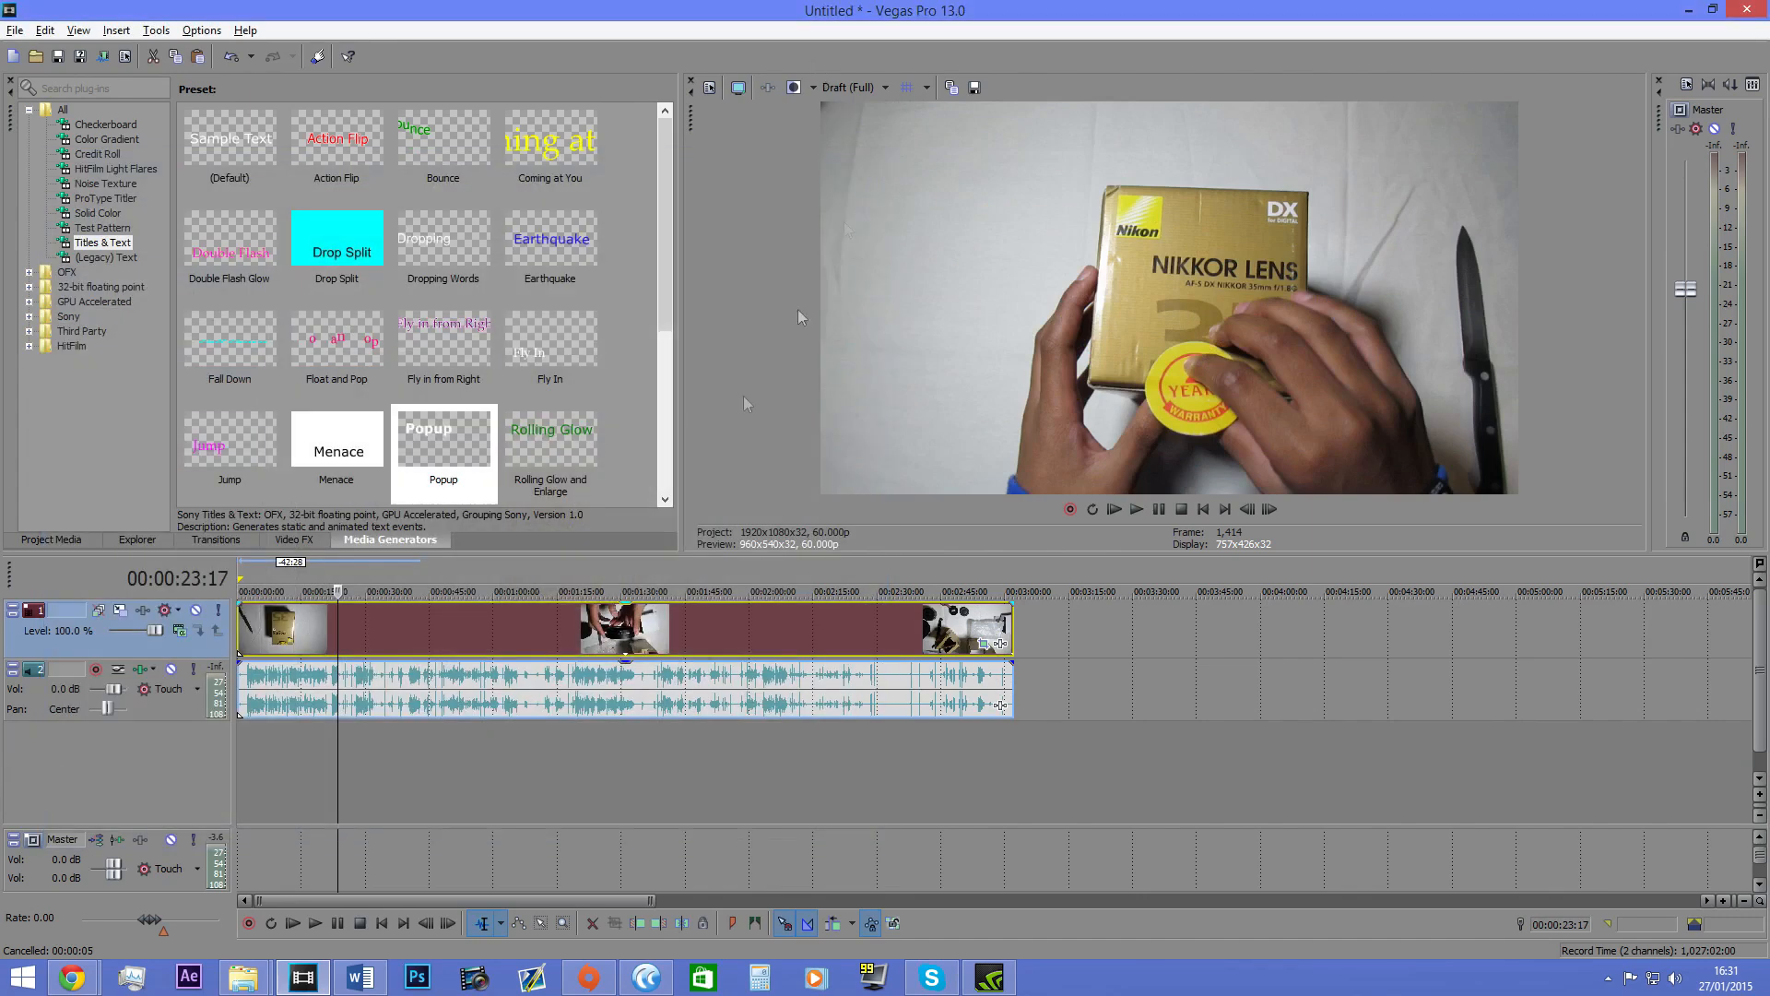
Step: Check several moments of video 003, comparing it without and with the 180-degree rotation by redoing the rotation
click(309, 630)
click(496, 628)
click(698, 627)
click(520, 636)
click(736, 646)
click(767, 653)
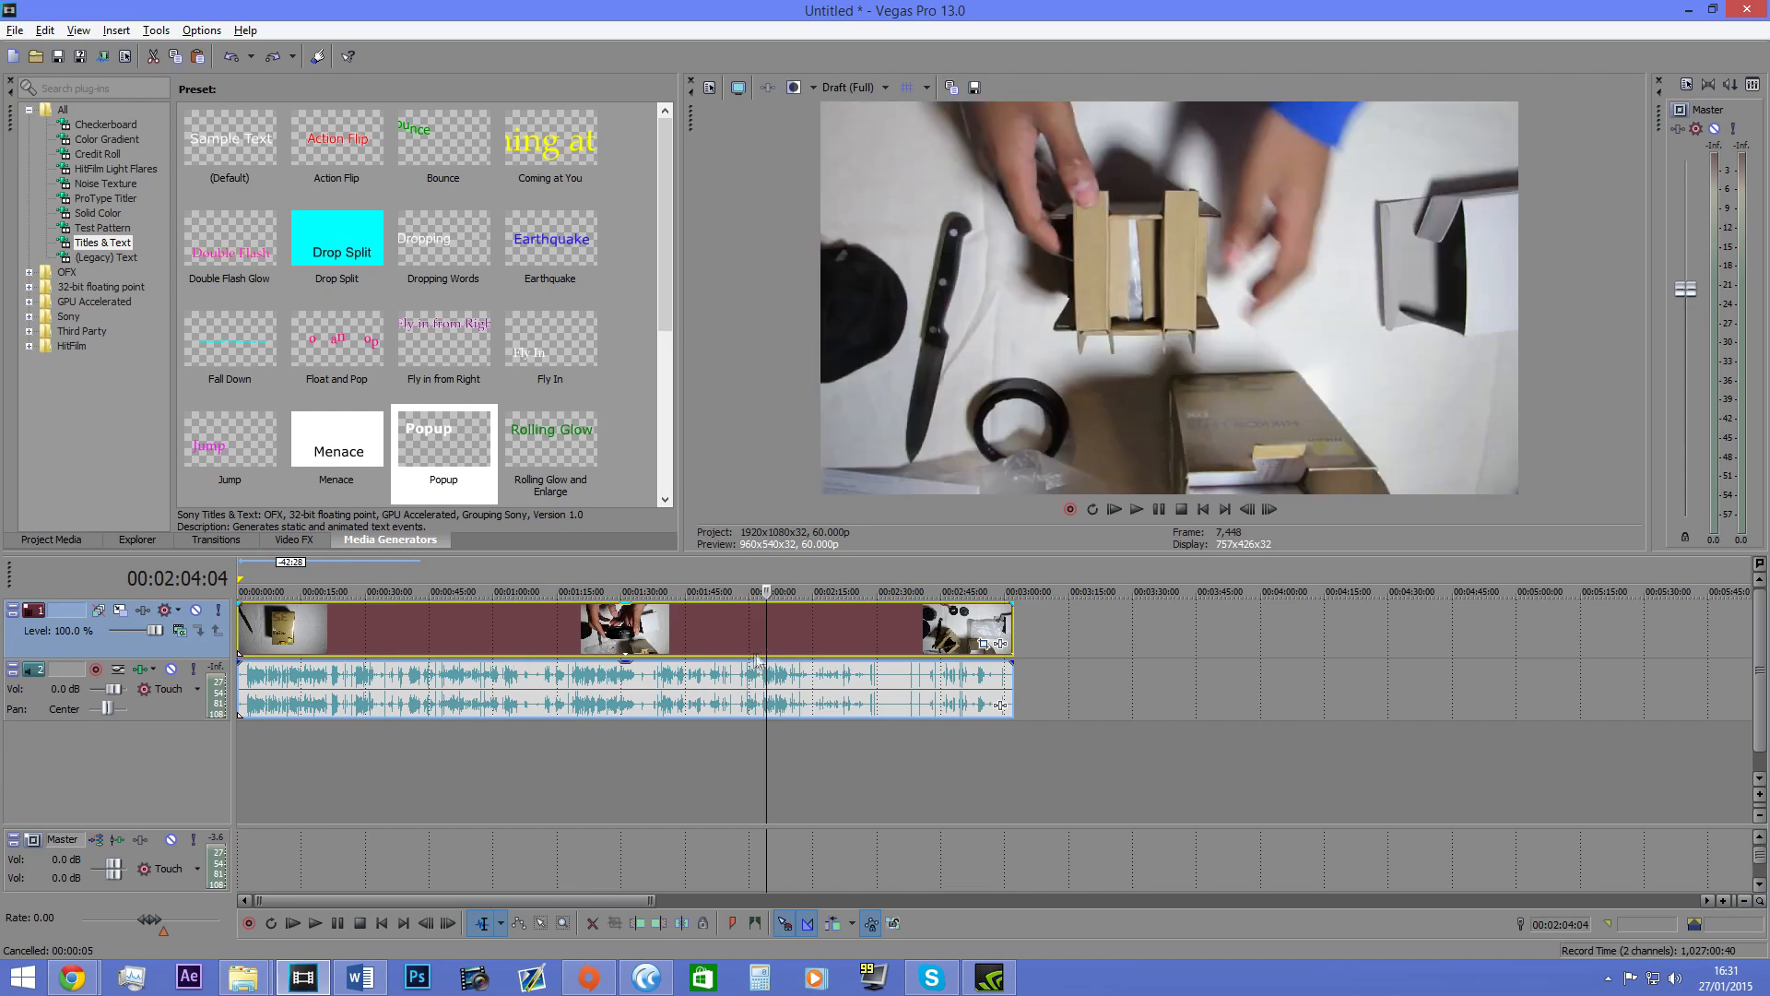
click(273, 58)
click(273, 57)
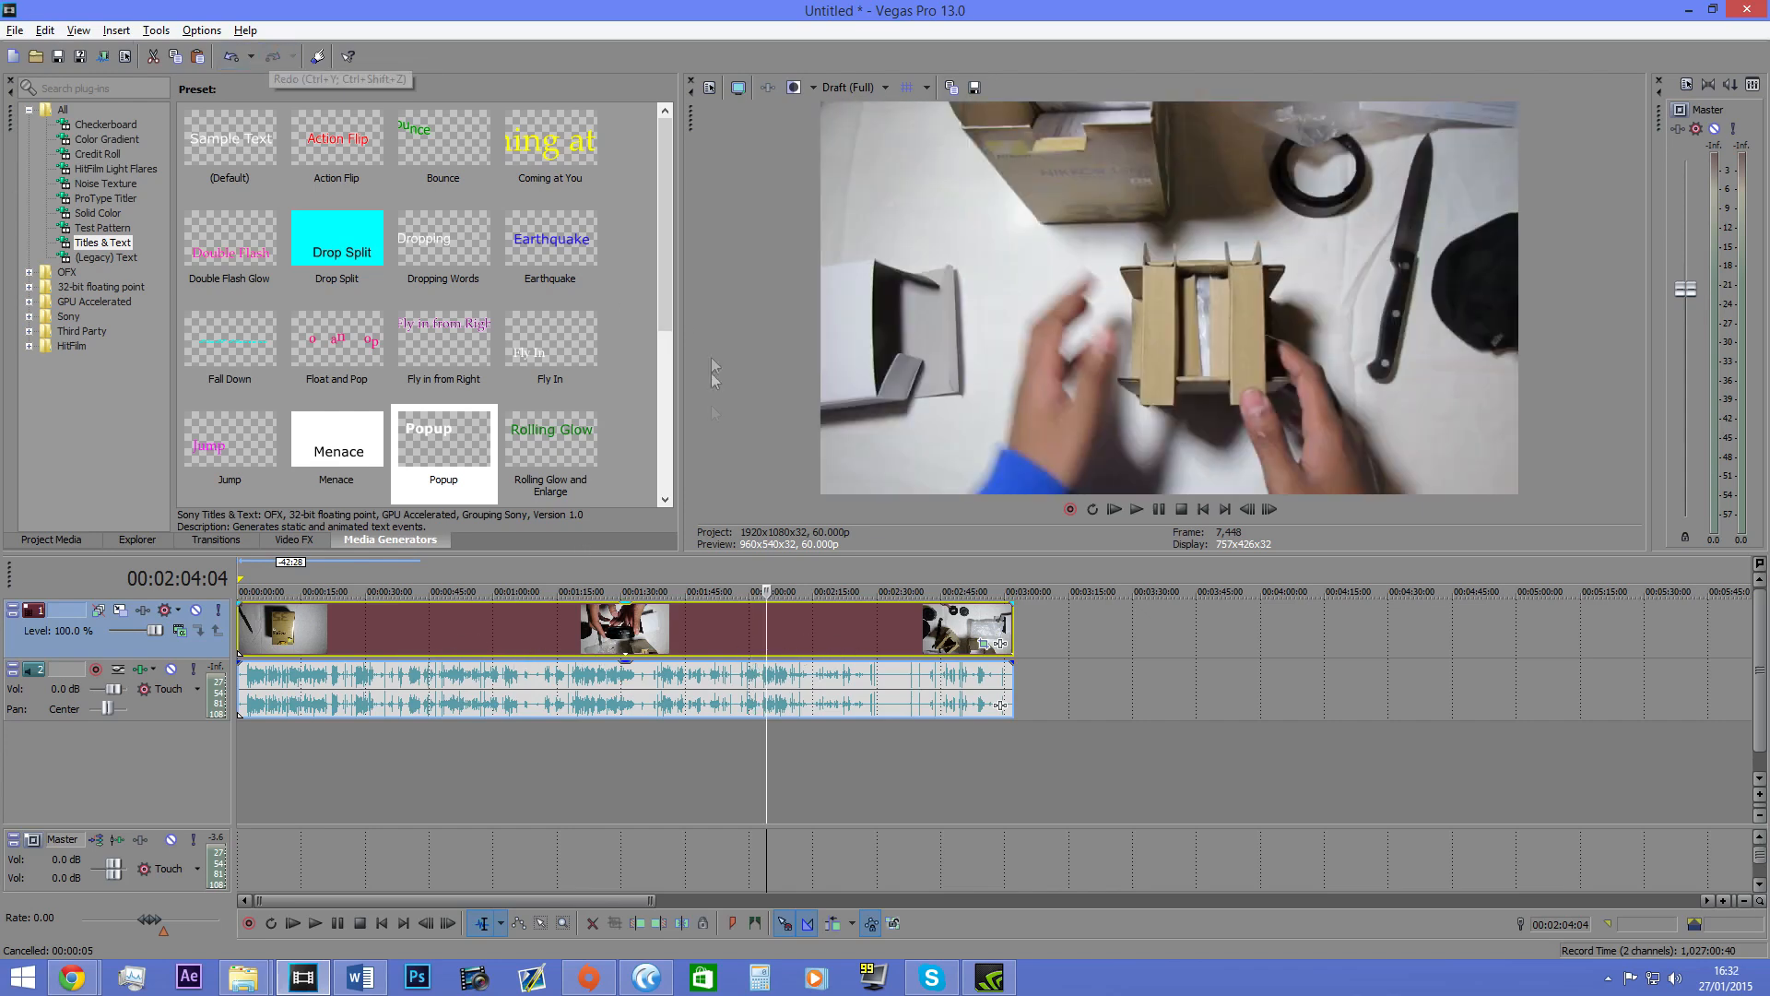
click(535, 631)
click(476, 635)
click(425, 644)
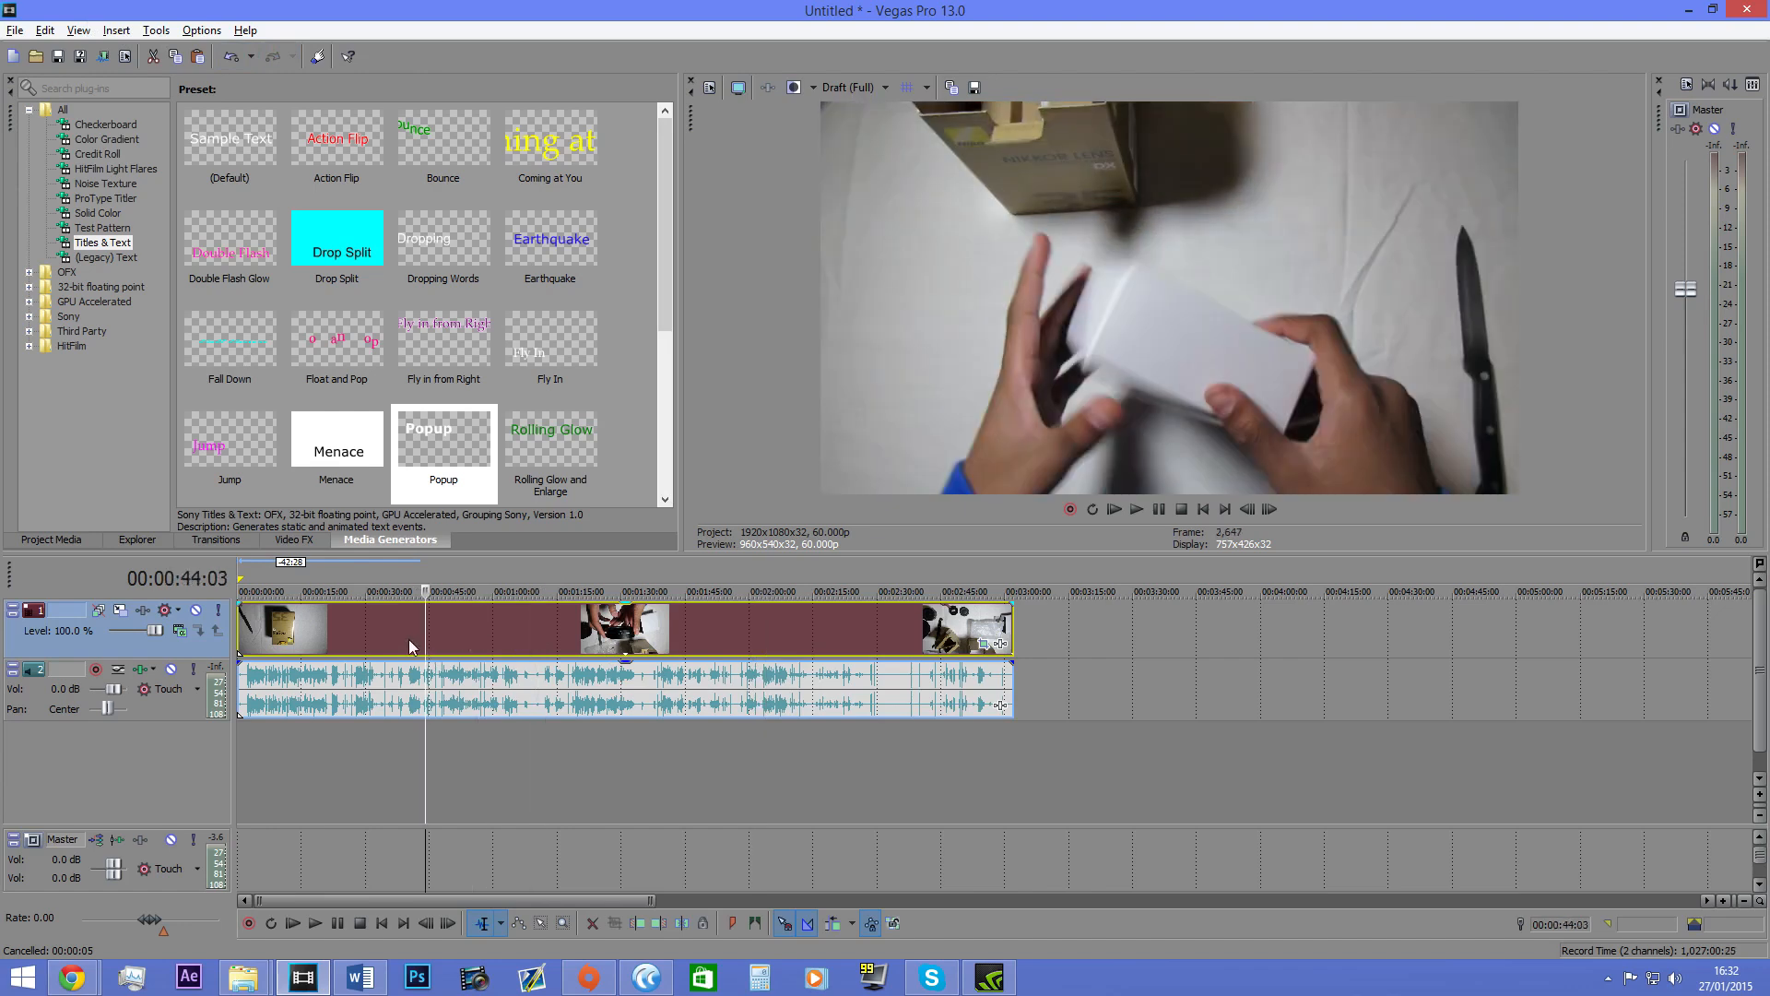
click(408, 640)
Step: Speed up video 003 by time-compressing it to about 45 seconds, and mute its audio track while playing it back
drag(1011, 625, 430, 627)
click(1136, 508)
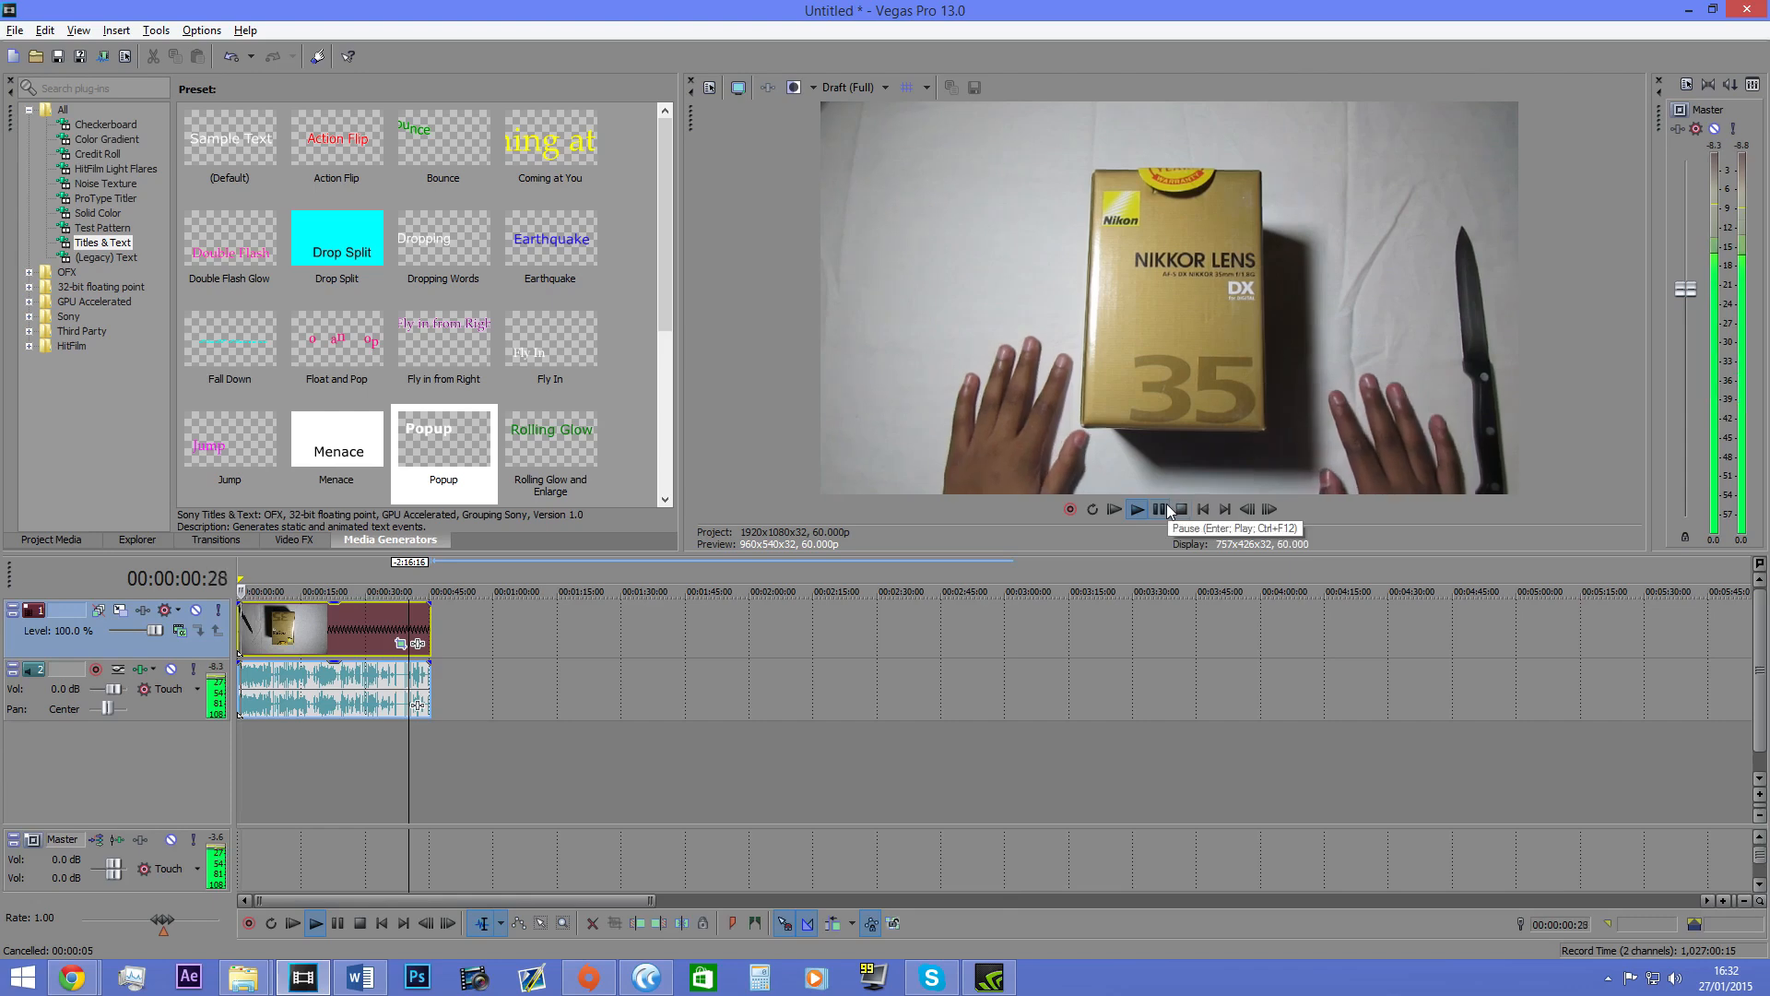
click(170, 670)
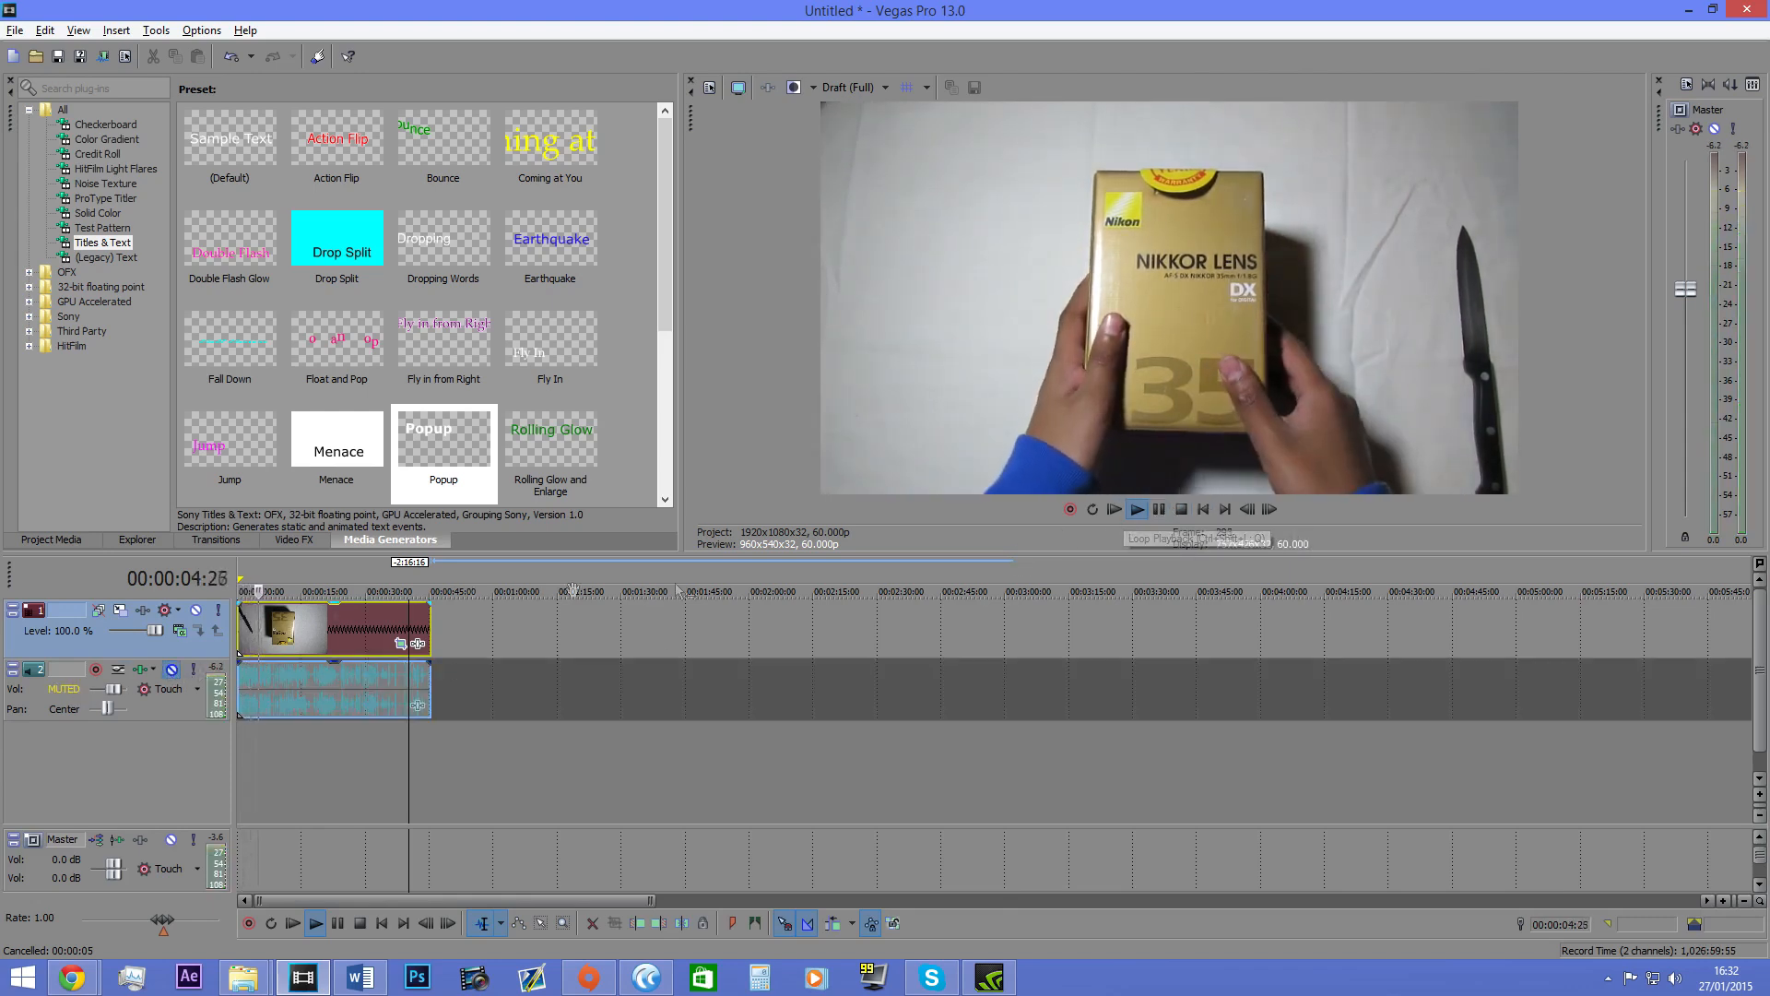
click(1159, 509)
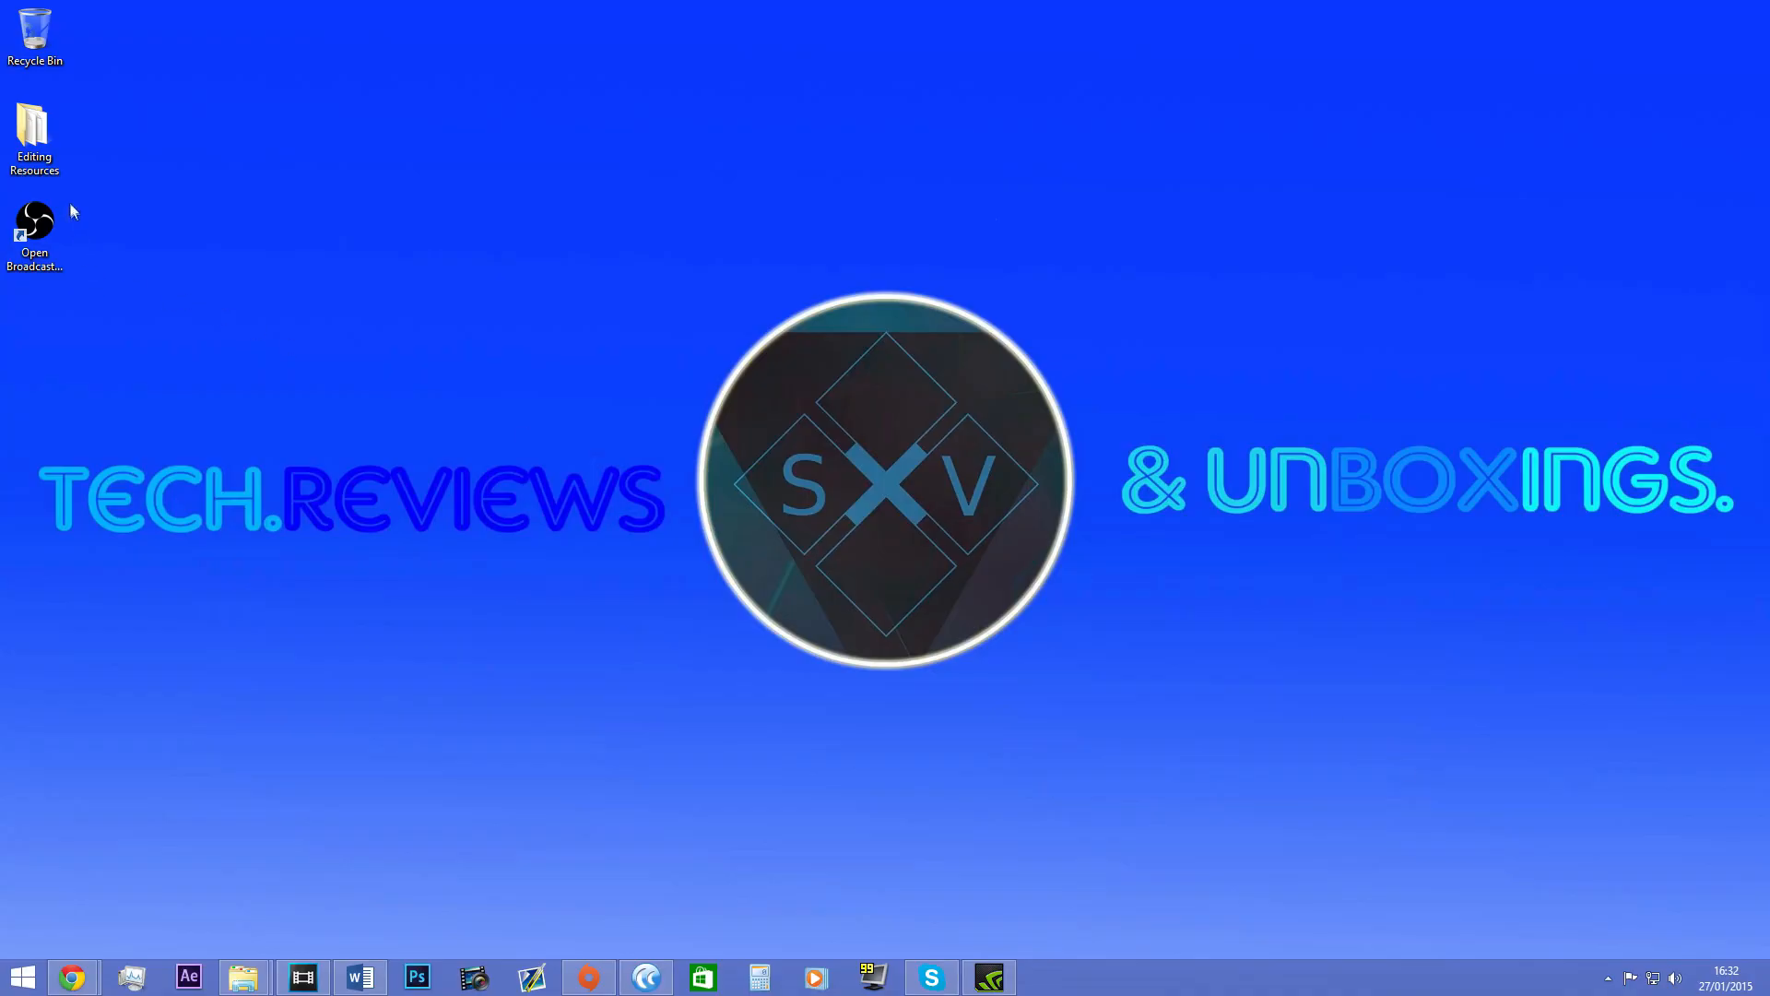
Step: Add the M4SONIC - Weapon MP3 from the Editing Resources Music folder as a new audio track, and enlarge the timeline area
double_click(33, 131)
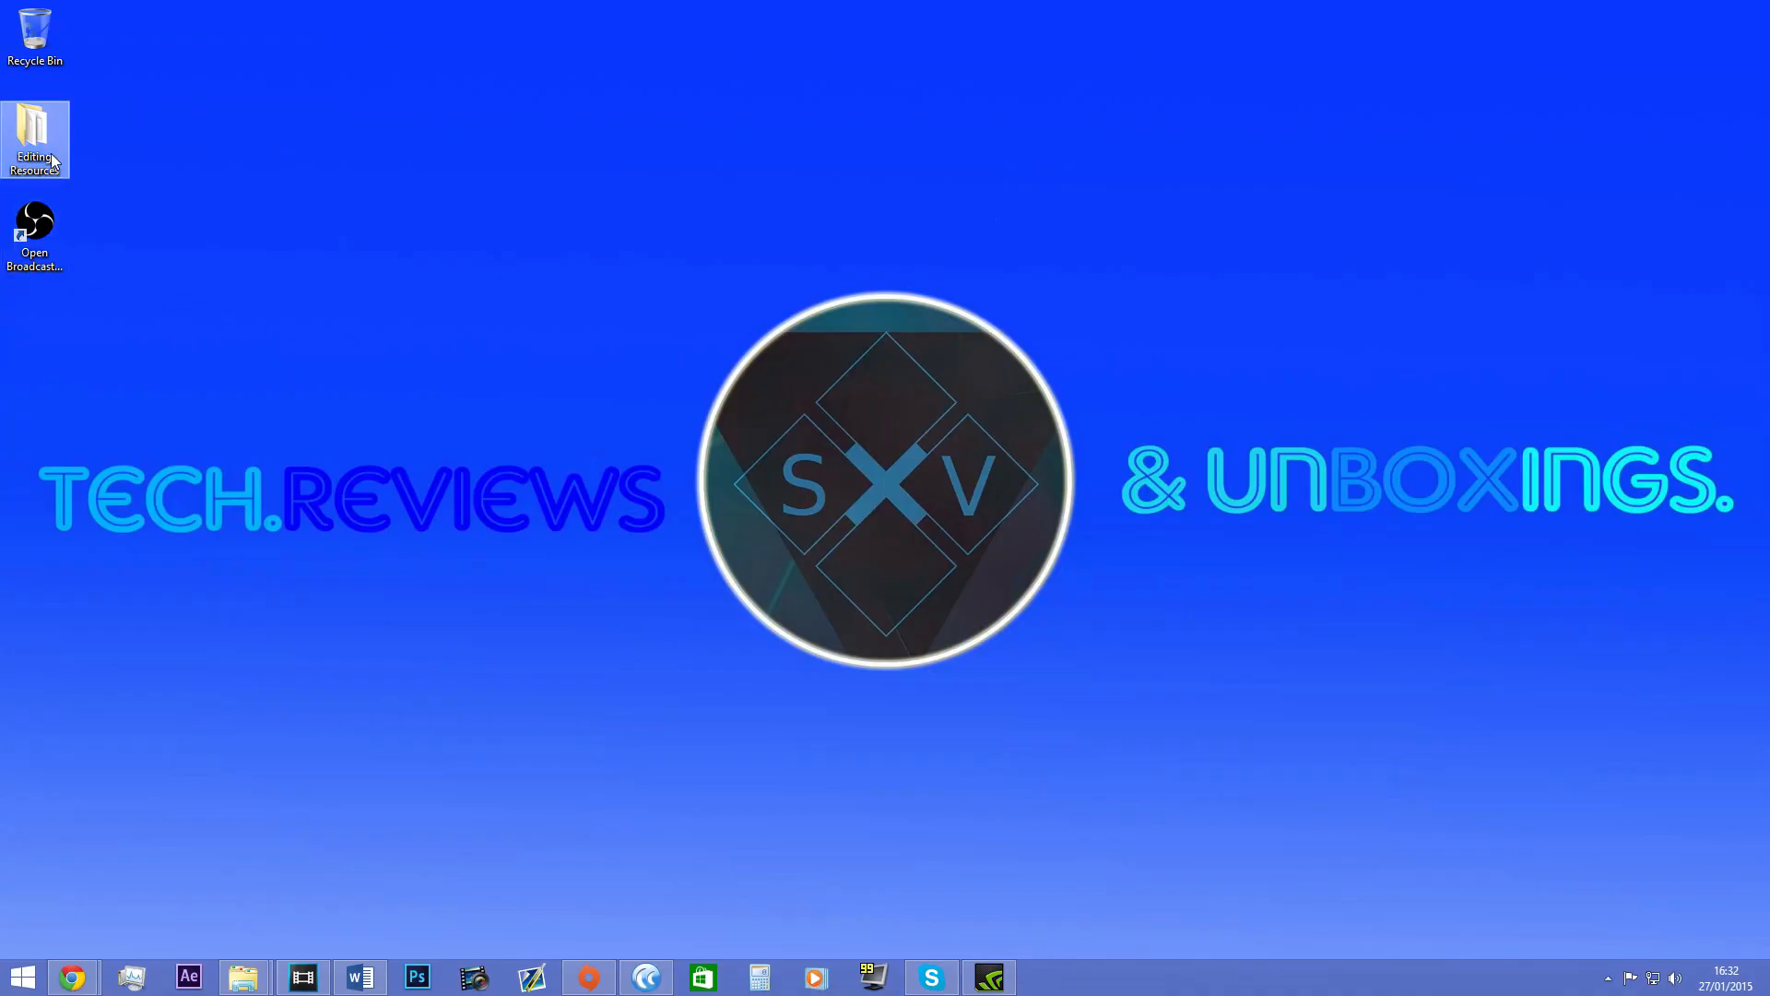
double_click(244, 185)
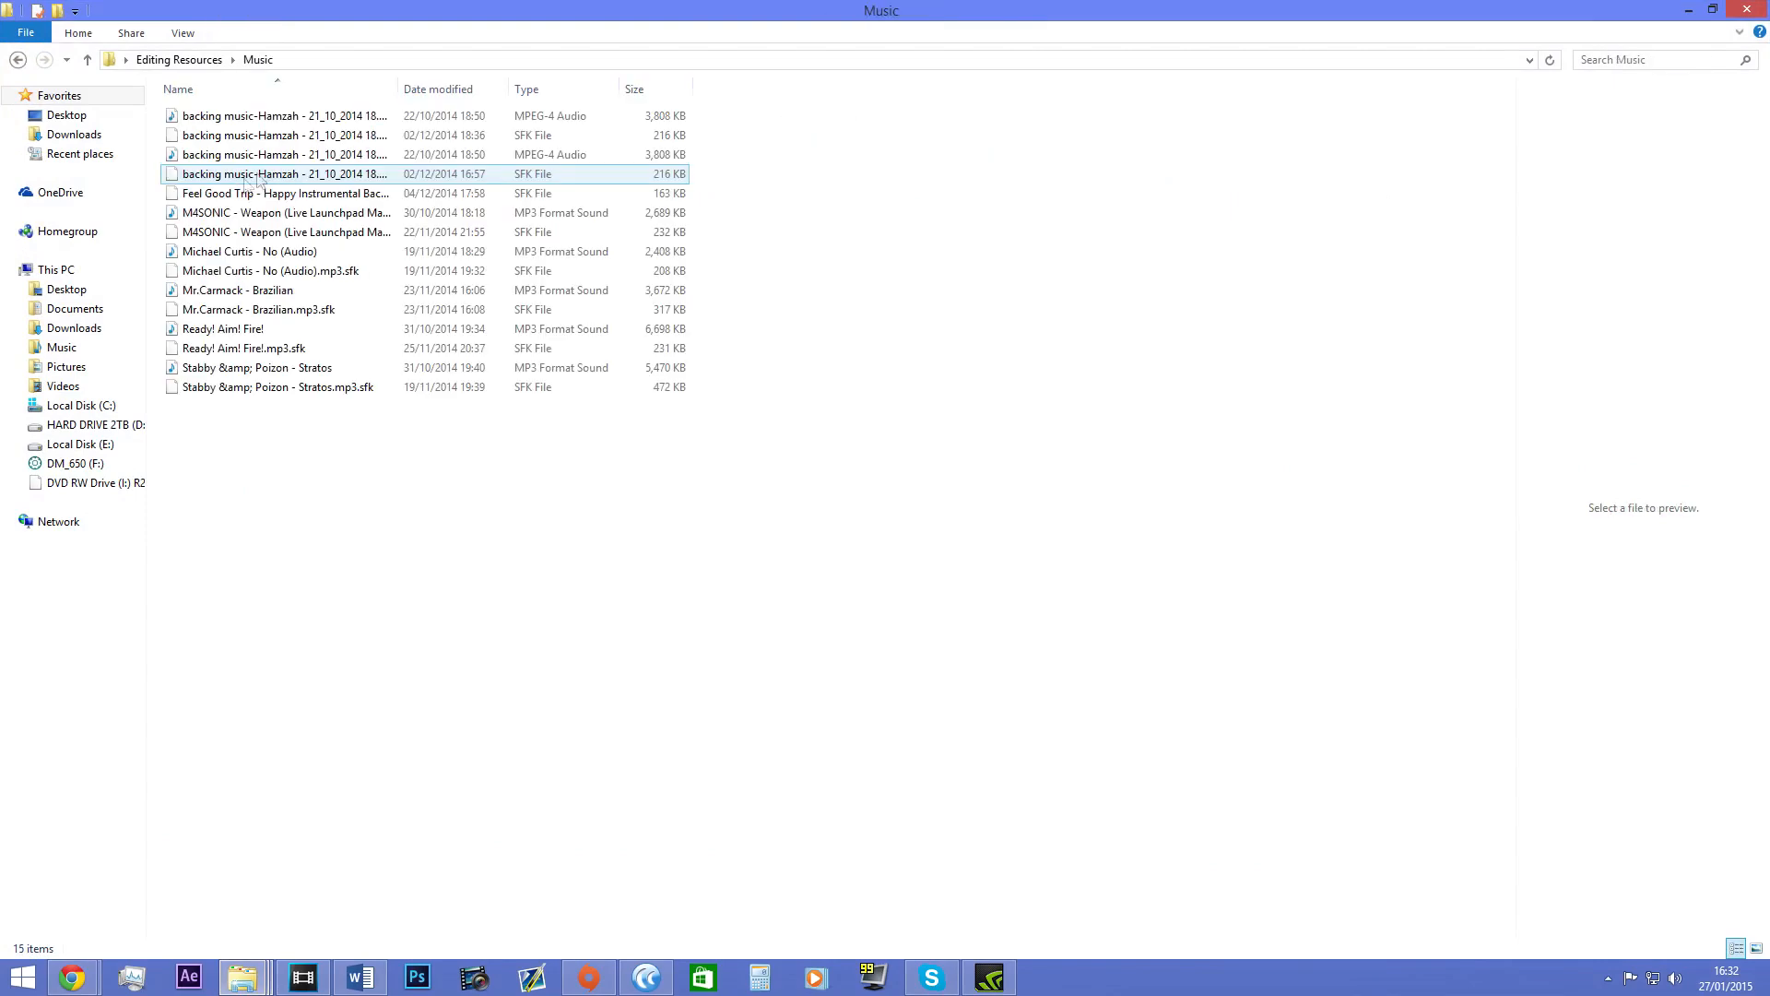
click(285, 216)
drag(287, 217, 263, 752)
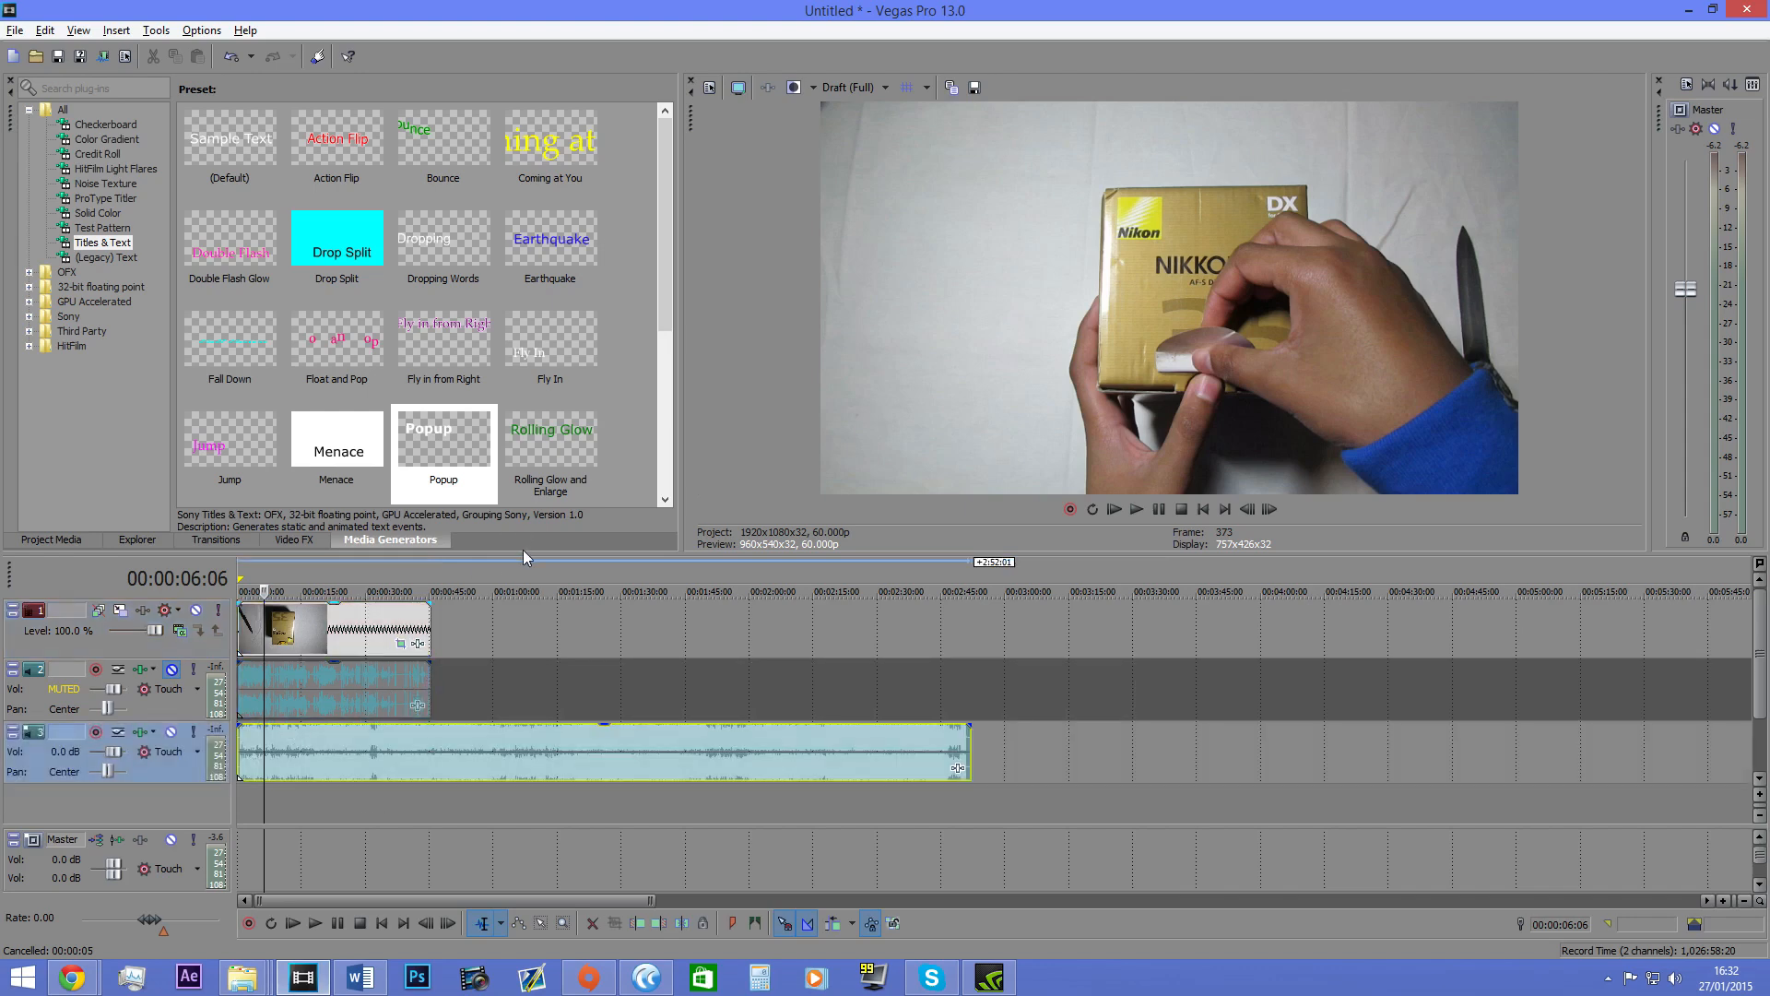
drag(525, 551, 525, 433)
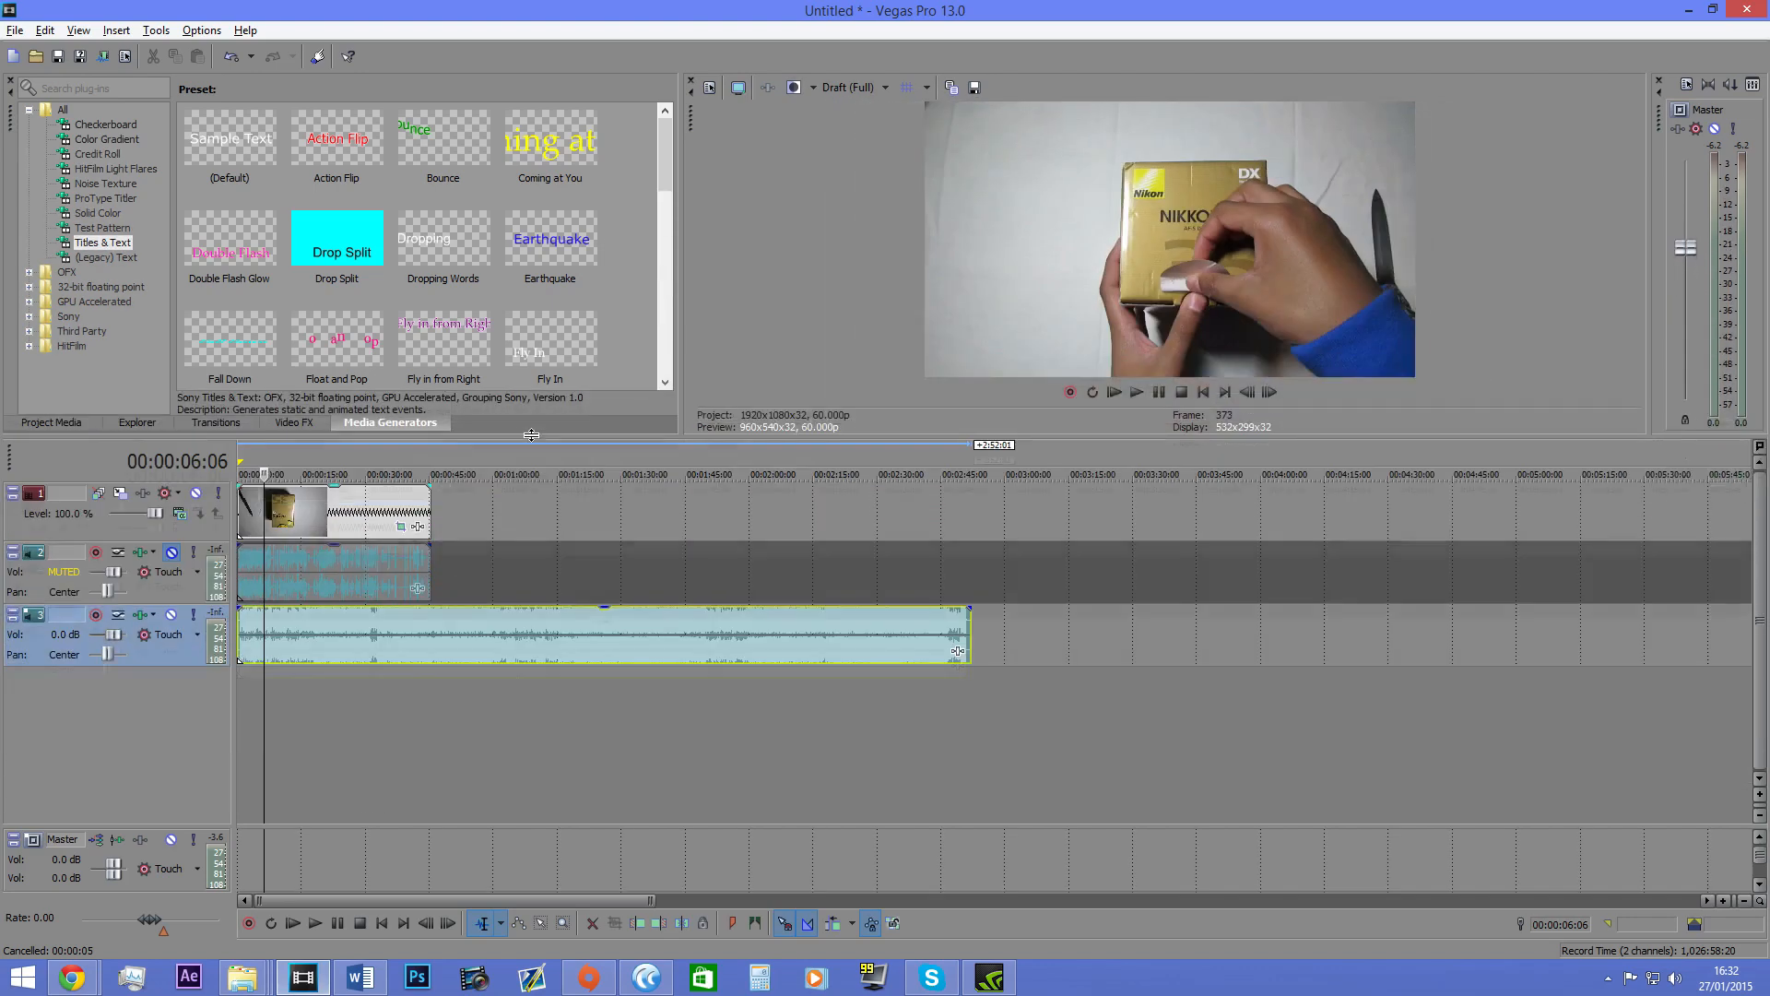
Step: Unmute the clip's audio track, time-stretch video 003 to about 2 minutes, and play it briefly with the music
click(171, 552)
drag(426, 560, 749, 562)
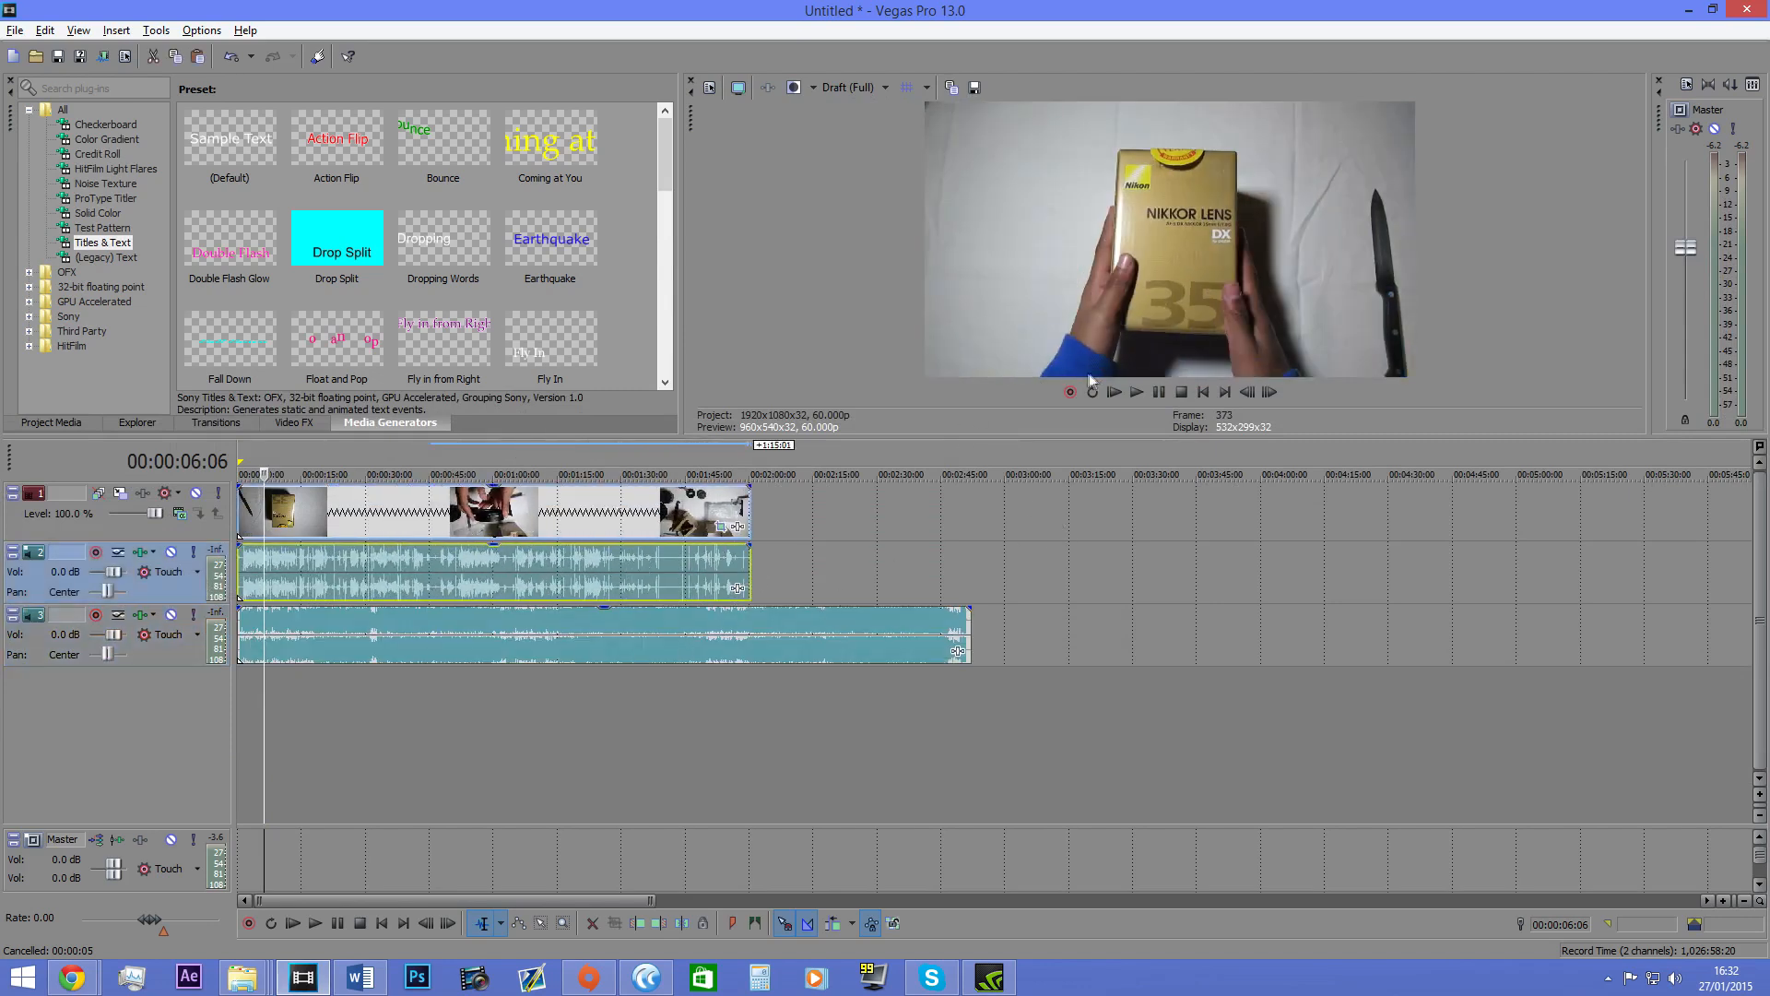
click(1136, 392)
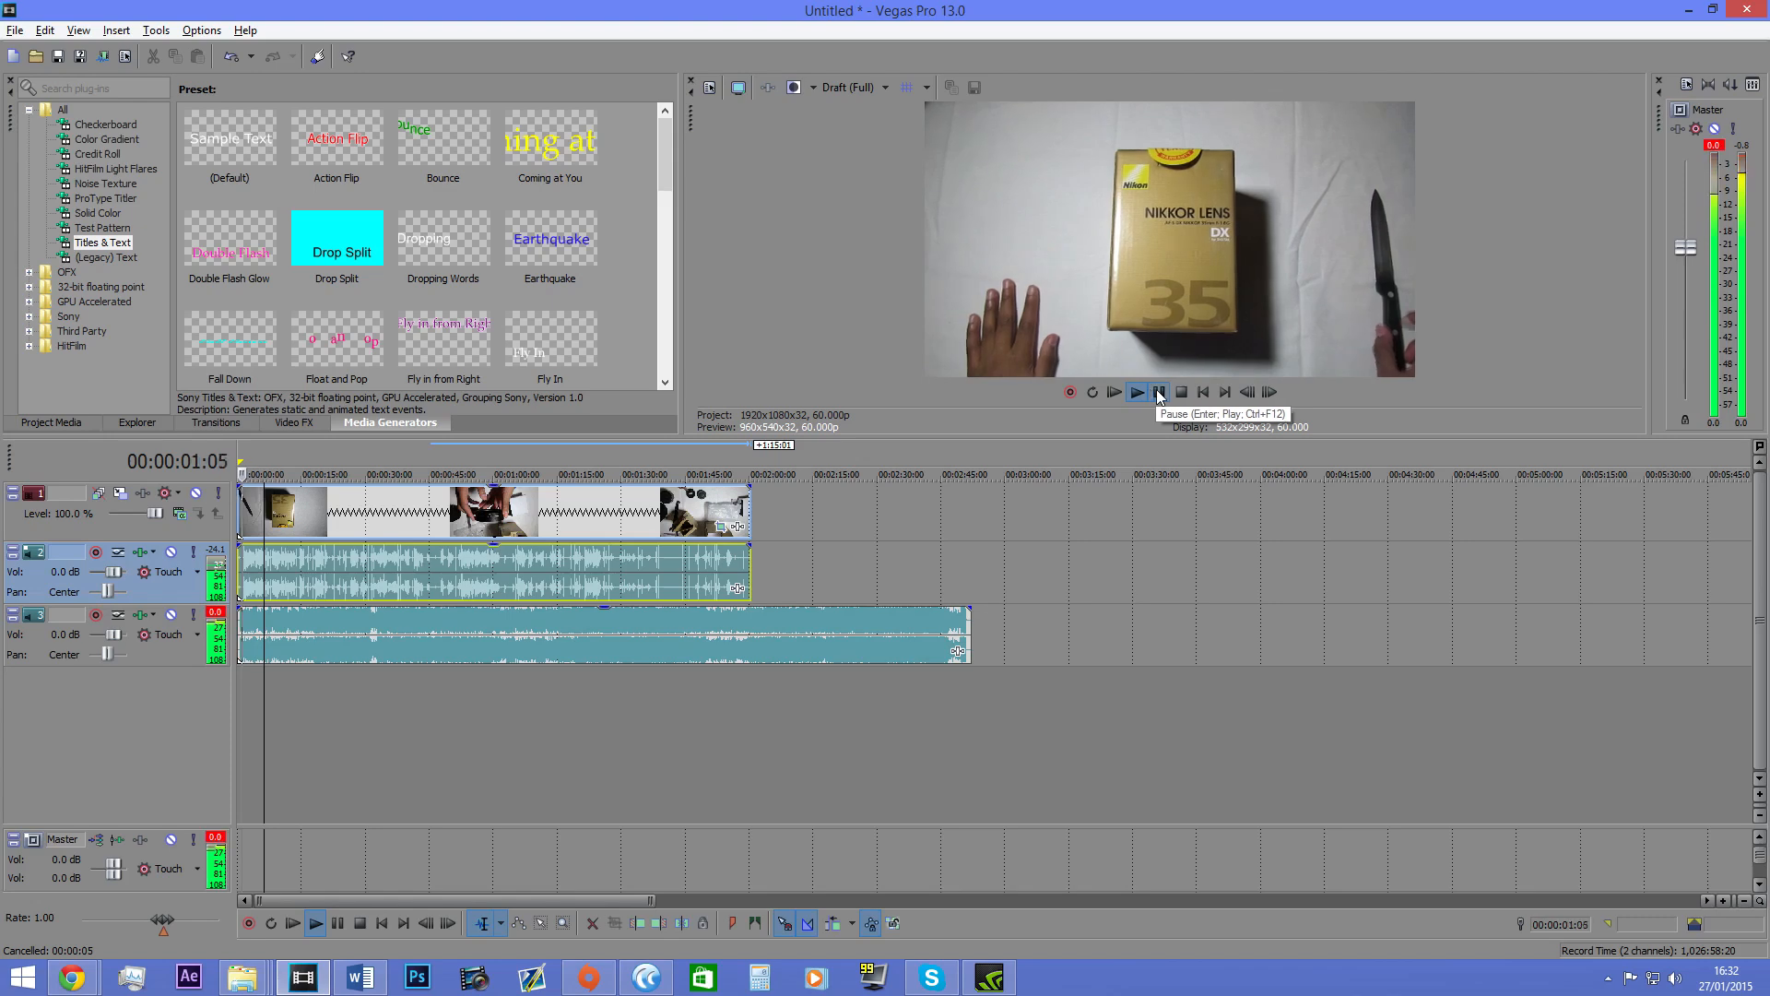
click(1159, 392)
Step: Lower the music track's volume to -28.6 dB and play the mix briefly
scroll(470, 739, up, 3)
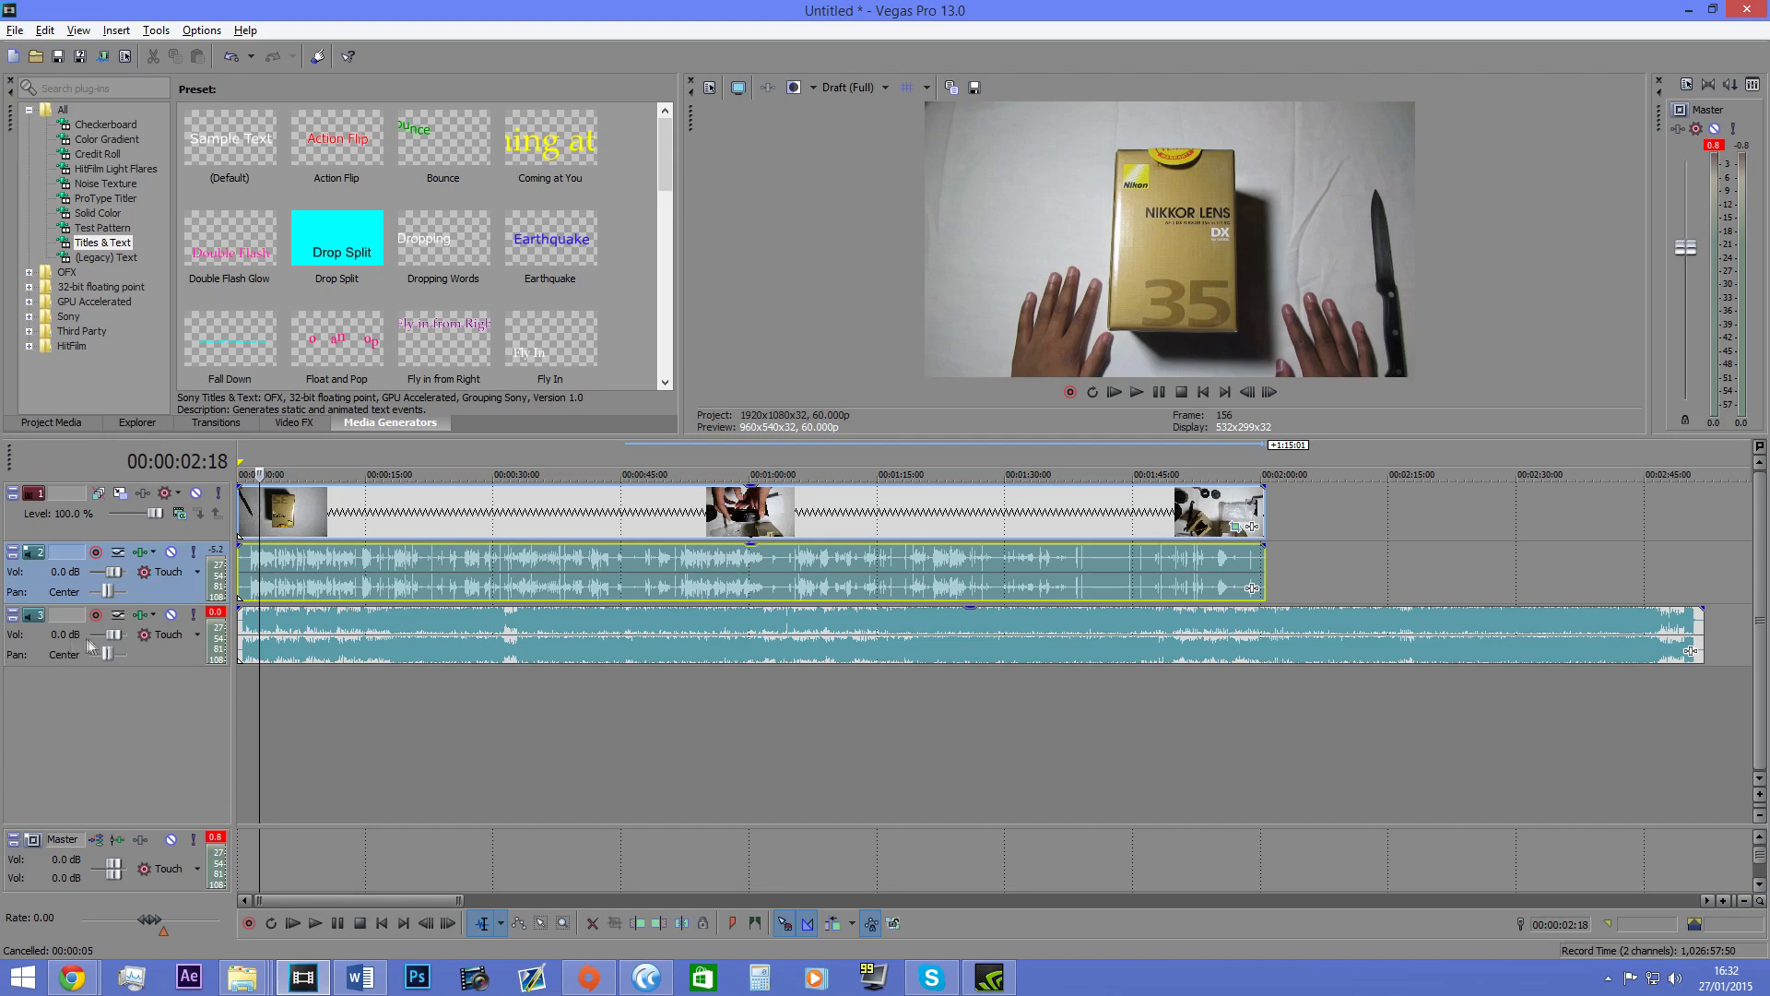
drag(112, 635, 107, 634)
click(1137, 392)
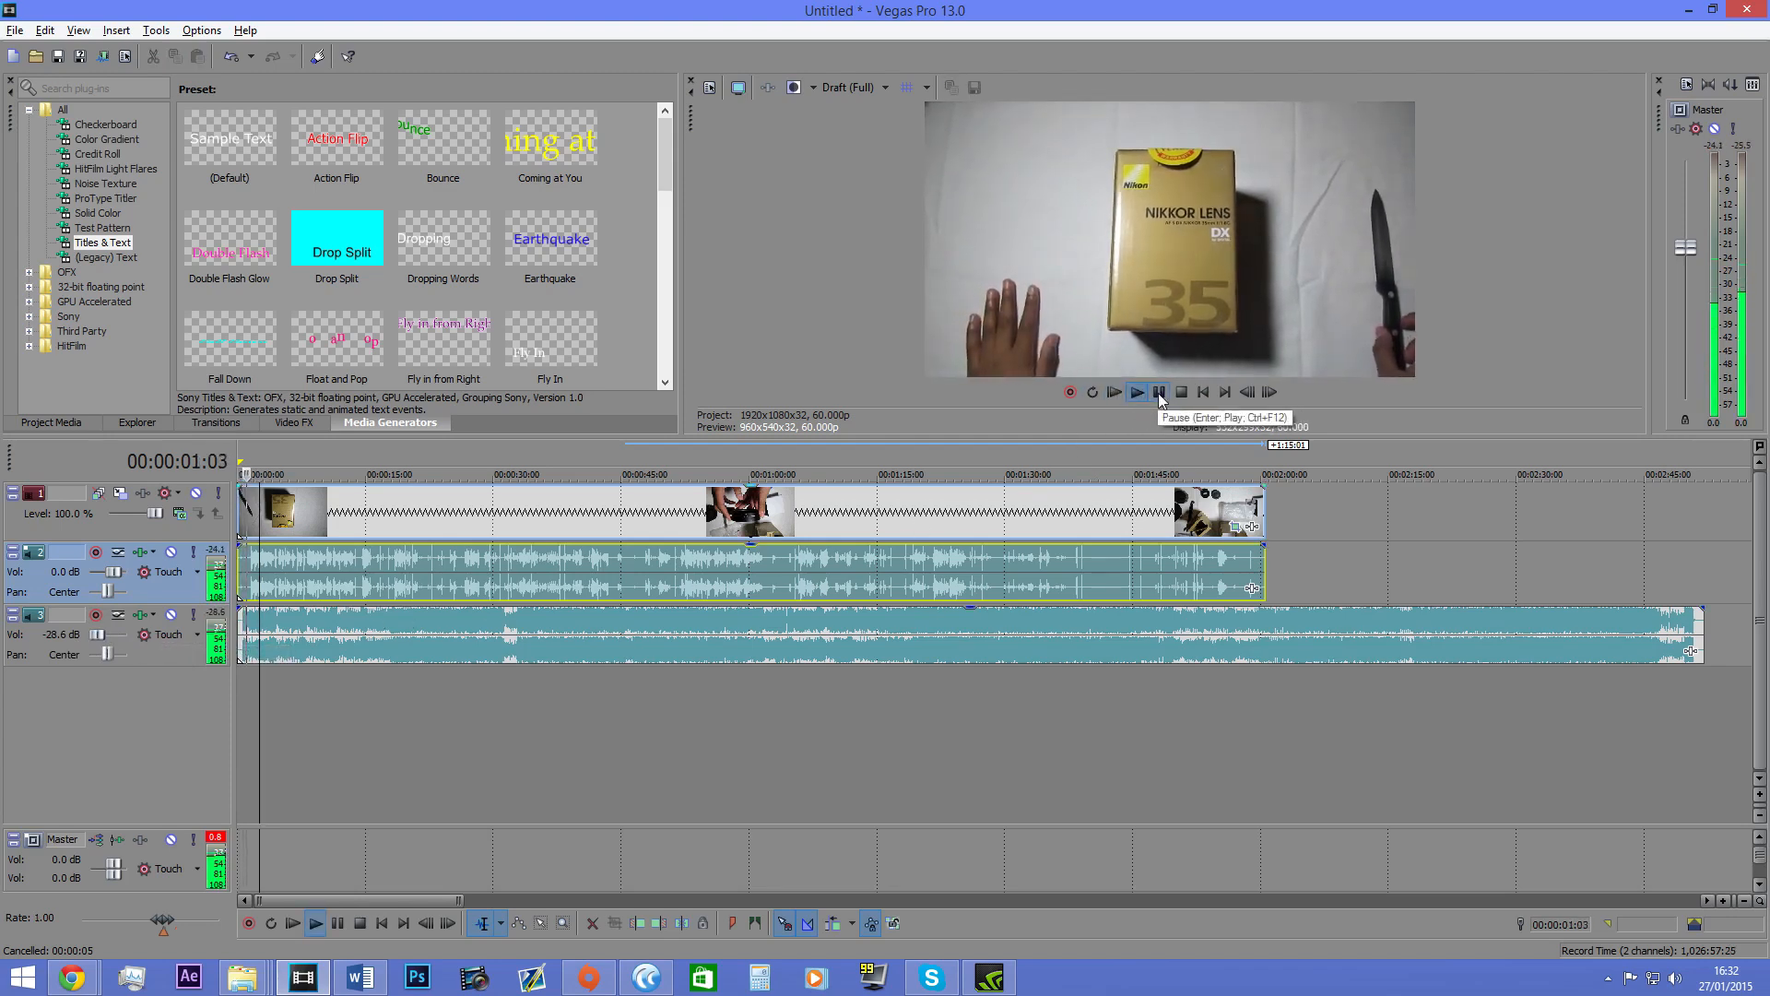
click(1159, 392)
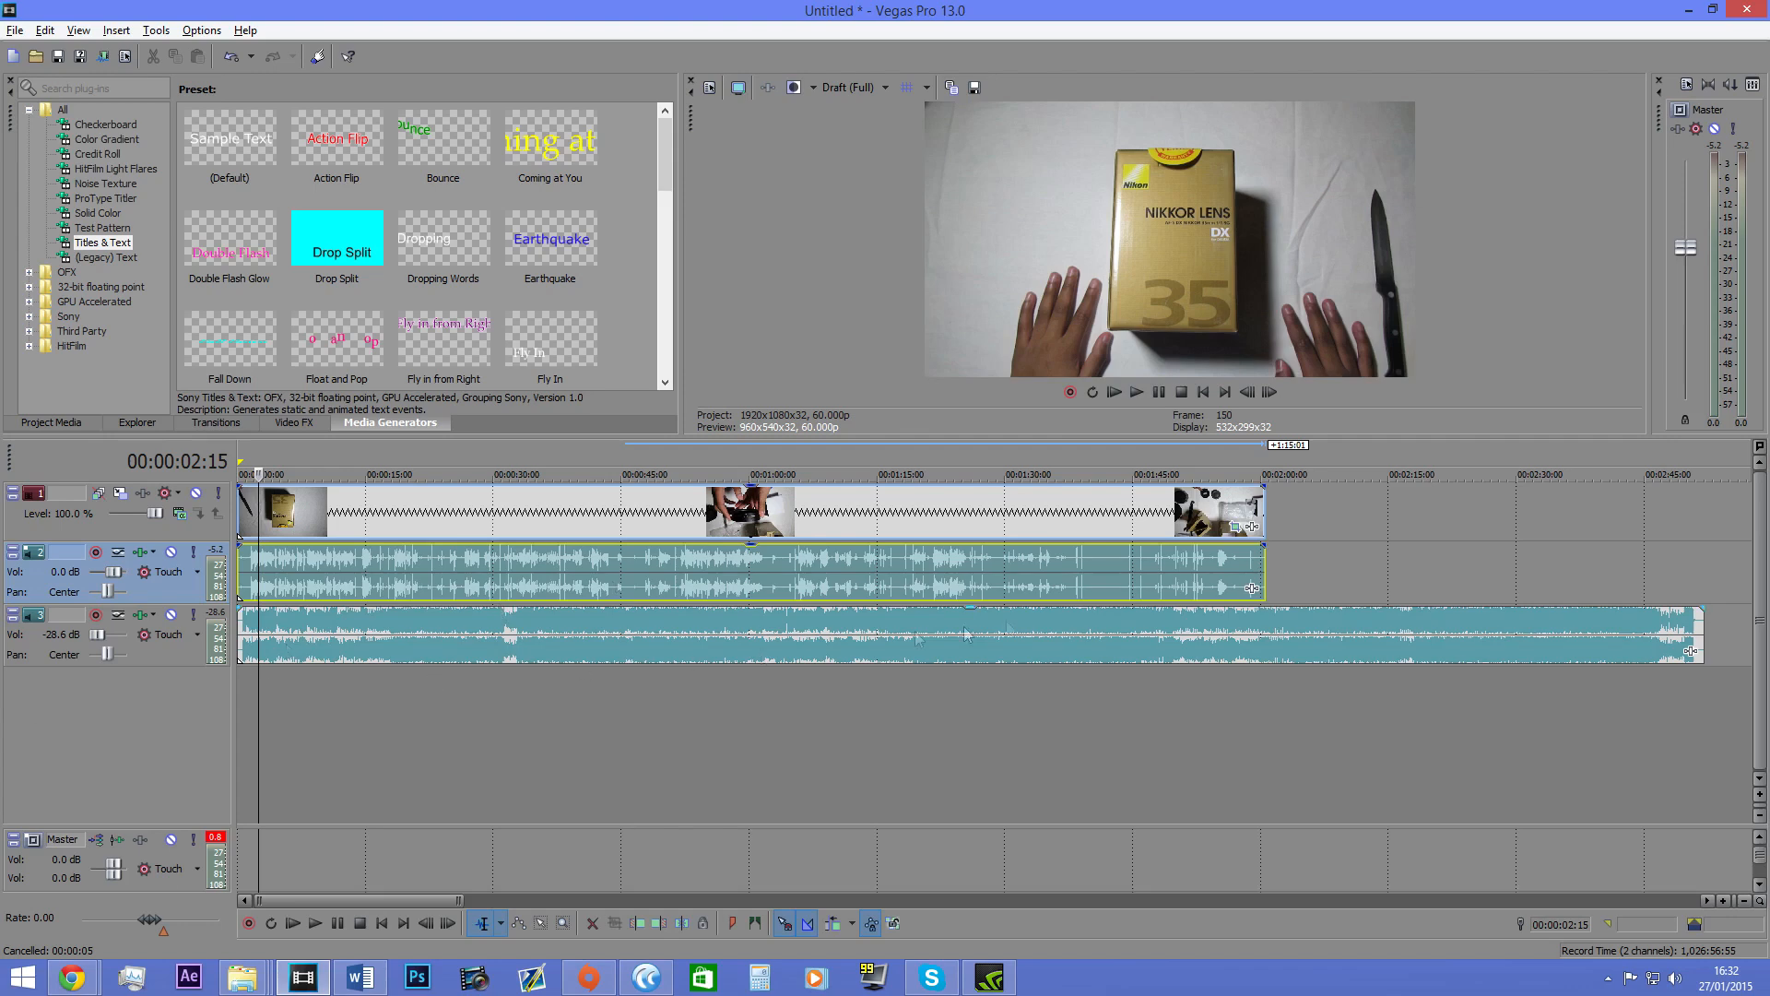
Step: Time-stretch video 003 to about 2 minutes 15 seconds, set the music track's volume to -39.4 dB, and play the mix
drag(1264, 561, 1396, 560)
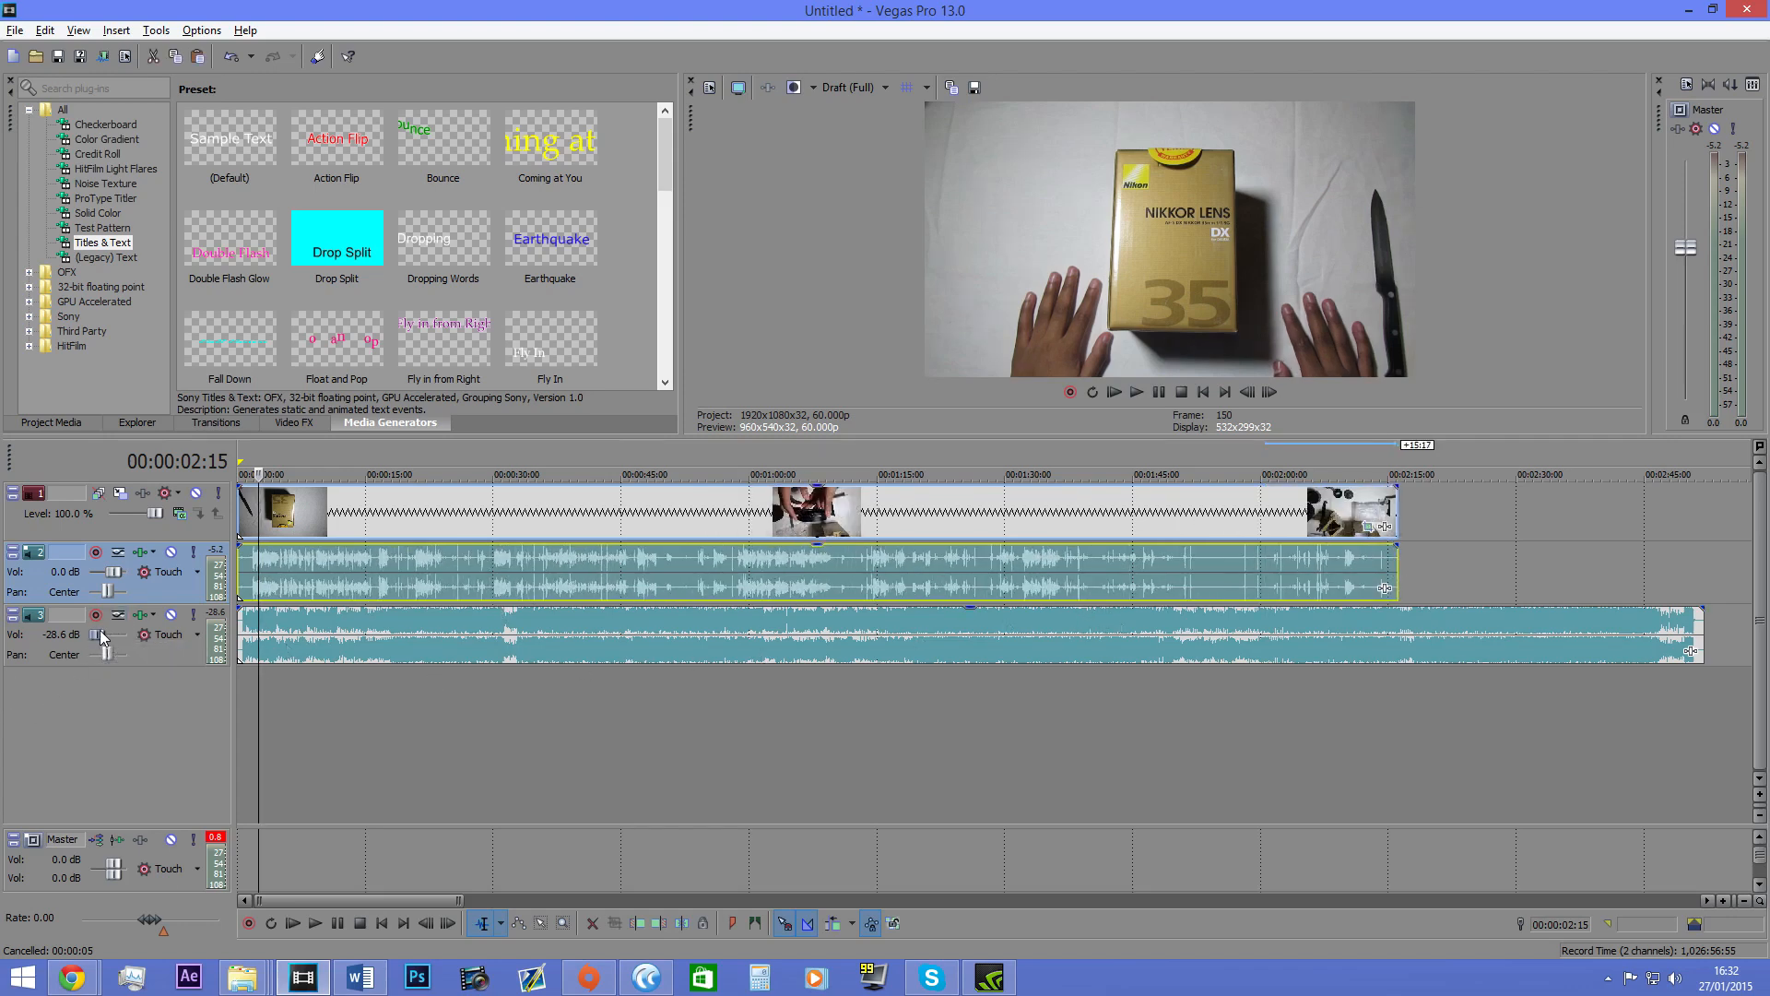
drag(99, 631, 96, 631)
click(376, 647)
key(space)
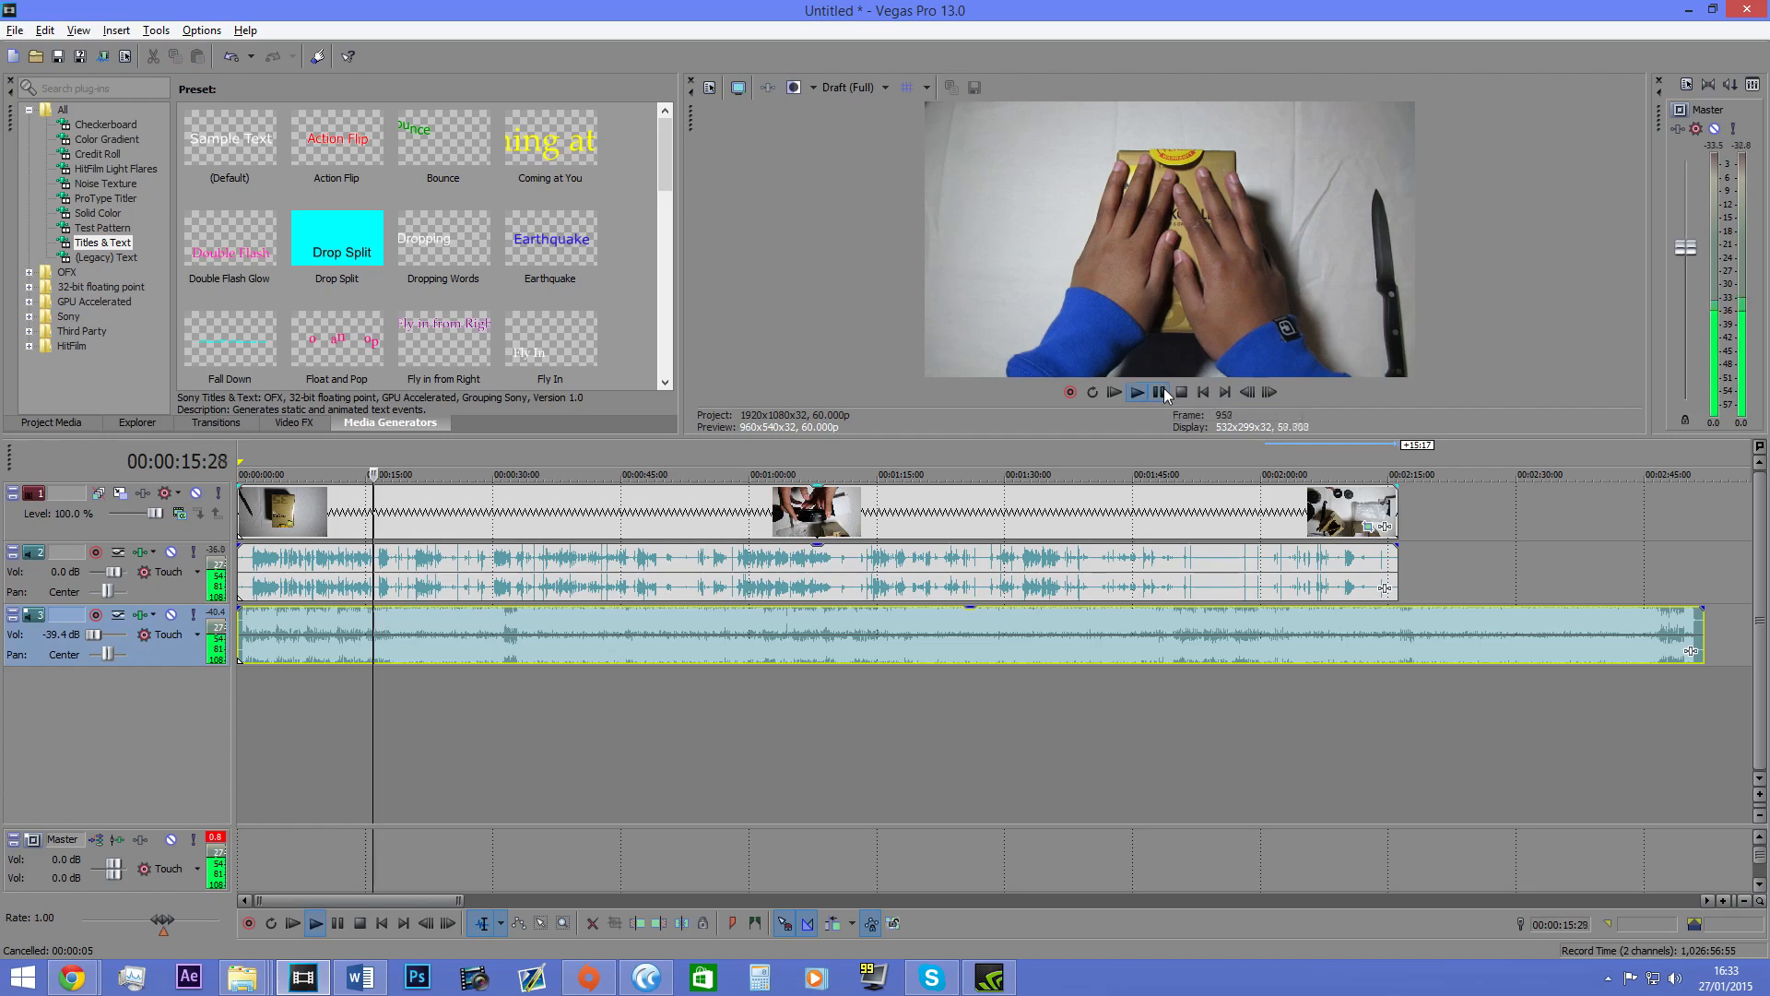
Step: Raise the music track's volume to -31.4 dB during playback, and pause
scroll(580, 708, up, 1)
drag(93, 635, 96, 634)
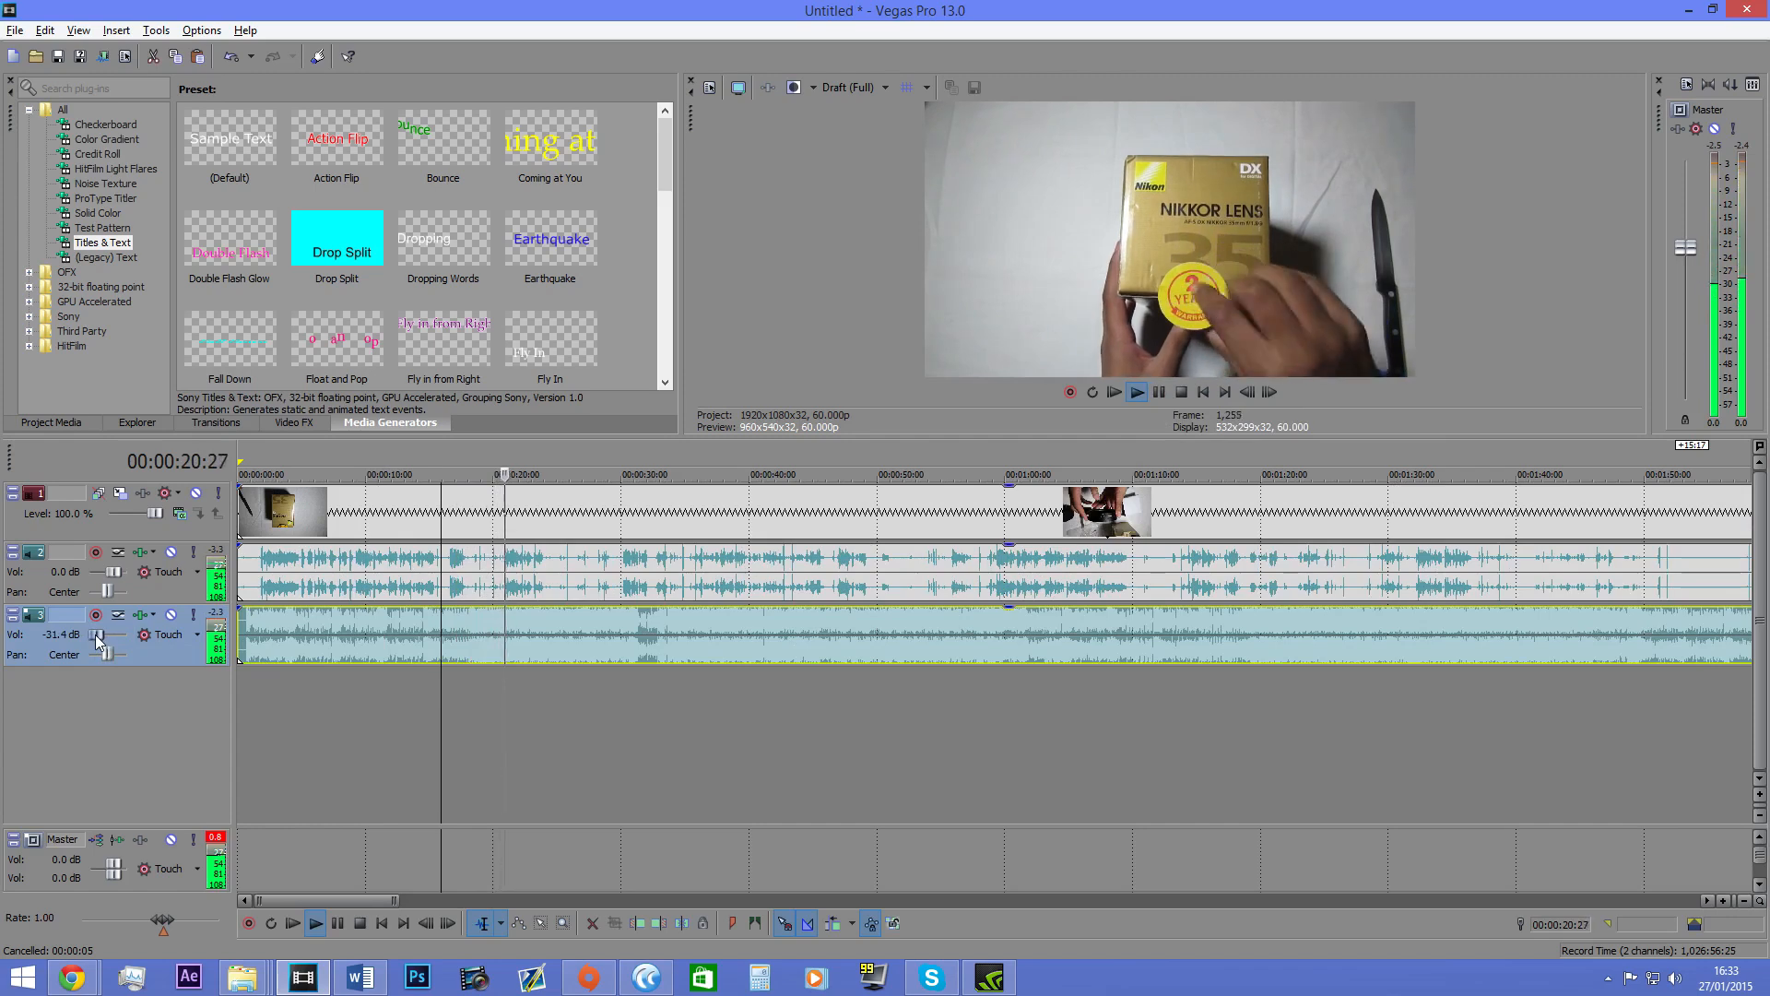
click(1159, 392)
Step: Delete all clips from the timeline and return the cursor to the start
scroll(650, 677, down, 6)
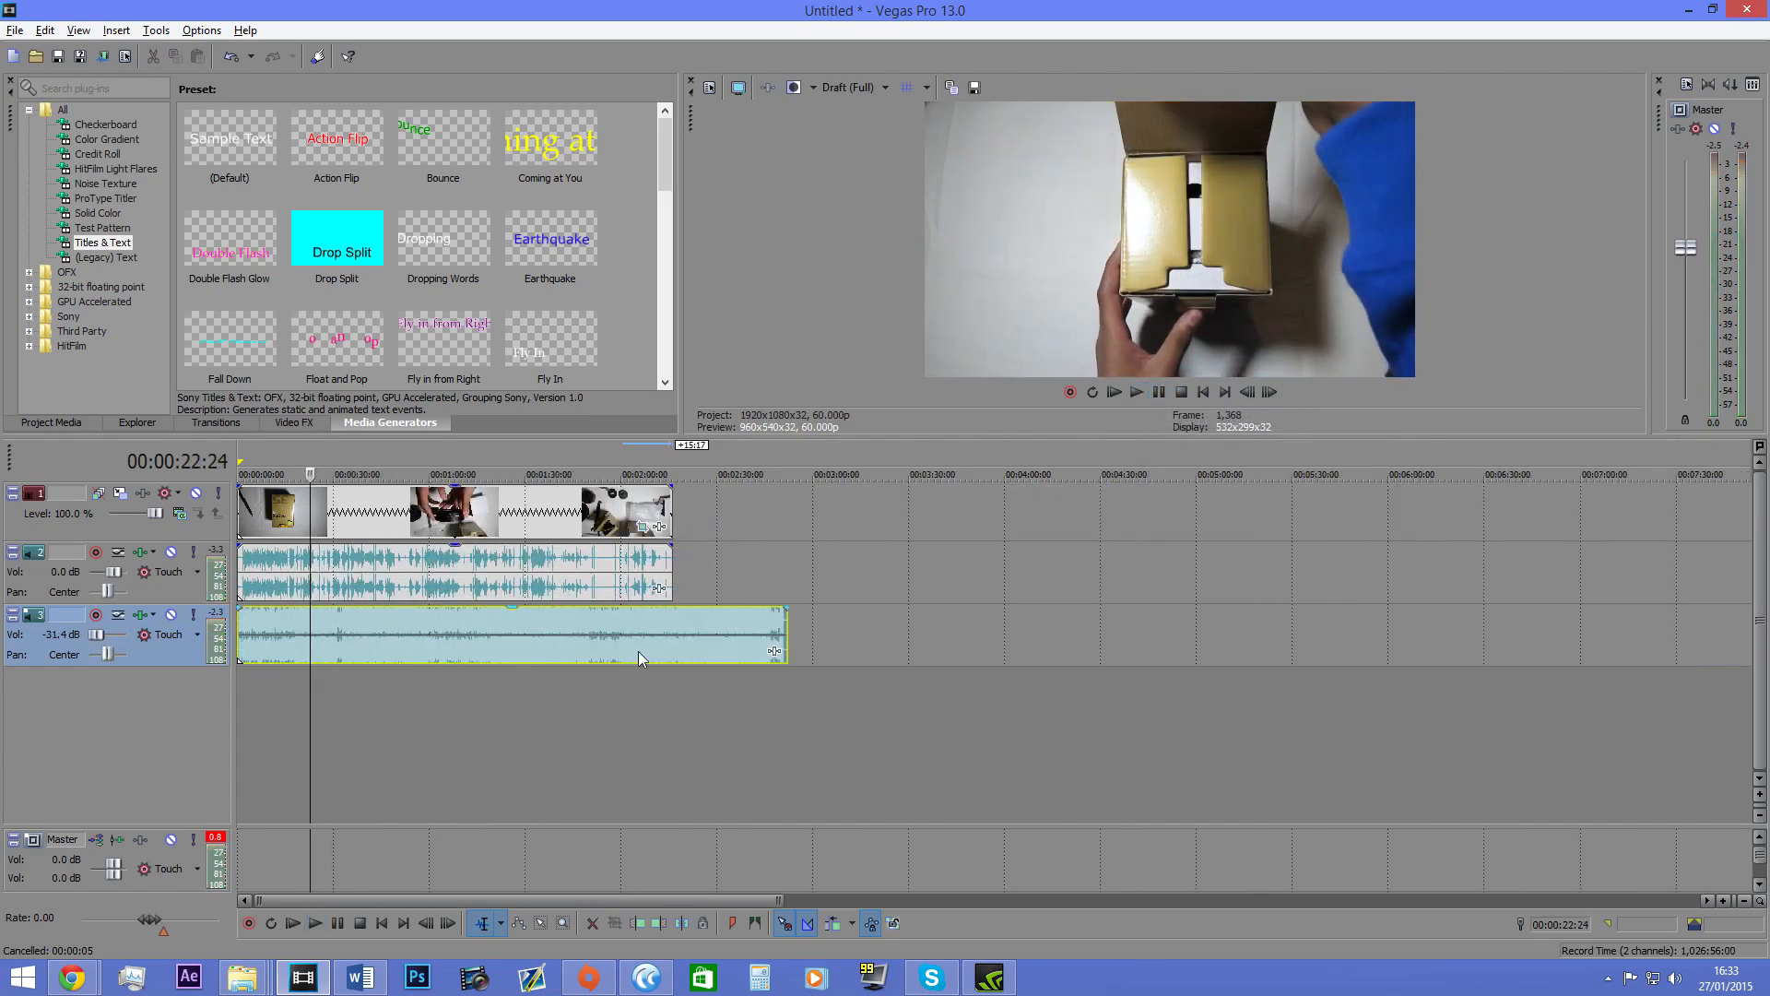
click(488, 536)
key(ctrl+a)
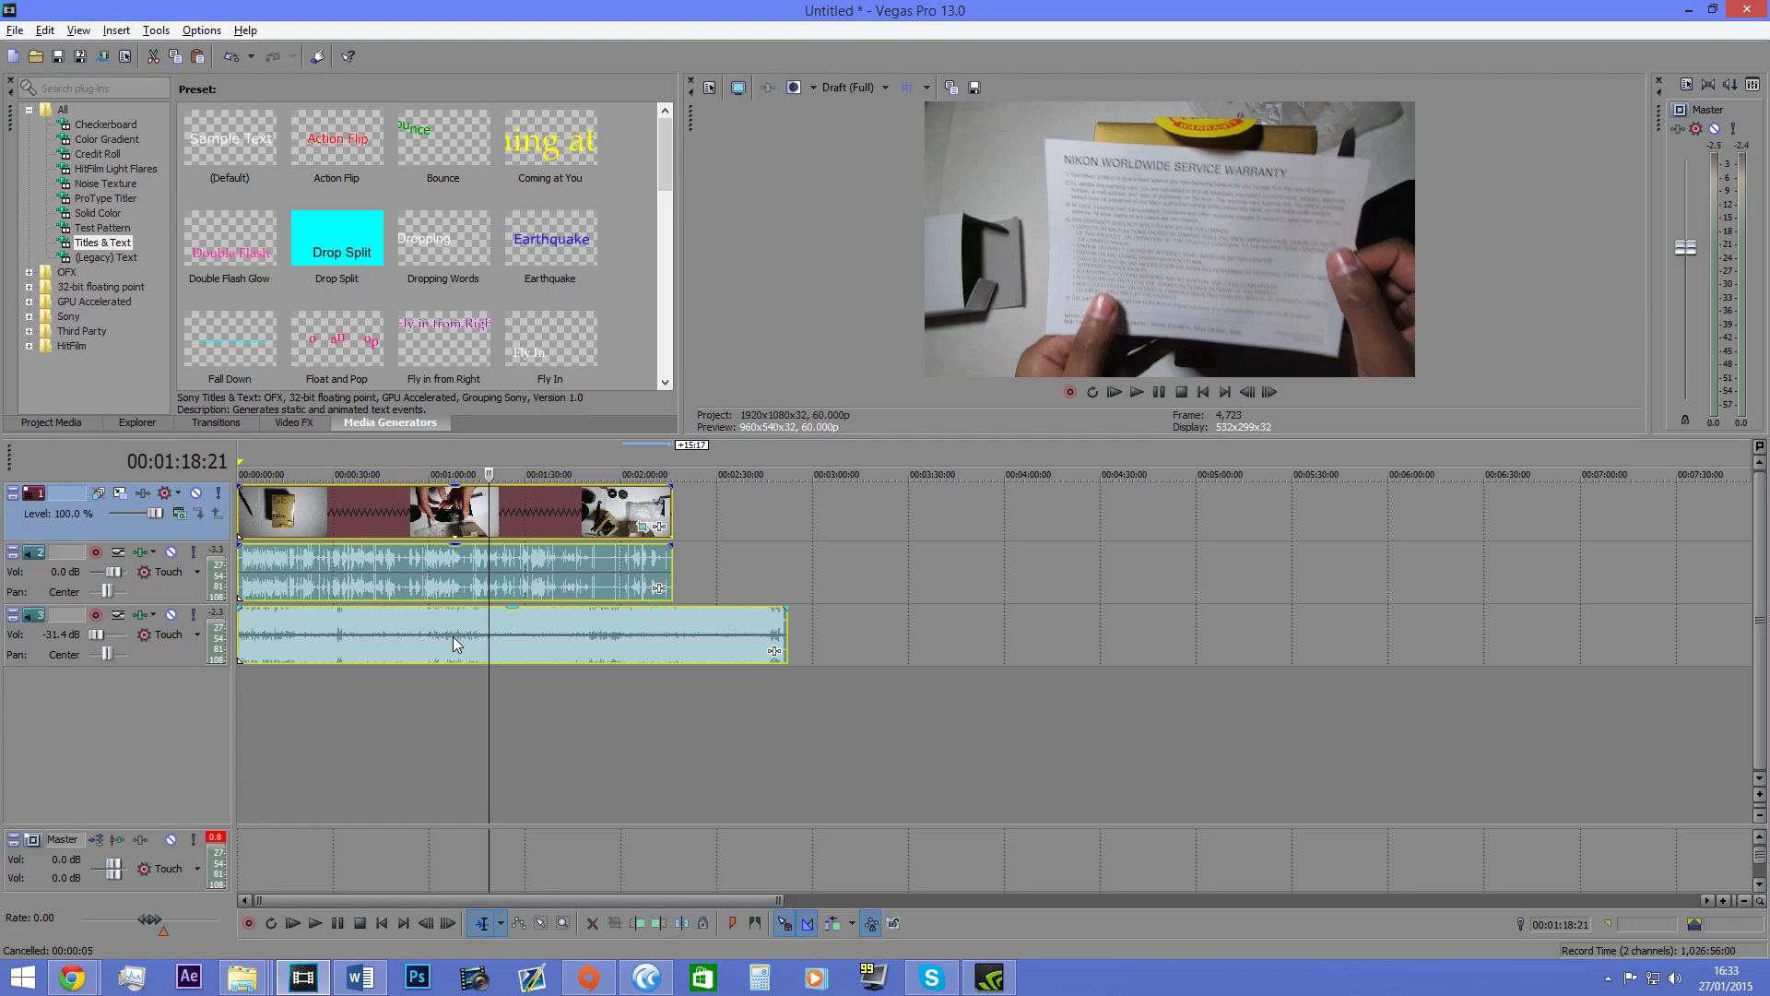
key(Delete)
scroll(399, 668, down, 3)
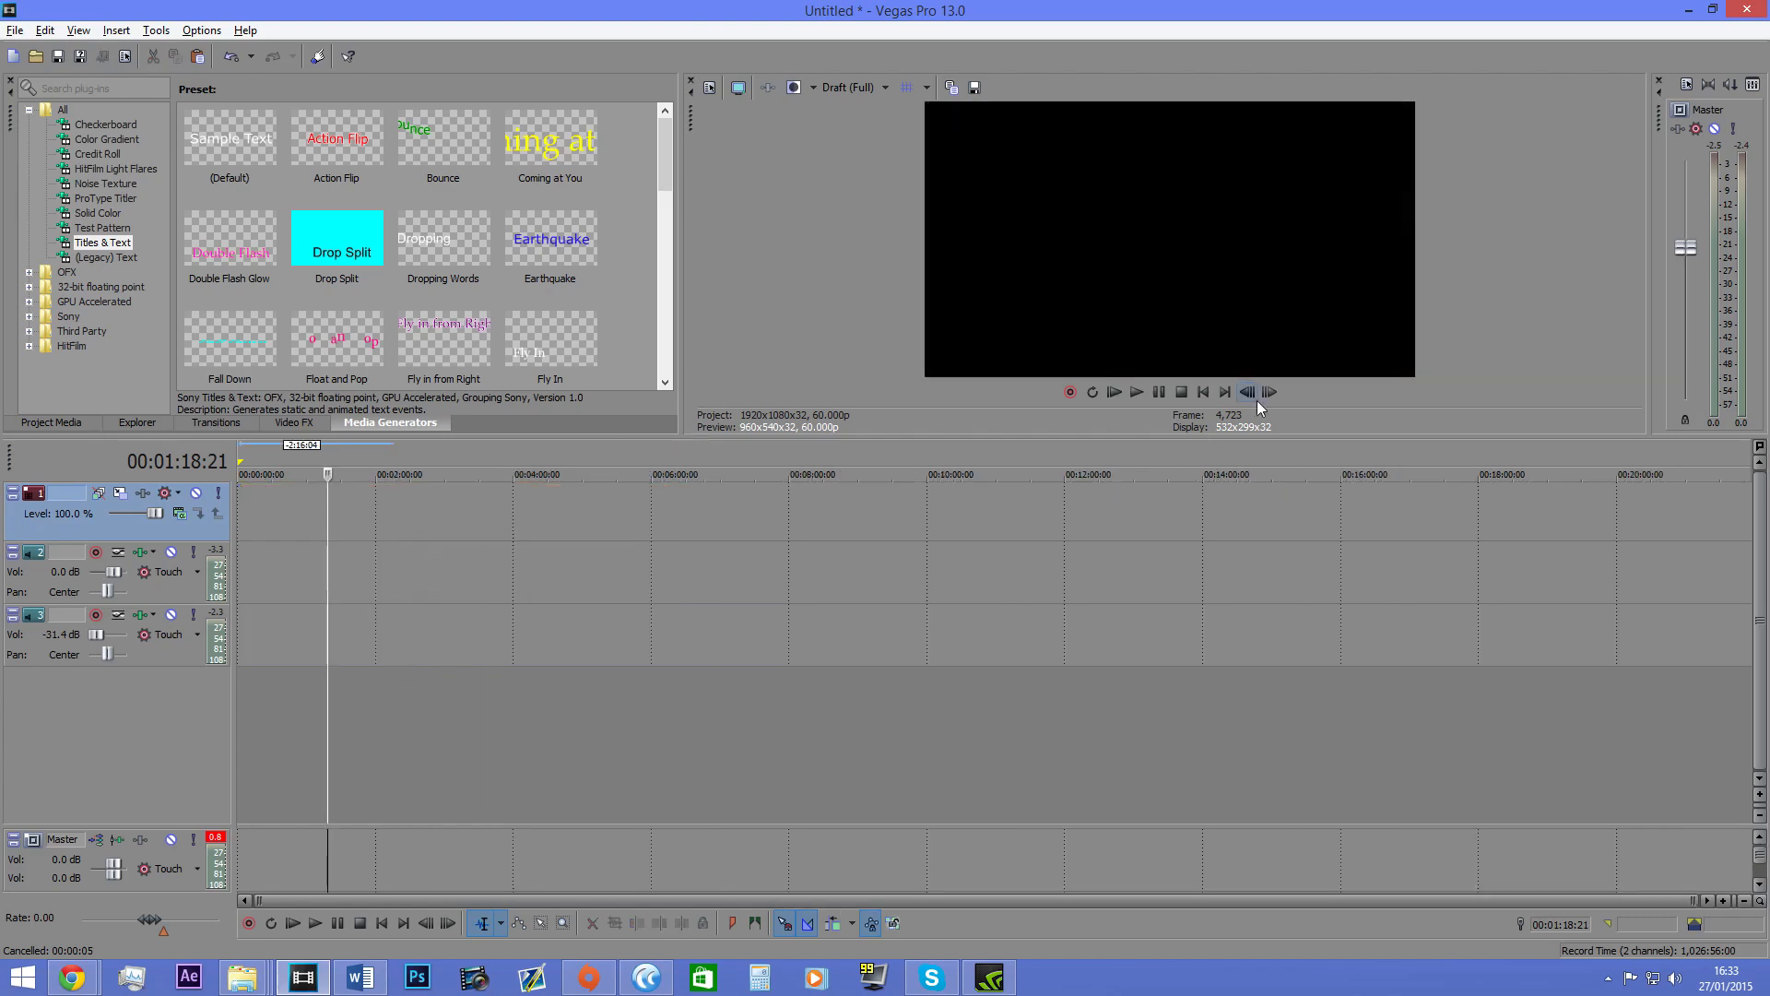
click(1204, 391)
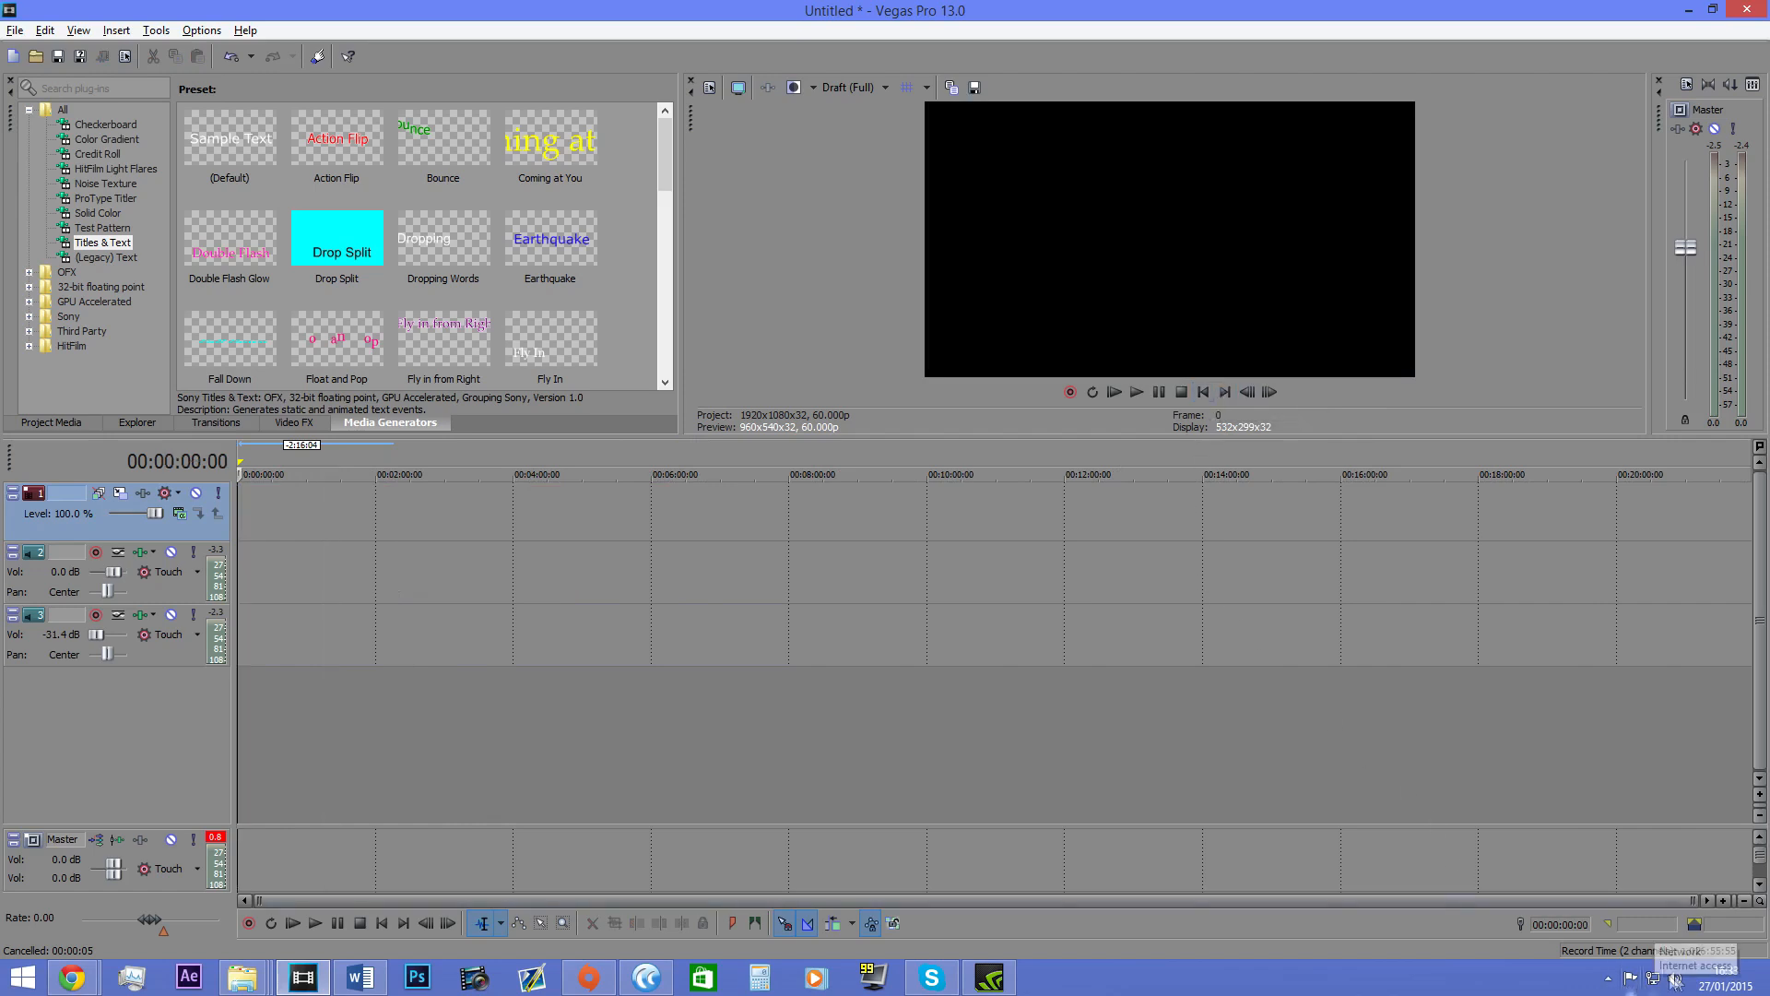